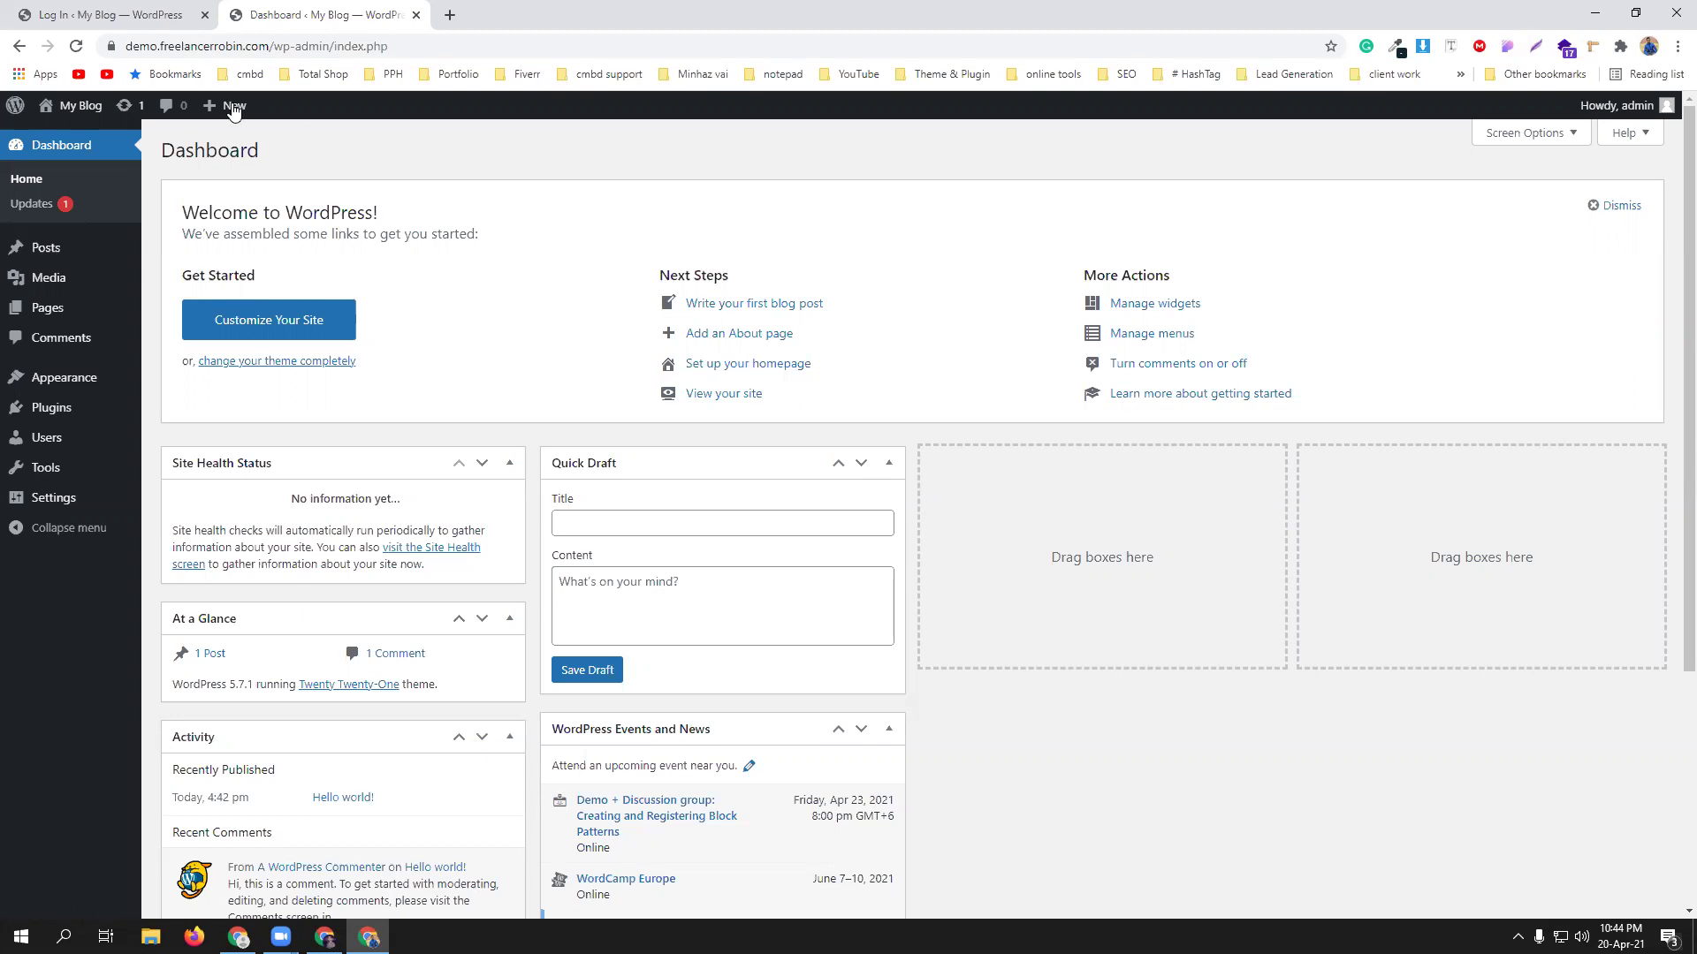
Close the leftover login page and view the site's installed themes.
{"action": "left_click", "coordinate": [204, 15]}
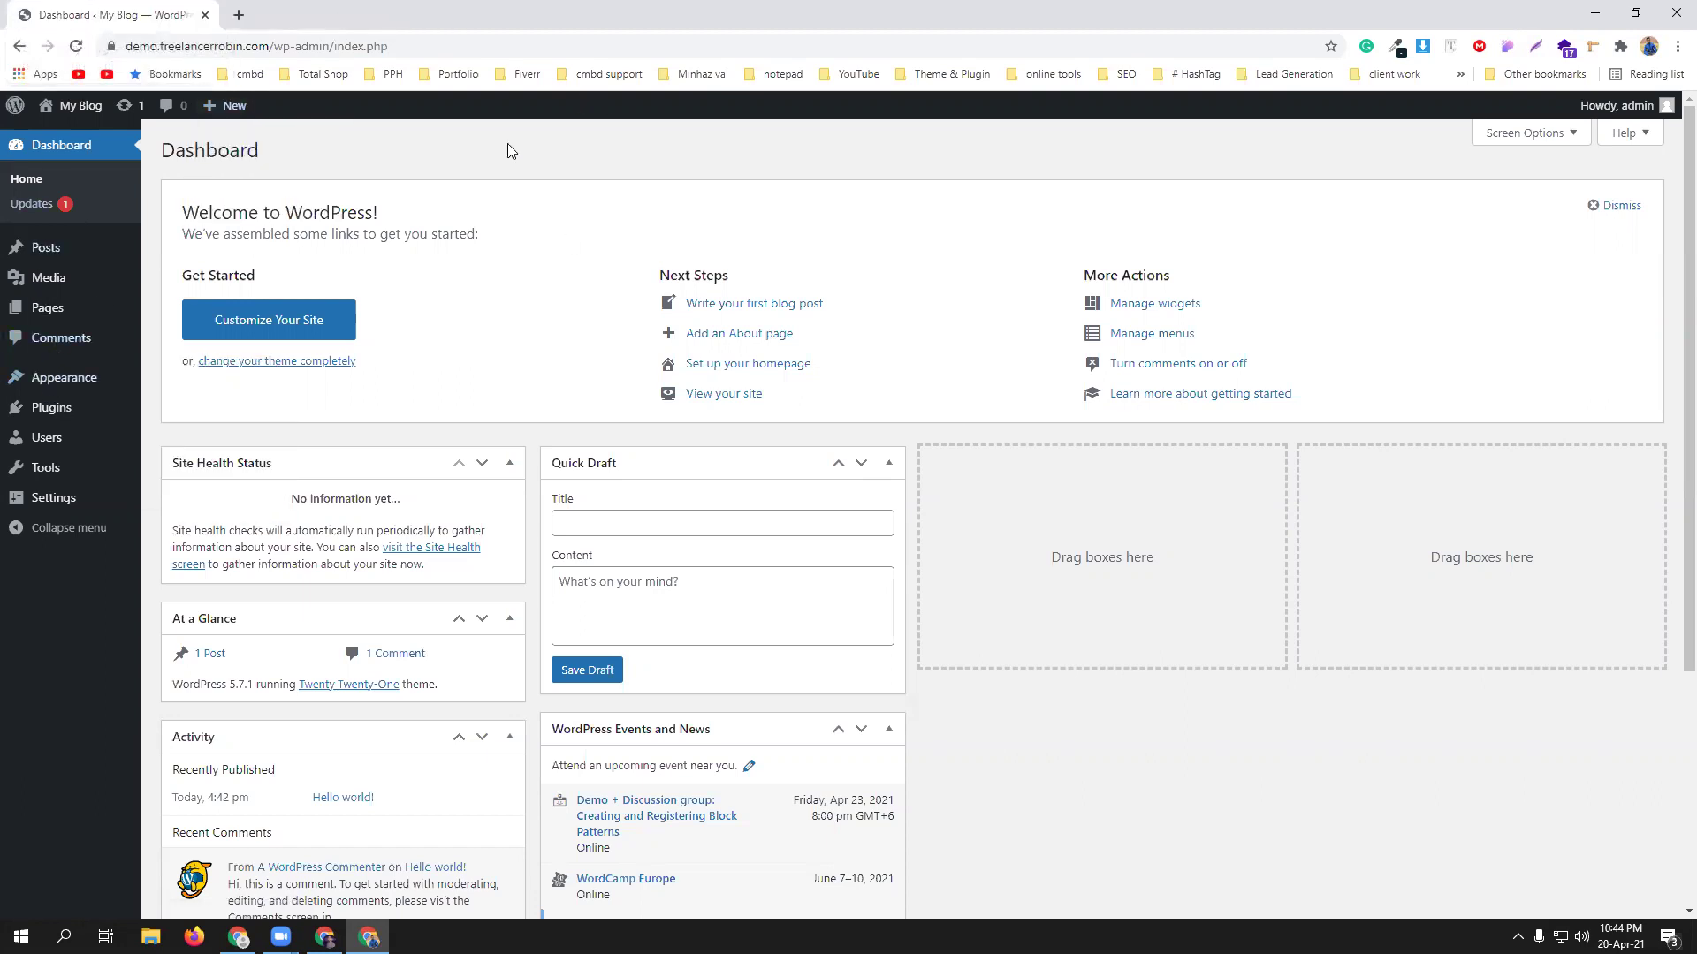
{"action": "mouse_move", "coordinate": [53, 406]}
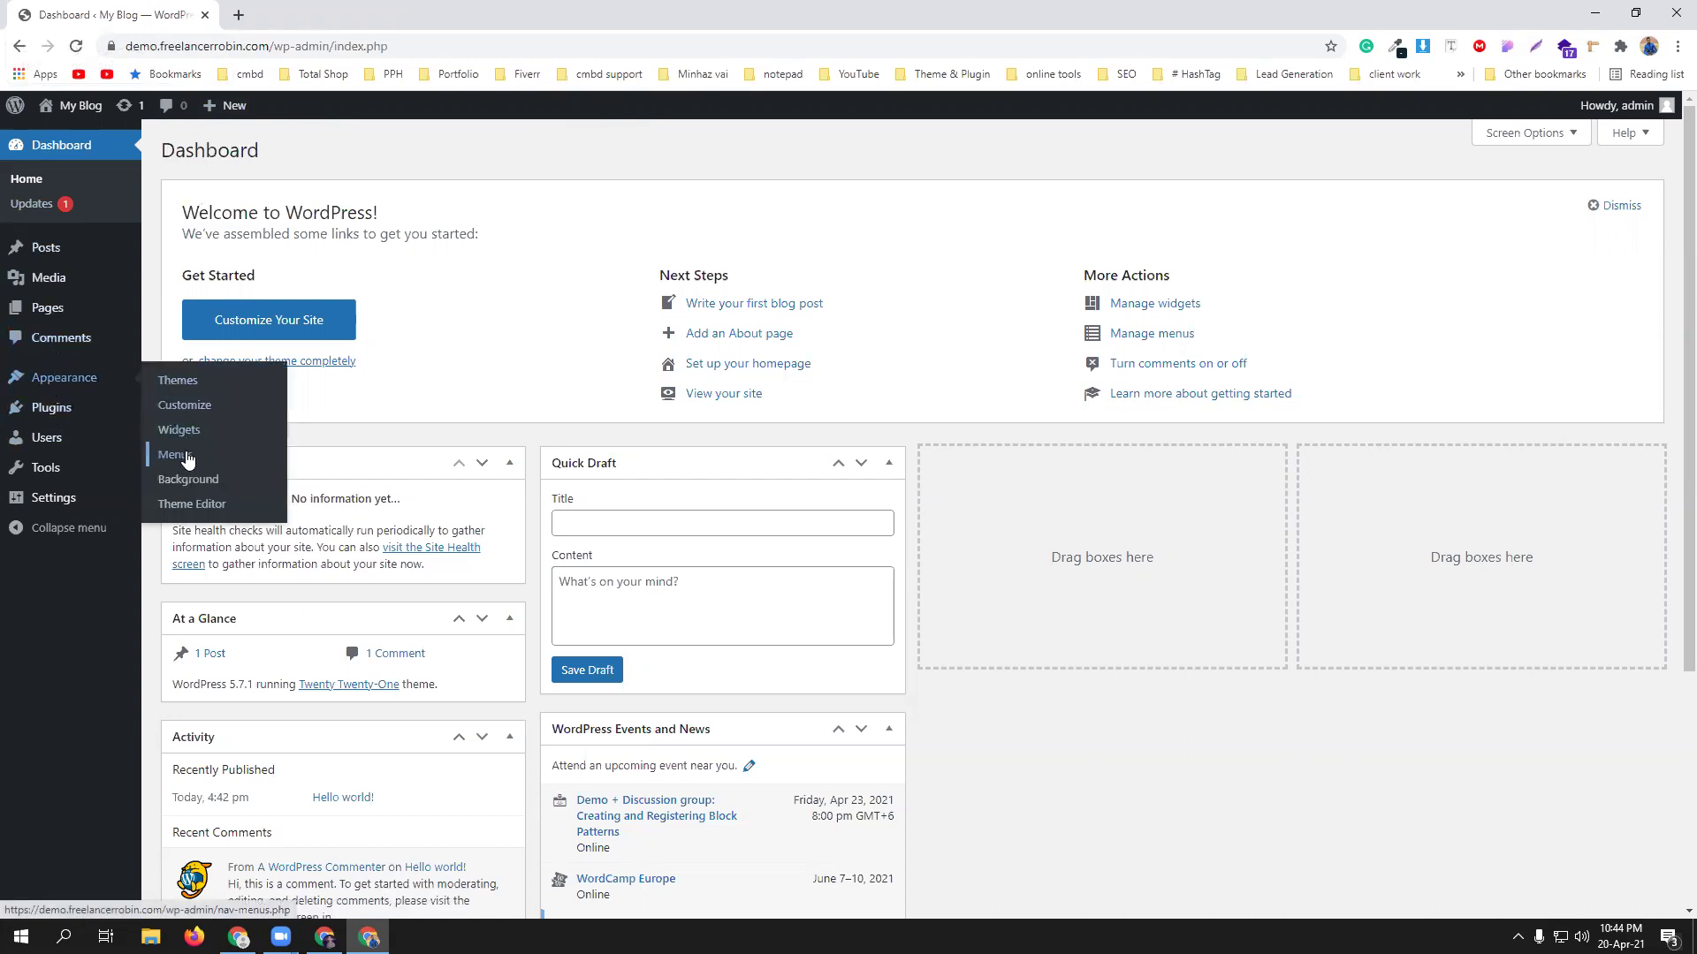
{"action": "left_click", "coordinate": [176, 380]}
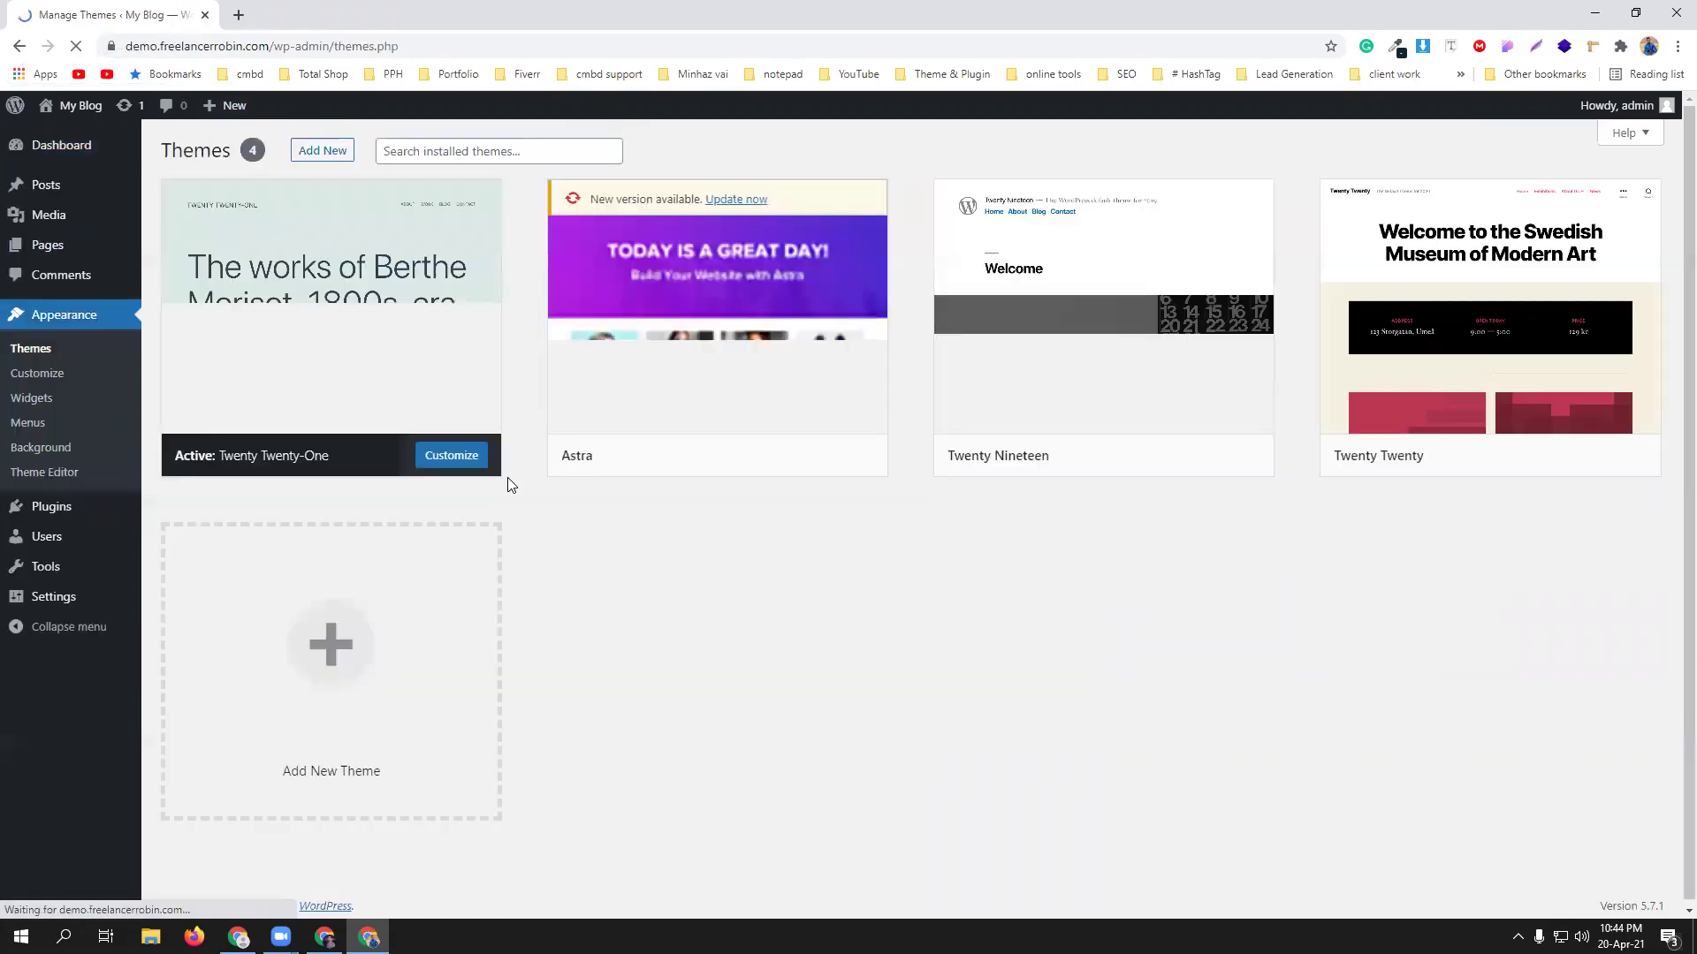
{"action": "mouse_move", "coordinate": [417, 372]}
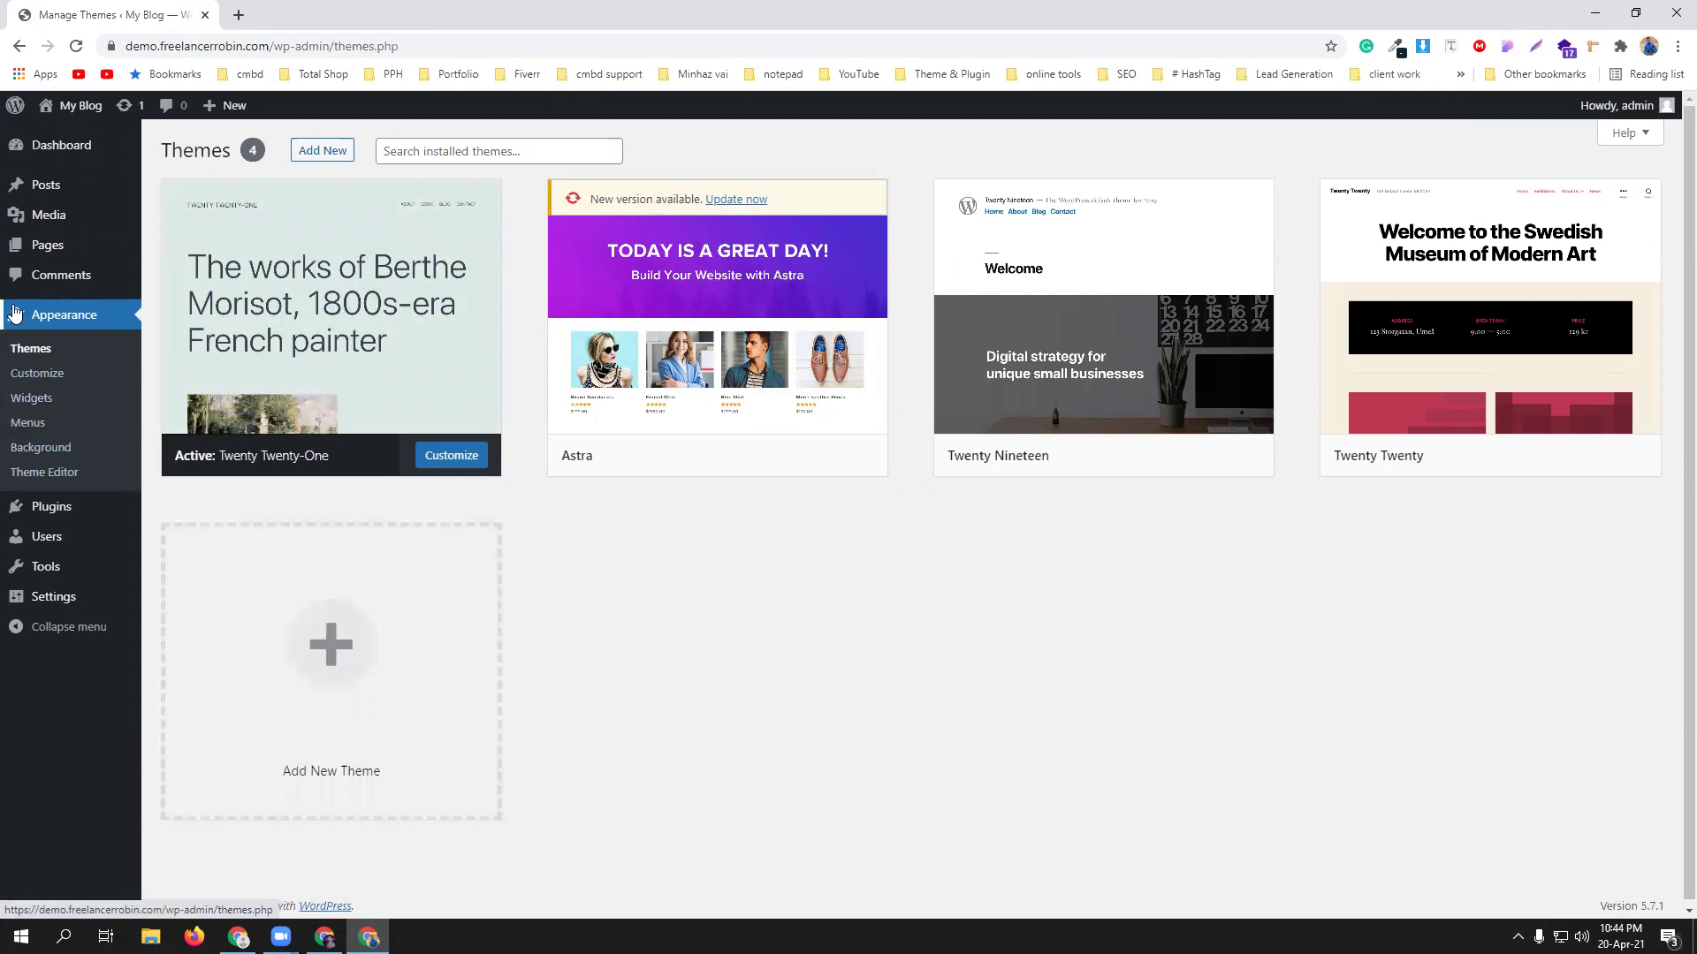
Install and activate the Elementor plugin by uploading elementor.zip from the portfolio website folder in Downloads.
{"action": "mouse_move", "coordinate": [51, 520]}
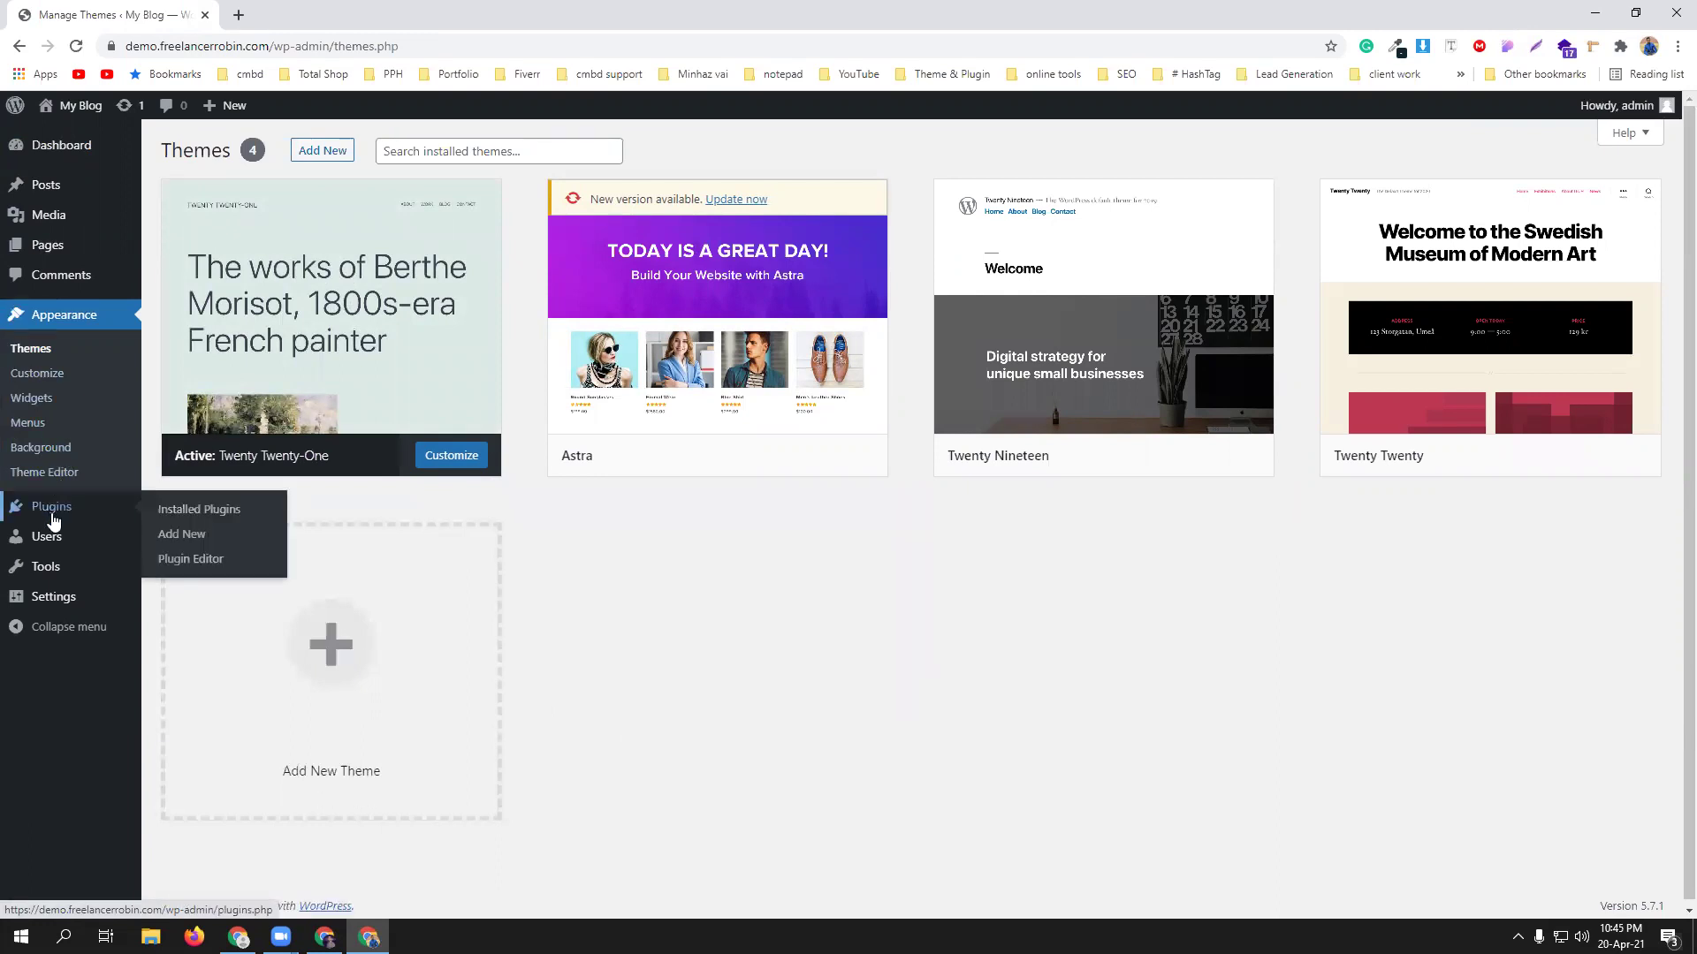
{"action": "left_click", "coordinate": [181, 535]}
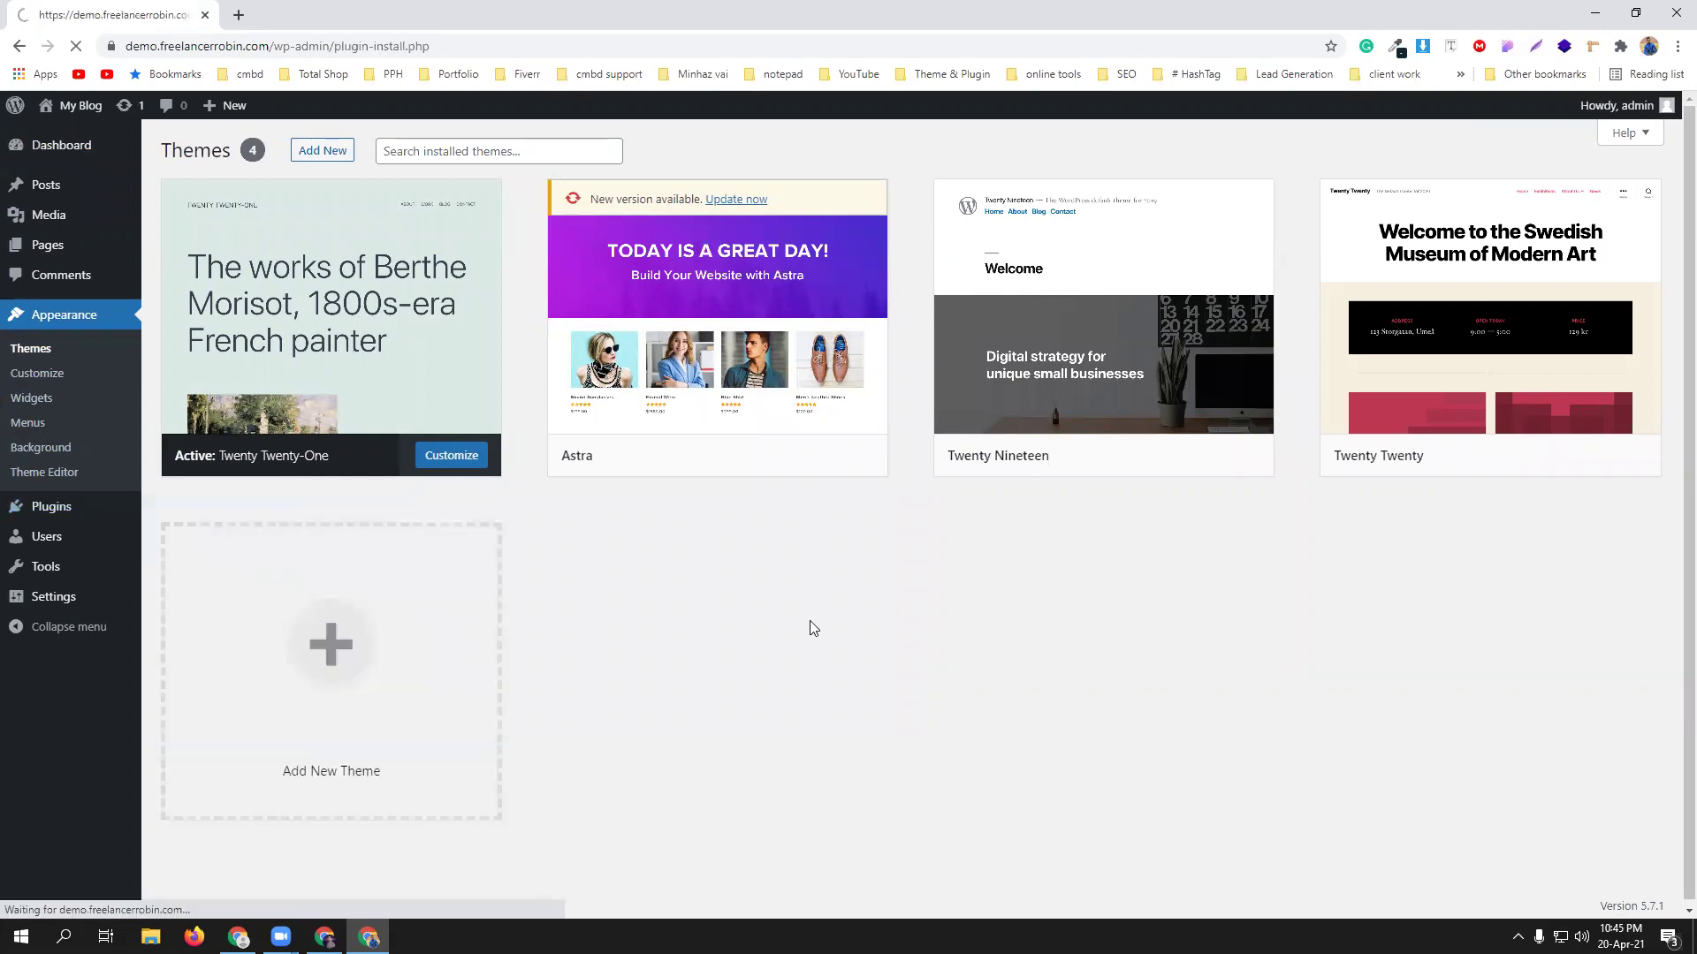
{"action": "left_click", "coordinate": [320, 152]}
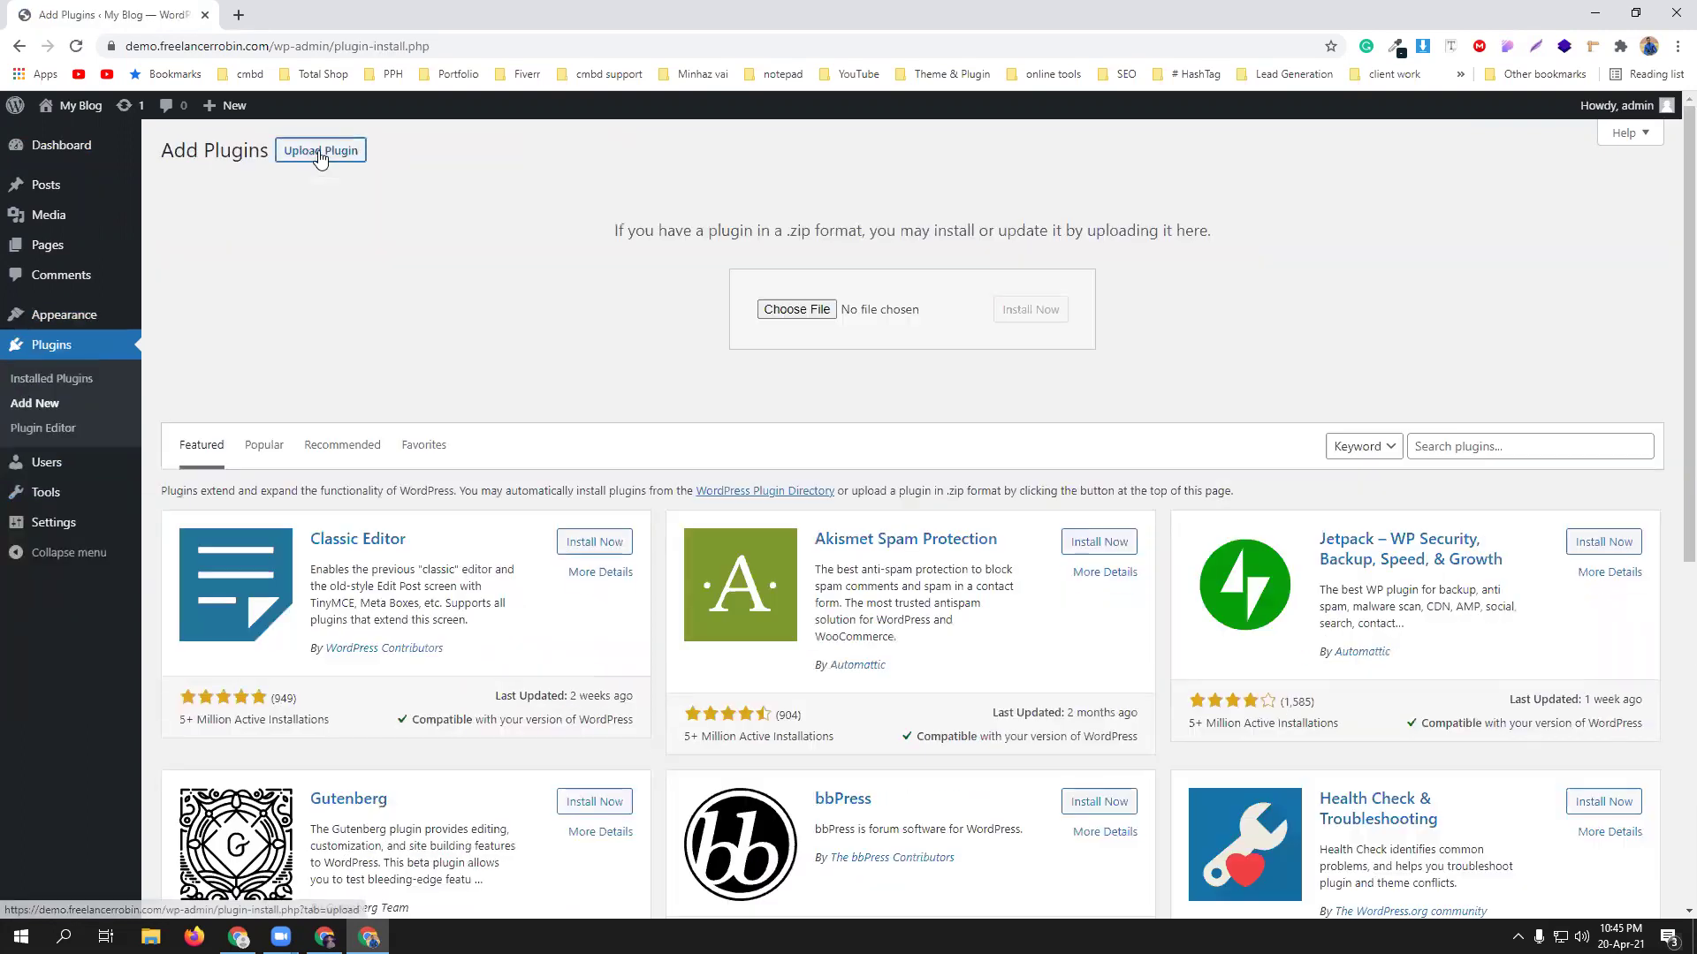
{"action": "left_click", "coordinate": [815, 311]}
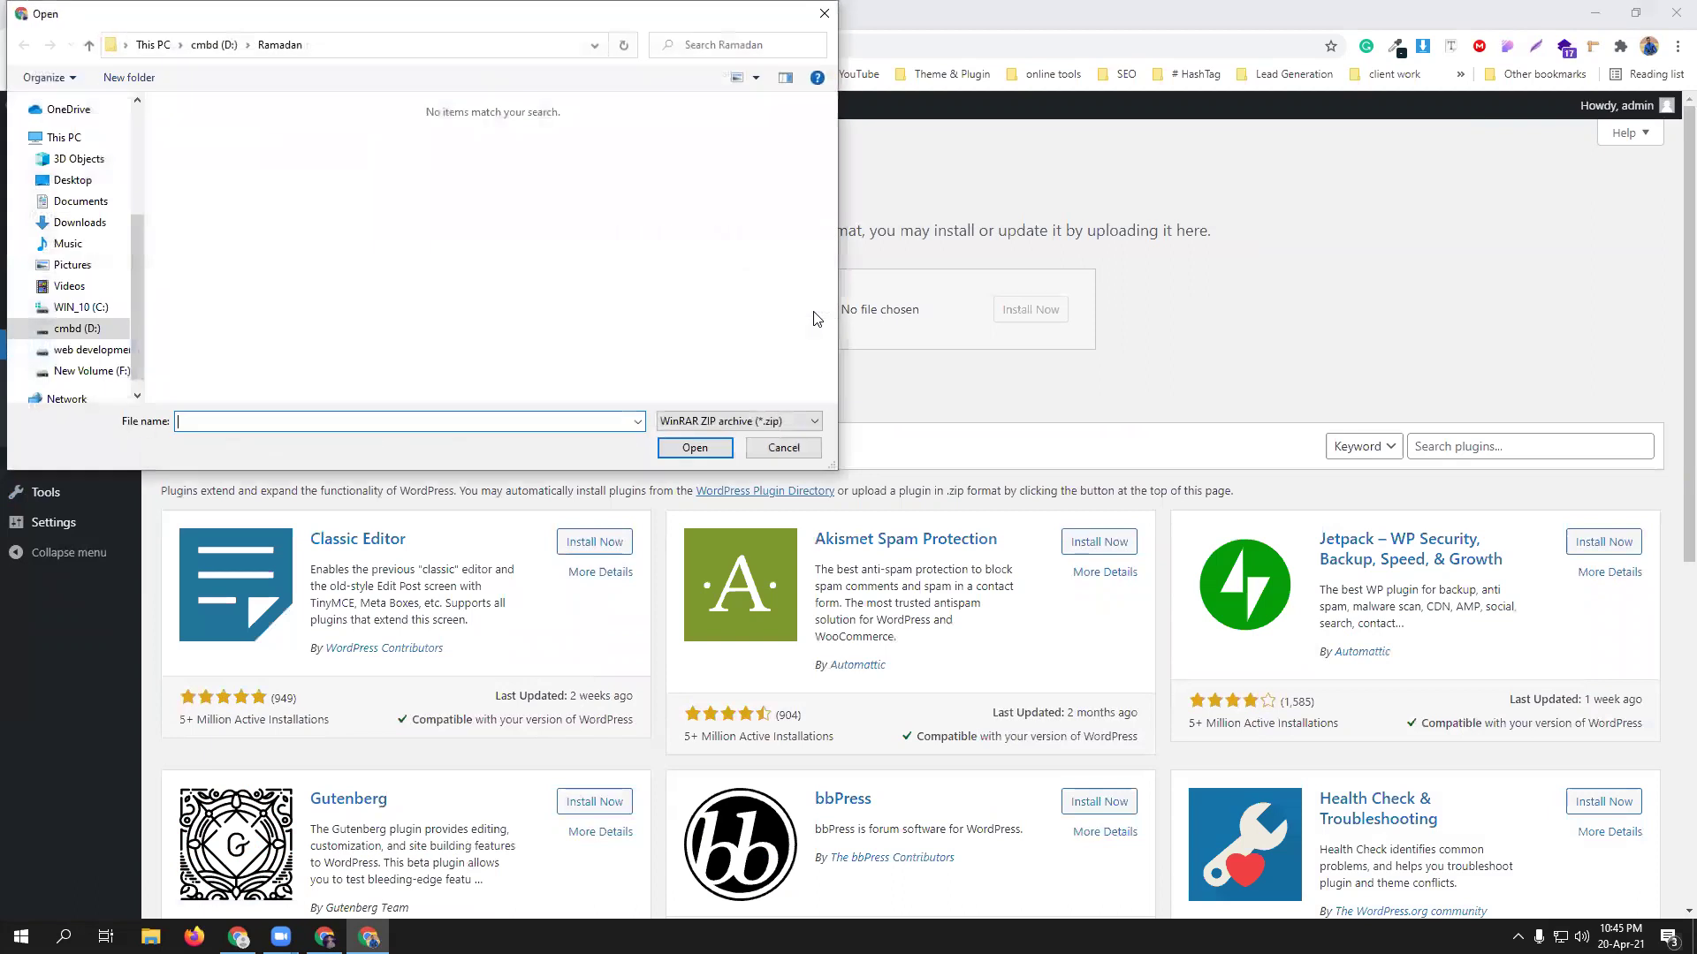
{"action": "left_click", "coordinate": [63, 224]}
{"action": "scroll", "coordinate": [594, 300], "scroll_direction": "down", "scroll_amount": 5}
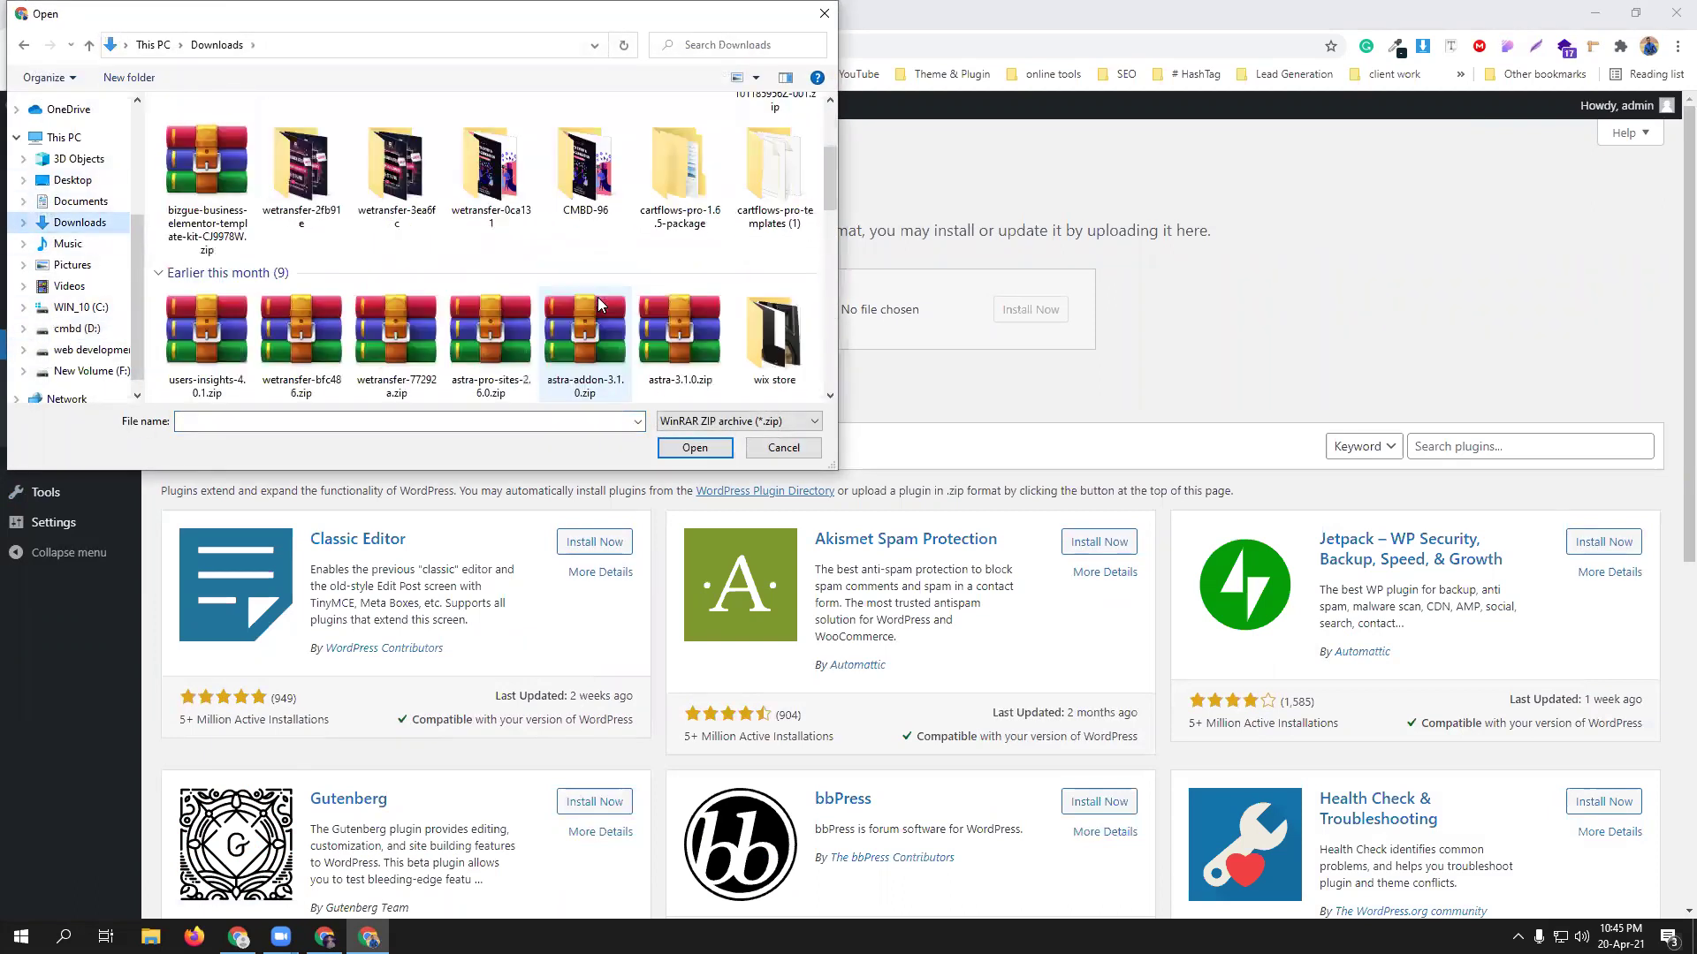
{"action": "scroll", "coordinate": [629, 234], "scroll_direction": "down", "scroll_amount": 3}
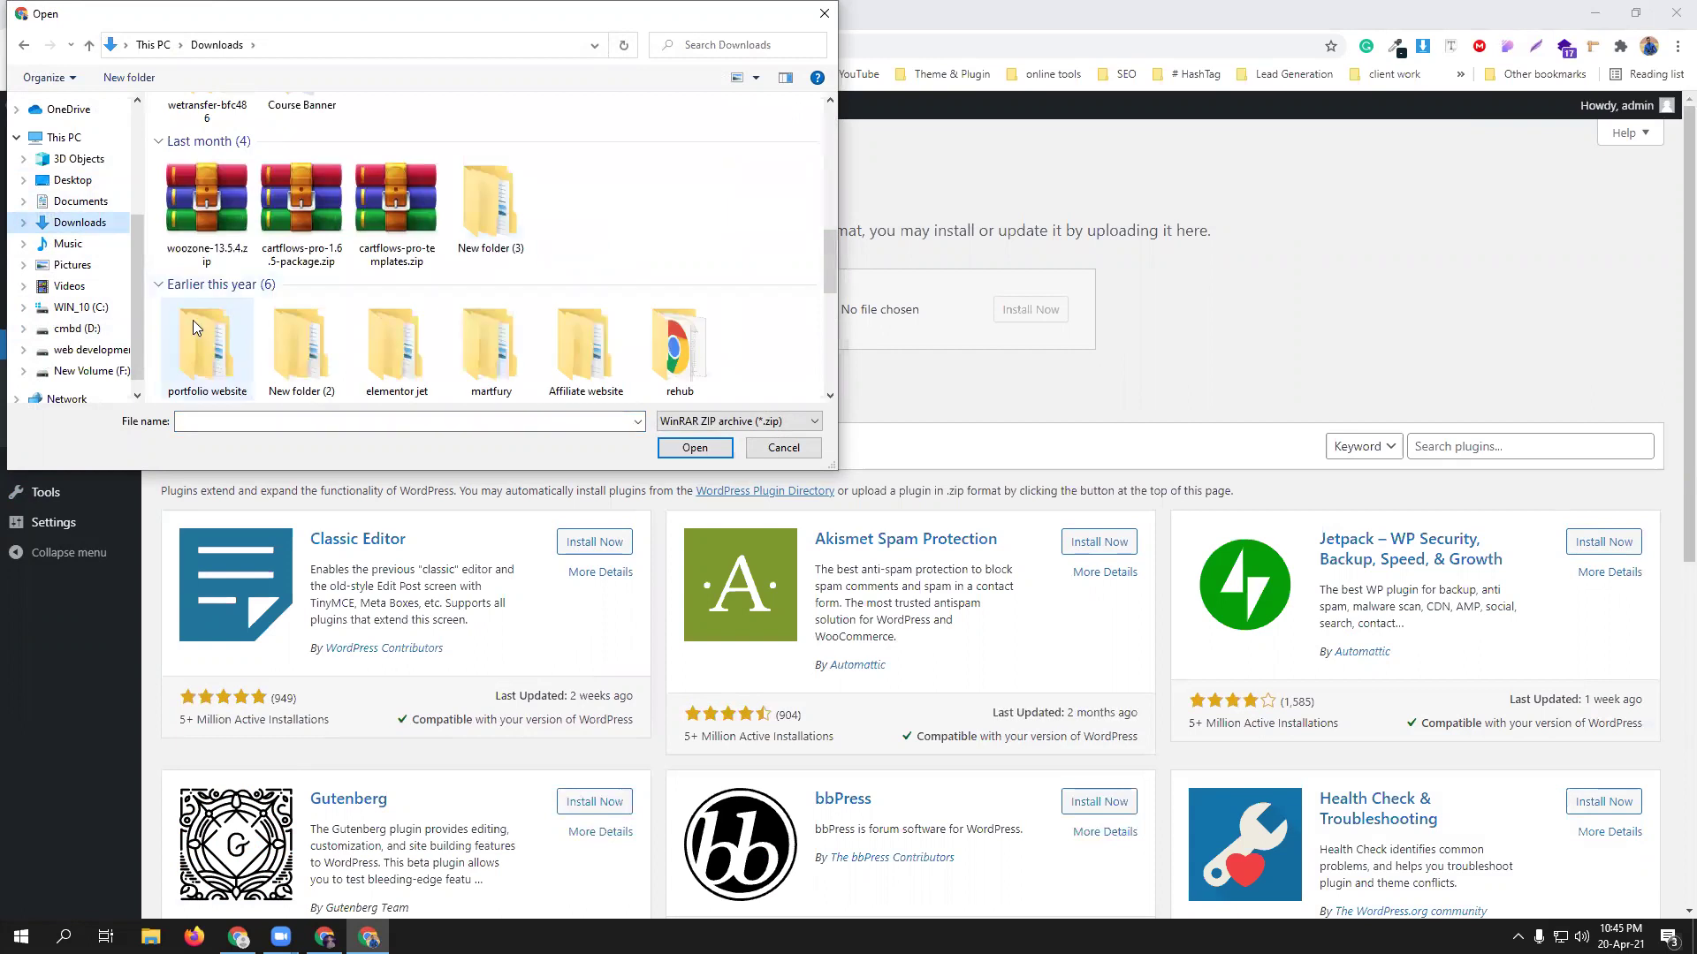
{"action": "double_click", "coordinate": [198, 350]}
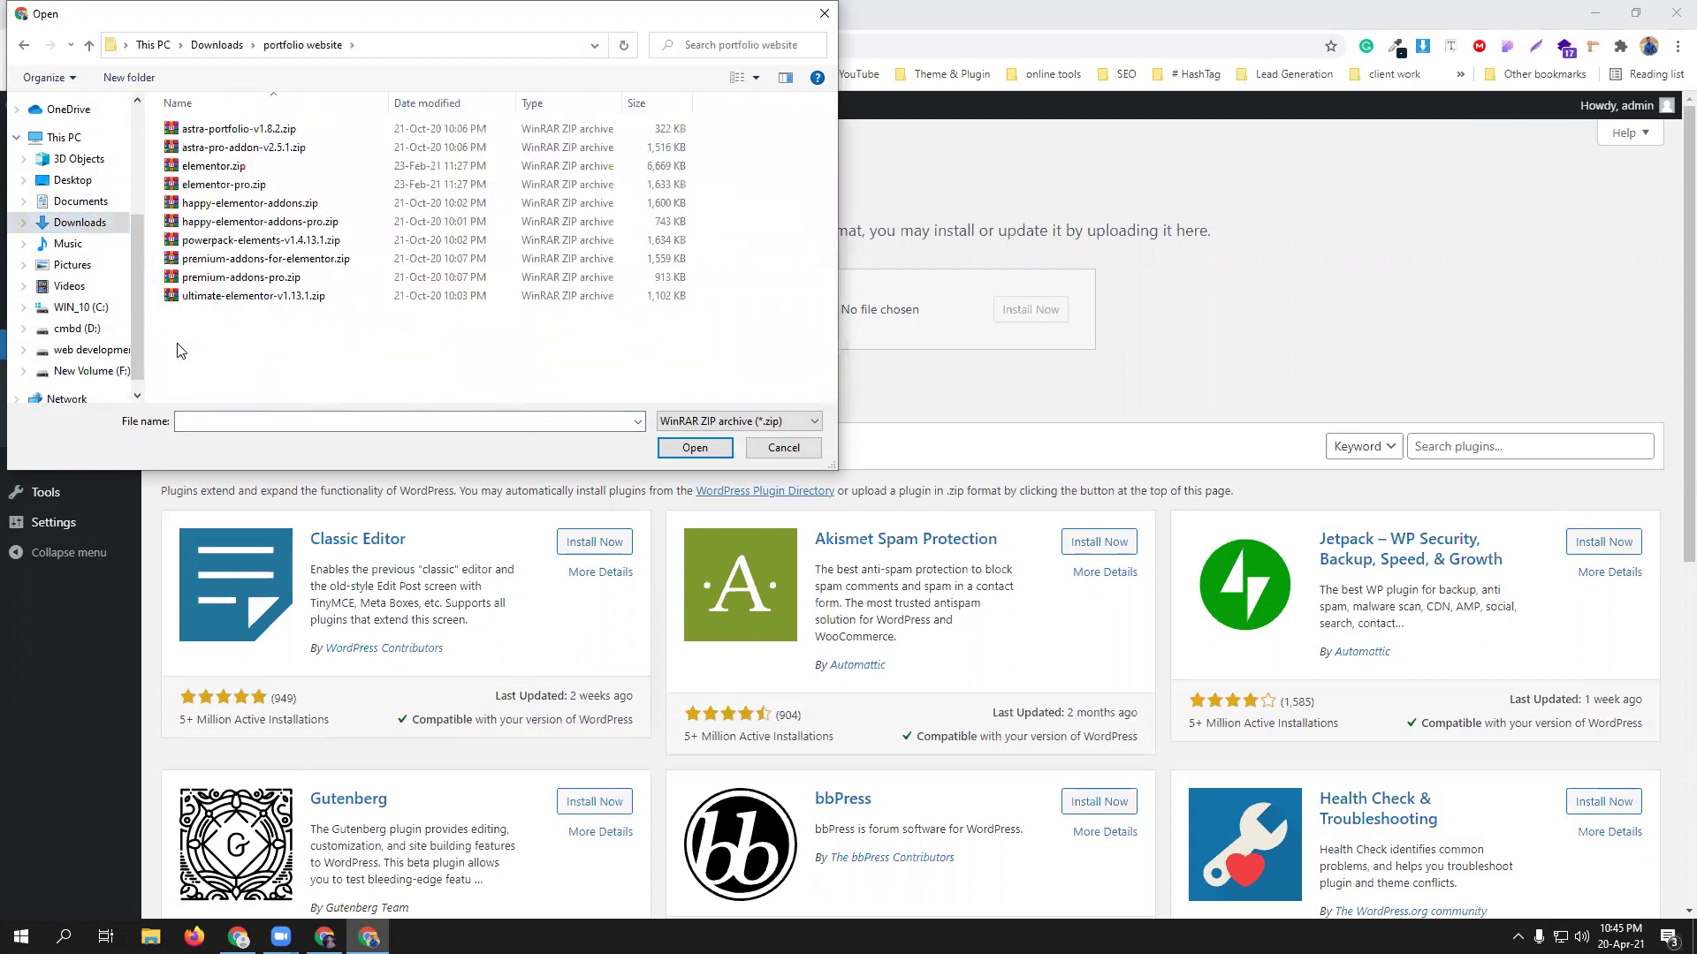
{"action": "left_click", "coordinate": [214, 166]}
{"action": "left_click", "coordinate": [695, 447]}
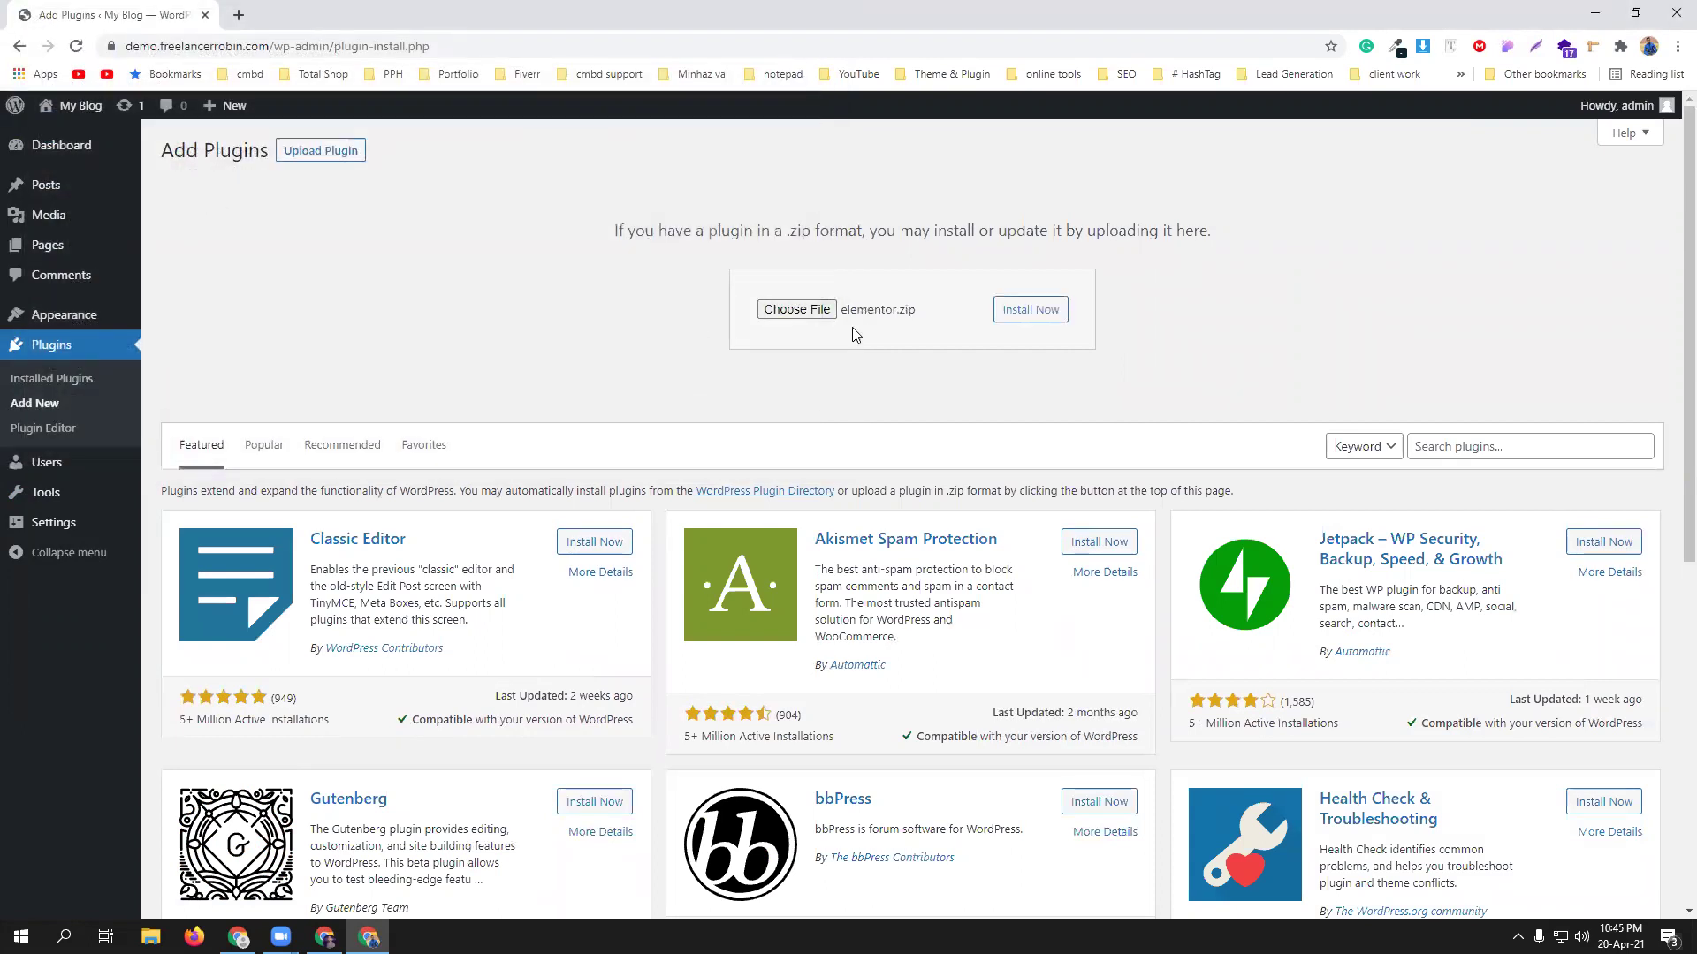
{"action": "left_click", "coordinate": [1018, 308]}
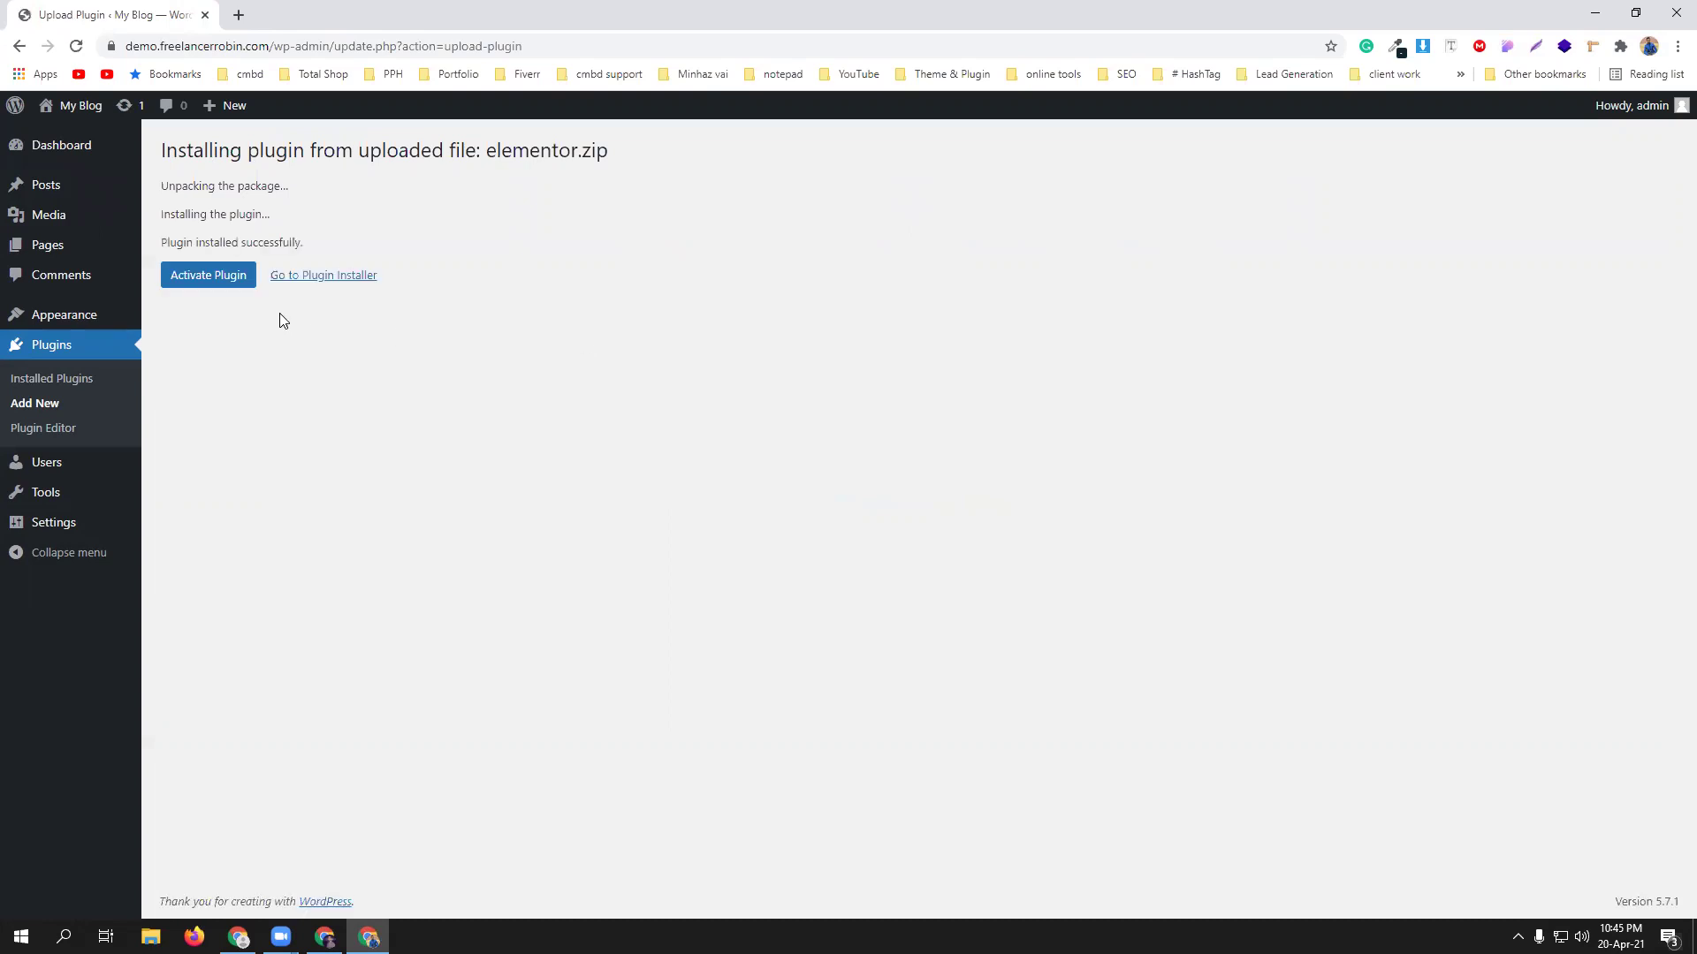
{"action": "left_click", "coordinate": [219, 277]}
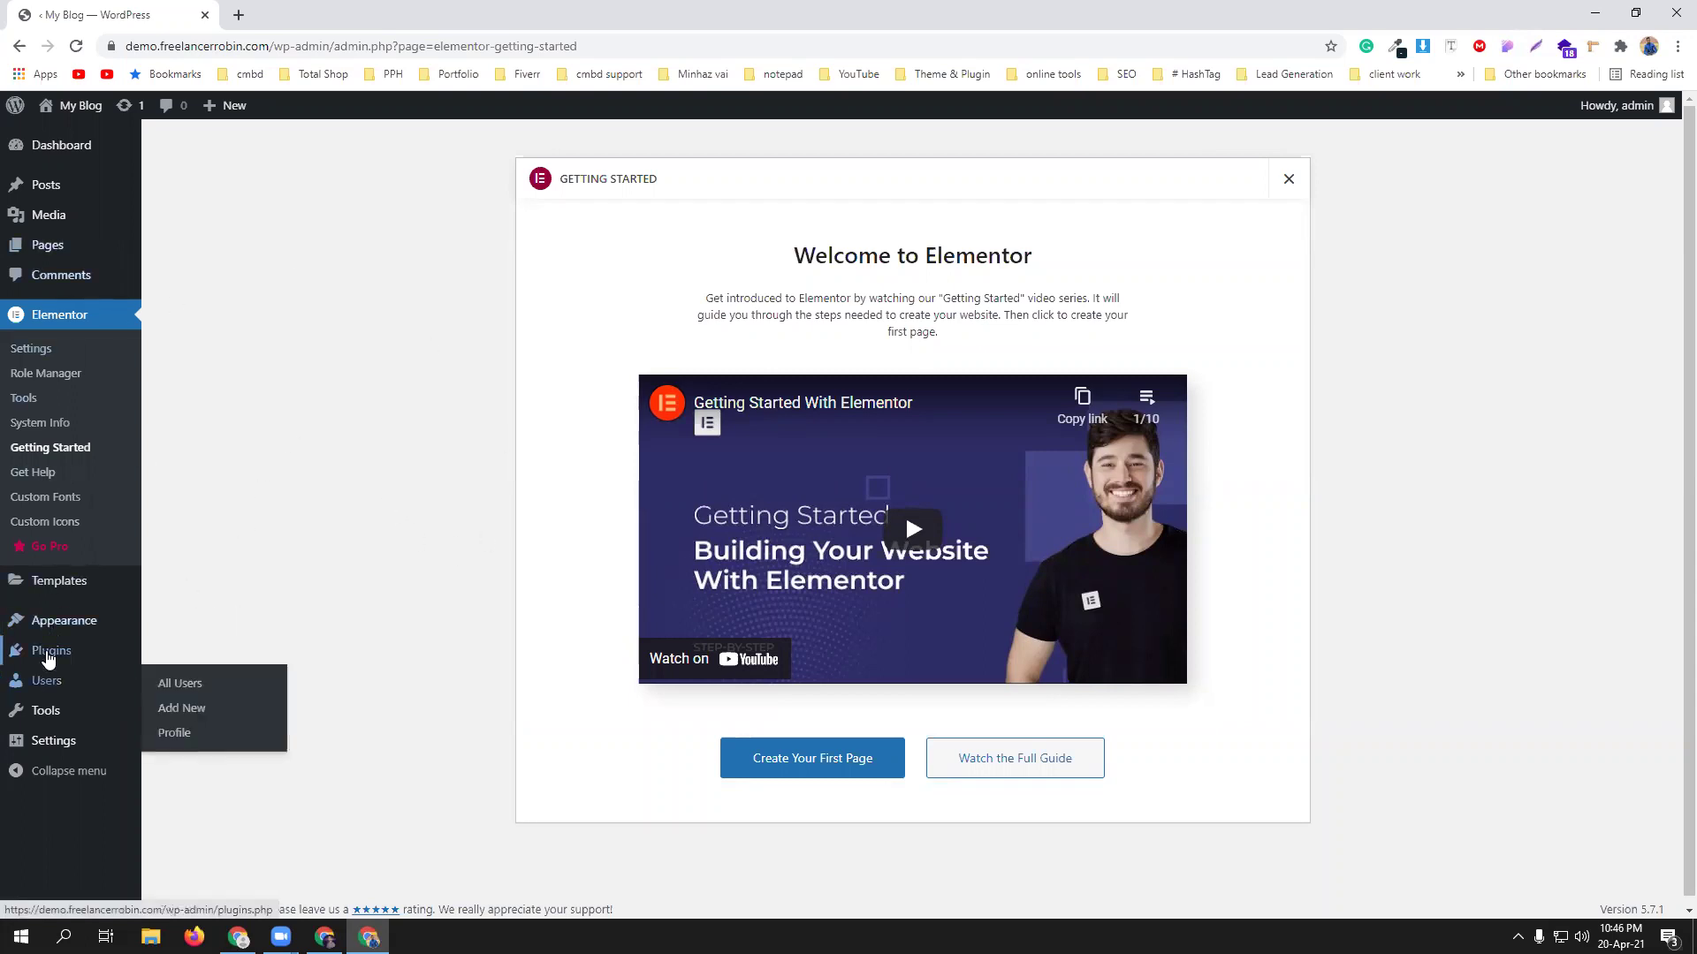
Install and activate the Elementor Pro plugin by uploading elementor-pro.zip from the portfolio website folder.
{"action": "mouse_move", "coordinate": [49, 651]}
{"action": "left_click", "coordinate": [185, 653]}
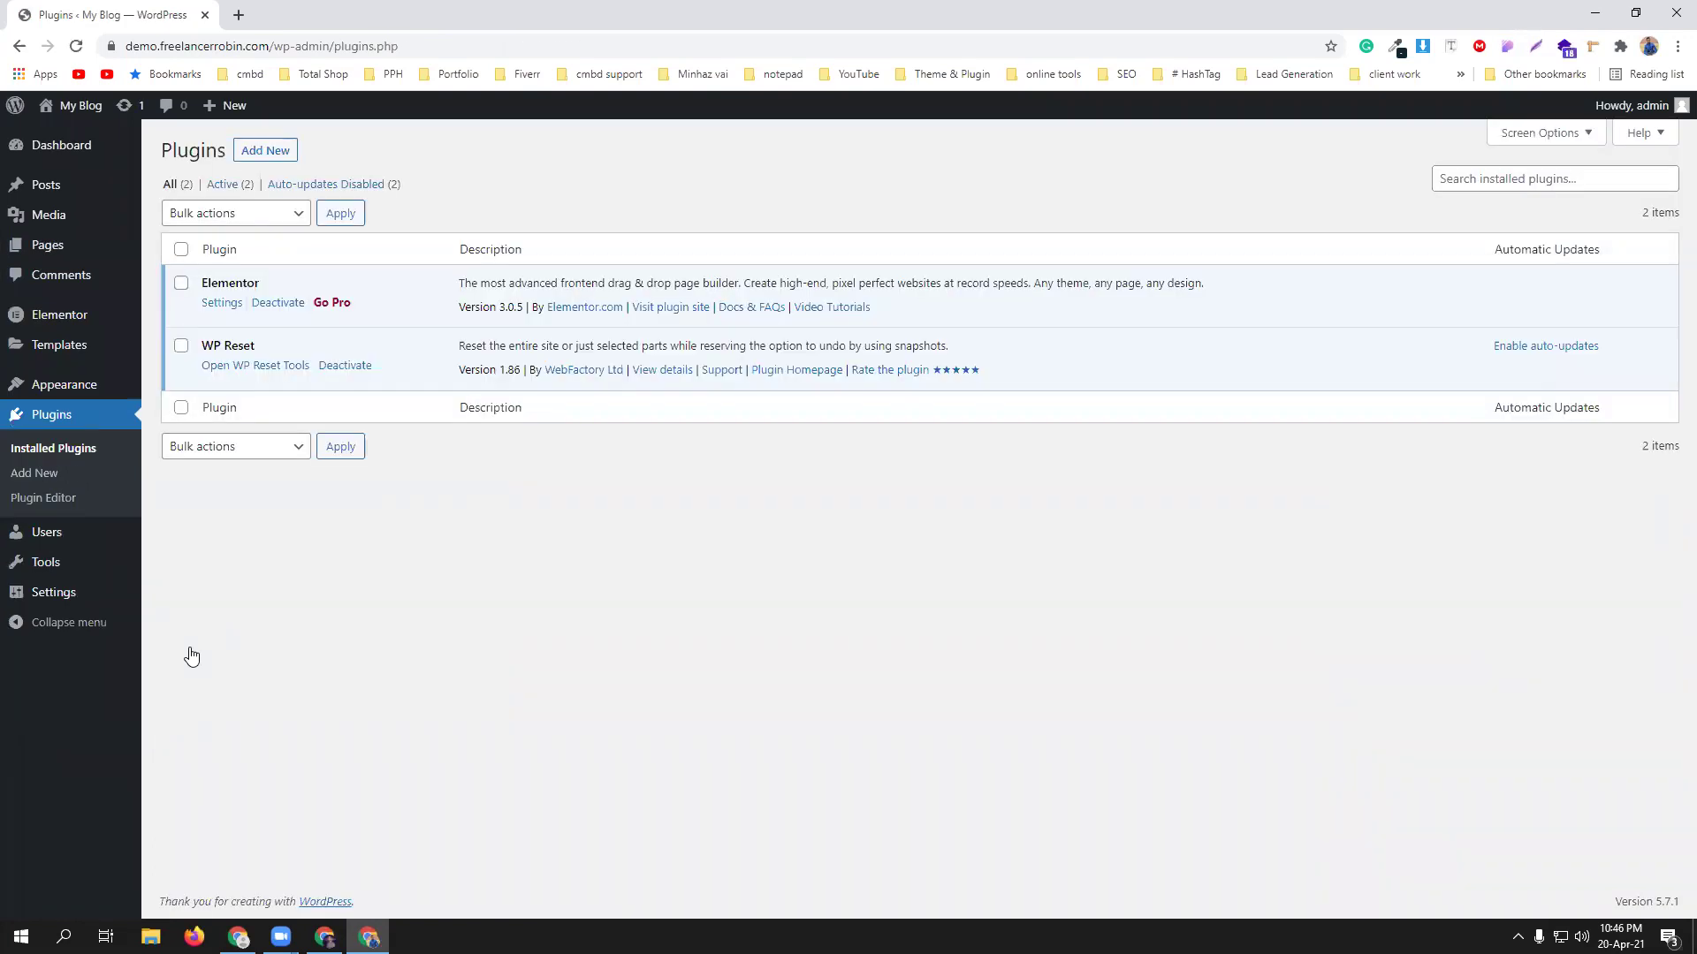
{"action": "left_click", "coordinate": [239, 151]}
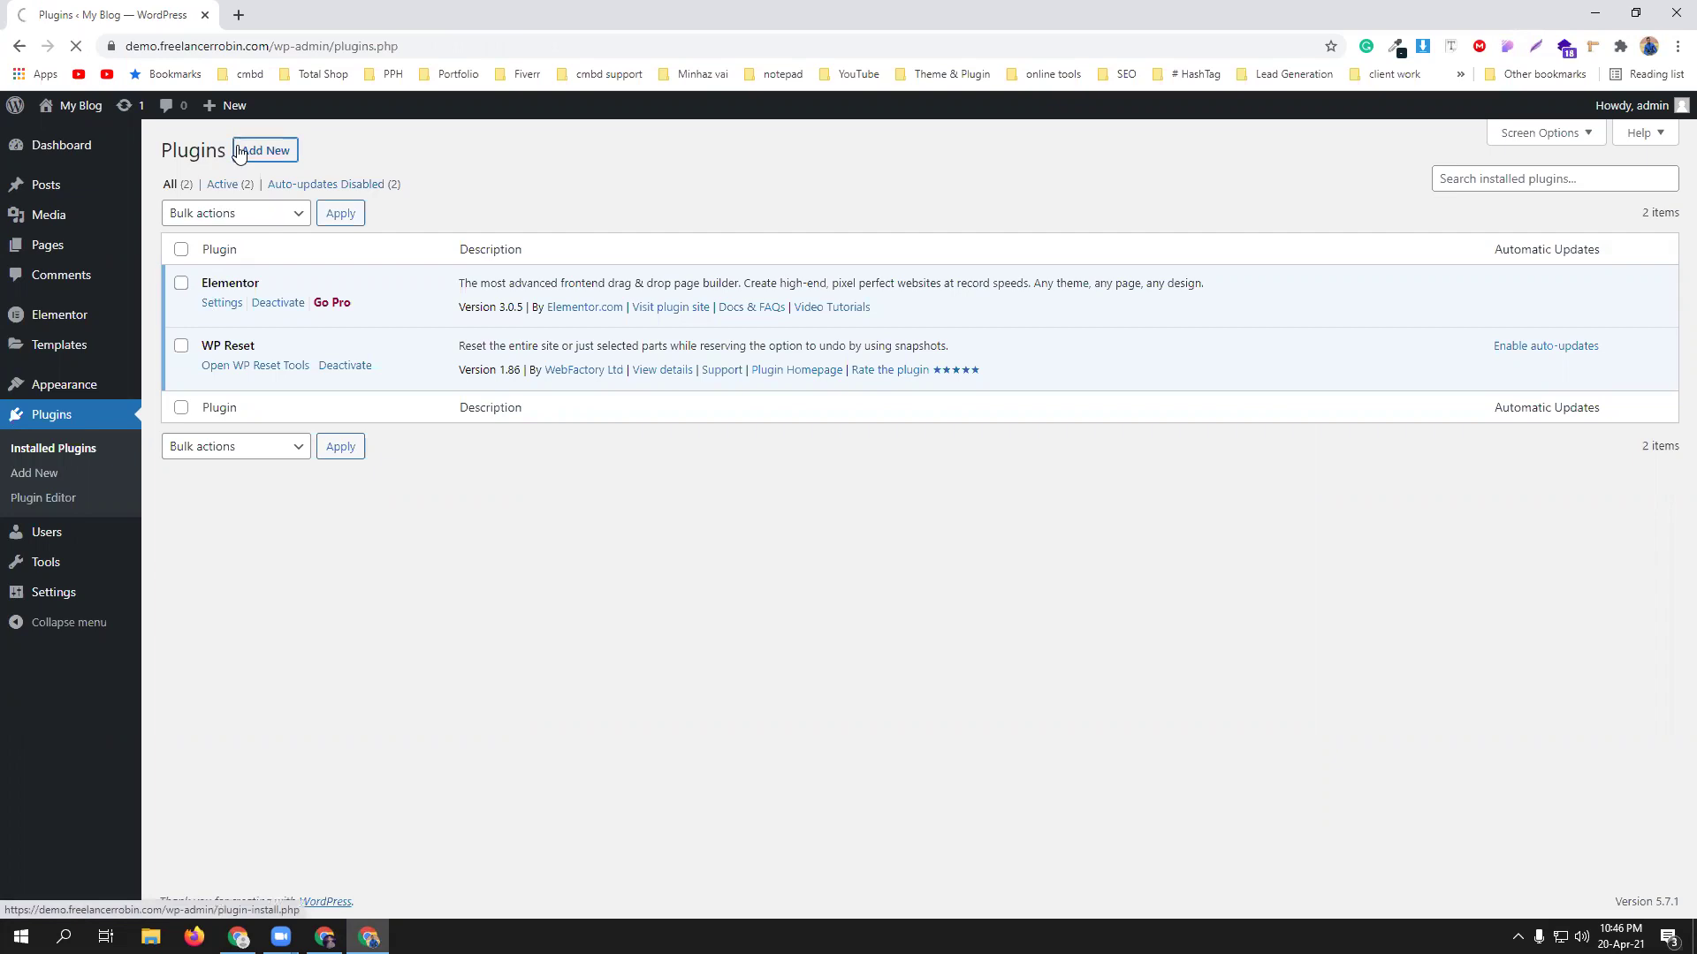
{"action": "left_click", "coordinate": [308, 153]}
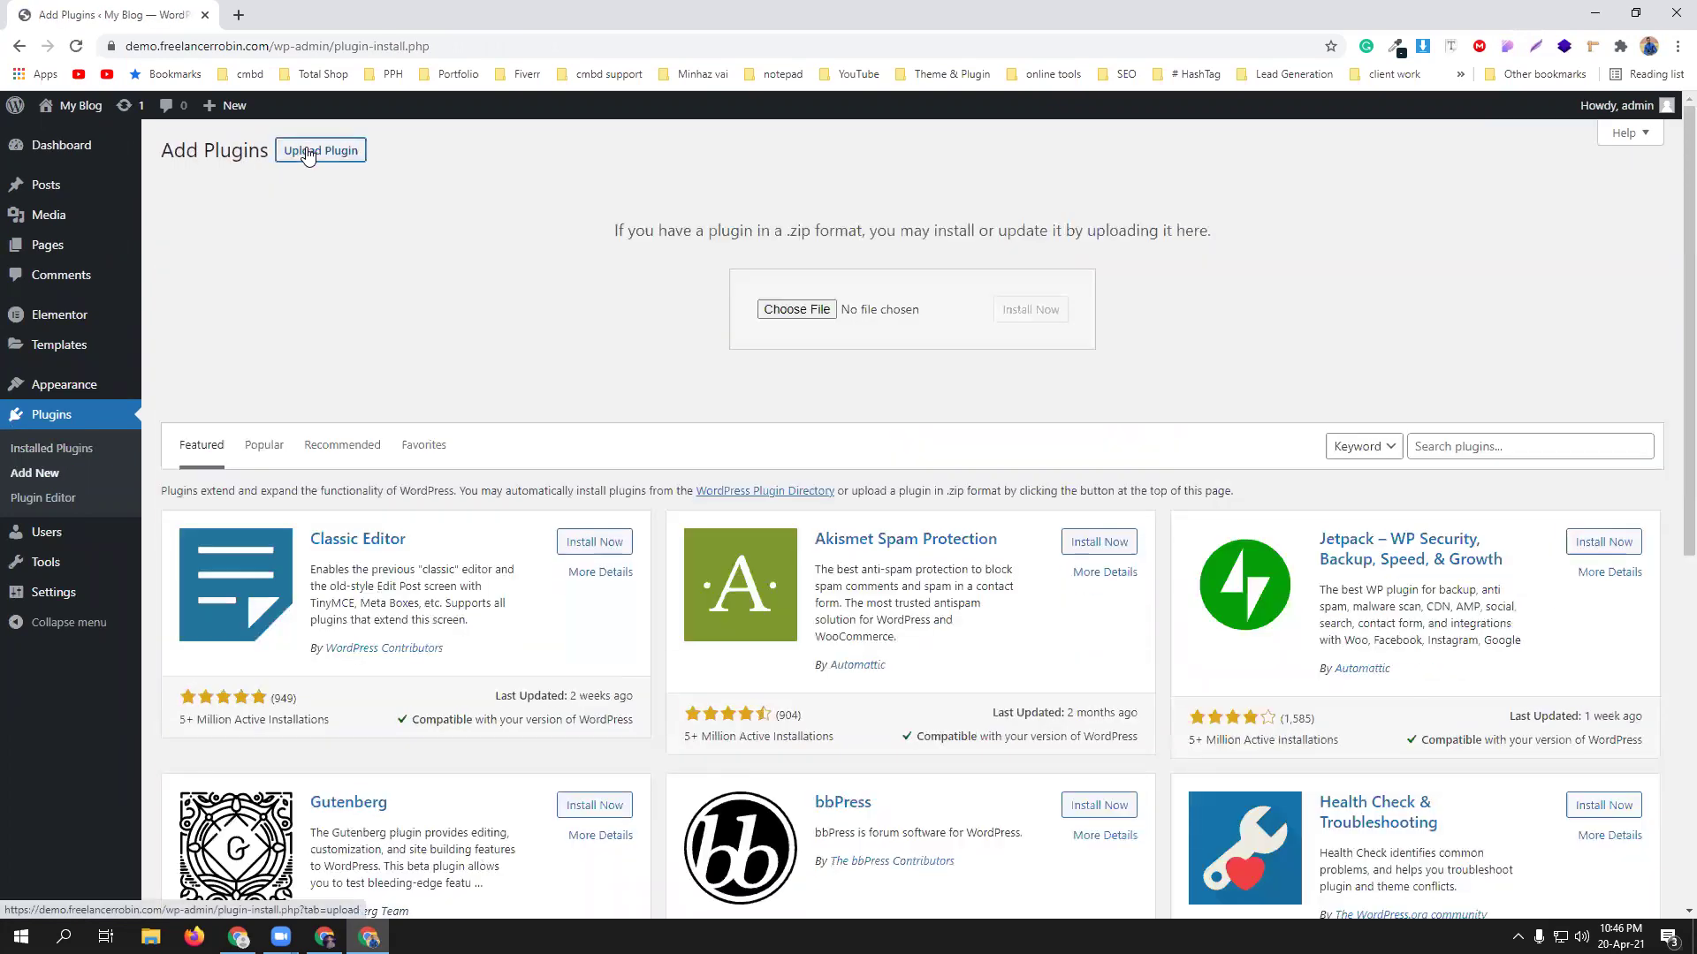
{"action": "left_click", "coordinate": [783, 309]}
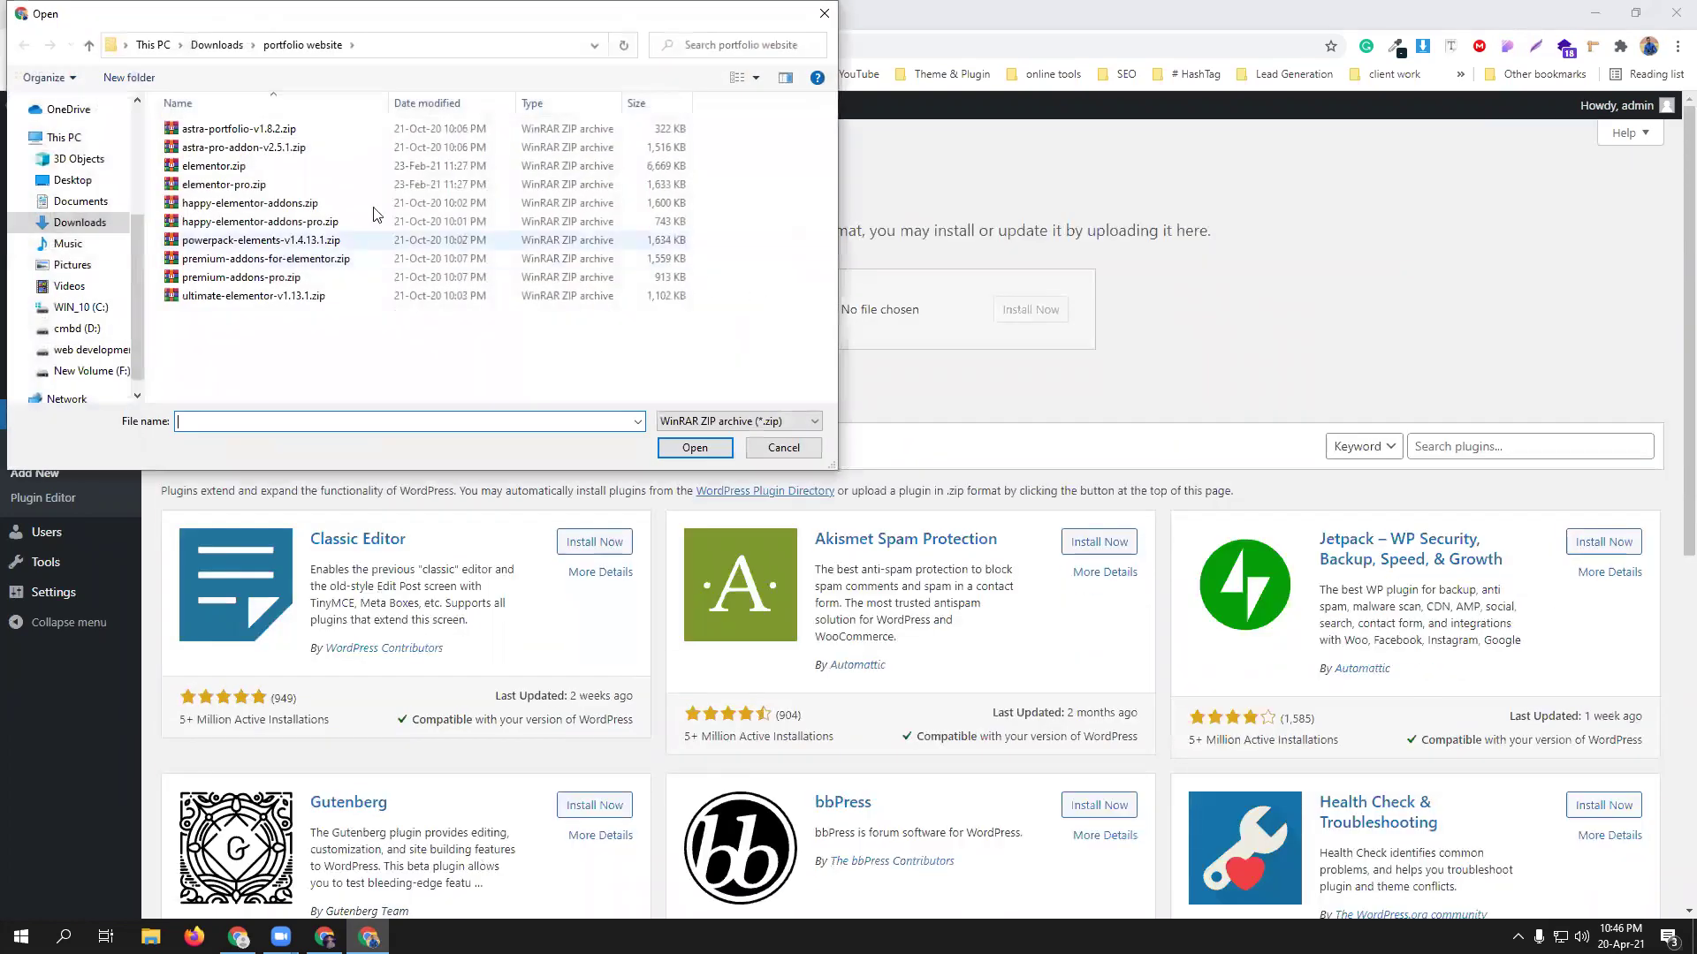
{"action": "left_click", "coordinate": [288, 184]}
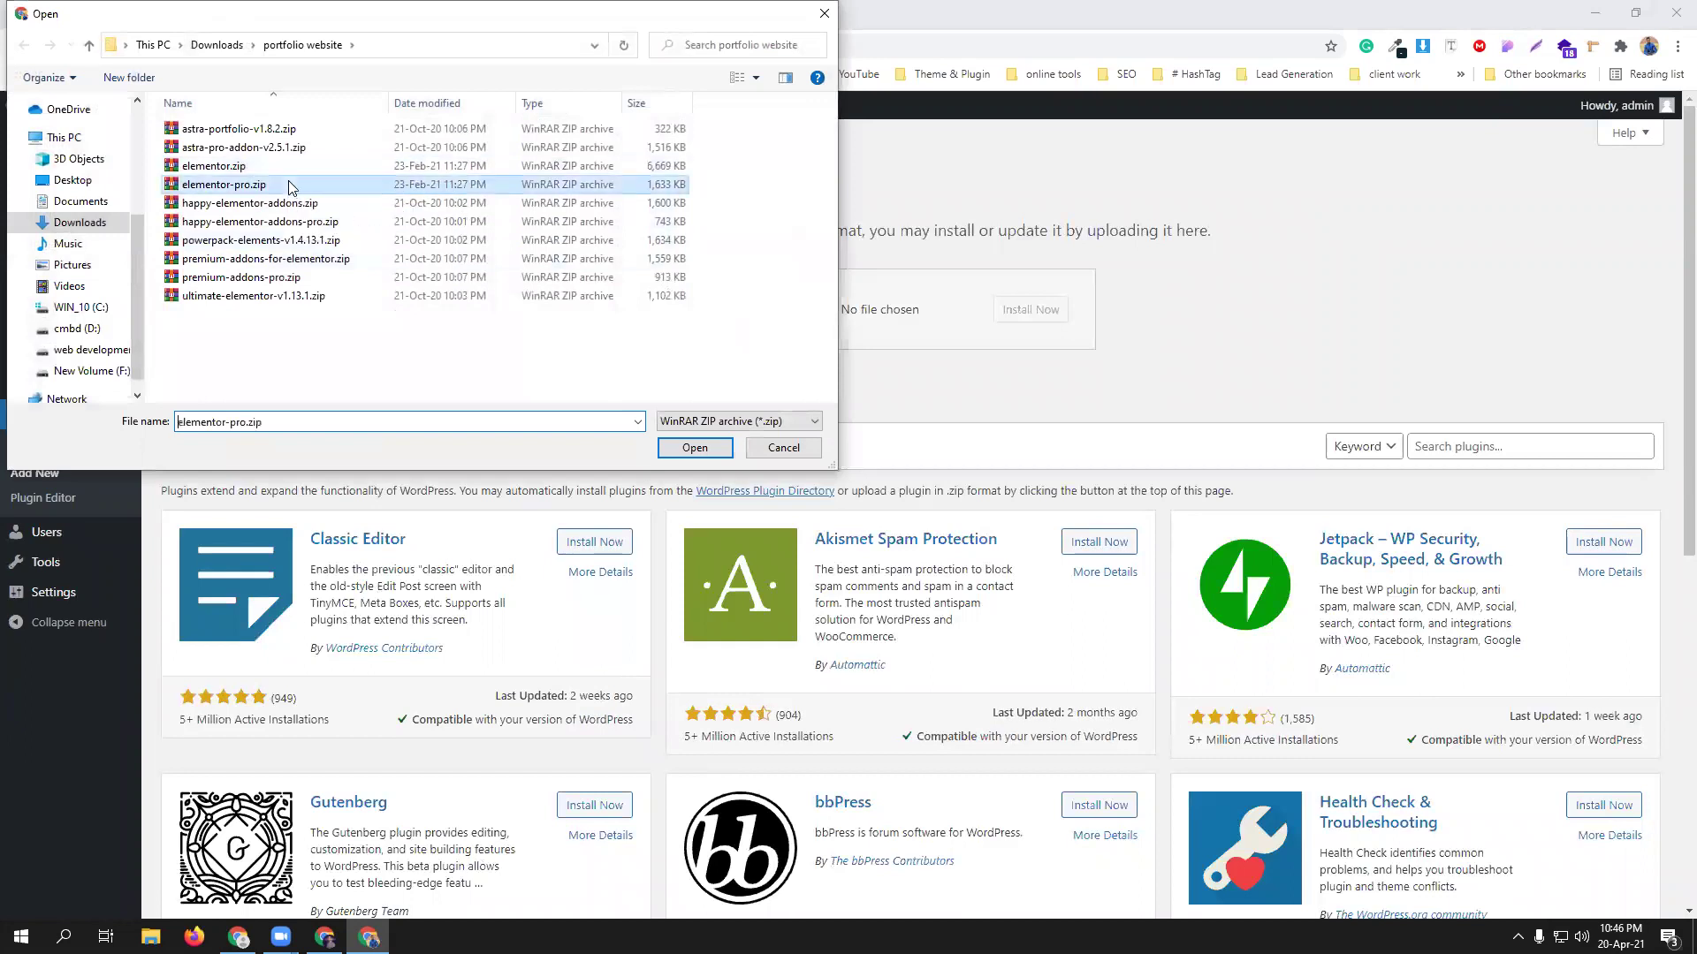
{"action": "left_click", "coordinate": [678, 451]}
{"action": "left_click", "coordinate": [1030, 310]}
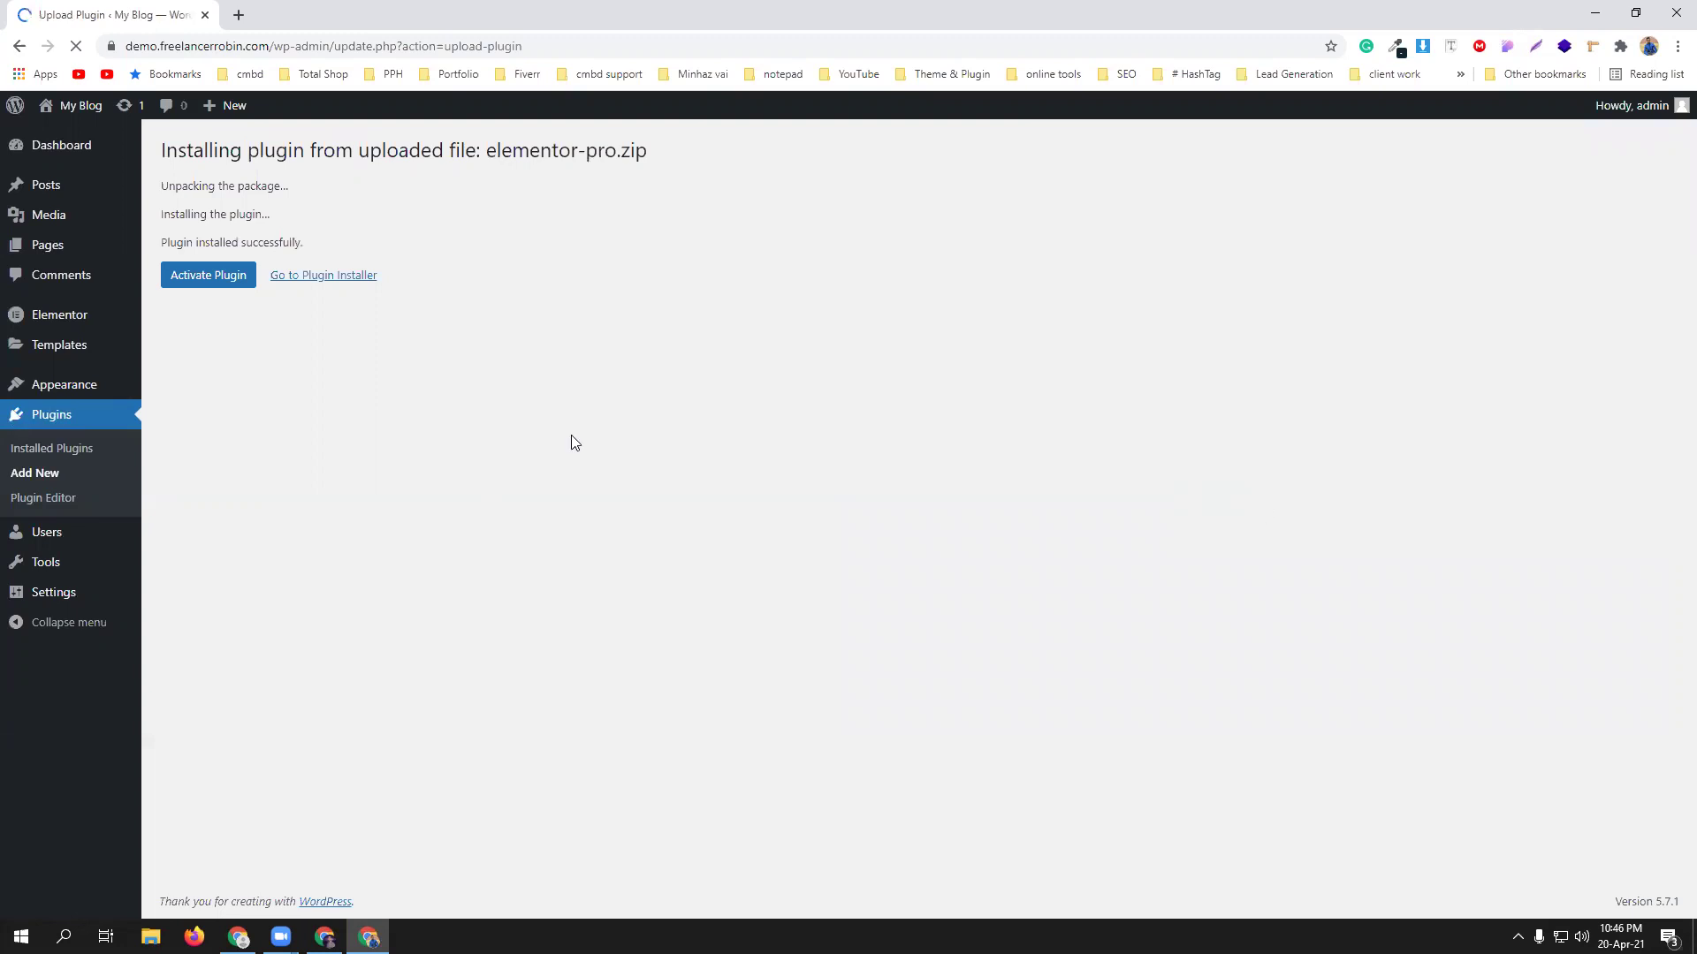
{"action": "left_click", "coordinate": [206, 276]}
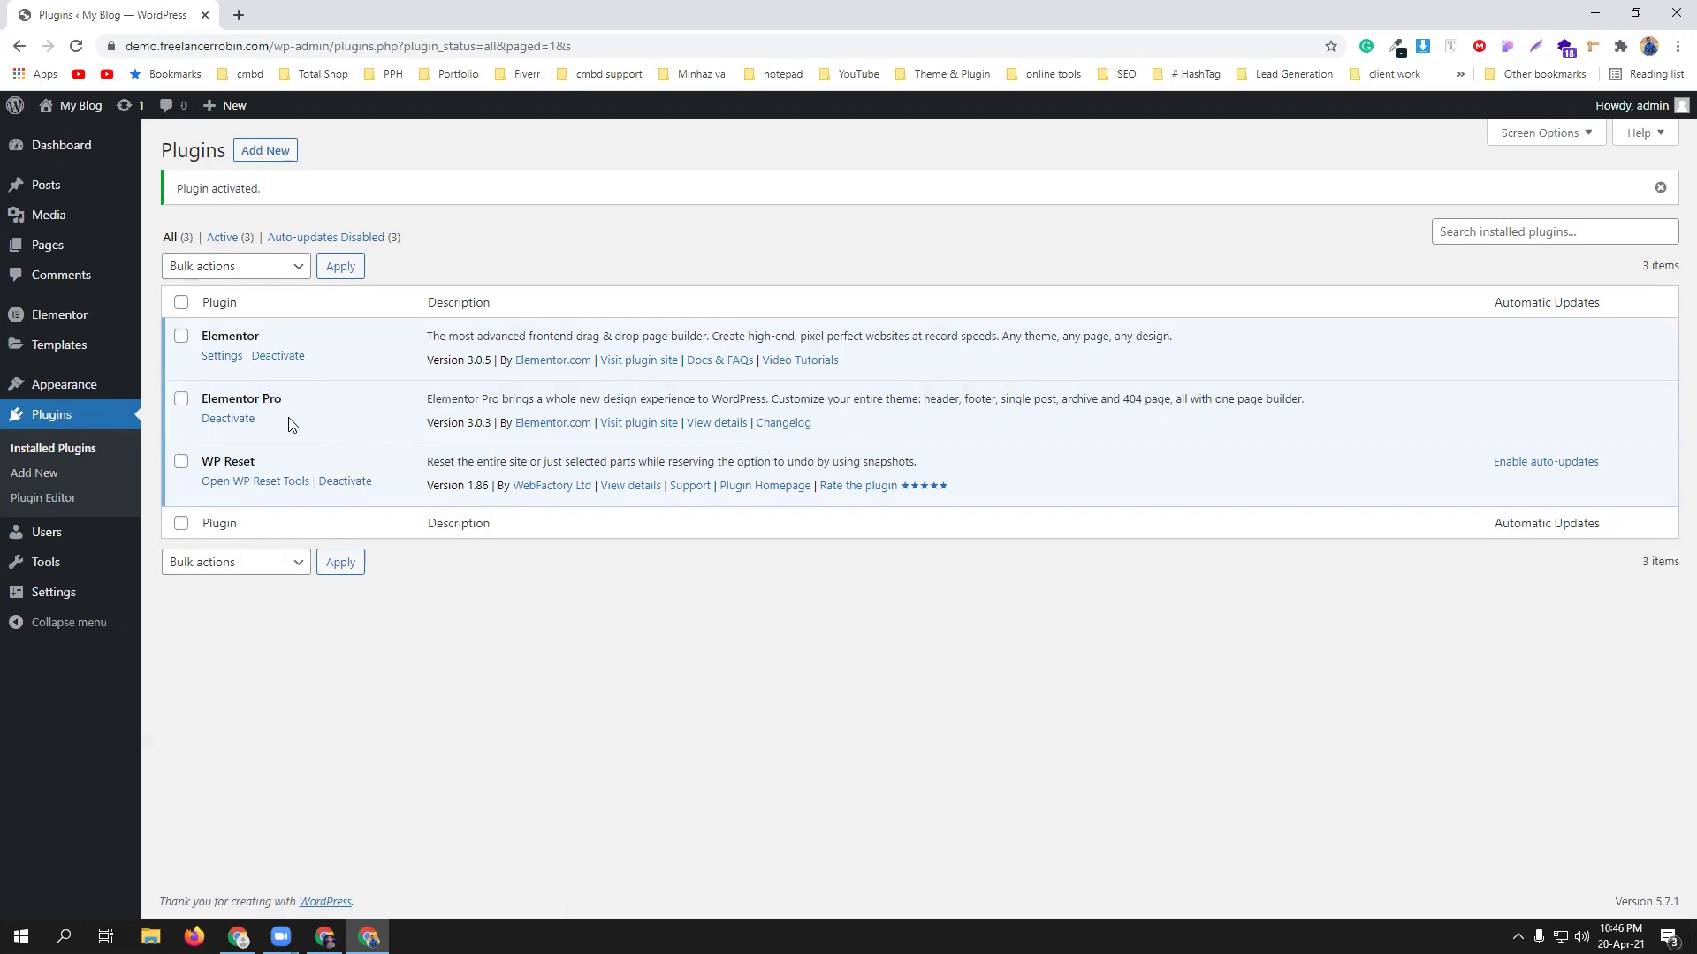
Install and activate the Happy Elementor Addons plugin by uploading happy-elementor-addons.zip.
{"action": "left_click", "coordinate": [256, 150]}
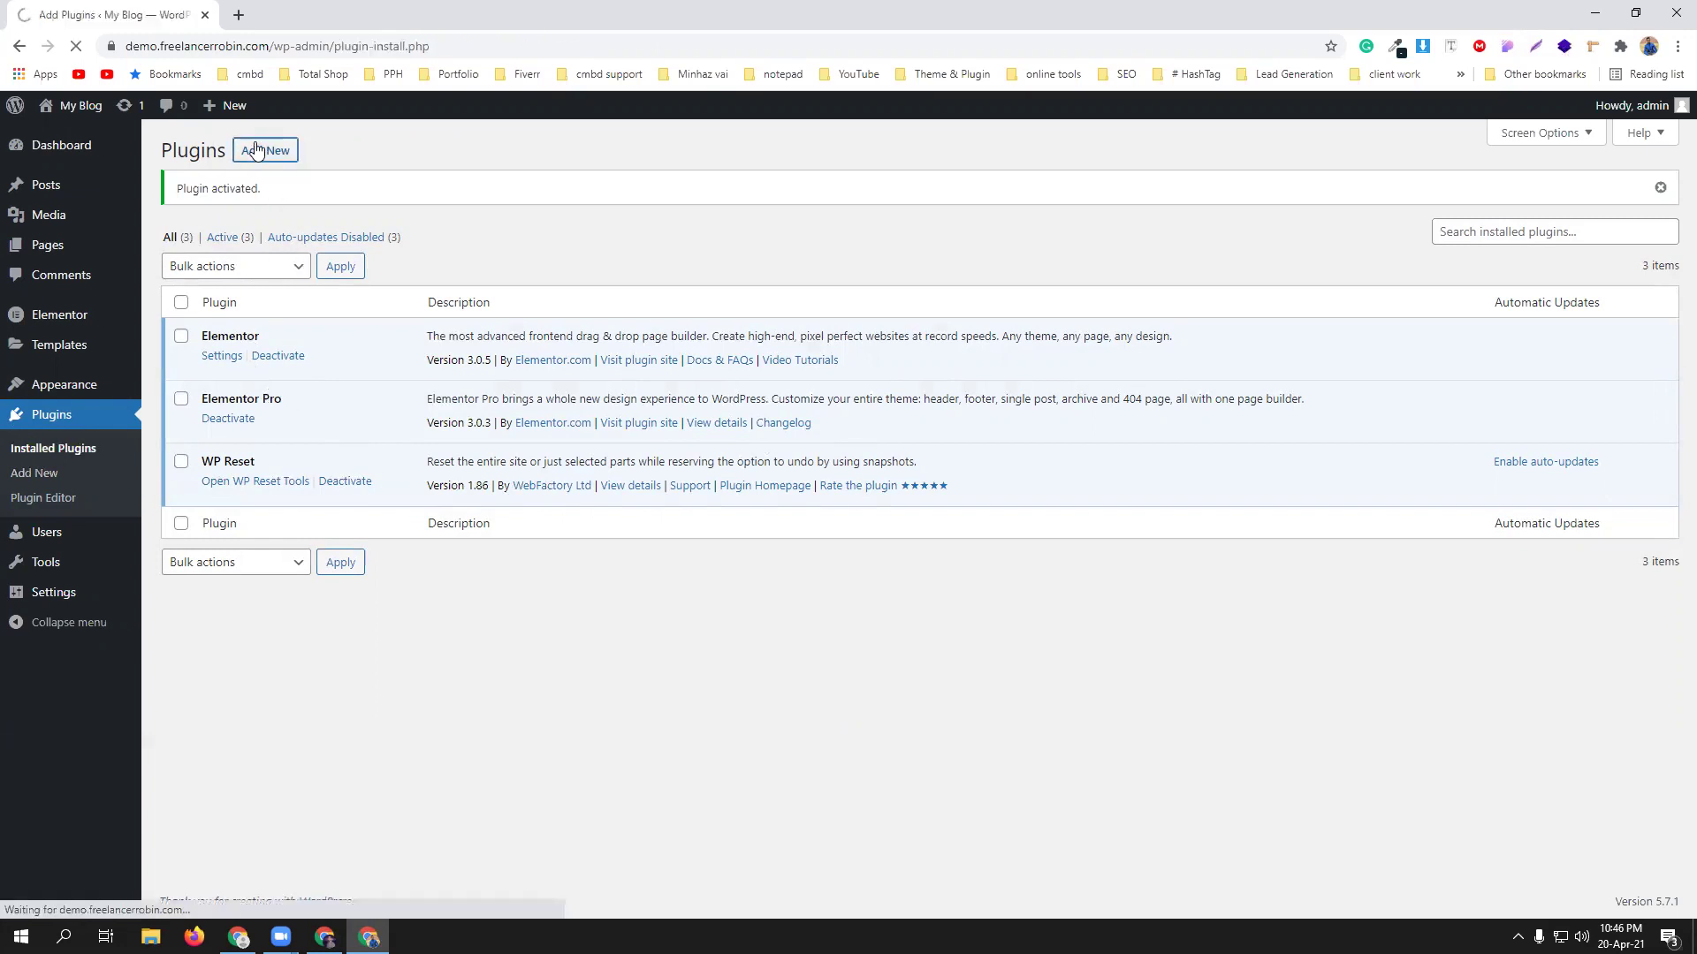
{"action": "left_click", "coordinate": [346, 150]}
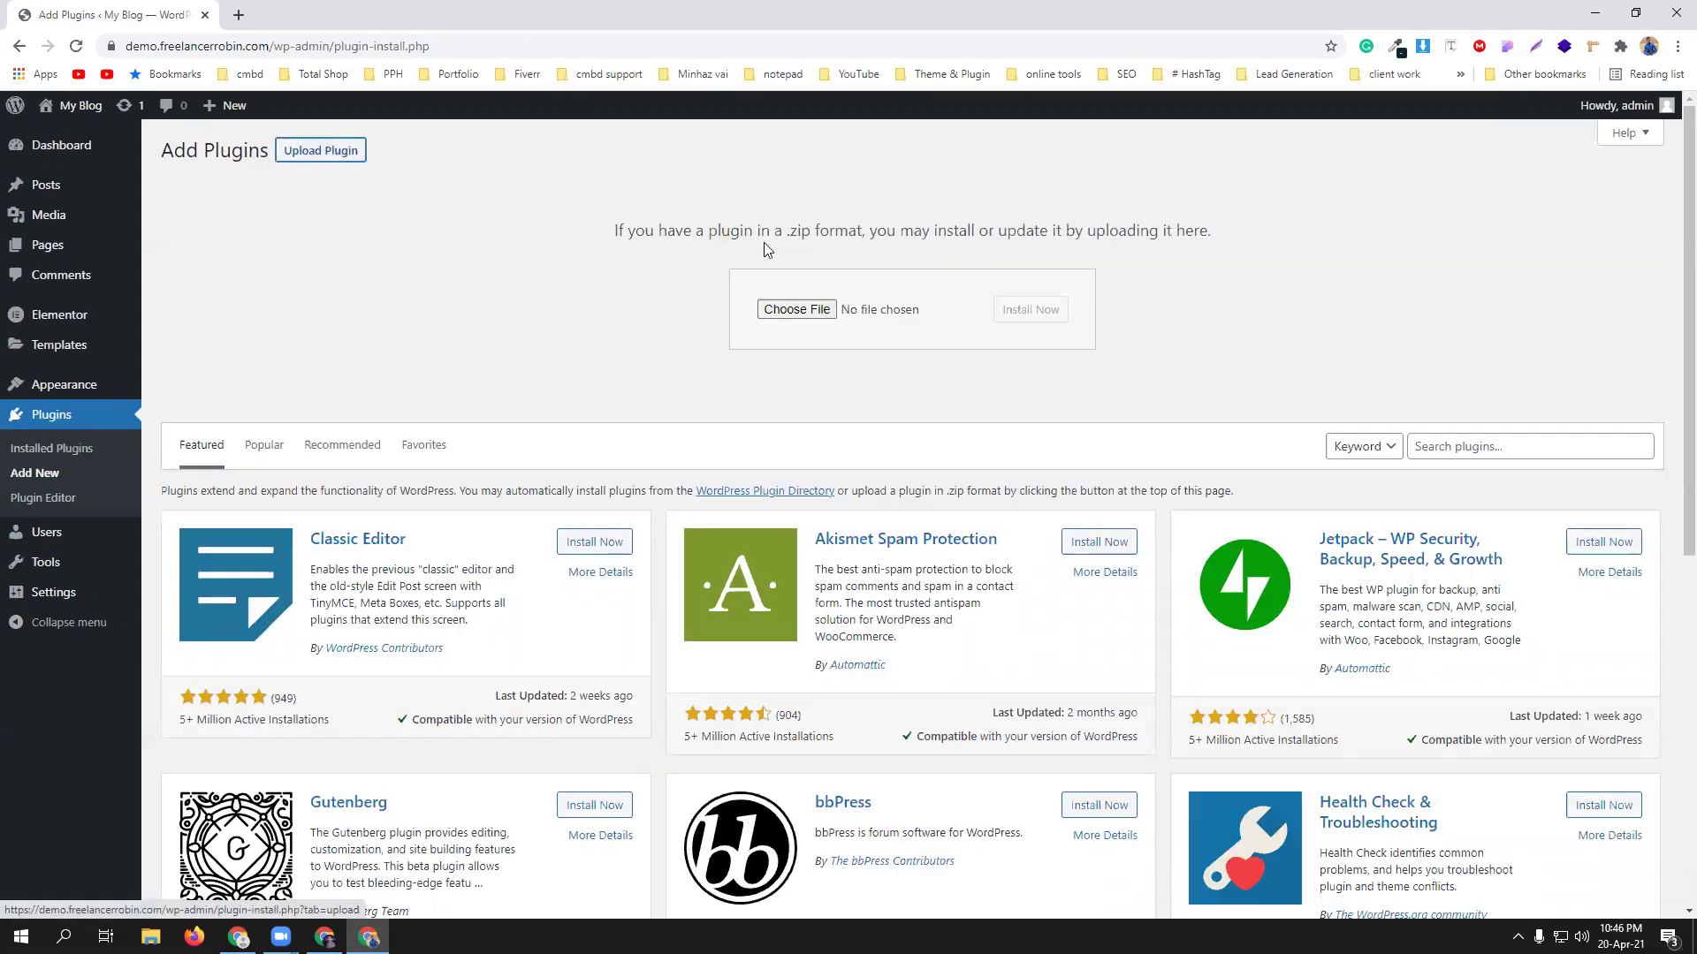
{"action": "left_click", "coordinate": [808, 314]}
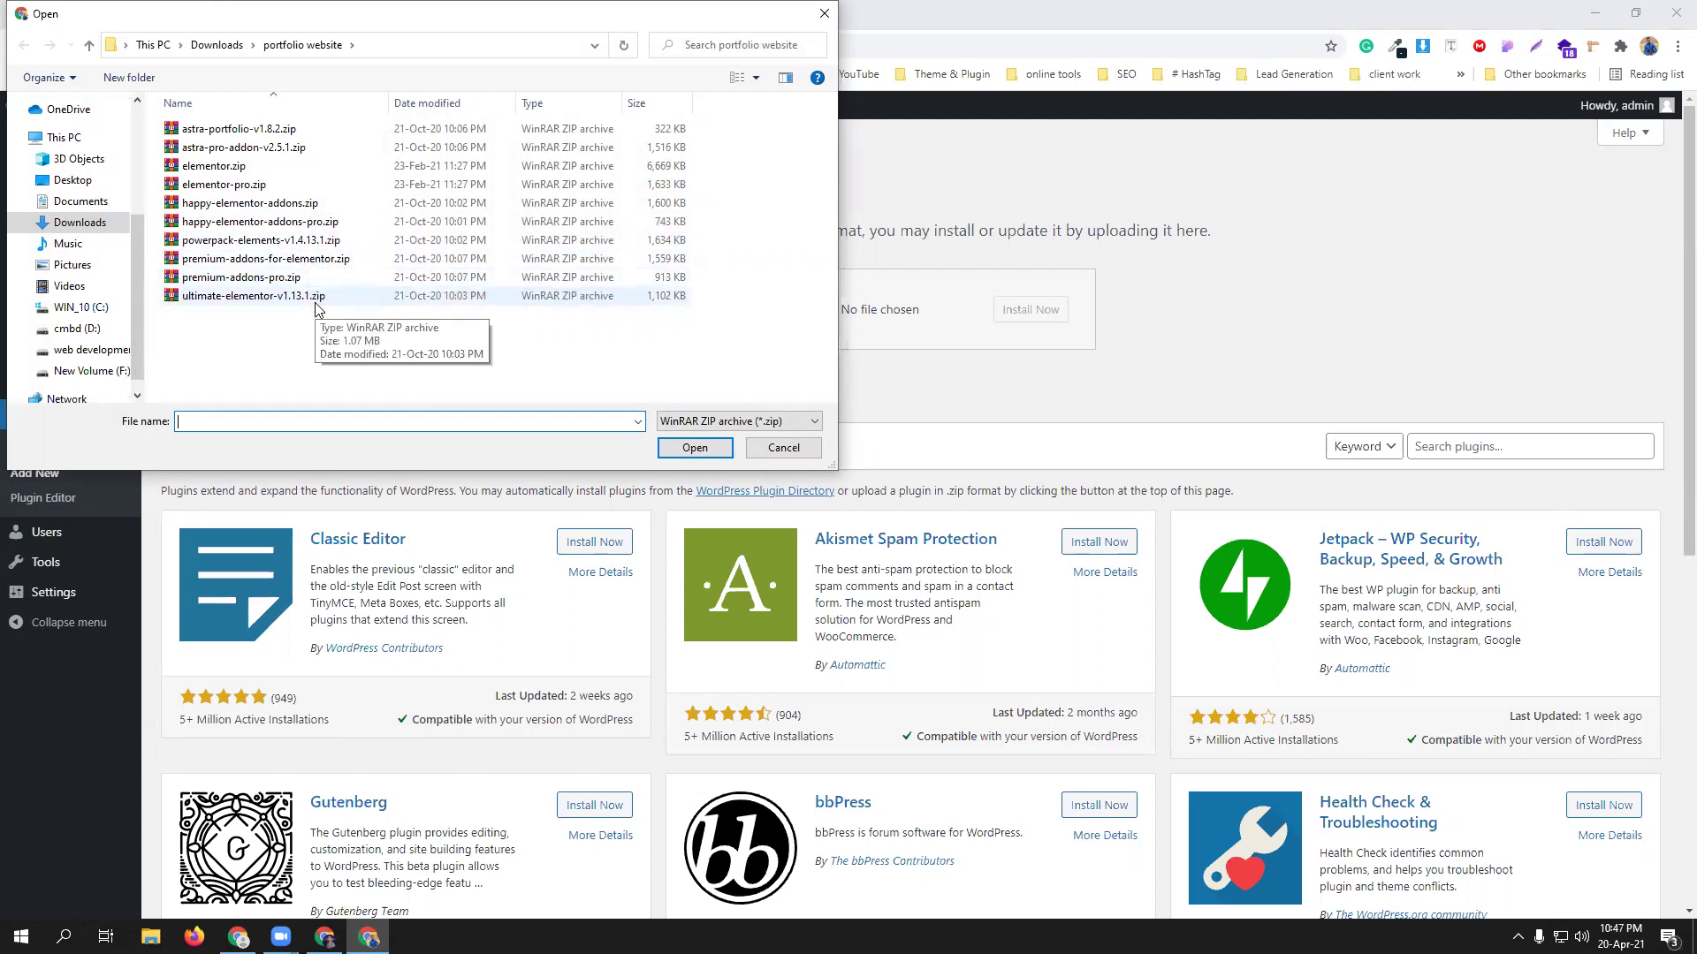
{"action": "left_click", "coordinate": [318, 204]}
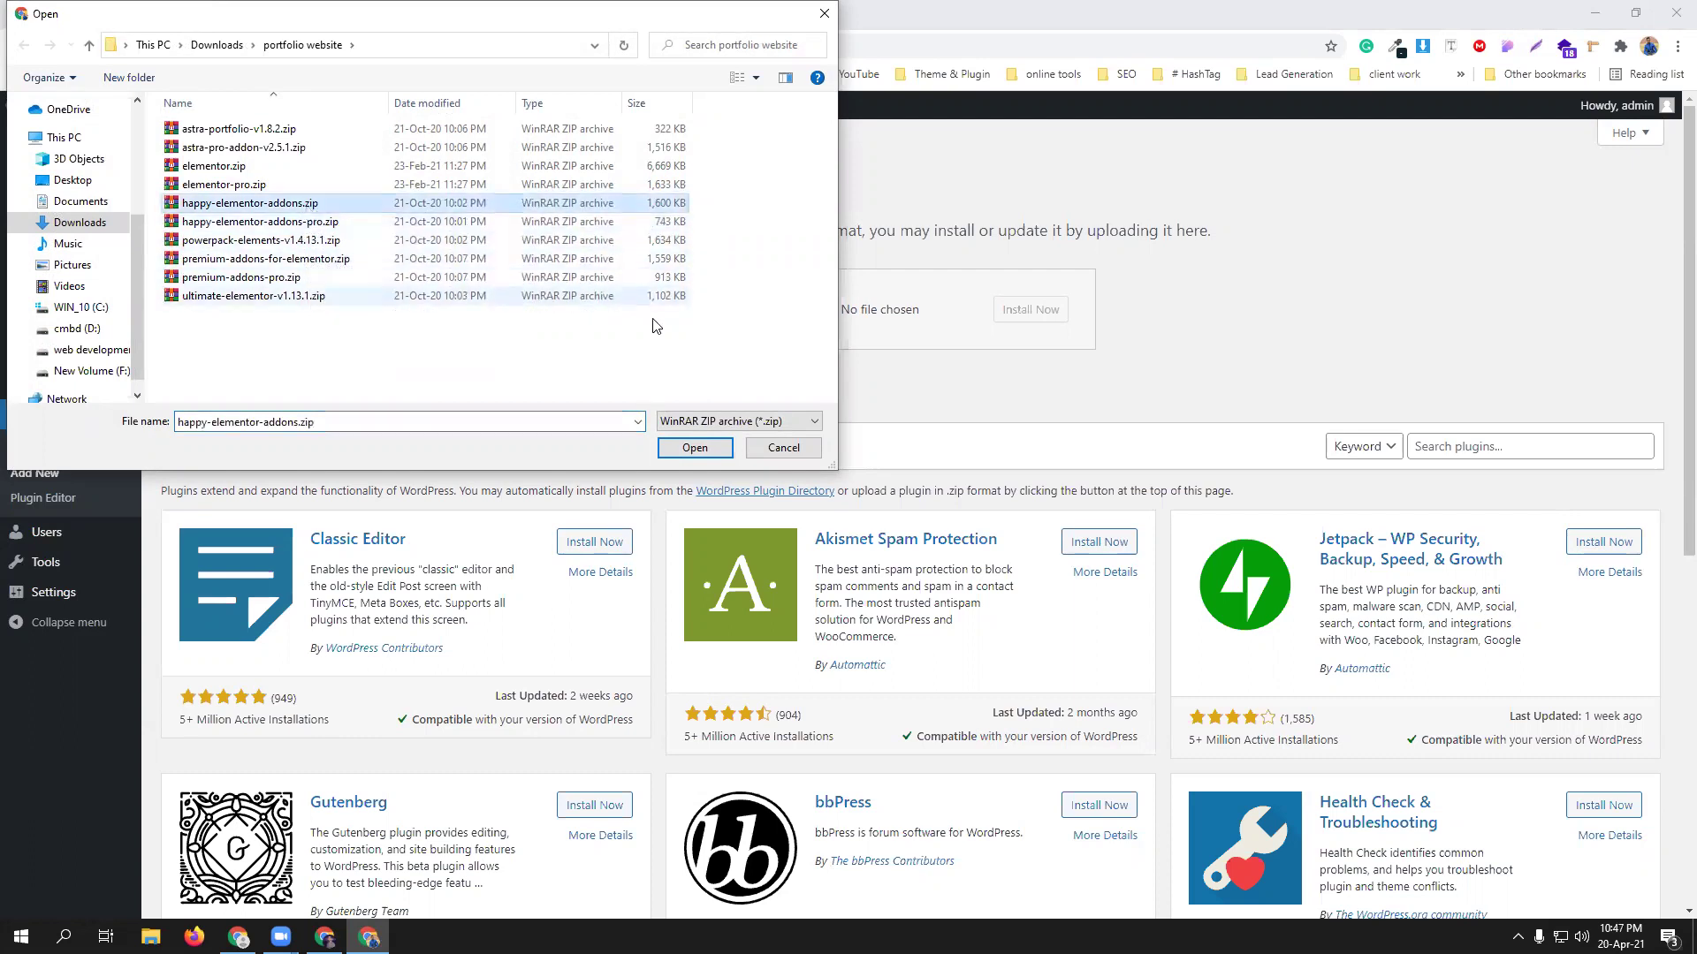
{"action": "left_click", "coordinate": [693, 449]}
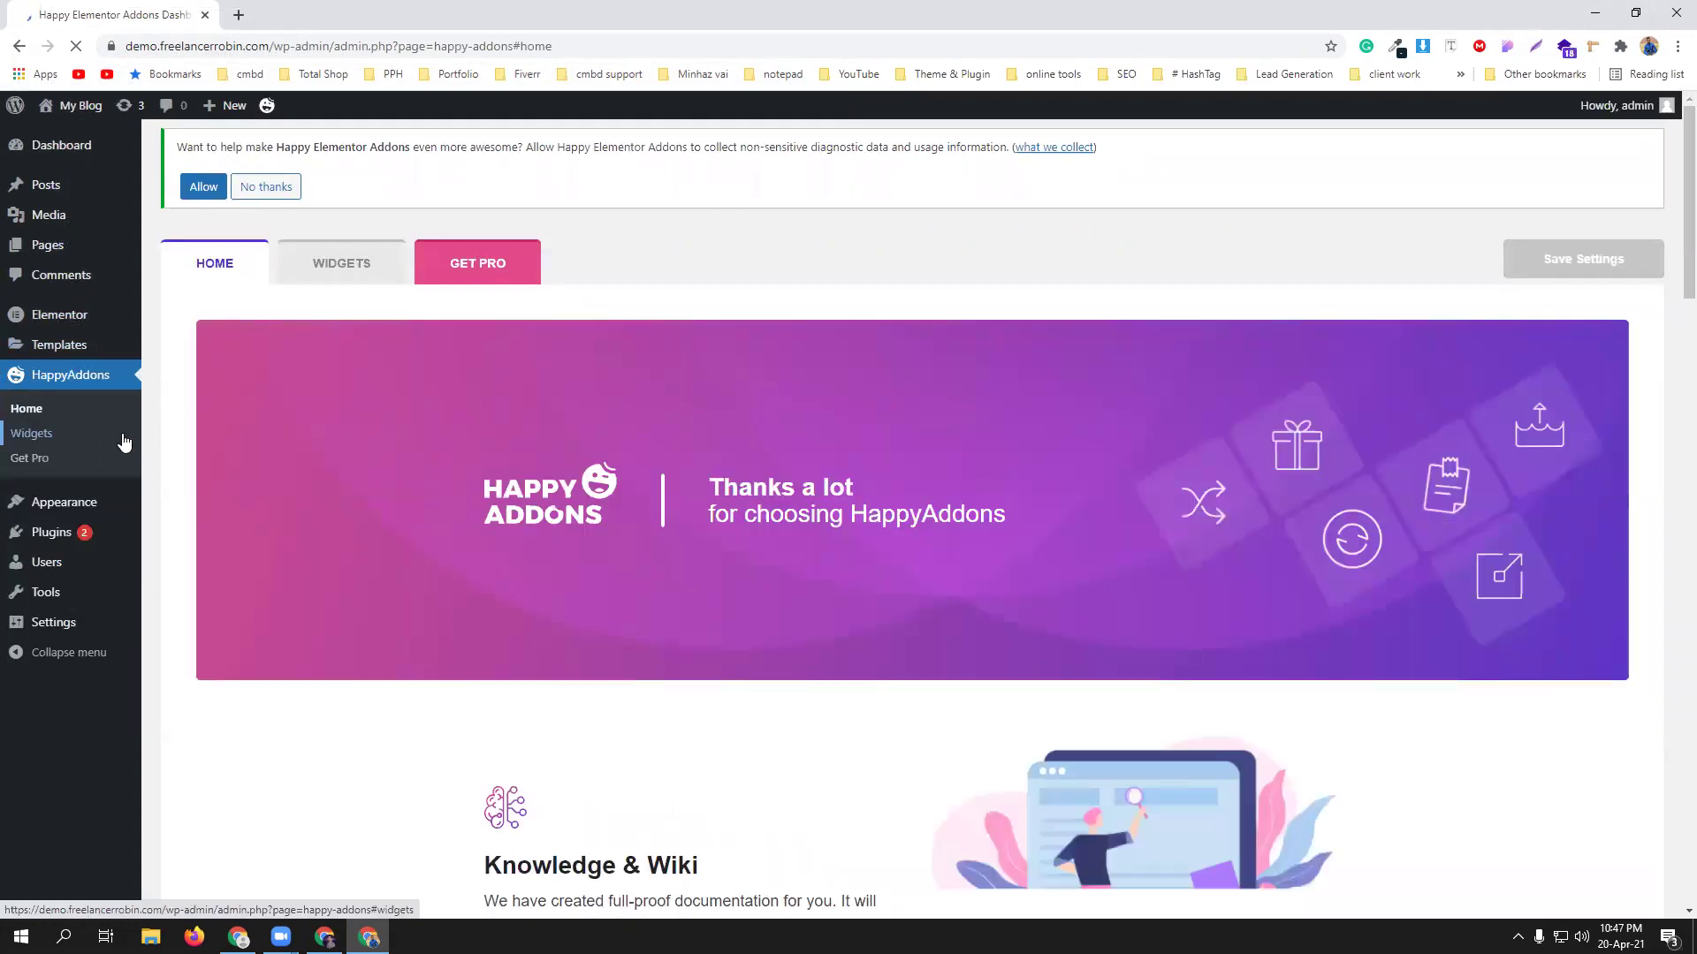
Install and activate the Happy Elementor Addons Pro plugin by uploading happy-elementor-addons-pro.zip.
{"action": "mouse_move", "coordinate": [44, 537]}
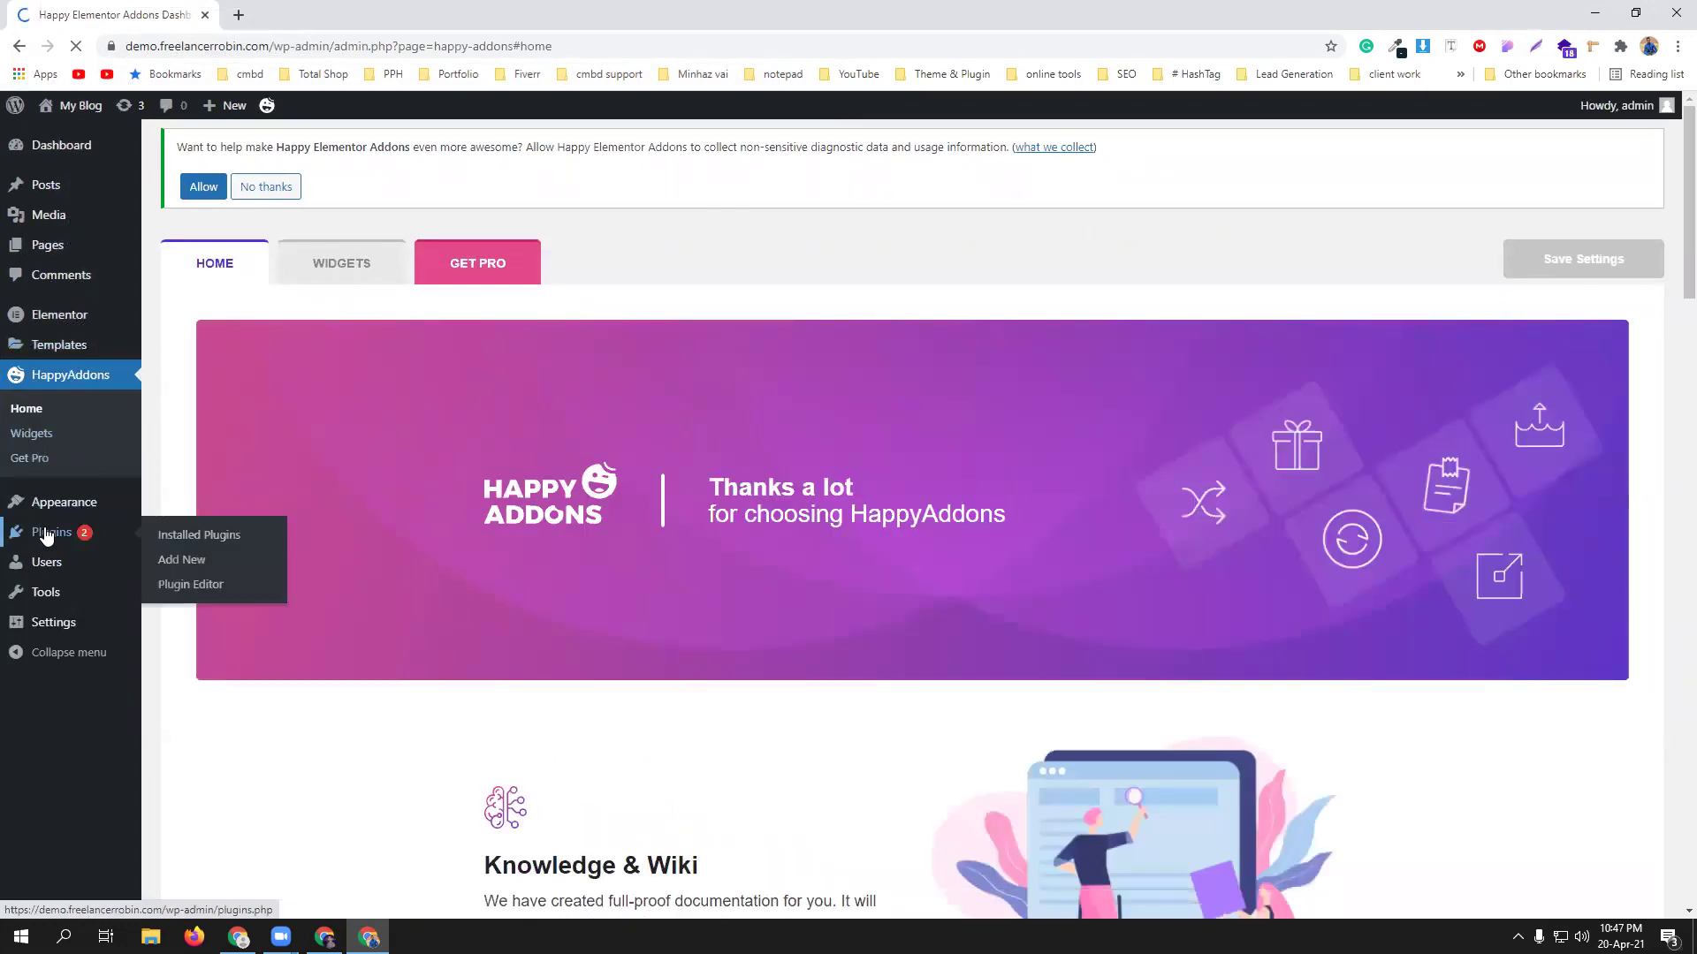
{"action": "left_click", "coordinate": [197, 566]}
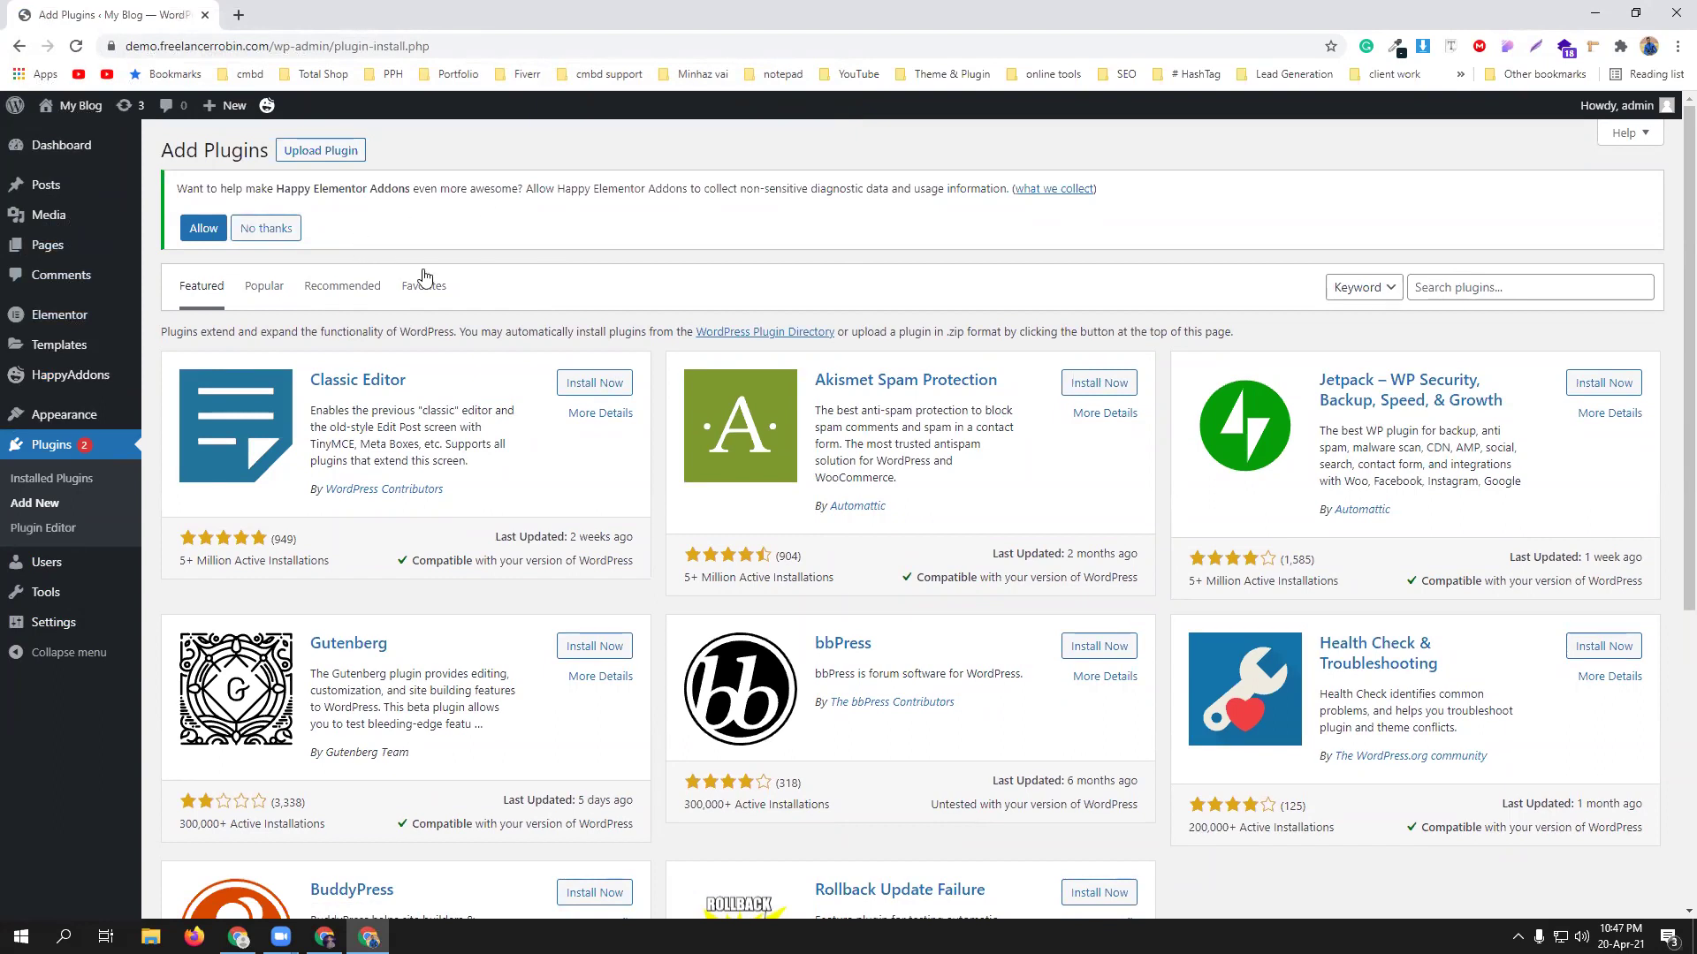
{"action": "left_click", "coordinate": [343, 157]}
{"action": "left_click", "coordinate": [815, 411]}
{"action": "left_click", "coordinate": [619, 221]}
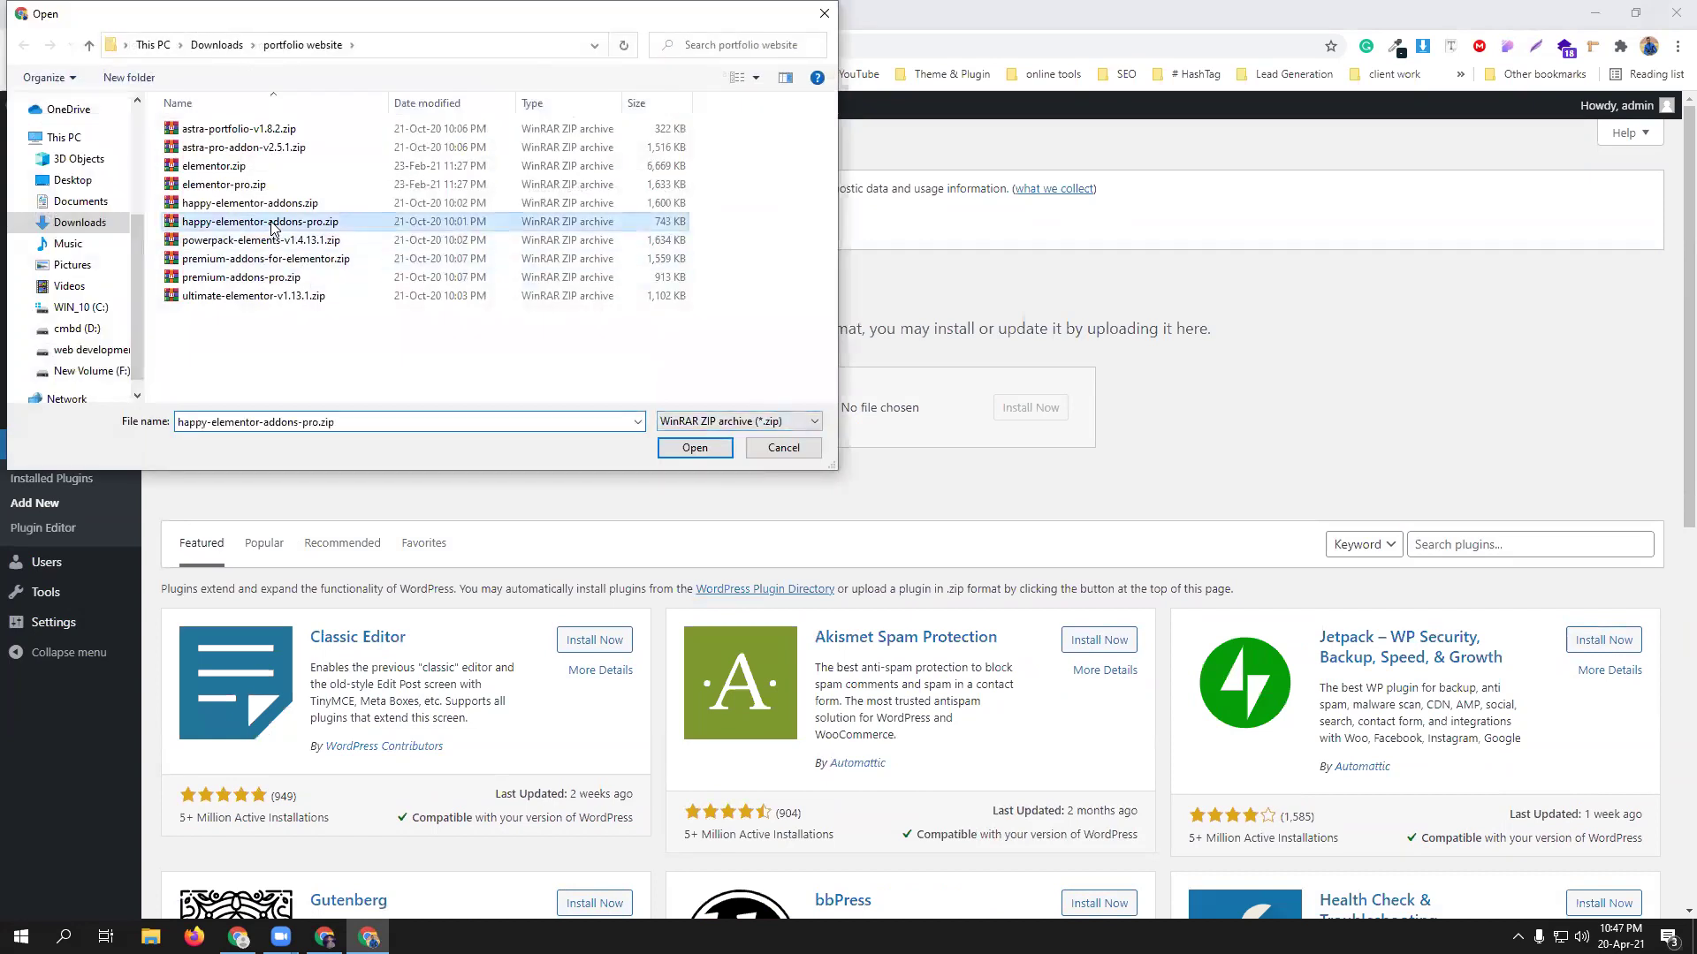
{"action": "left_click", "coordinate": [695, 447]}
{"action": "left_click", "coordinate": [1030, 408]}
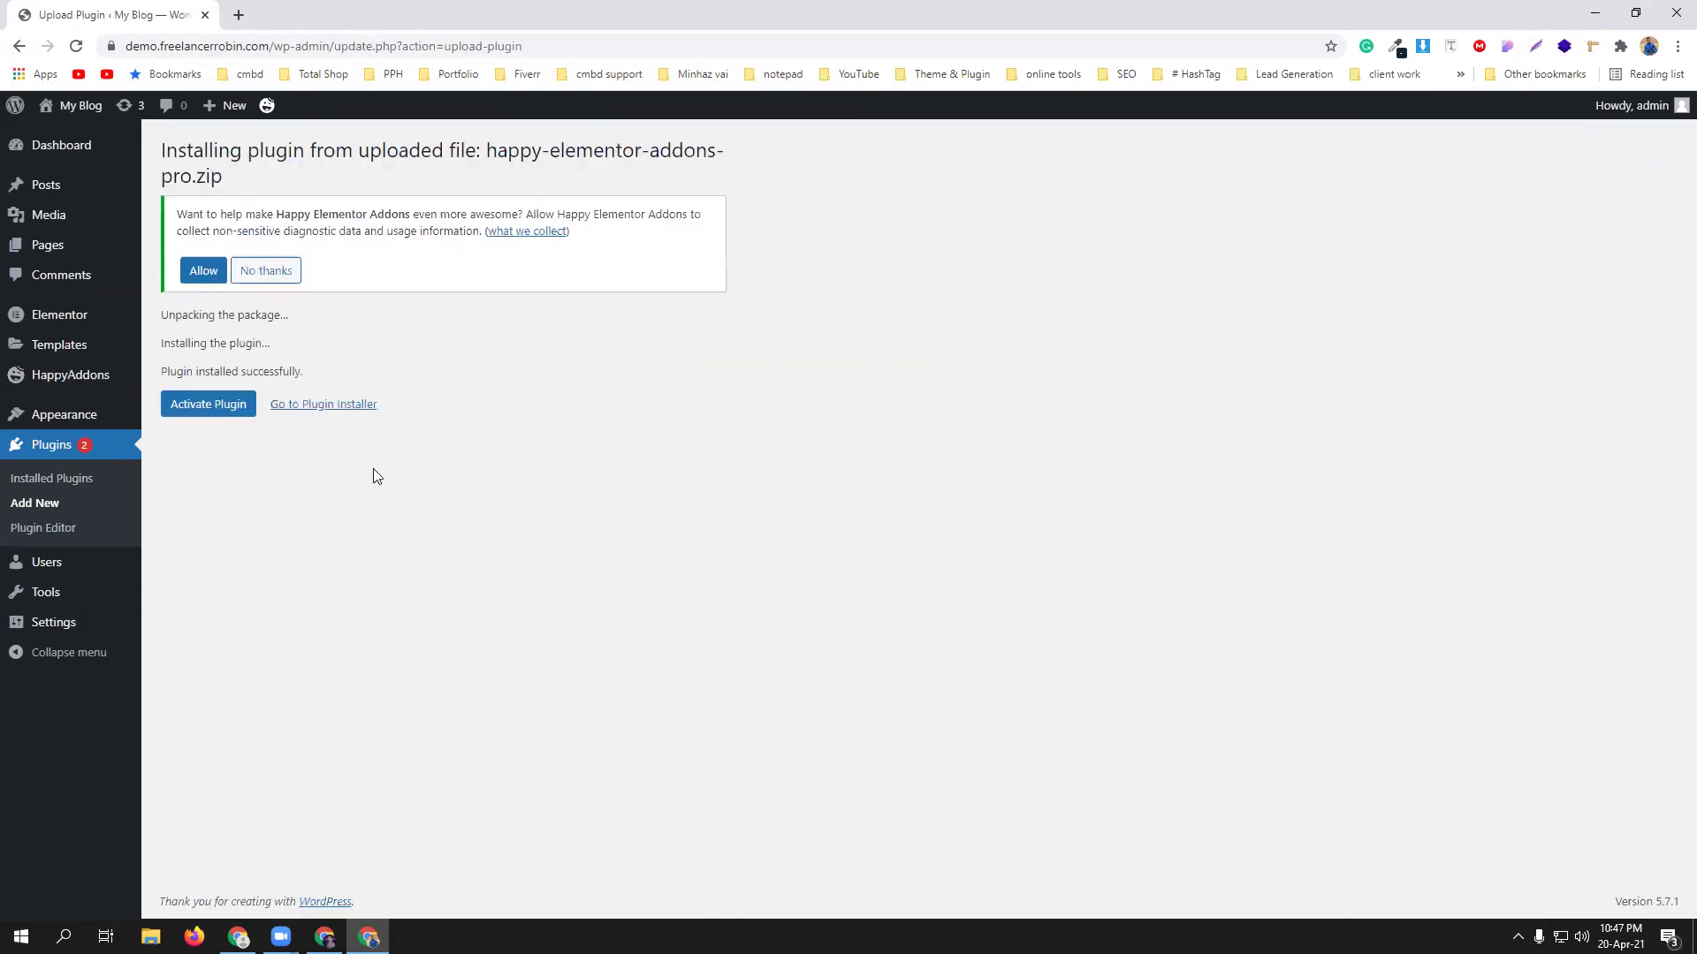
{"action": "left_click", "coordinate": [212, 404]}
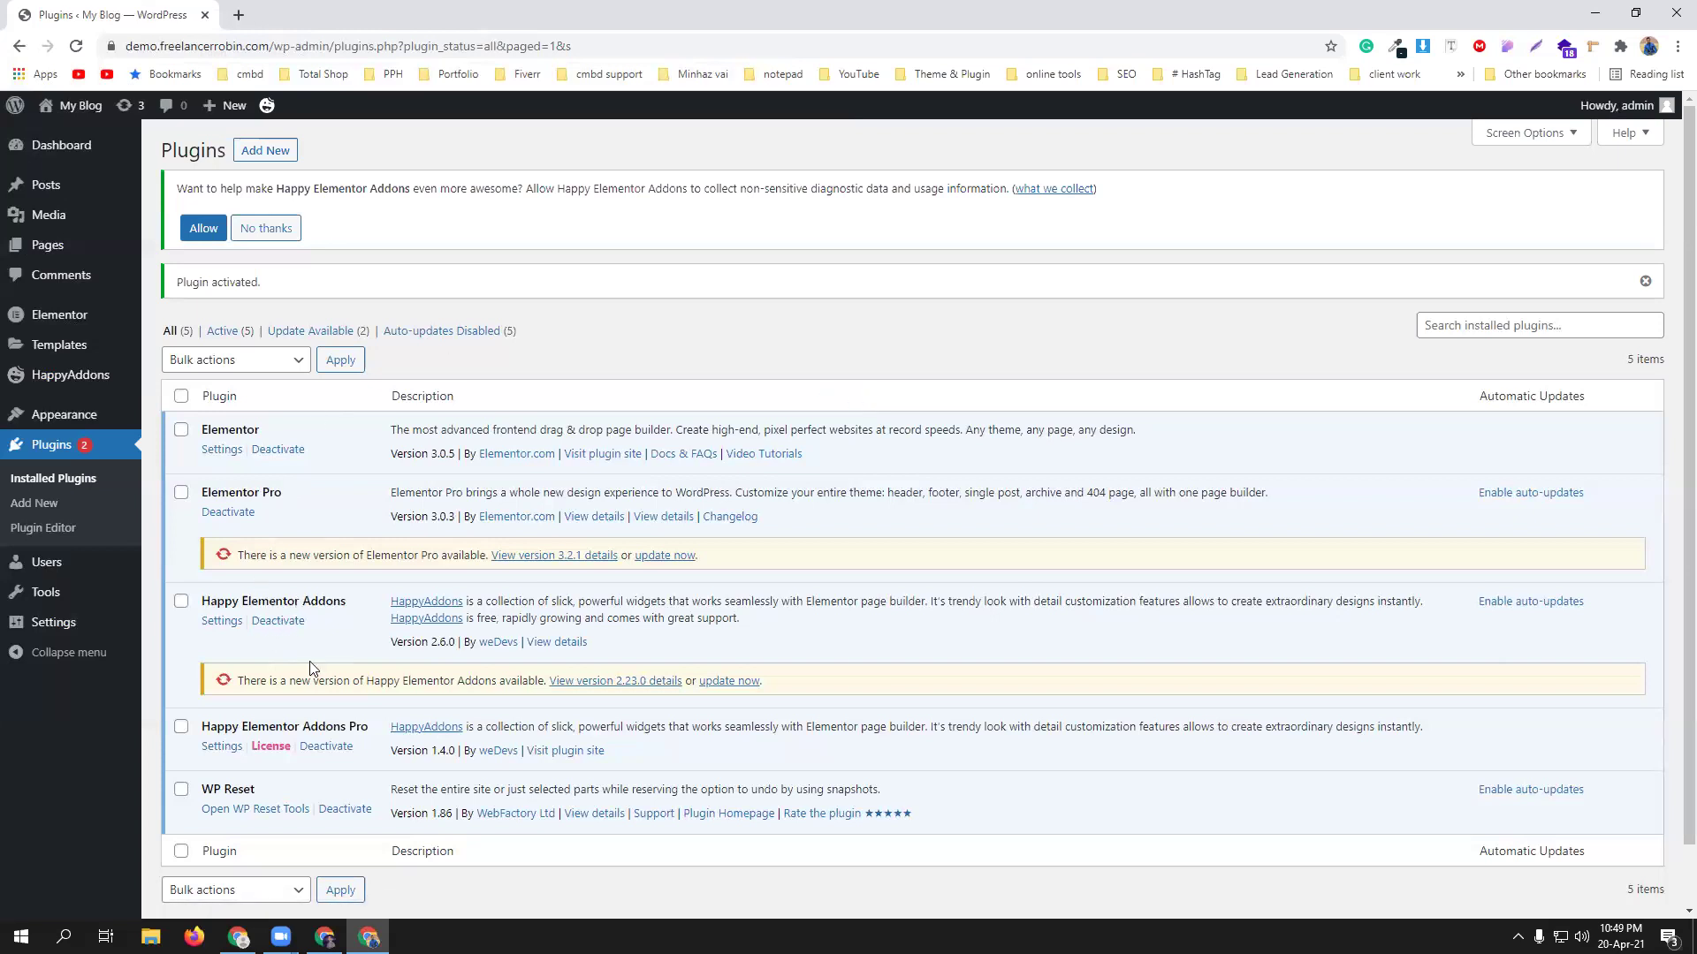
Install and activate the PowerPack Elements plugin by uploading powerpack-elements-v1.4.13.1.zip from the portfolio website folder.
{"action": "left_click", "coordinate": [266, 152]}
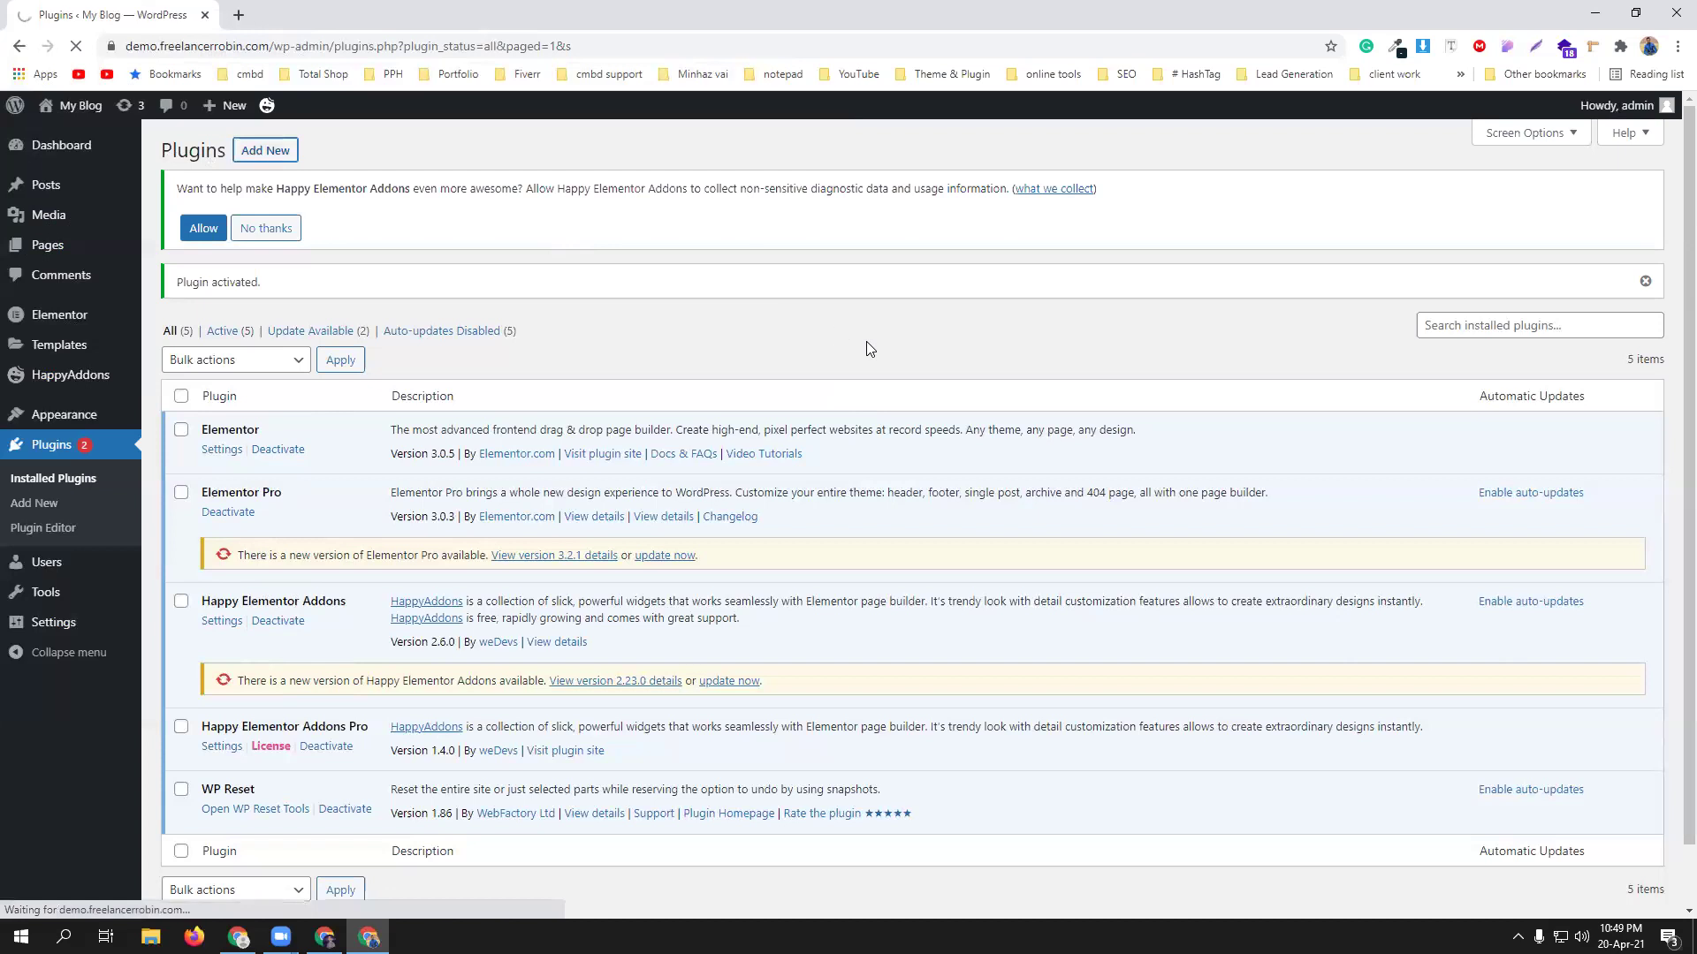
{"action": "left_click", "coordinate": [321, 152]}
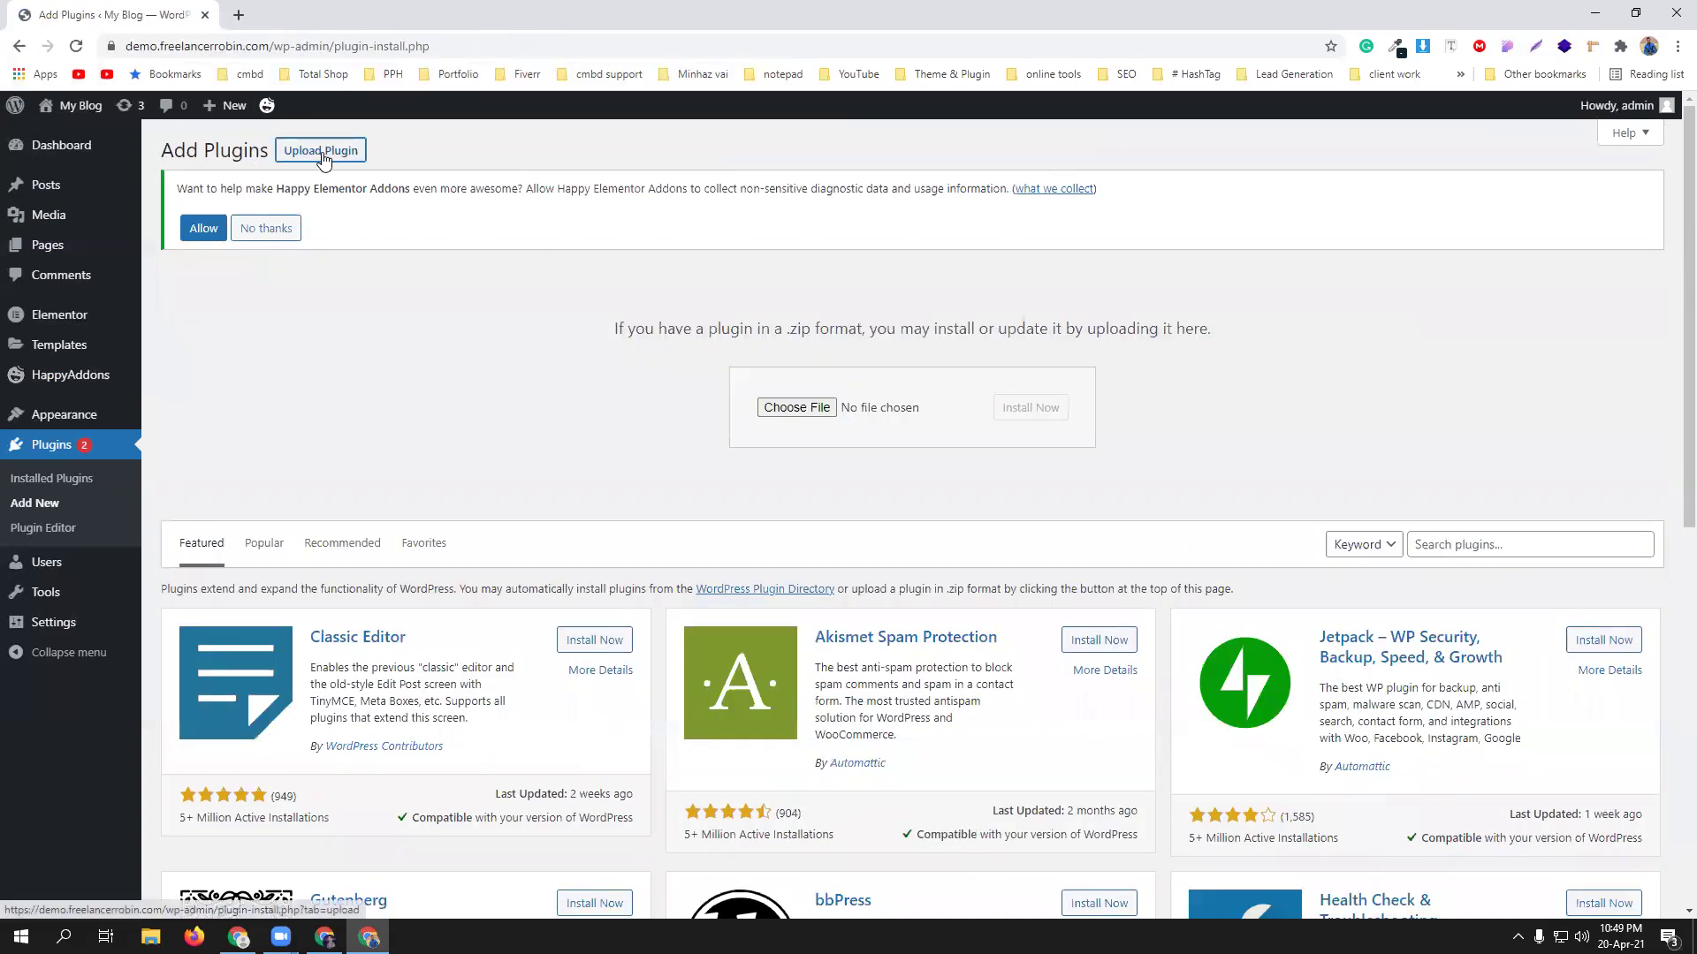
{"action": "left_click", "coordinate": [777, 408]}
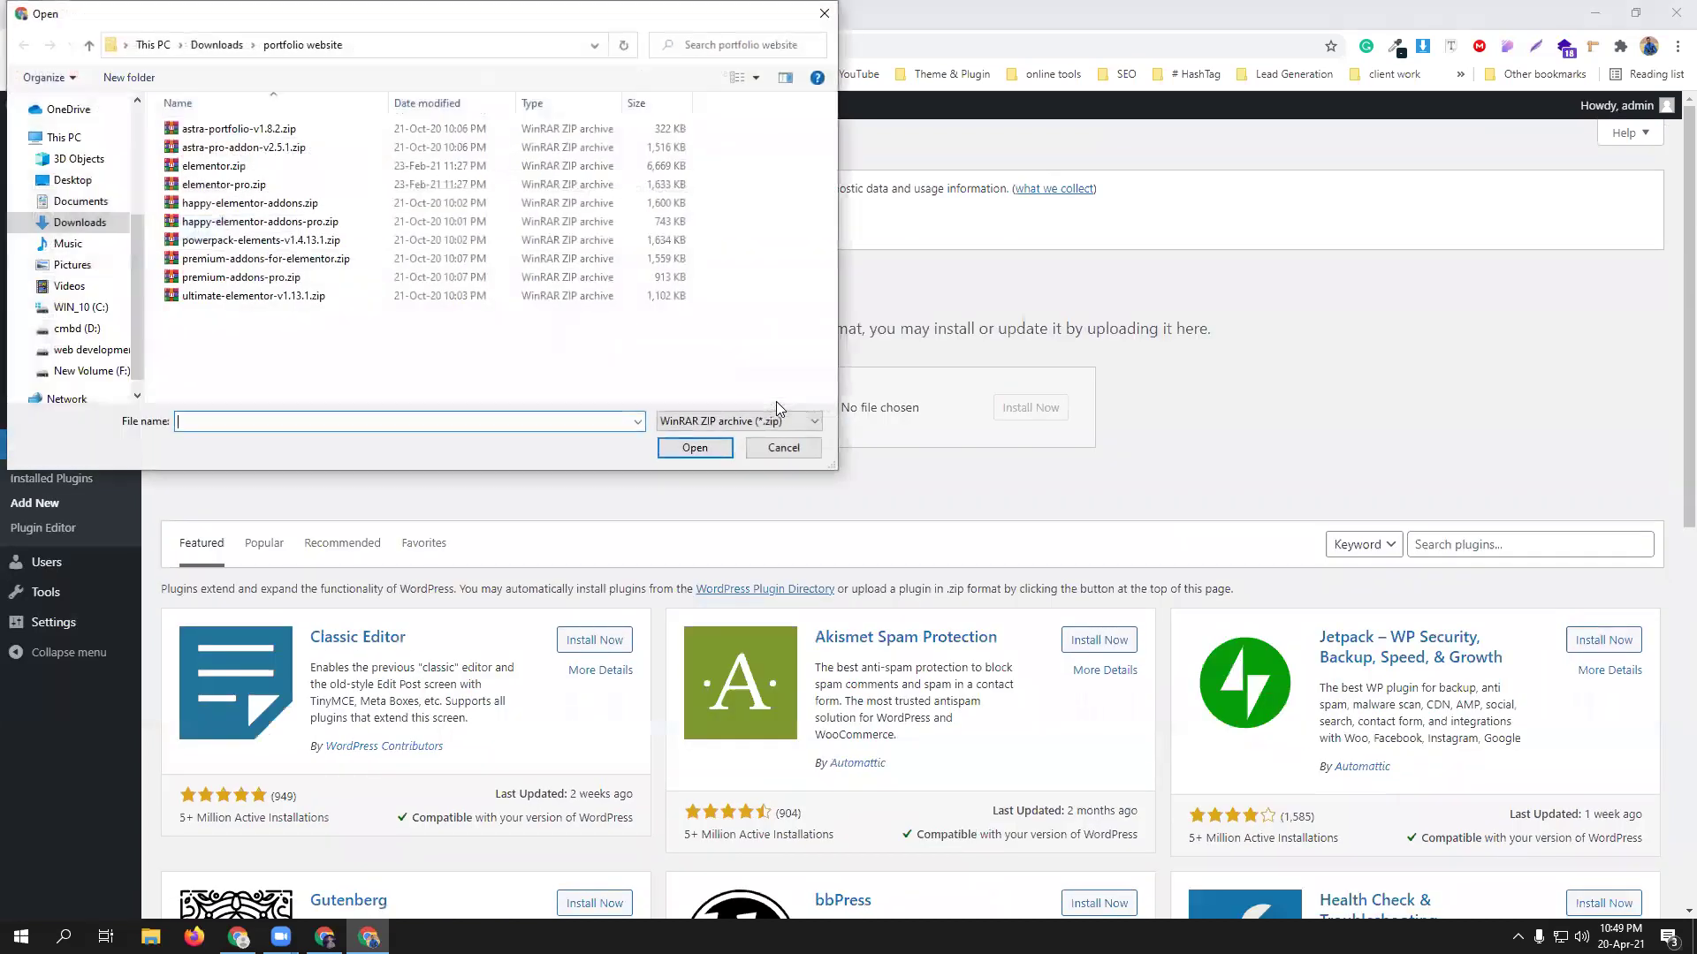
{"action": "left_click", "coordinate": [309, 241]}
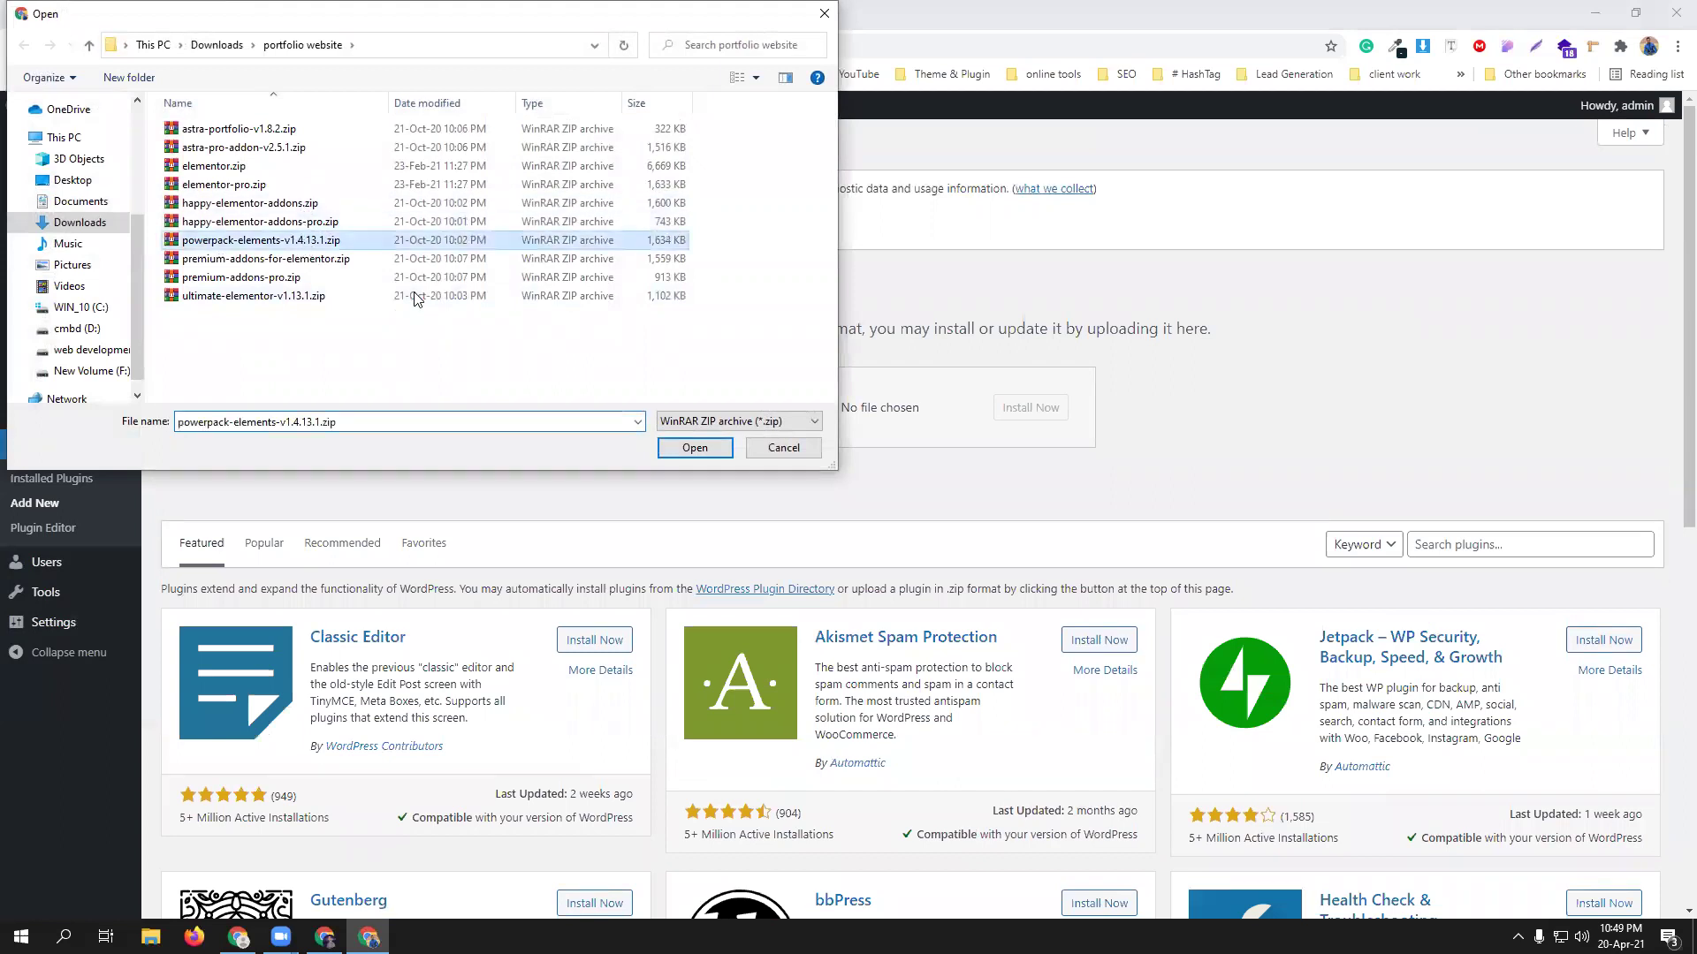
{"action": "left_click", "coordinate": [695, 447]}
{"action": "left_click", "coordinate": [1030, 407]}
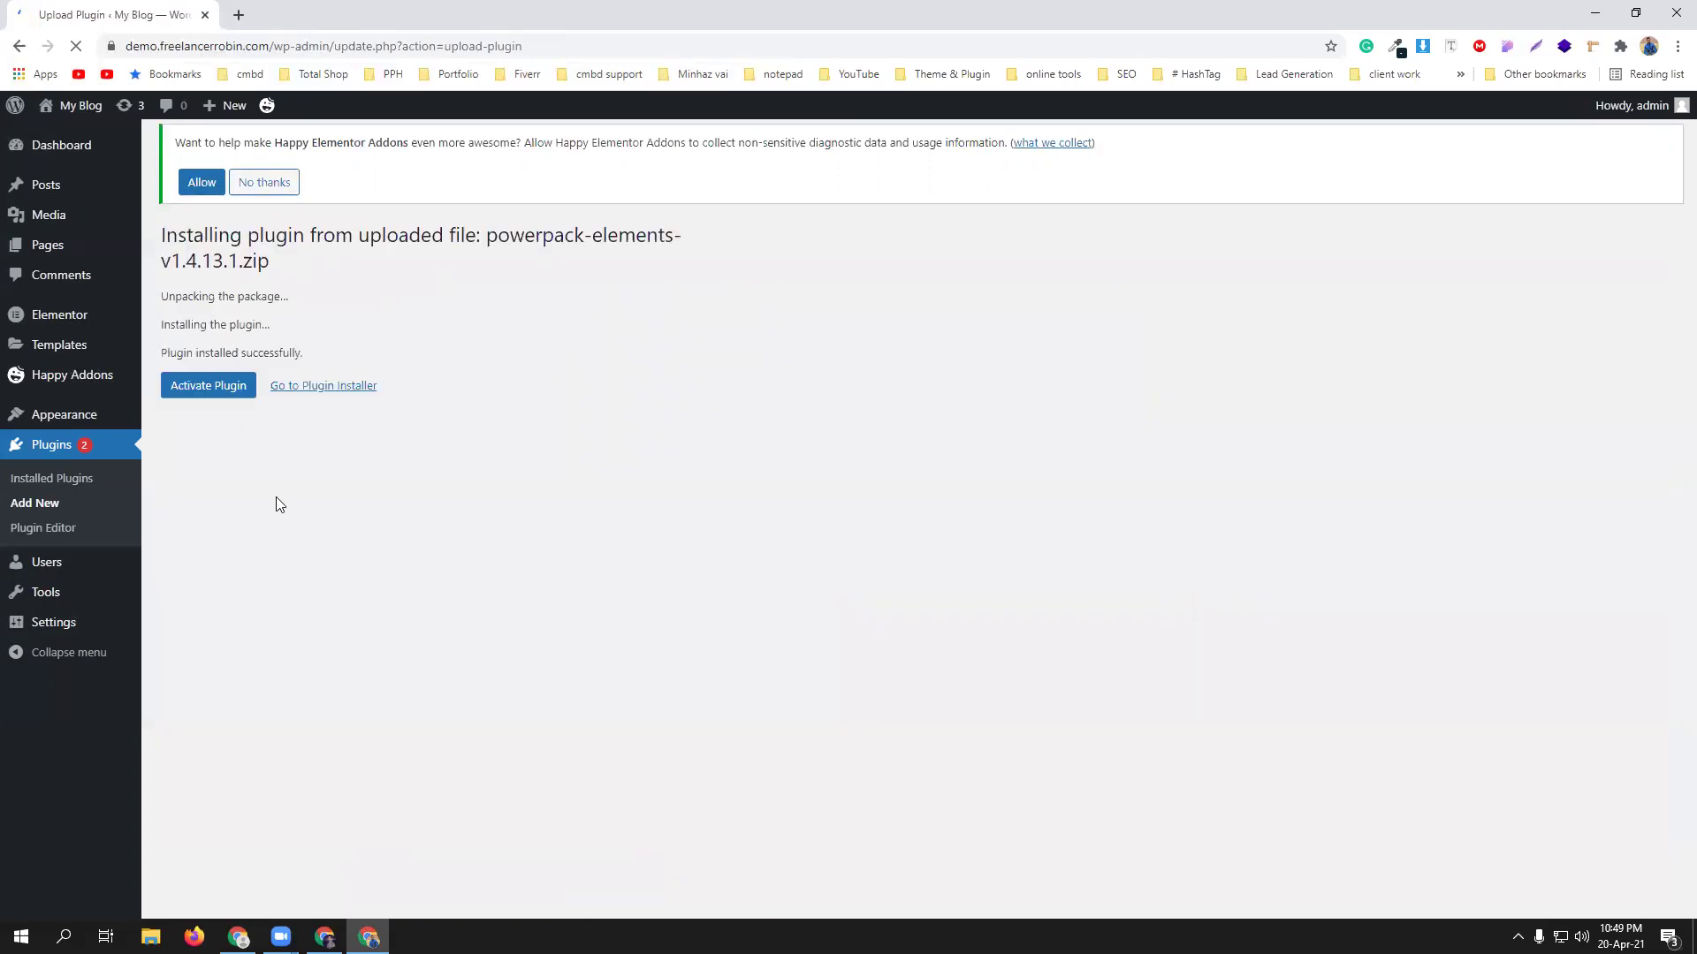
{"action": "left_click", "coordinate": [208, 385]}
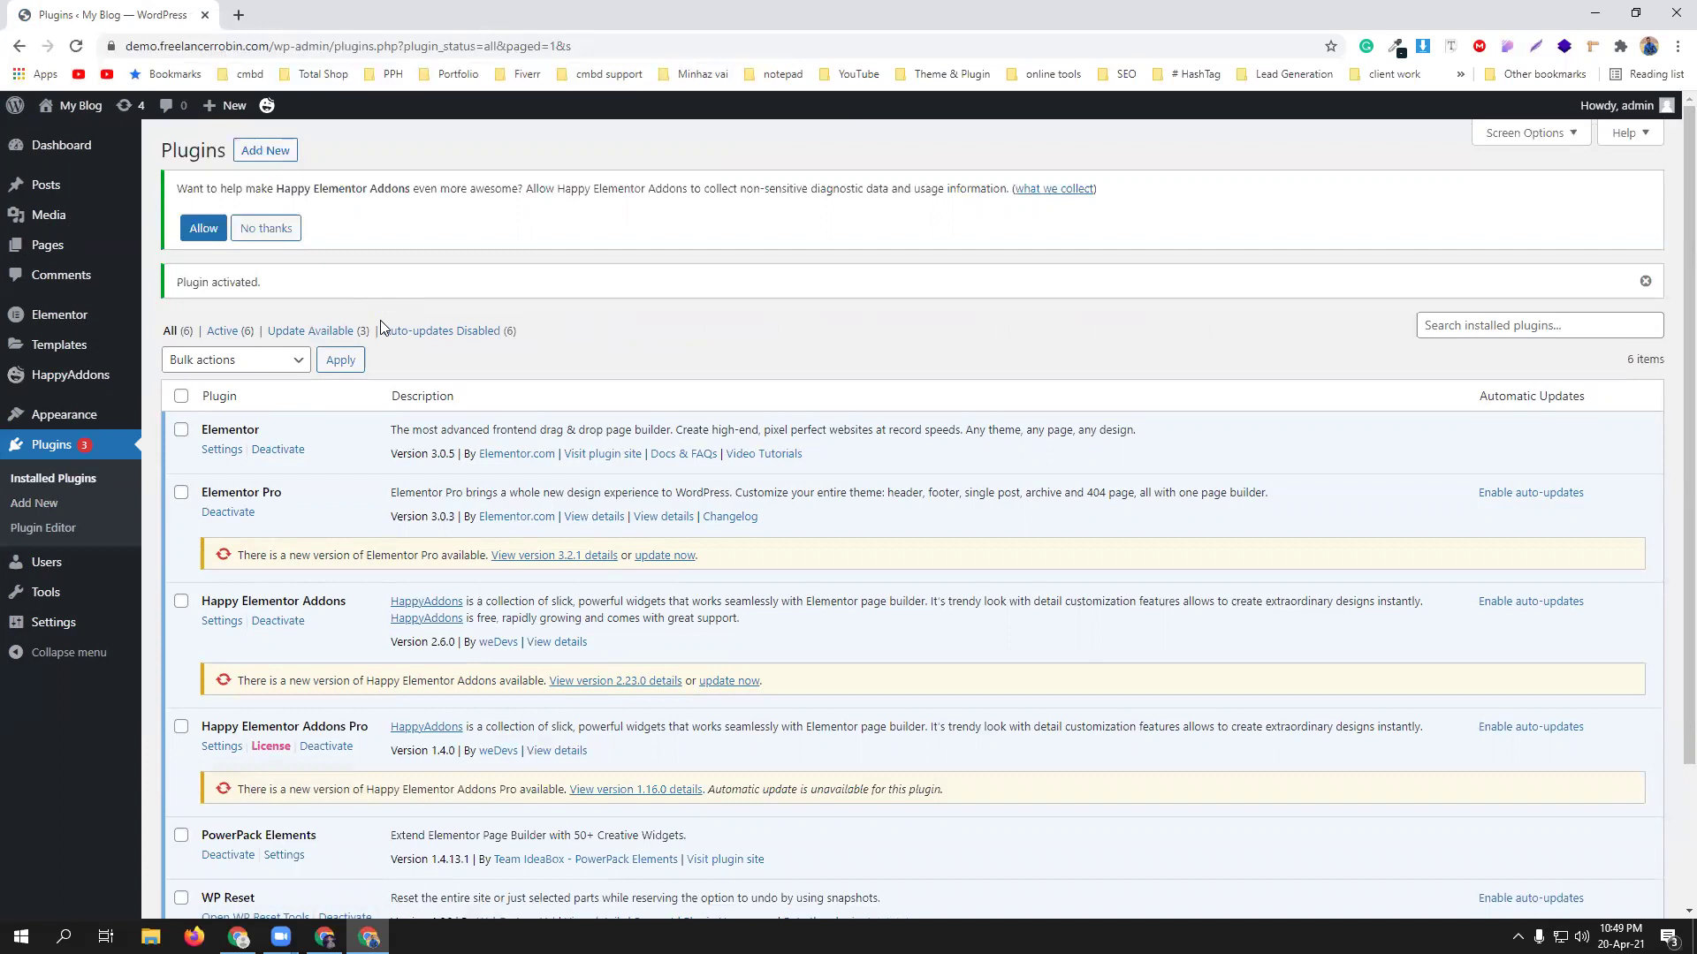
Install and activate the Premium Addons for Elementor plugin by uploading premium-addons-for-elementor.zip.
{"action": "left_click", "coordinate": [256, 160]}
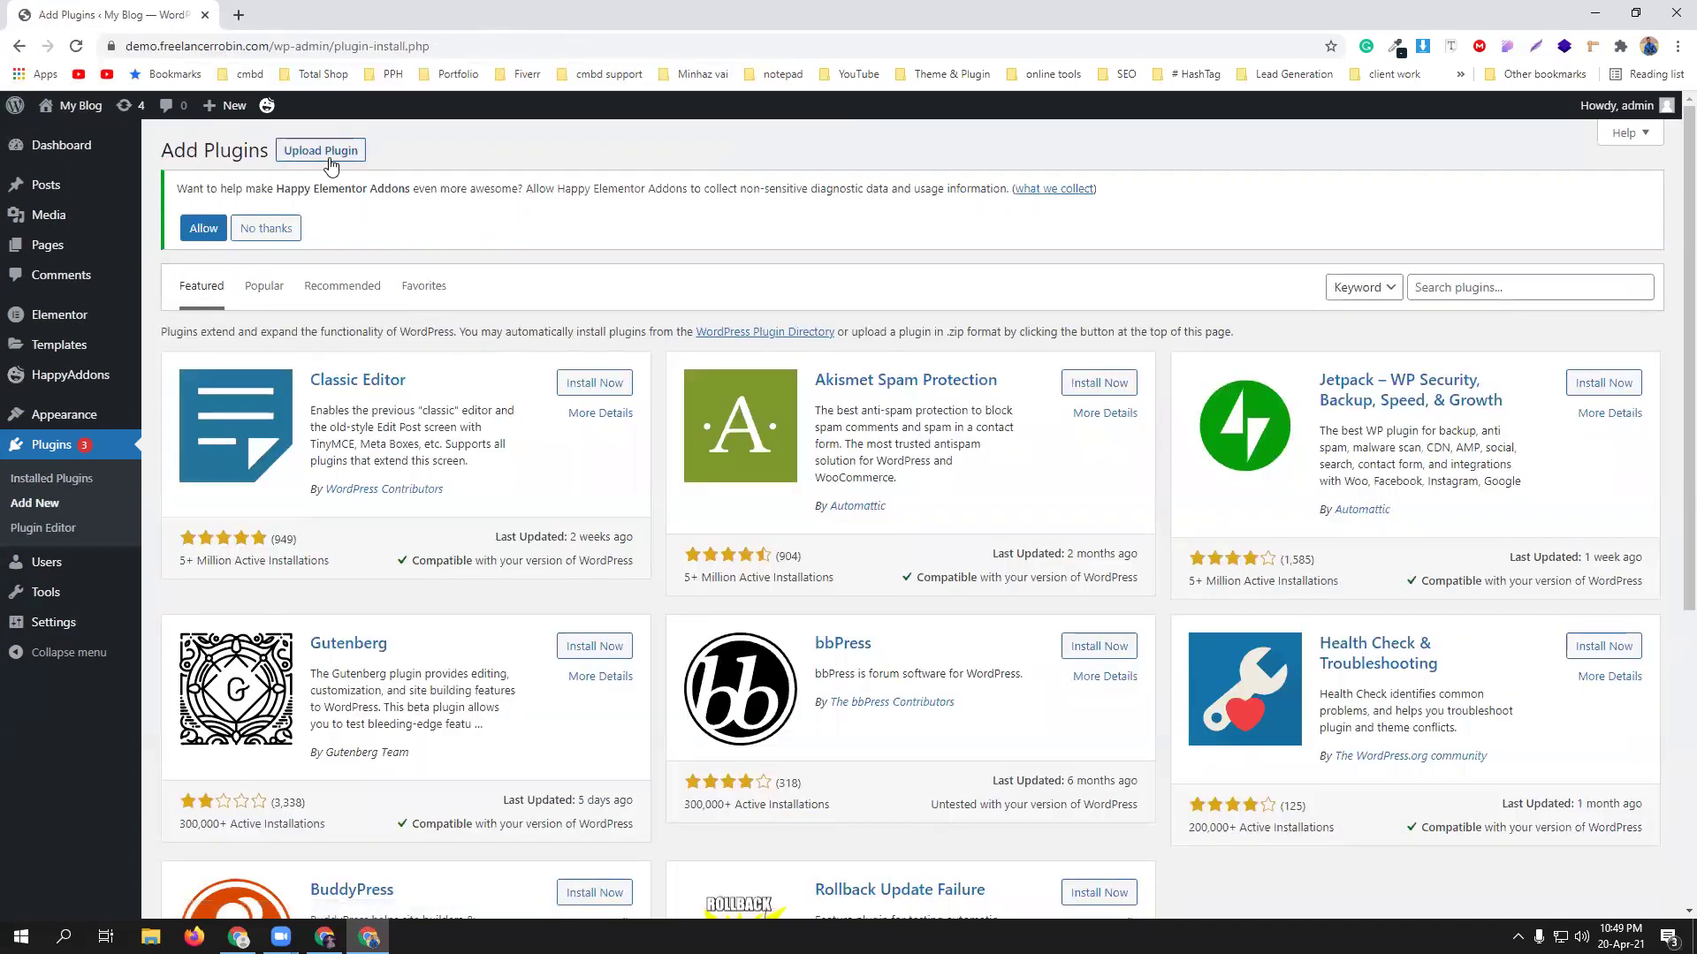
{"action": "left_click", "coordinate": [326, 156]}
{"action": "left_click", "coordinate": [783, 407]}
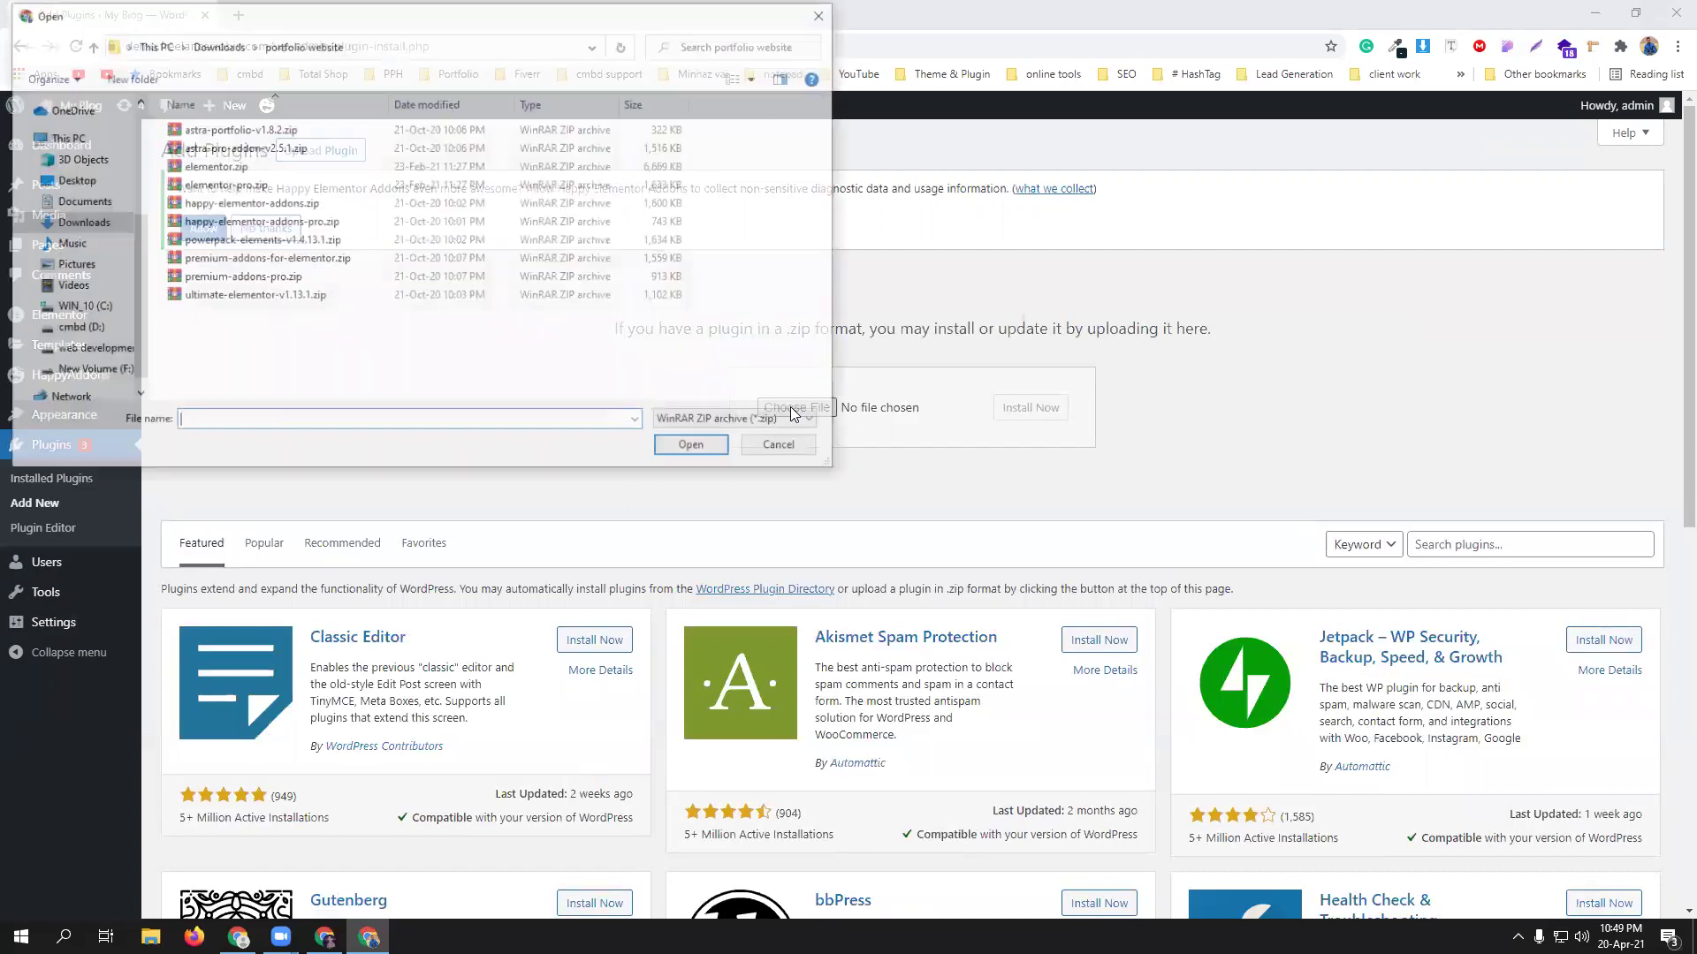
{"action": "left_click", "coordinate": [309, 260]}
{"action": "left_click", "coordinate": [695, 448]}
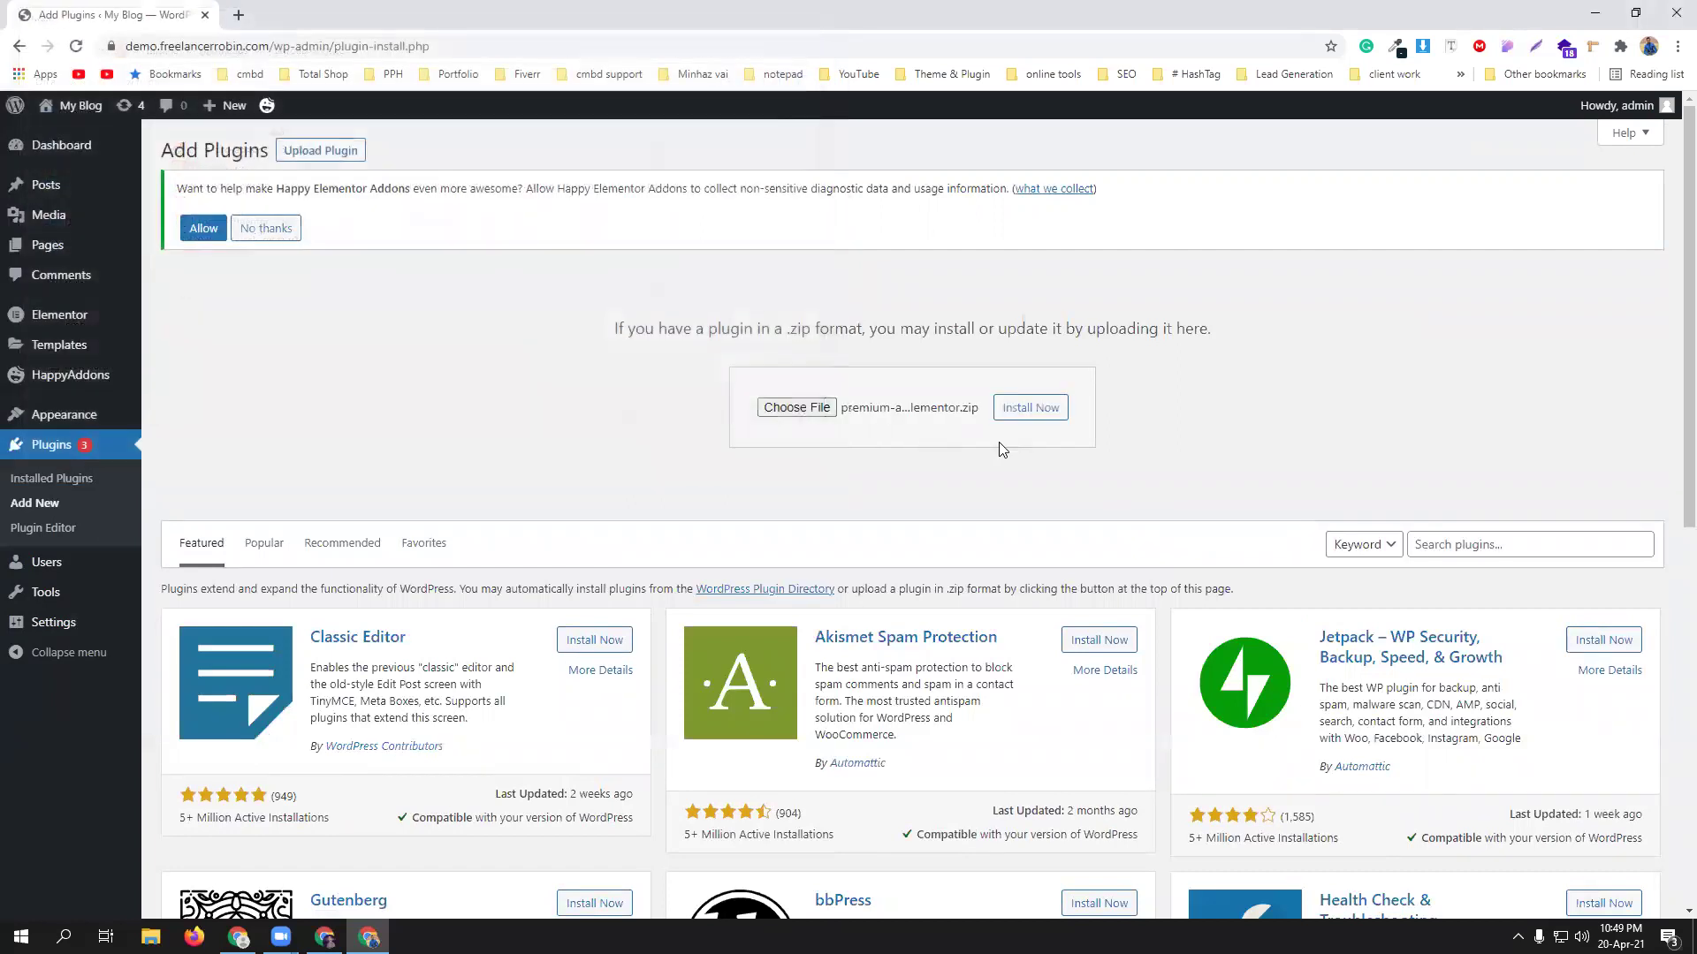
{"action": "left_click", "coordinate": [1042, 417]}
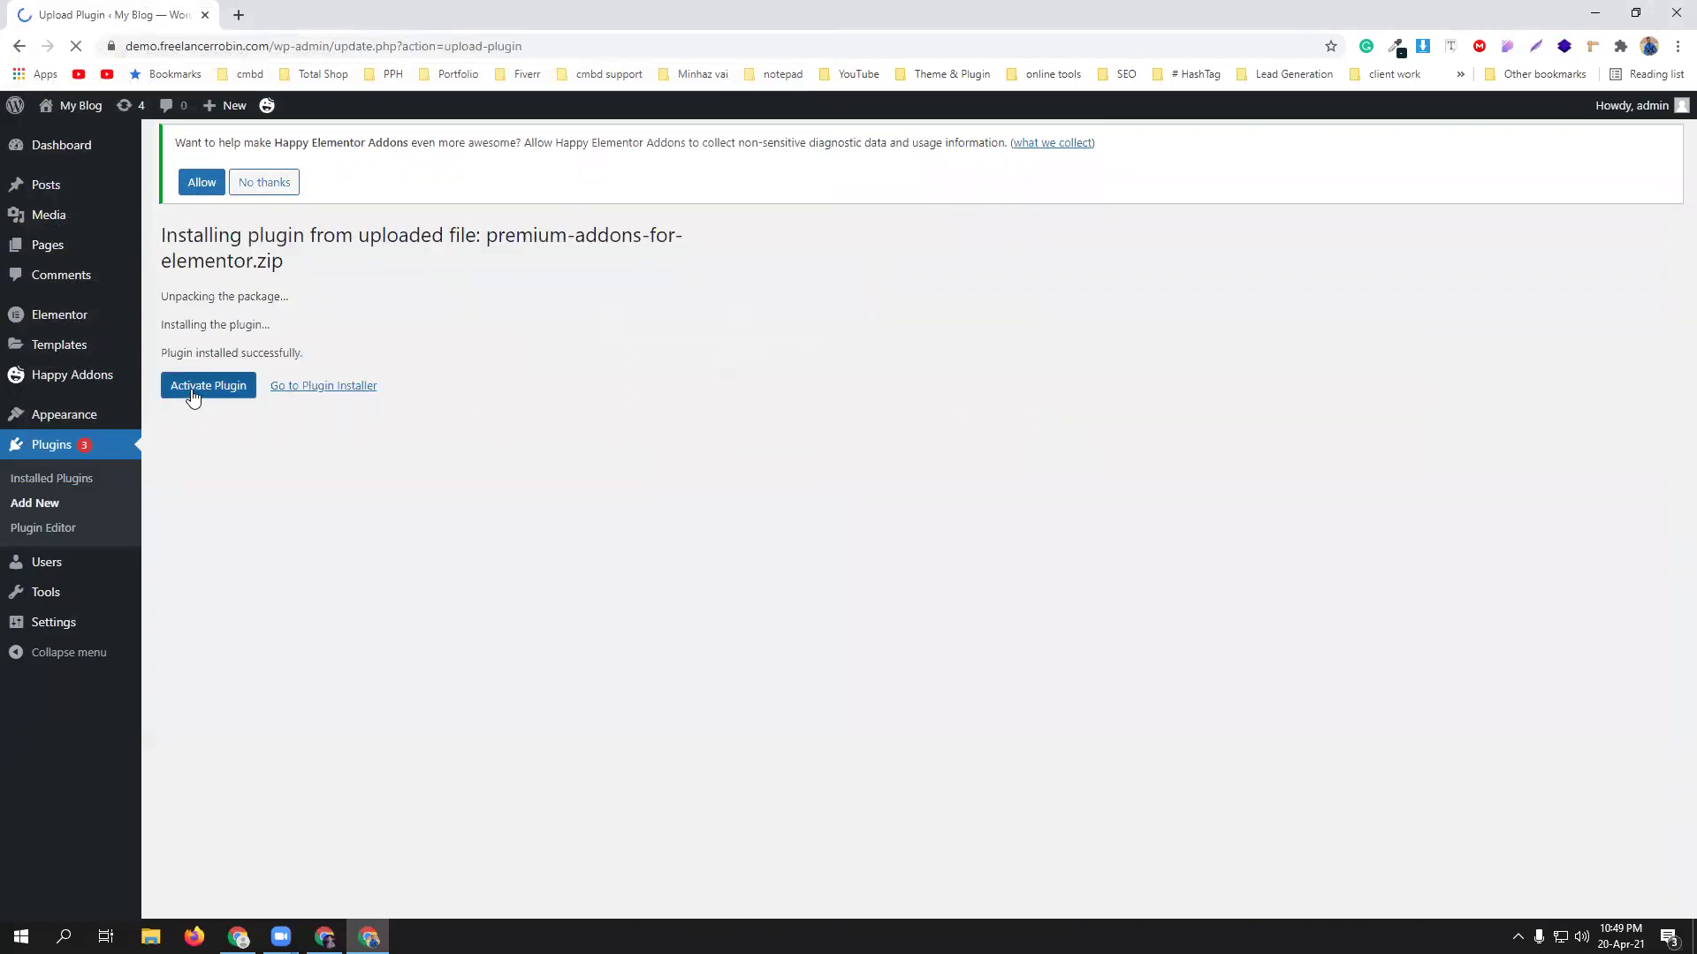
{"action": "left_click", "coordinate": [193, 397]}
{"action": "left_click", "coordinate": [181, 395]}
{"action": "left_click", "coordinate": [543, 397]}
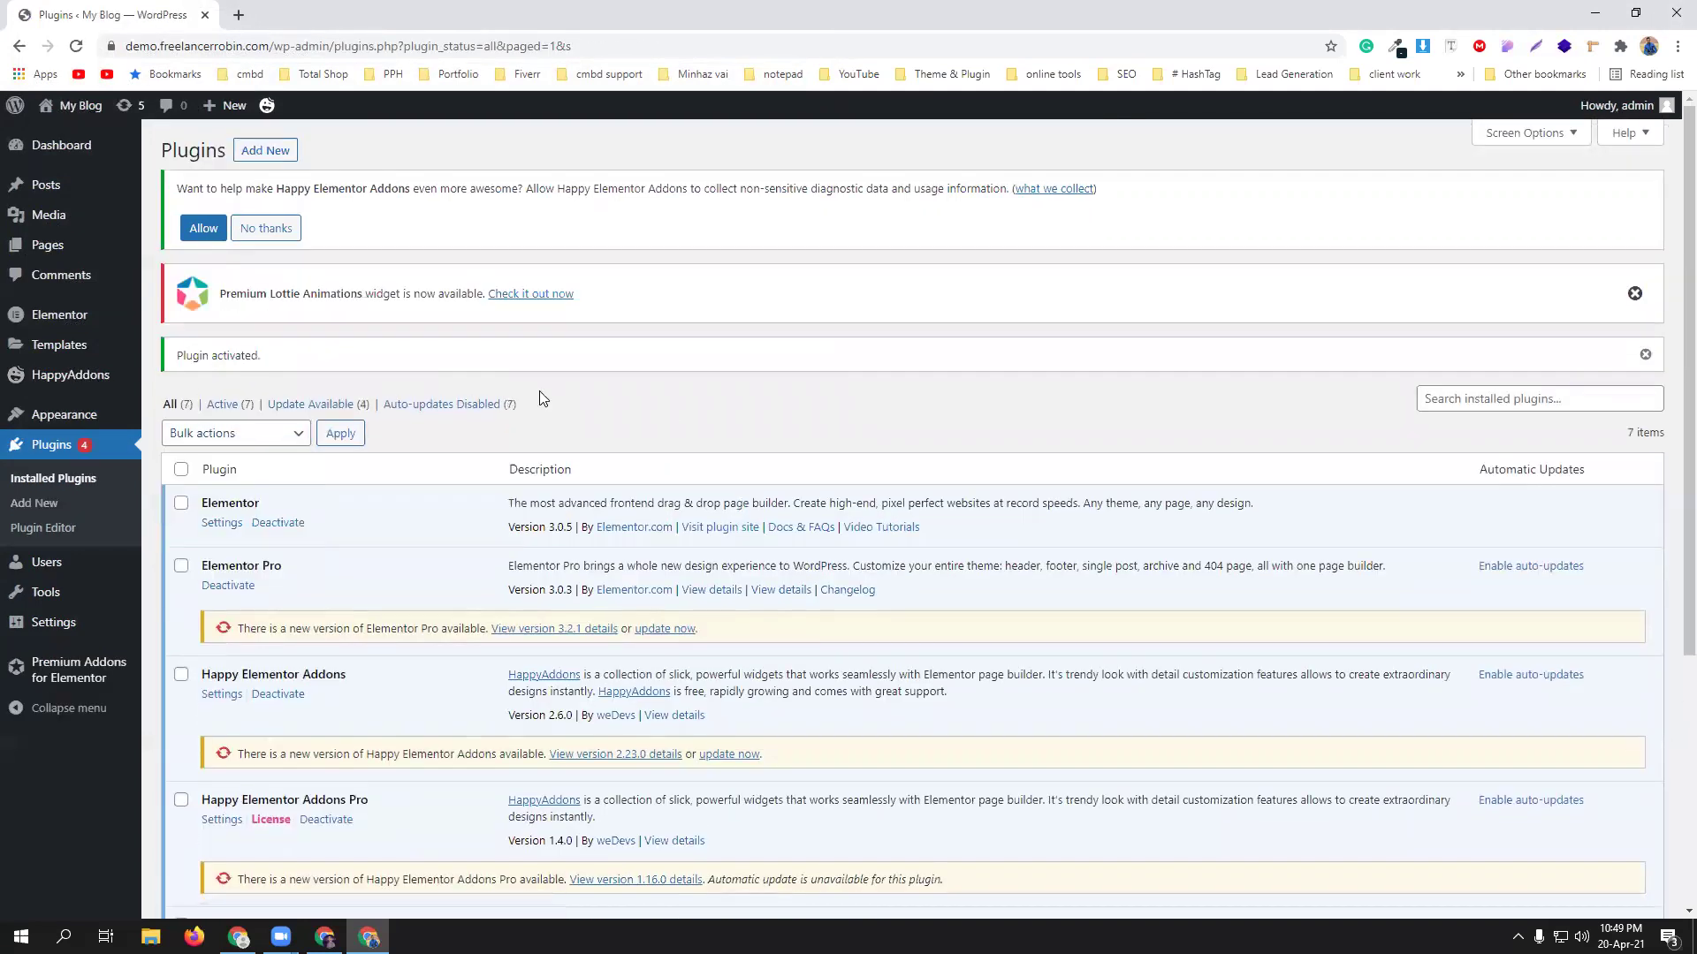
Install and activate the Premium Addons PRO plugin by uploading premium-addons-pro.zip.
{"action": "scroll", "coordinate": [543, 398], "scroll_direction": "down", "scroll_amount": 5}
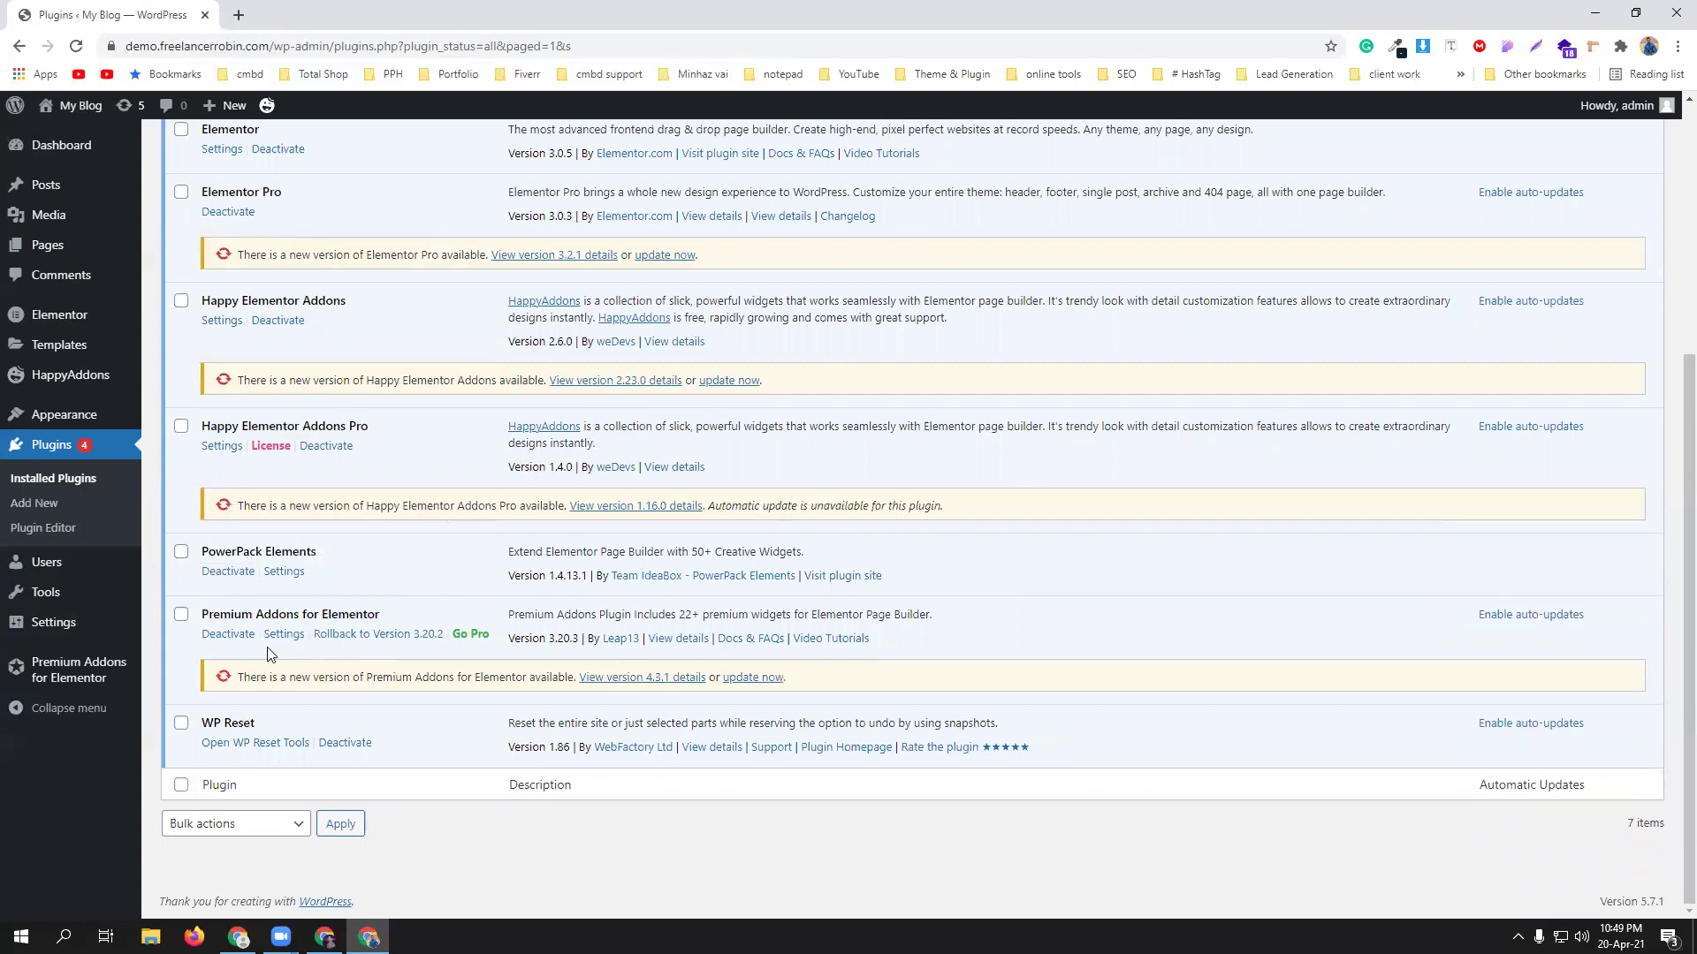
{"action": "scroll", "coordinate": [387, 566], "scroll_direction": "up", "scroll_amount": 5}
{"action": "left_click", "coordinate": [255, 159]}
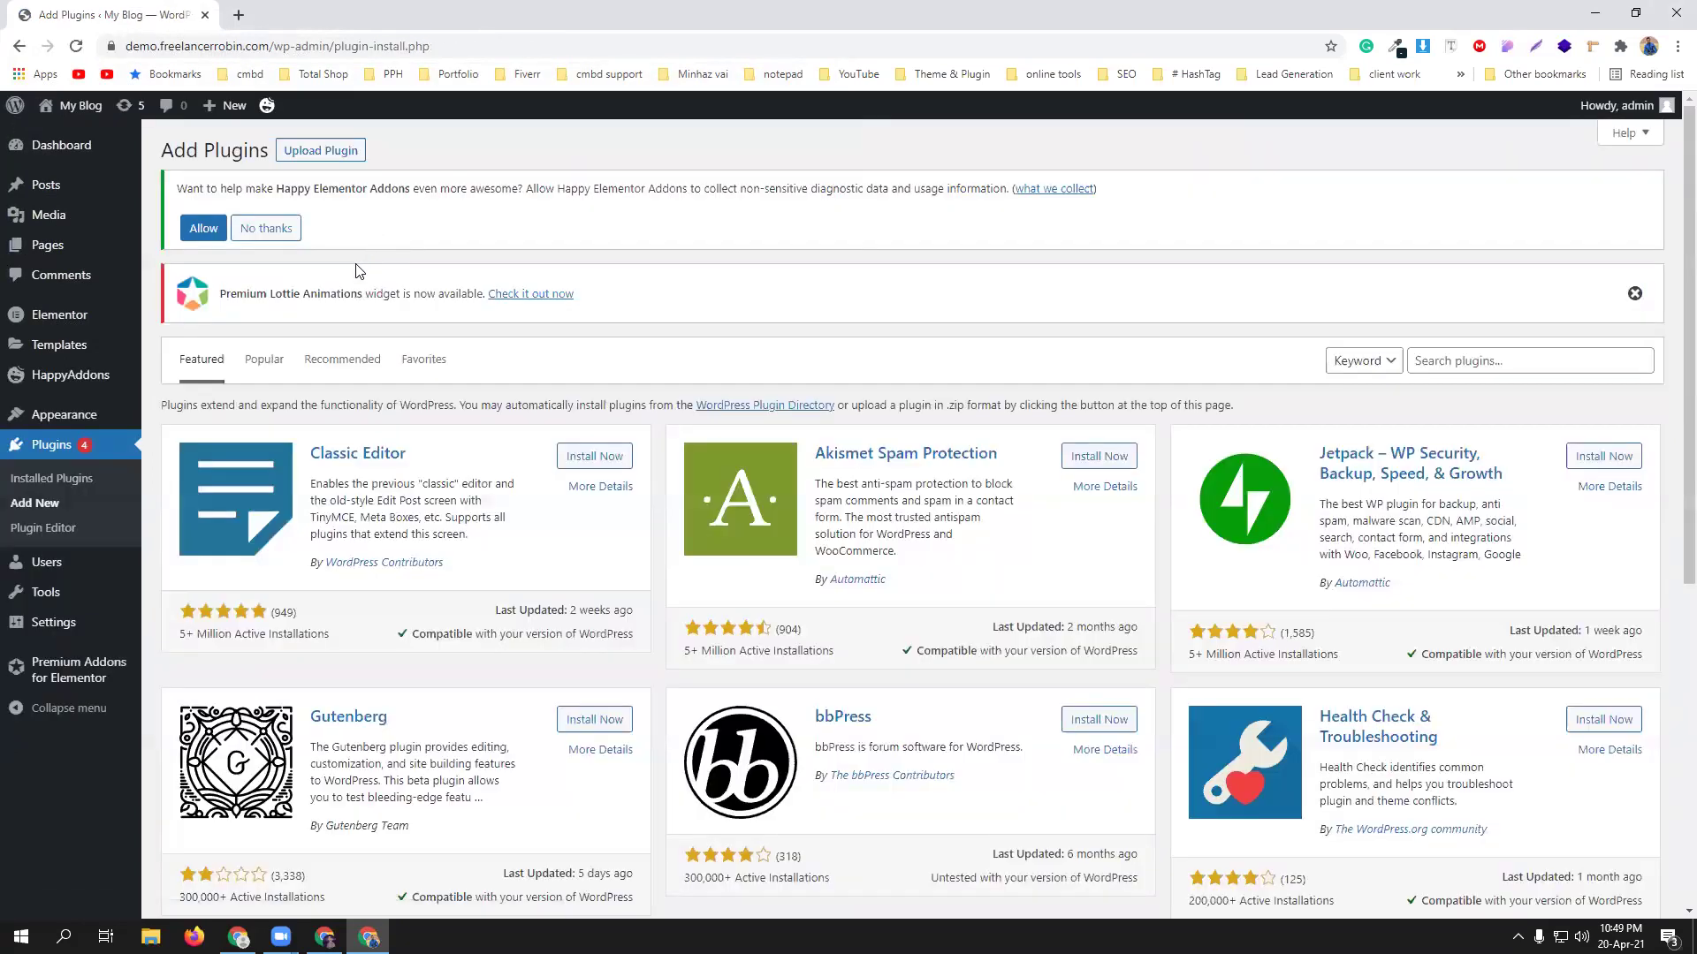
{"action": "left_click", "coordinate": [325, 155]}
{"action": "left_click", "coordinate": [787, 483]}
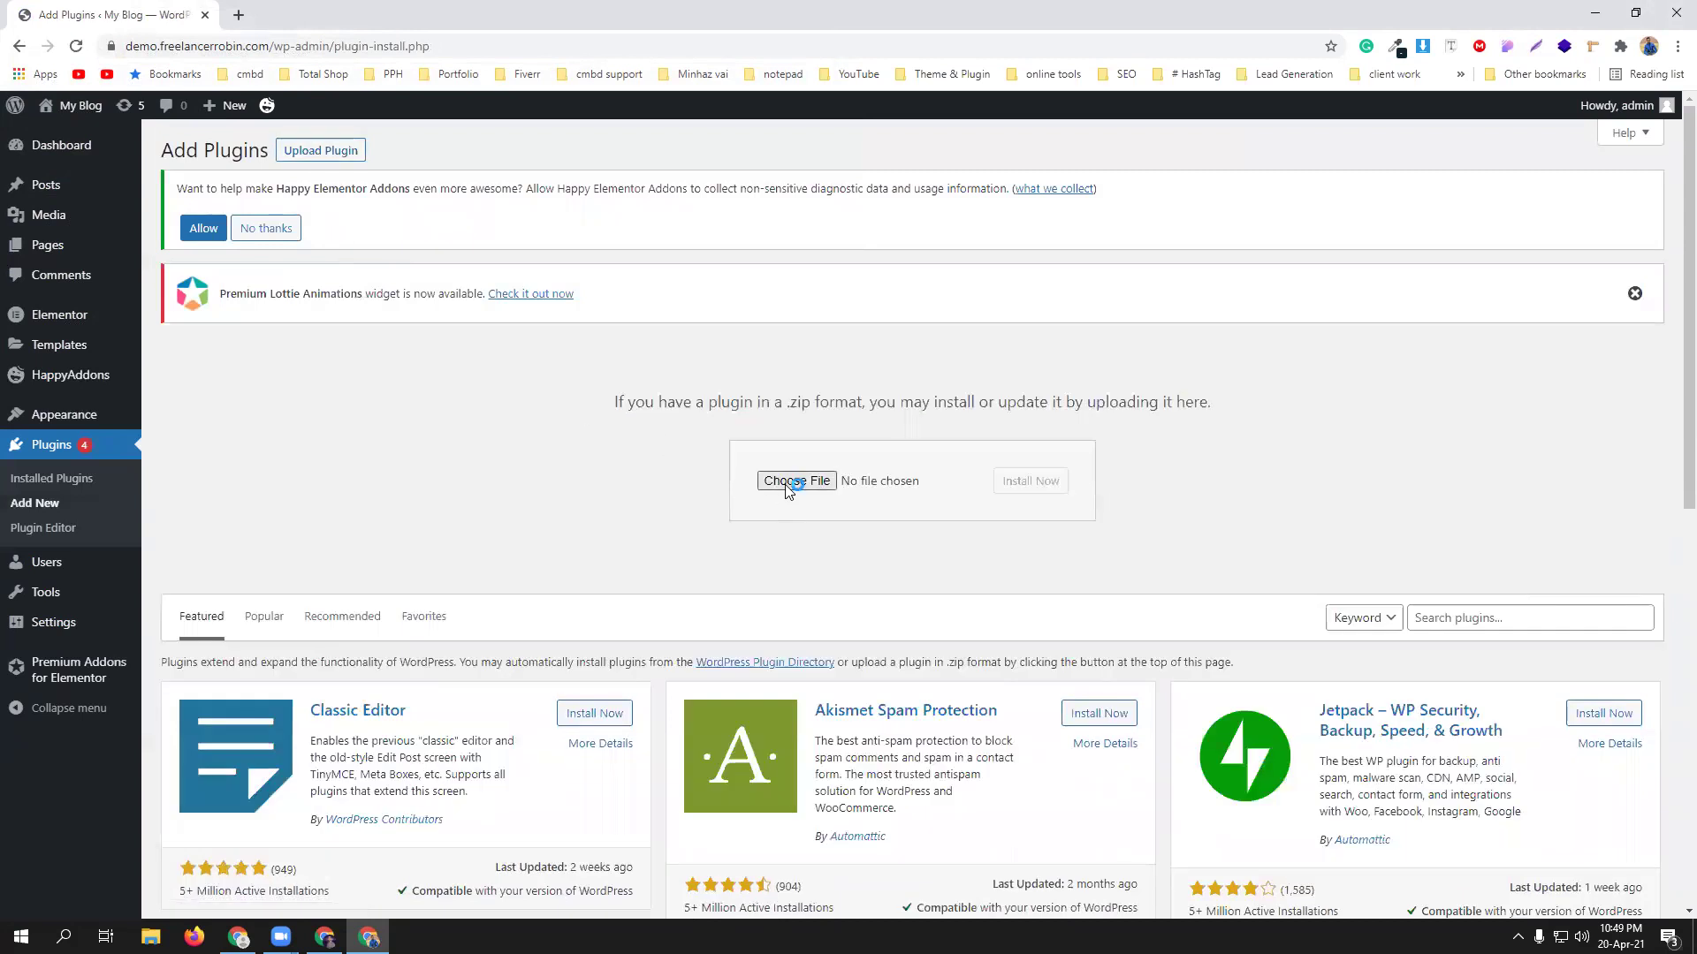
{"action": "left_click", "coordinate": [265, 279]}
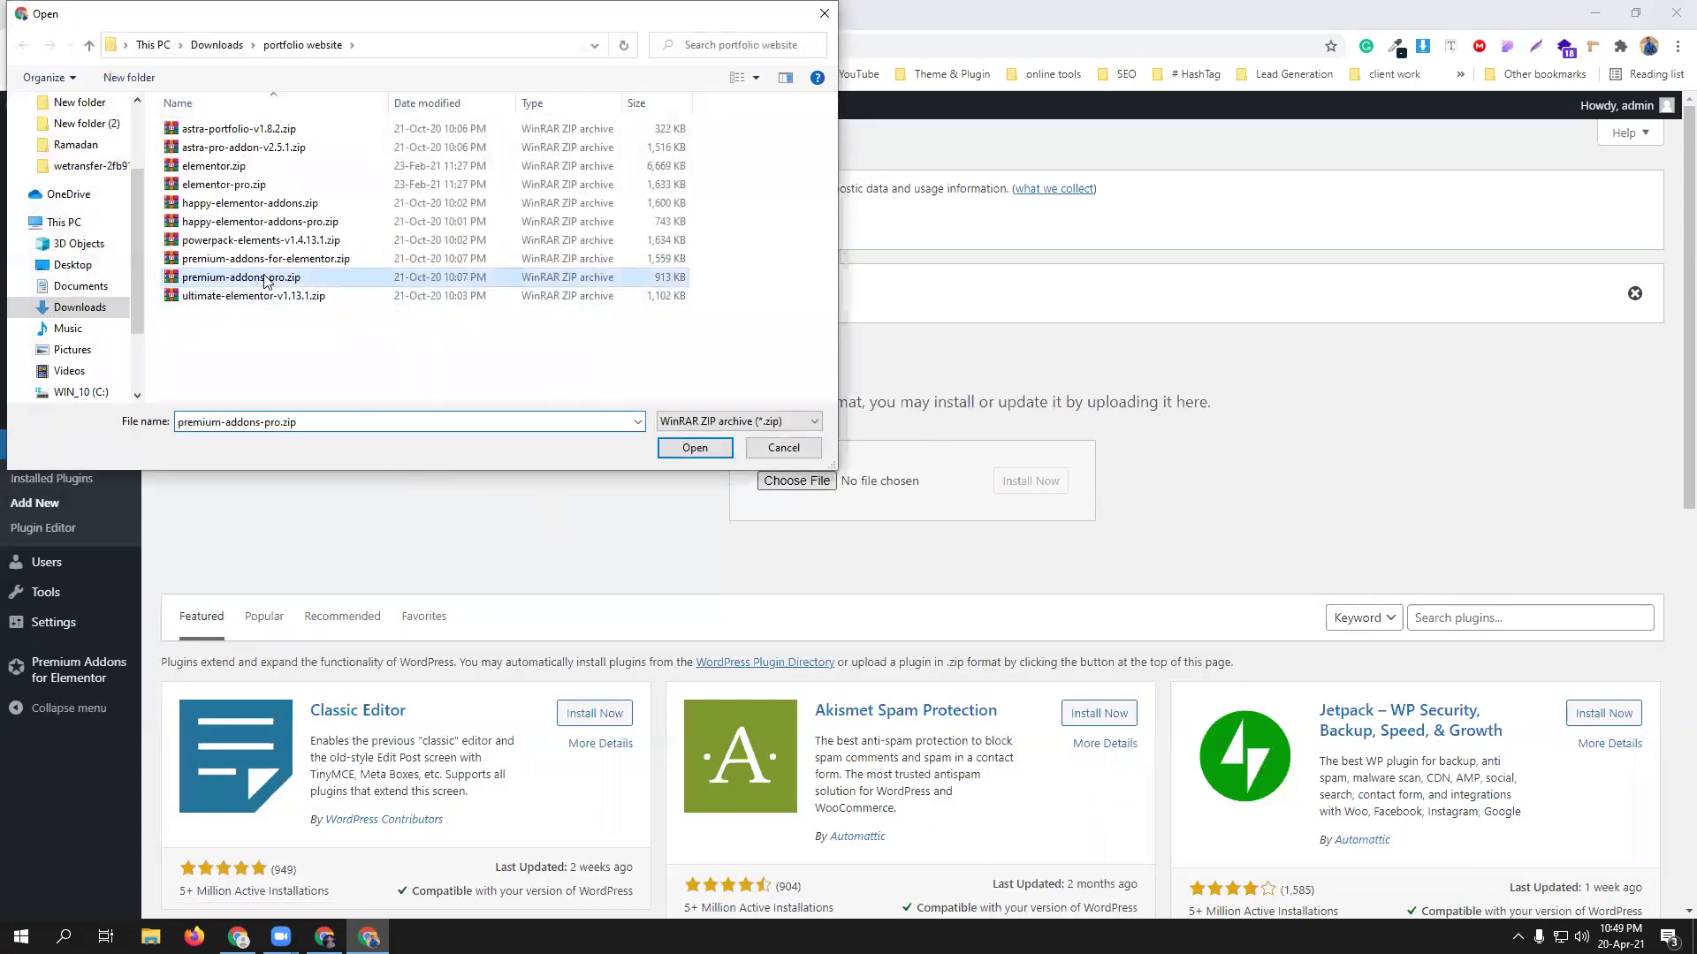
{"action": "left_click", "coordinate": [694, 448]}
{"action": "left_click", "coordinate": [1010, 482]}
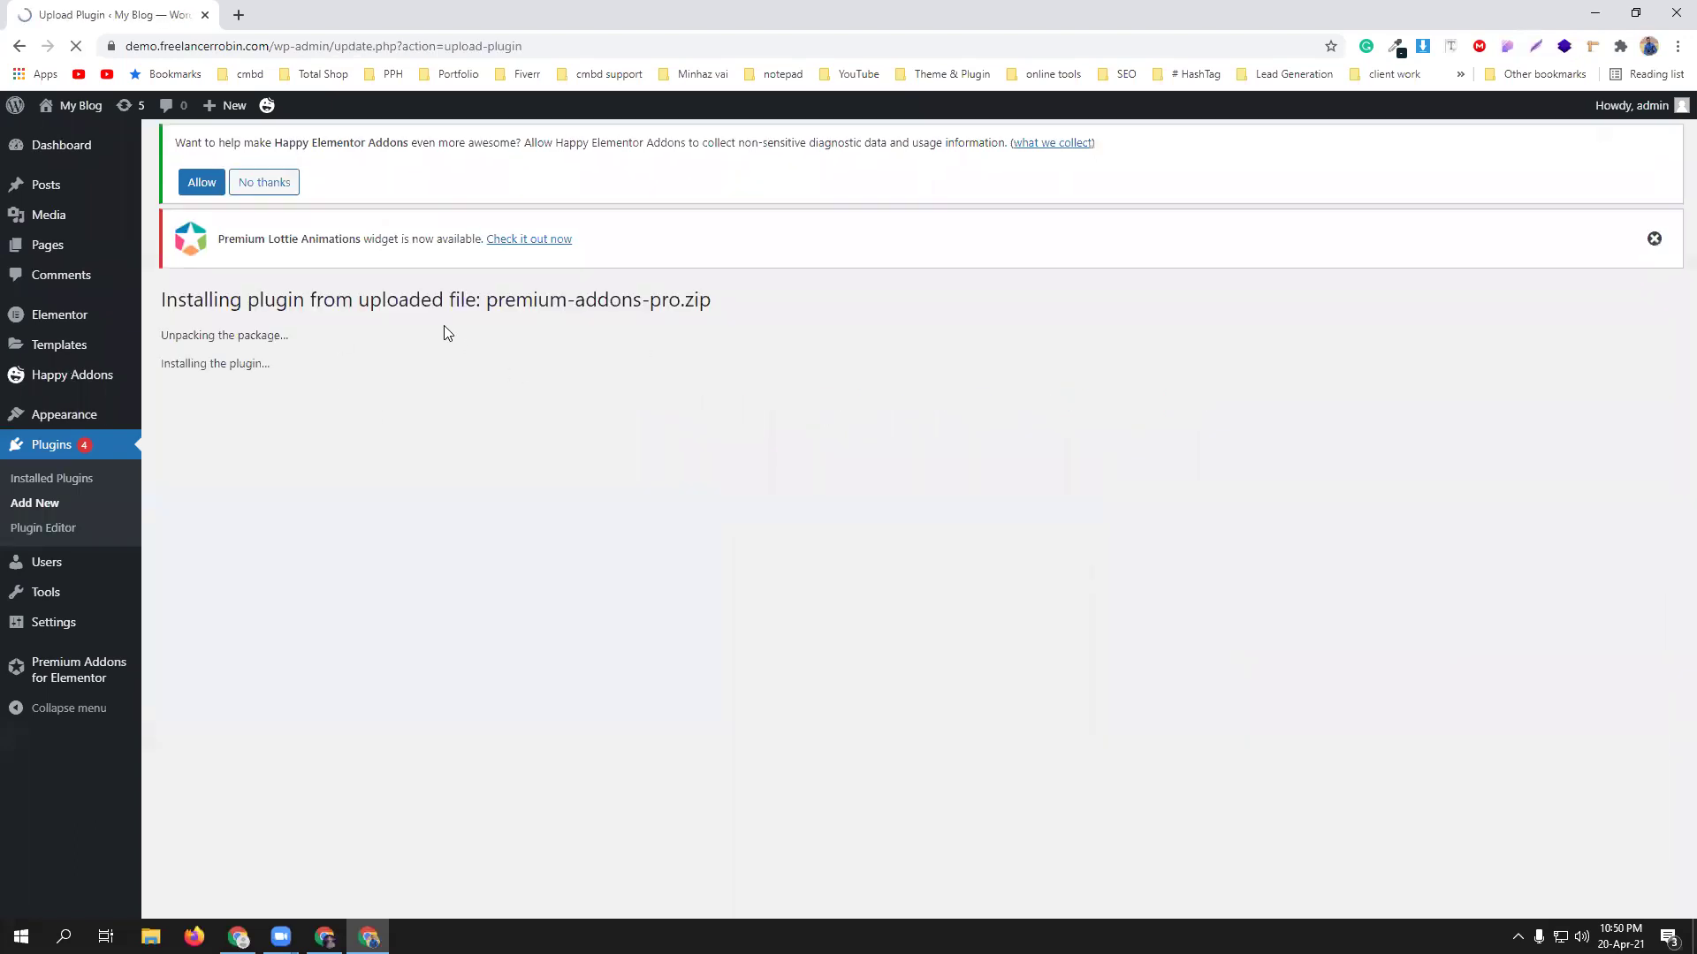
{"action": "left_click", "coordinate": [212, 426]}
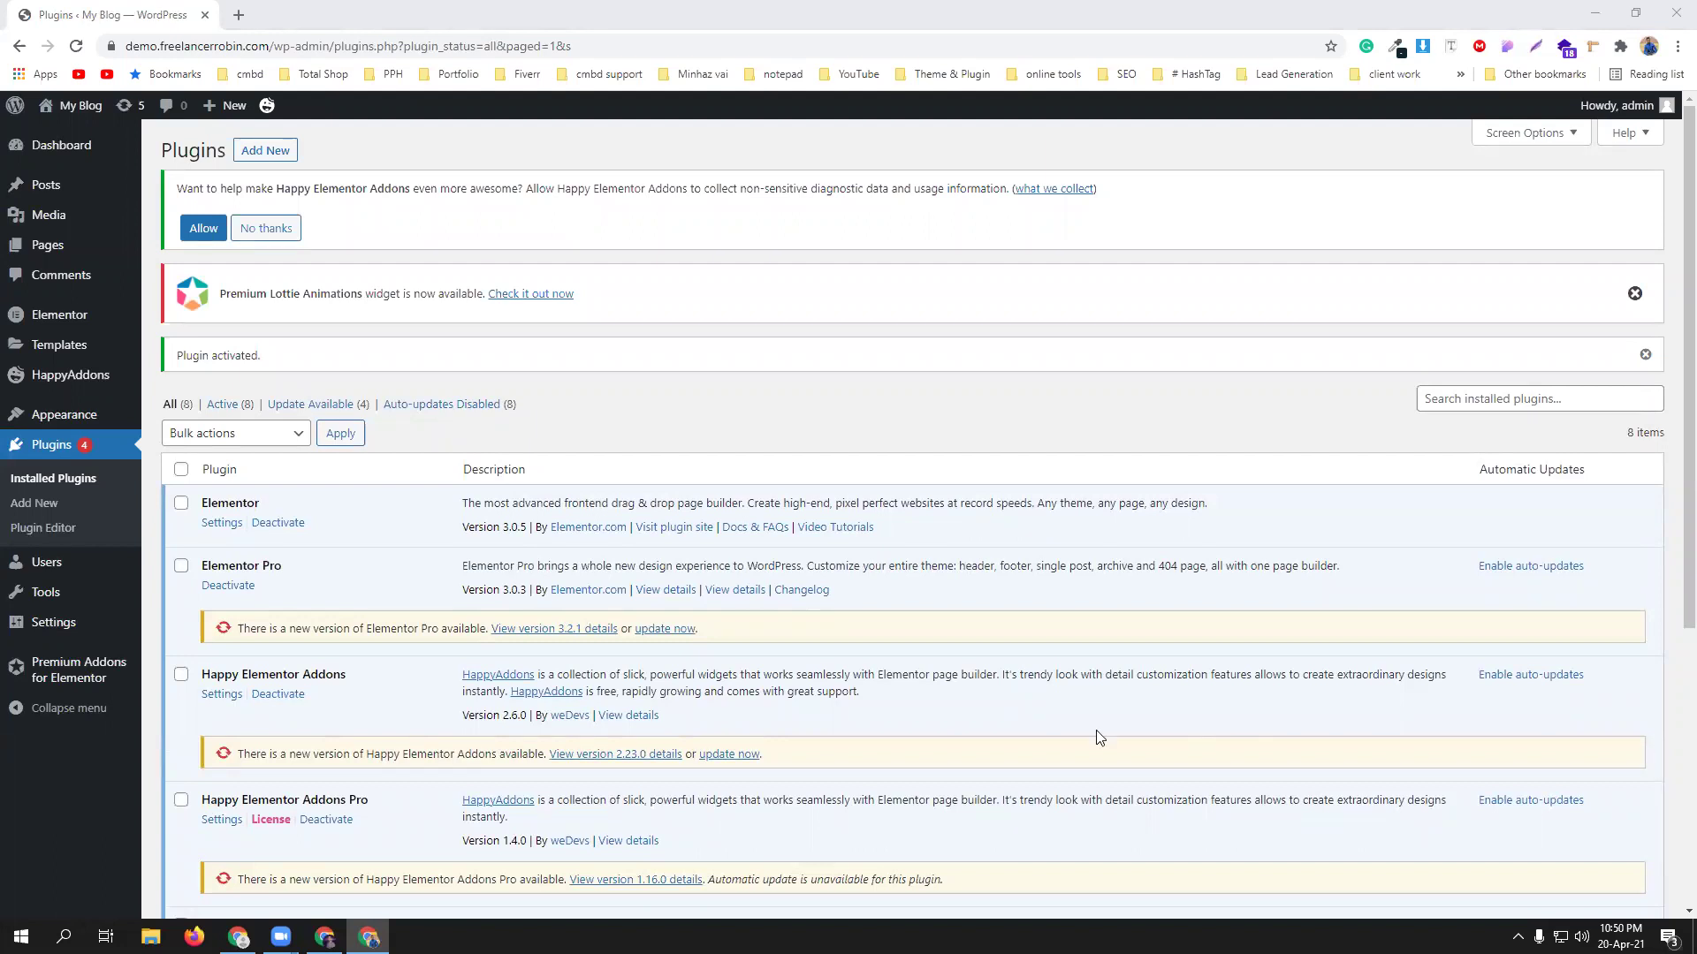
Install and activate the Ultimate Addons for Elementor plugin by uploading ultimate-elementor-v1.13.1.zip.
{"action": "scroll", "coordinate": [925, 720], "scroll_direction": "down", "scroll_amount": 3}
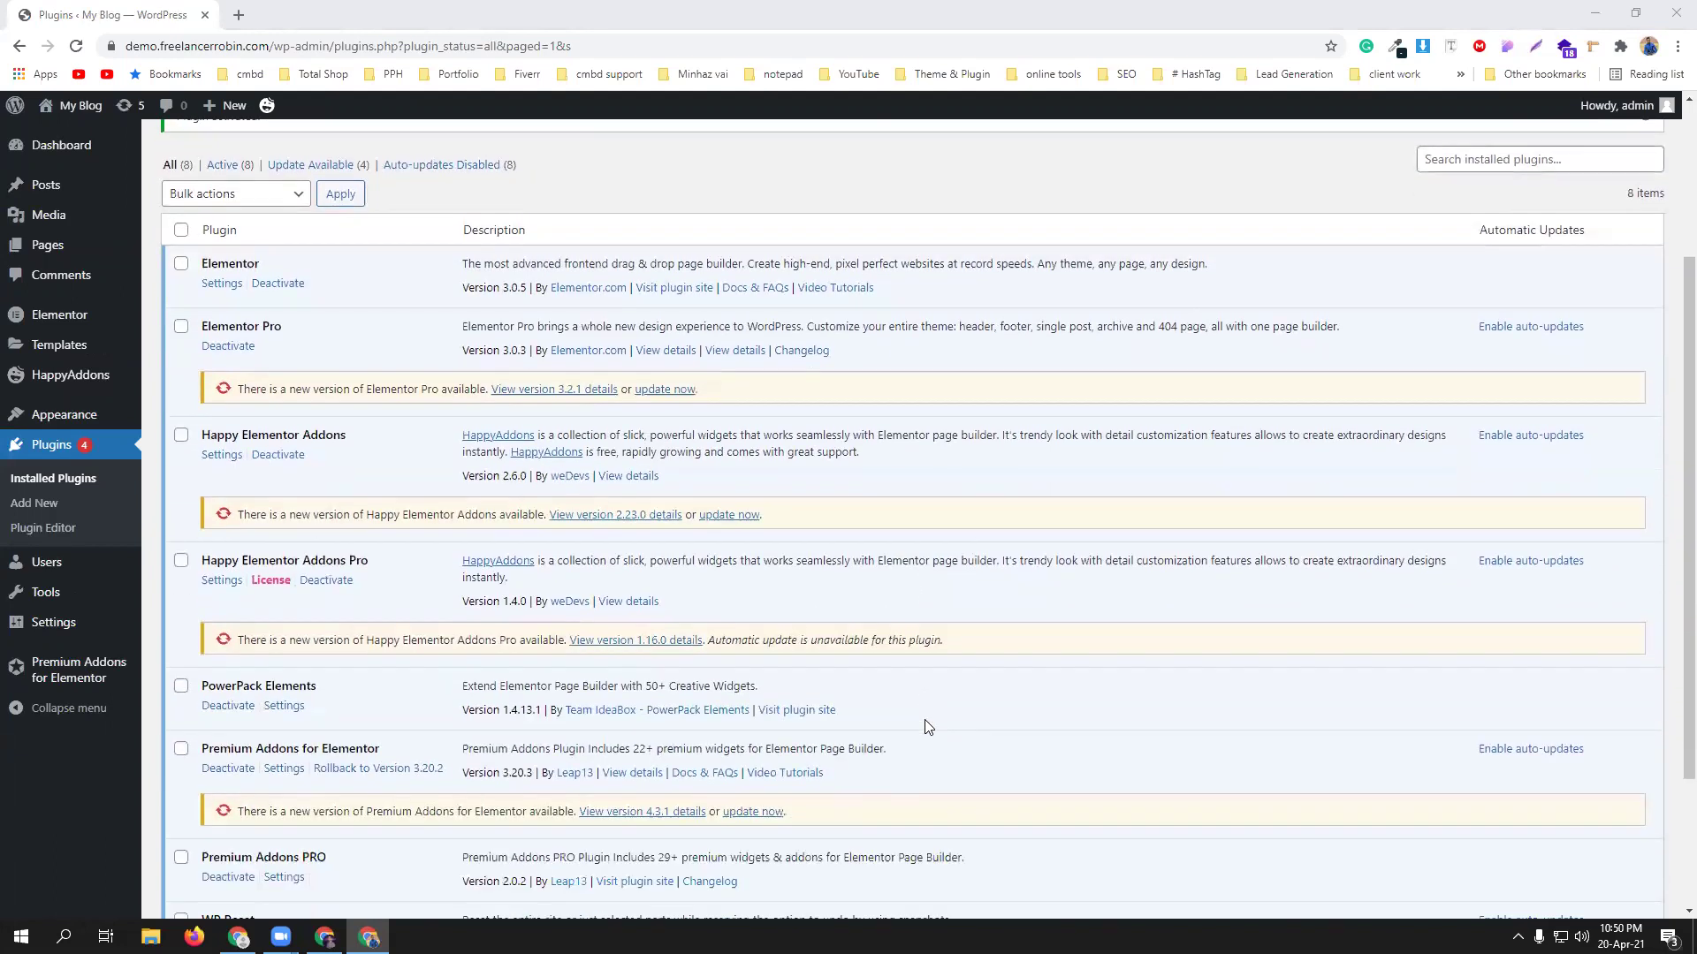
{"action": "scroll", "coordinate": [926, 726], "scroll_direction": "down", "scroll_amount": 3}
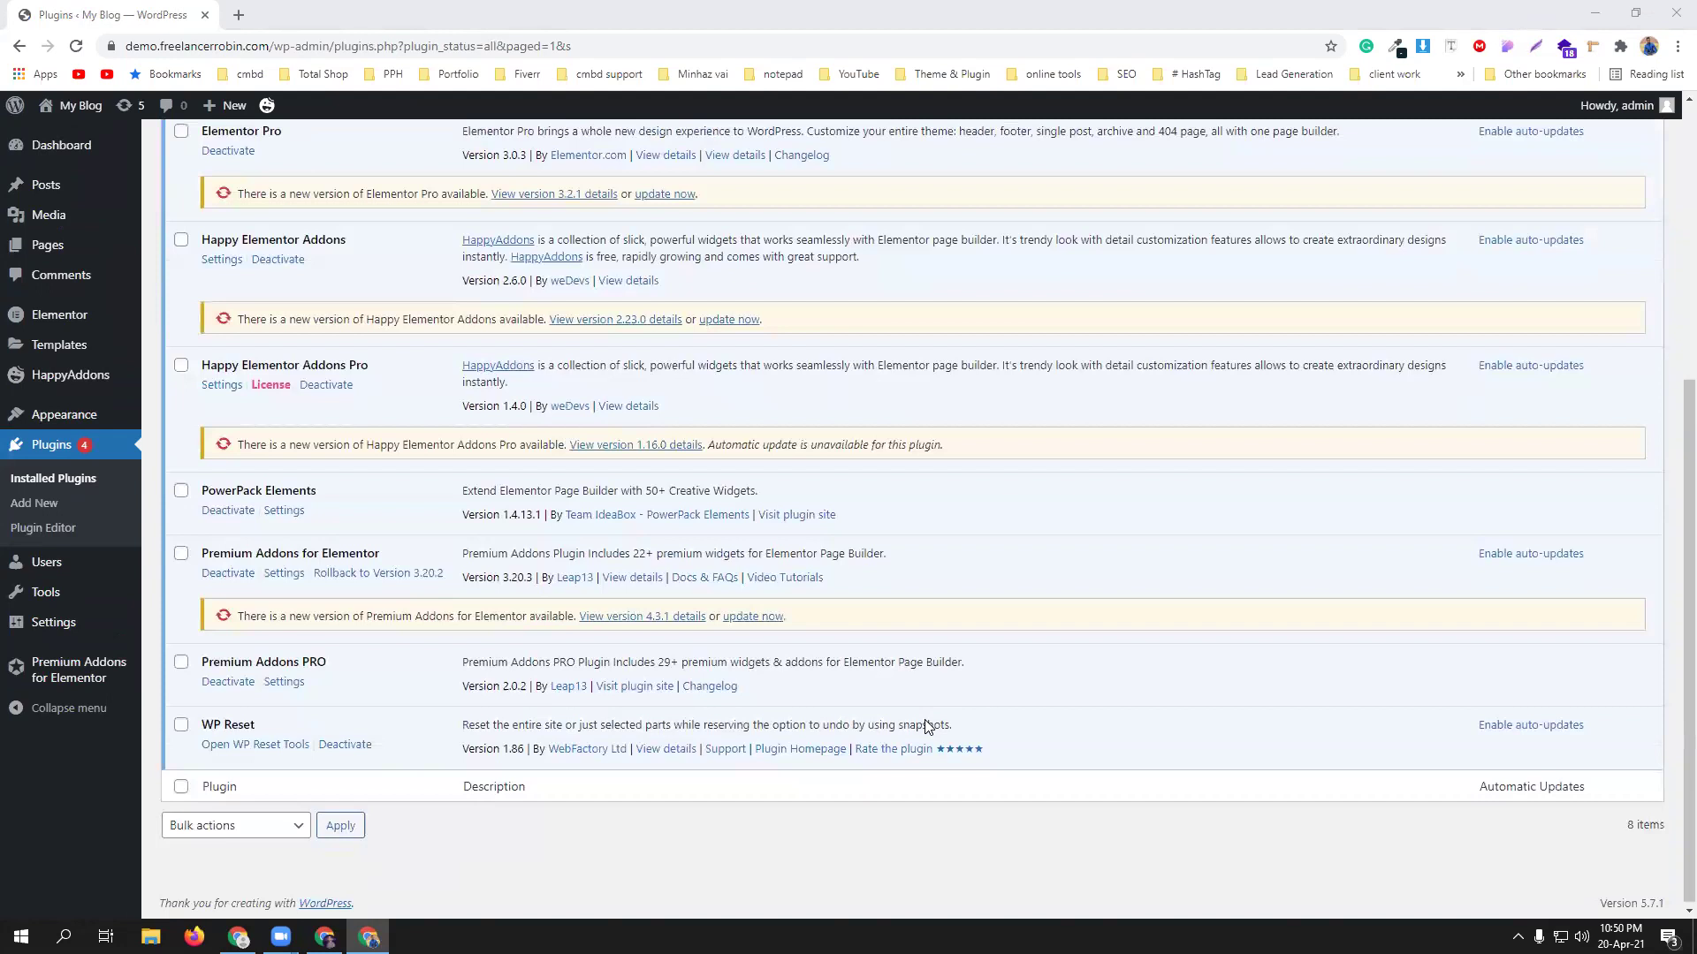
{"action": "scroll", "coordinate": [319, 425], "scroll_direction": "up", "scroll_amount": 6}
{"action": "left_click", "coordinate": [272, 152]}
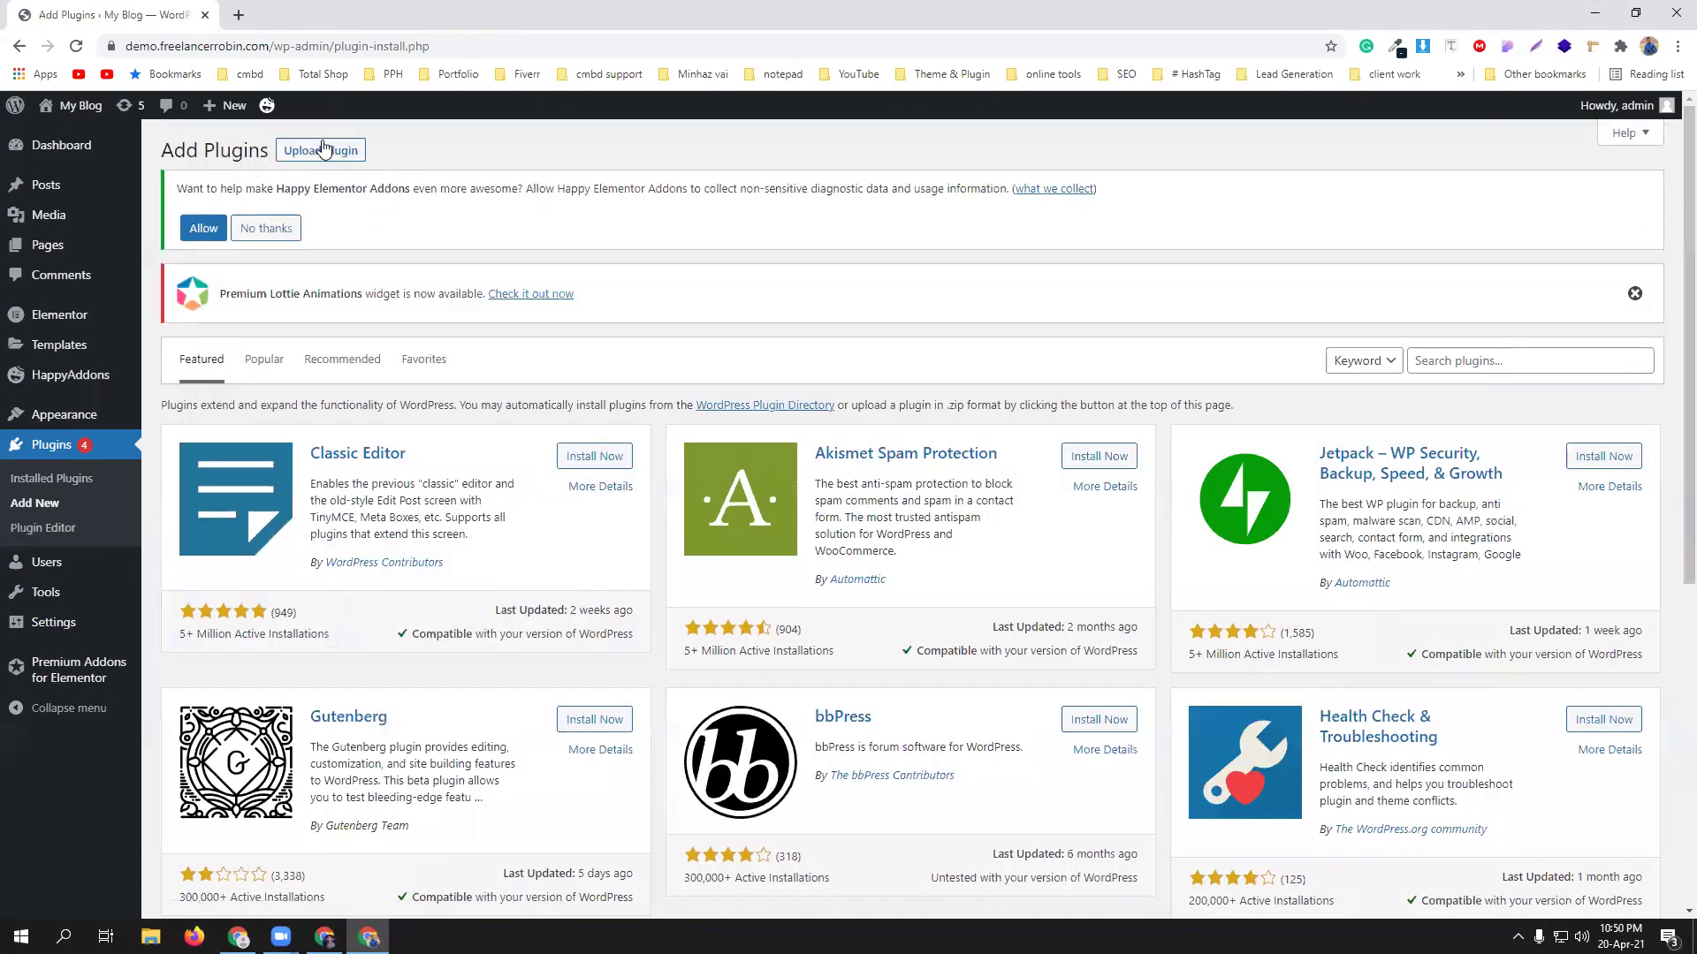
{"action": "left_click", "coordinate": [324, 150]}
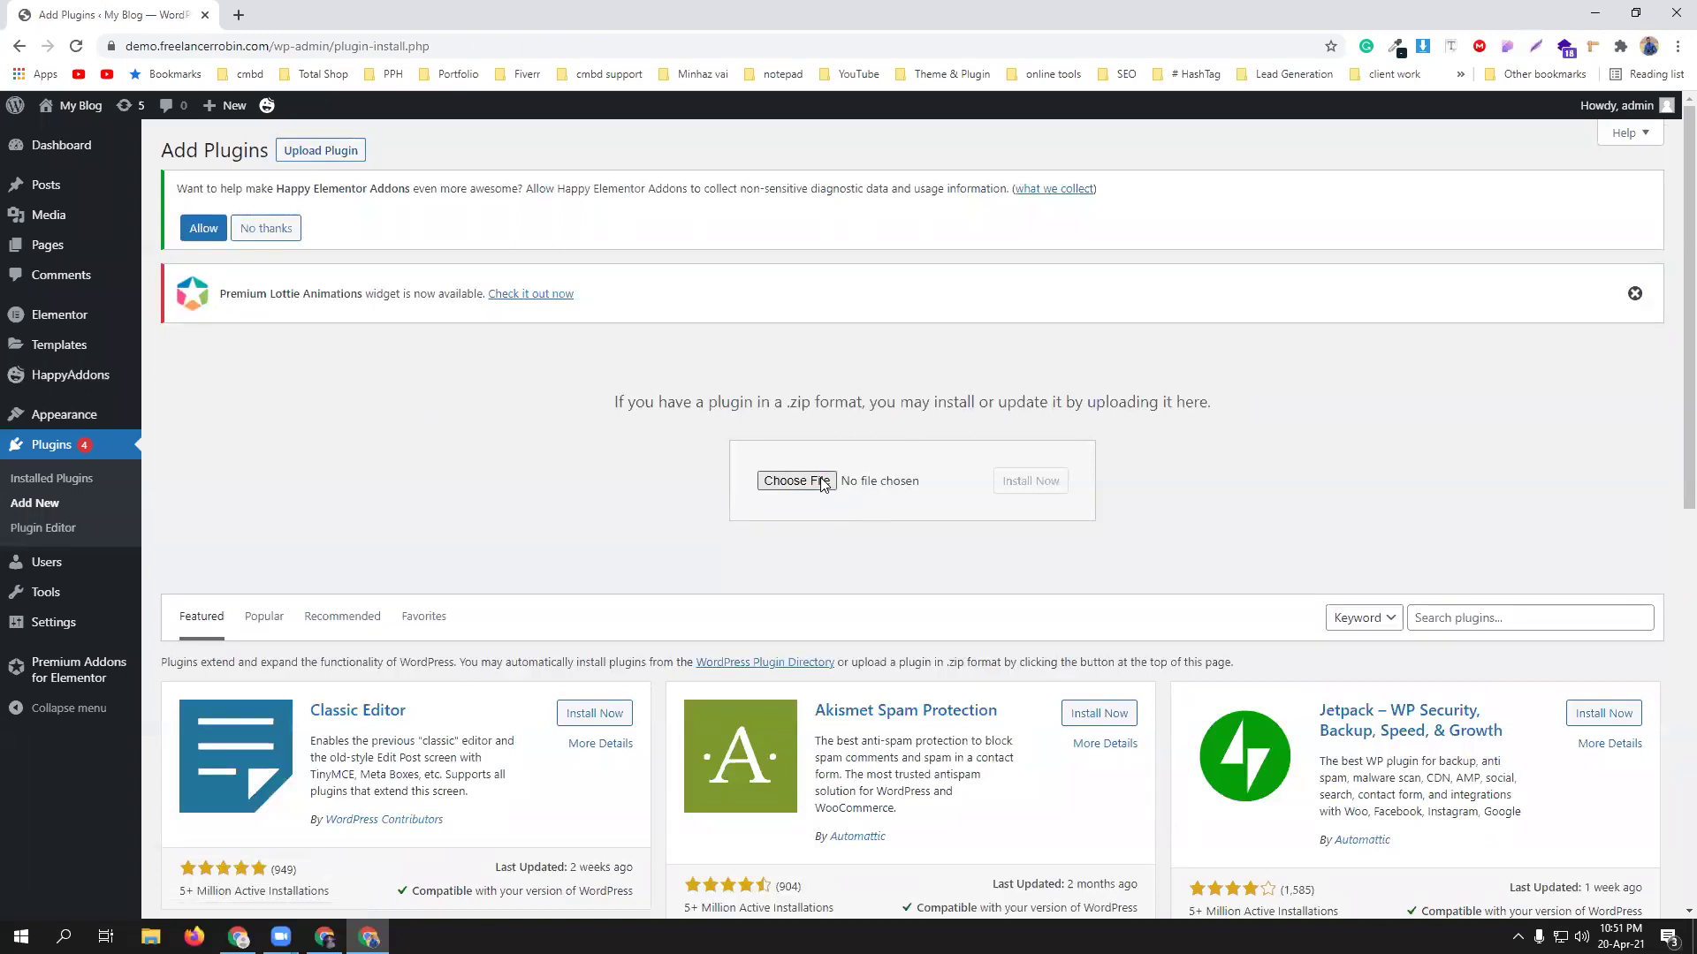
{"action": "left_click", "coordinate": [820, 478]}
{"action": "left_click", "coordinate": [274, 295]}
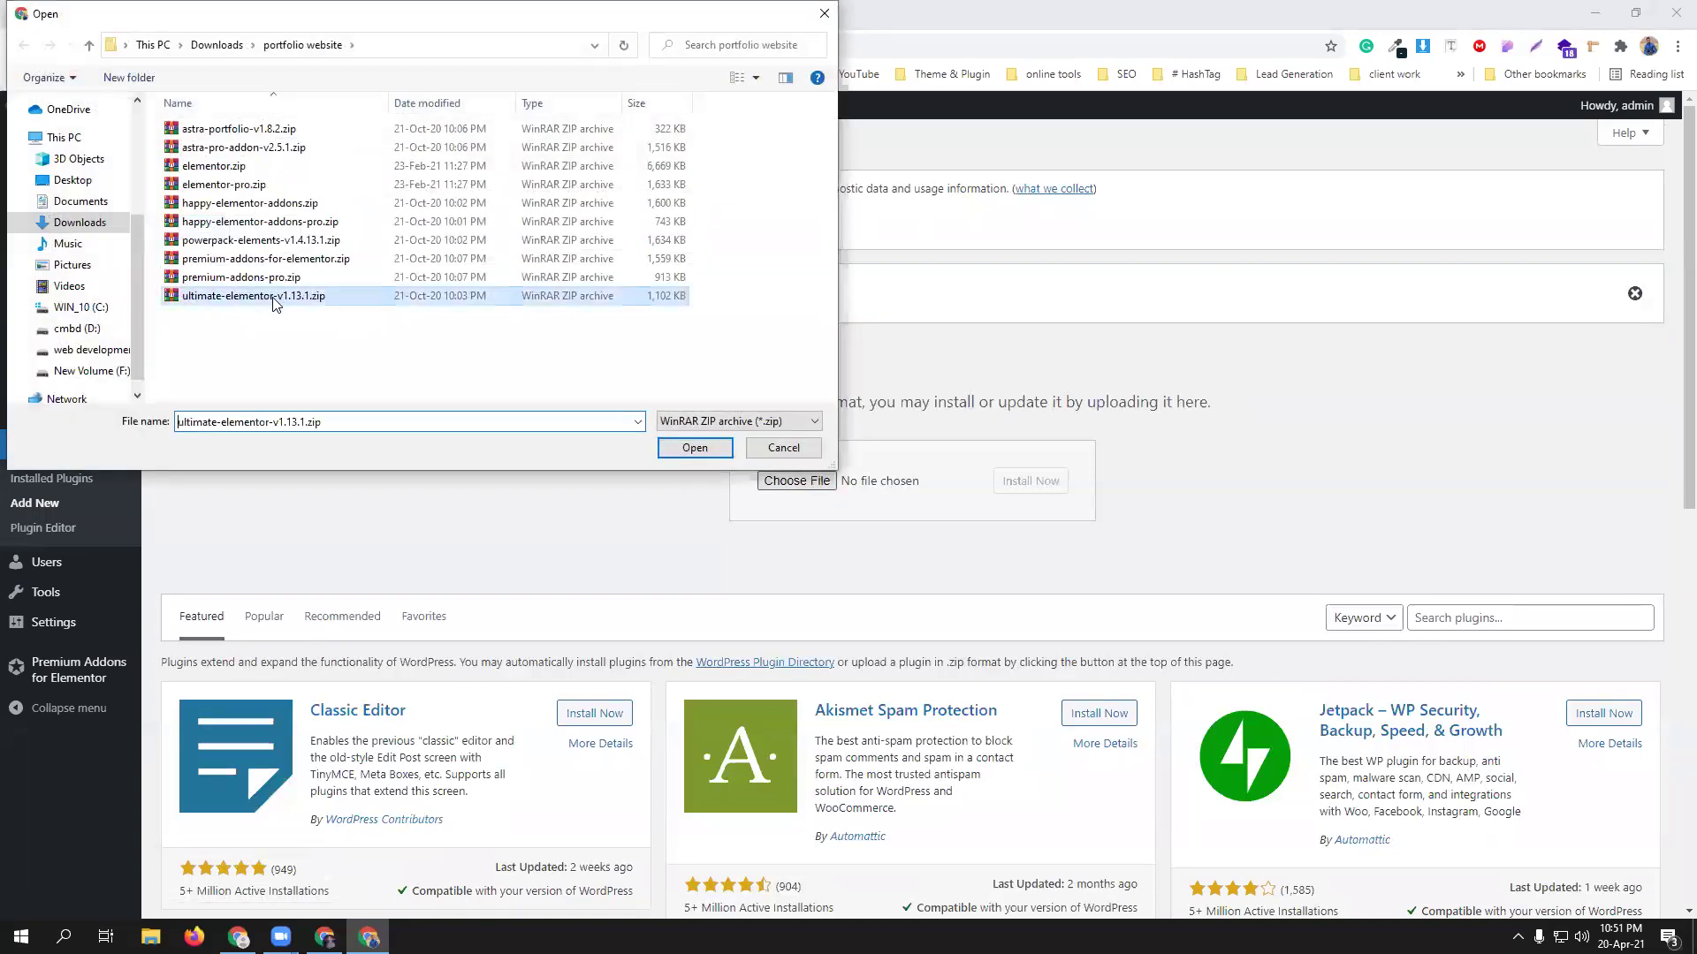
{"action": "left_click", "coordinate": [695, 448]}
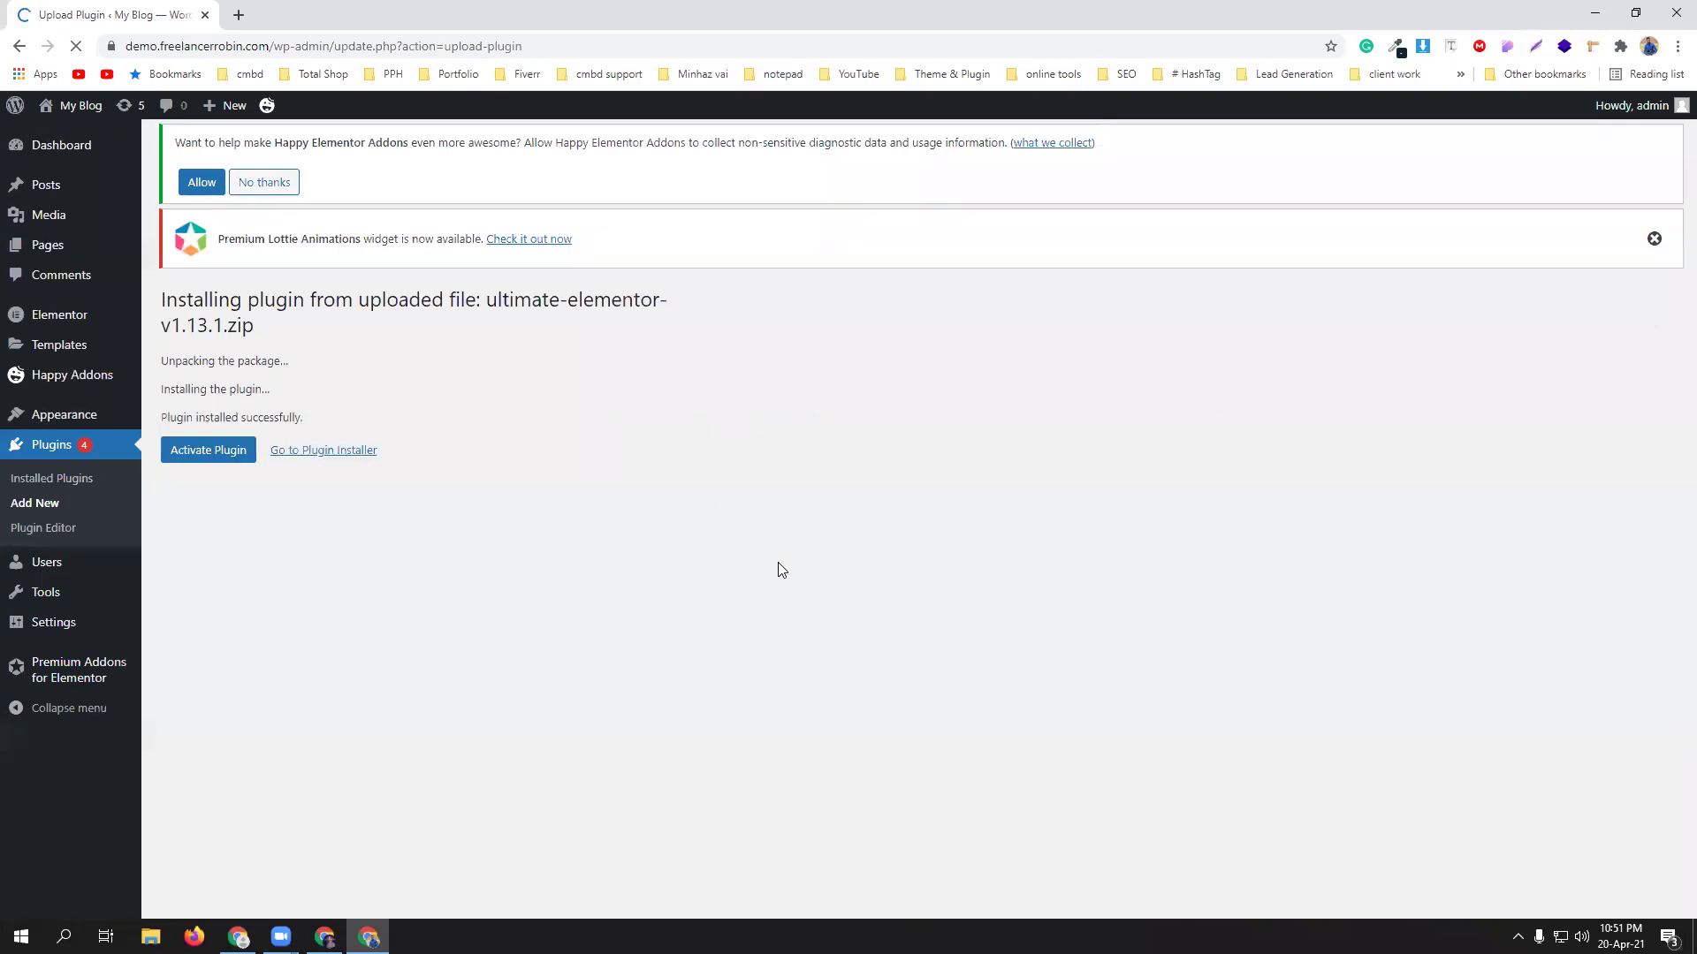
{"action": "left_click", "coordinate": [182, 454]}
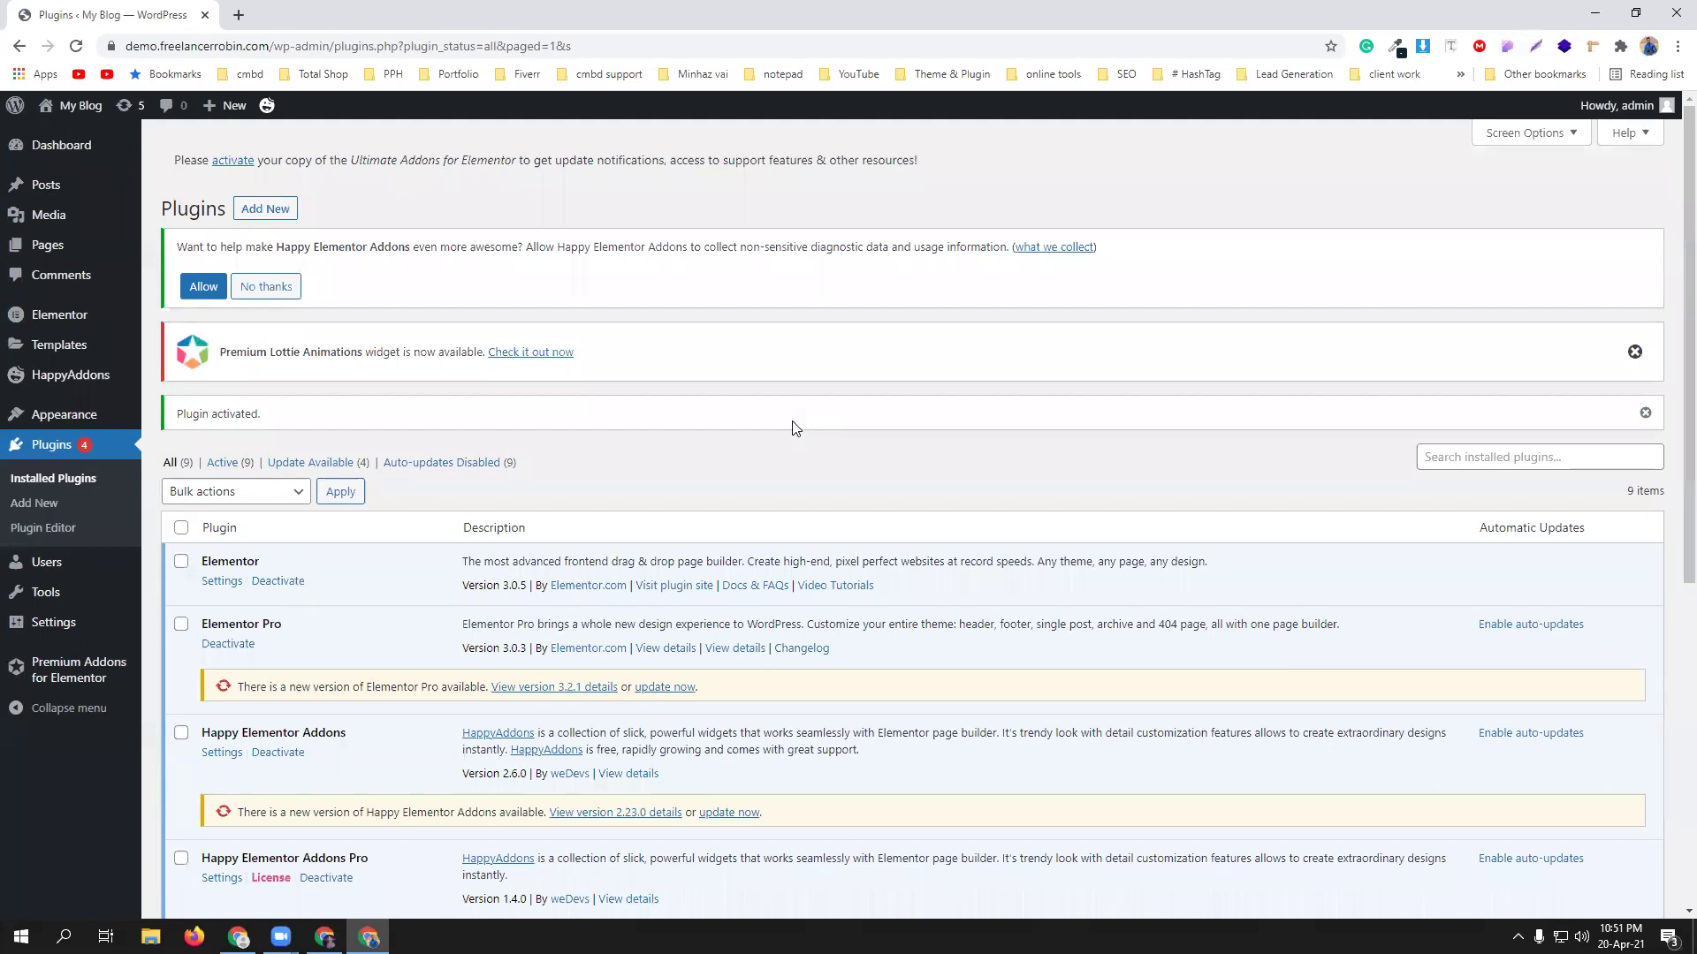
Review the installed plugins, then check Elementor's general settings and its license status.
{"action": "scroll", "coordinate": [488, 490], "scroll_direction": "down", "scroll_amount": 5}
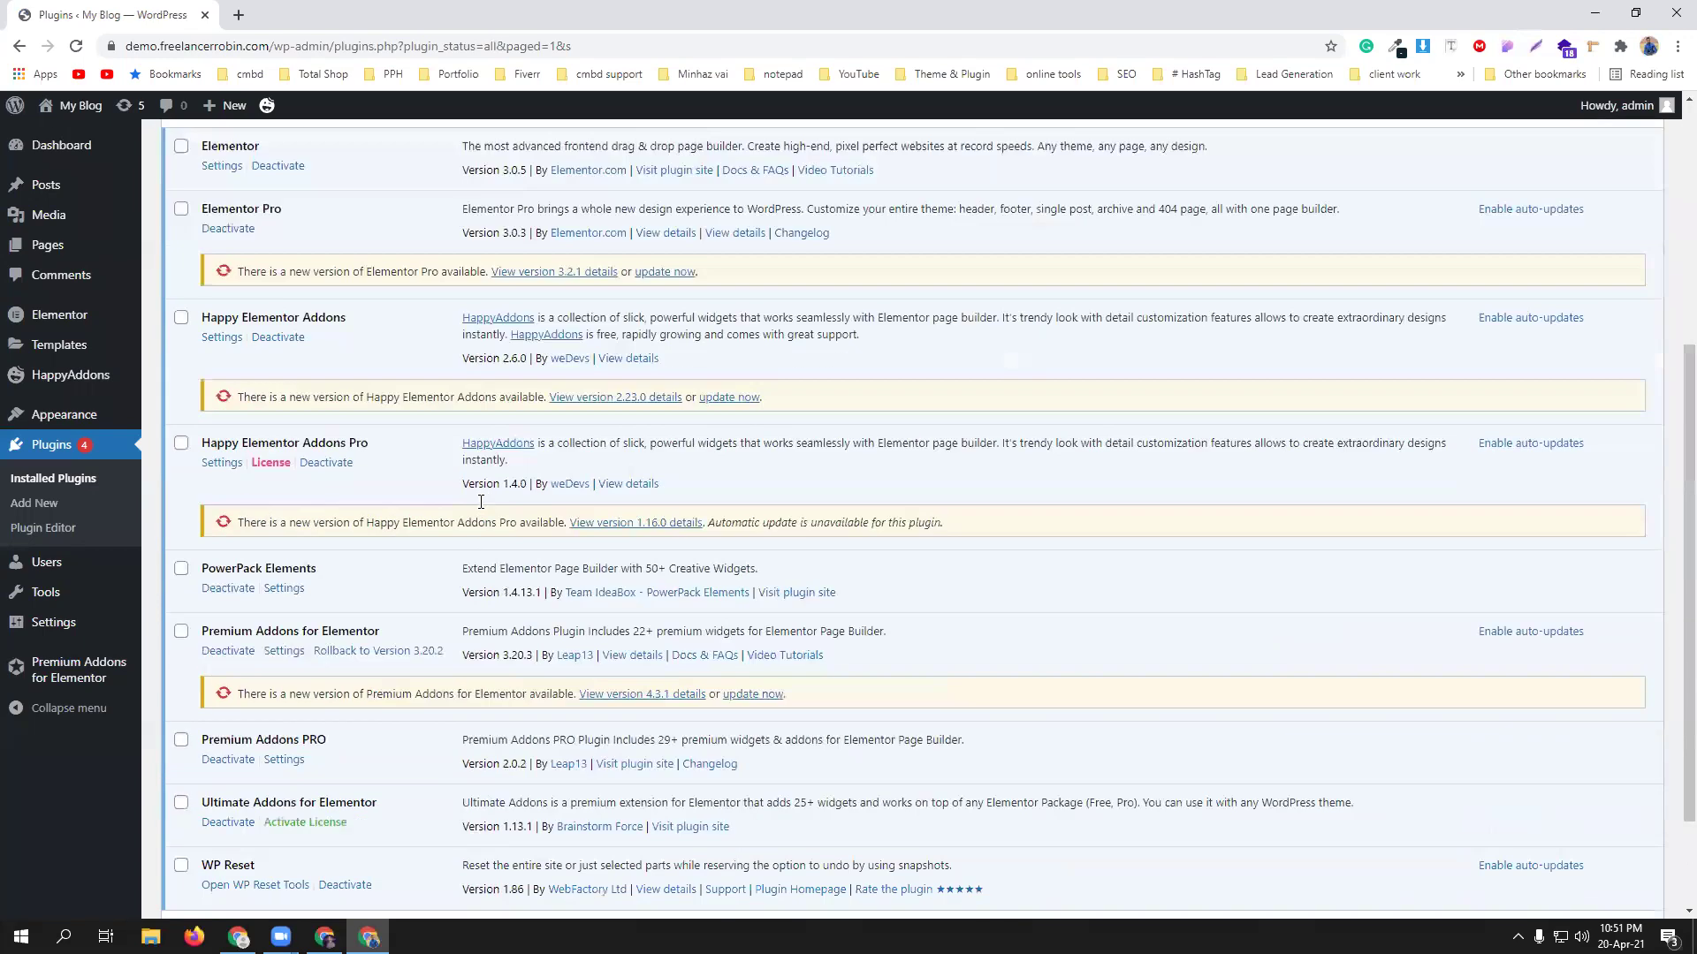
{"action": "scroll", "coordinate": [406, 650], "scroll_direction": "down", "scroll_amount": 2}
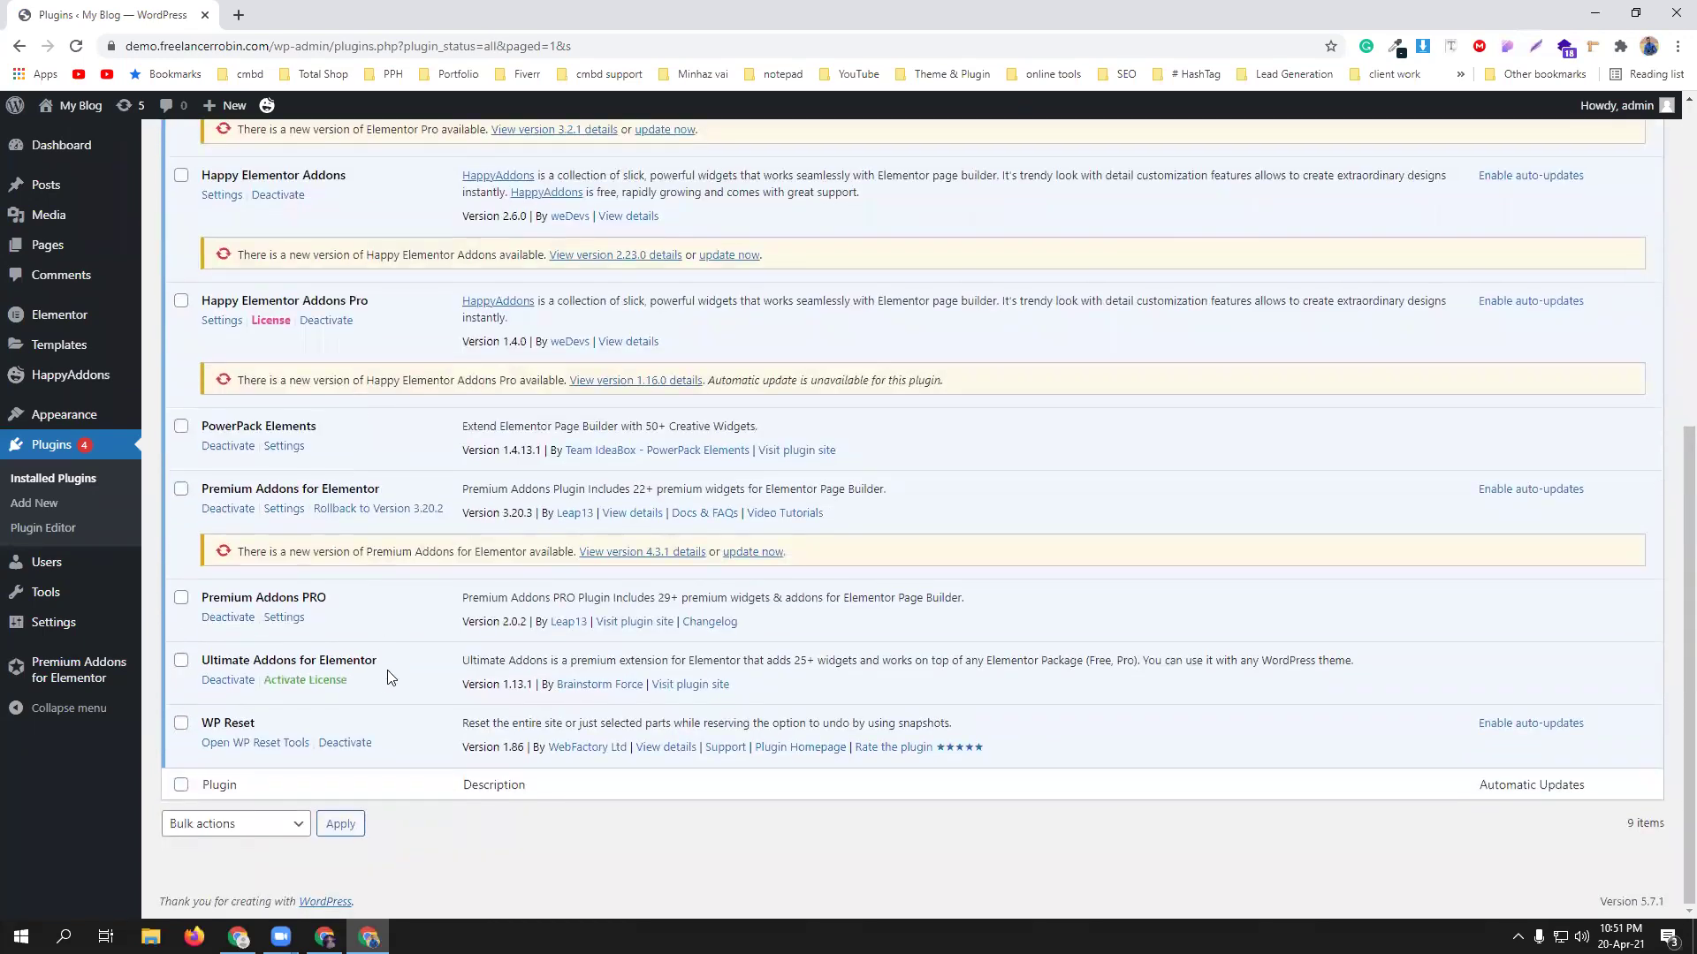
{"action": "scroll", "coordinate": [389, 668], "scroll_direction": "up", "scroll_amount": 5}
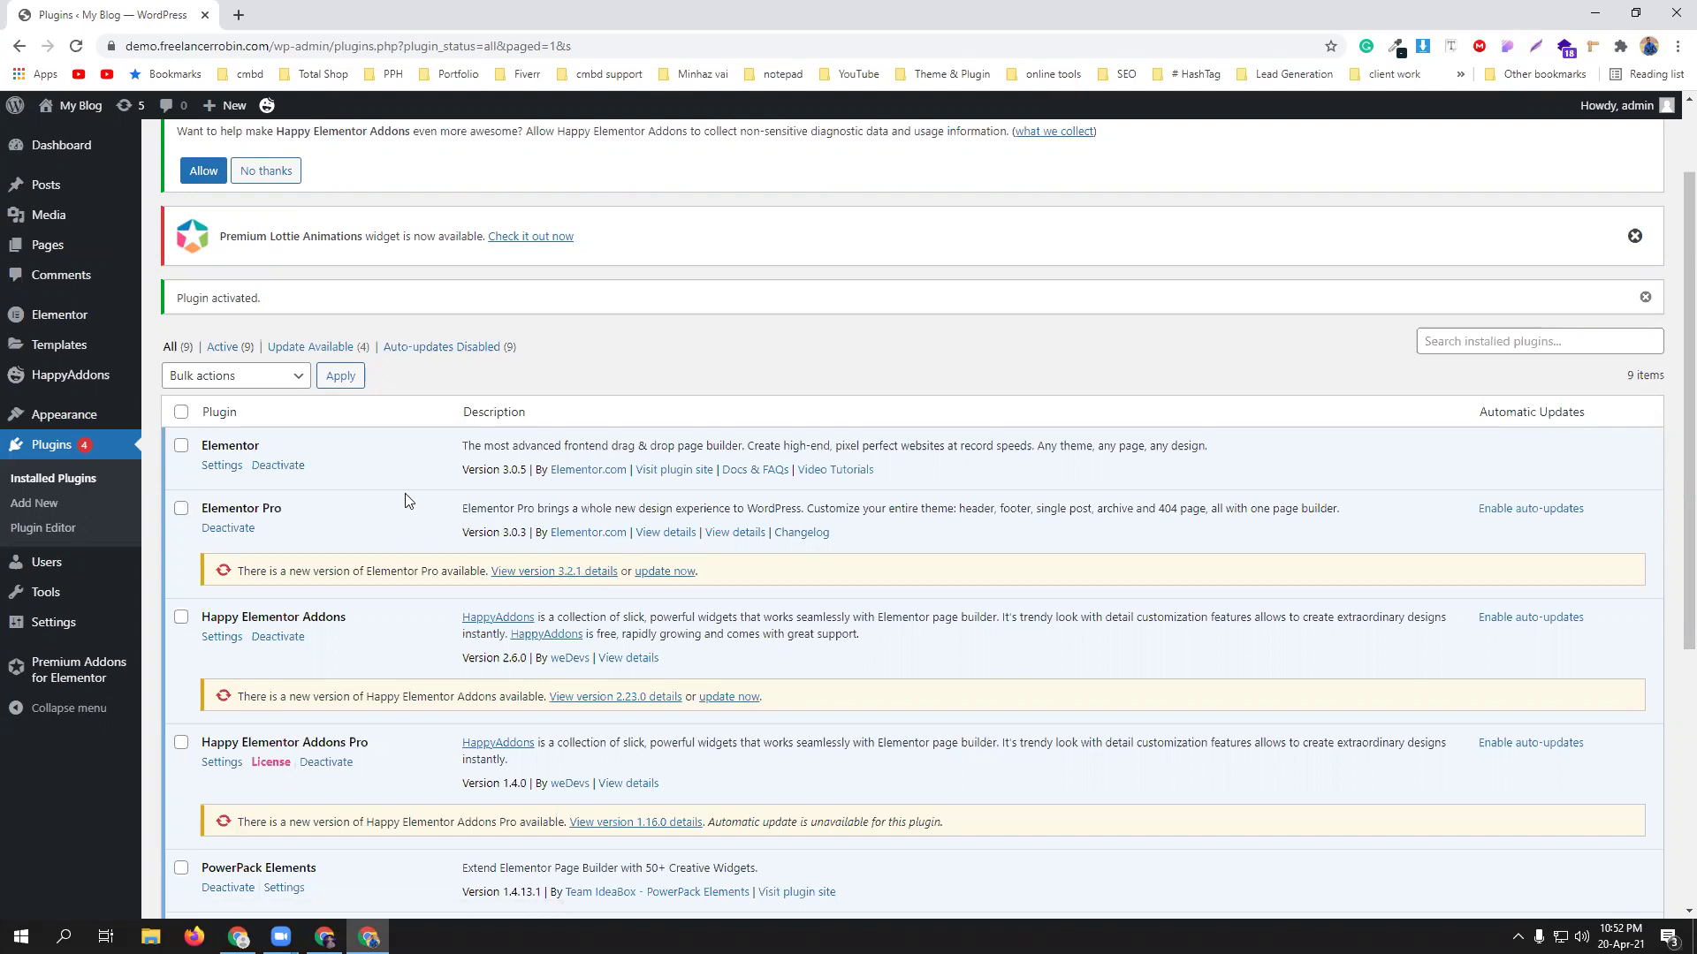
{"action": "mouse_move", "coordinate": [43, 323]}
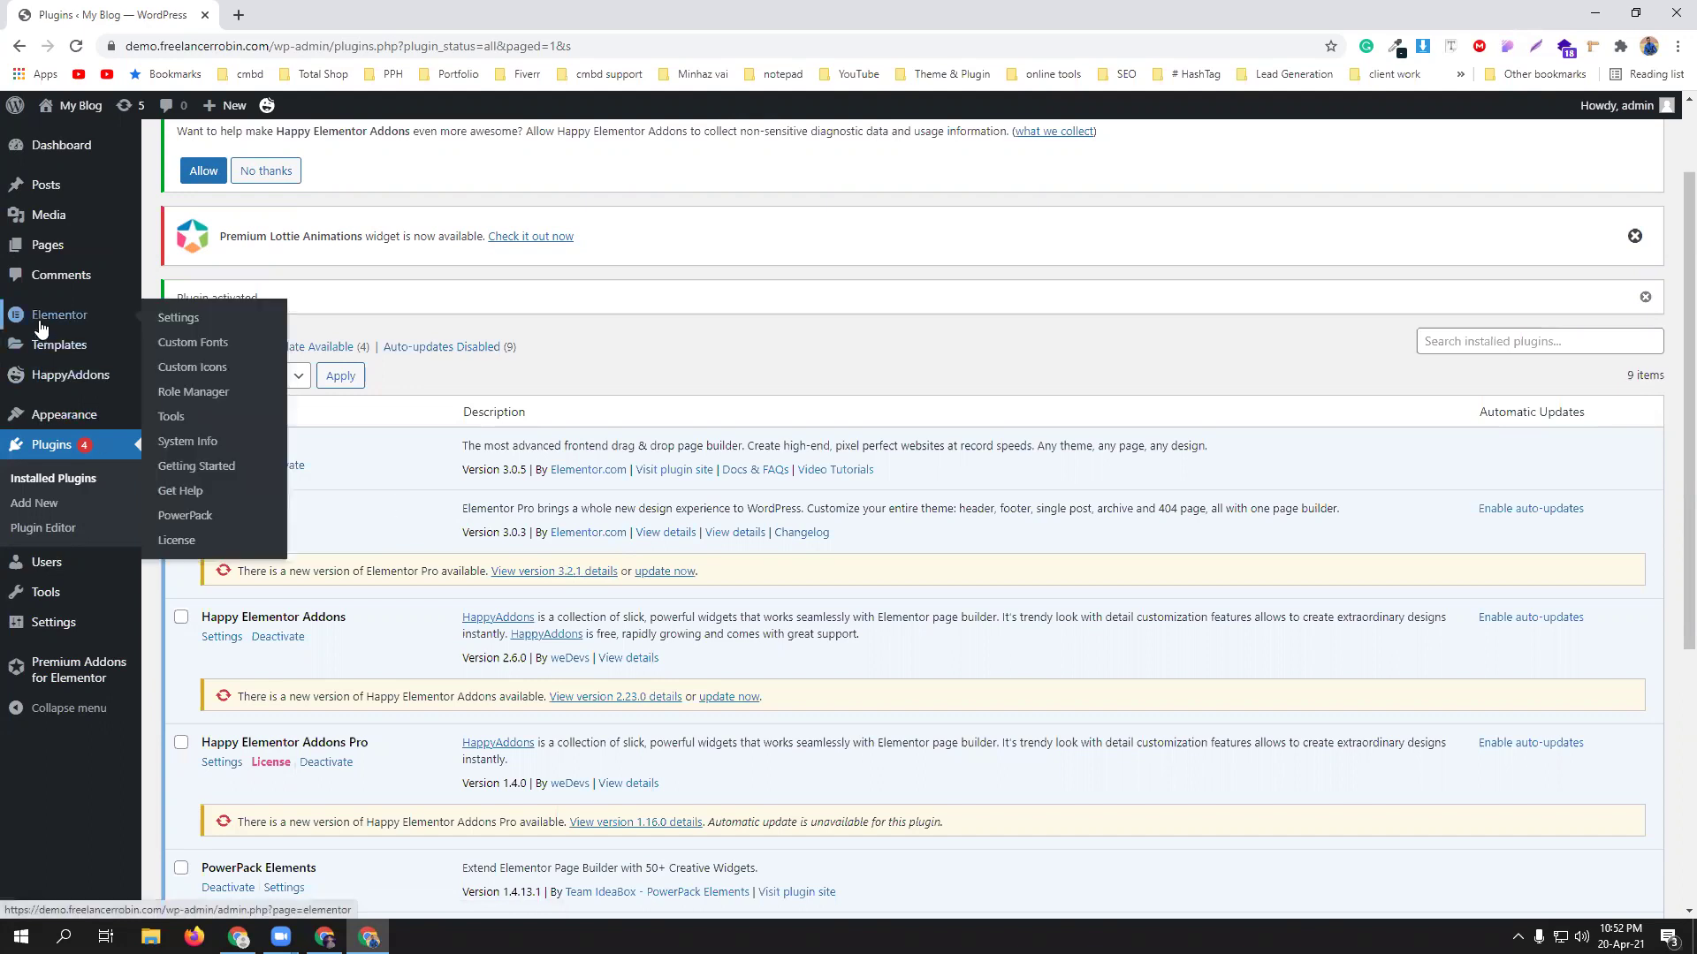
{"action": "left_click", "coordinate": [181, 323]}
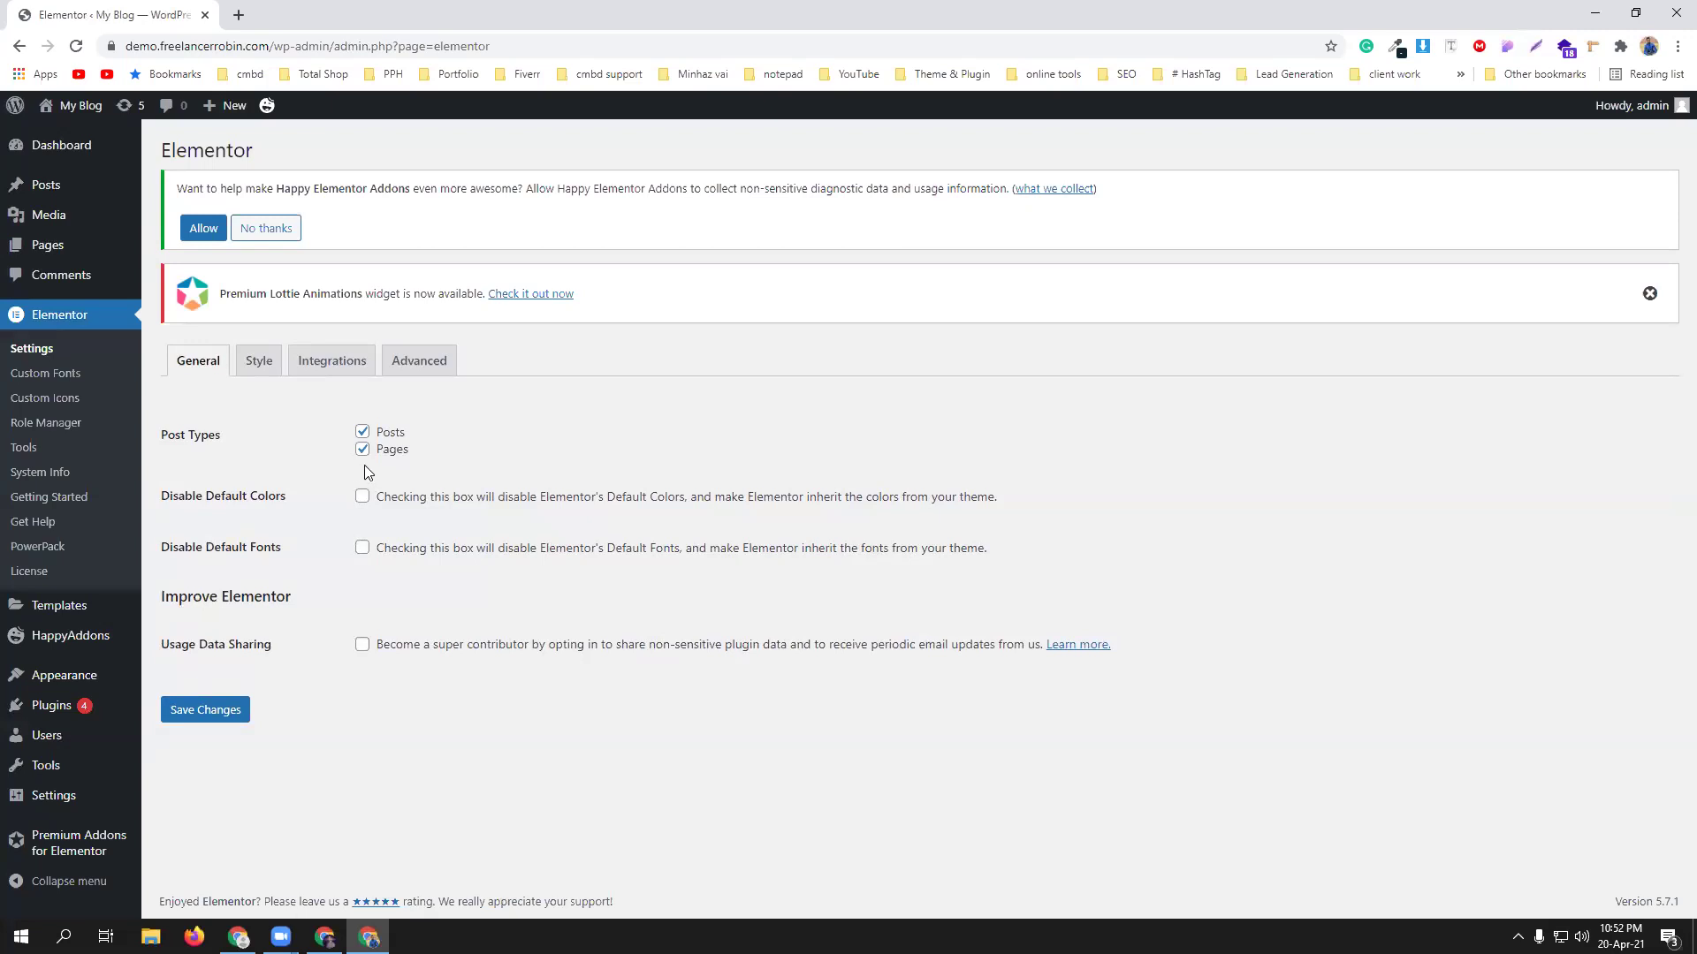
{"action": "left_click", "coordinate": [25, 572]}
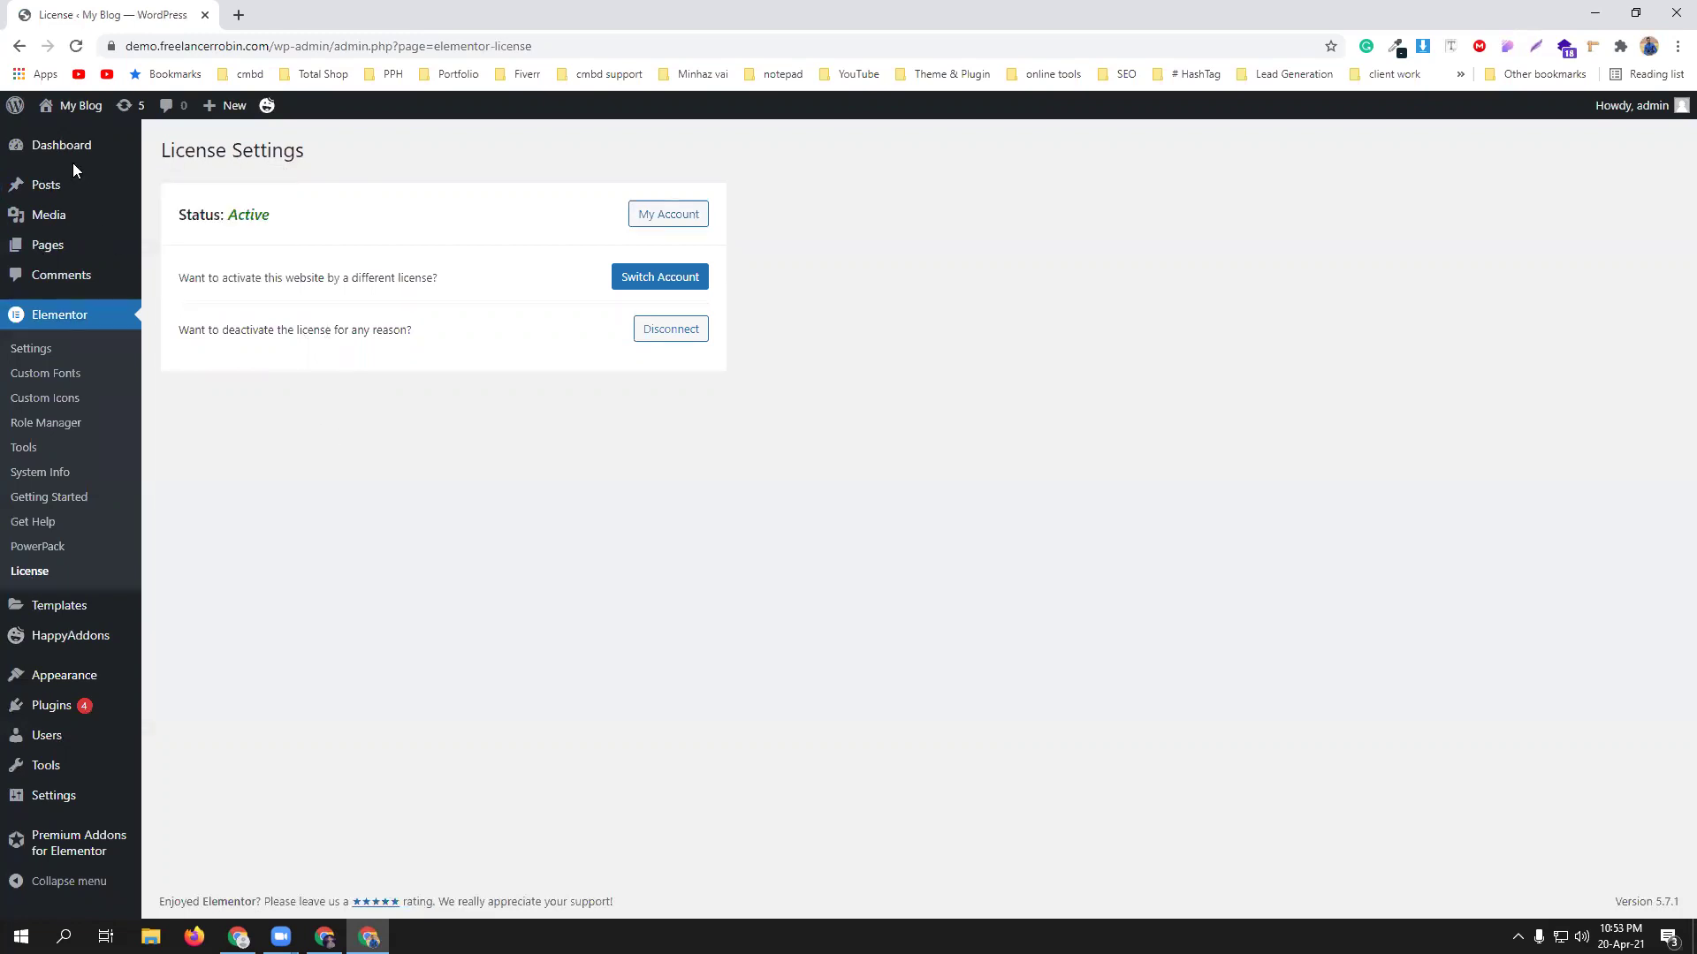
Search the plugin directory for "easy update manager", then install and activate Easy Updates Manager.
{"action": "left_click", "coordinate": [47, 712]}
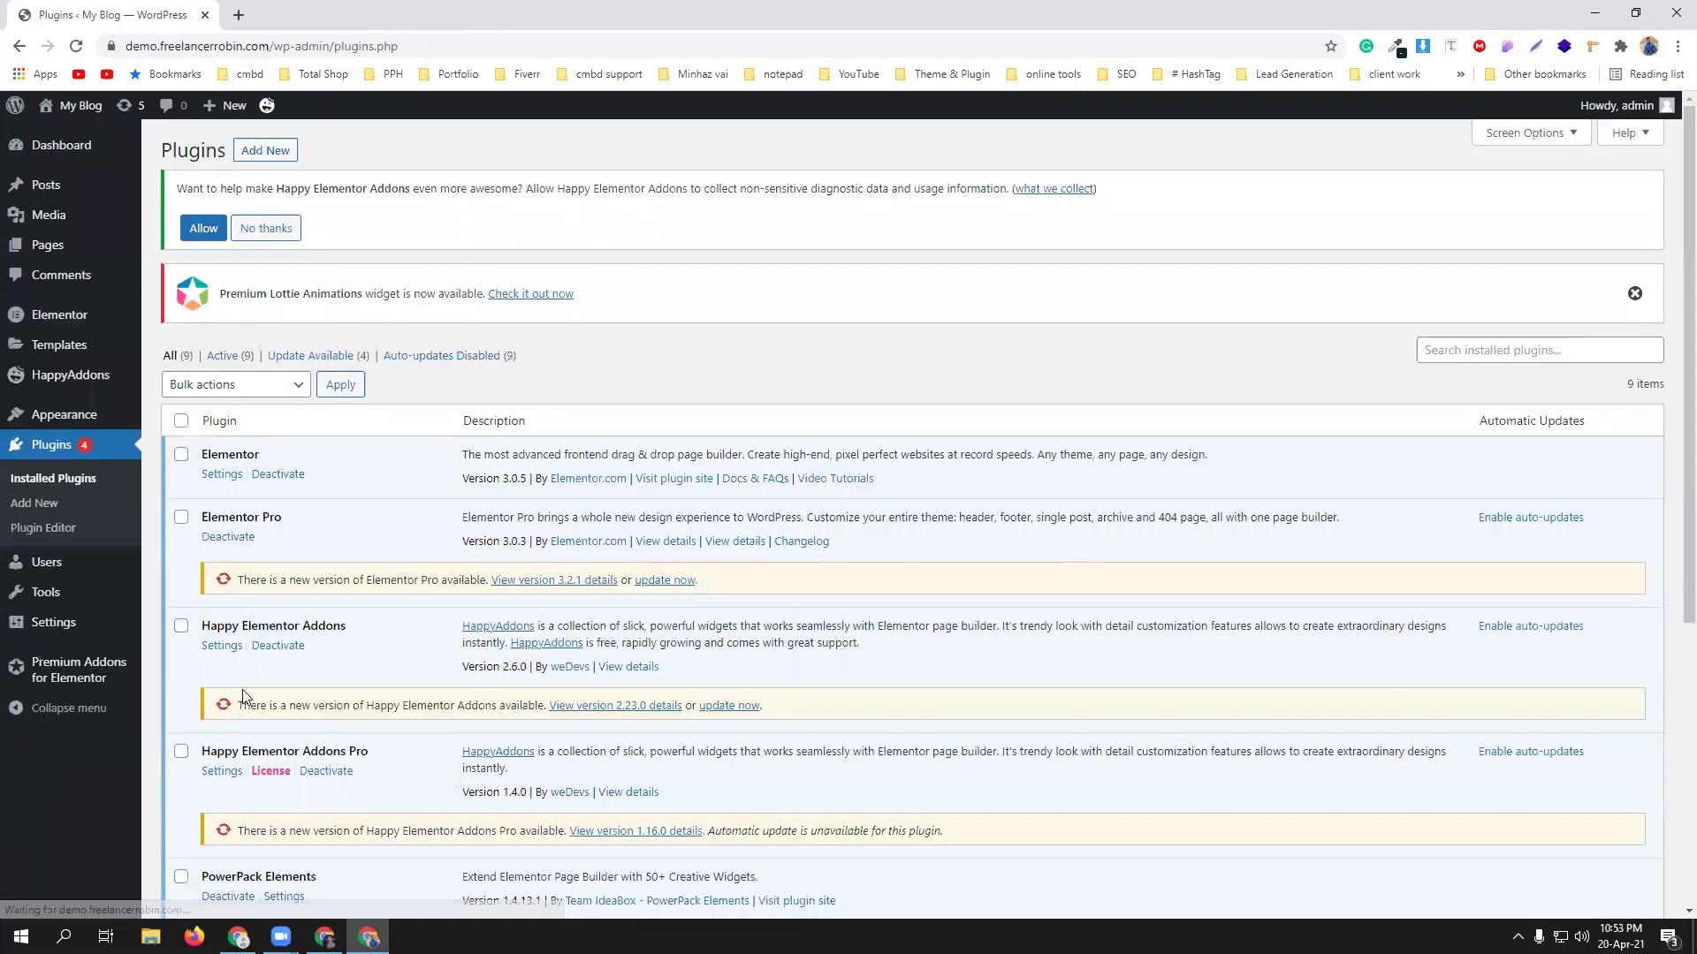
{"action": "scroll", "coordinate": [364, 579], "scroll_direction": "down", "scroll_amount": 2}
{"action": "scroll", "coordinate": [387, 601], "scroll_direction": "up", "scroll_amount": 2}
{"action": "left_click", "coordinate": [265, 150]}
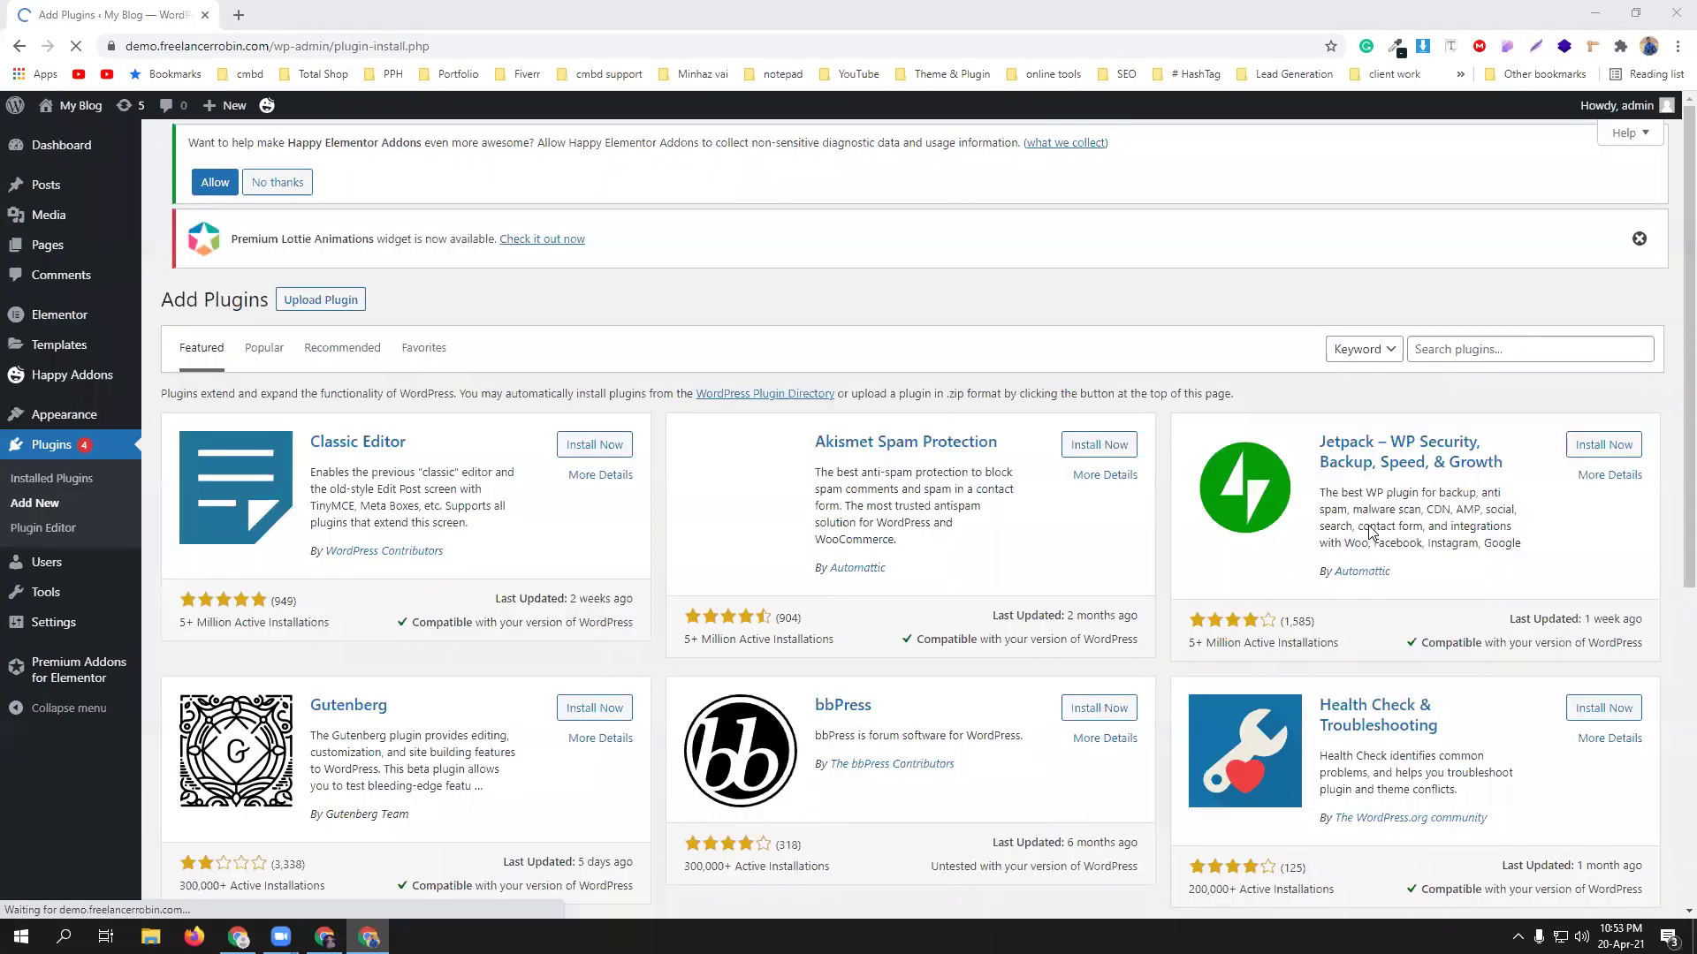
{"action": "left_click", "coordinate": [1454, 351]}
{"action": "key", "text": "Down"}
{"action": "key", "text": "Down"}
{"action": "key", "text": "Down"}
{"action": "key", "text": "Return"}
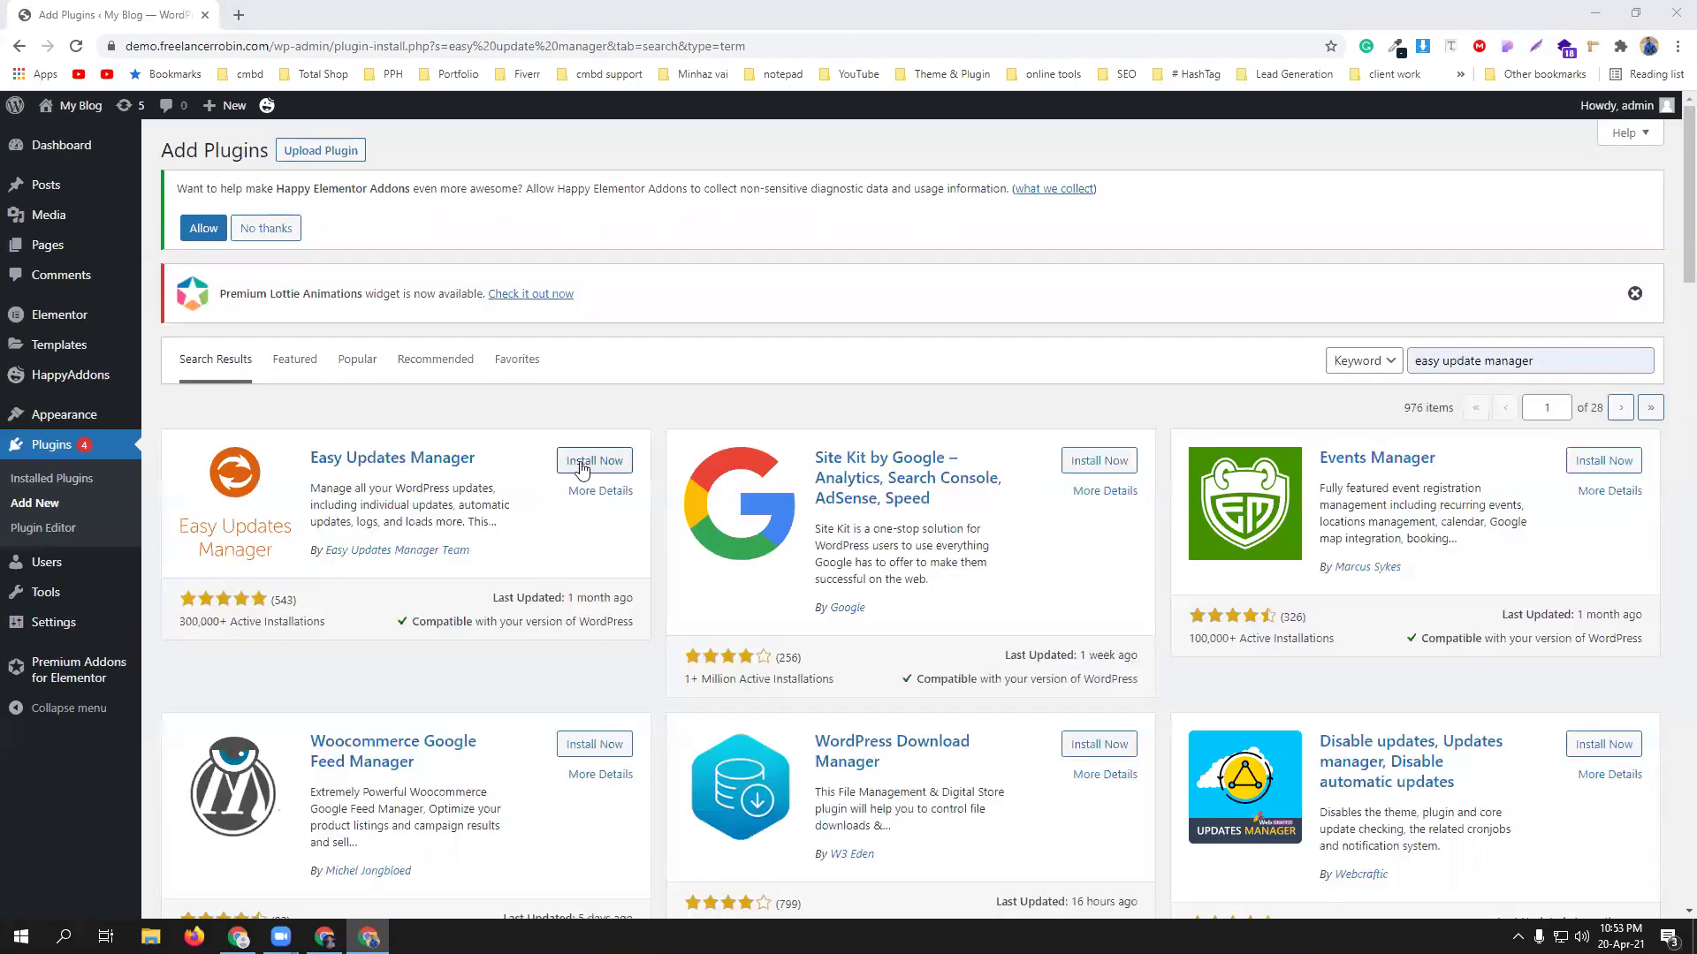
{"action": "left_click", "coordinate": [581, 464]}
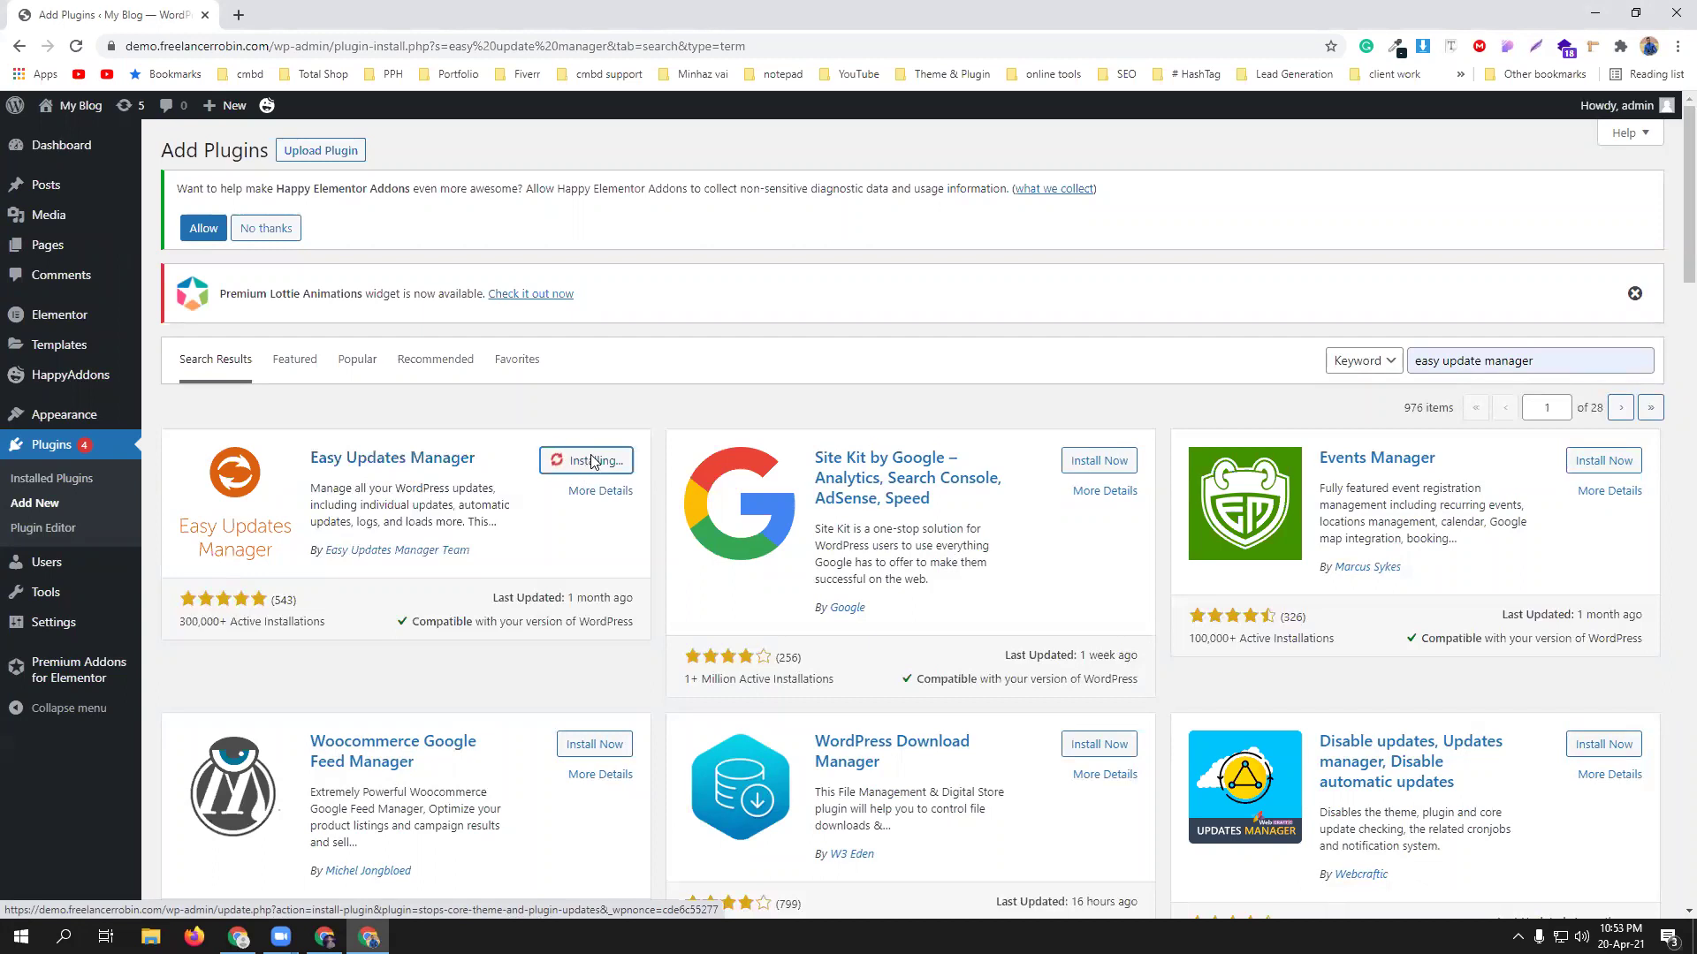
{"action": "left_click", "coordinate": [597, 463]}
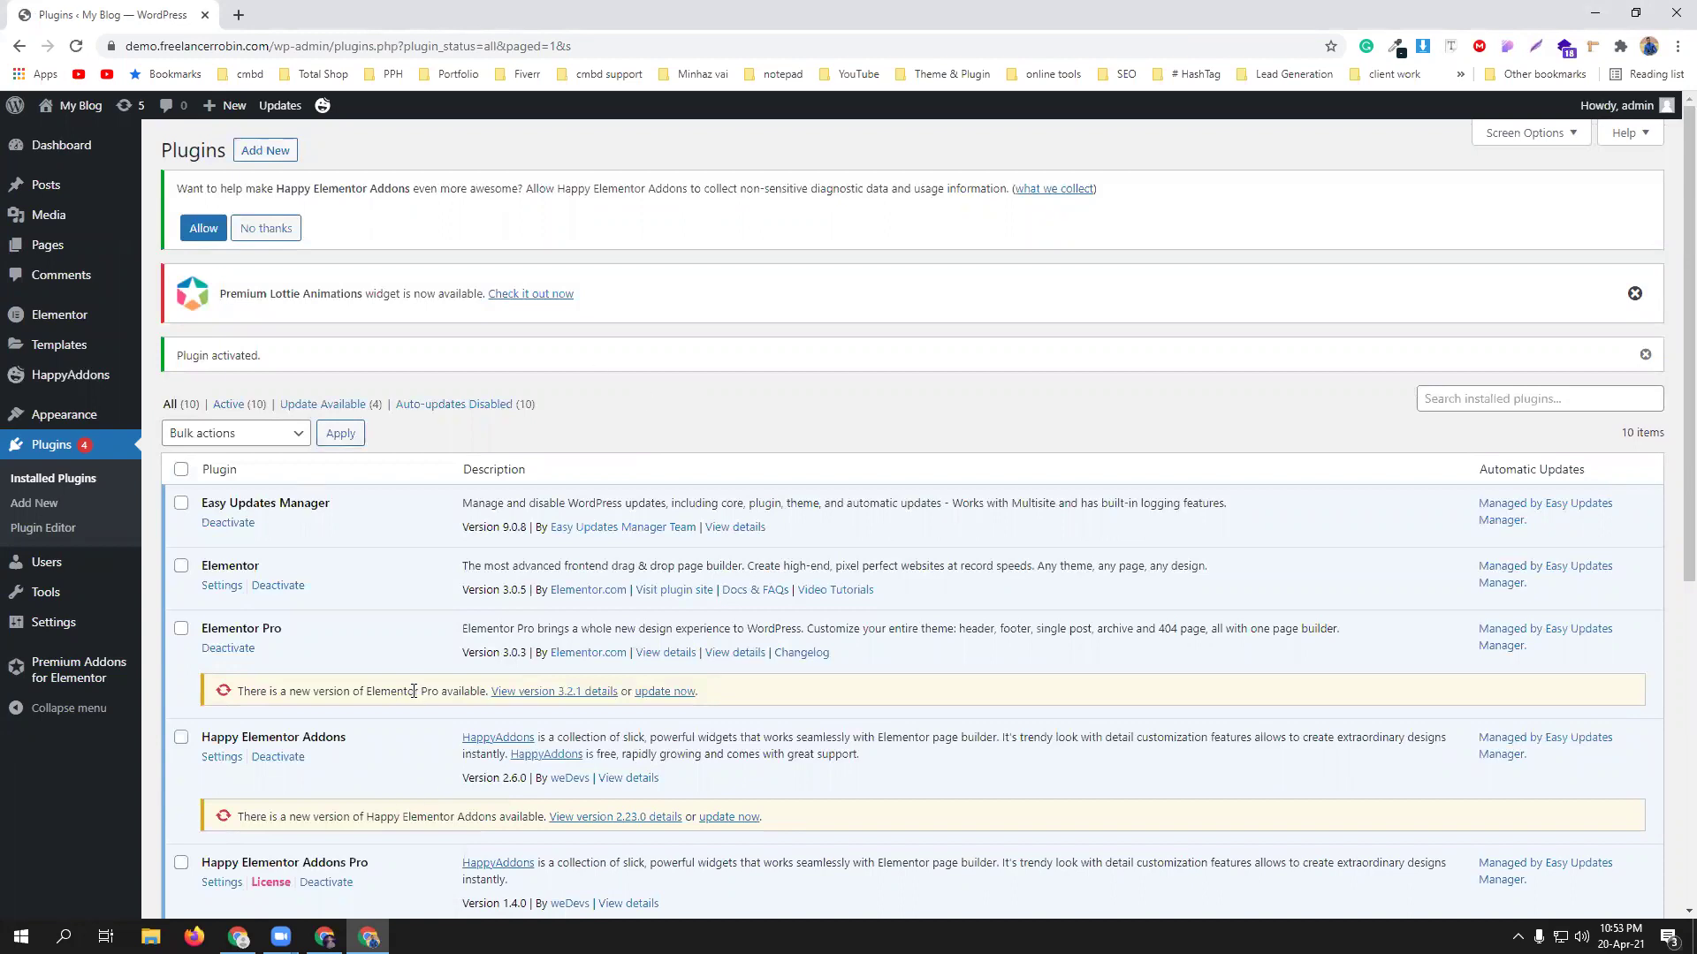
Open the 00. Ethical Hacking(PART-00) spreadsheet in a new browser tab and view its easy update manager sheet.
{"action": "left_click", "coordinate": [239, 15]}
{"action": "type", "text": "00"}
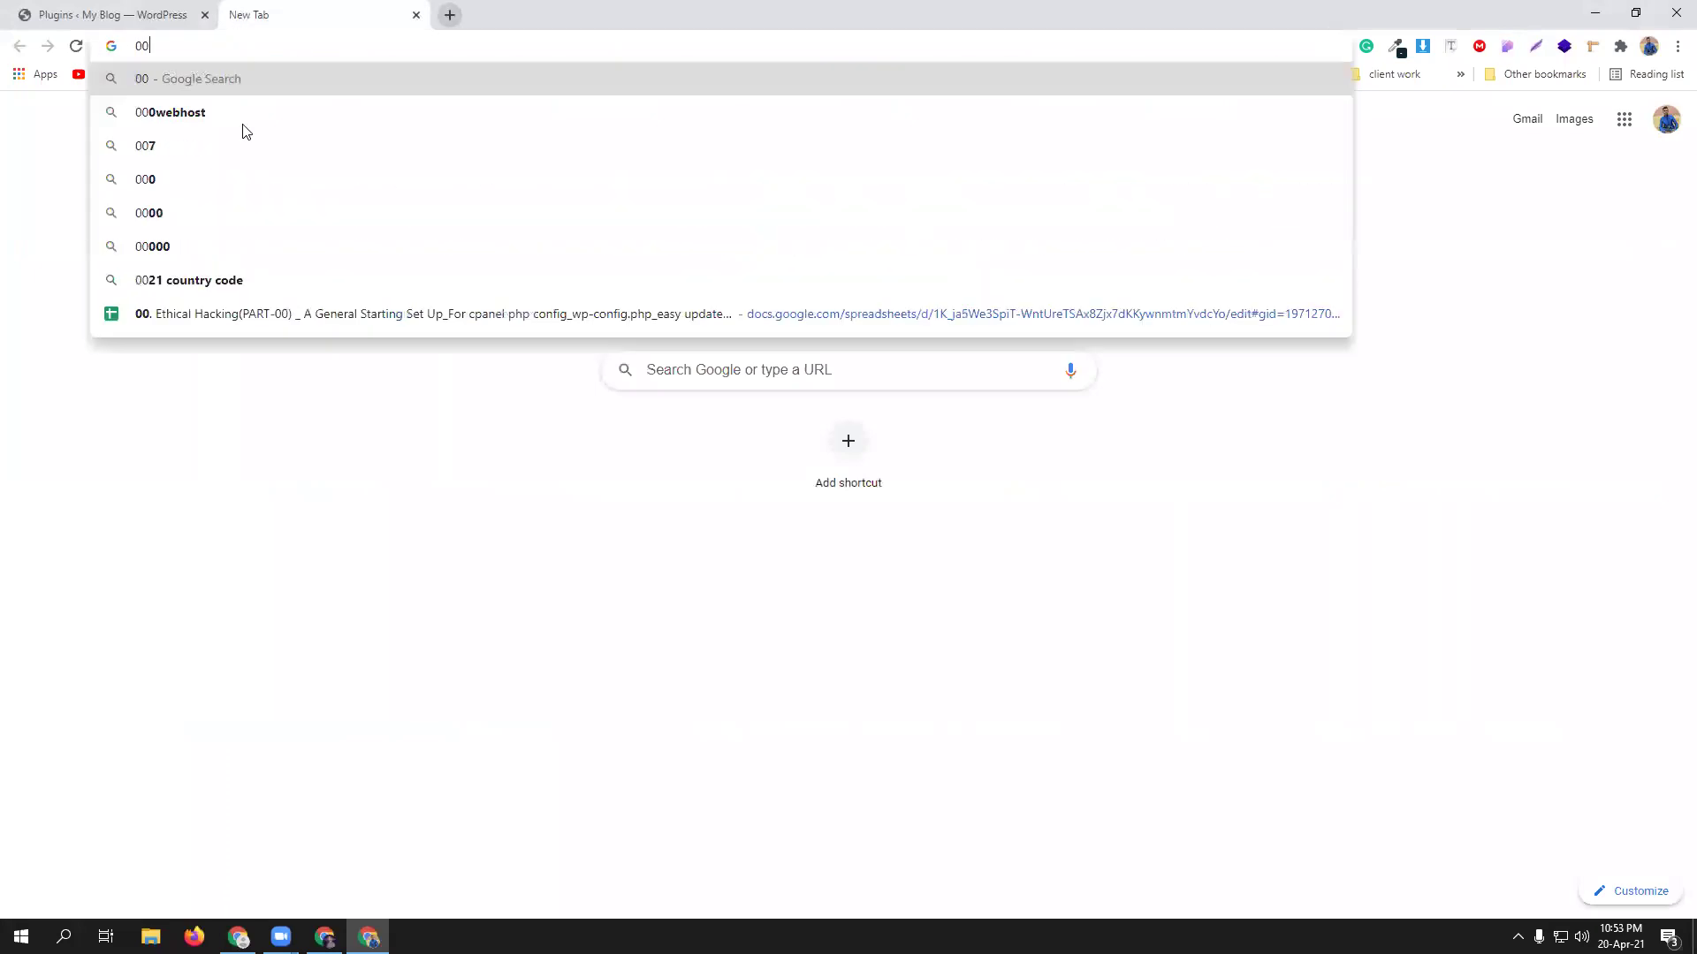
{"action": "left_click", "coordinate": [272, 322]}
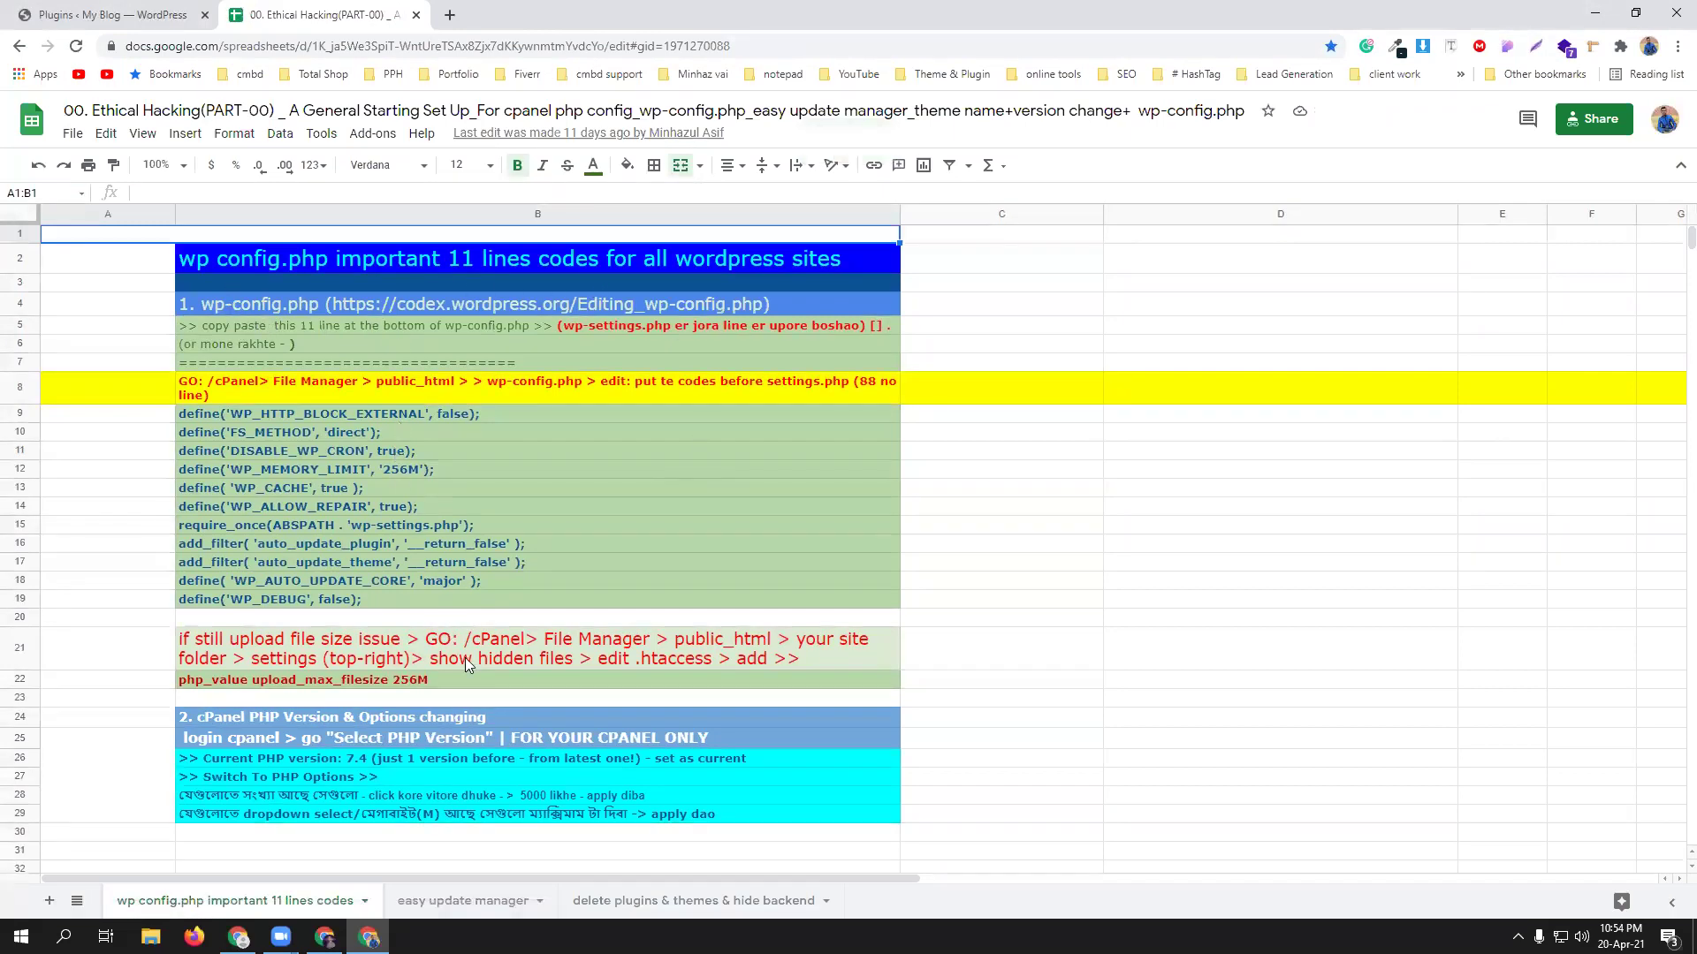
{"action": "left_click", "coordinate": [477, 916]}
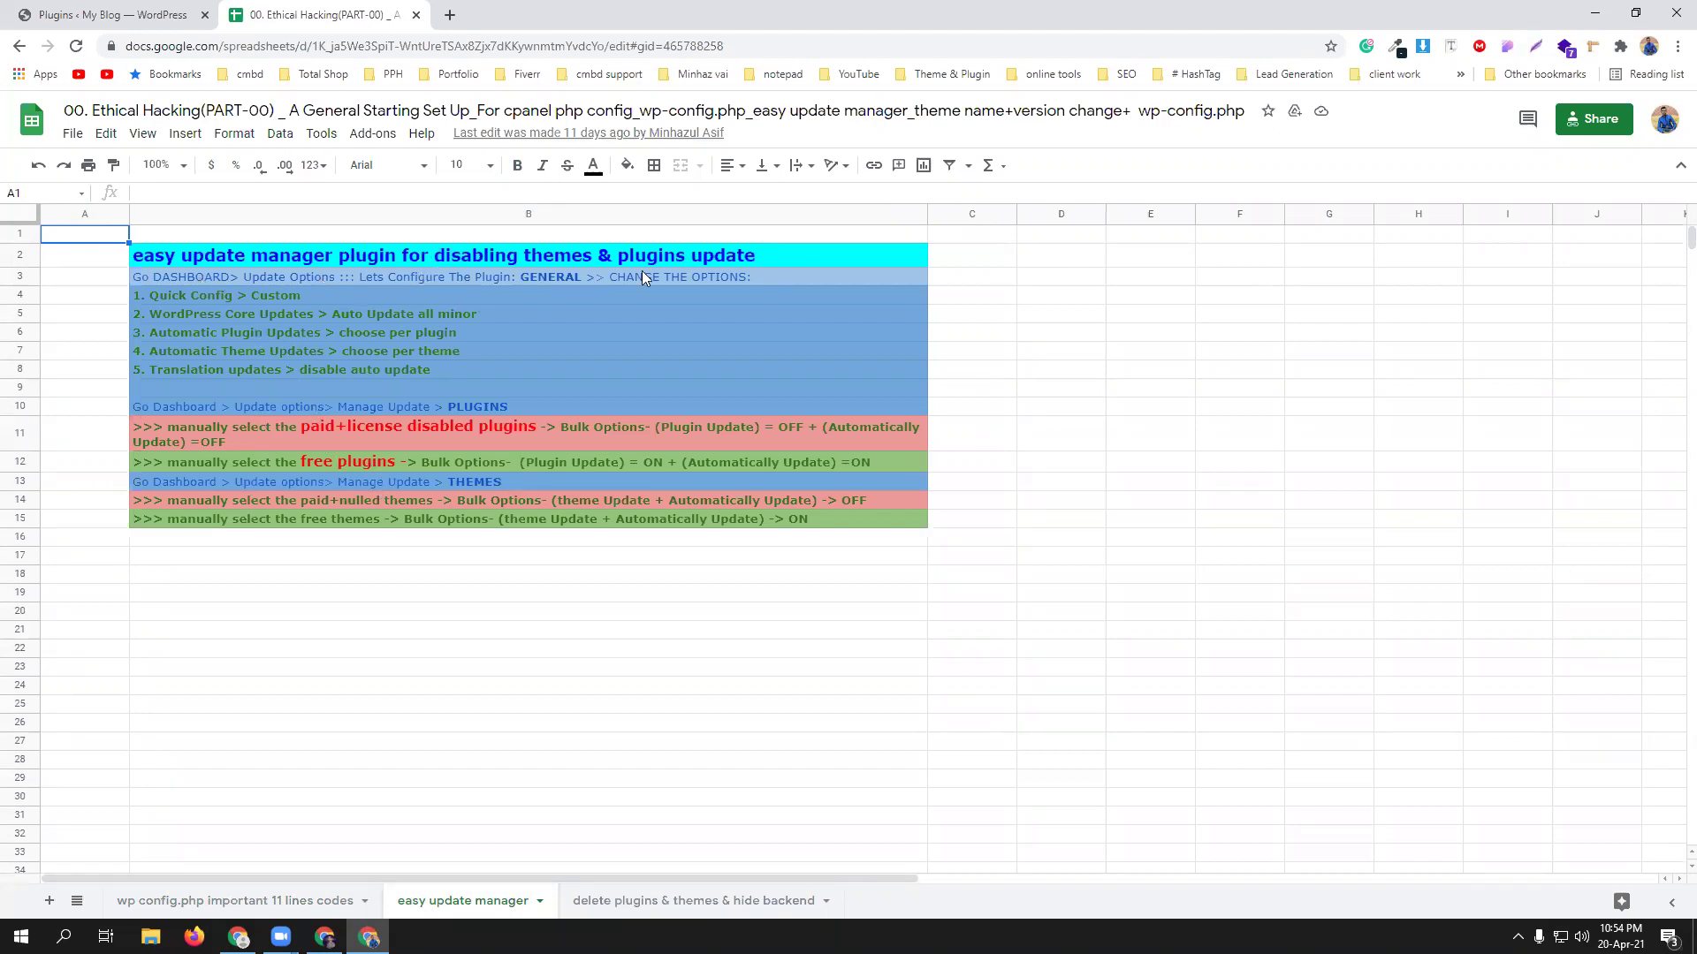
Return to WordPress, open the Easy Updates Manager update options and apply the Custom quick configuration.
{"action": "left_click", "coordinate": [182, 15]}
{"action": "mouse_move", "coordinate": [66, 148]}
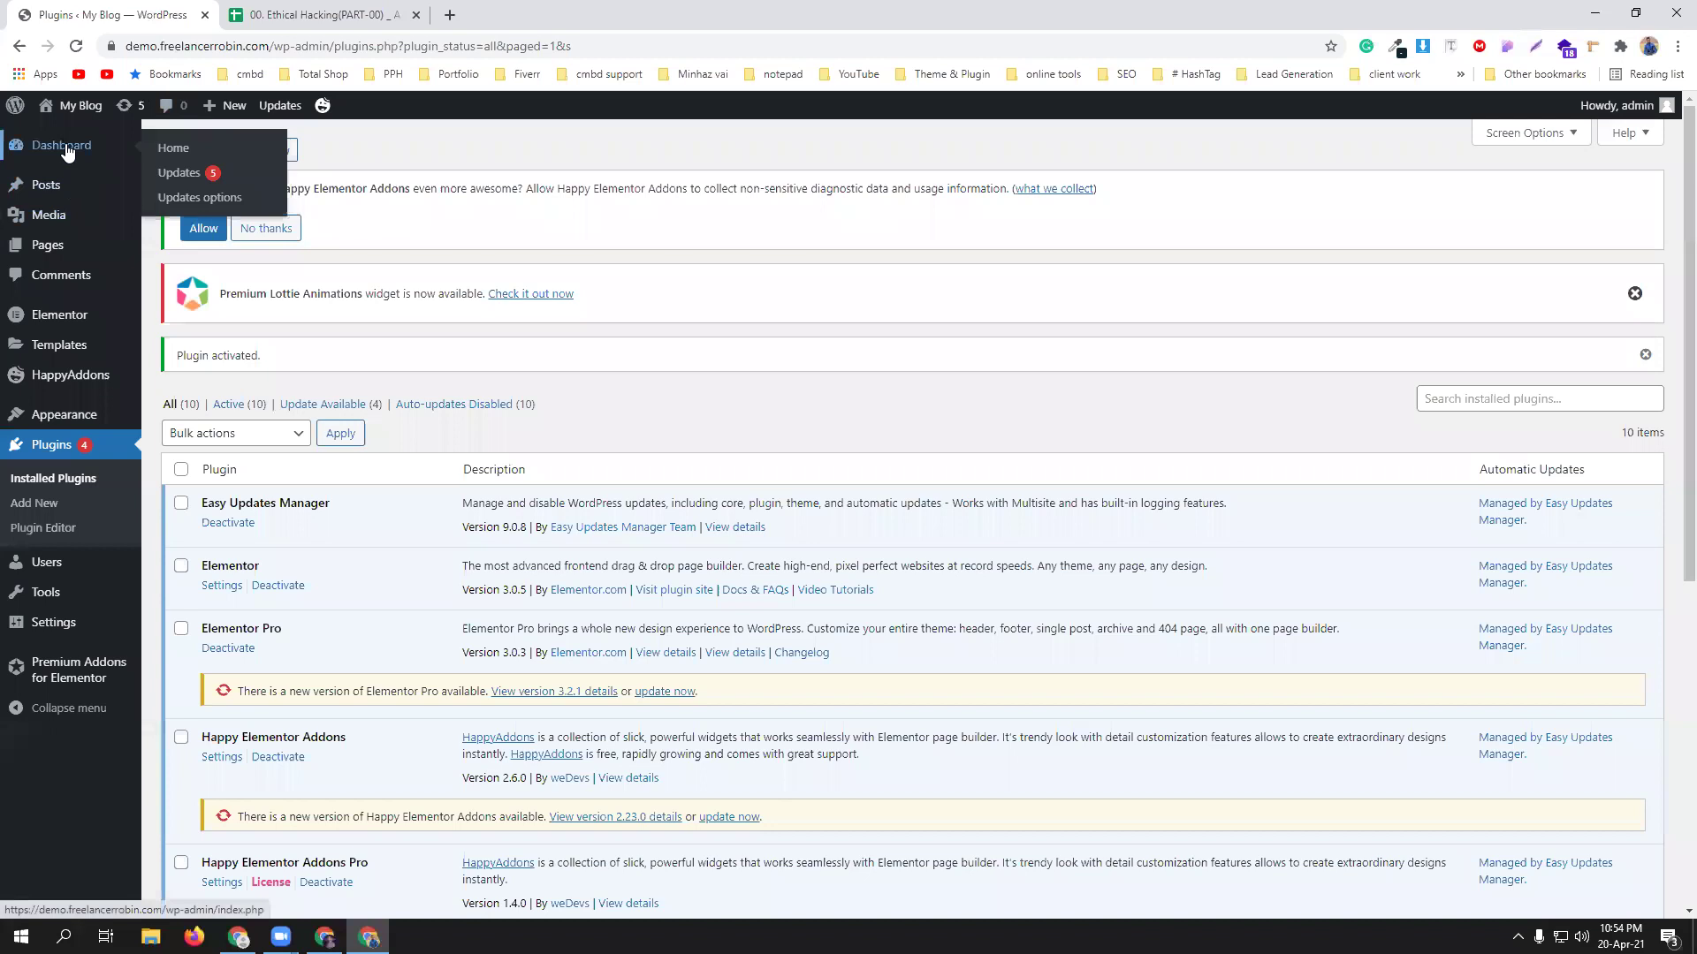
{"action": "left_click", "coordinate": [203, 193]}
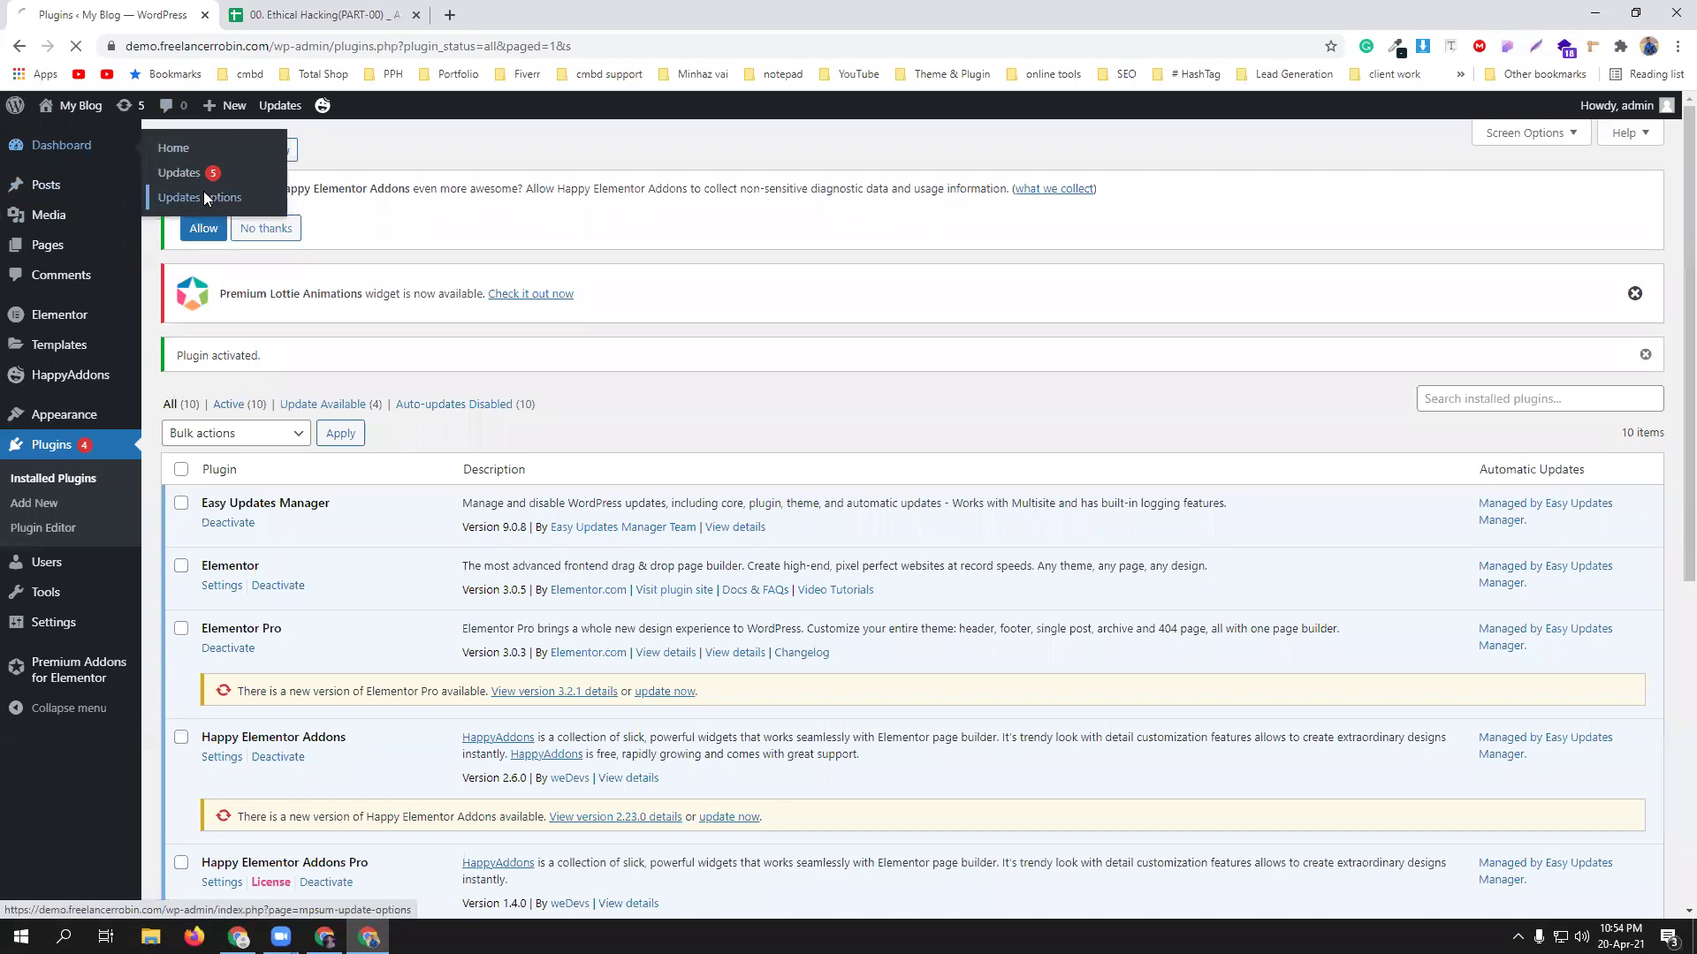
{"action": "left_click", "coordinate": [316, 12]}
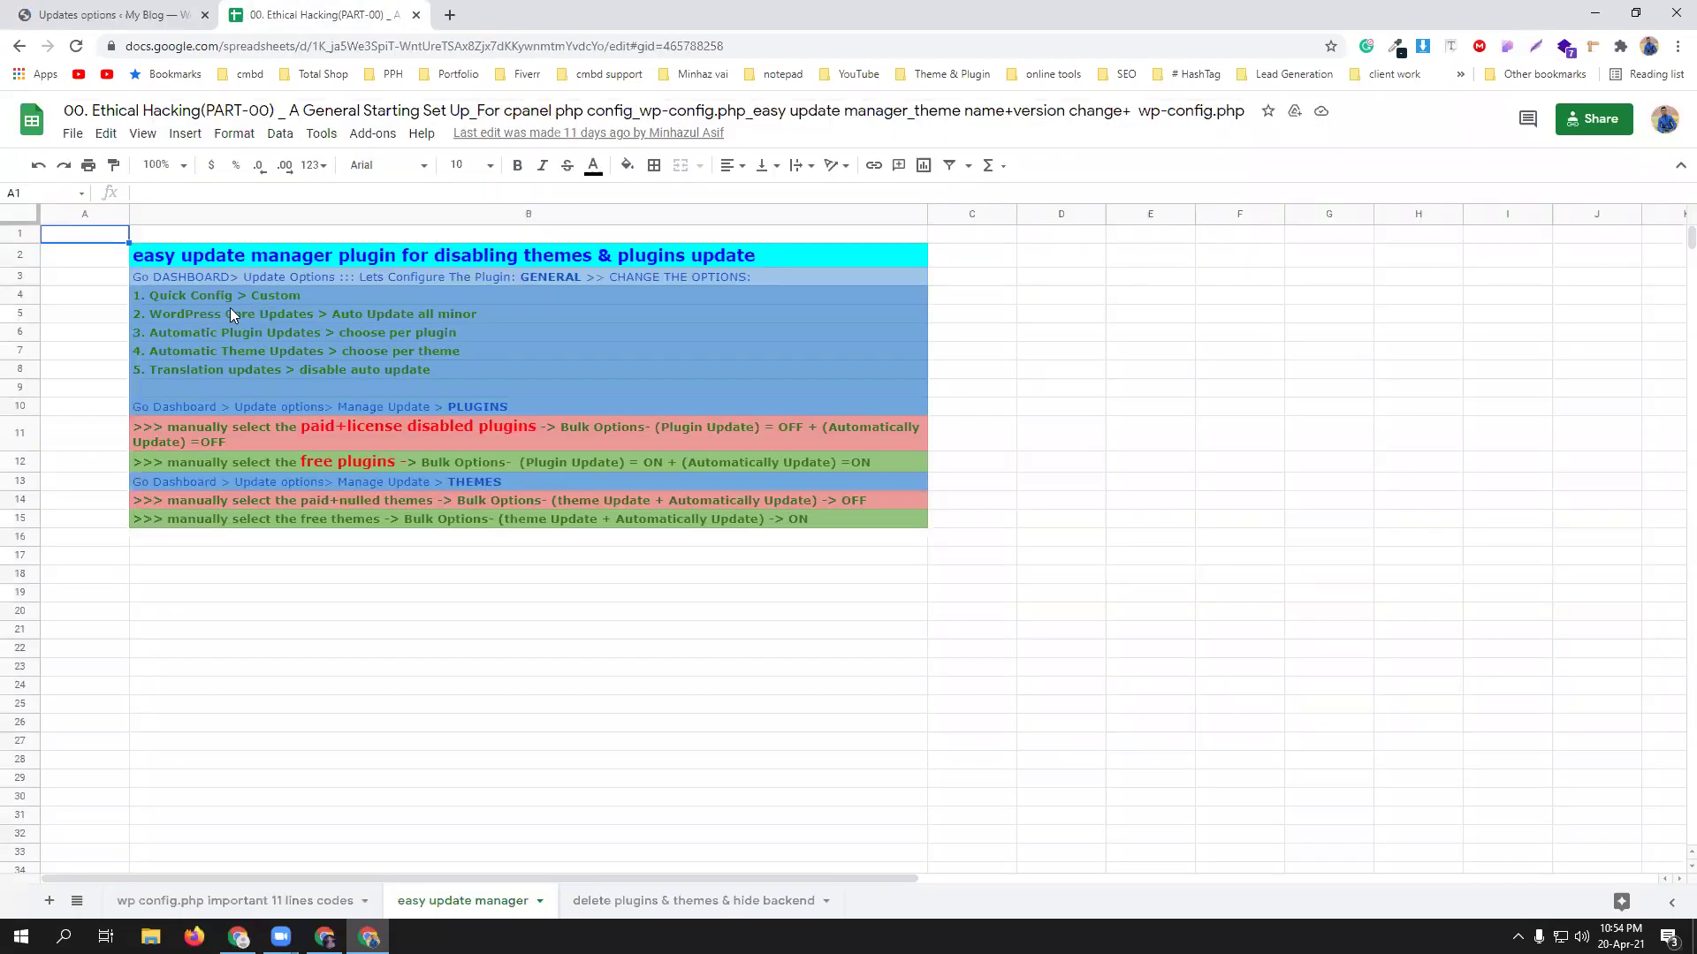
{"action": "left_click", "coordinate": [60, 9]}
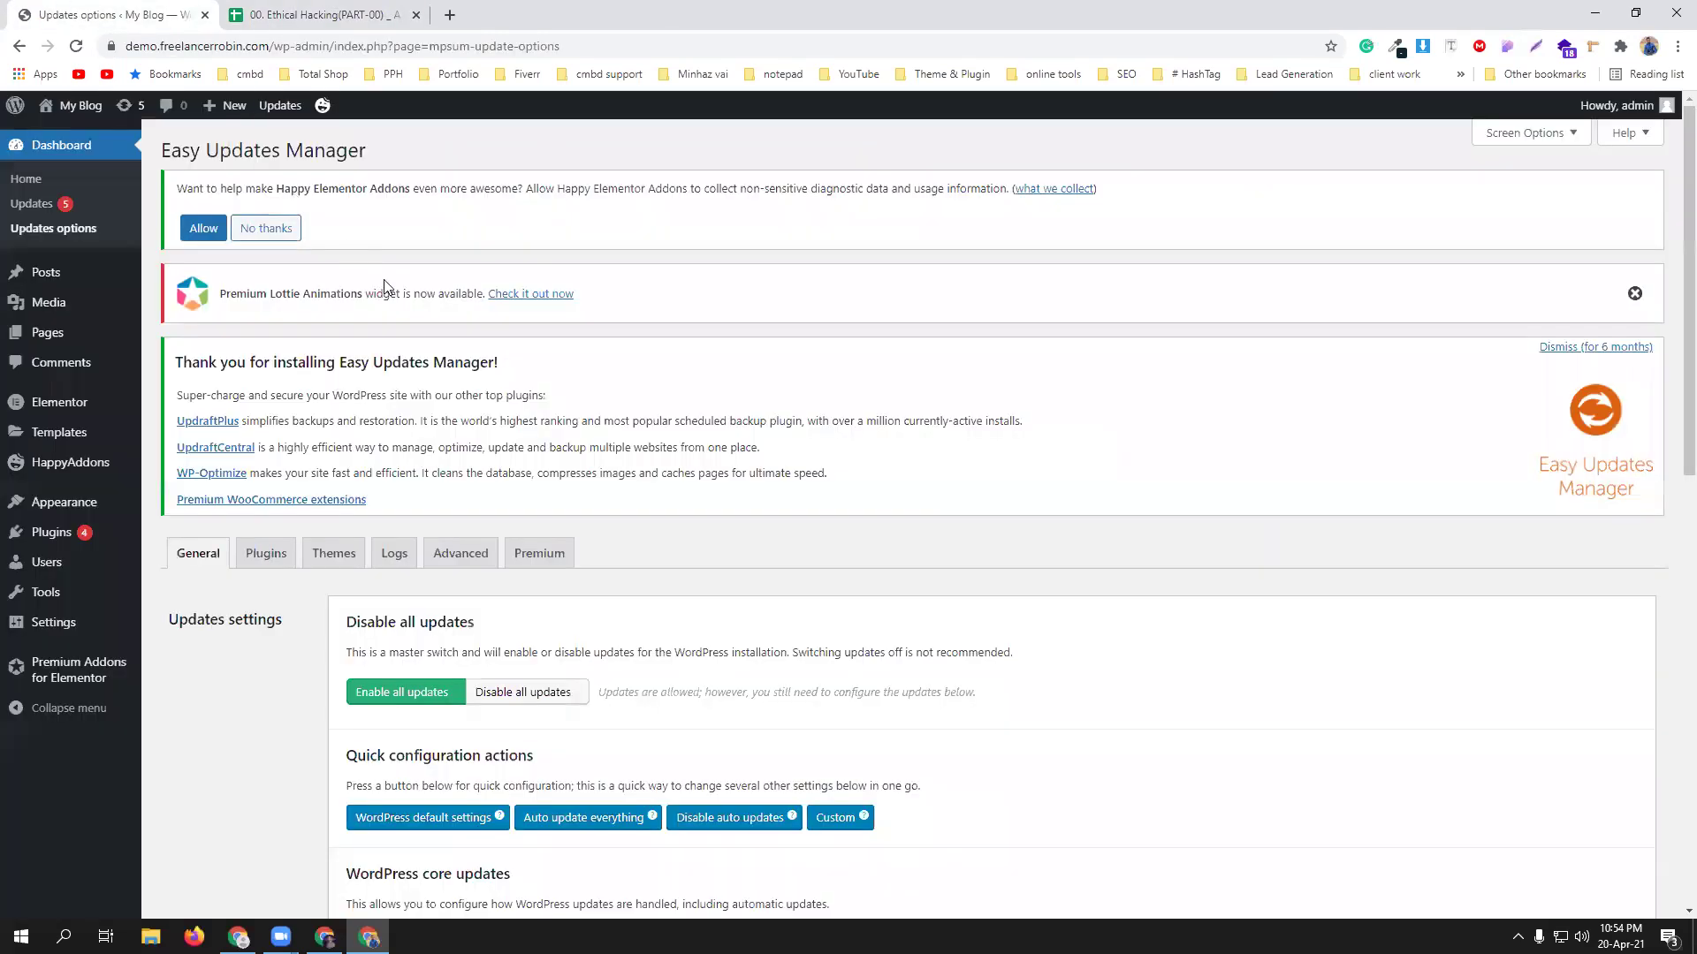
{"action": "scroll", "coordinate": [662, 600], "scroll_direction": "down", "scroll_amount": 2}
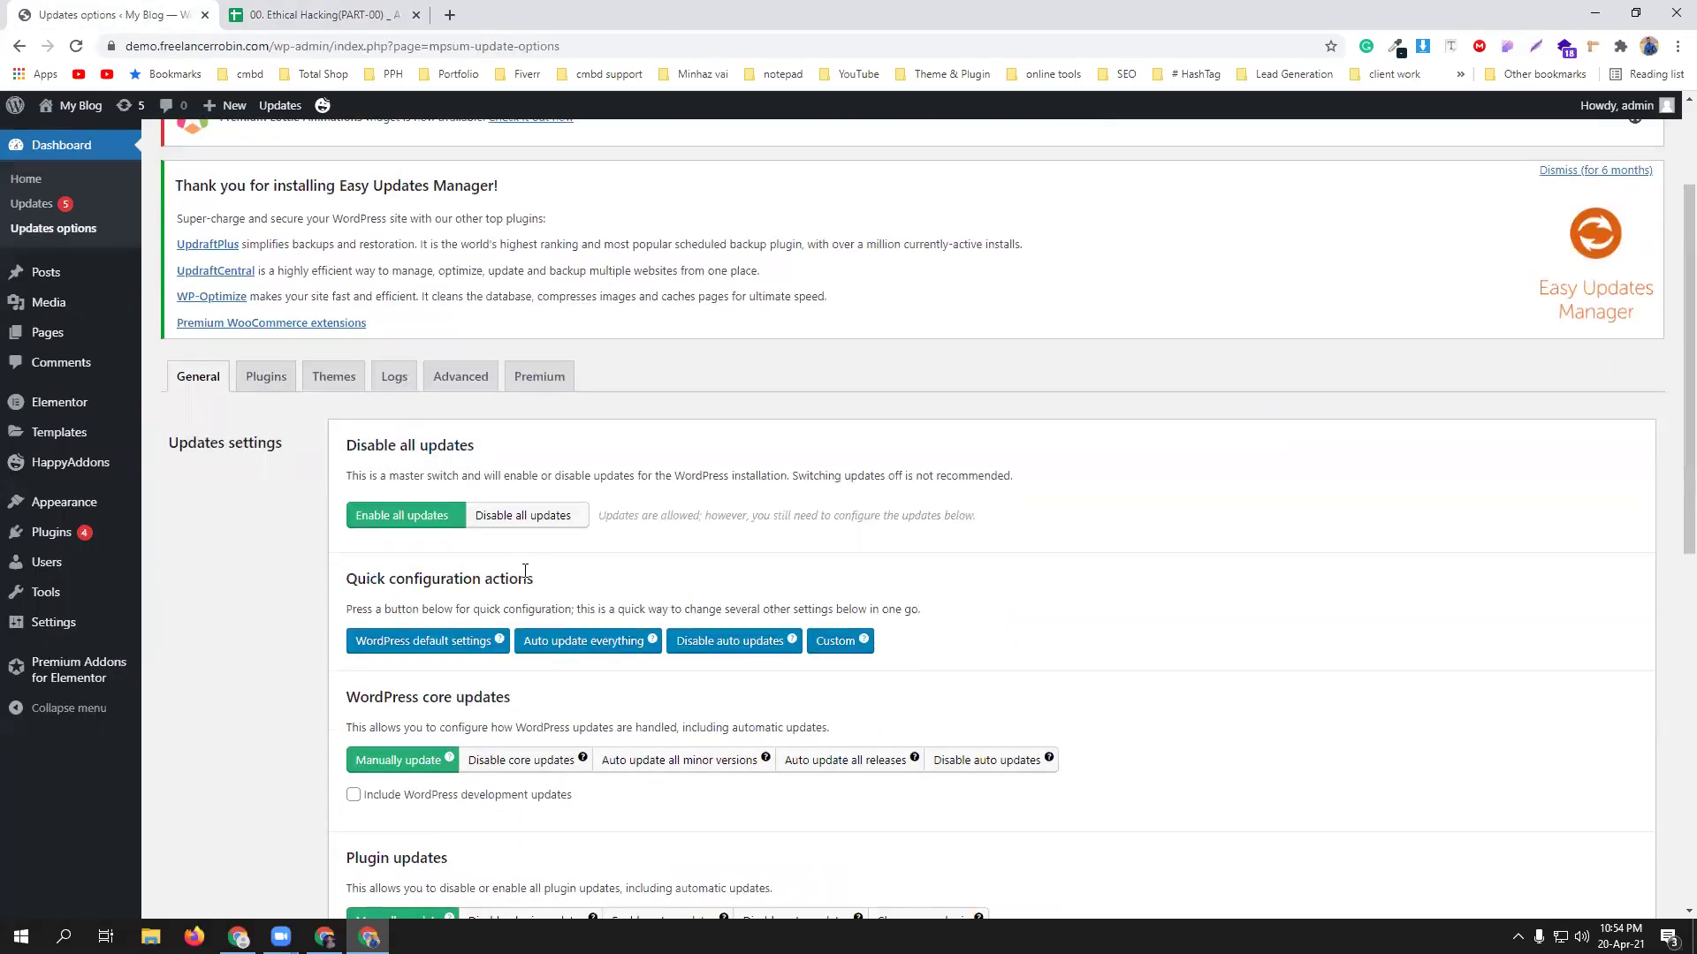
{"action": "left_click", "coordinate": [835, 641]}
Check the spreadsheet notes and set WordPress core updates to auto update all minor versions.
{"action": "left_click", "coordinate": [279, 9]}
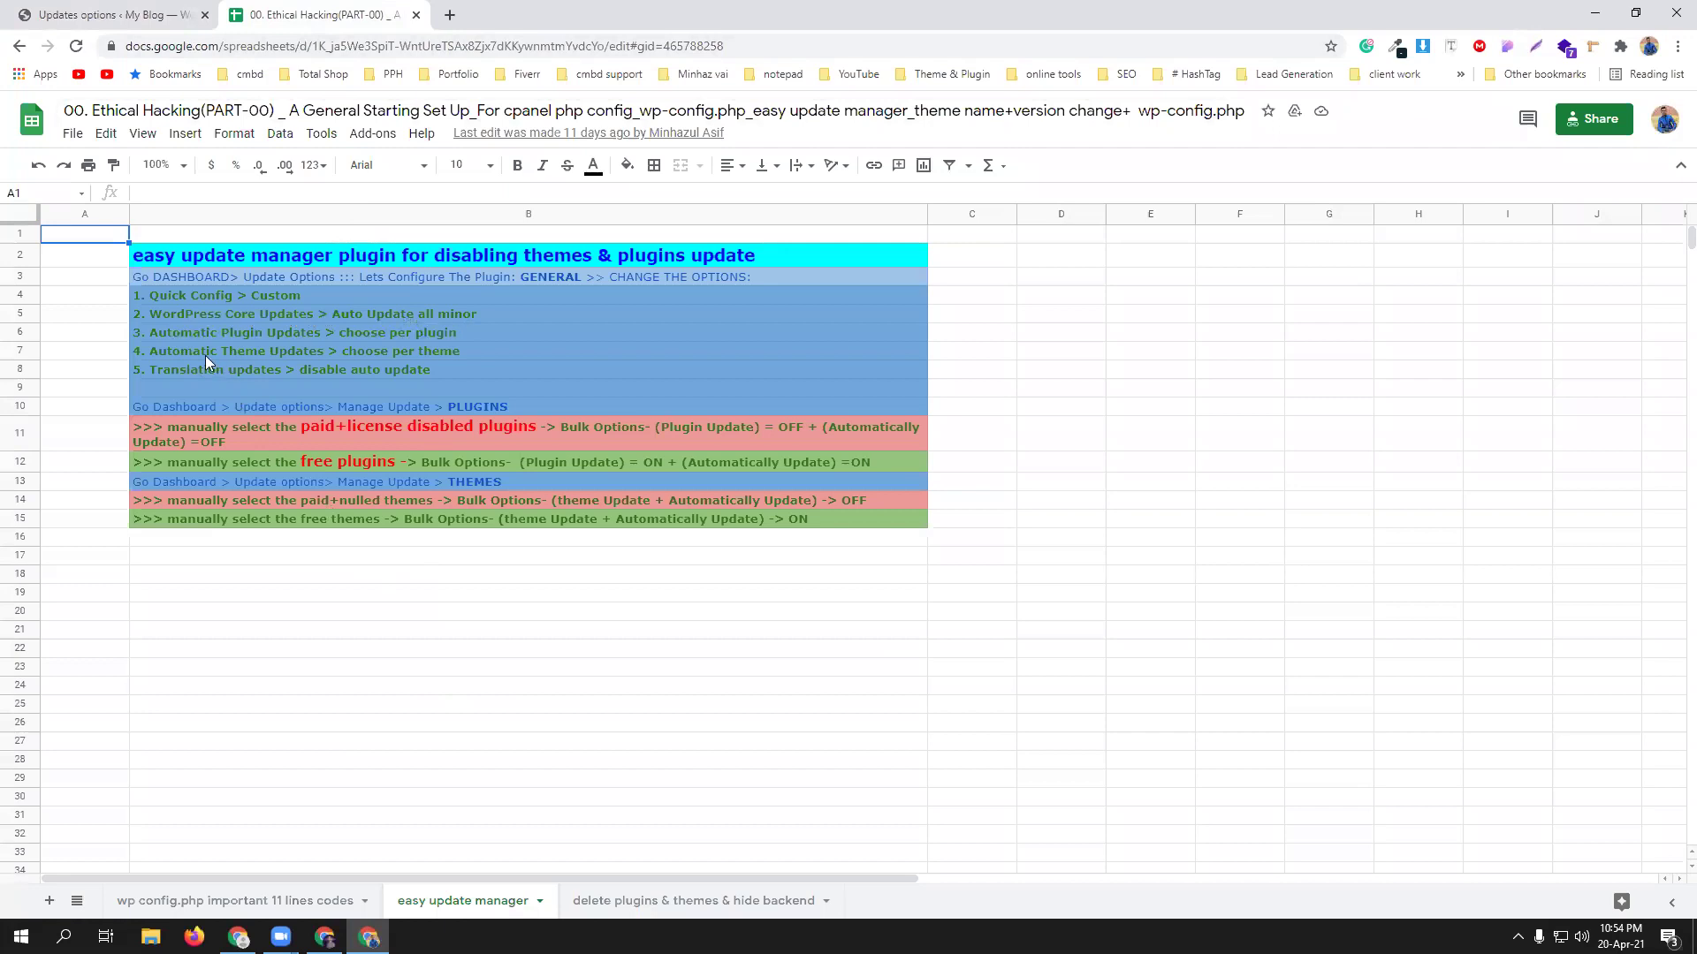
{"action": "left_click", "coordinate": [113, 14]}
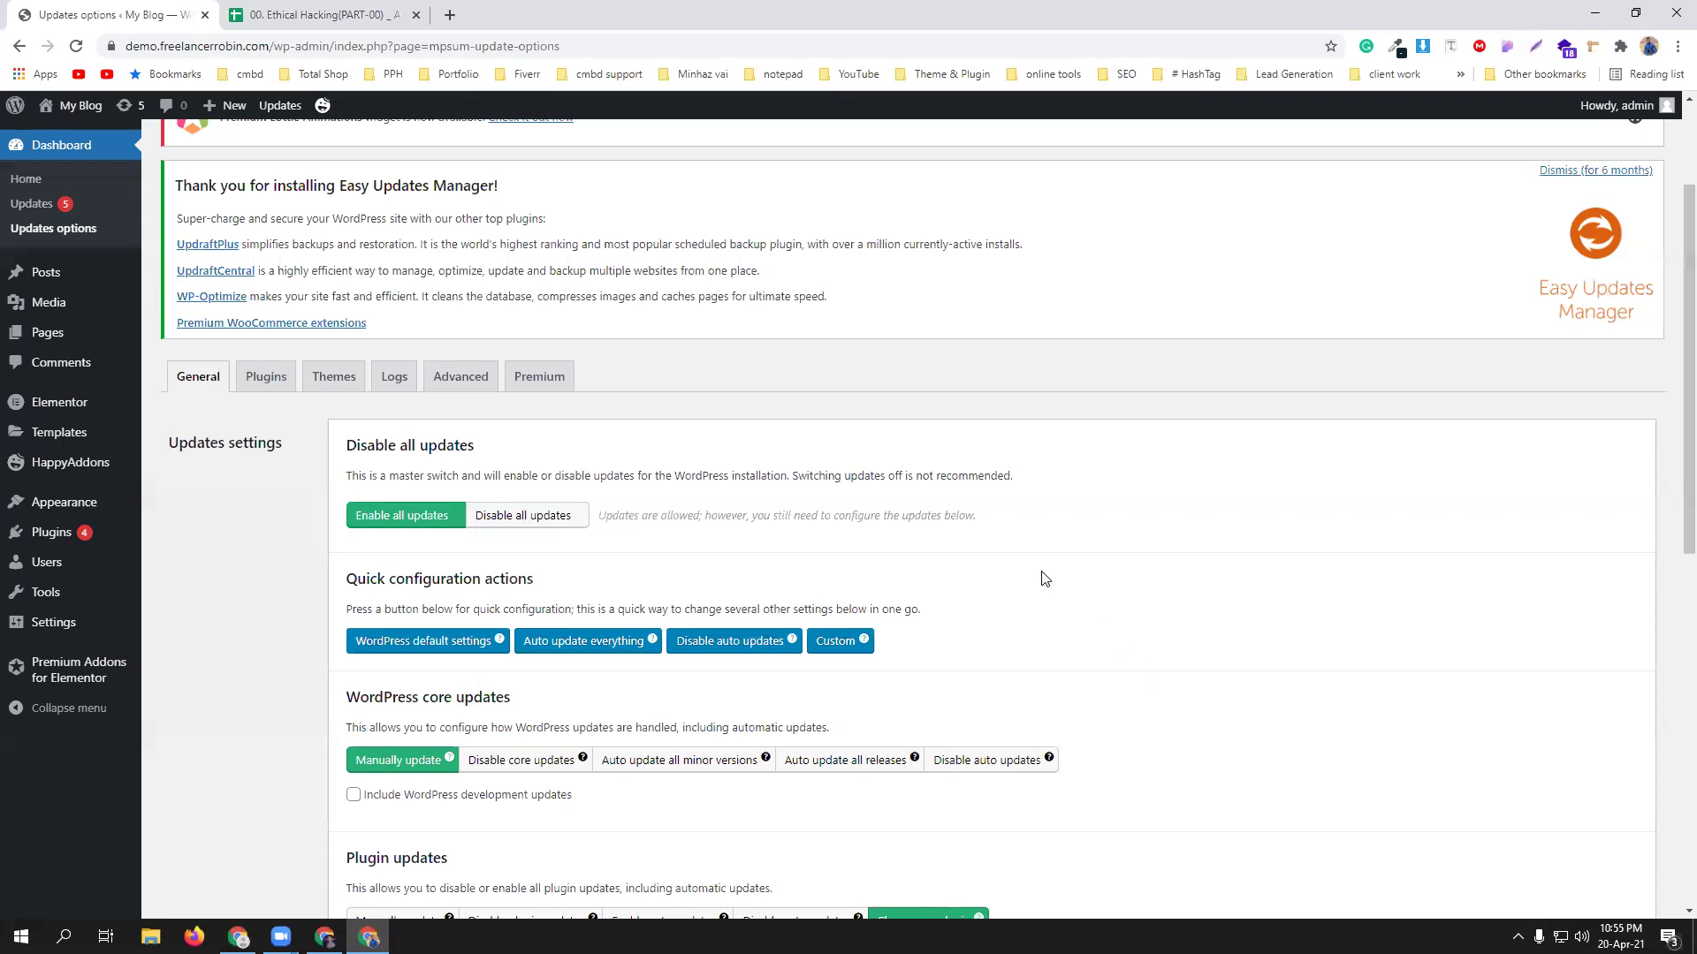
{"action": "scroll", "coordinate": [1035, 573], "scroll_direction": "down", "scroll_amount": 1}
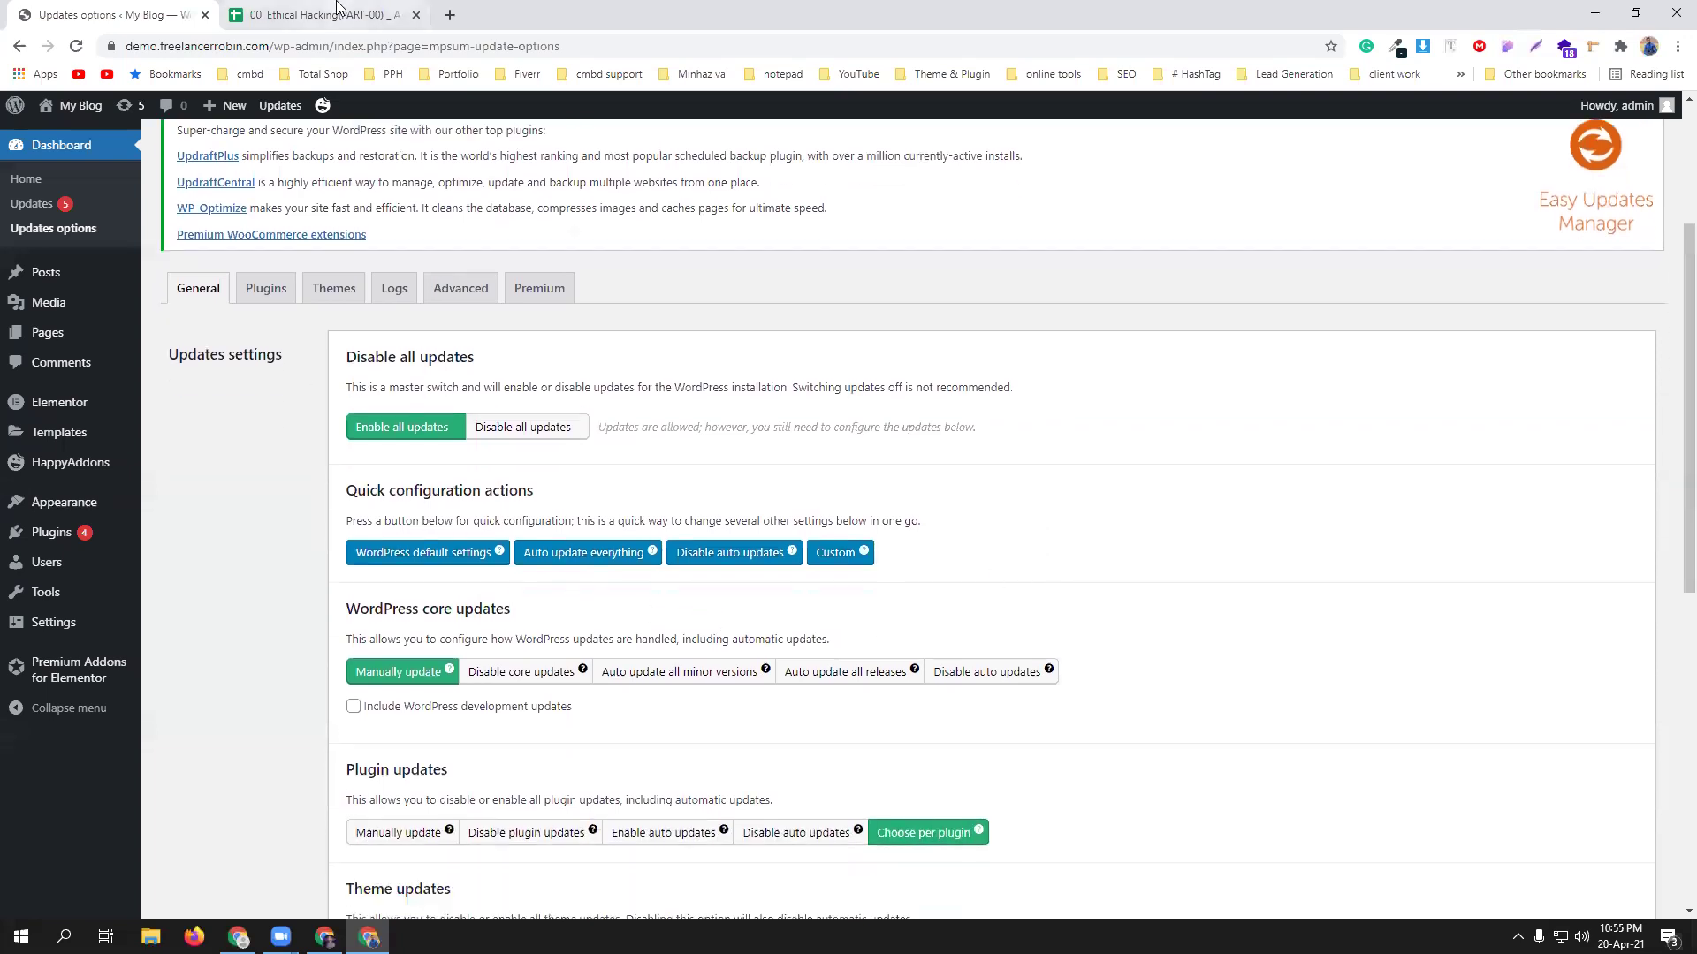
{"action": "left_click", "coordinate": [337, 9]}
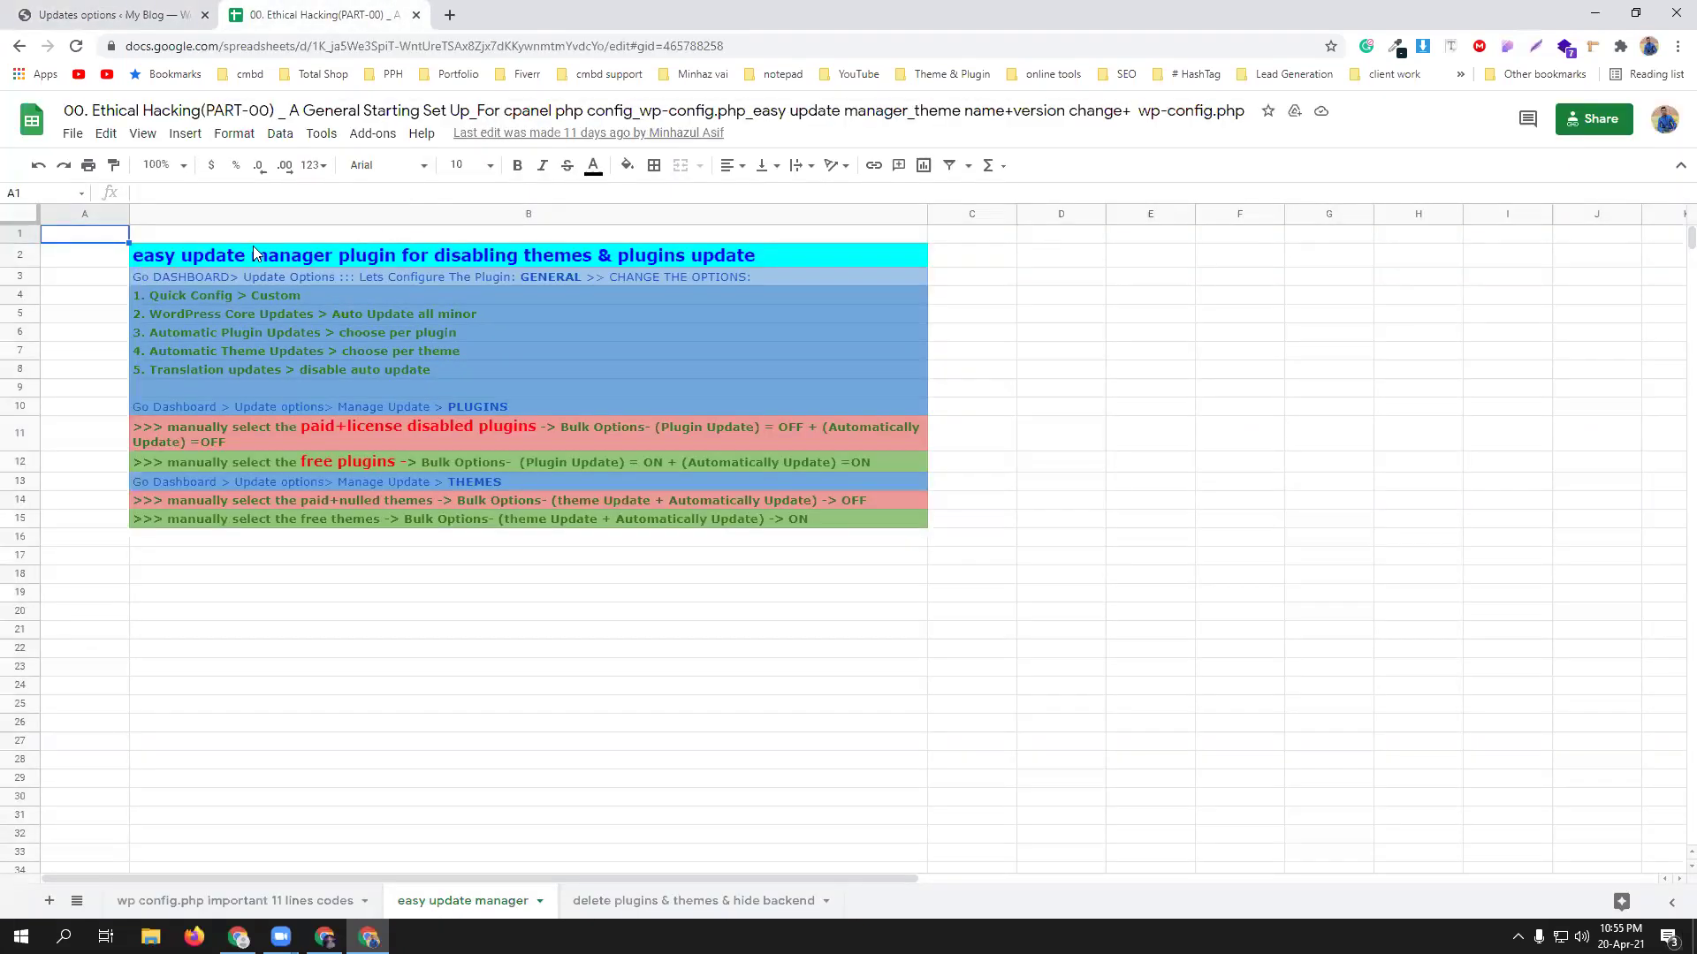
{"action": "left_click", "coordinate": [89, 11]}
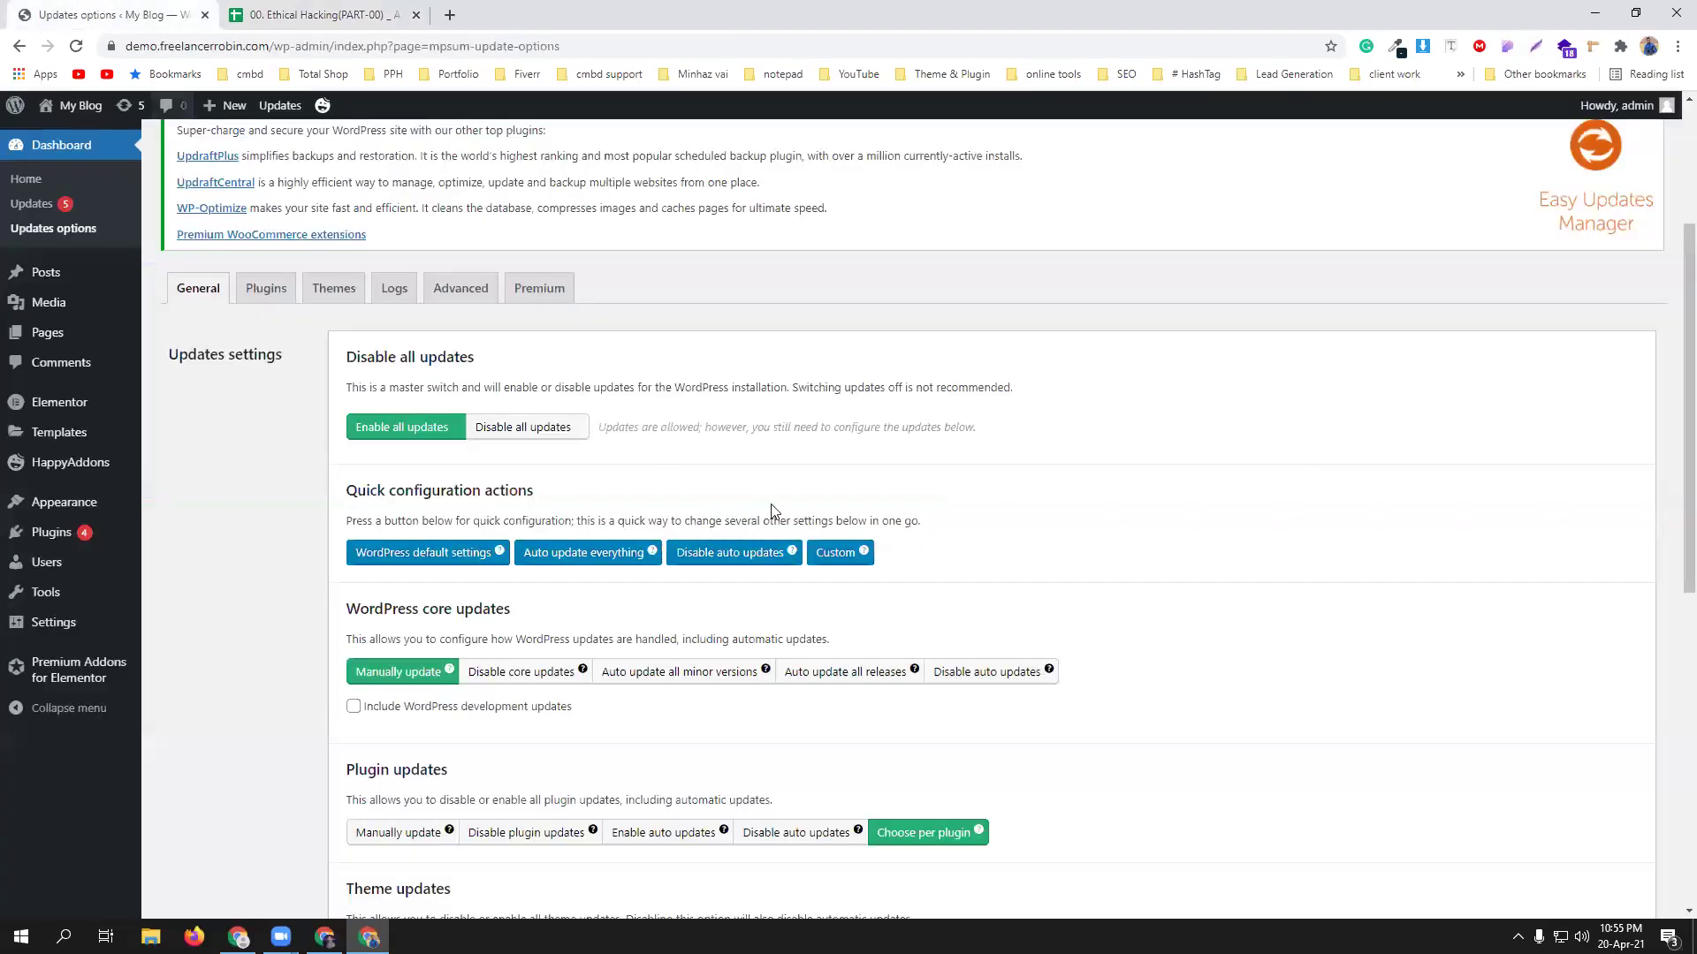
{"action": "left_click", "coordinate": [685, 679]}
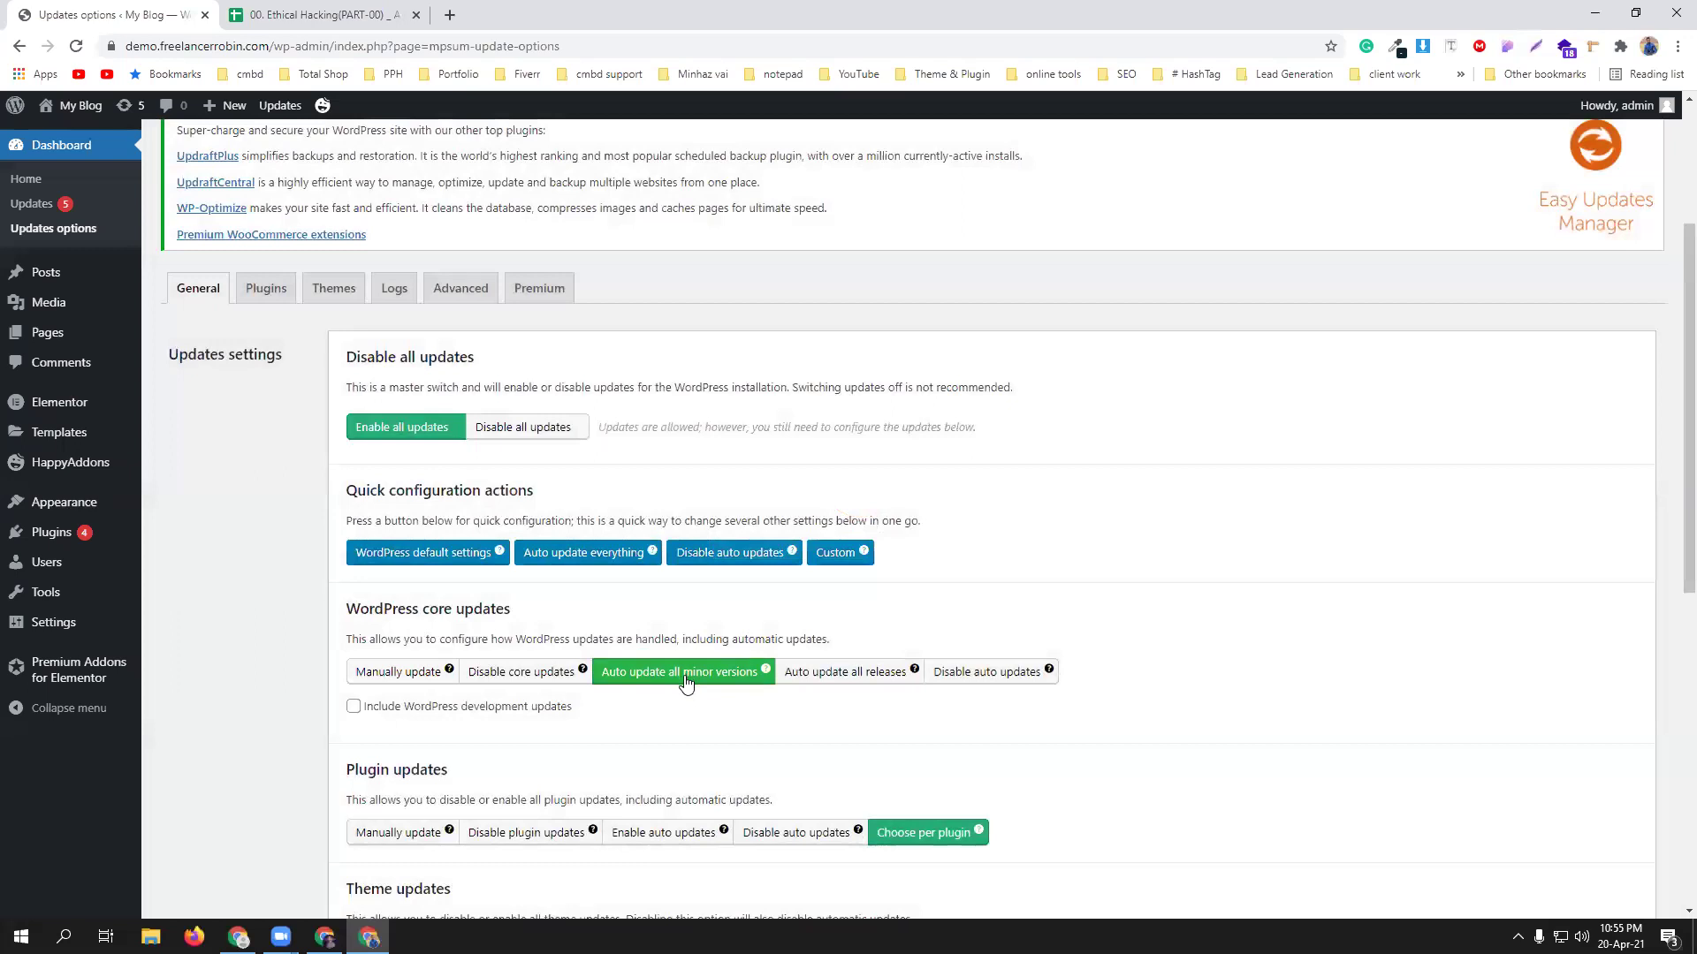
Recheck the spreadsheet notes and set translation updates to disable auto updates.
{"action": "scroll", "coordinate": [1080, 702], "scroll_direction": "down", "scroll_amount": 4}
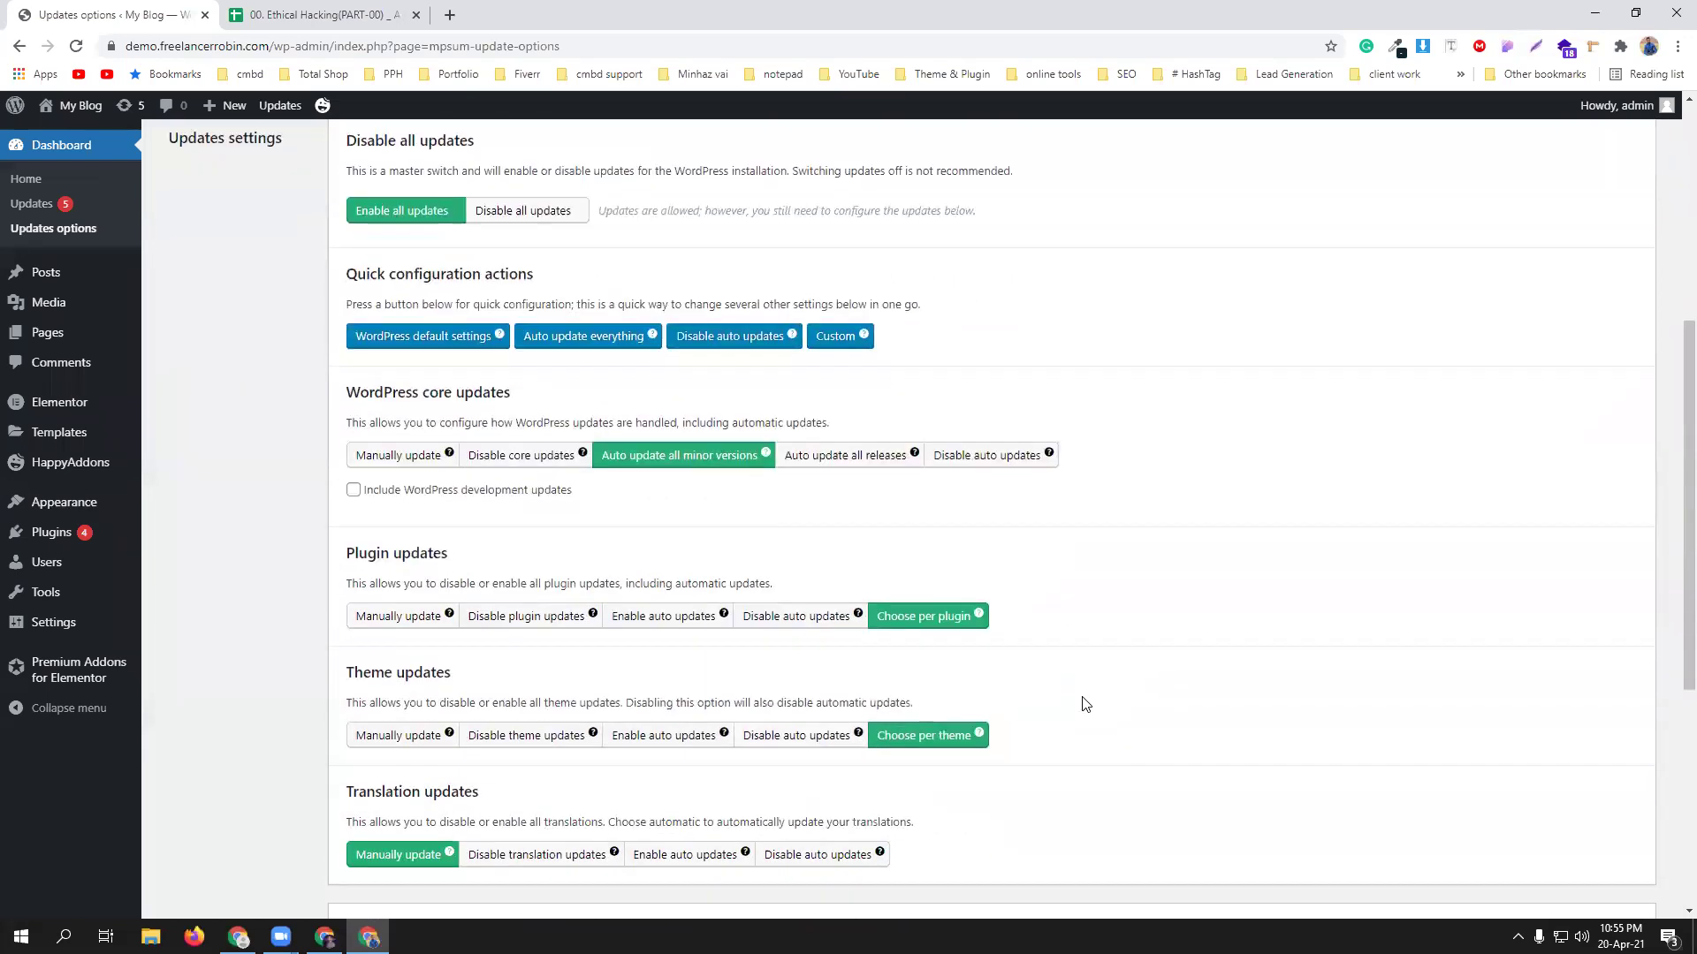
{"action": "scroll", "coordinate": [1060, 654], "scroll_direction": "down", "scroll_amount": 1}
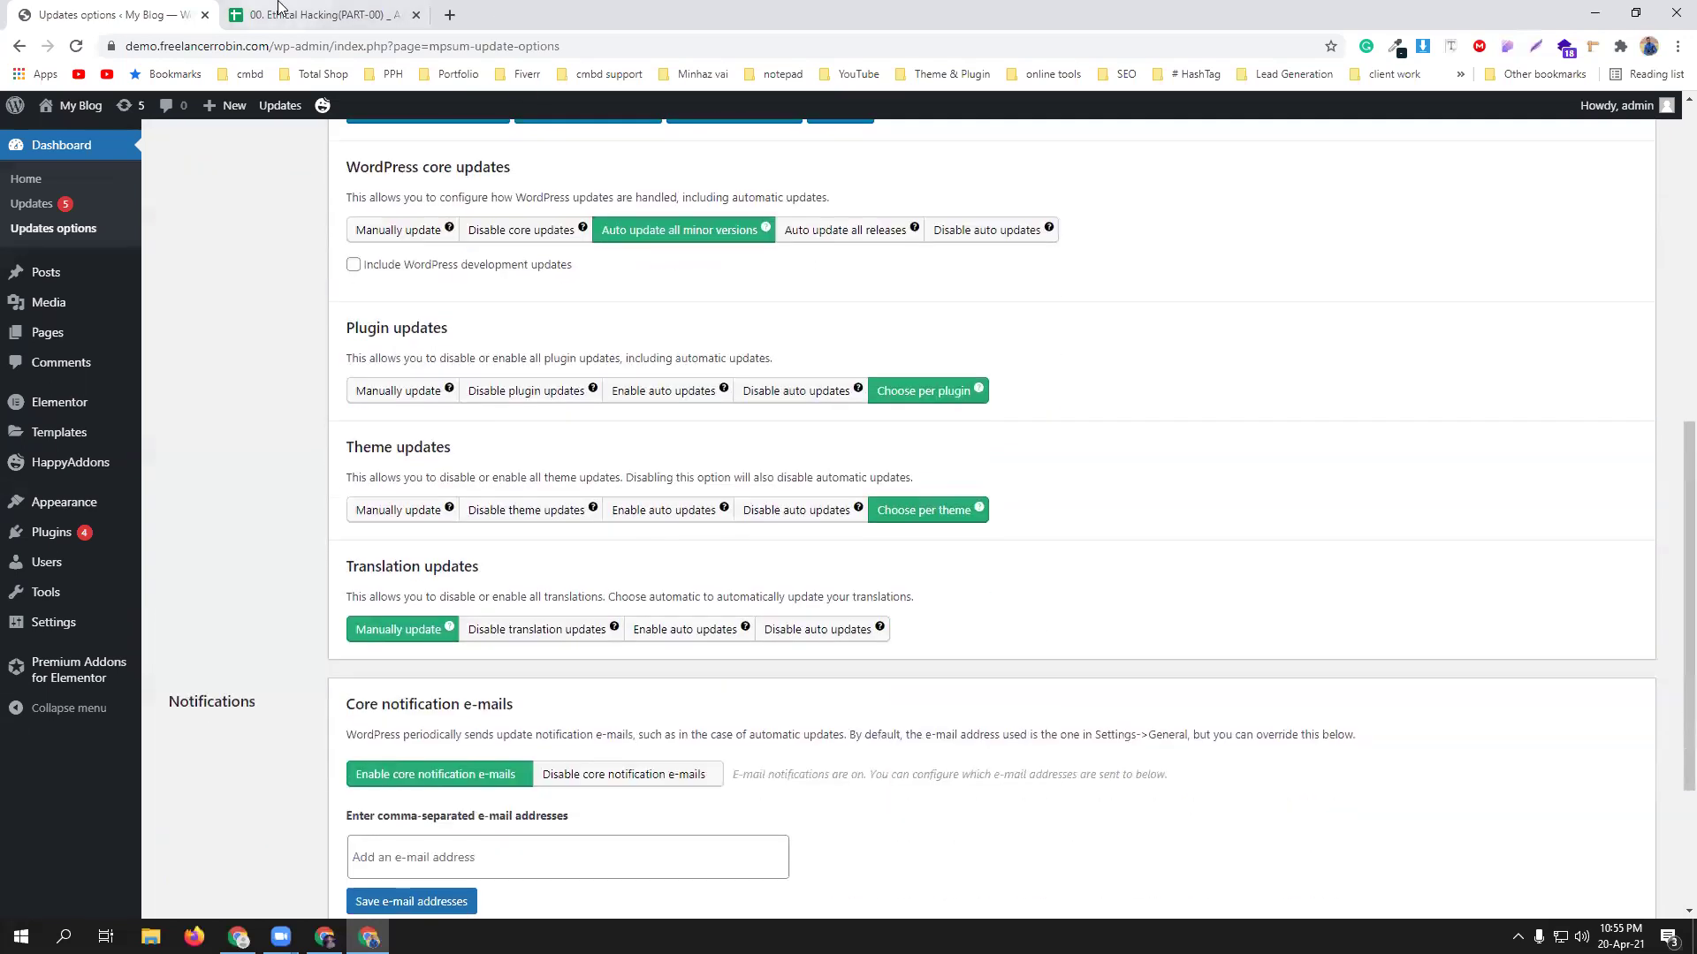
{"action": "left_click", "coordinate": [318, 15]}
{"action": "left_click", "coordinate": [97, 15]}
{"action": "left_click", "coordinate": [812, 638]}
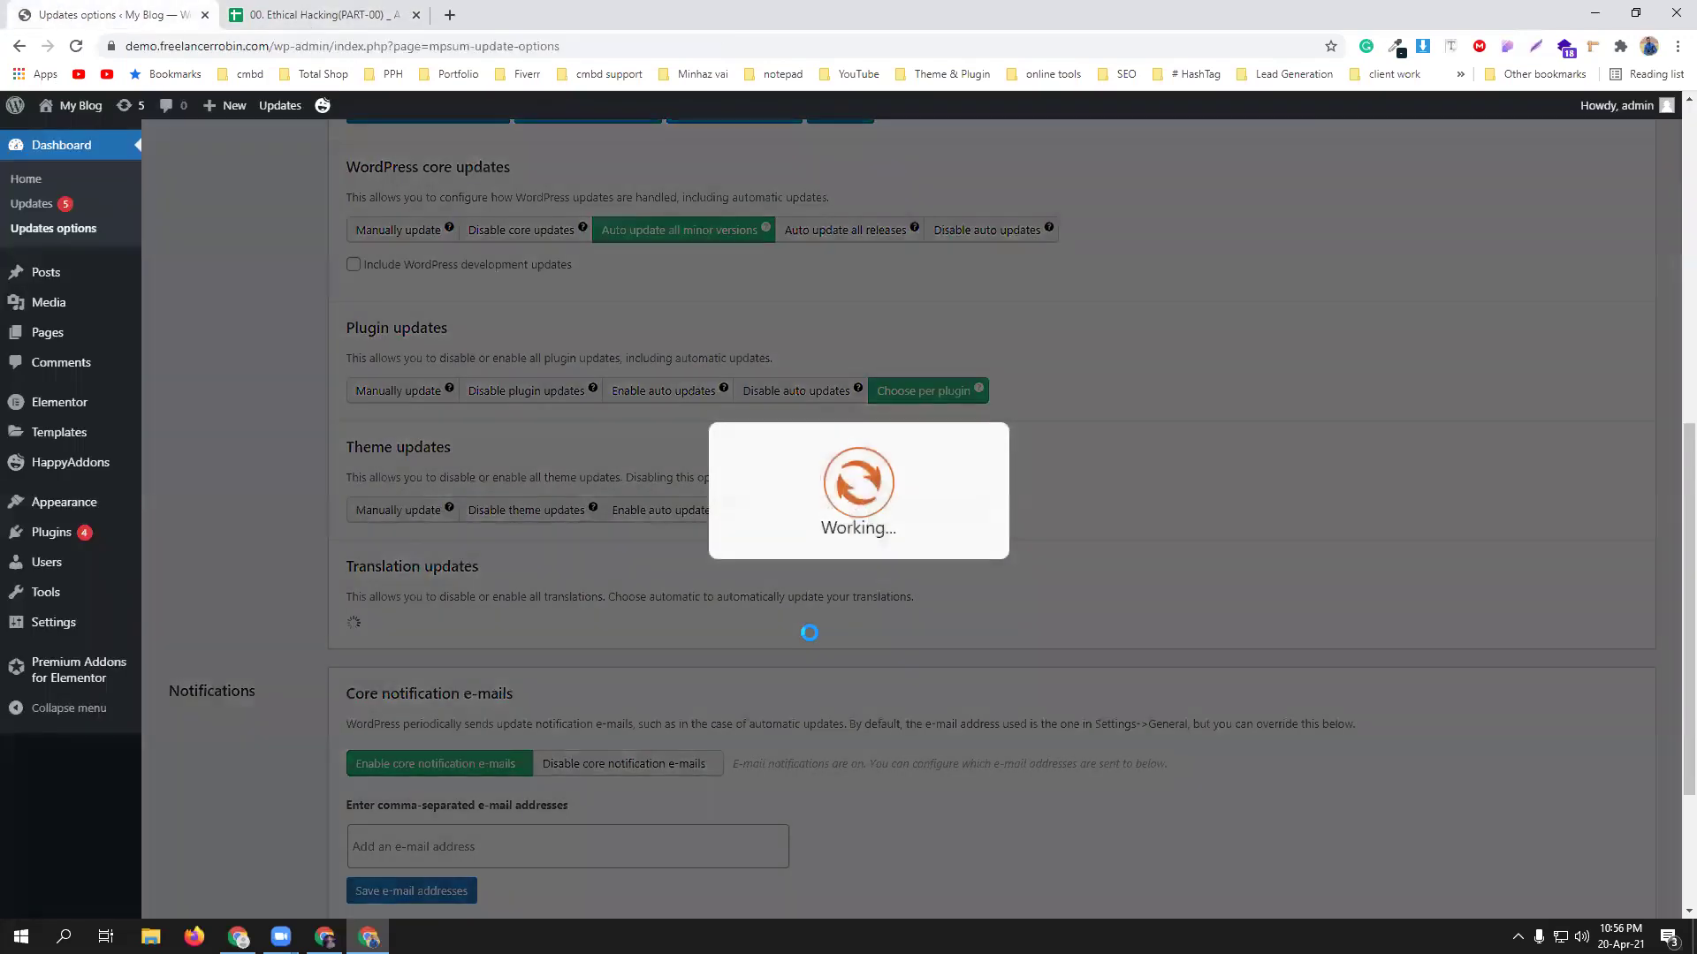
In the per-plugin update options, turn plugin updates off in bulk for all plugins except Easy Updates Manager and WP Reset.
{"action": "scroll", "coordinate": [996, 675], "scroll_direction": "down", "scroll_amount": 3}
{"action": "scroll", "coordinate": [996, 674], "scroll_direction": "up", "scroll_amount": 10}
{"action": "scroll", "coordinate": [999, 678], "scroll_direction": "up", "scroll_amount": 1}
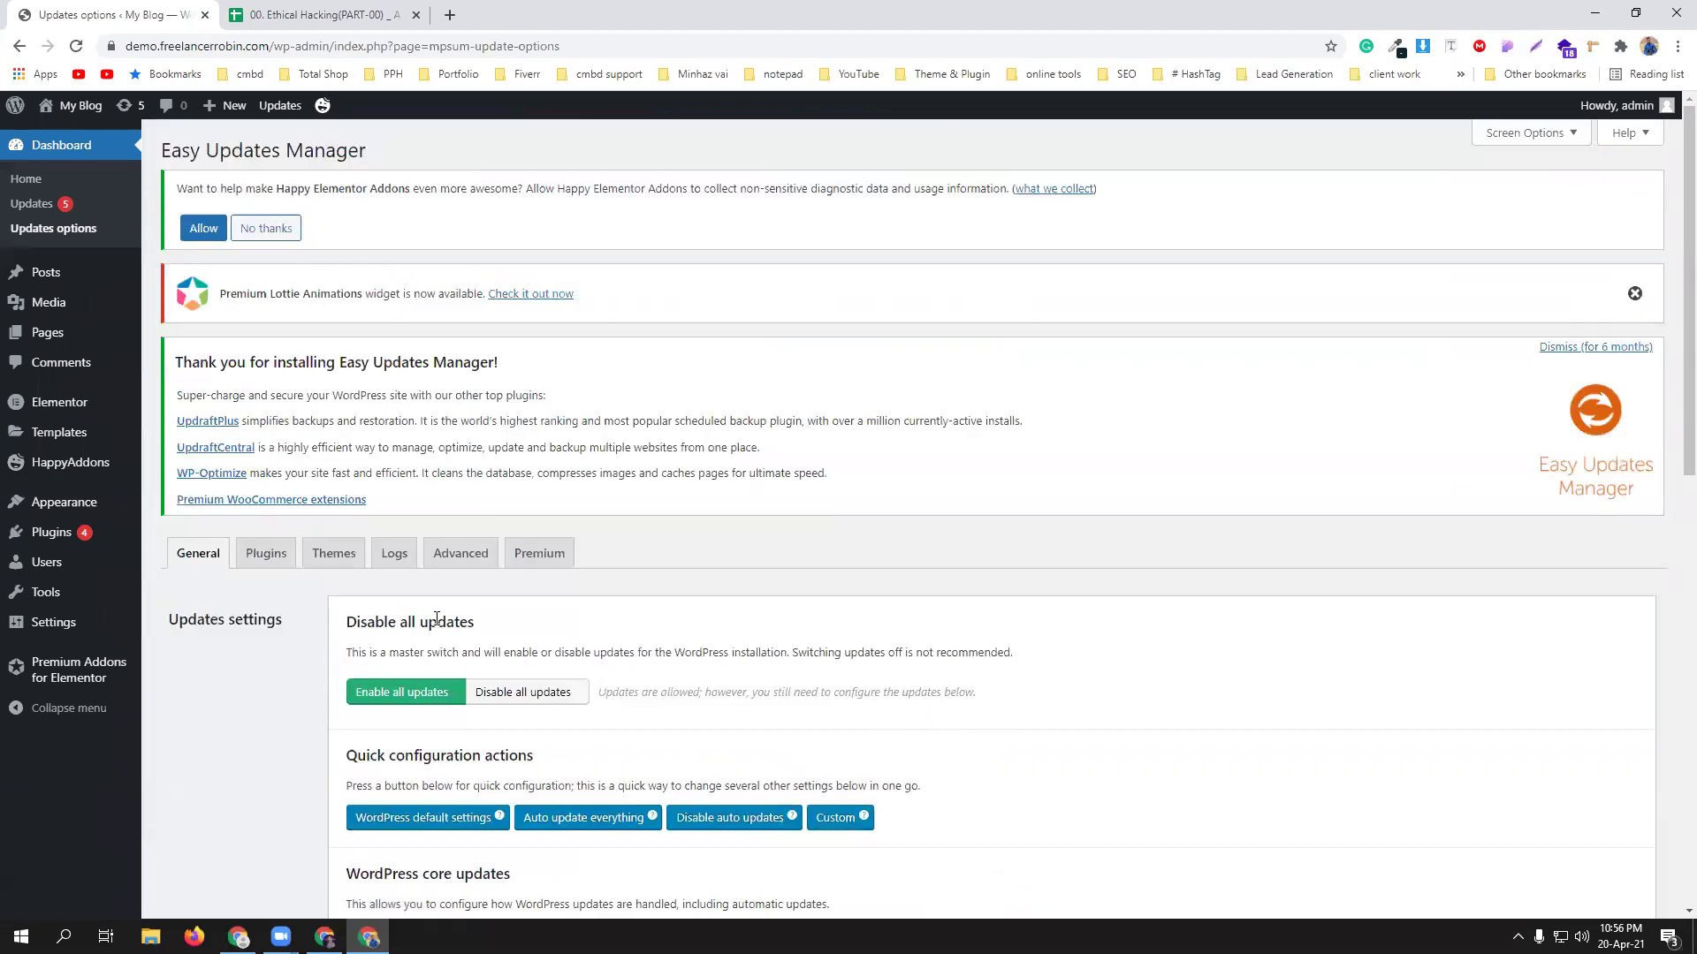
{"action": "left_click", "coordinate": [262, 564]}
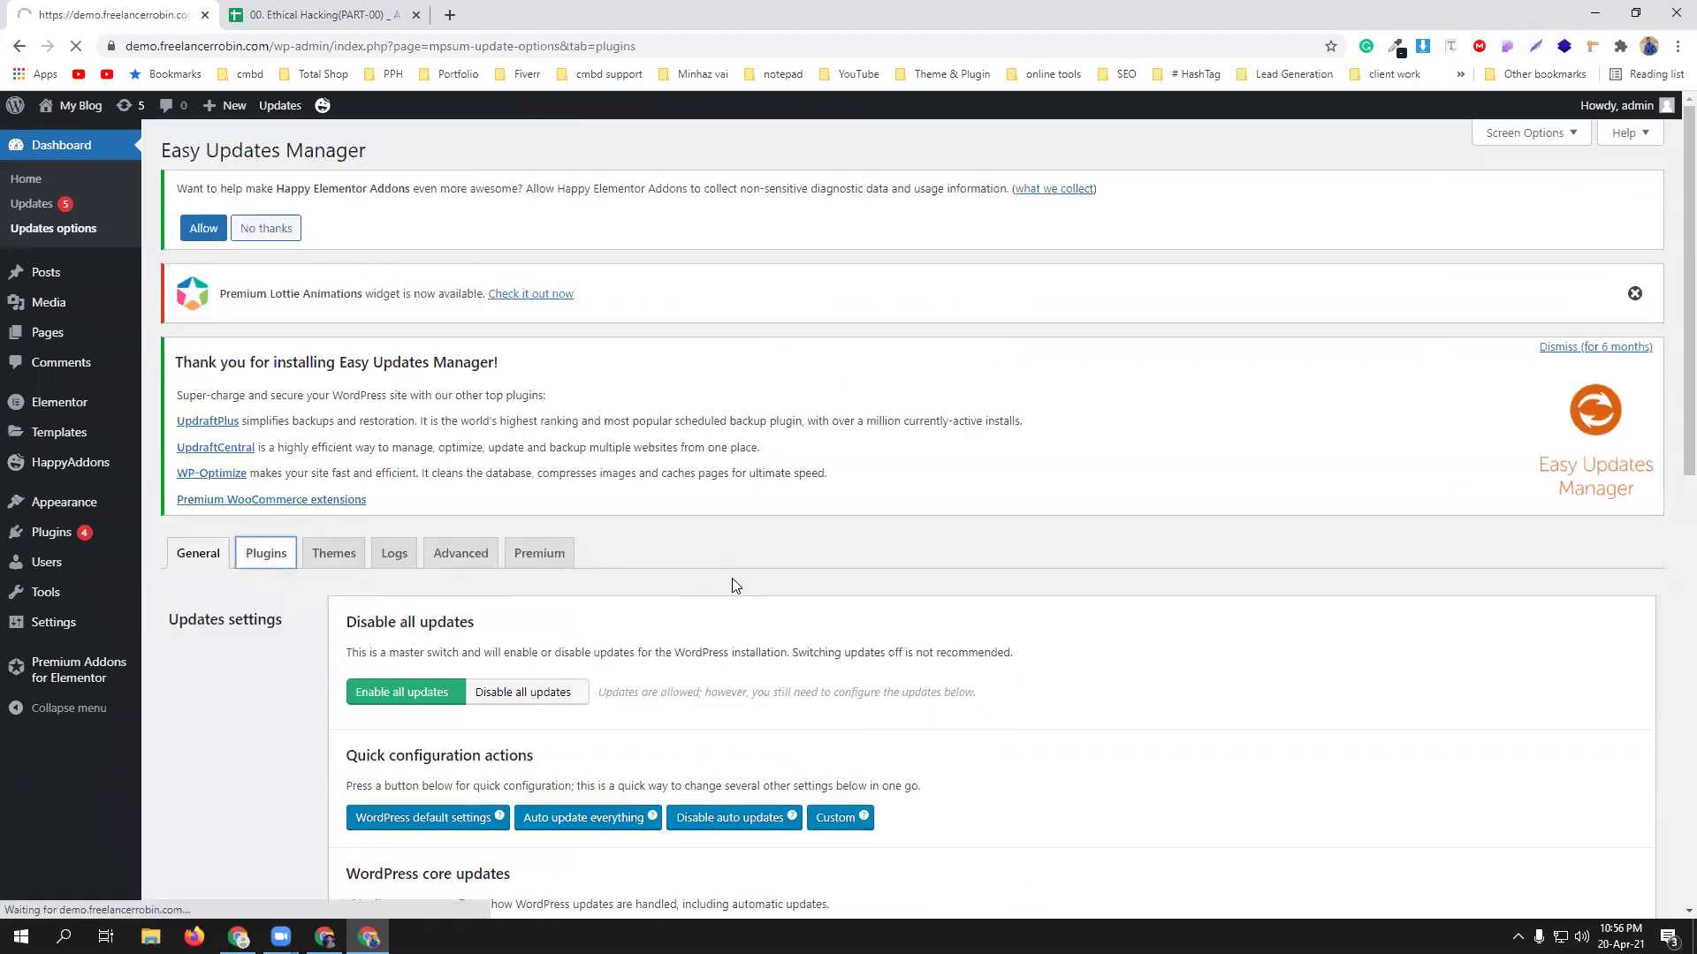
{"action": "scroll", "coordinate": [813, 665], "scroll_direction": "down", "scroll_amount": 3}
{"action": "scroll", "coordinate": [813, 664], "scroll_direction": "down", "scroll_amount": 1}
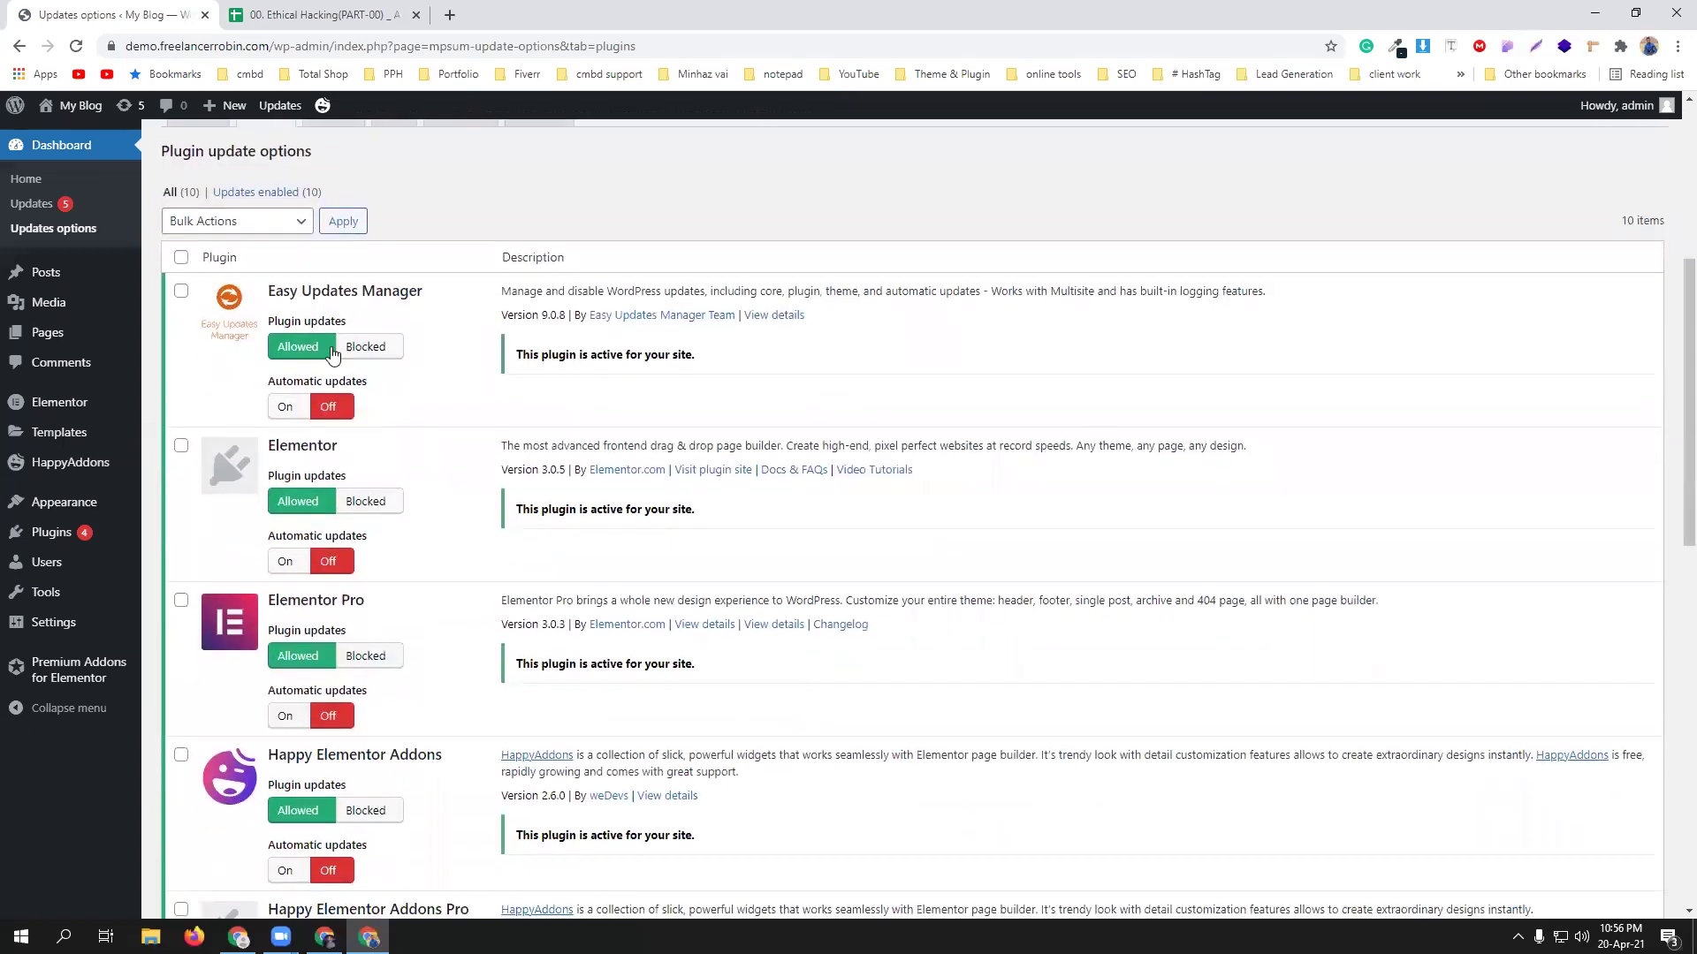
{"action": "left_click", "coordinate": [181, 291]}
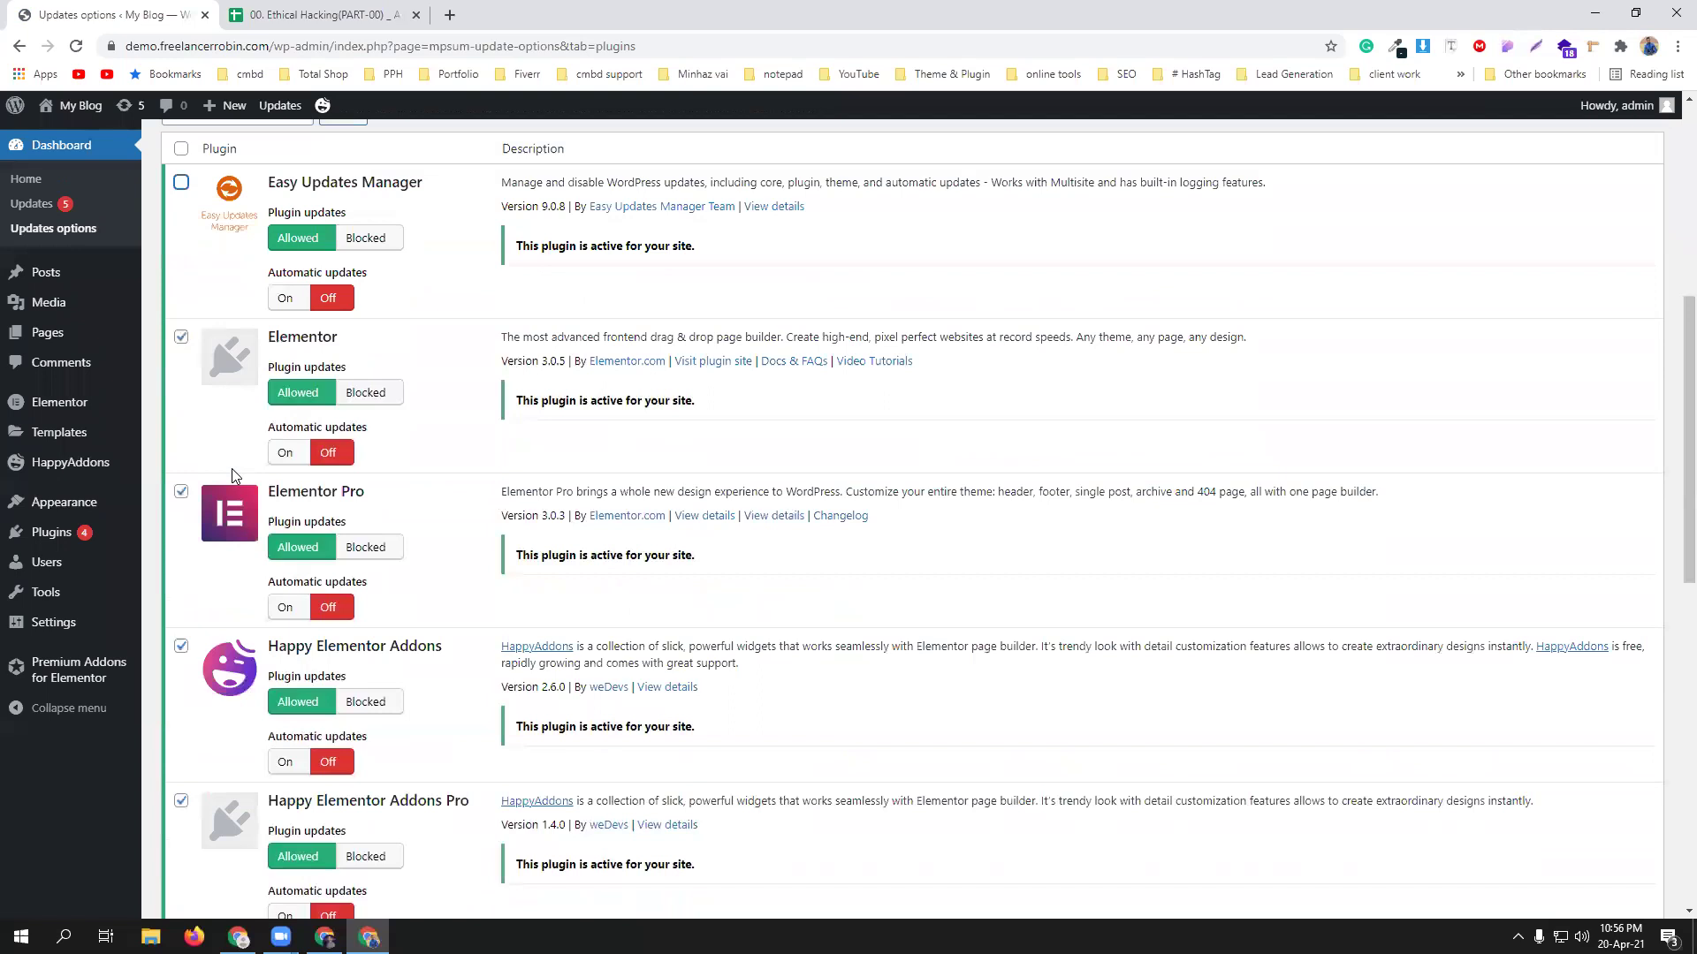
{"action": "scroll", "coordinate": [232, 468], "scroll_direction": "down", "scroll_amount": 10}
{"action": "left_click", "coordinate": [182, 651]}
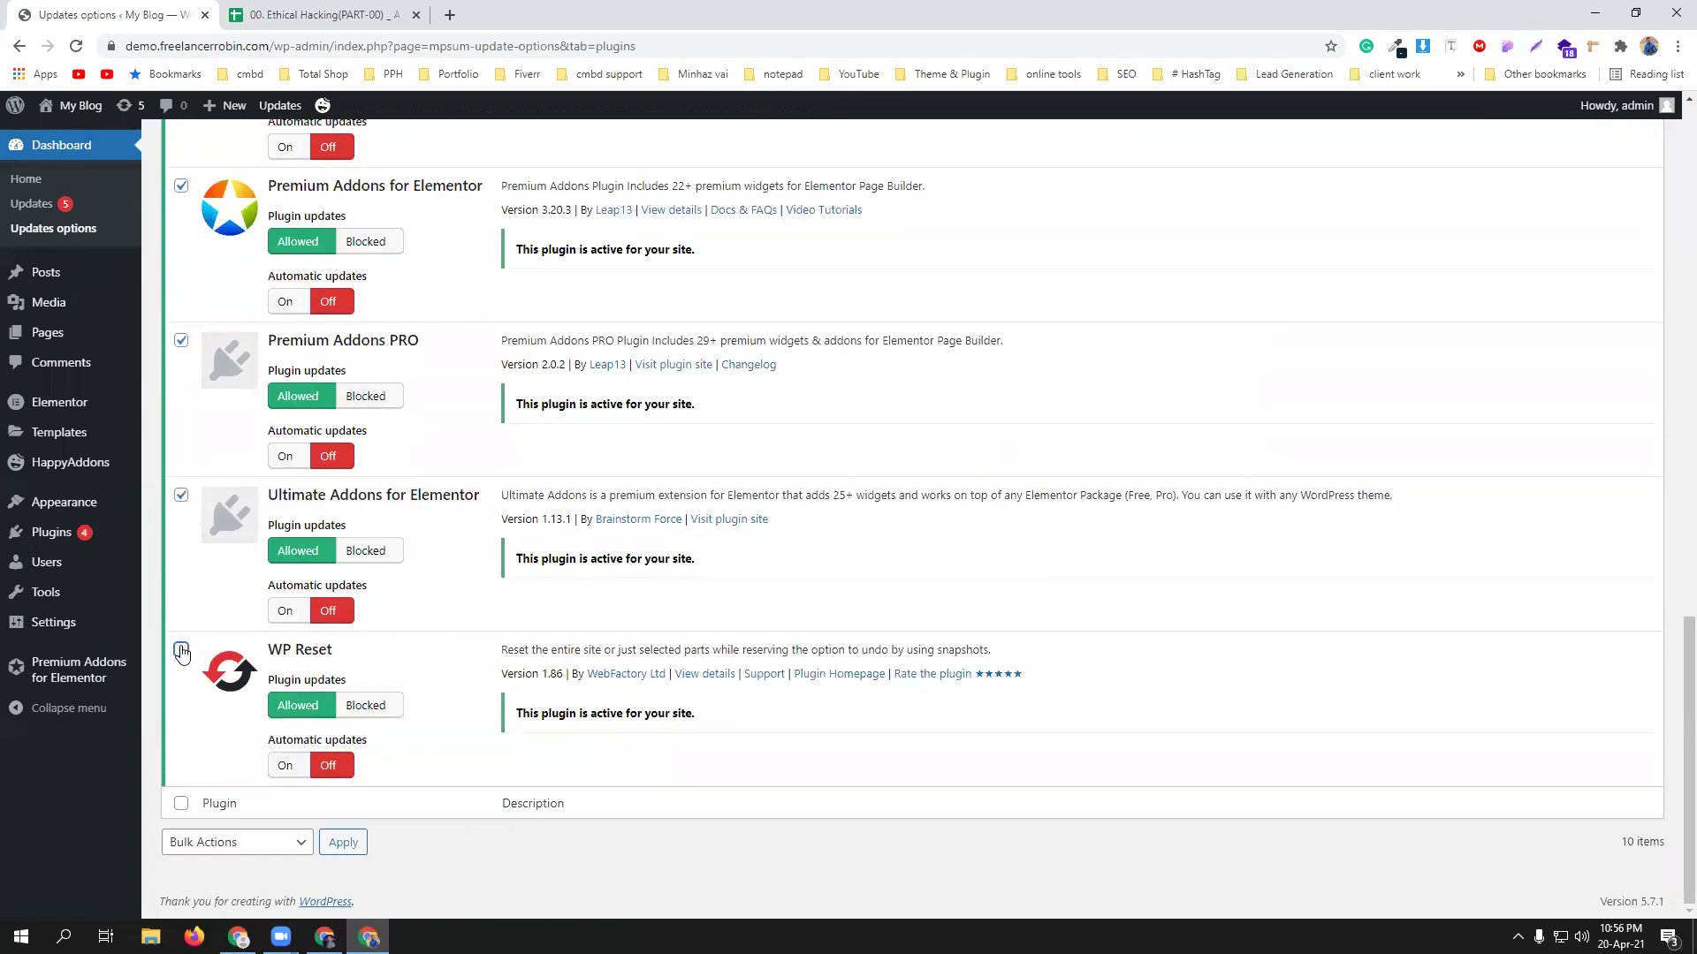
{"action": "scroll", "coordinate": [252, 636], "scroll_direction": "up", "scroll_amount": 4}
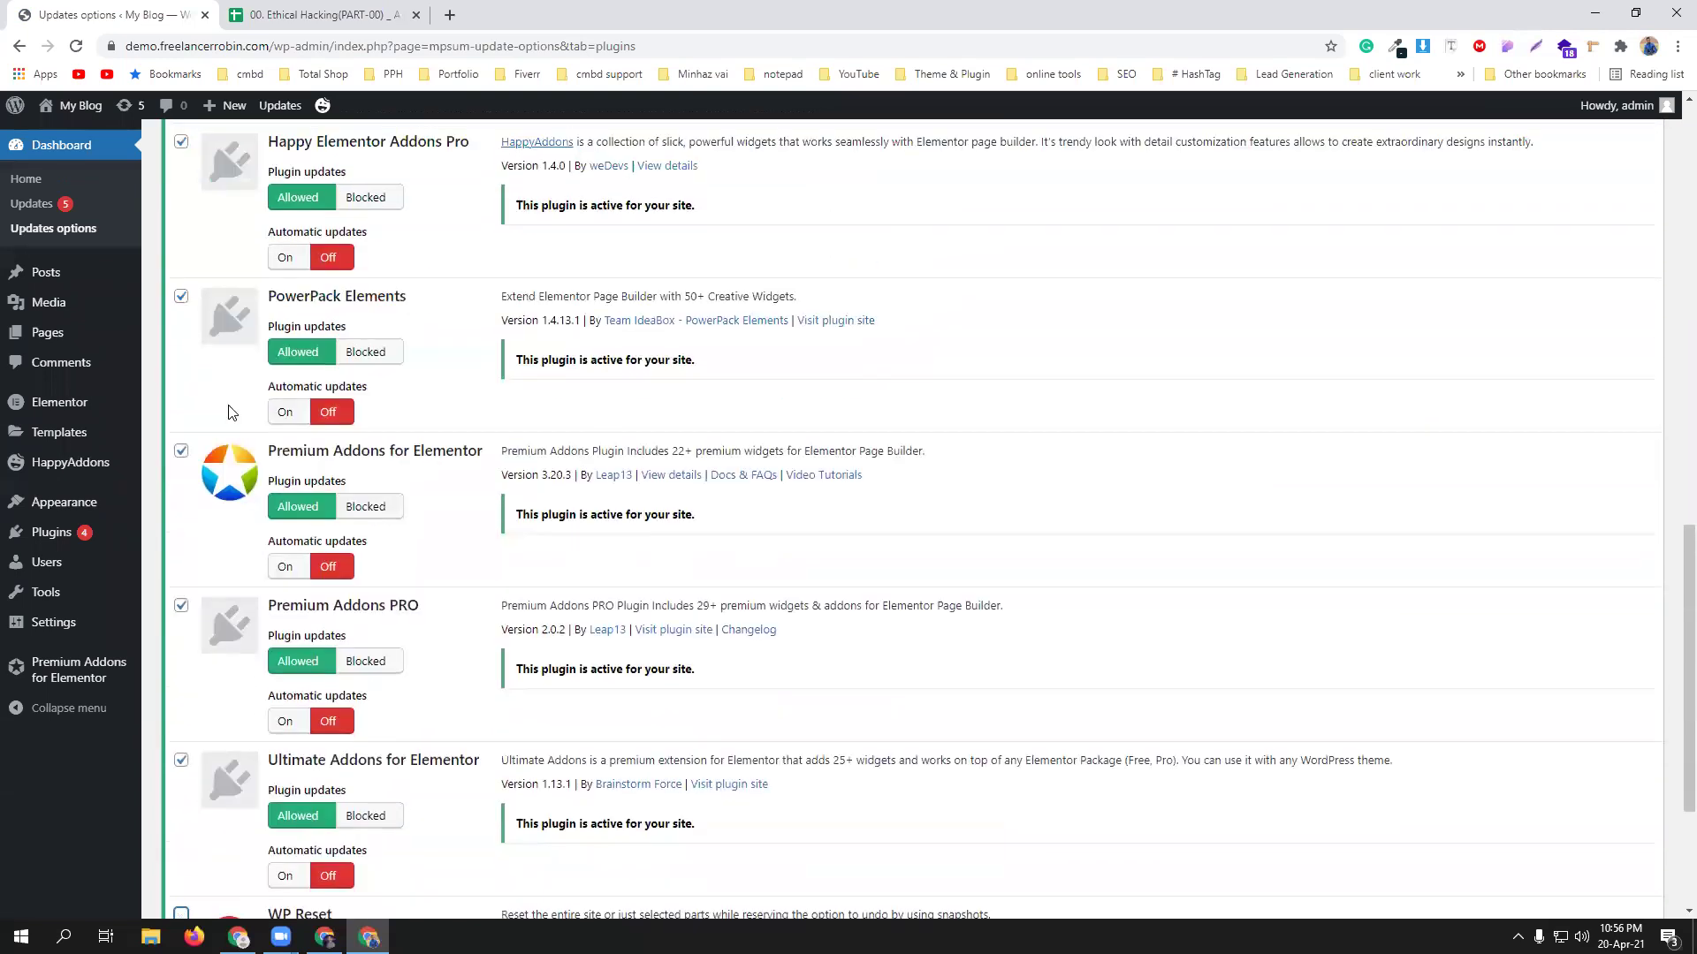
{"action": "scroll", "coordinate": [244, 410], "scroll_direction": "up", "scroll_amount": 9}
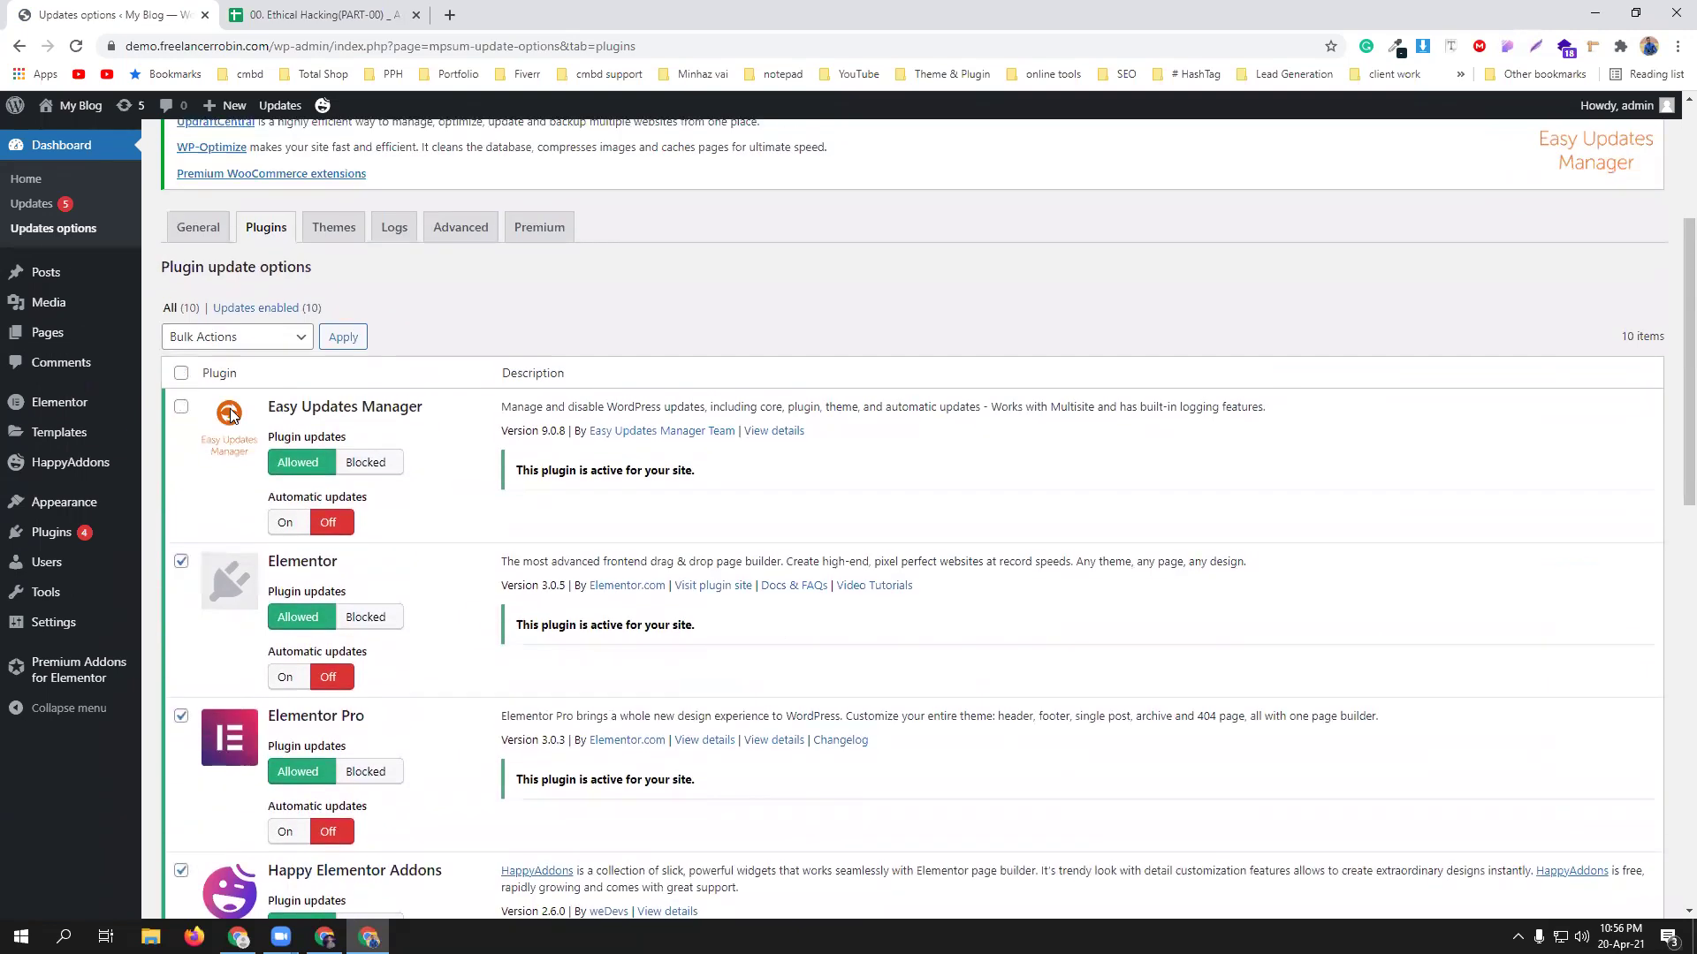
{"action": "left_click", "coordinate": [256, 337]}
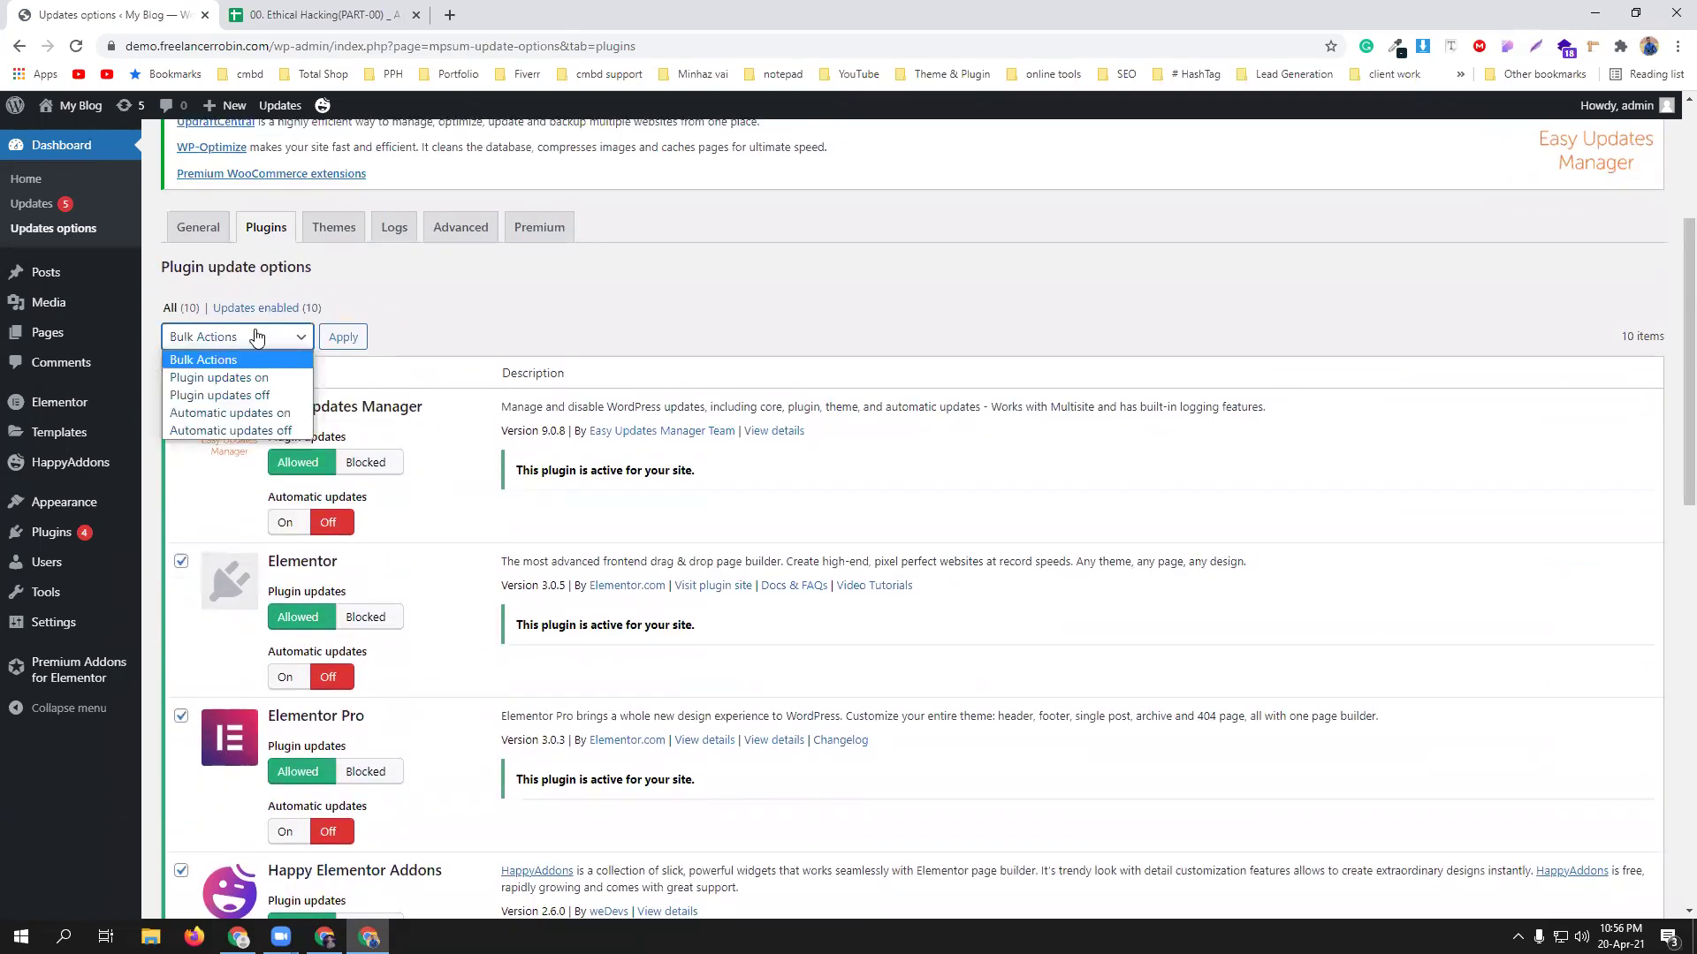
{"action": "left_click", "coordinate": [269, 396]}
{"action": "left_click", "coordinate": [343, 337]}
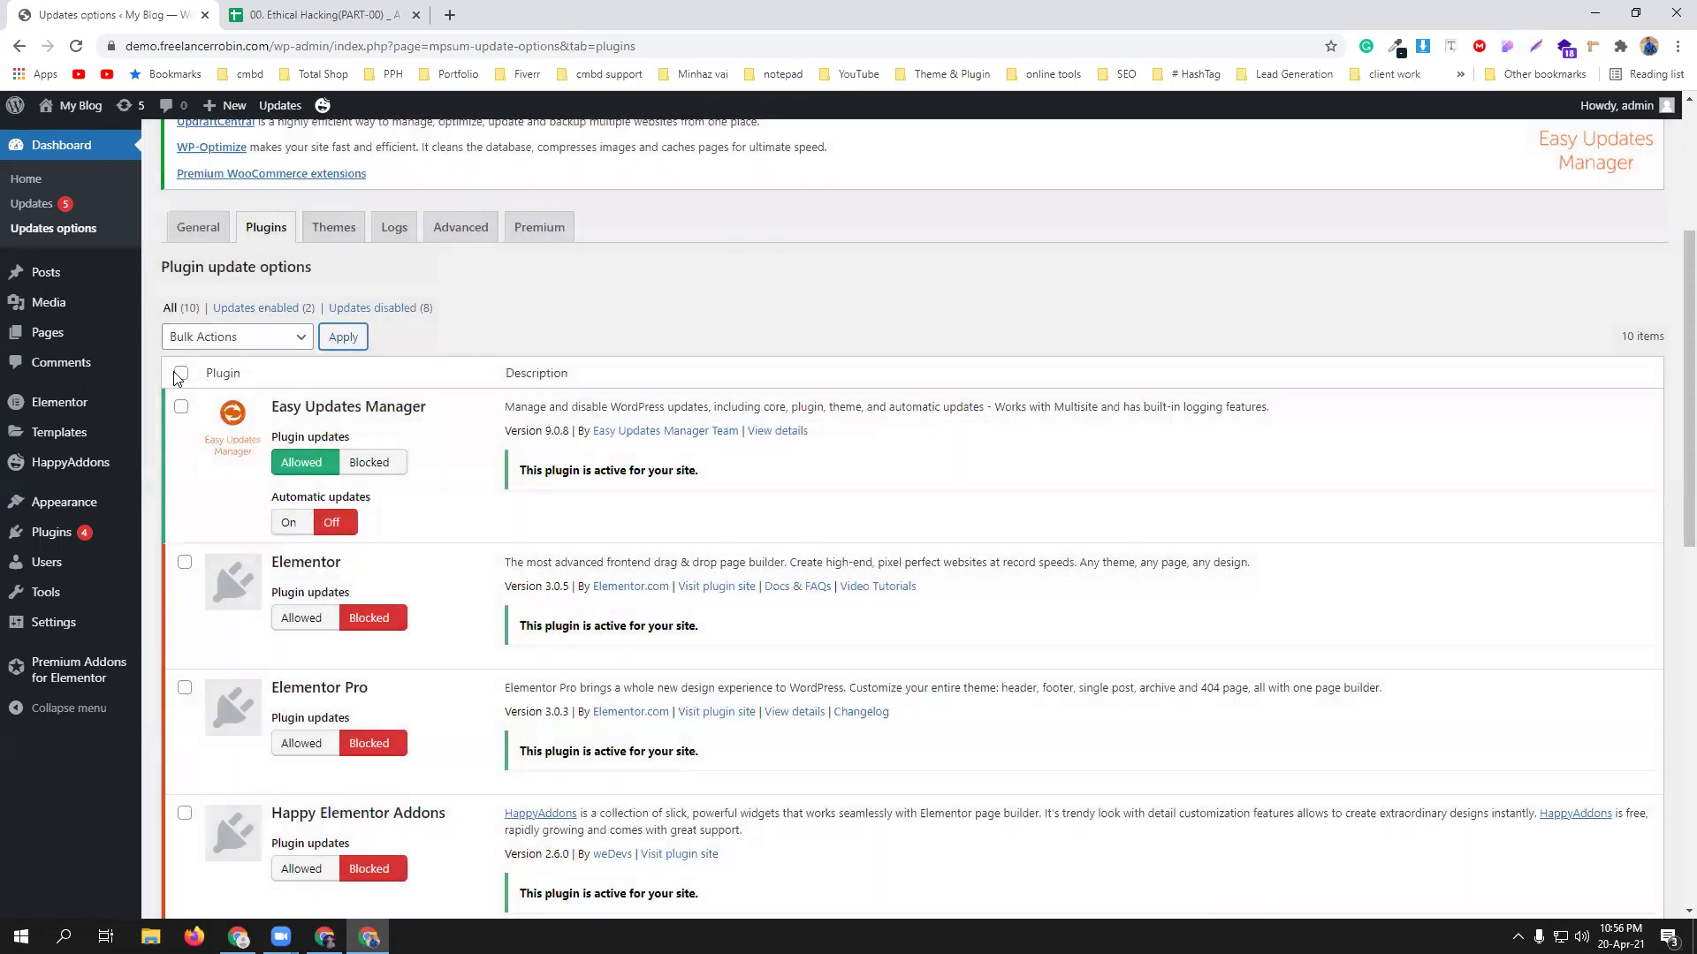
Bulk-apply Automatic updates off to all plugins except Easy Updates Manager and WP Reset.
{"action": "left_click", "coordinate": [181, 373]}
{"action": "scroll", "coordinate": [190, 481], "scroll_direction": "down", "scroll_amount": 10}
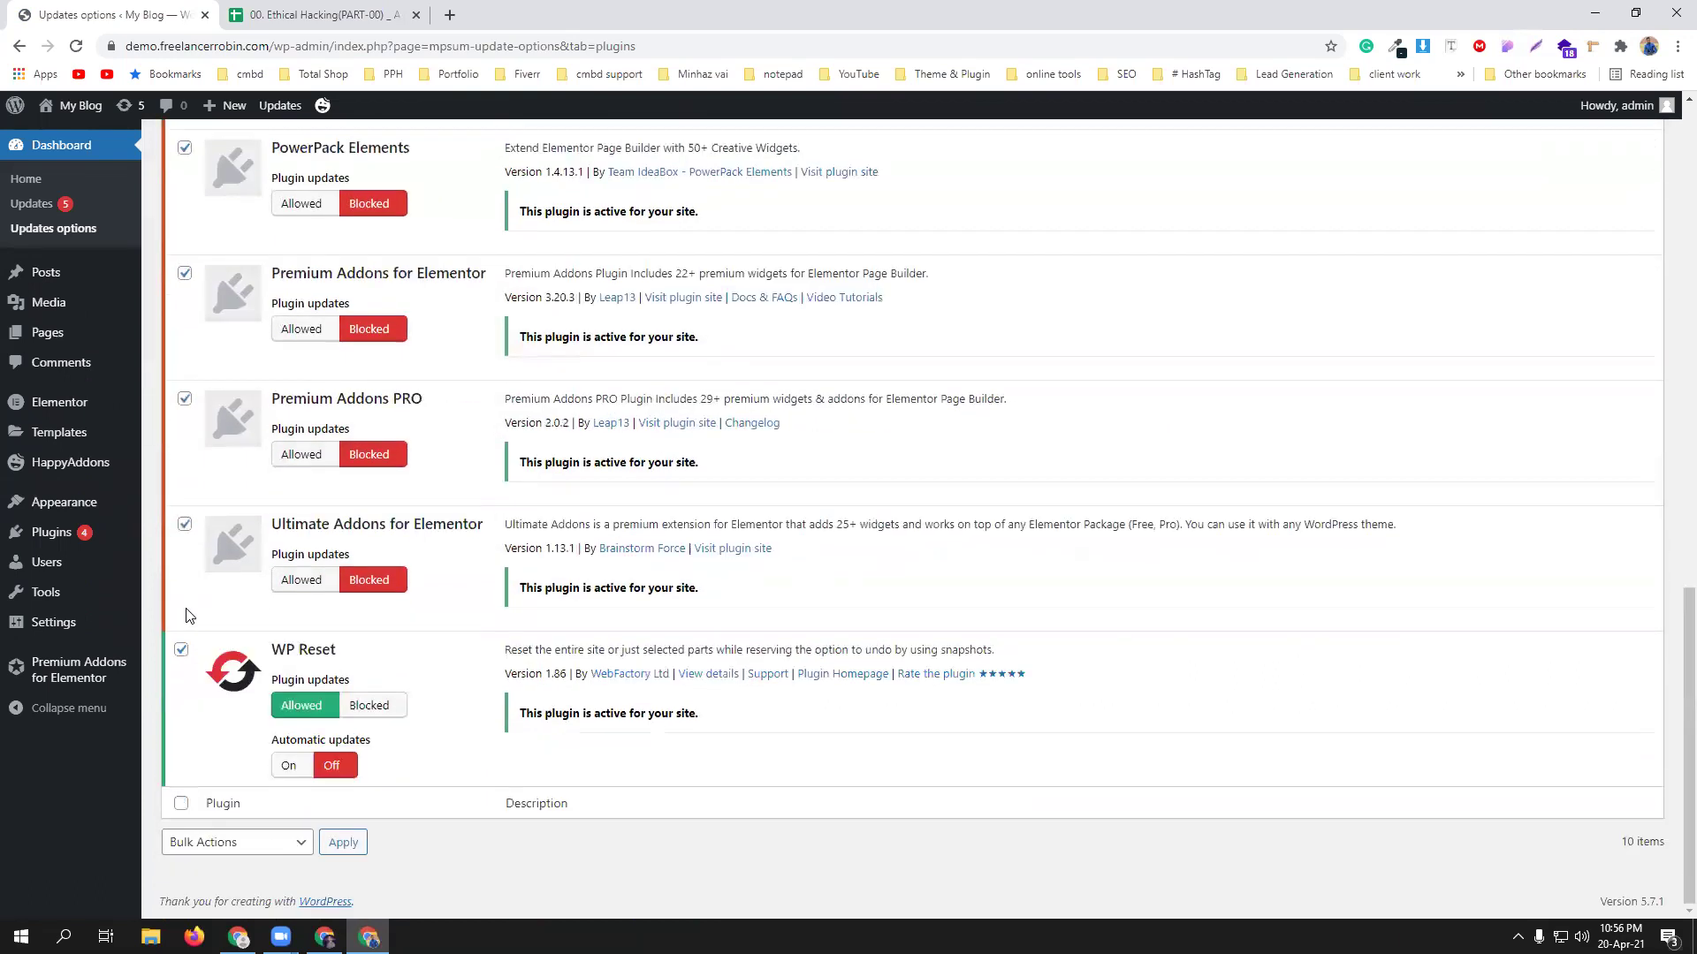
{"action": "left_click", "coordinate": [180, 653]}
{"action": "scroll", "coordinate": [207, 583], "scroll_direction": "up", "scroll_amount": 10}
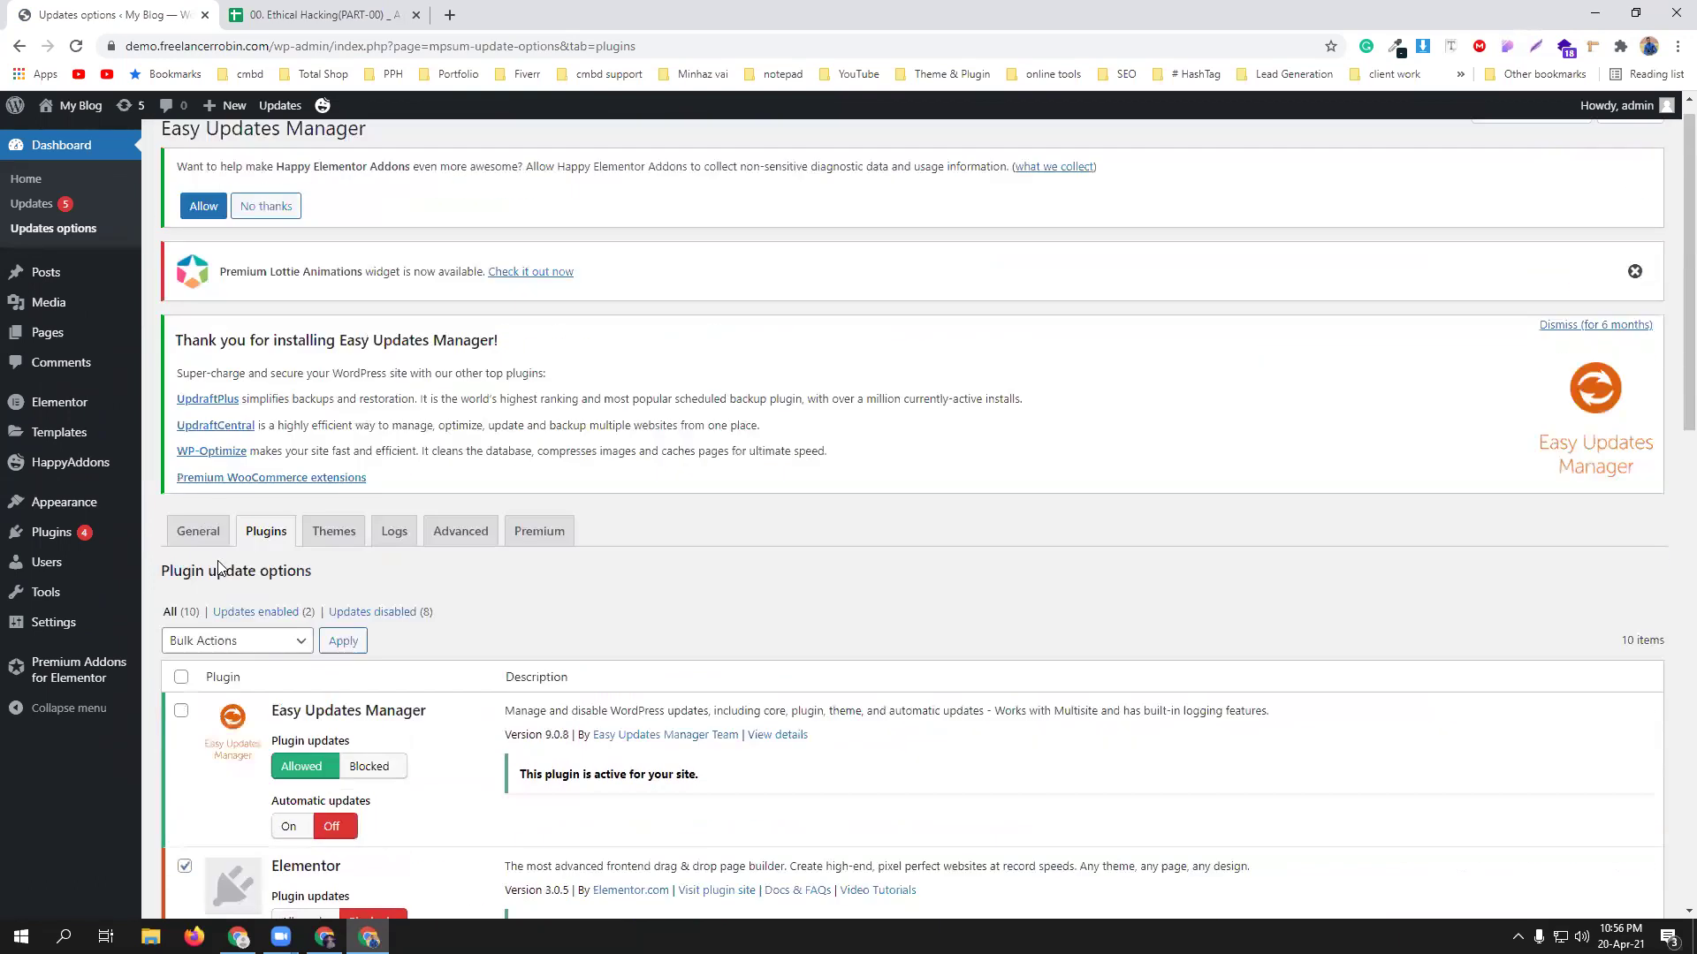
{"action": "left_click", "coordinate": [225, 643]}
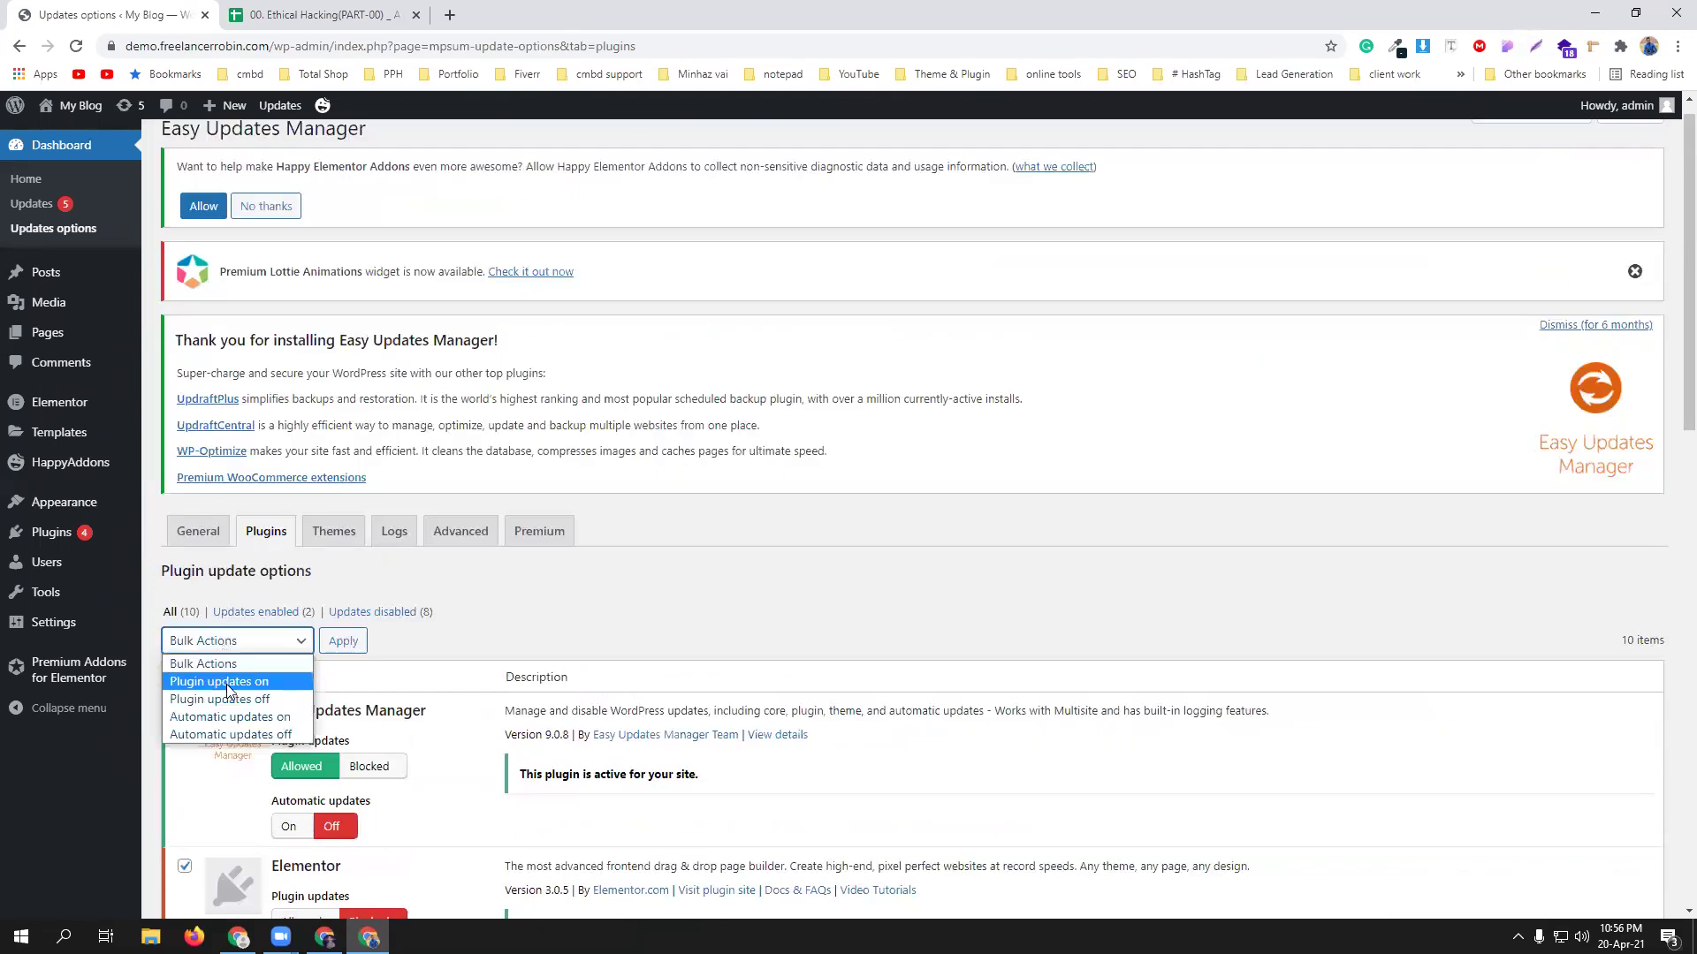
{"action": "left_click", "coordinate": [230, 737]}
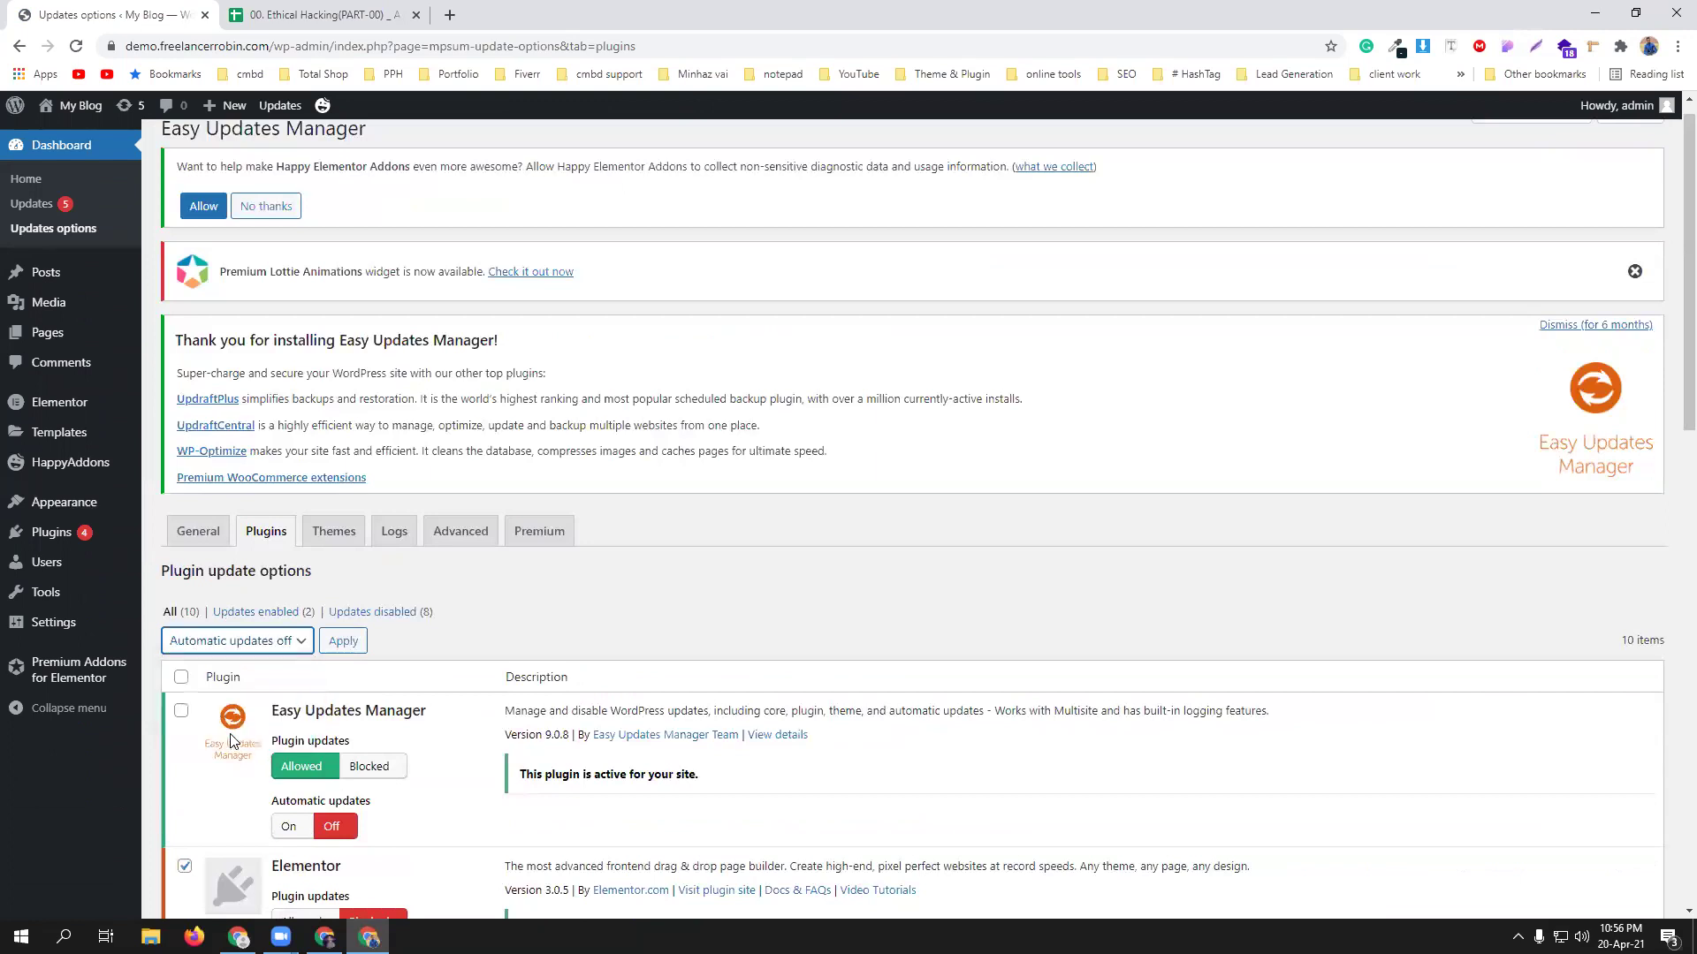
{"action": "left_click", "coordinate": [343, 641]}
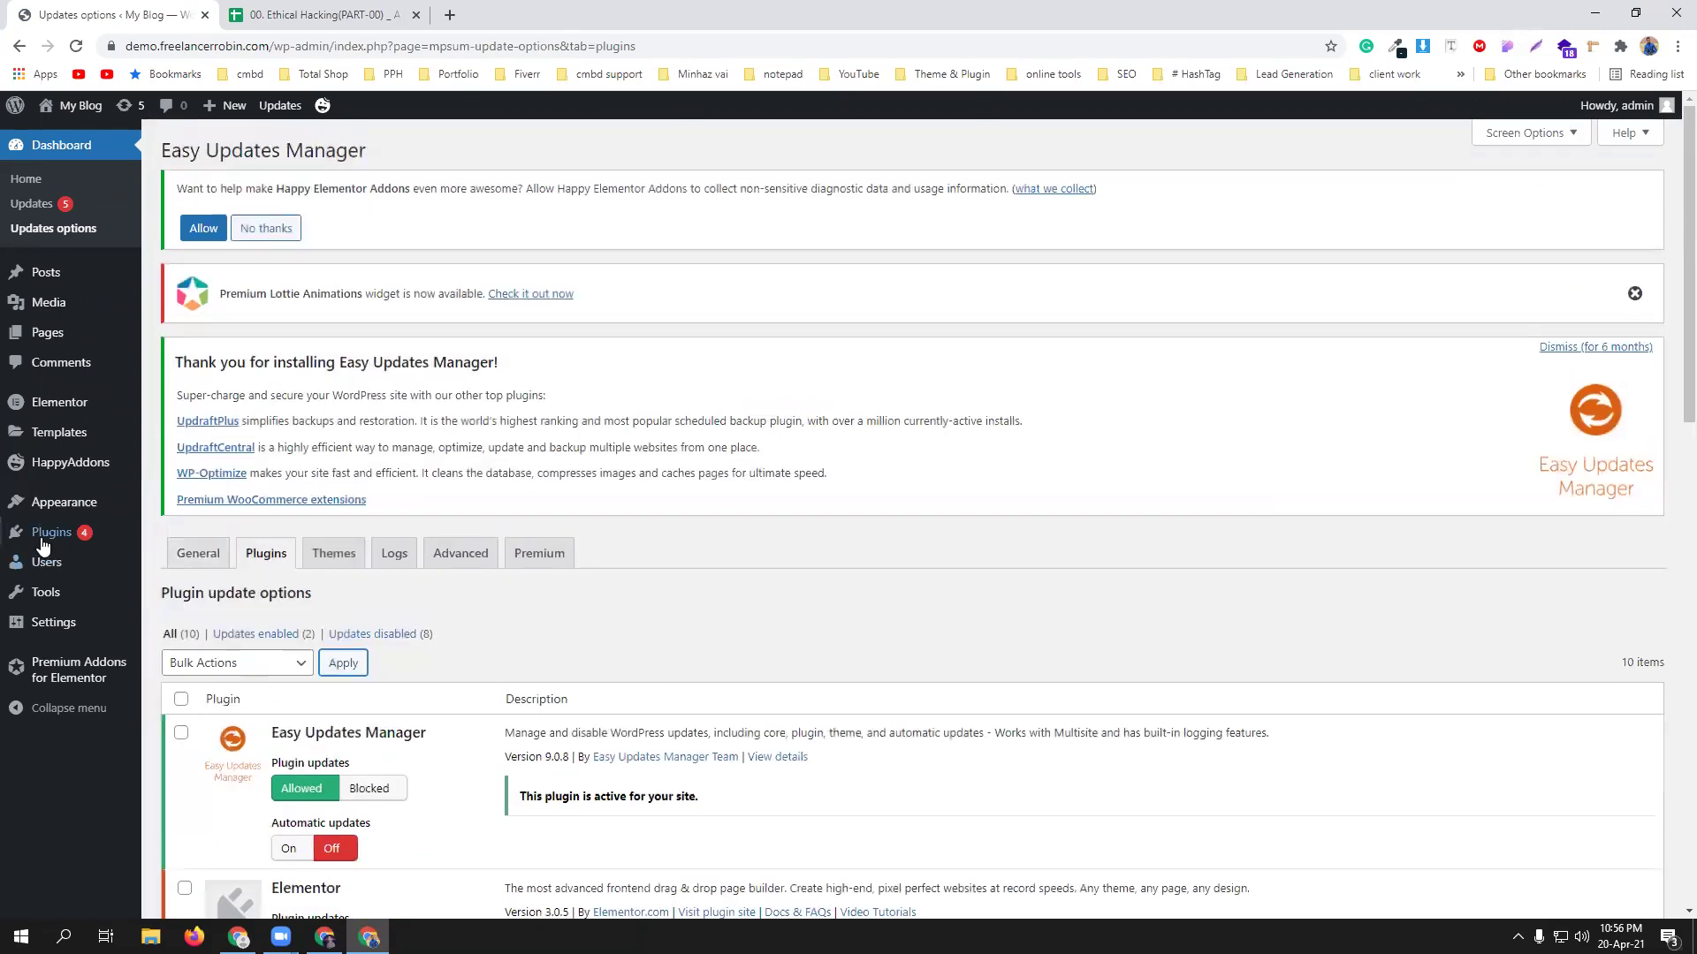
Check the update status of the installed plugins, then review the spreadsheet's easy update manager and wp-config.php notes.
{"action": "left_click", "coordinate": [50, 535]}
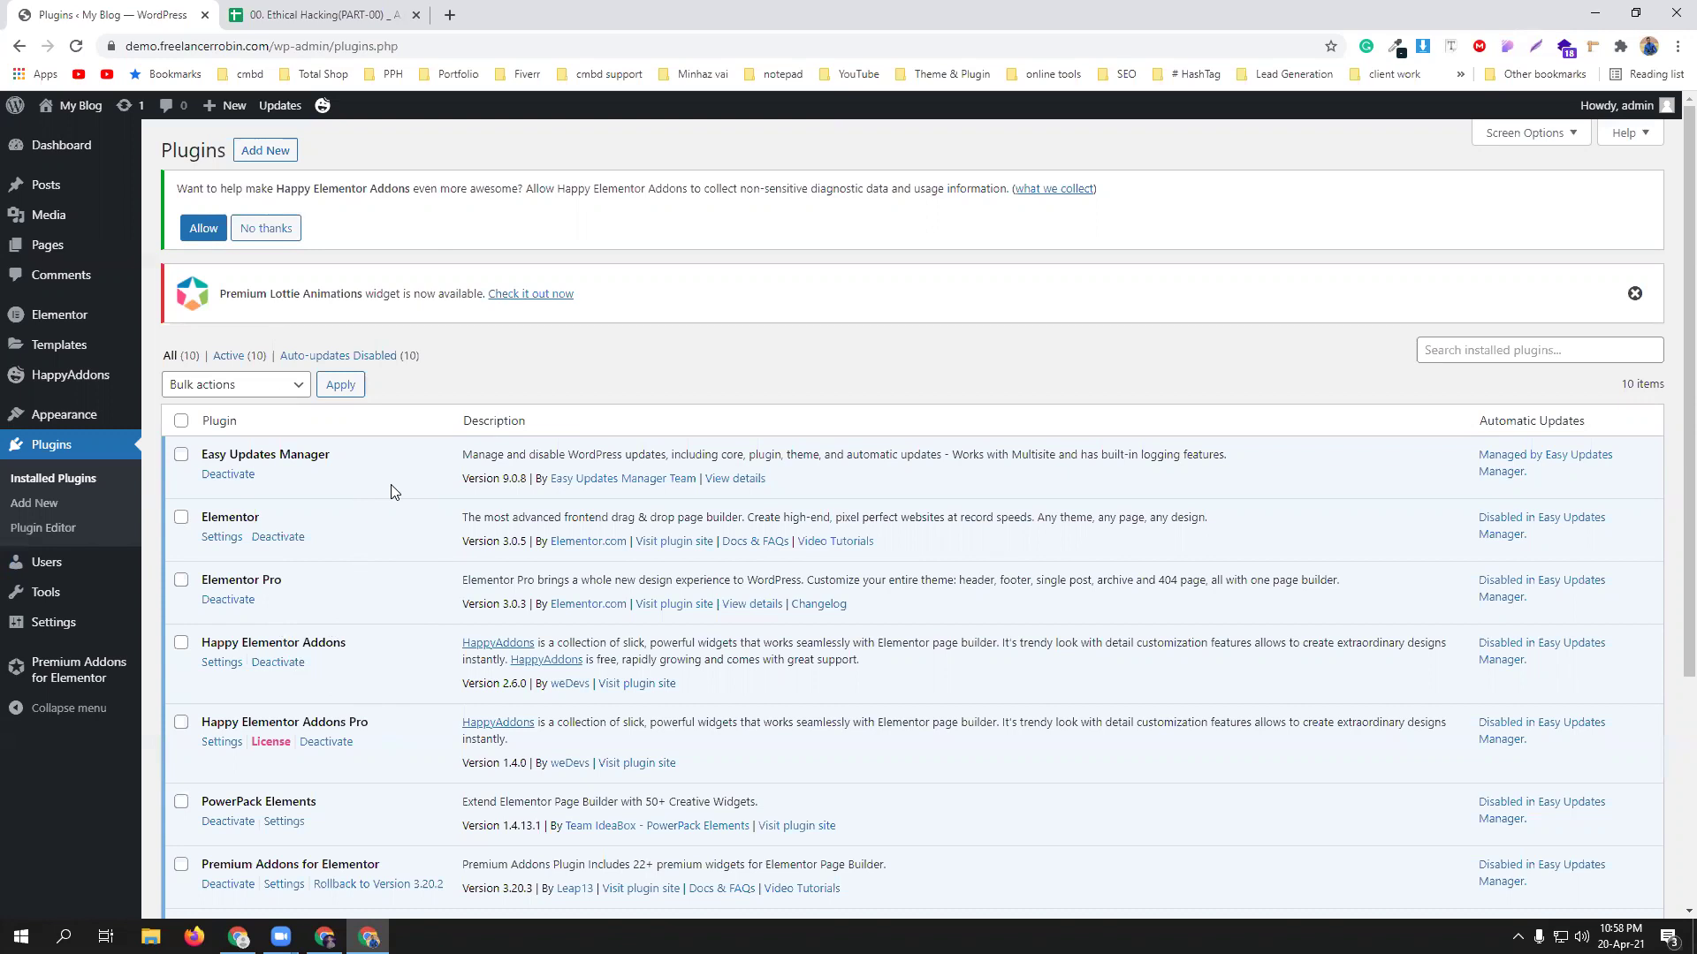
{"action": "left_click", "coordinate": [322, 14]}
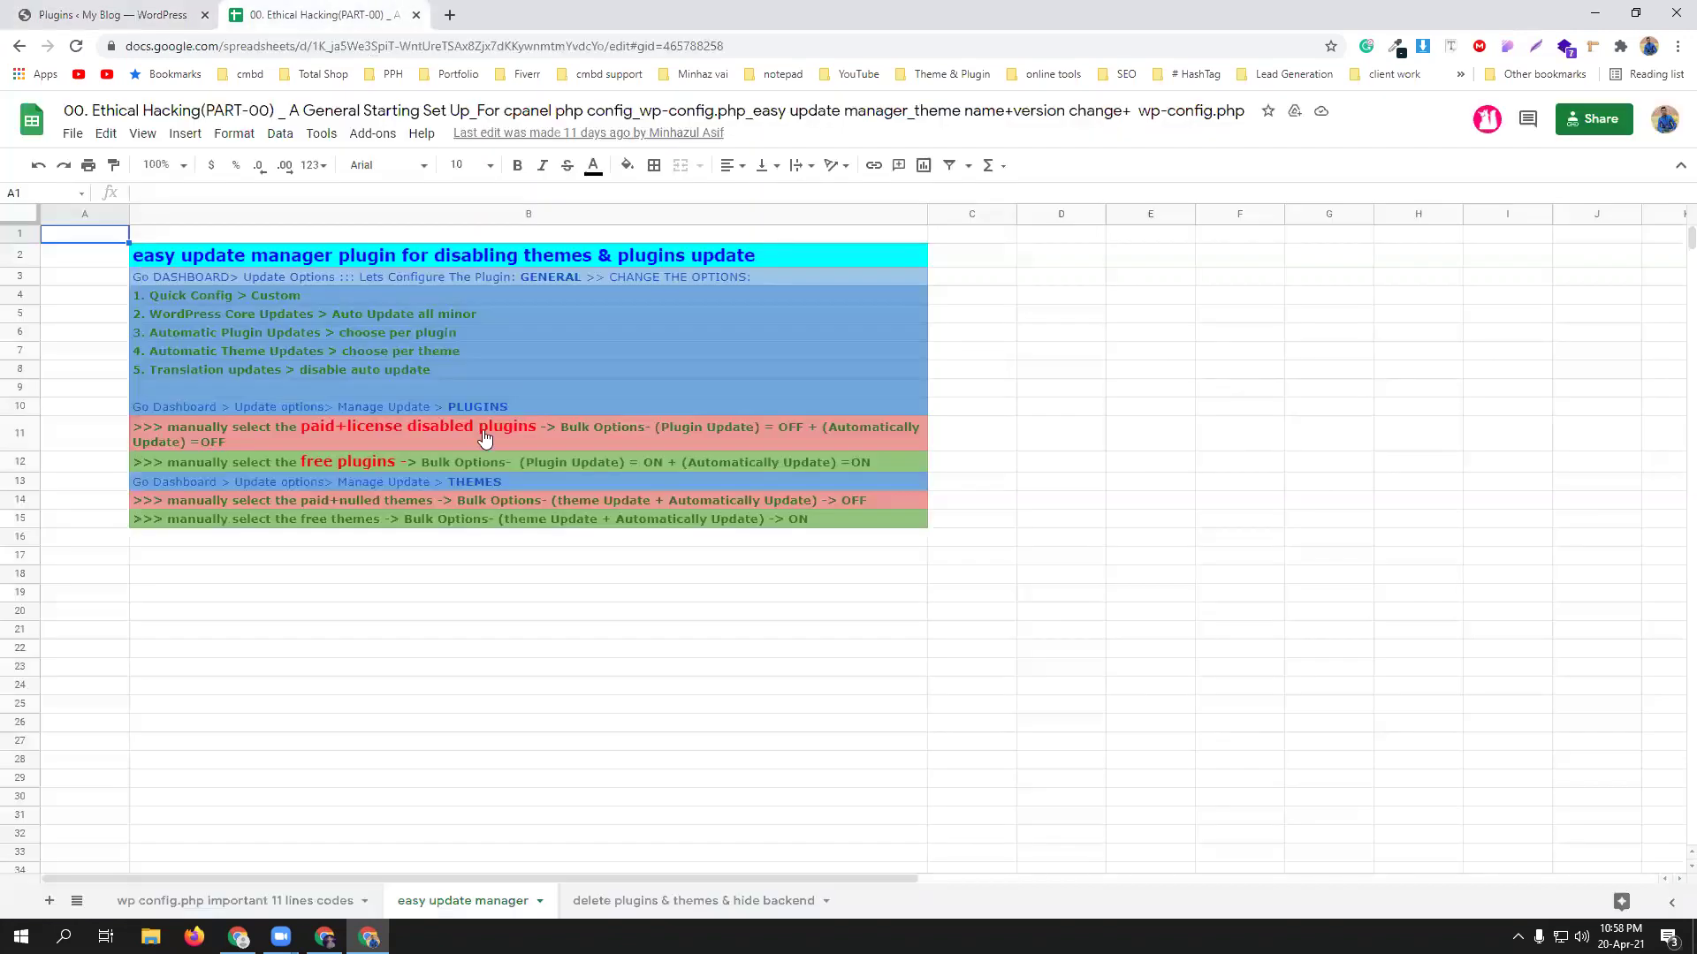
{"action": "left_click", "coordinate": [208, 908]}
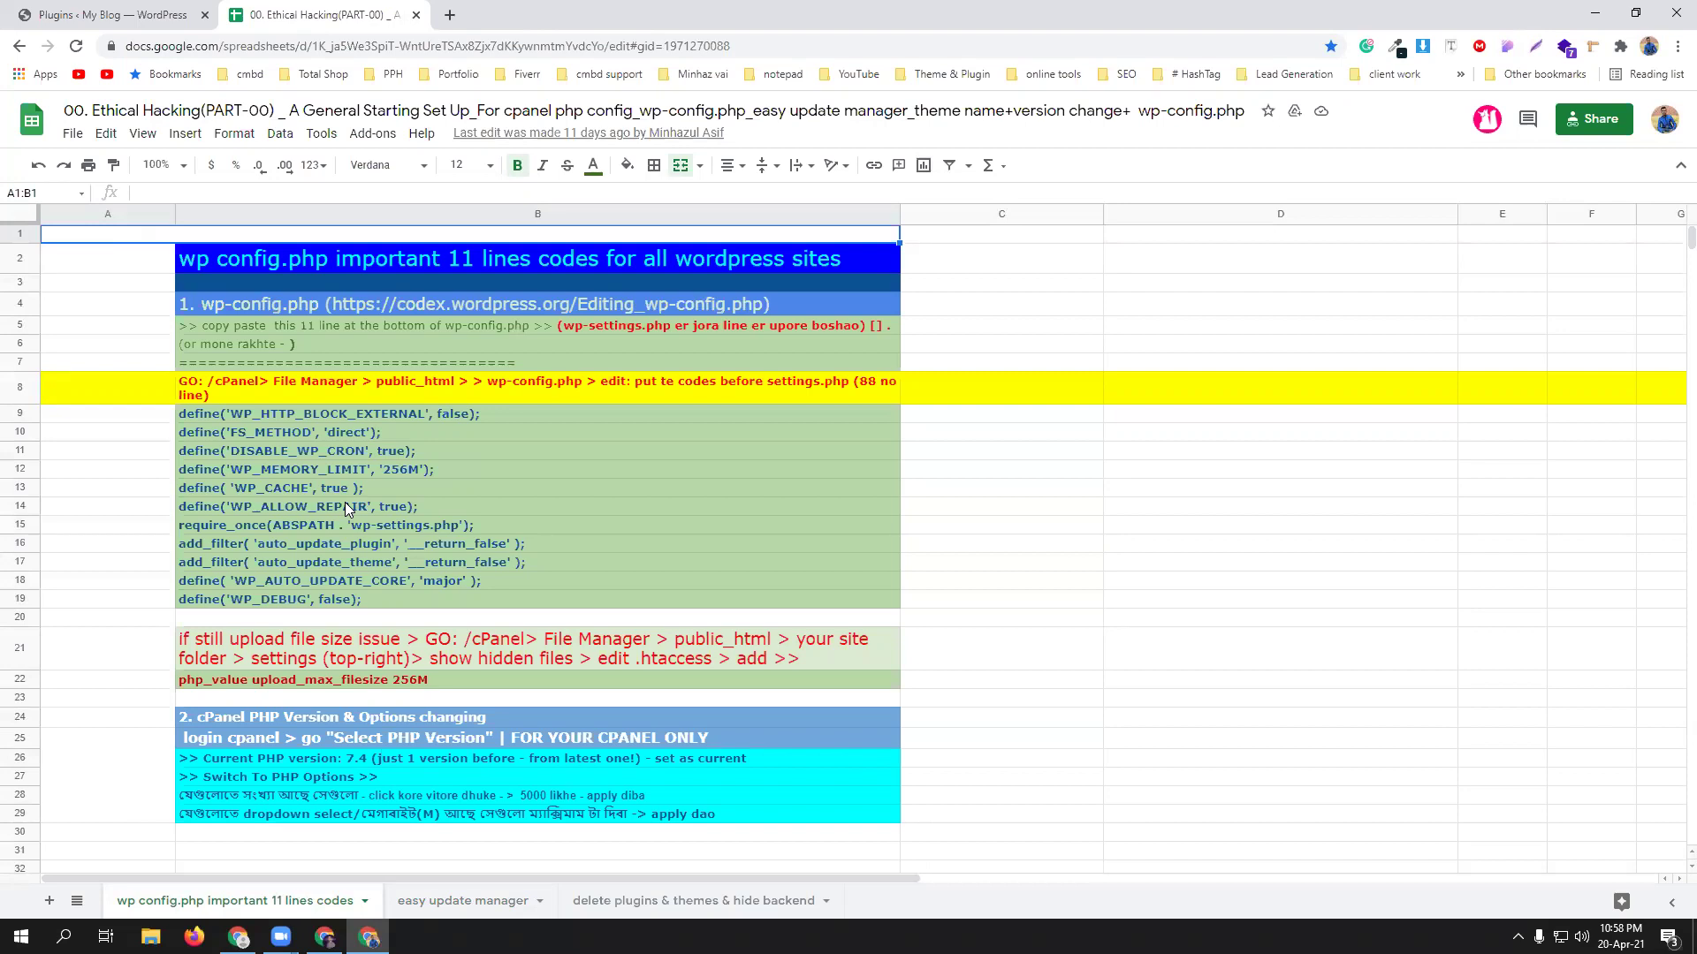
{"action": "left_click", "coordinate": [114, 15]}
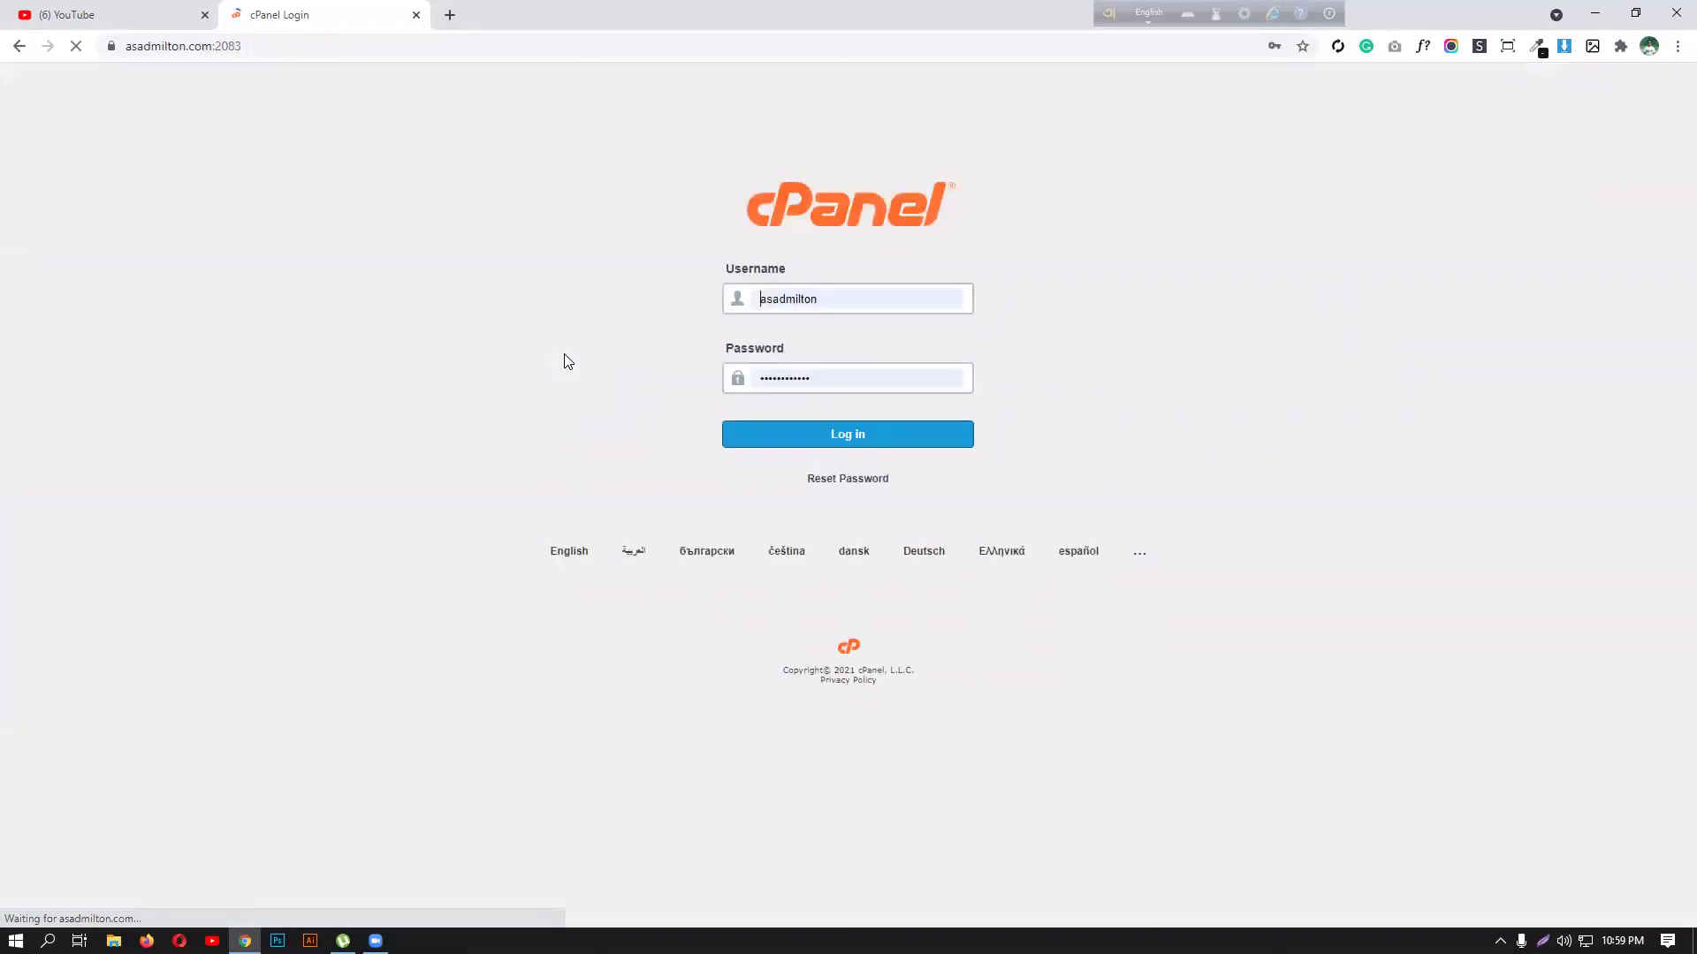
Log in to cPanel with the saved credentials and open the File Manager.
{"action": "left_click", "coordinate": [859, 442]}
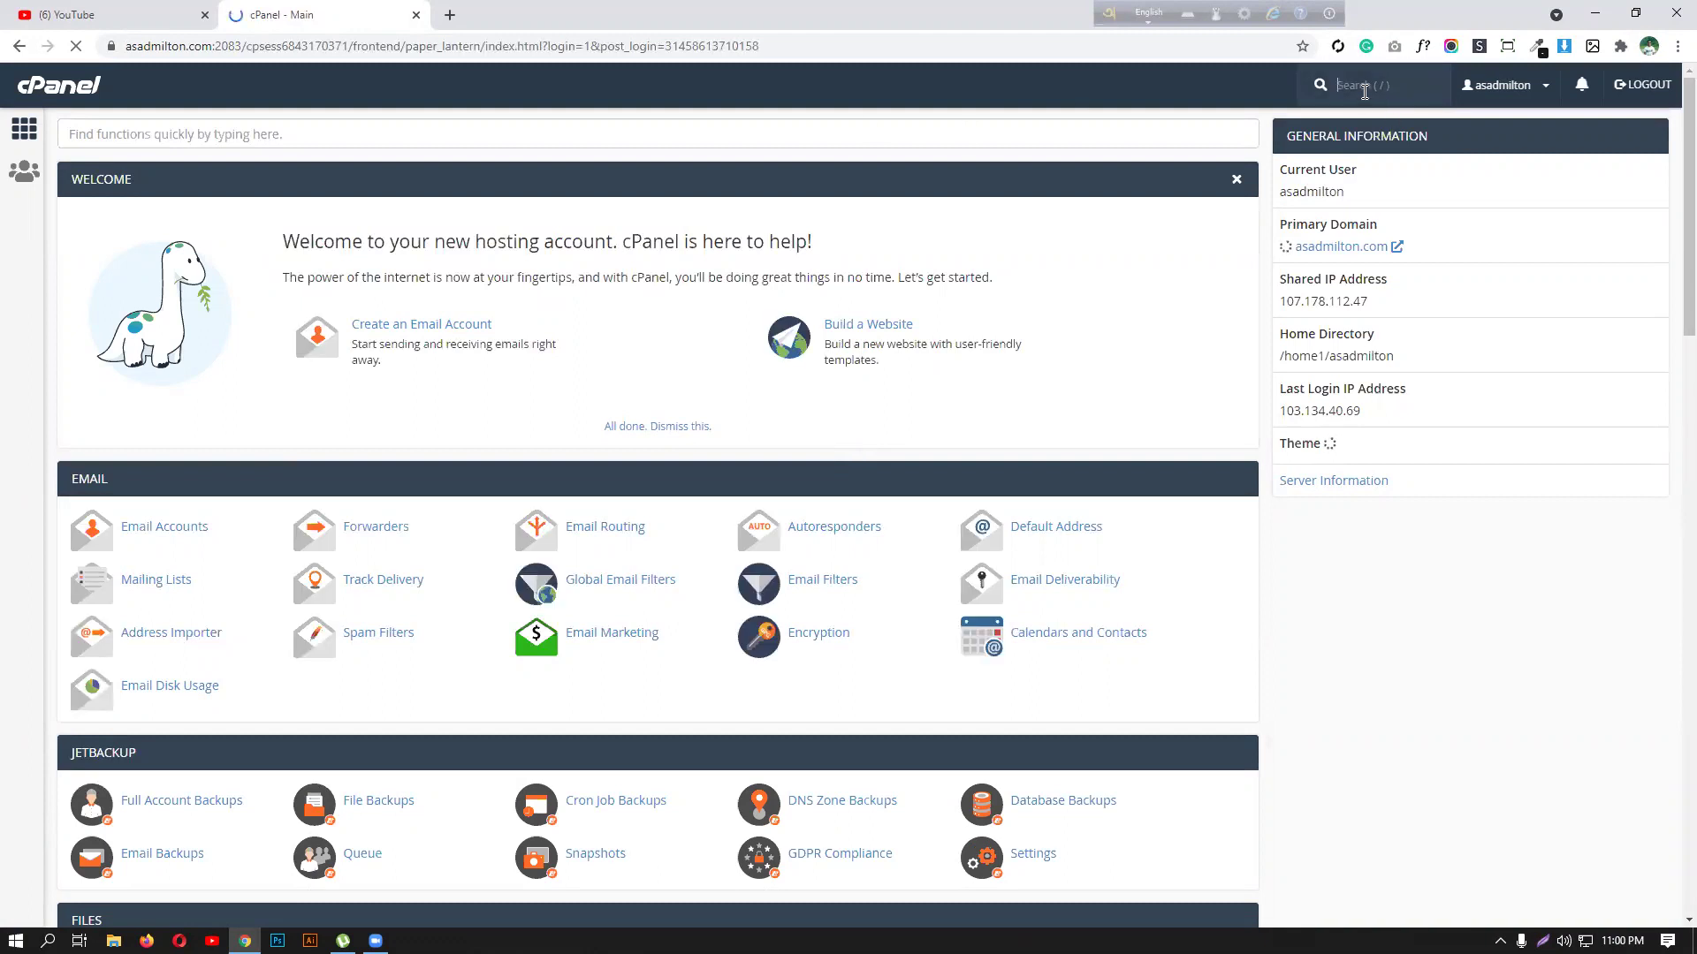
{"action": "type", "text": "file"}
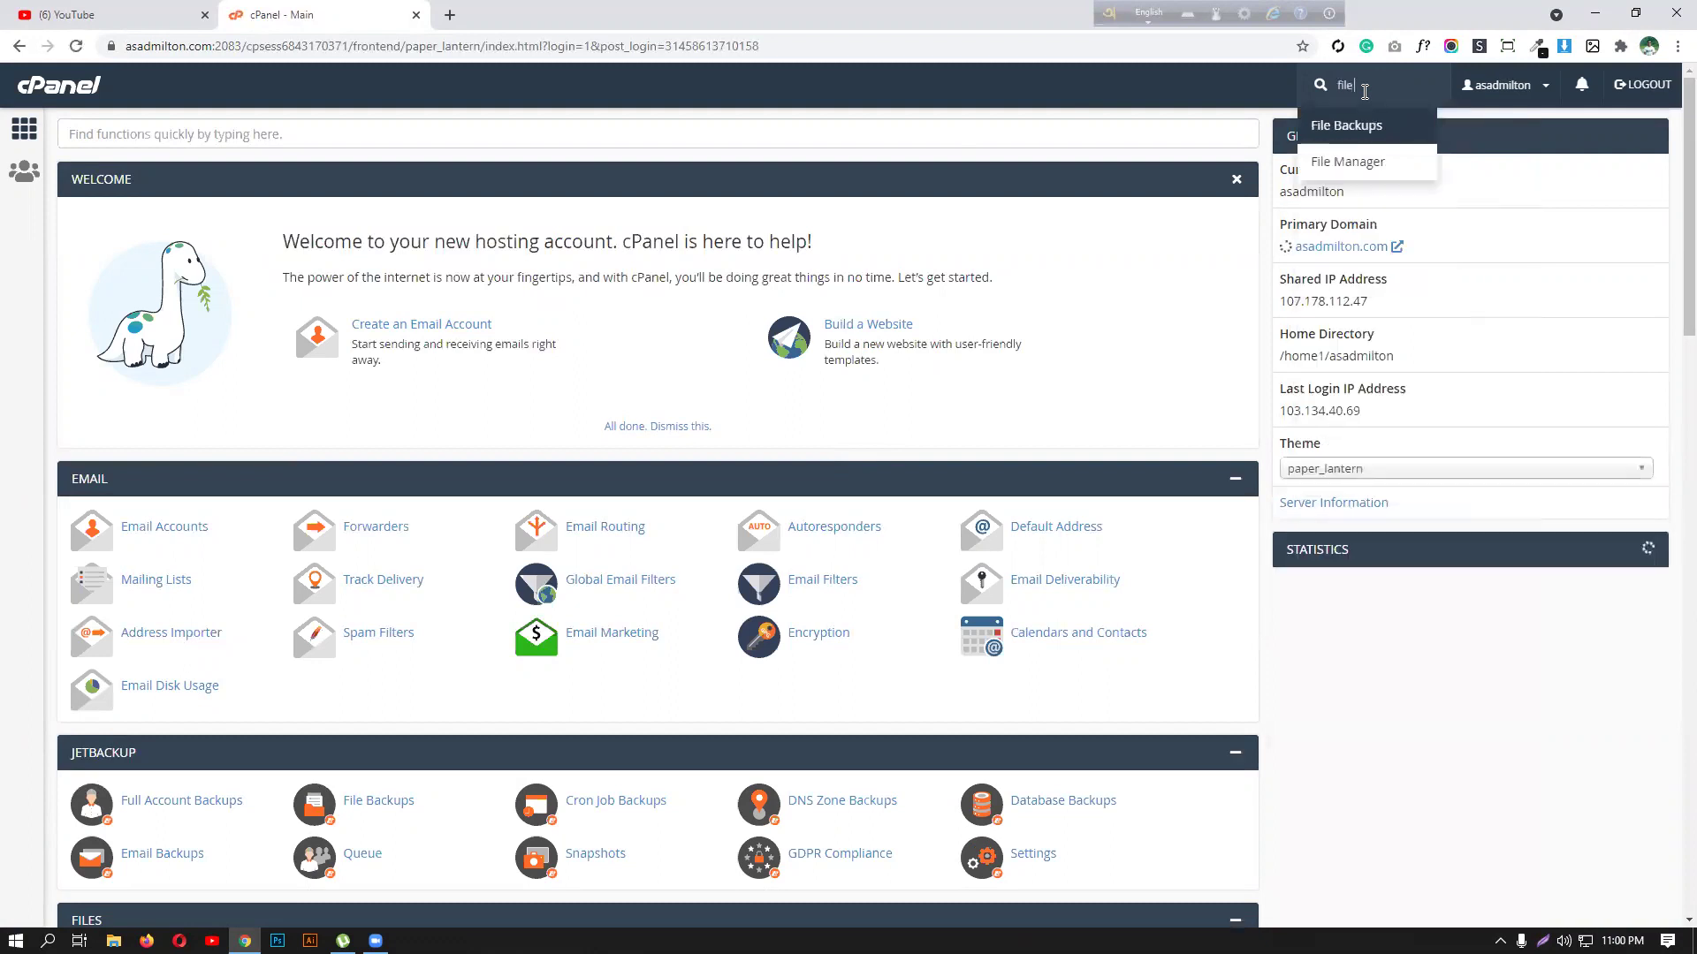
{"action": "left_click", "coordinate": [1356, 162]}
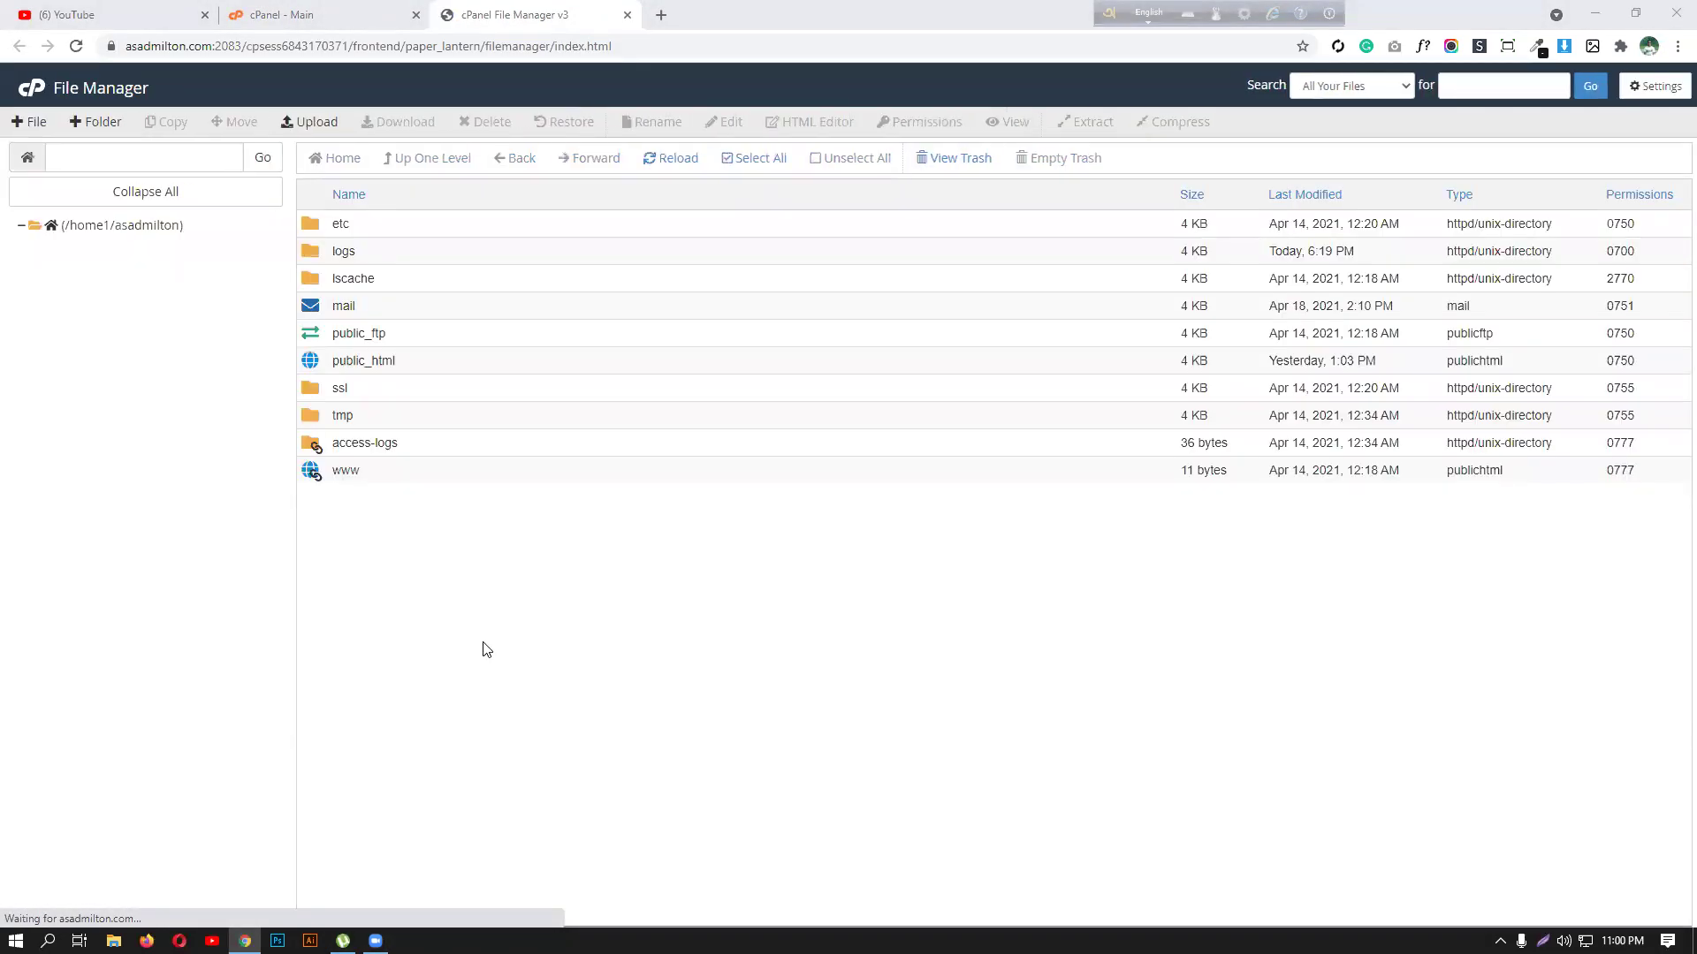
Add an empty browser tab, return to the cPanel main page and find and open Select PHP Version.
{"action": "left_click", "coordinate": [661, 14]}
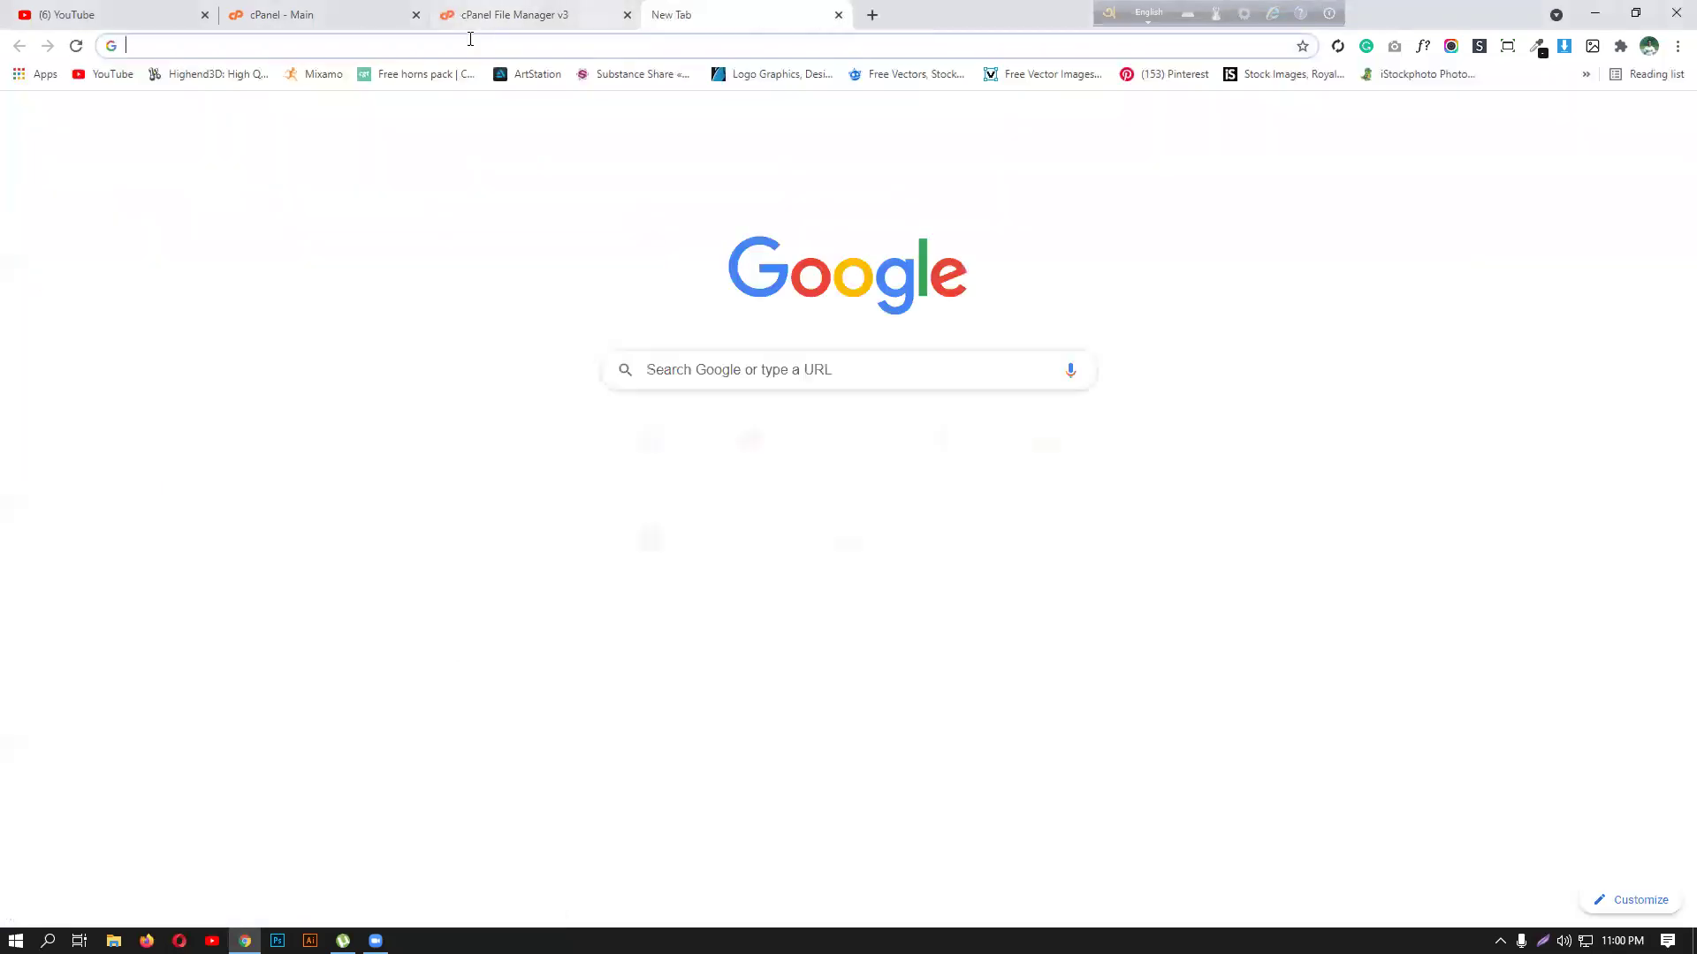
{"action": "left_click", "coordinate": [345, 13]}
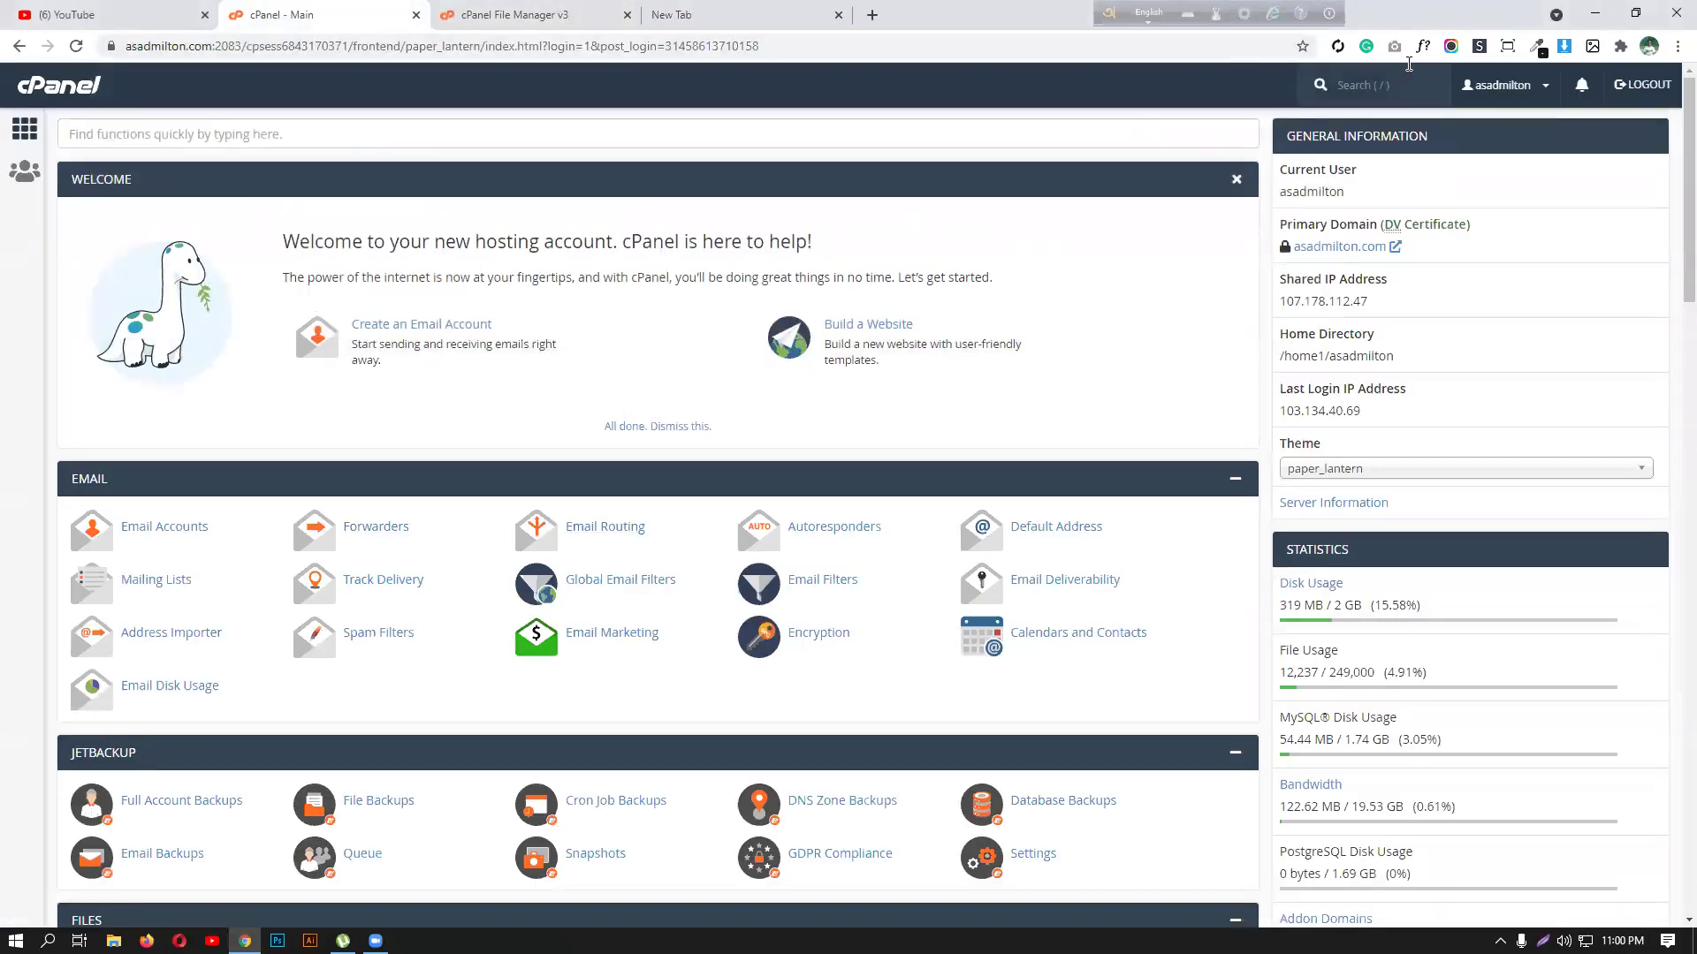
{"action": "type", "text": "php"}
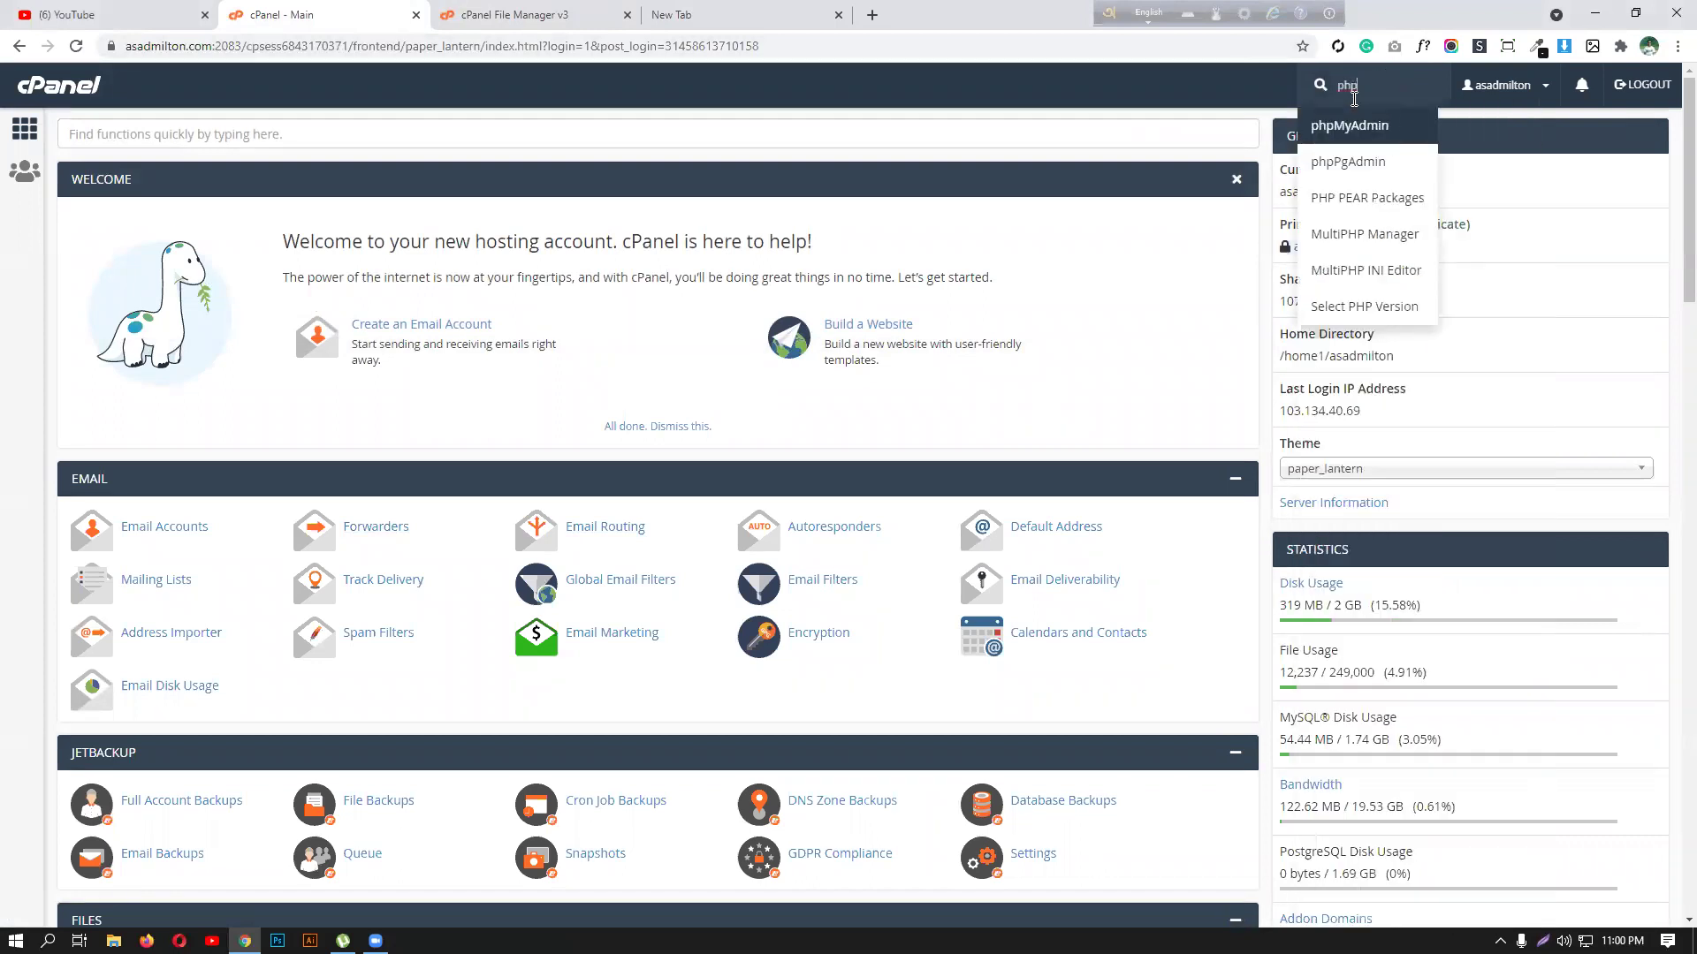
{"action": "type", "text": " v"}
{"action": "key", "text": "BackSpace"}
{"action": "key", "text": "BackSpace"}
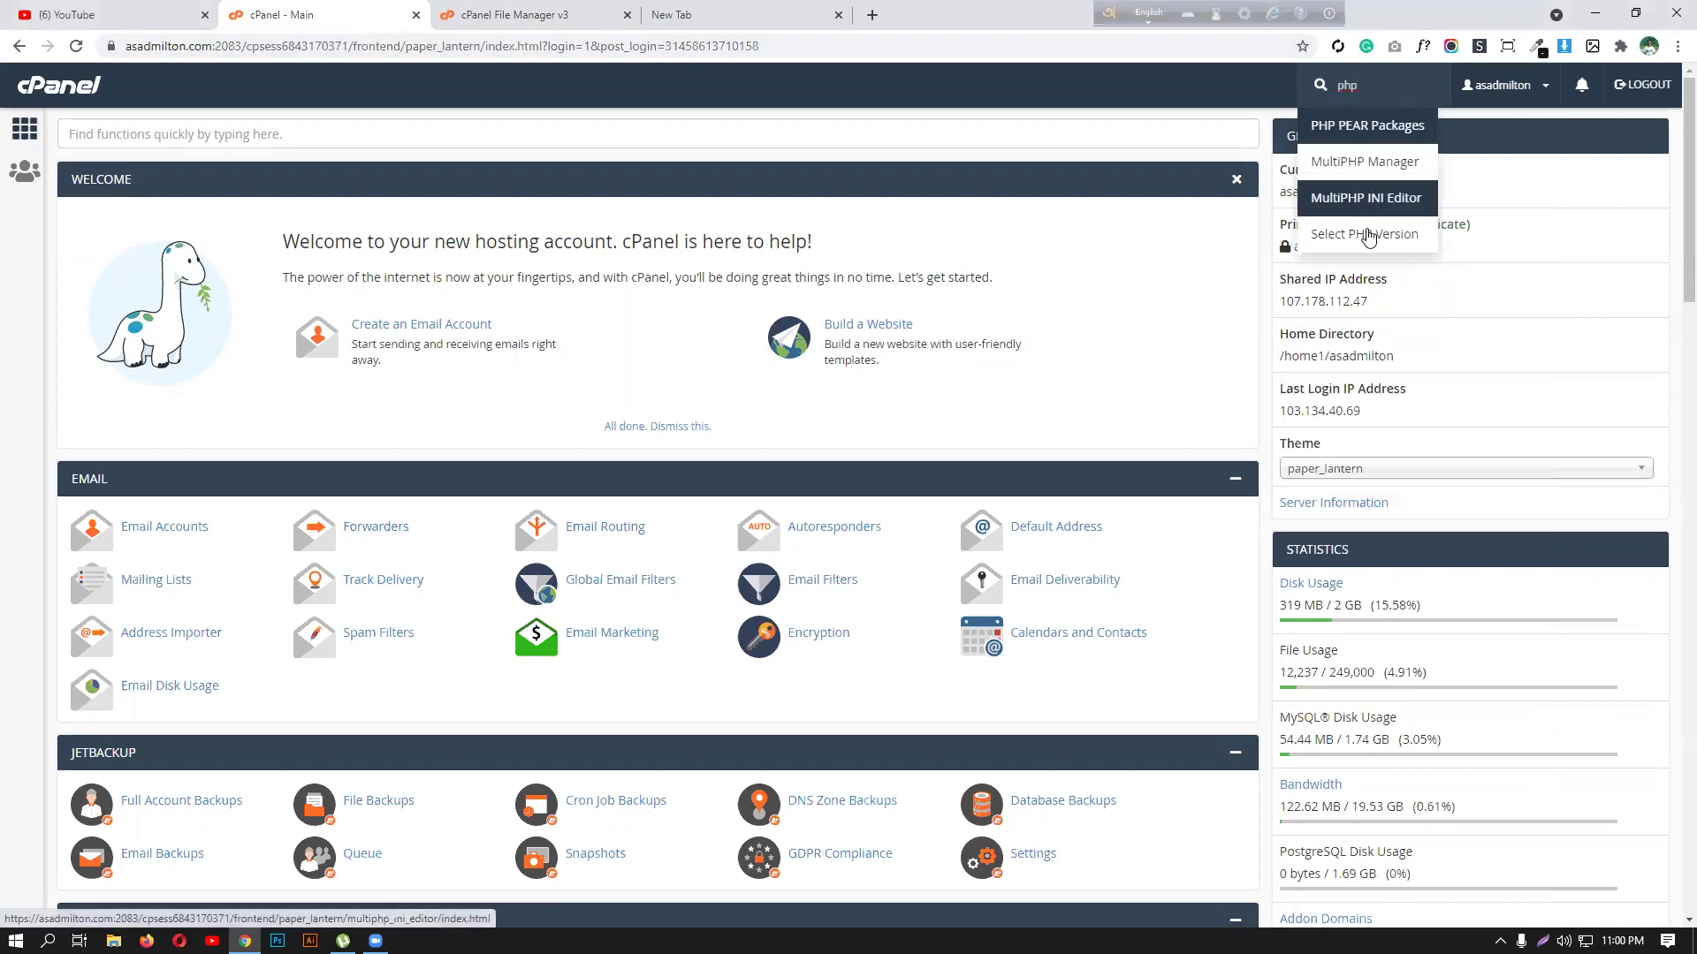
{"action": "left_click", "coordinate": [1366, 234]}
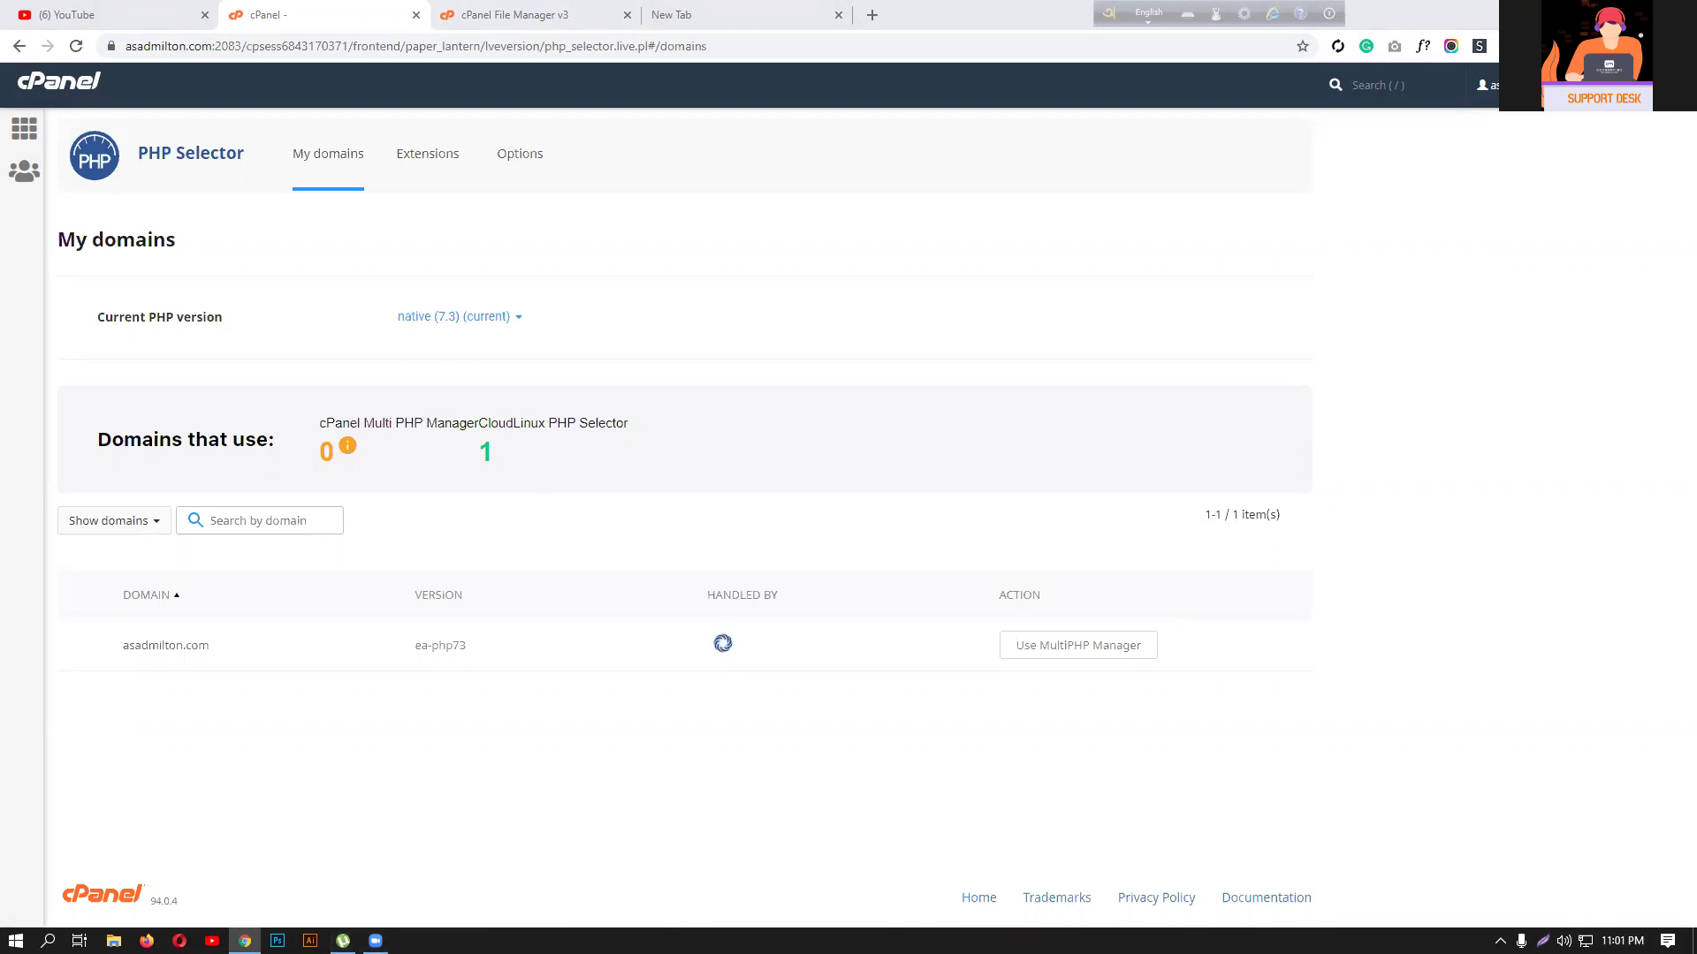
Load the copied setup spreadsheet link in the empty Chrome tab and review its cPanel PHP version and options notes.
{"action": "key", "text": "super+d"}
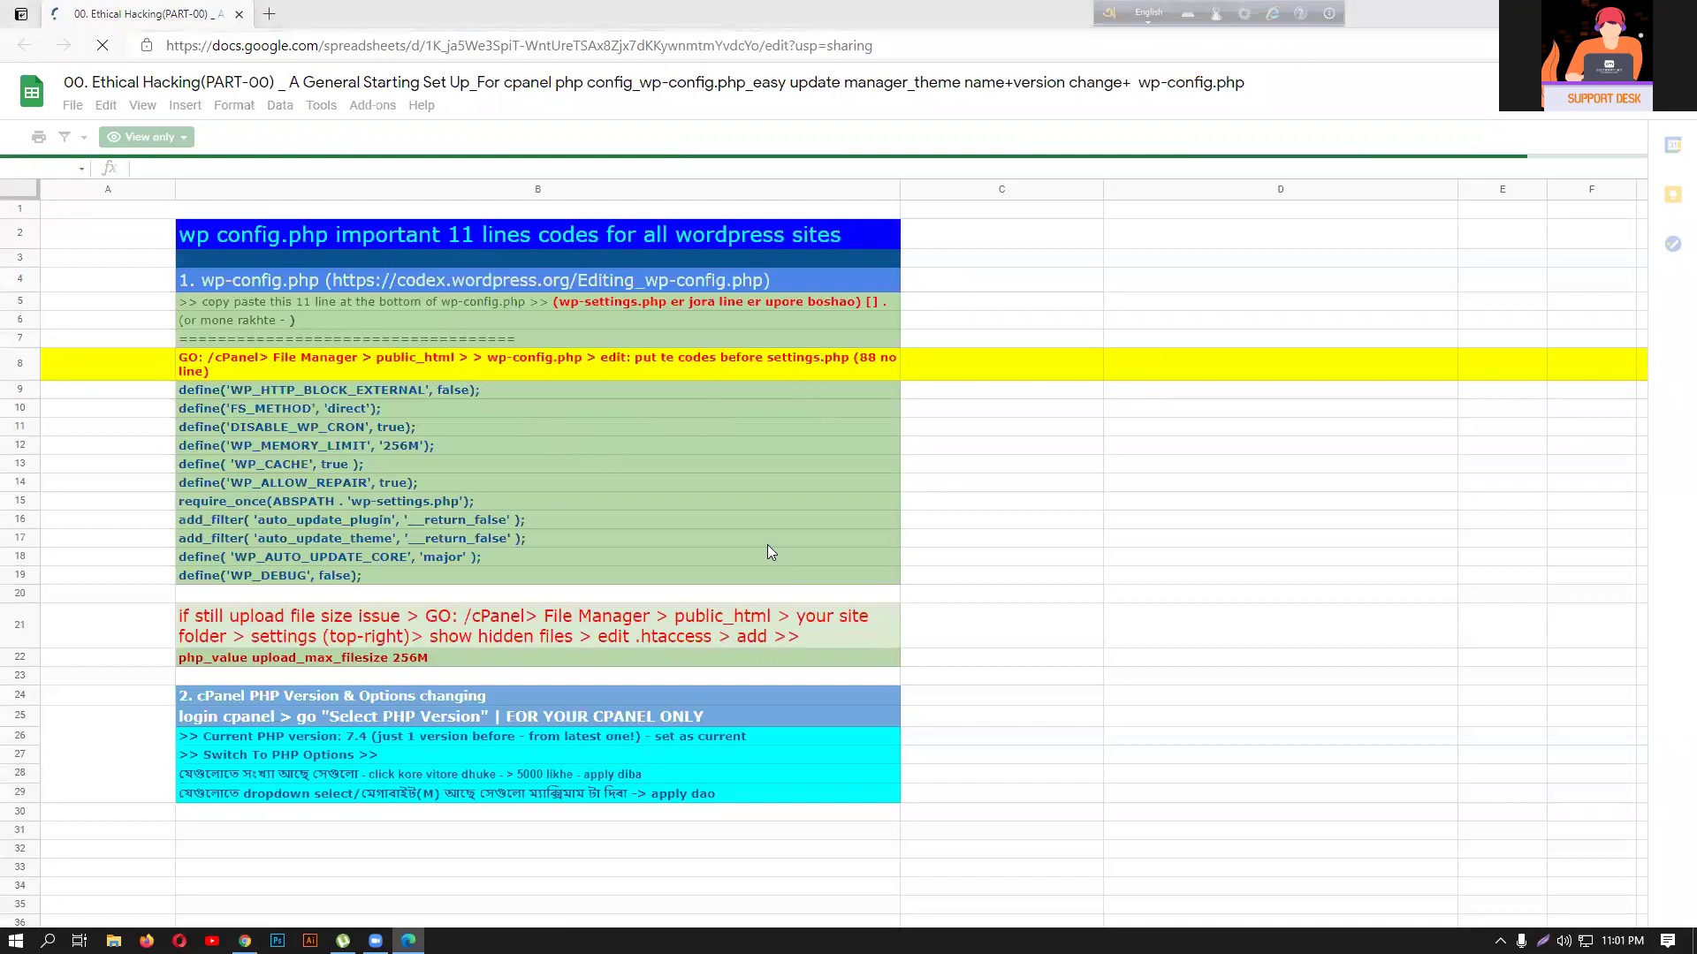
{"action": "key", "text": "super+d"}
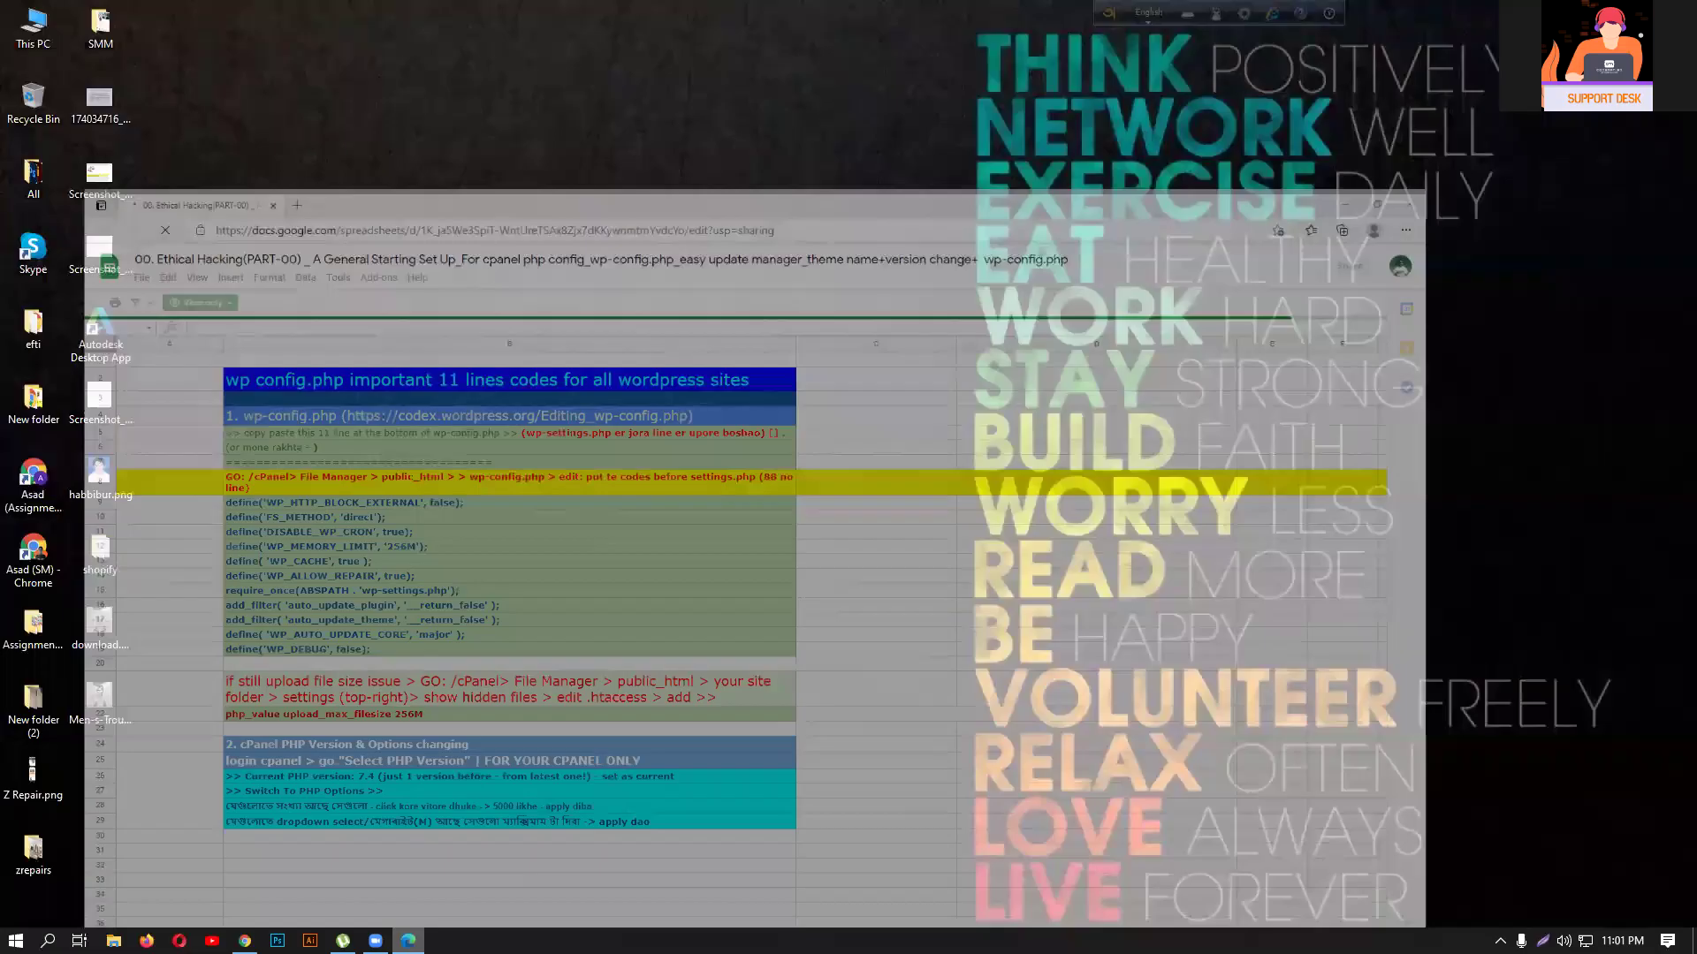
{"action": "key", "text": "super+d"}
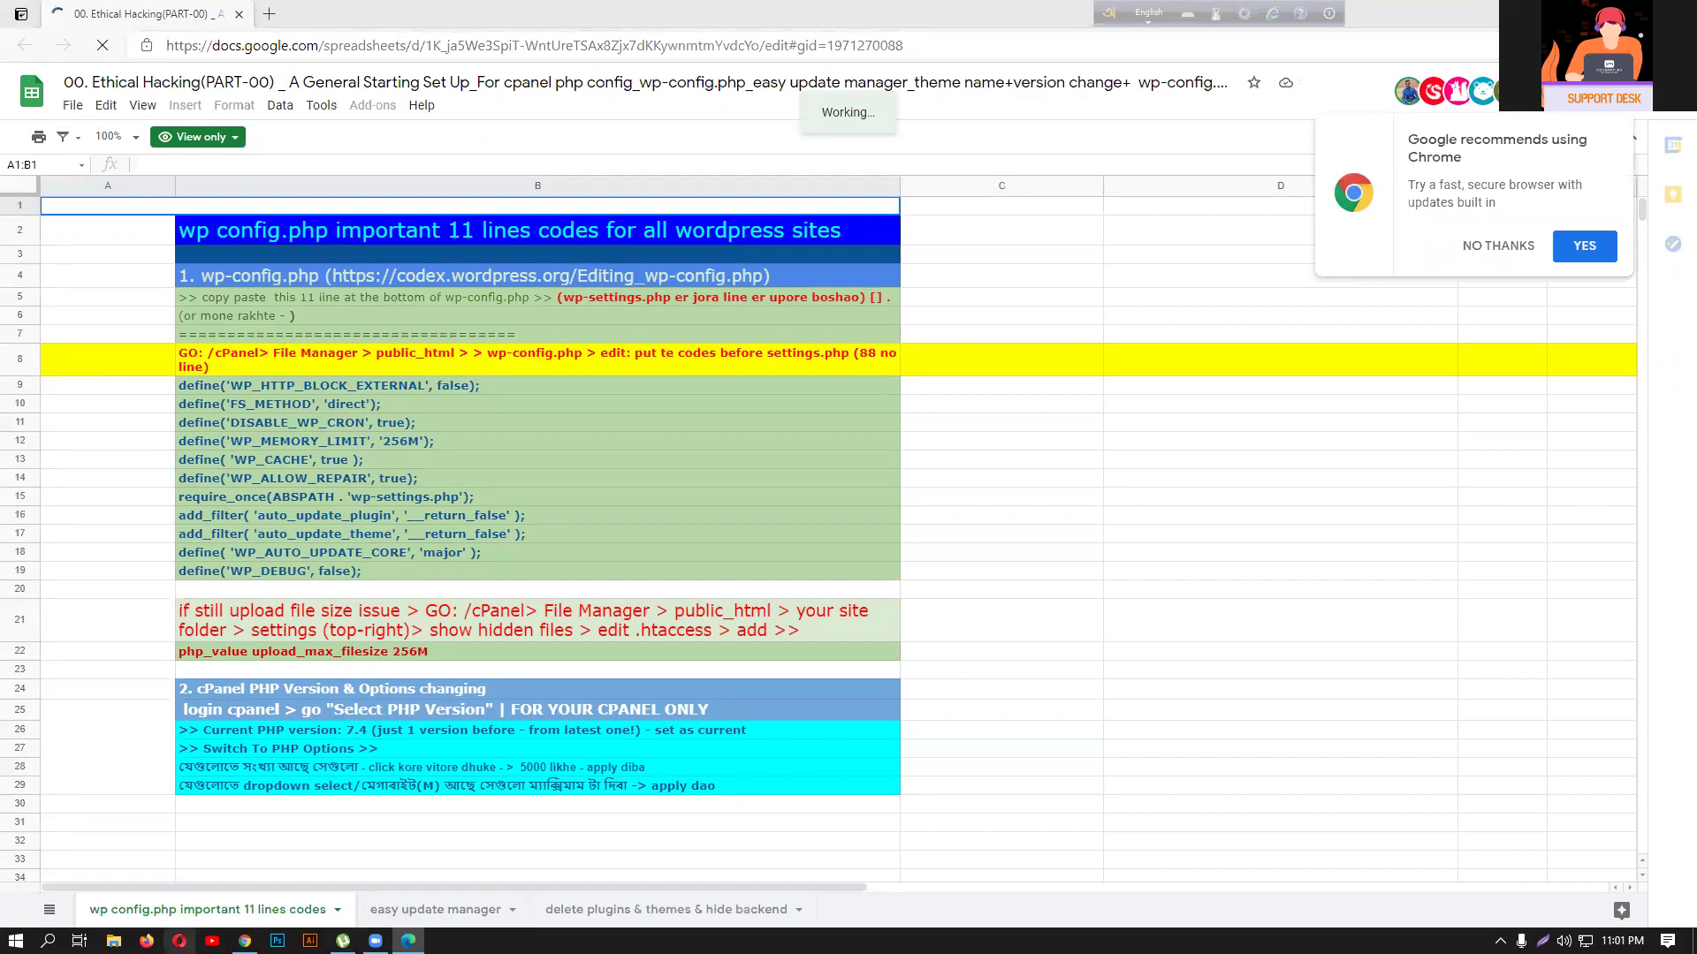
{"action": "left_click", "coordinate": [245, 941]}
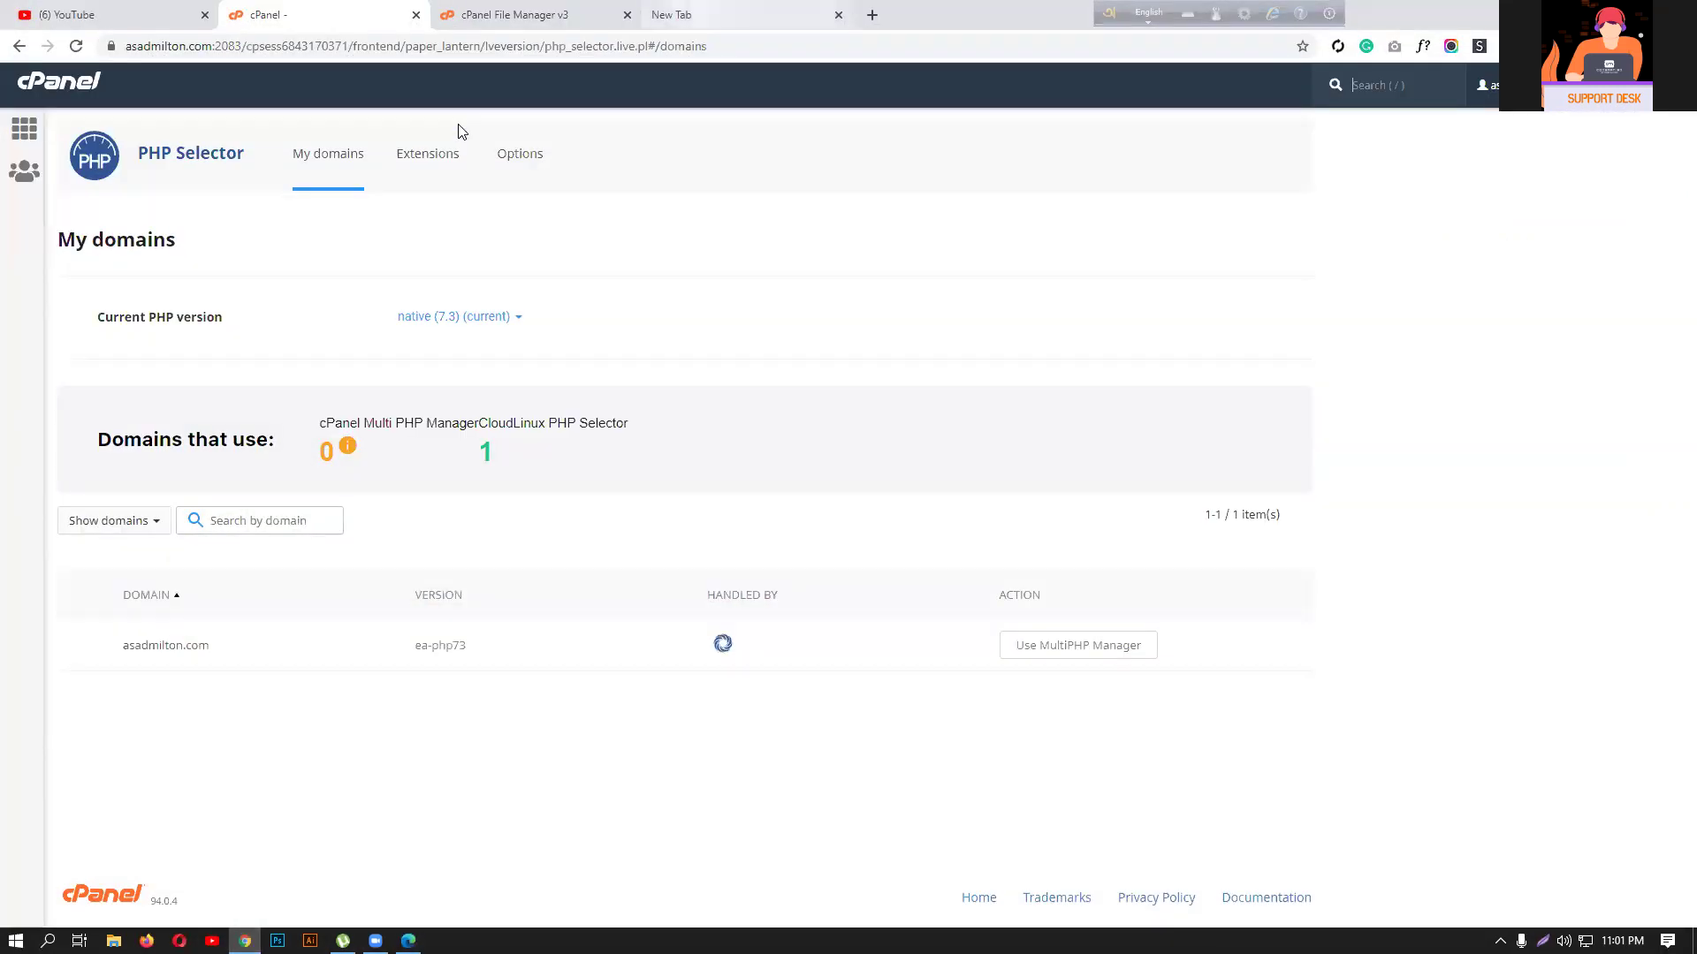
{"action": "left_click", "coordinate": [672, 15]}
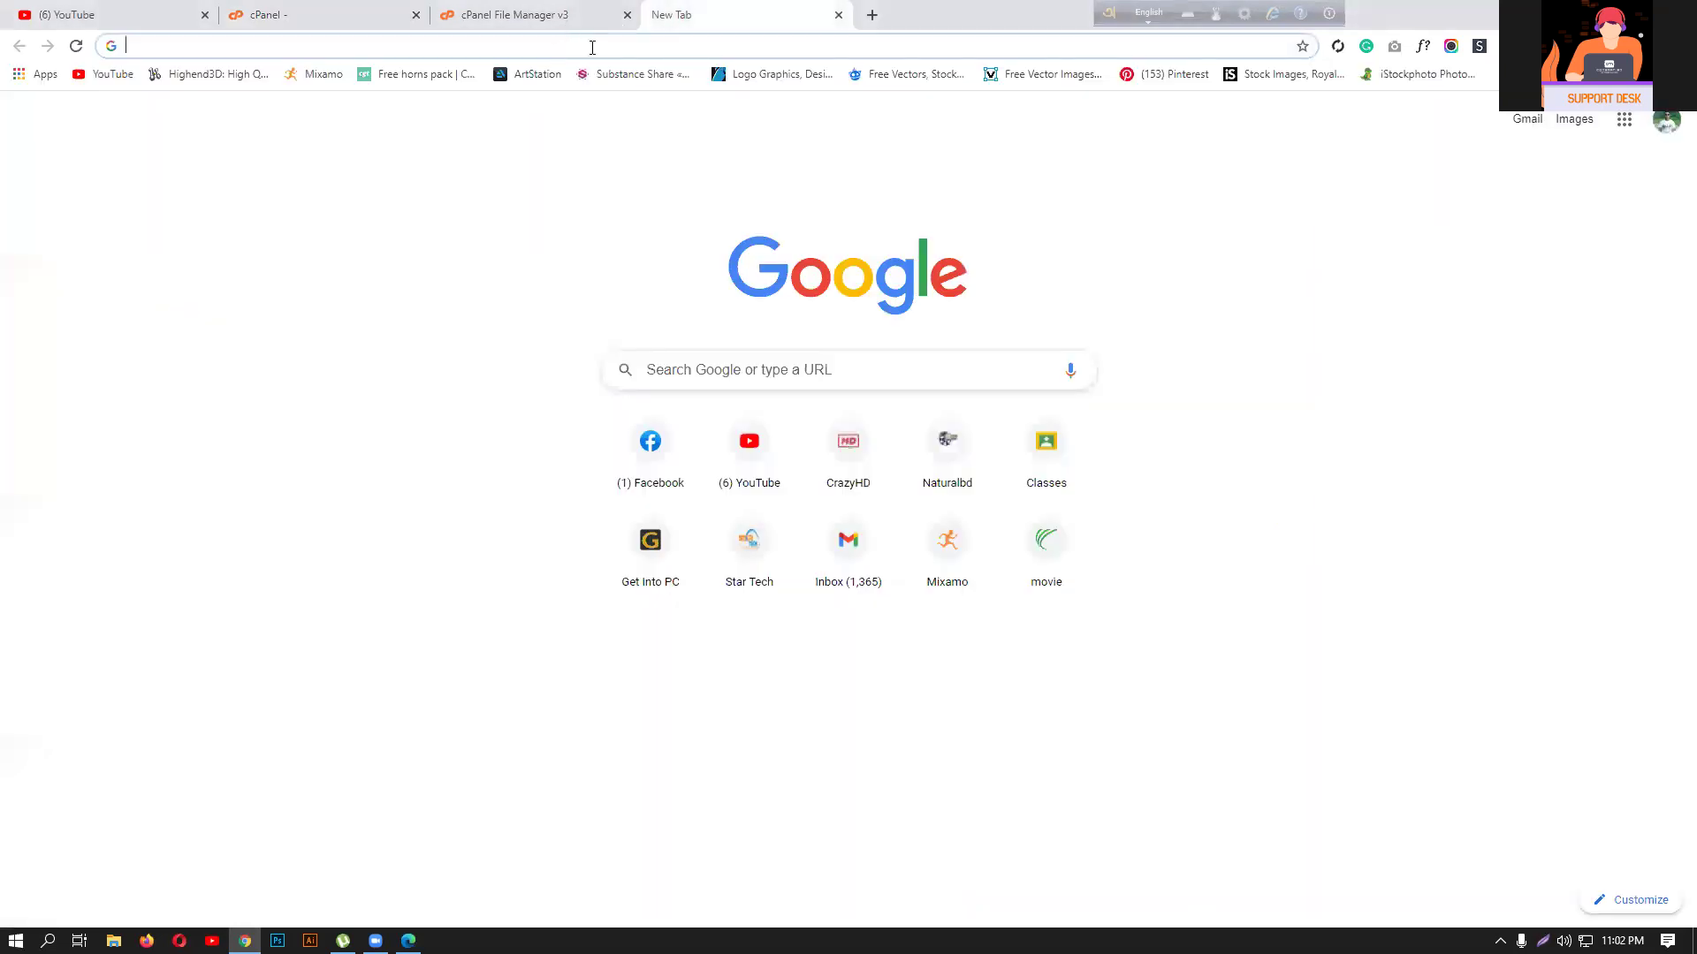
{"action": "right_click", "coordinate": [488, 44]}
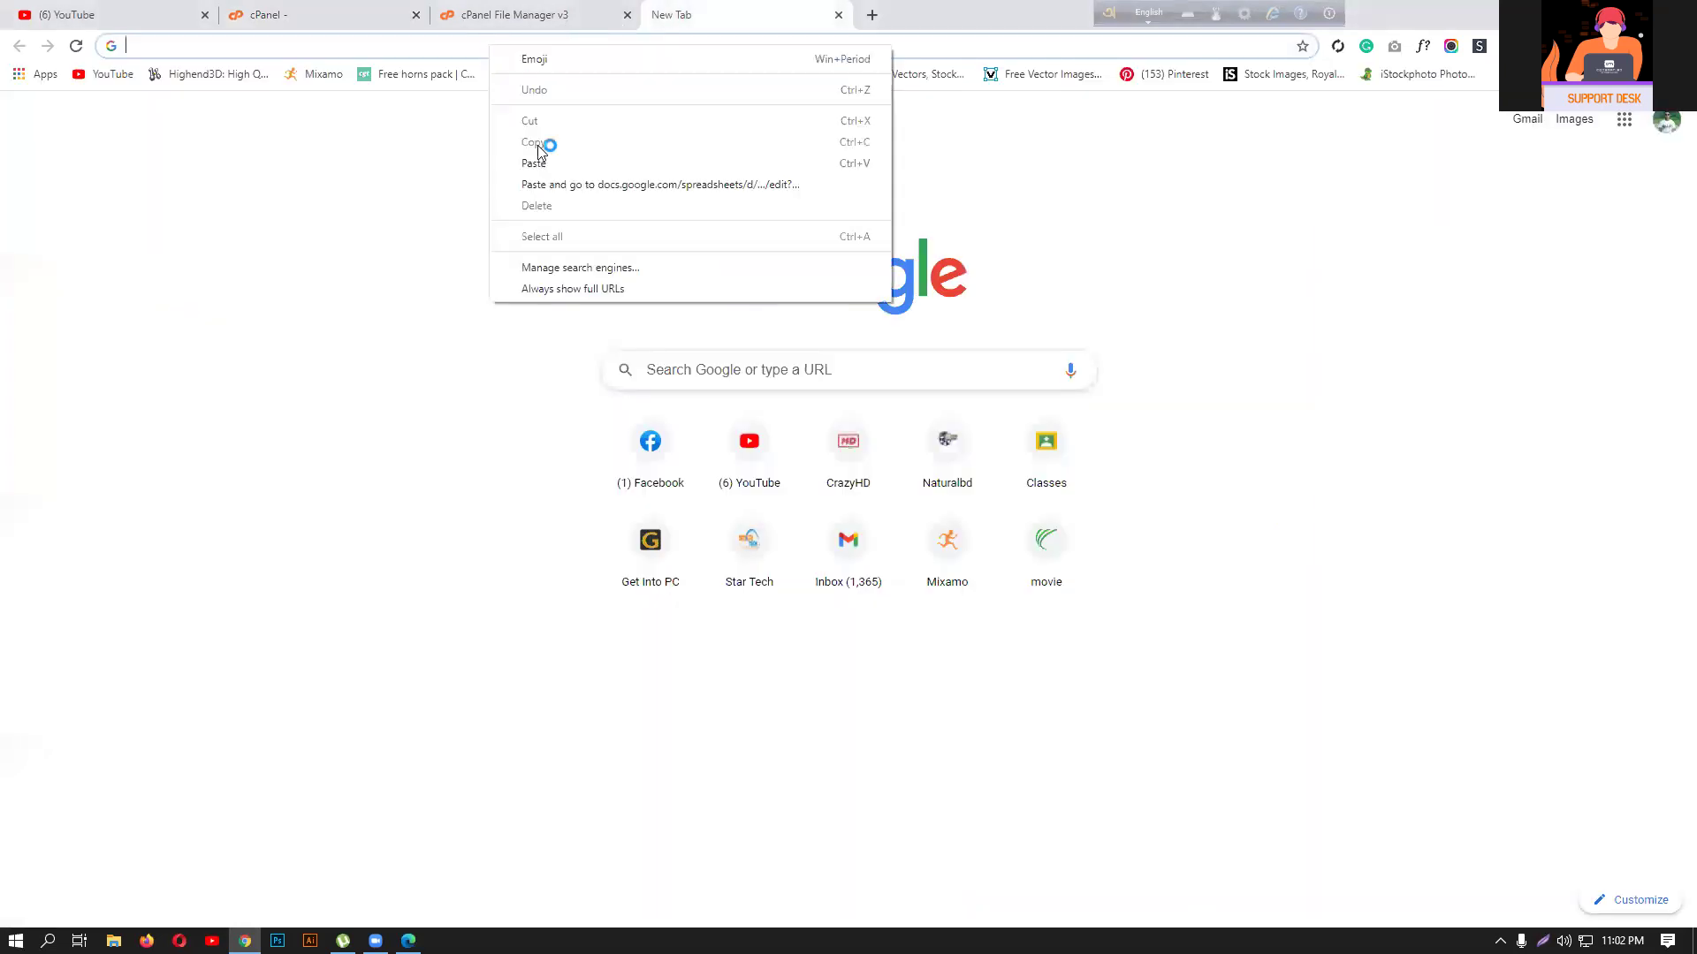
{"action": "left_click", "coordinate": [542, 160]}
{"action": "key", "text": "Return"}
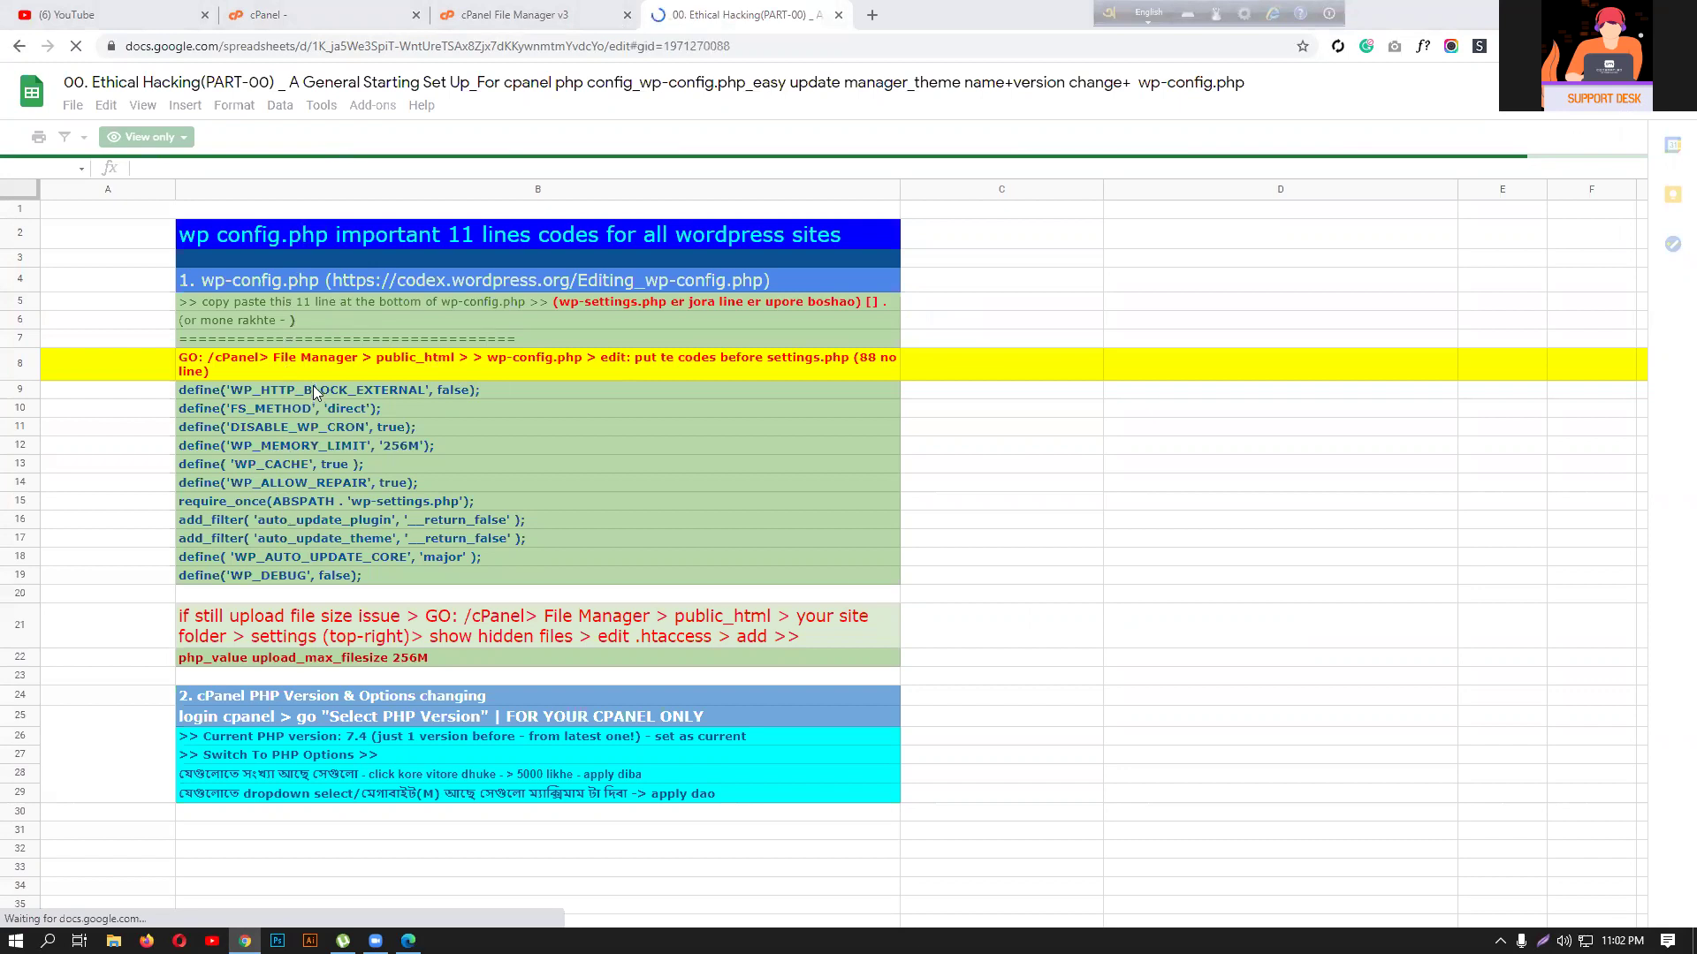
{"action": "scroll", "coordinate": [352, 519], "scroll_direction": "down", "scroll_amount": 1}
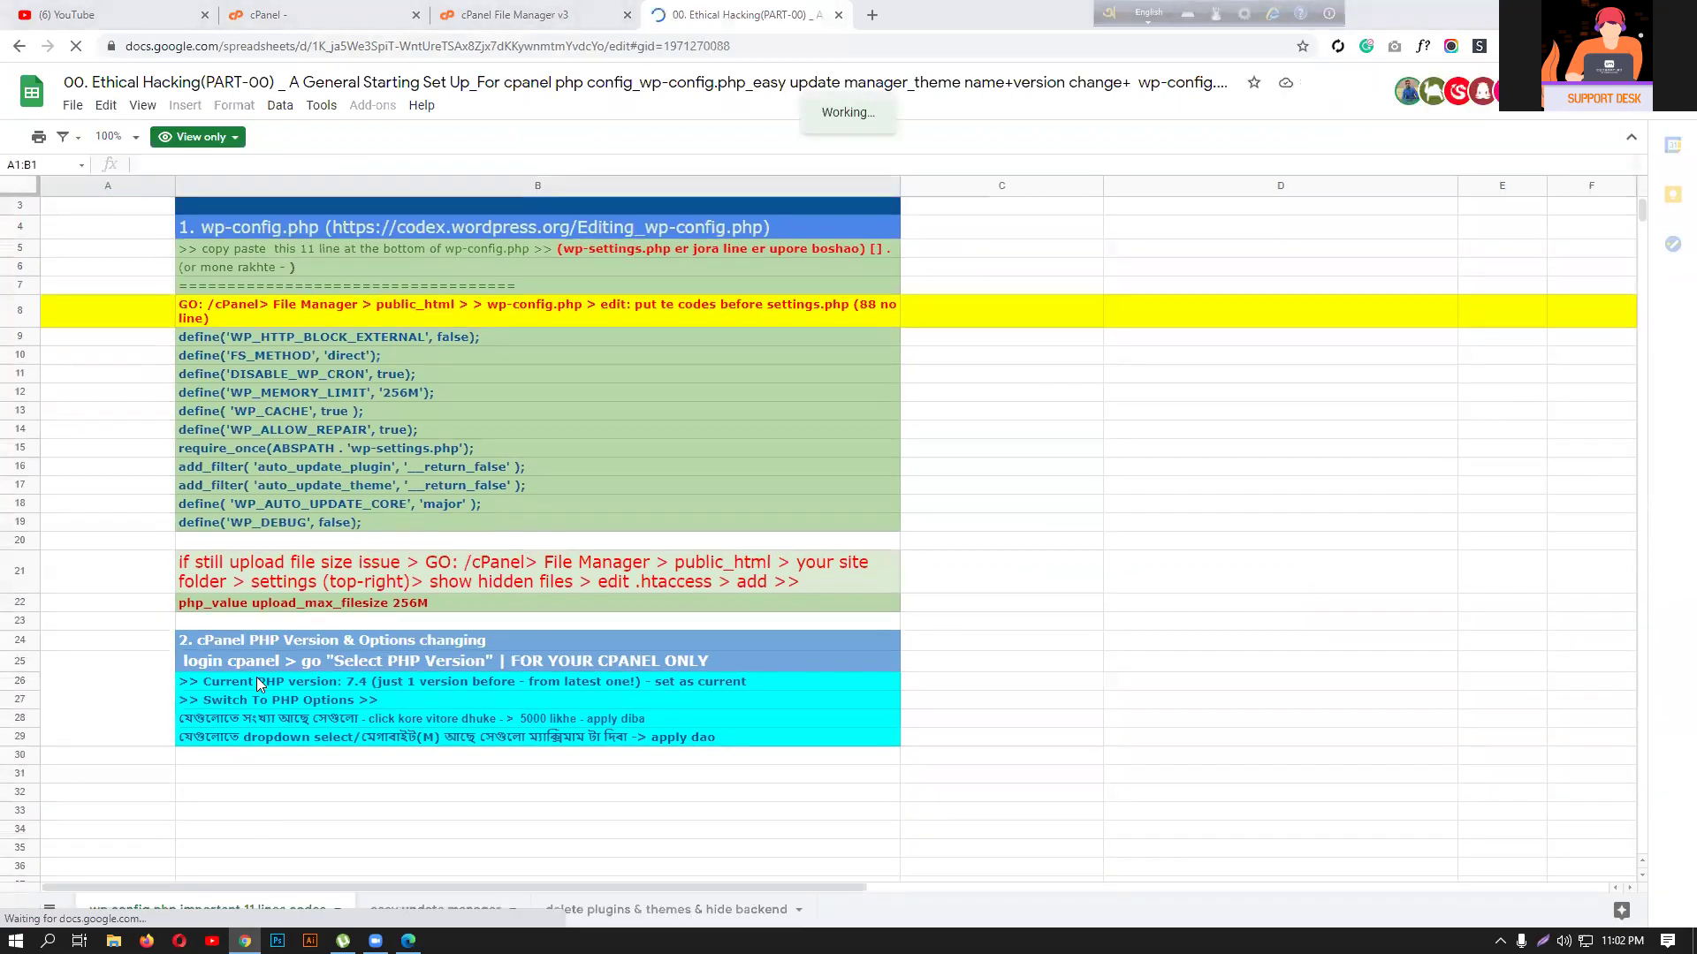
{"action": "left_click", "coordinate": [274, 623]}
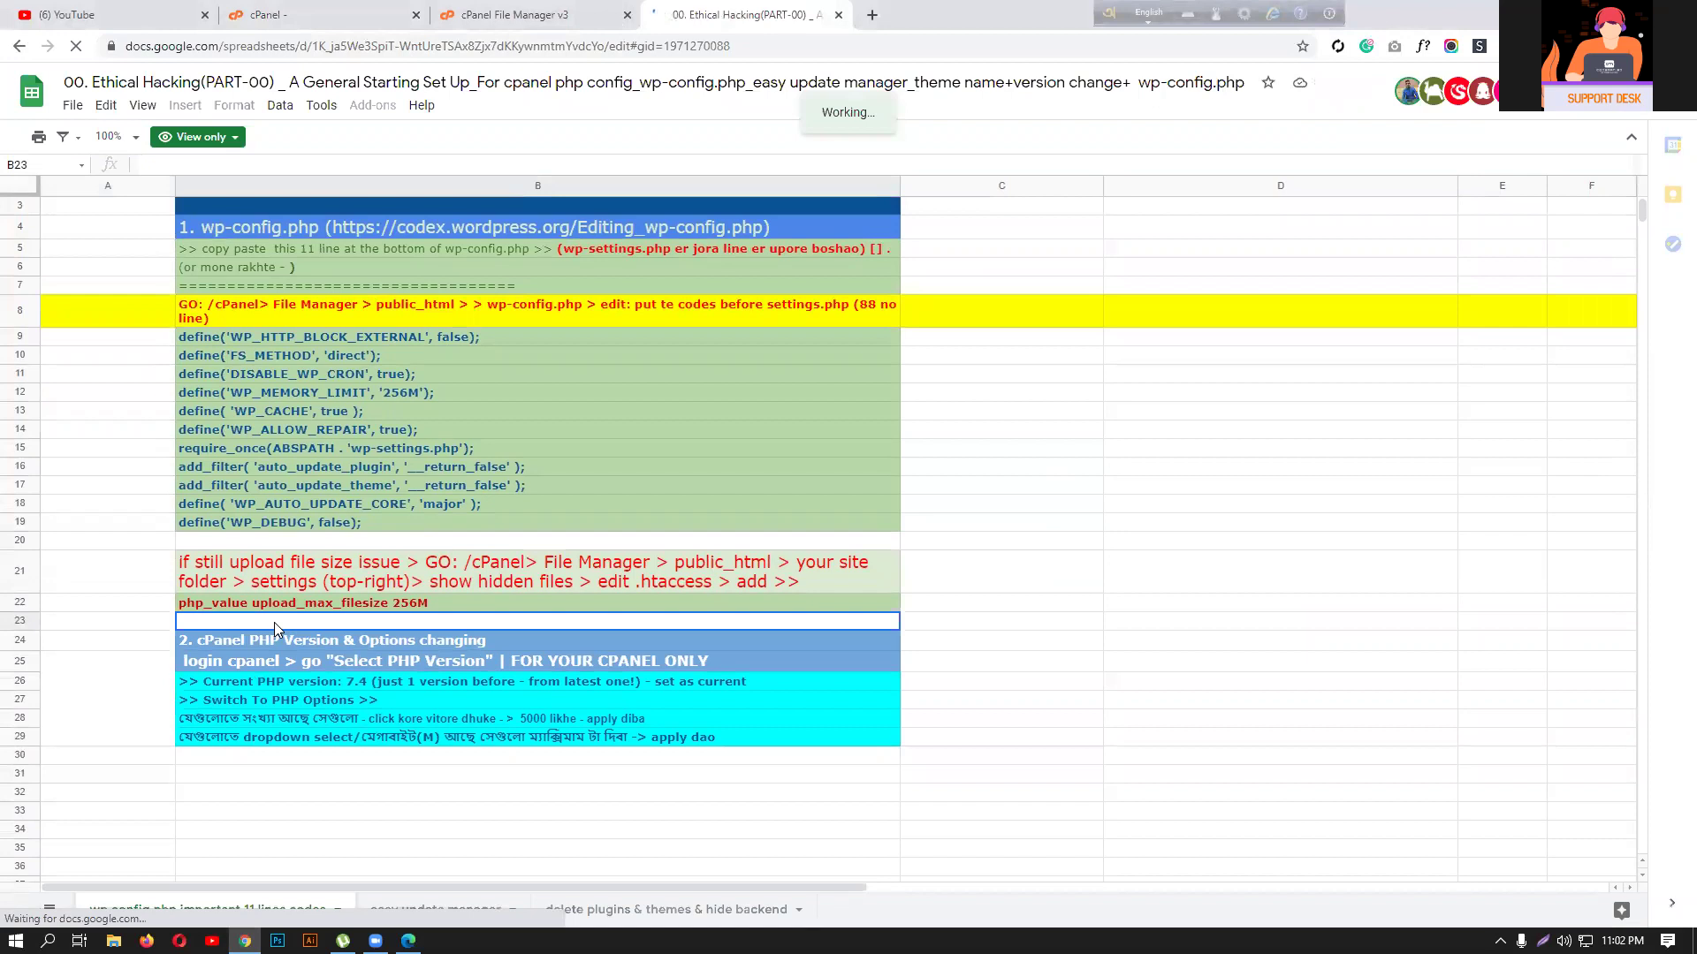
{"action": "left_click", "coordinate": [231, 661]}
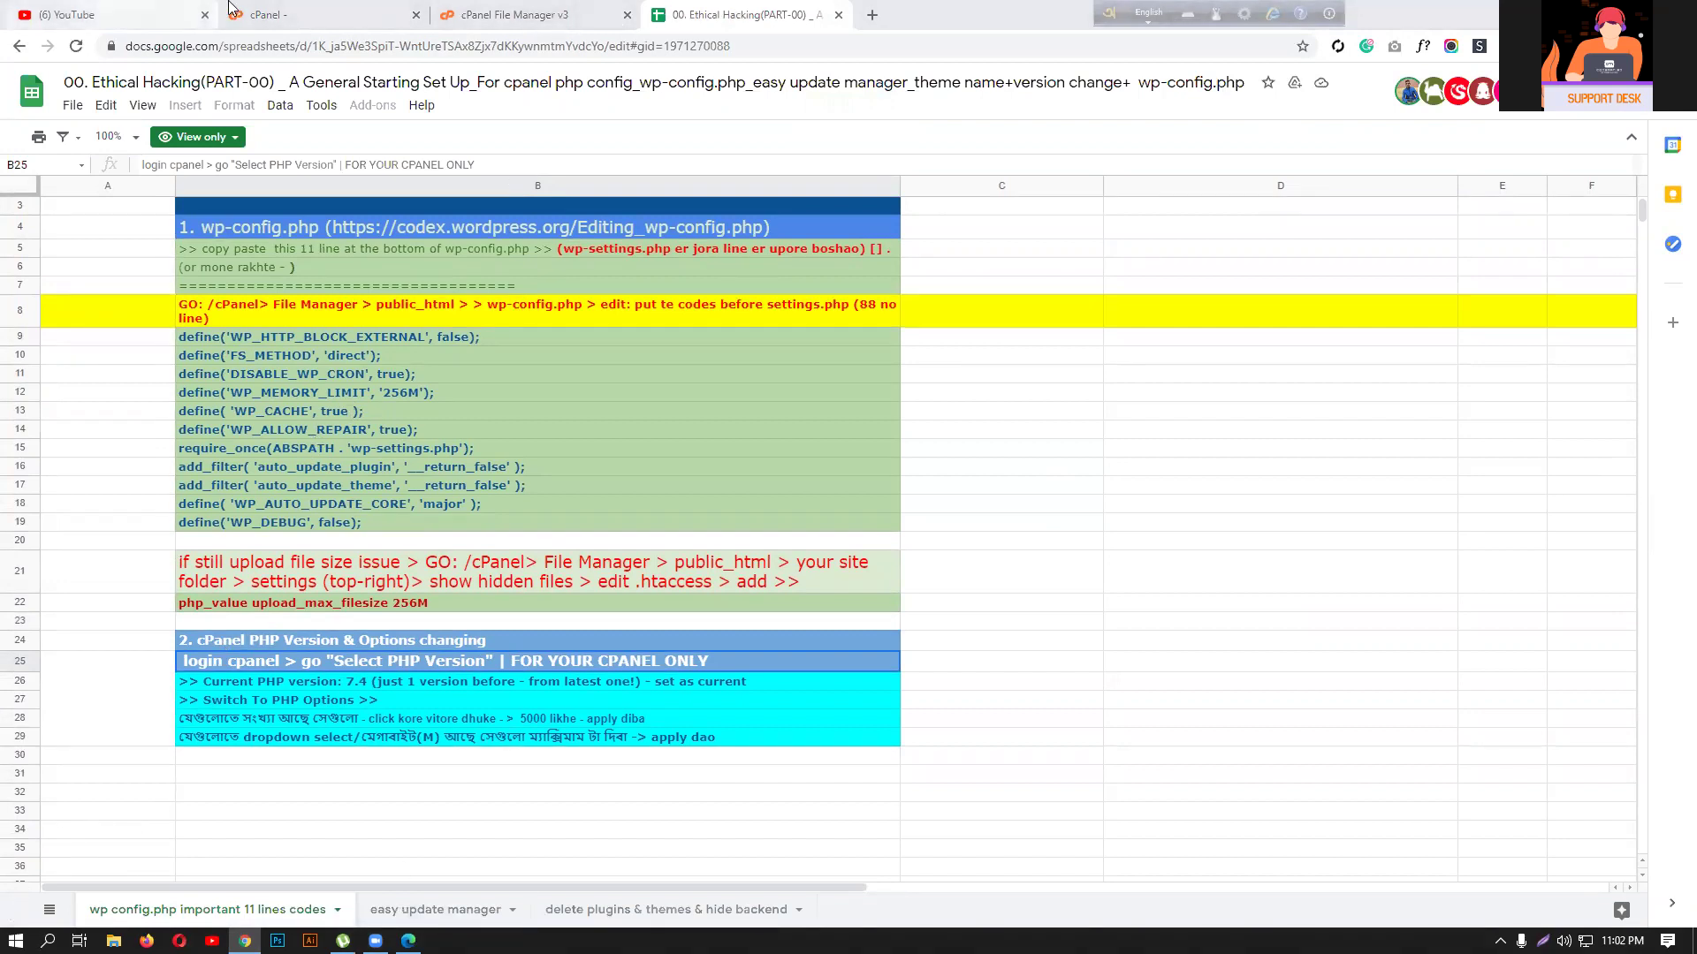
In the PHP Selector, choose version 7.3 instead of the native build and set it as current.
{"action": "left_click", "coordinate": [318, 14]}
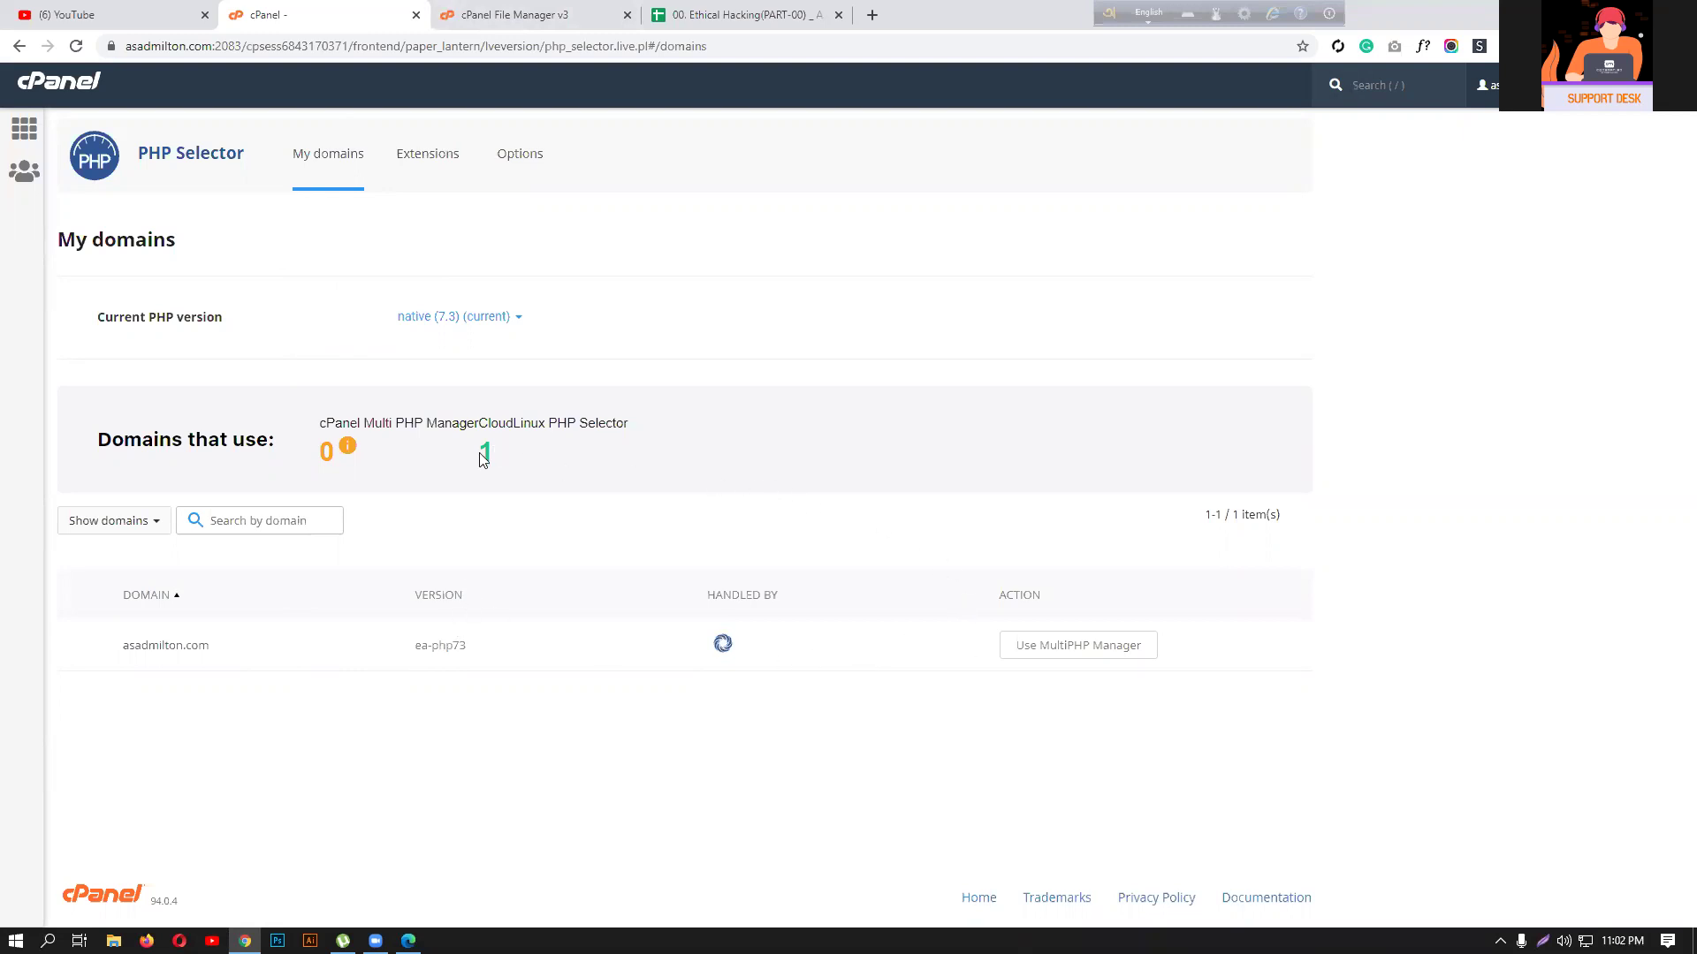
{"action": "left_click", "coordinate": [445, 323]}
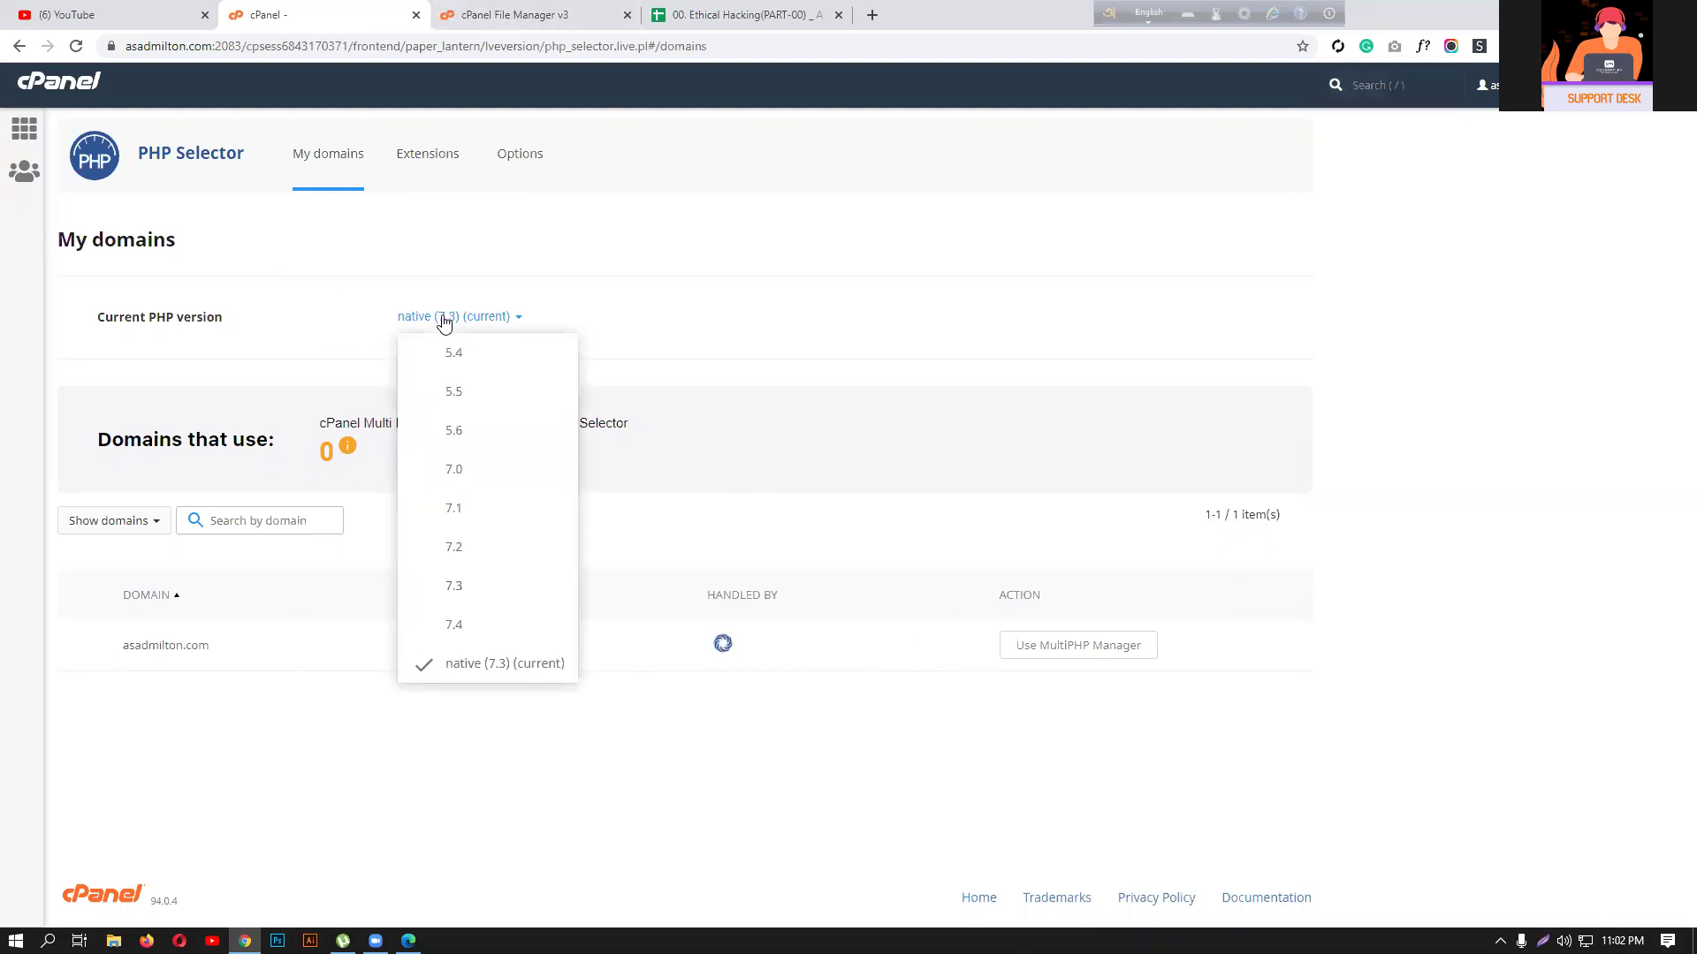
{"action": "left_click", "coordinate": [460, 588]}
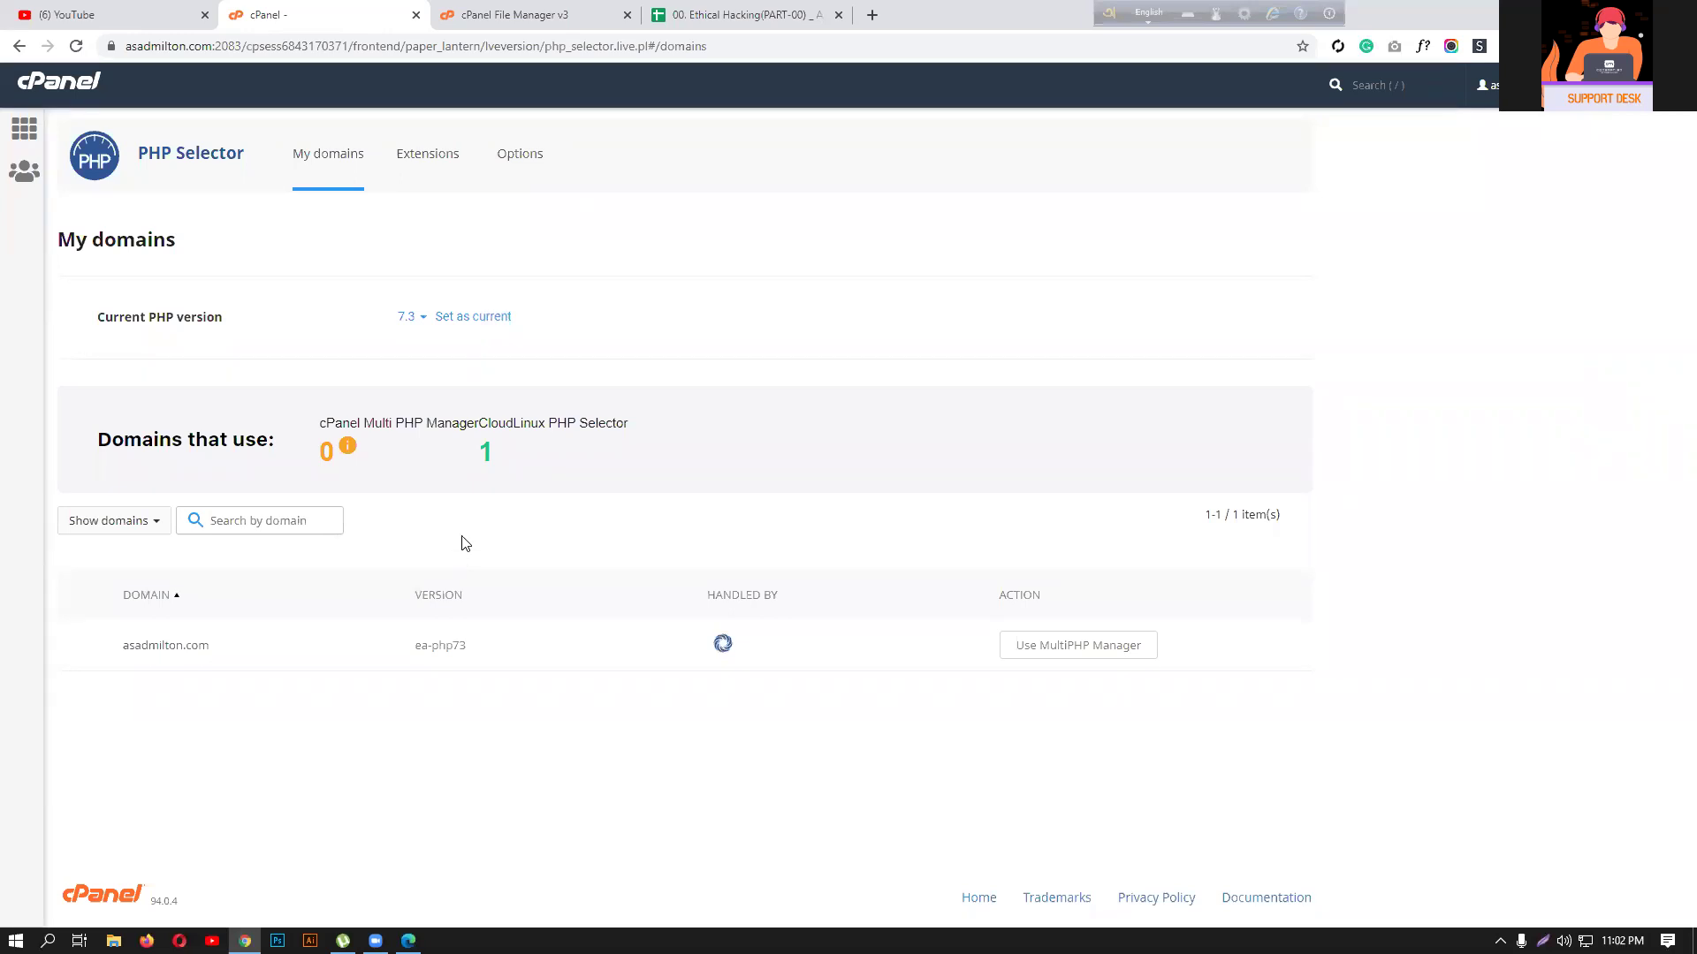
{"action": "left_click", "coordinate": [491, 318]}
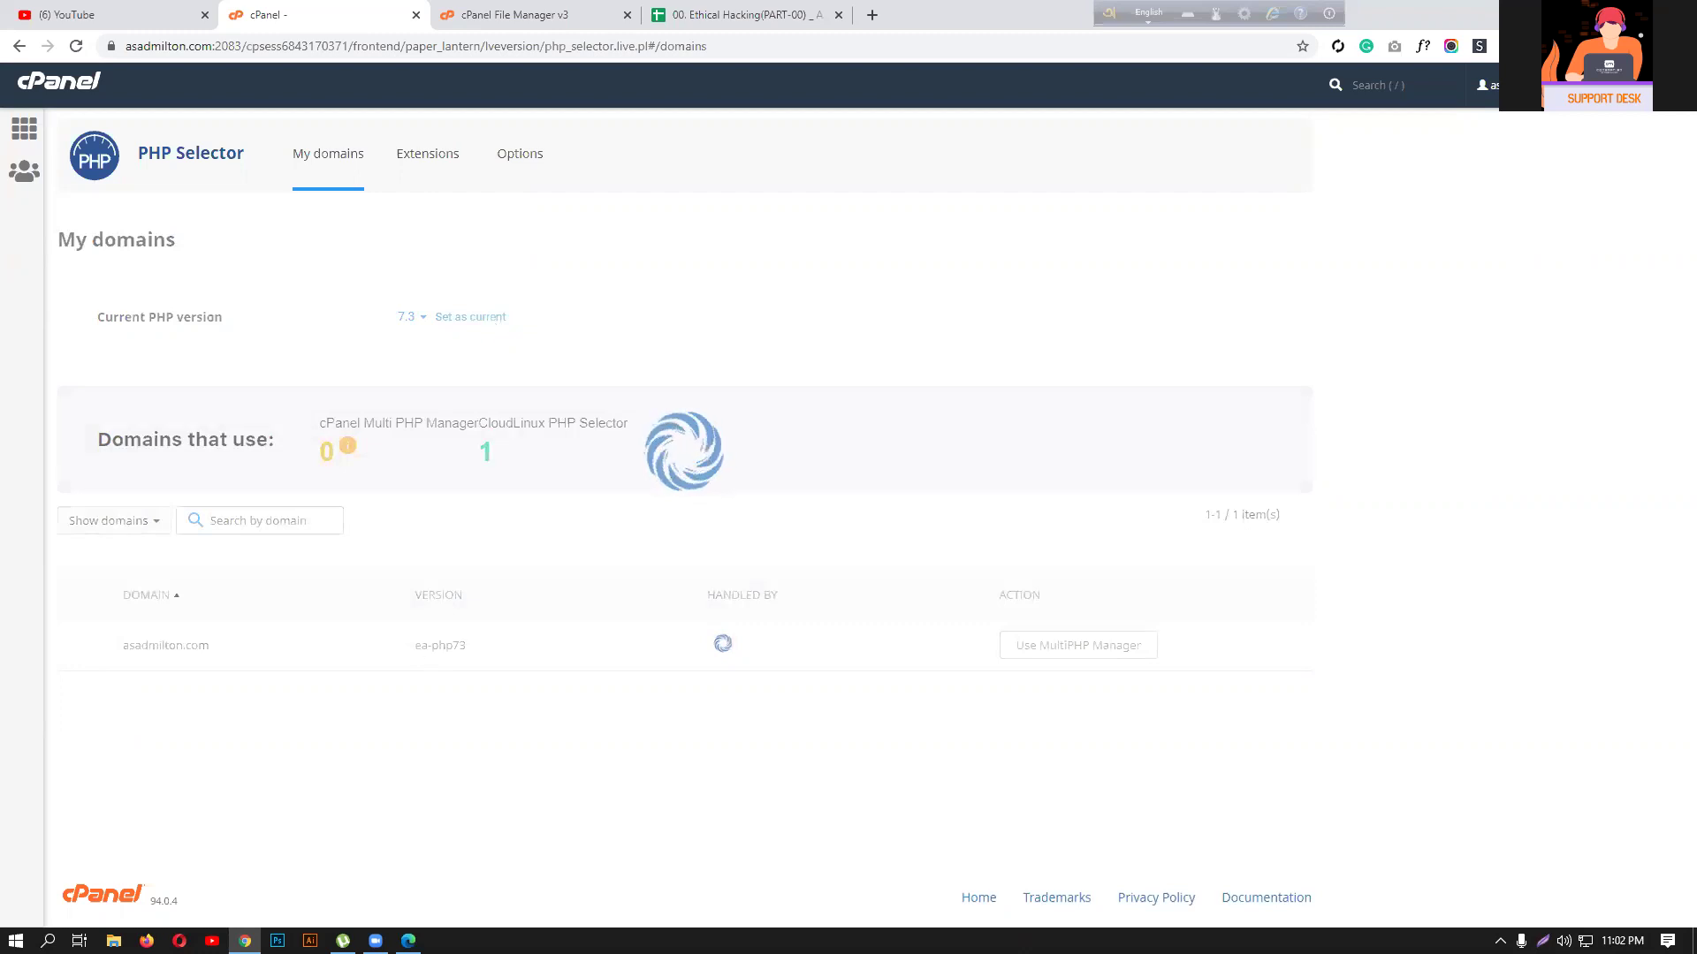
{"action": "mouse_move", "coordinate": [376, 940]}
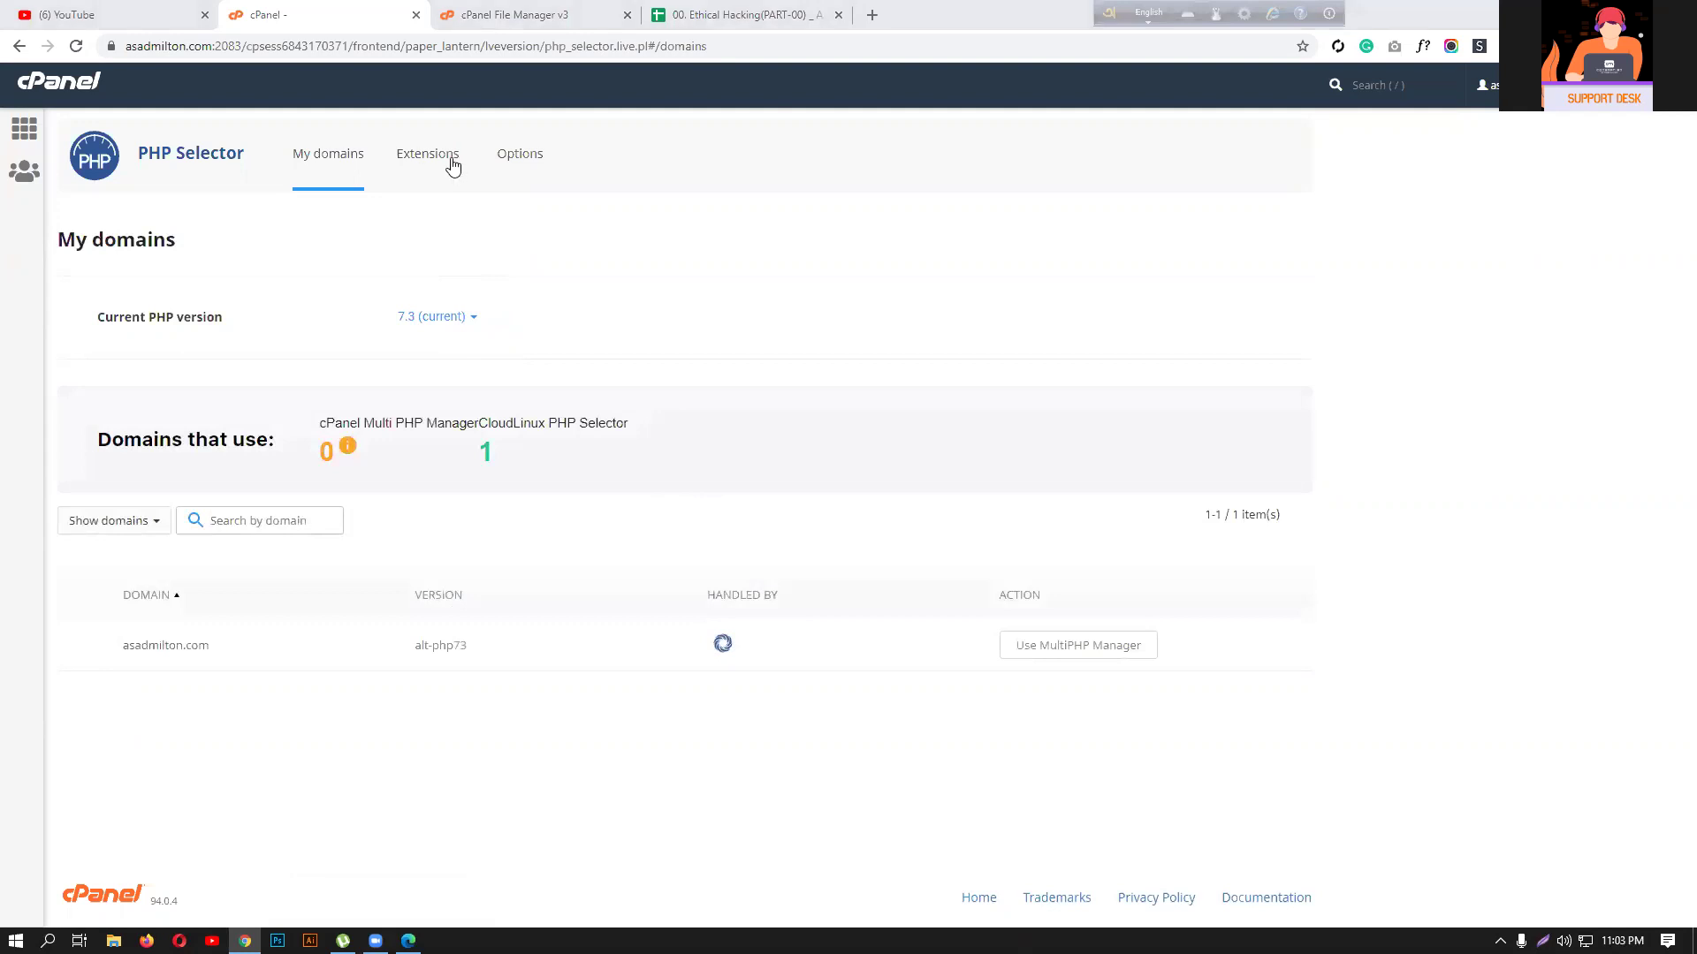
Open the PHP options and set max_execution_time to 5000.
{"action": "left_click", "coordinate": [521, 166]}
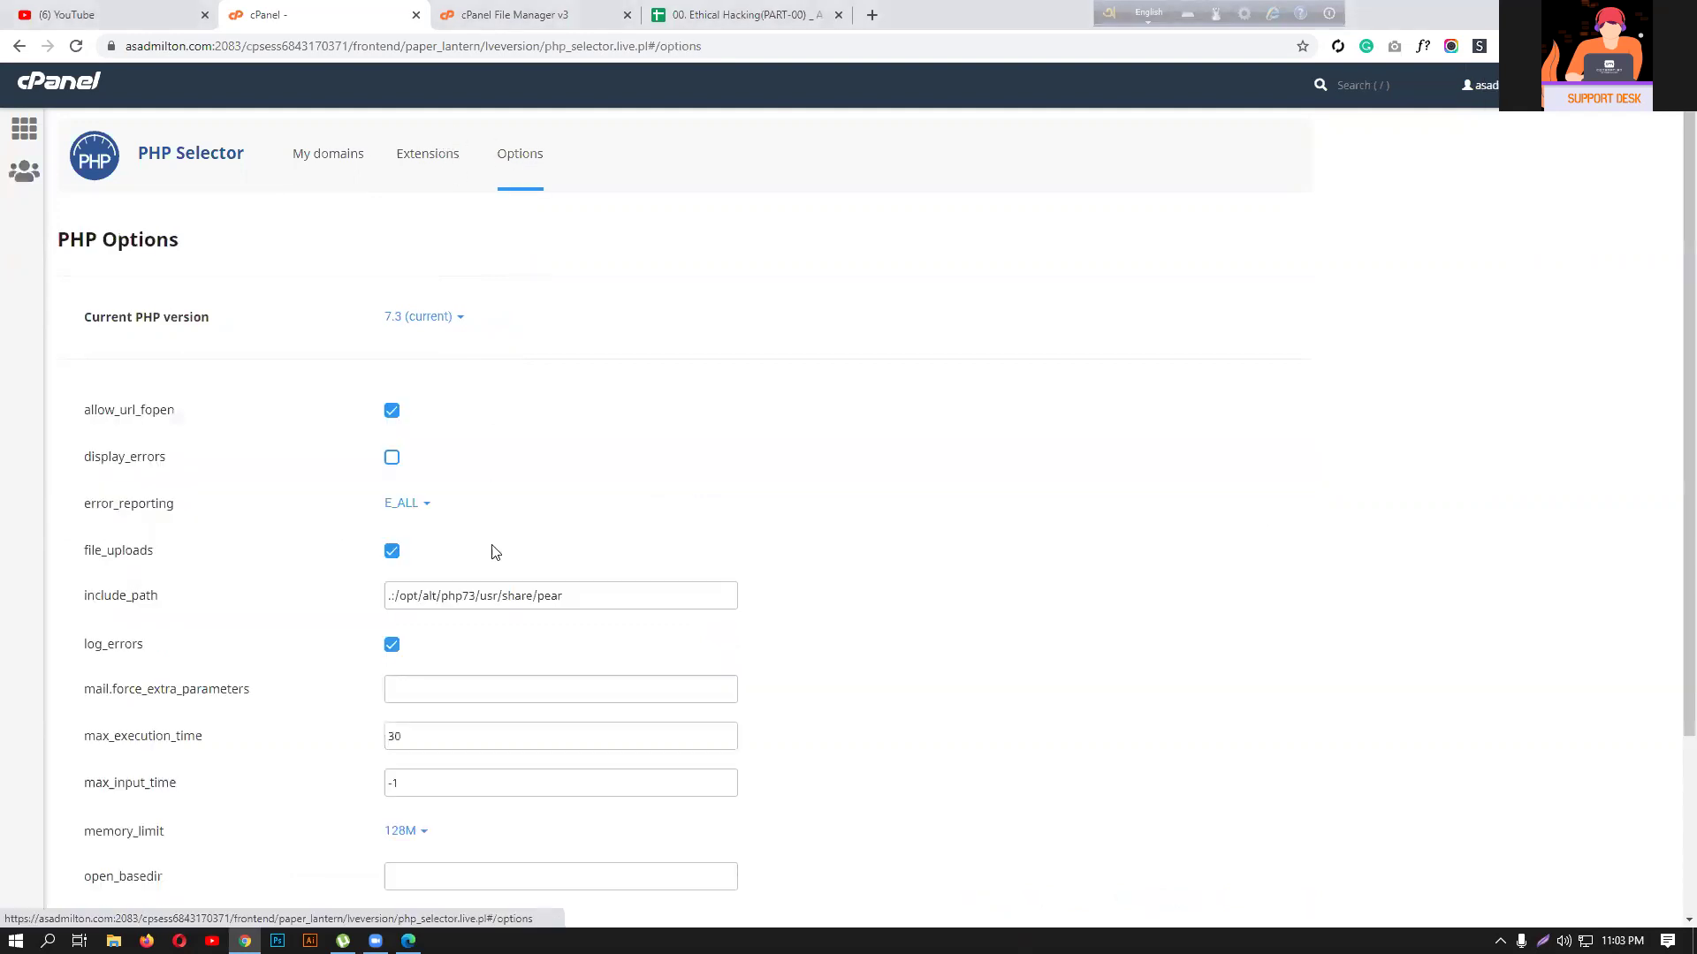
{"action": "scroll", "coordinate": [564, 528], "scroll_direction": "down", "scroll_amount": 2}
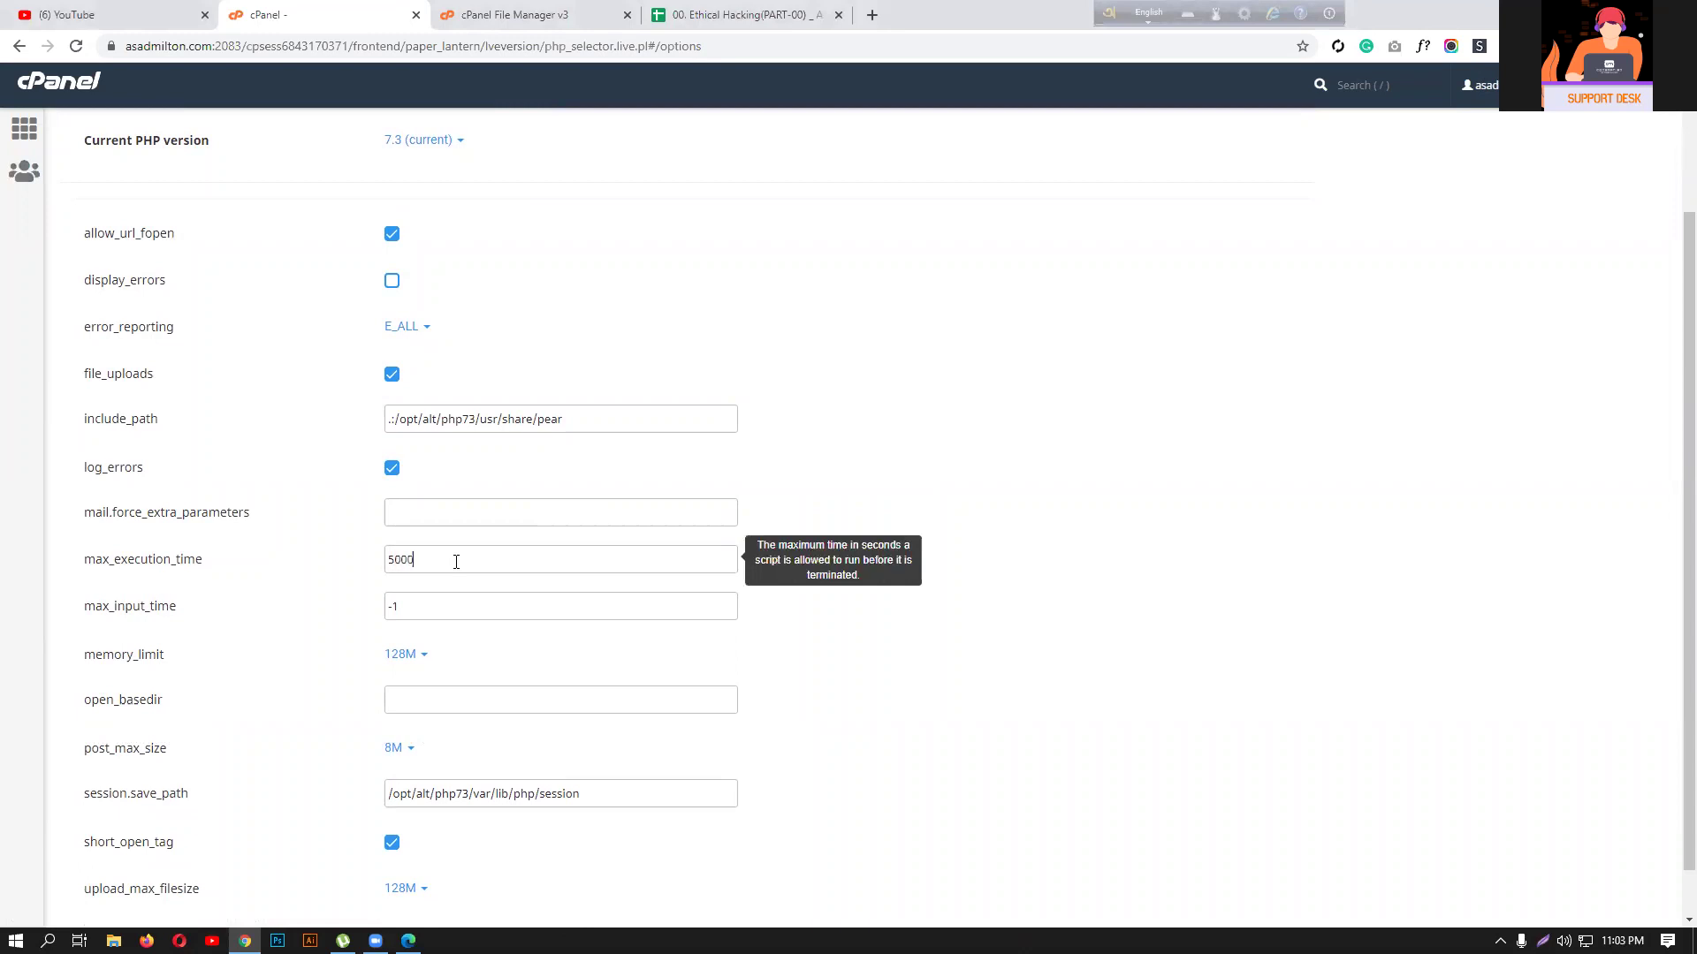
{"action": "left_click_drag", "start_coordinate": [457, 559], "coordinate": [380, 562]}
{"action": "left_click", "coordinate": [439, 483]}
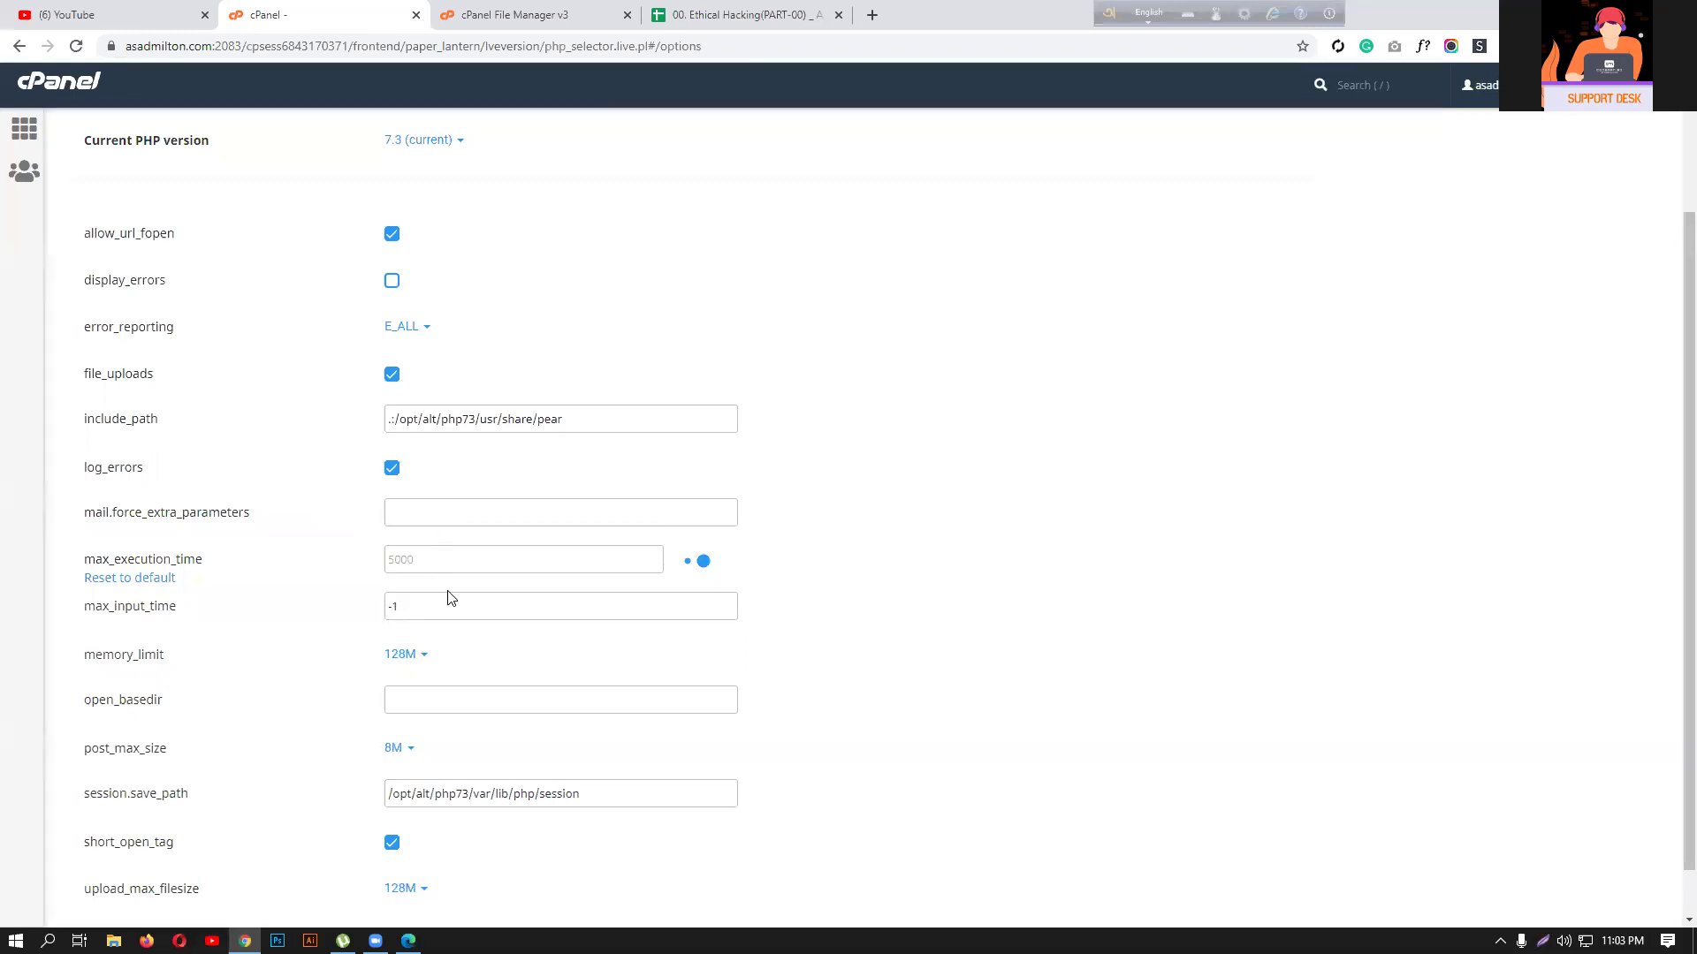
Set memory_limit to 512M and post_max_size to 64M in the PHP options.
{"action": "left_click", "coordinate": [393, 655]}
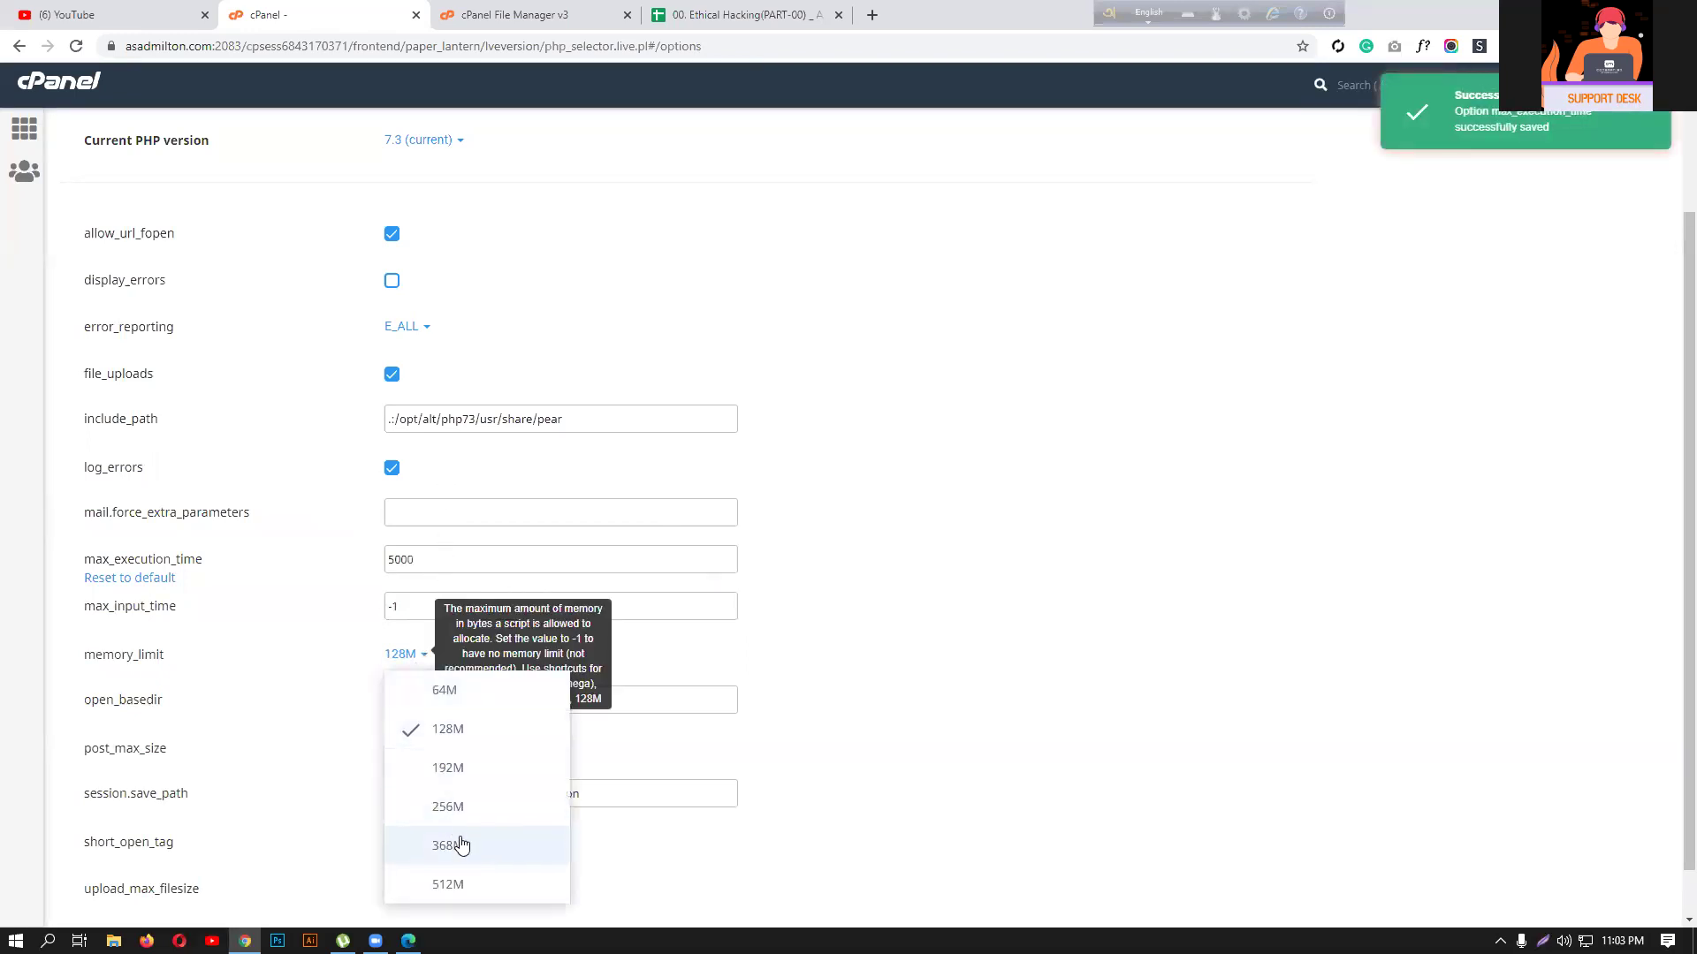
{"action": "scroll", "coordinate": [468, 884], "scroll_direction": "down", "scroll_amount": 1}
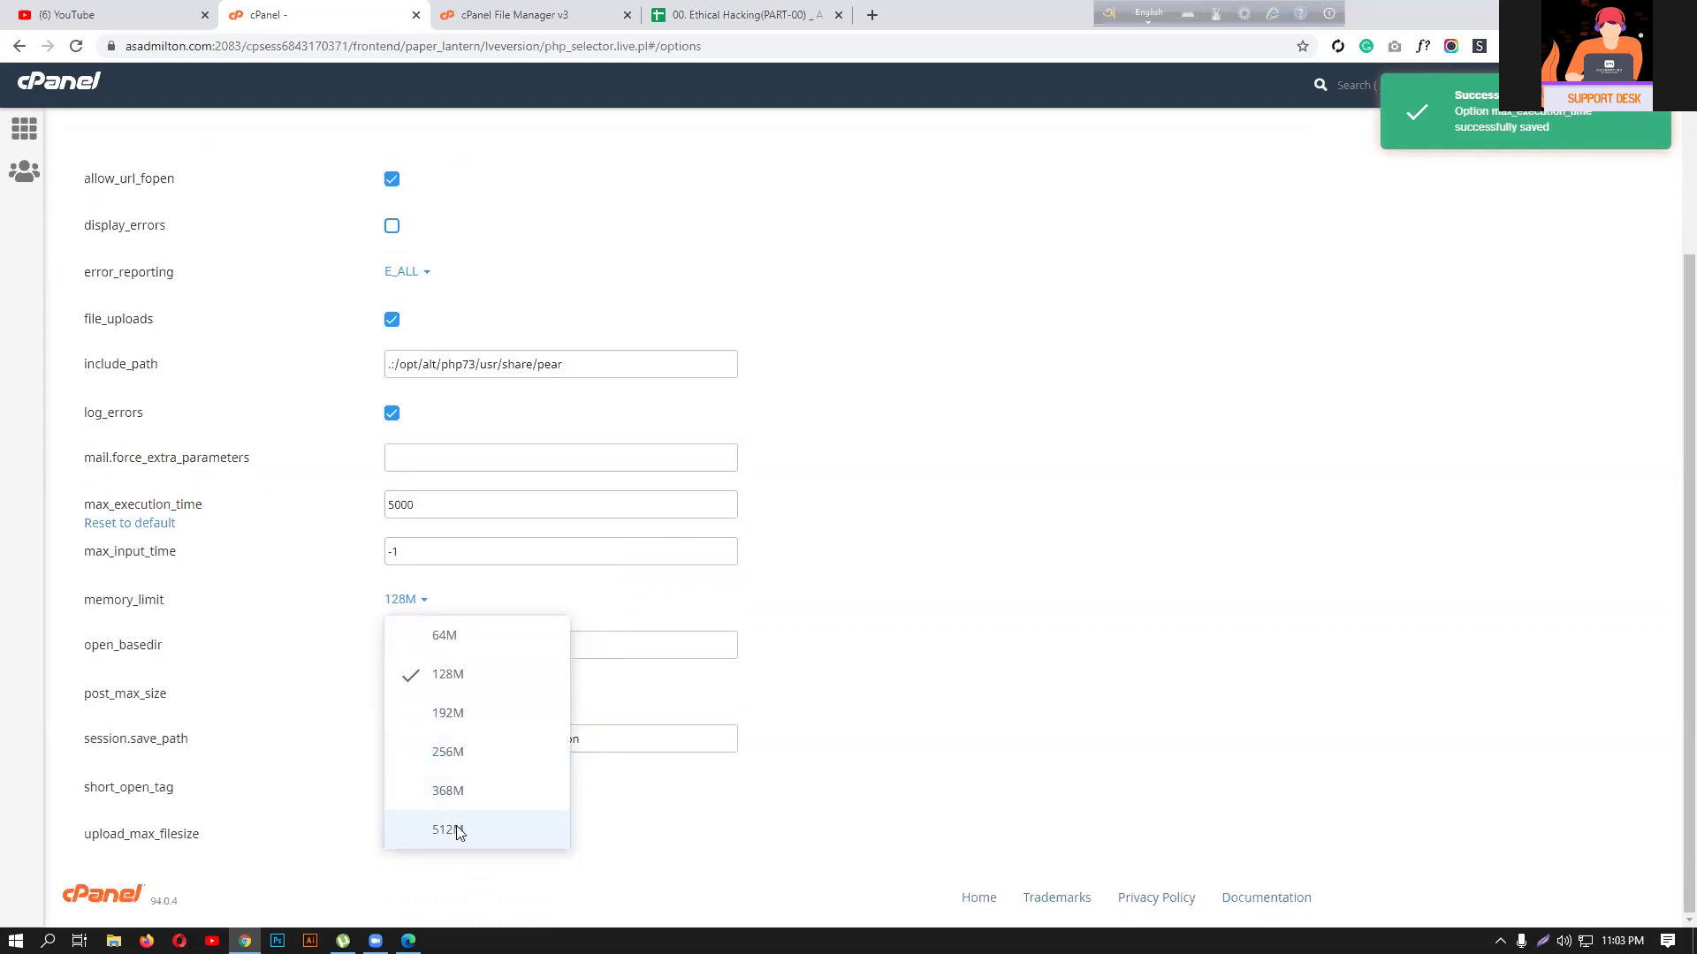
{"action": "left_click", "coordinate": [447, 831]}
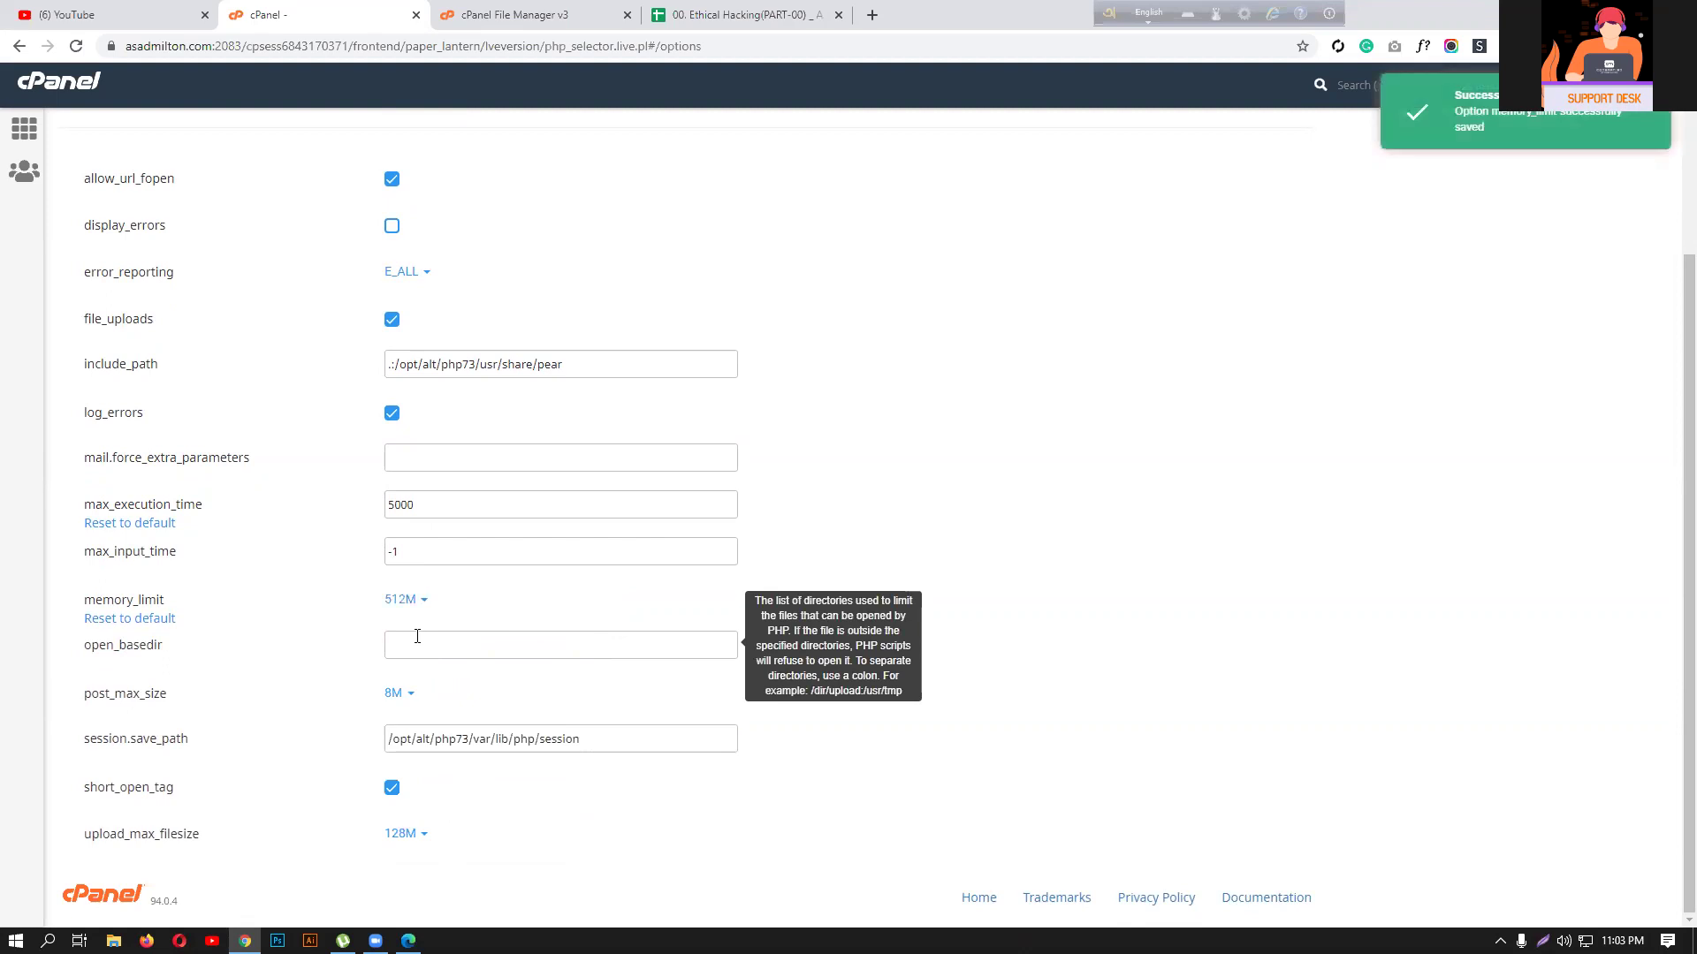
{"action": "left_click", "coordinate": [395, 693]}
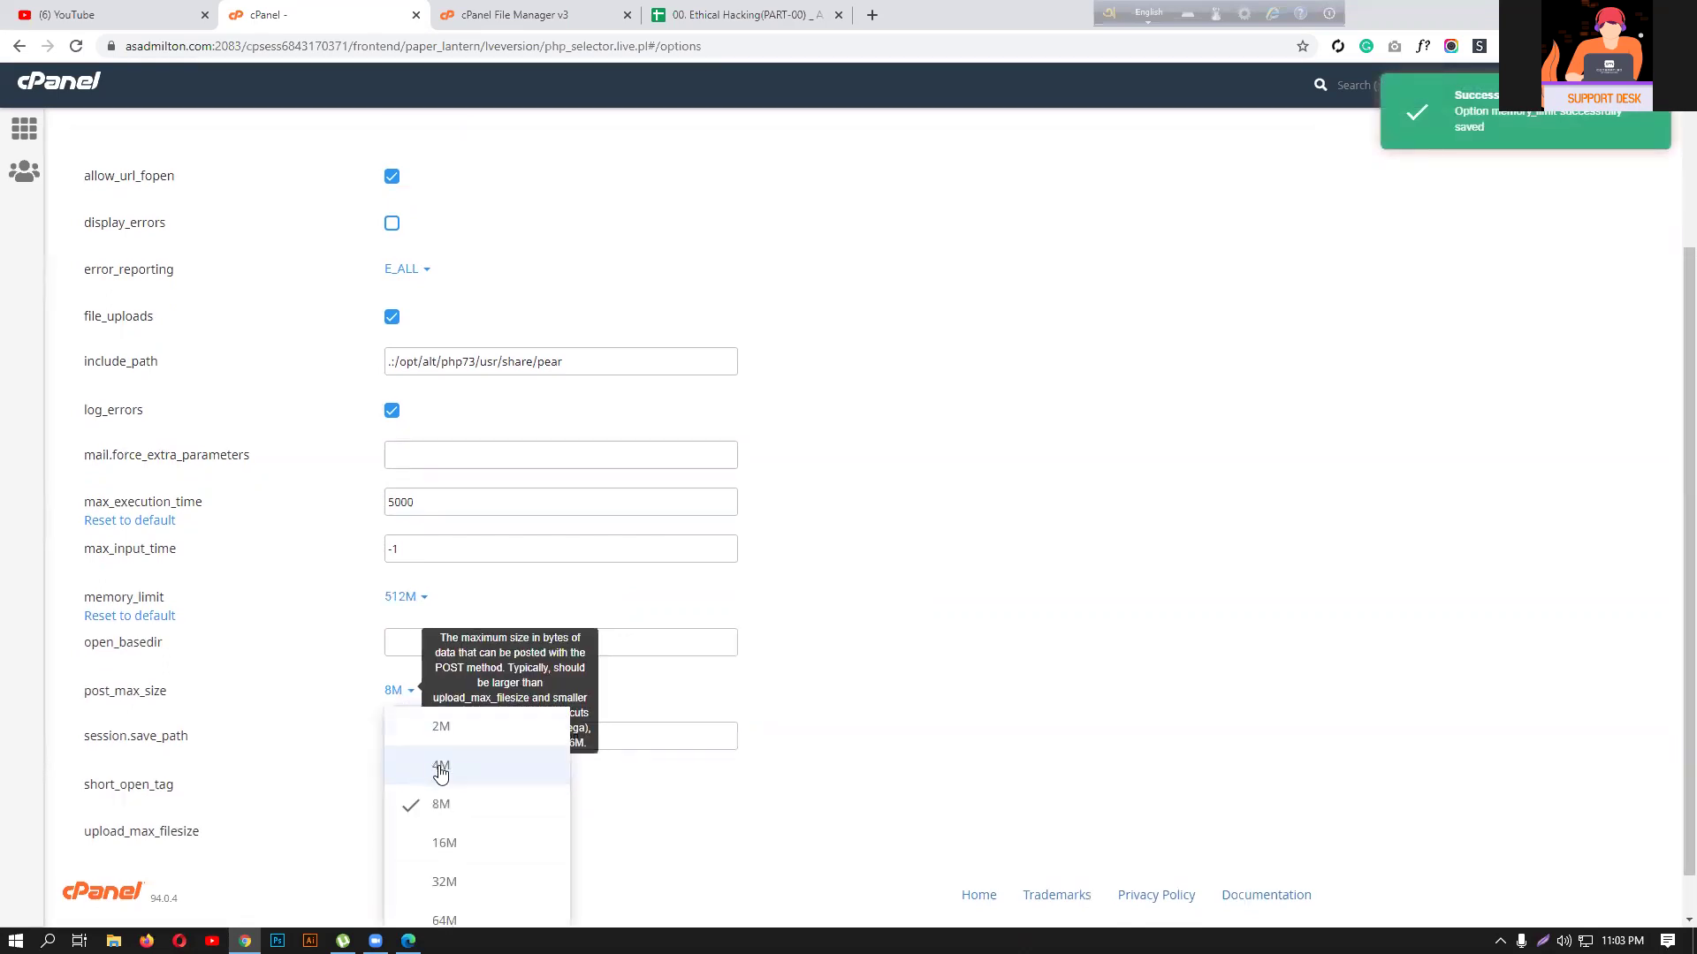
{"action": "scroll", "coordinate": [440, 773], "scroll_direction": "down", "scroll_amount": 1}
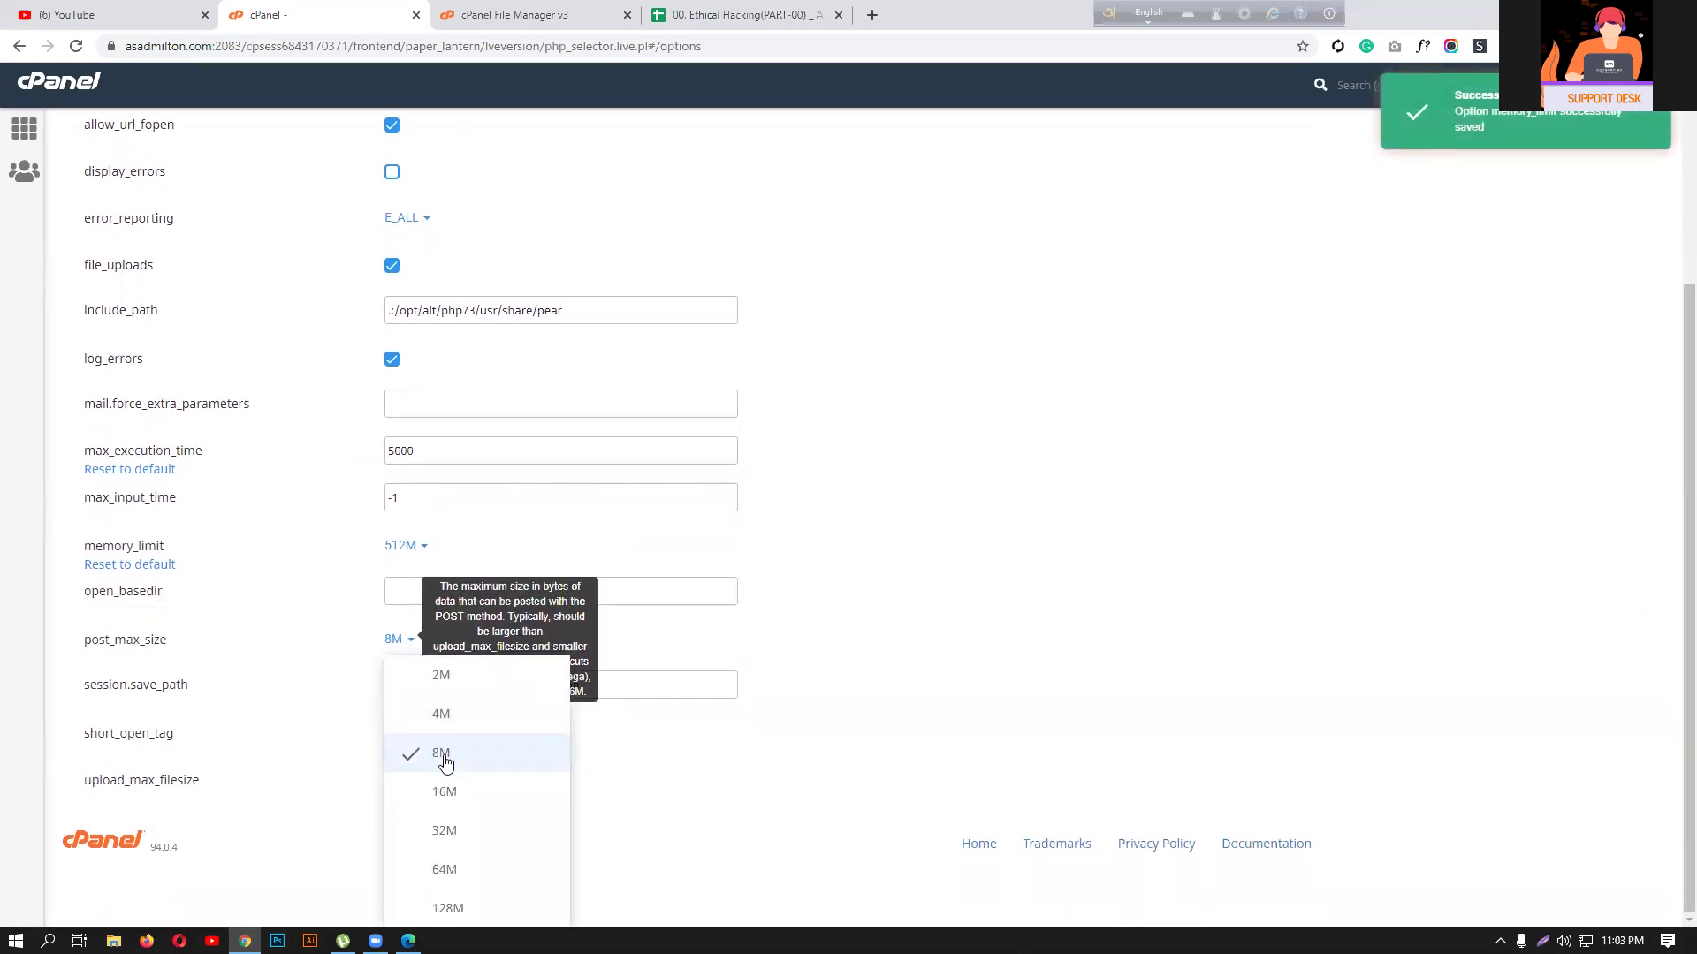
{"action": "left_click", "coordinate": [465, 875]}
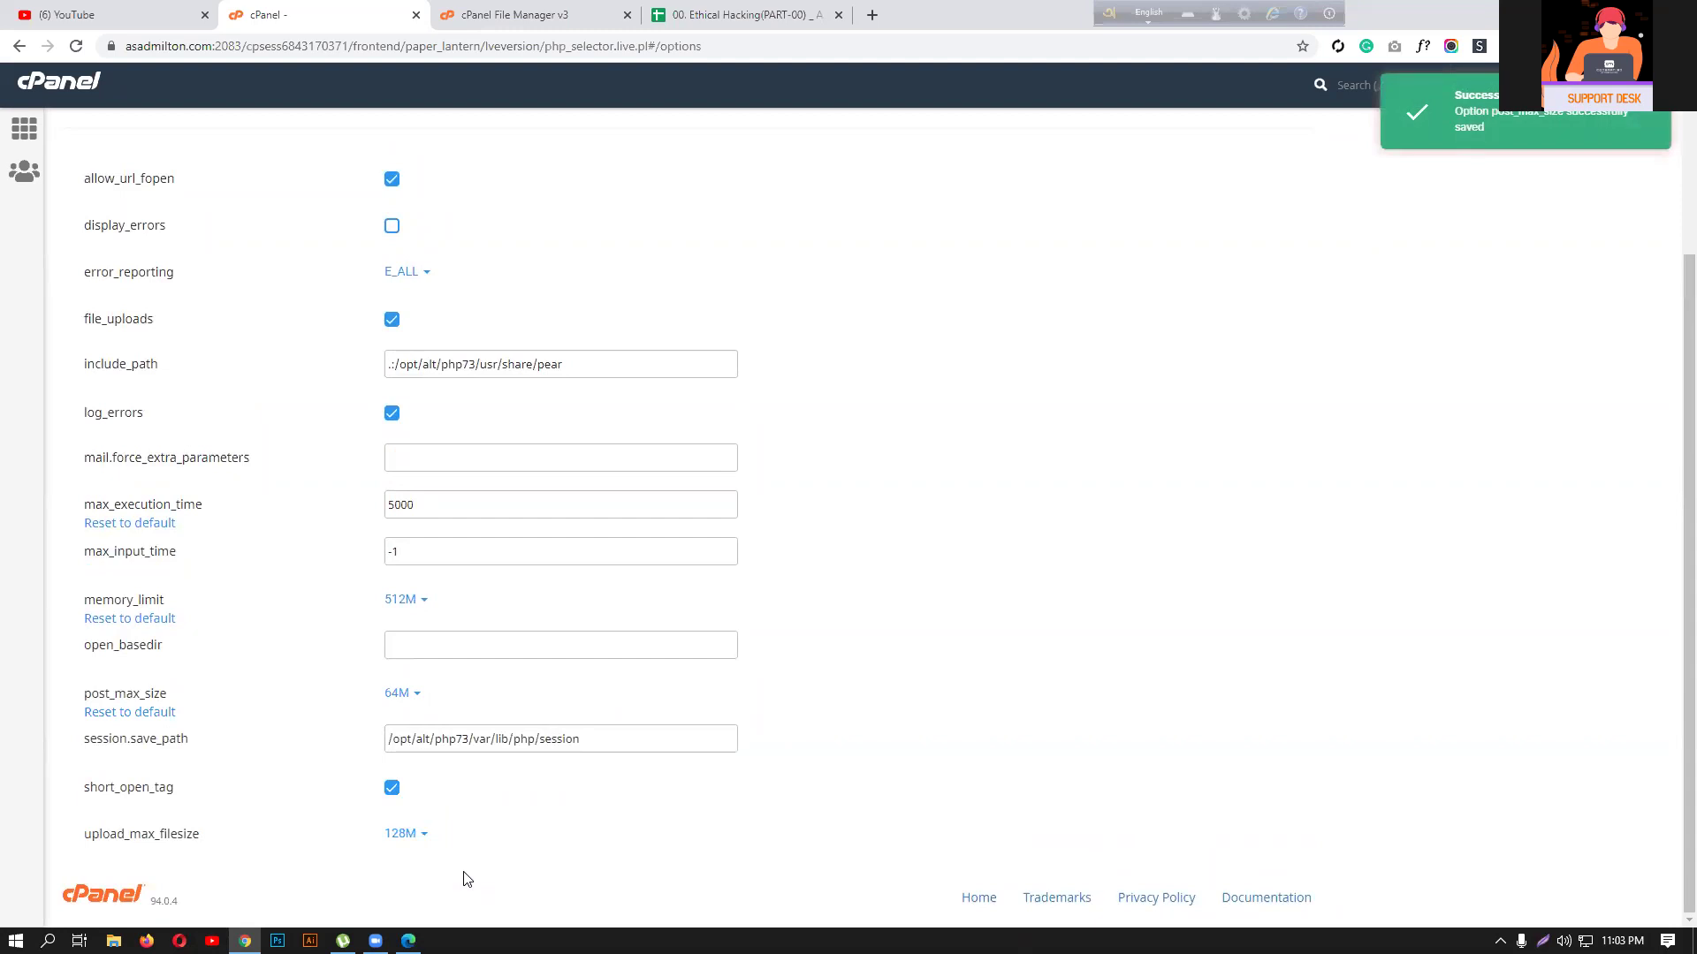
Set upload_max_filesize to 1G in the PHP options and look over the saved option values.
{"action": "left_click", "coordinate": [429, 840]}
{"action": "scroll", "coordinate": [433, 848], "scroll_direction": "down", "scroll_amount": 4}
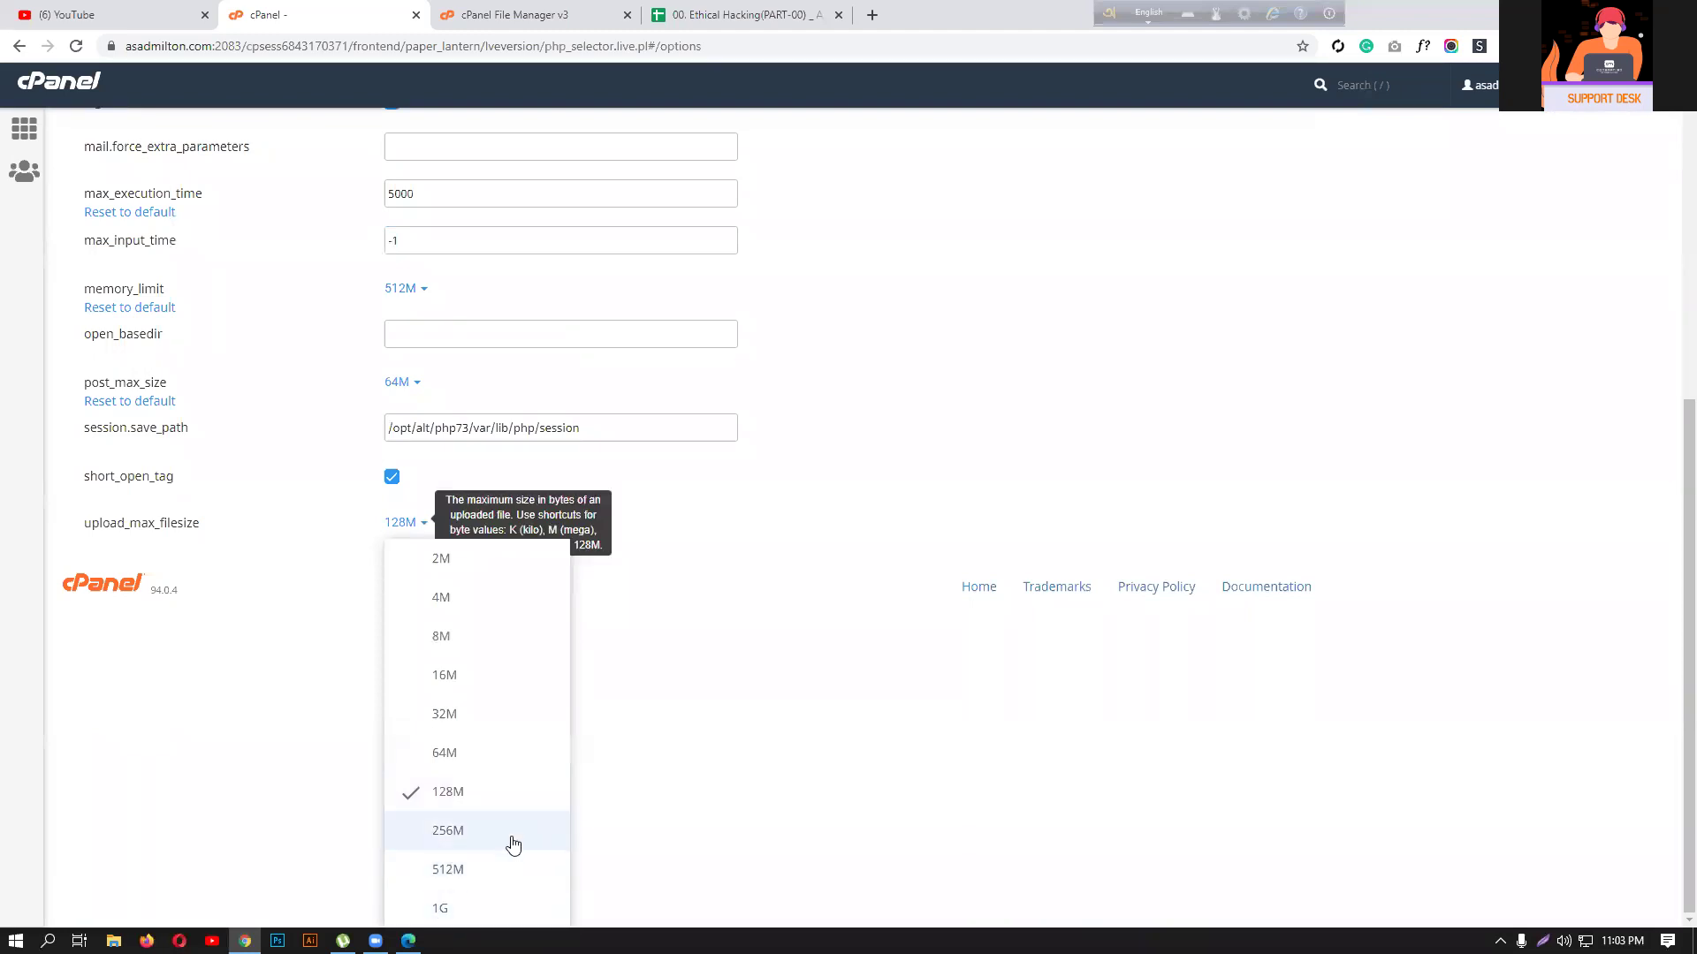
{"action": "left_click", "coordinate": [481, 873]}
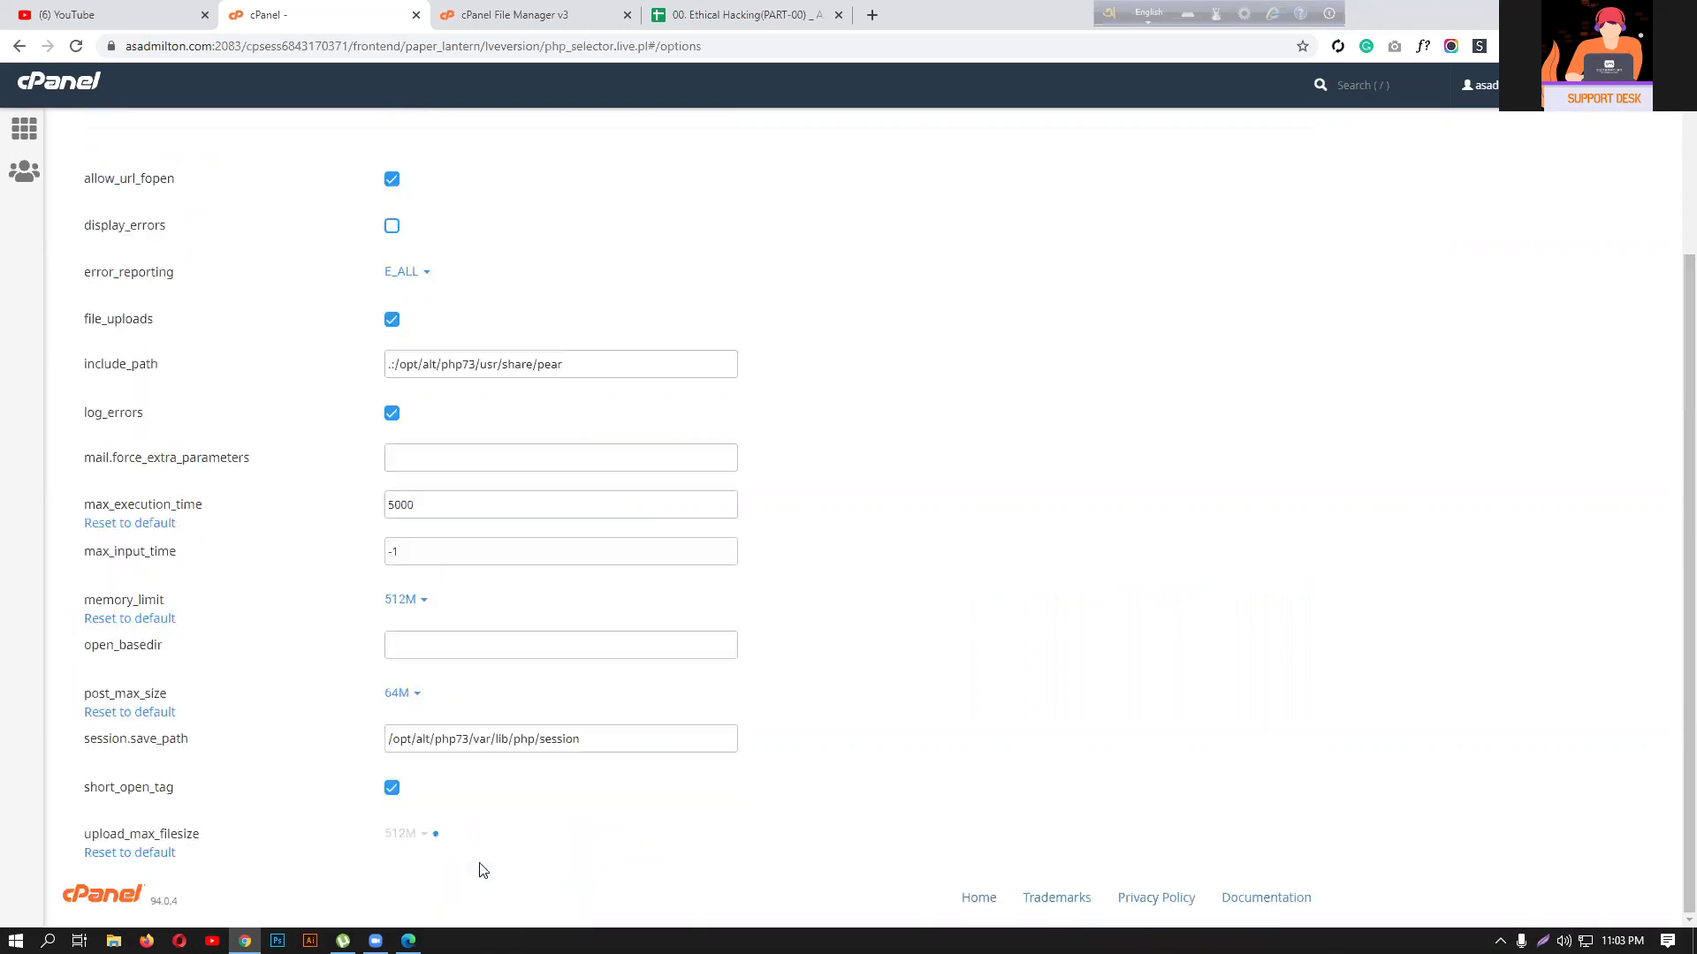
{"action": "left_click", "coordinate": [420, 834]}
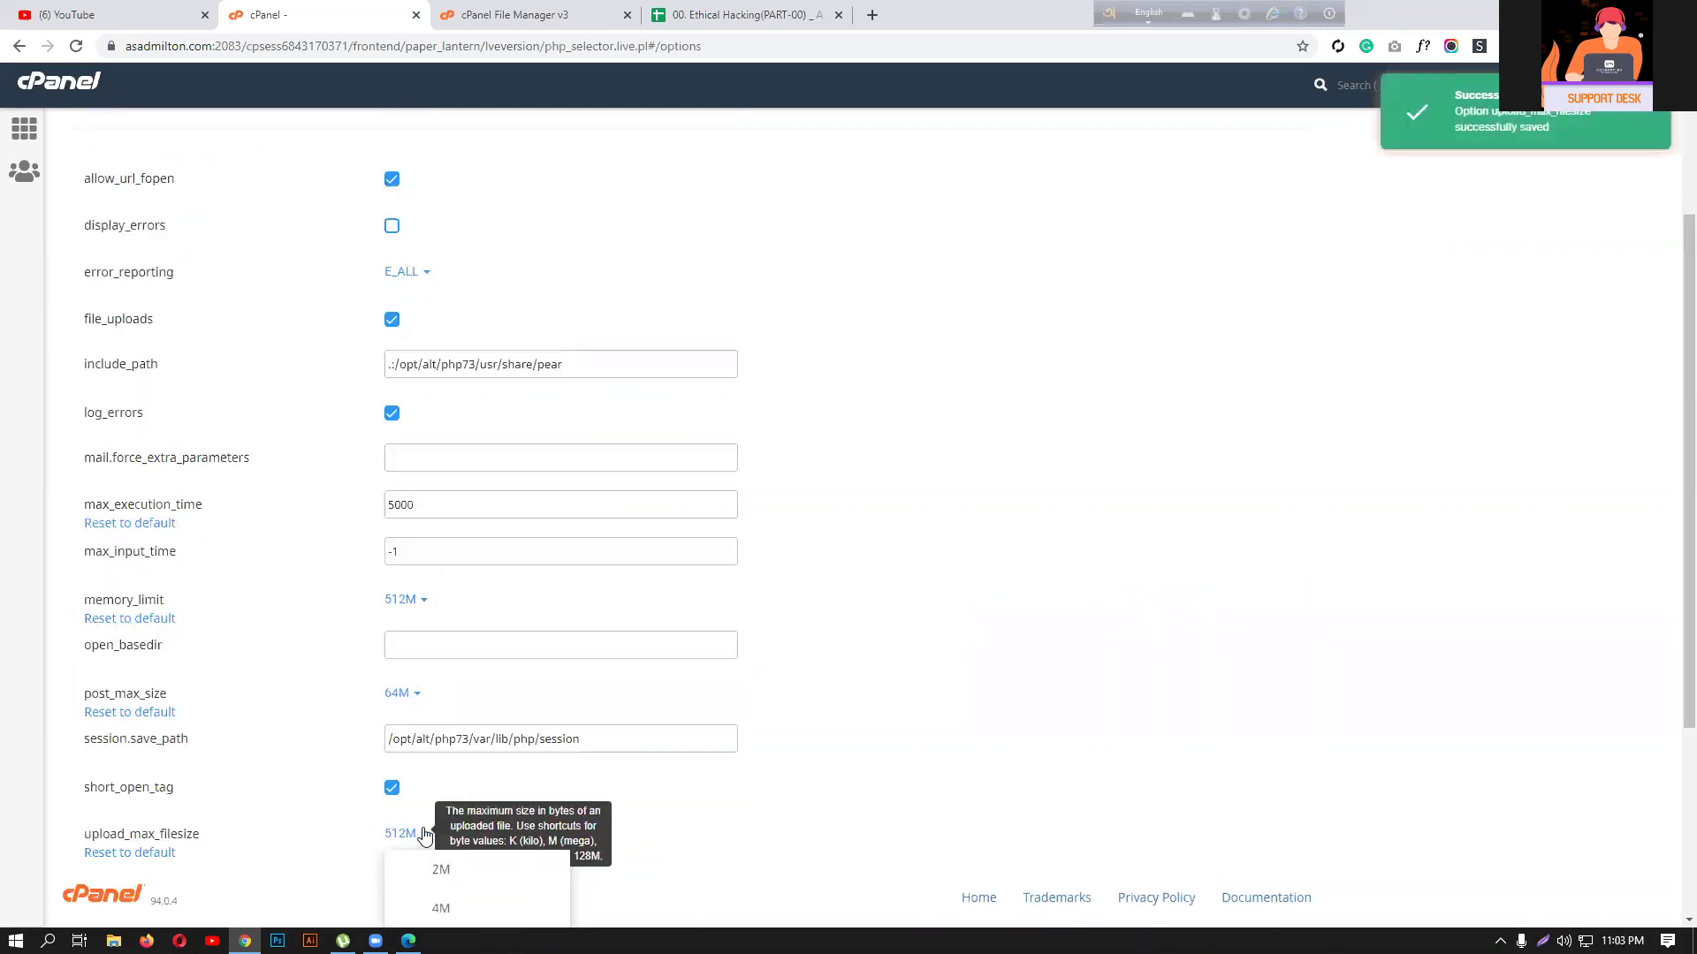
{"action": "scroll", "coordinate": [441, 862], "scroll_direction": "down", "scroll_amount": 5}
{"action": "left_click", "coordinate": [446, 915]}
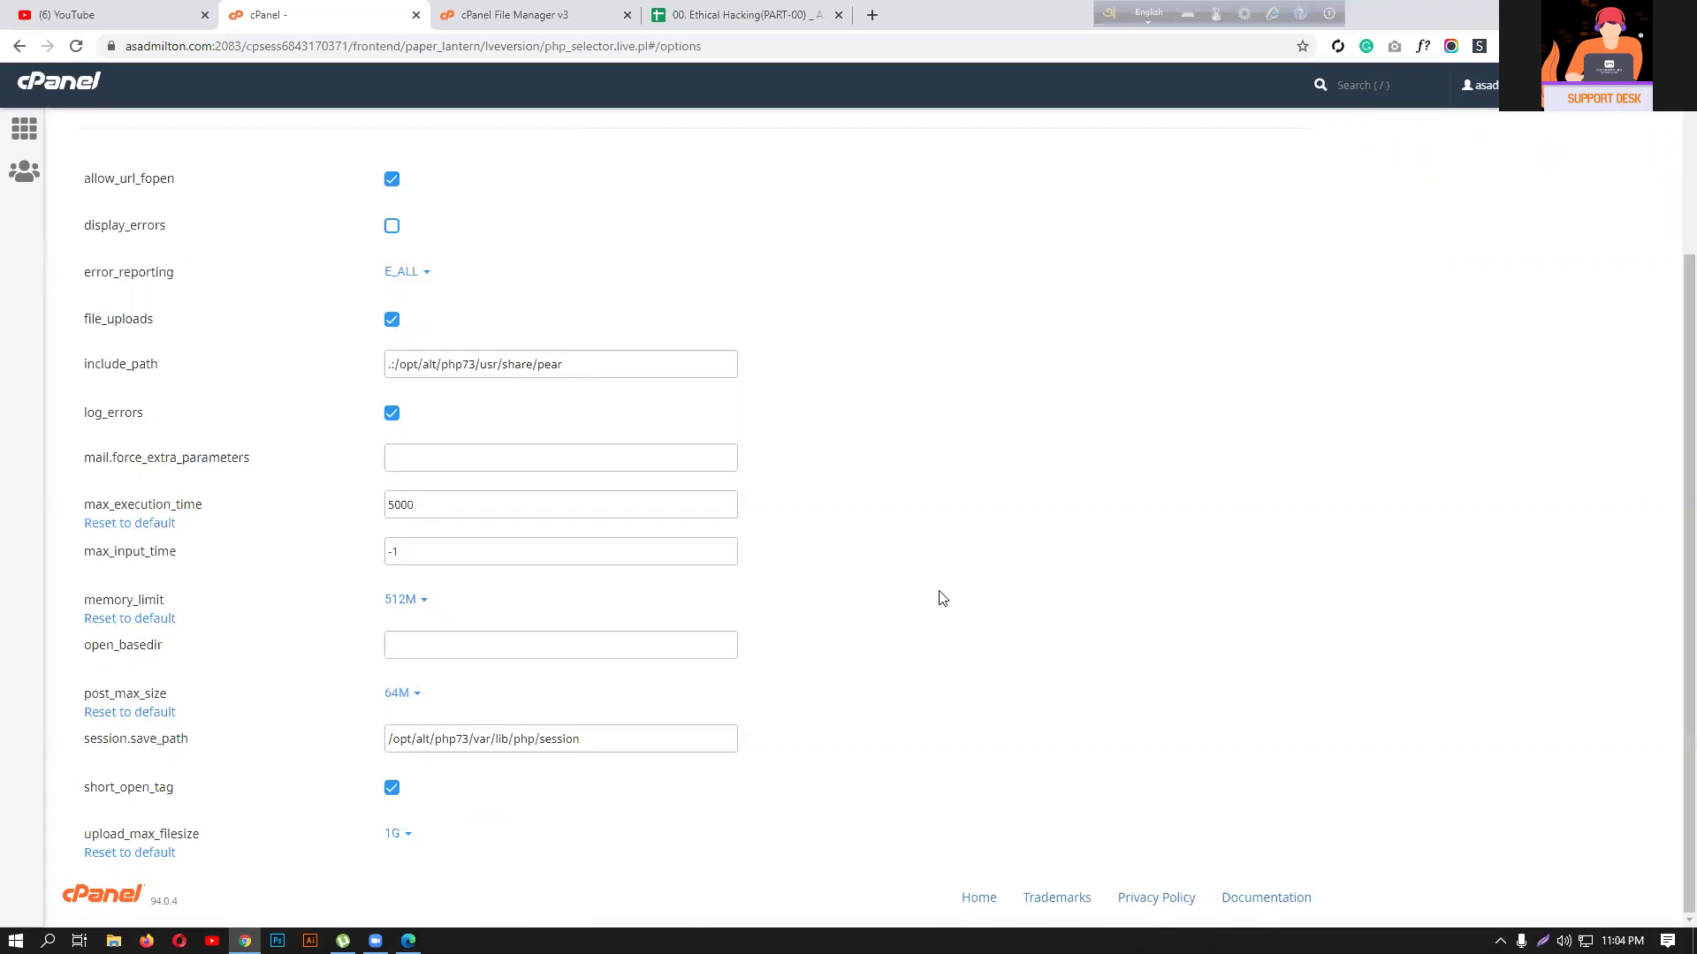
{"action": "scroll", "coordinate": [815, 669], "scroll_direction": "up", "scroll_amount": 2}
{"action": "scroll", "coordinate": [815, 672], "scroll_direction": "down", "scroll_amount": 2}
{"action": "scroll", "coordinate": [815, 676], "scroll_direction": "up", "scroll_amount": 3}
{"action": "scroll", "coordinate": [814, 676], "scroll_direction": "down", "scroll_amount": 3}
{"action": "scroll", "coordinate": [814, 676], "scroll_direction": "up", "scroll_amount": 3}
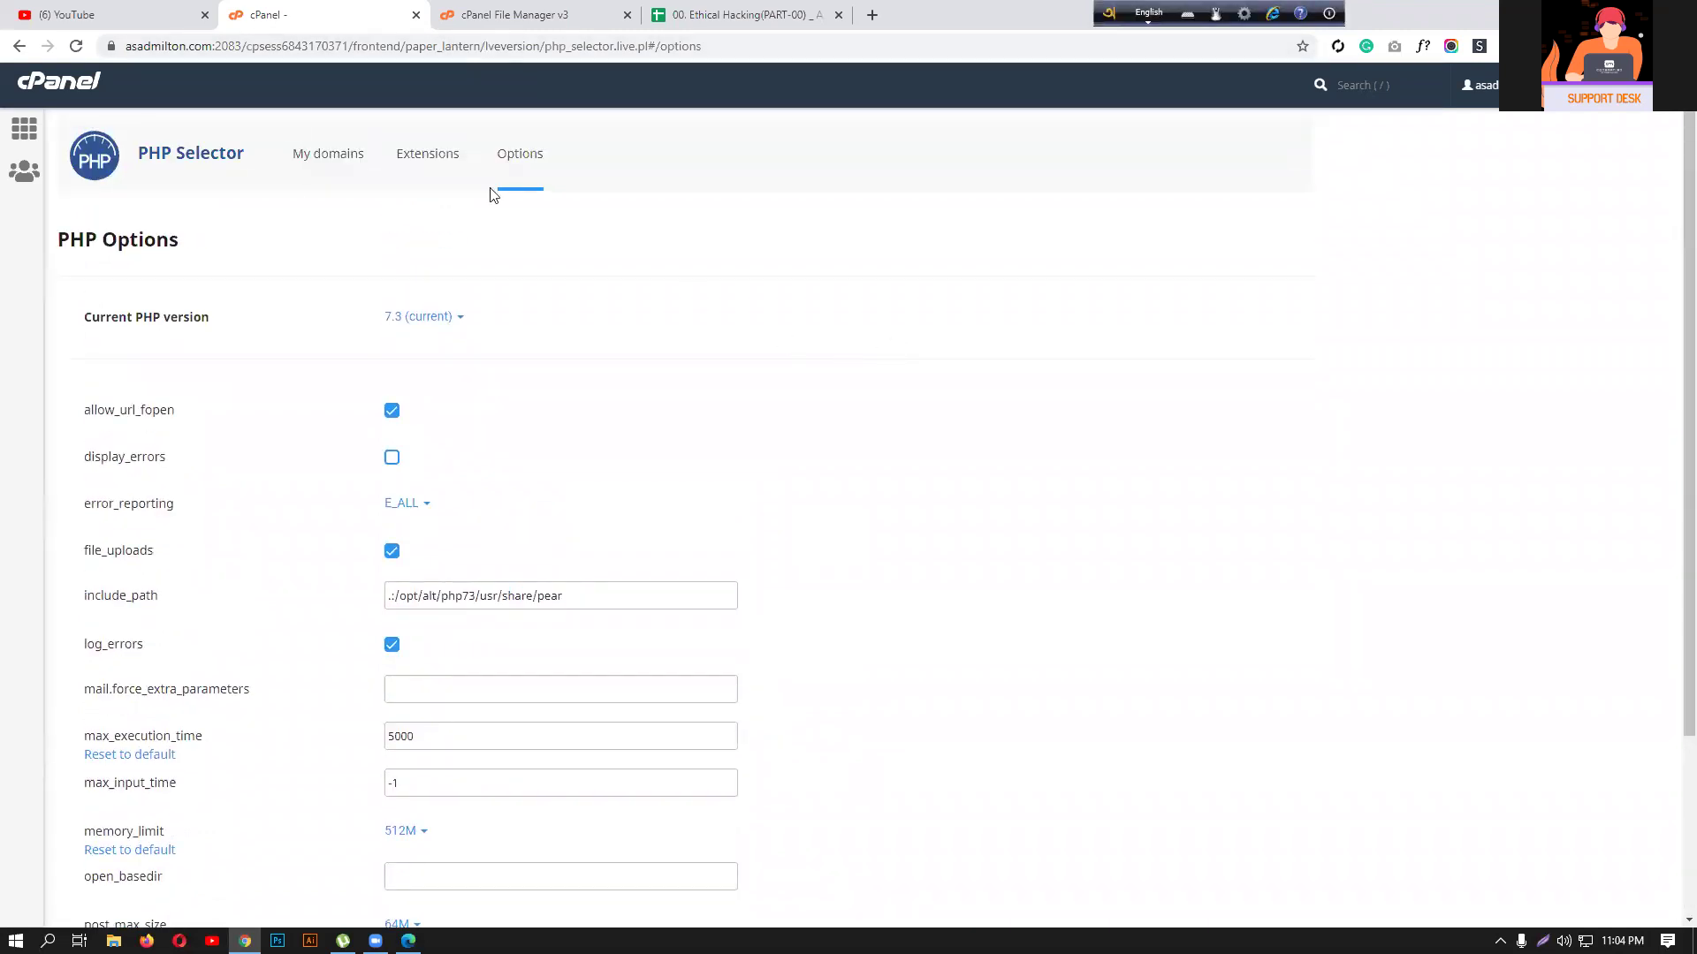
Open the public_html folder in the cPanel File Manager to view its site folders.
{"action": "left_click", "coordinate": [512, 15]}
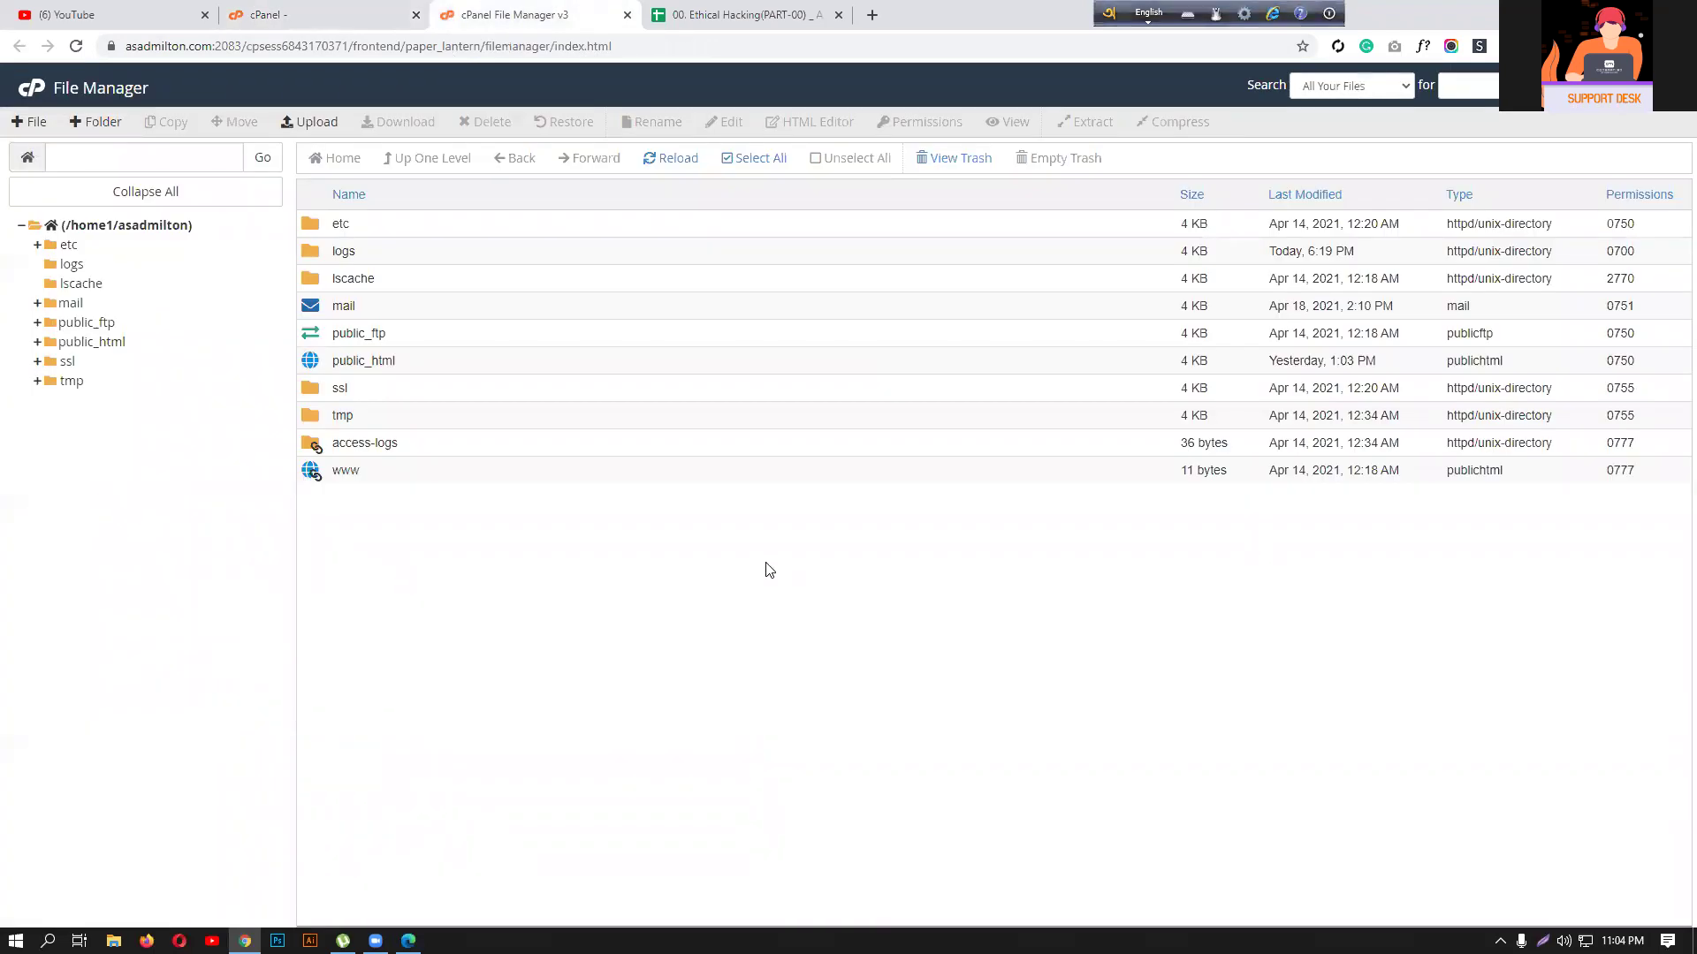
{"action": "left_click", "coordinate": [354, 363]}
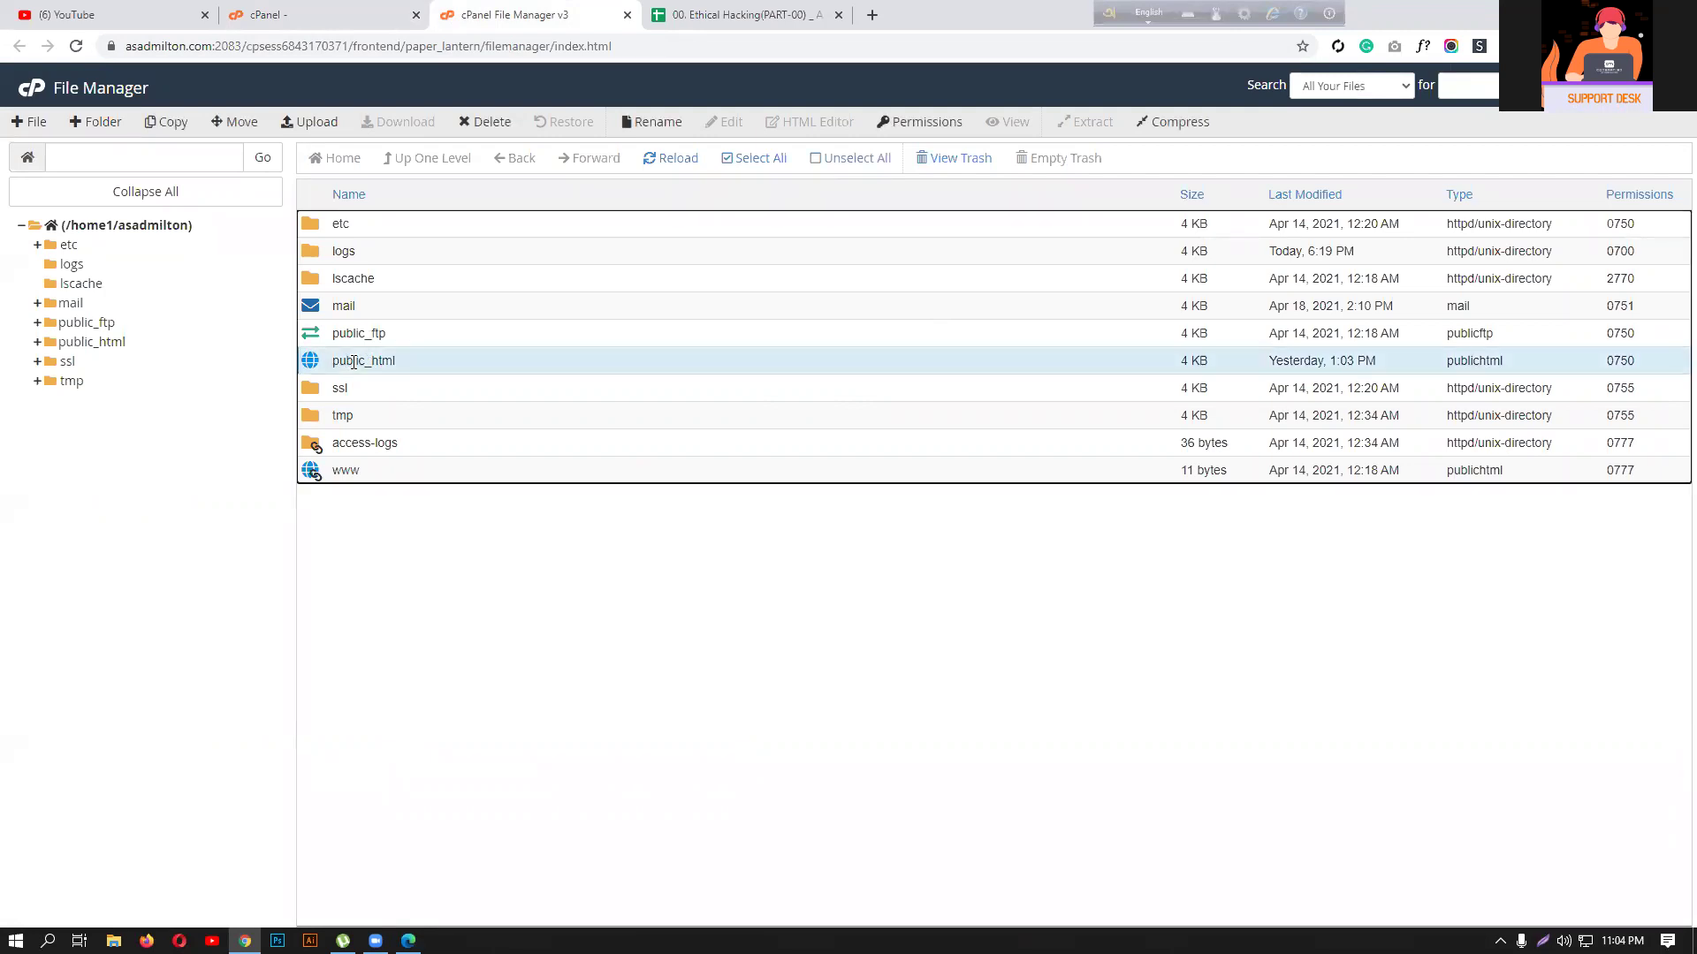
{"action": "left_click", "coordinate": [354, 362]}
{"action": "double_click", "coordinate": [569, 363]}
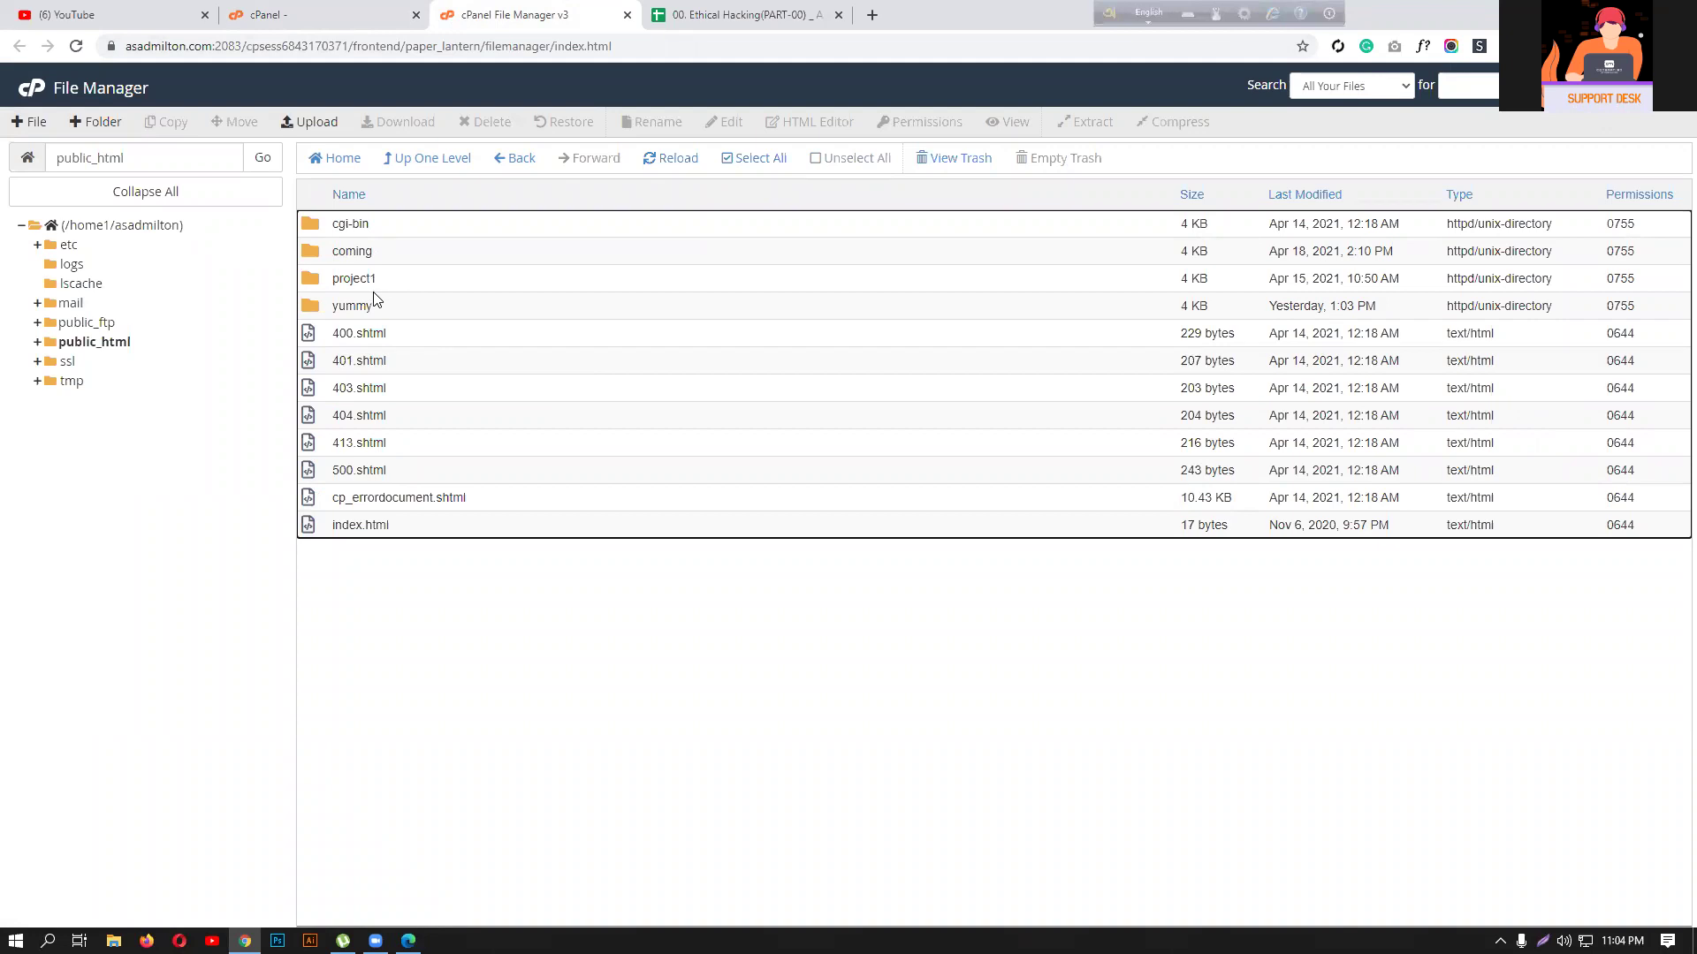
{"action": "left_click_drag", "start_coordinate": [376, 304], "coordinate": [566, 92]}
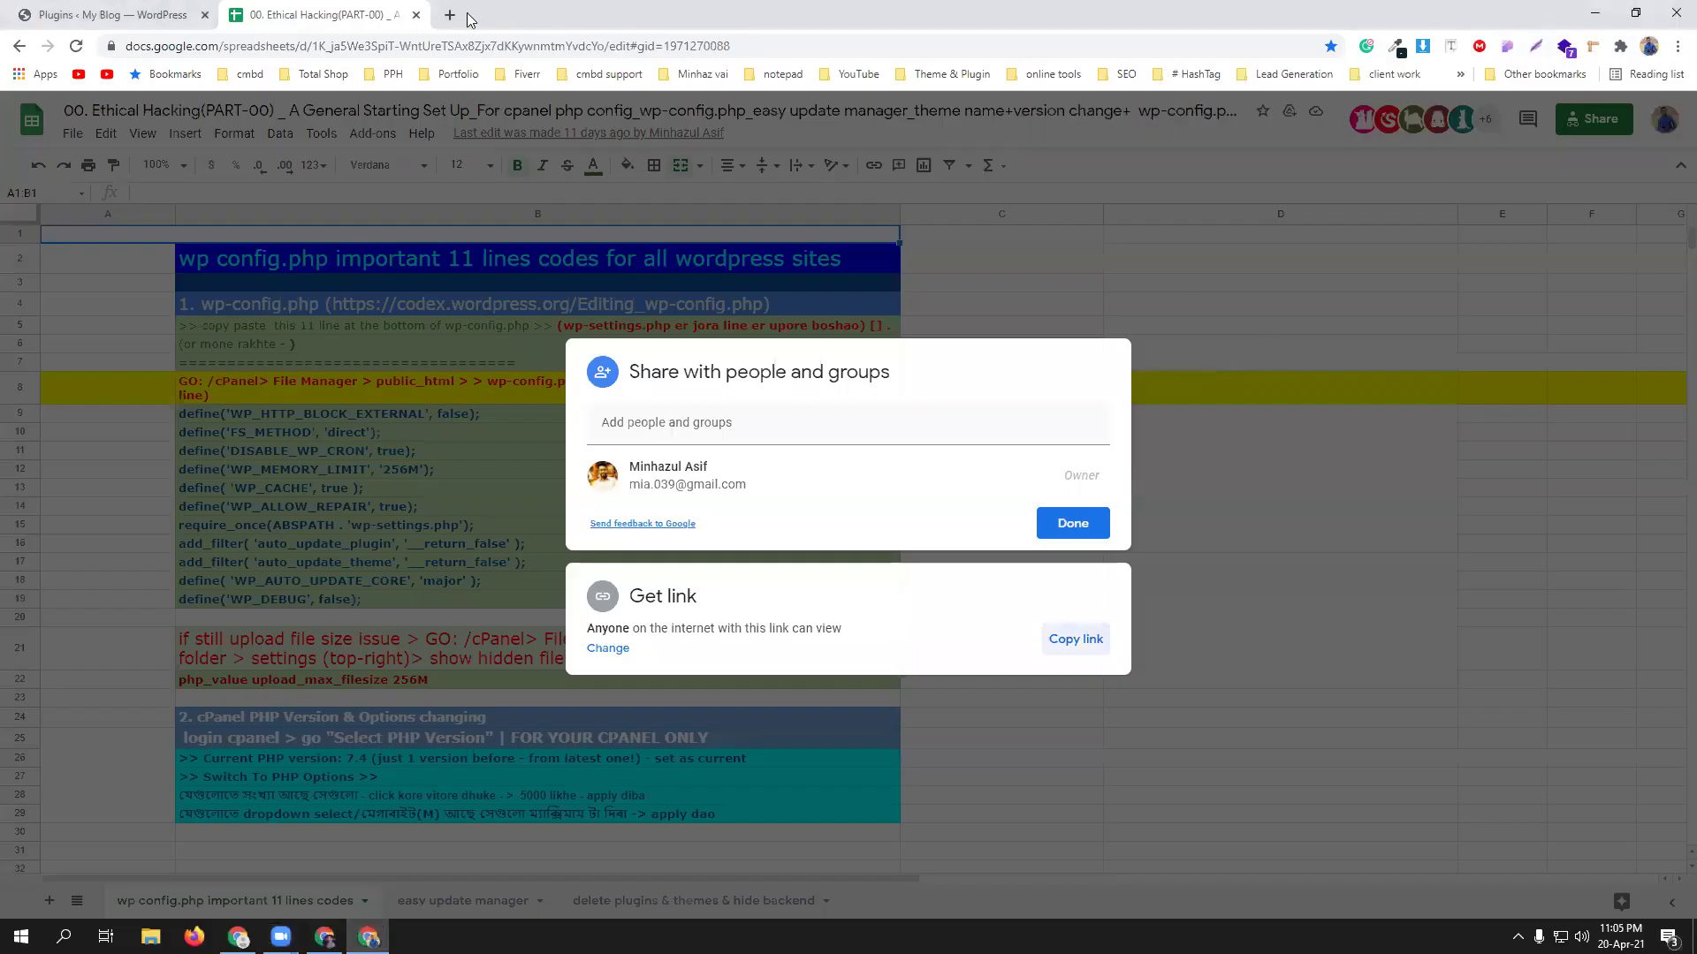
Load the freelancerrobin.com cPanel in a new browser tab and log in with the saved credentials.
{"action": "left_click", "coordinate": [450, 15]}
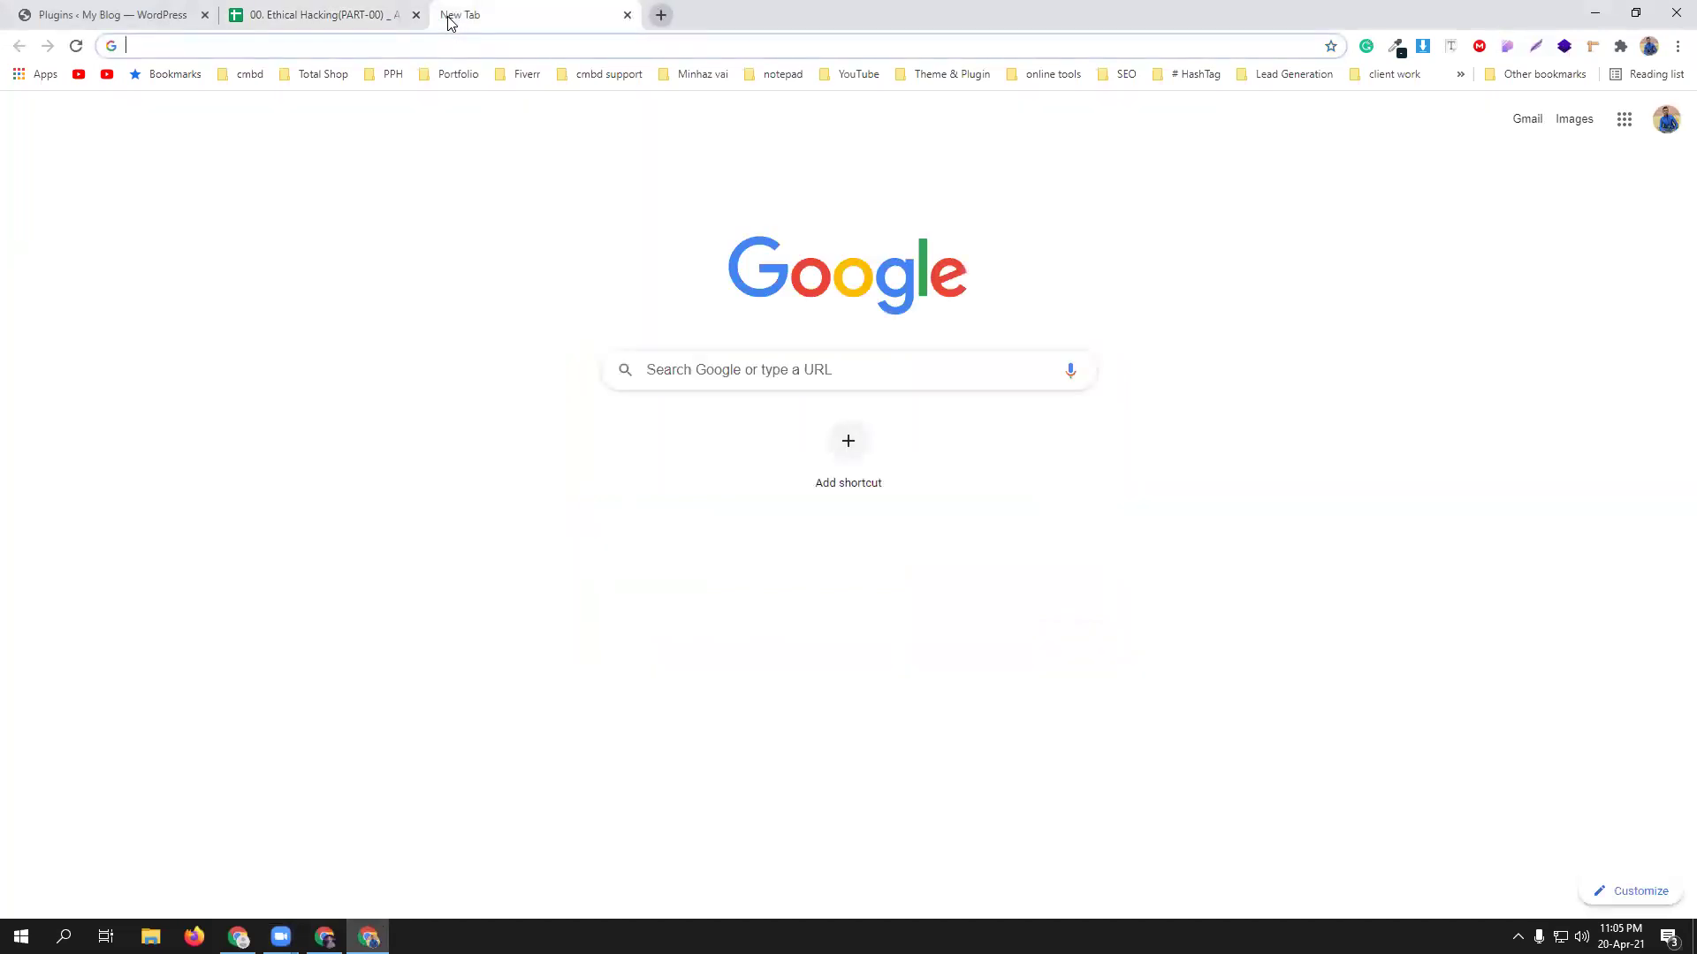
{"action": "type", "text": "fr"}
{"action": "key", "text": "BackSpace"}
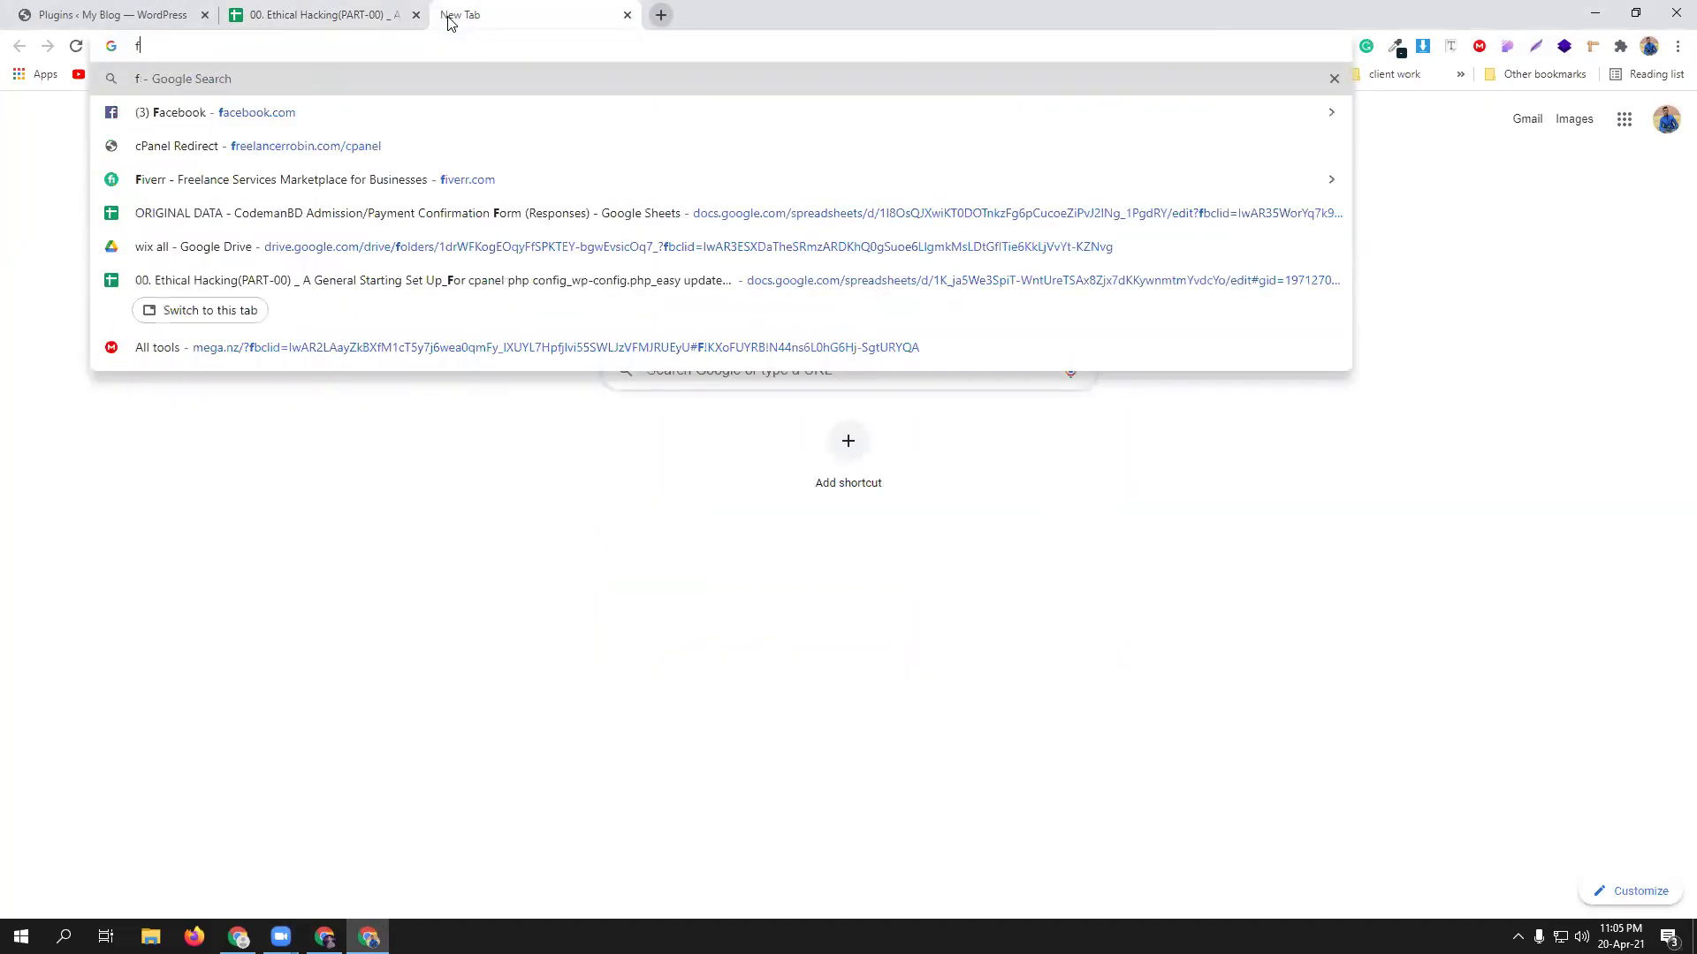
{"action": "type", "text": "r"}
{"action": "key", "text": "Return"}
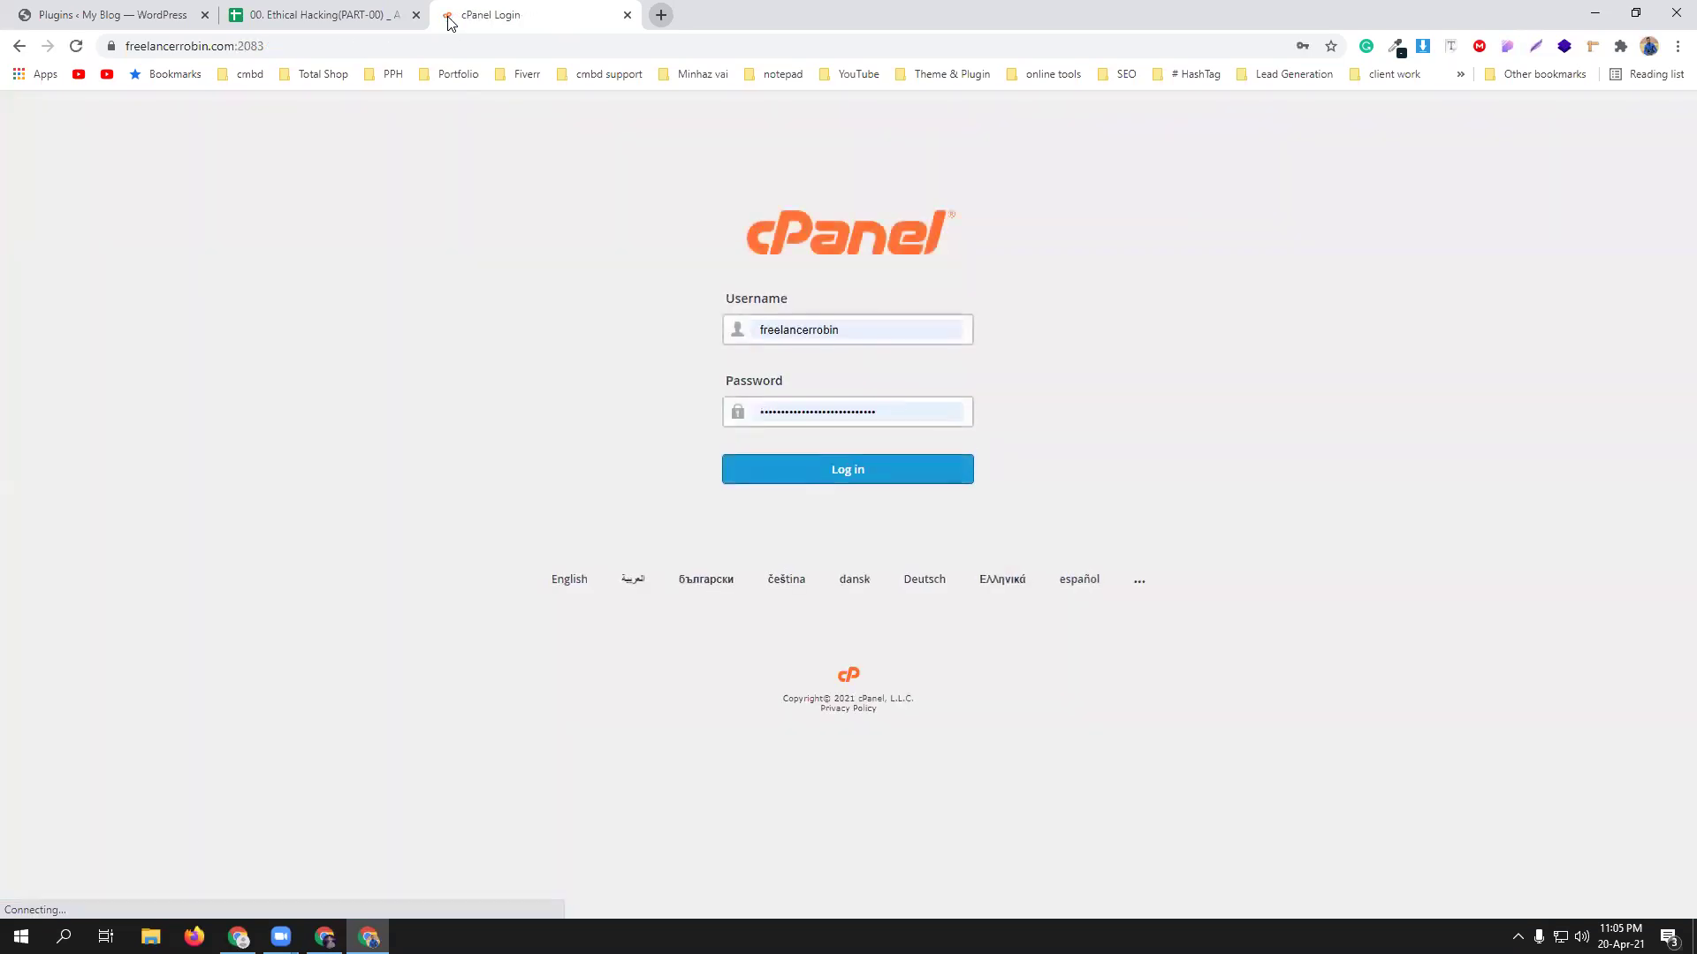
{"action": "left_click", "coordinate": [873, 480]}
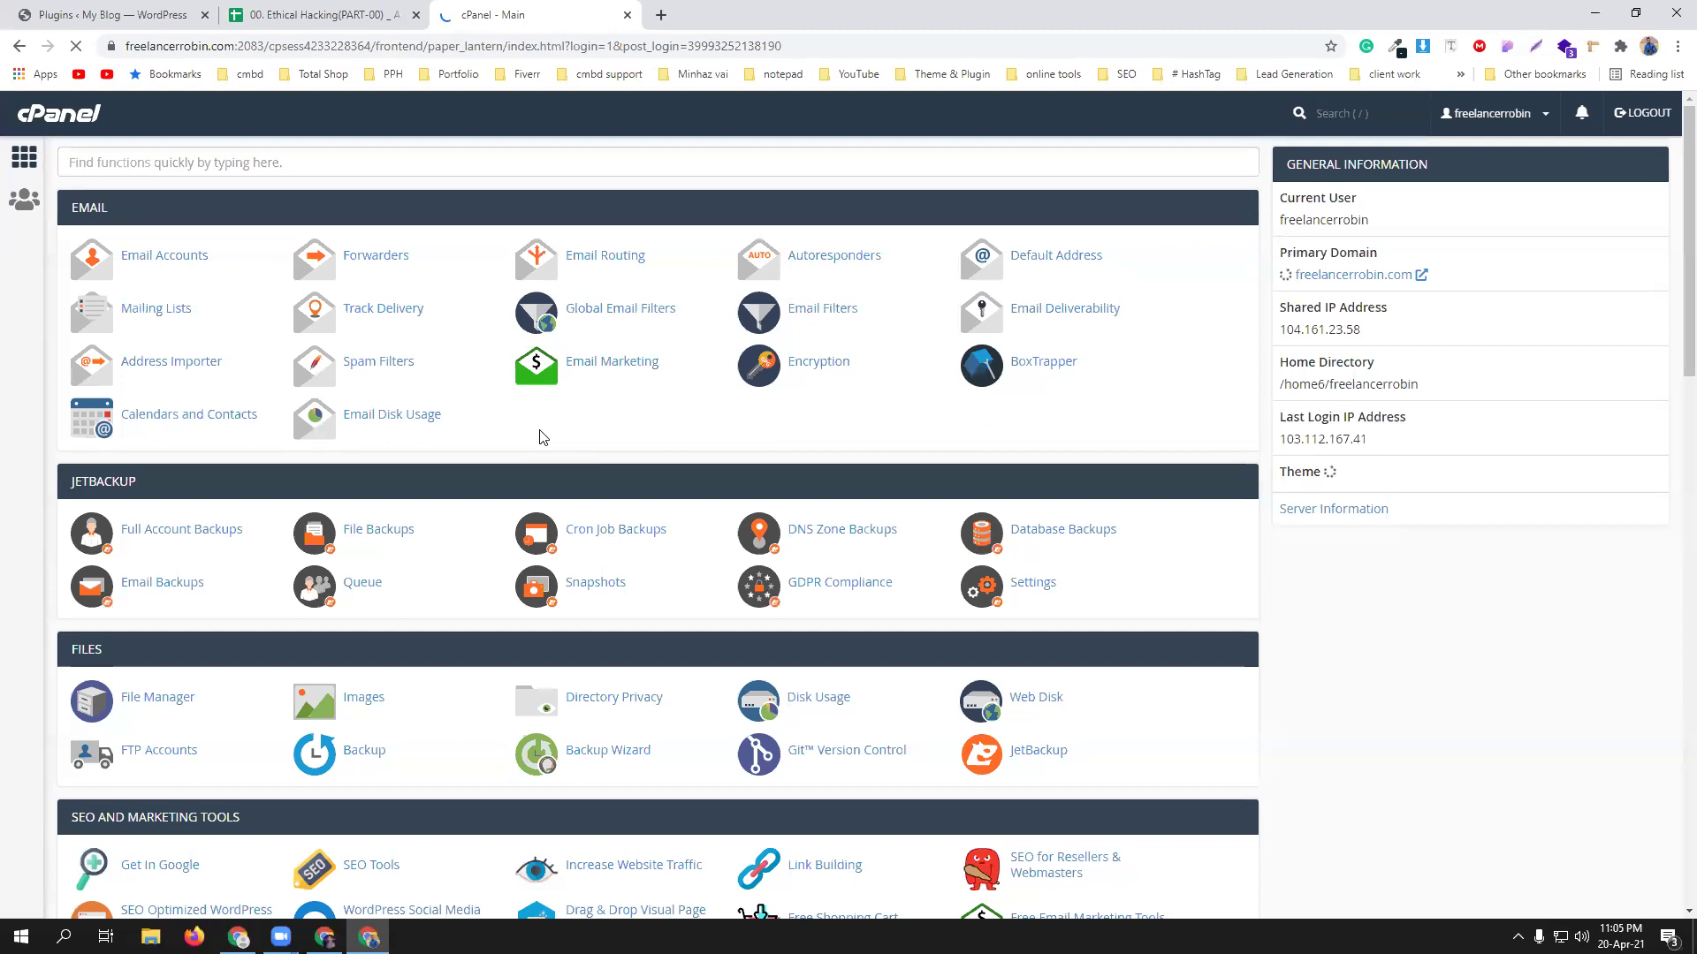
Open the File Manager and go to the demo.freelancerrobin.com folder, matching it against the WordPress site's address.
{"action": "left_click", "coordinate": [141, 703]}
{"action": "left_click", "coordinate": [133, 16]}
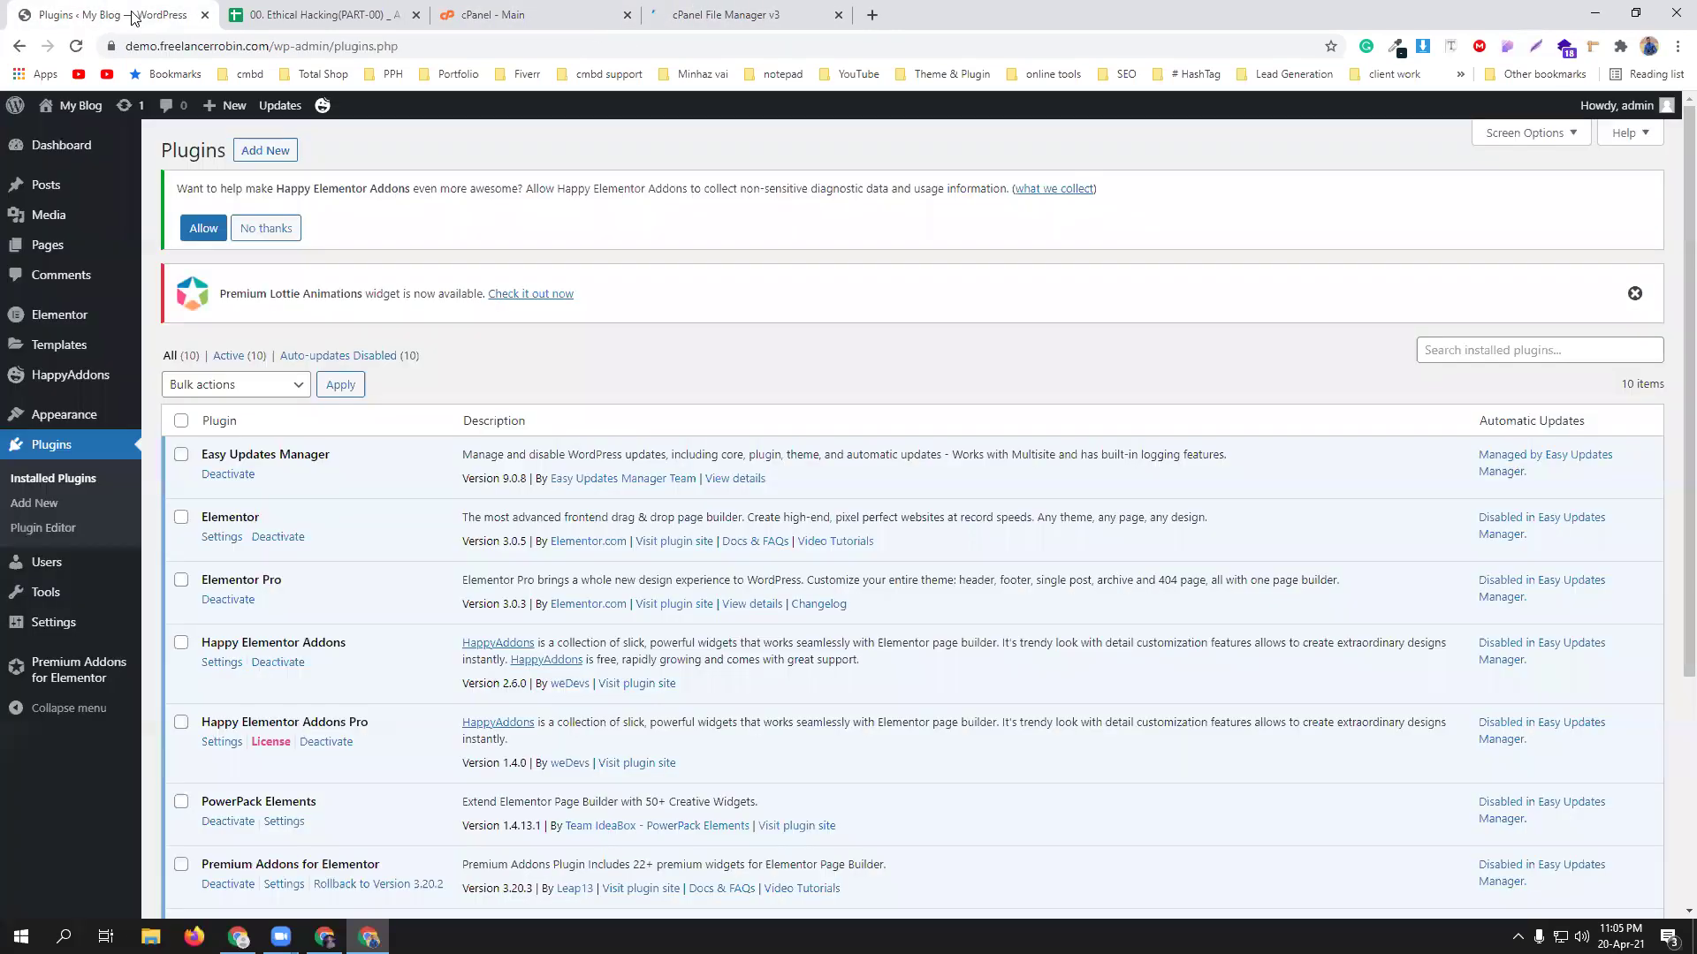
{"action": "left_click", "coordinate": [738, 11]}
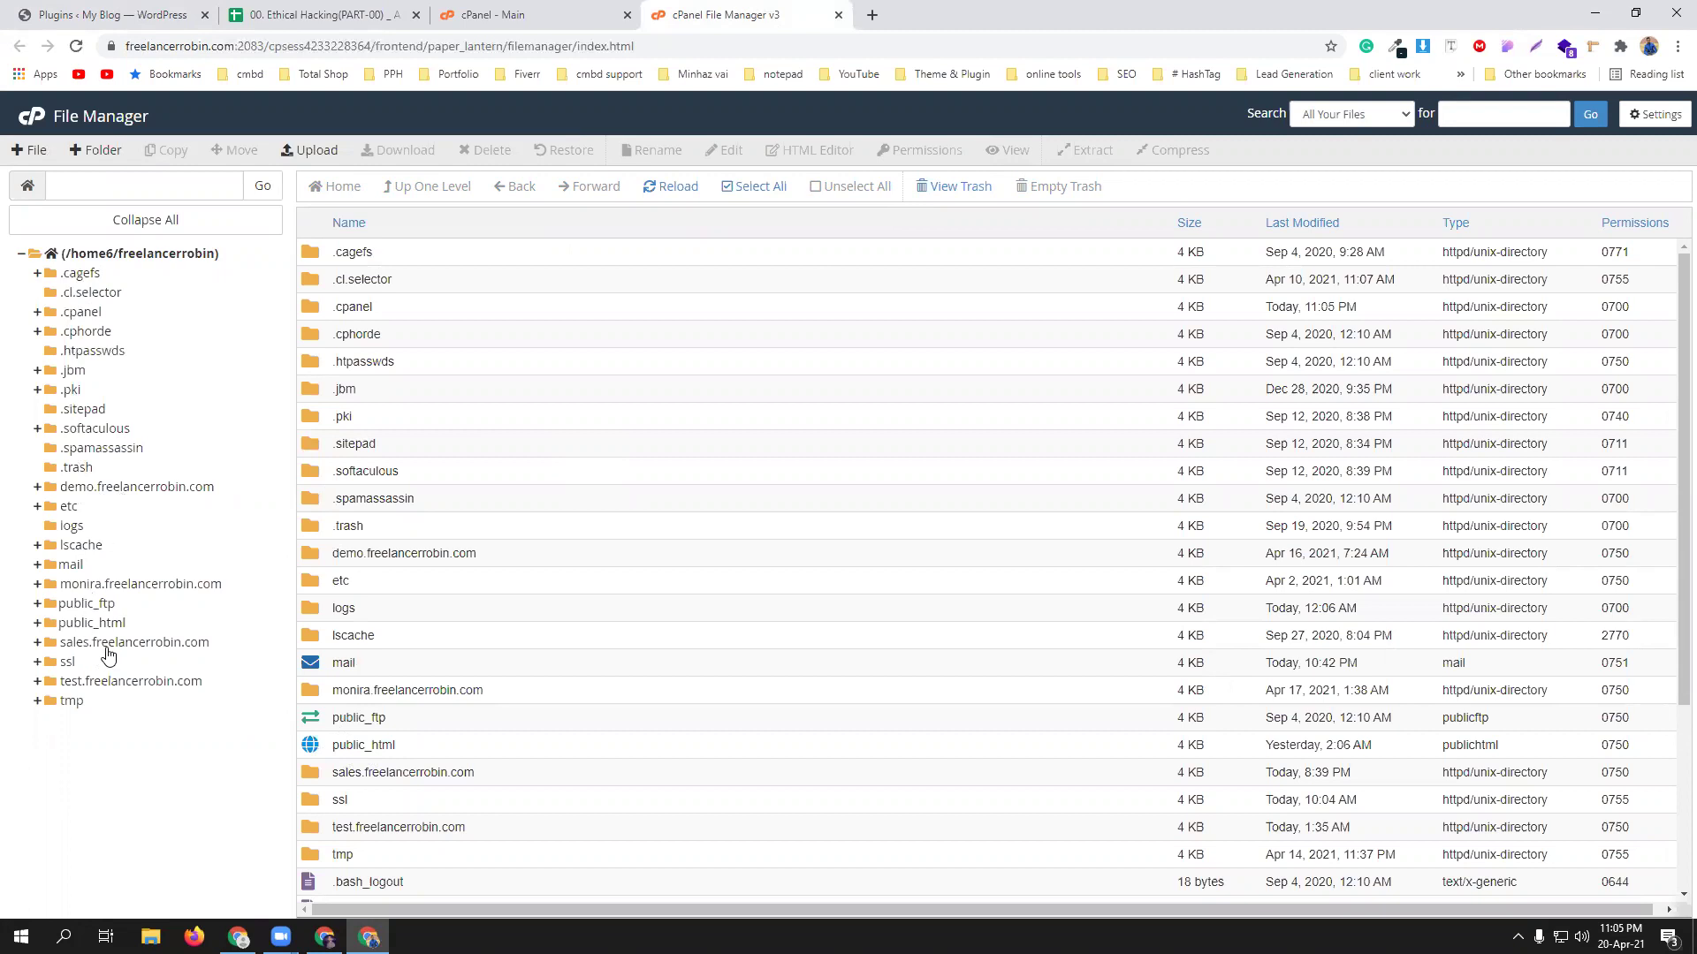
{"action": "left_click", "coordinate": [103, 487]}
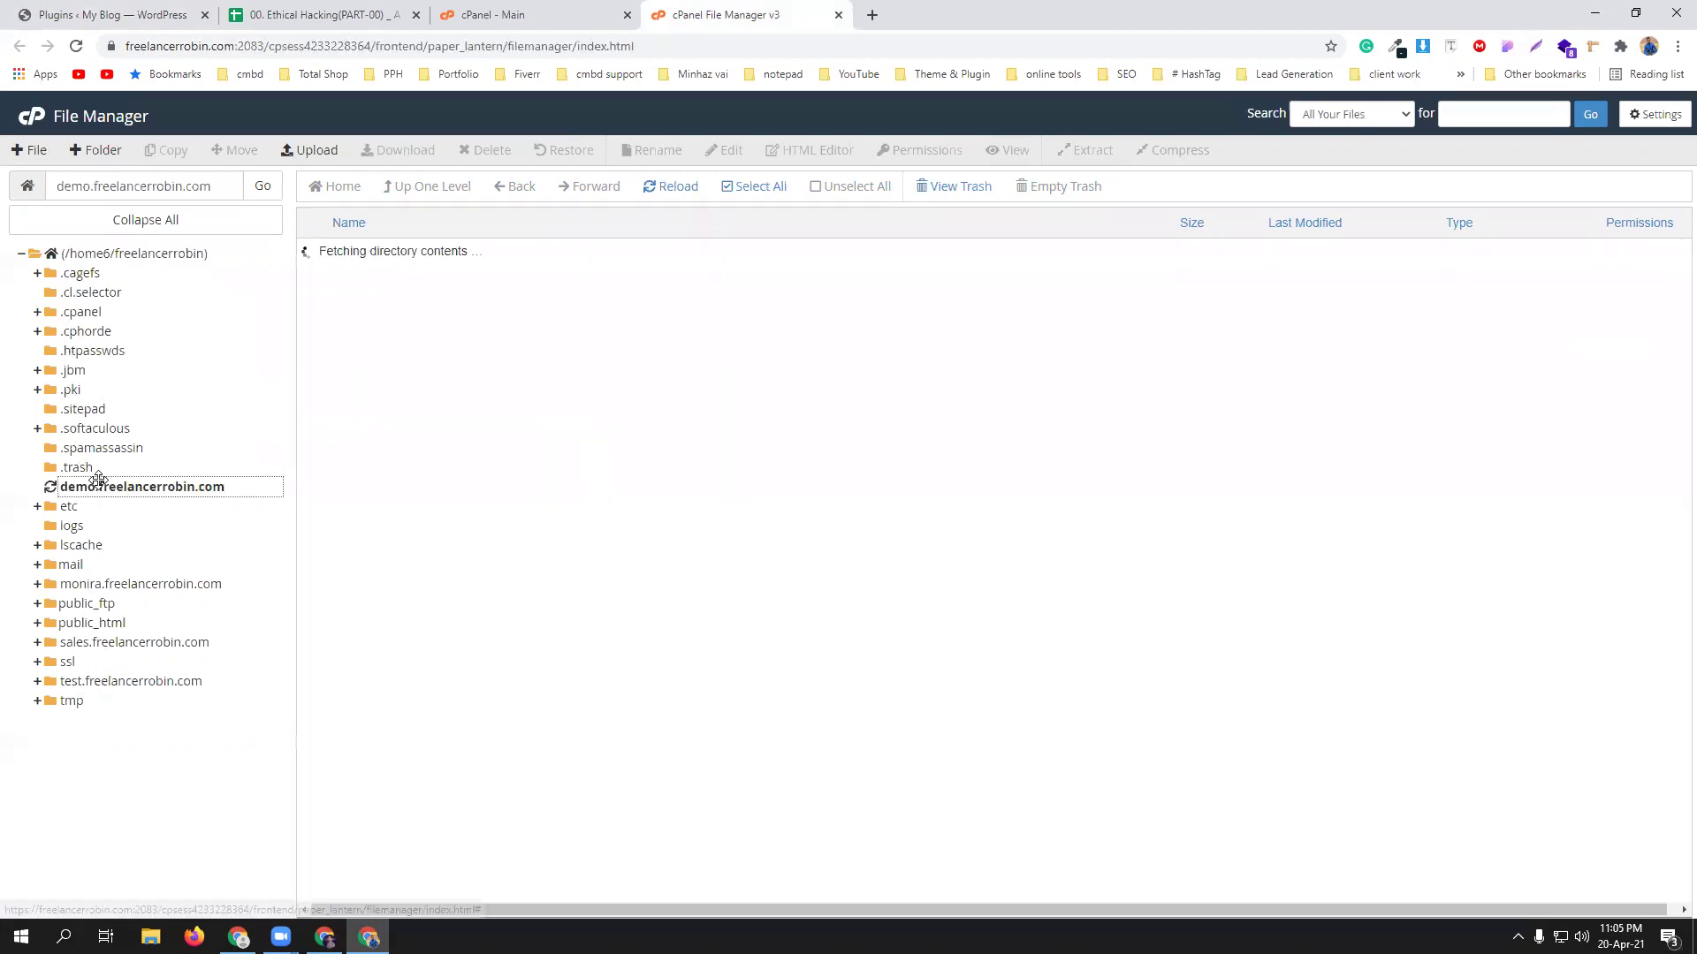
{"action": "left_click", "coordinate": [108, 9]}
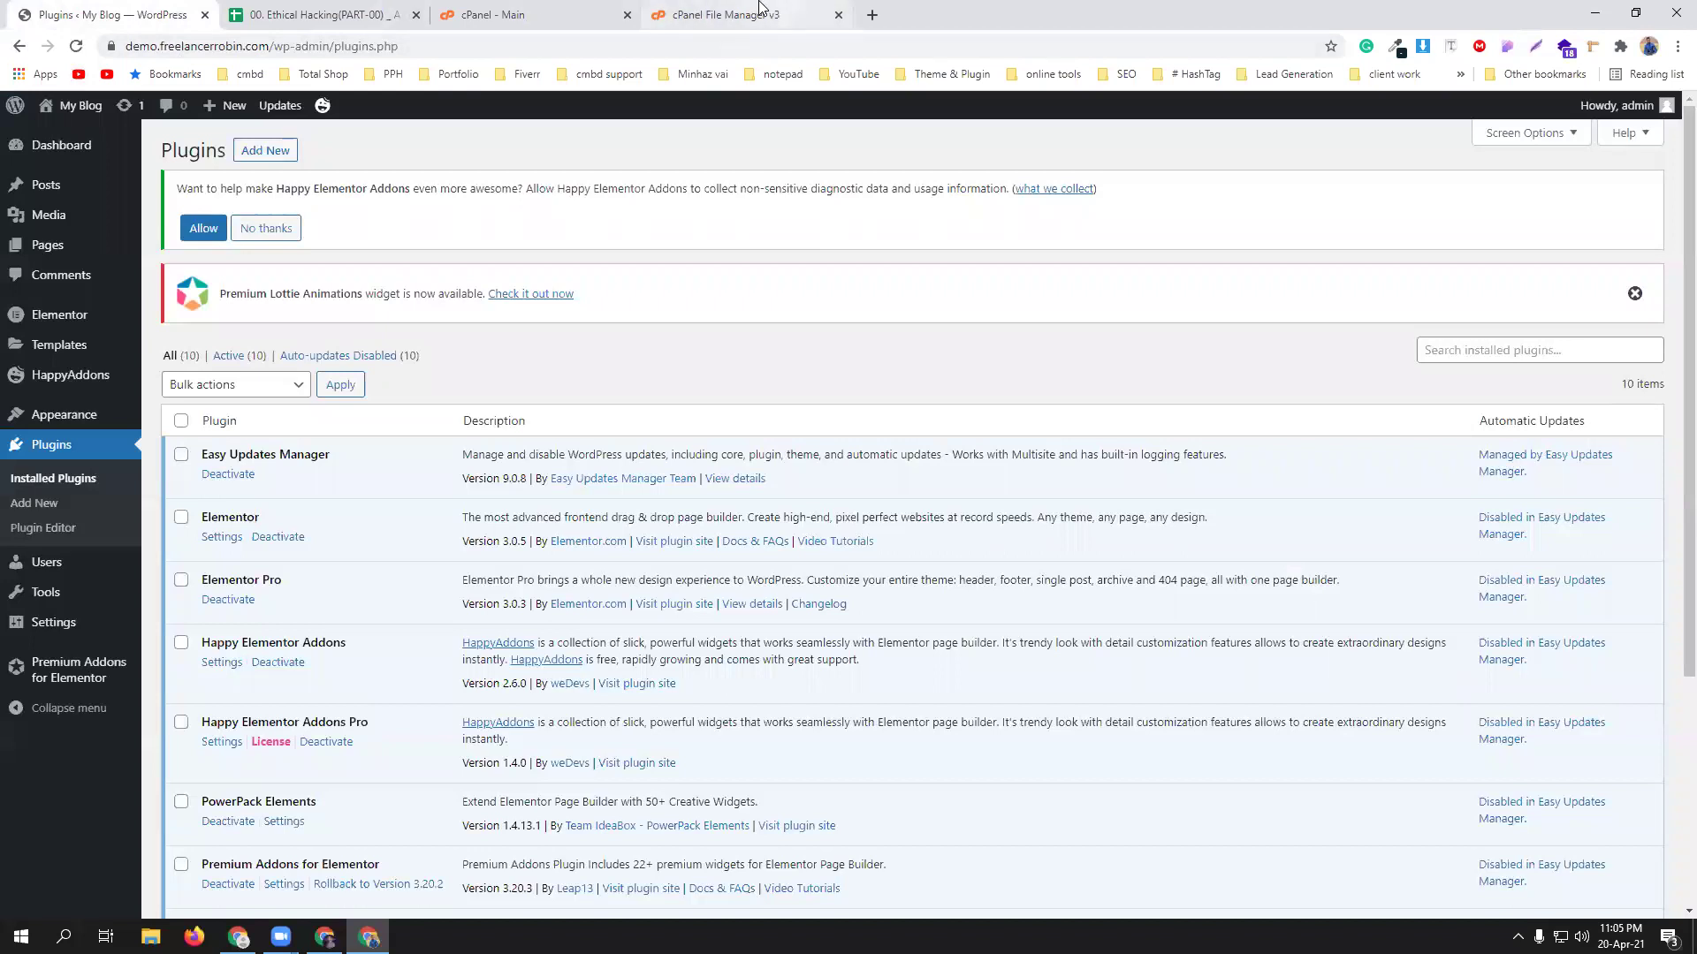
{"action": "left_click", "coordinate": [783, 13]}
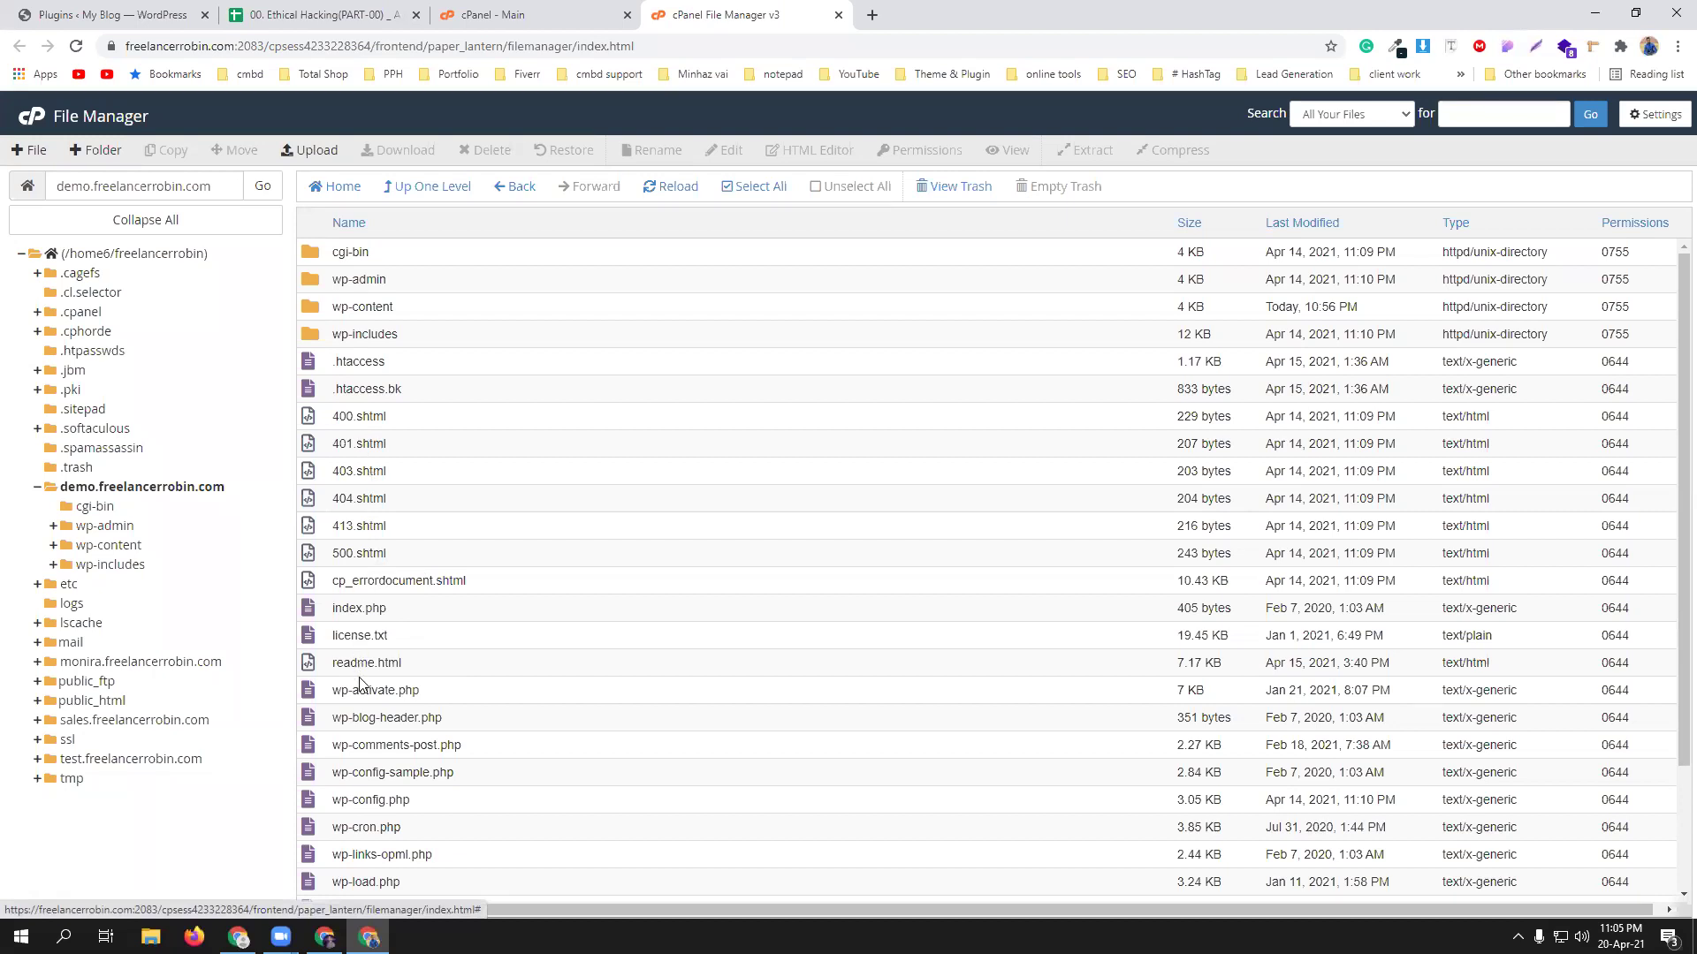
Open wp-config.php from the demo.freelancerrobin.com folder in the code editor with utf-8 encoding.
{"action": "left_click", "coordinate": [315, 802]}
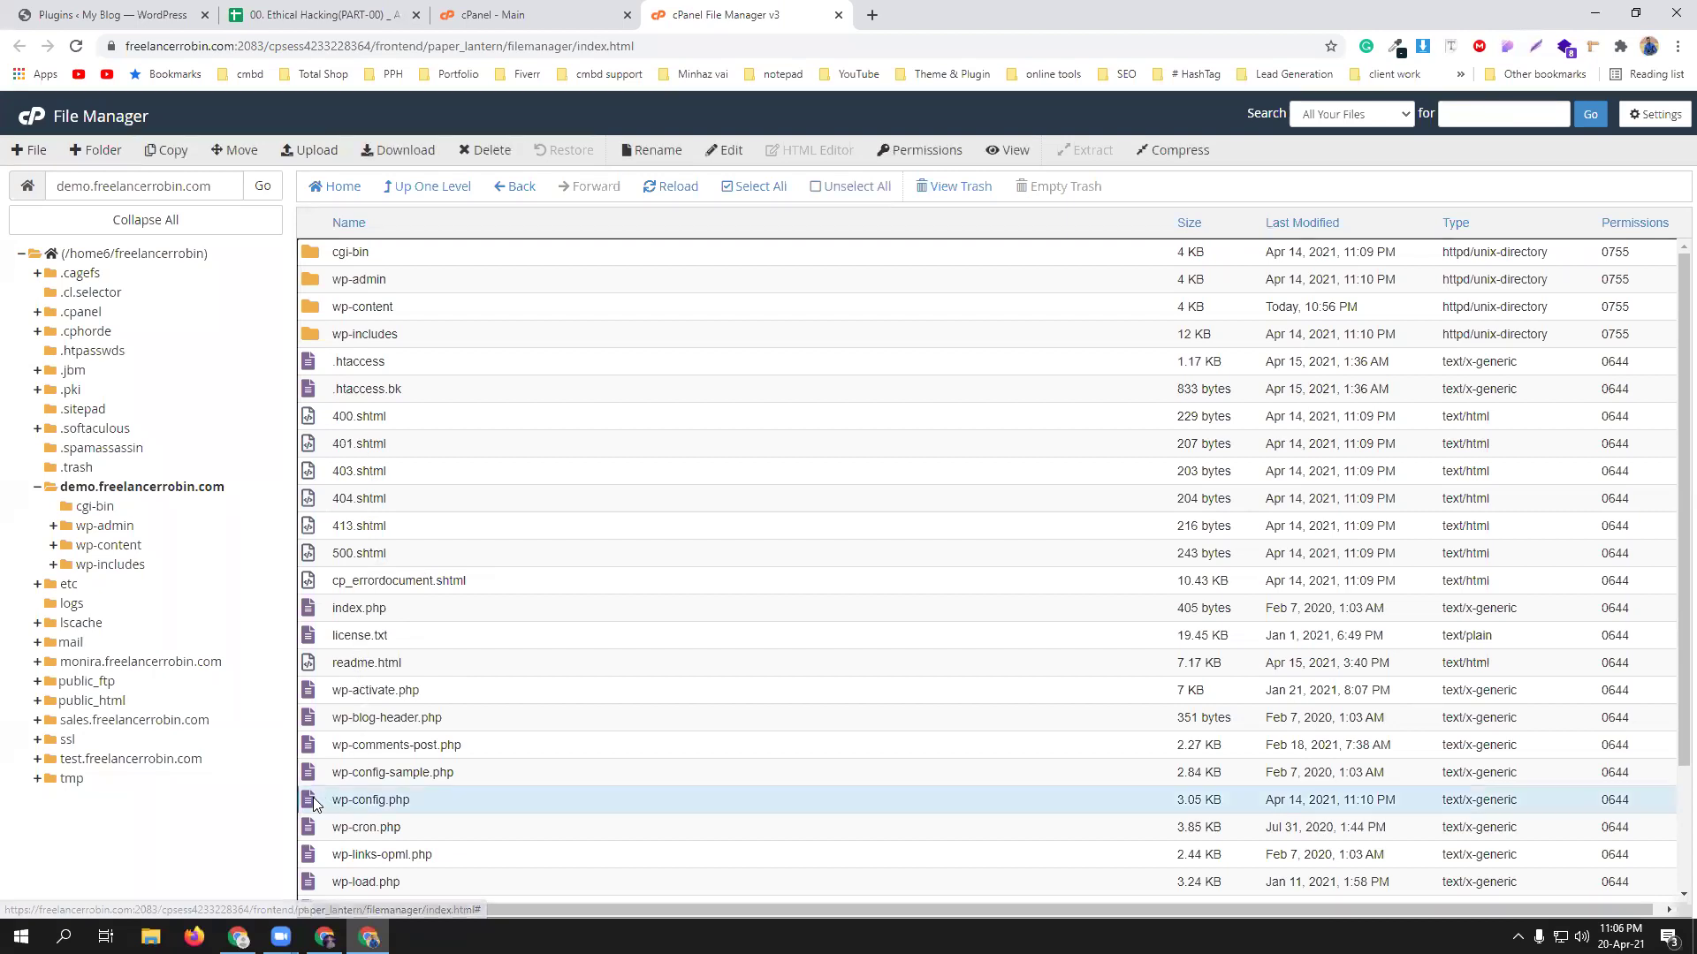
{"action": "right_click", "coordinate": [315, 803]}
{"action": "left_click", "coordinate": [349, 736]}
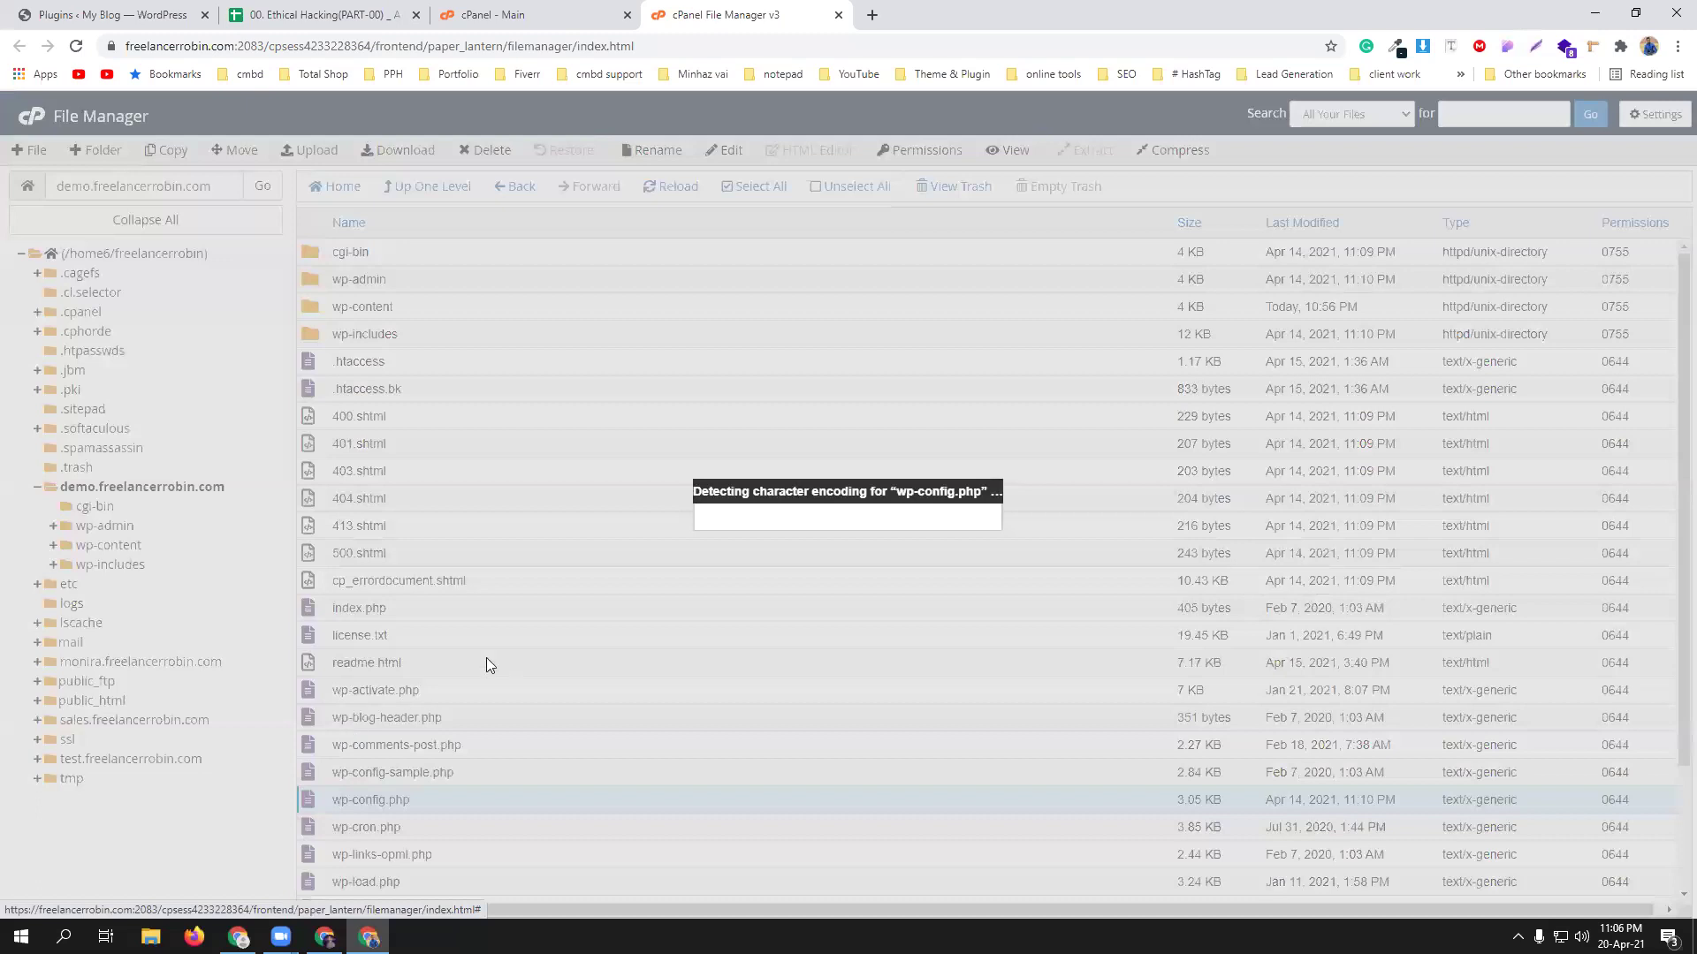
{"action": "left_click", "coordinate": [1005, 645]}
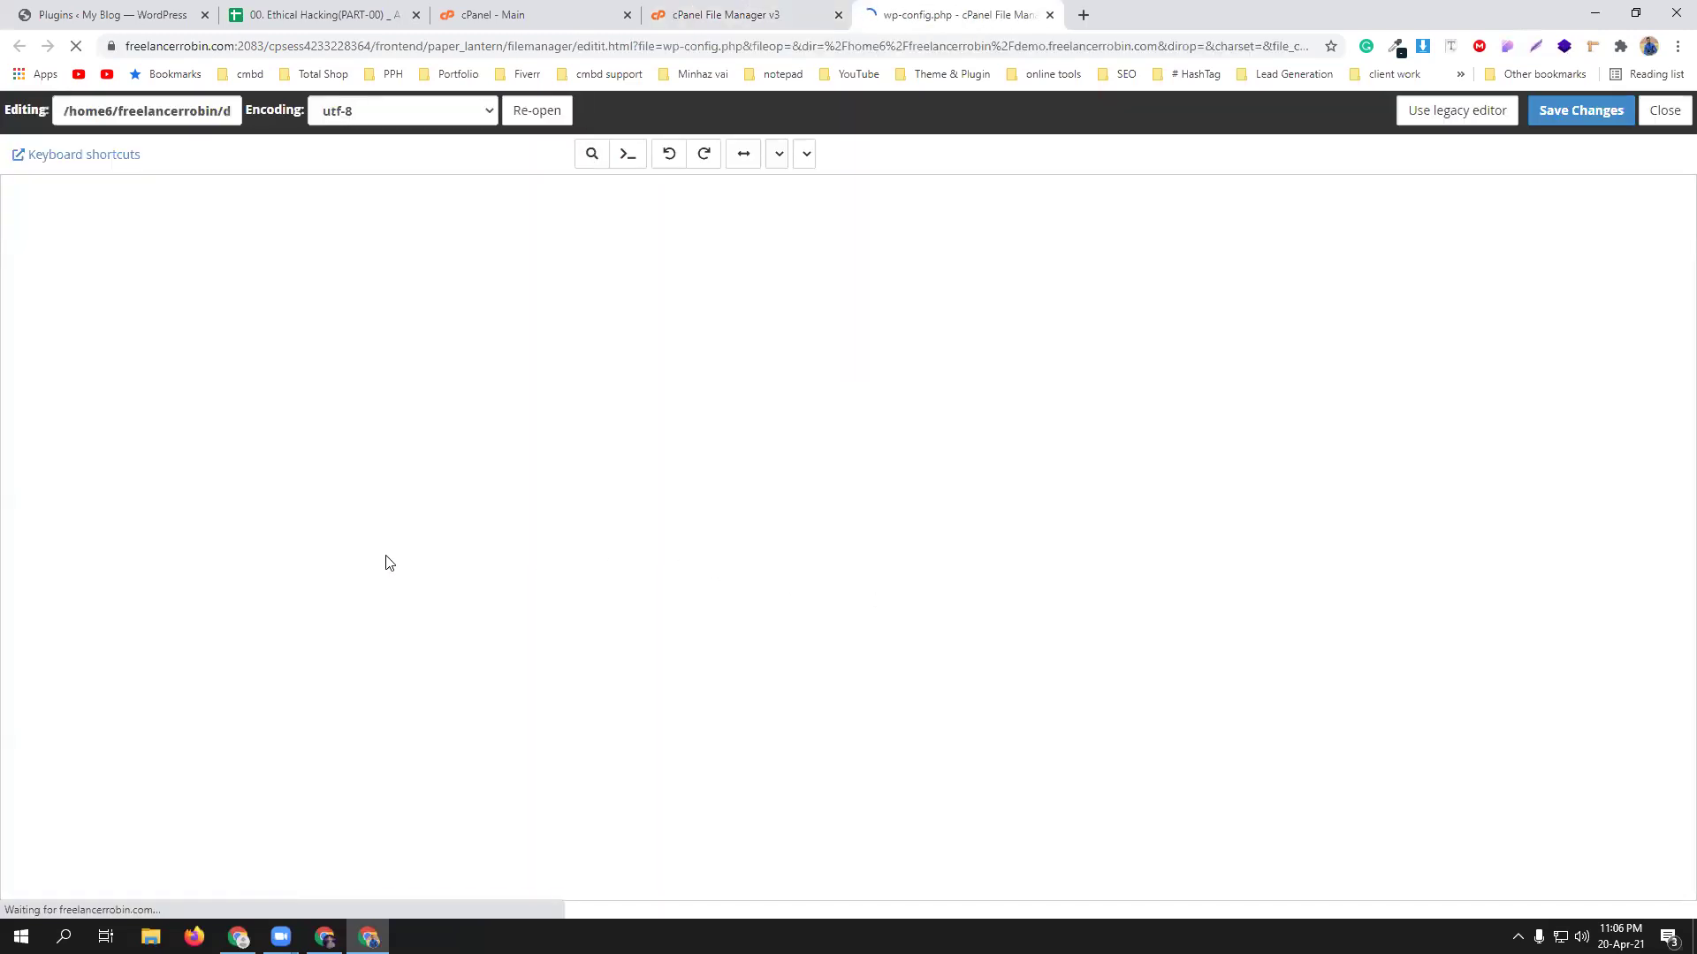
{"action": "scroll", "coordinate": [386, 561], "scroll_direction": "down", "scroll_amount": 7}
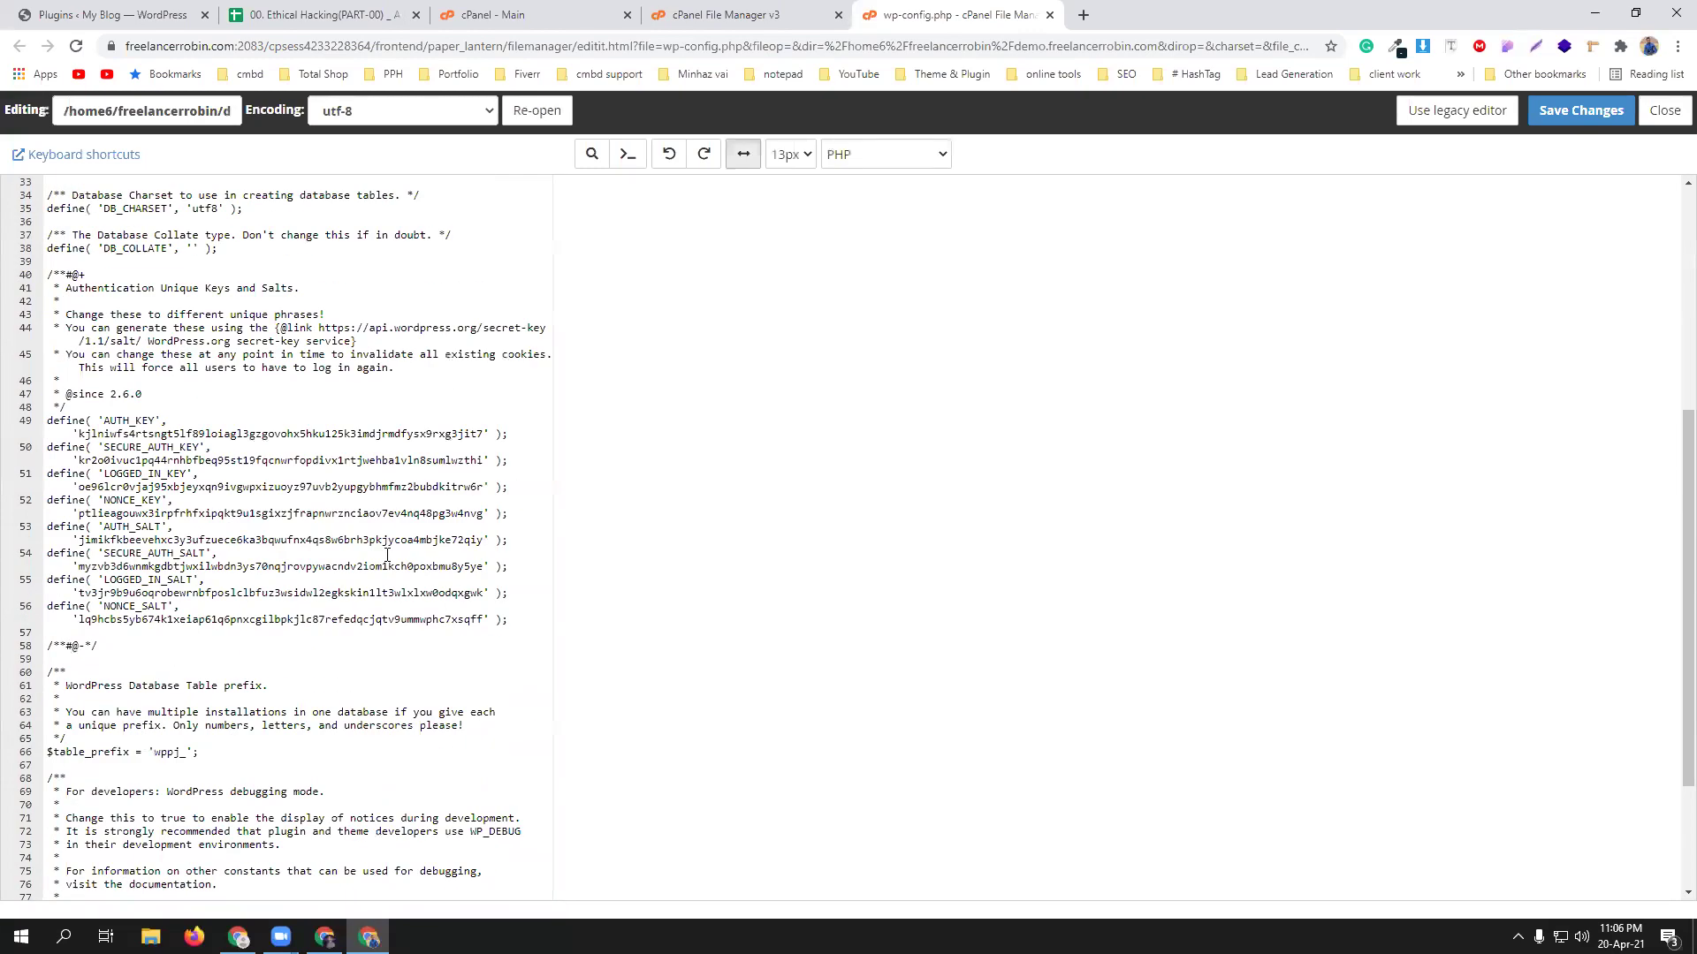
Dismiss the sharing dialog in the setup spreadsheet and copy the 11 wp-config code lines in B9:B19.
{"action": "left_click", "coordinate": [301, 15]}
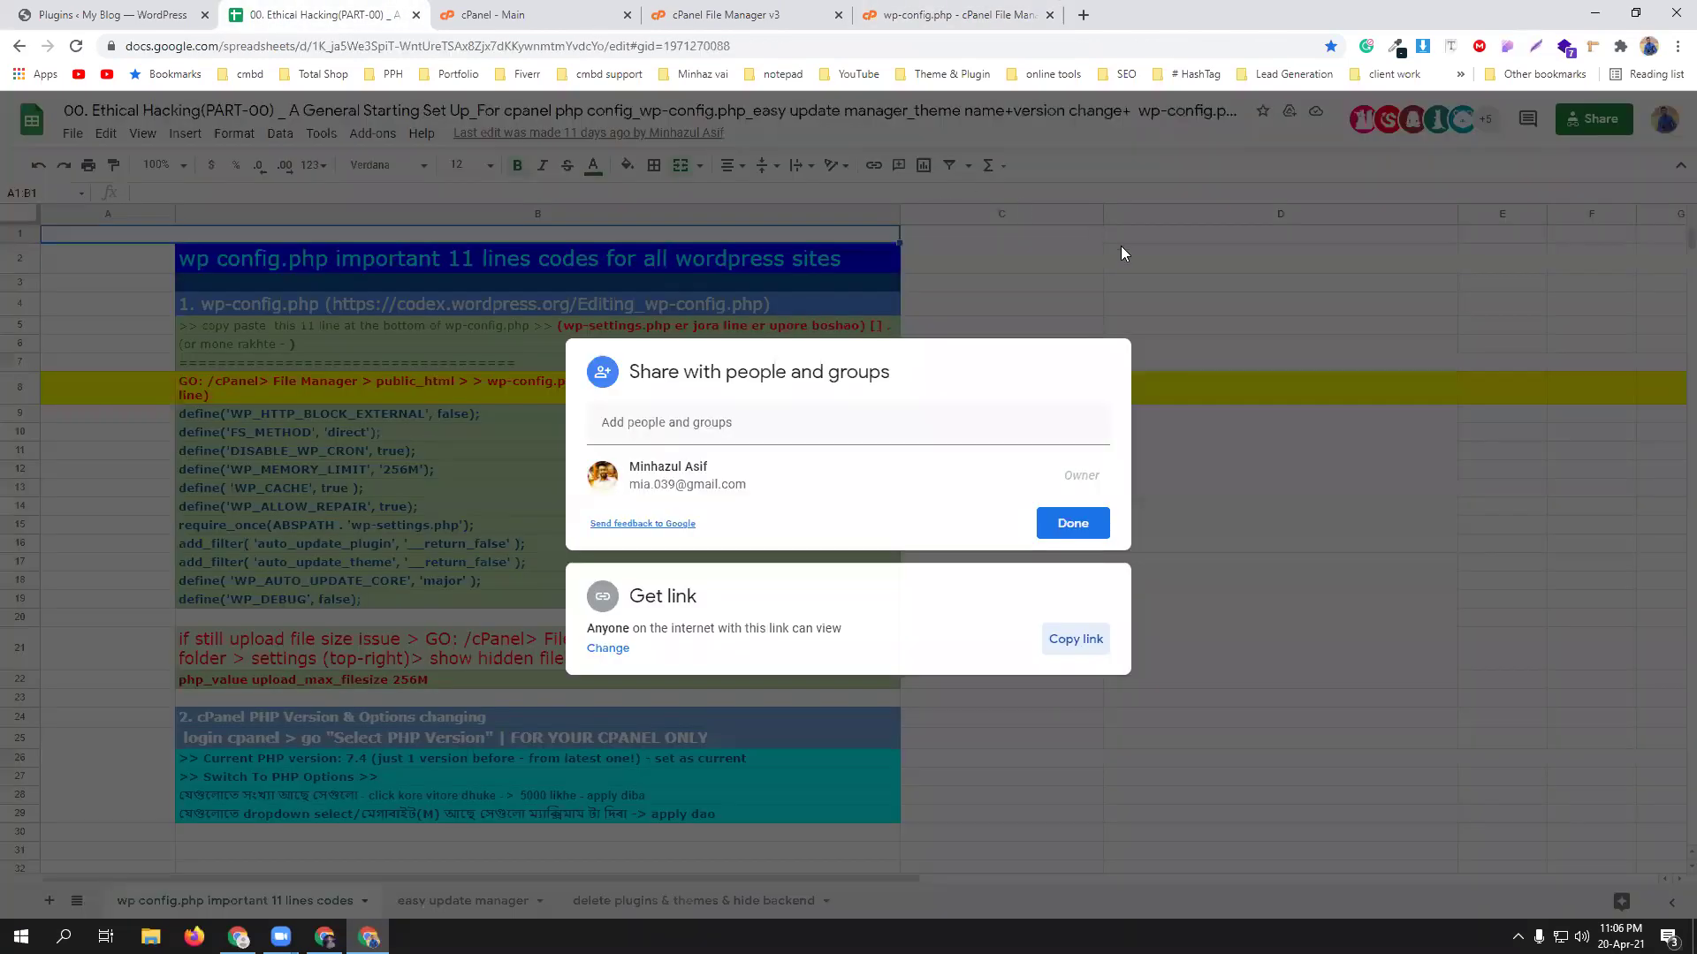
{"action": "left_click", "coordinate": [1290, 431]}
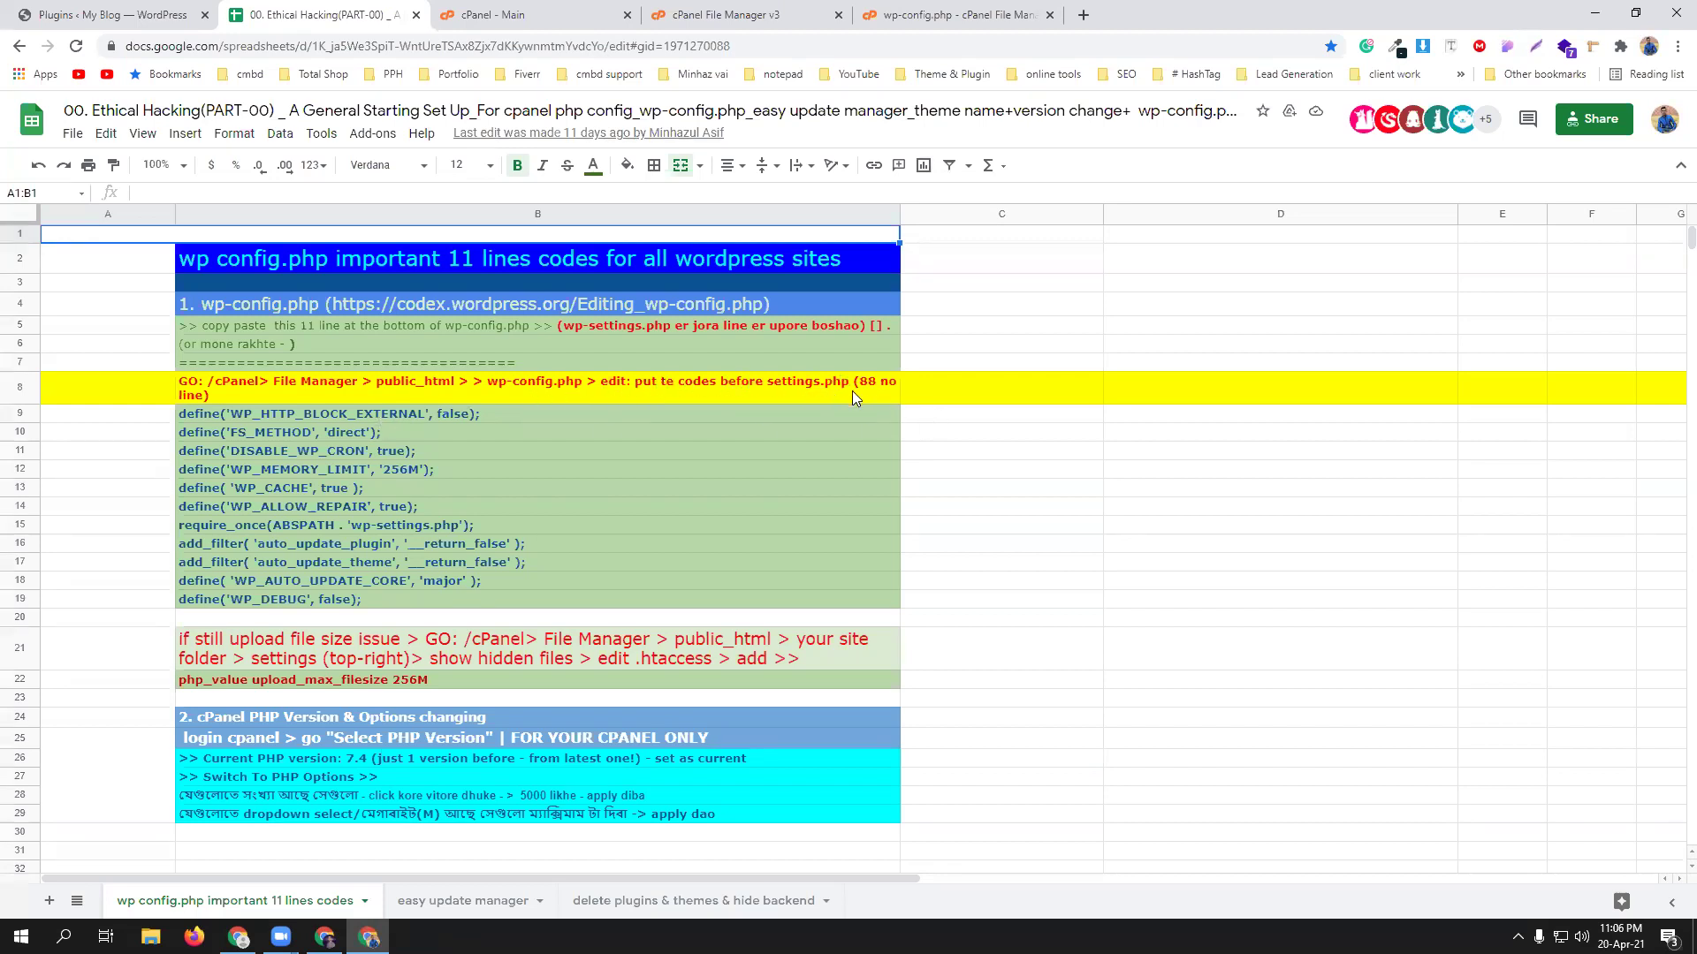
{"action": "left_click", "coordinate": [596, 415]}
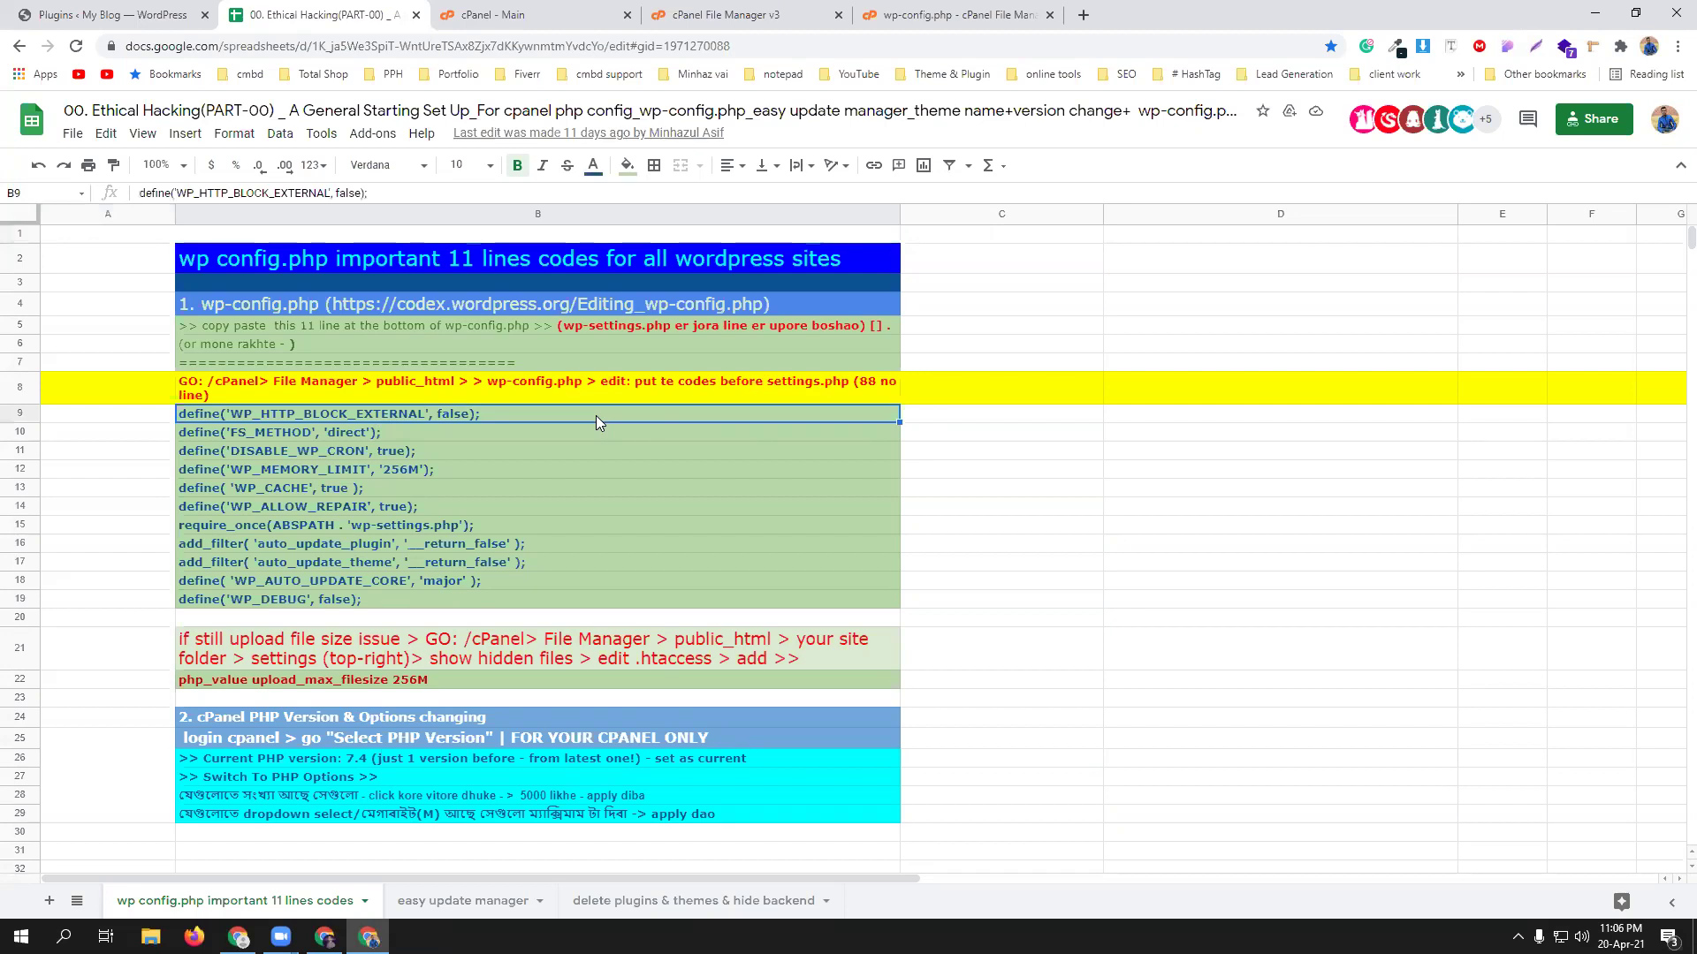
{"action": "key", "text": "shift+Down"}
{"action": "key", "text": "shift+Down"}
{"action": "key", "text": "shift+Down"}
{"action": "key", "text": "shift+Down"}
{"action": "key", "text": "shift+Down"}
{"action": "key", "text": "shift+Down"}
{"action": "key", "text": "shift+Down"}
{"action": "key", "text": "shift+Down"}
{"action": "key", "text": "shift+Down"}
{"action": "key", "text": "shift+Down"}
{"action": "key", "text": "ctrl+c"}
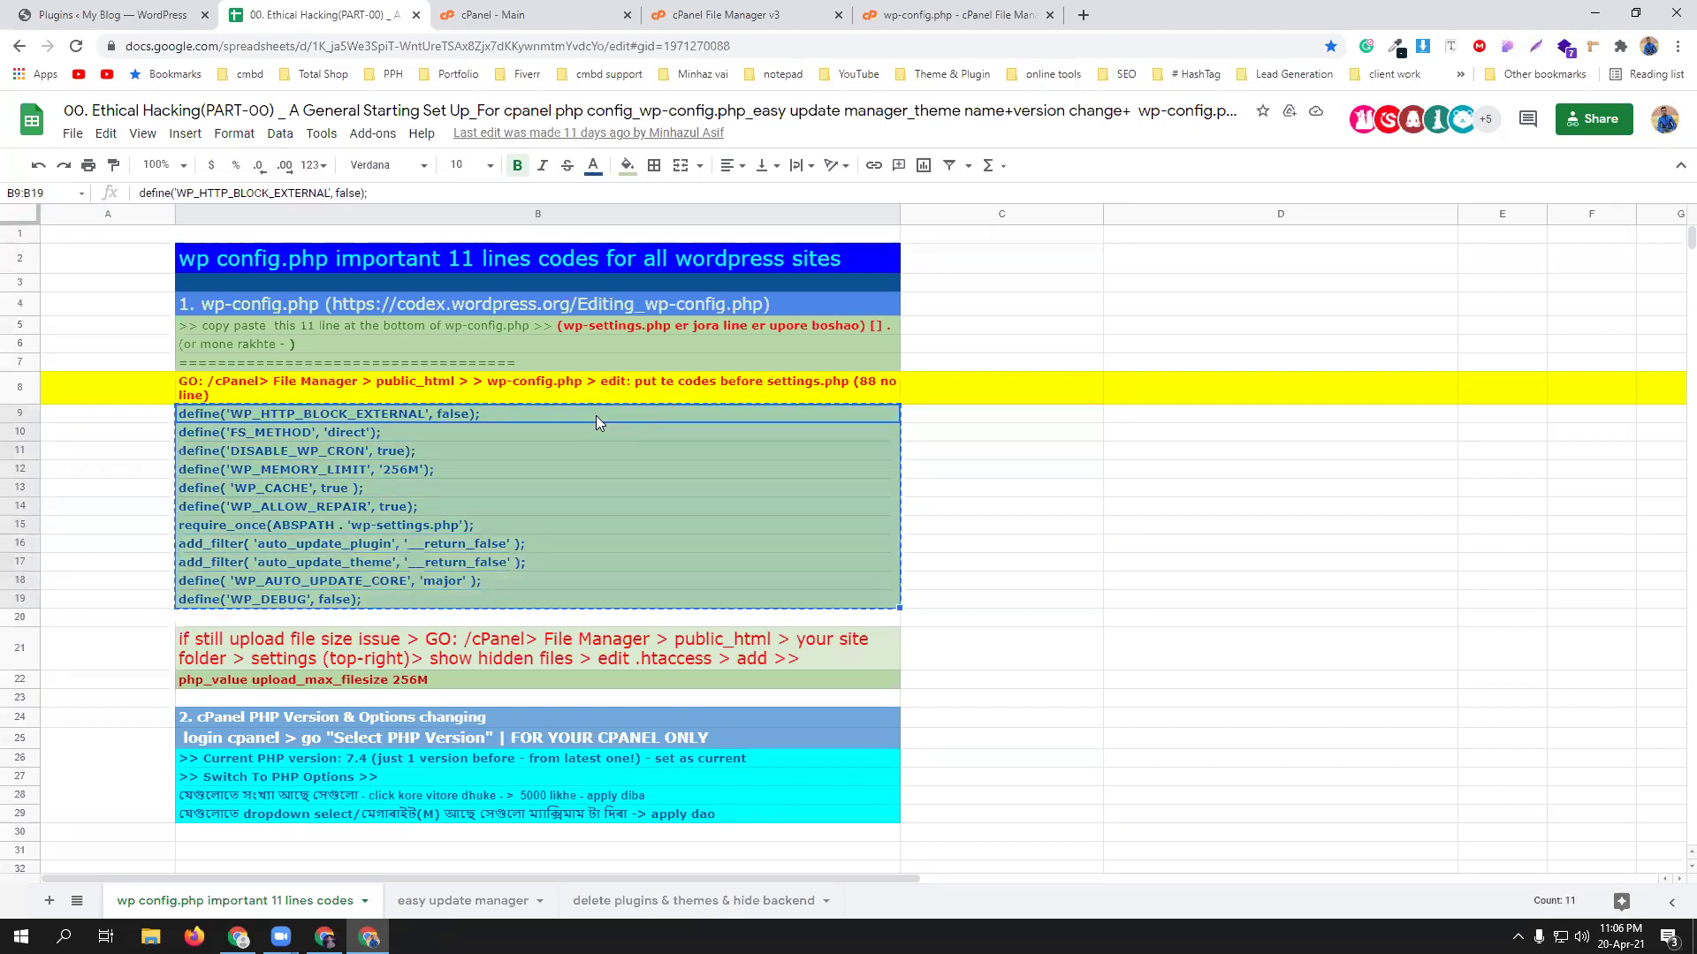
Paste the copied code lines into wp-config.php at line 88, above the wp-settings.php section, and save the file.
{"action": "left_click", "coordinate": [954, 15]}
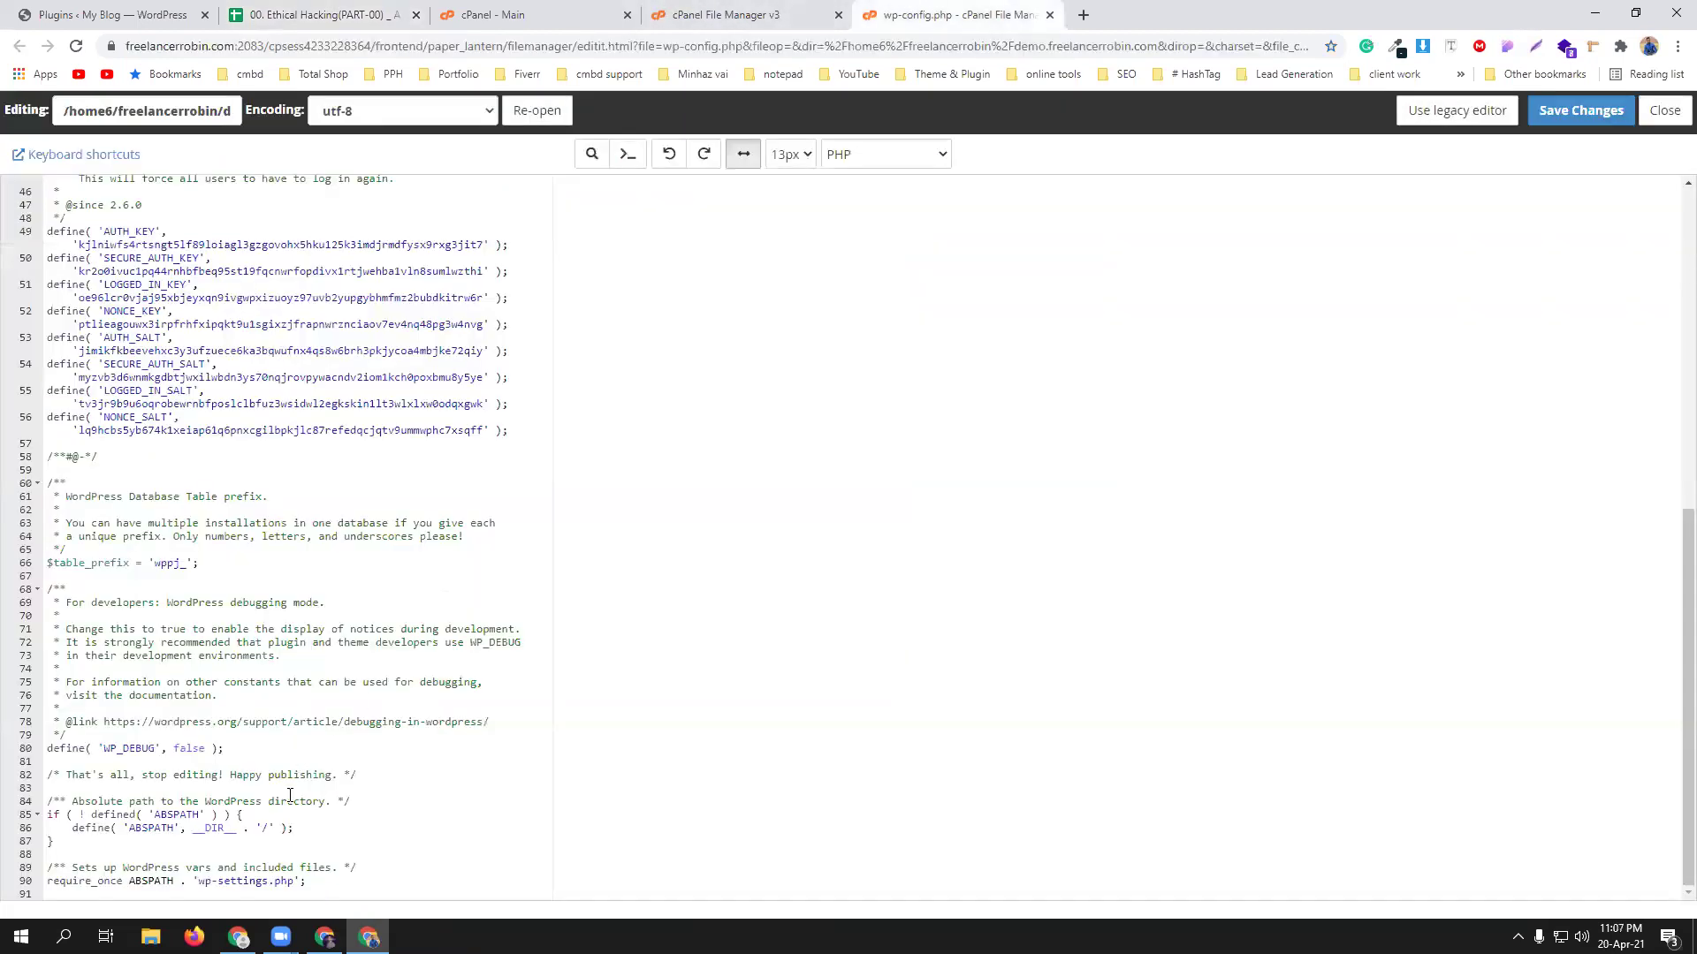
{"action": "left_click", "coordinate": [86, 855]}
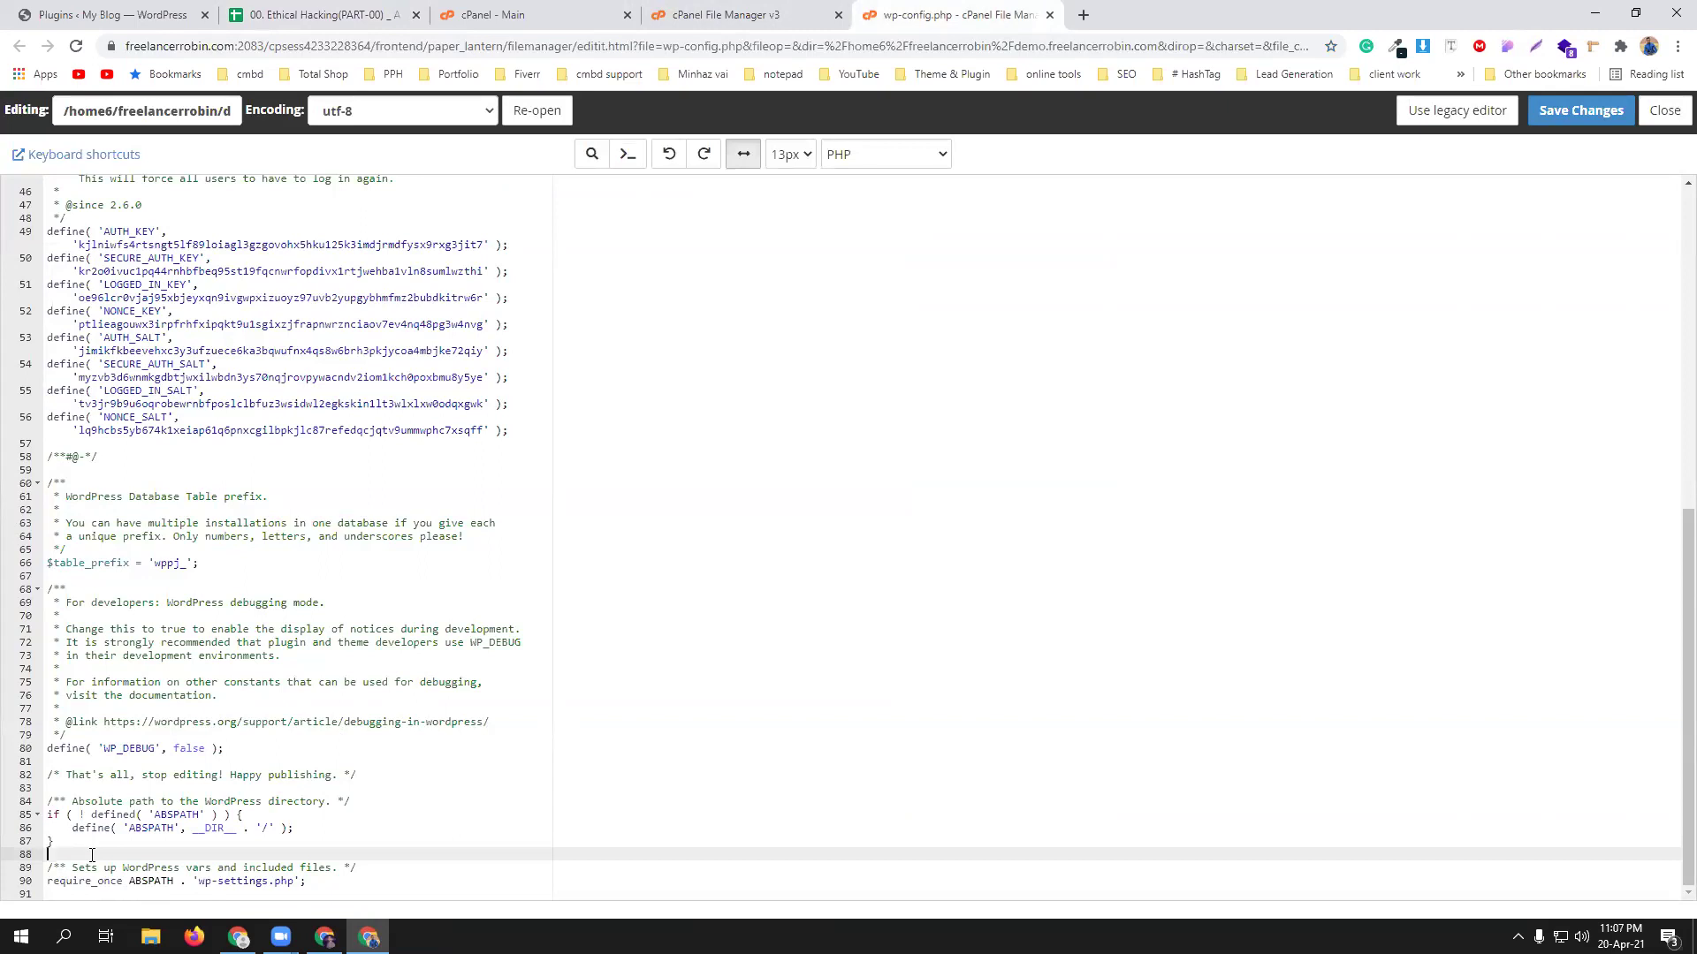
{"action": "key", "text": "Return"}
{"action": "key", "text": "Return"}
{"action": "left_click", "coordinate": [78, 852]}
{"action": "key", "text": "ctrl+v"}
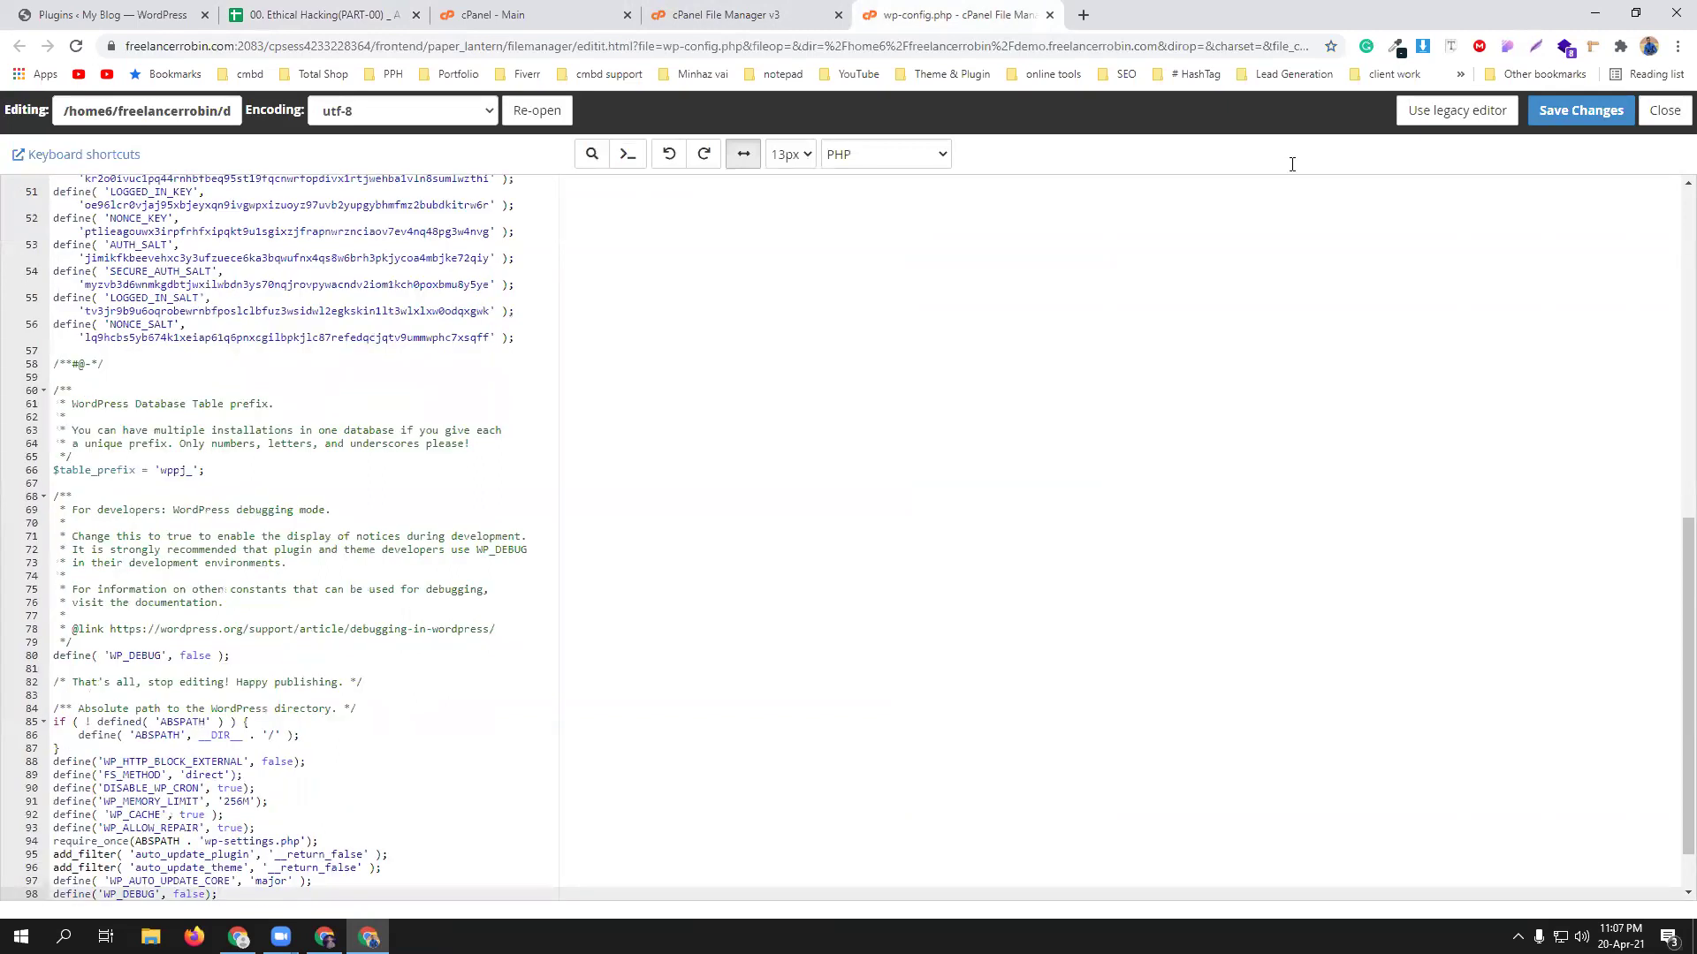
{"action": "left_click", "coordinate": [1543, 108]}
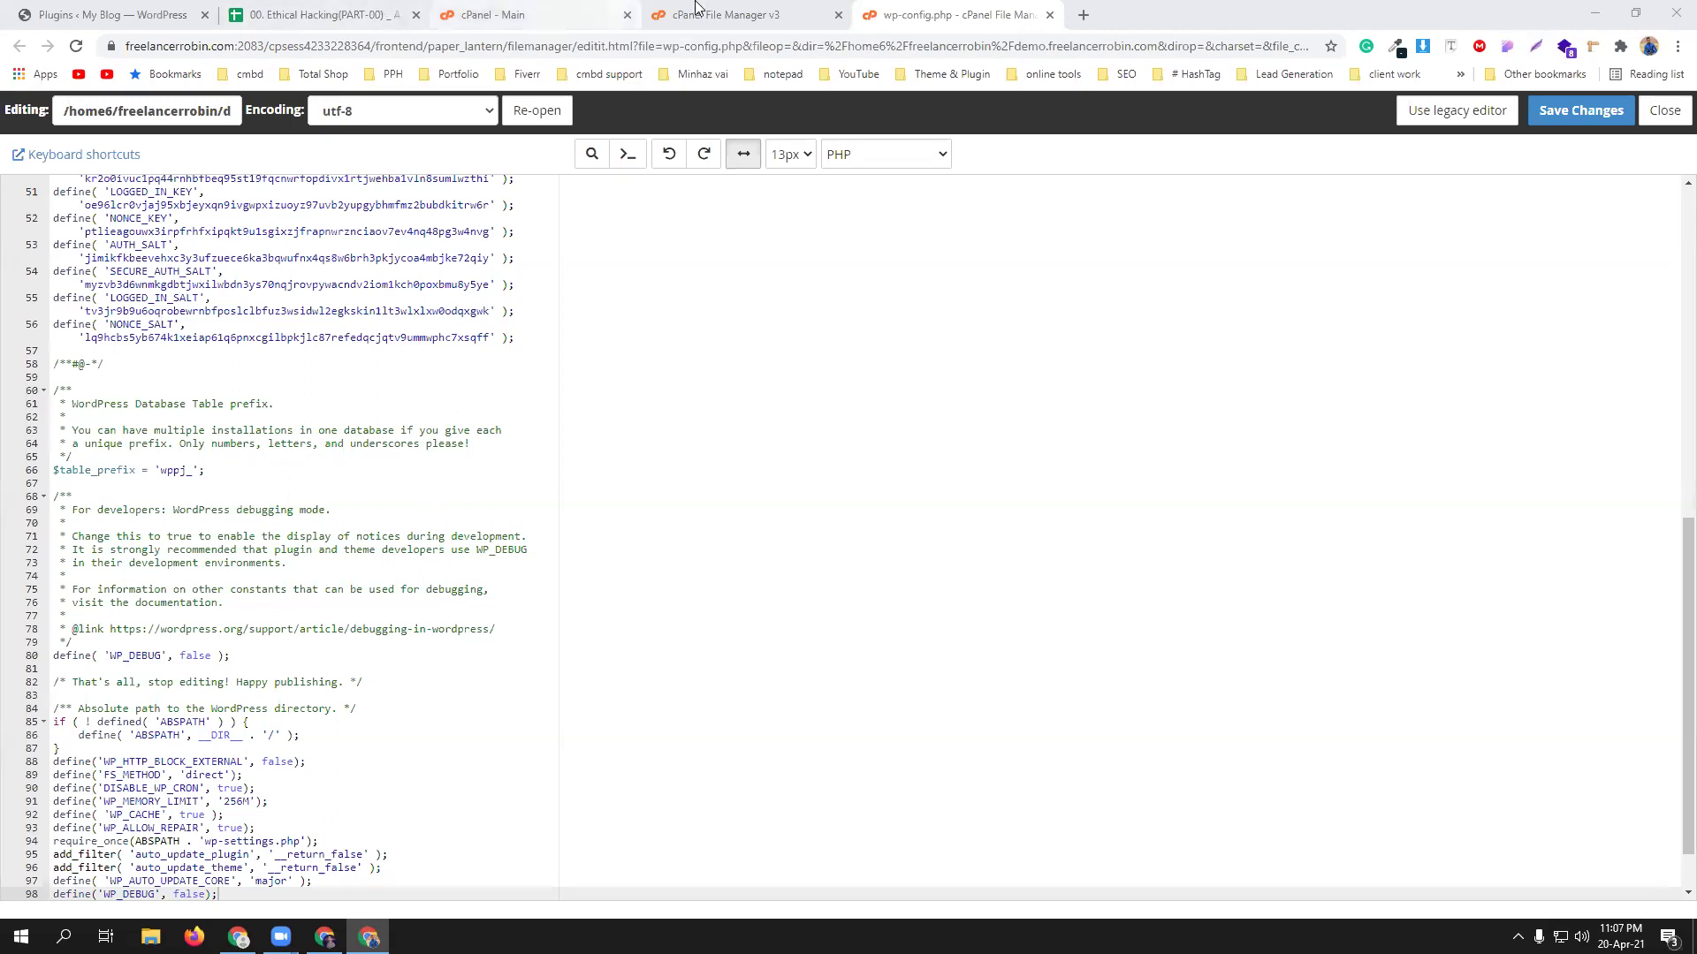
Close the File Manager and wp-config.php editor tabs and log out of cPanel.
{"action": "left_click", "coordinate": [769, 15]}
{"action": "left_click", "coordinate": [838, 15]}
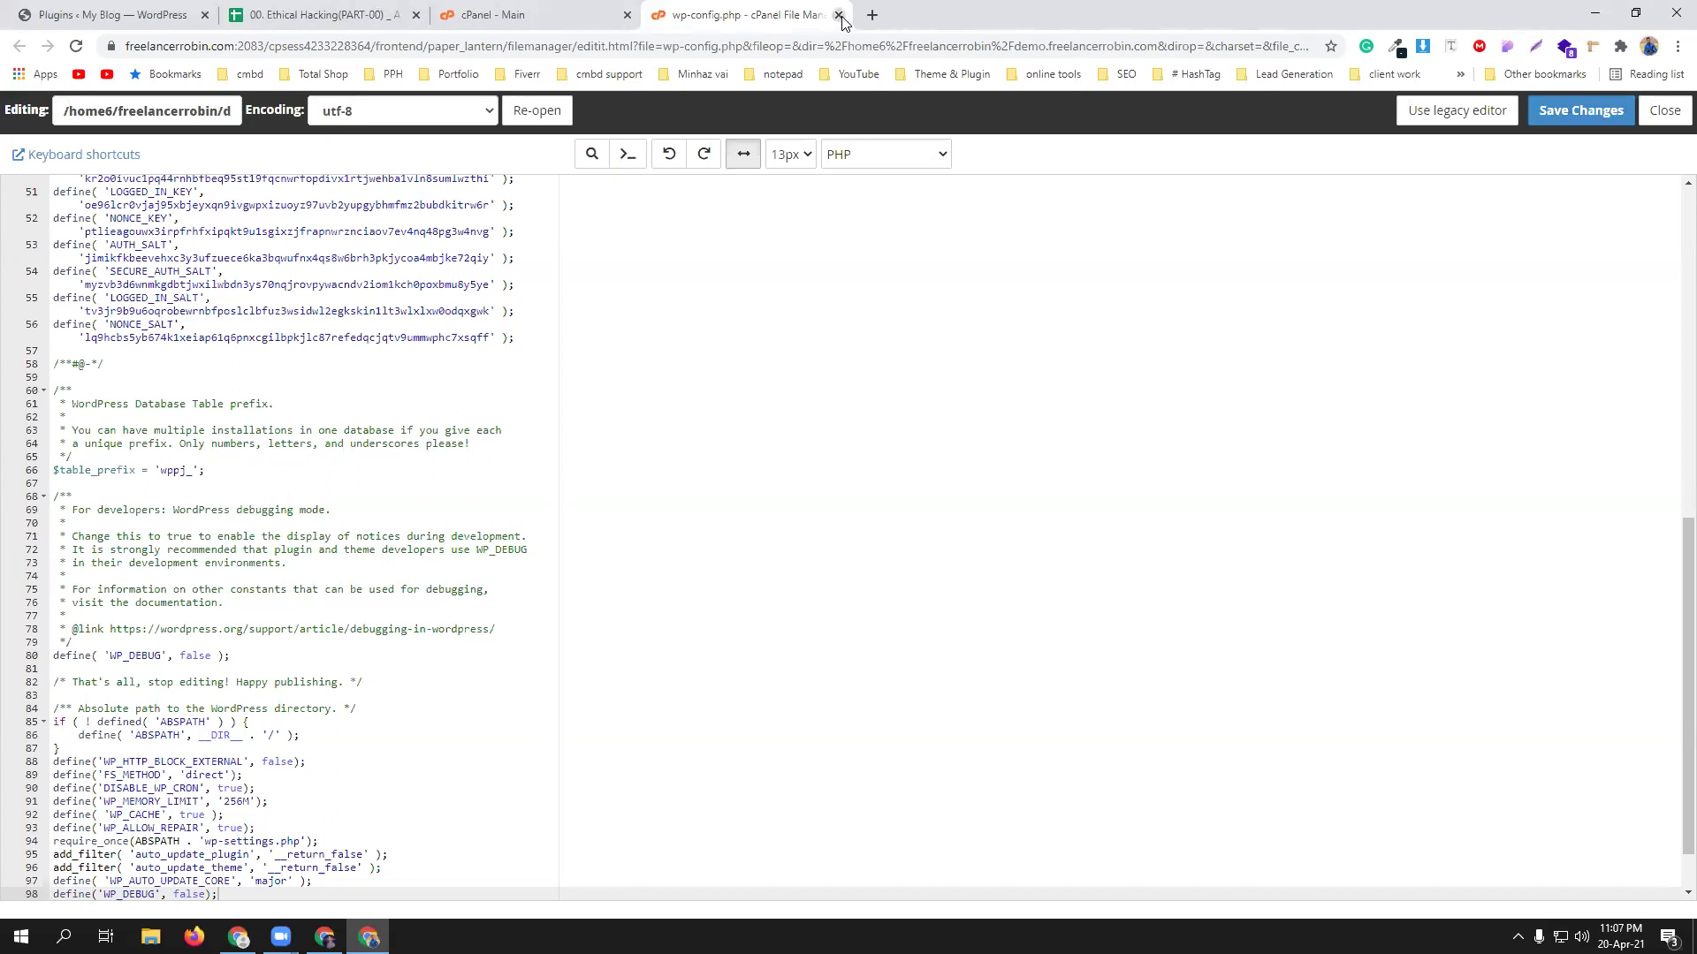
{"action": "left_click", "coordinate": [837, 15]}
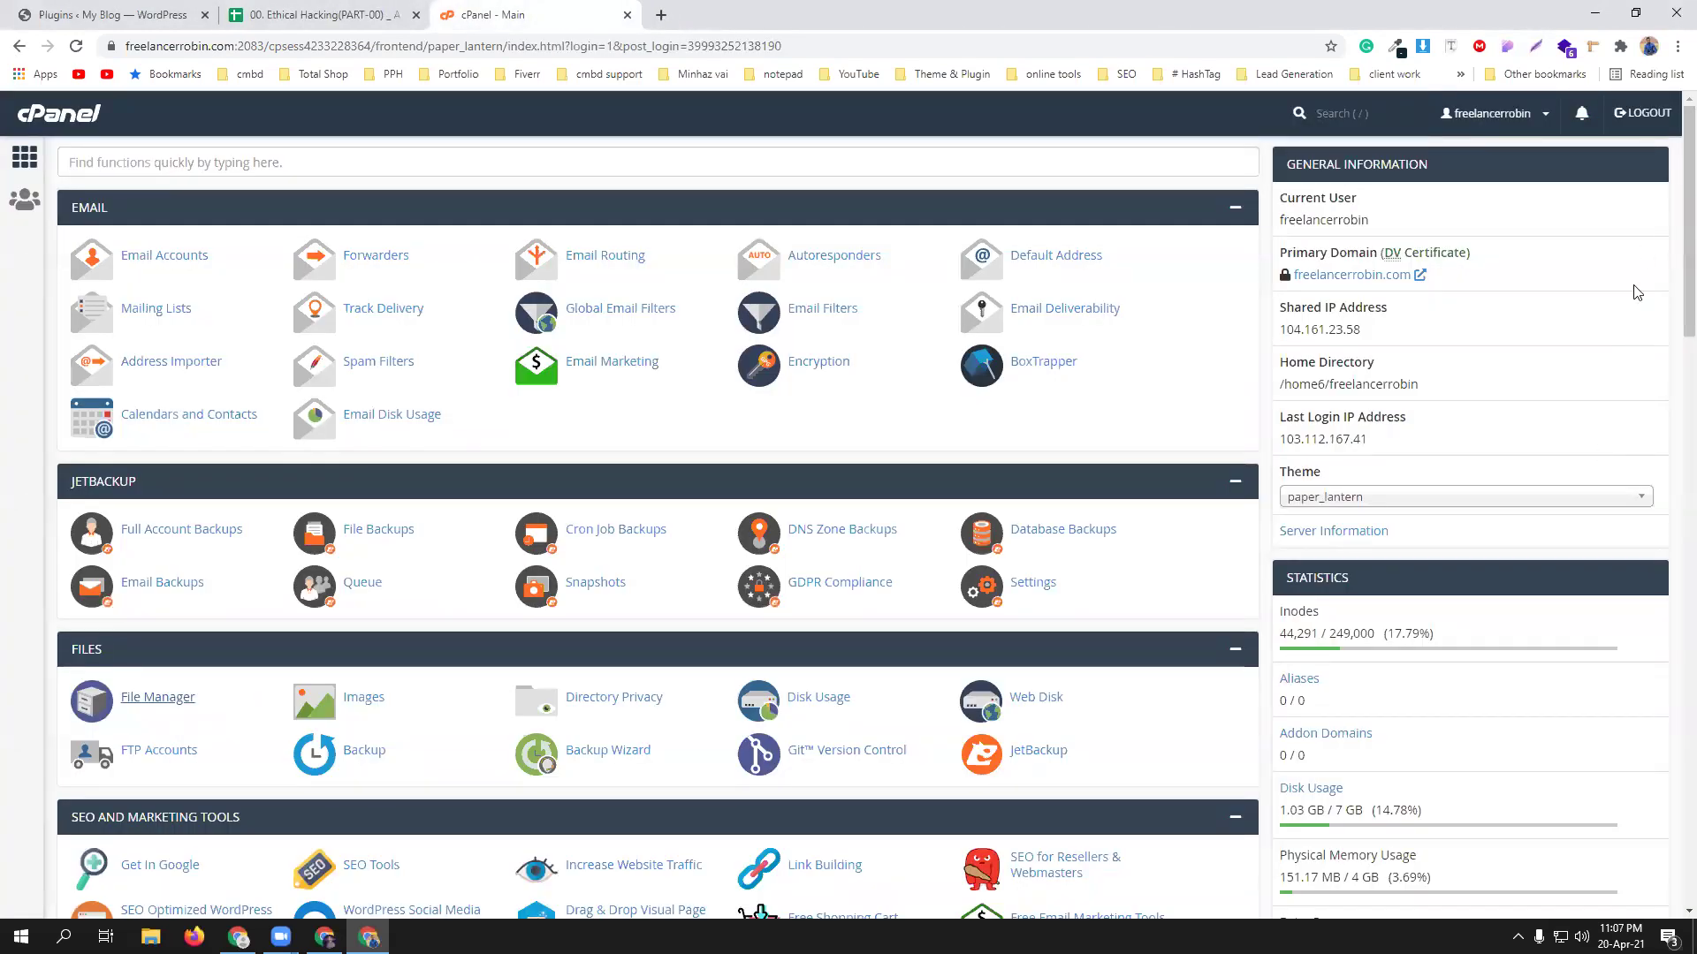
{"action": "left_click", "coordinate": [1641, 112]}
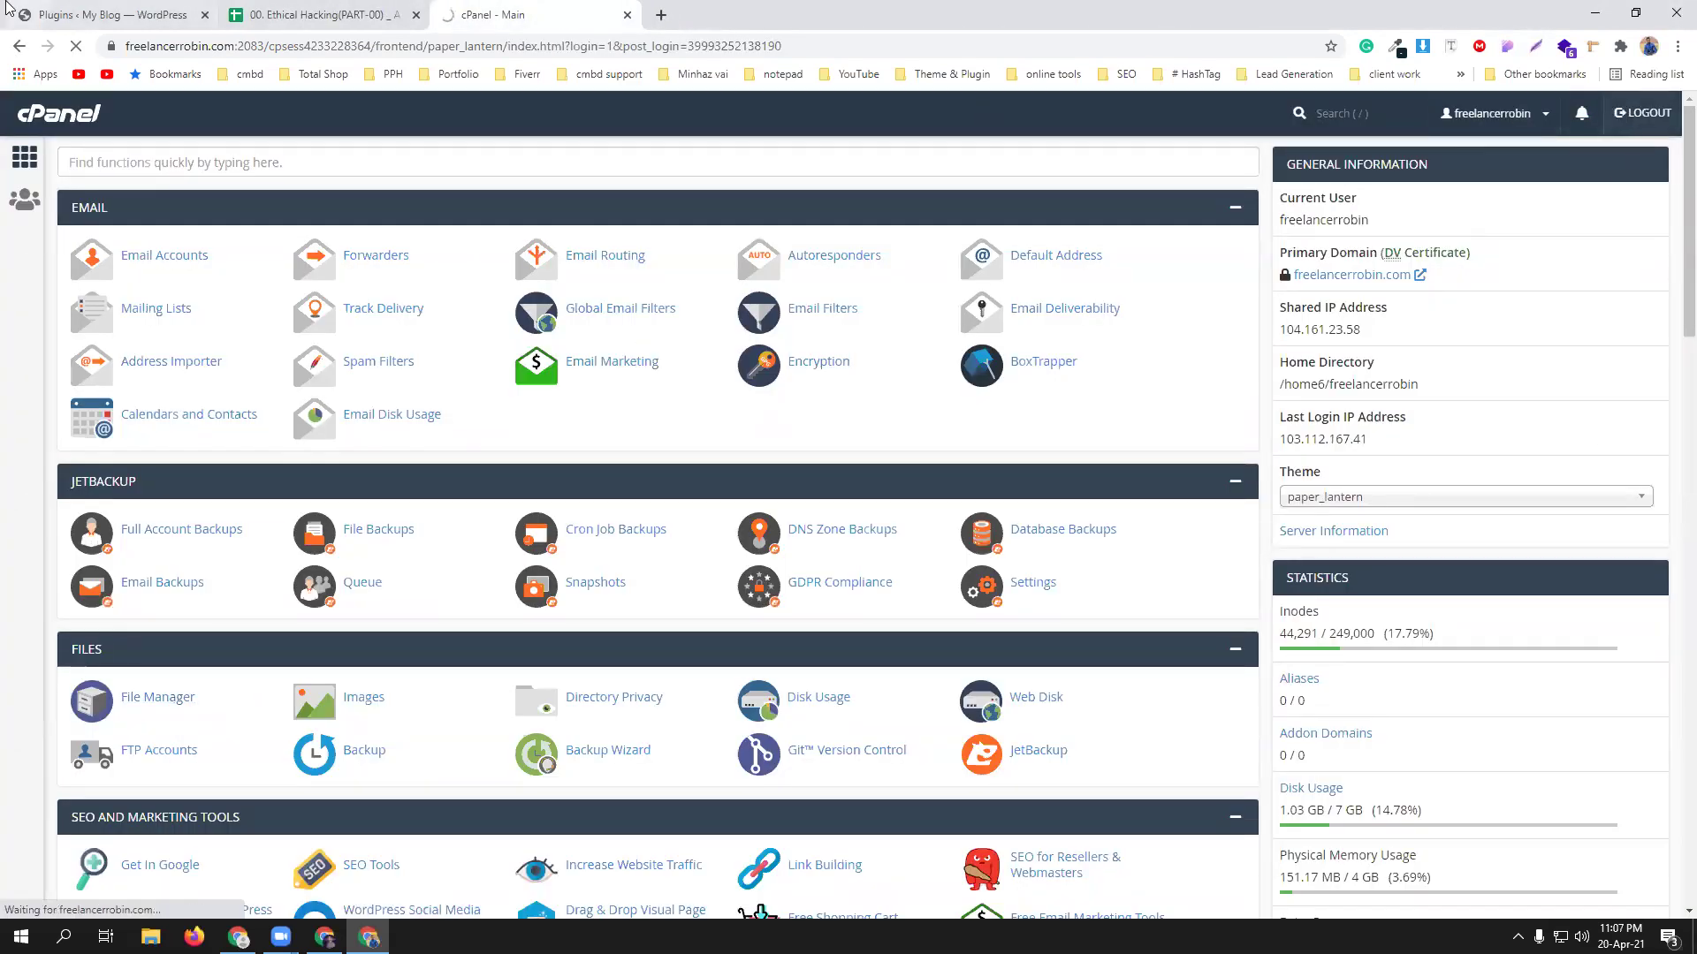
Return to the WordPress admin and open the list of all pages.
{"action": "key", "text": "ctrl+1"}
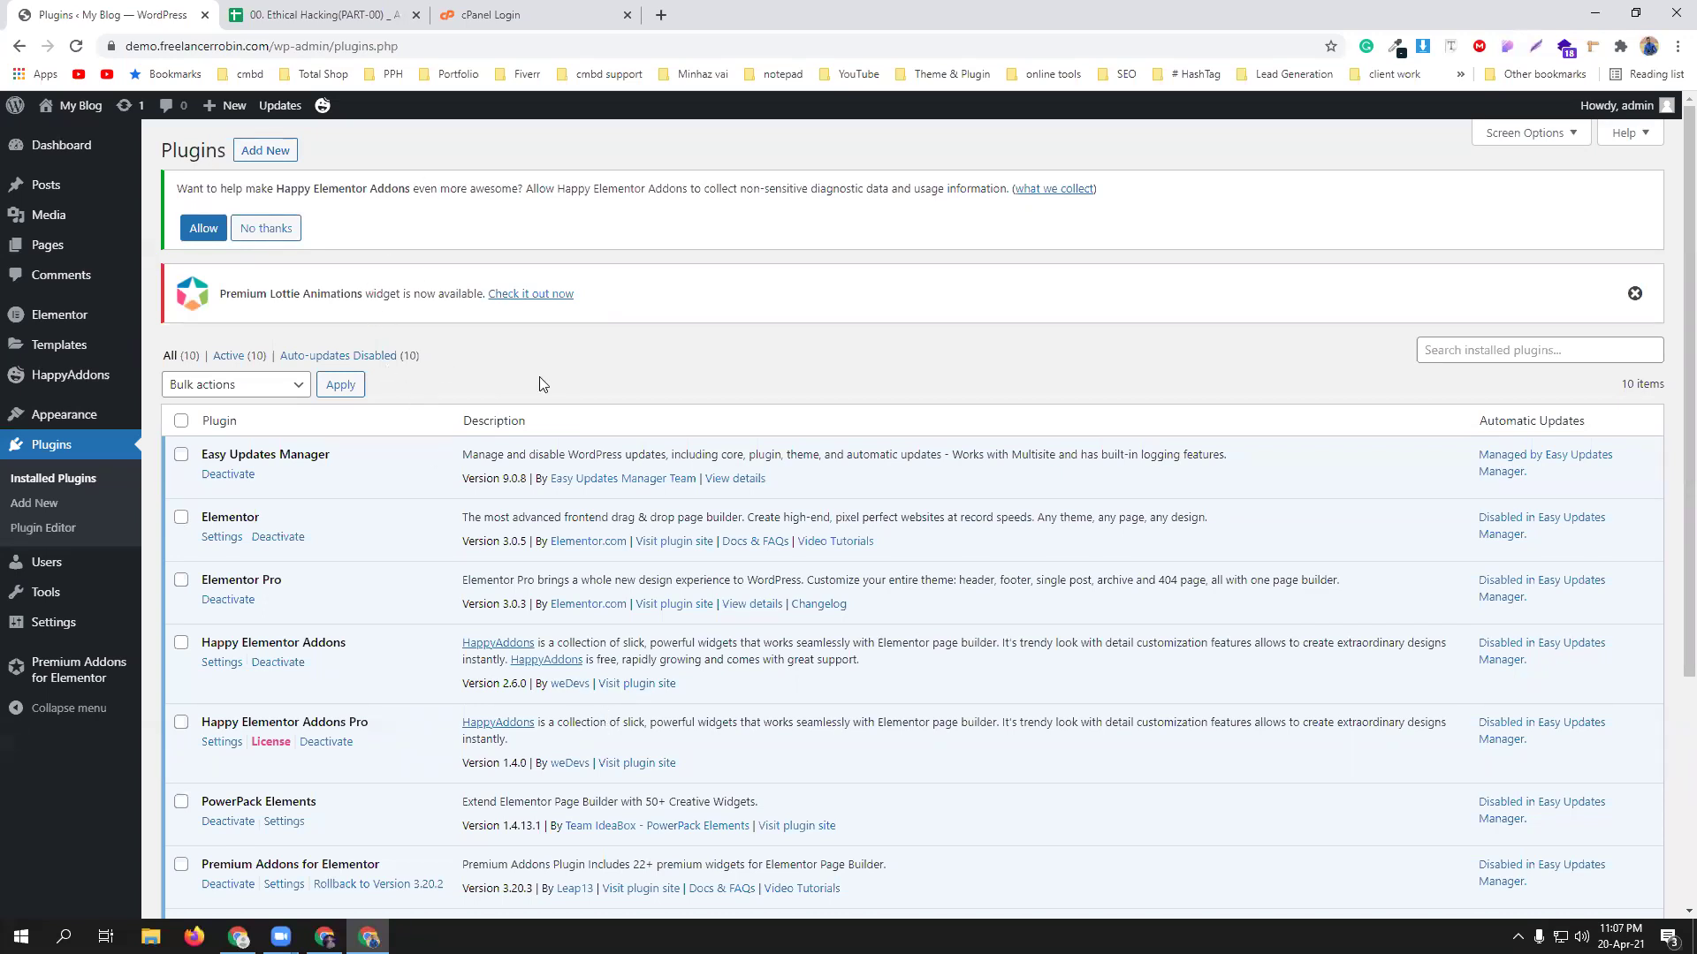
{"action": "left_click", "coordinate": [53, 245]}
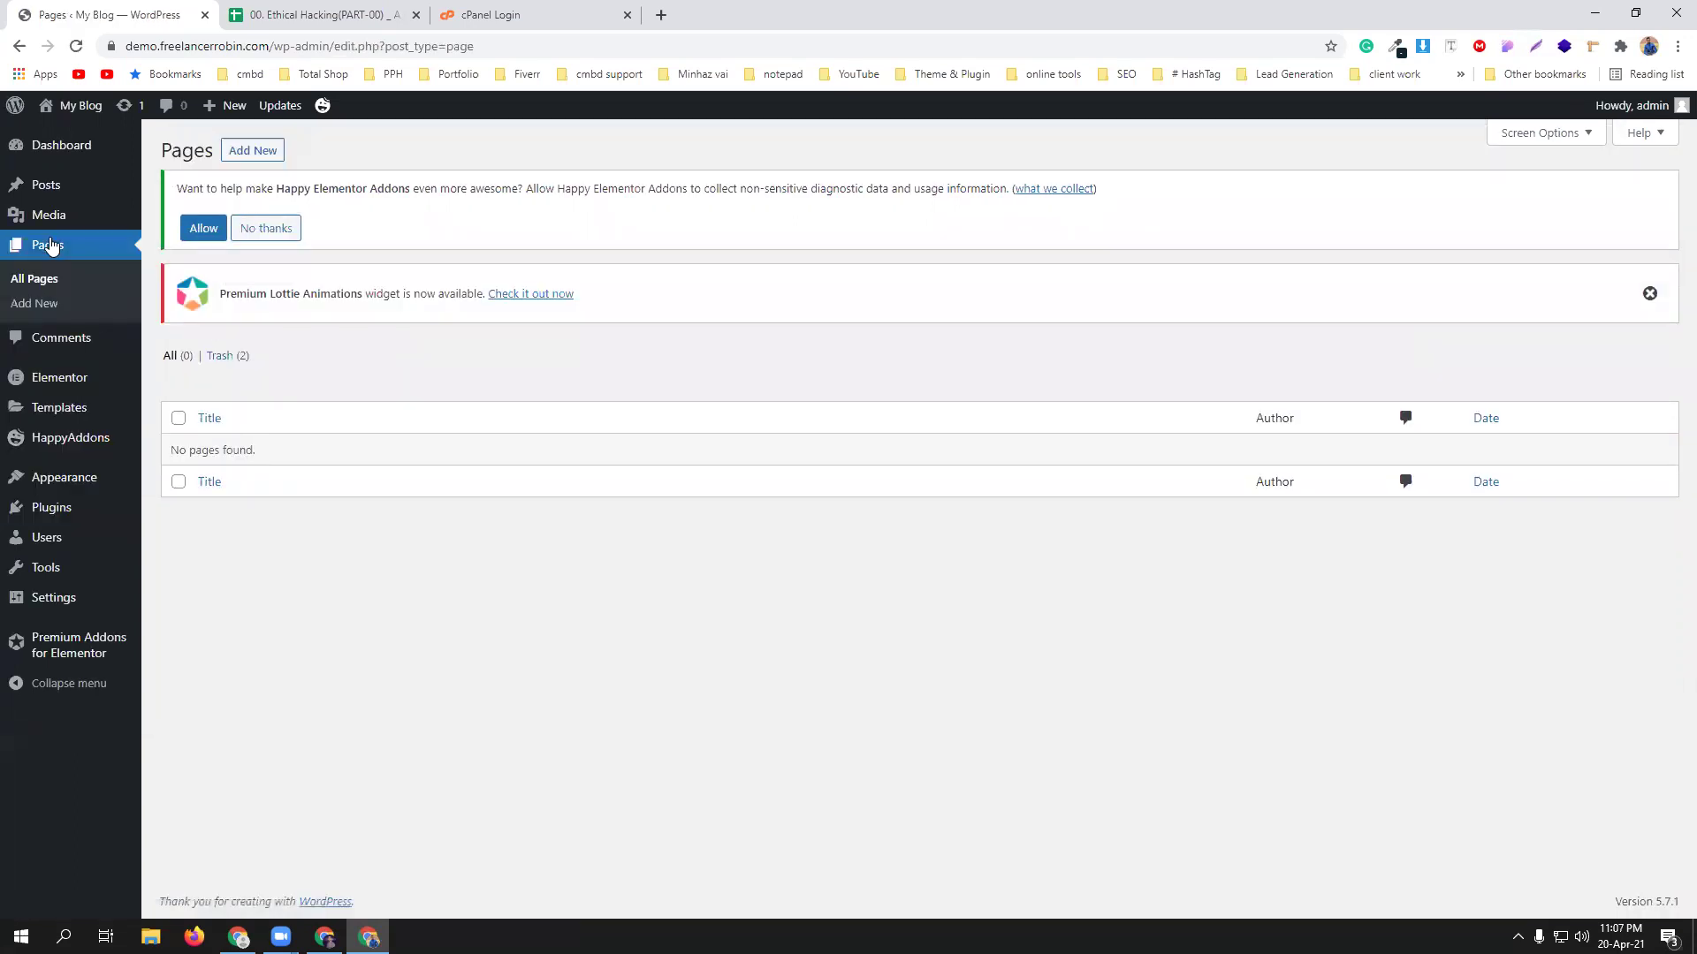
Create a new page titled "Home" and publish it.
{"action": "left_click", "coordinate": [253, 150]}
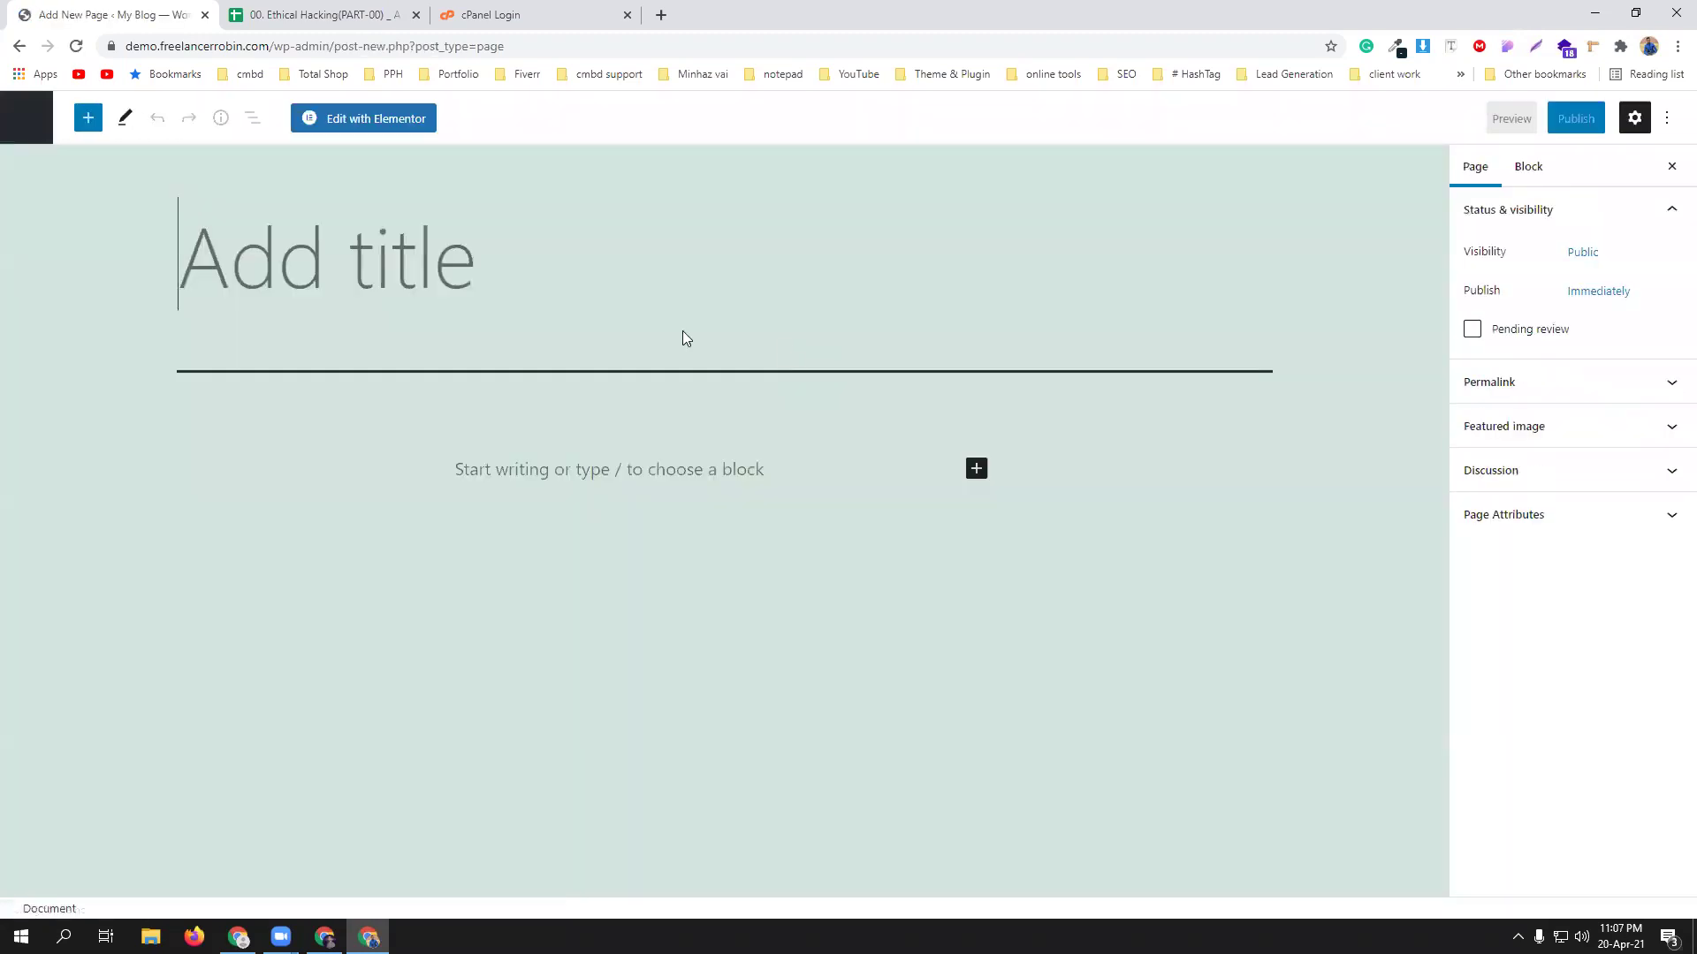
{"action": "type", "text": "Ho,"}
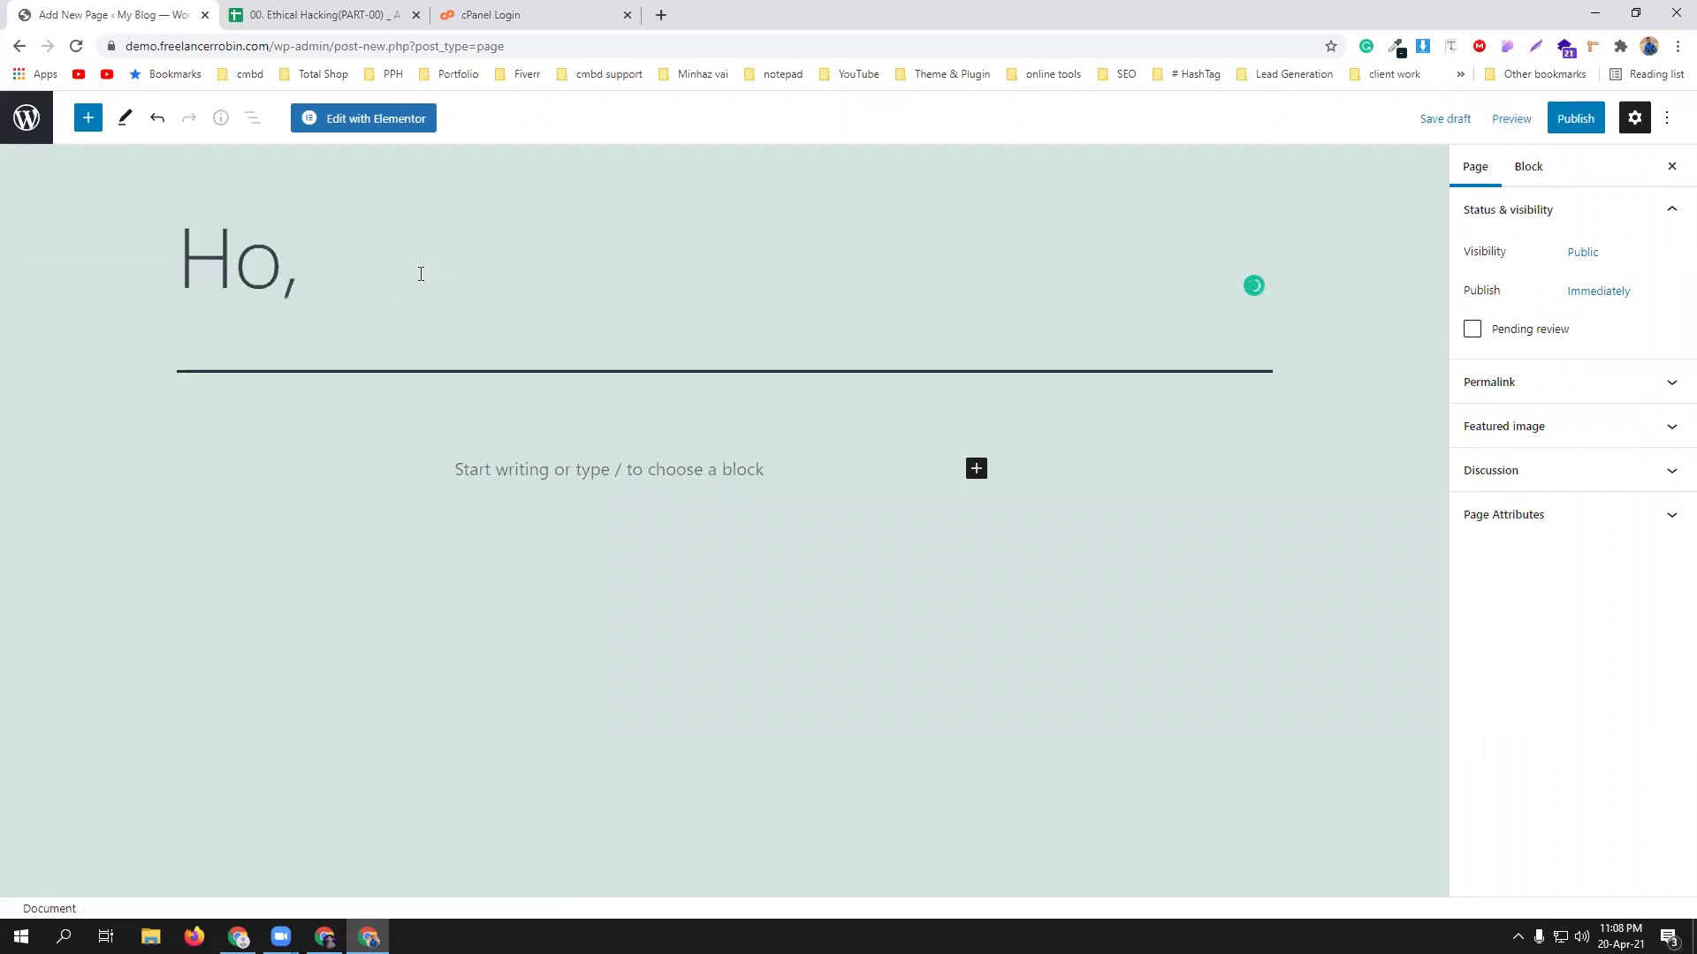
{"action": "key", "text": "BackSpace"}
{"action": "type", "text": "me"}
{"action": "left_click", "coordinate": [1576, 119]}
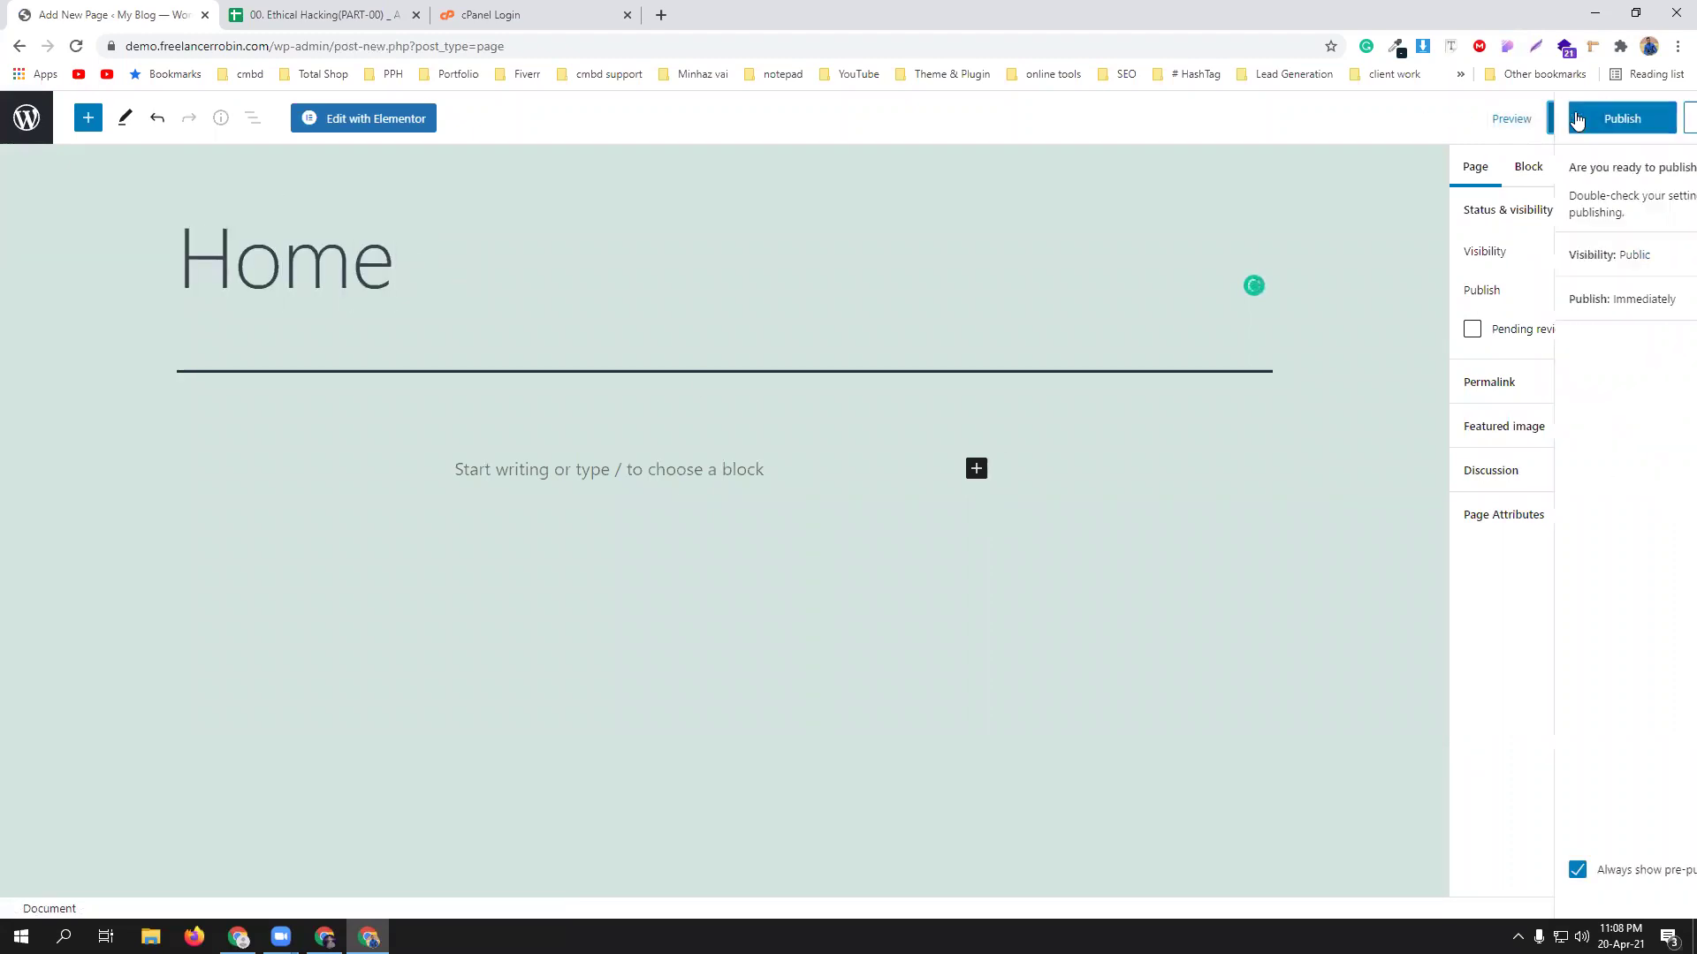
{"action": "left_click", "coordinate": [1517, 118]}
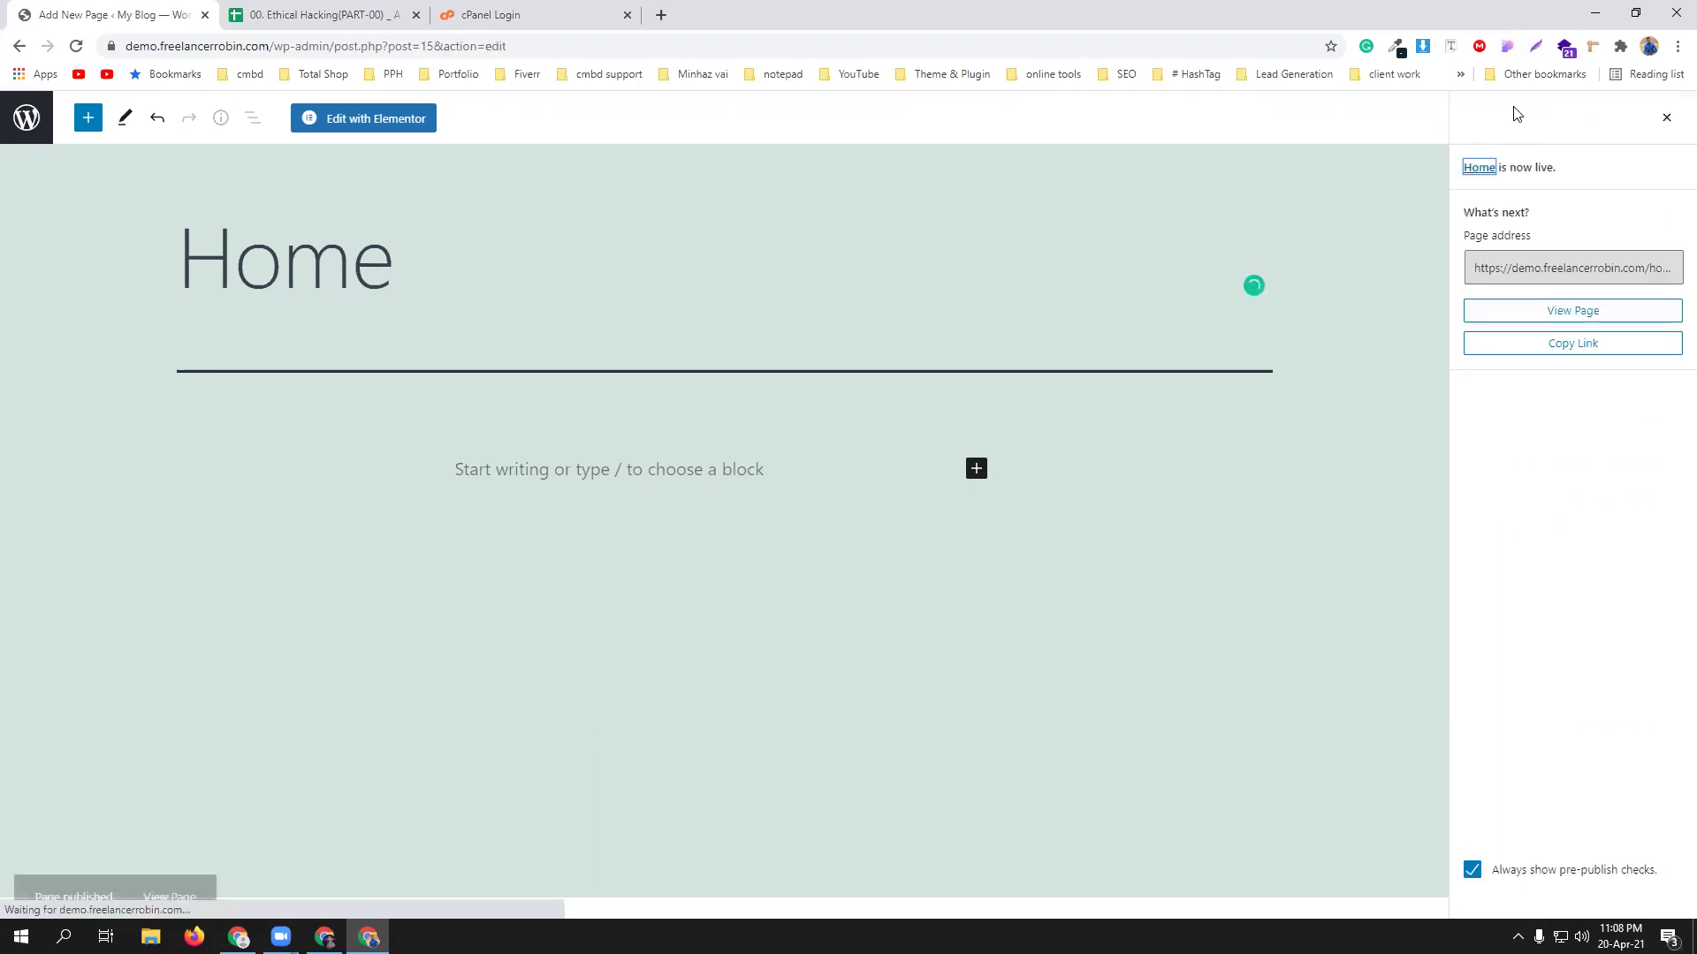
Open the Home page in Elementor, set its layout to Elementor Canvas with the title hidden, then update and reload it.
{"action": "left_click", "coordinate": [369, 129]}
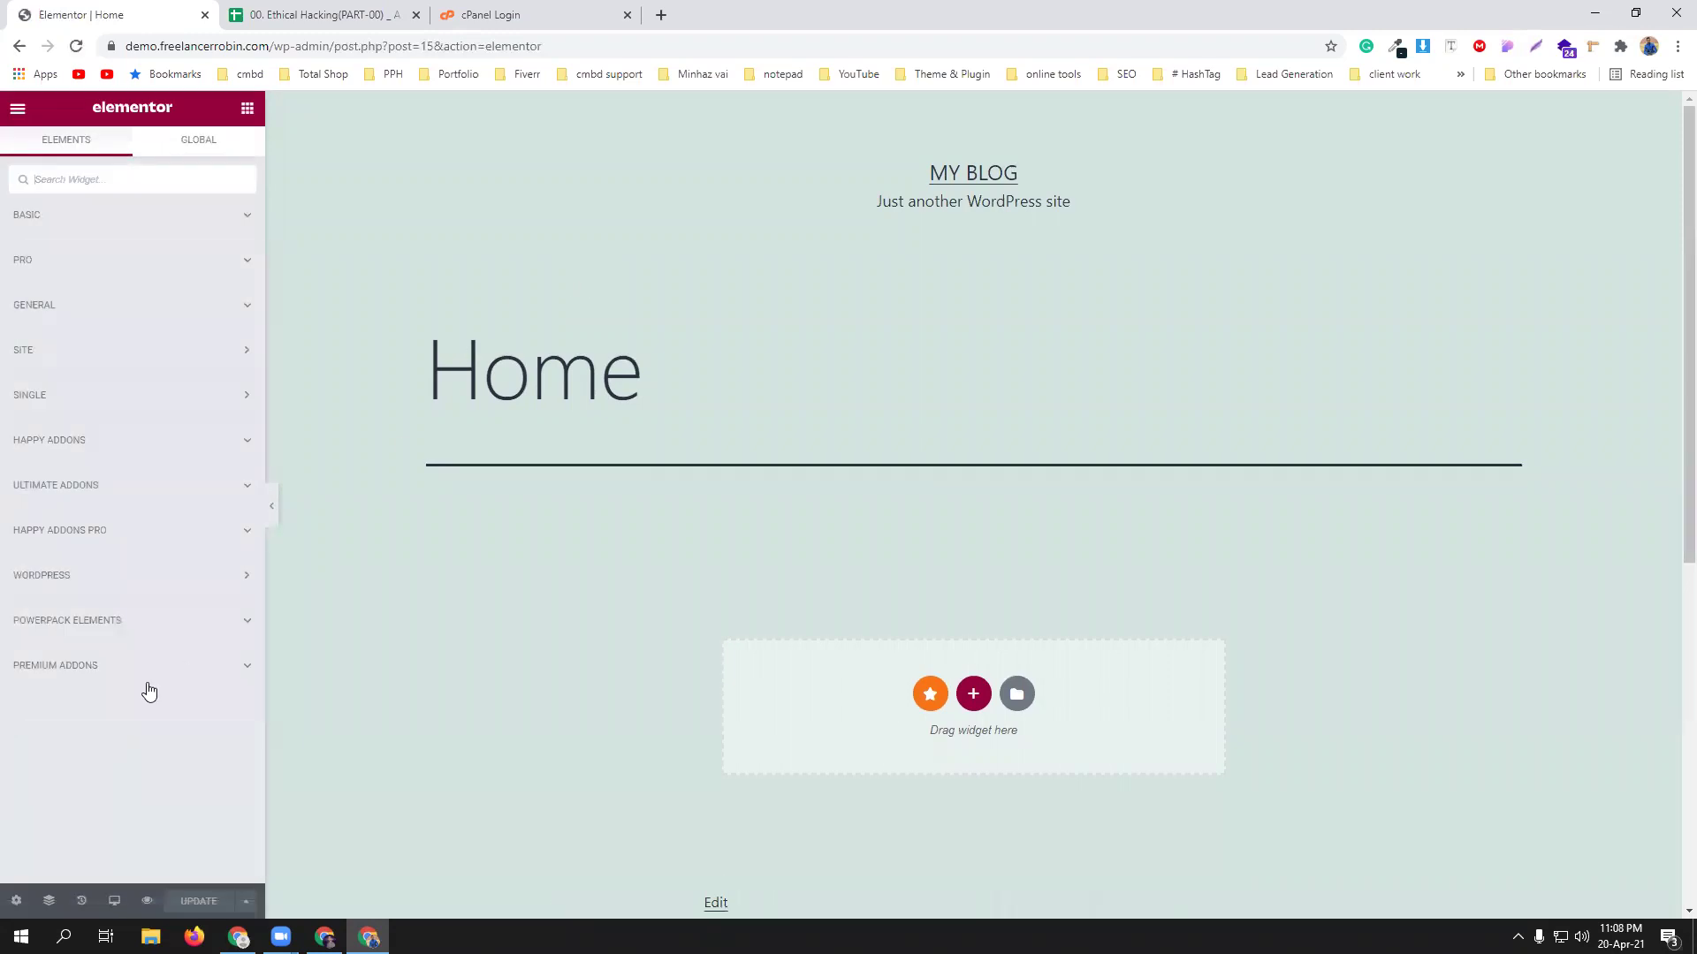
{"action": "left_click", "coordinate": [16, 900]}
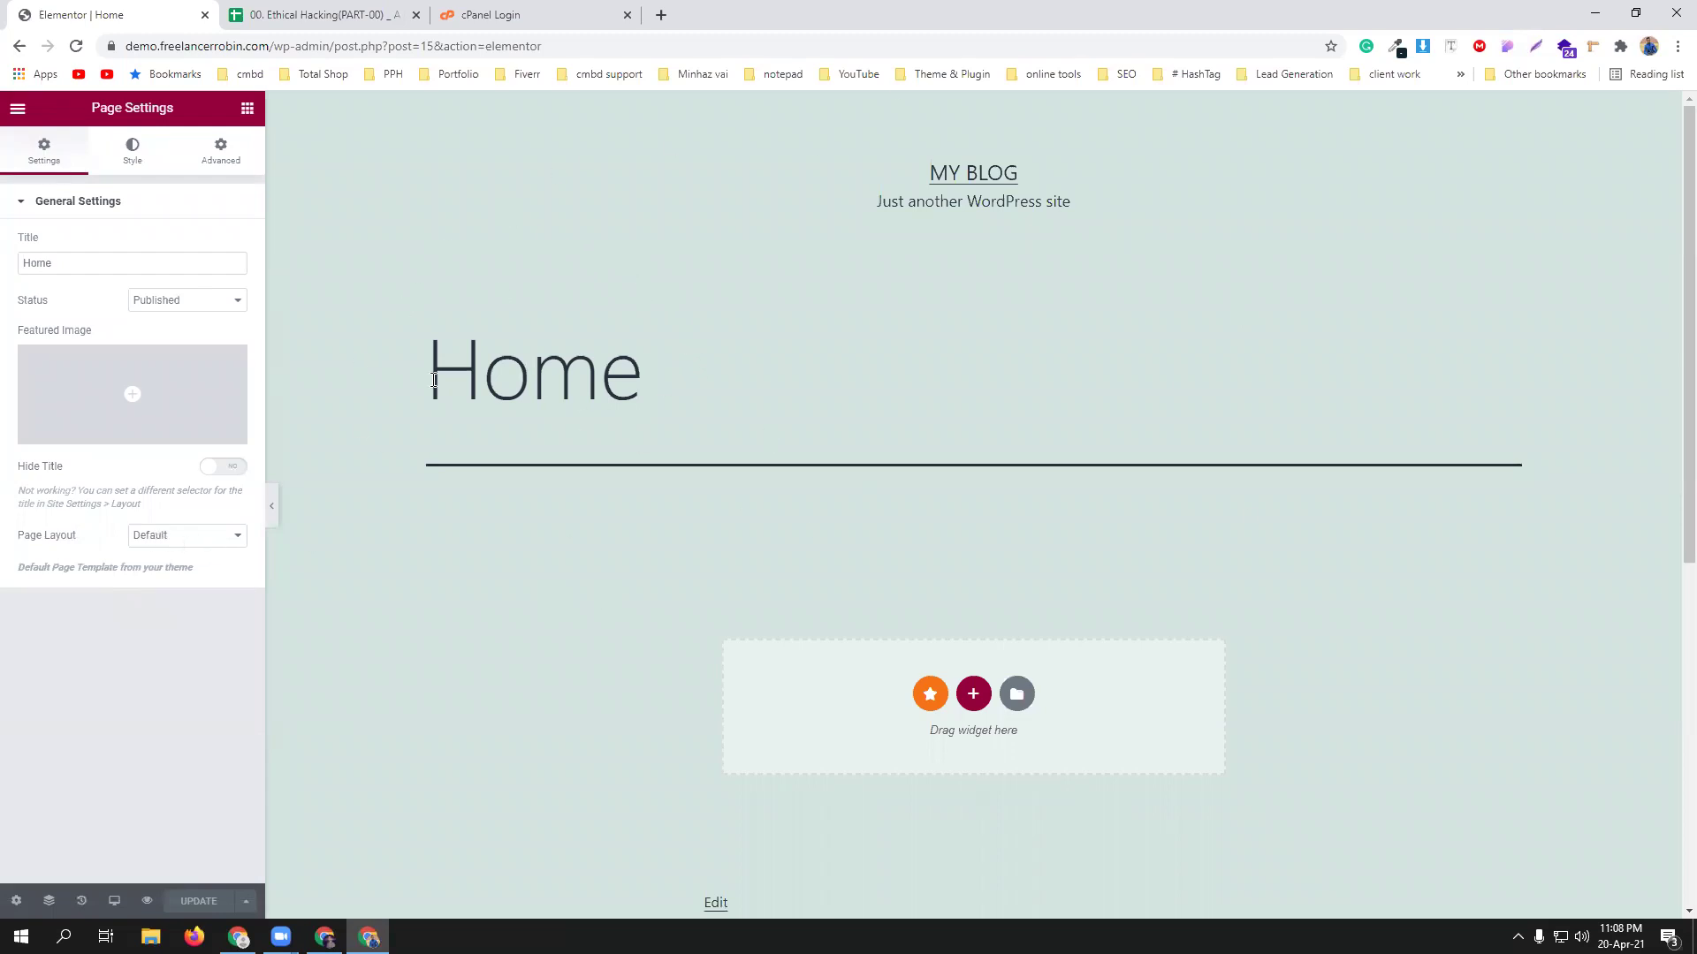
{"action": "left_click", "coordinate": [216, 539]}
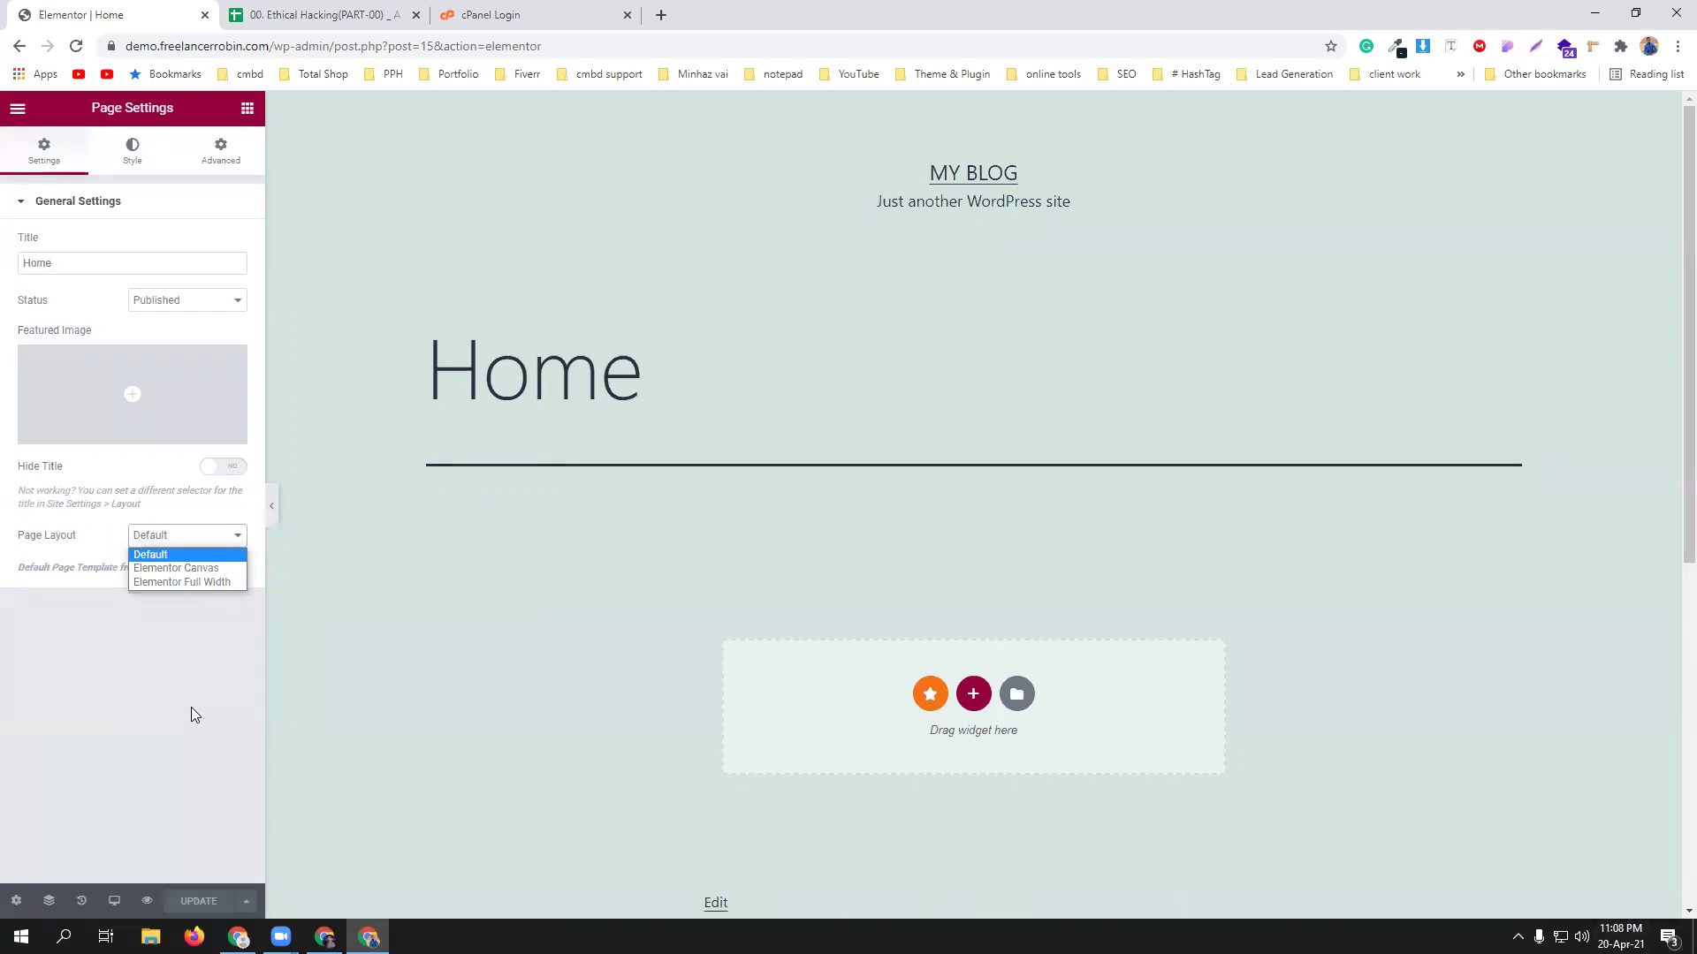
{"action": "left_click", "coordinate": [168, 570]}
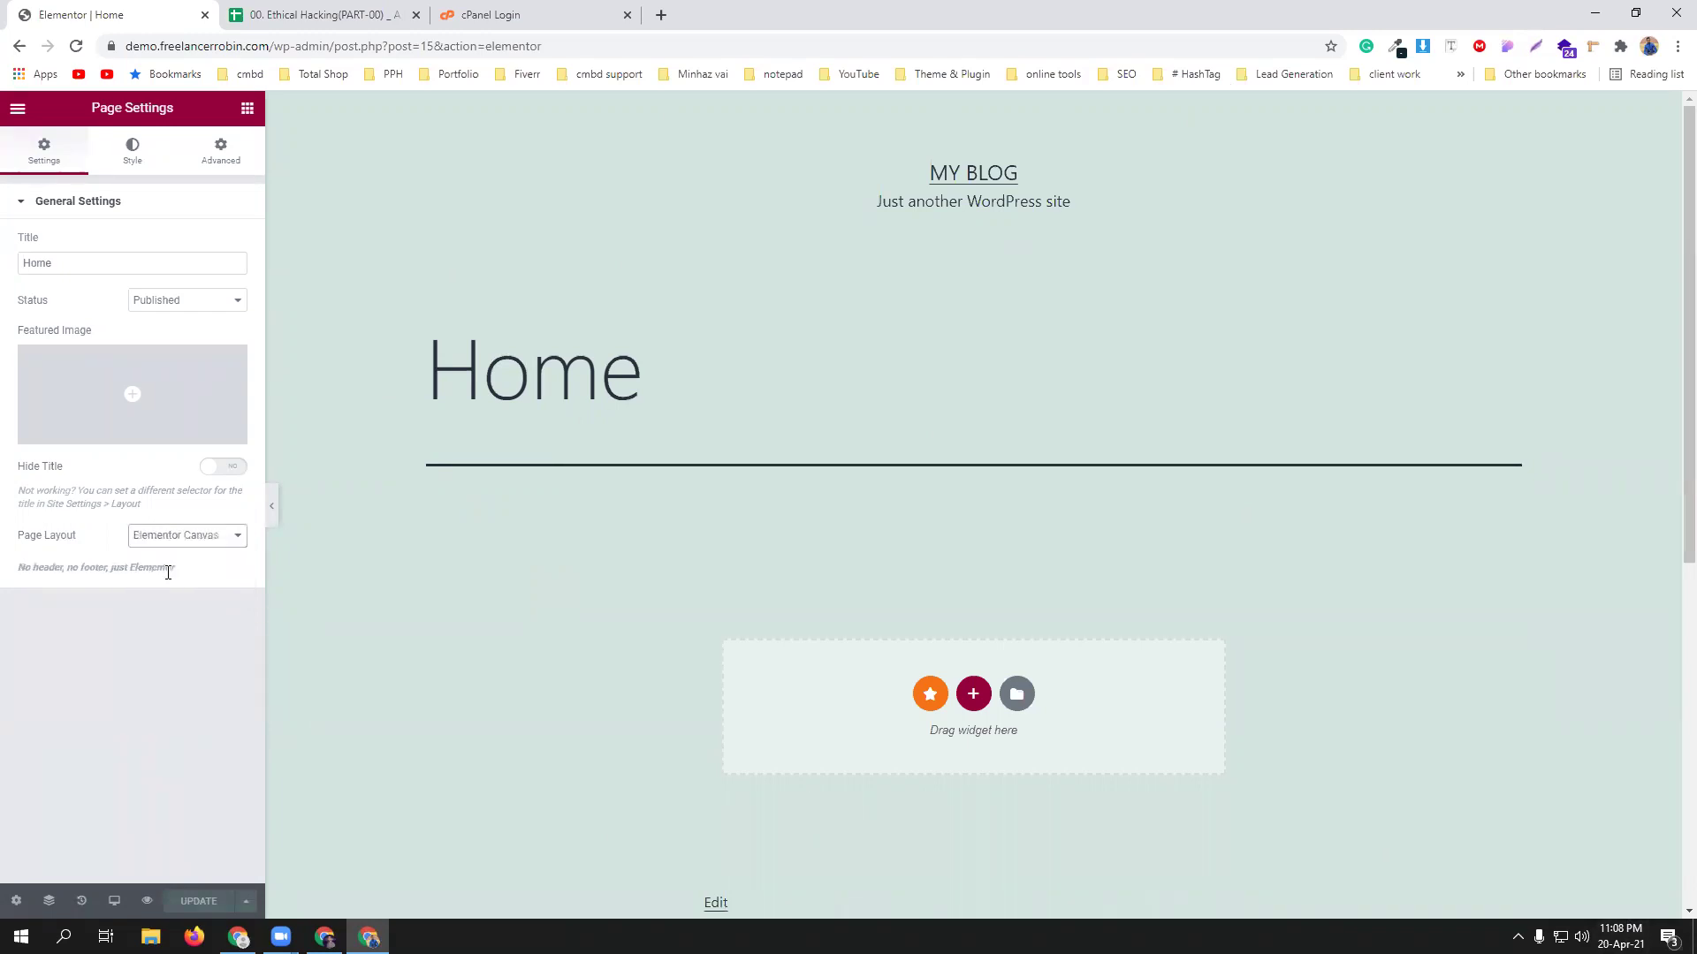
{"action": "left_click", "coordinate": [223, 467]}
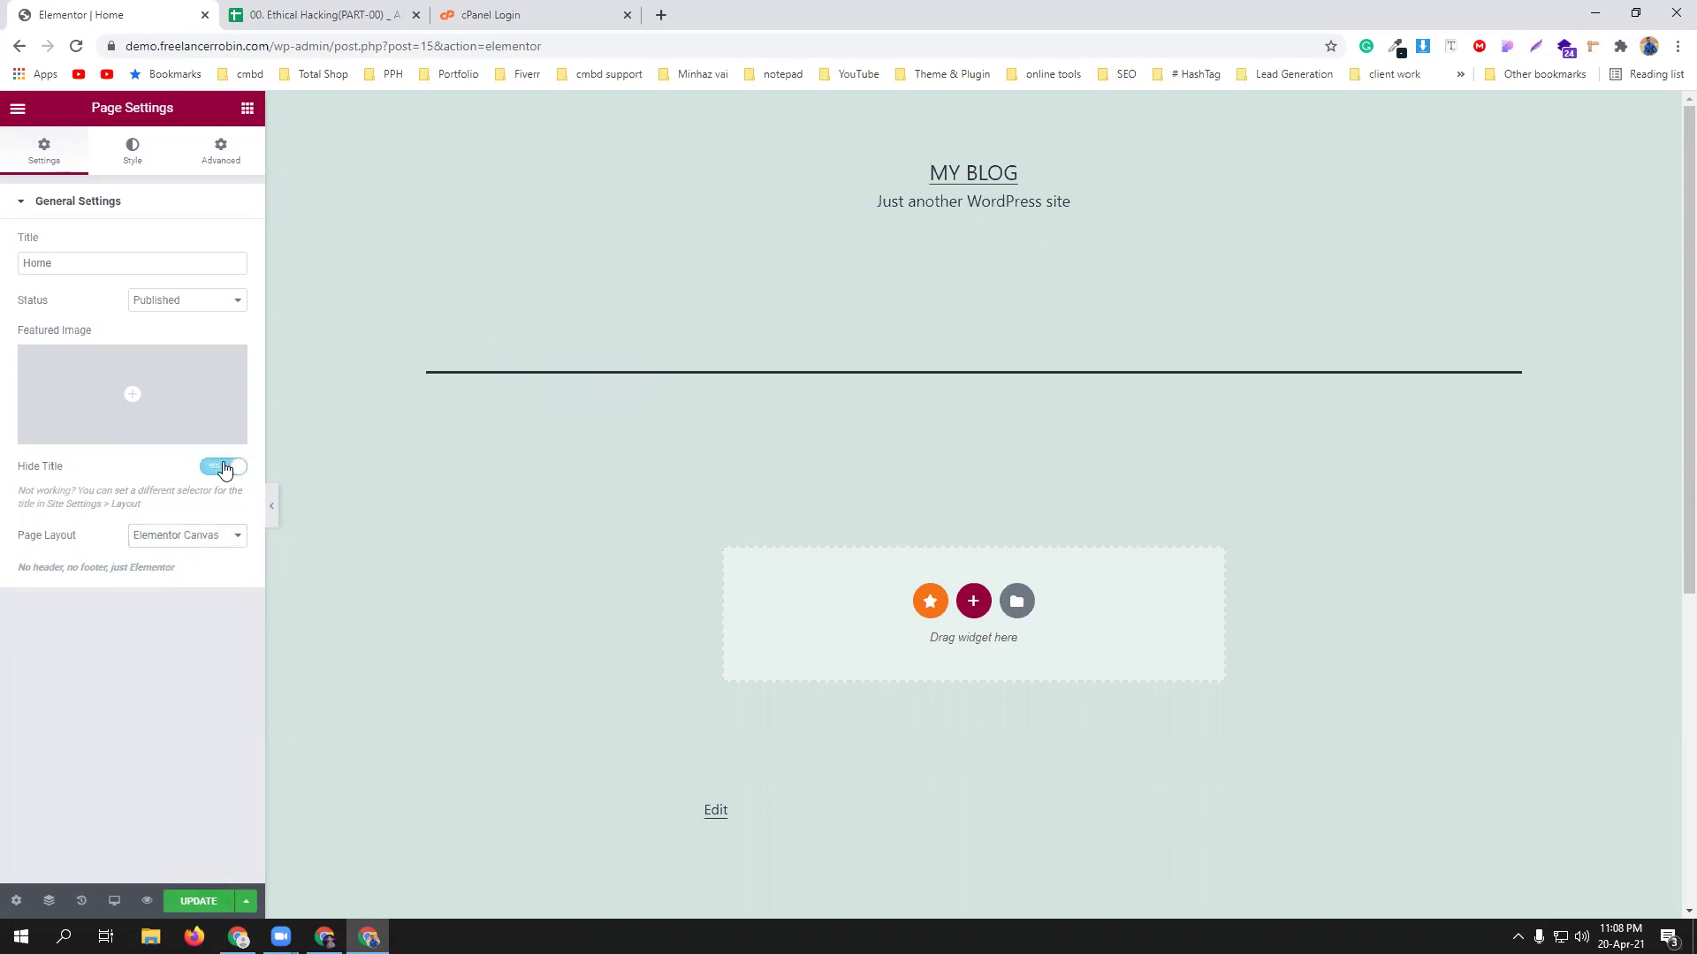
{"action": "left_click", "coordinate": [196, 907]}
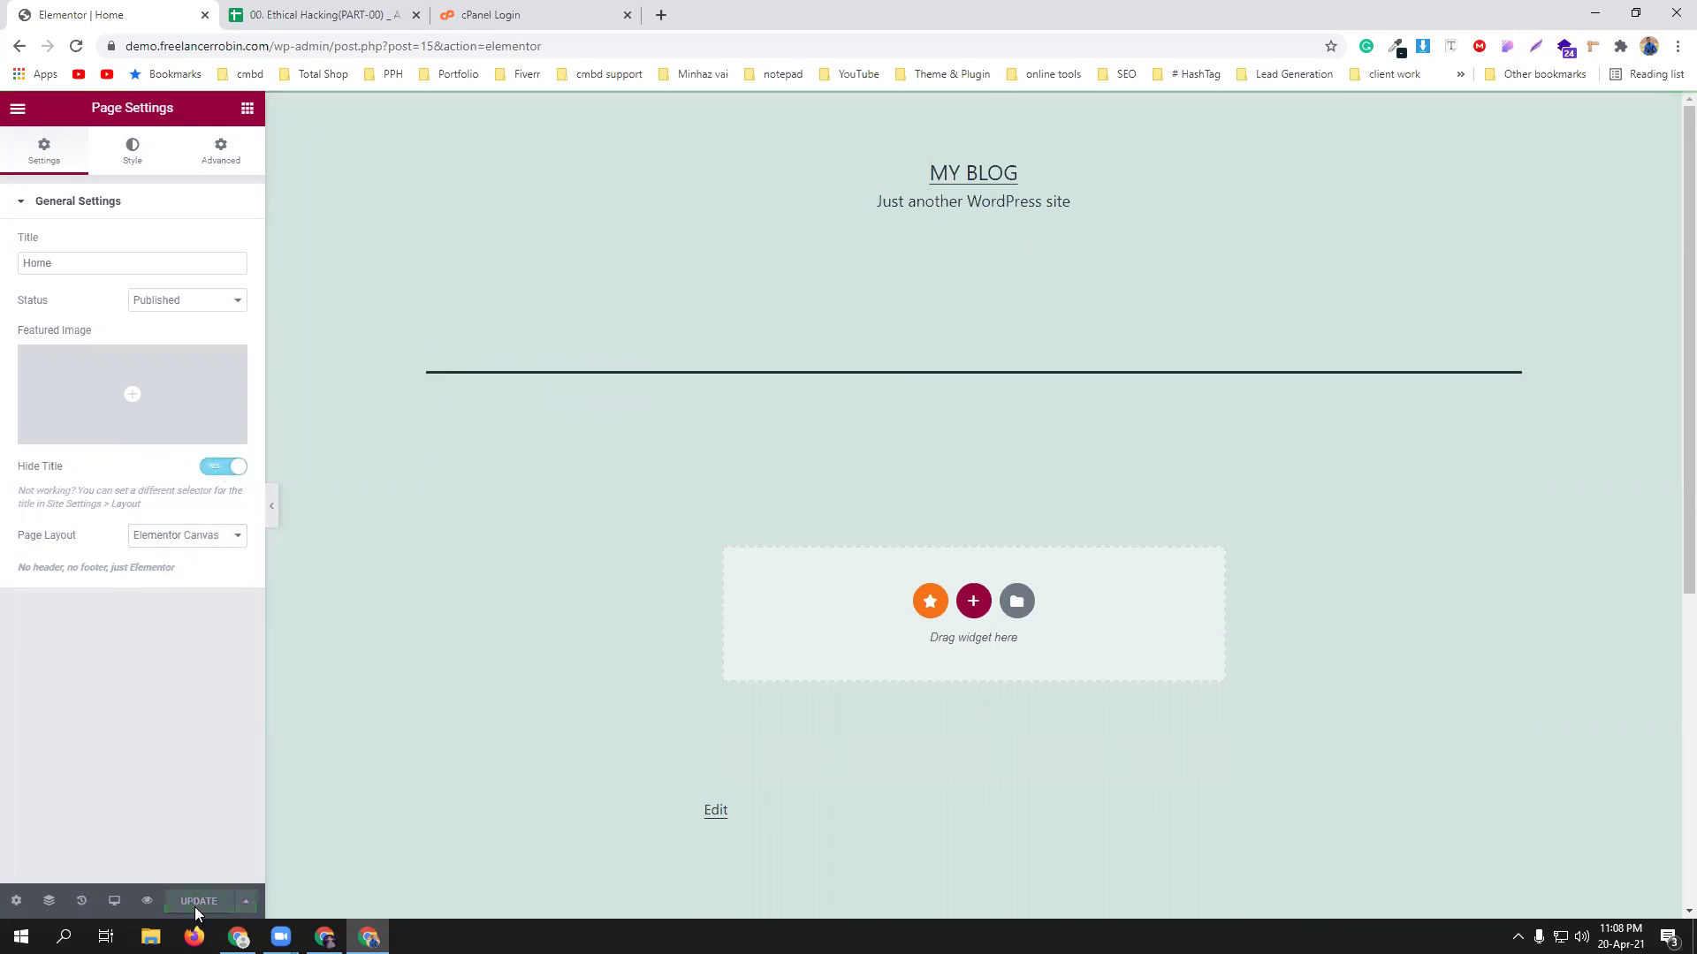
{"action": "left_click", "coordinate": [77, 46]}
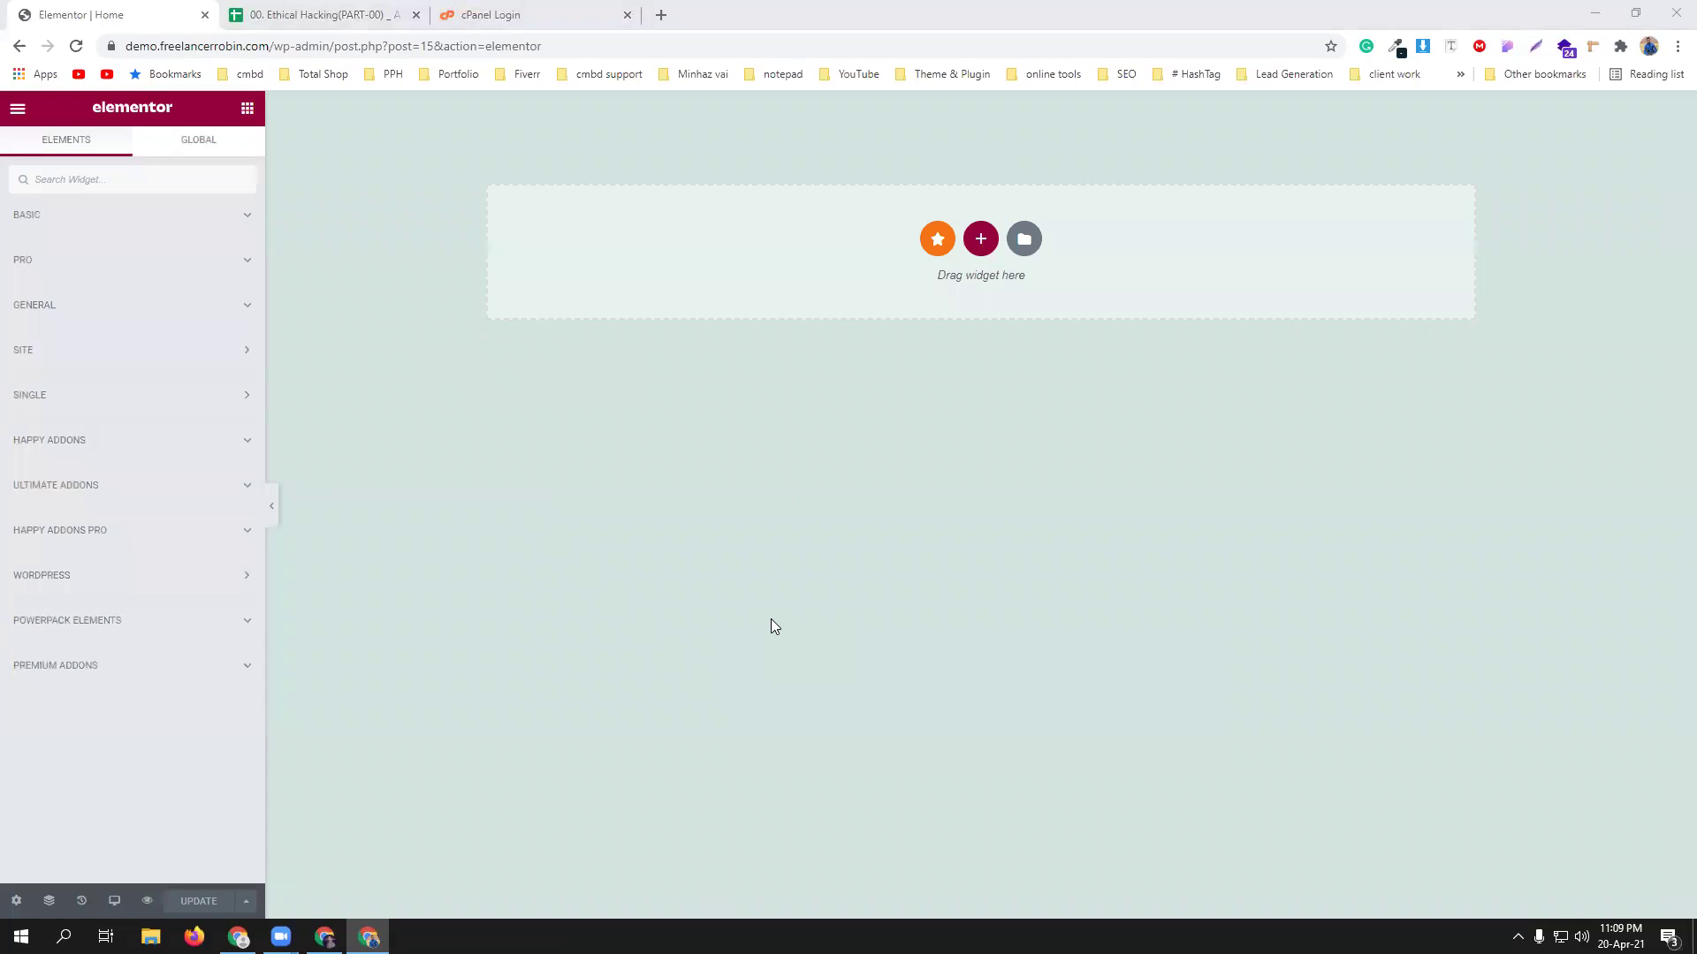
{"action": "left_click", "coordinate": [981, 239]}
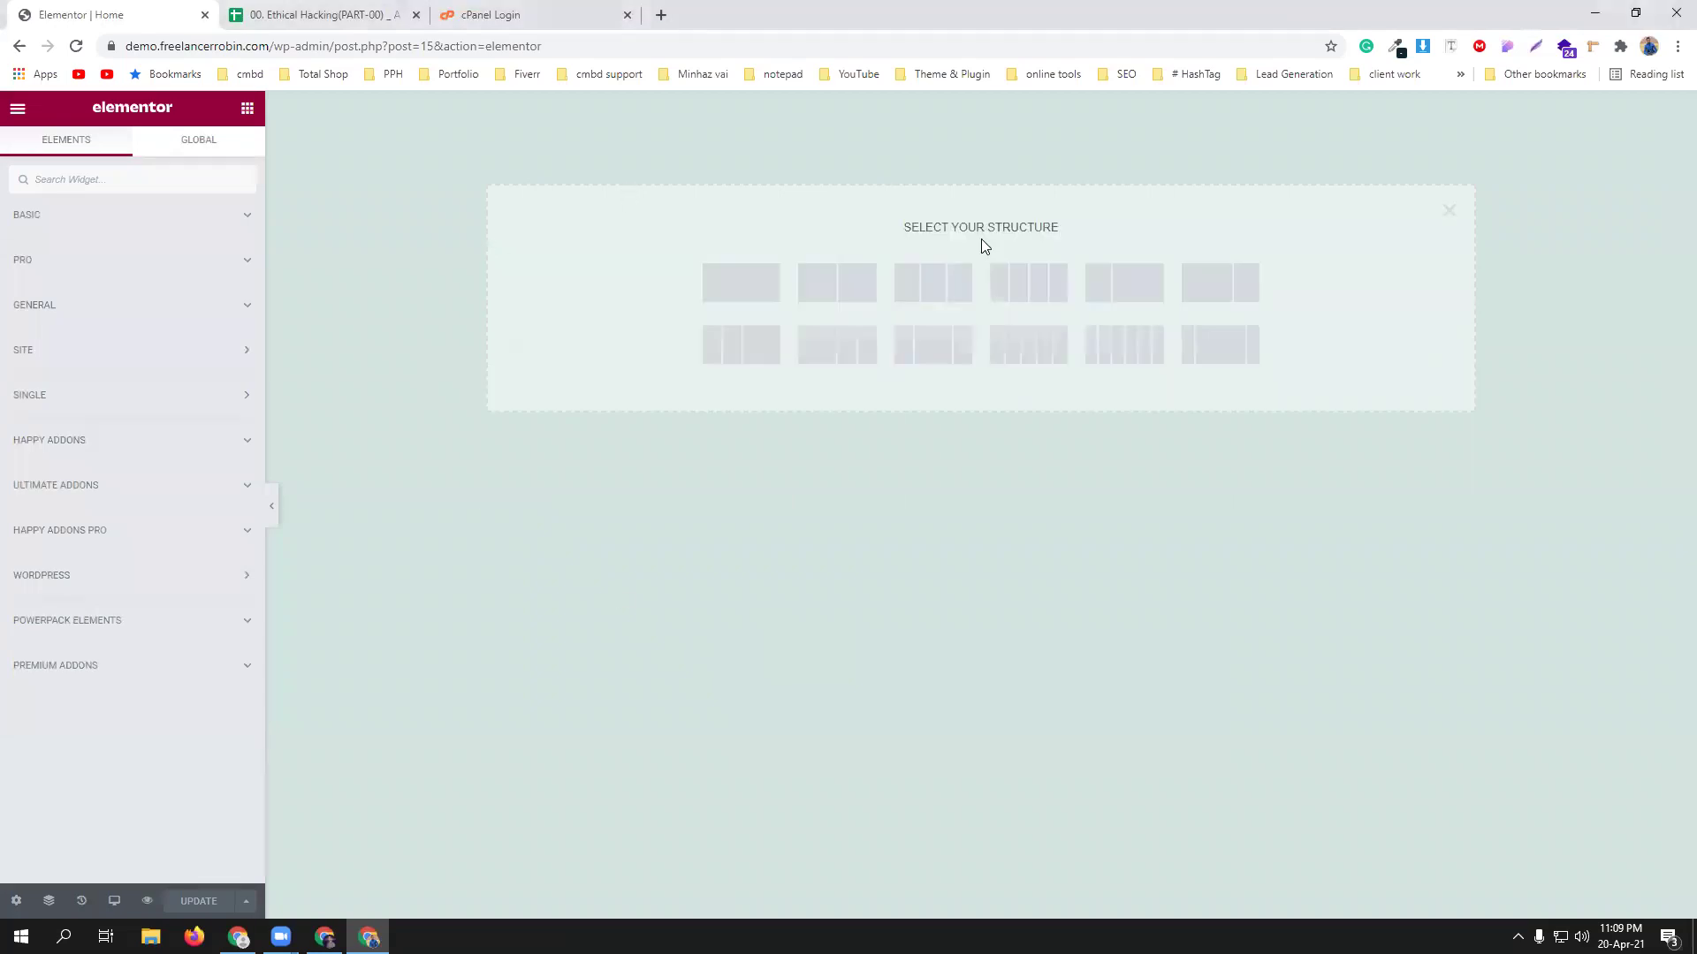
{"action": "left_click", "coordinate": [749, 271]}
{"action": "left_click", "coordinate": [1008, 104]}
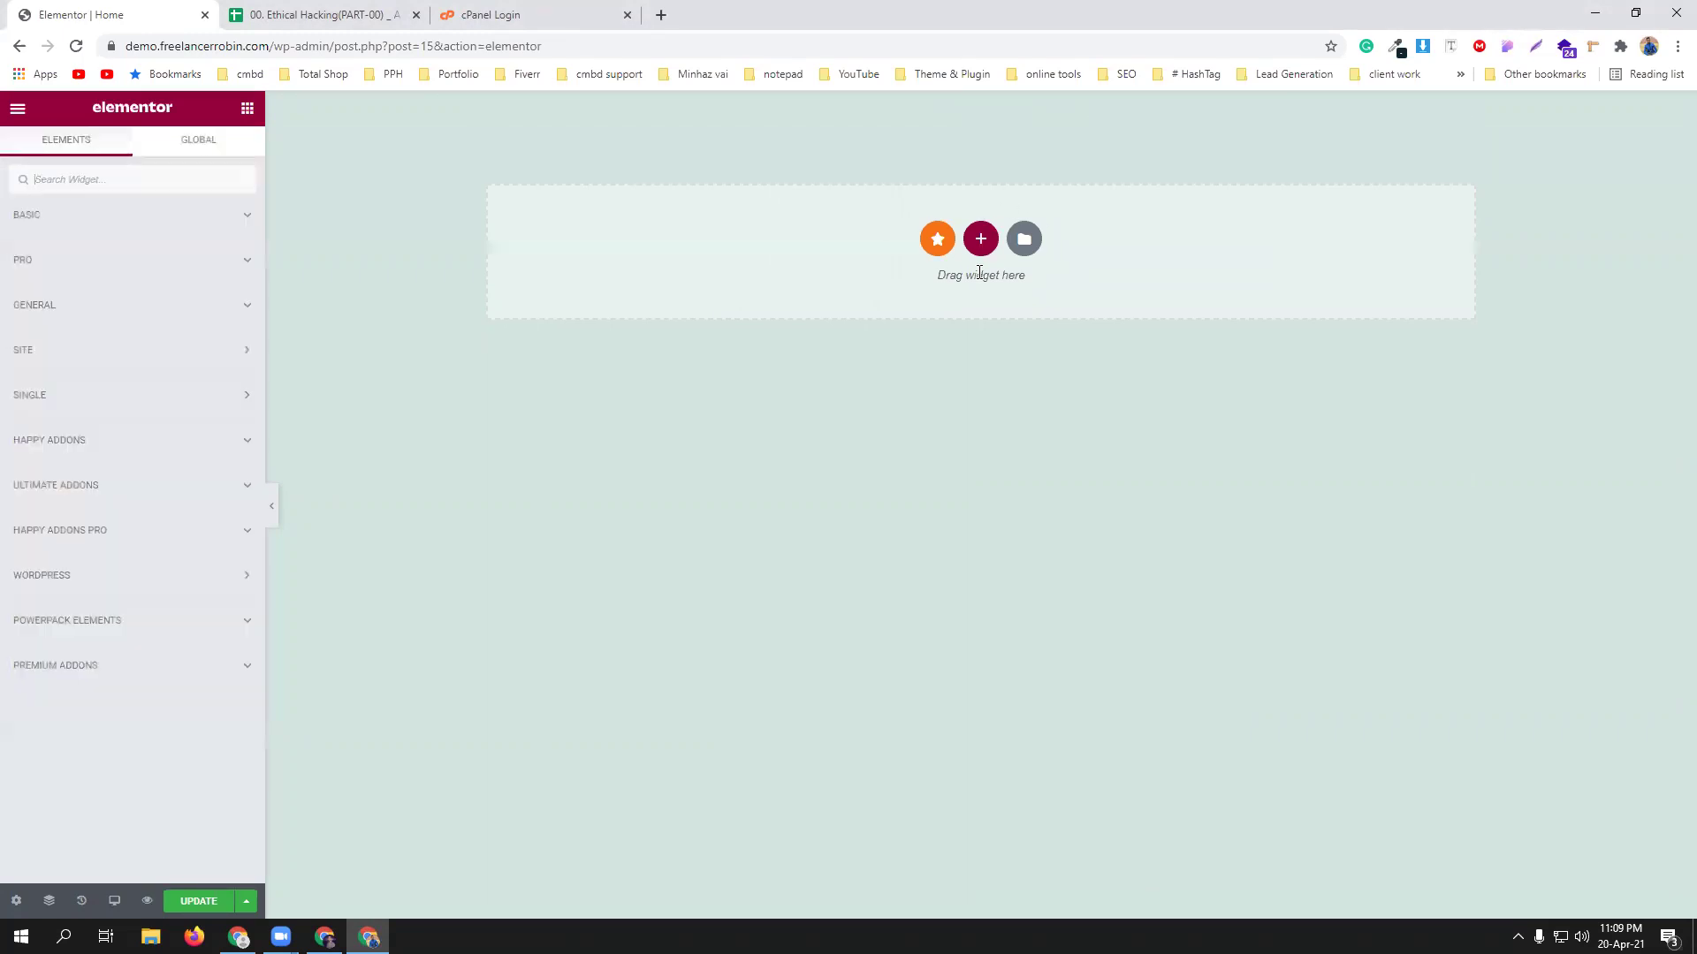
Add a single-column section to the empty page and set its content width to Full Width.
{"action": "left_click", "coordinate": [981, 238]}
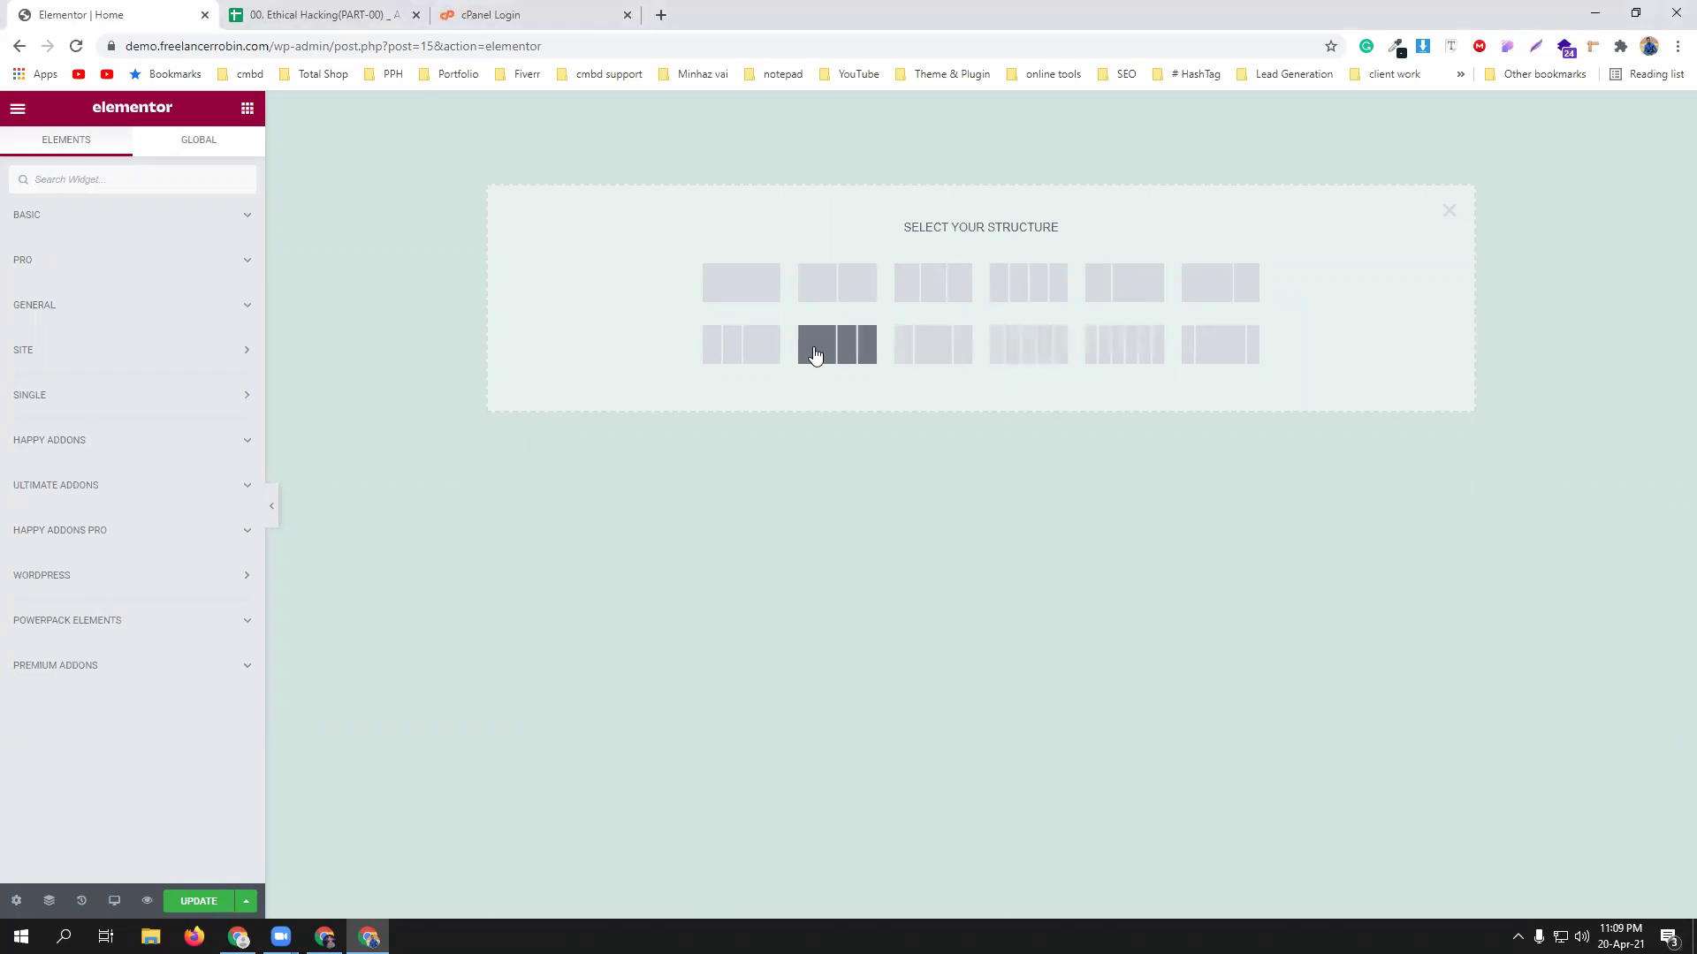
{"action": "left_click", "coordinate": [747, 296]}
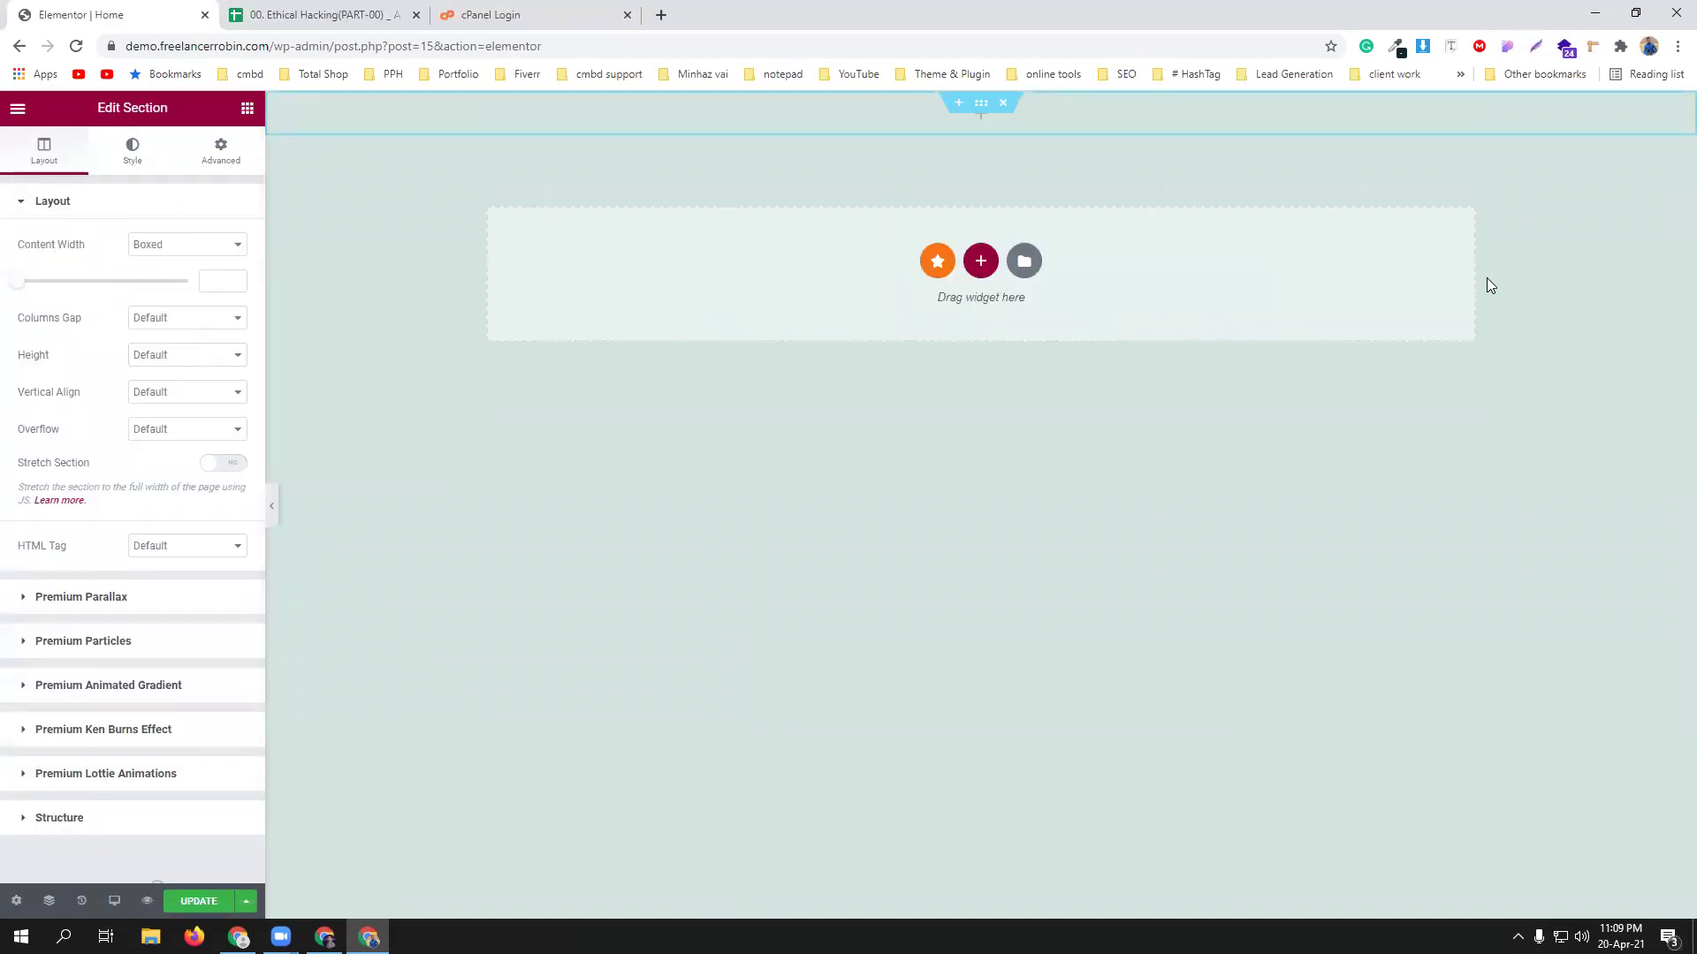
{"action": "left_click", "coordinate": [168, 246]}
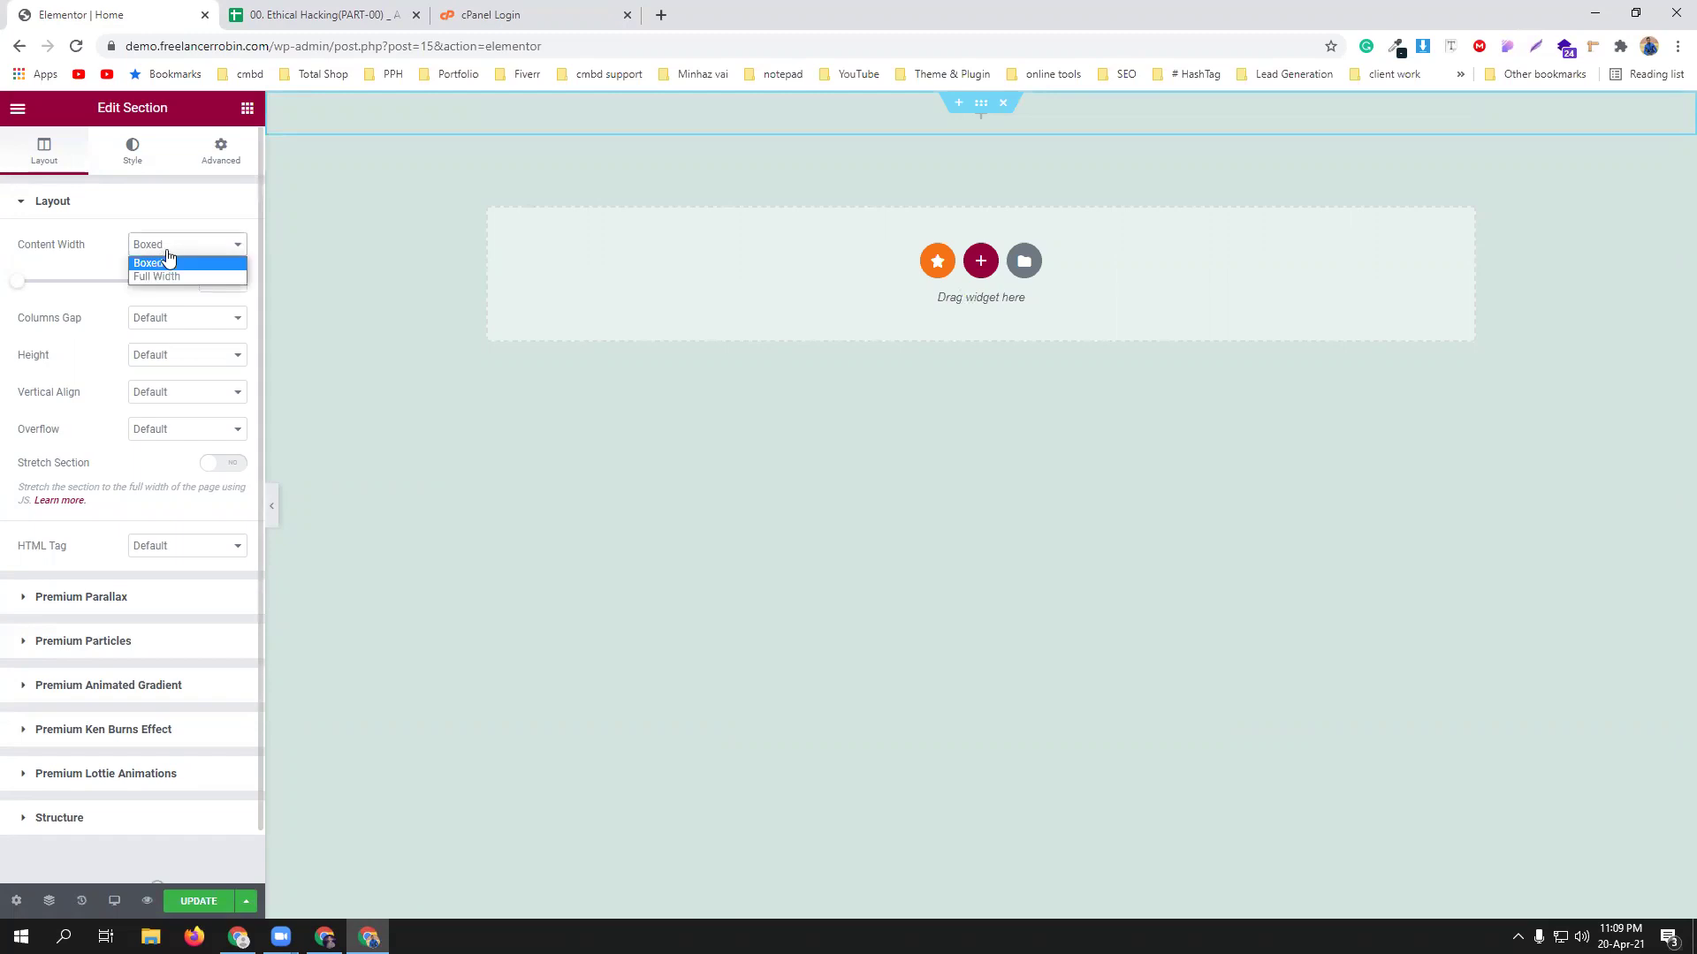
{"action": "left_click", "coordinate": [173, 278]}
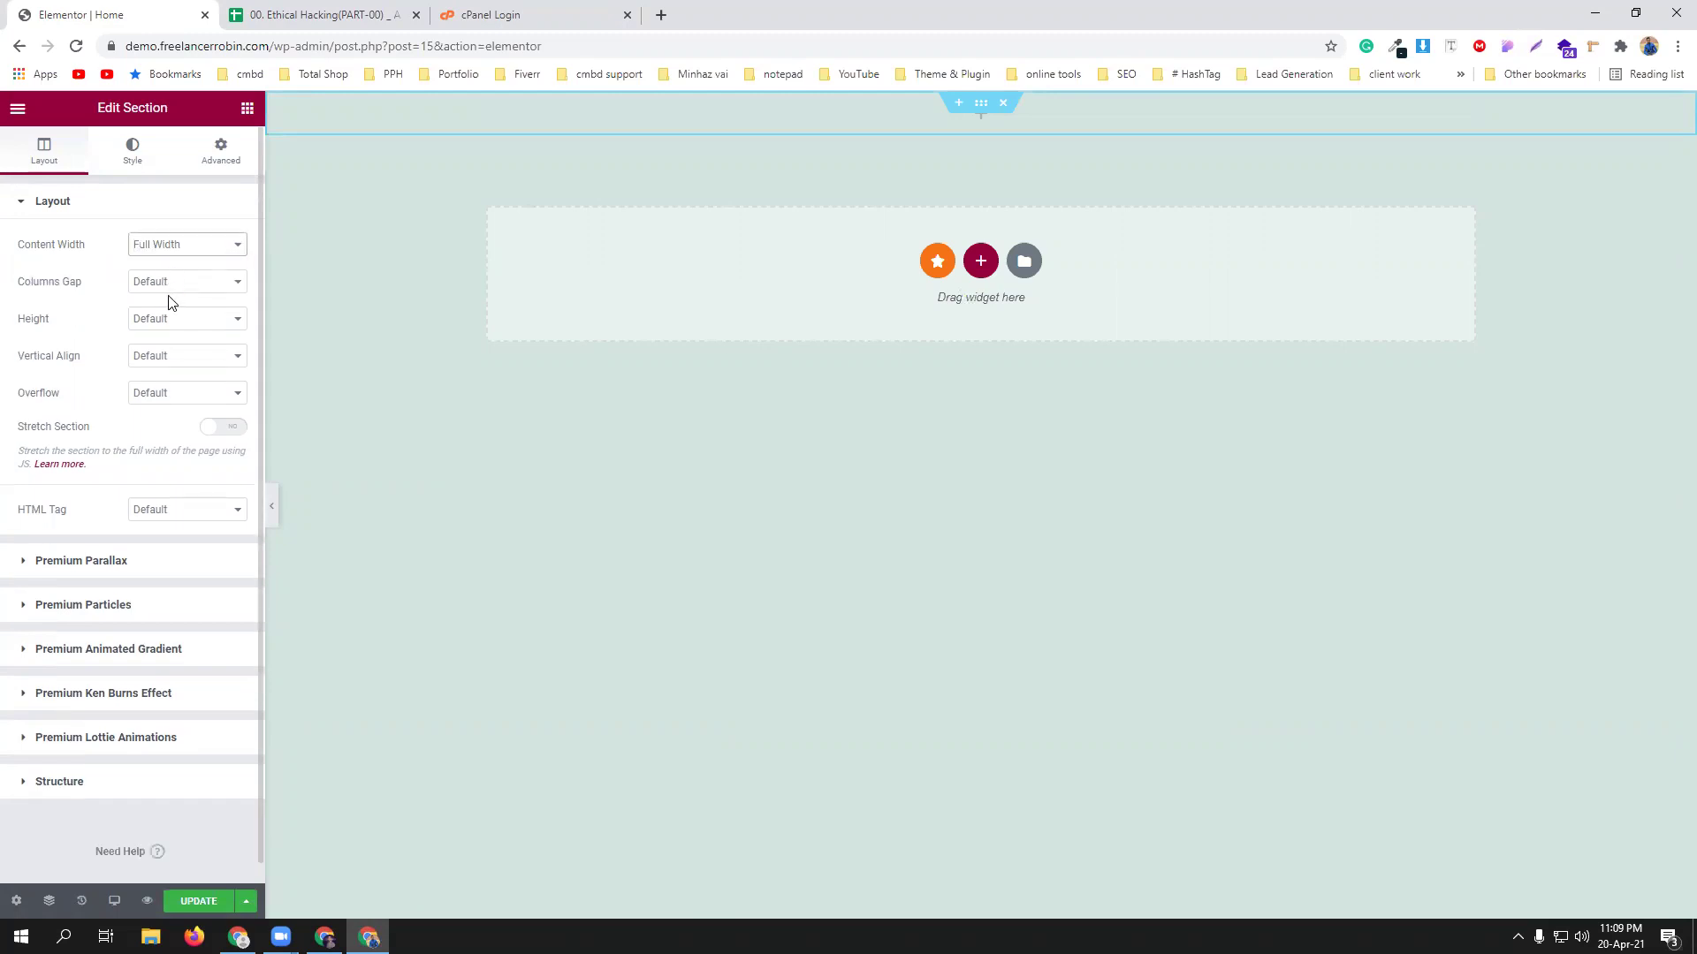
Give the section a minimum height of 600 px and set its columns gap to No Gap.
{"action": "left_click", "coordinate": [173, 319]}
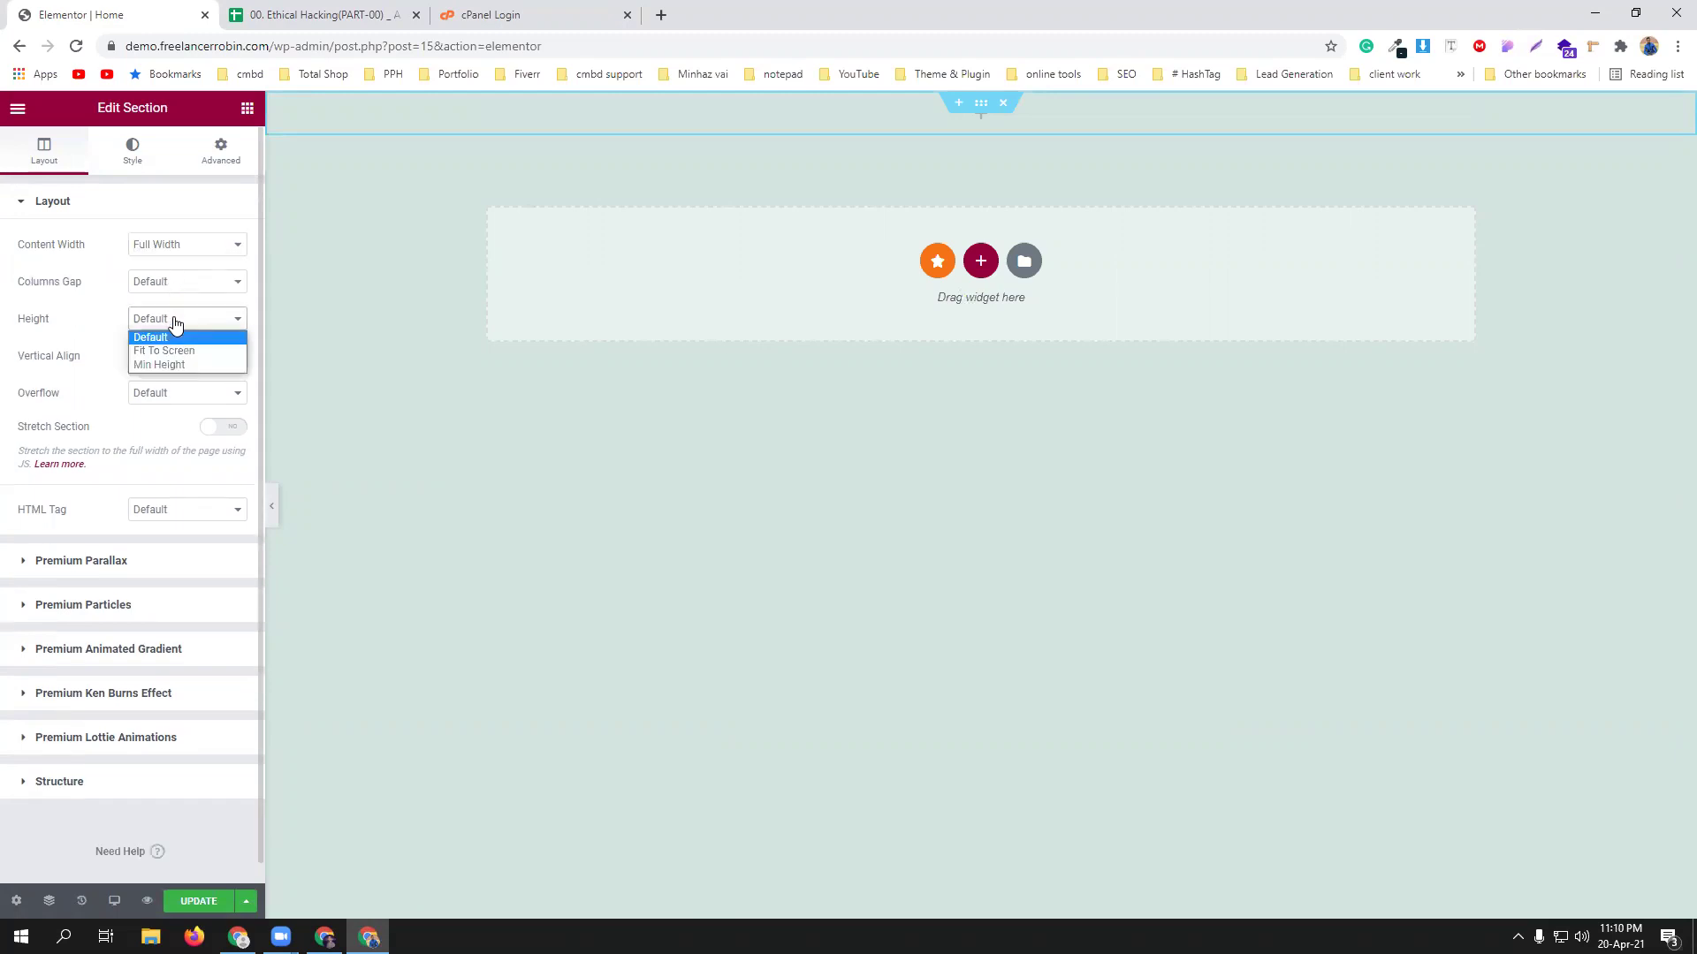
{"action": "left_click", "coordinate": [172, 362]}
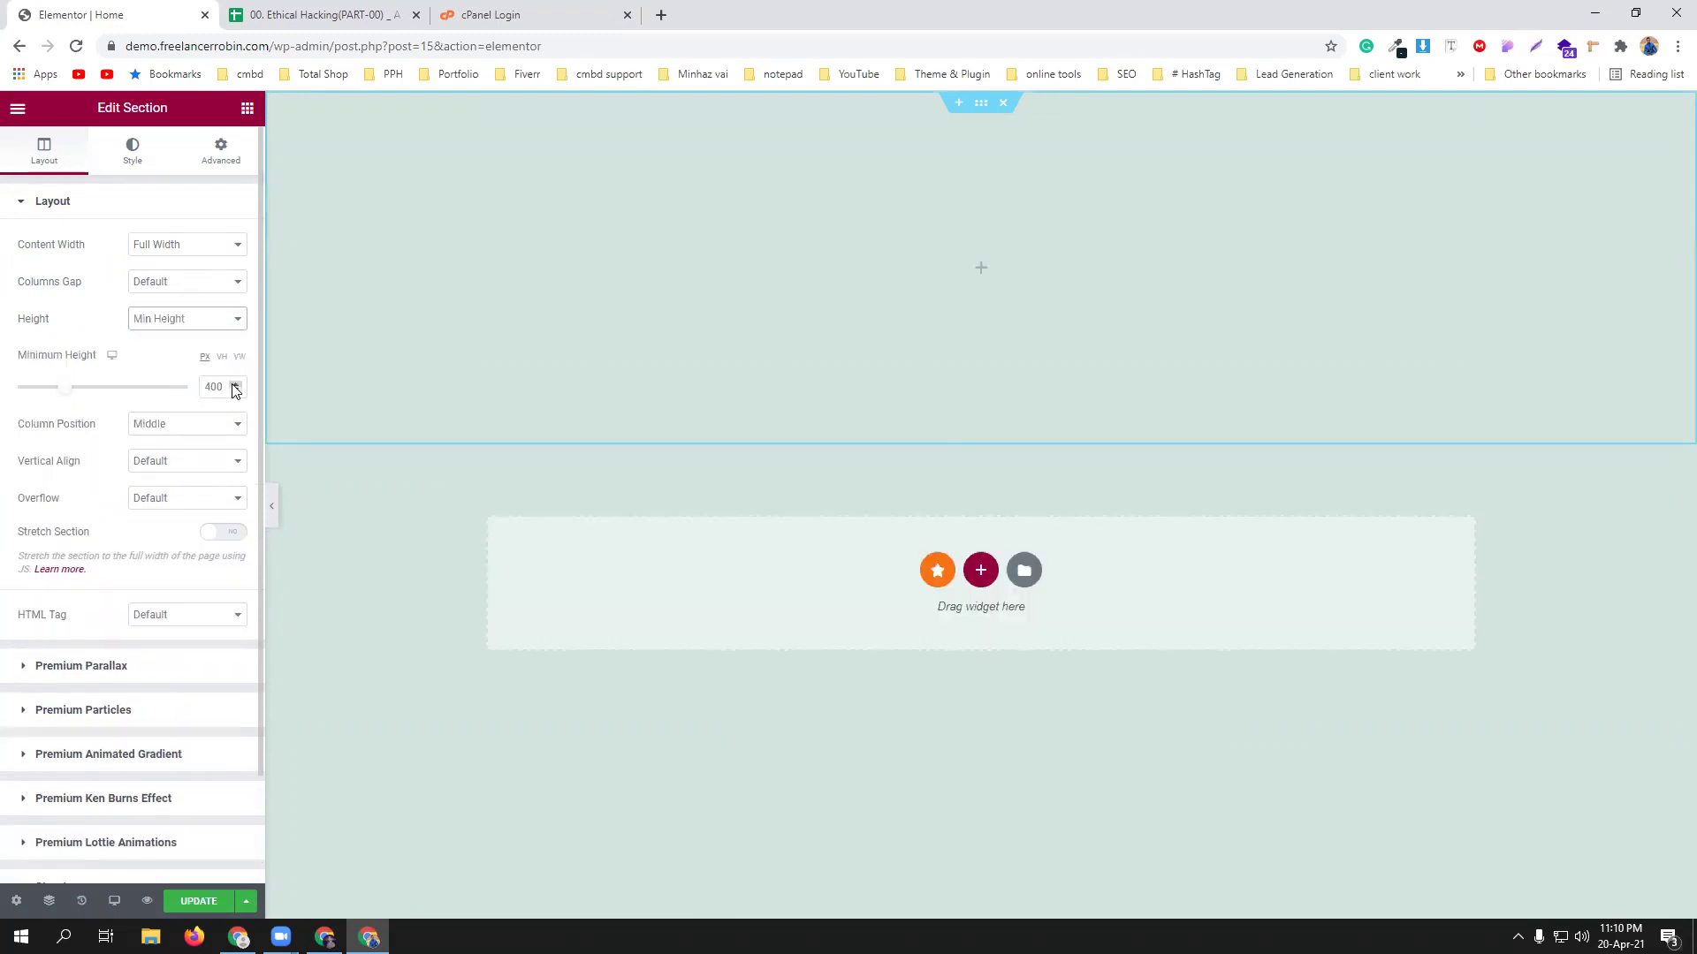
{"action": "left_click_drag", "start_coordinate": [225, 387], "coordinate": [212, 386]}
{"action": "type", "text": "600"}
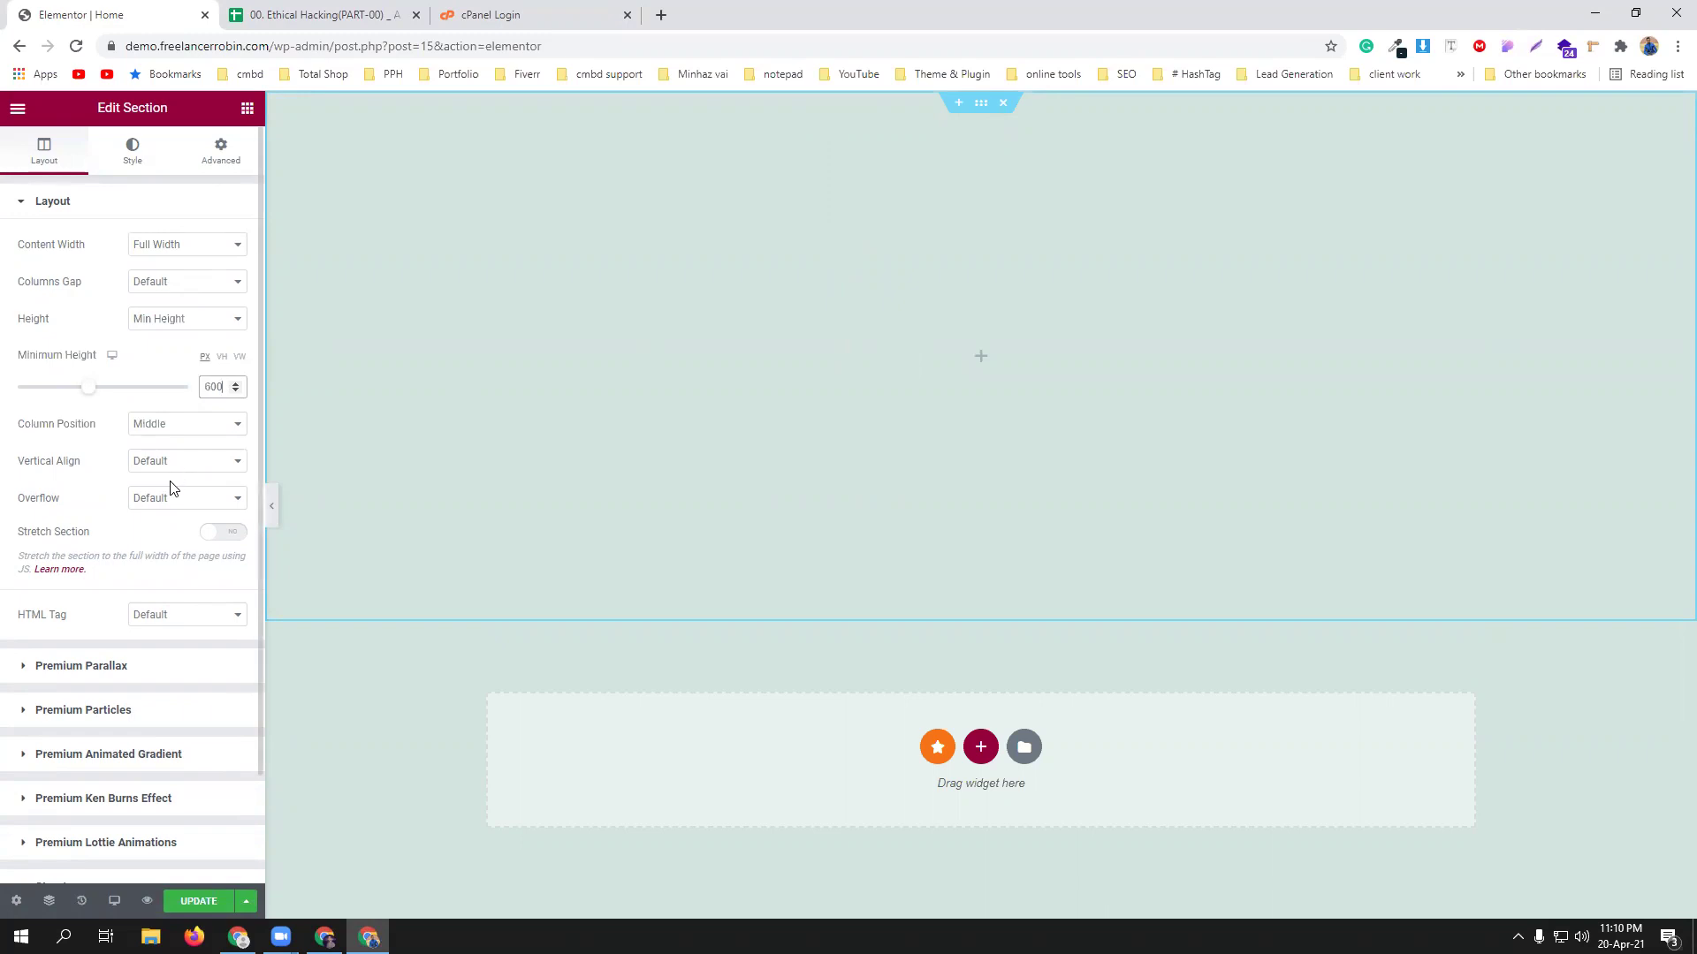
{"action": "left_click", "coordinate": [182, 283]}
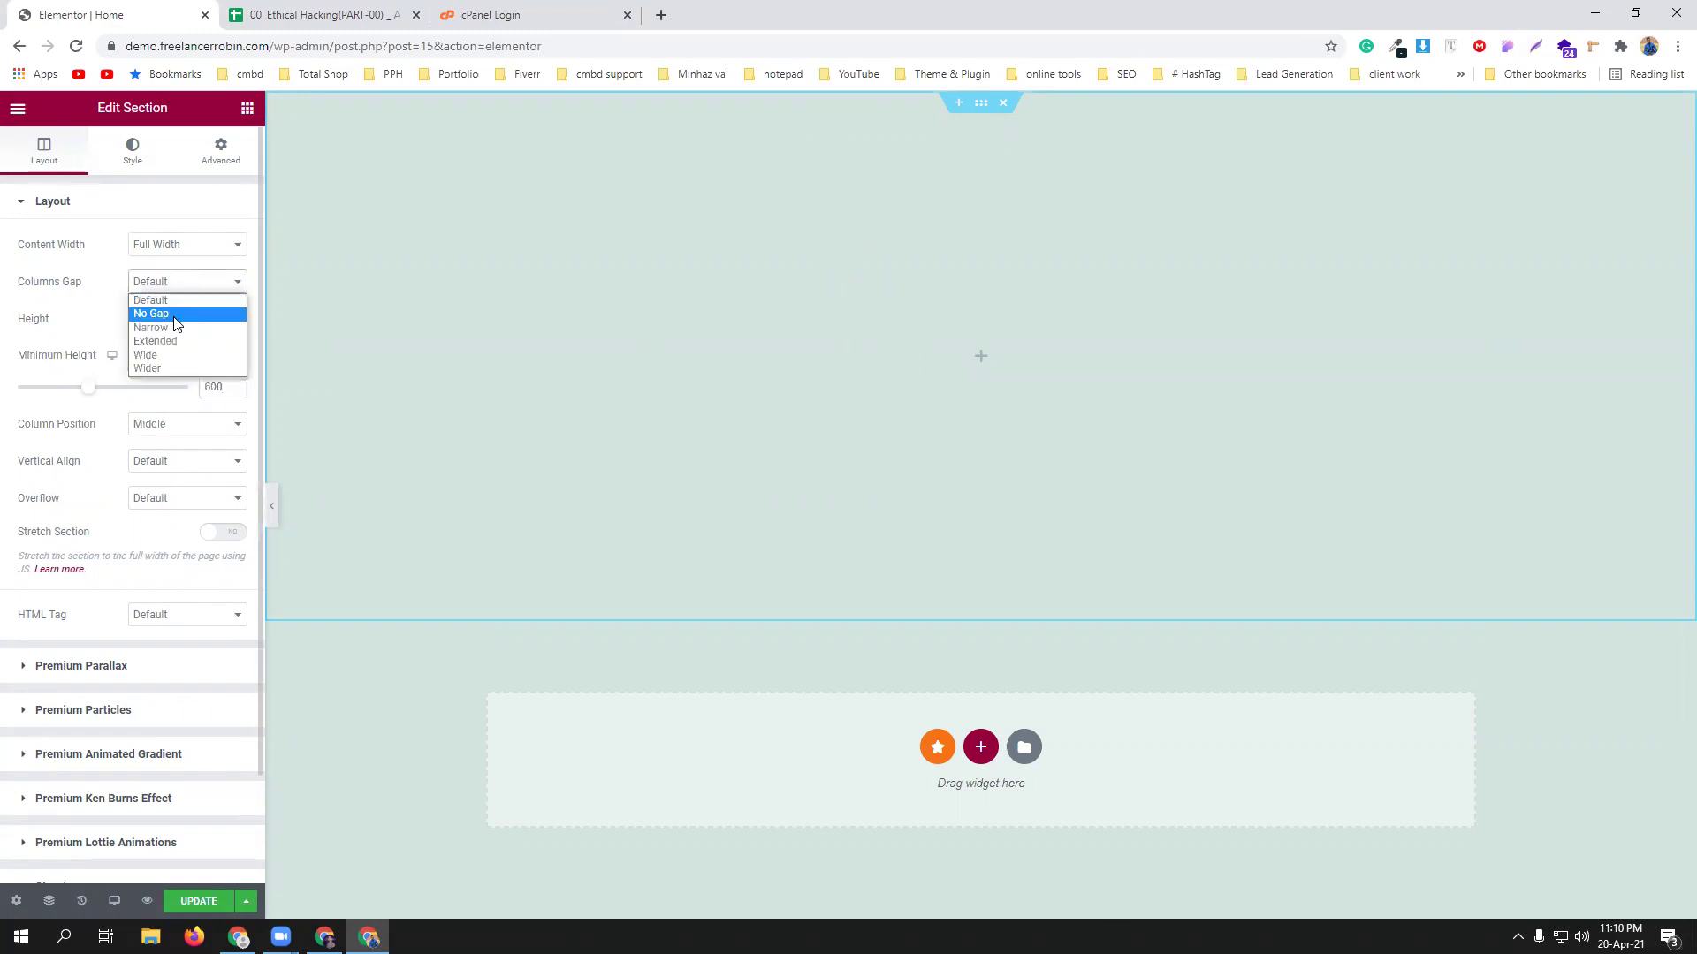
{"action": "left_click", "coordinate": [178, 311]}
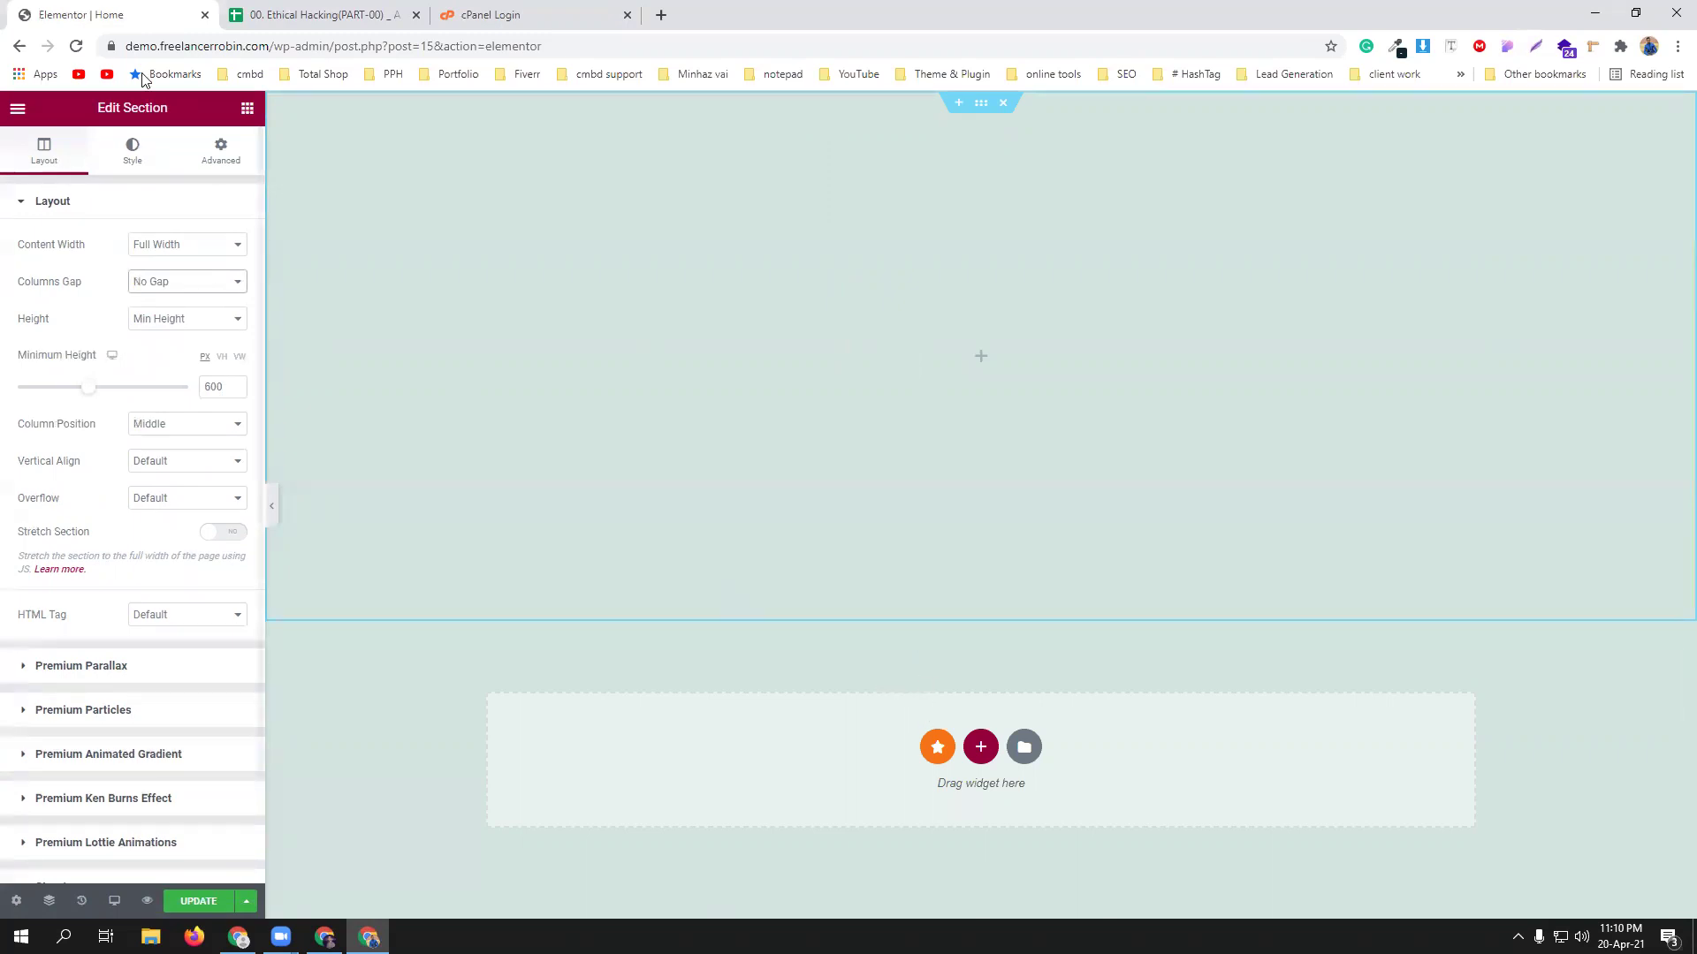
Find the basic Heading widget and place it inside the new section.
{"action": "left_click", "coordinate": [247, 108]}
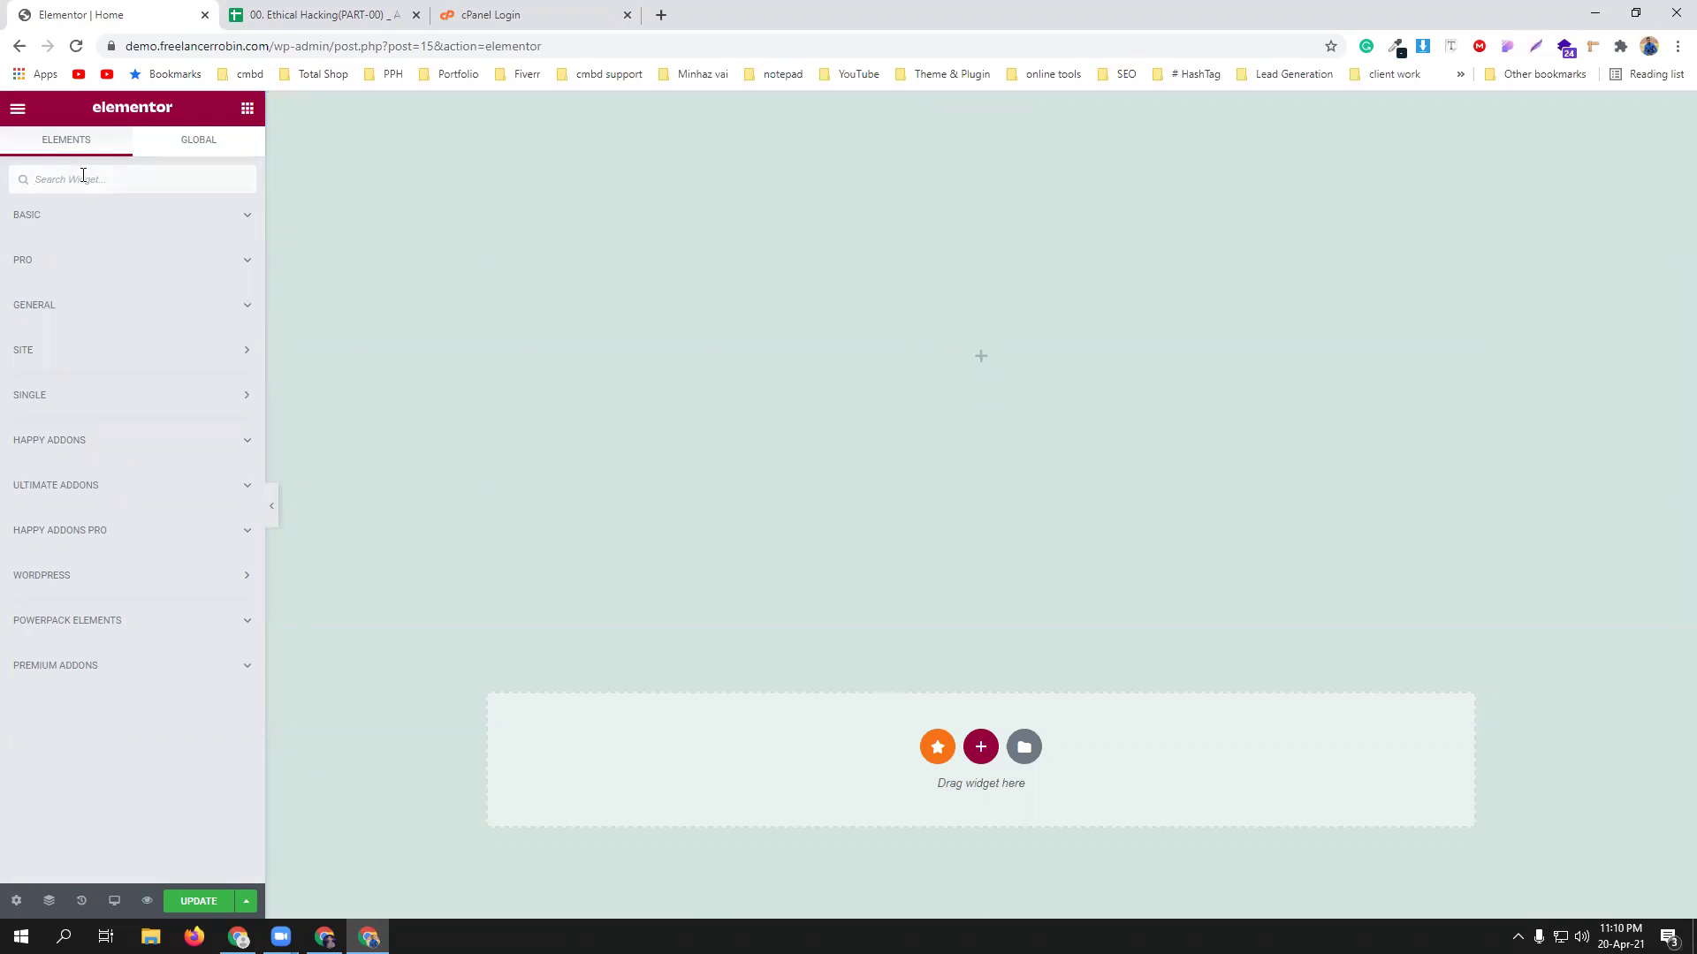
{"action": "type", "text": "hed"}
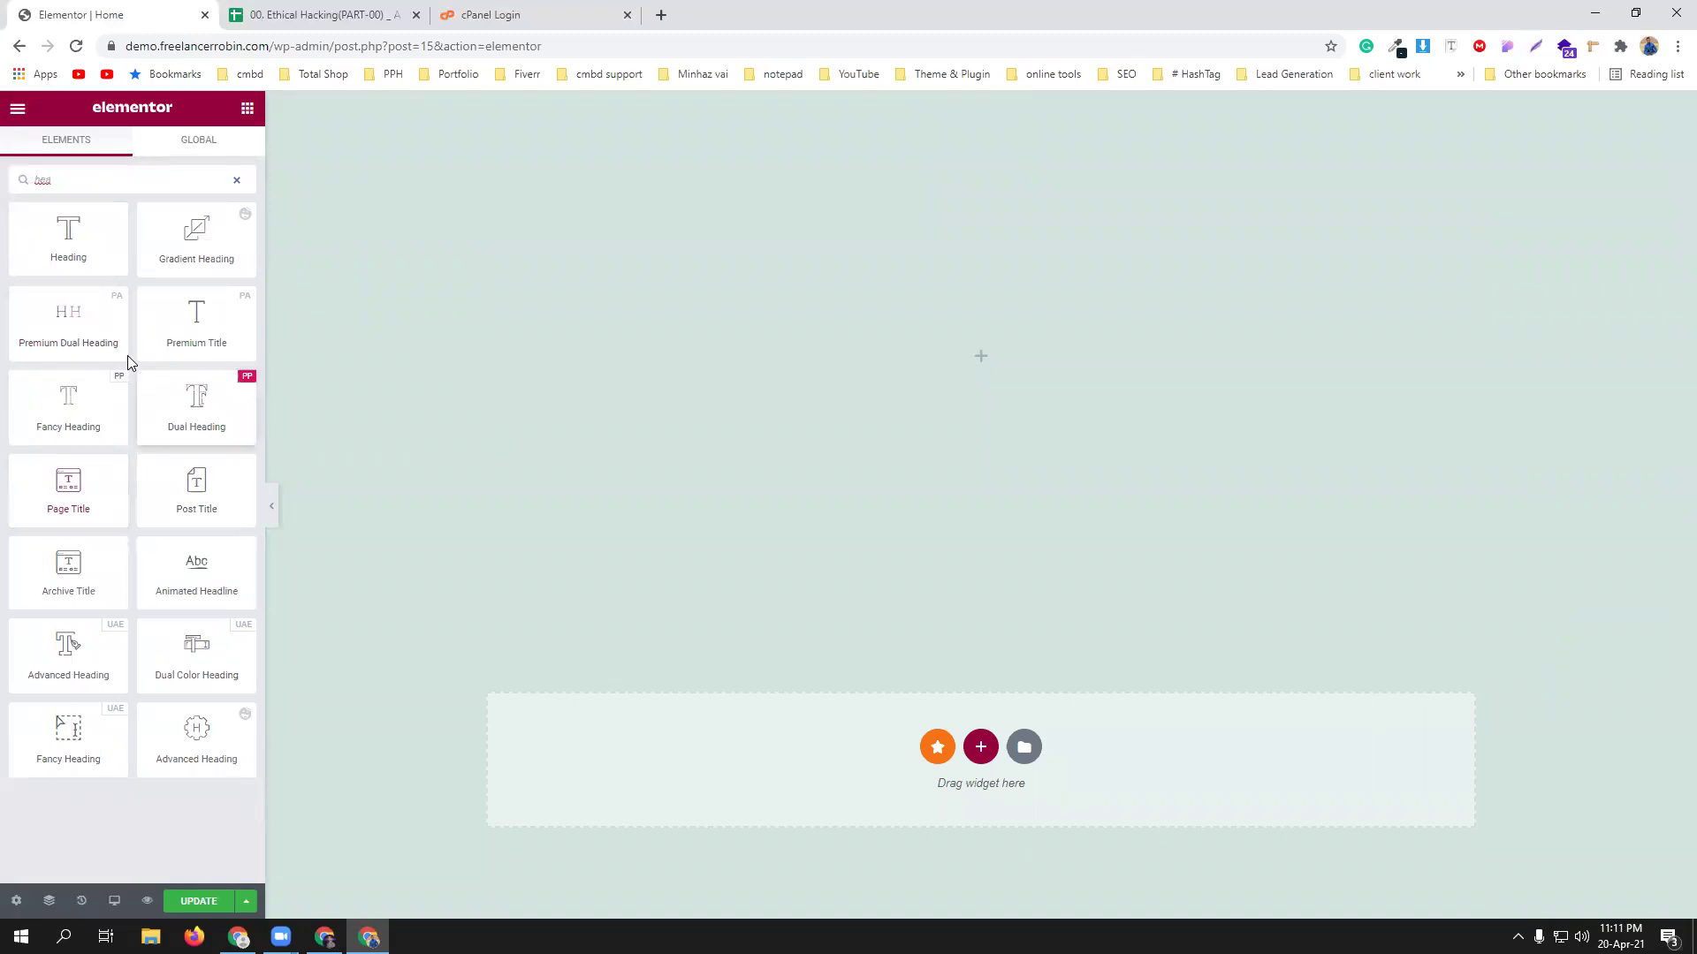
{"action": "left_click_drag", "start_coordinate": [68, 231], "coordinate": [1038, 358]}
Replace the heading's placeholder text with "Freelancer Robin" and align it to the center.
{"action": "double_click", "coordinate": [115, 274]}
{"action": "left_click", "coordinate": [115, 276]}
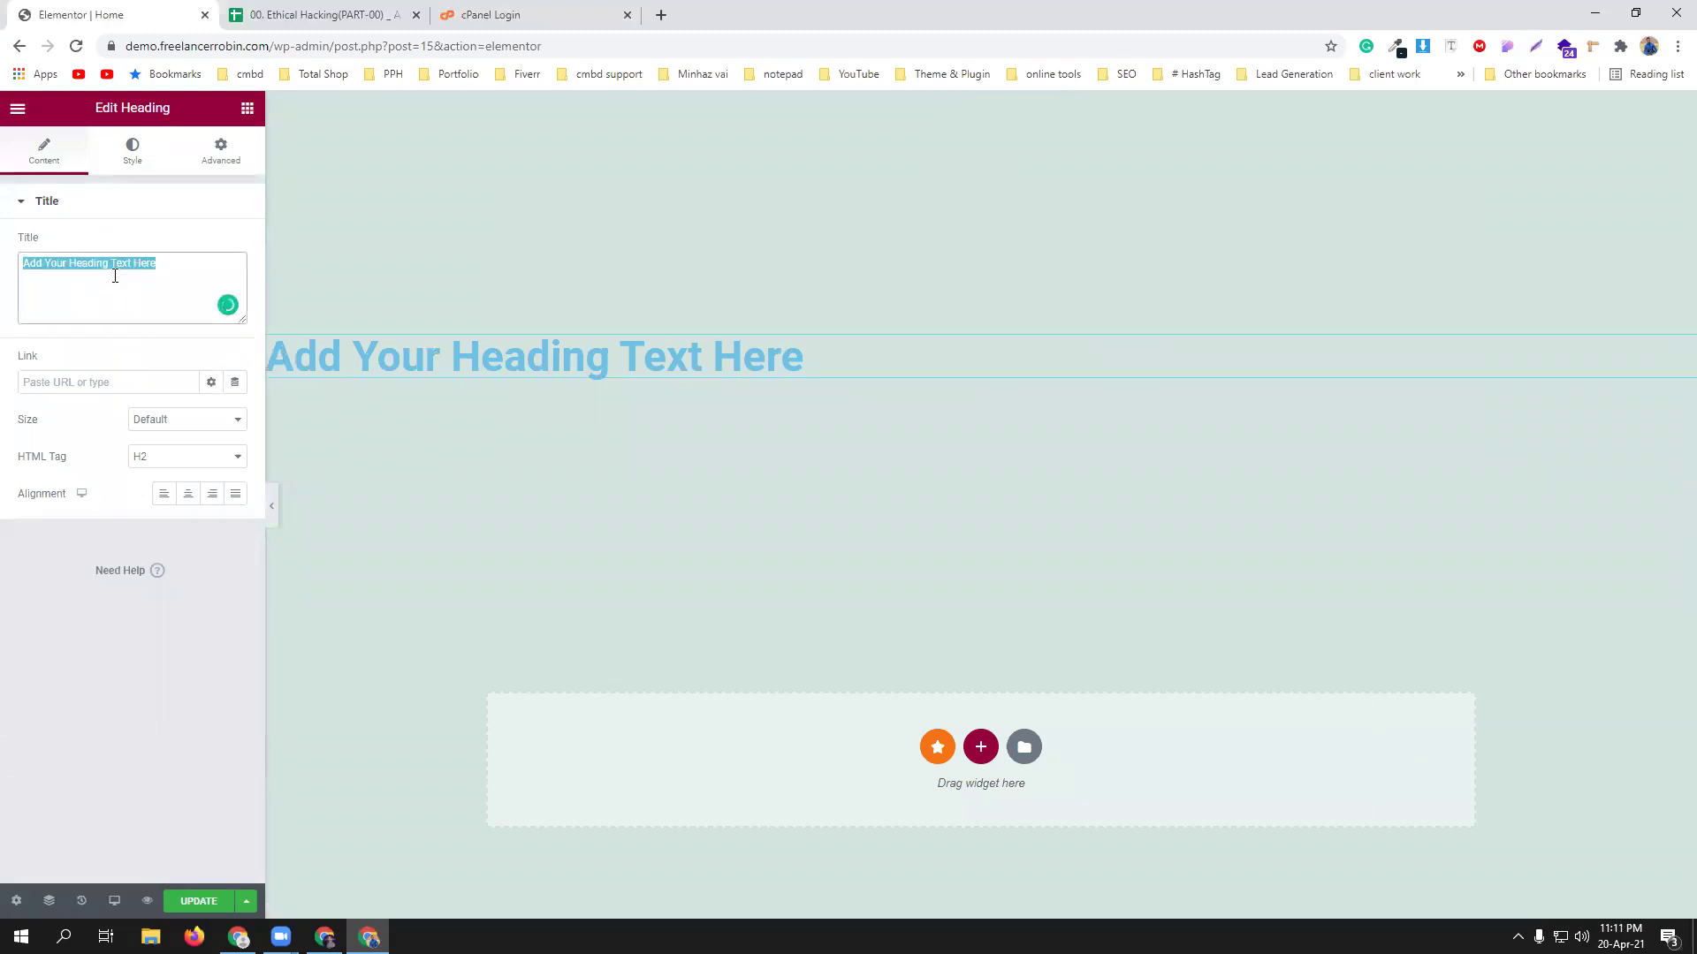
{"action": "type", "text": "Freel"}
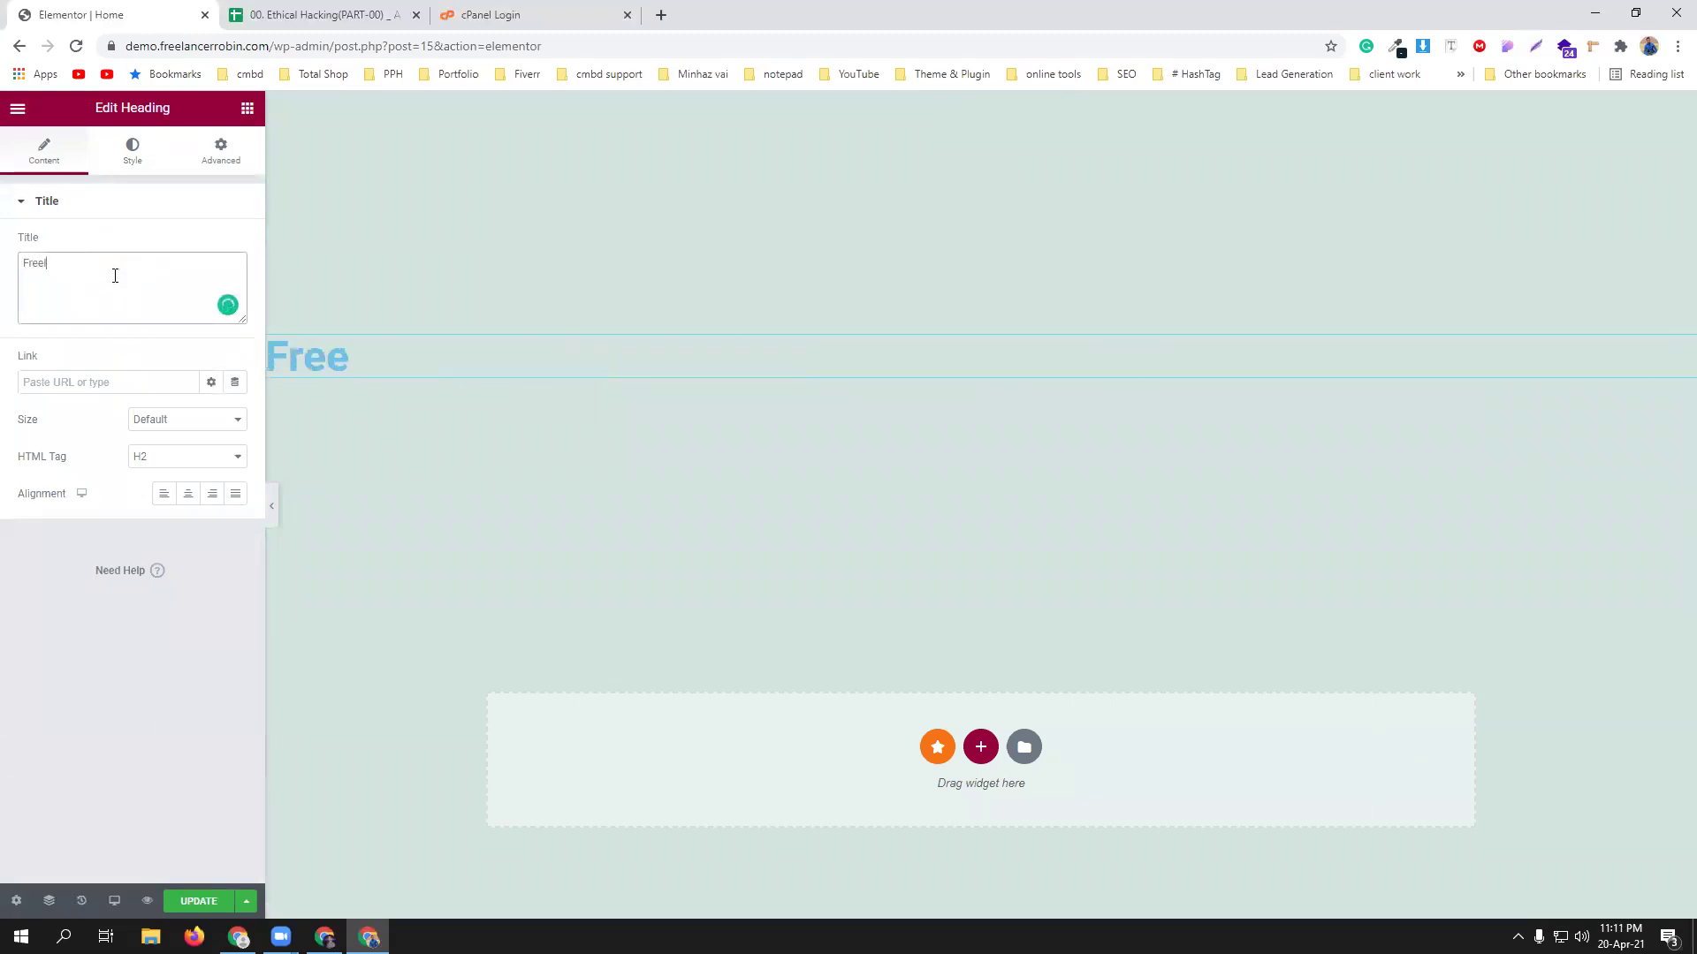
{"action": "type", "text": "ancer Robin"}
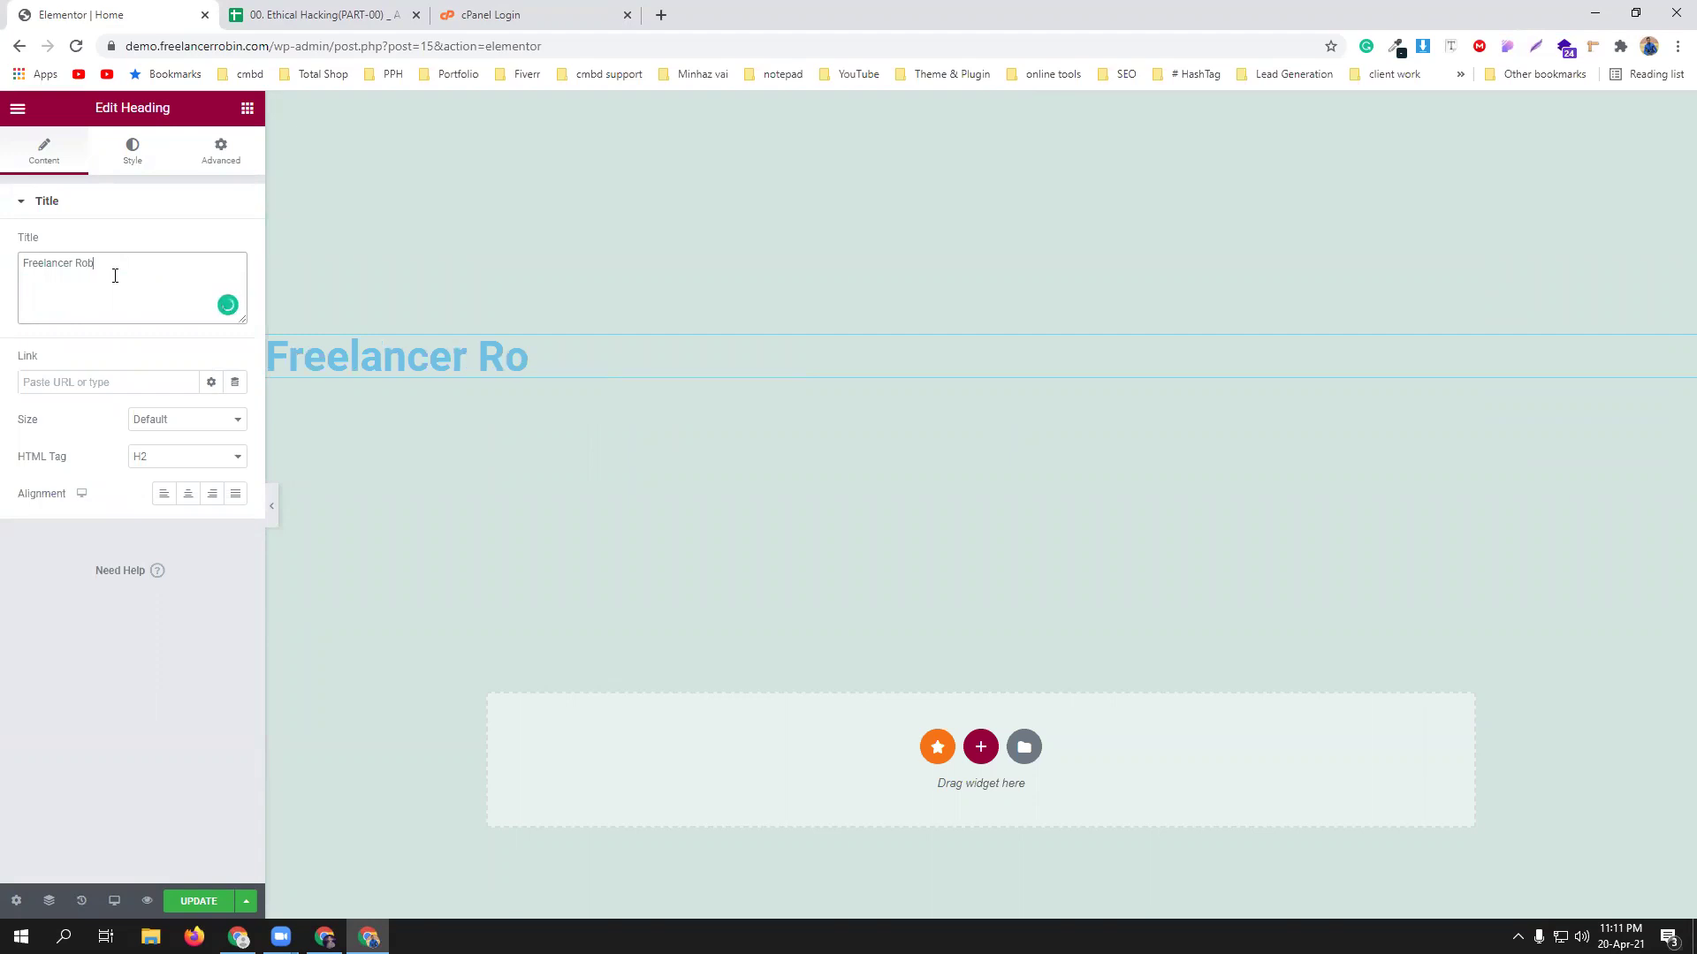
{"action": "left_click", "coordinate": [188, 493]}
Set the heading's text color to black, #000000.
{"action": "left_click", "coordinate": [133, 152]}
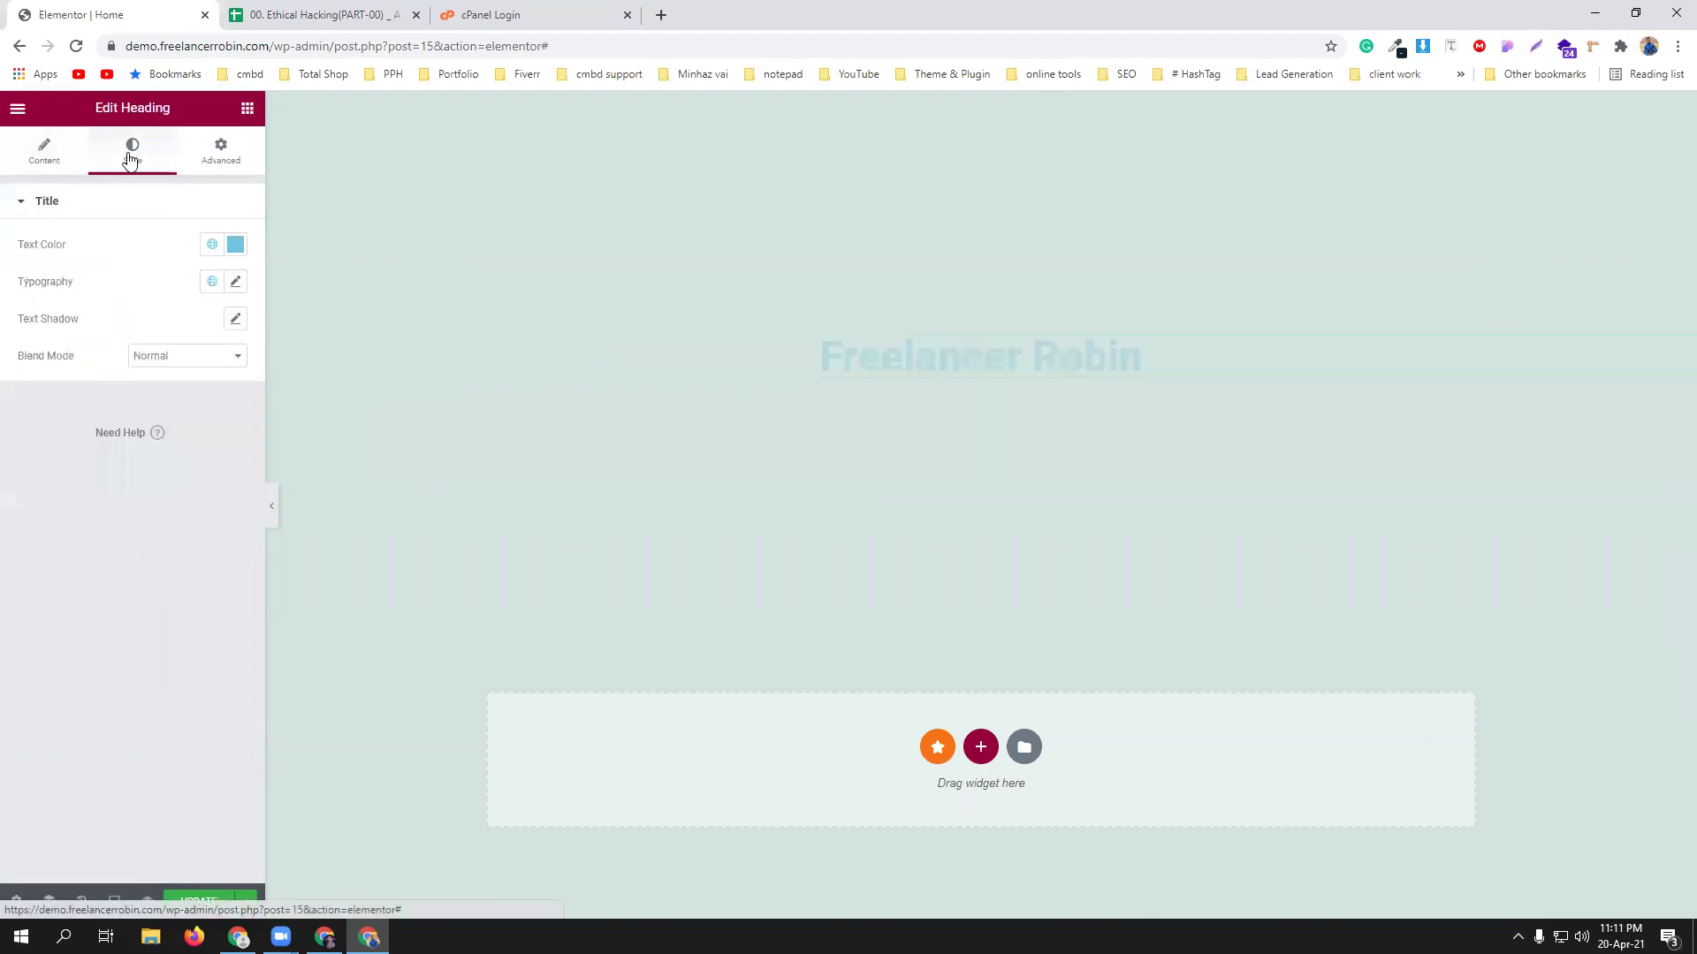
{"action": "left_click", "coordinate": [235, 243]}
{"action": "left_click", "coordinate": [76, 437]}
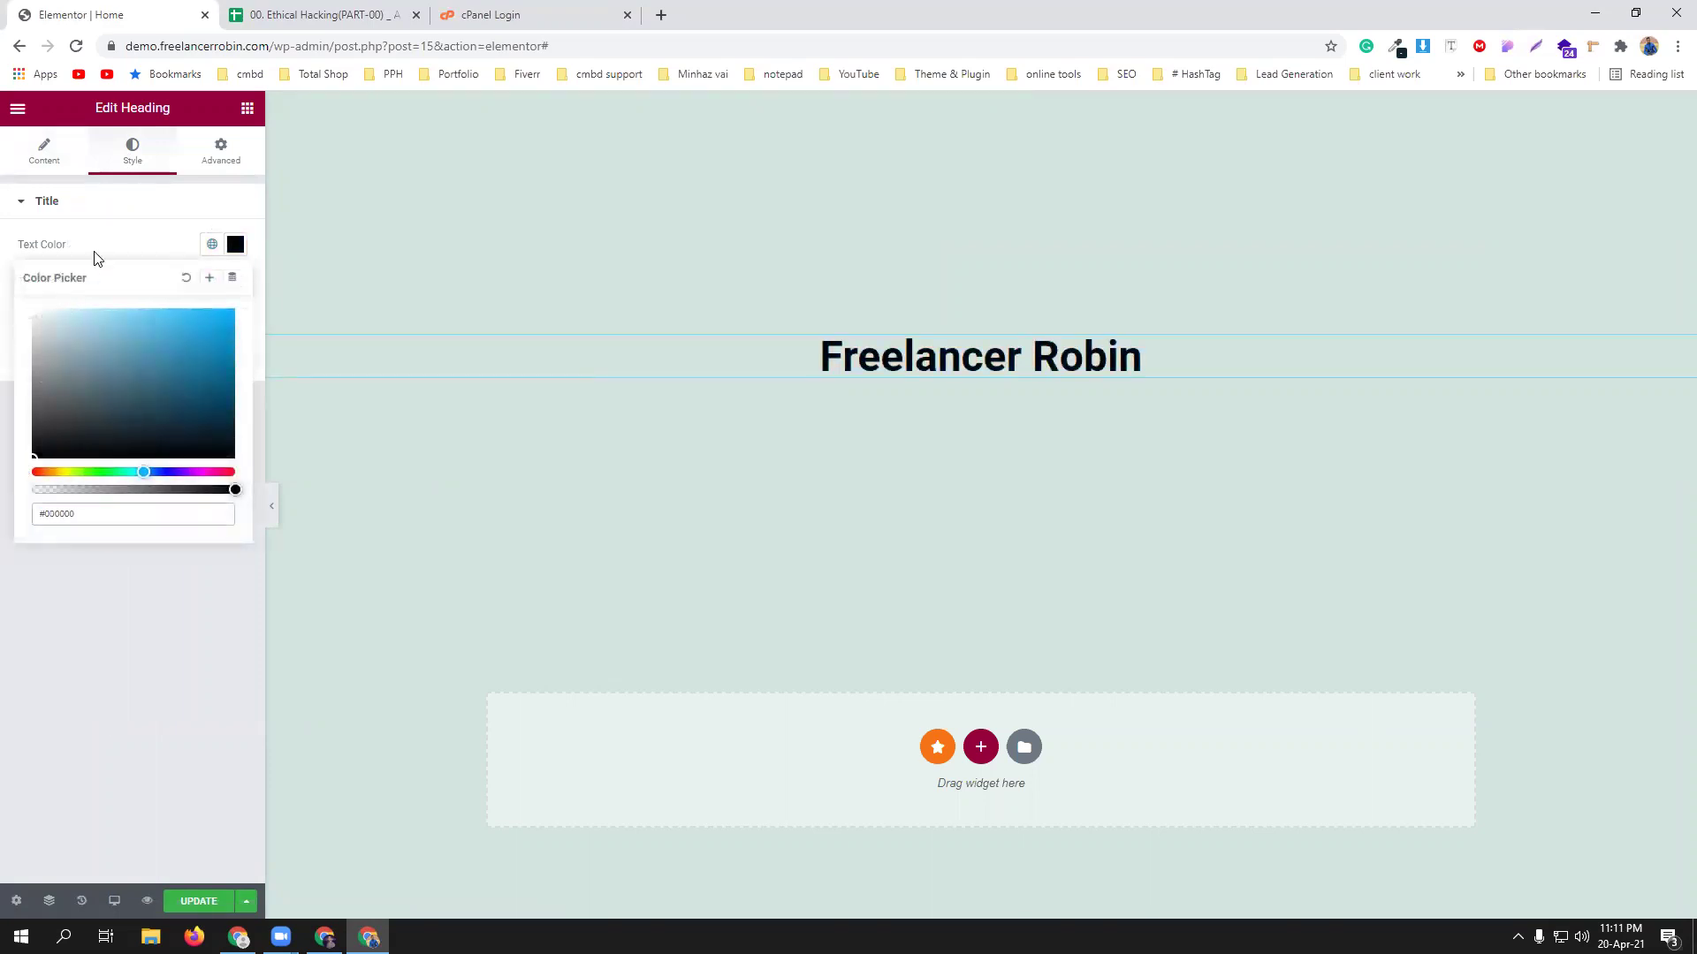
{"action": "left_click", "coordinate": [104, 225]}
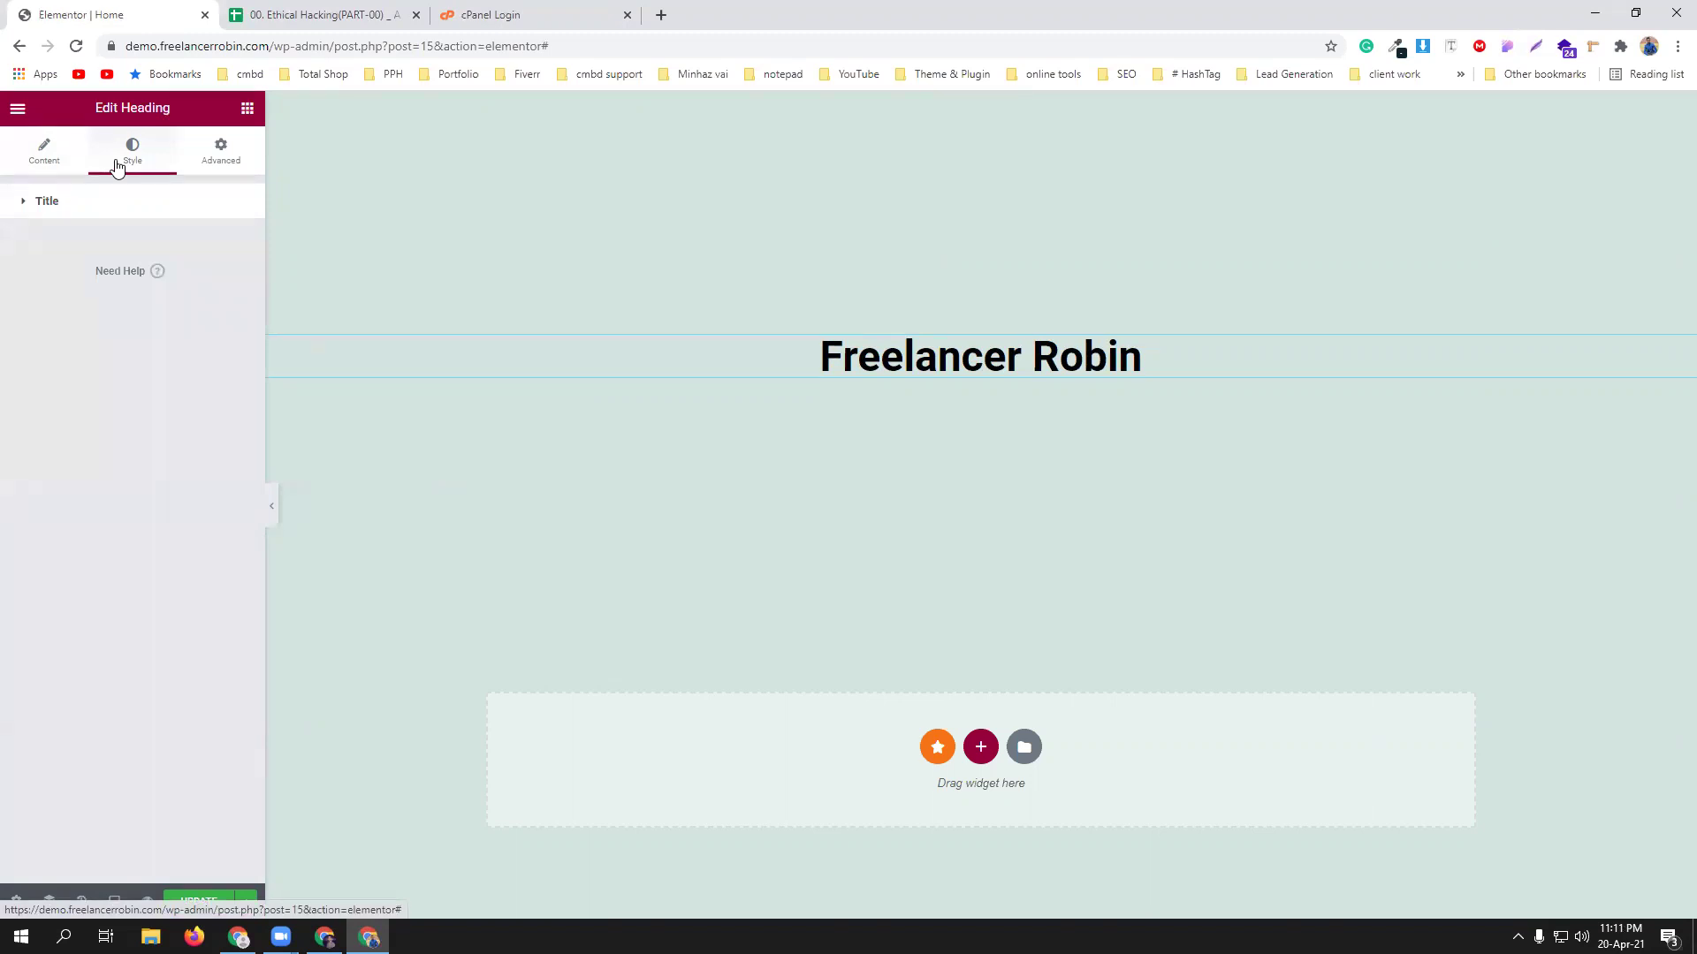
{"action": "left_click", "coordinate": [144, 216]}
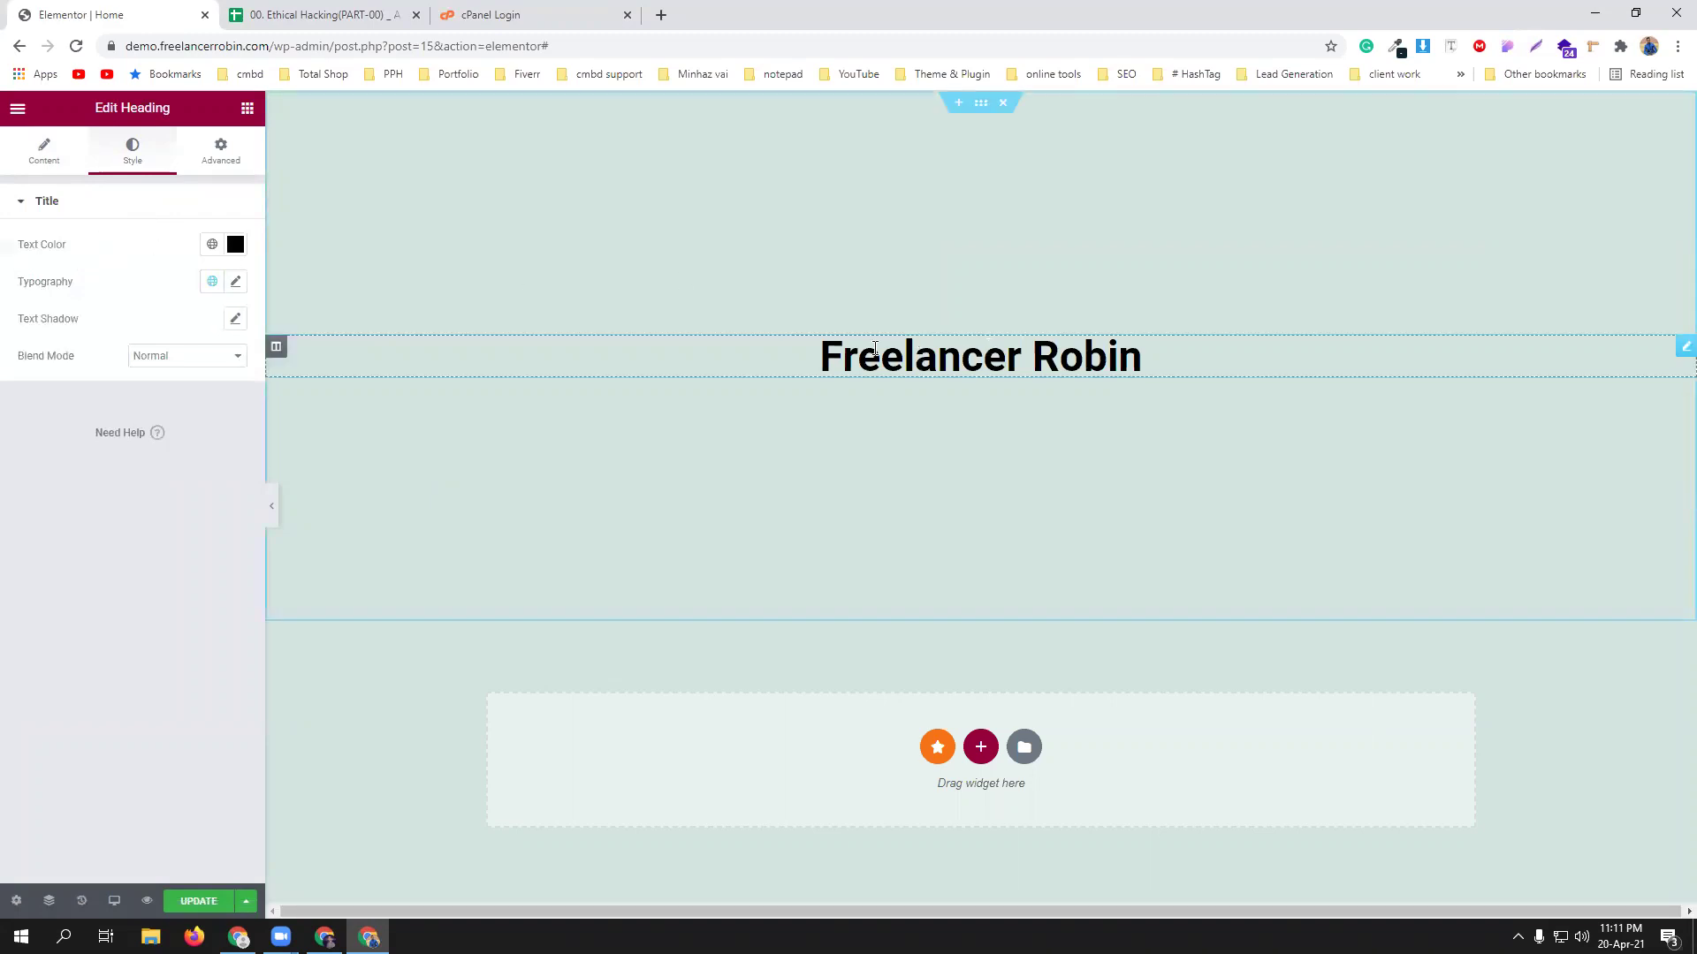
Search the heading's font family list for a typeface using the terms "ul", "ula", "ult" and "uni".
{"action": "left_click", "coordinate": [236, 283]}
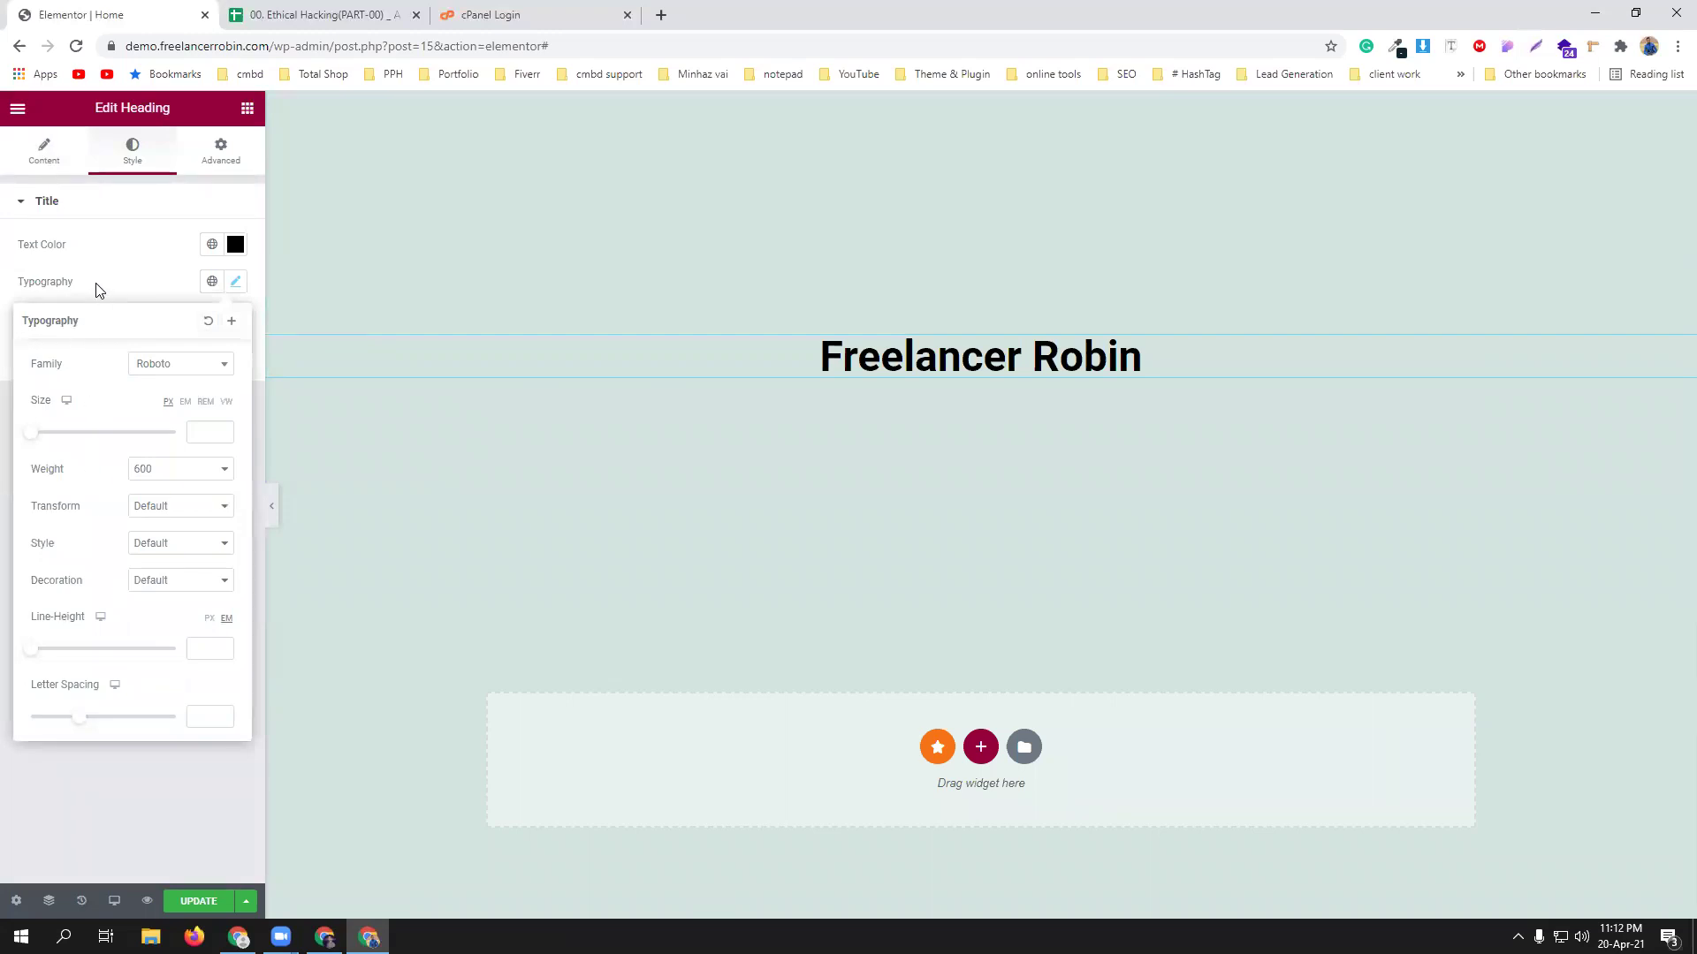
{"action": "left_click", "coordinate": [177, 365]}
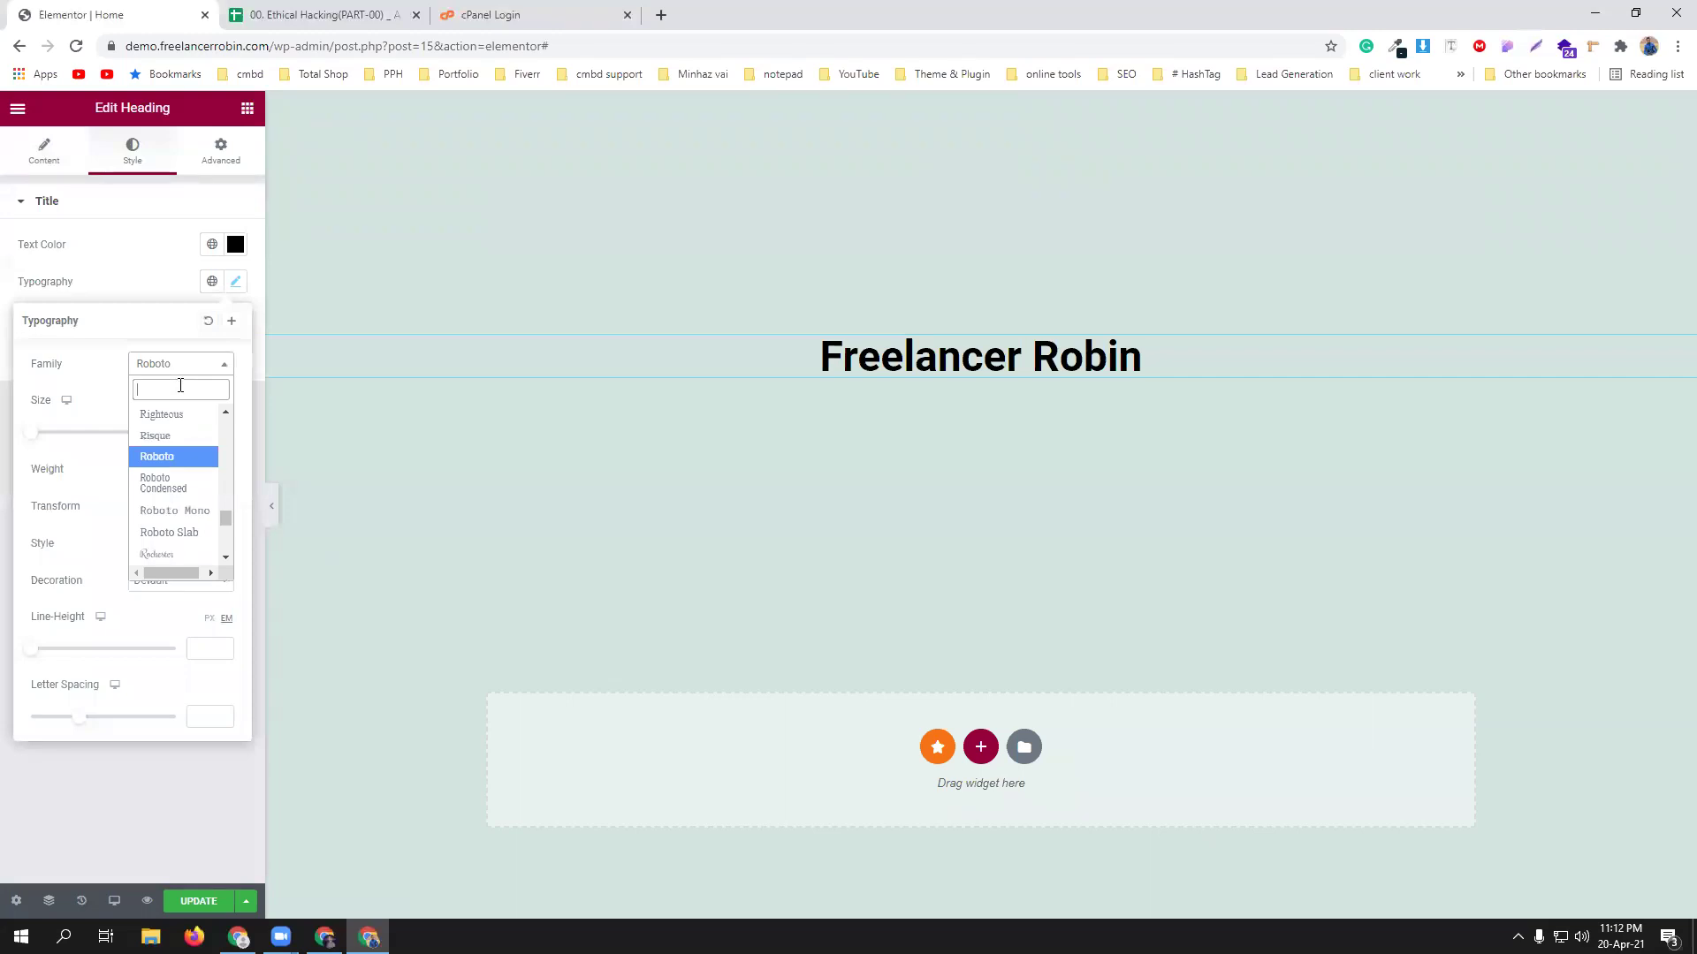
{"action": "type", "text": "u"}
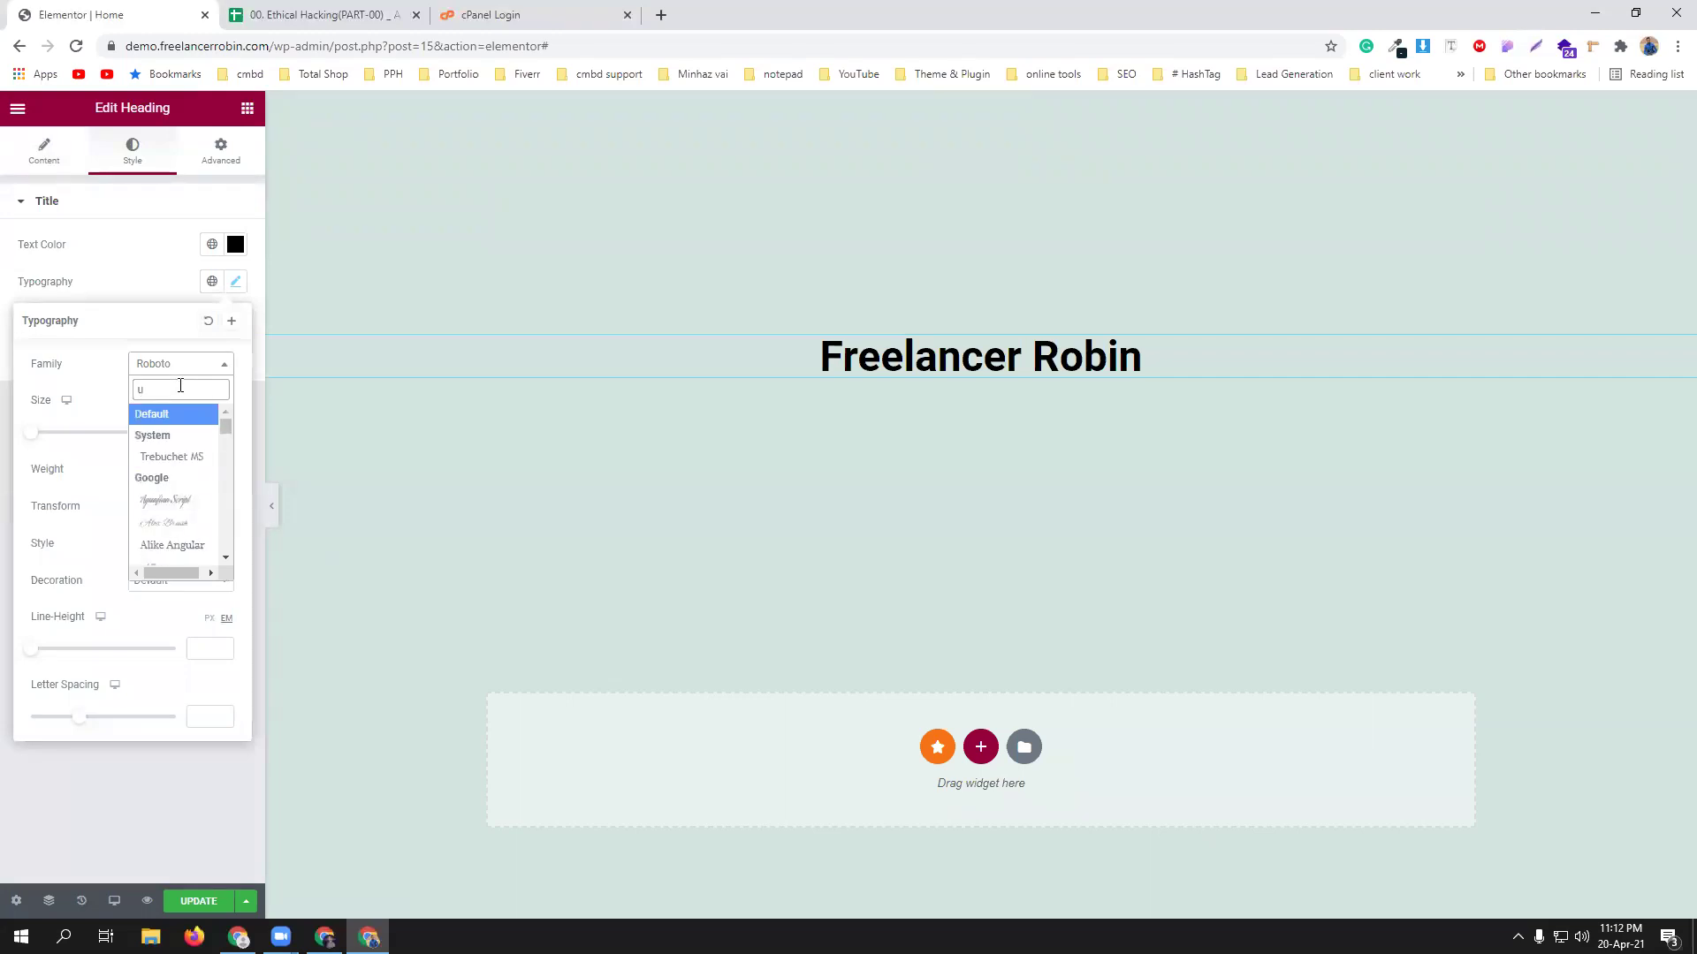
{"action": "type", "text": "c"}
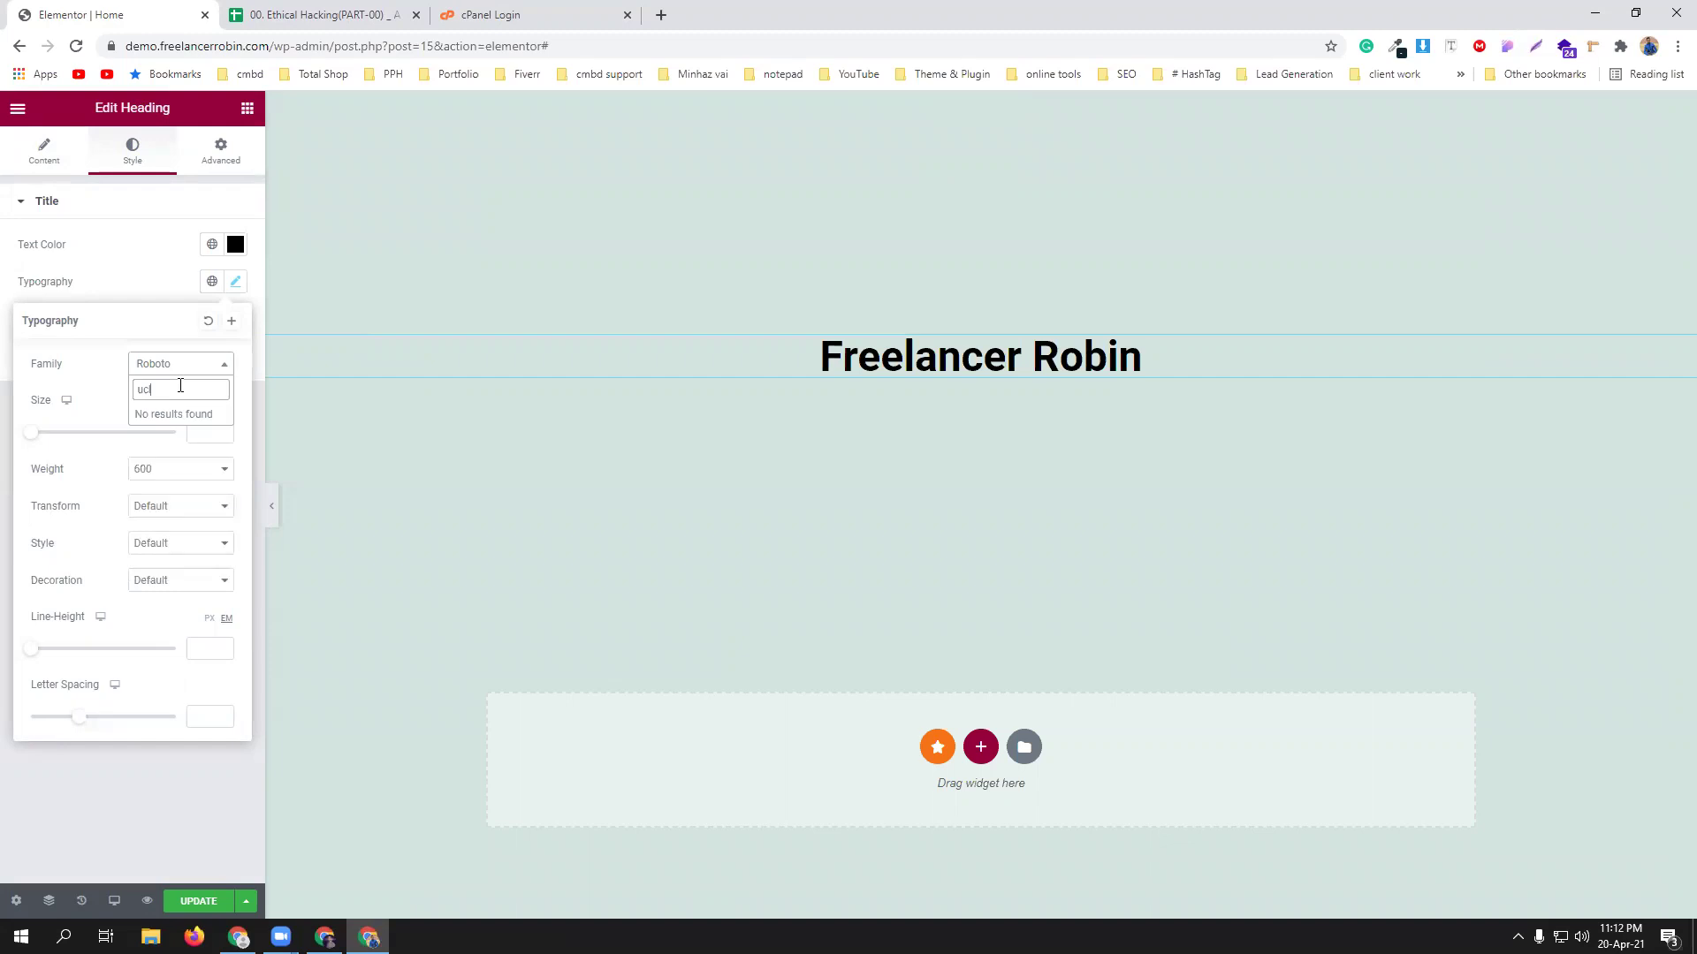
{"action": "key", "text": "BackSpace"}
{"action": "type", "text": "lc"}
{"action": "key", "text": "BackSpace"}
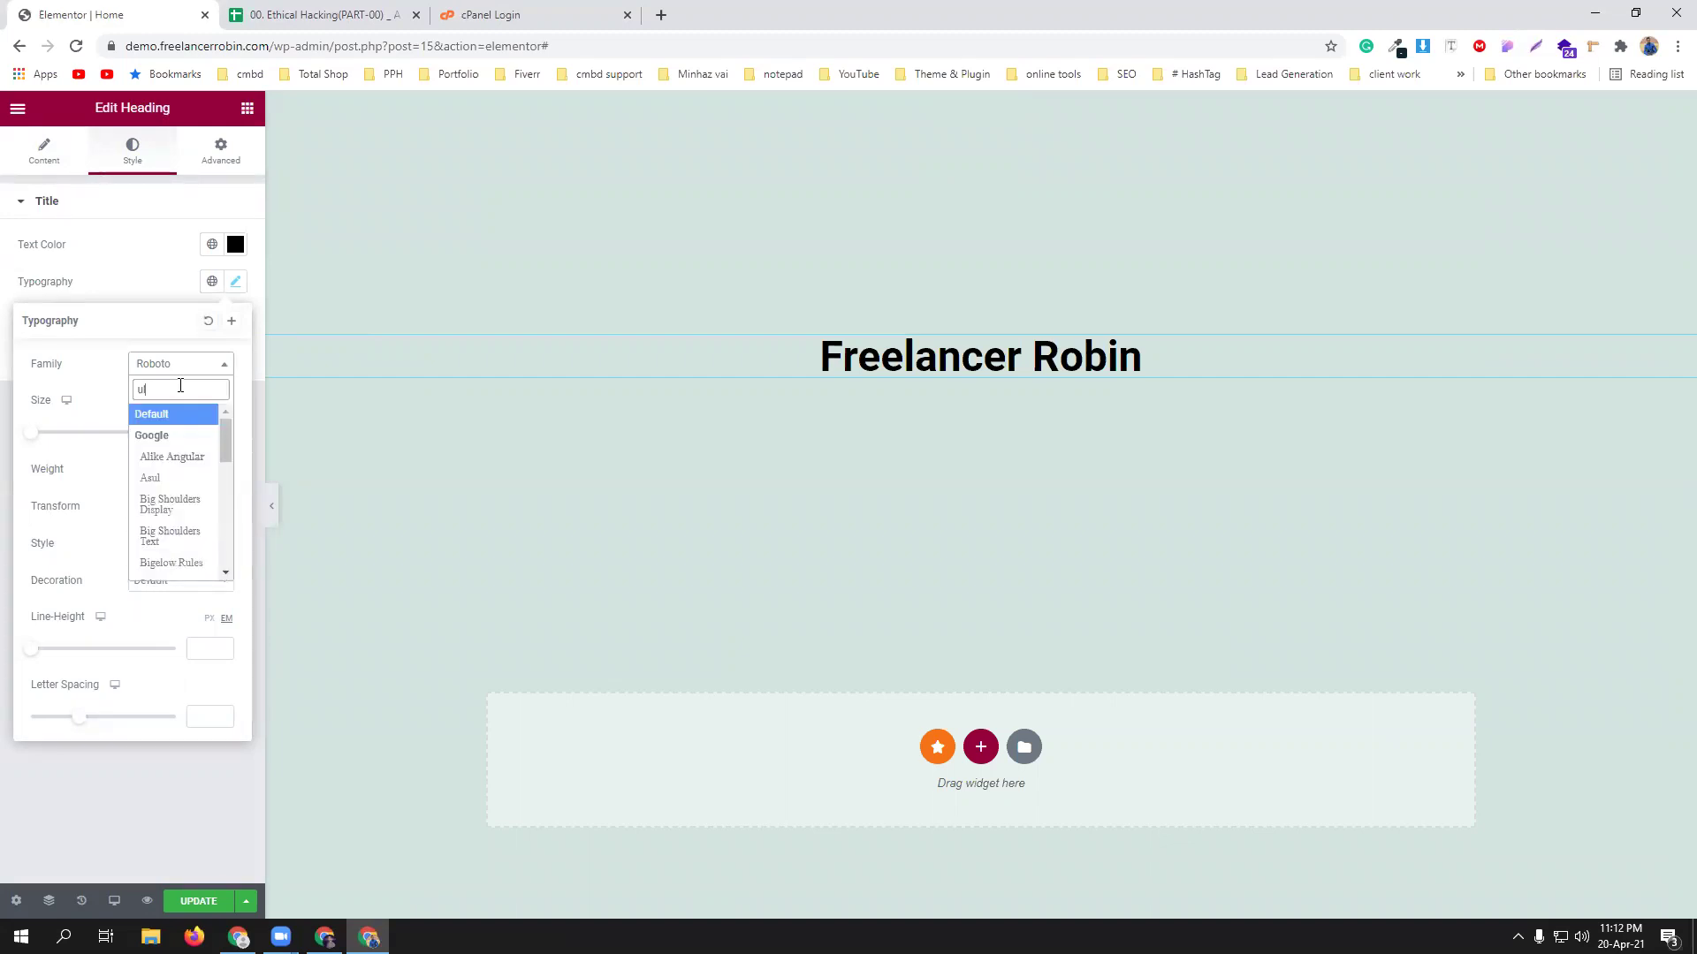
{"action": "type", "text": "a"}
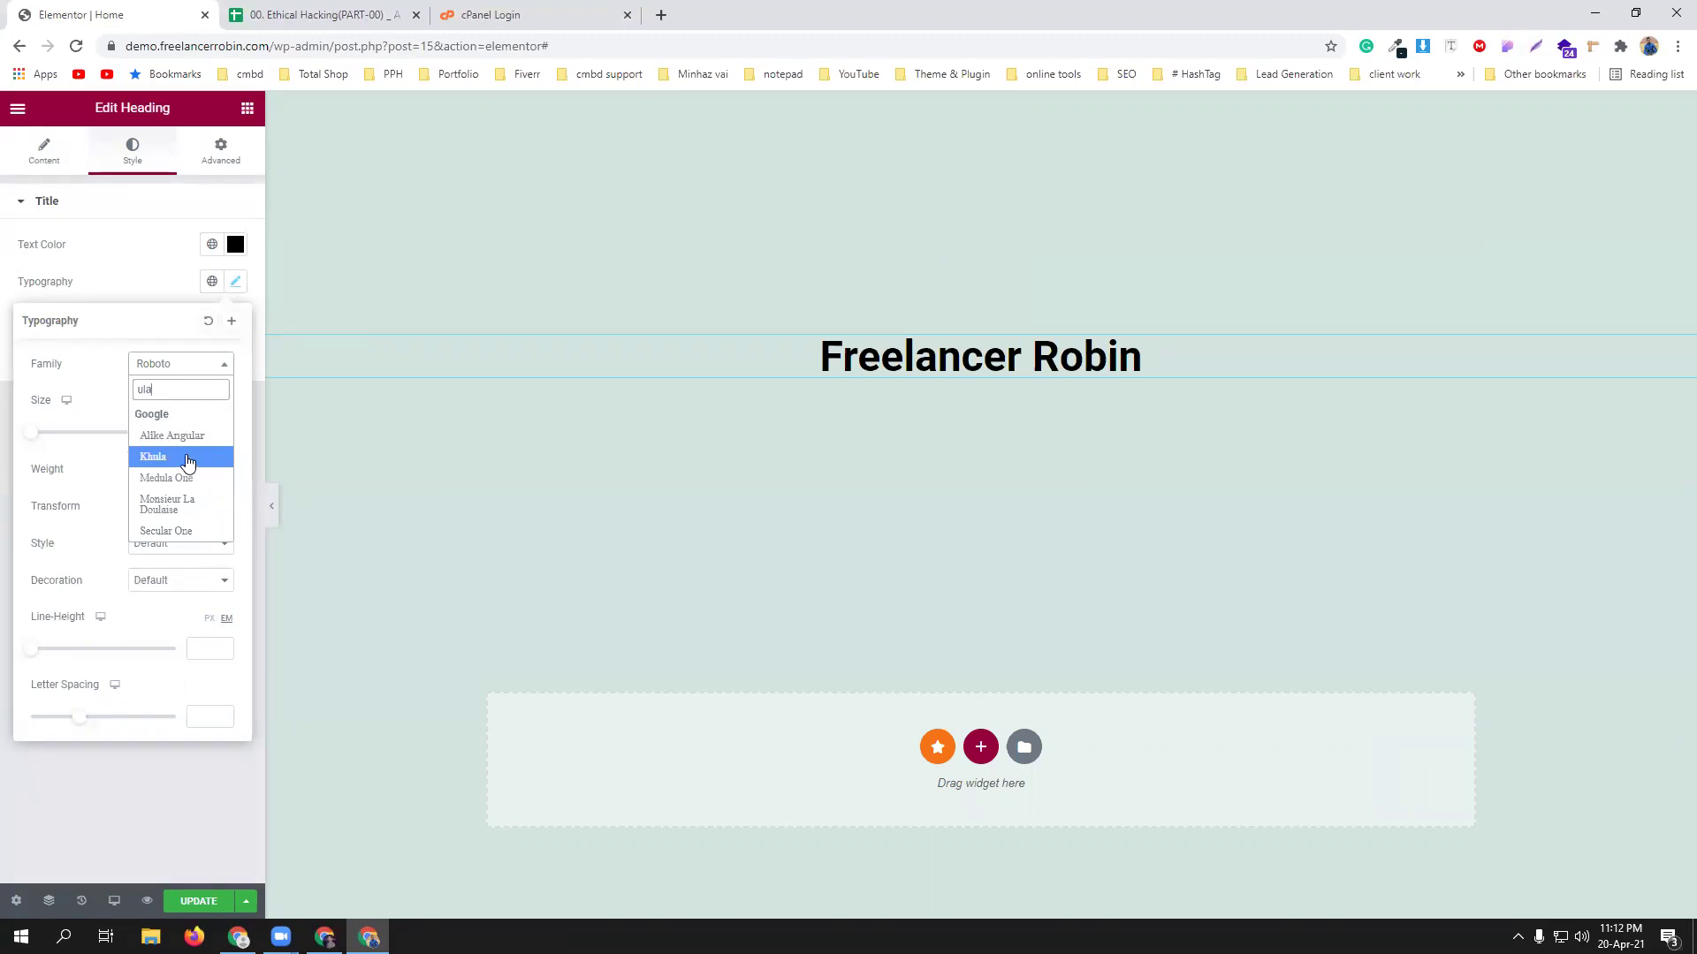
{"action": "key", "text": "BackSpace"}
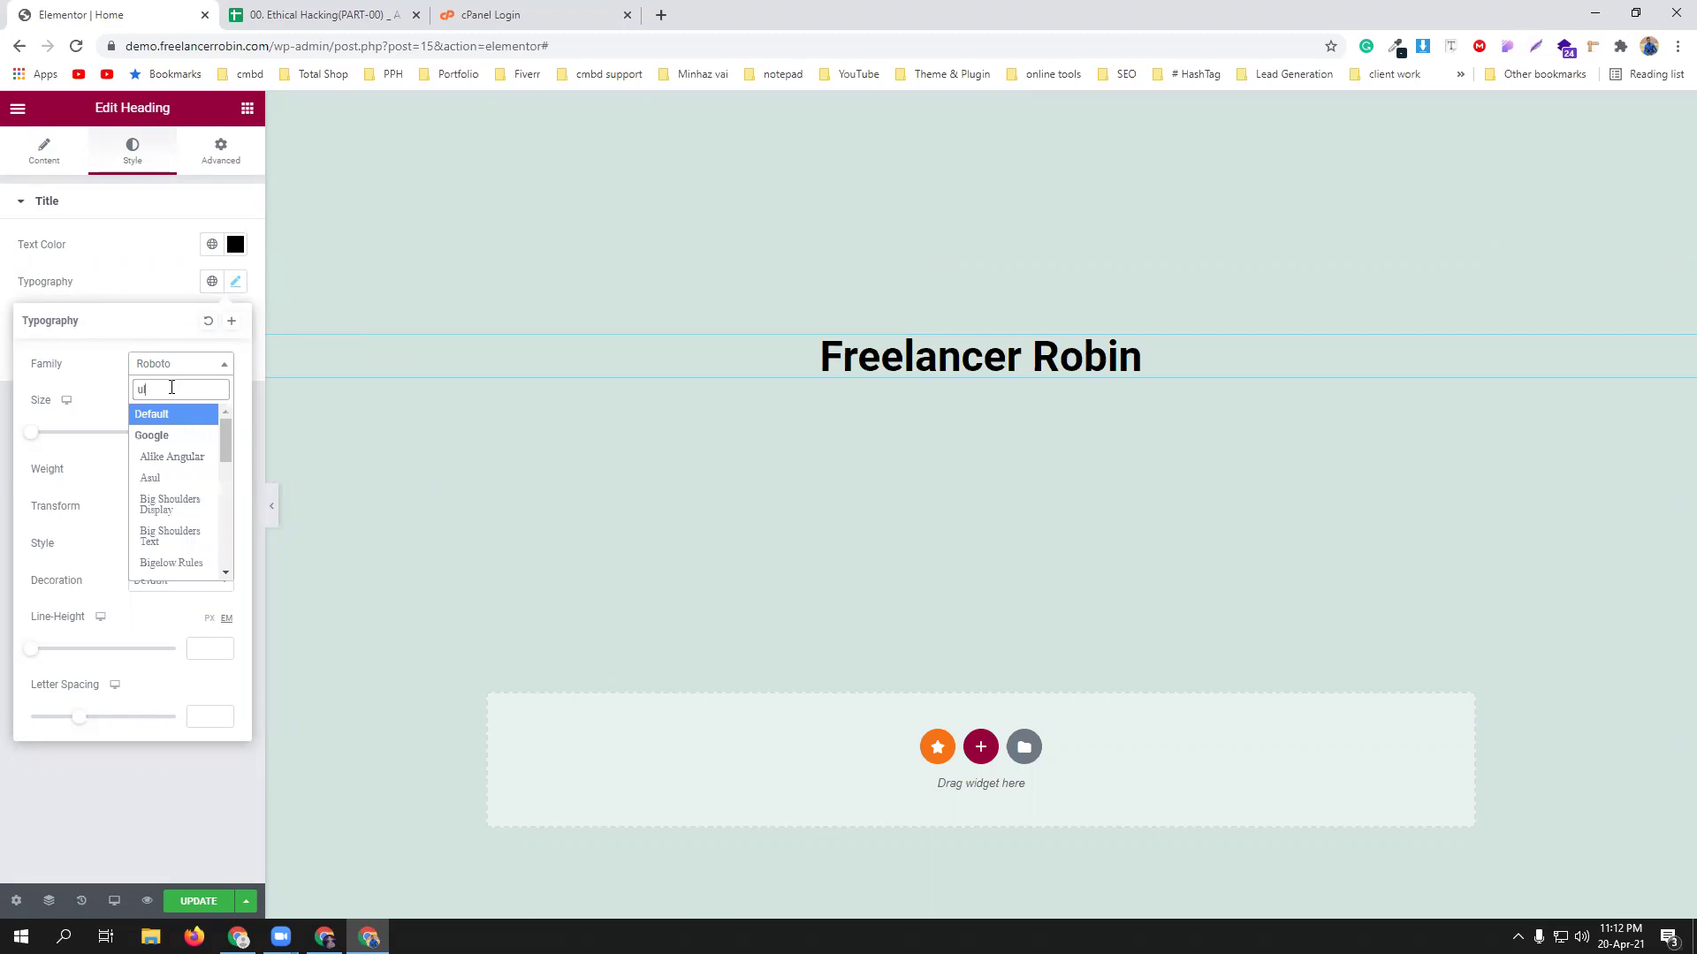
{"action": "type", "text": "t"}
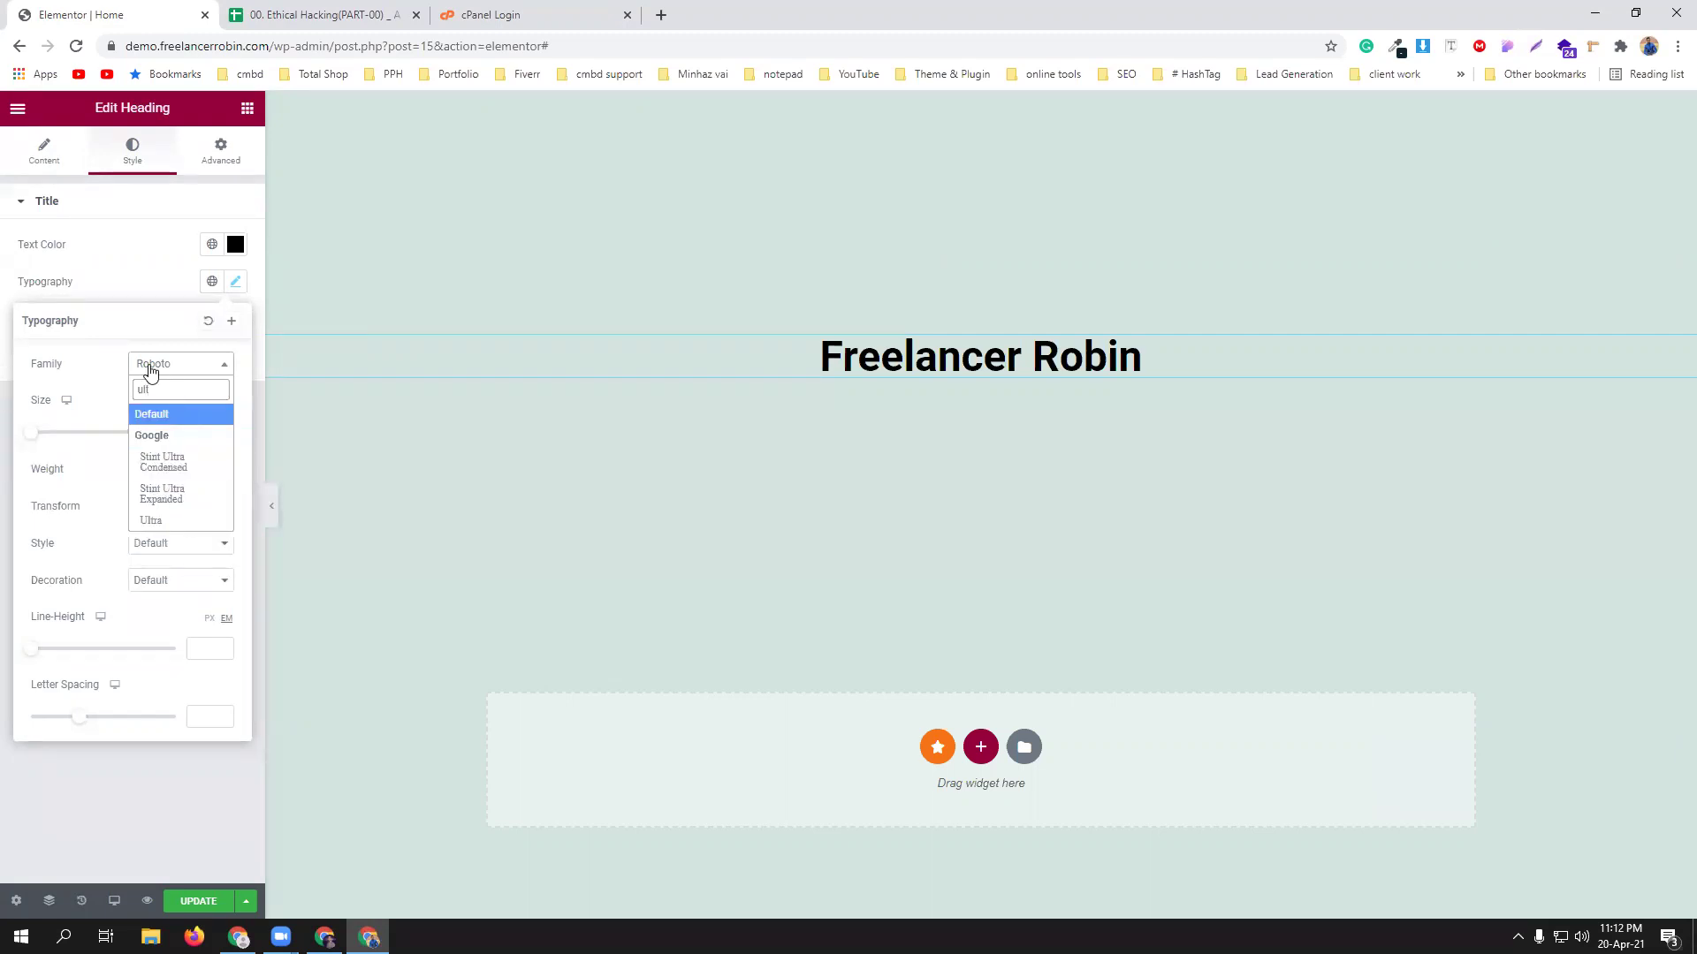
{"action": "key", "text": "BackSpace"}
{"action": "key", "text": "BackSpace"}
{"action": "scroll", "coordinate": [172, 450], "scroll_direction": "down", "scroll_amount": 10}
{"action": "scroll", "coordinate": [198, 480], "scroll_direction": "down", "scroll_amount": 10}
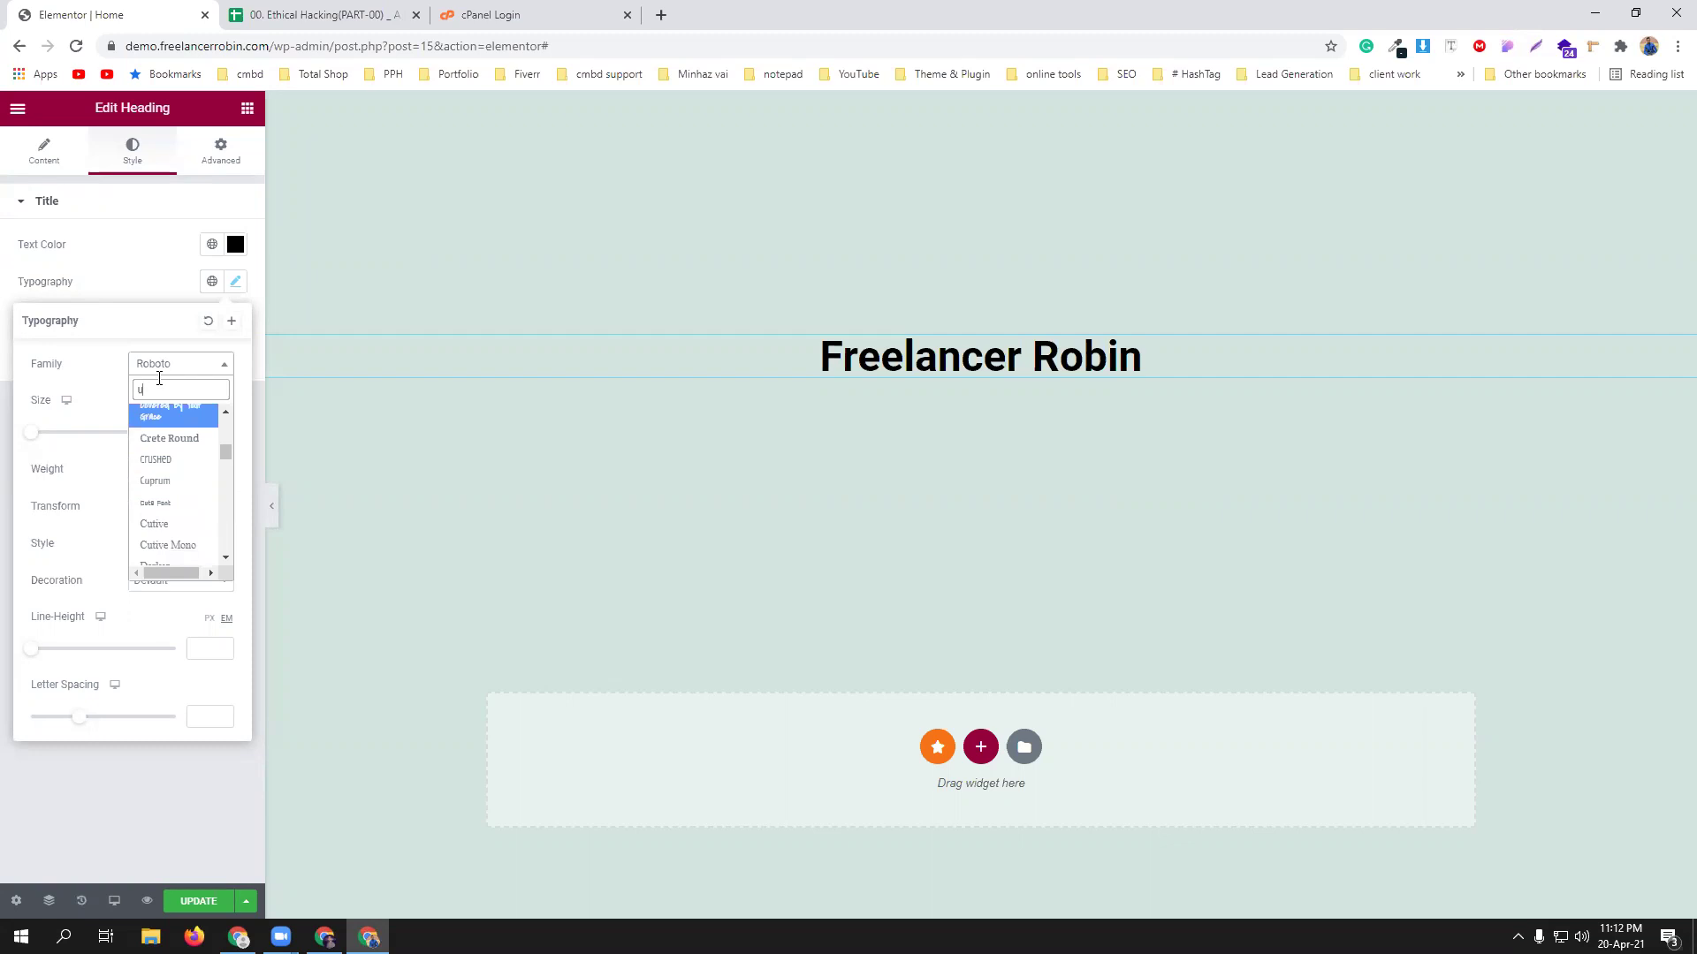
{"action": "type", "text": "n"}
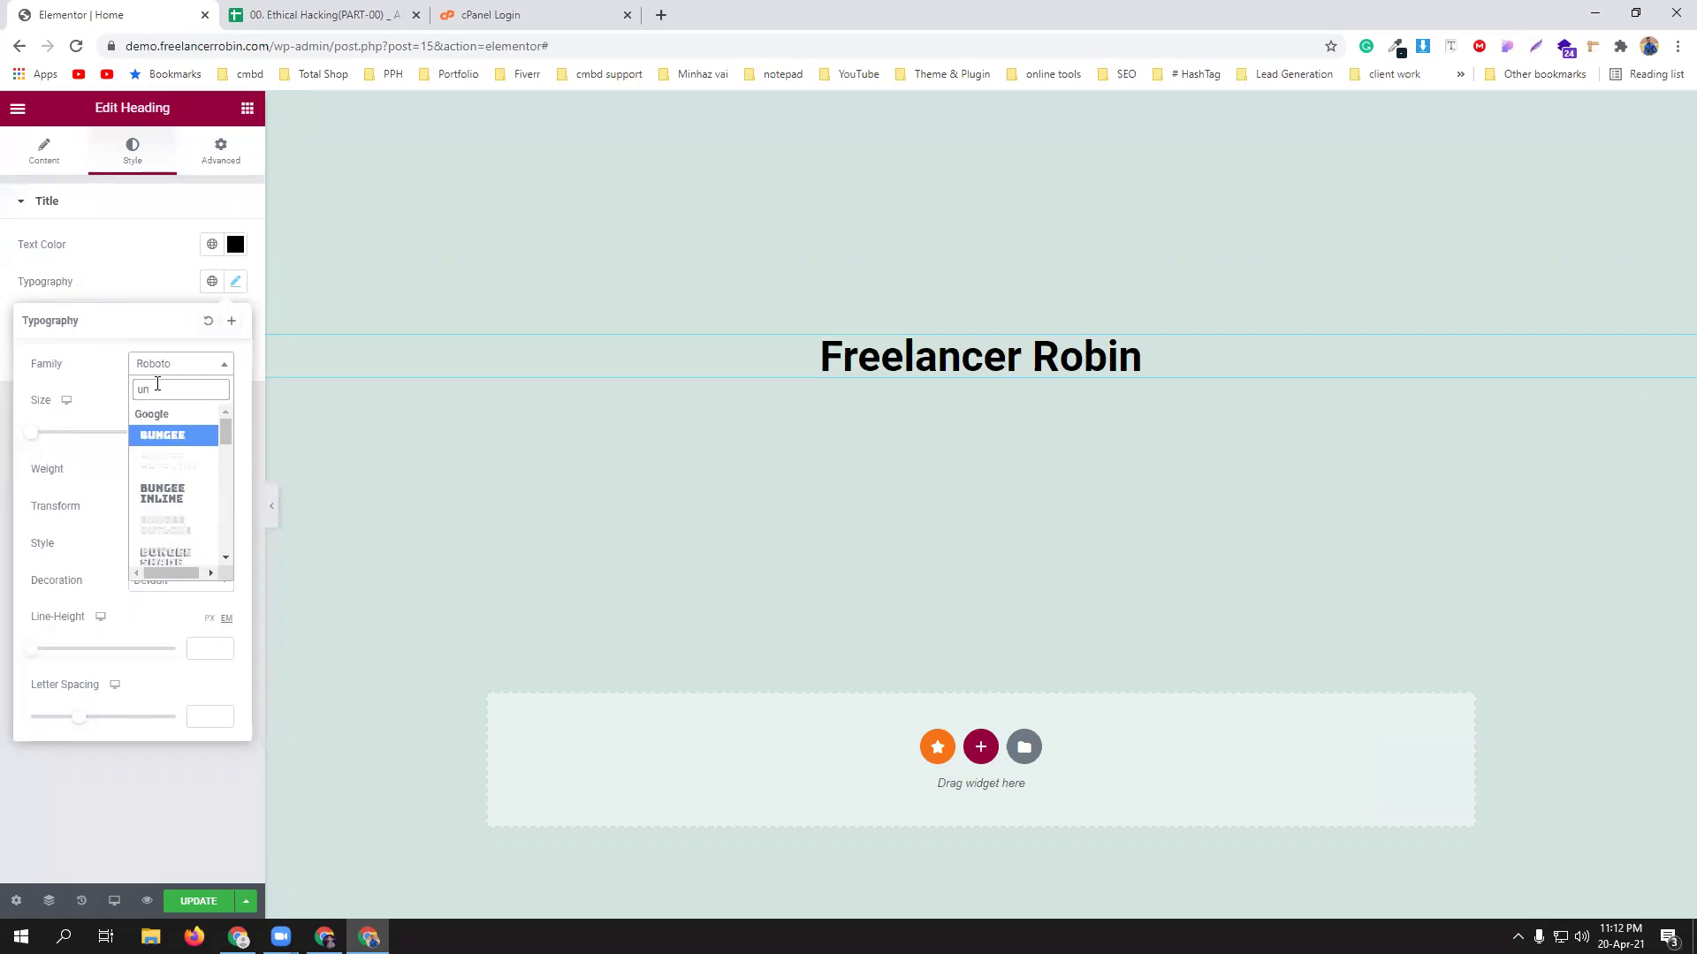
{"action": "type", "text": "i"}
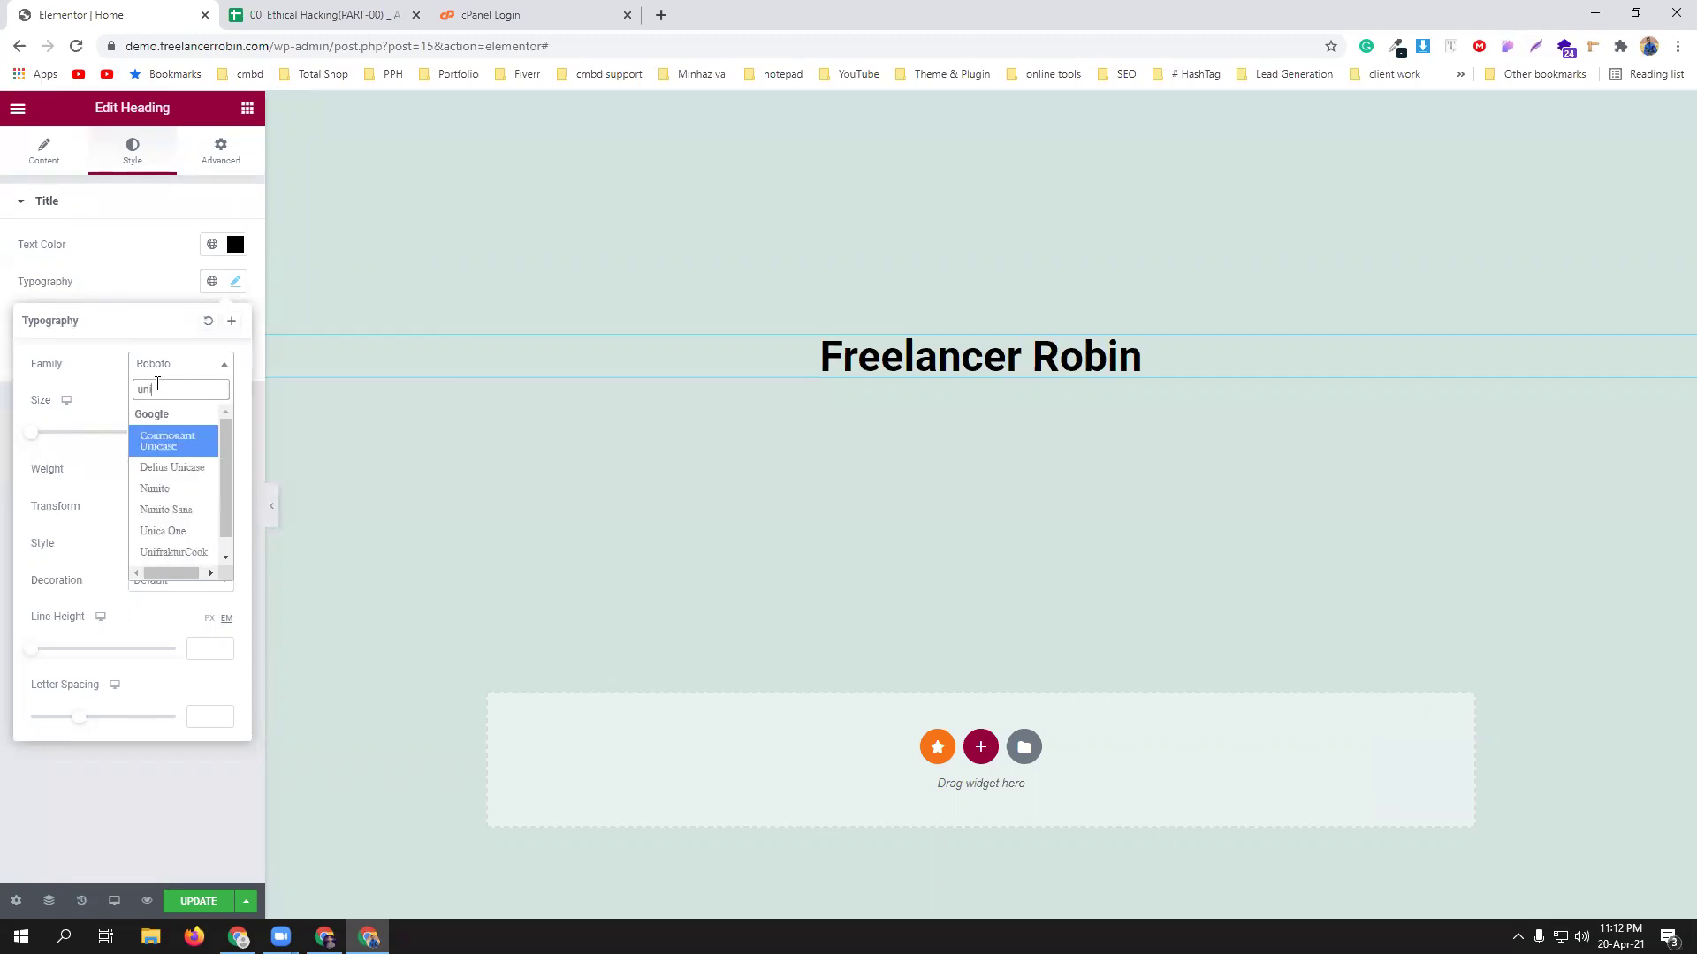
{"action": "scroll", "coordinate": [200, 477], "scroll_direction": "down", "scroll_amount": 1}
{"action": "scroll", "coordinate": [201, 480], "scroll_direction": "down", "scroll_amount": 1}
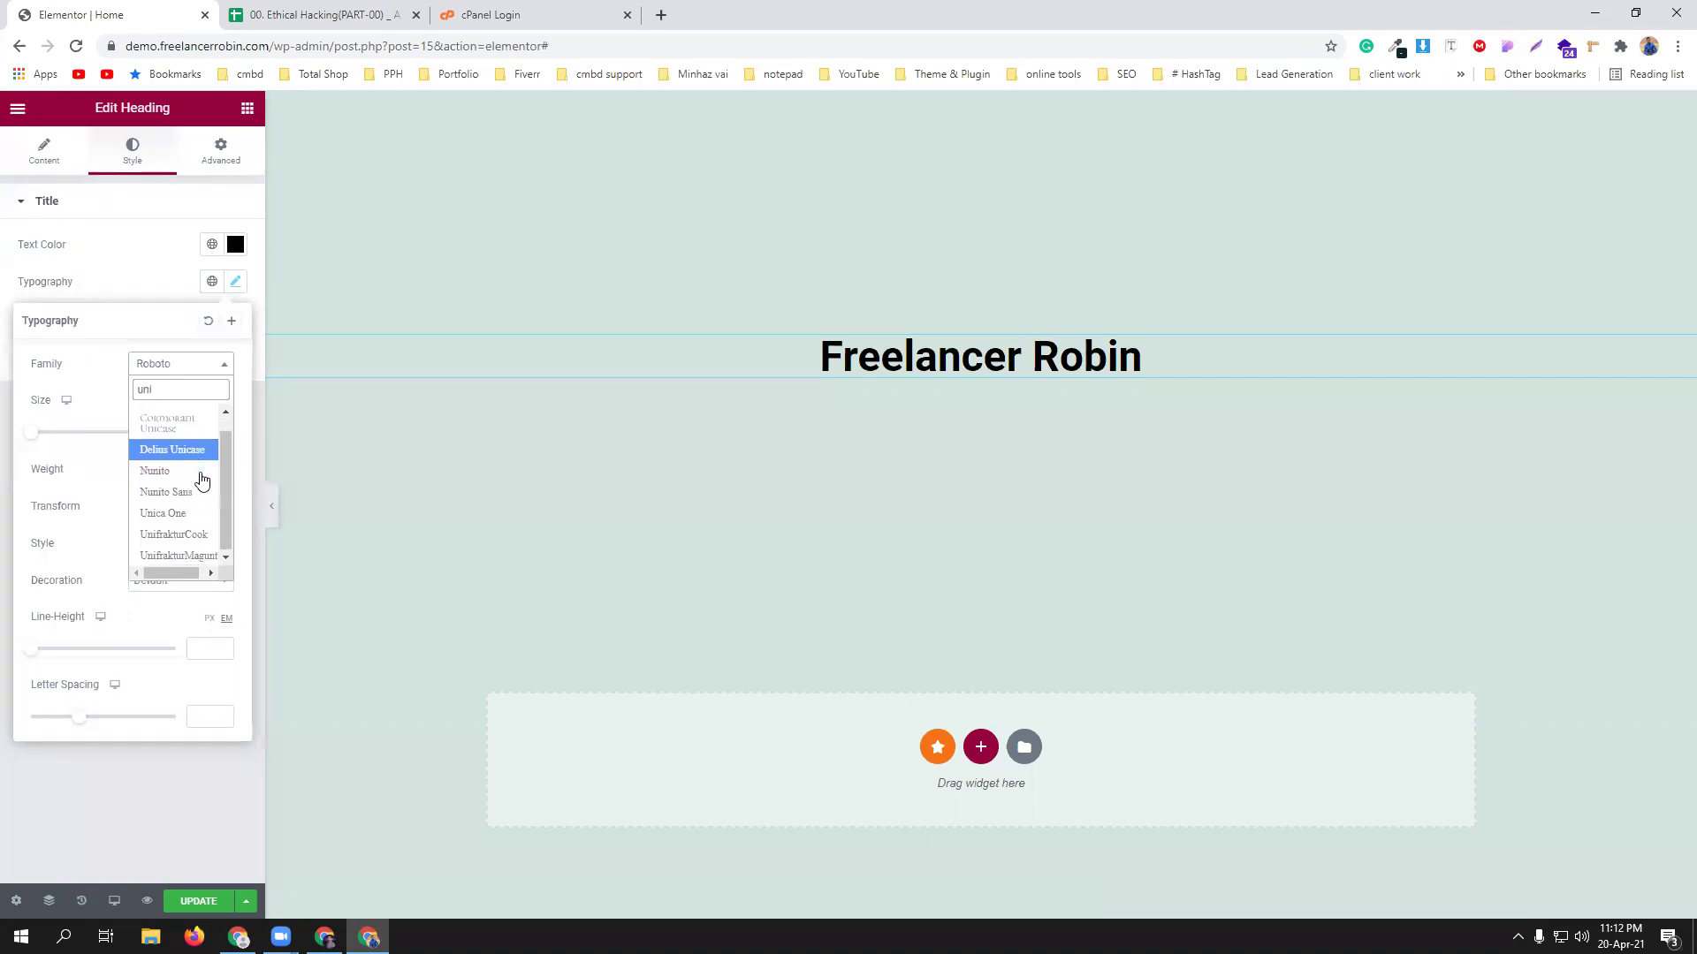
{"action": "left_click", "coordinate": [90, 382]}
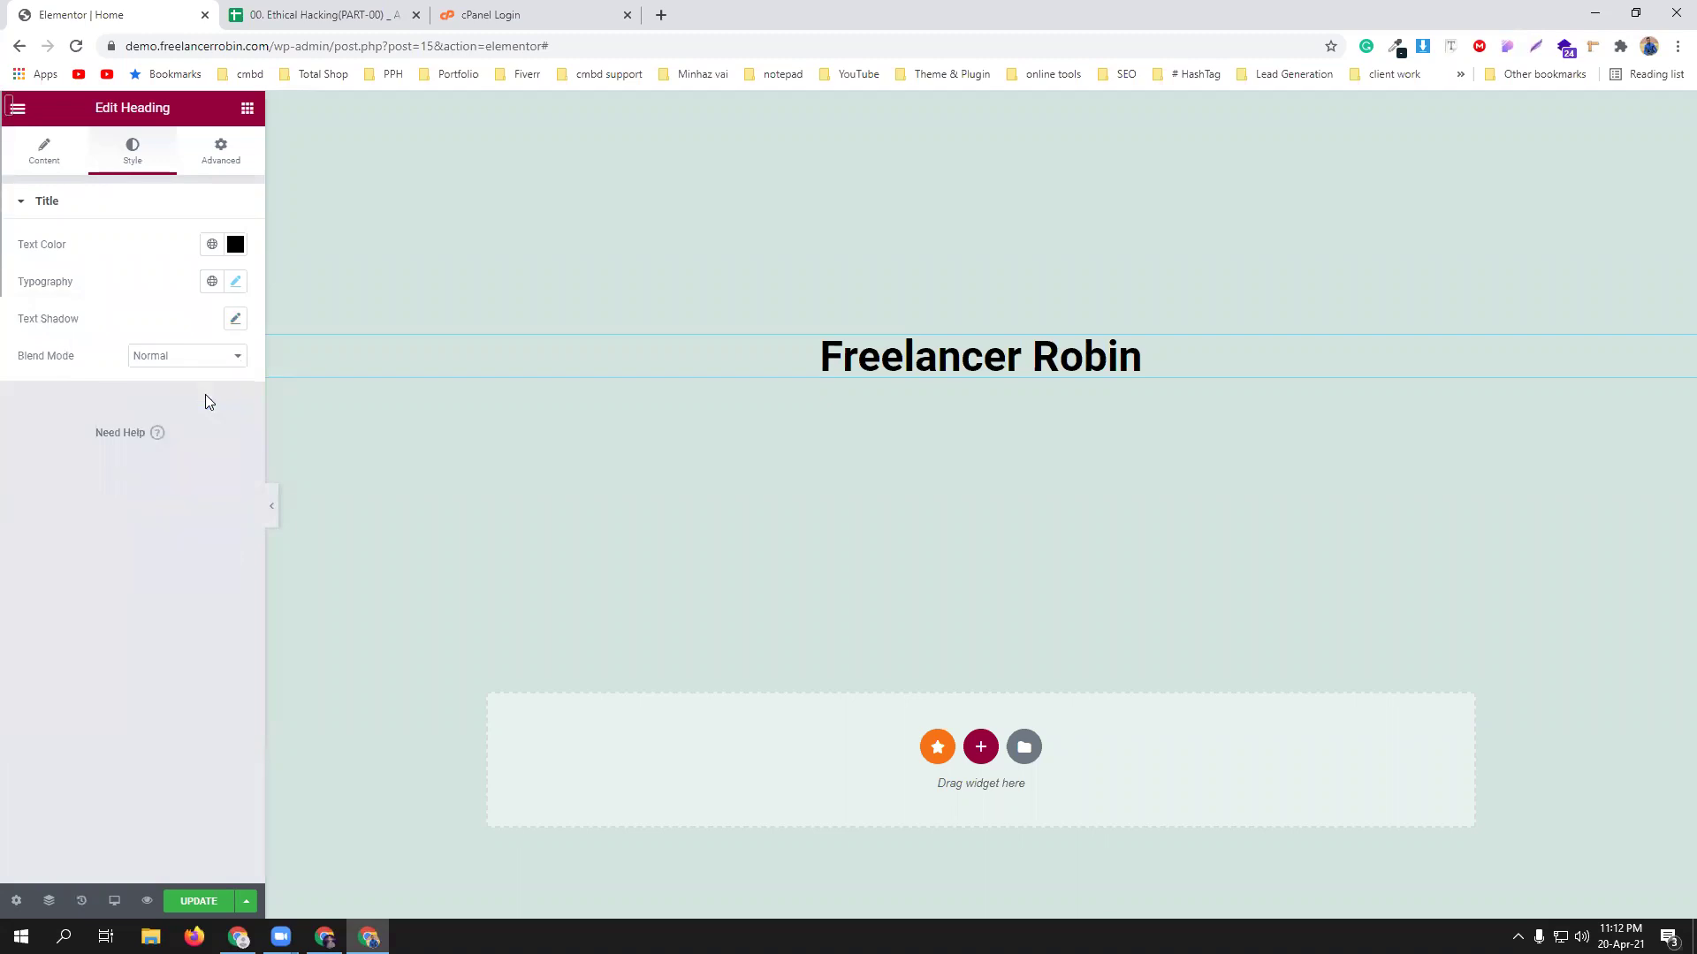
Set the heading's font family to Uncial Antiqua.
{"action": "left_click", "coordinate": [235, 281]}
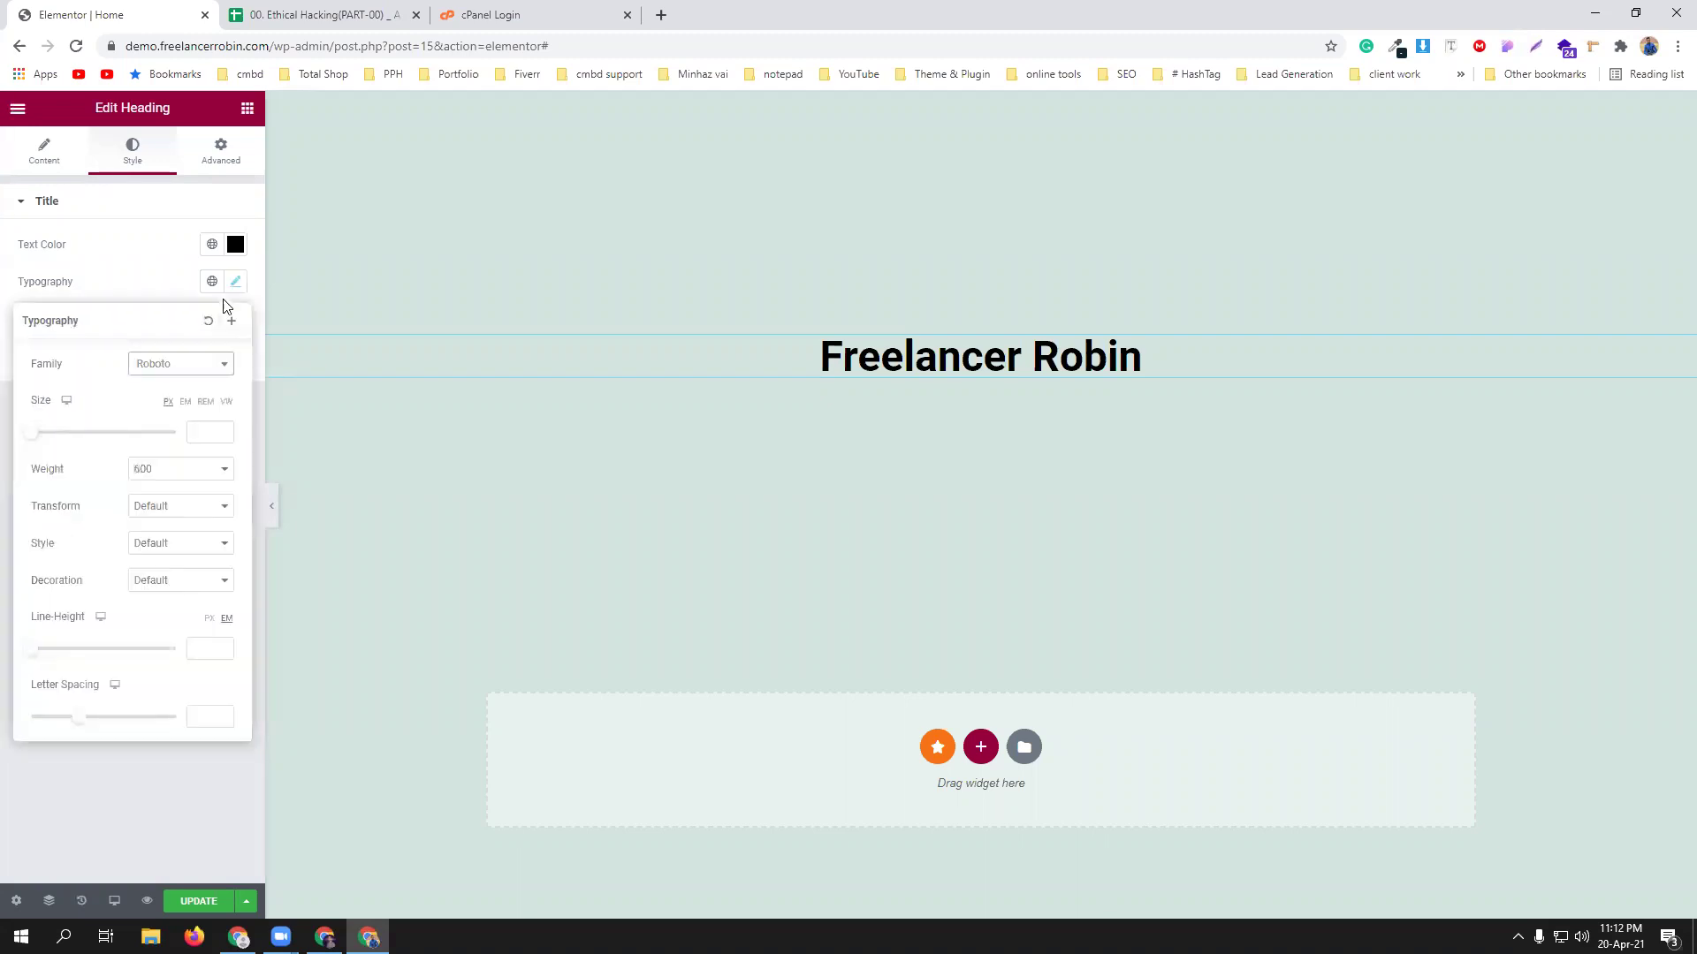
{"action": "left_click", "coordinate": [179, 376]}
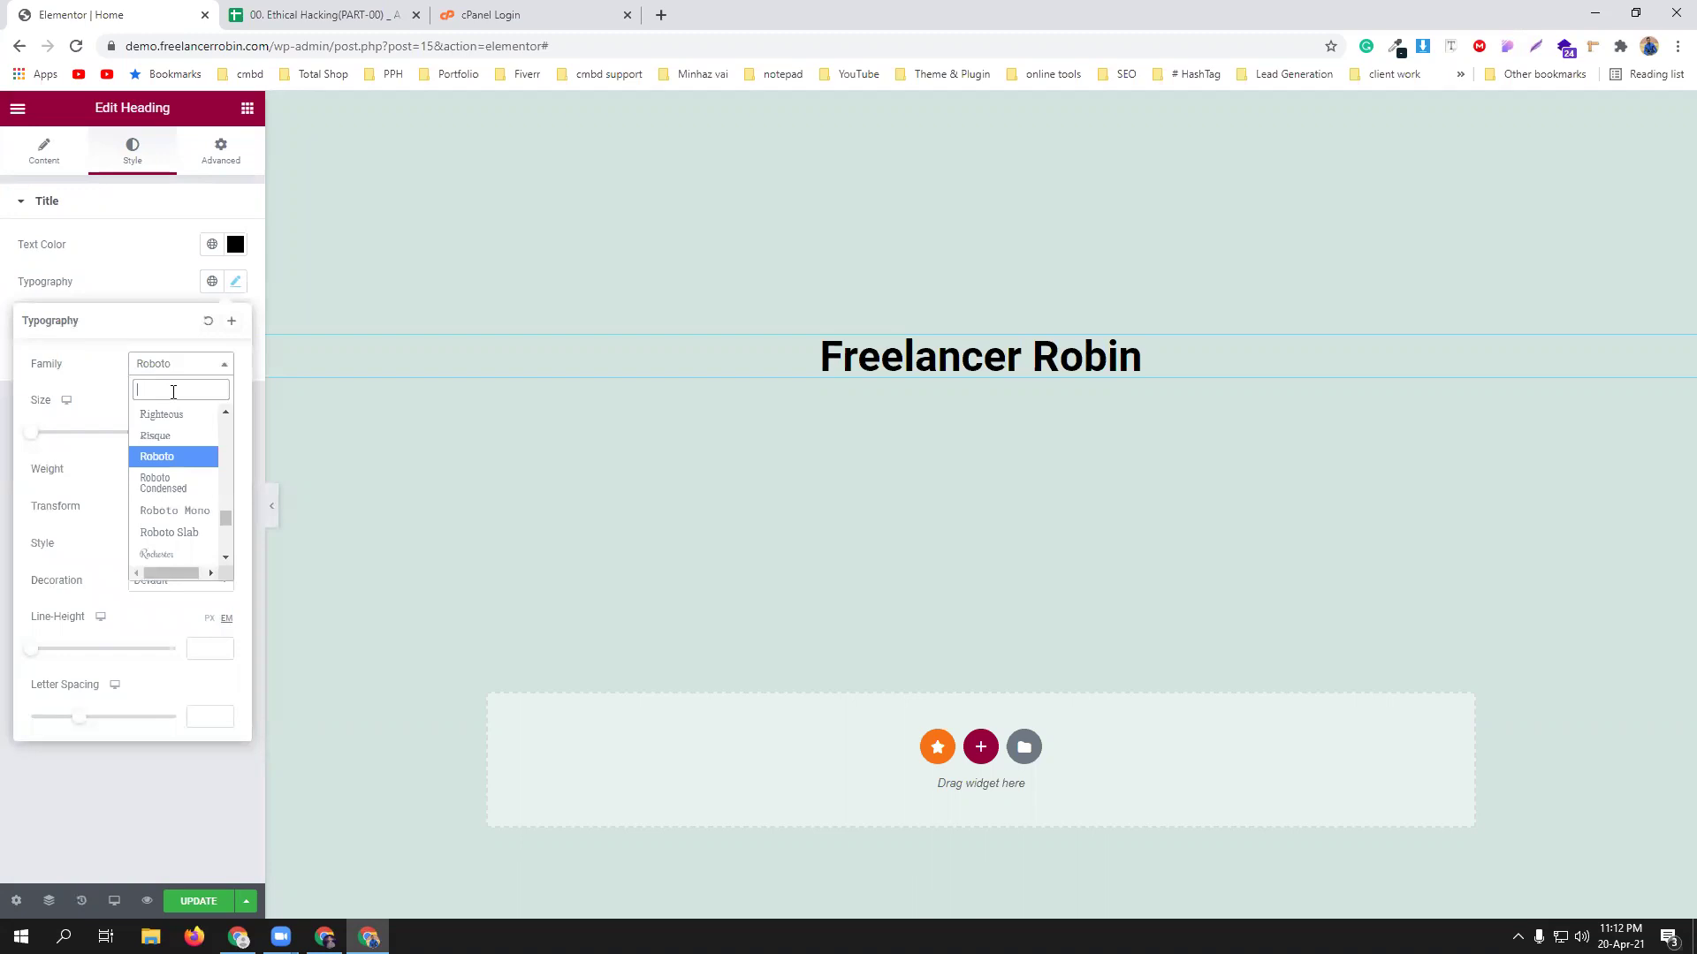
{"action": "type", "text": "u"}
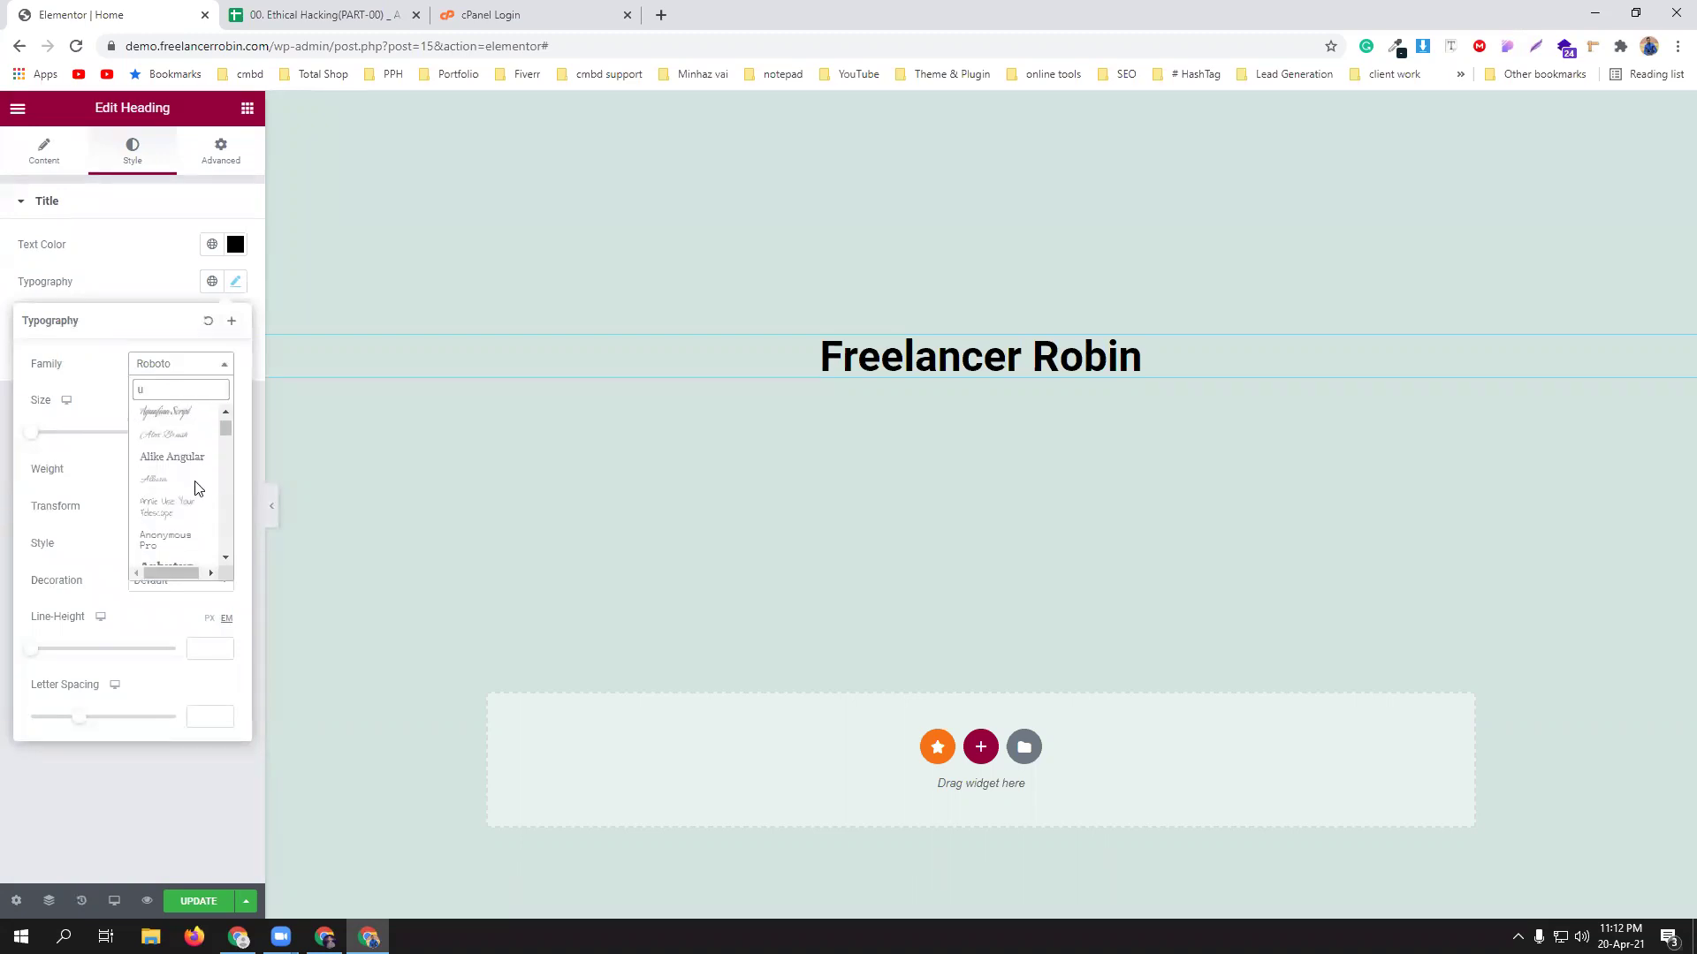
{"action": "scroll", "coordinate": [196, 490], "scroll_direction": "down", "scroll_amount": 4}
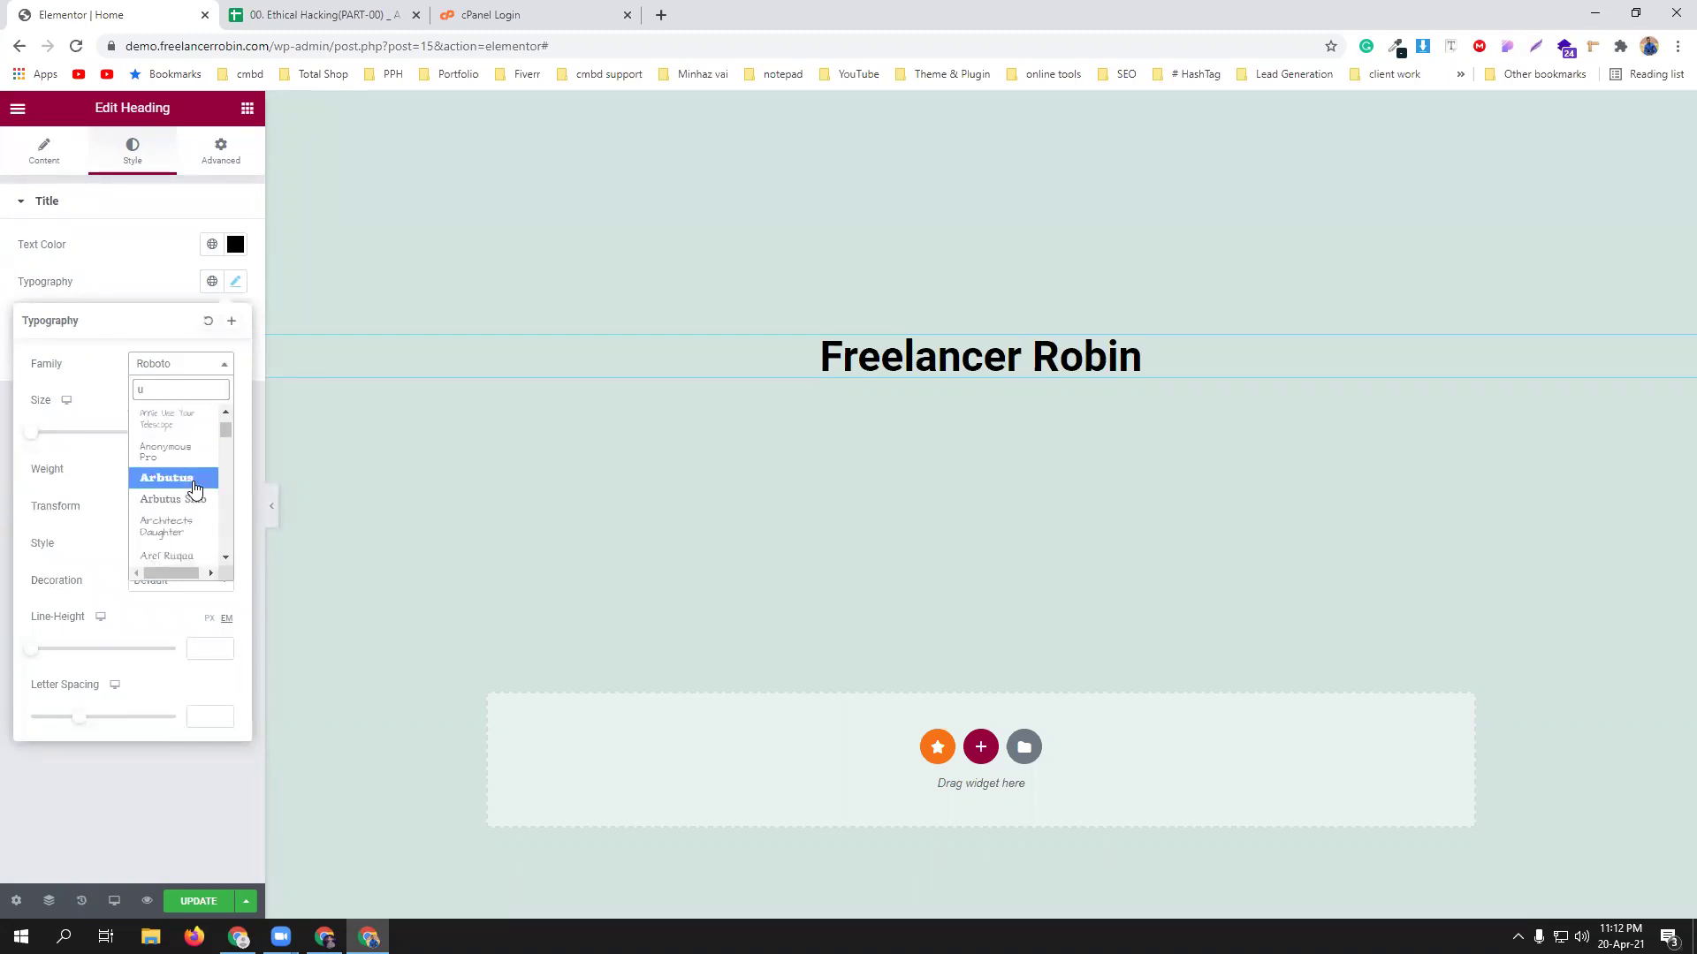
{"action": "scroll", "coordinate": [196, 513], "scroll_direction": "down", "scroll_amount": 5}
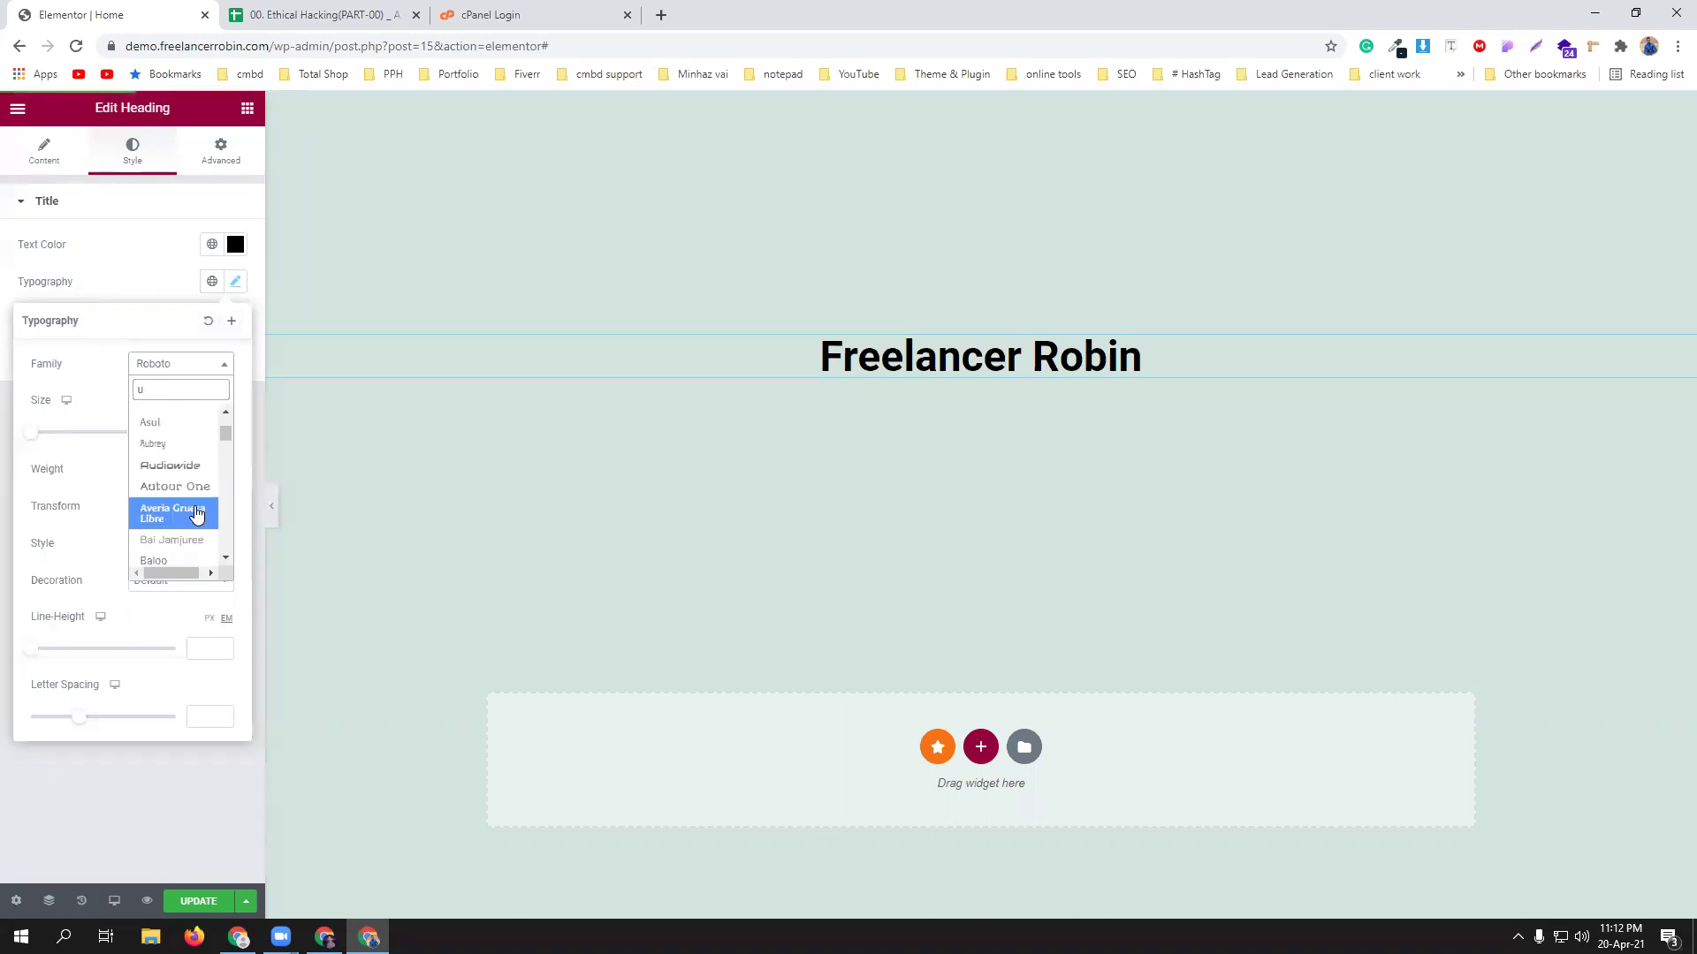
{"action": "scroll", "coordinate": [195, 514], "scroll_direction": "down", "scroll_amount": 12}
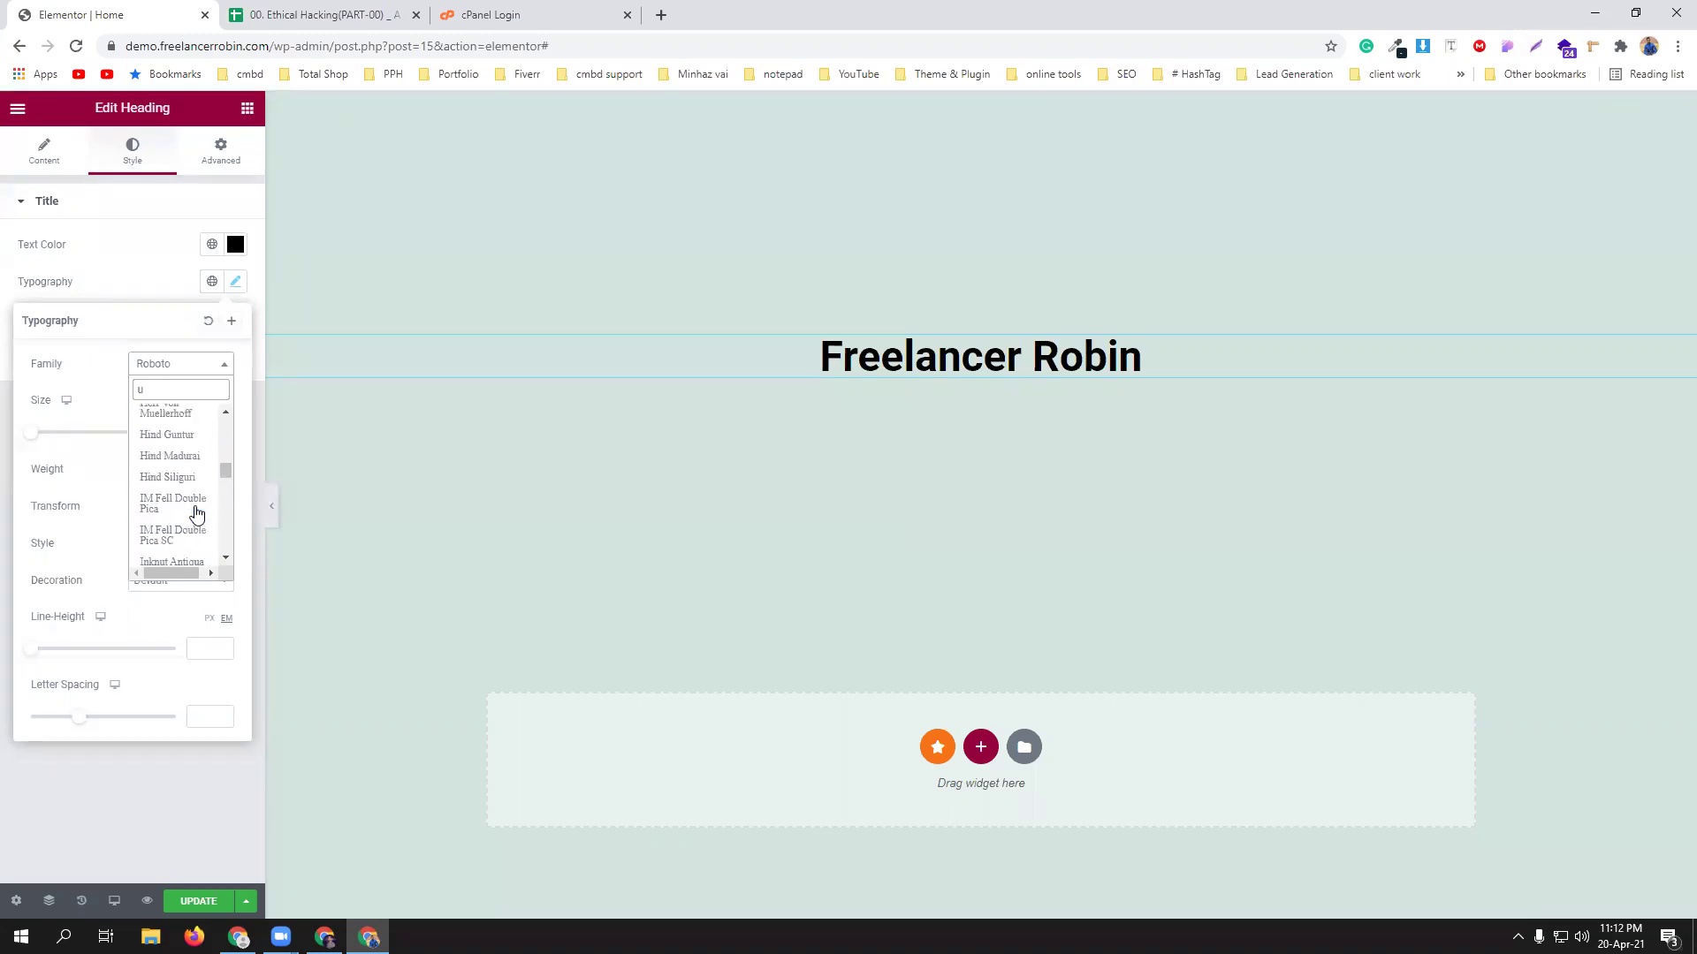
{"action": "scroll", "coordinate": [195, 513], "scroll_direction": "down", "scroll_amount": 10}
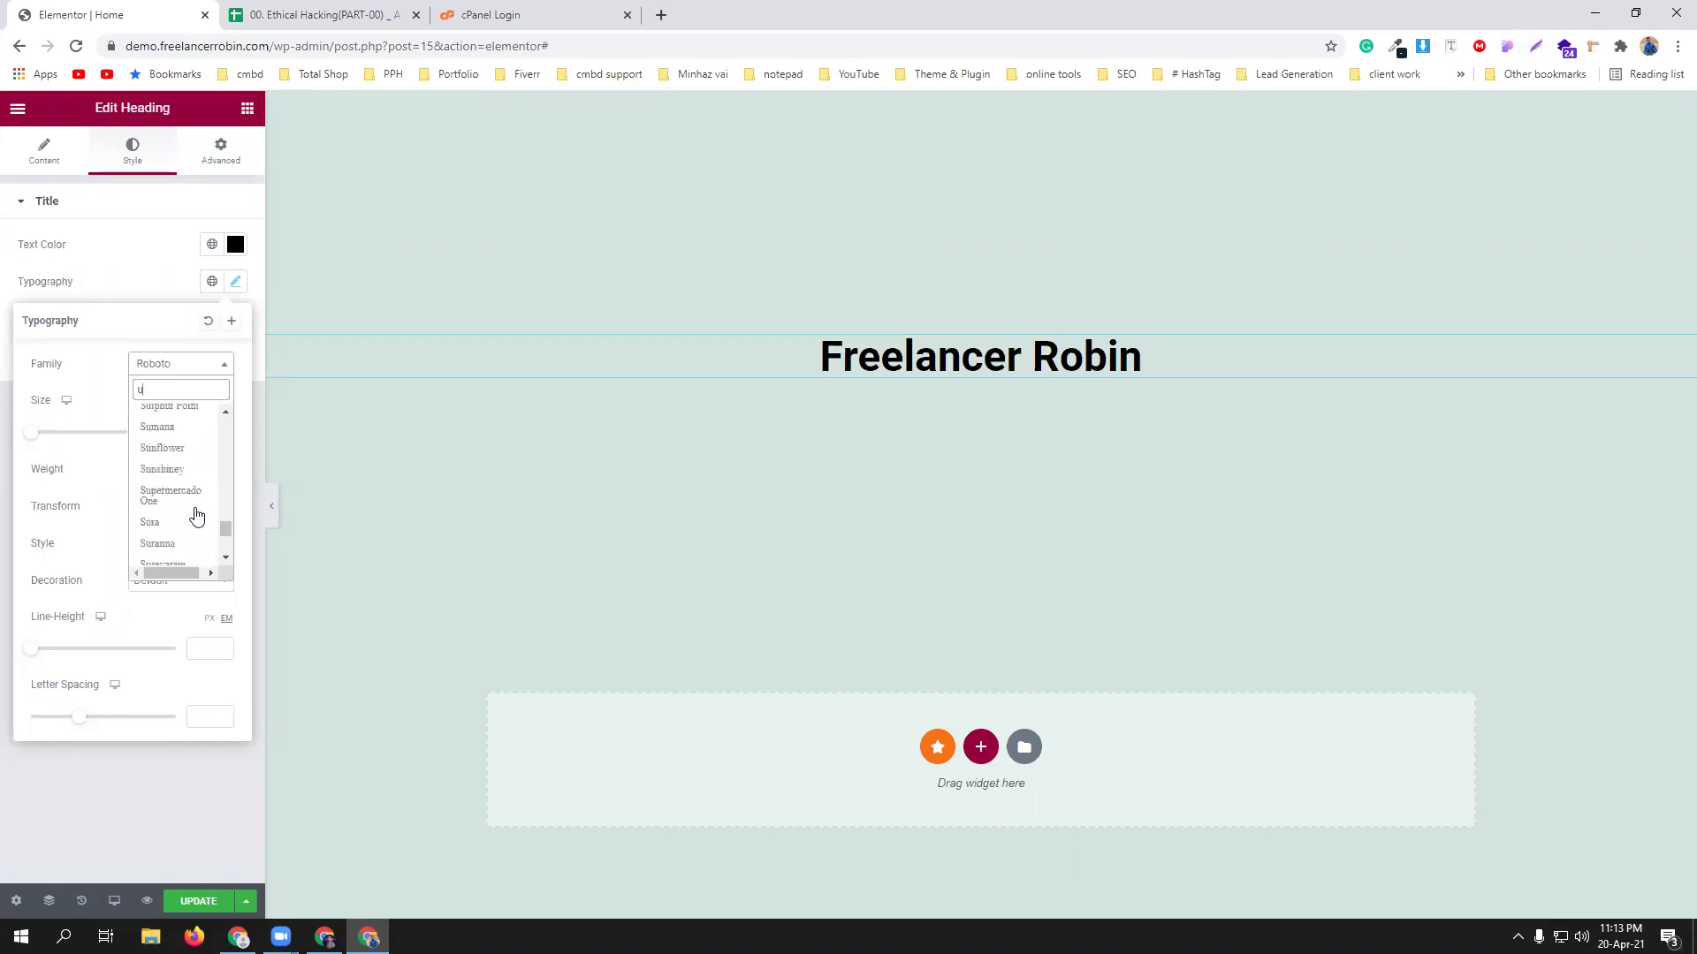
{"action": "scroll", "coordinate": [195, 513], "scroll_direction": "up", "scroll_amount": 3}
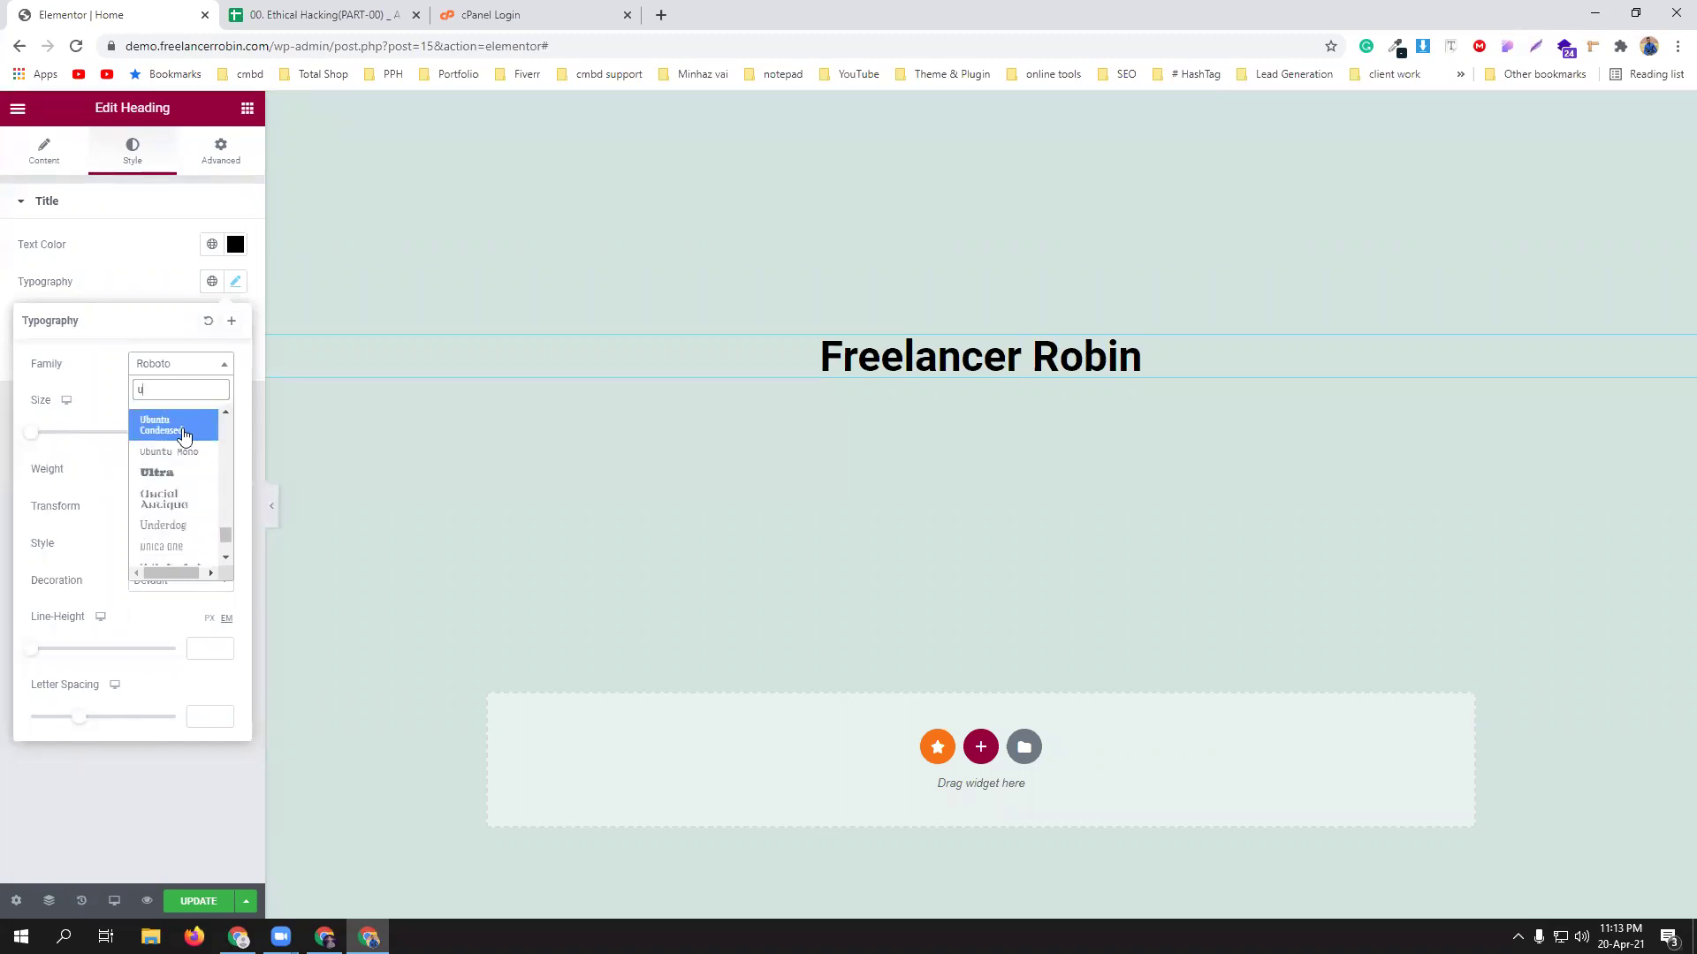
{"action": "left_click", "coordinate": [186, 501]}
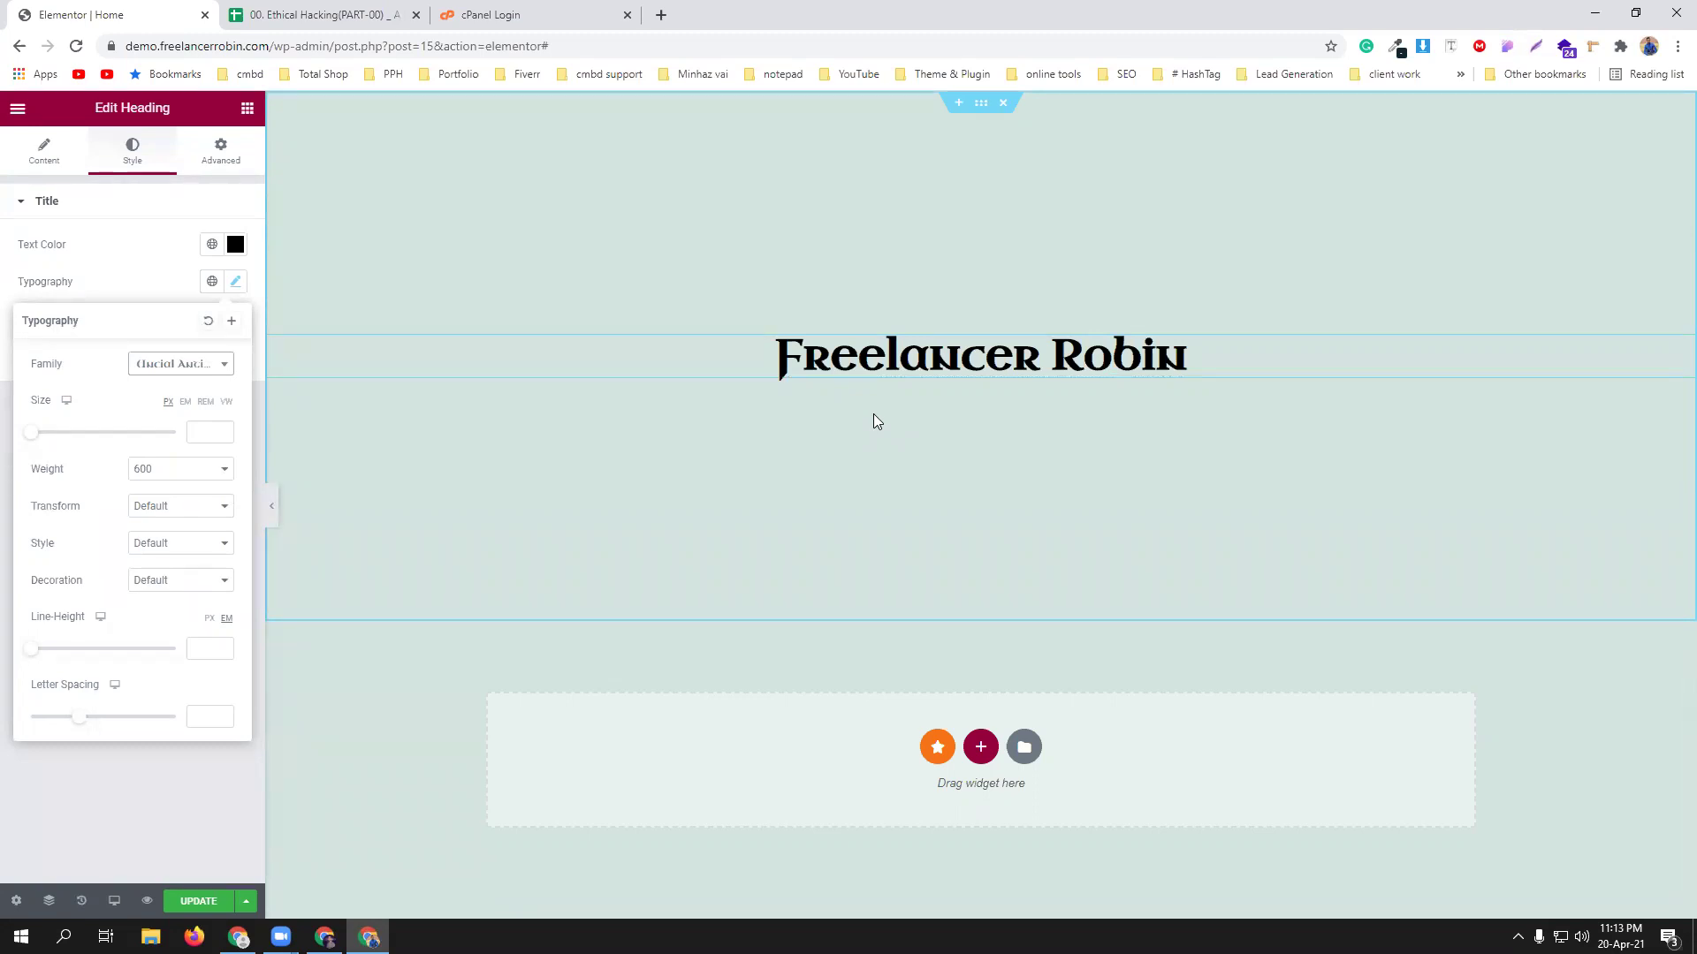
Set the heading's font size to 54 px and its weight to 800.
{"action": "left_click_drag", "start_coordinate": [32, 440], "coordinate": [59, 441]}
{"action": "left_click_drag", "start_coordinate": [71, 442], "coordinate": [73, 438]}
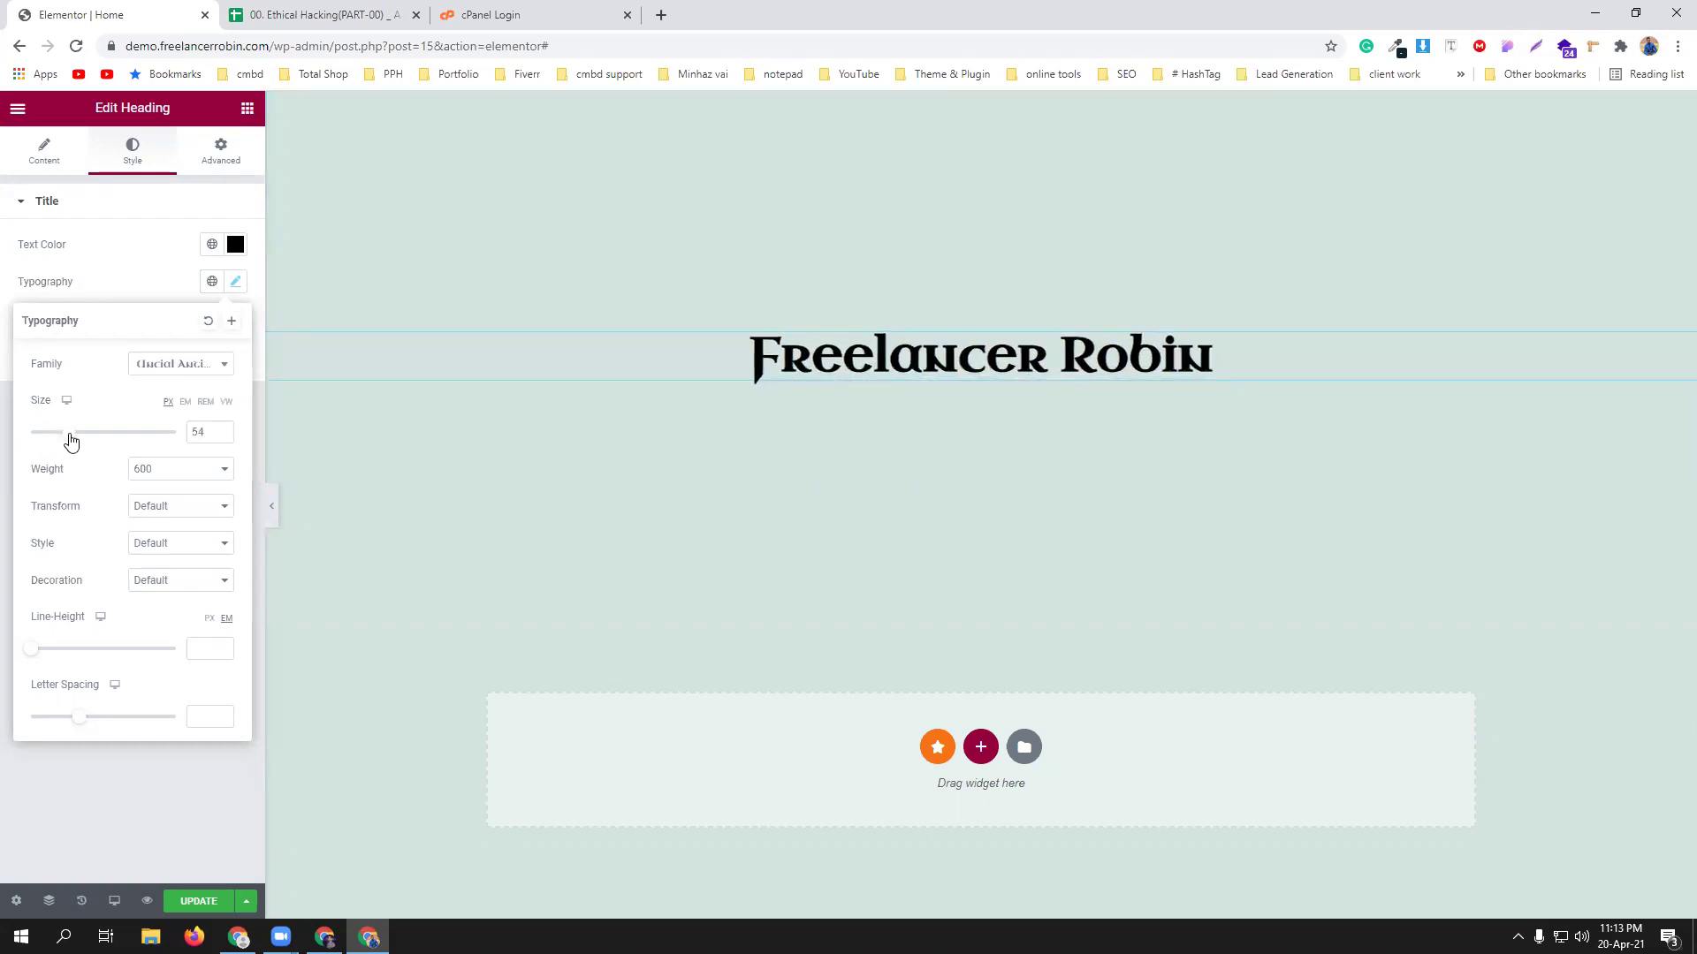
{"action": "left_click", "coordinate": [175, 477]}
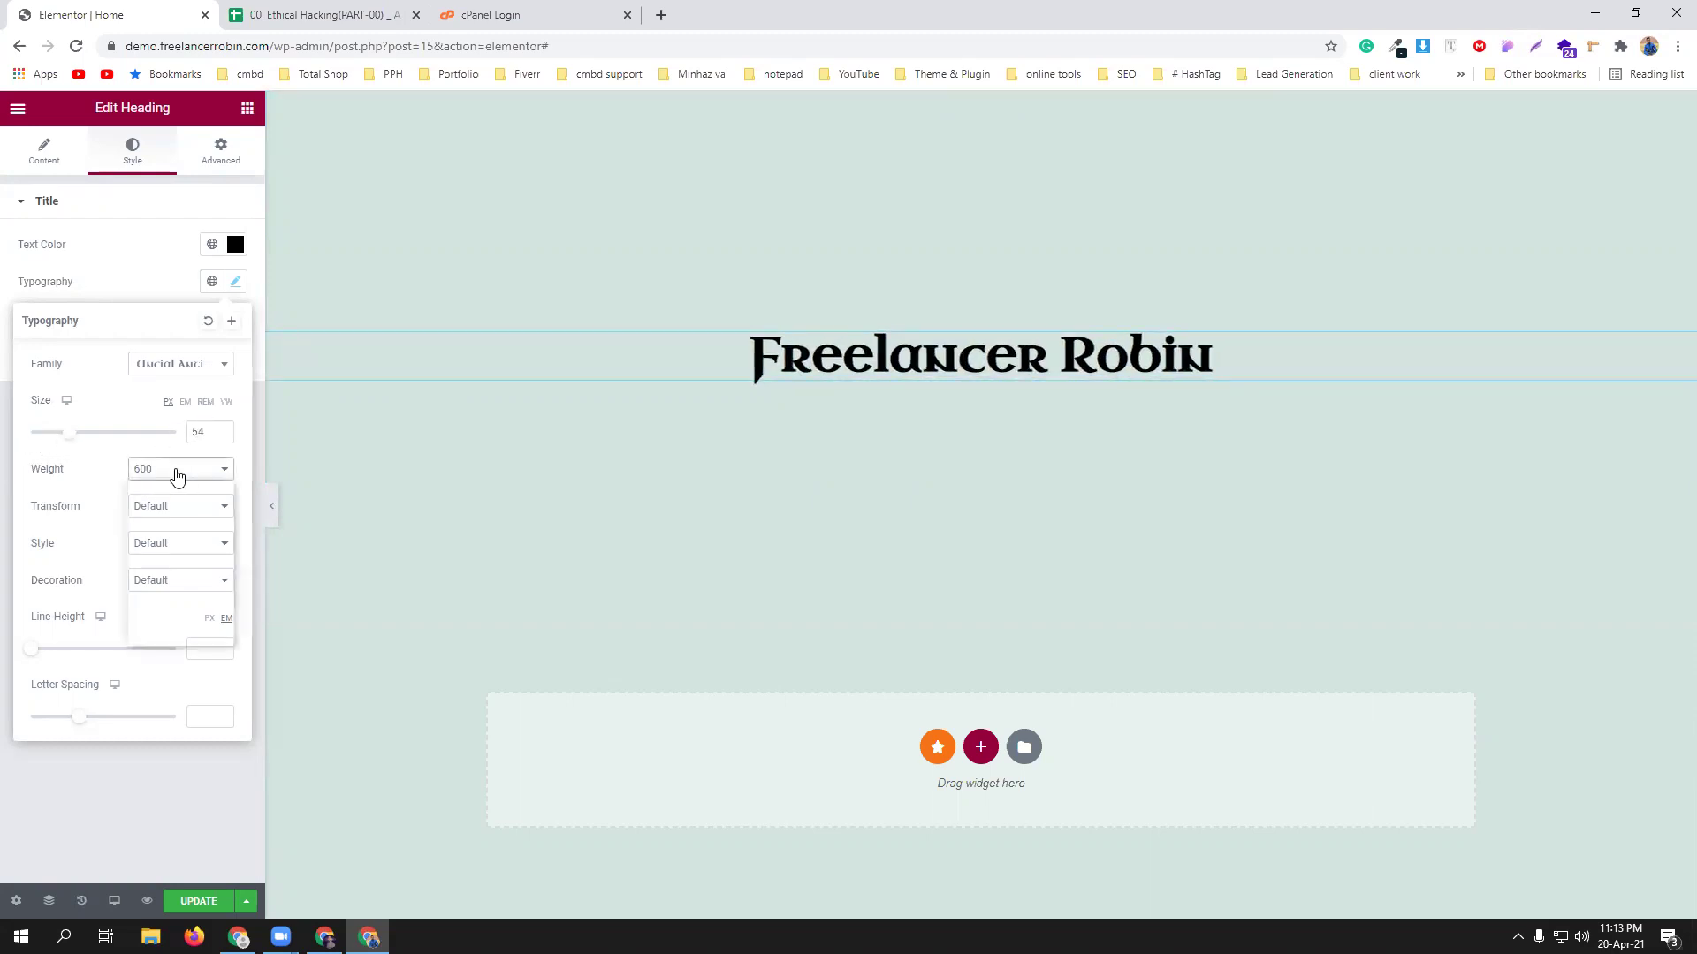
{"action": "key", "text": "Escape"}
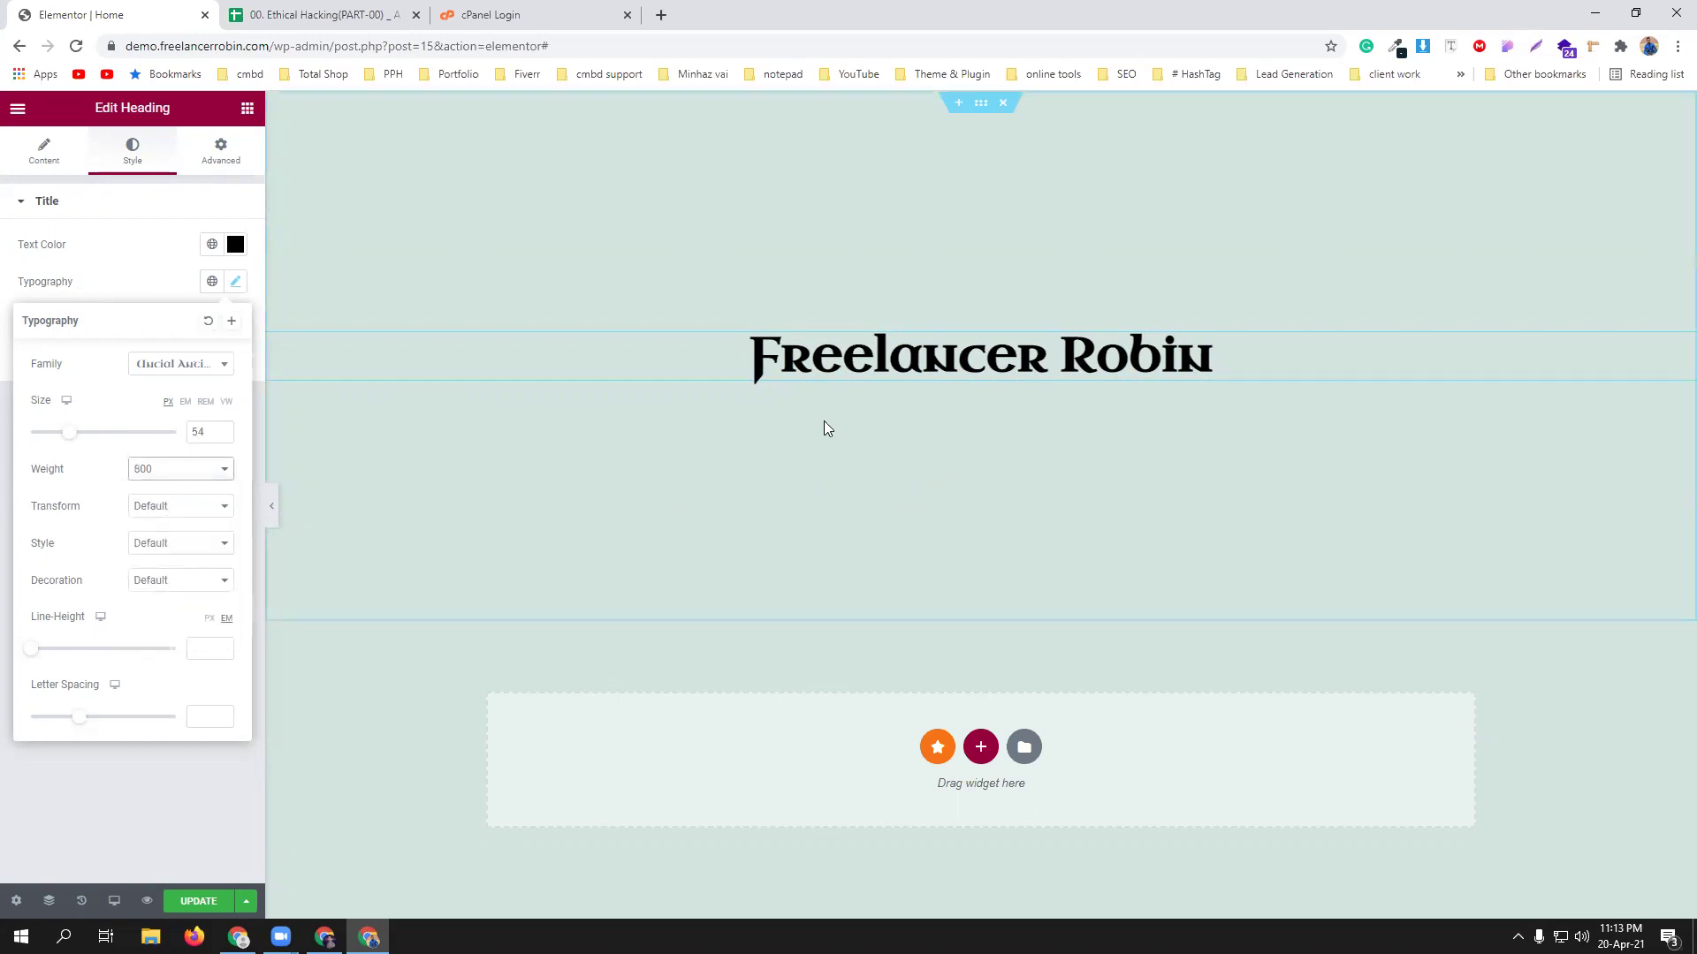
{"action": "key", "text": "Down"}
{"action": "key", "text": "Down"}
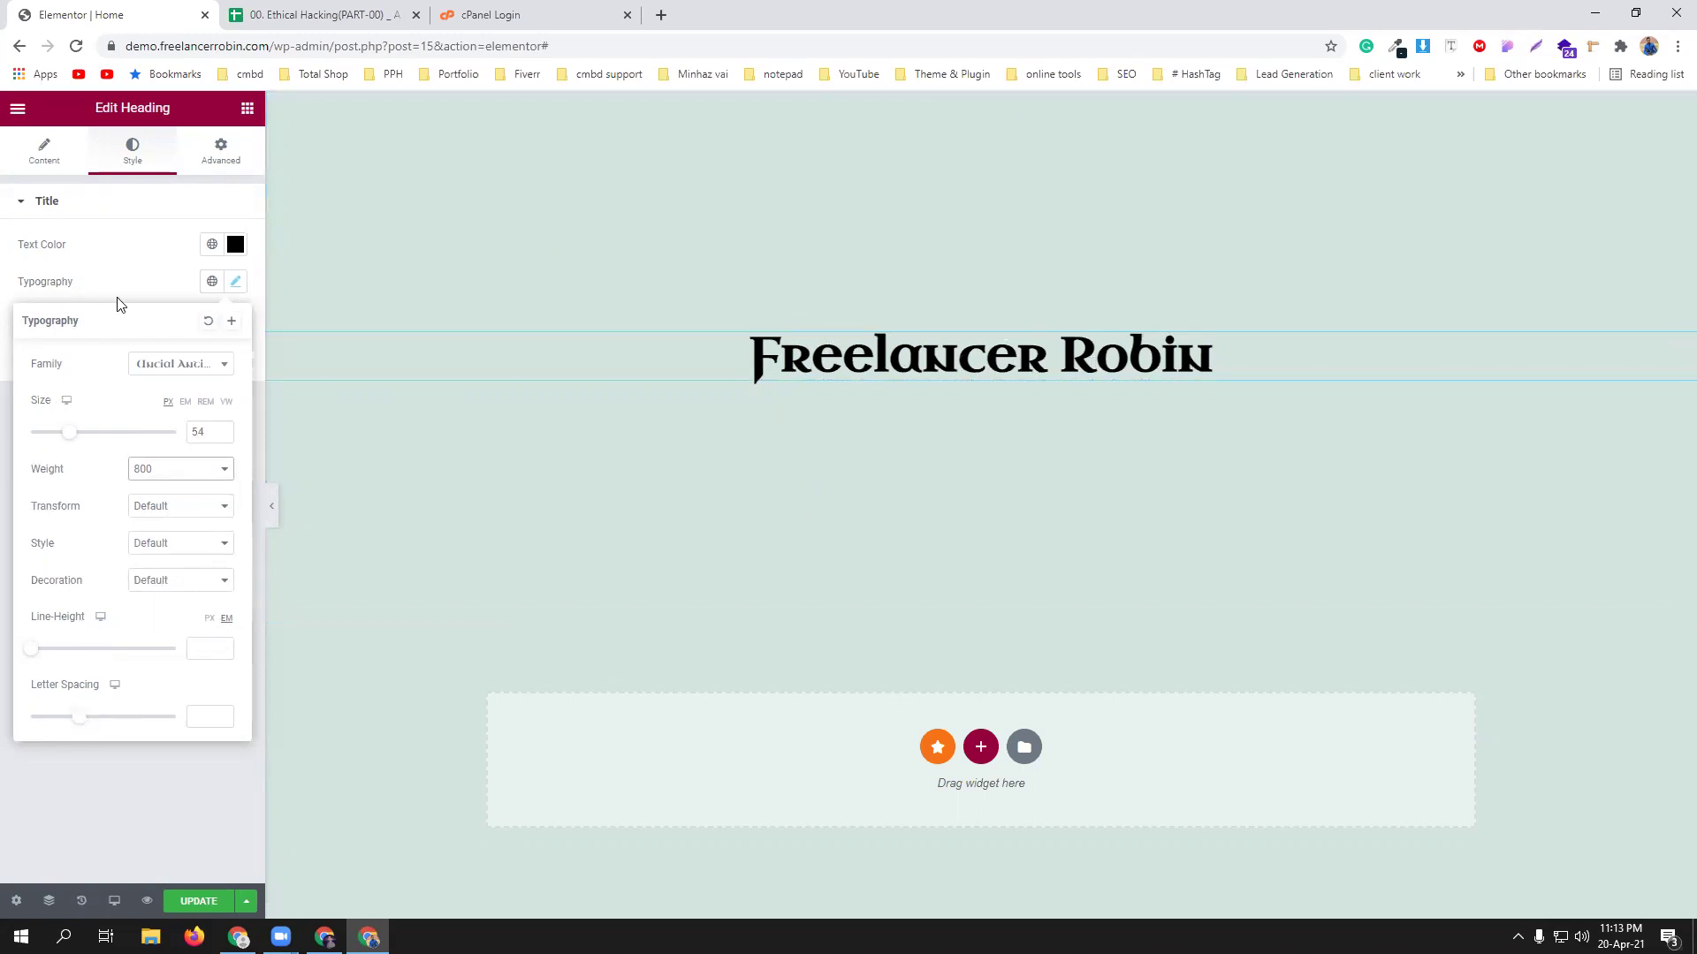
{"action": "left_click", "coordinate": [141, 269]}
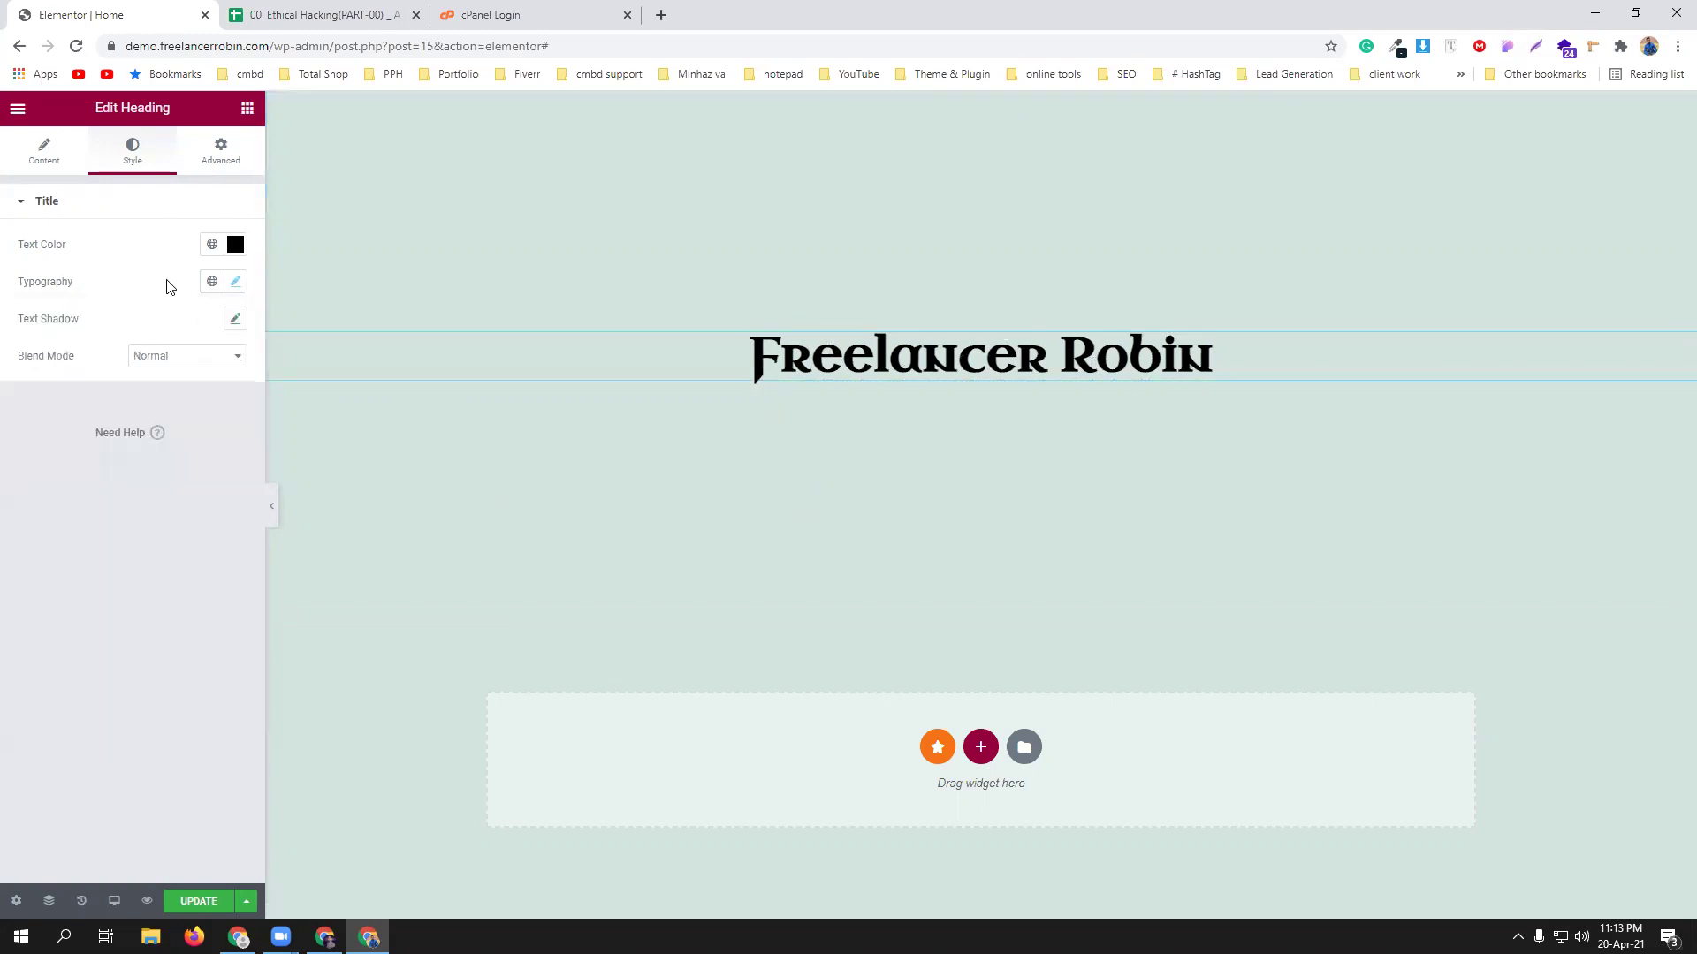
Try a heading text shadow with blur 3 and color rgba(209, 0, 0, 0.84), and reset it.
{"action": "left_click", "coordinate": [235, 318]}
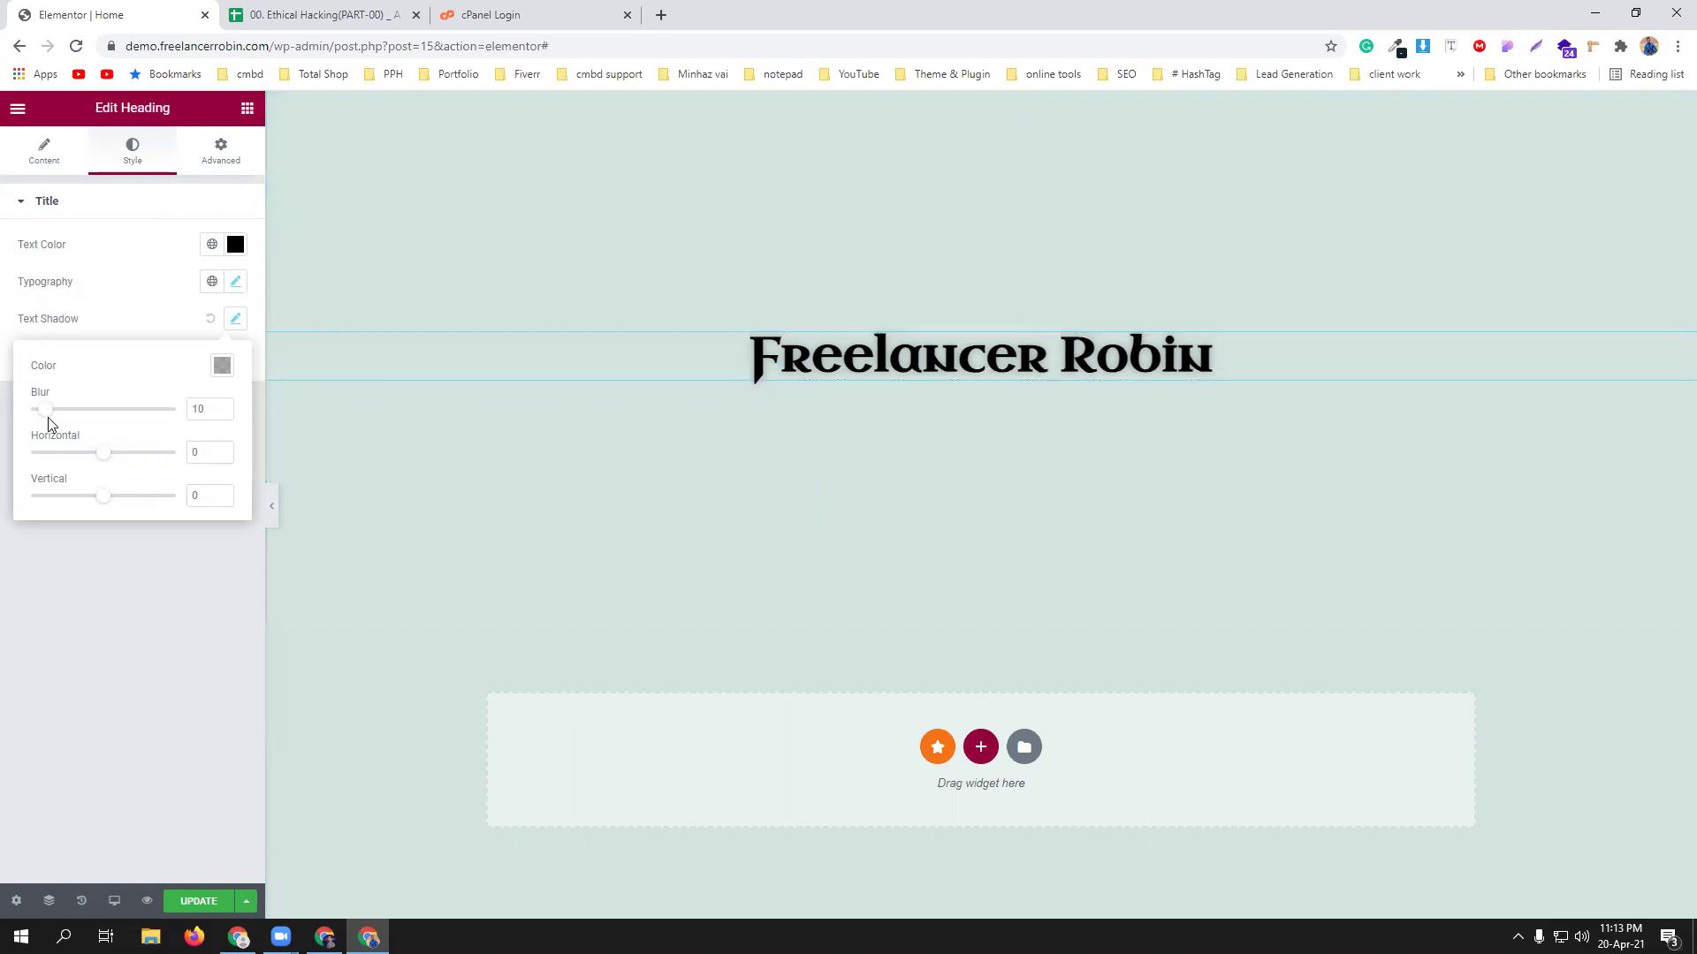
{"action": "mouse_move", "coordinate": [46, 411]}
{"action": "left_mouse_down"}
{"action": "mouse_move", "coordinate": [105, 411]}
{"action": "mouse_move", "coordinate": [35, 413]}
{"action": "left_mouse_up"}
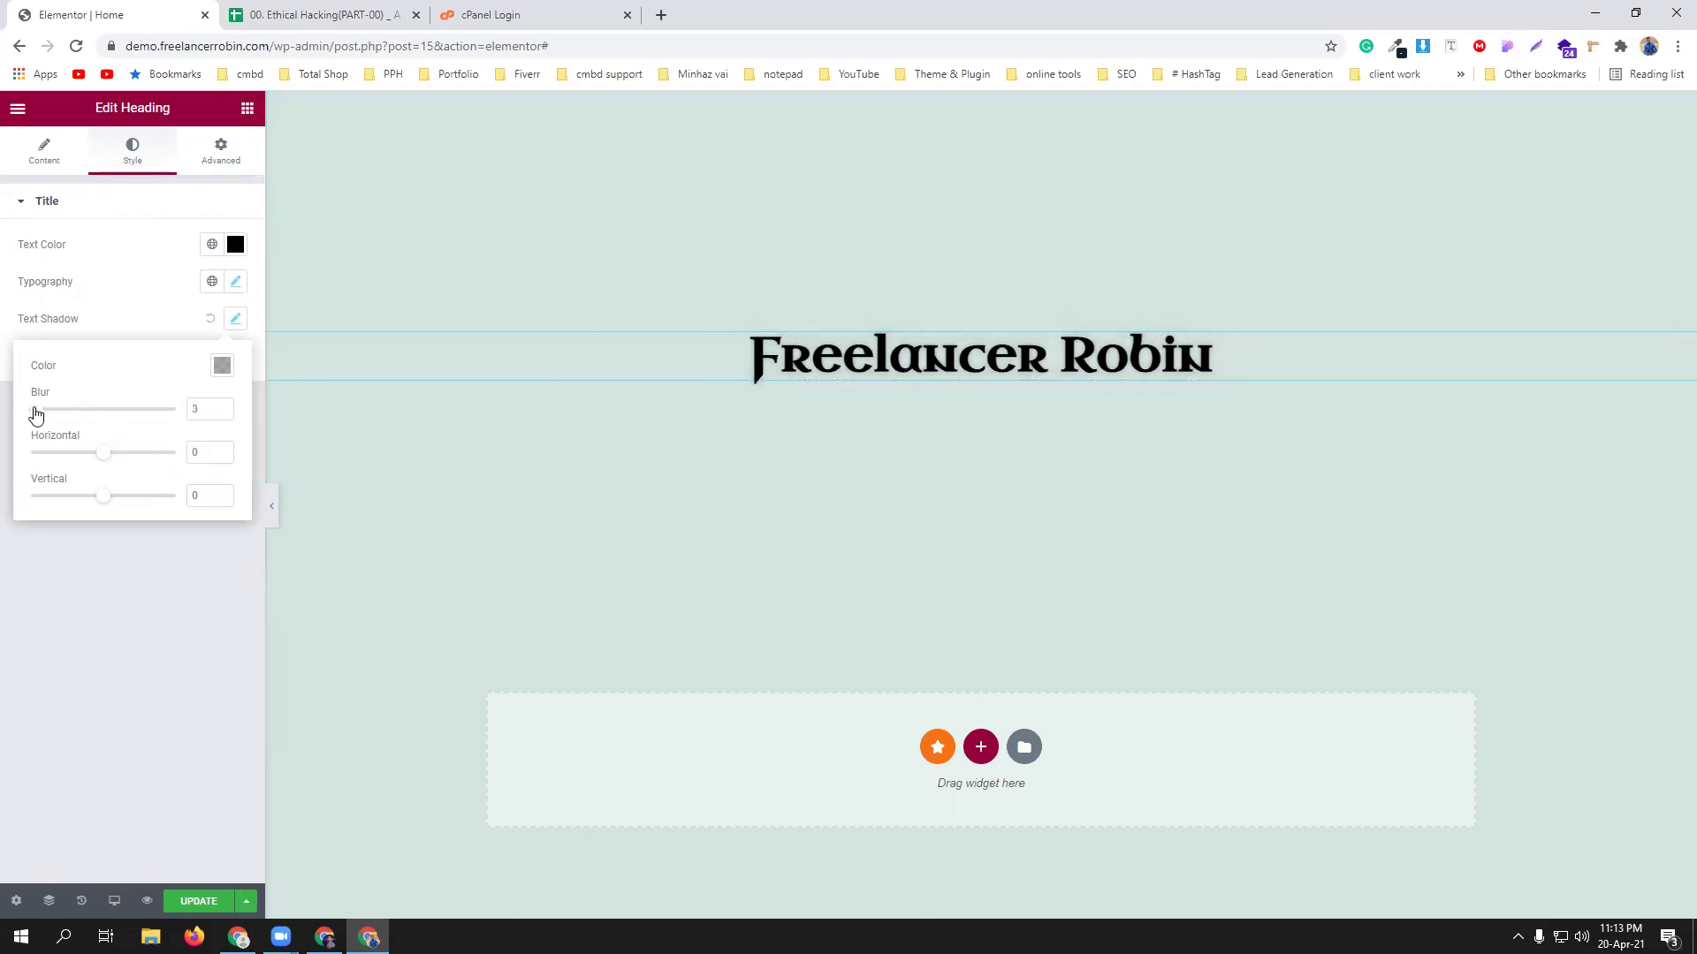
{"action": "left_click", "coordinate": [221, 365]}
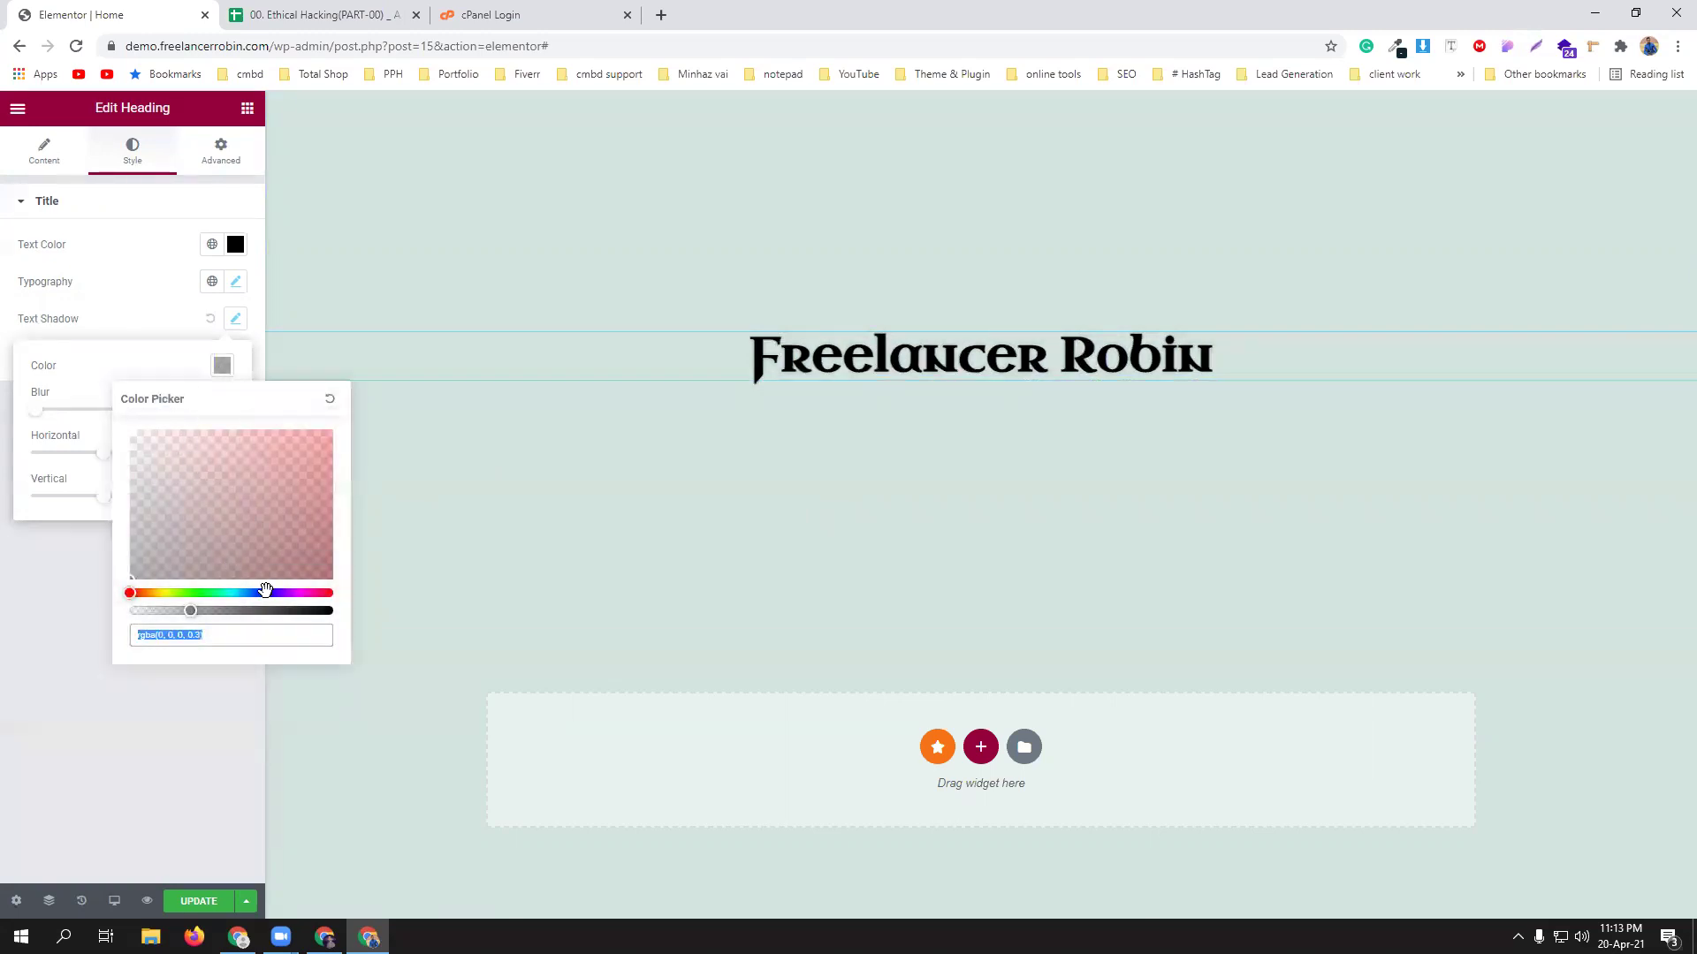
{"action": "left_click_drag", "start_coordinate": [190, 611], "coordinate": [298, 611]}
{"action": "left_click_drag", "start_coordinate": [316, 481], "coordinate": [334, 458]}
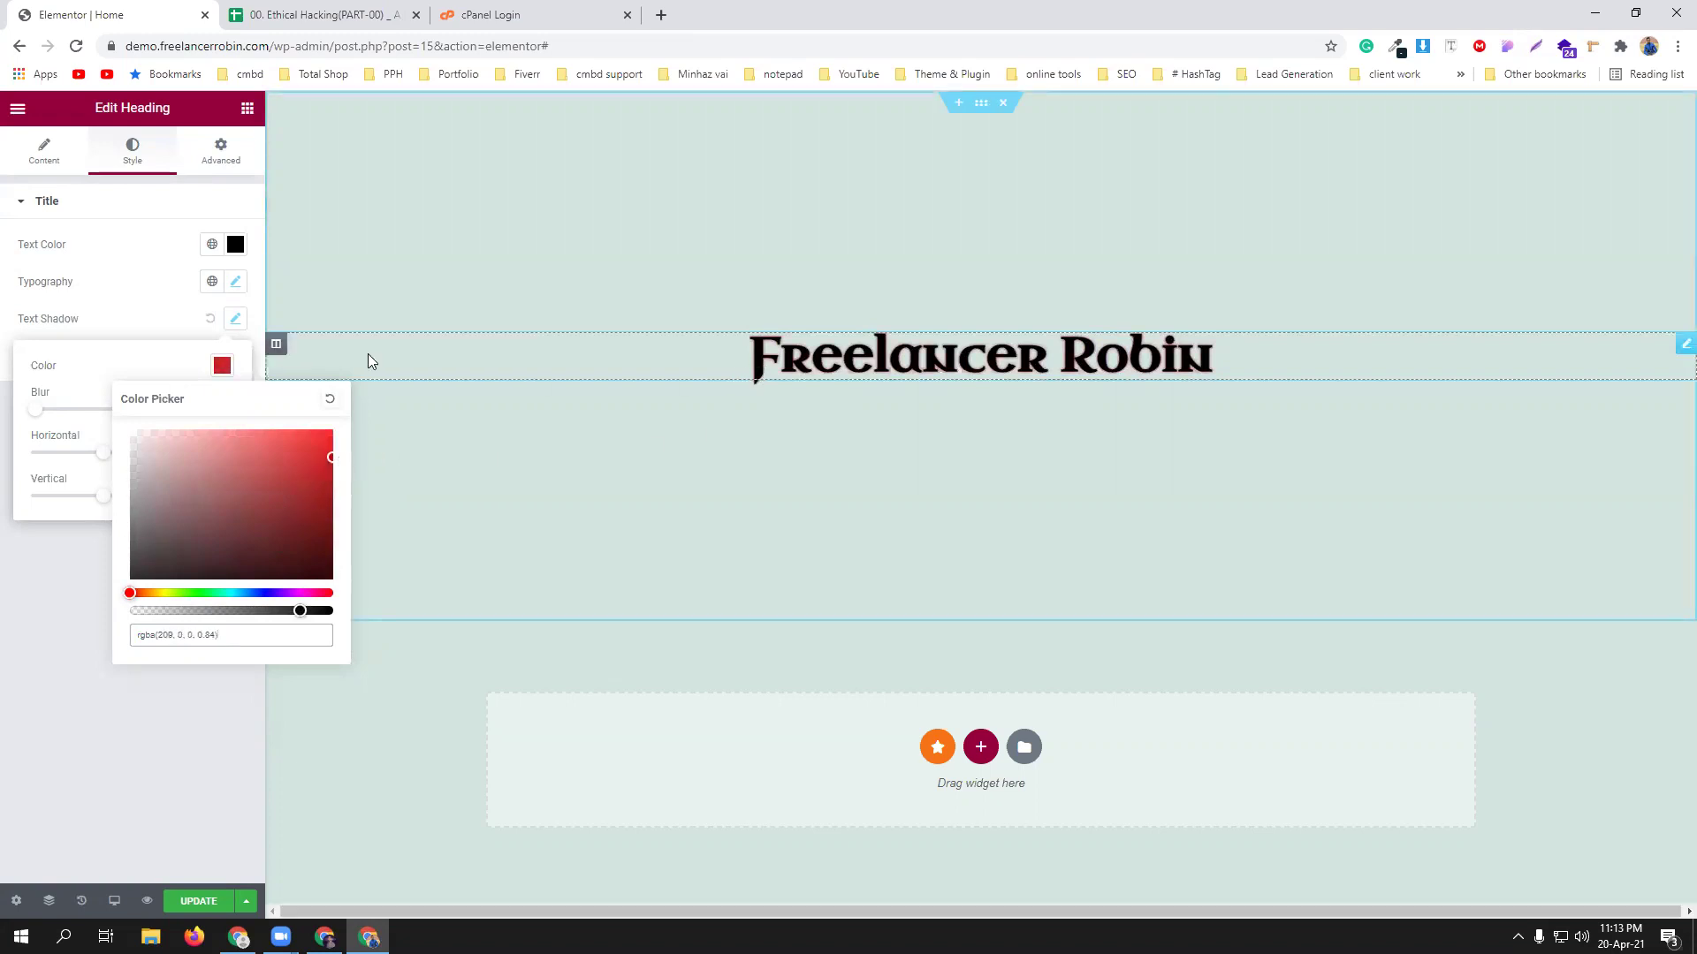
{"action": "left_click", "coordinate": [209, 318]}
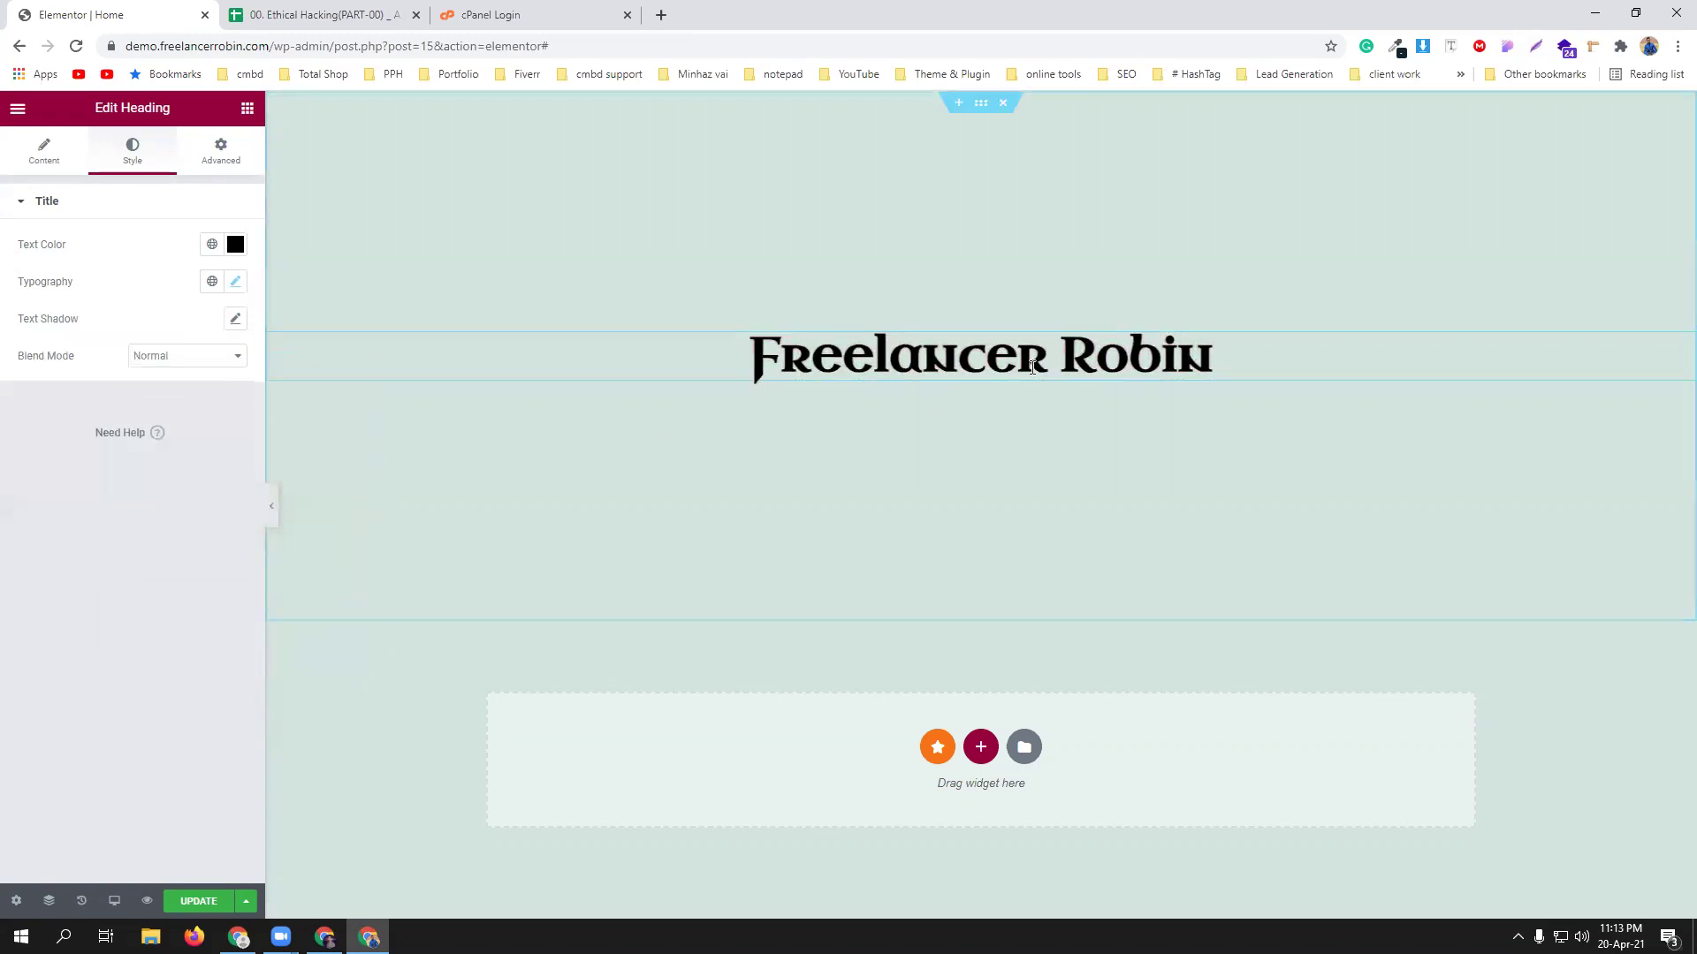
Search the widgets for "anim" and place the Animated Text widget directly below the "Freelancer Robin" heading.
{"action": "left_click", "coordinate": [248, 108]}
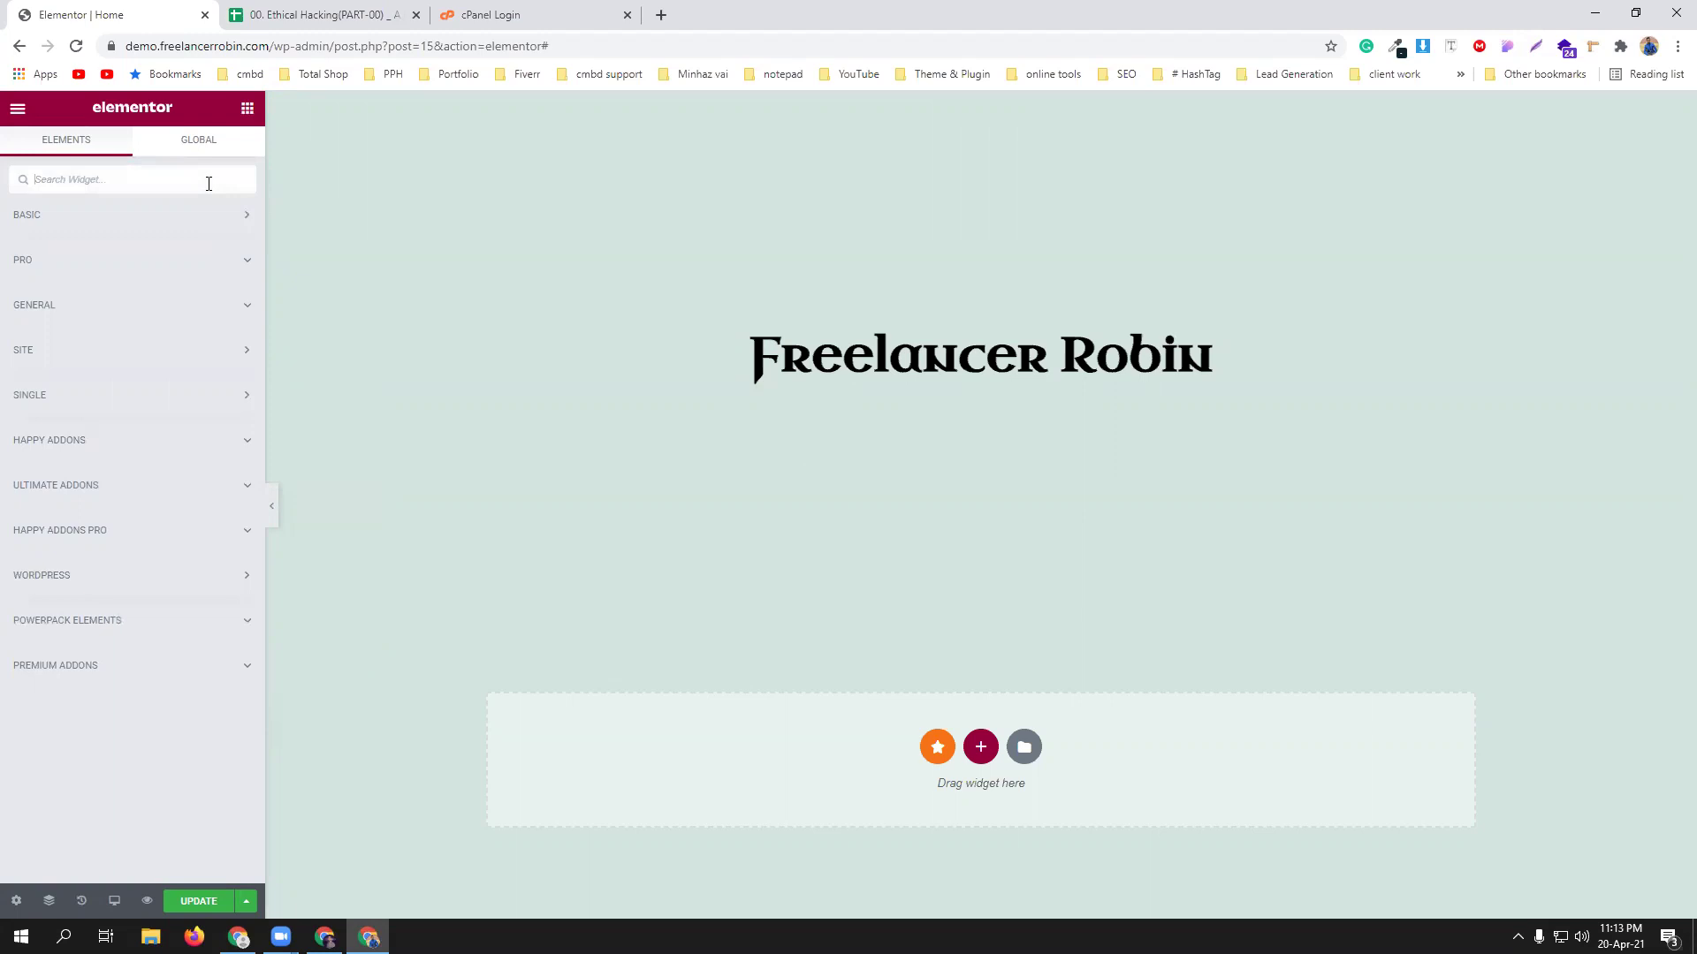
{"action": "type", "text": "anim"}
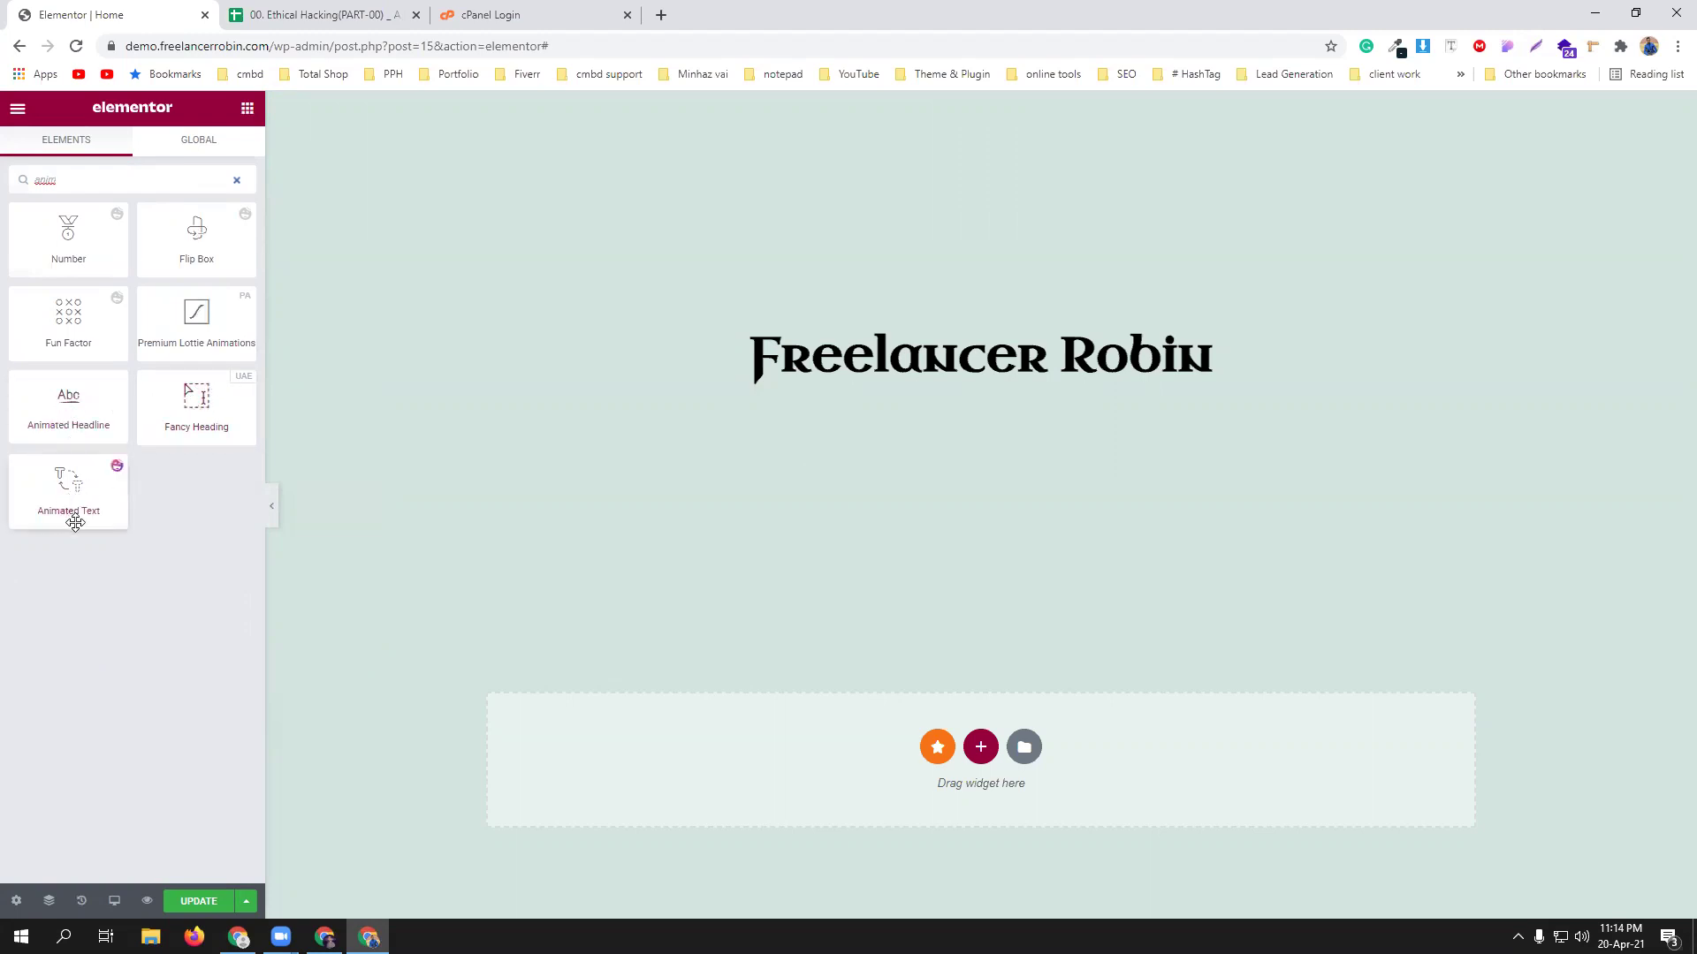
{"action": "left_click_drag", "start_coordinate": [68, 484], "coordinate": [977, 373]}
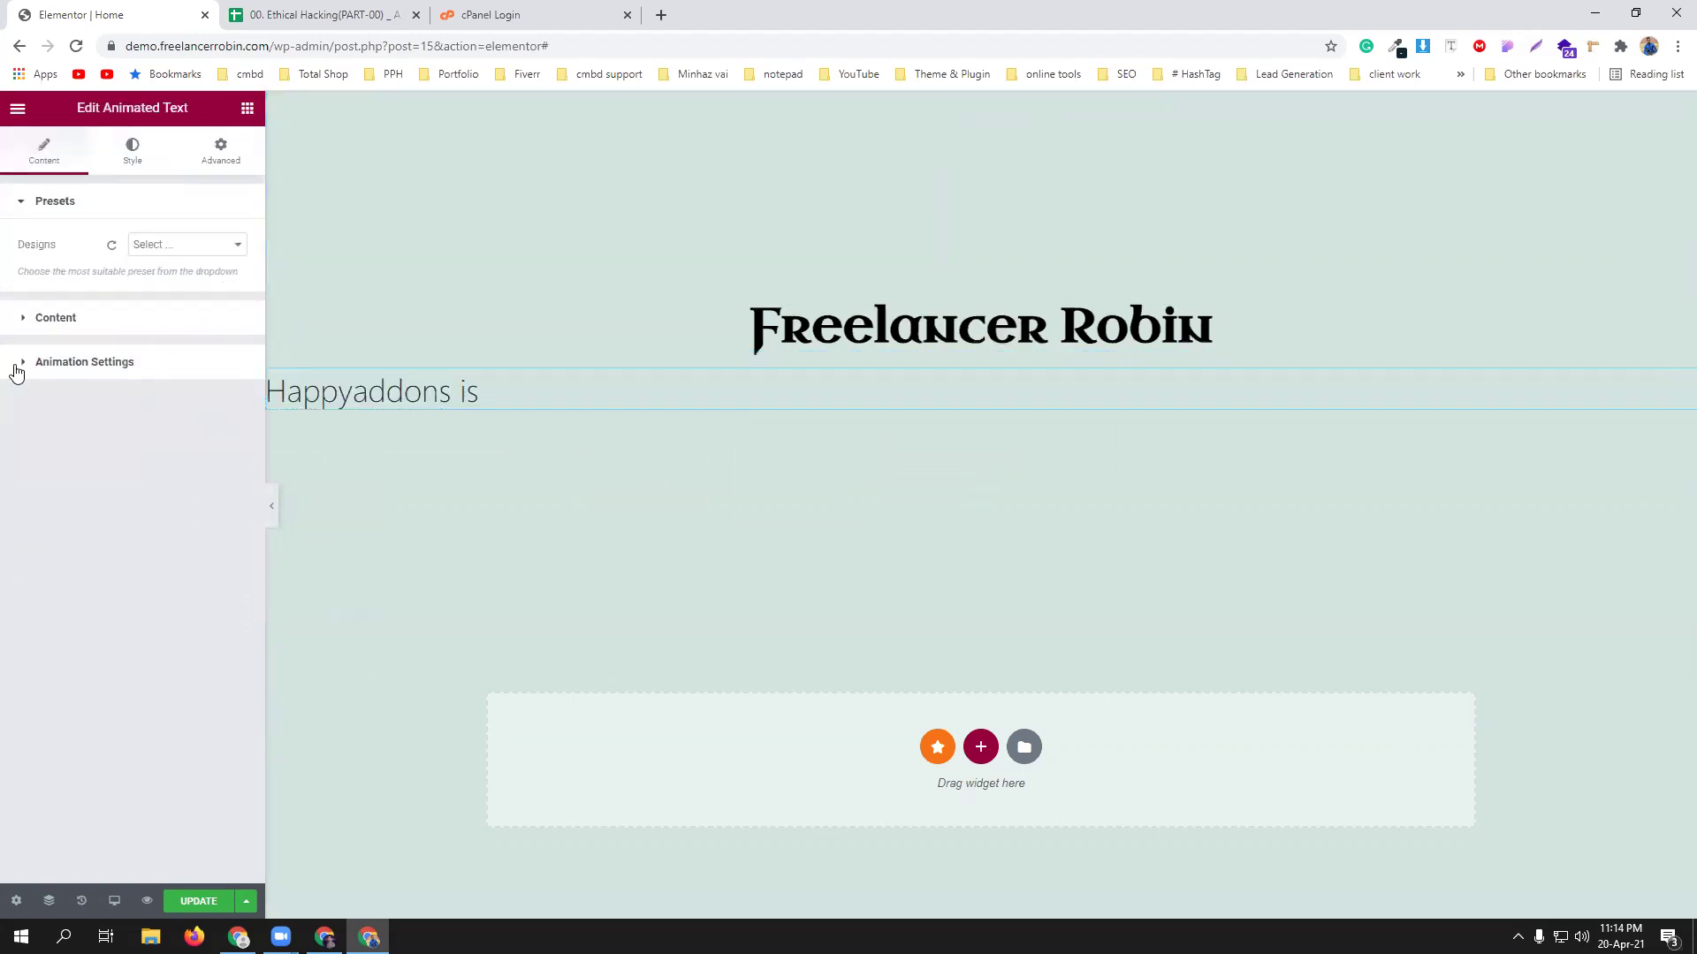
Try the Design 1 and Design 2 presets on the Animated Text widget, and clear the preset selection.
{"action": "left_click", "coordinate": [171, 247]}
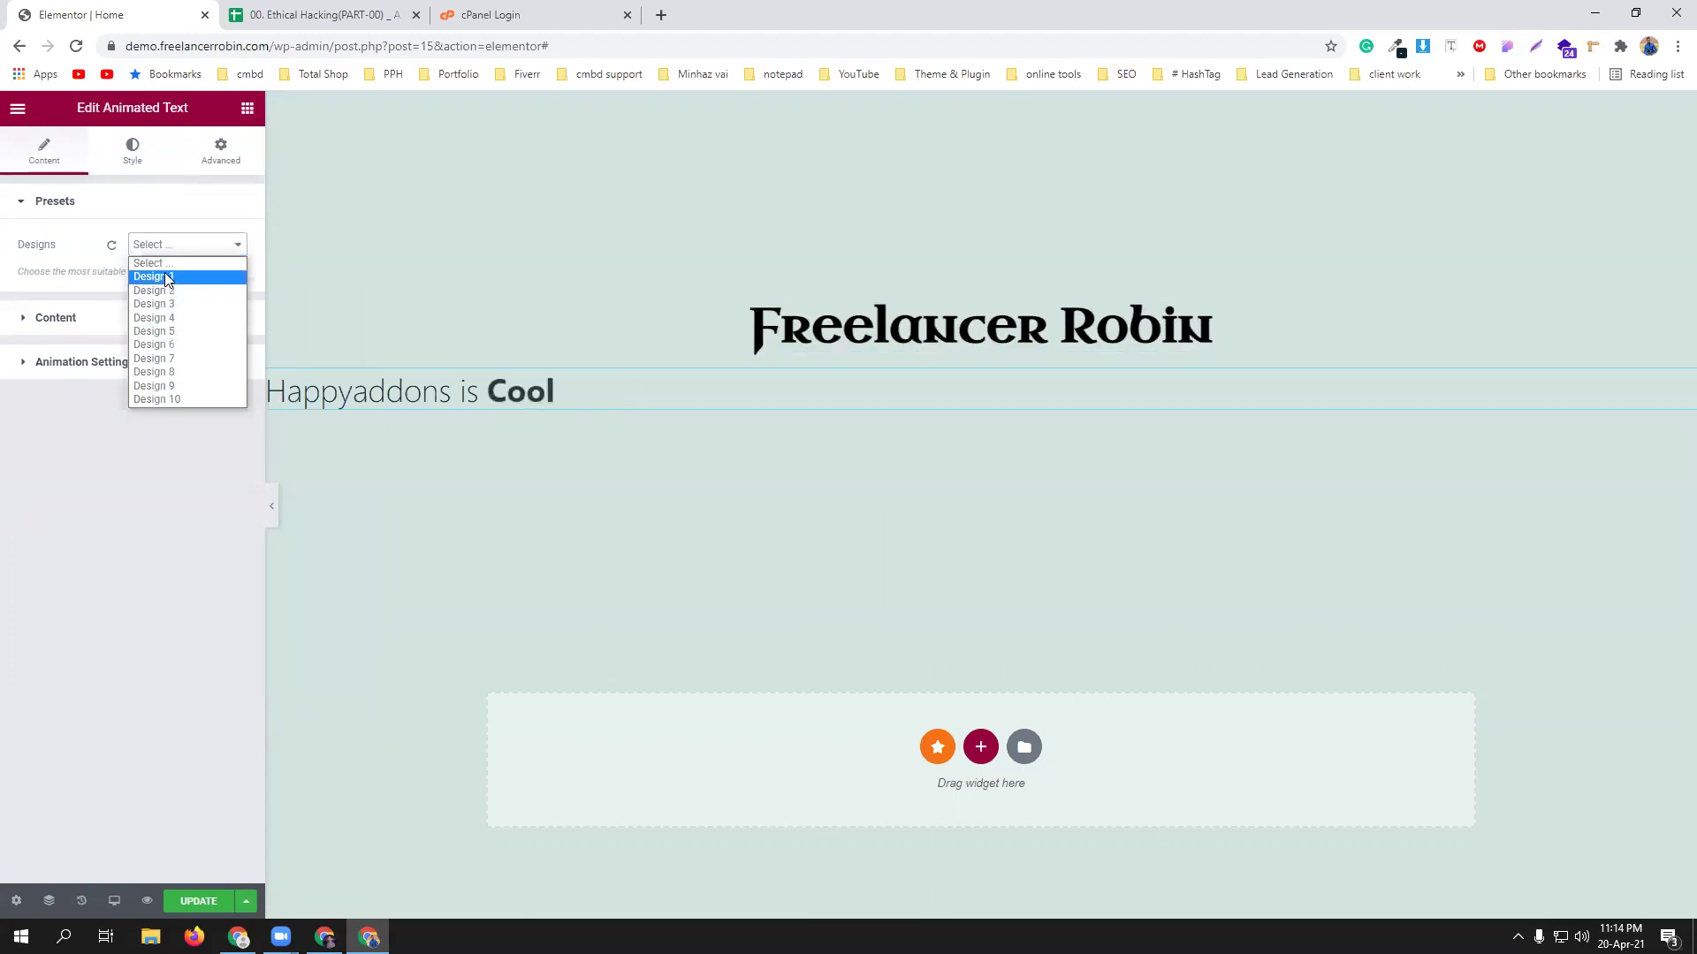
{"action": "left_click", "coordinate": [168, 277]}
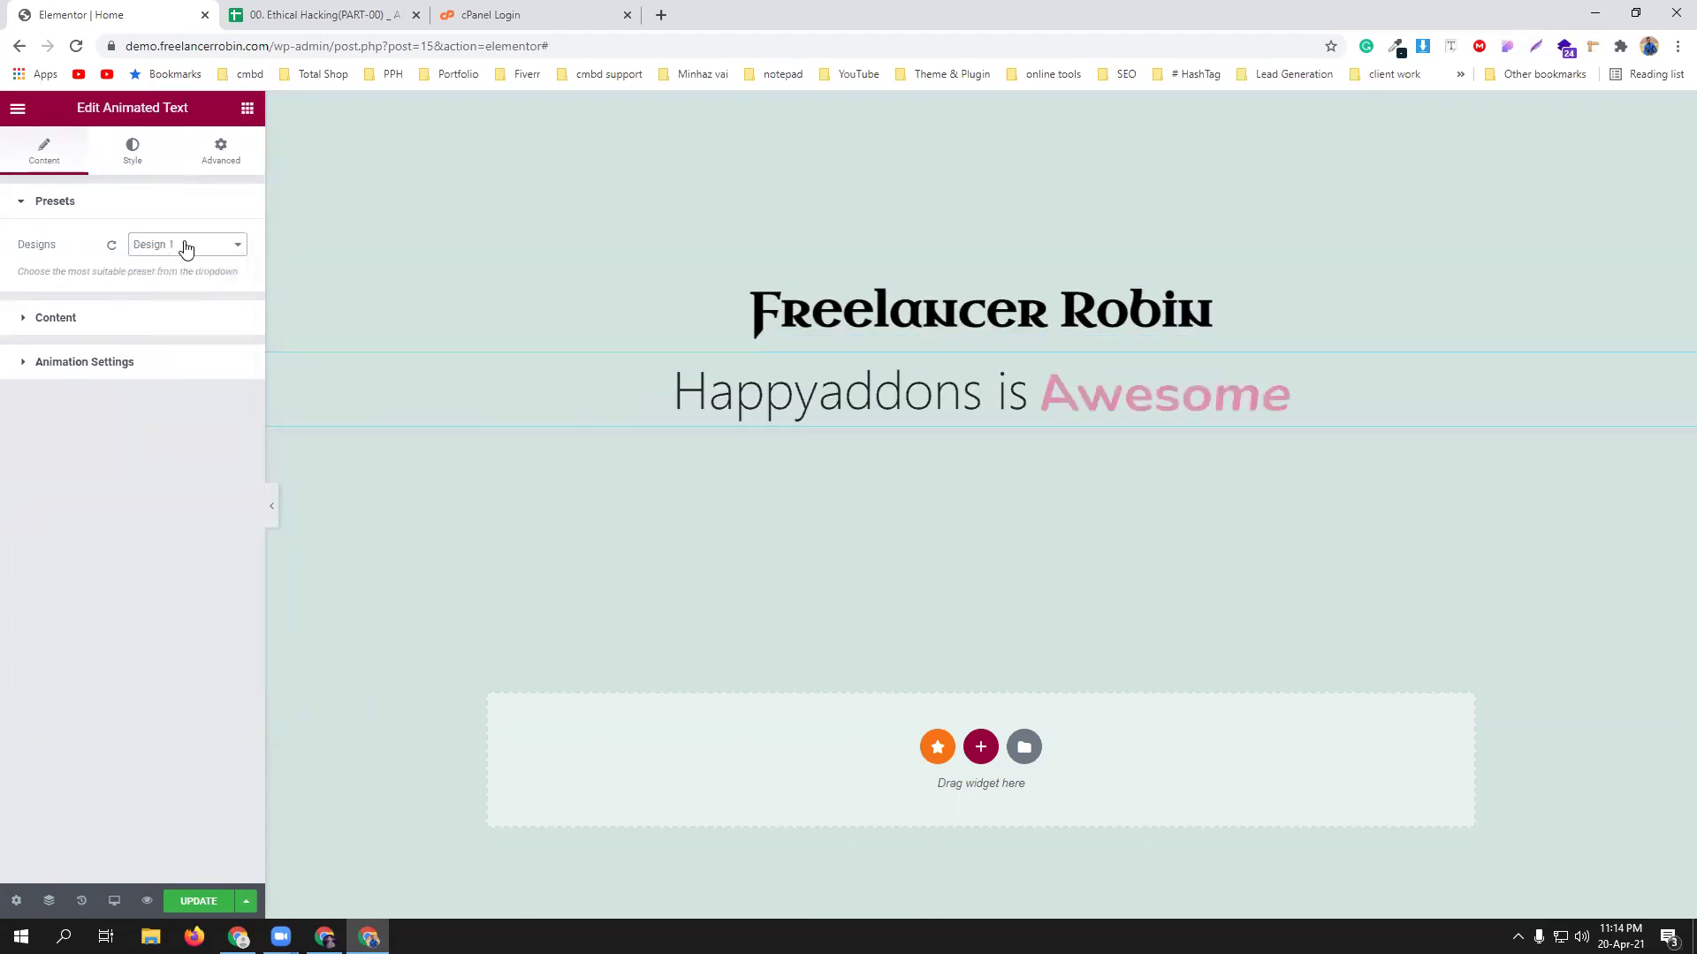
{"action": "left_click", "coordinate": [186, 246]}
{"action": "left_click", "coordinate": [167, 291]}
{"action": "left_click", "coordinate": [193, 249]}
{"action": "left_click", "coordinate": [193, 265]}
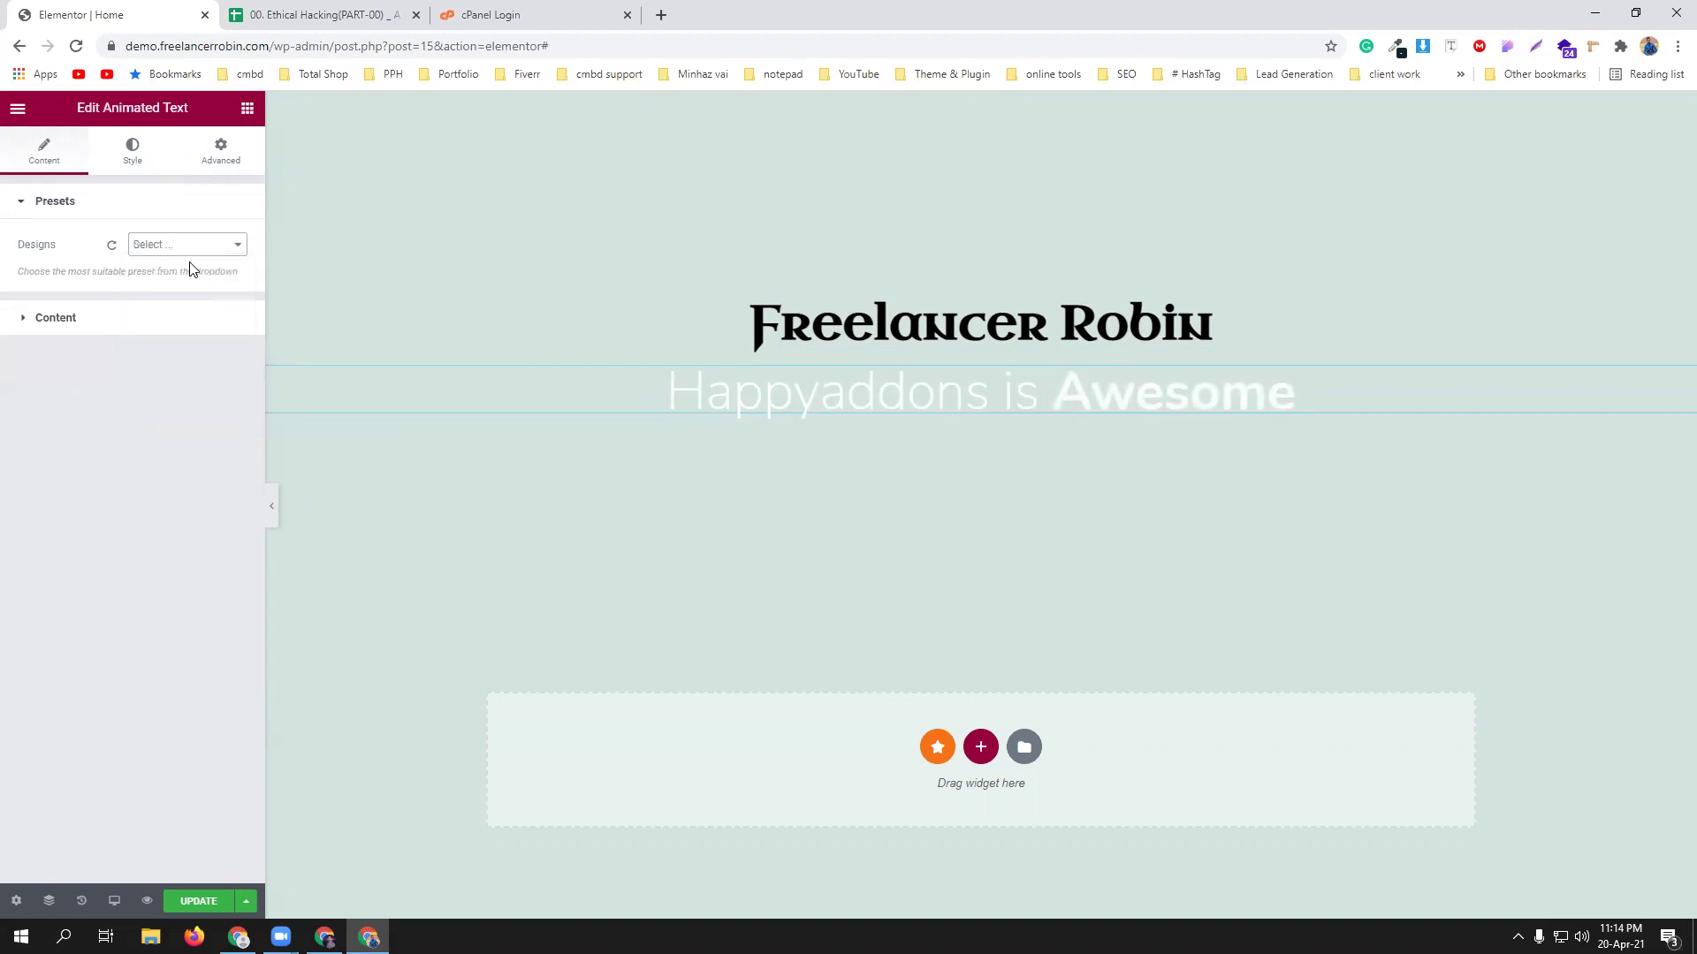
Delete the Animated Text widget, search the widgets for "anima", and place a fresh Animated Text below the "Freelancer Robin" heading.
{"action": "right_click", "coordinate": [825, 403]}
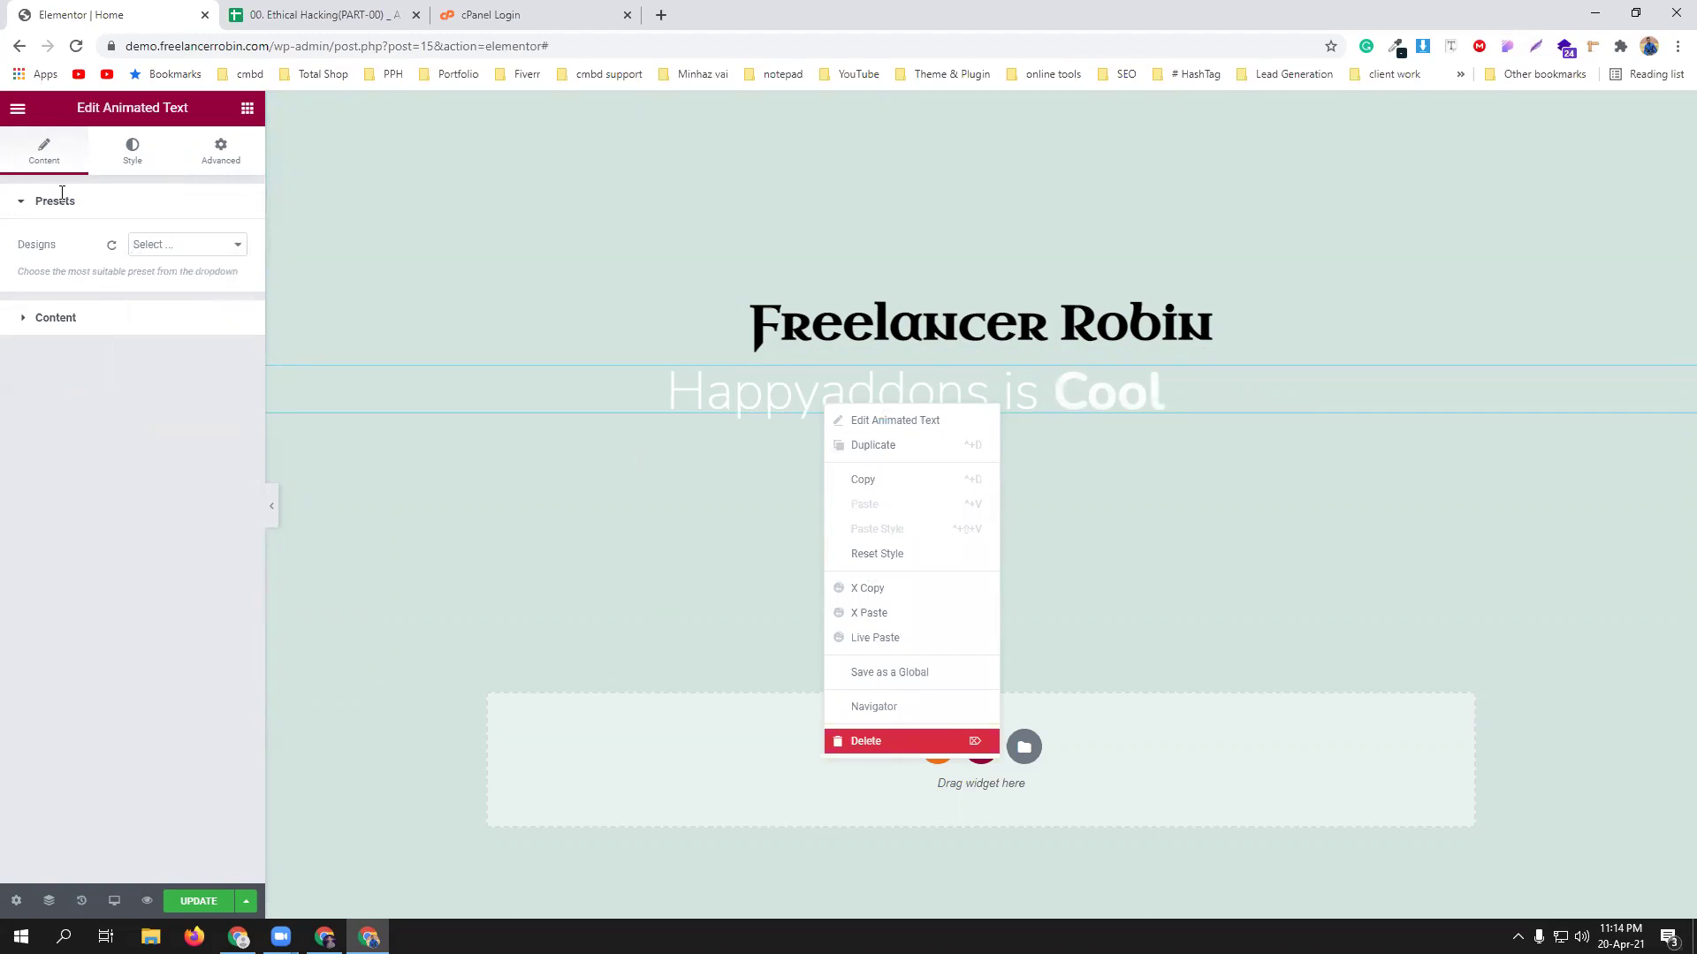
{"action": "left_click", "coordinate": [894, 736]}
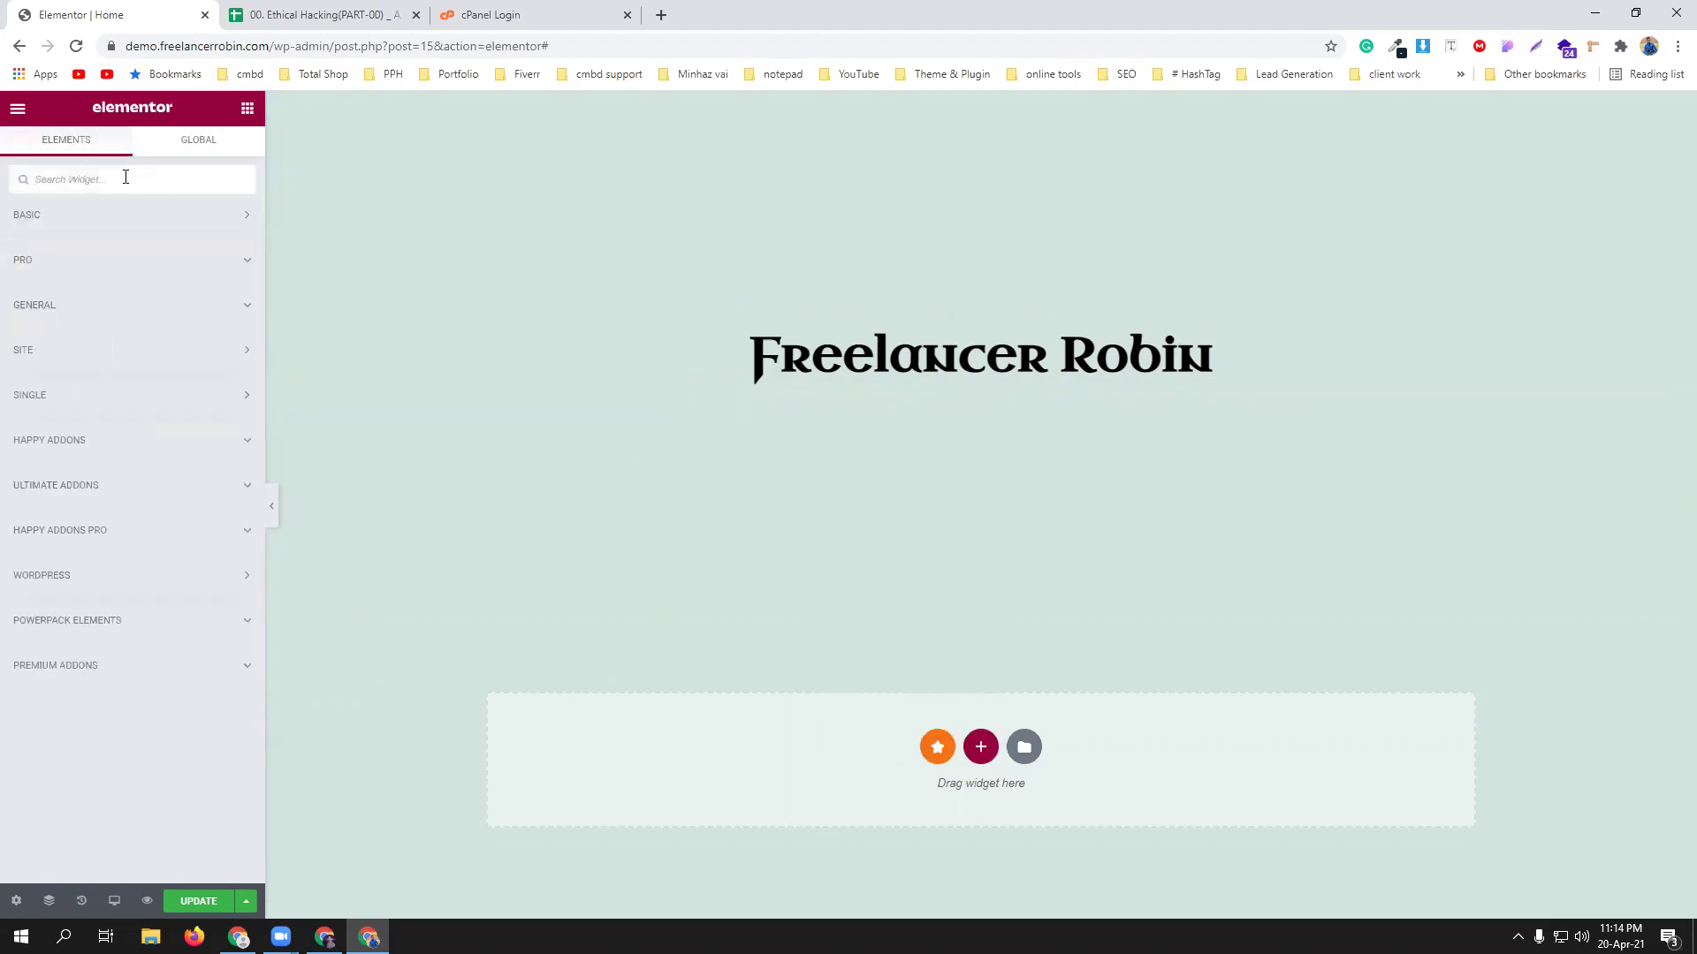
{"action": "left_click", "coordinate": [125, 177]}
{"action": "type", "text": "head"}
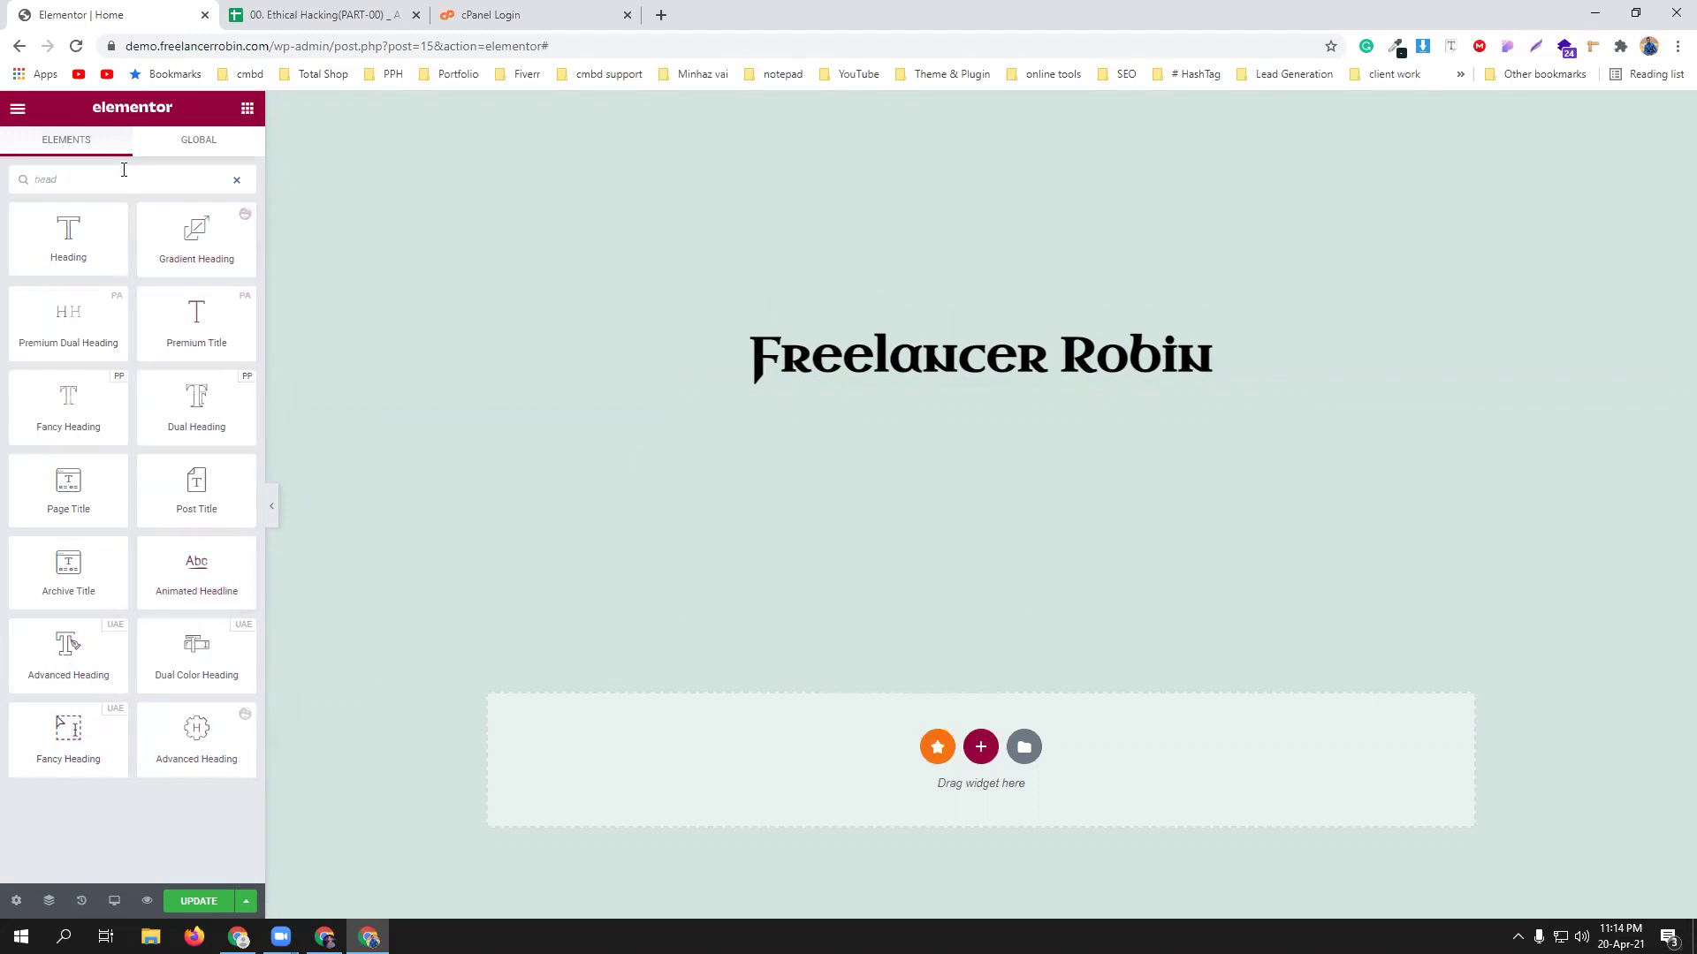
{"action": "left_click_drag", "start_coordinate": [99, 175], "coordinate": [3, 181]}
{"action": "type", "text": "anima"}
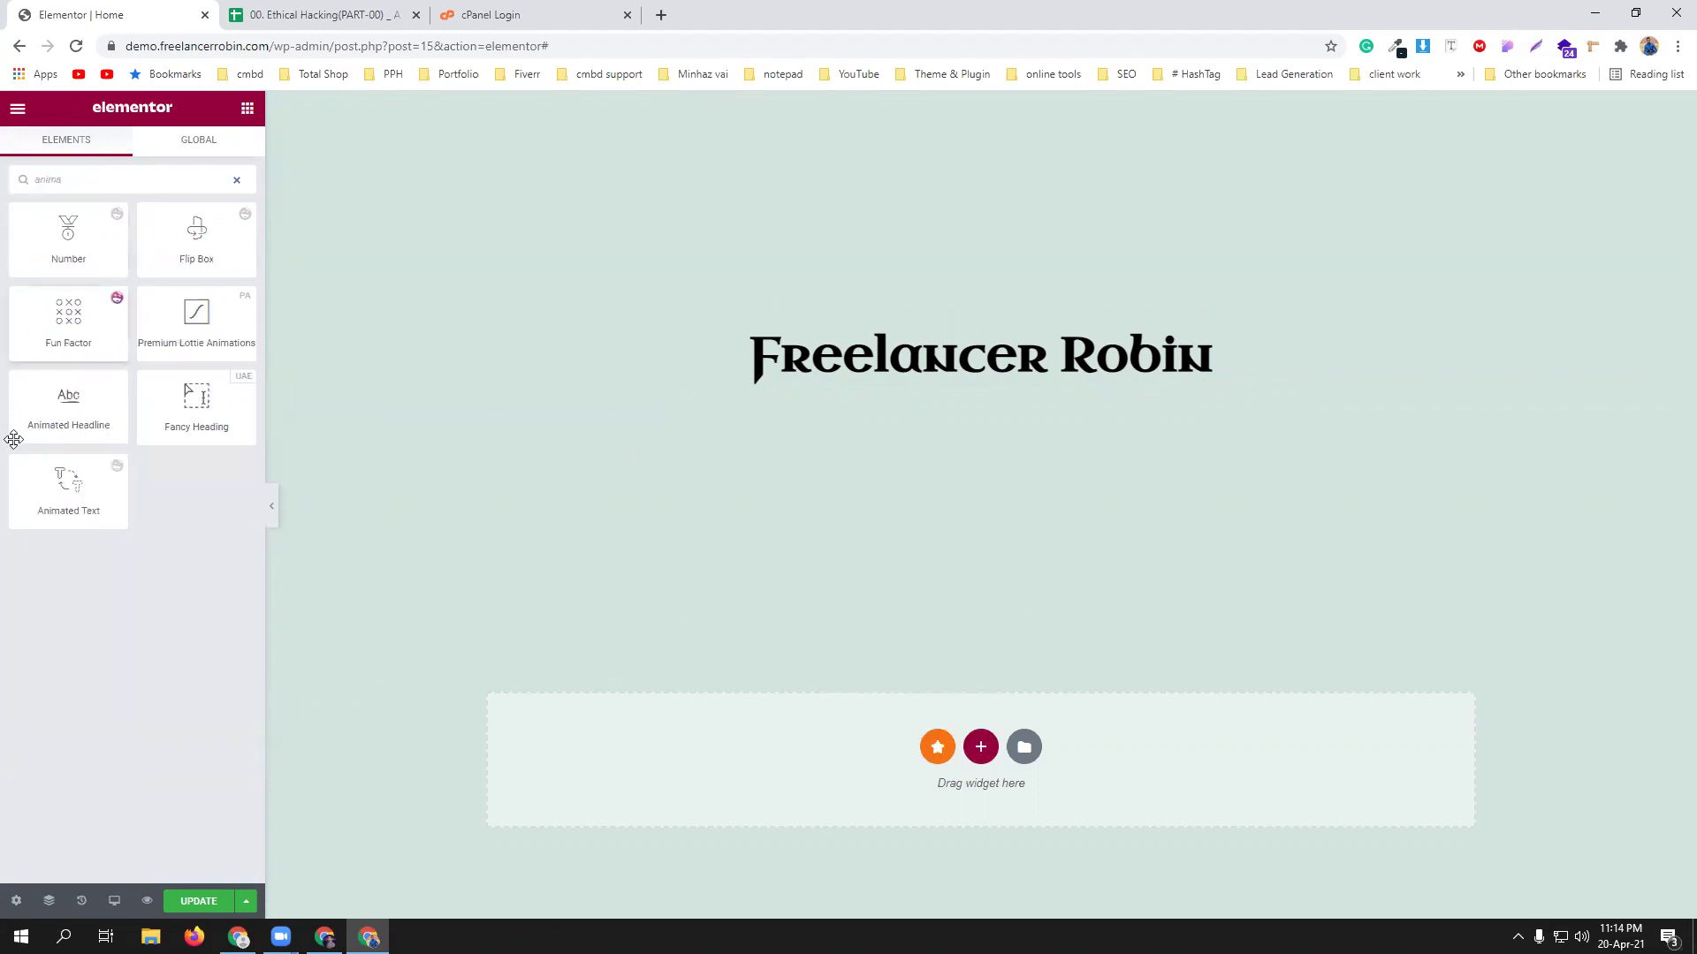
{"action": "left_click_drag", "start_coordinate": [106, 471], "coordinate": [920, 377]}
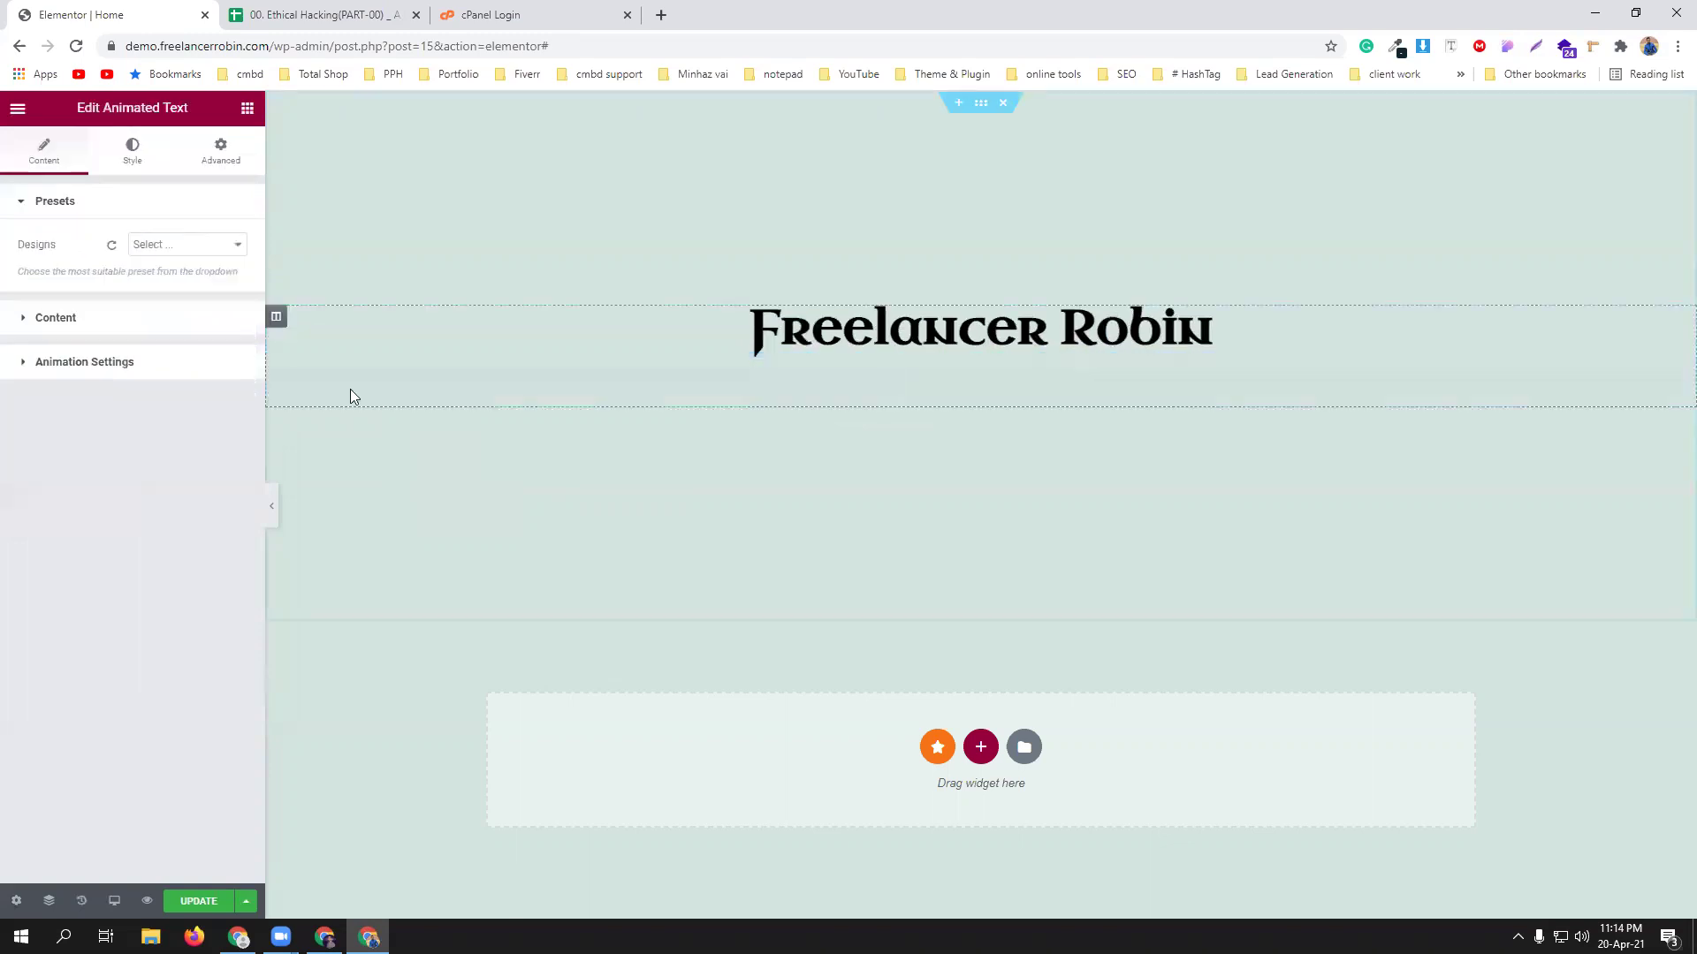
Set the animated text's animation type to Type and its before text to "Wordpress".
{"action": "left_click", "coordinate": [133, 318]}
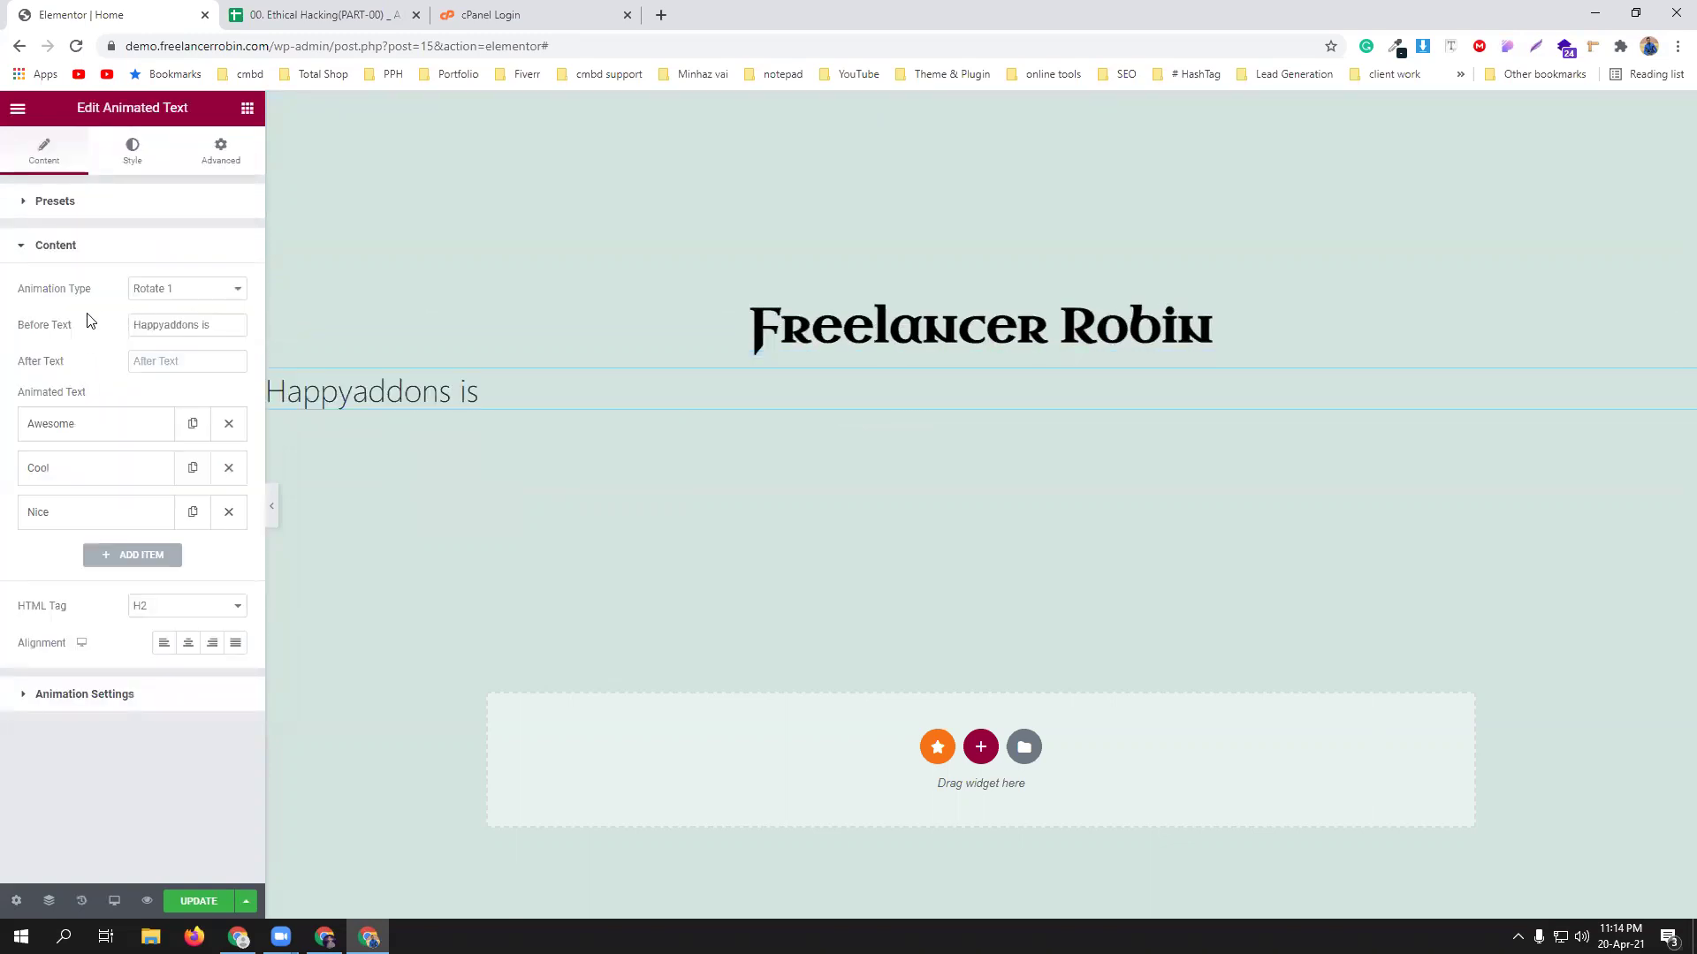
{"action": "left_click", "coordinate": [205, 300]}
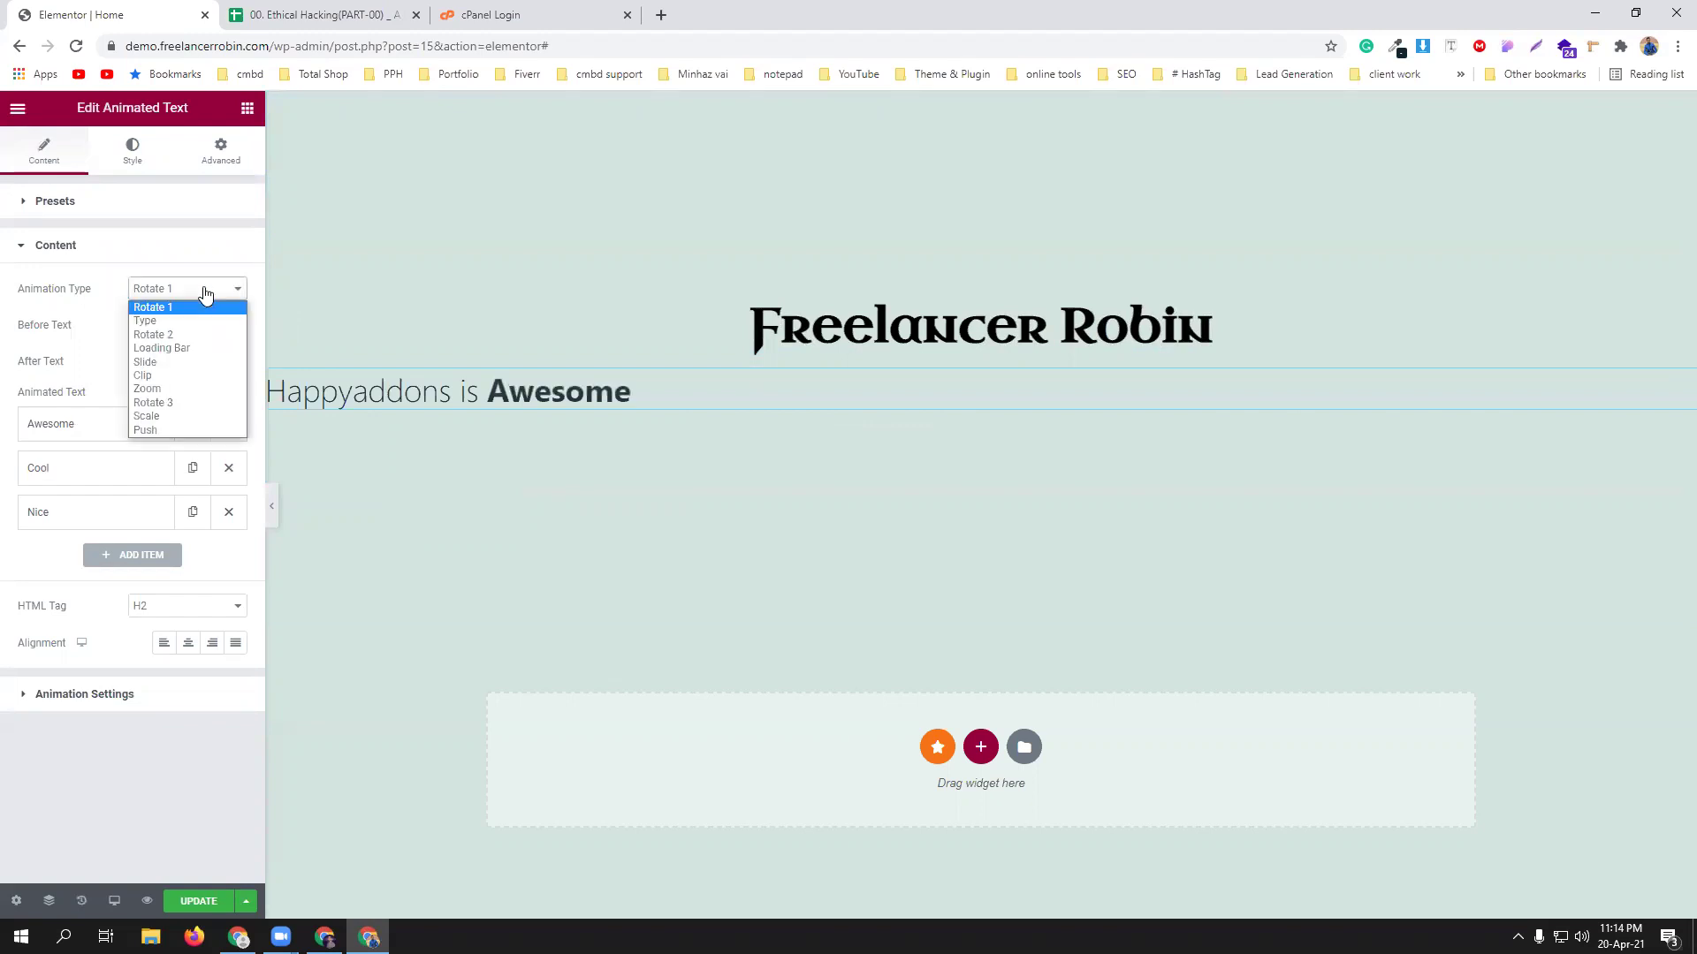
{"action": "left_click", "coordinate": [193, 318]}
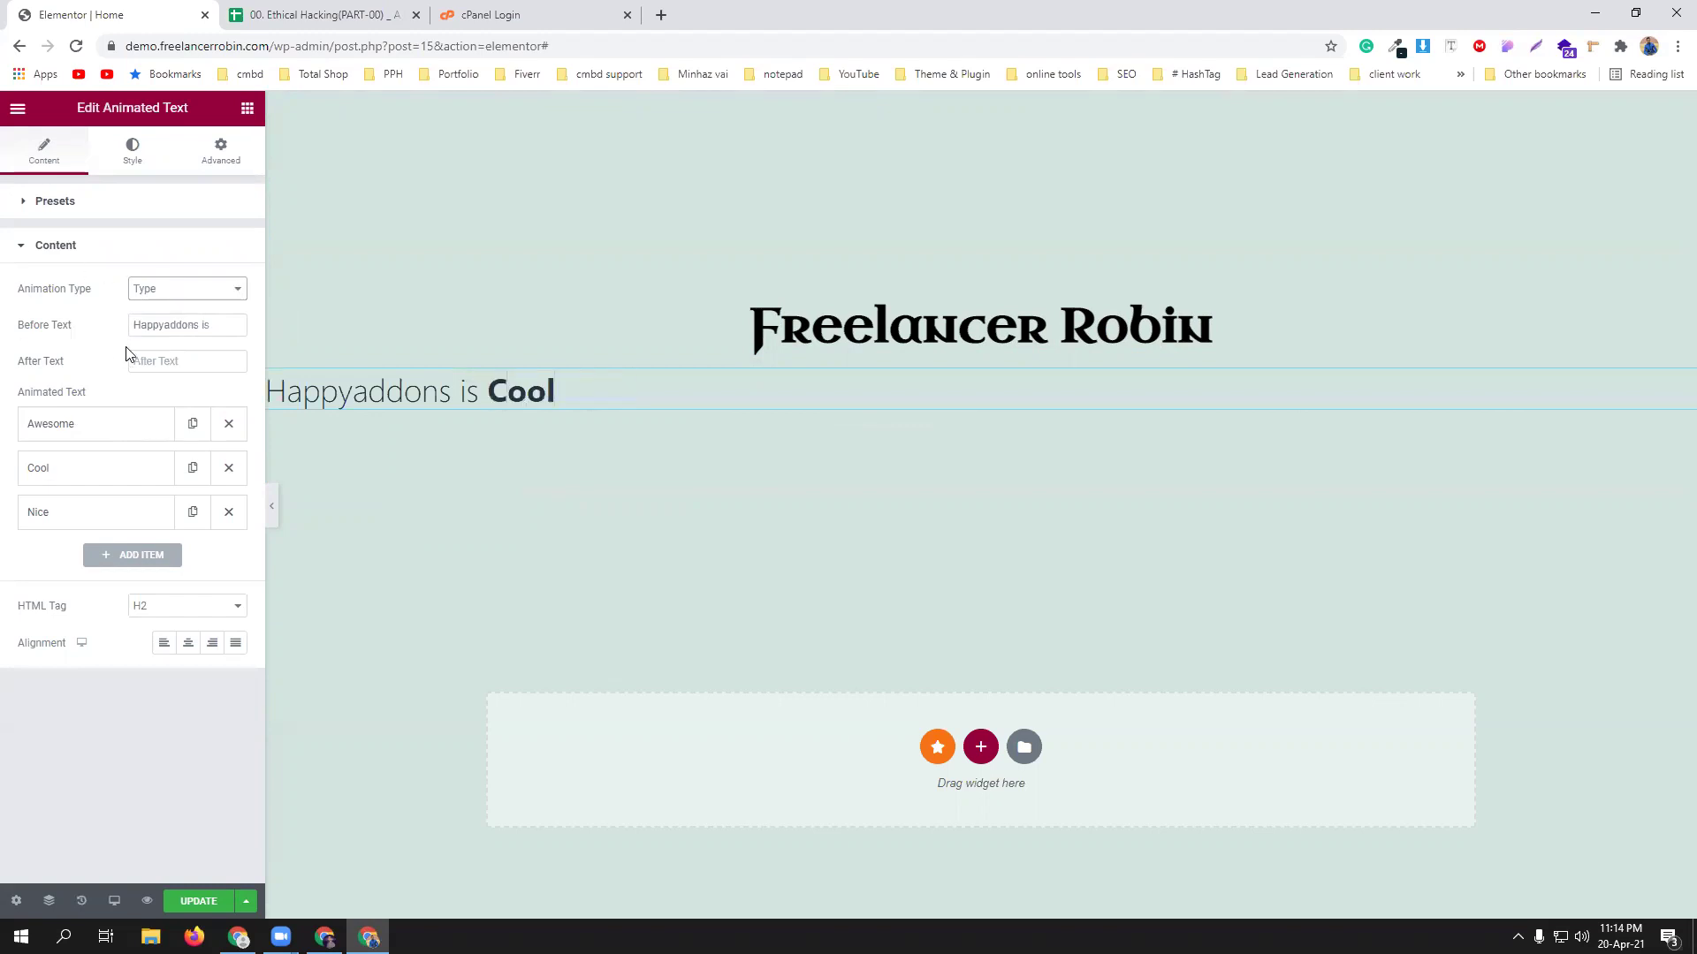
{"action": "left_click", "coordinate": [180, 327]}
{"action": "triple_click", "coordinate": [184, 326]}
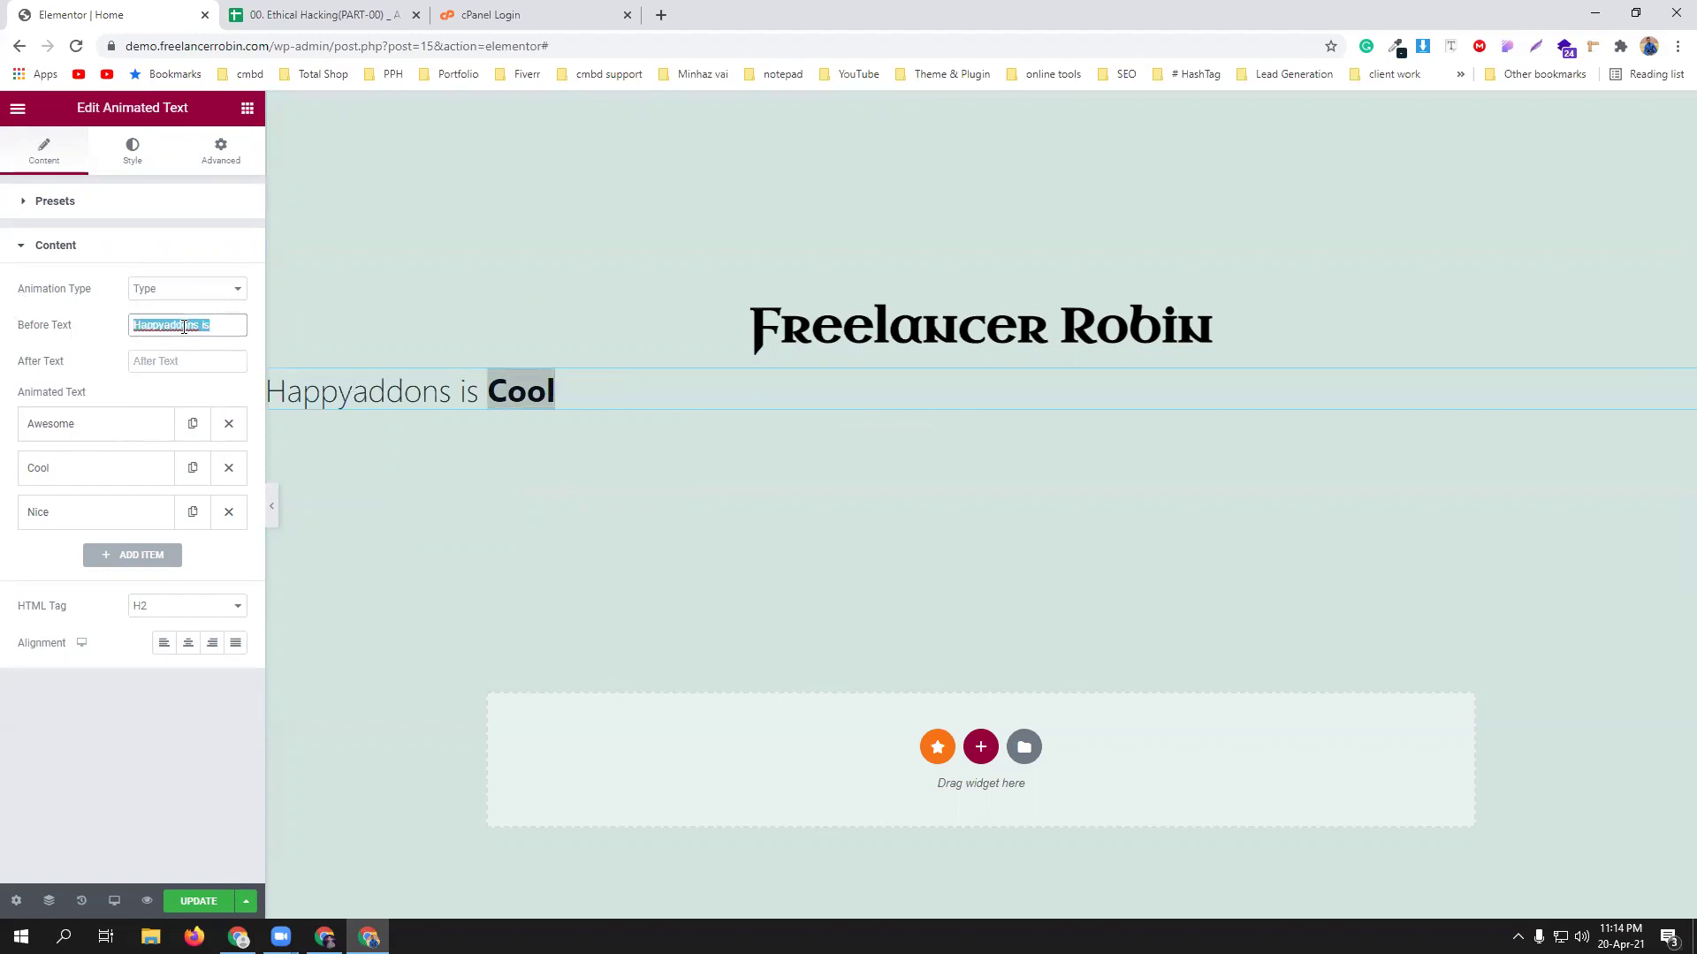
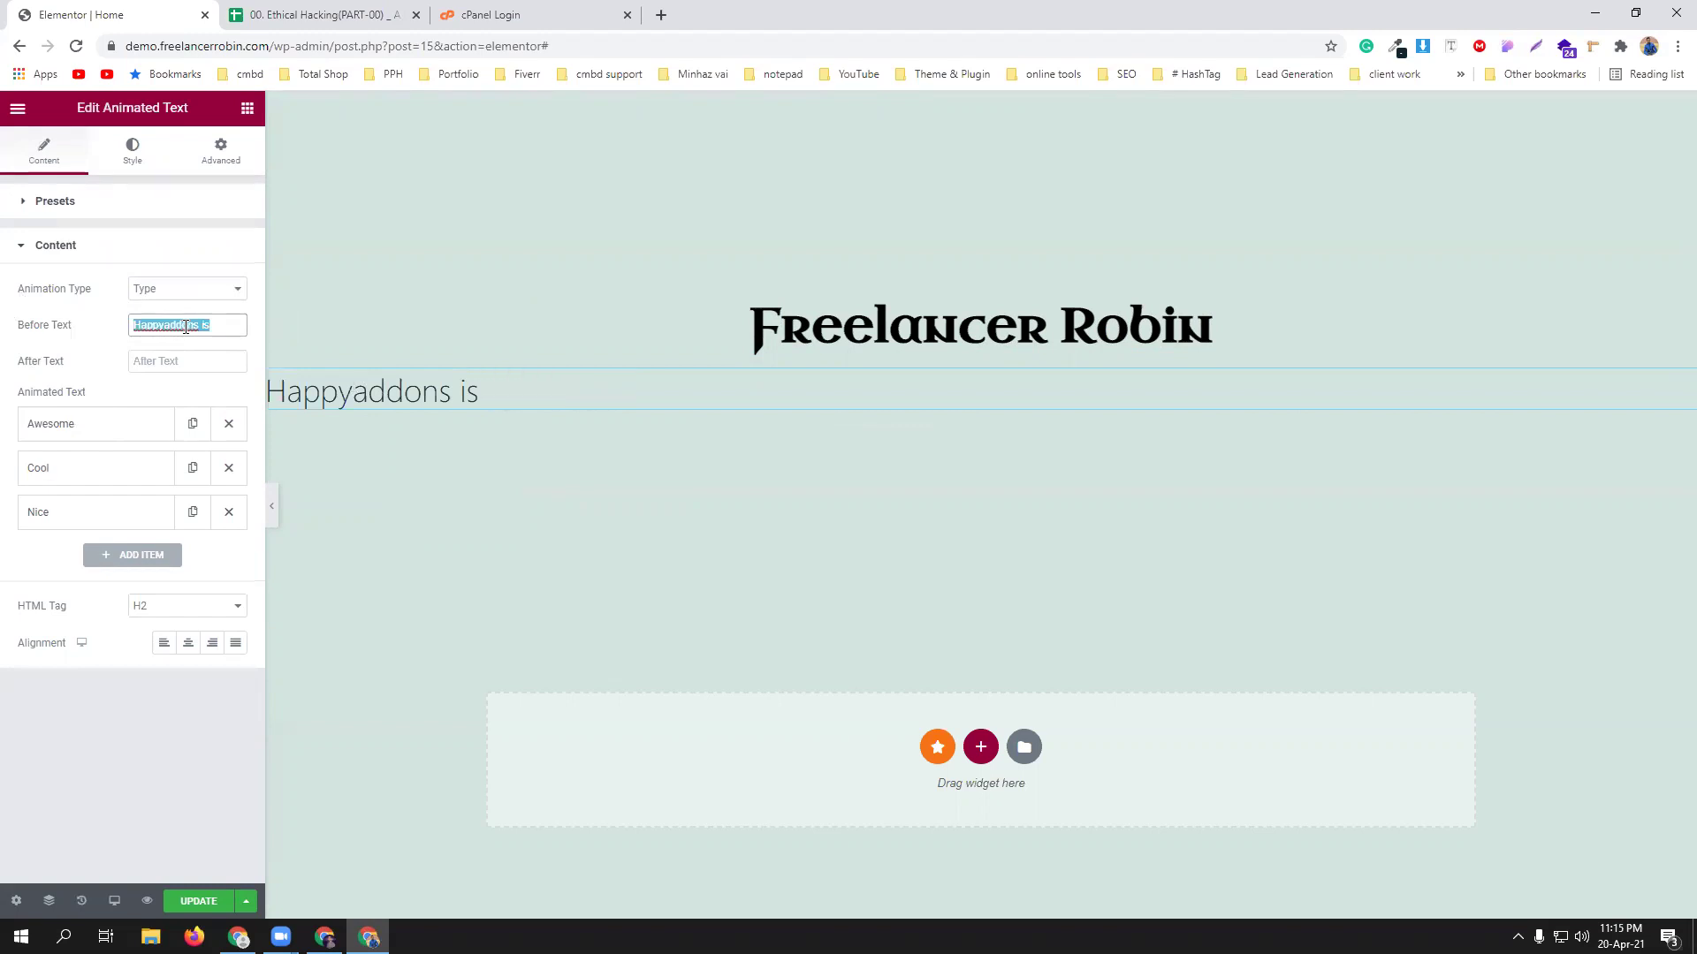
{"action": "type", "text": "Wo"}
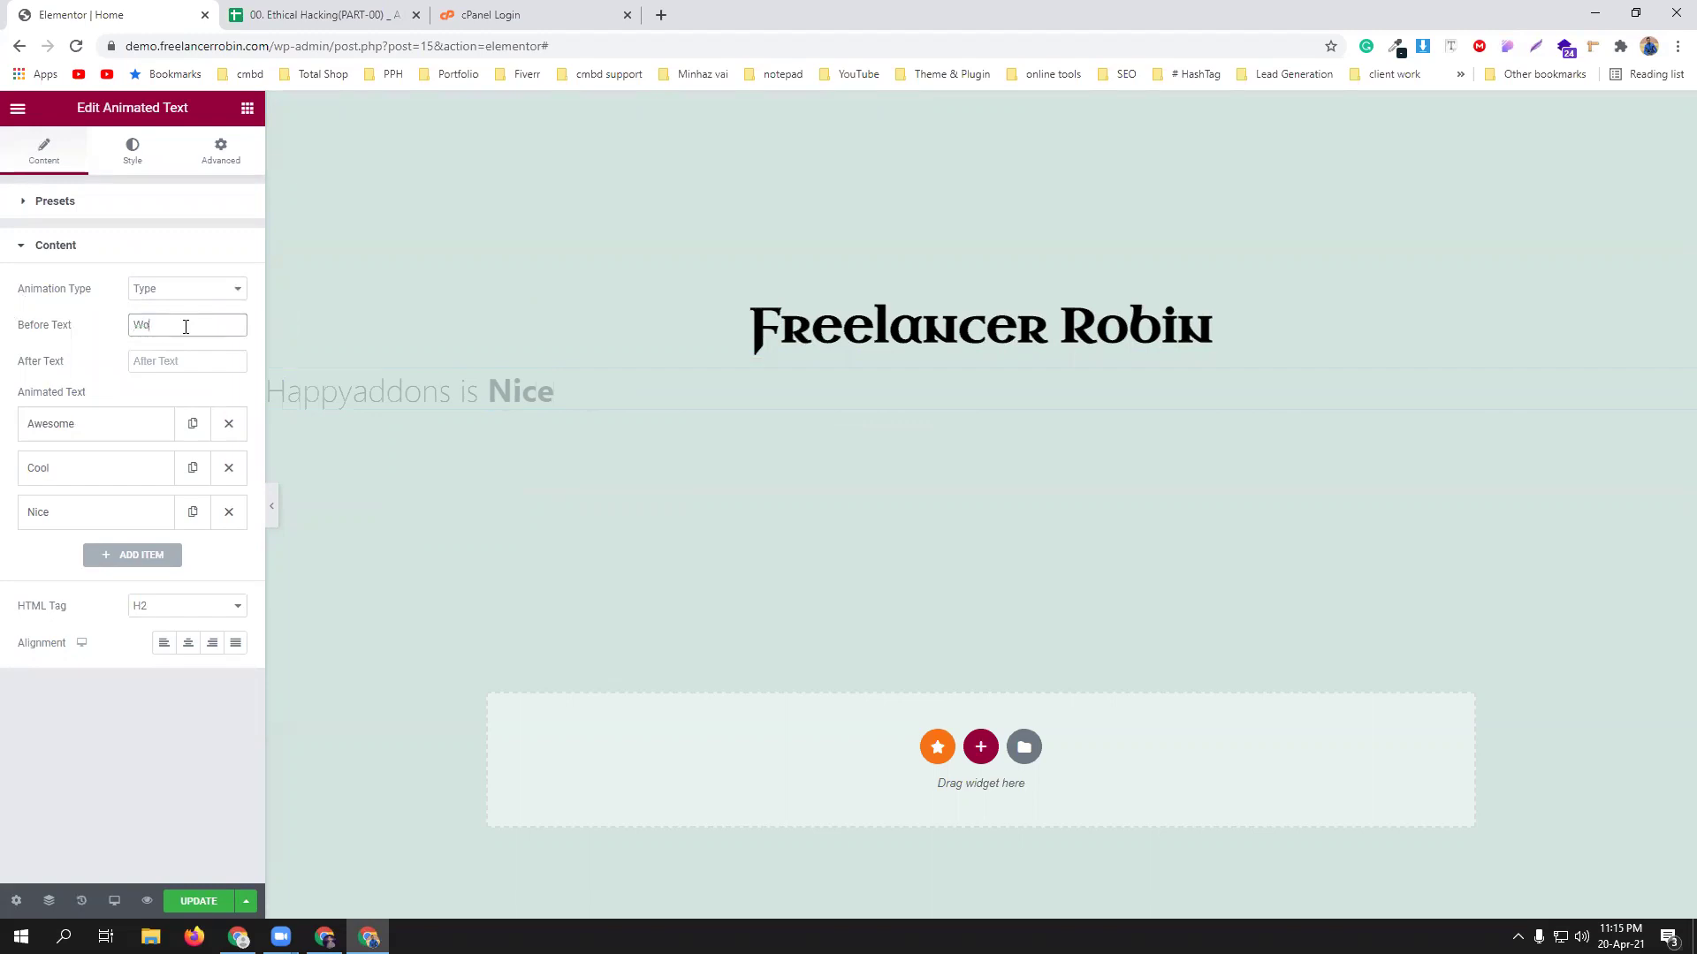
{"action": "type", "text": "rdpress"}
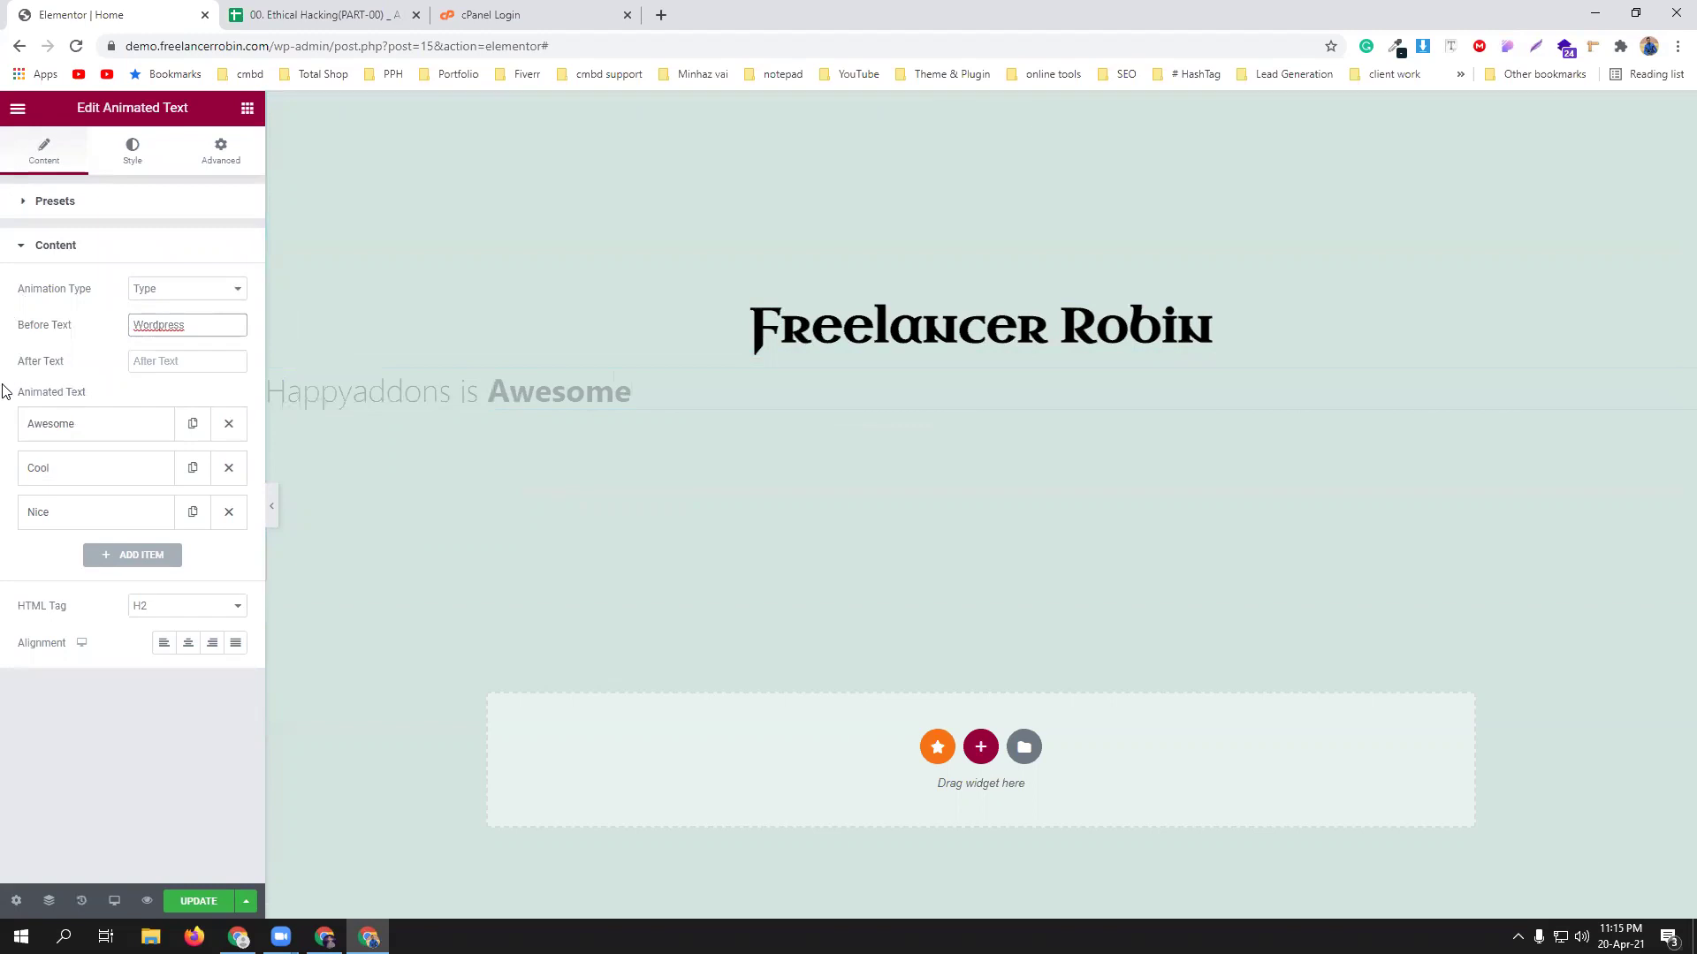
Replace the animated text's before text with "I'm".
{"action": "left_click", "coordinate": [120, 433]}
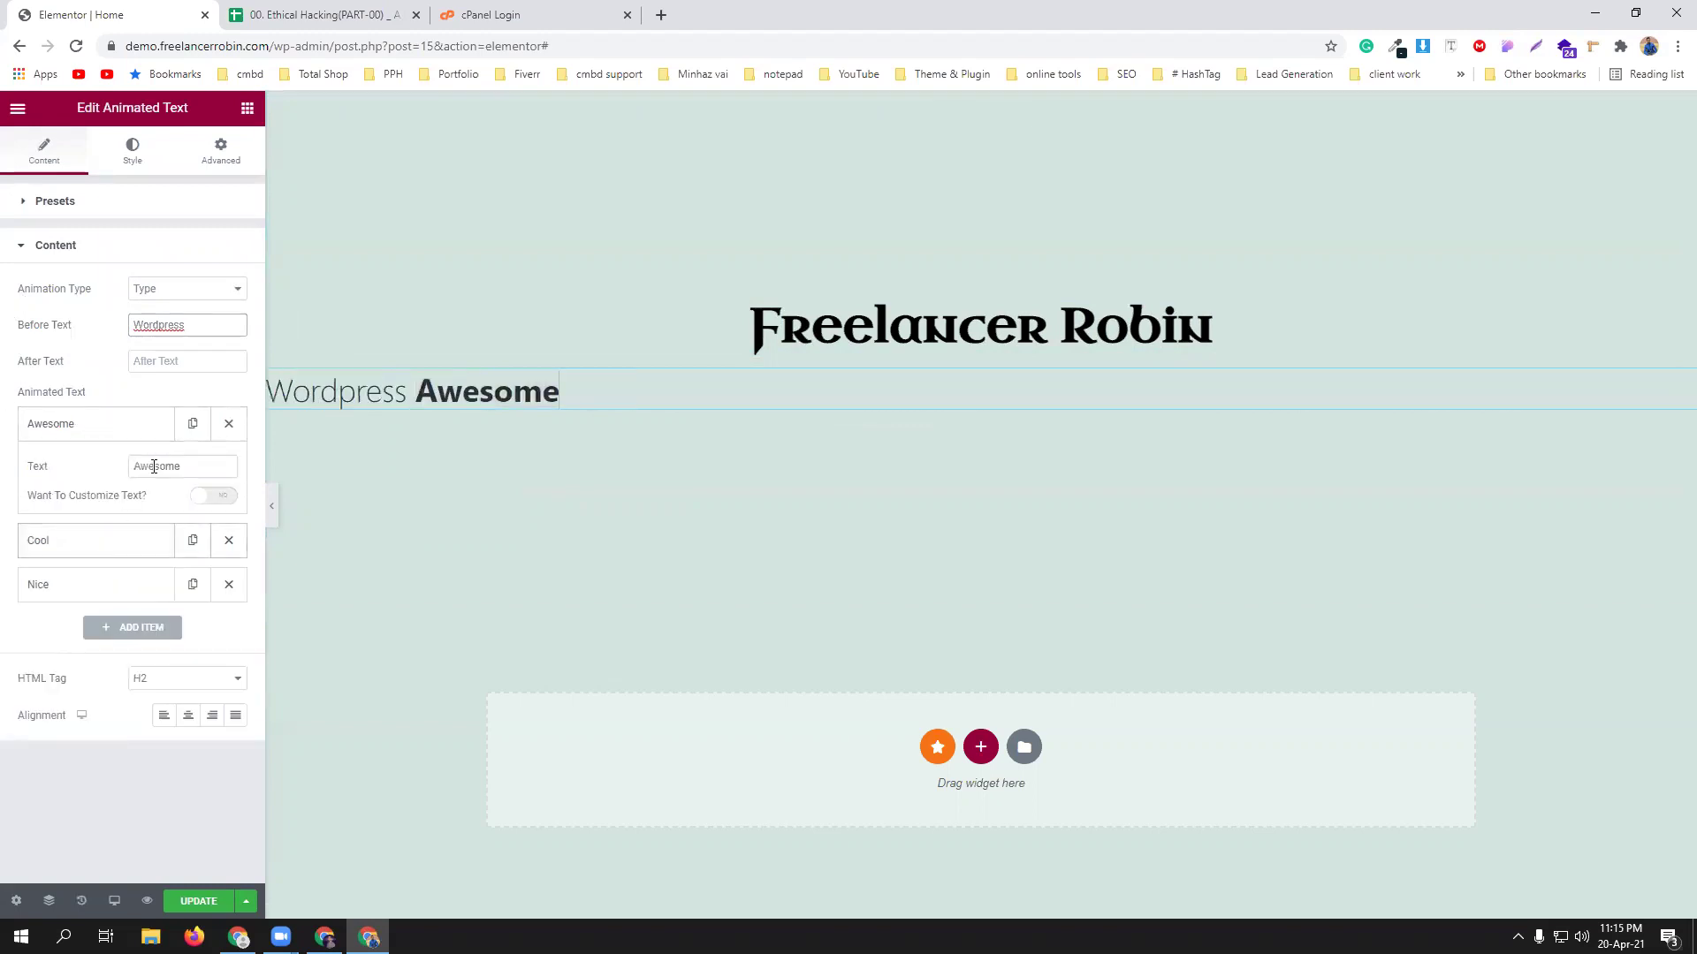
{"action": "left_click", "coordinate": [186, 466]}
{"action": "left_click_drag", "start_coordinate": [187, 465], "coordinate": [126, 473]}
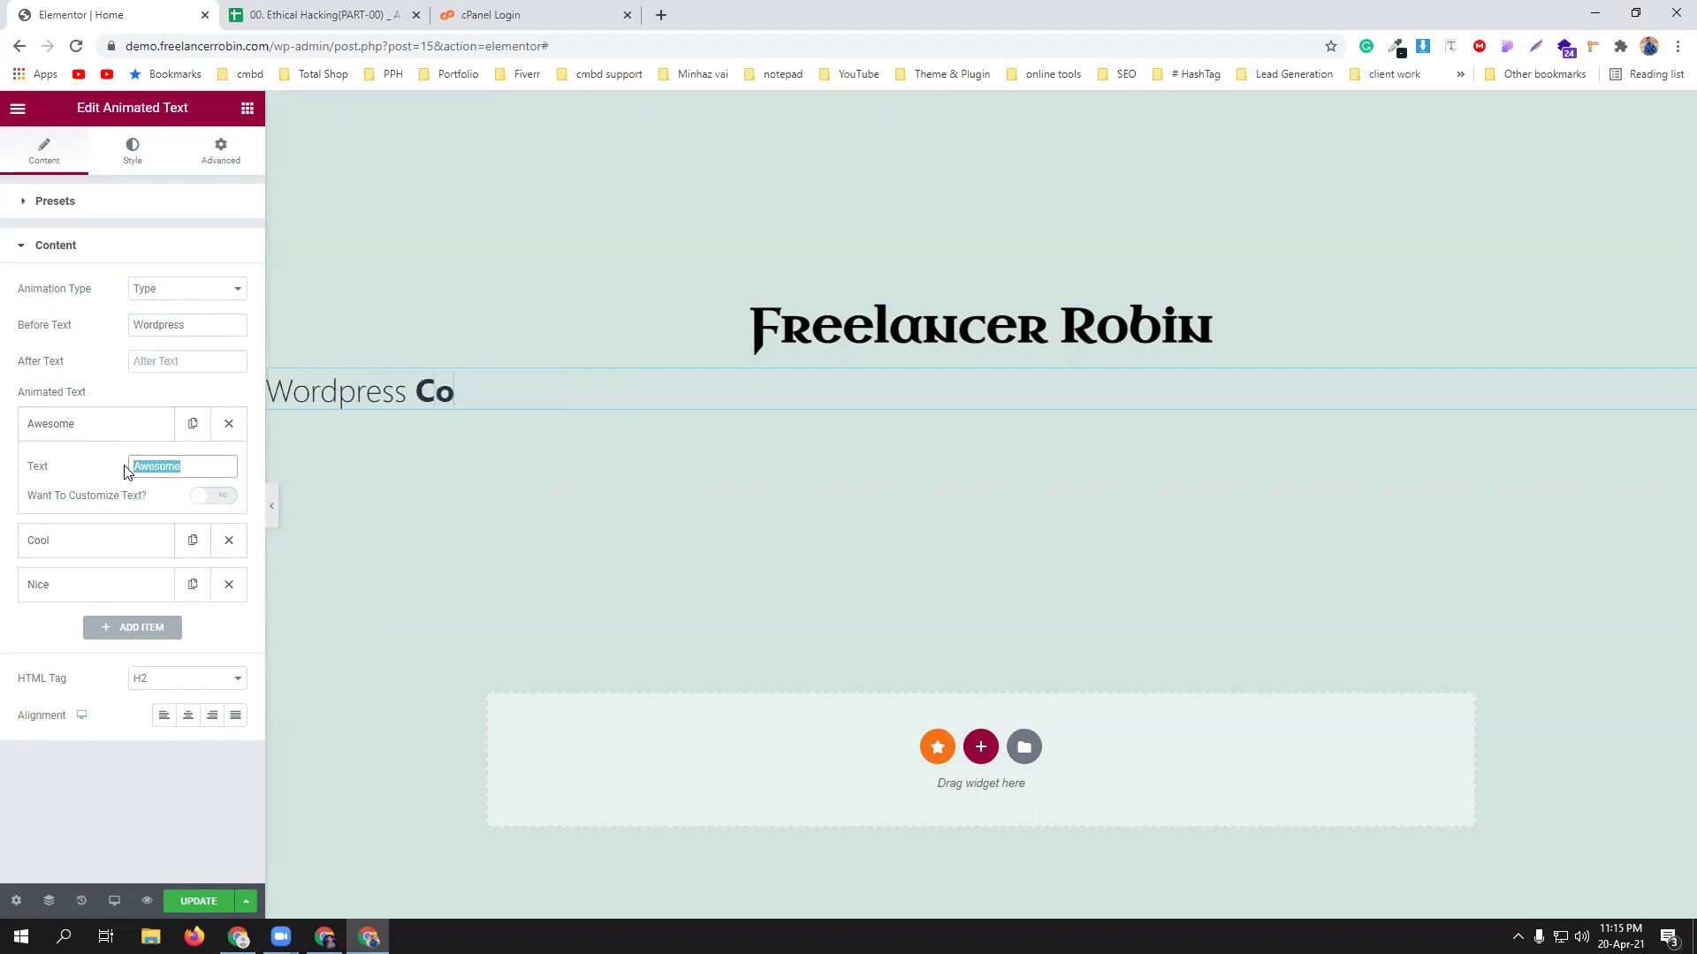
{"action": "left_click", "coordinate": [182, 326]}
{"action": "double_click", "coordinate": [182, 325]}
{"action": "key", "text": "BackSpace"}
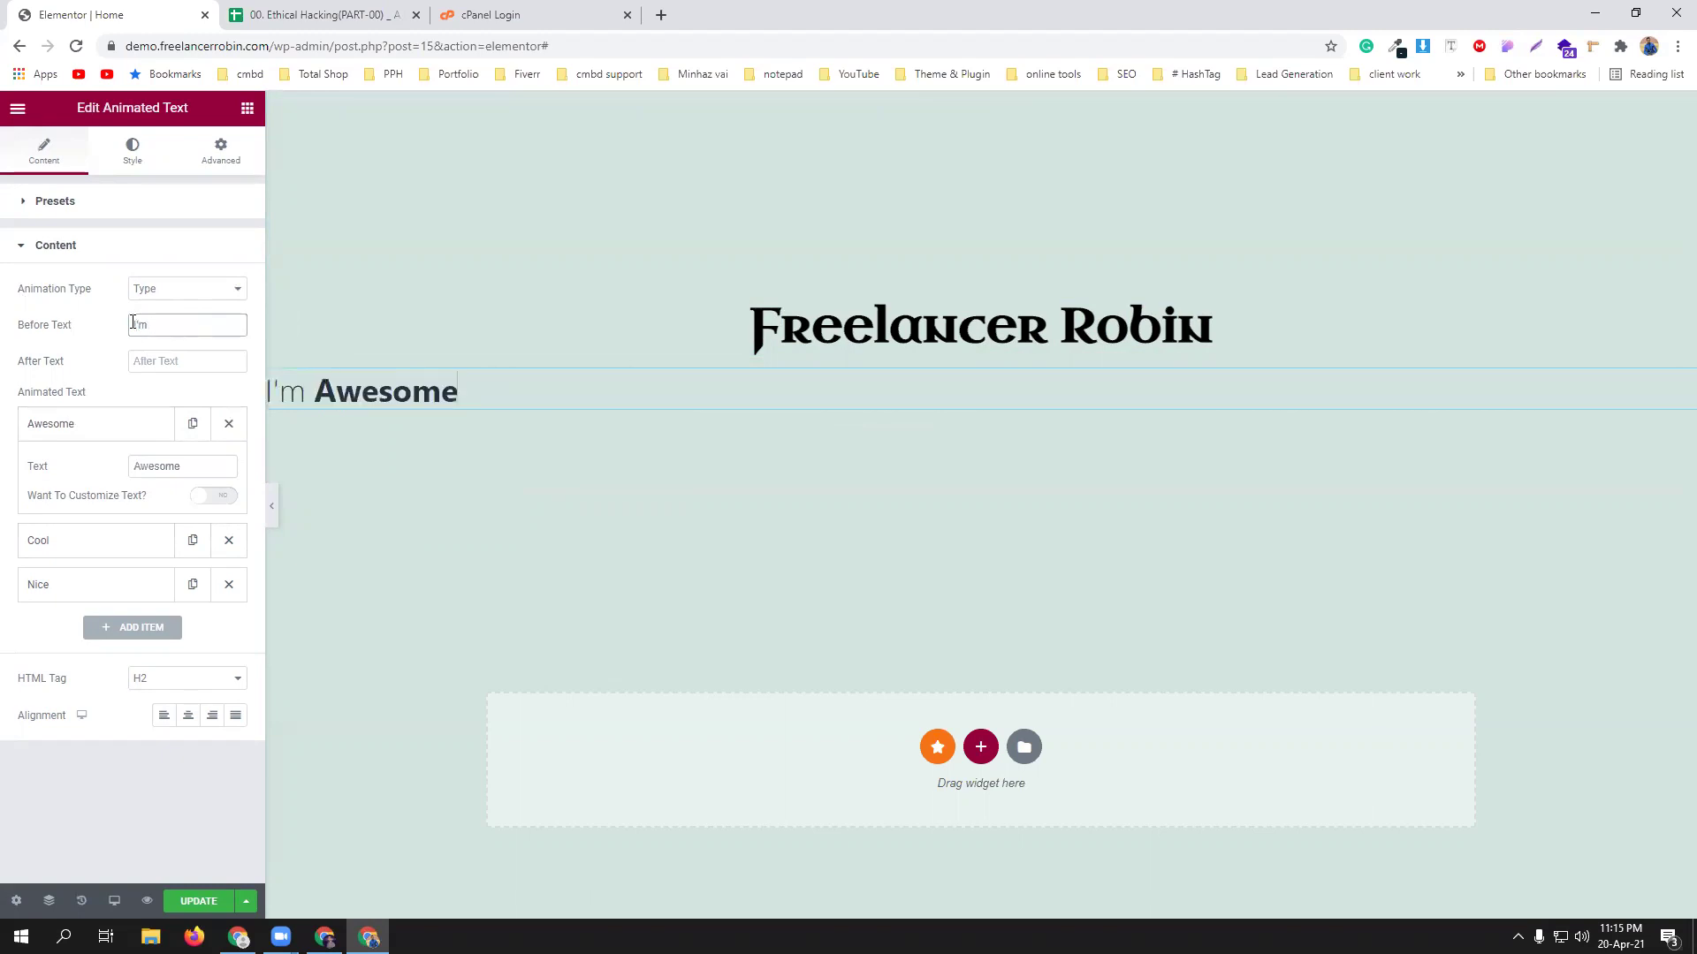
Change the three animated text items to "Wordpress", "Woocommerce" and "Shopify".
{"action": "left_click", "coordinate": [100, 428]}
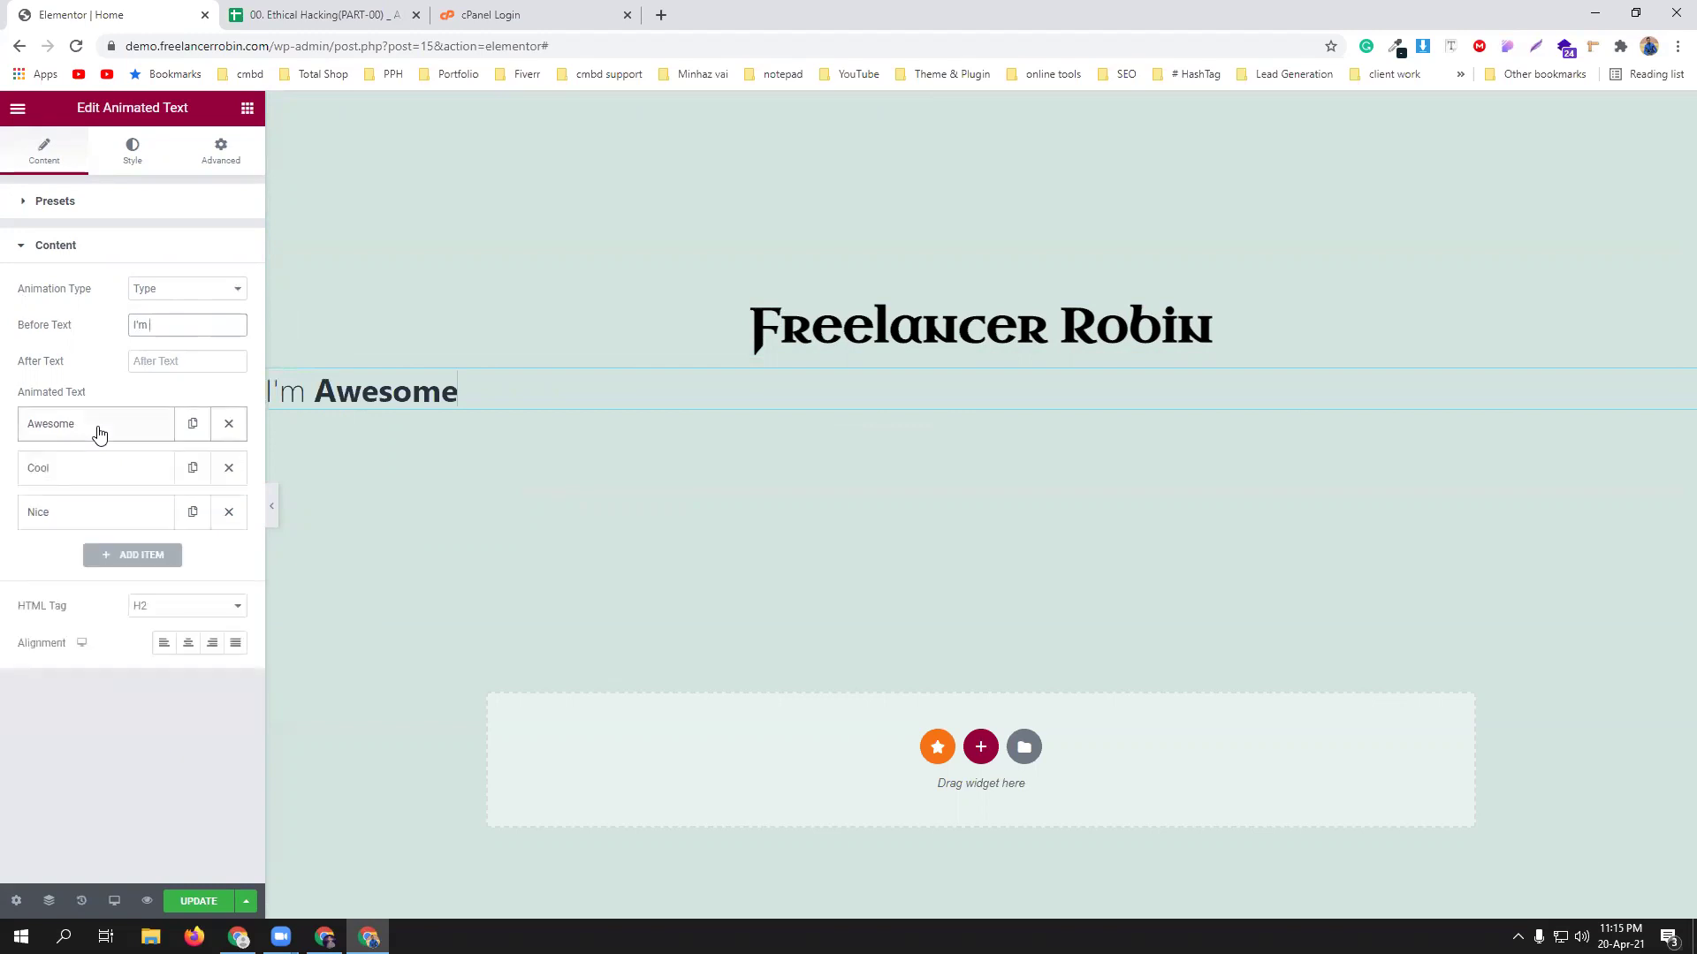
{"action": "left_click", "coordinate": [100, 433]}
{"action": "left_click", "coordinate": [106, 470]}
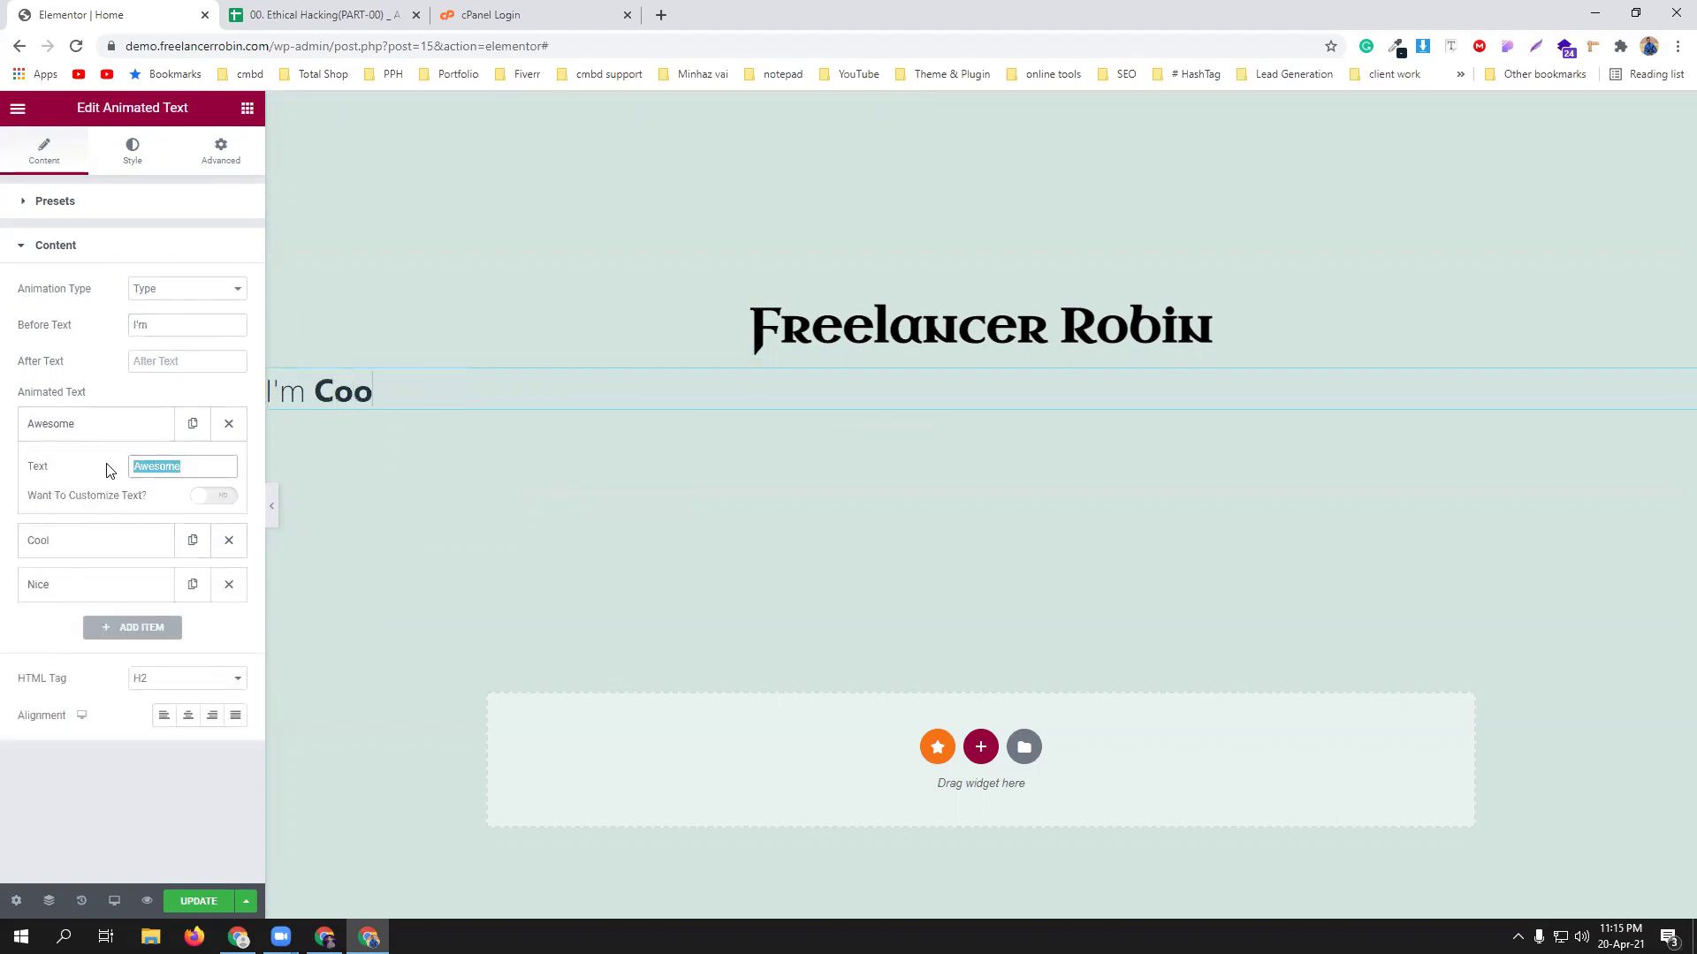
{"action": "type", "text": "Wordpress"}
{"action": "left_click", "coordinate": [119, 541]}
{"action": "left_click", "coordinate": [84, 515]}
{"action": "type", "text": "Woocommerce"}
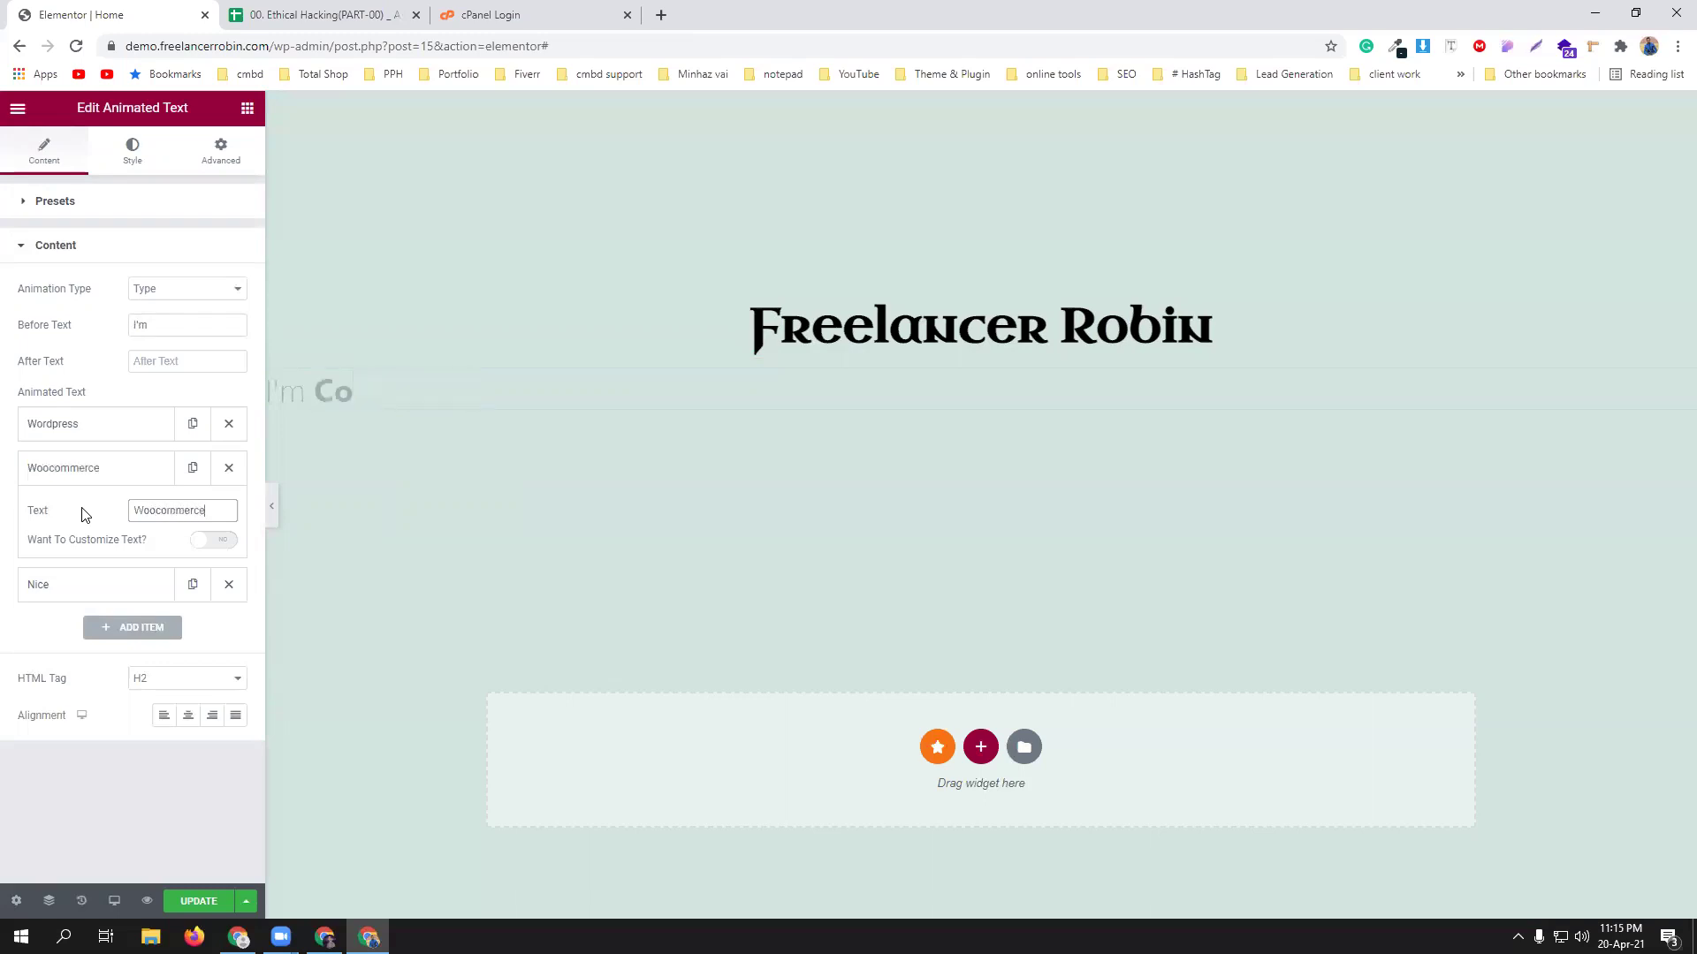
{"action": "left_click", "coordinate": [87, 576]}
{"action": "double_click", "coordinate": [166, 554]}
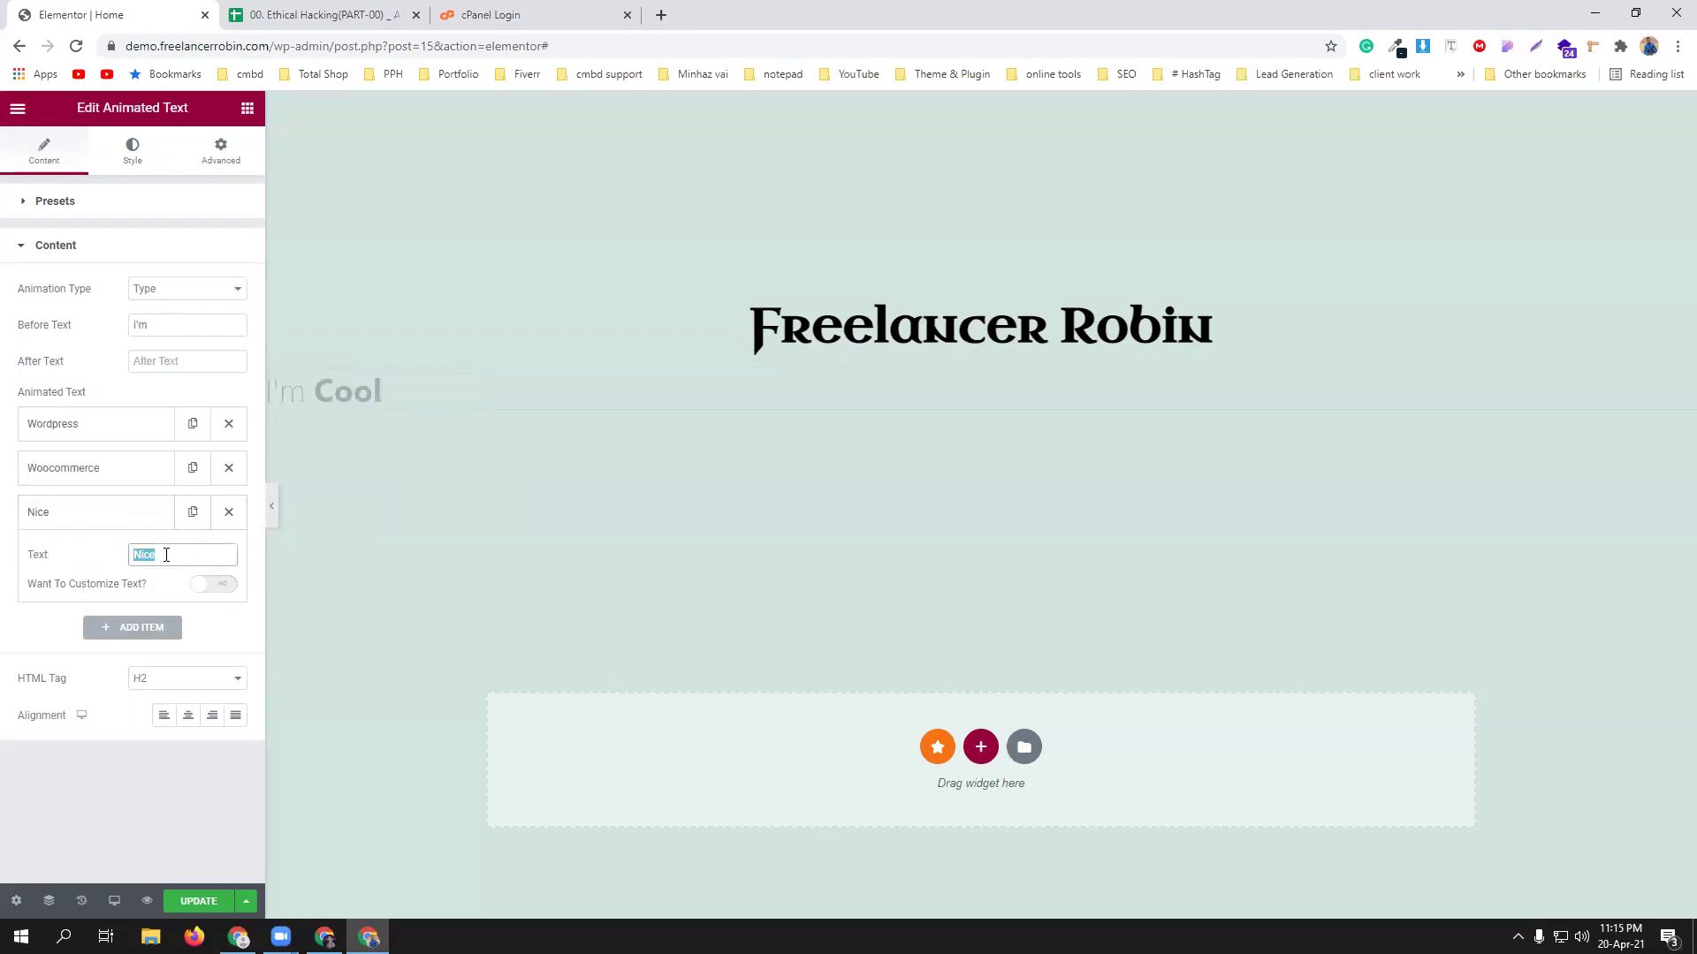
{"action": "type", "text": "Shopify"}
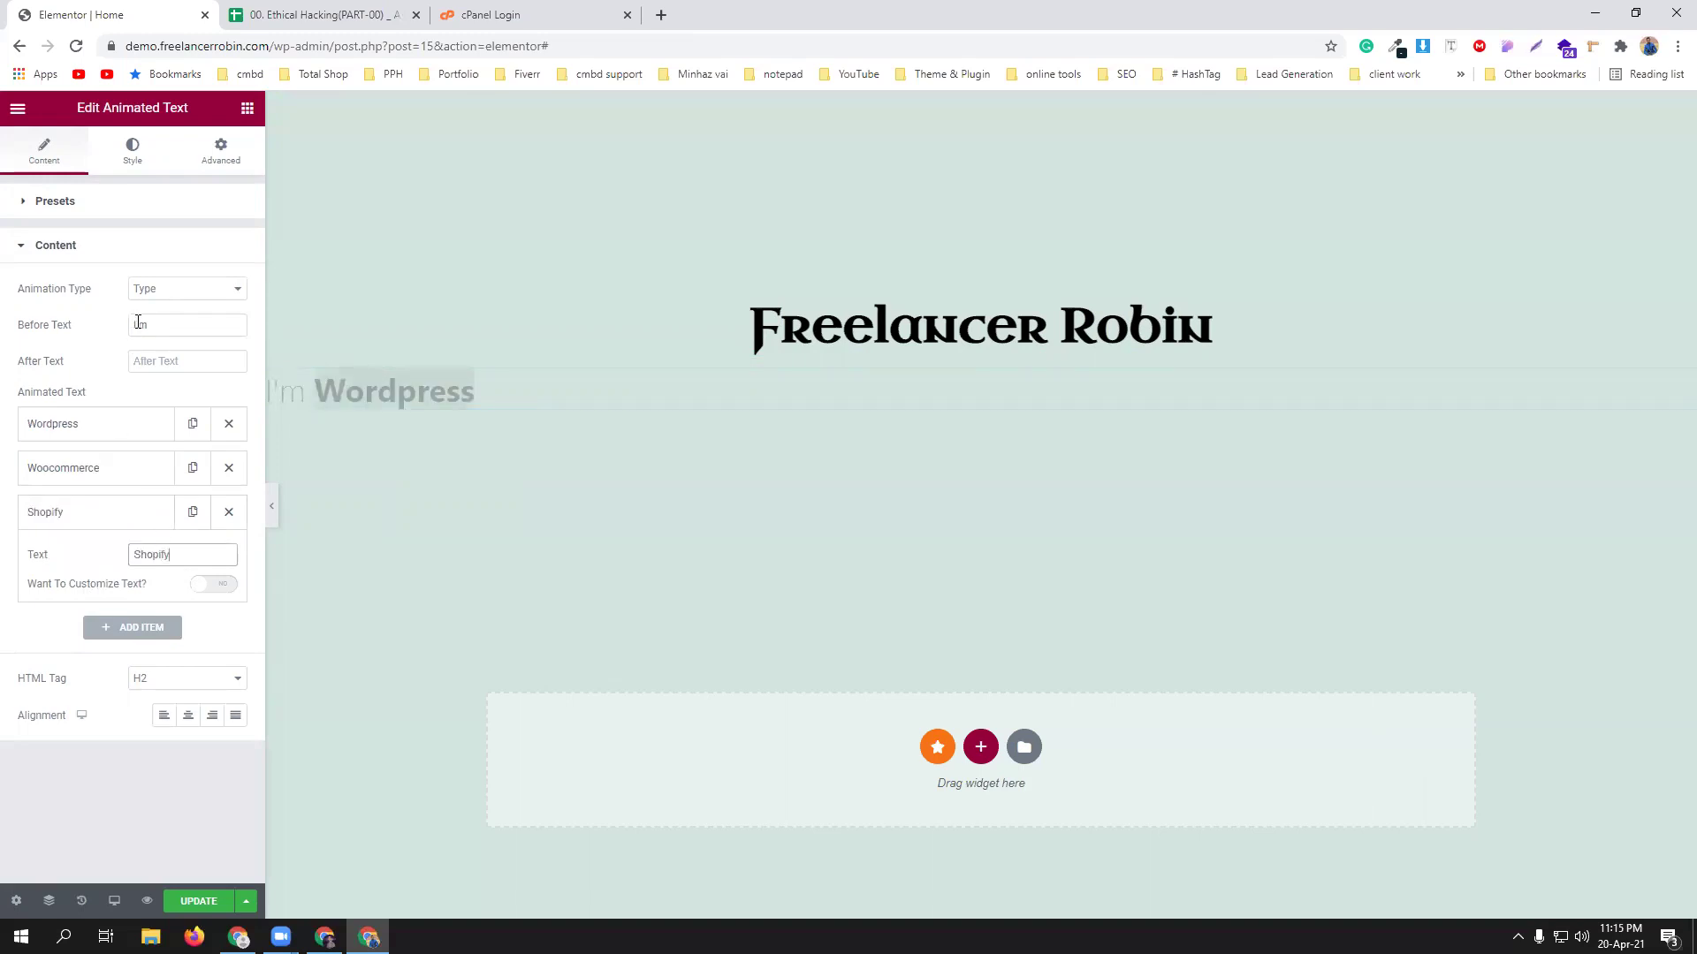
Set the animated text's after text to "Expert" and align the line to the center.
{"action": "left_click", "coordinate": [161, 363]}
{"action": "type", "text": "Expert"}
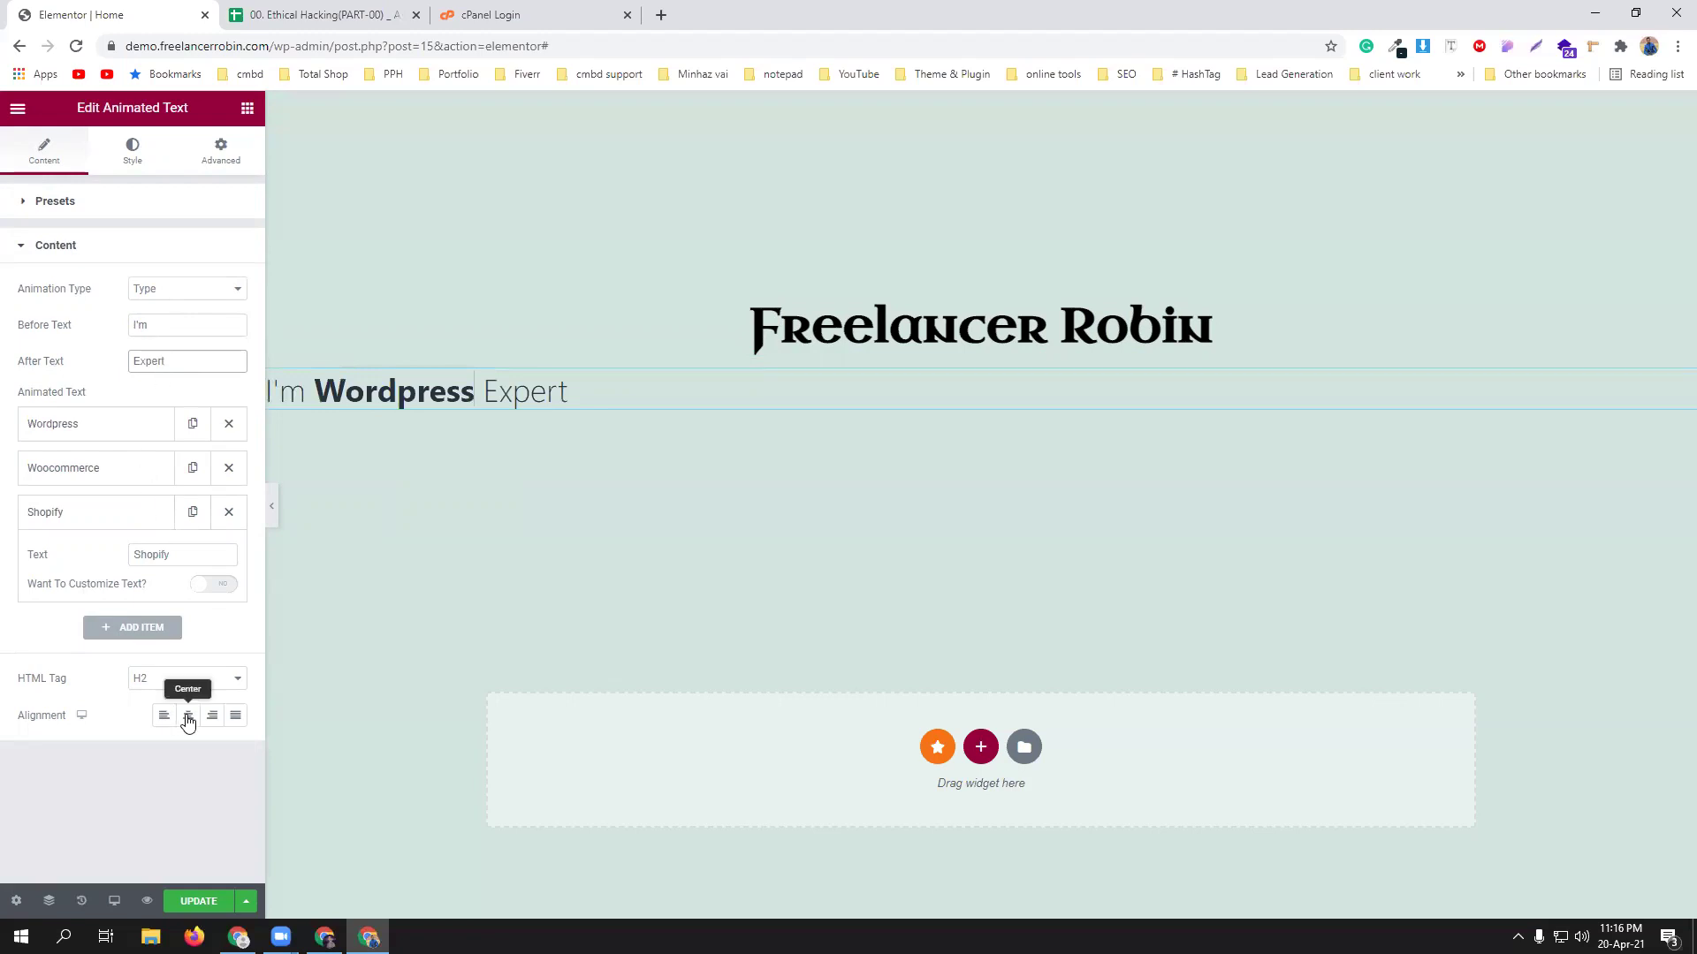
{"action": "left_click", "coordinate": [188, 715]}
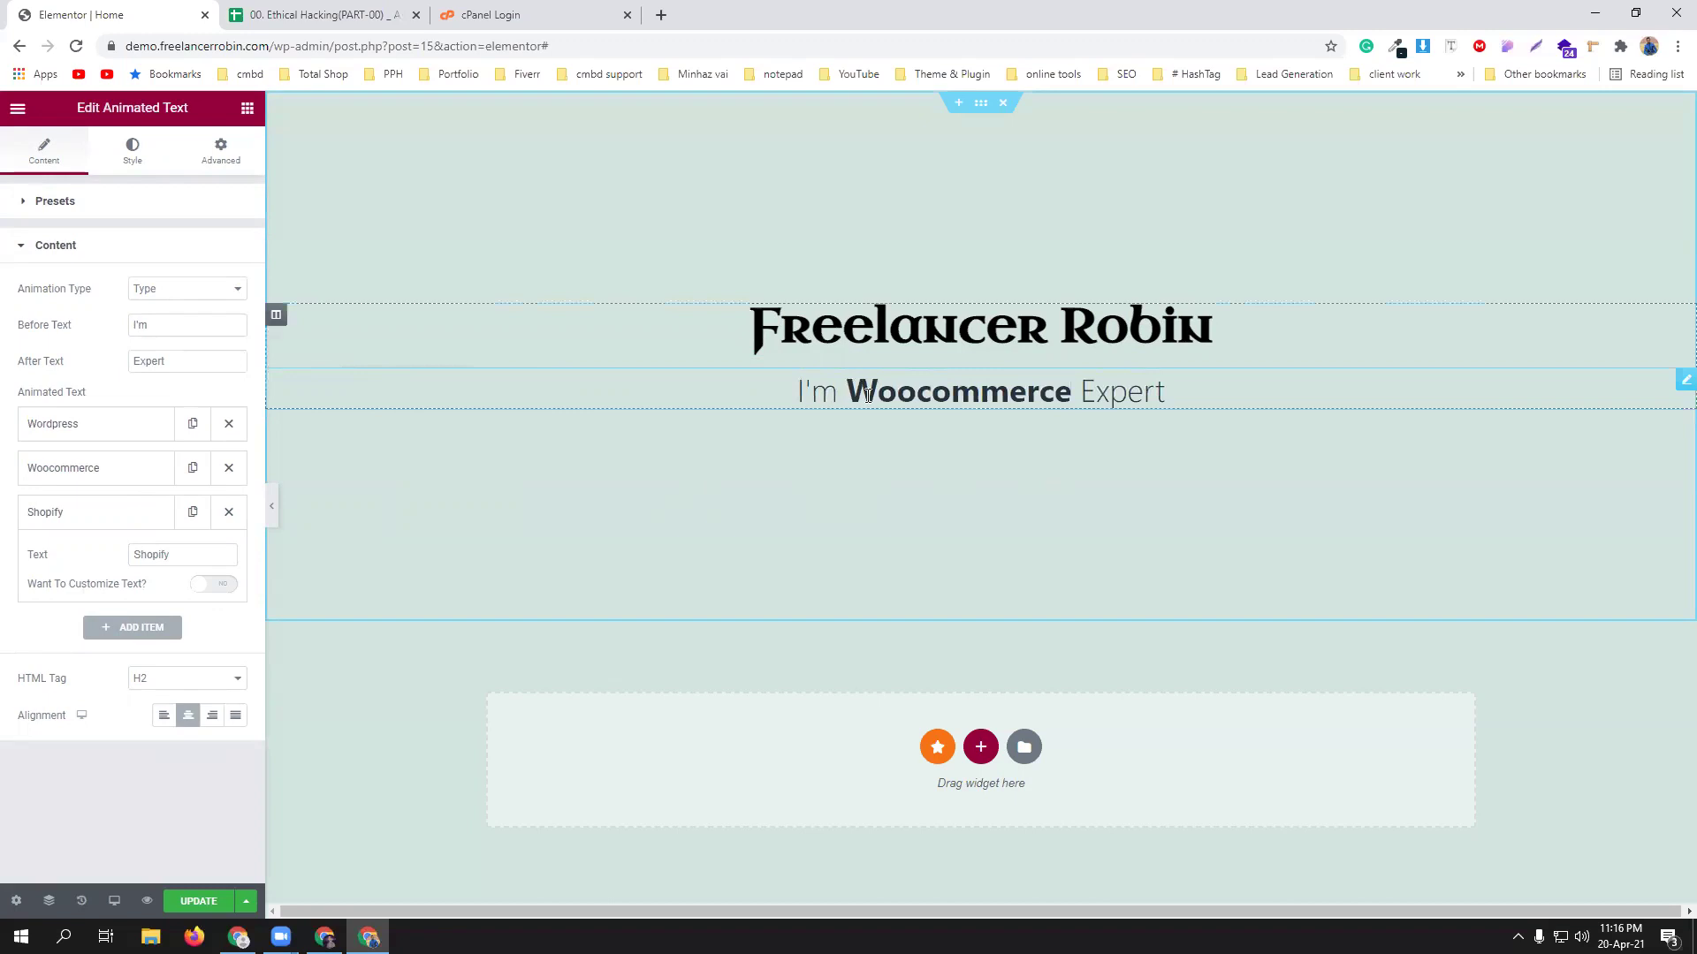
Add a fourth animated text item reading "Magento".
{"action": "left_click", "coordinate": [133, 157]}
{"action": "left_click", "coordinate": [82, 157]}
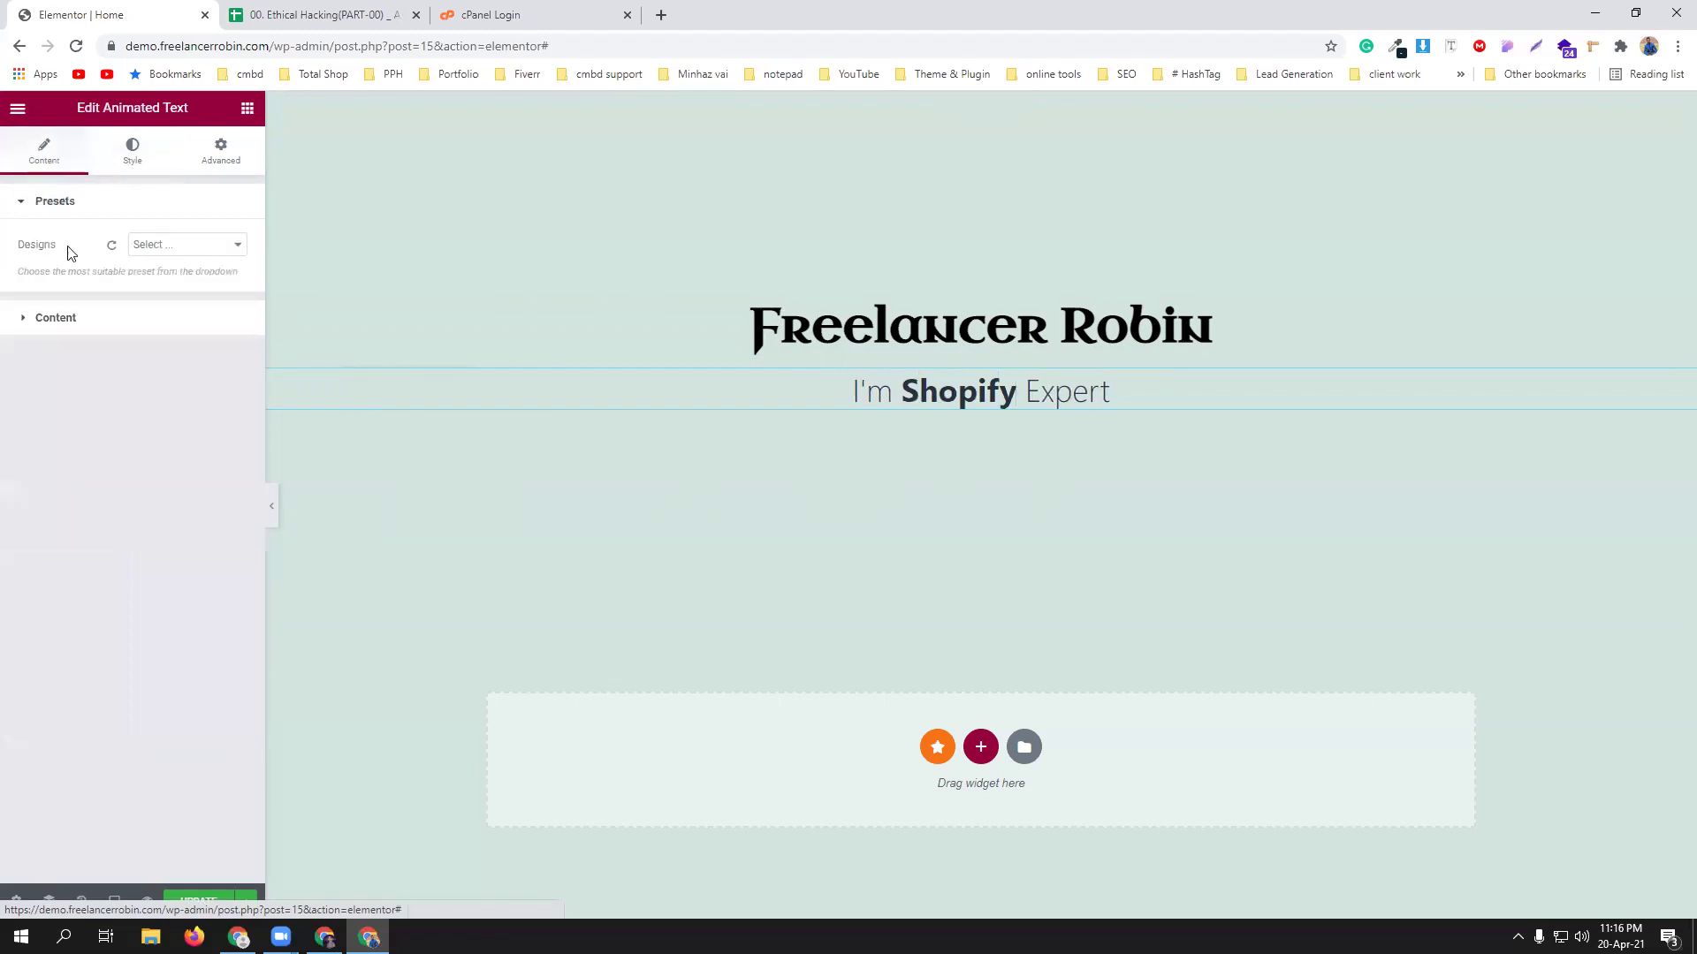
{"action": "left_click", "coordinate": [126, 329]}
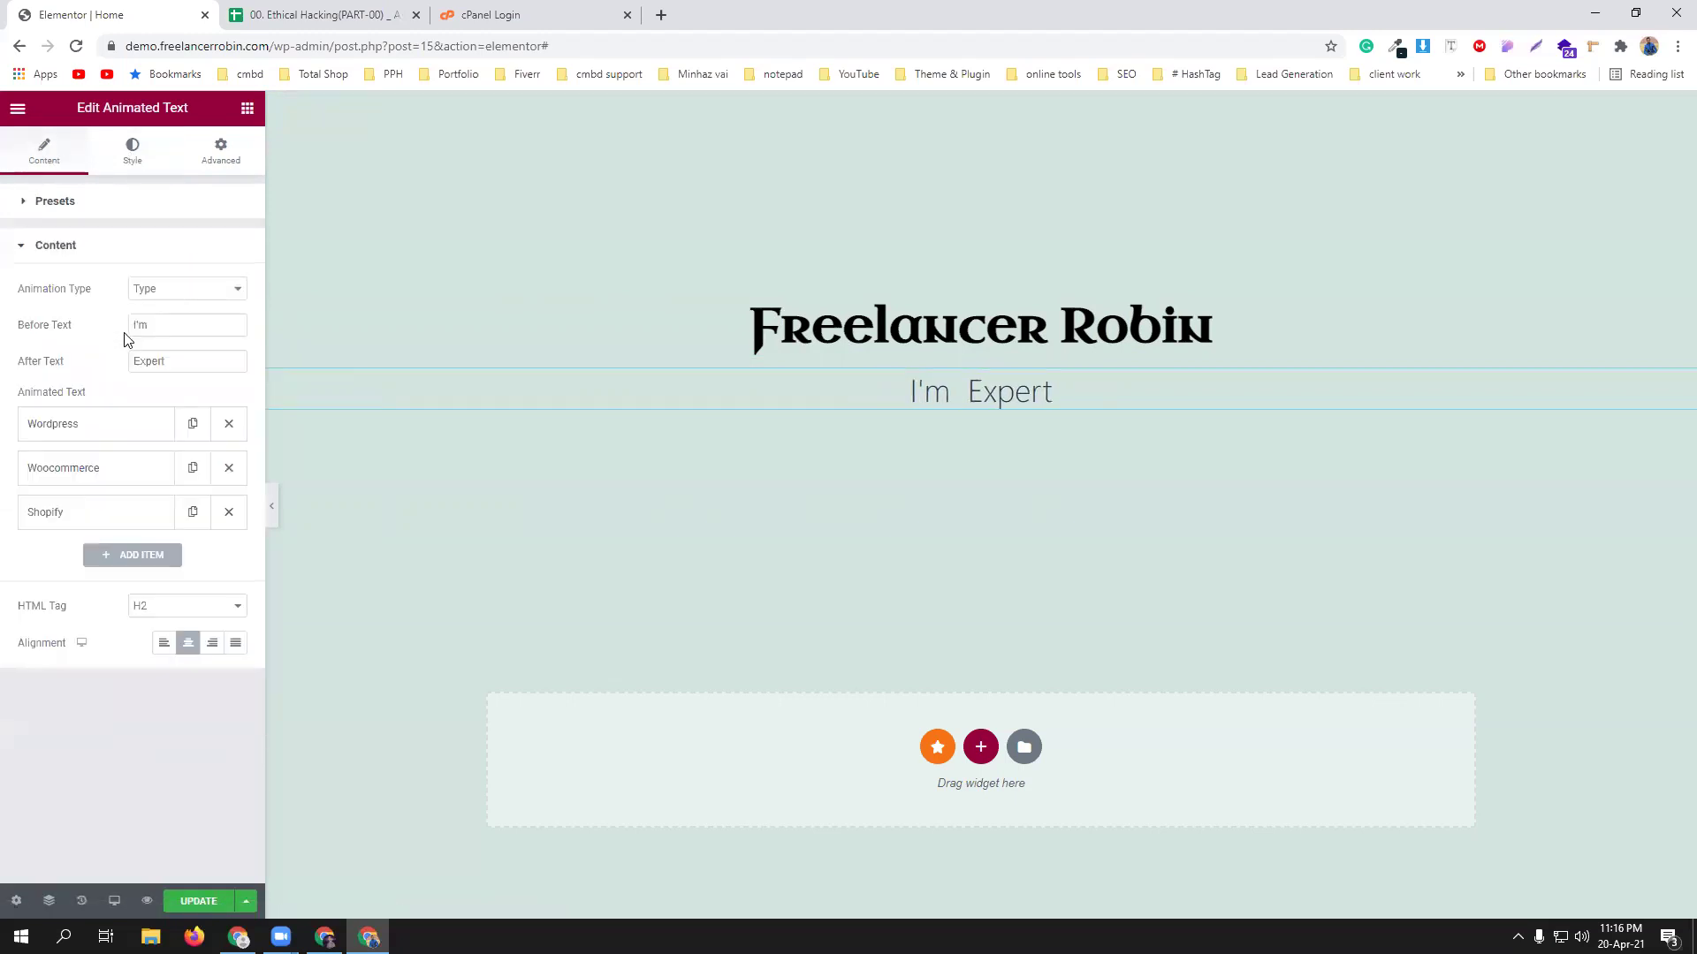
{"action": "left_click", "coordinate": [138, 557]}
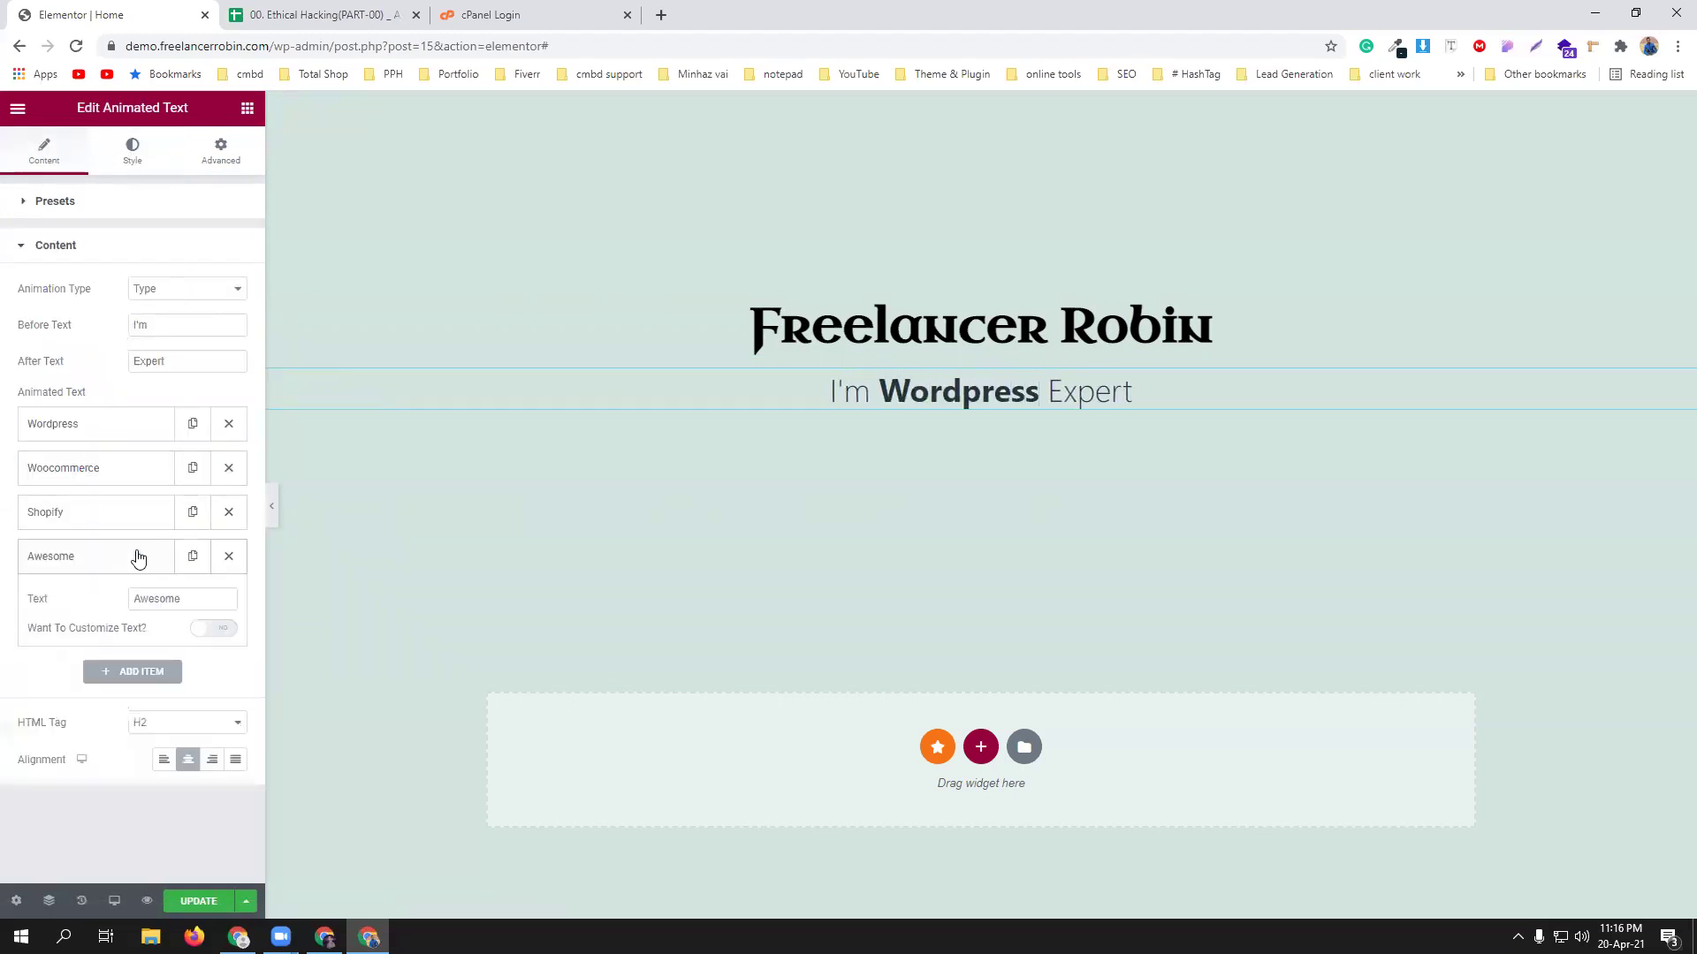
{"action": "double_click", "coordinate": [209, 604]}
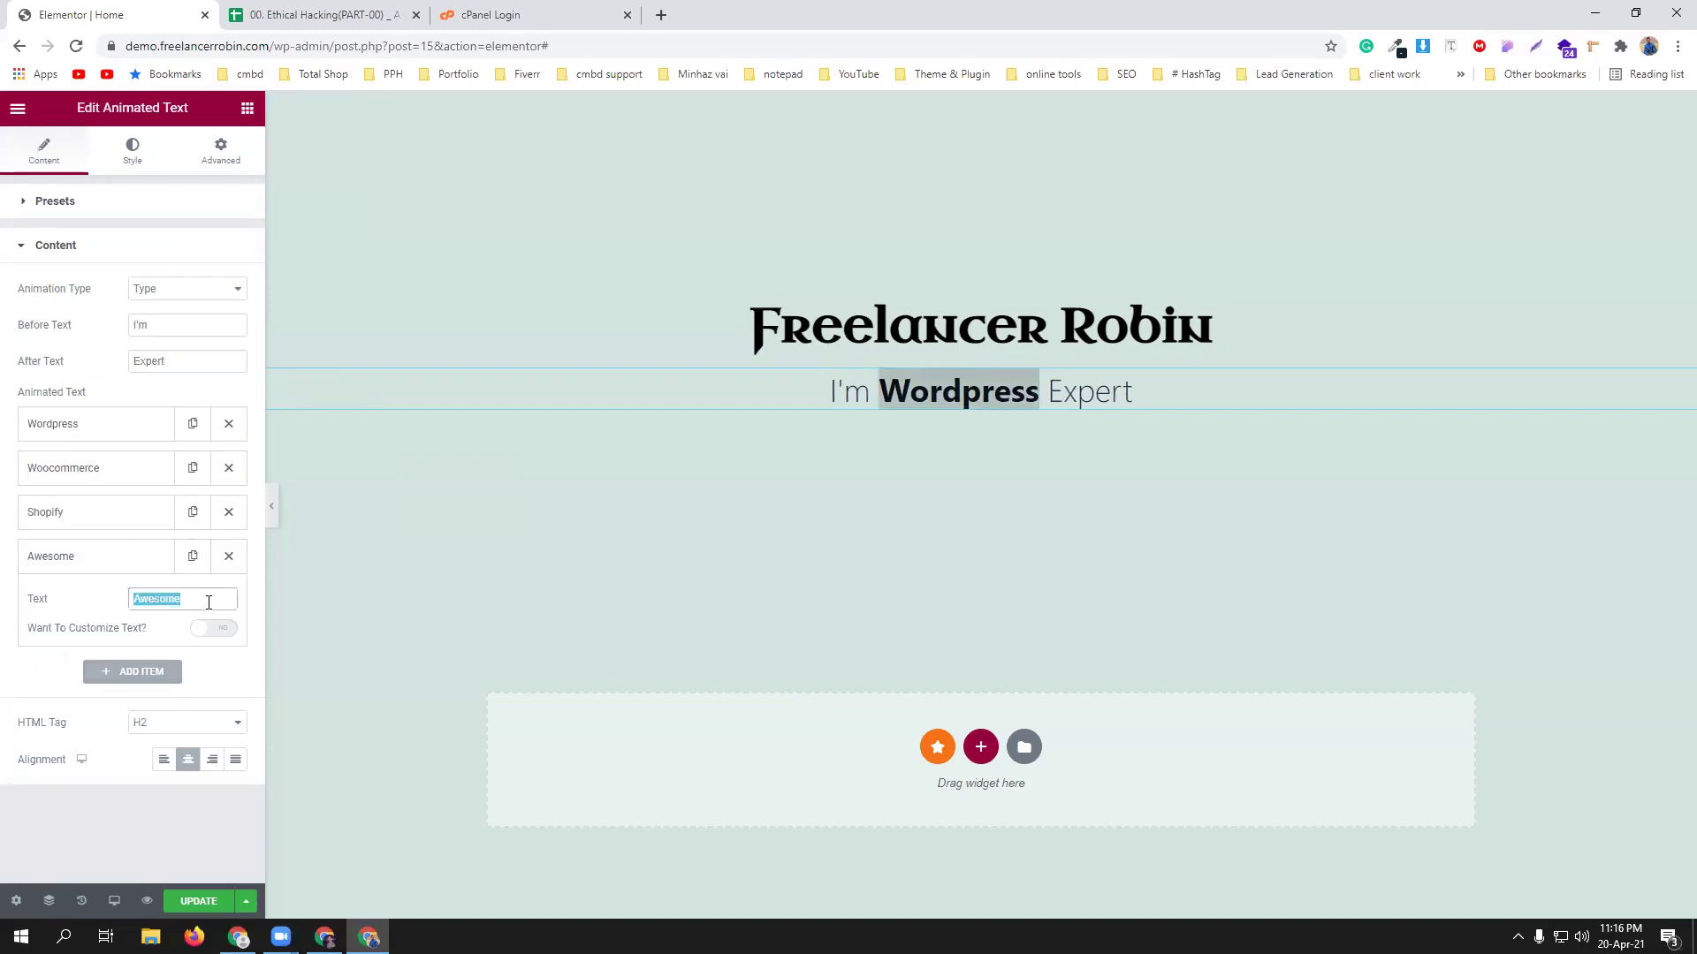
{"action": "type", "text": "Magento"}
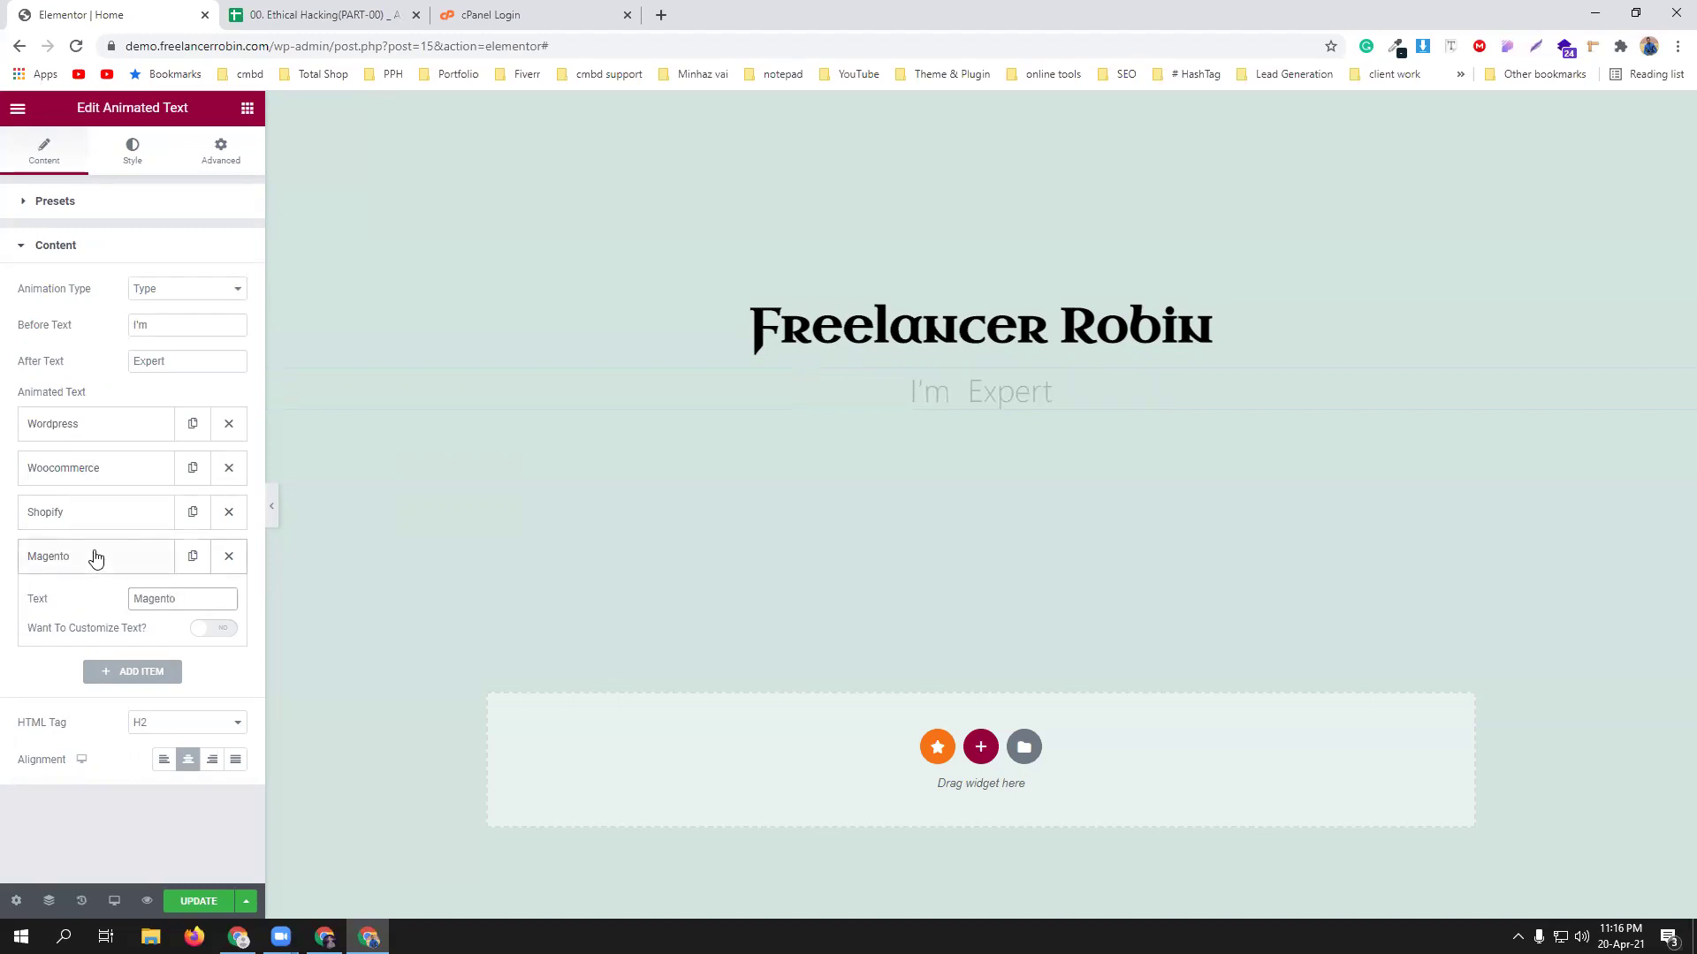
{"action": "left_click", "coordinate": [93, 557]}
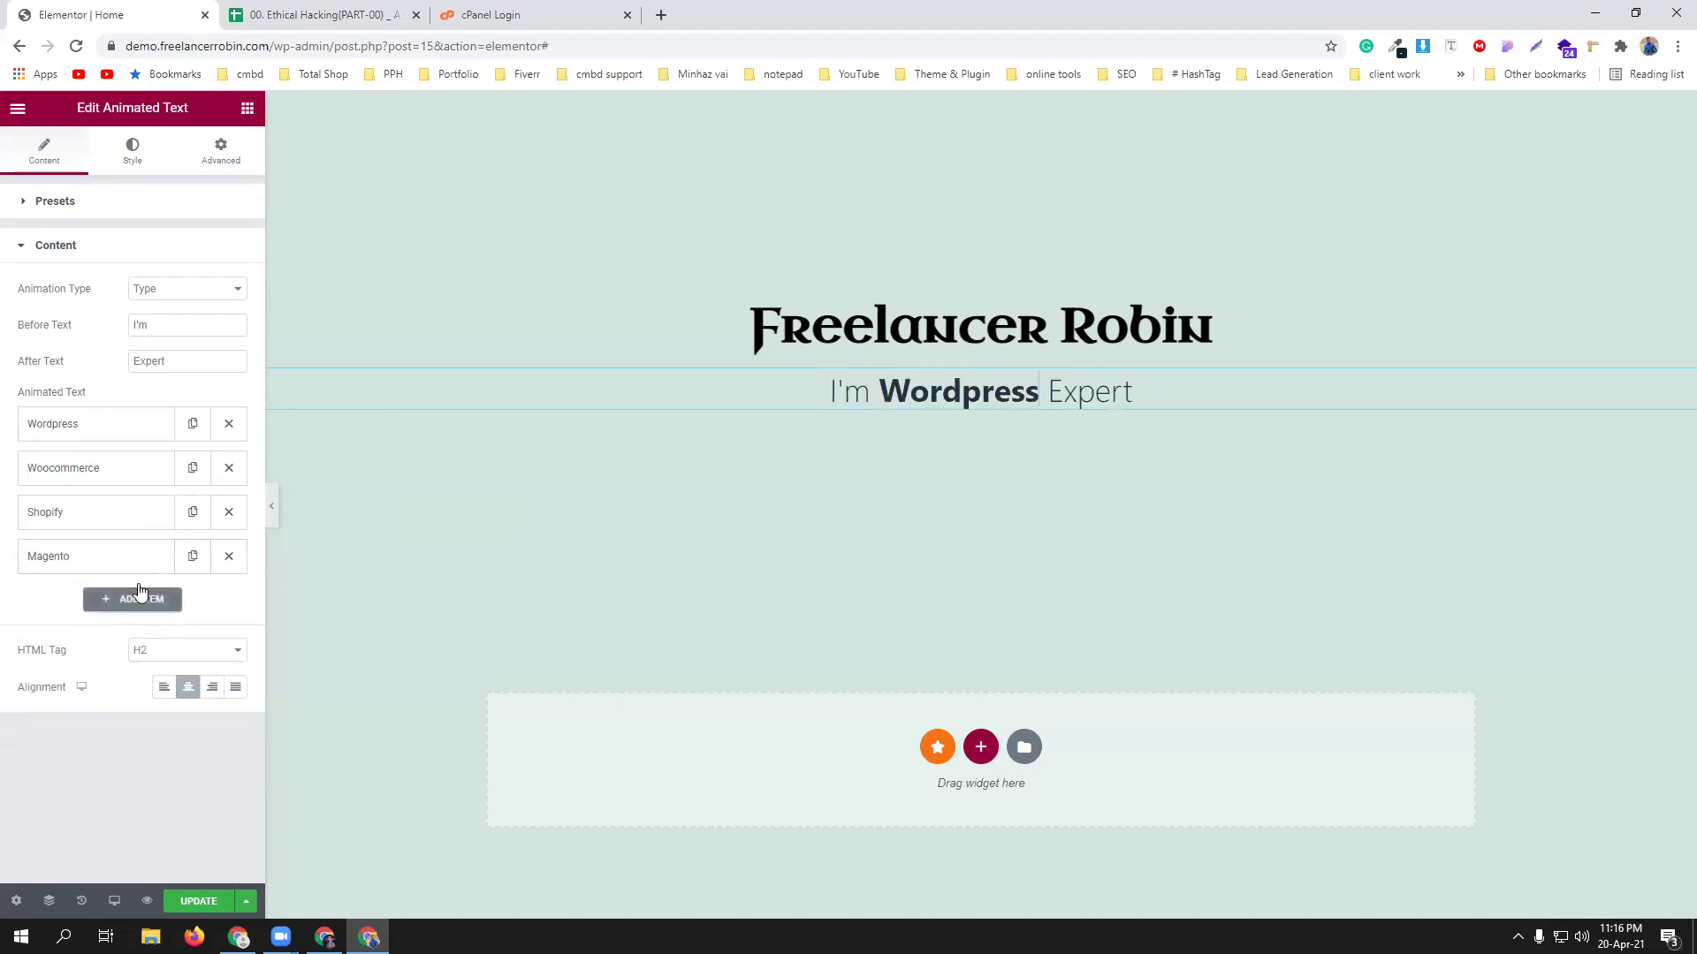
Set the common text color of the animated line to a bright, fully opaque turquoise green.
{"action": "left_click", "coordinate": [131, 146]}
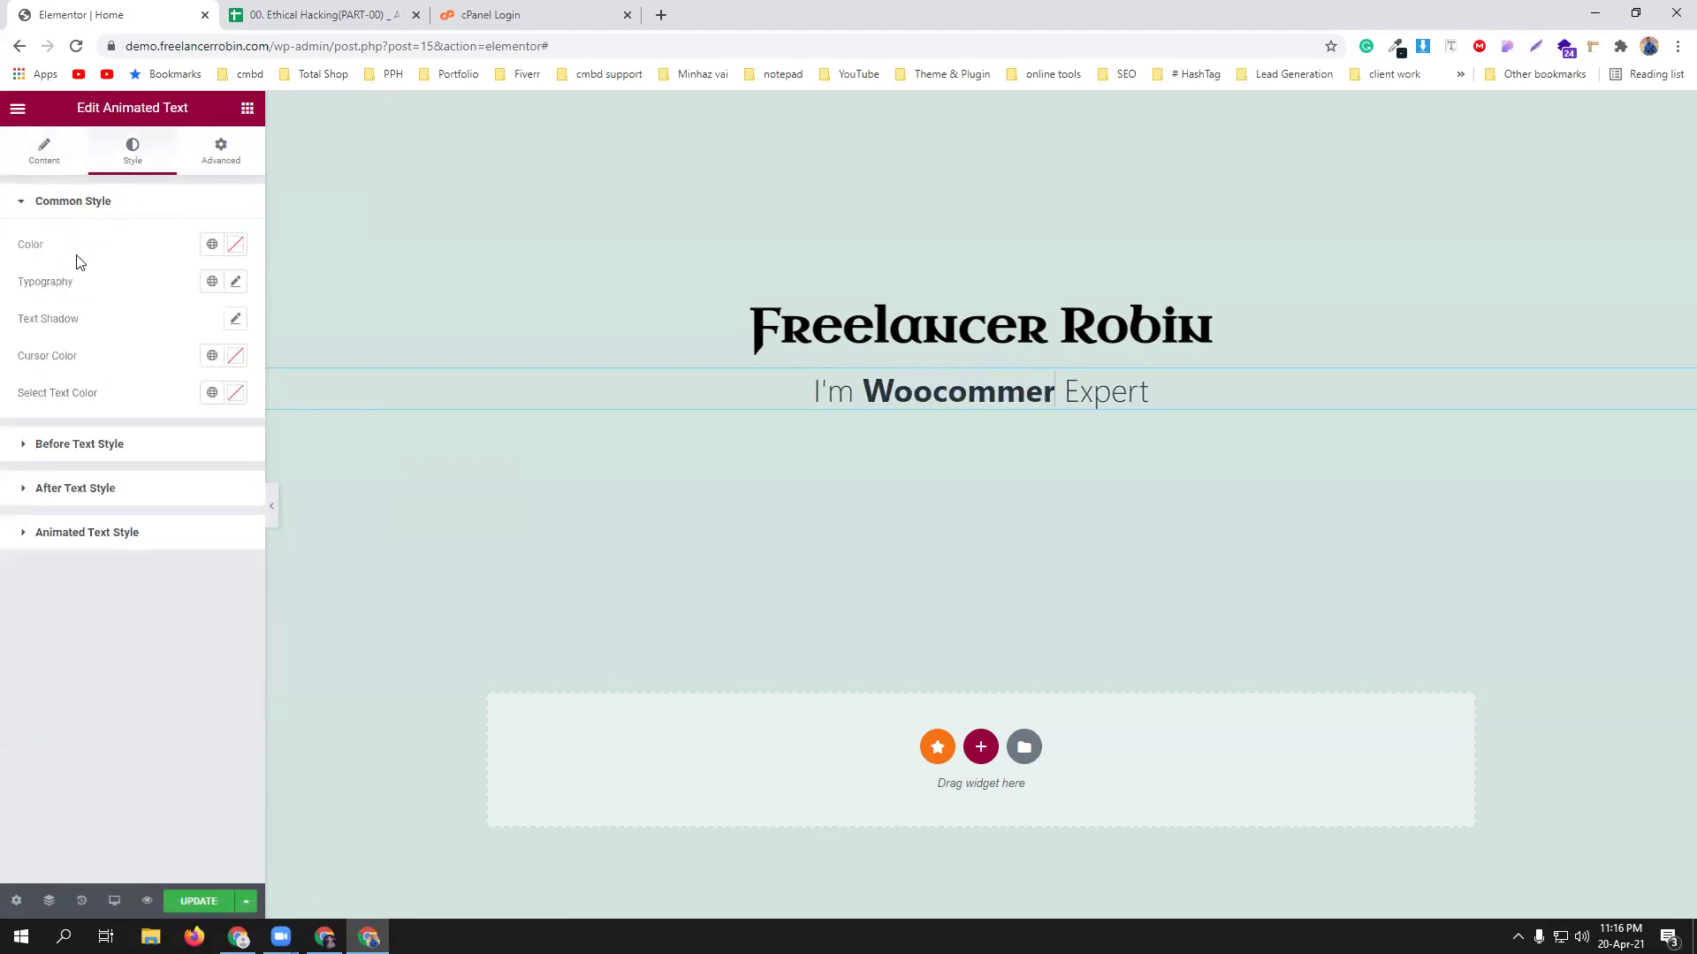
{"action": "left_click", "coordinate": [235, 246]}
{"action": "left_click_drag", "start_coordinate": [167, 332], "coordinate": [221, 336]}
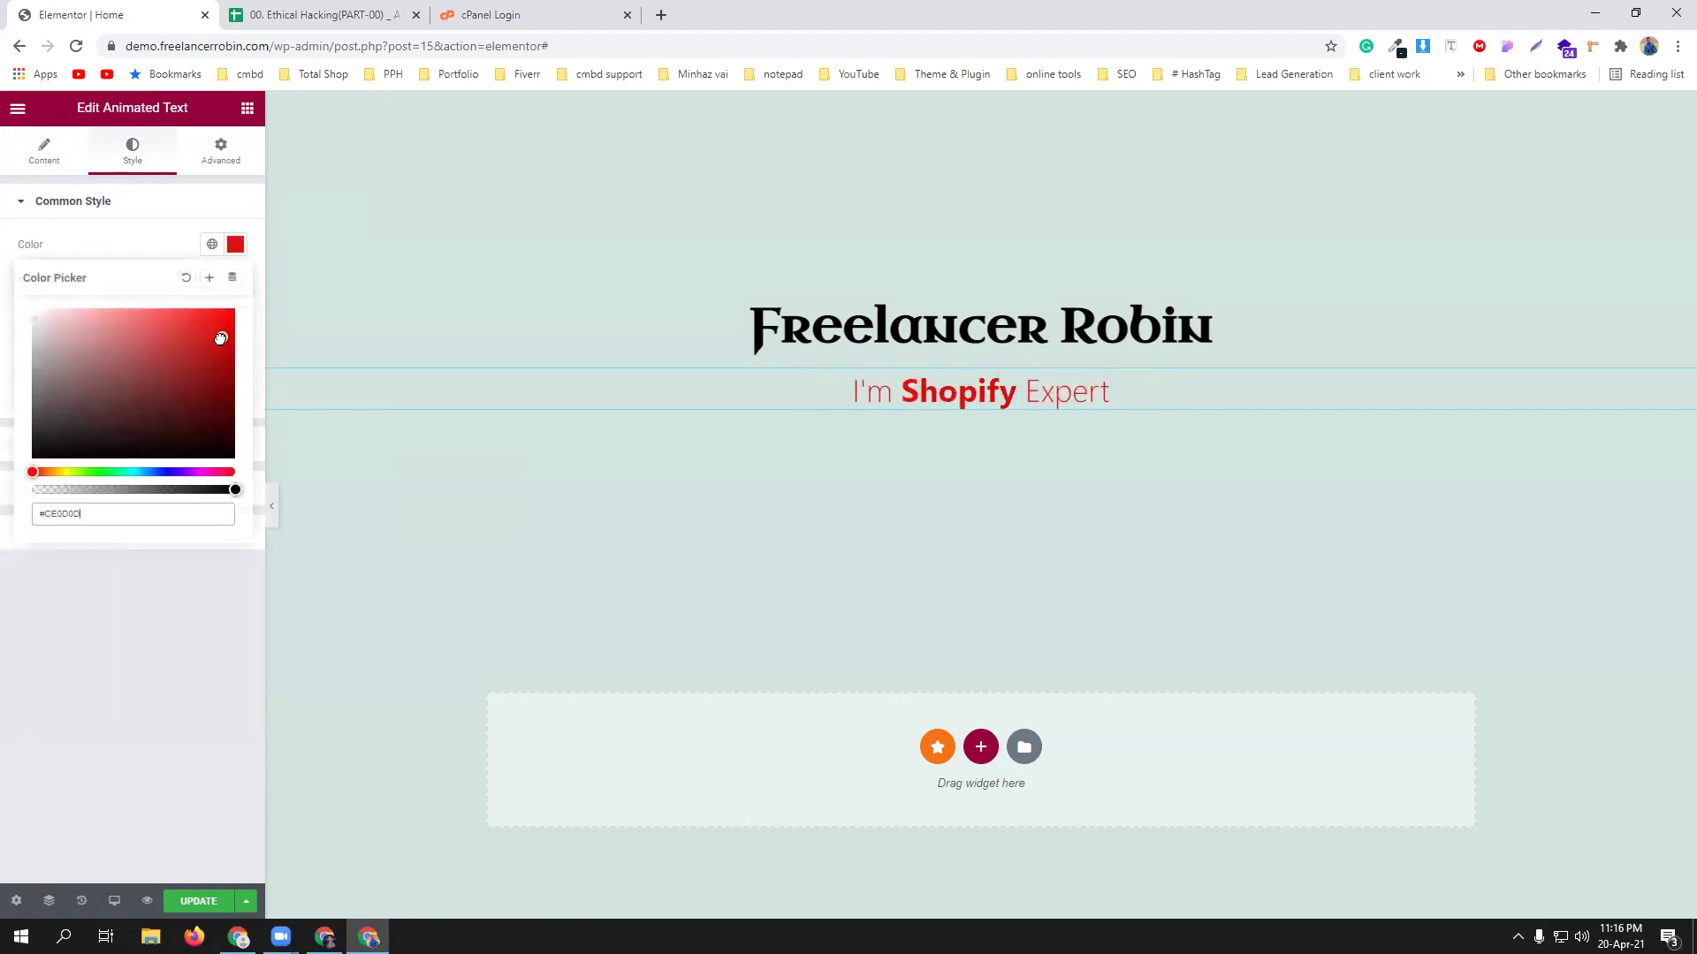
{"action": "left_click", "coordinate": [140, 474]}
{"action": "left_click_drag", "start_coordinate": [140, 475], "coordinate": [115, 475]}
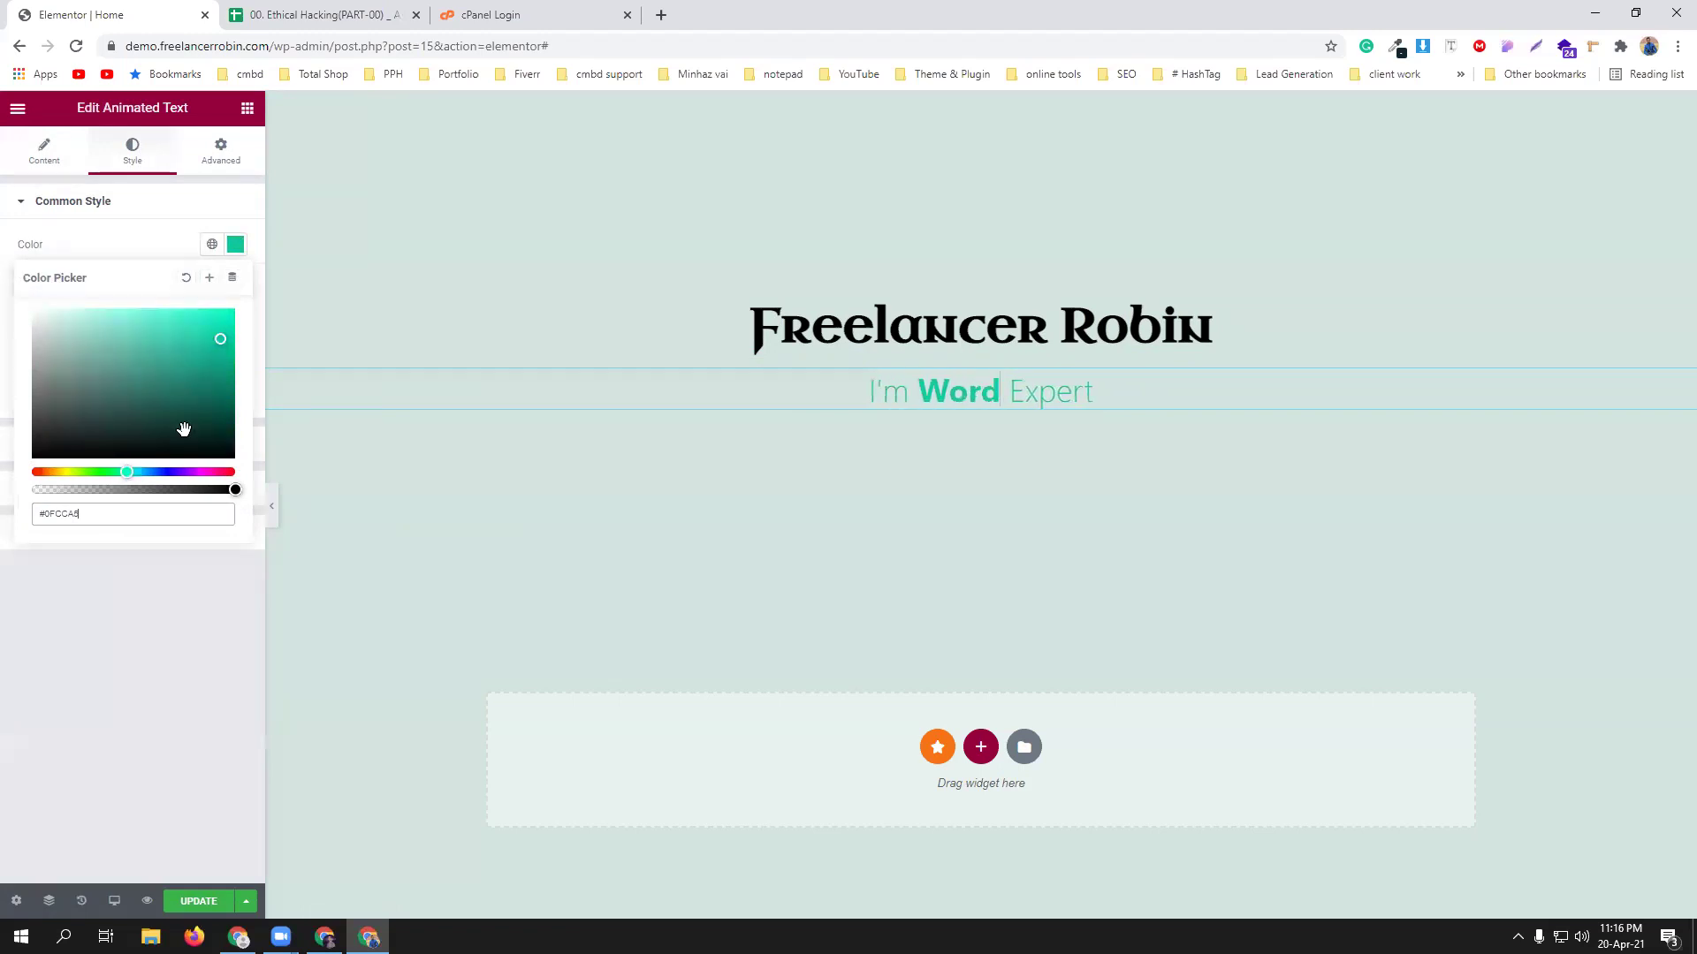
{"action": "left_click", "coordinate": [233, 309]}
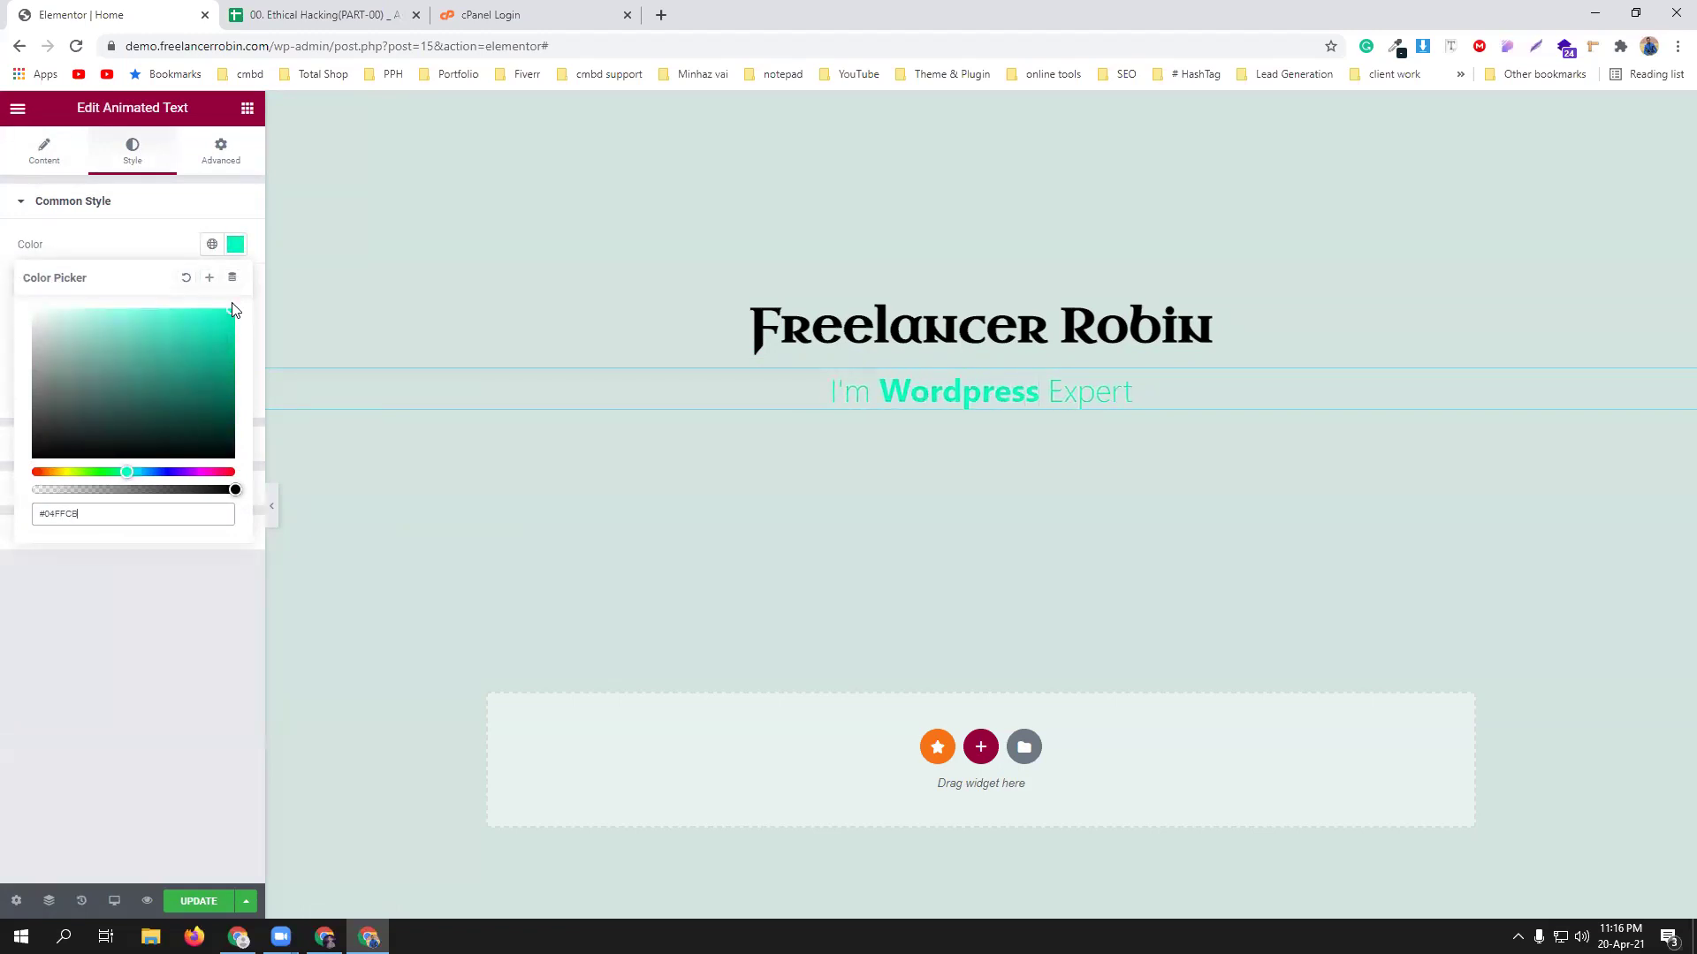
Darken the common text color of the animated line to a deep teal green.
{"action": "left_click_drag", "start_coordinate": [220, 372], "coordinate": [233, 405]}
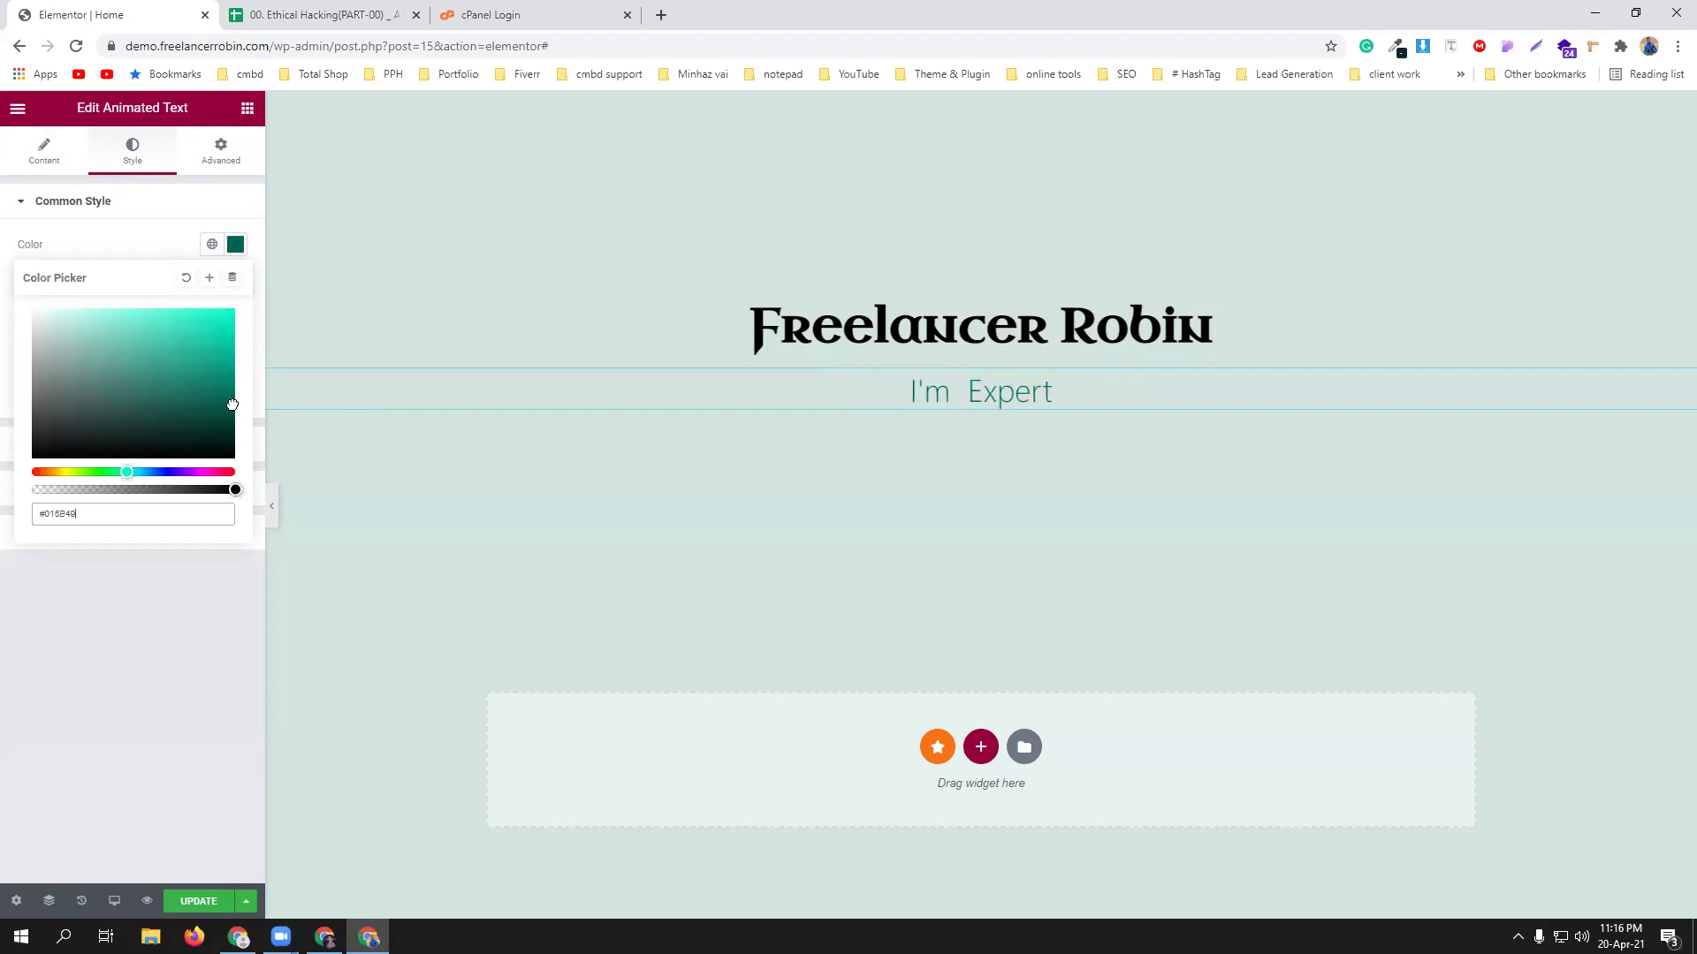
{"action": "left_click", "coordinate": [115, 203]}
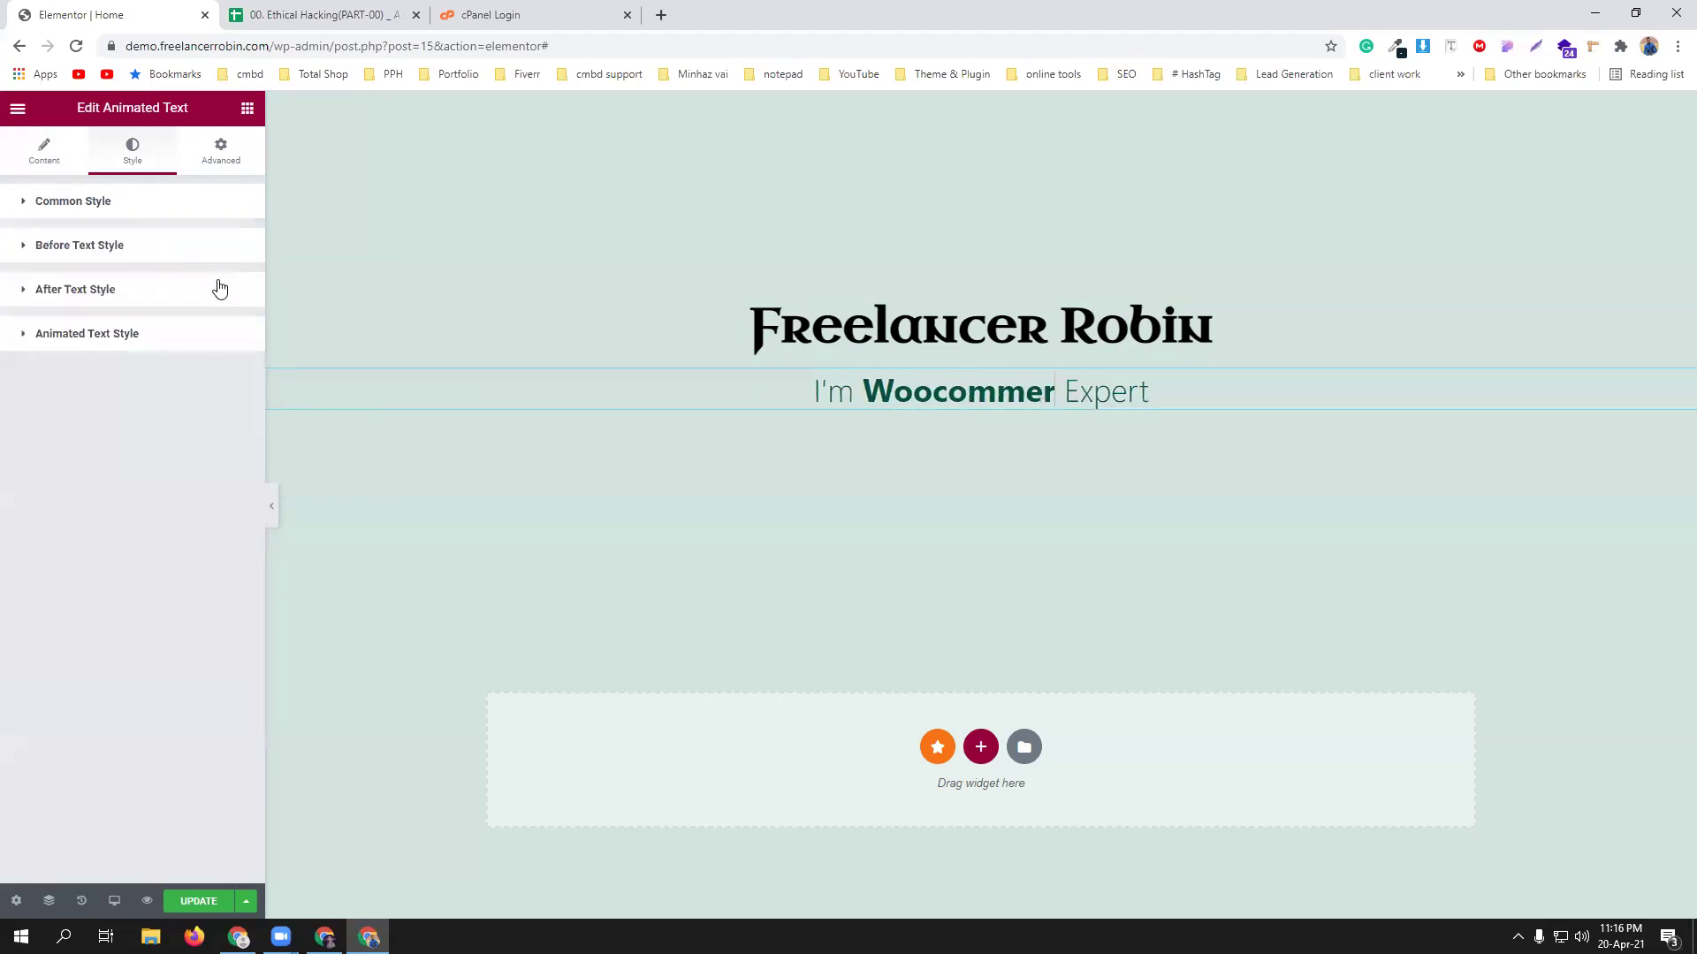
{"action": "left_click", "coordinate": [173, 203]}
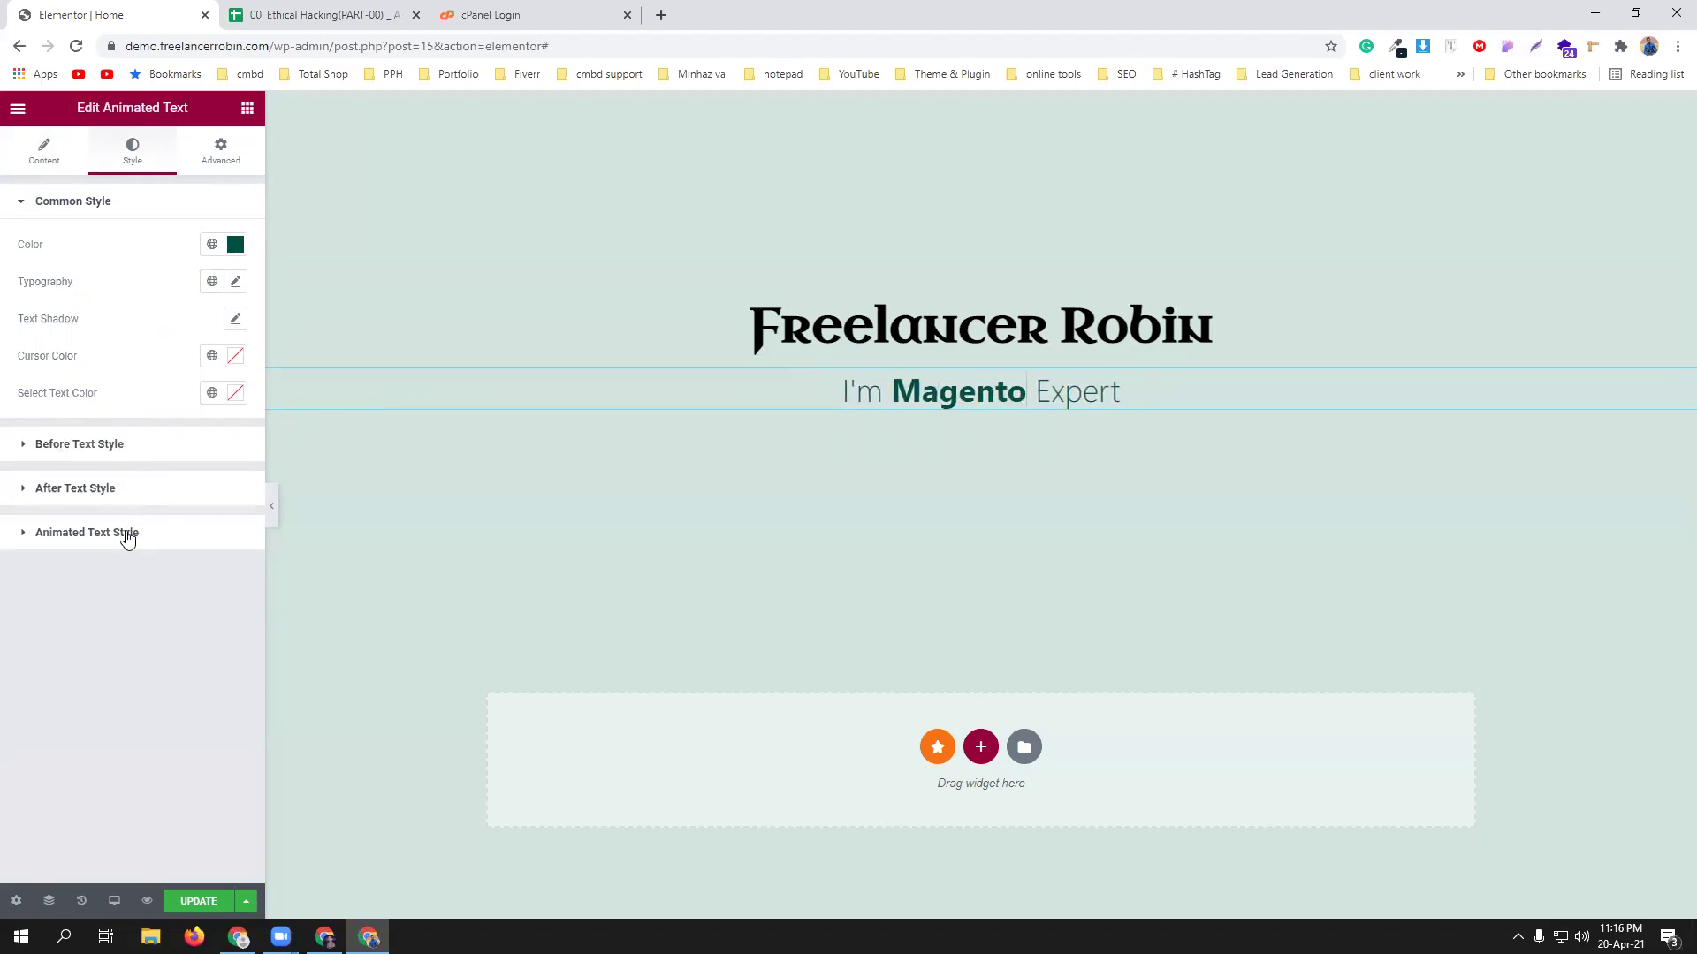
Reset the common text color of the animated line to its default.
{"action": "left_click", "coordinate": [235, 243]}
{"action": "left_click", "coordinate": [186, 278]}
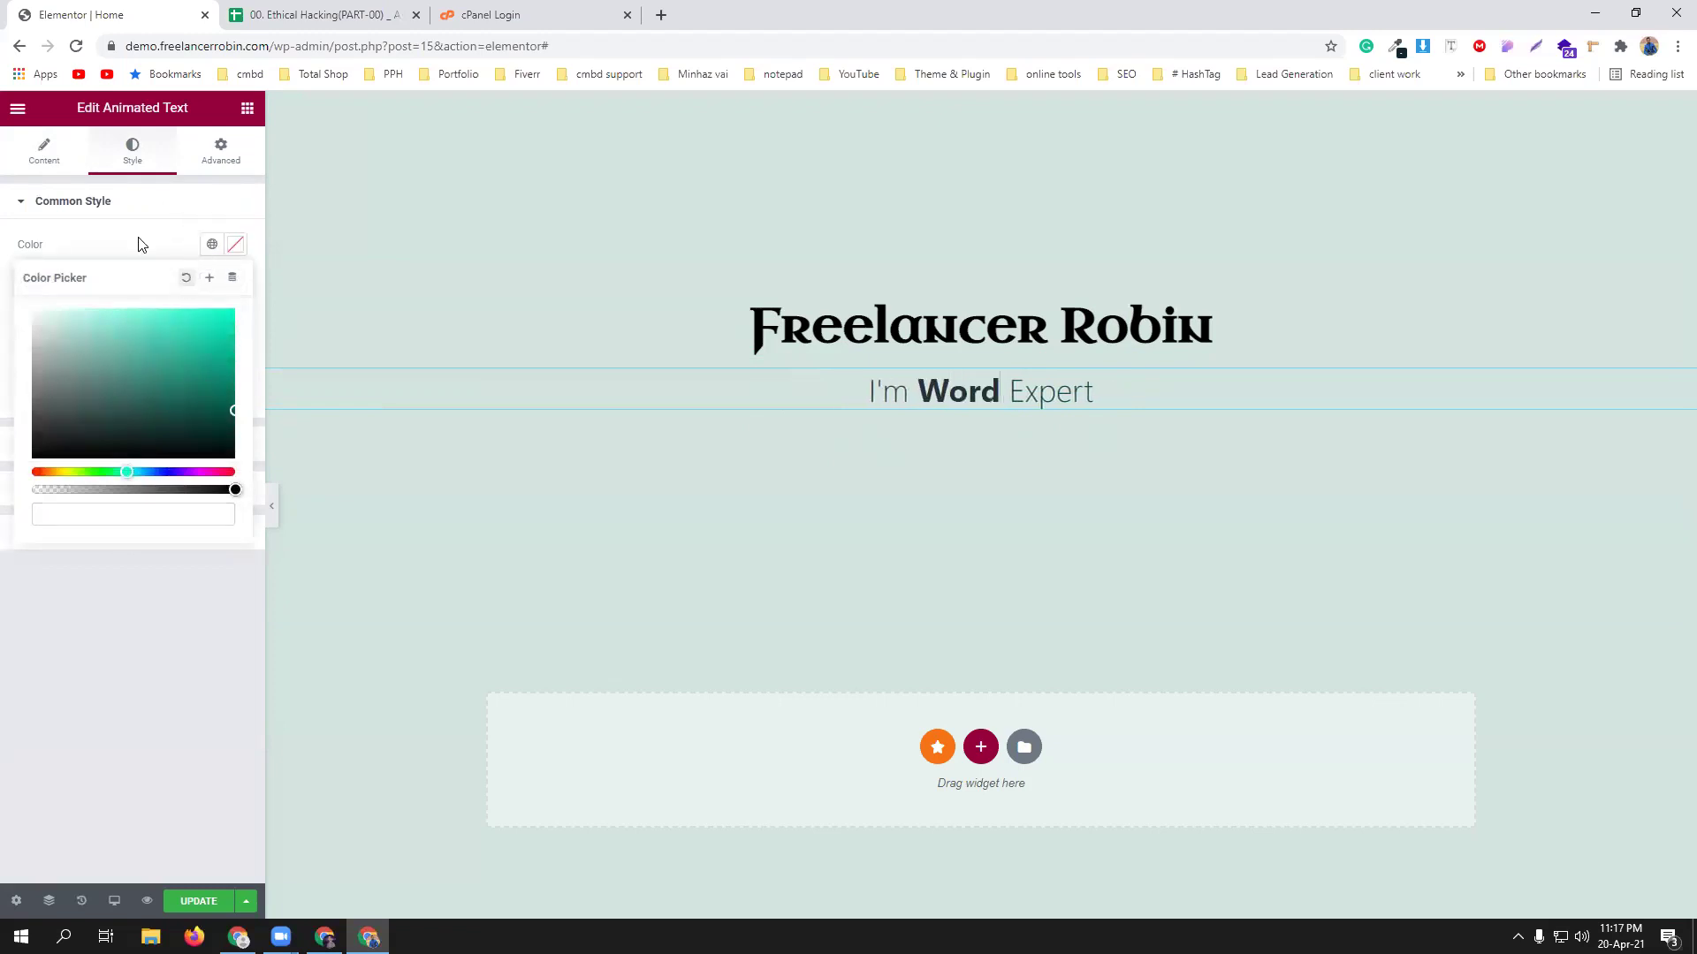
{"action": "left_click", "coordinate": [190, 254]}
Set the color of the before text "I'm" to solid black, #000000.
{"action": "left_click", "coordinate": [149, 444]}
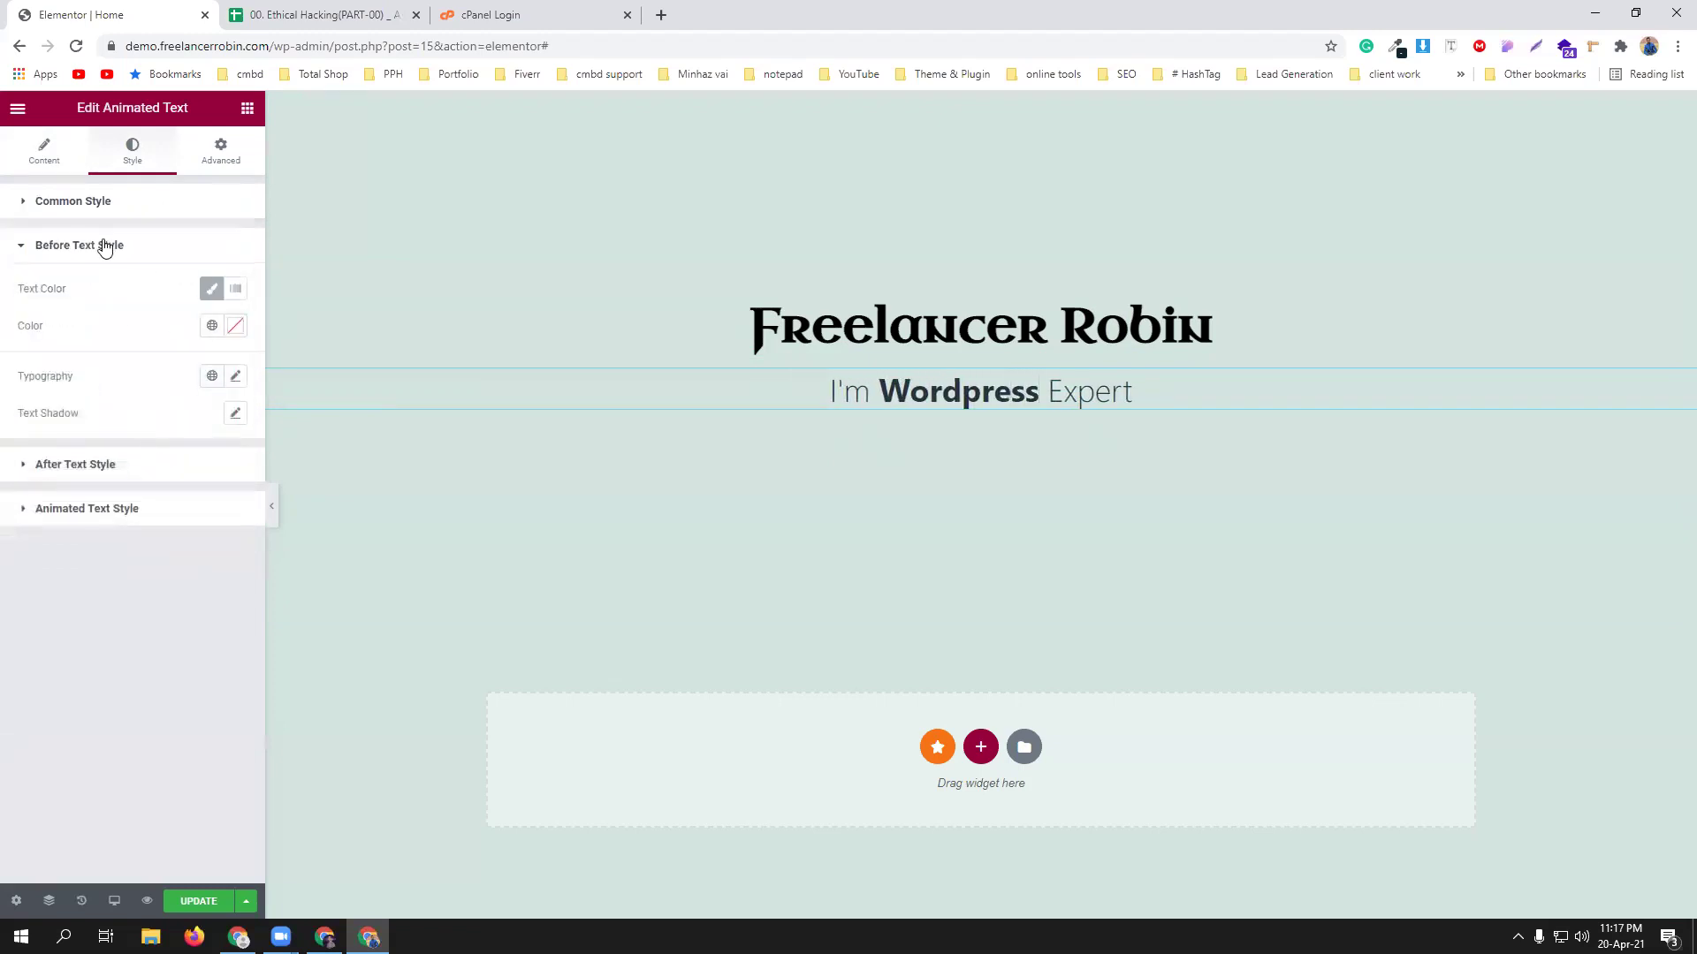
{"action": "left_click", "coordinate": [213, 291]}
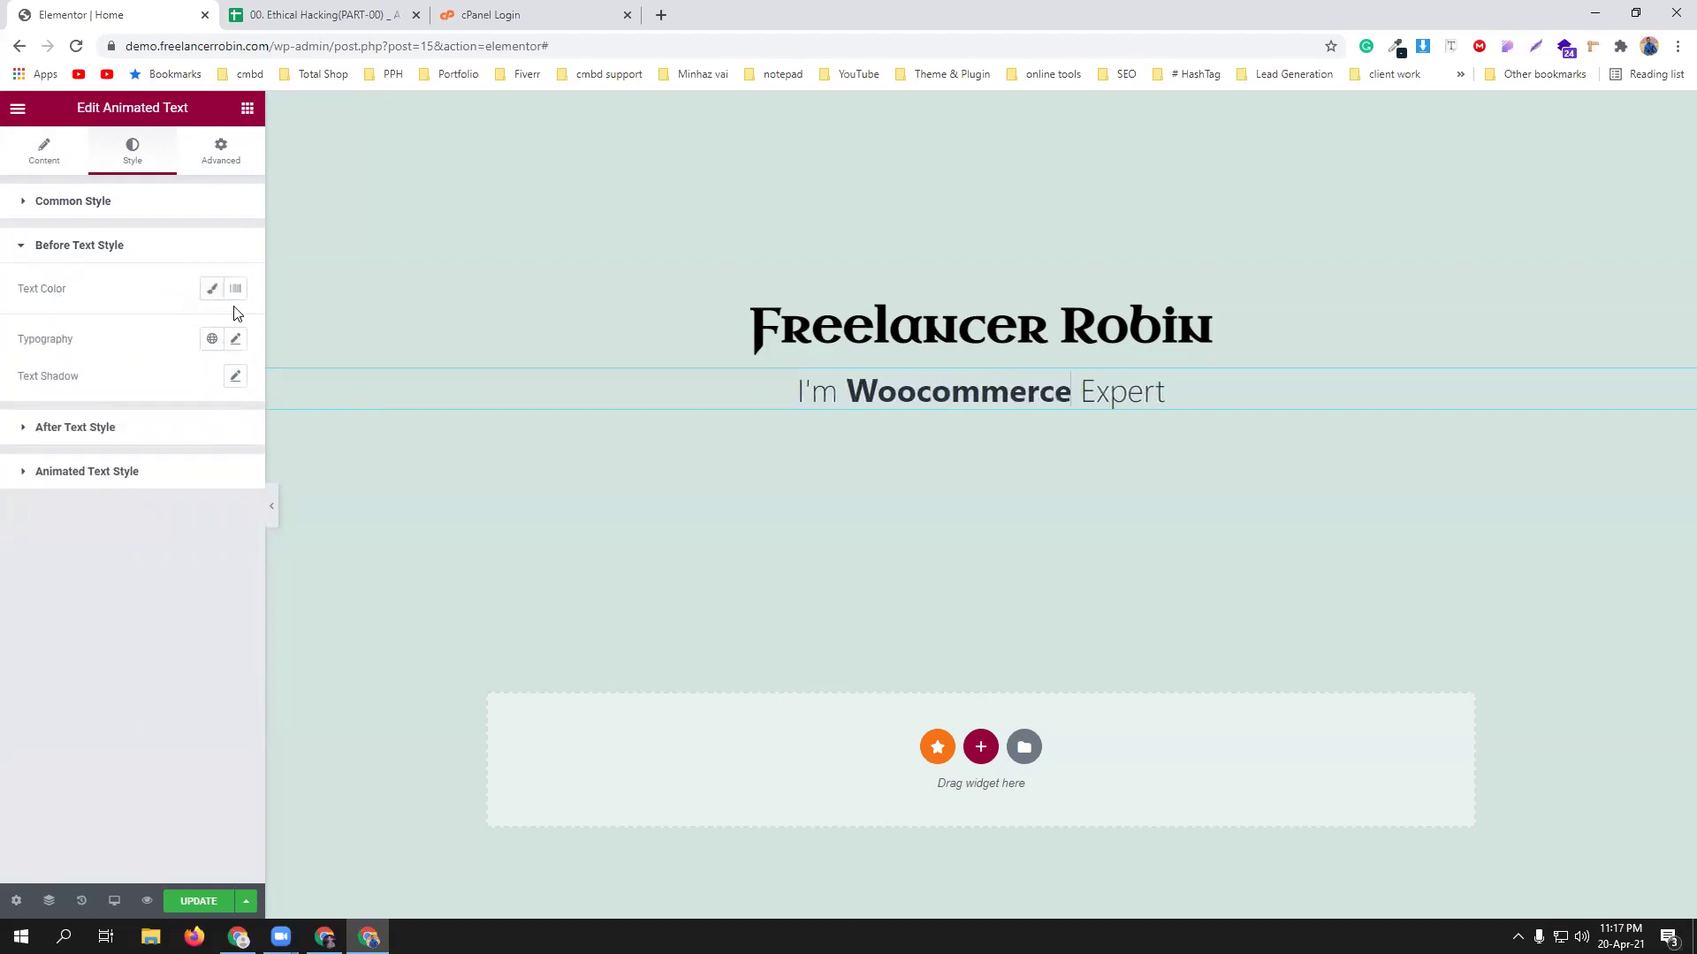
{"action": "left_click", "coordinate": [210, 291]}
{"action": "left_click", "coordinate": [235, 326]}
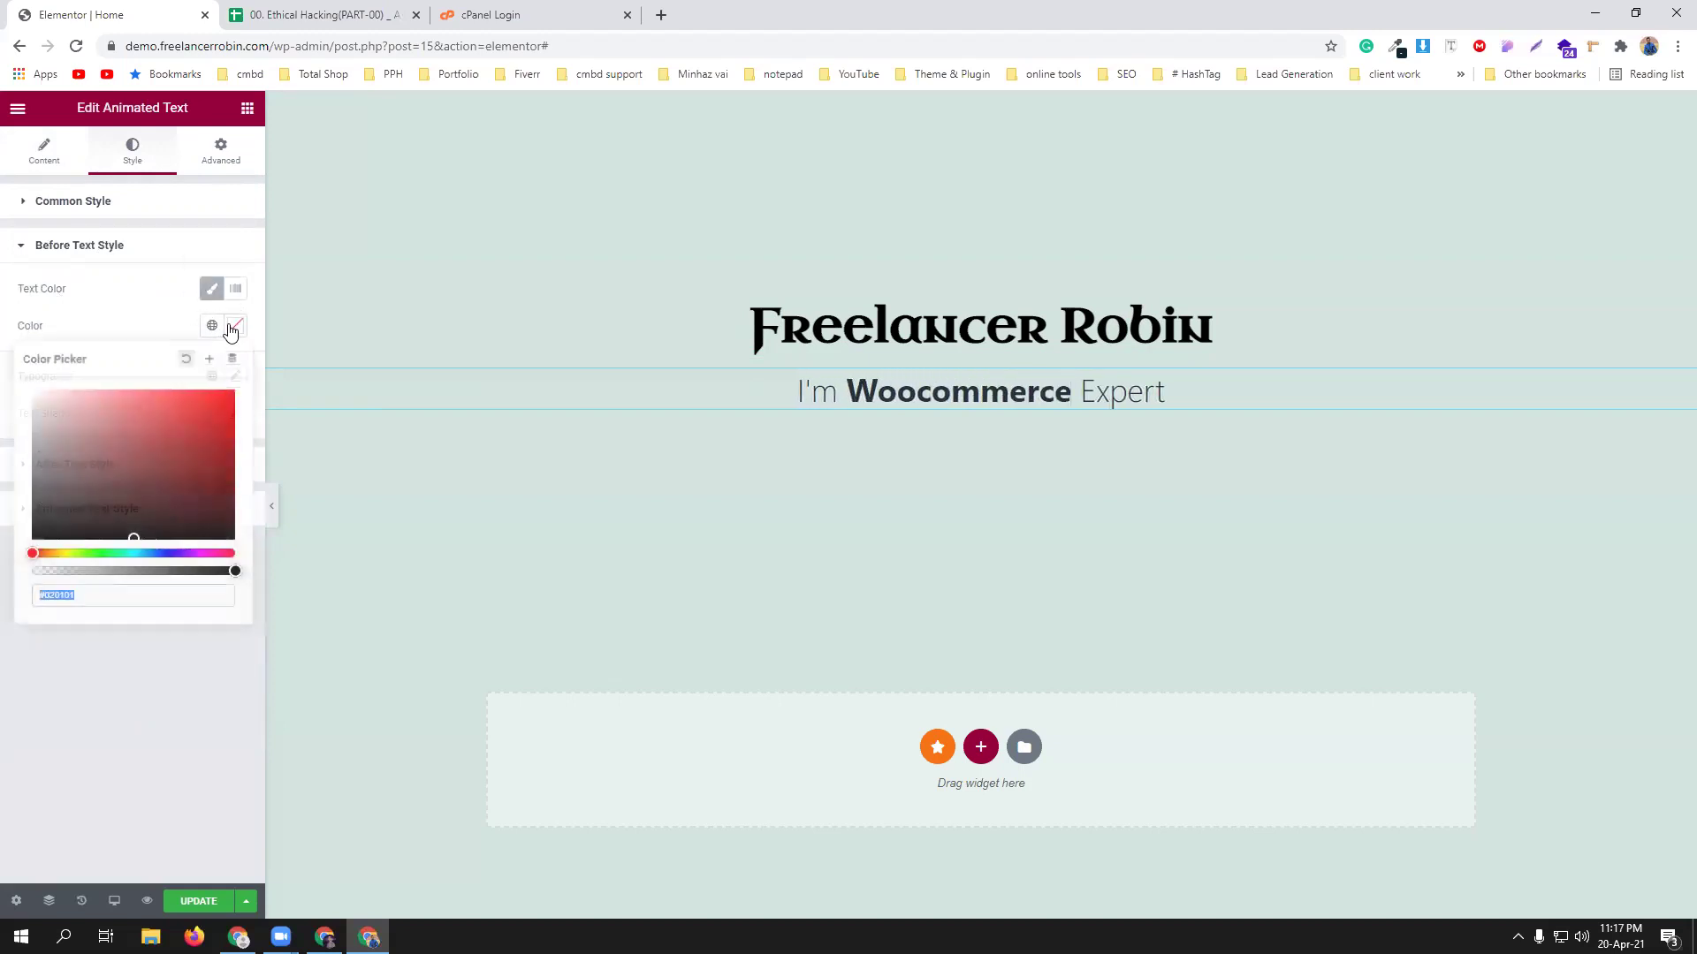
{"action": "left_click_drag", "start_coordinate": [152, 444], "coordinate": [5, 558]}
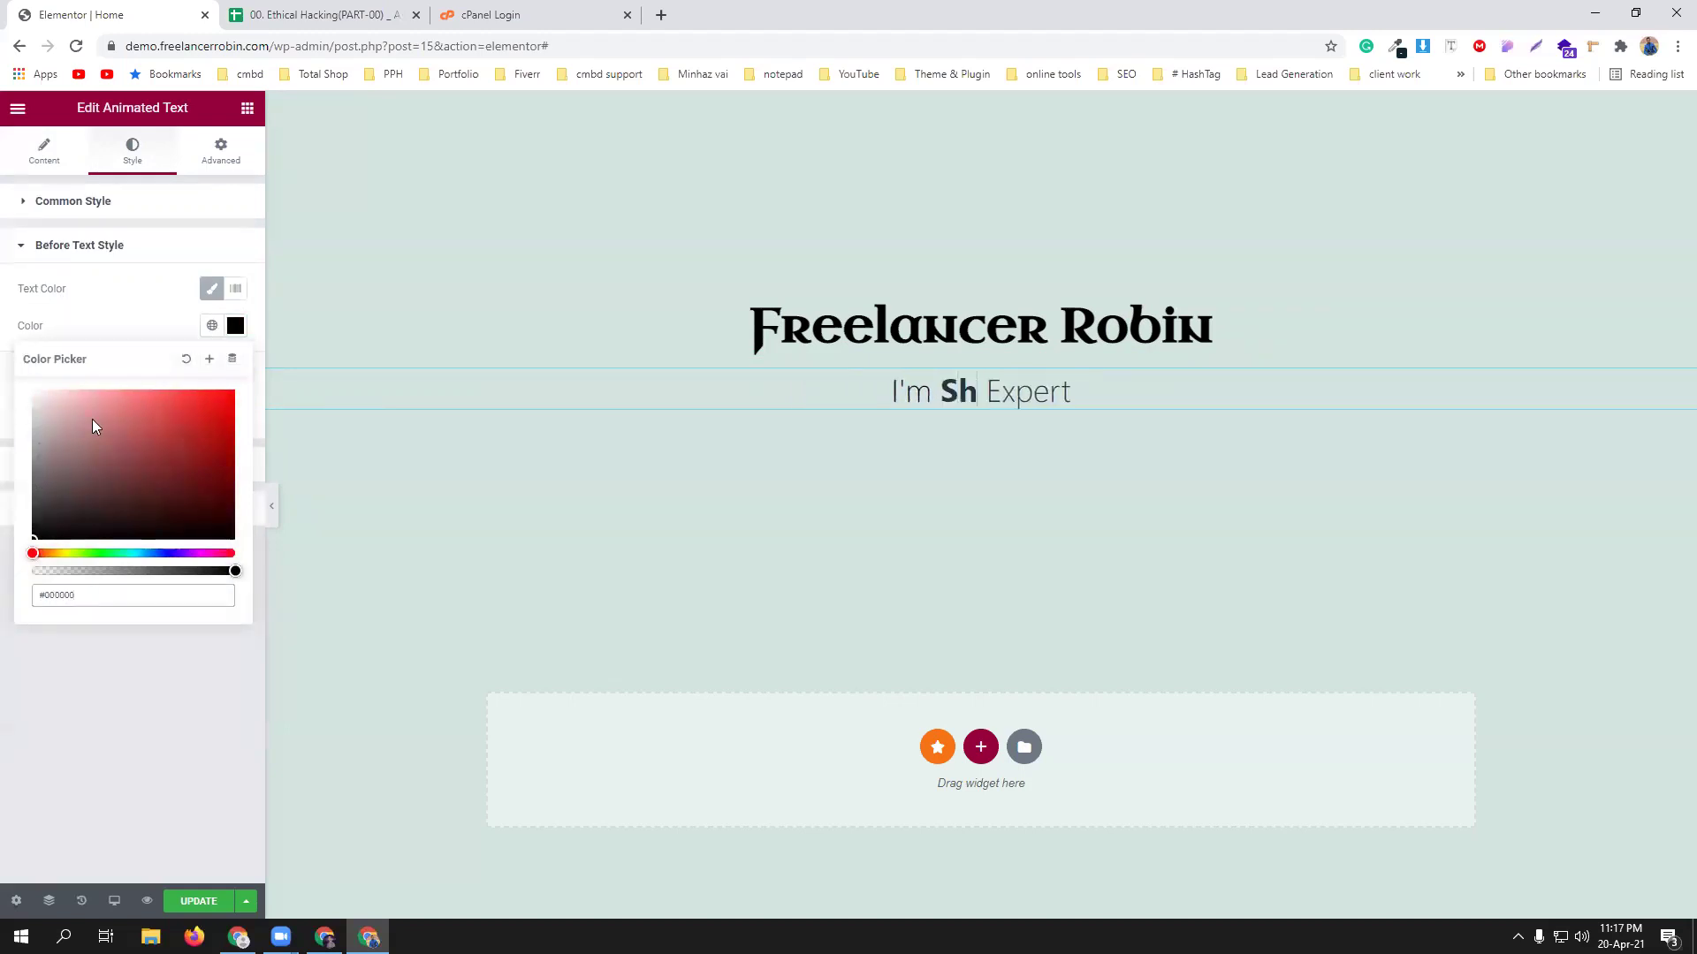
{"action": "left_click", "coordinate": [139, 299]}
Set the before text's font family to Helvetica.
{"action": "left_click", "coordinate": [237, 377]}
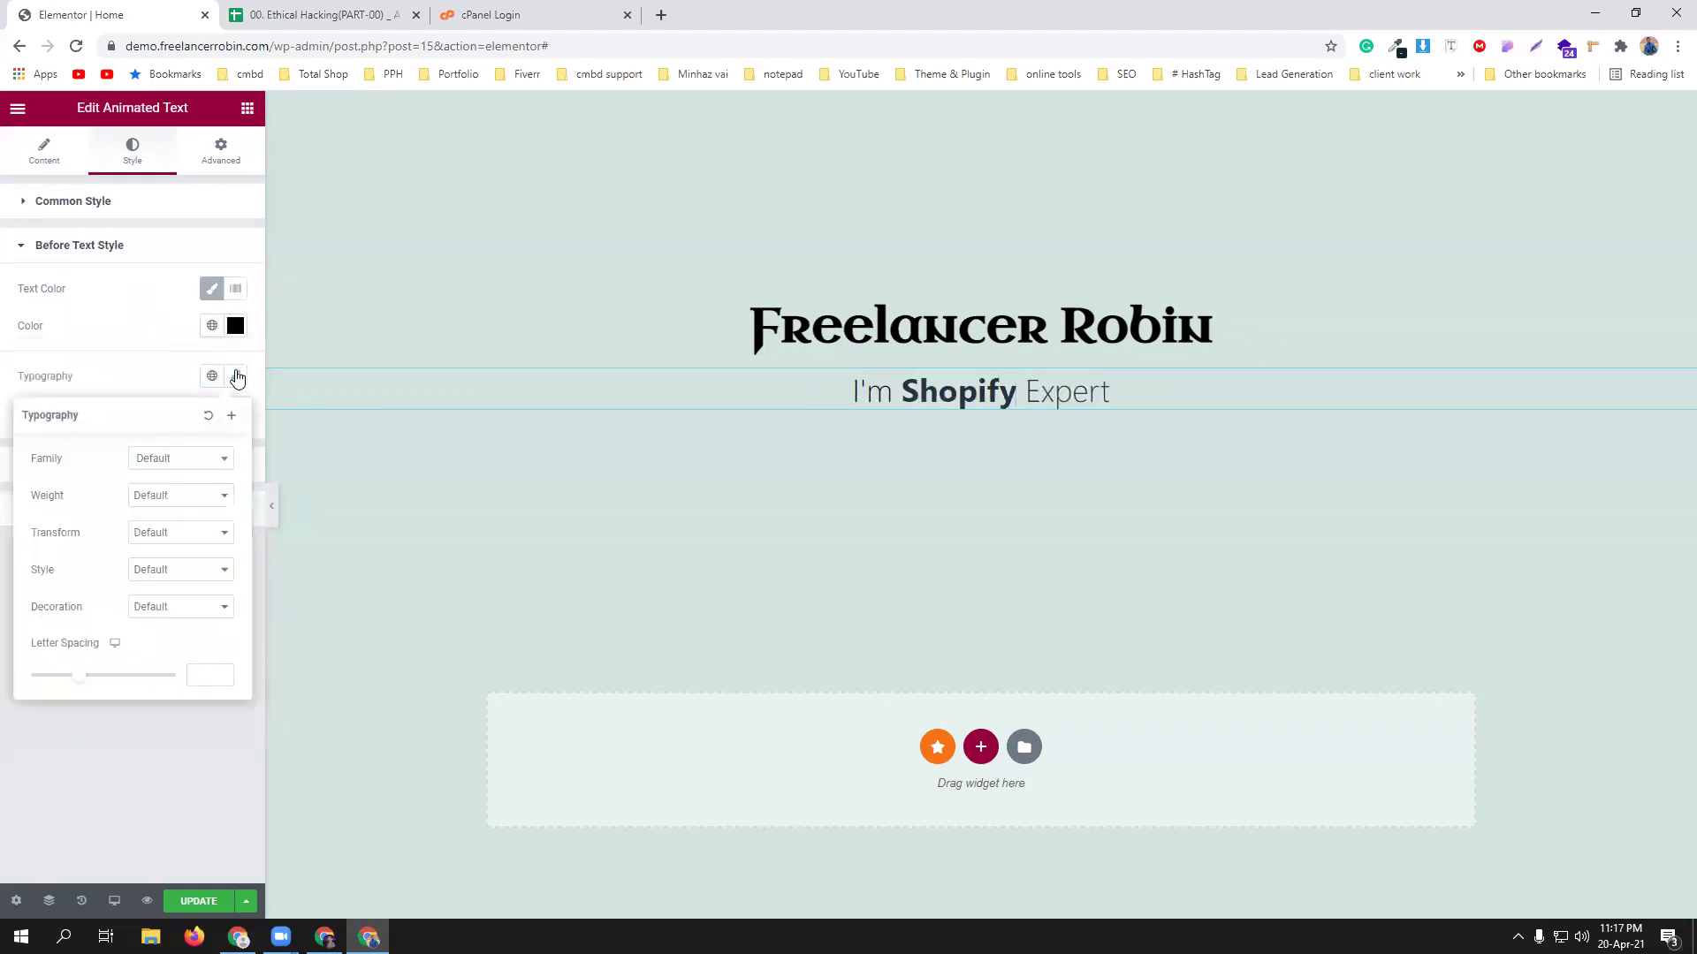
{"action": "left_click", "coordinate": [174, 462]}
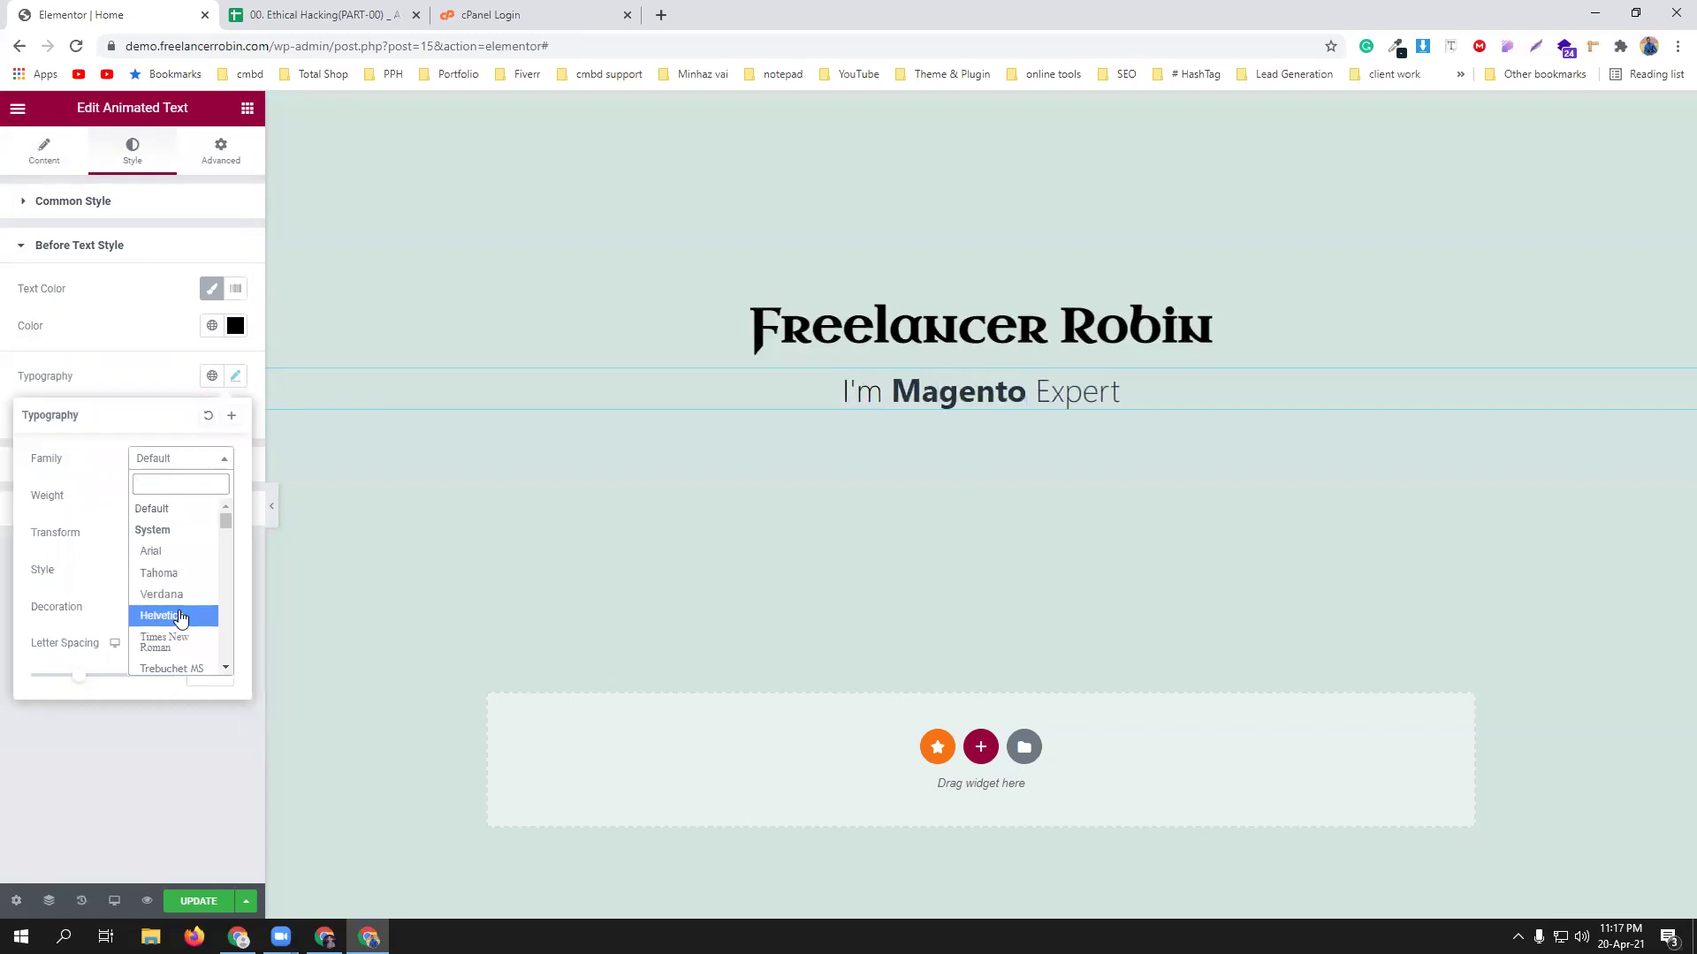
{"action": "left_click", "coordinate": [175, 616]}
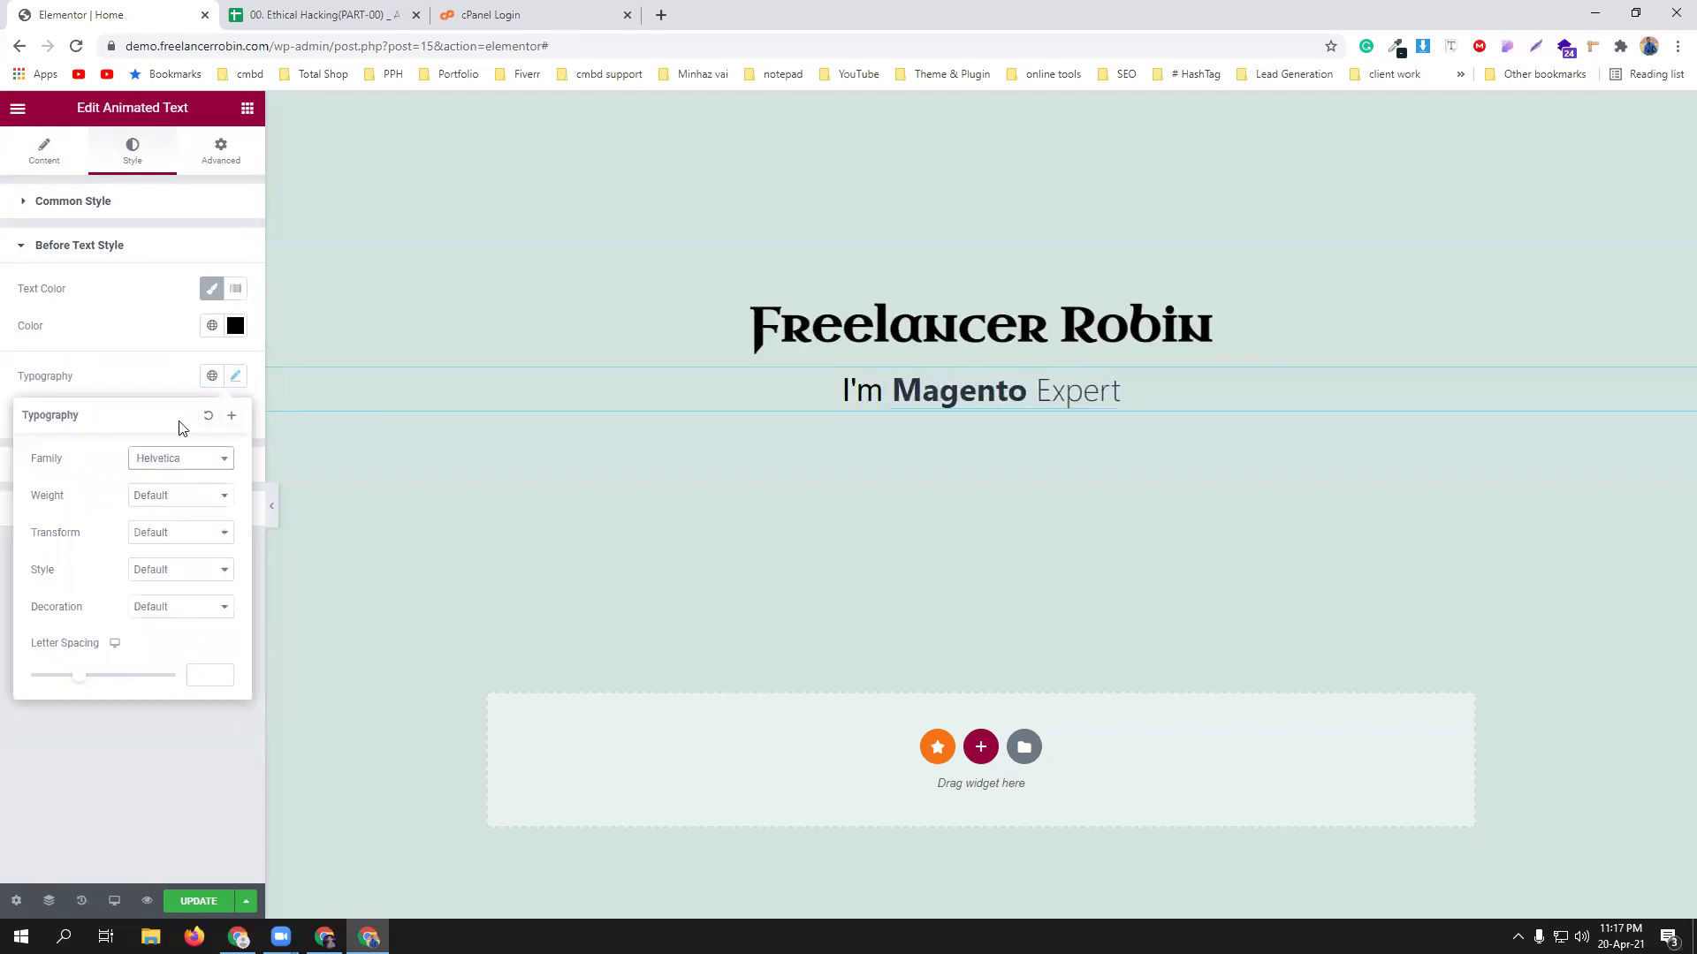
{"action": "left_click", "coordinate": [147, 375]}
Set the color of the after text "Expert" to solid black, #000000.
{"action": "left_click", "coordinate": [159, 465]}
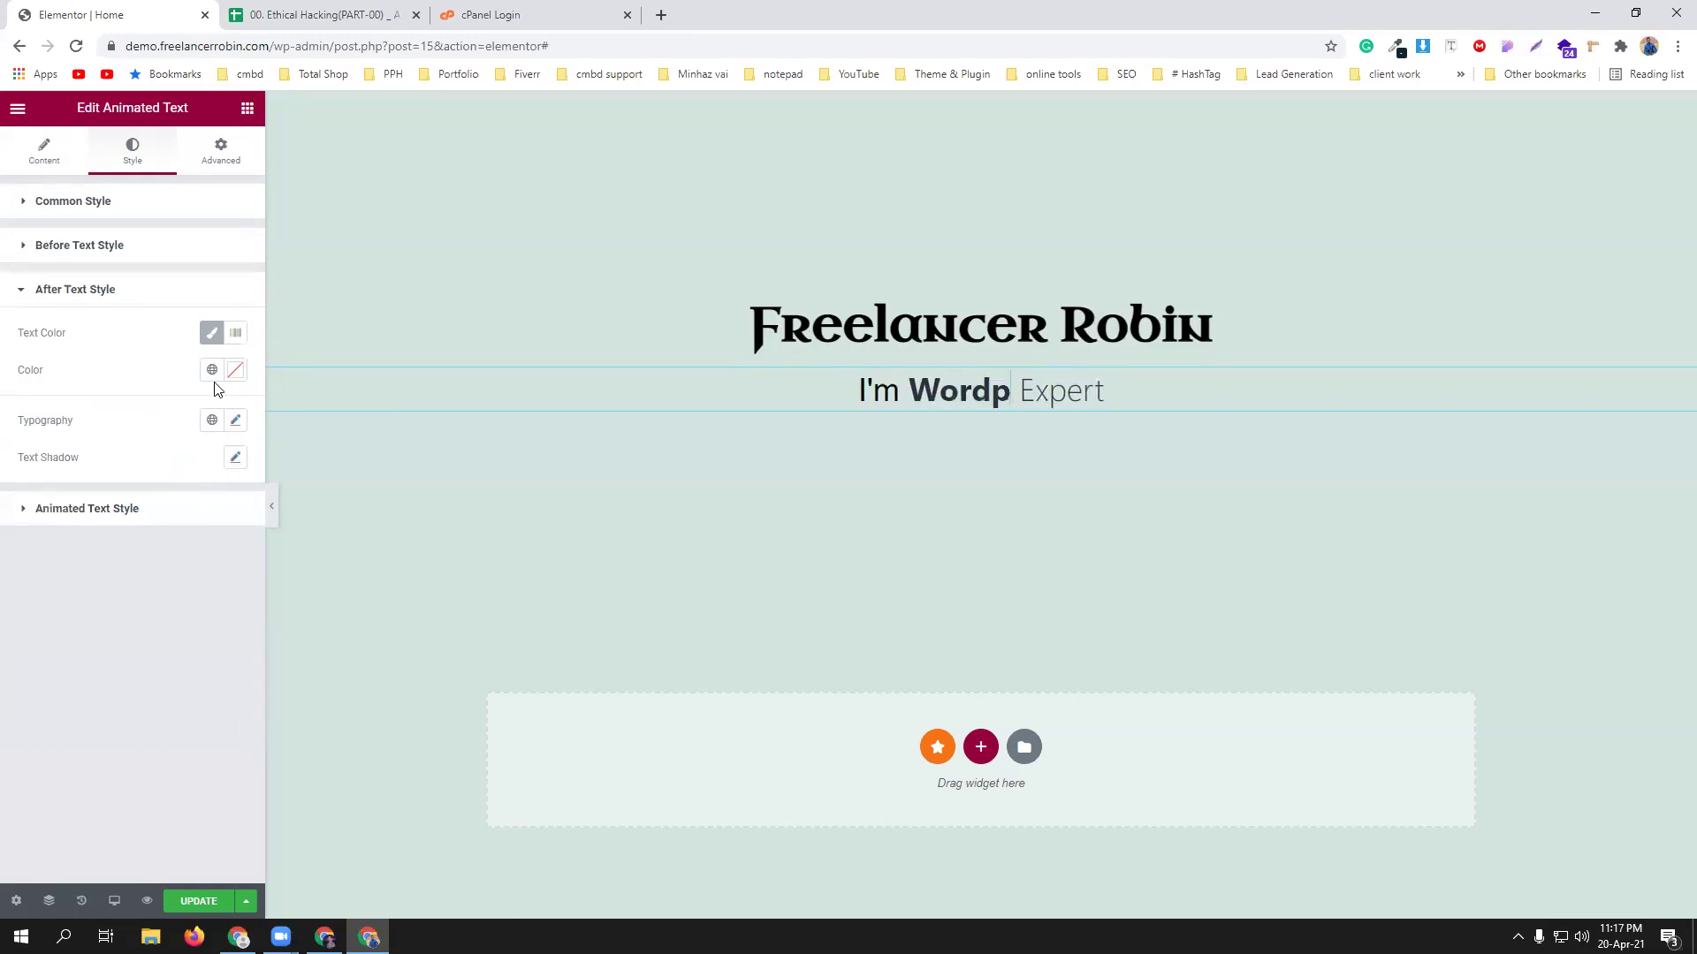
{"action": "left_click", "coordinate": [235, 369]}
{"action": "left_click_drag", "start_coordinate": [162, 454], "coordinate": [2, 621]}
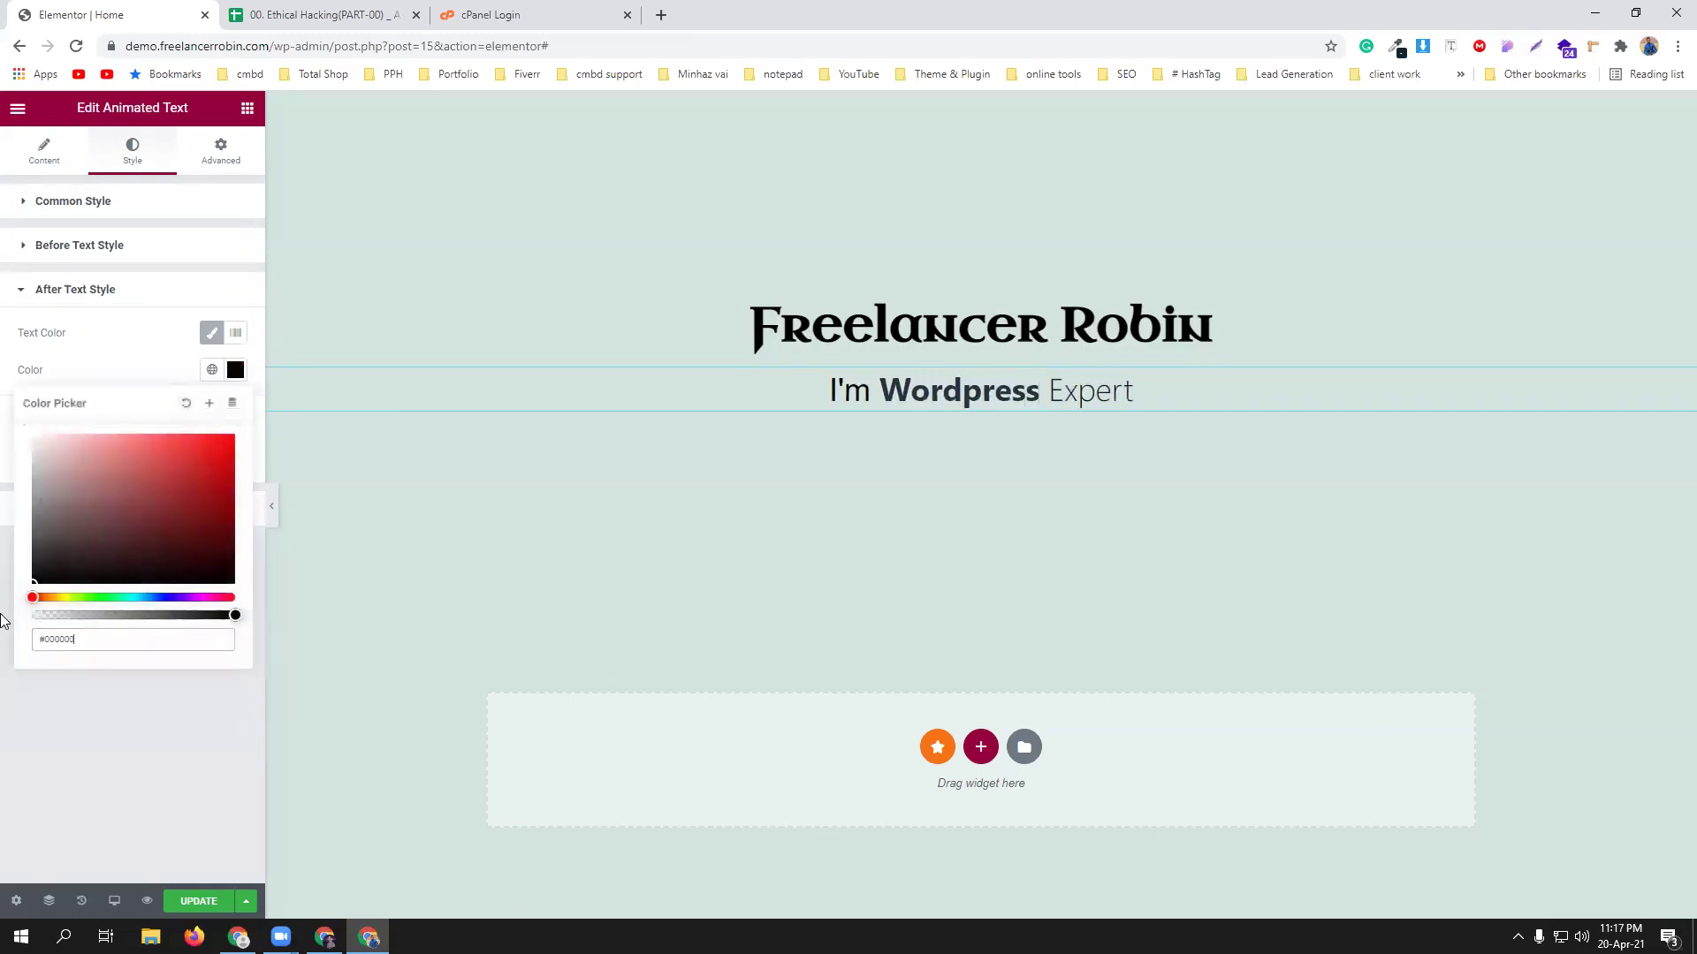
{"action": "left_click", "coordinate": [132, 359]}
Set the after text's font family to Helvetica.
{"action": "left_click", "coordinate": [237, 421]}
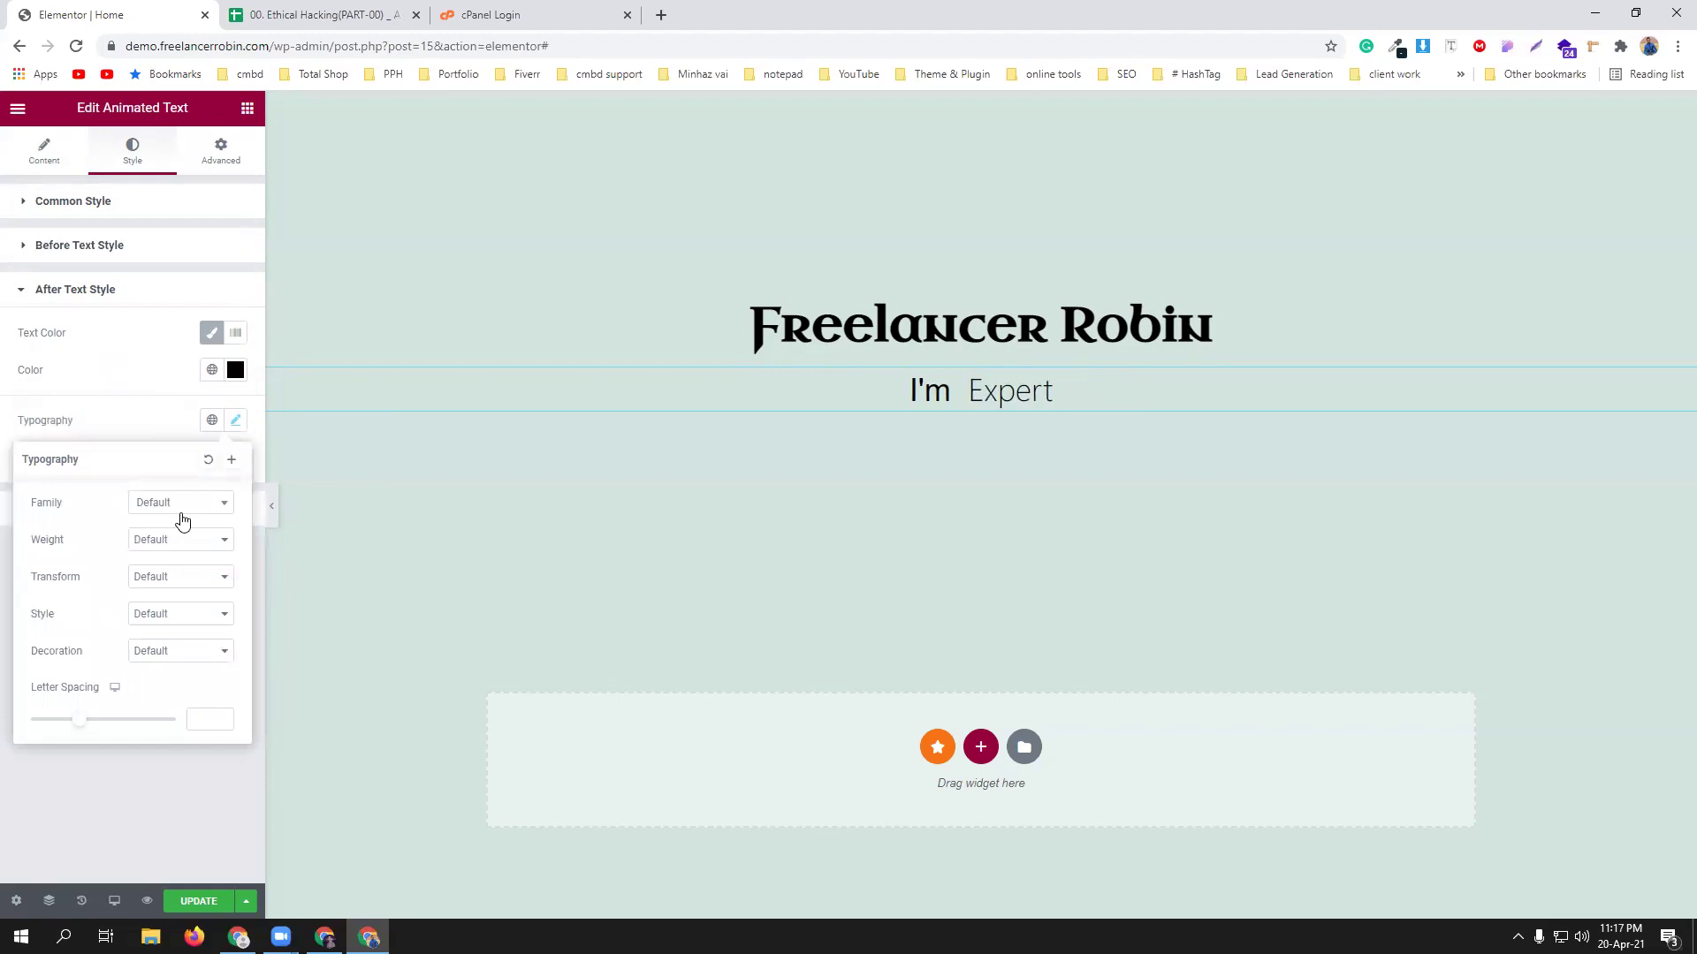
{"action": "left_click", "coordinate": [179, 506]}
{"action": "left_click", "coordinate": [165, 659]}
{"action": "left_click", "coordinate": [135, 402]}
Set the color of the animated words to dark red, #980000.
{"action": "left_click", "coordinate": [159, 513]}
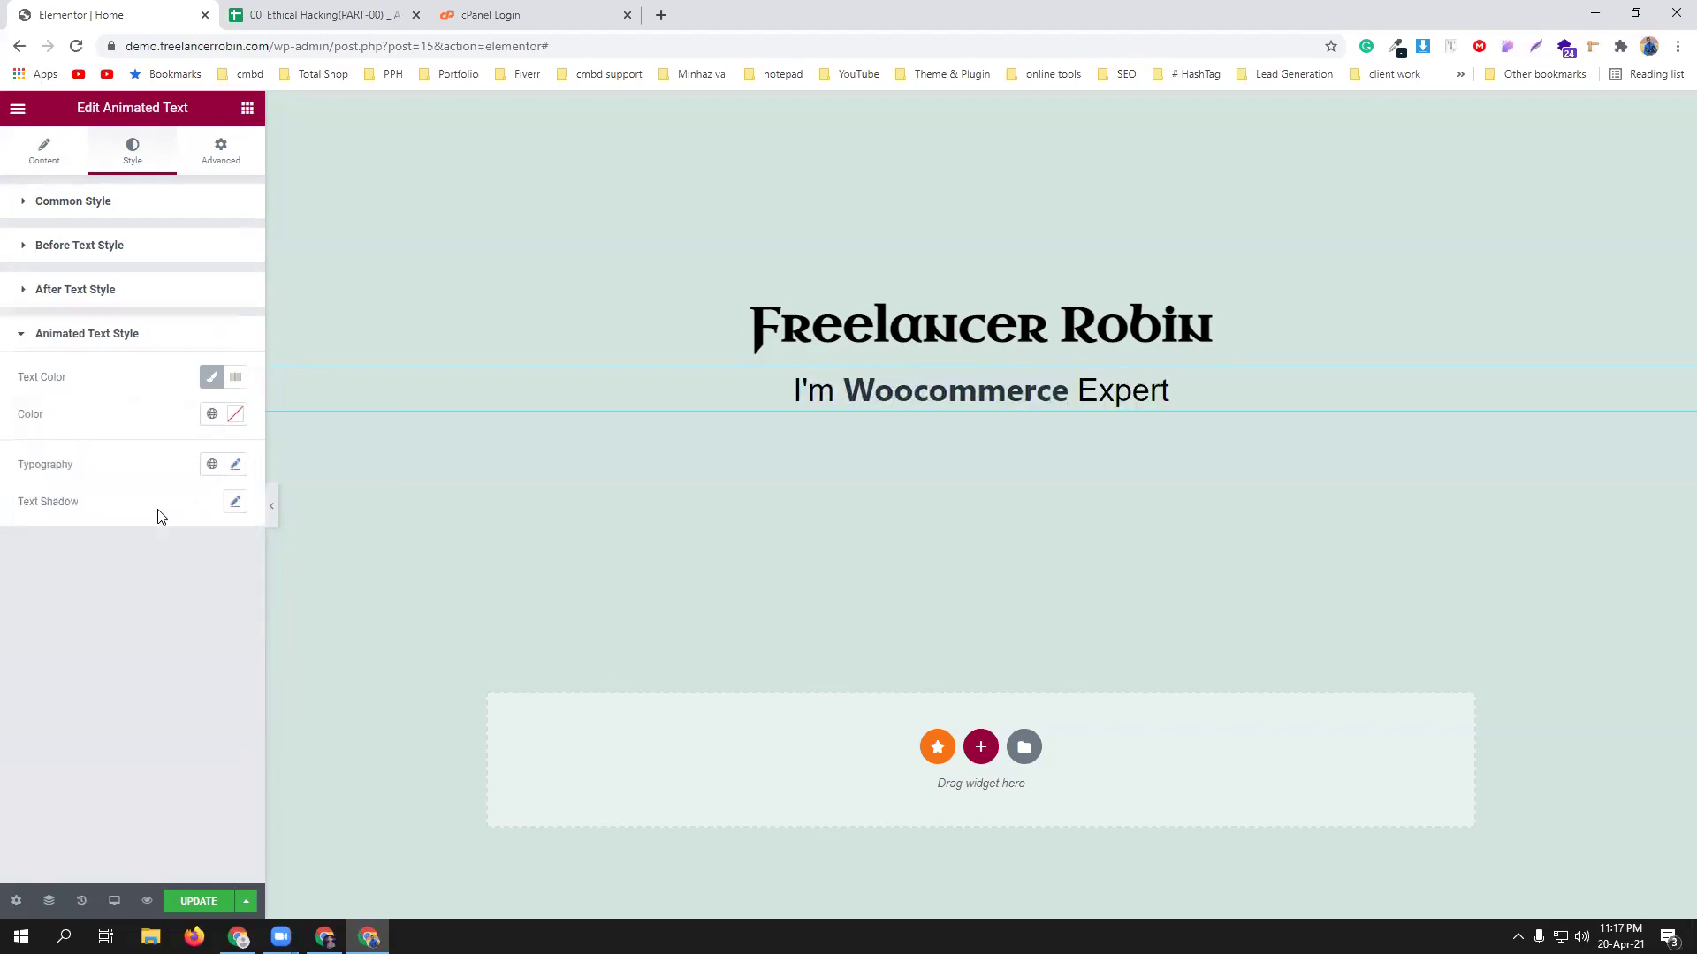
{"action": "left_click", "coordinate": [237, 419]}
{"action": "left_click", "coordinate": [118, 575]}
{"action": "left_click", "coordinate": [190, 553]}
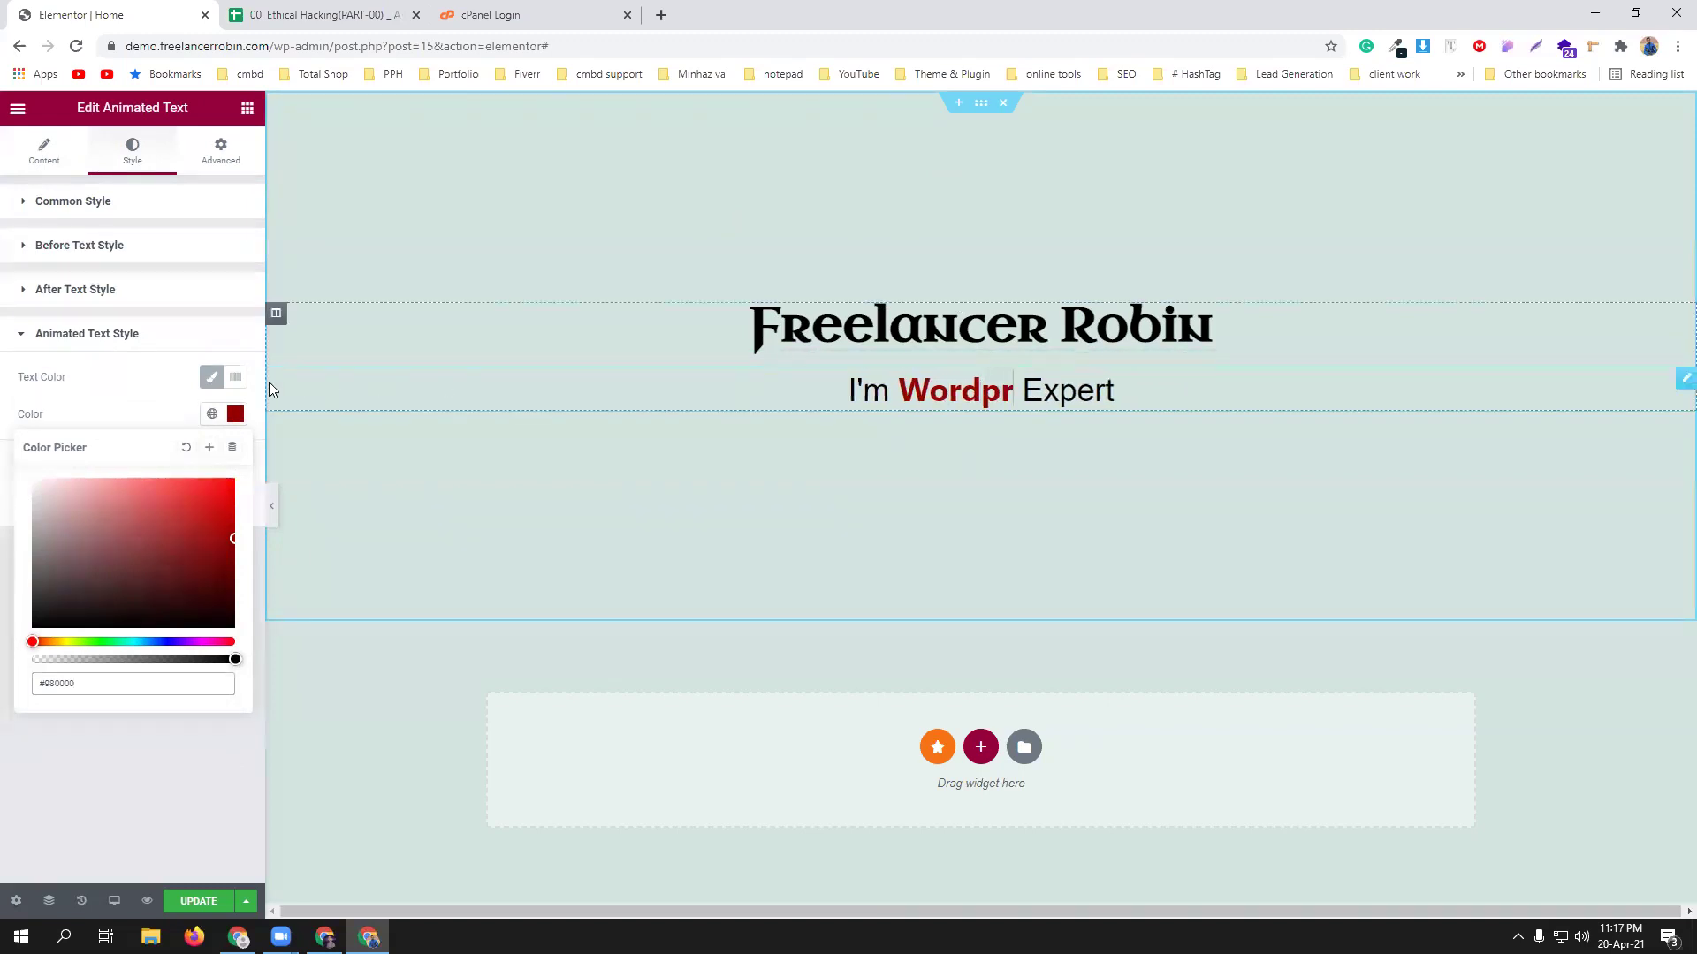
{"action": "left_click", "coordinate": [259, 478]}
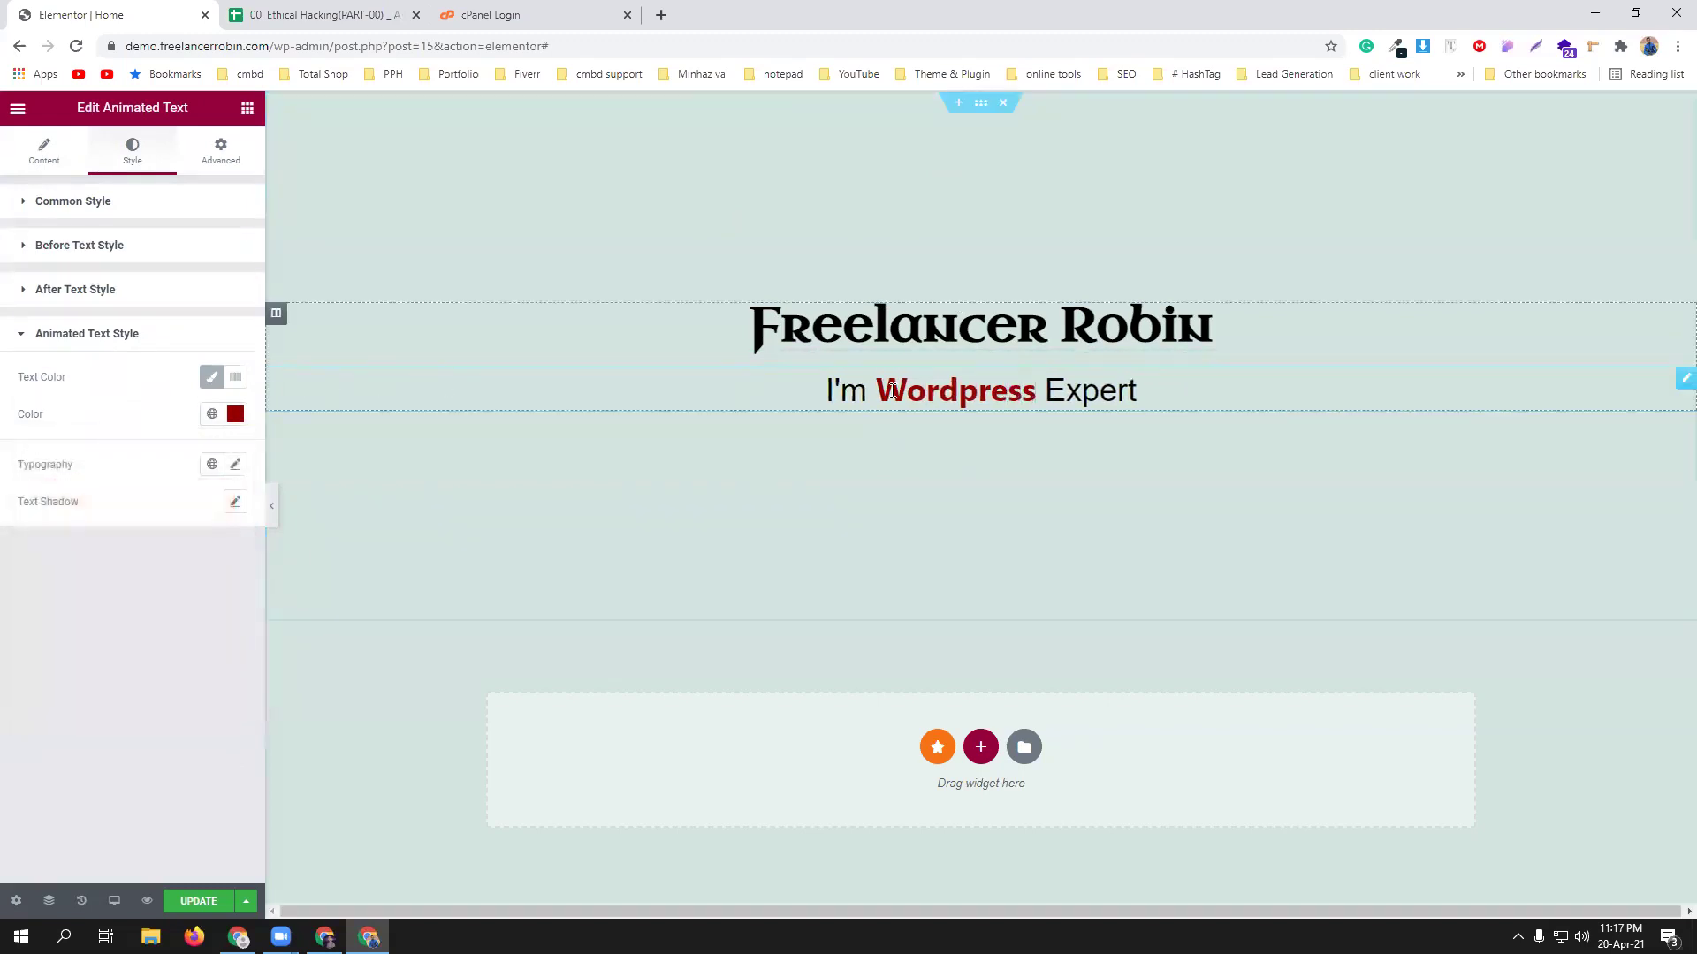
Set the font family of the animated words to Verdana.
{"action": "left_click", "coordinate": [234, 467]}
{"action": "left_click", "coordinate": [182, 547]}
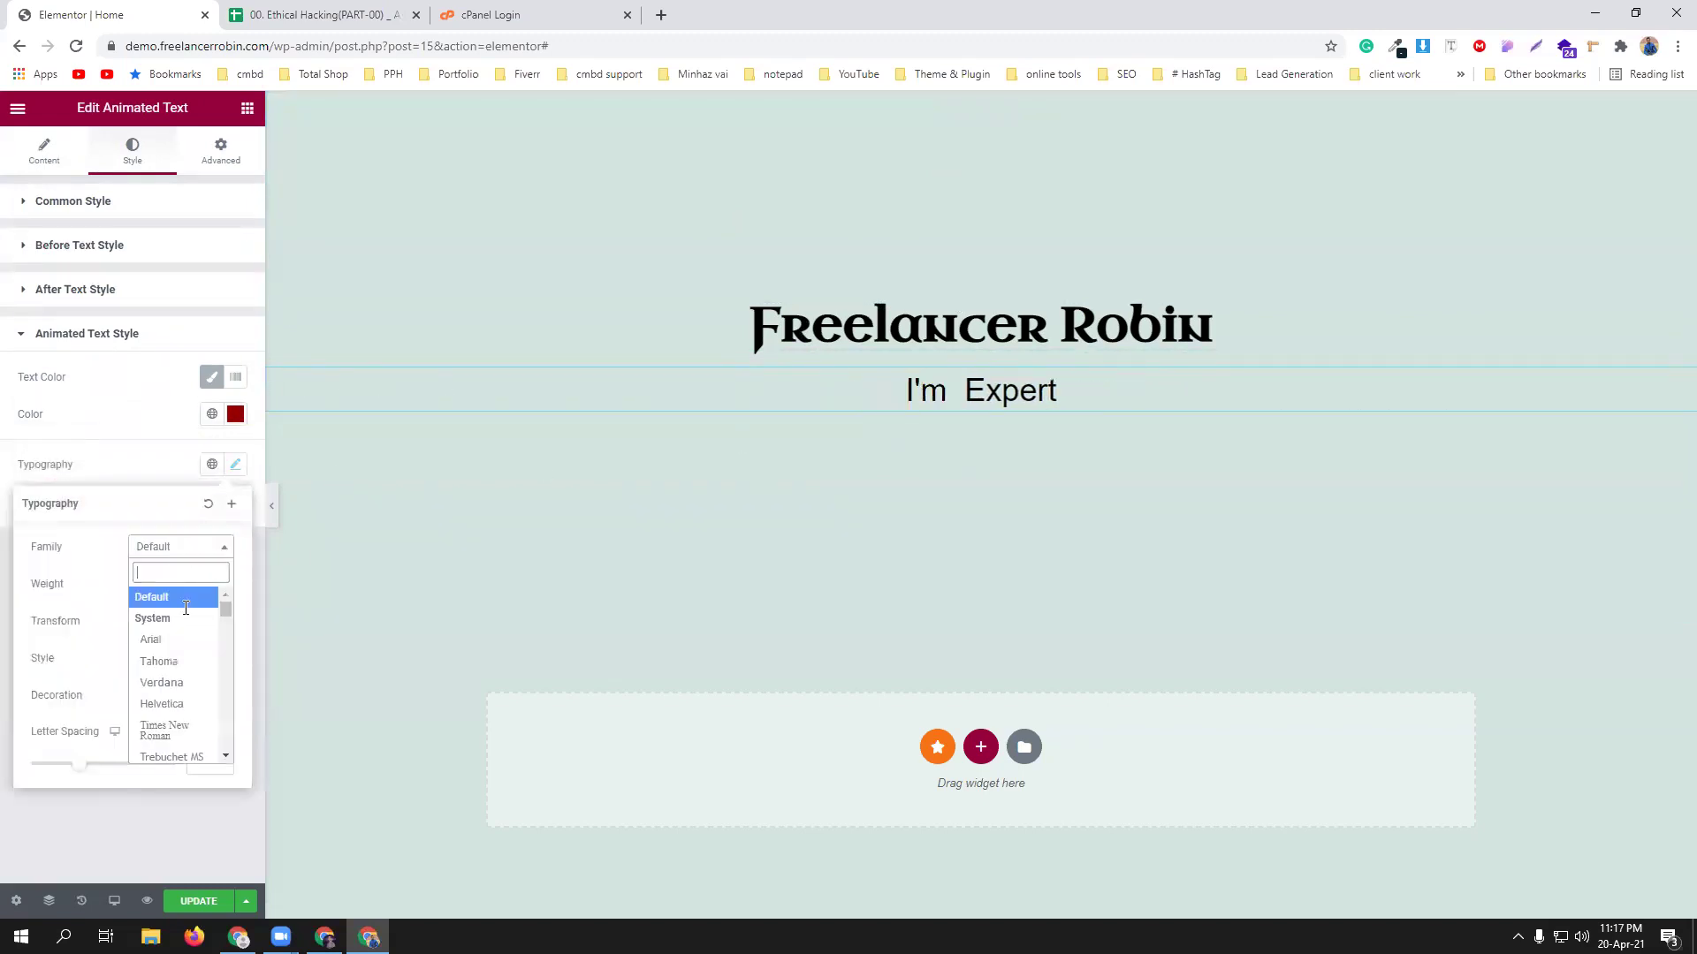
{"action": "left_click", "coordinate": [195, 689]}
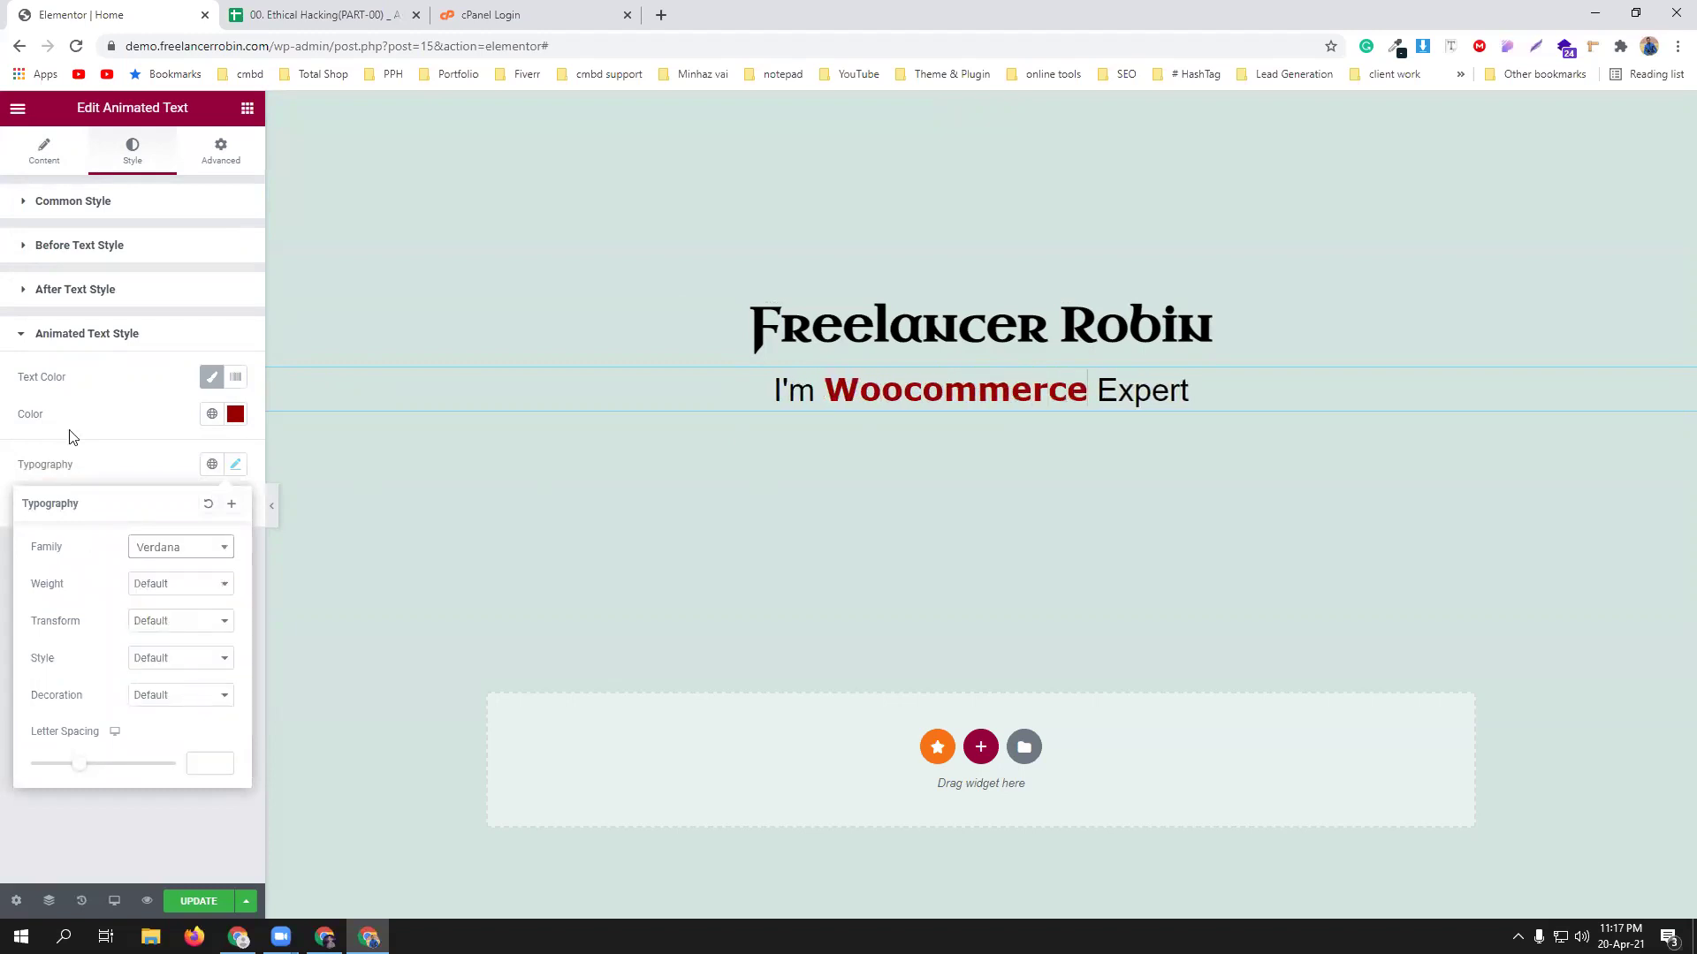
Check the heading's font family and set the animated words to the same one, Uncial Antiqua.
{"action": "left_click", "coordinate": [179, 550]}
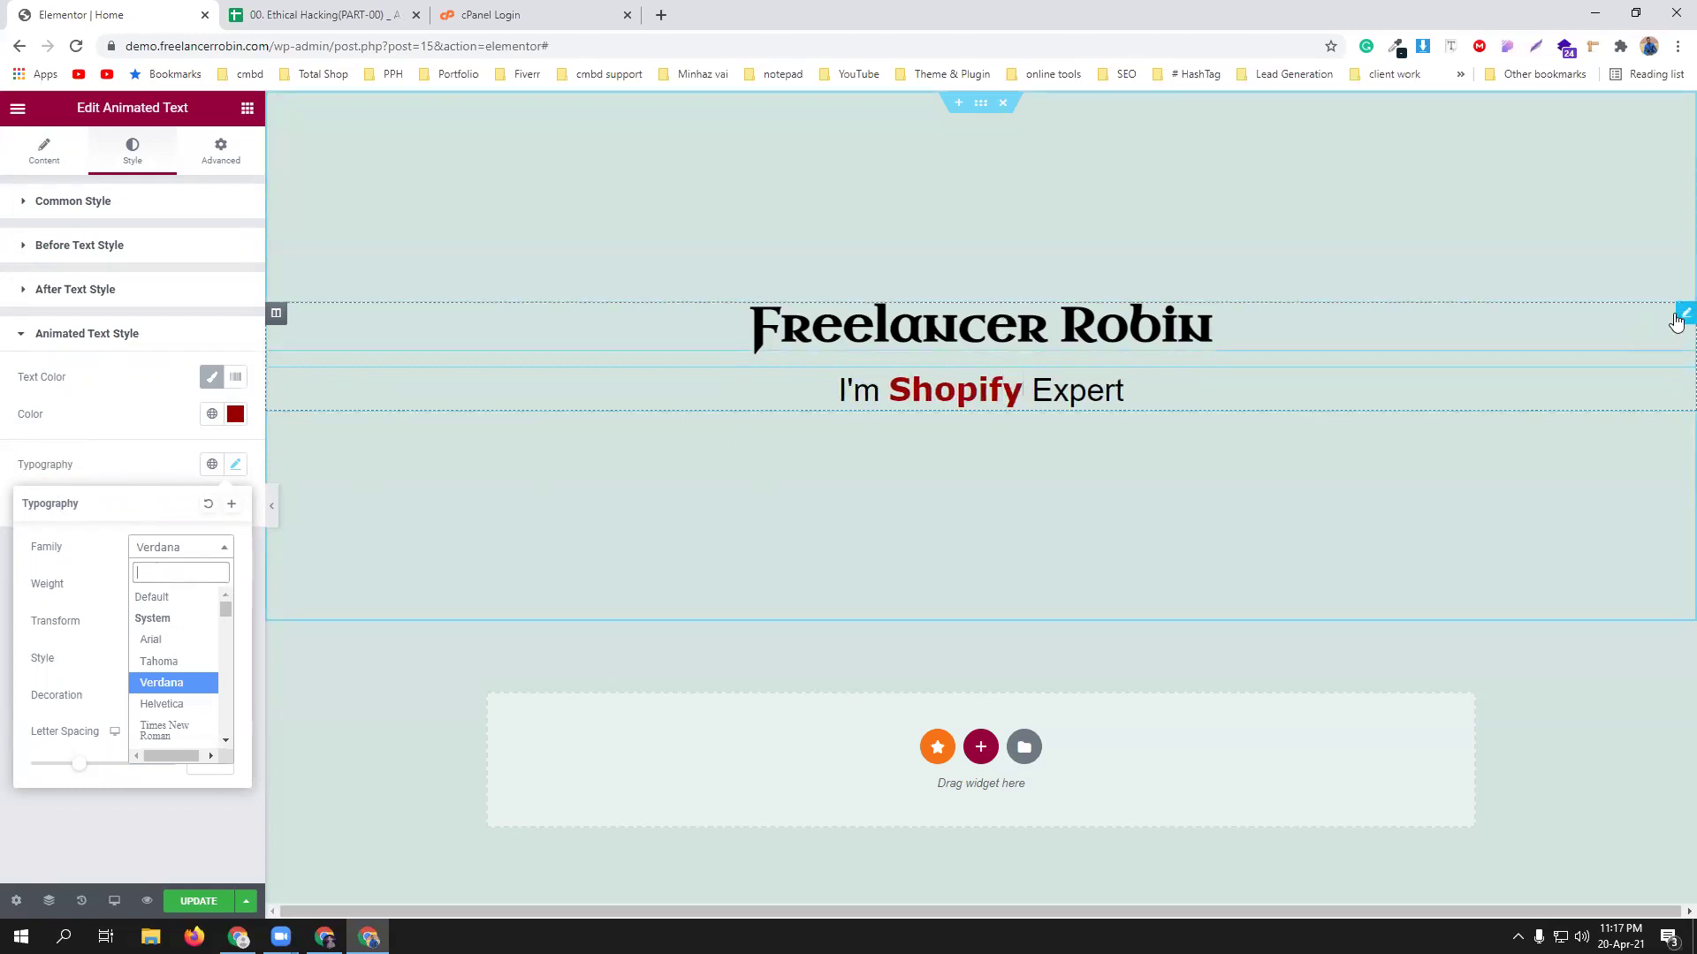
{"action": "left_click", "coordinate": [1679, 317]}
{"action": "left_click", "coordinate": [235, 281]}
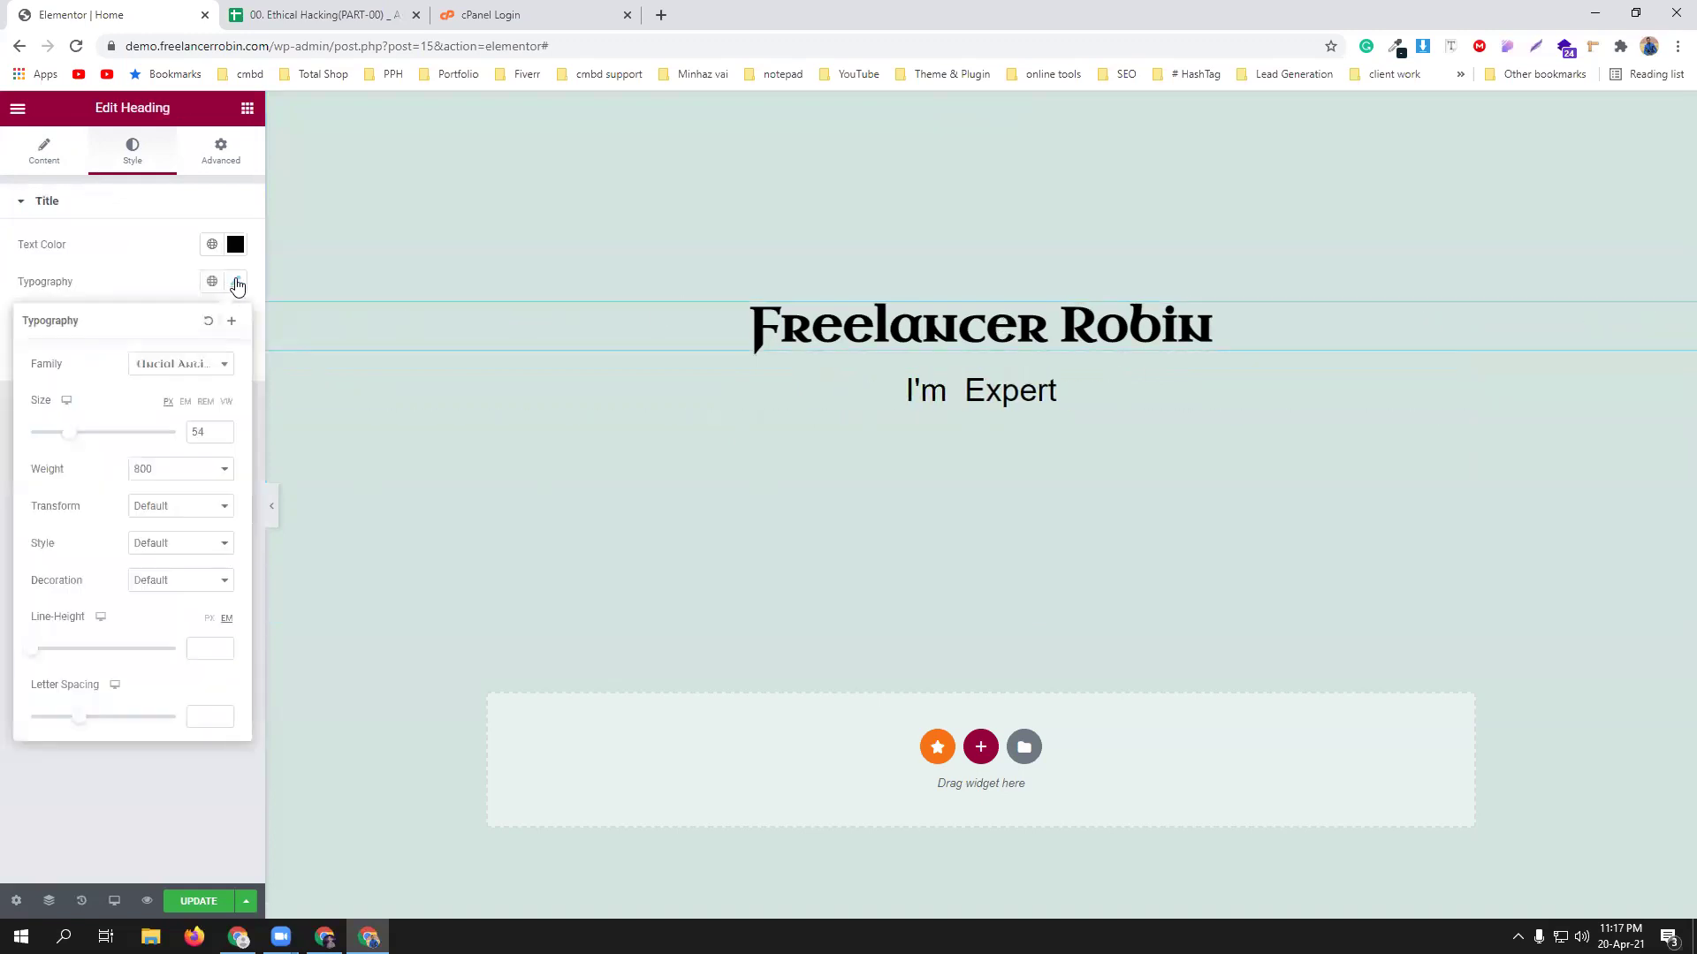
{"action": "left_click", "coordinate": [1430, 390]}
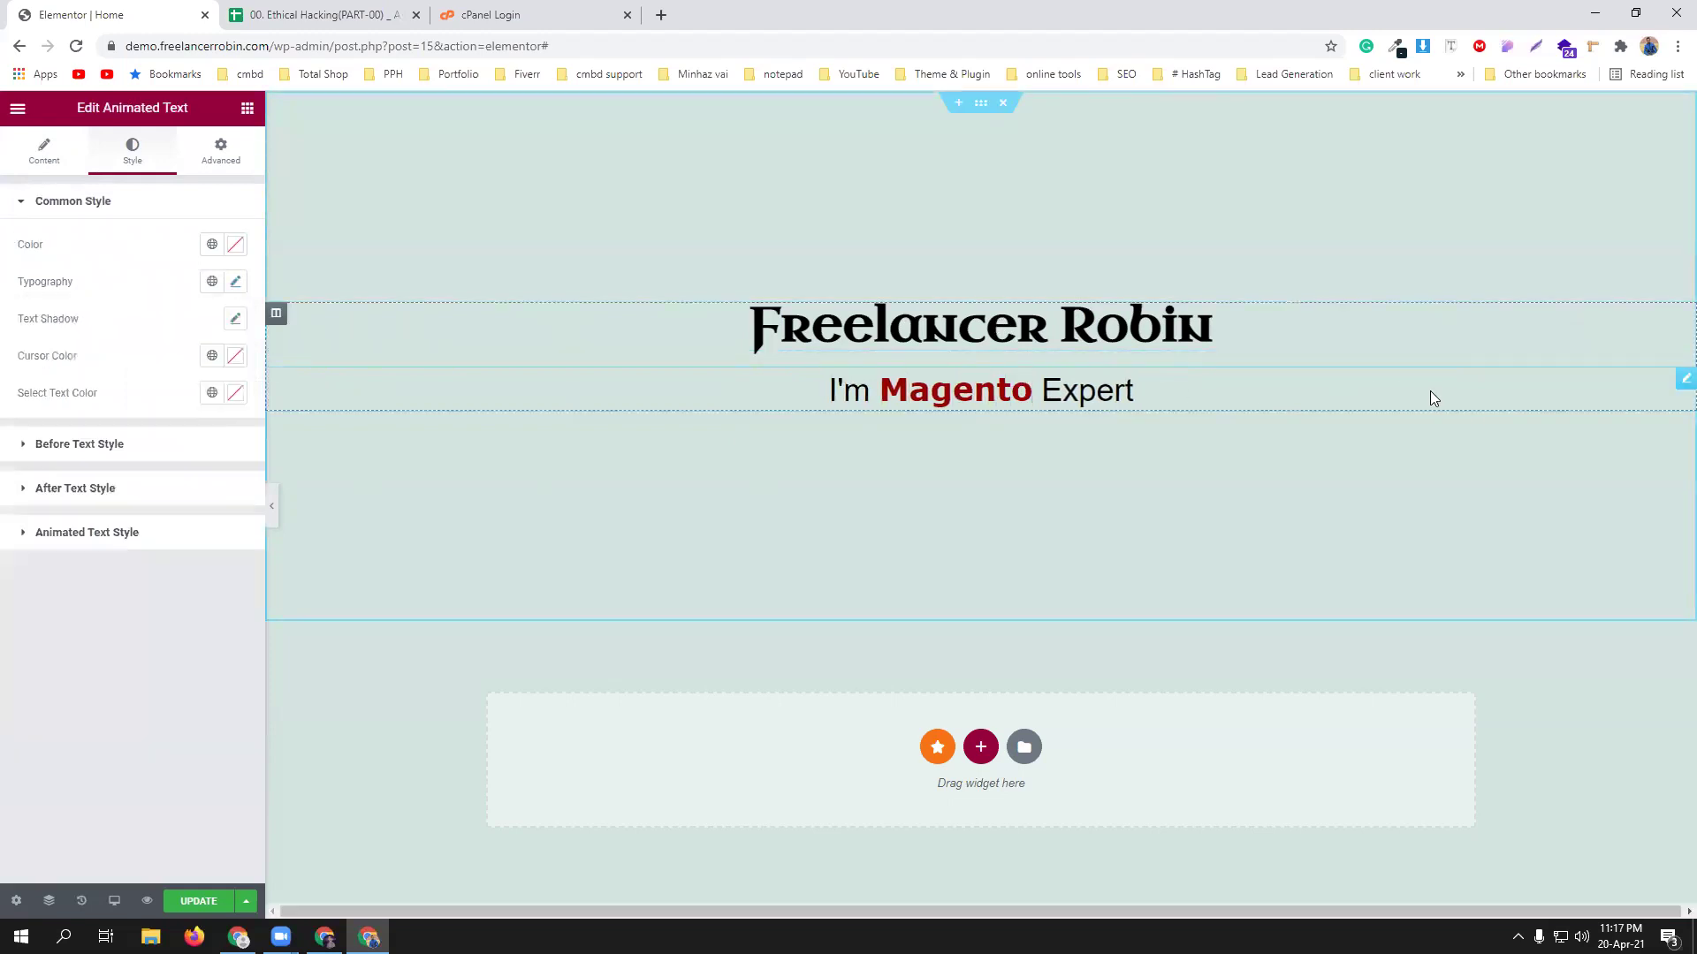
{"action": "left_click", "coordinate": [119, 533]}
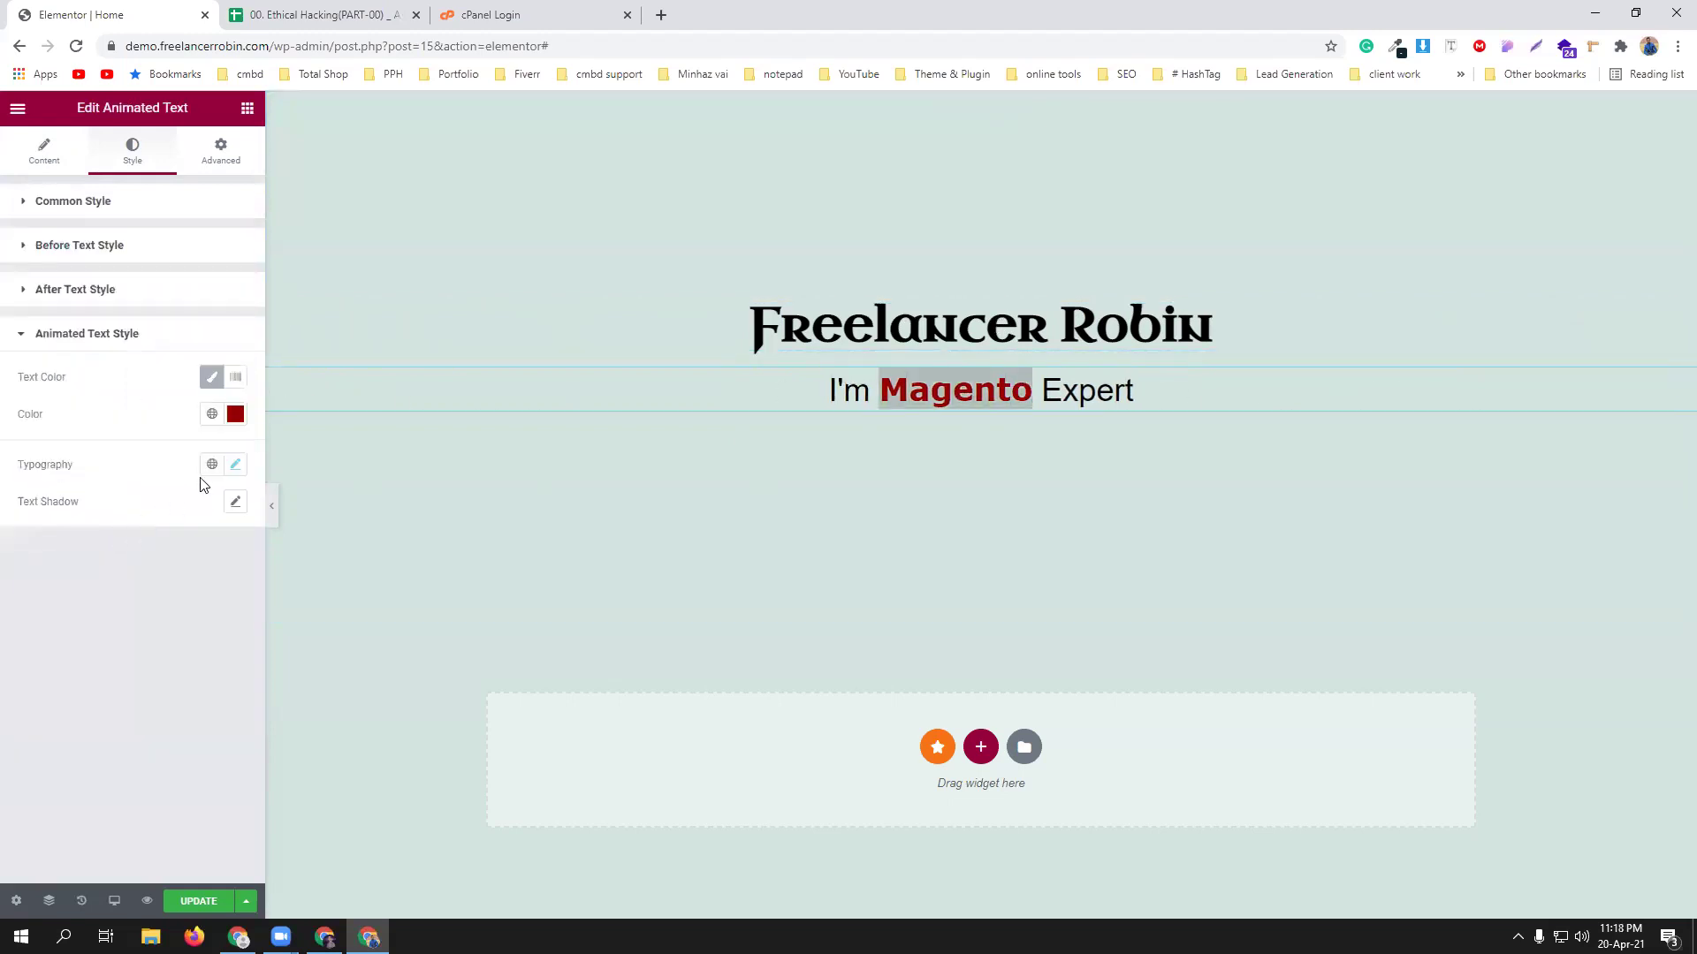
{"action": "left_click", "coordinate": [235, 464]}
{"action": "left_click", "coordinate": [154, 553]}
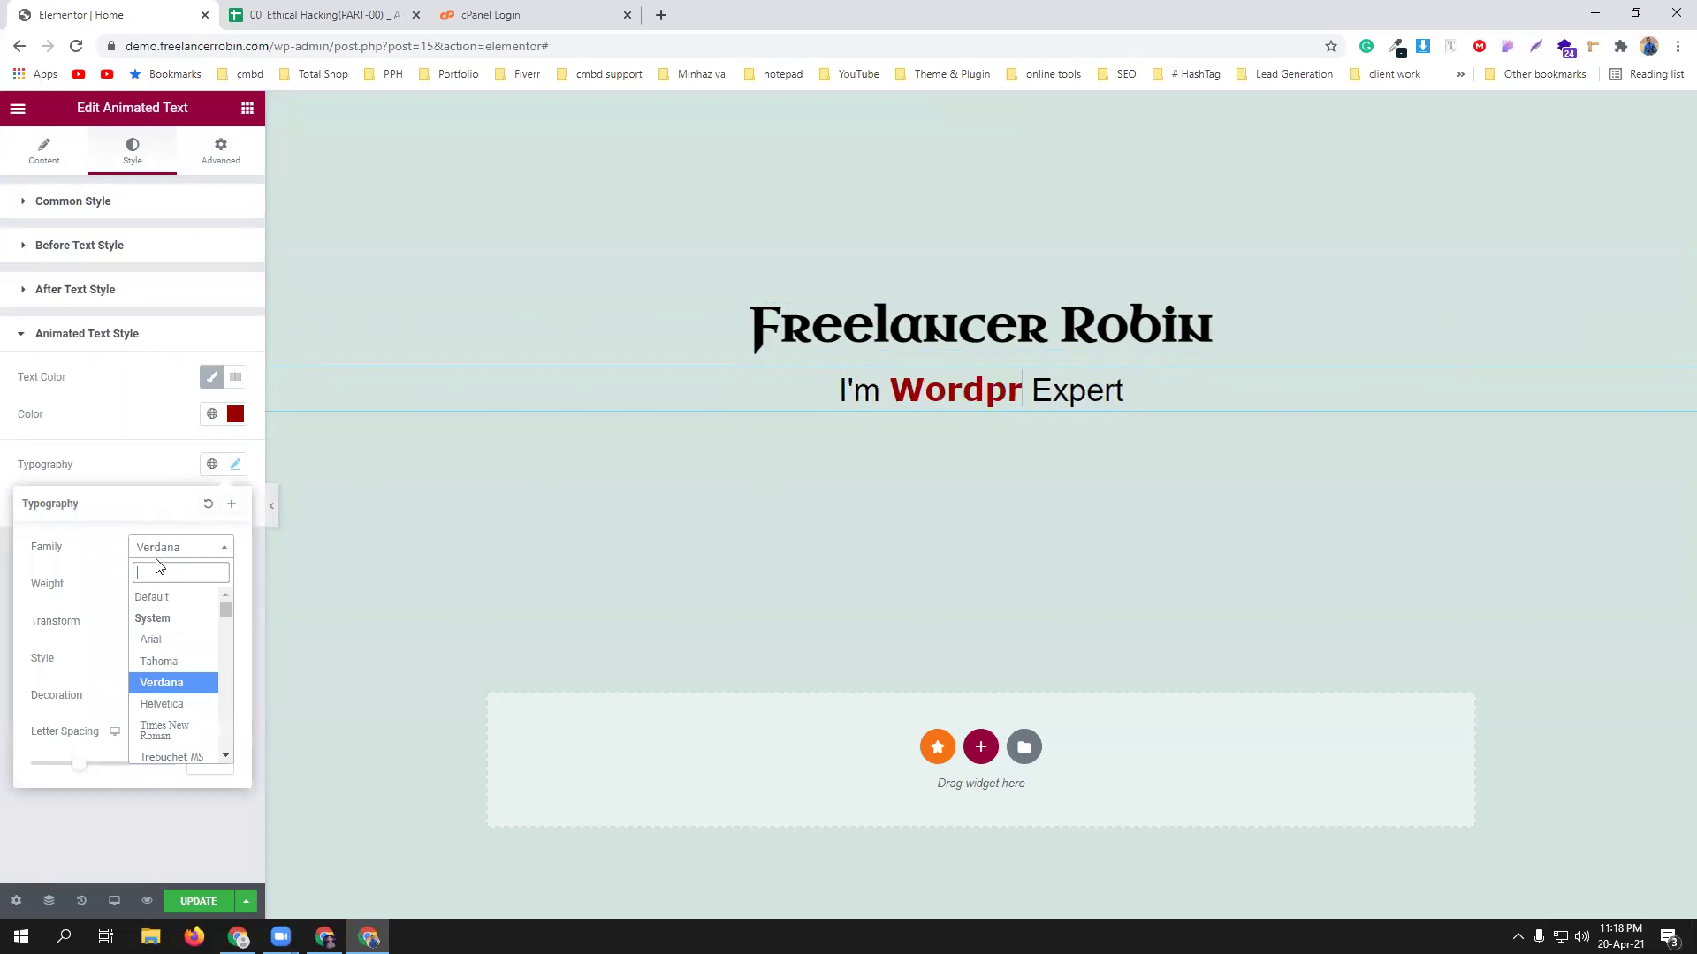
{"action": "type", "text": "unc"}
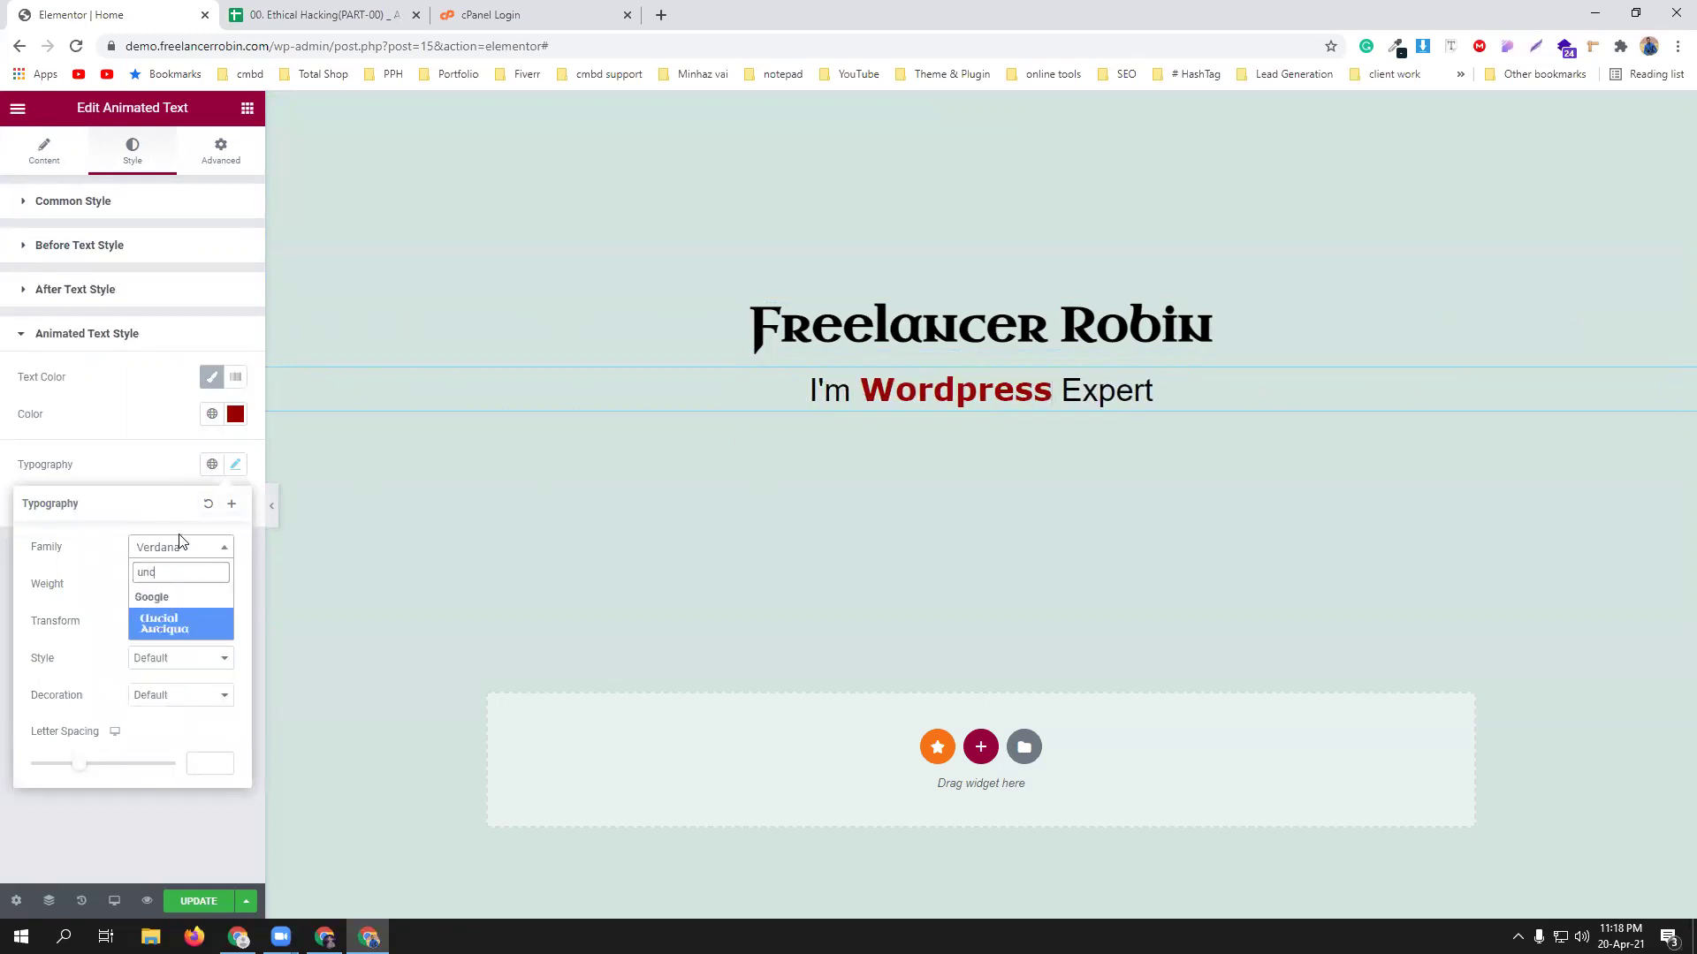
{"action": "left_click", "coordinate": [179, 623]}
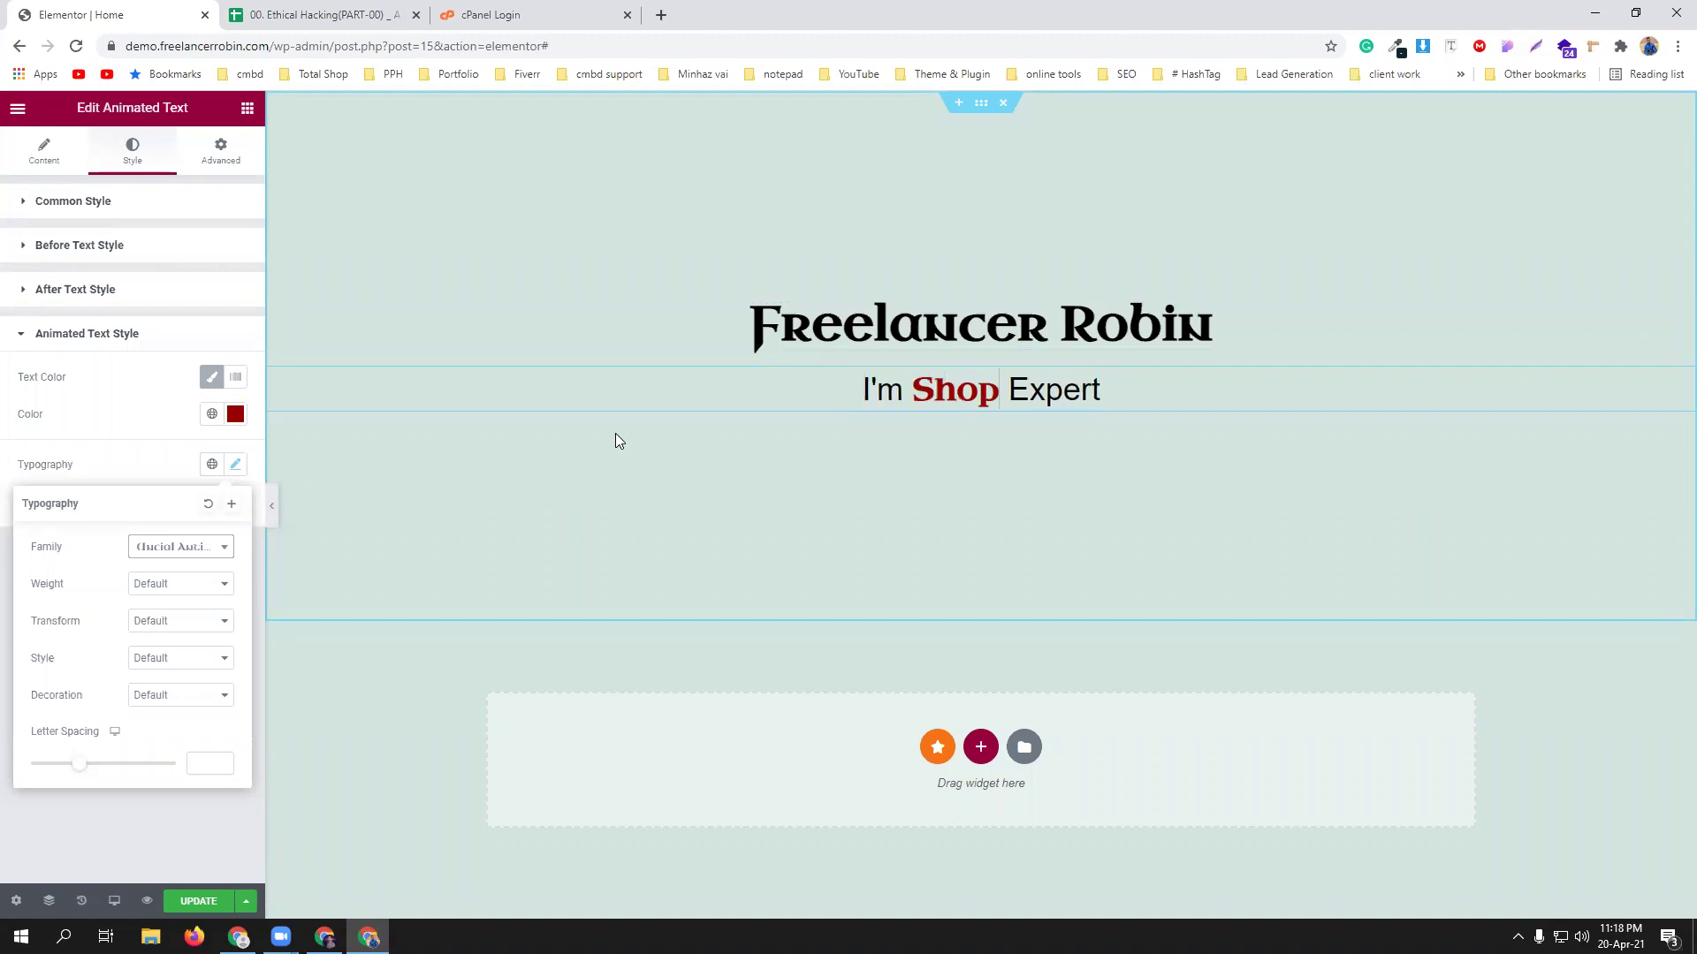
Find the Social Icons widget and add it directly below the animated text line.
{"action": "left_click", "coordinate": [247, 108]}
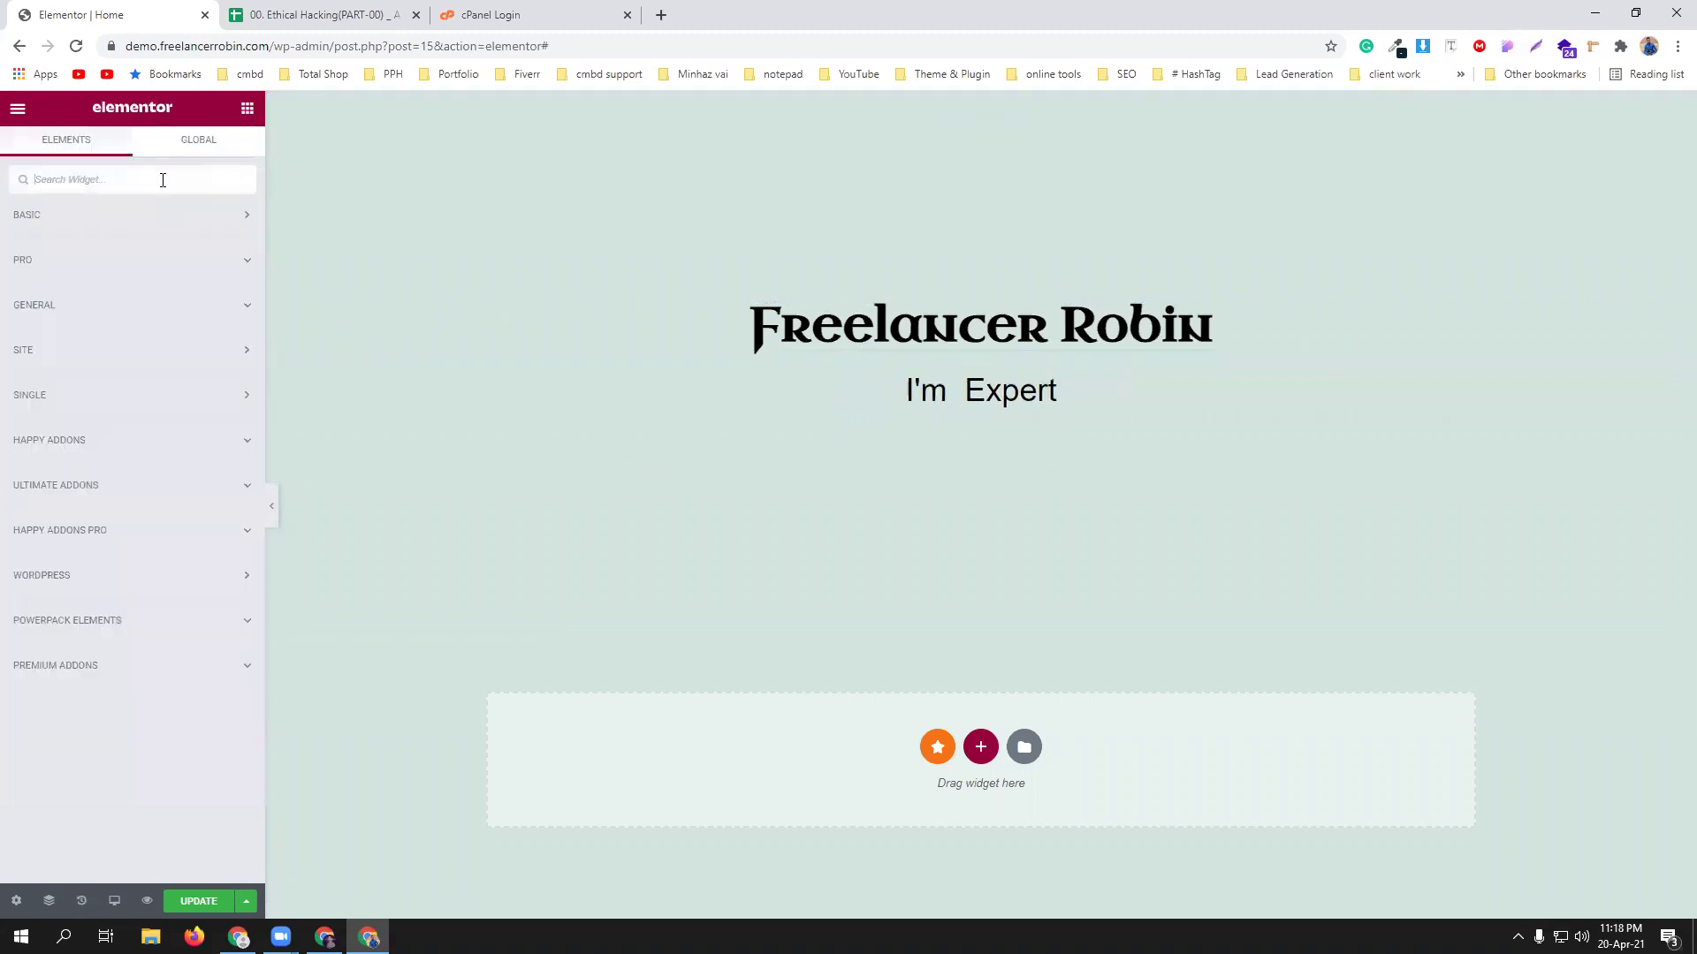
{"action": "type", "text": "soci"}
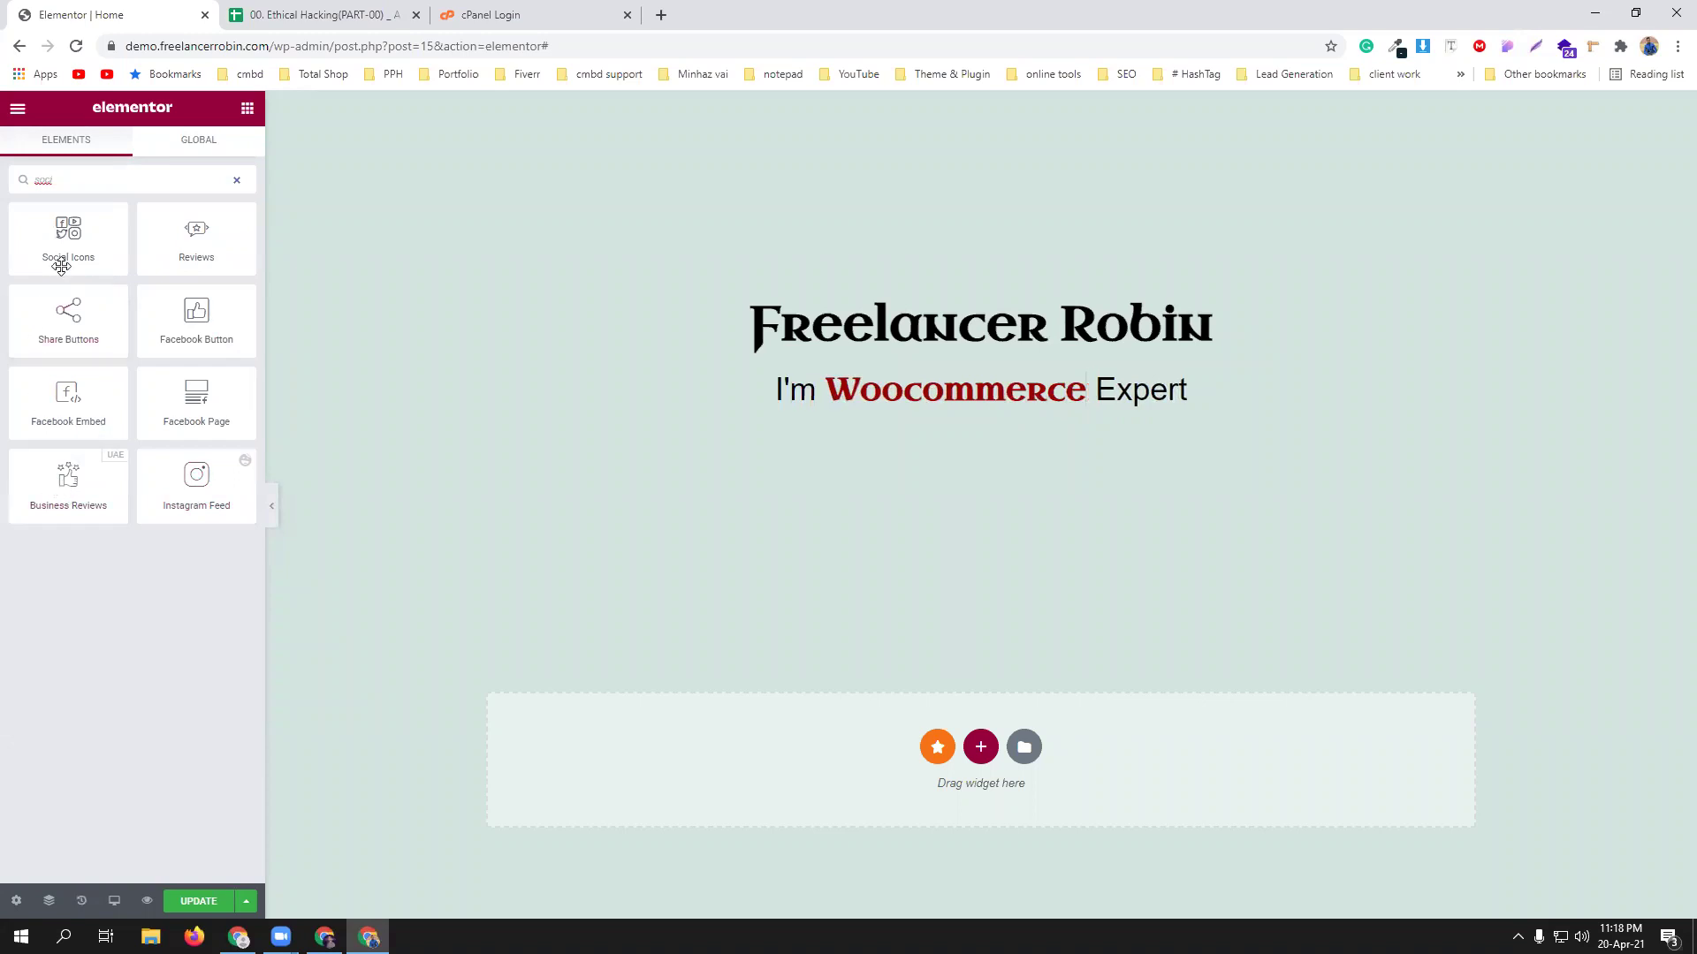
{"action": "left_click_drag", "start_coordinate": [97, 264], "coordinate": [1025, 389]}
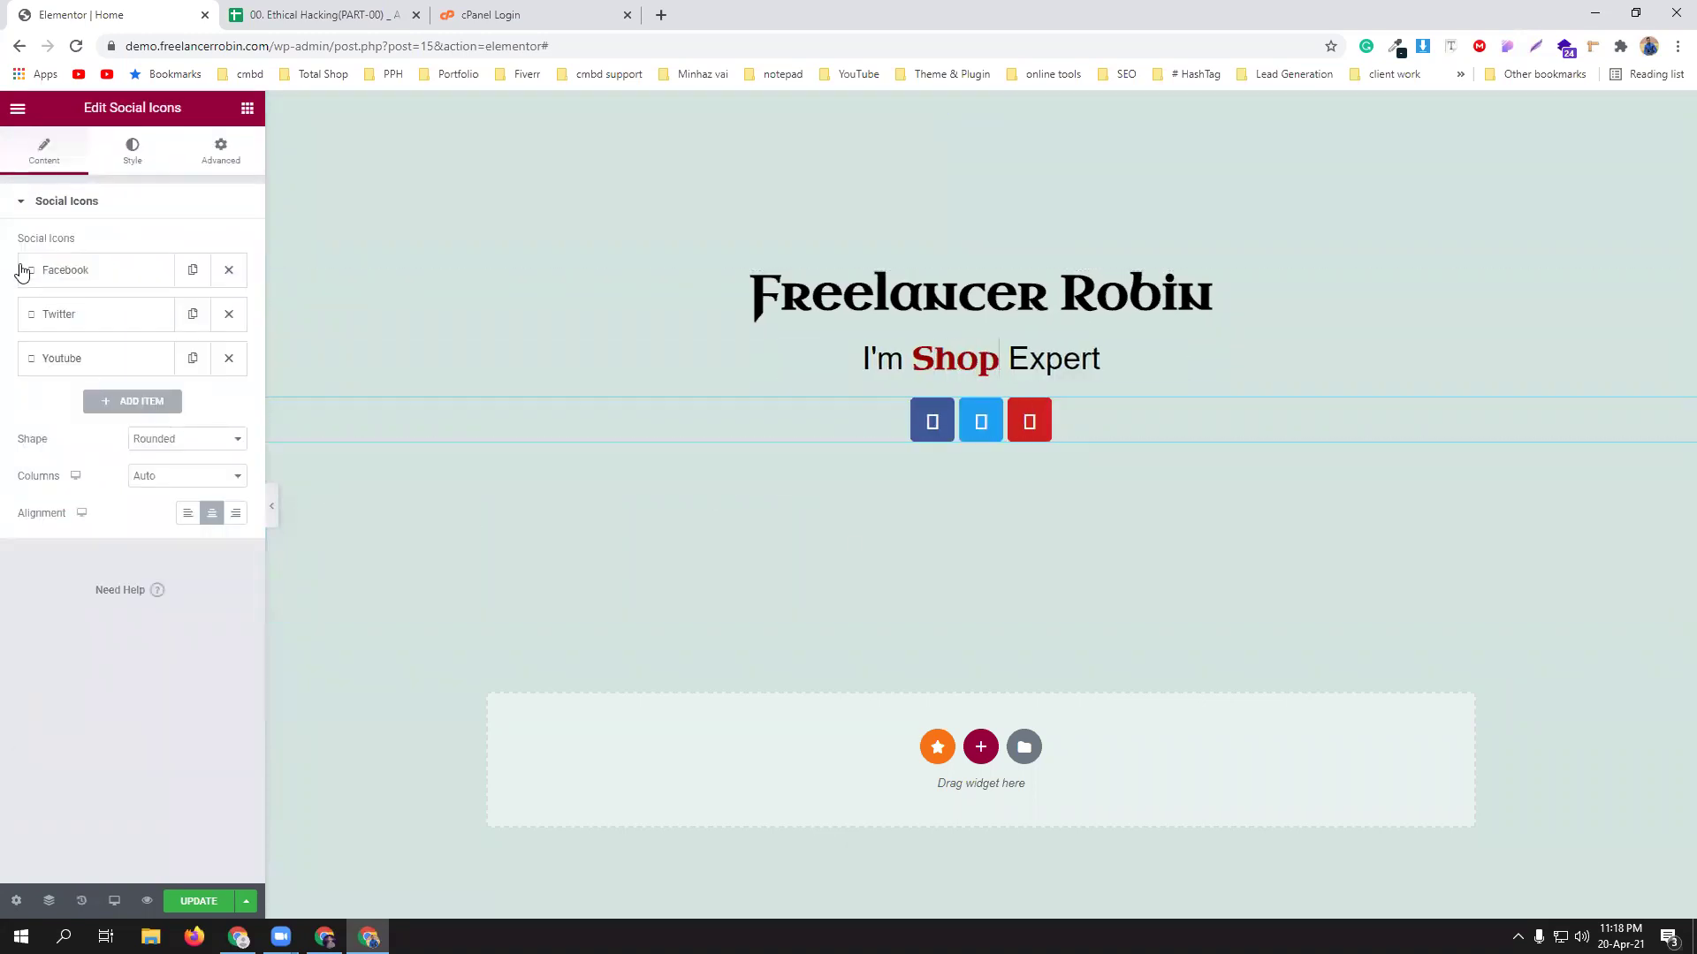
{"action": "left_click", "coordinate": [76, 272]}
{"action": "mouse_move", "coordinate": [136, 364]}
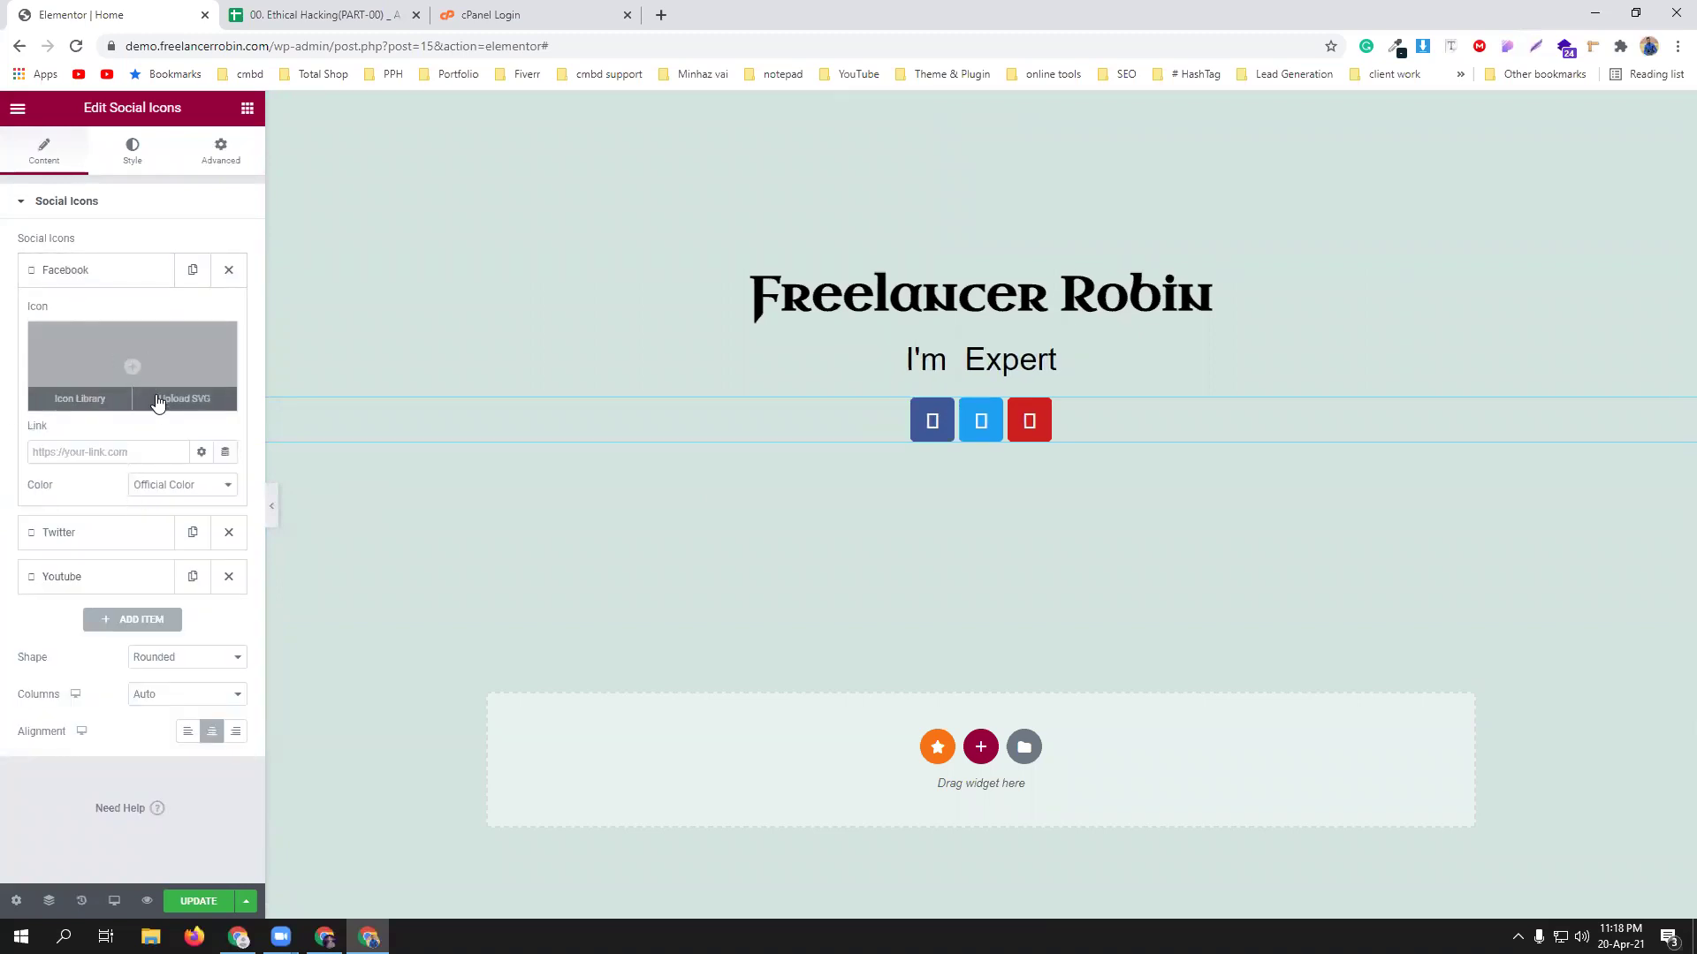
{"action": "left_click", "coordinate": [149, 354]}
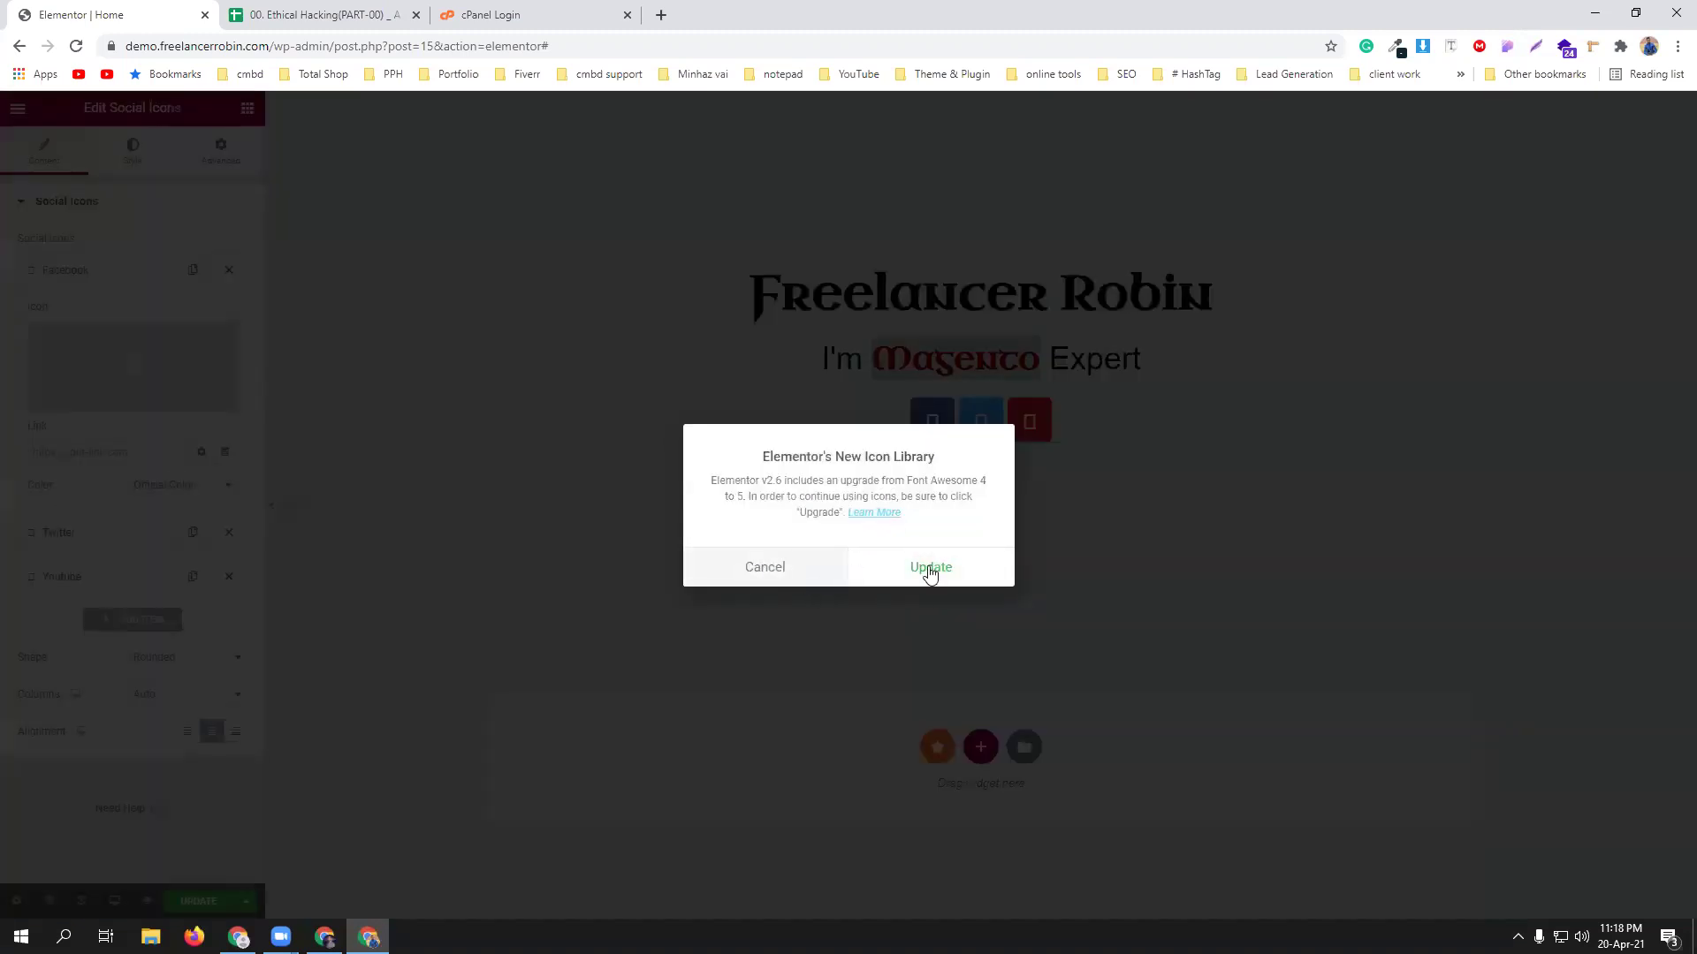
{"action": "left_click", "coordinate": [777, 579]}
Save the page, then accept the new icon library and upgrade the site to Font Awesome 5.
{"action": "left_click", "coordinate": [198, 900]}
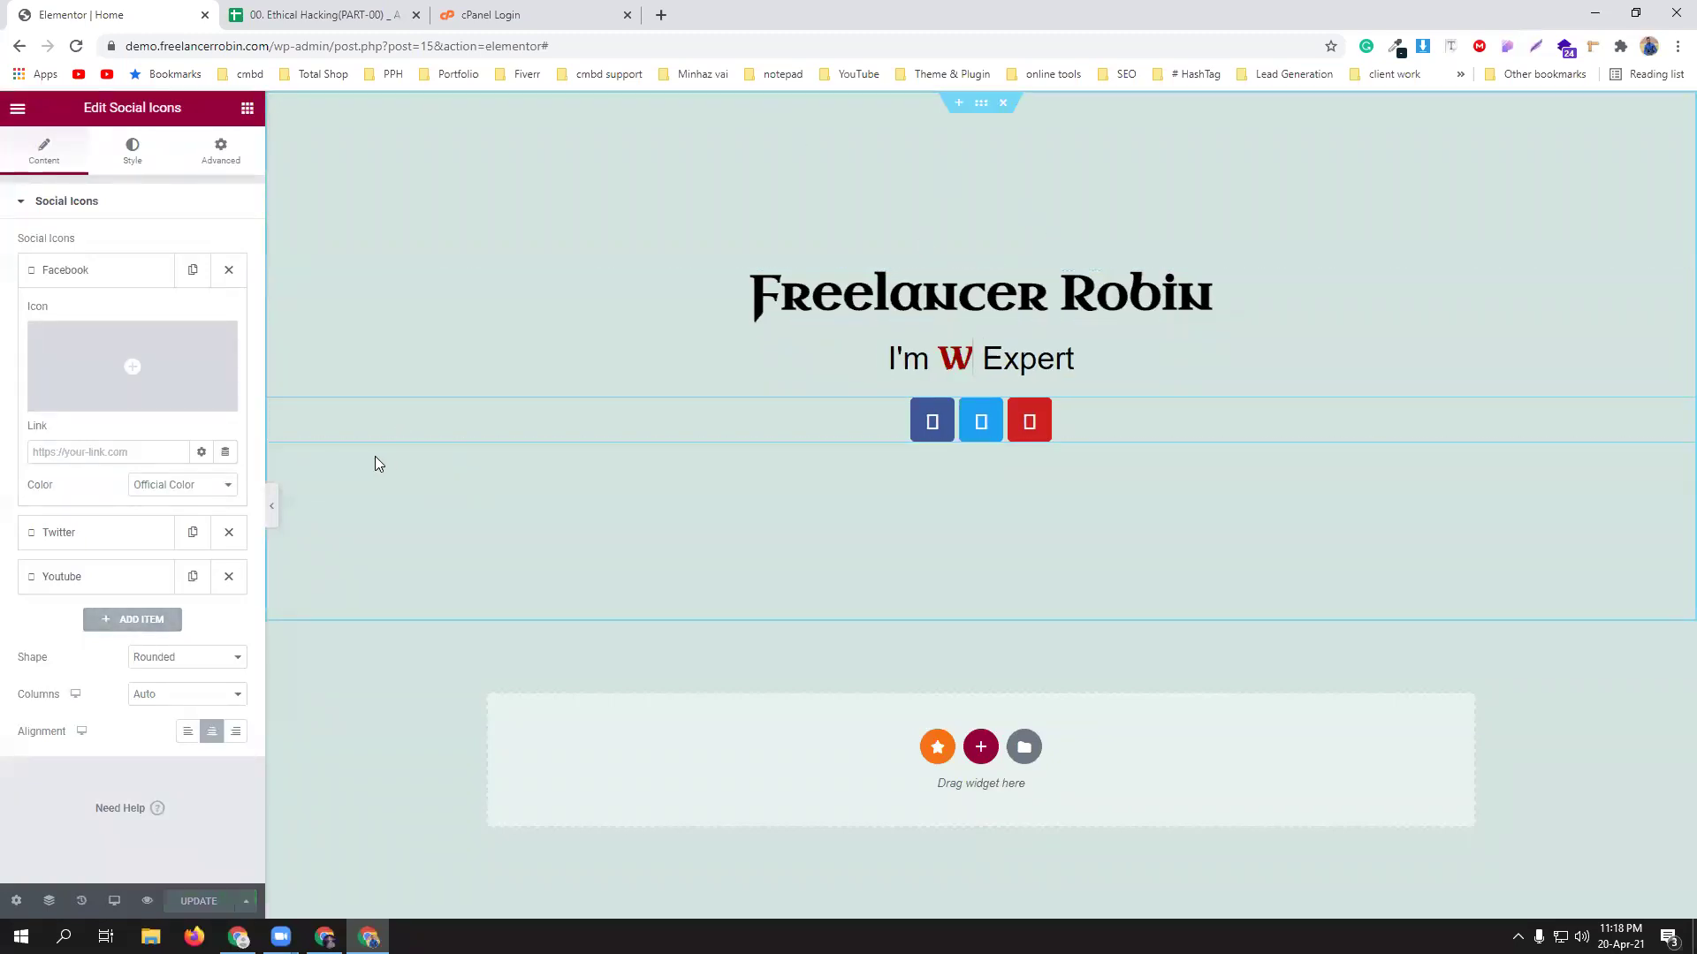
{"action": "left_click", "coordinate": [145, 343]}
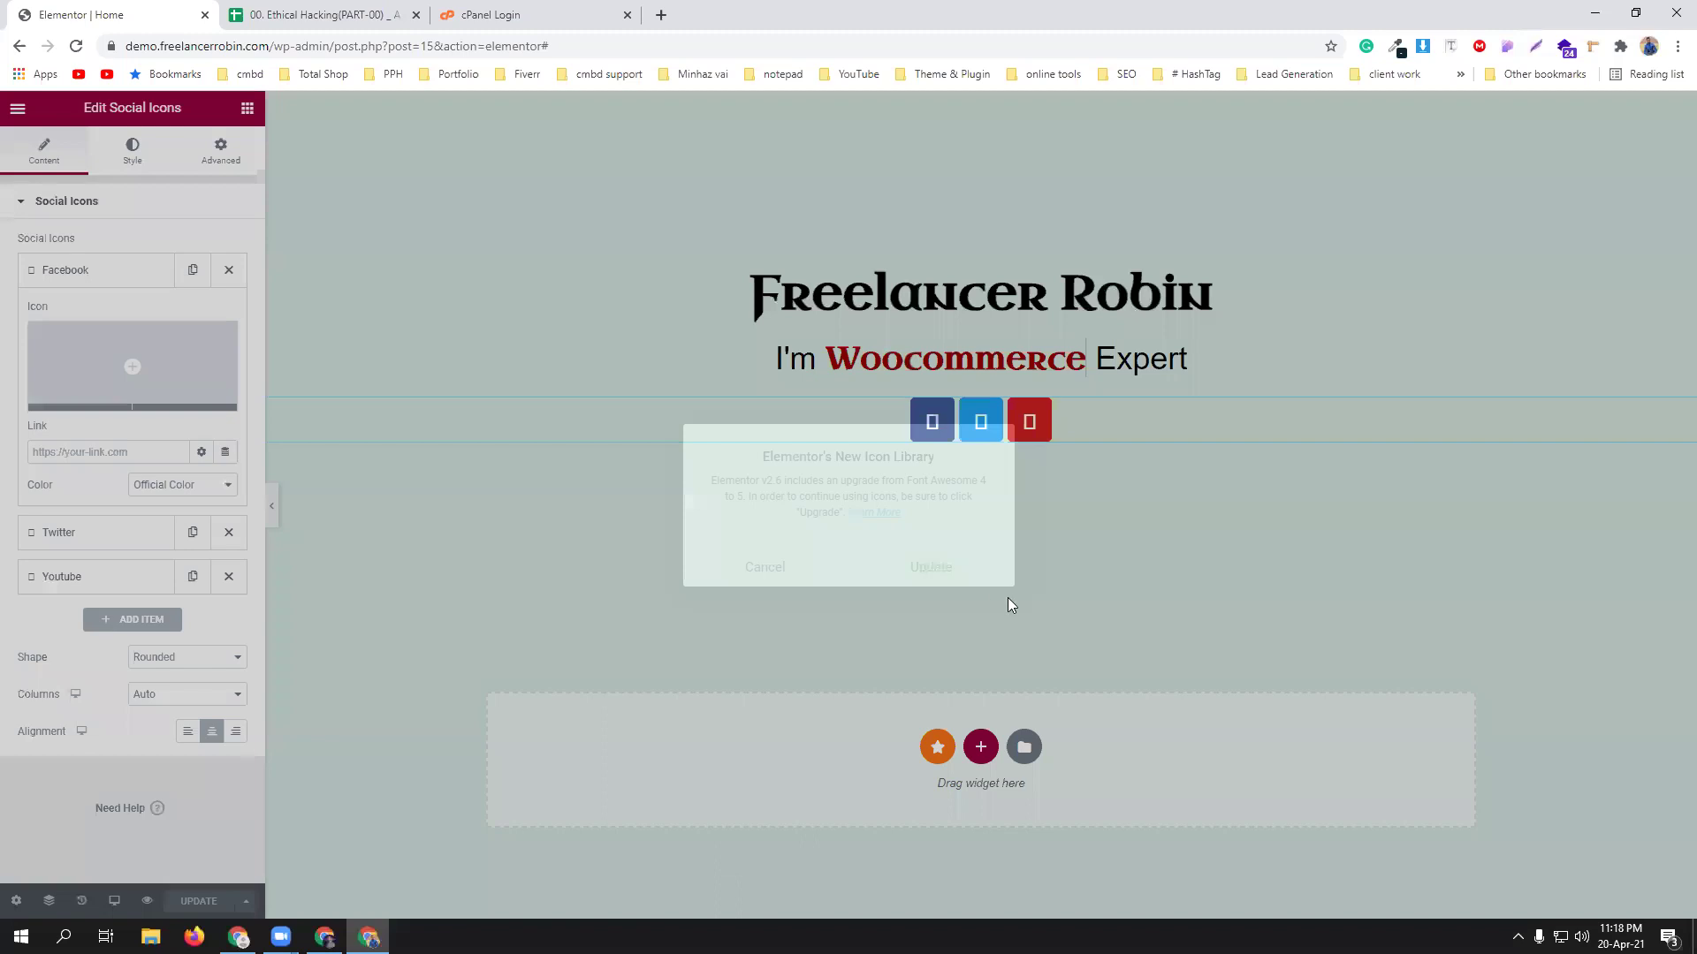
{"action": "left_click", "coordinate": [959, 567]}
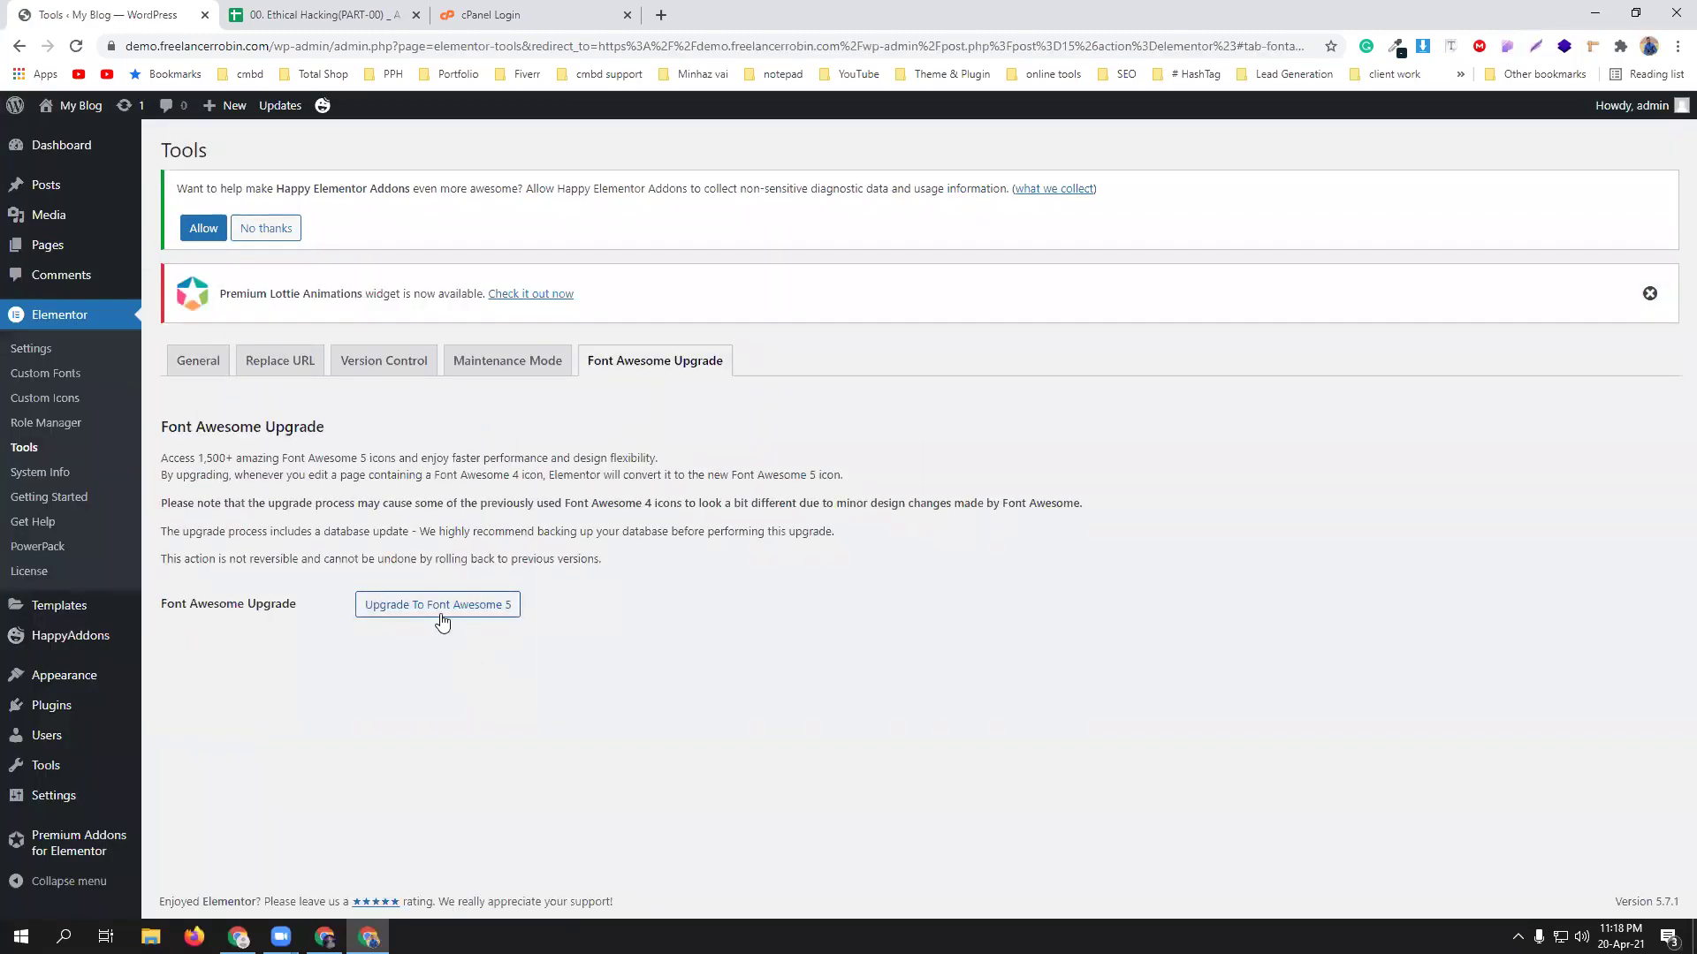
{"action": "left_click", "coordinate": [439, 606]}
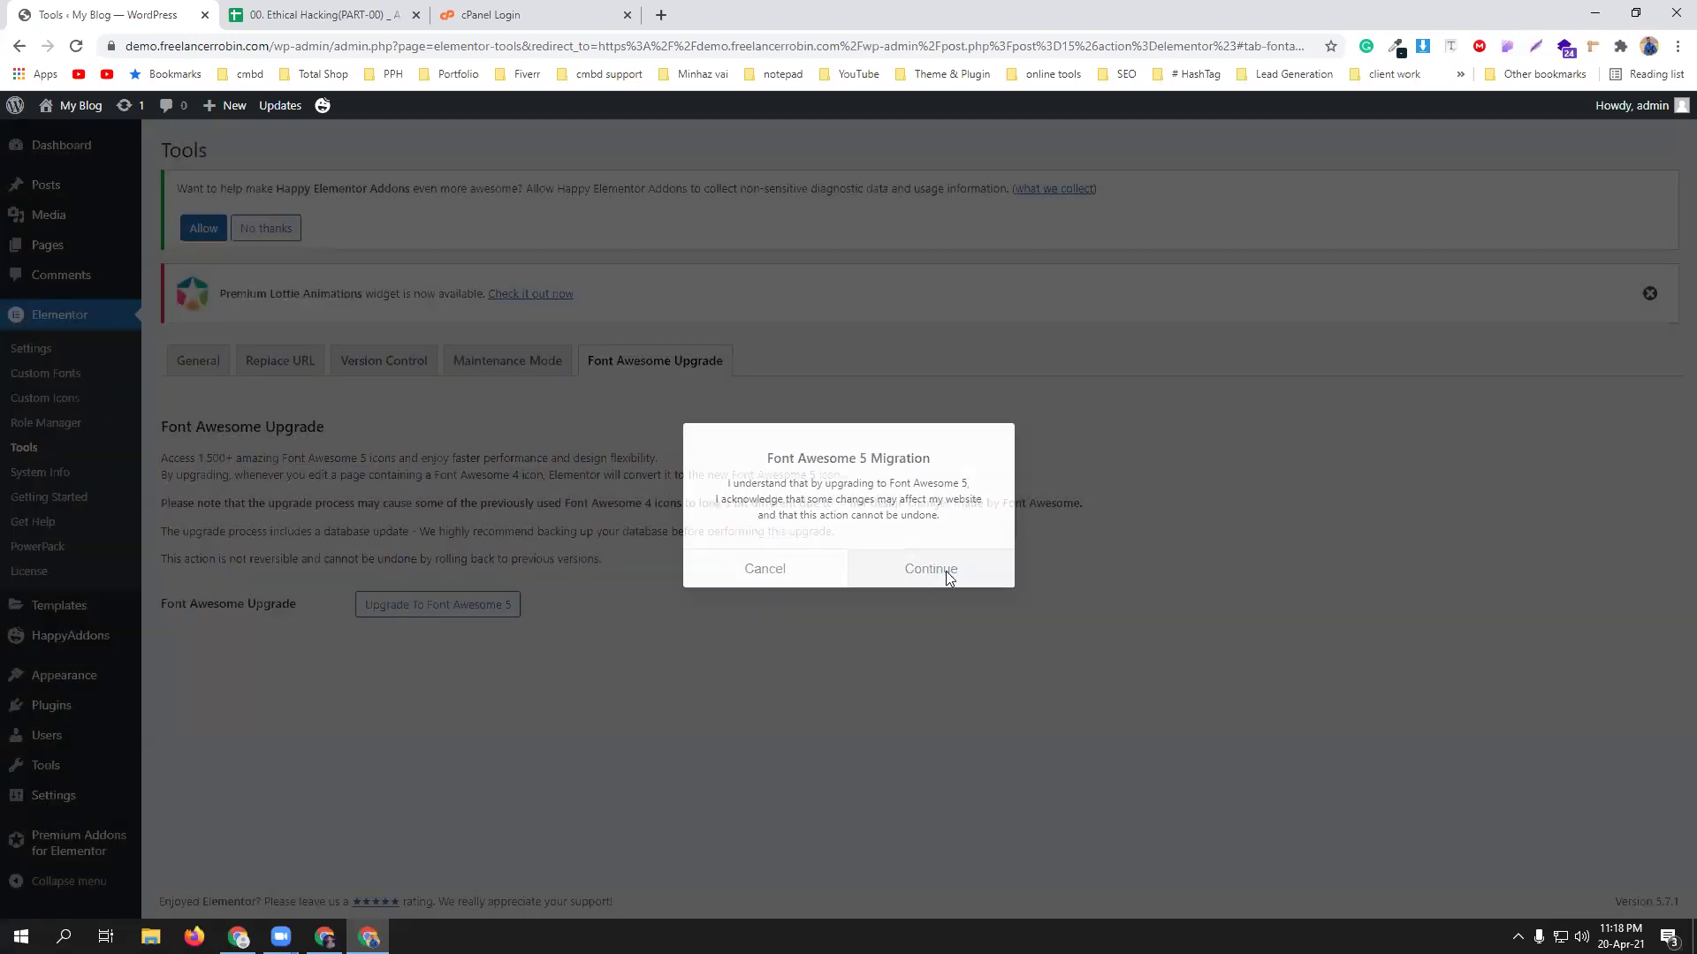
{"action": "left_click", "coordinate": [945, 573]}
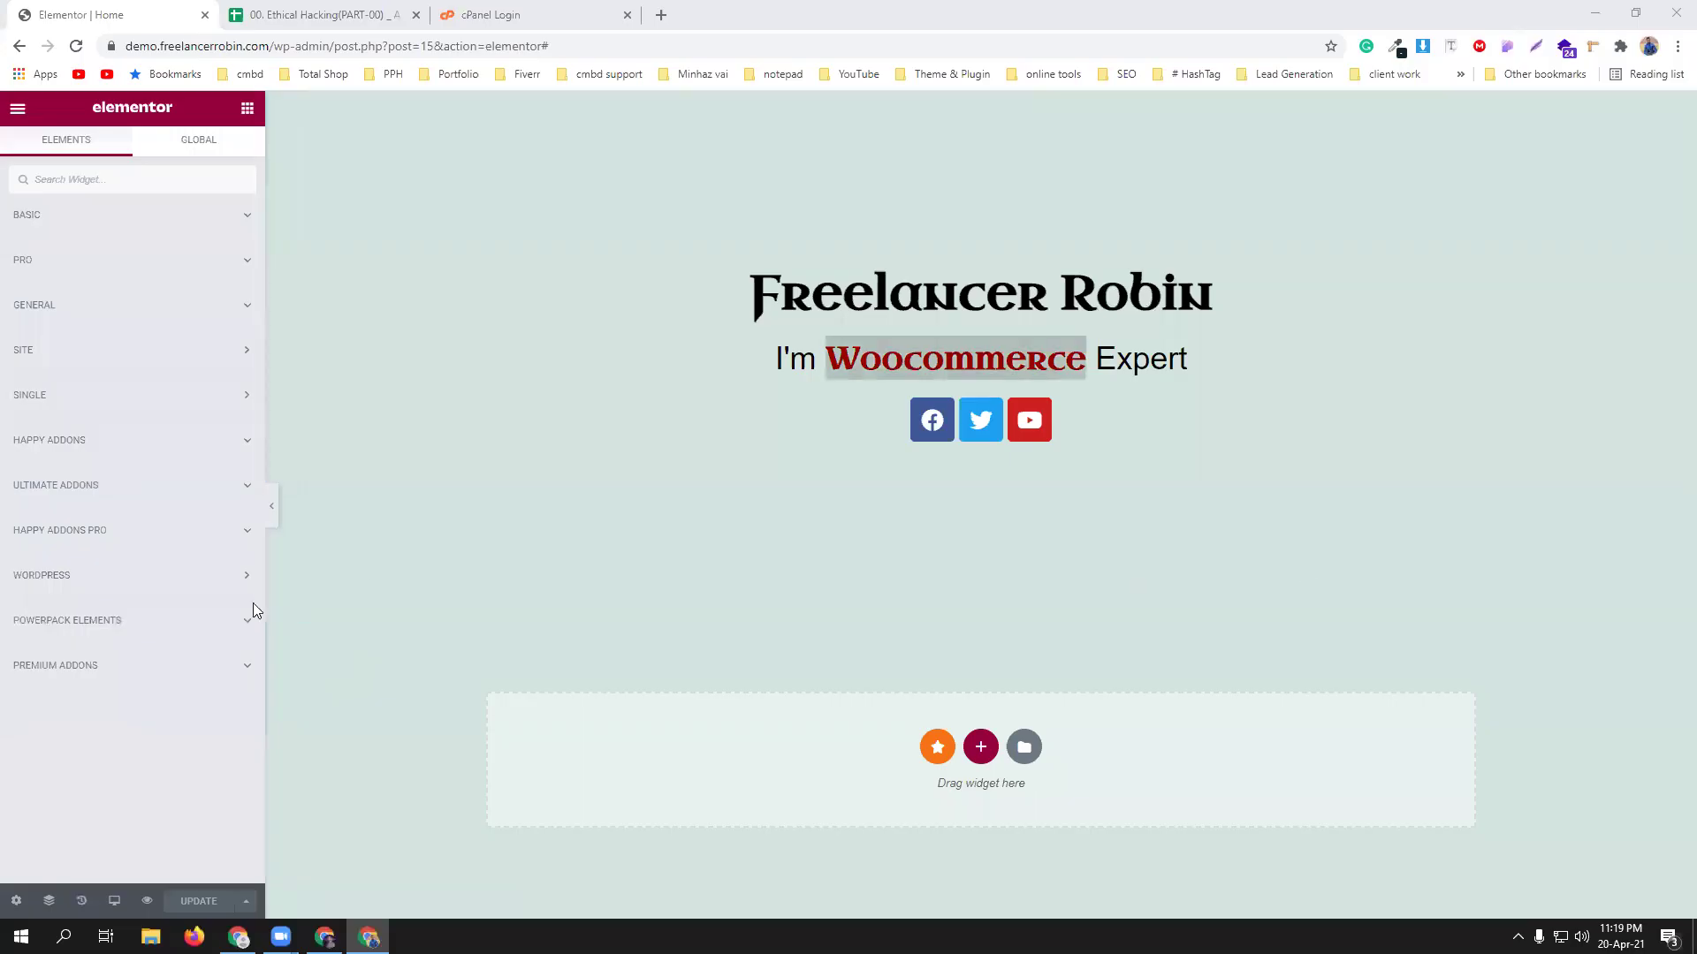
Open the Social Icons widget below the animated line for editing.
{"action": "left_click", "coordinate": [1107, 417]}
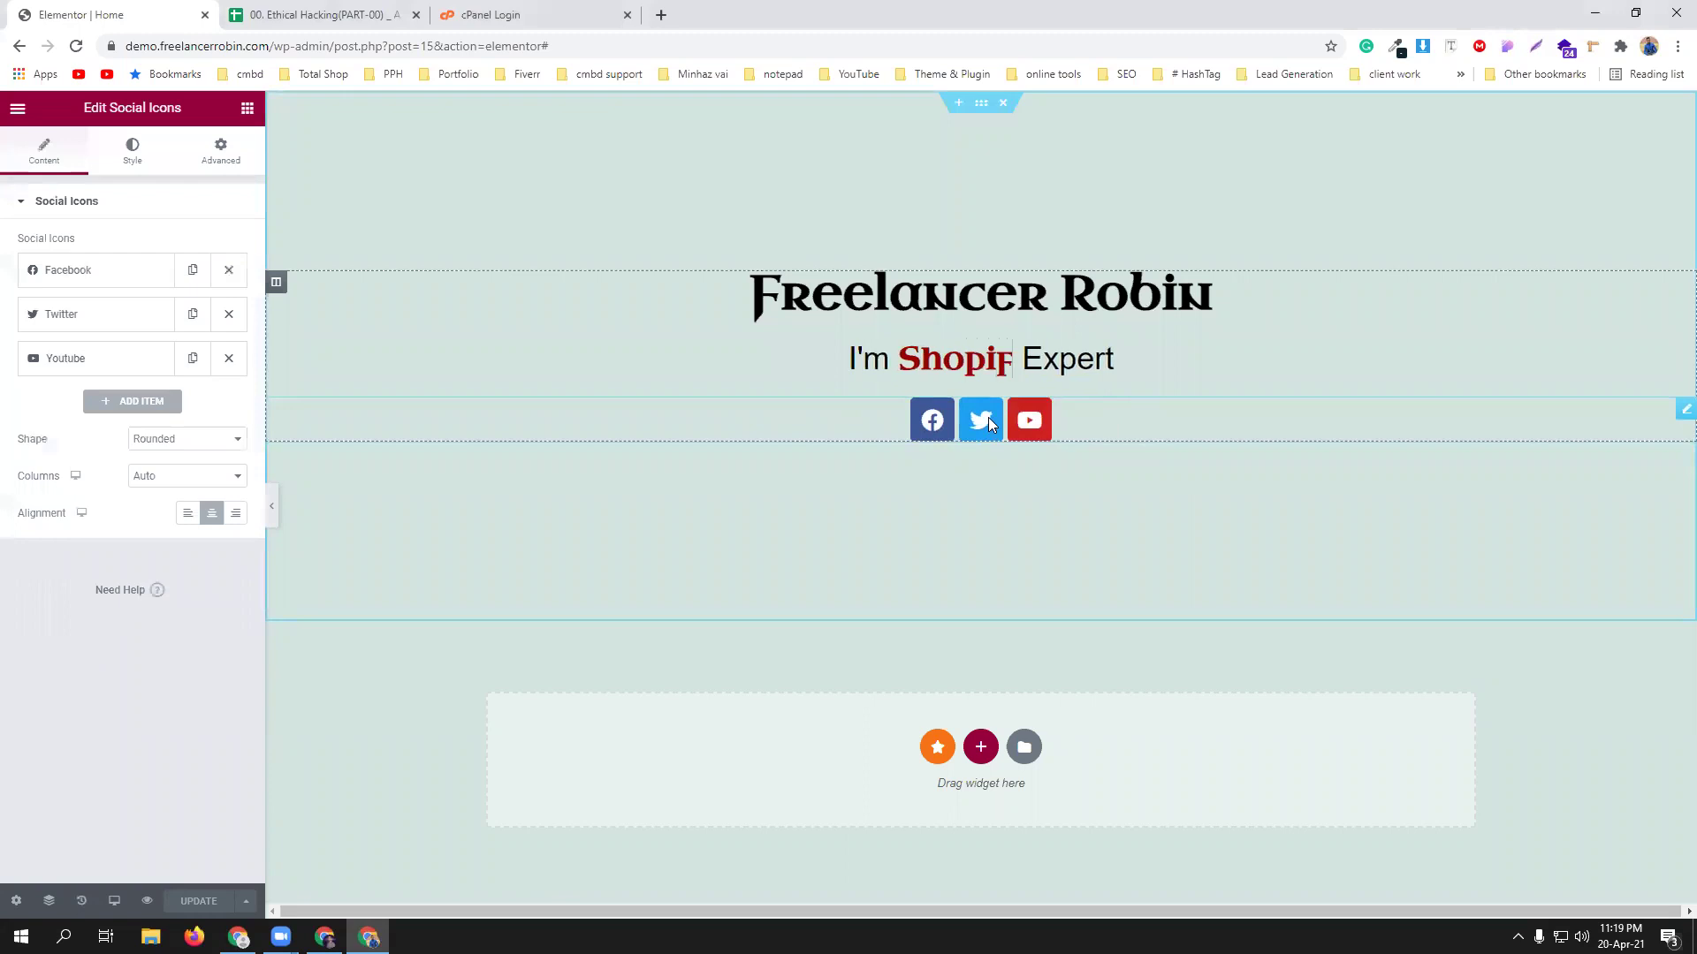
For the Facebook item's link, bring up facebook.com/freelancerrobin/ in a new browser tab's address and copy it.
{"action": "left_click", "coordinate": [65, 272]}
{"action": "left_click", "coordinate": [109, 450]}
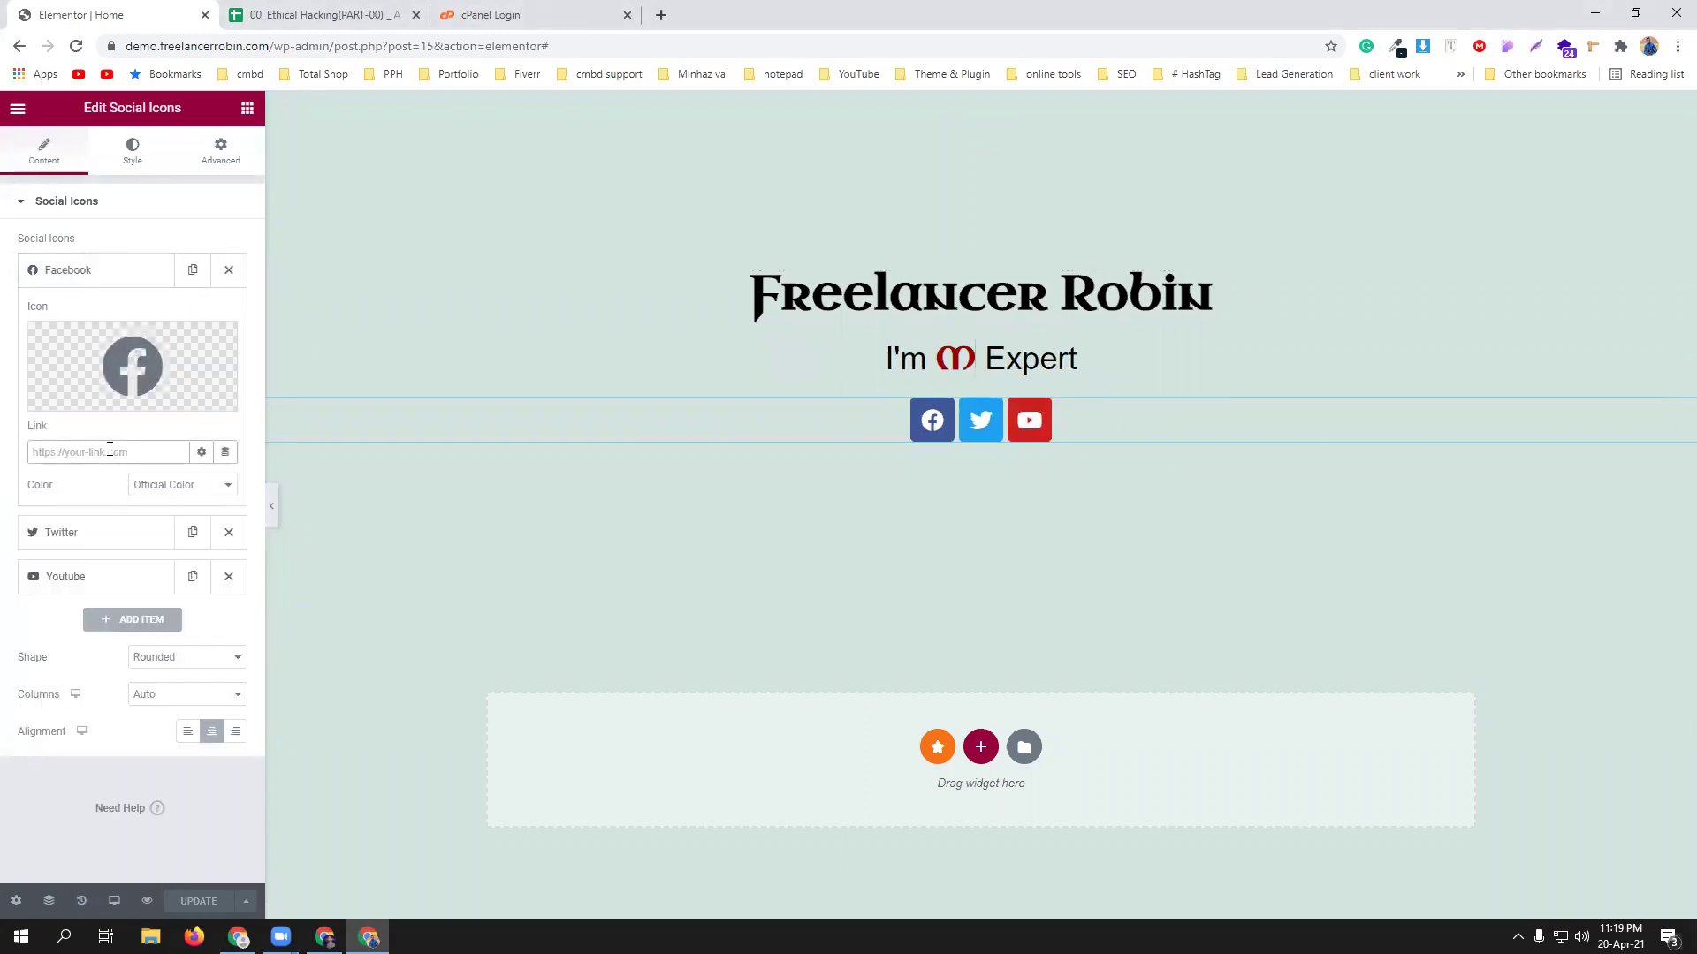
{"action": "left_click", "coordinate": [661, 15]}
{"action": "type", "text": "fa"}
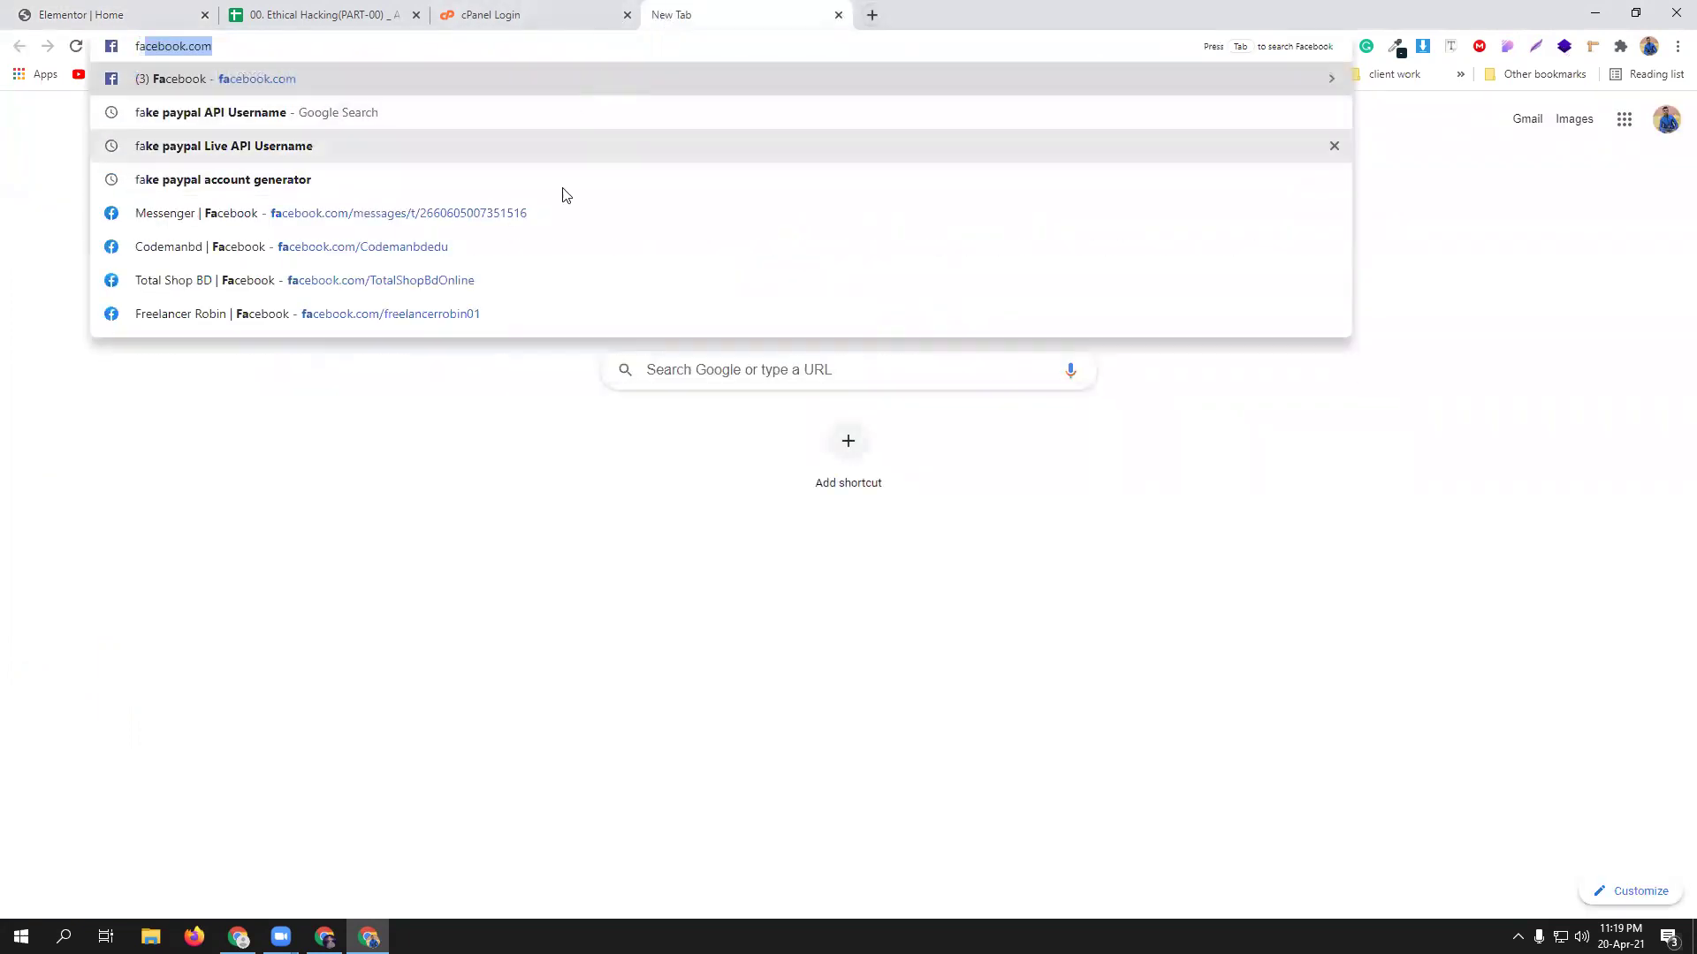
{"action": "left_click", "coordinate": [539, 51]}
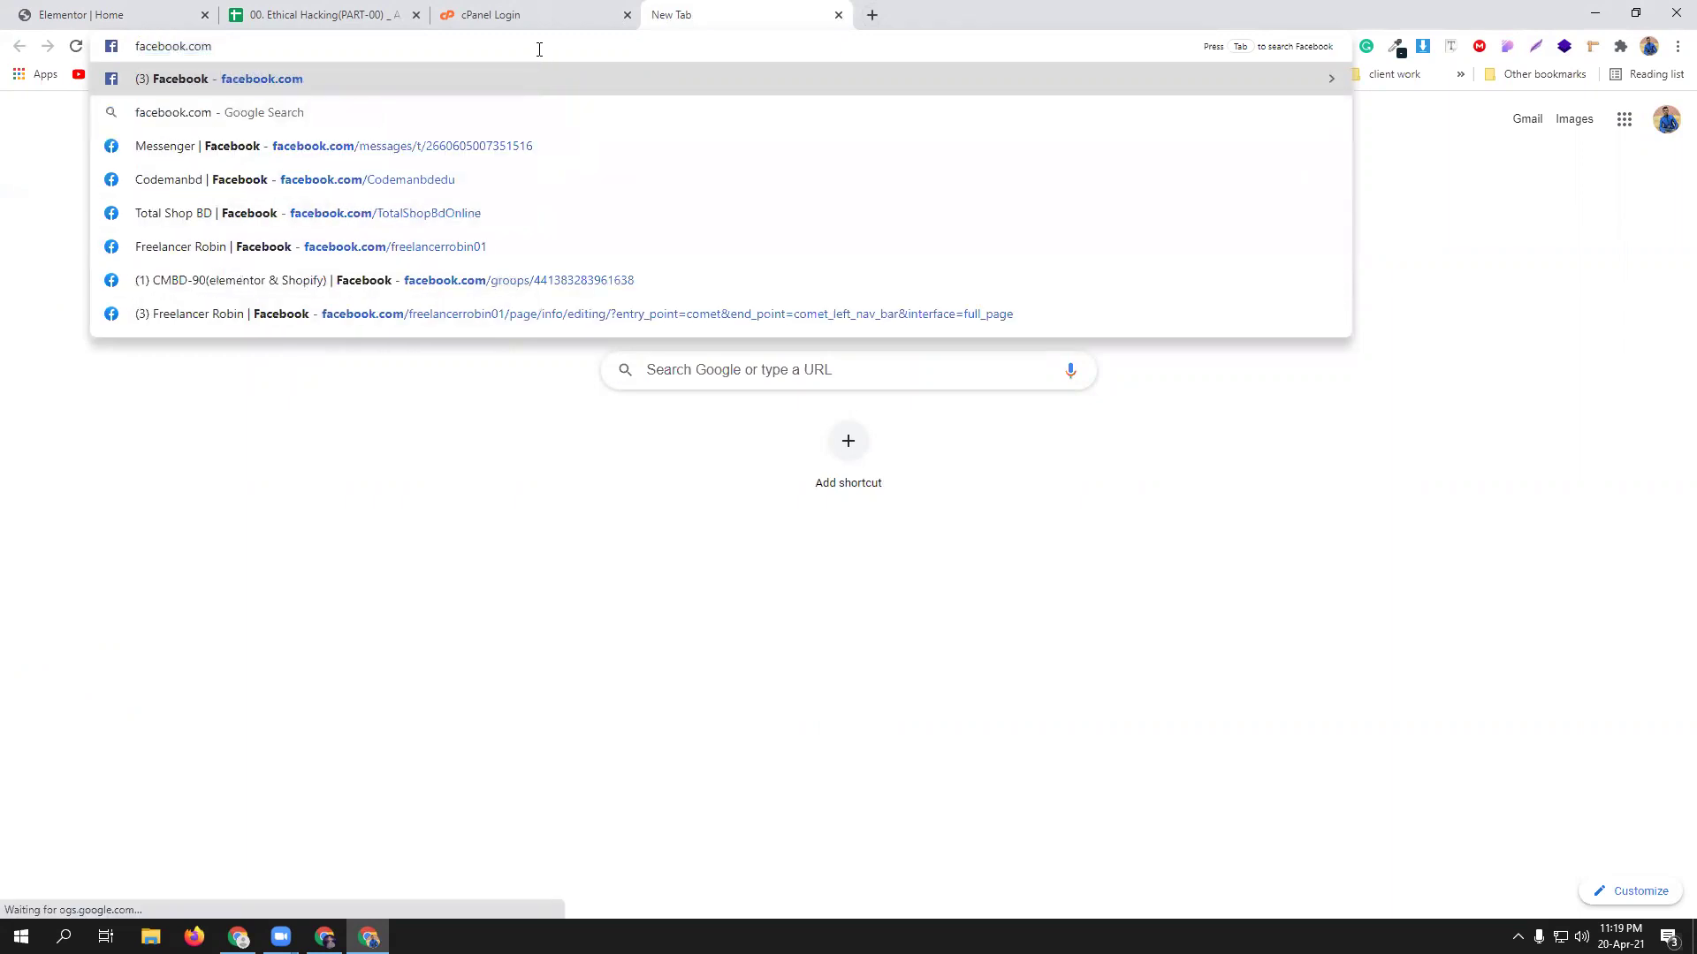
{"action": "type", "text": "/f"}
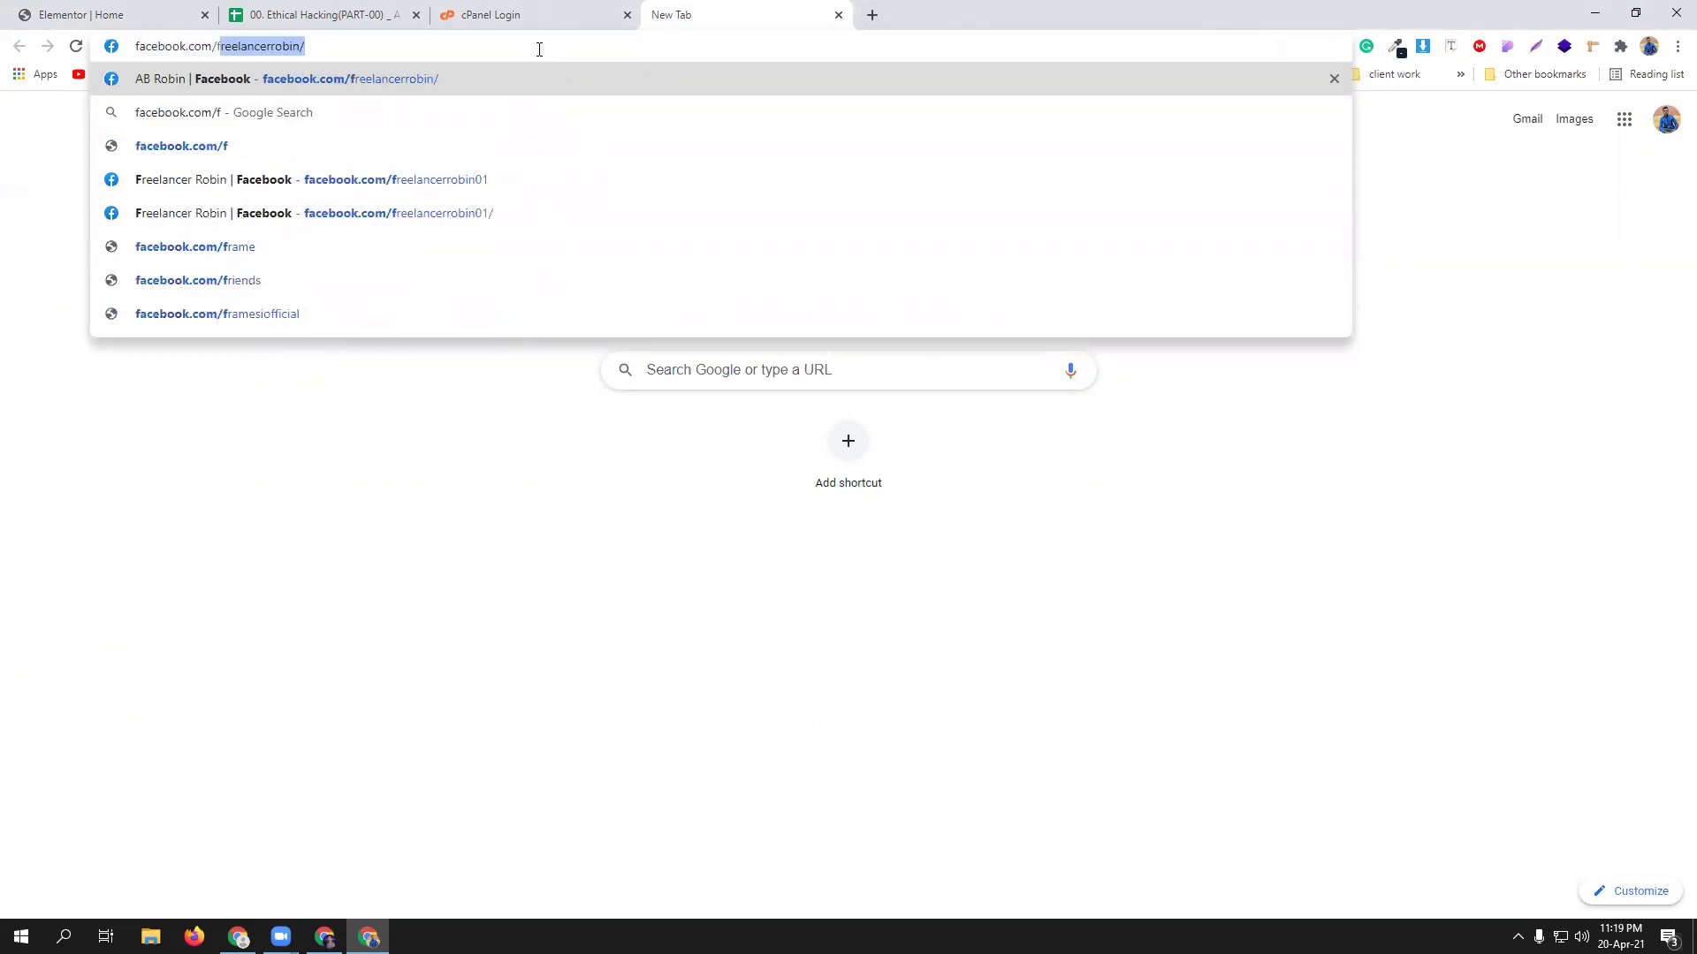
{"action": "key", "text": "ctrl+a"}
{"action": "left_click", "coordinate": [541, 49]}
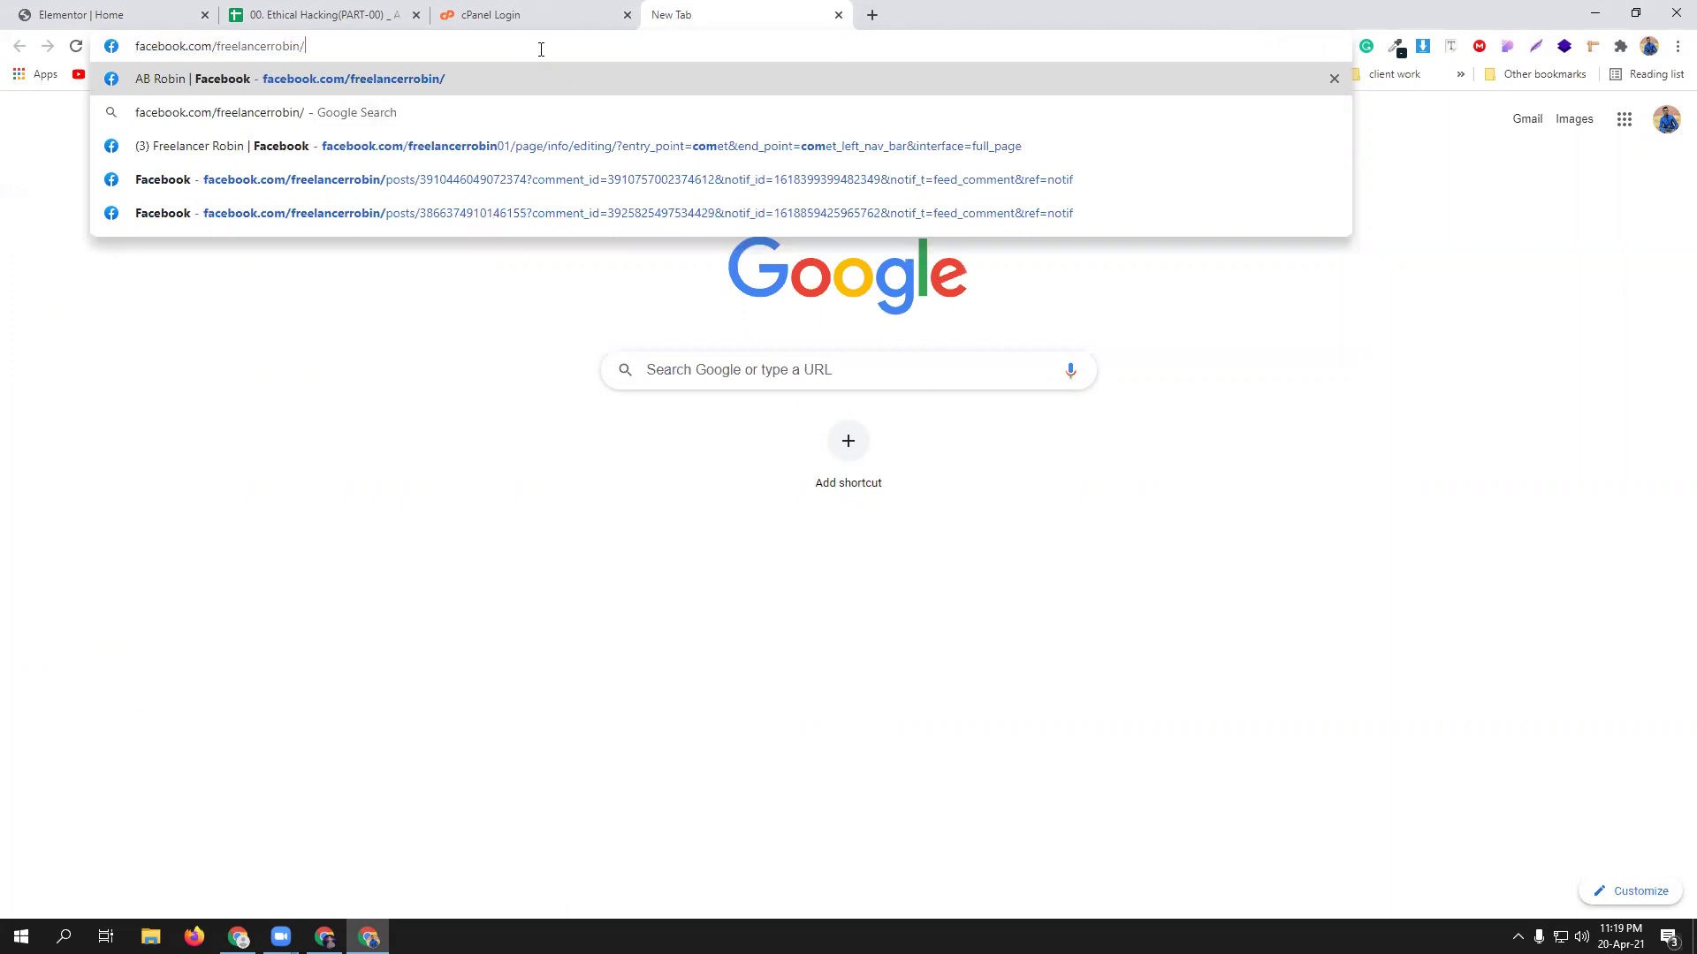
{"action": "key", "text": "ctrl+a"}
{"action": "key", "text": "ctrl+c"}
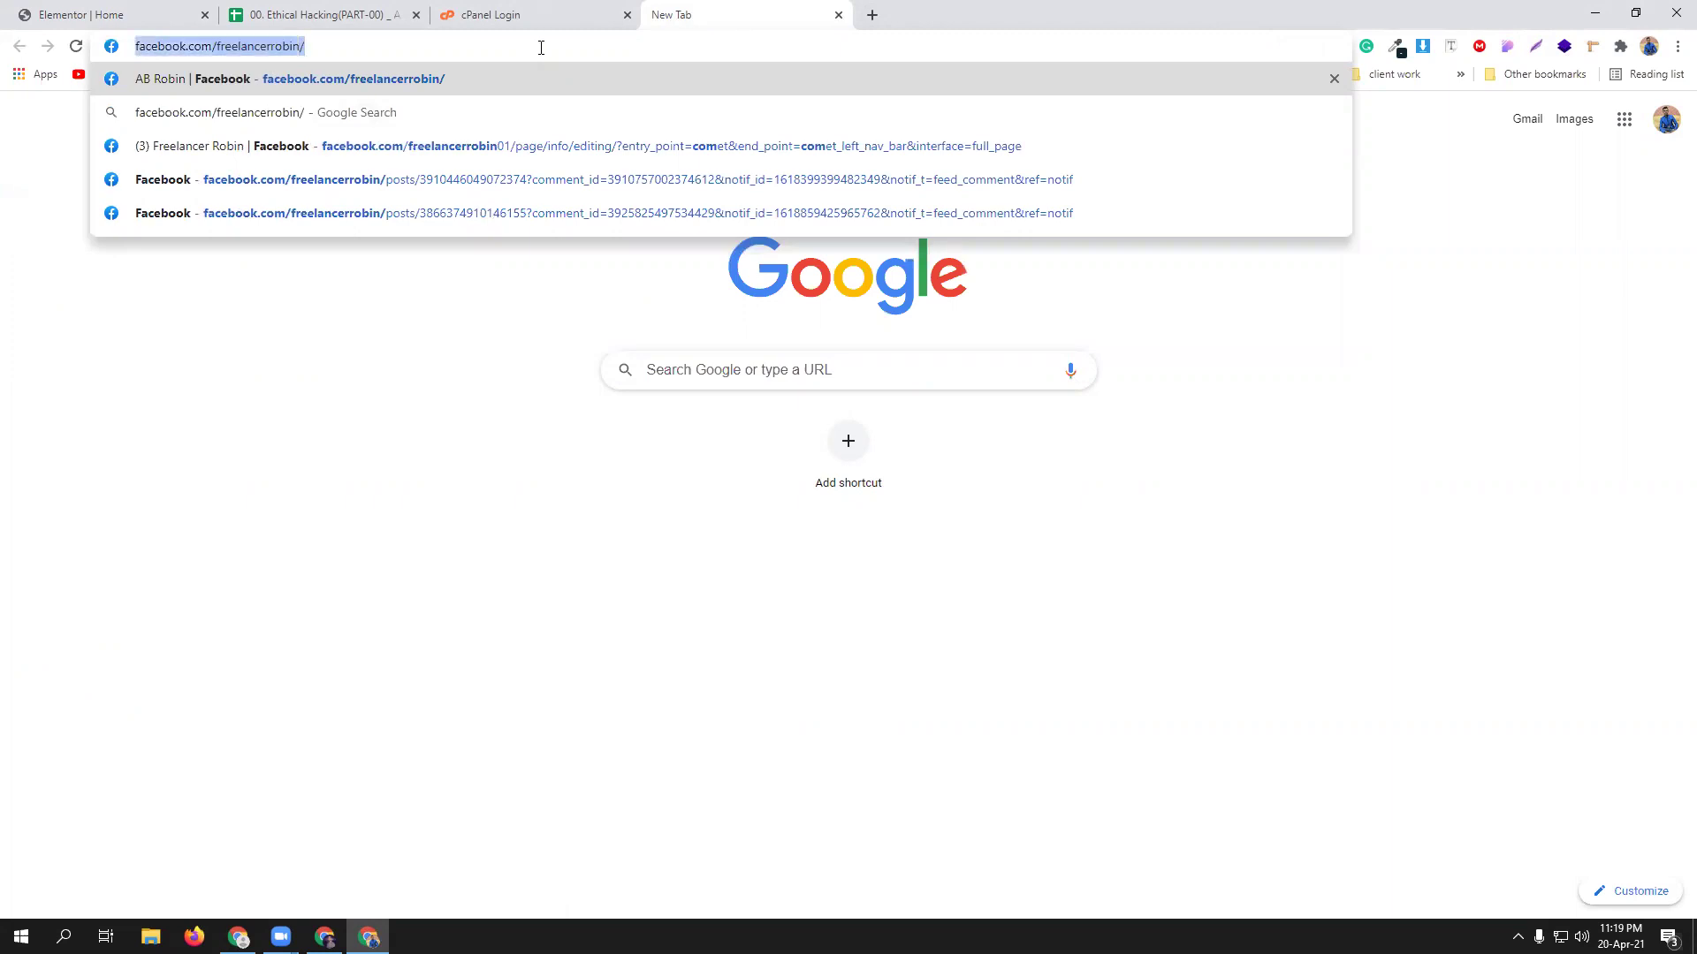
Return to the Elementor page and paste the copied profile address as the Facebook item's link.
{"action": "left_click", "coordinate": [125, 13]}
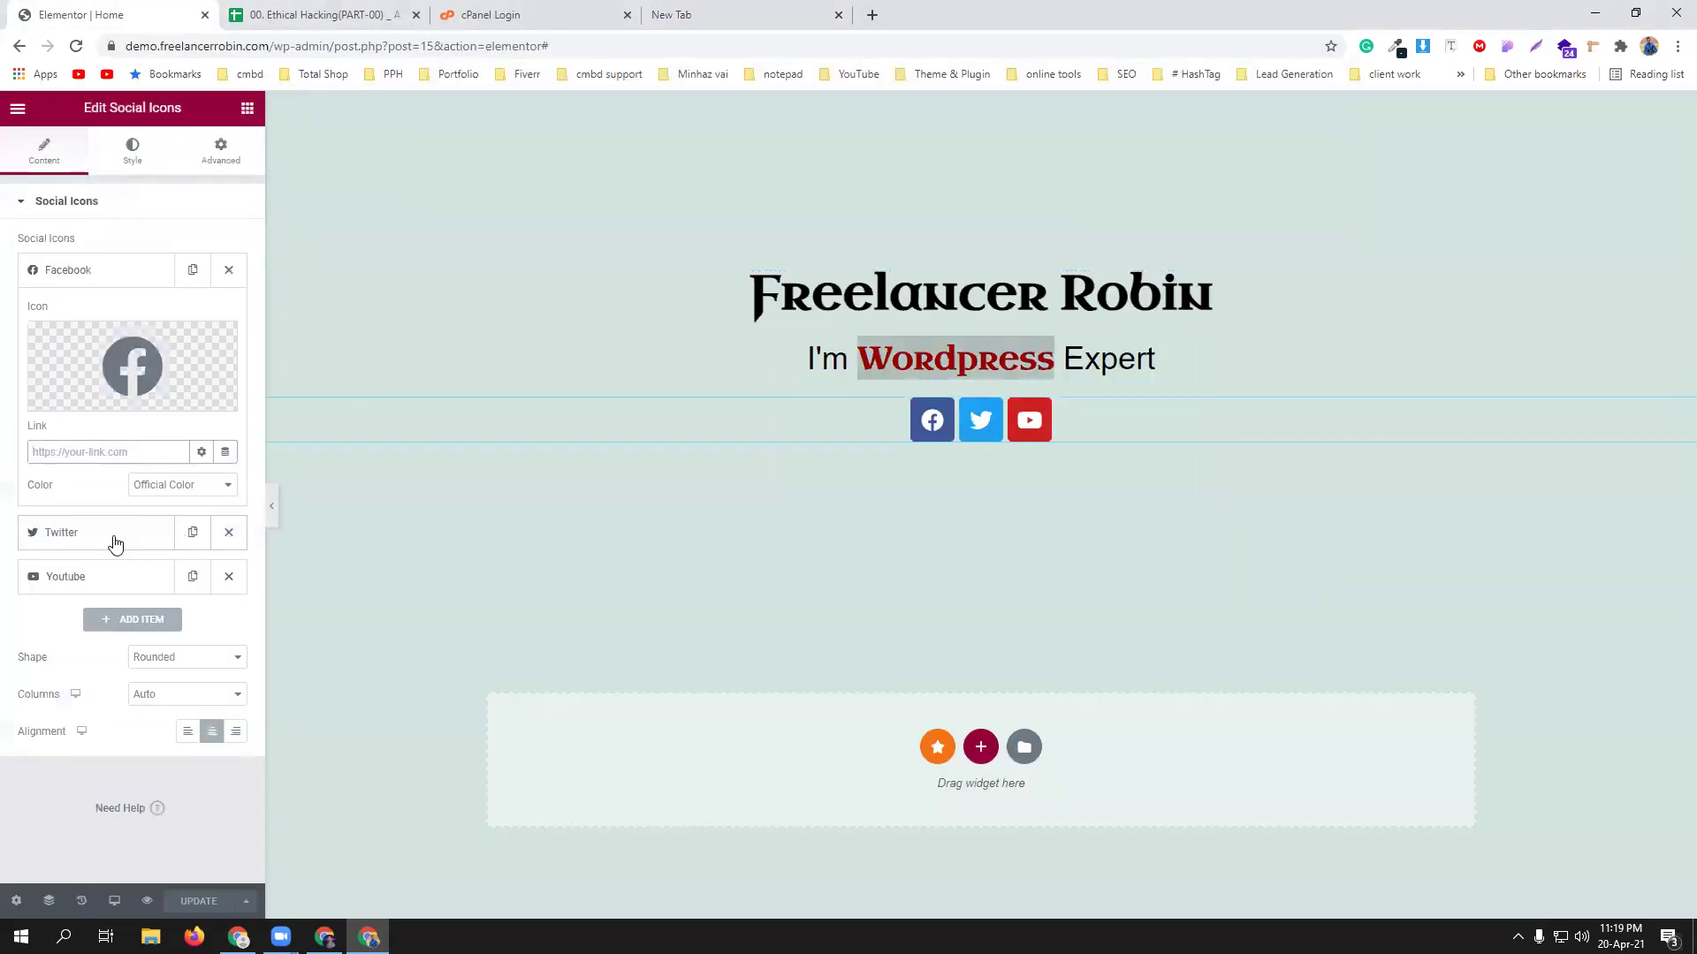
{"action": "left_click", "coordinate": [103, 451]}
{"action": "key", "text": "ctrl+v"}
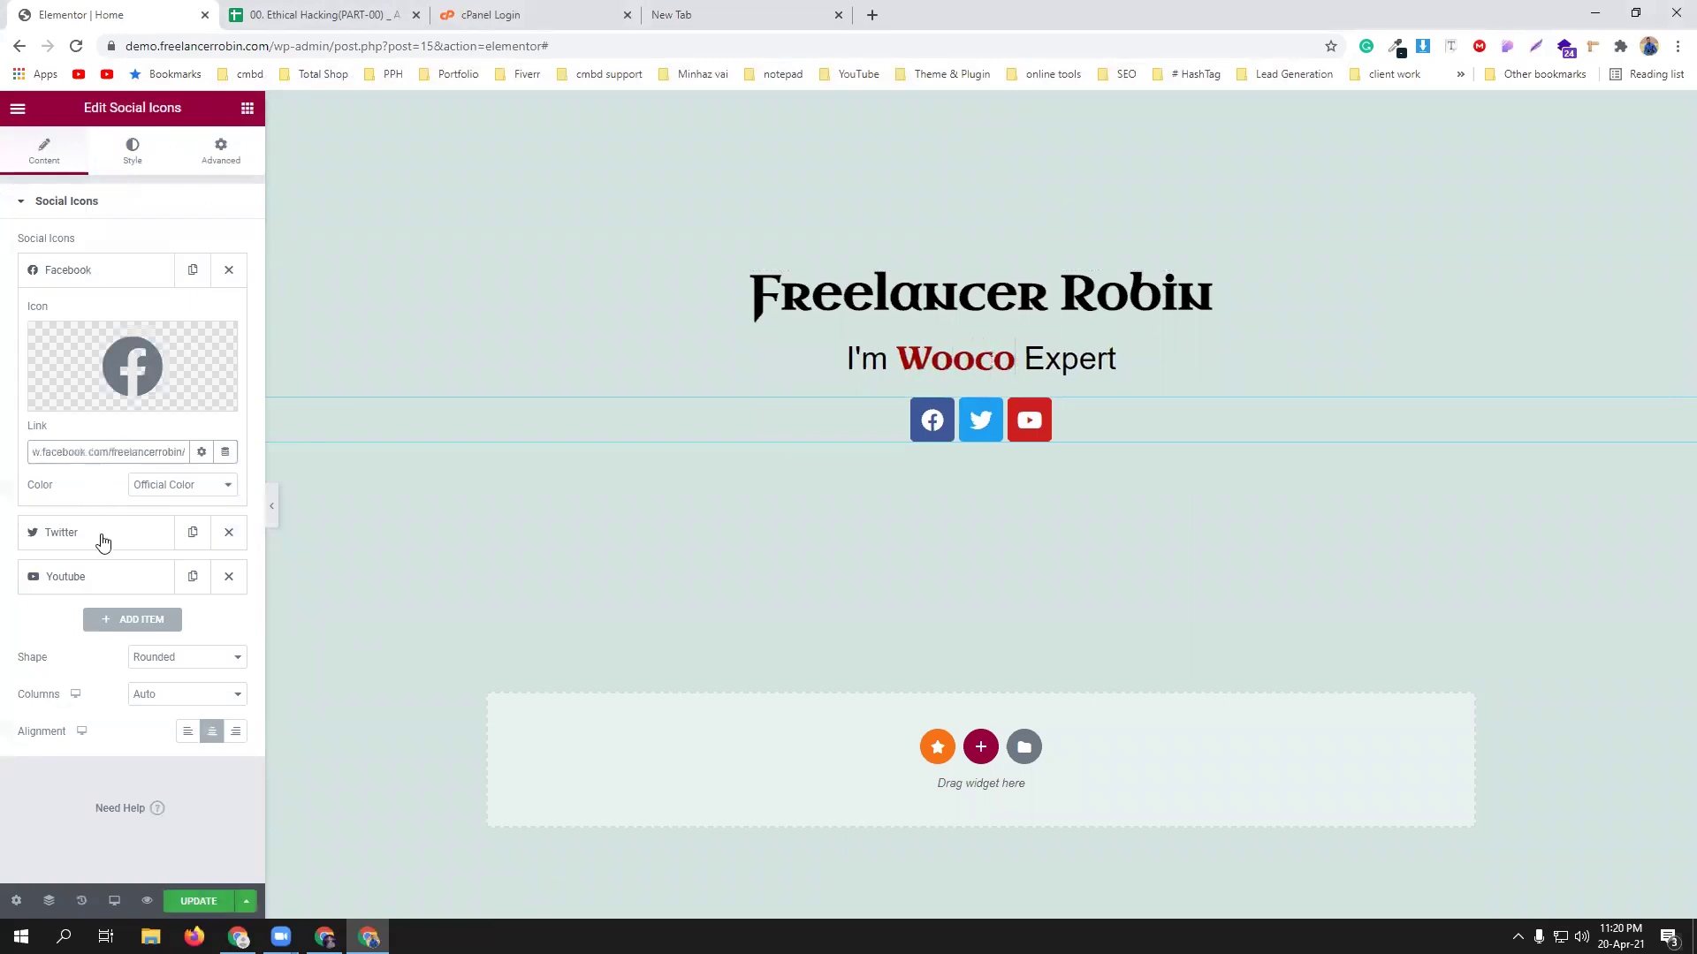
Set the links of the Twitter and Youtube social icons to the placeholder "#".
{"action": "left_click", "coordinate": [102, 534]}
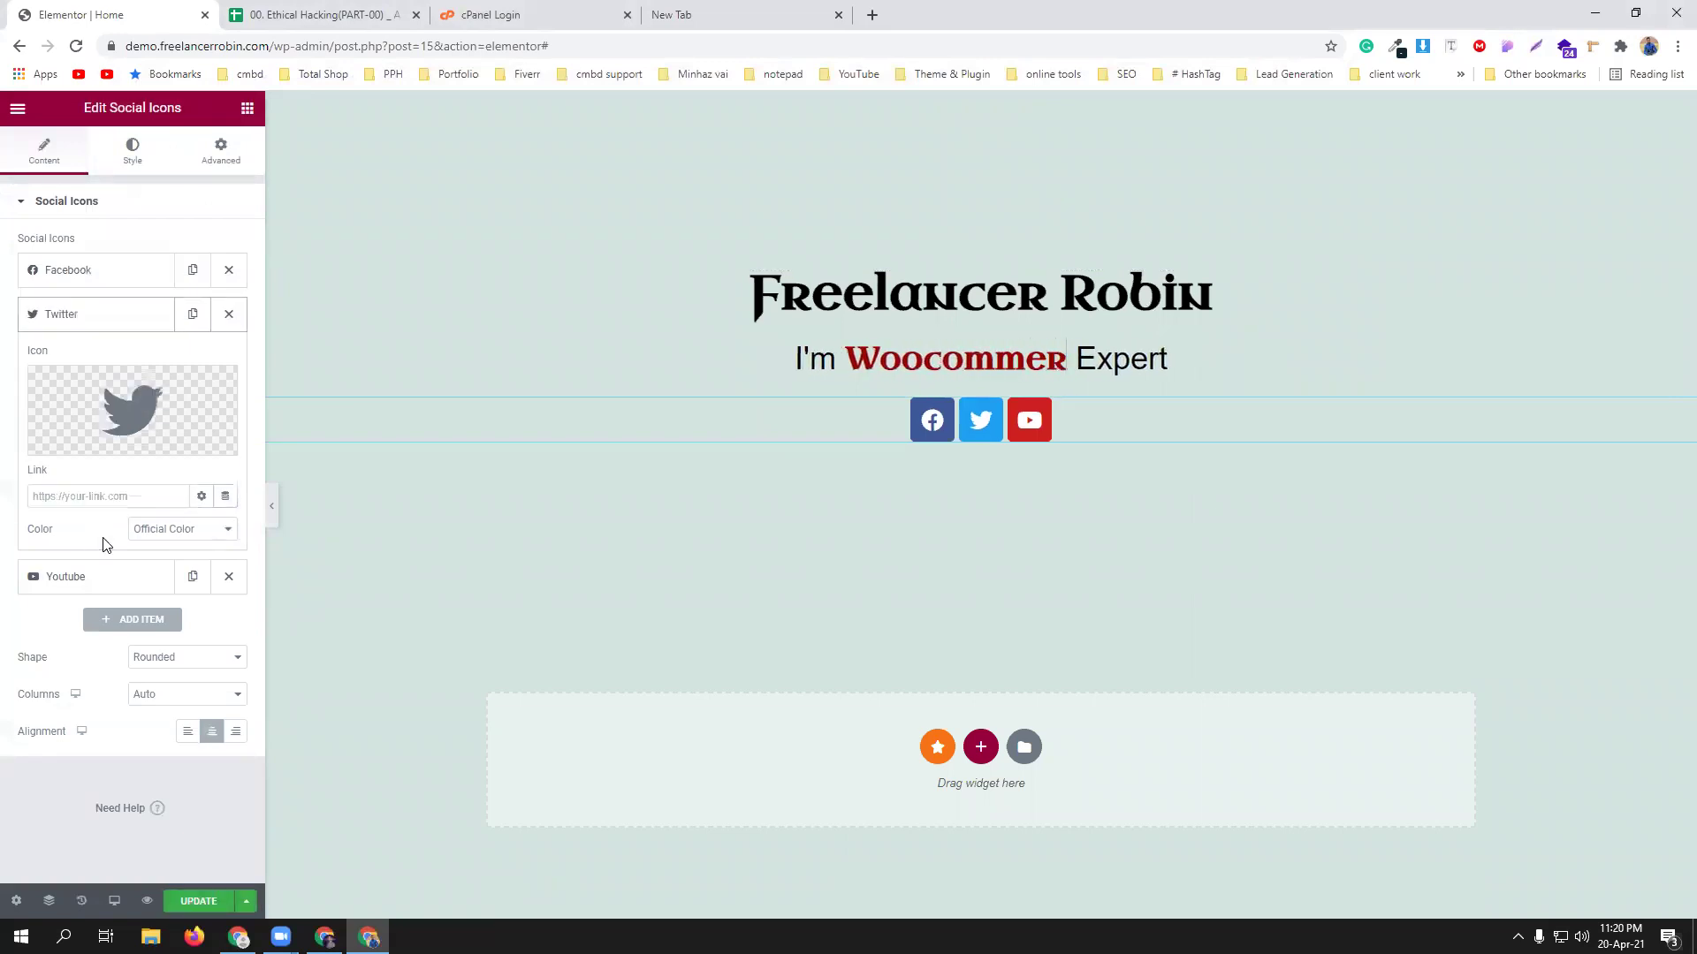
{"action": "left_click", "coordinate": [119, 493]}
{"action": "type", "text": "#"}
{"action": "left_click", "coordinate": [99, 589]}
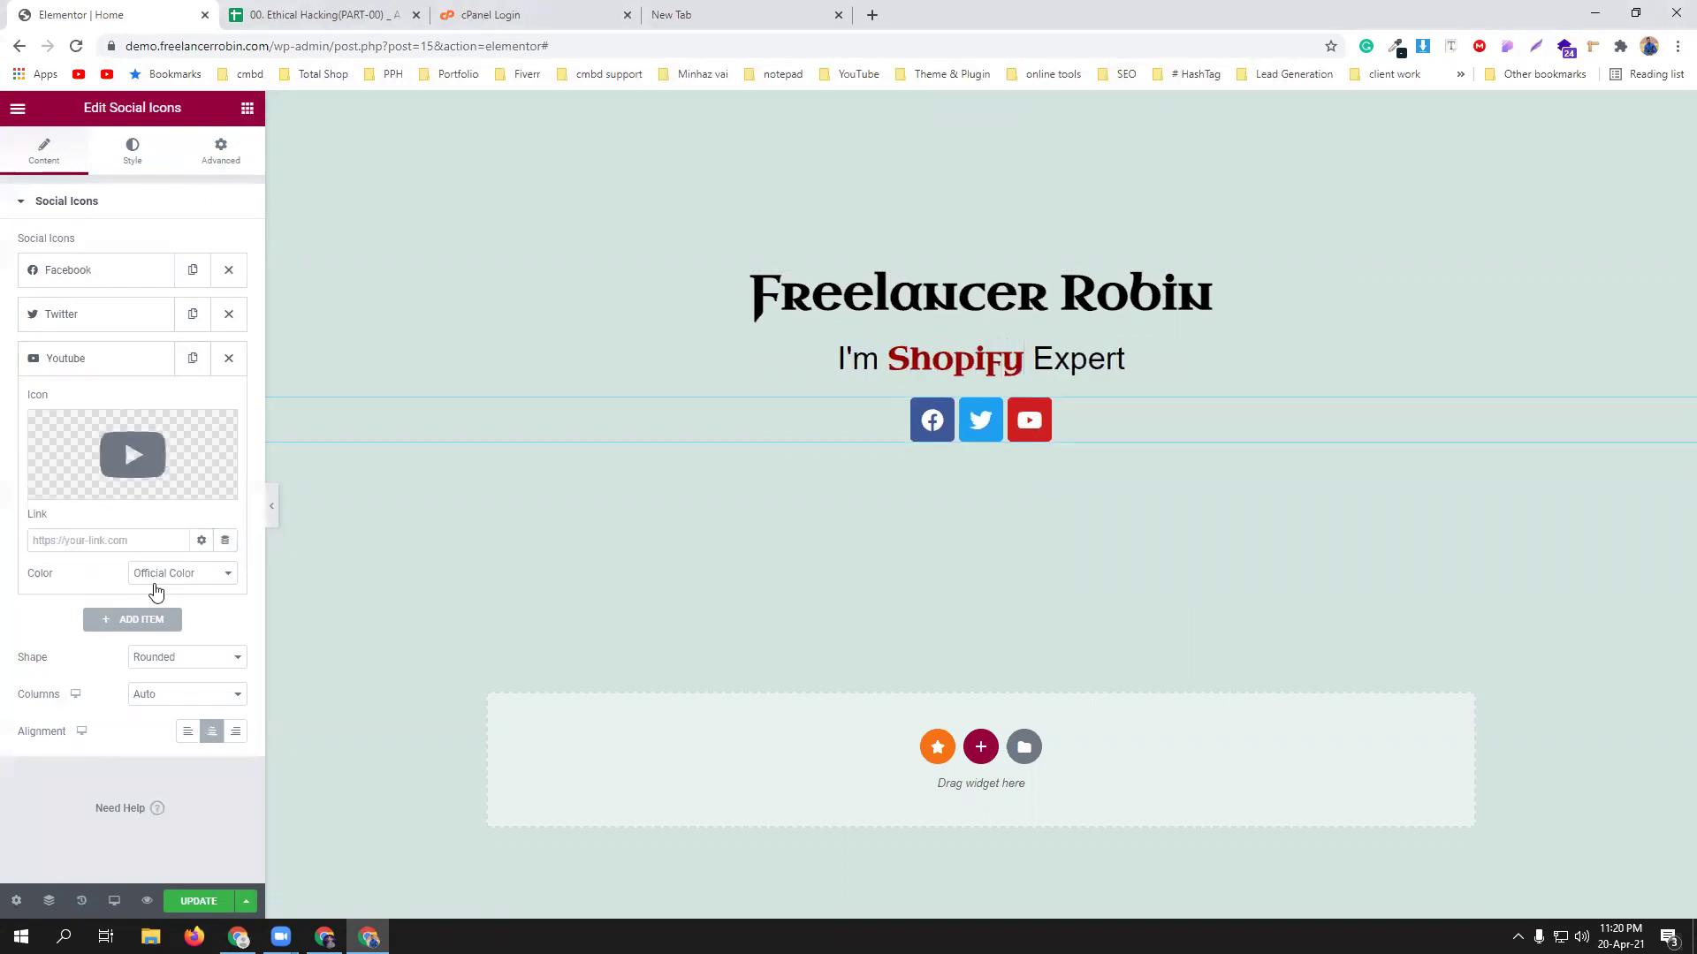
{"action": "left_click", "coordinate": [108, 540]}
{"action": "type", "text": "#"}
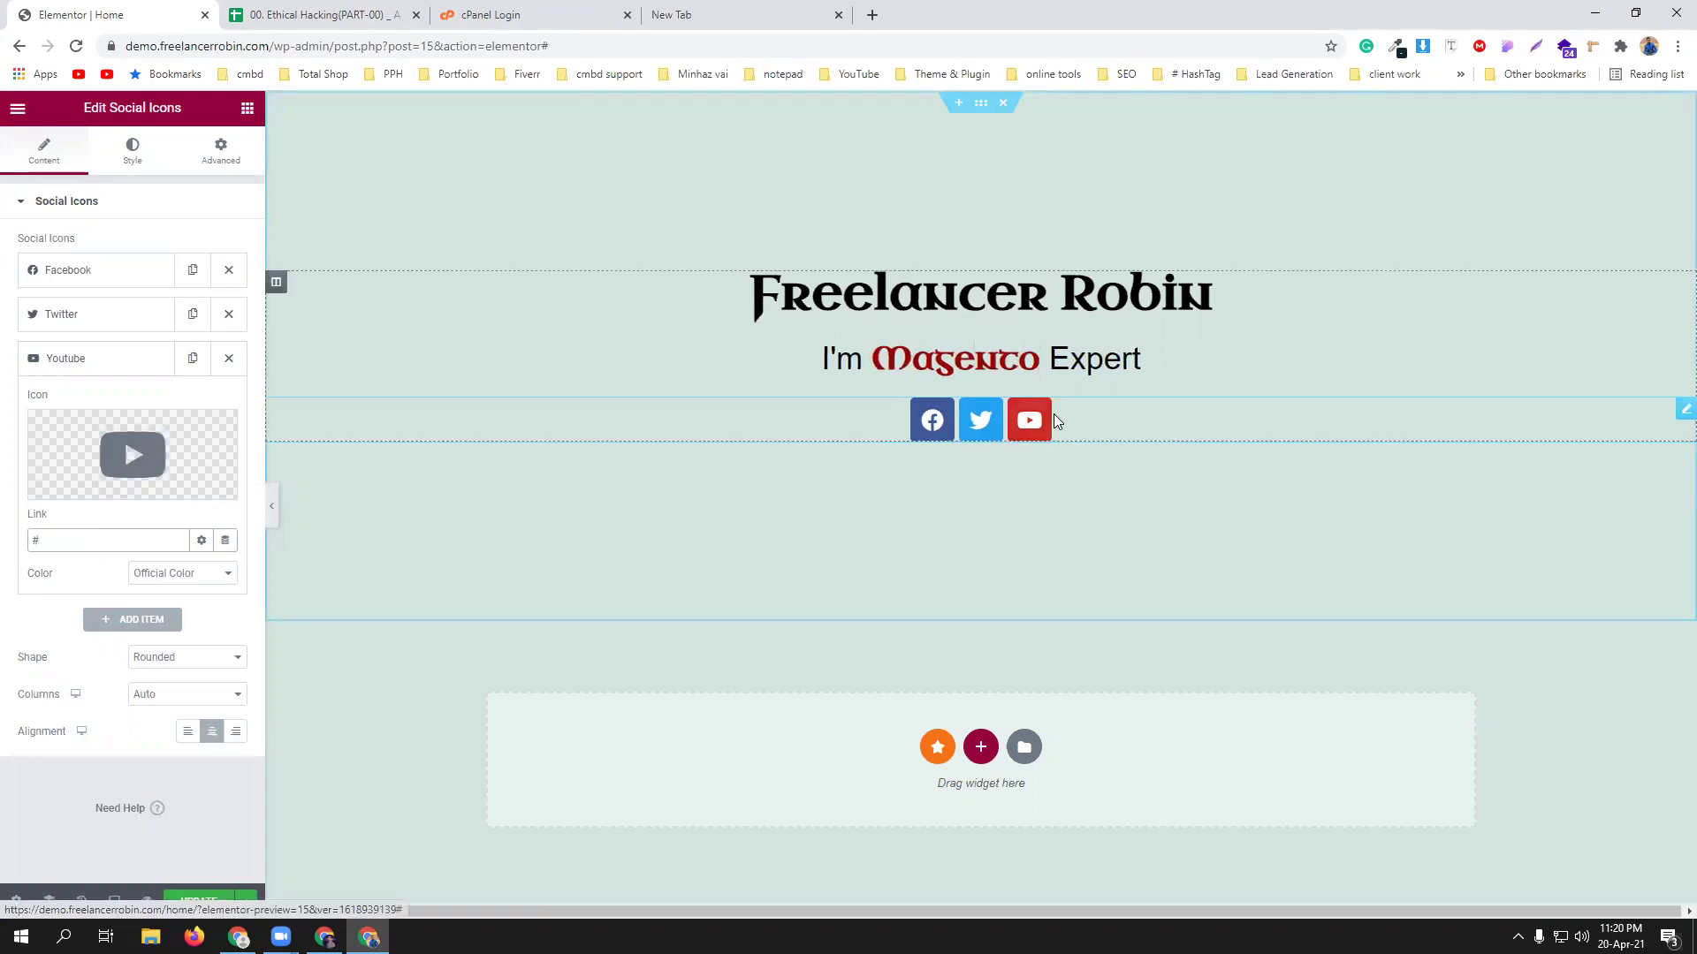
Add a fourth social icon and replace its icon with the LinkedIn one, found by filtering the icon library for "link".
{"action": "left_click", "coordinate": [122, 623]}
{"action": "mouse_move", "coordinate": [137, 482]}
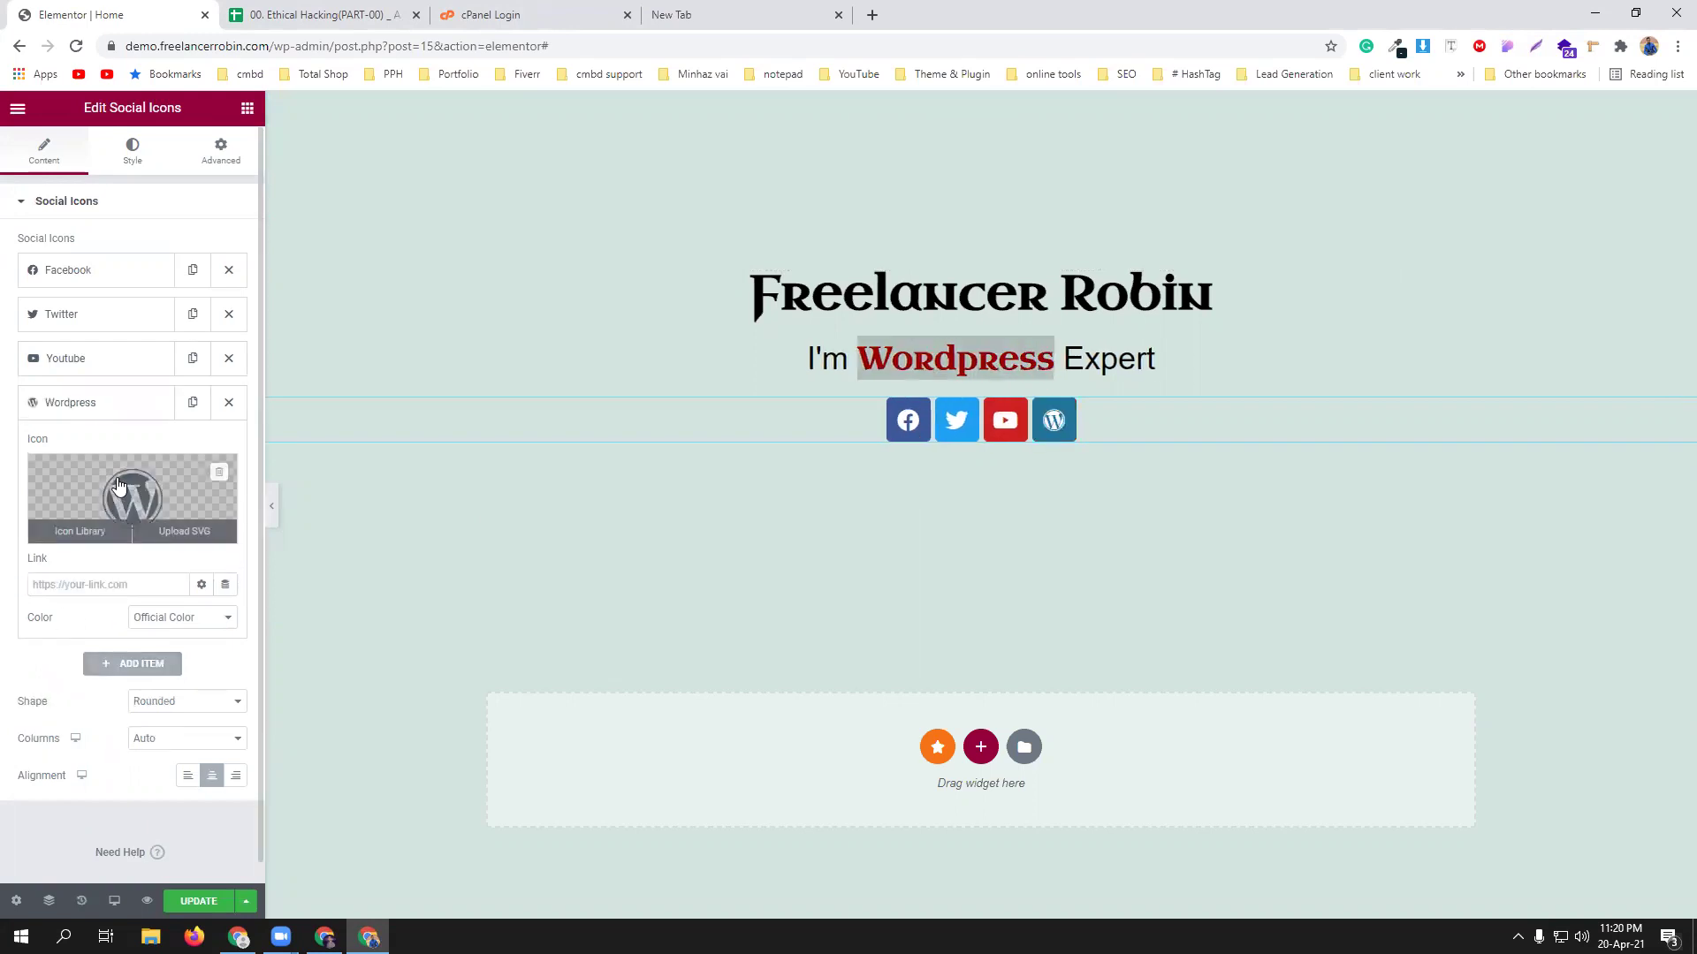
{"action": "left_click", "coordinate": [136, 476]}
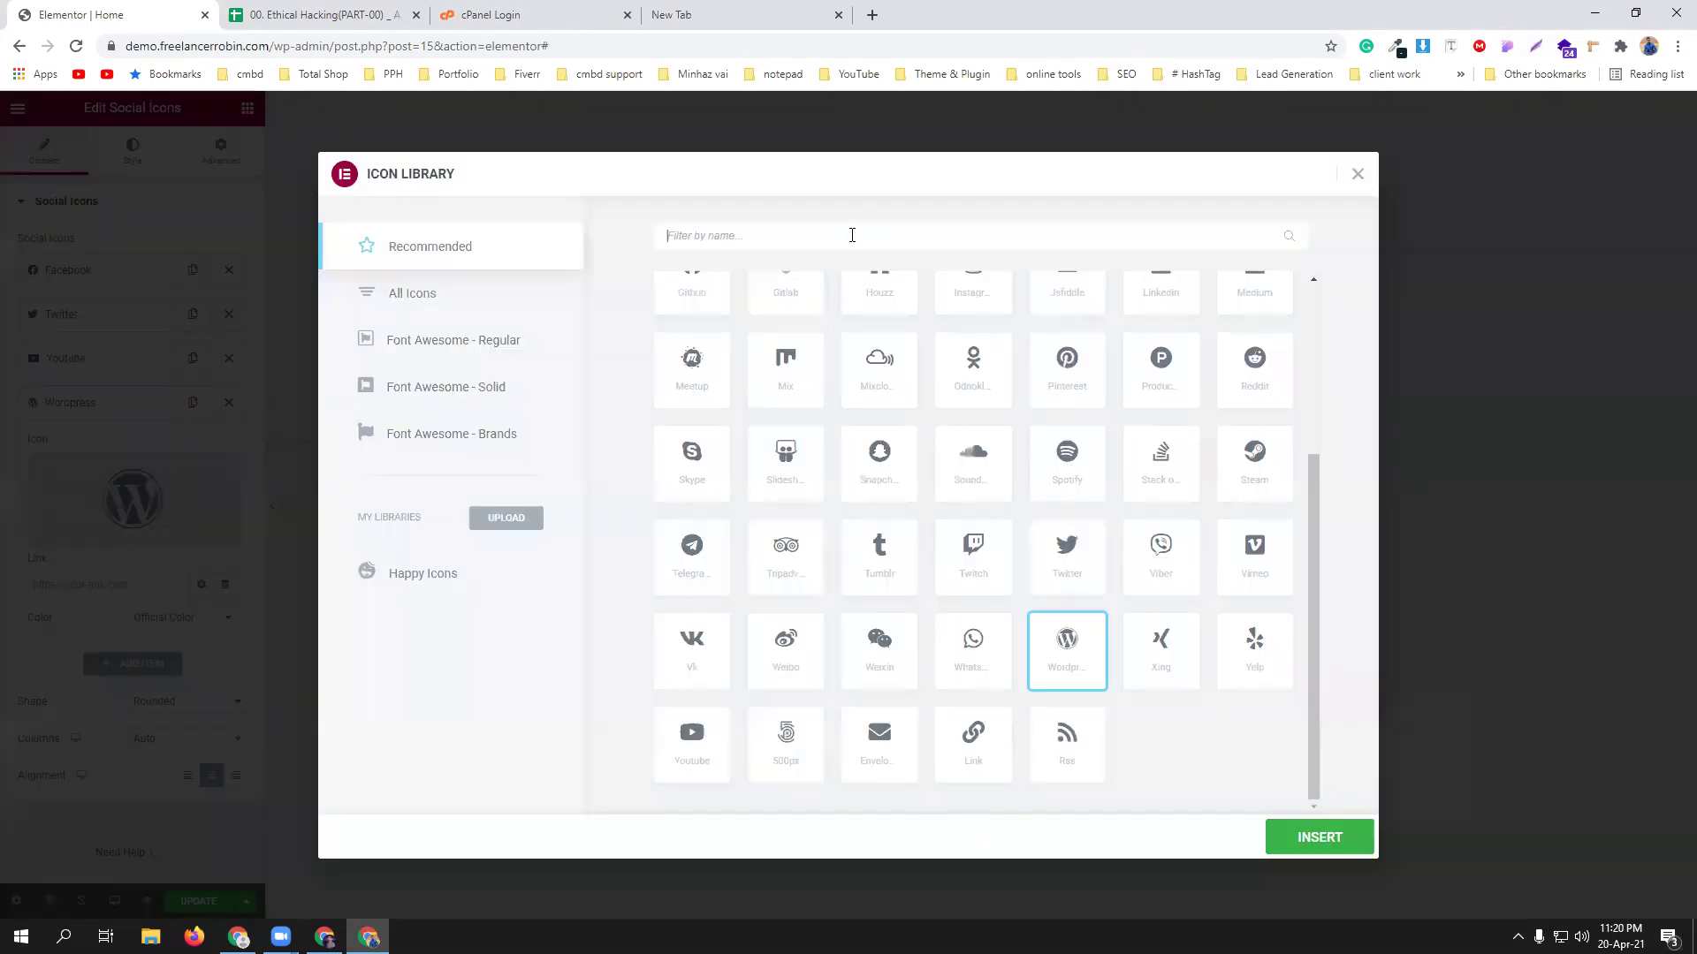
{"action": "type", "text": "link"}
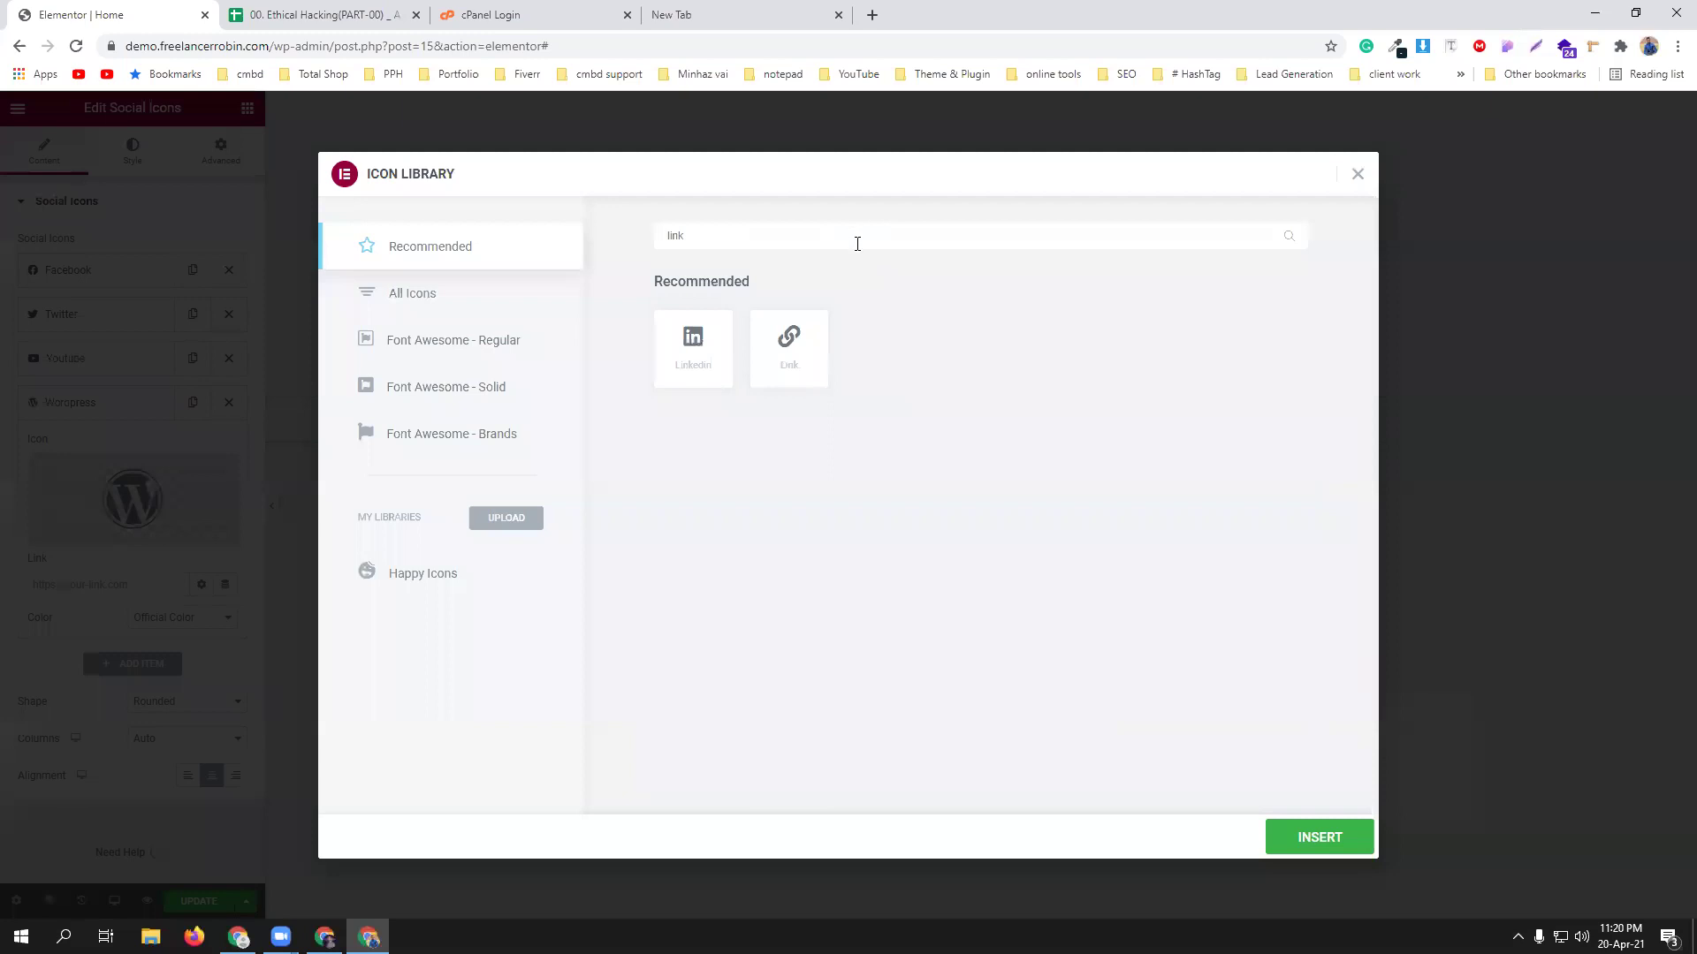
{"action": "left_click", "coordinate": [1334, 842]}
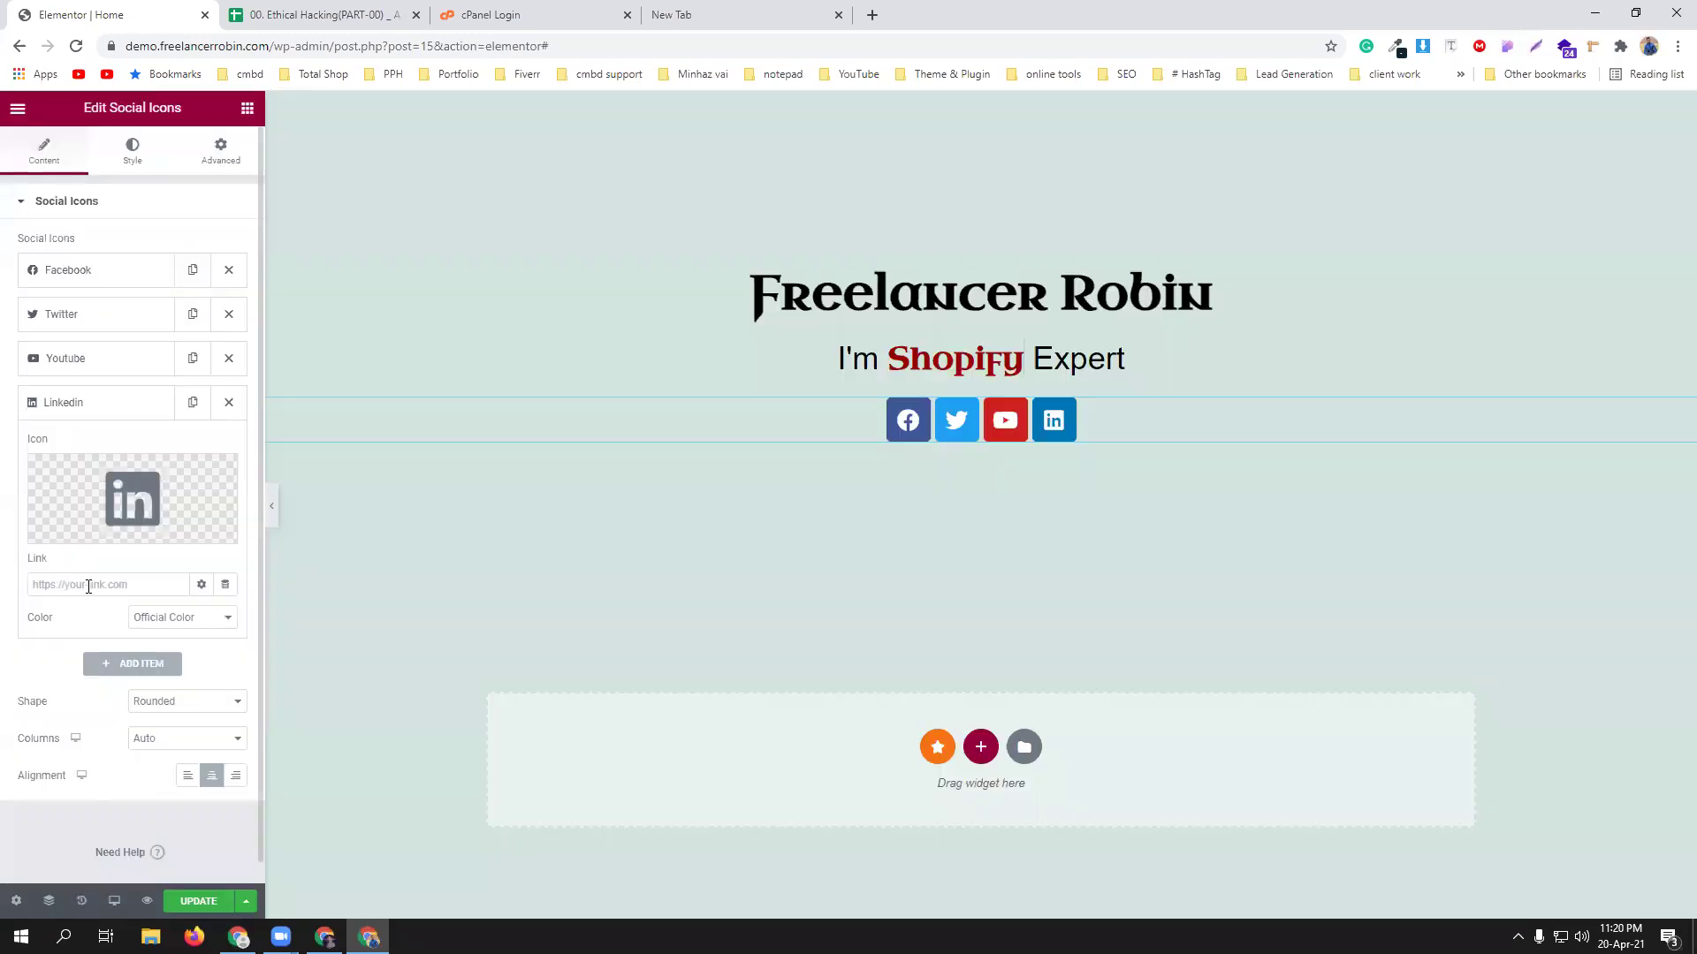
{"action": "left_click", "coordinate": [88, 587]}
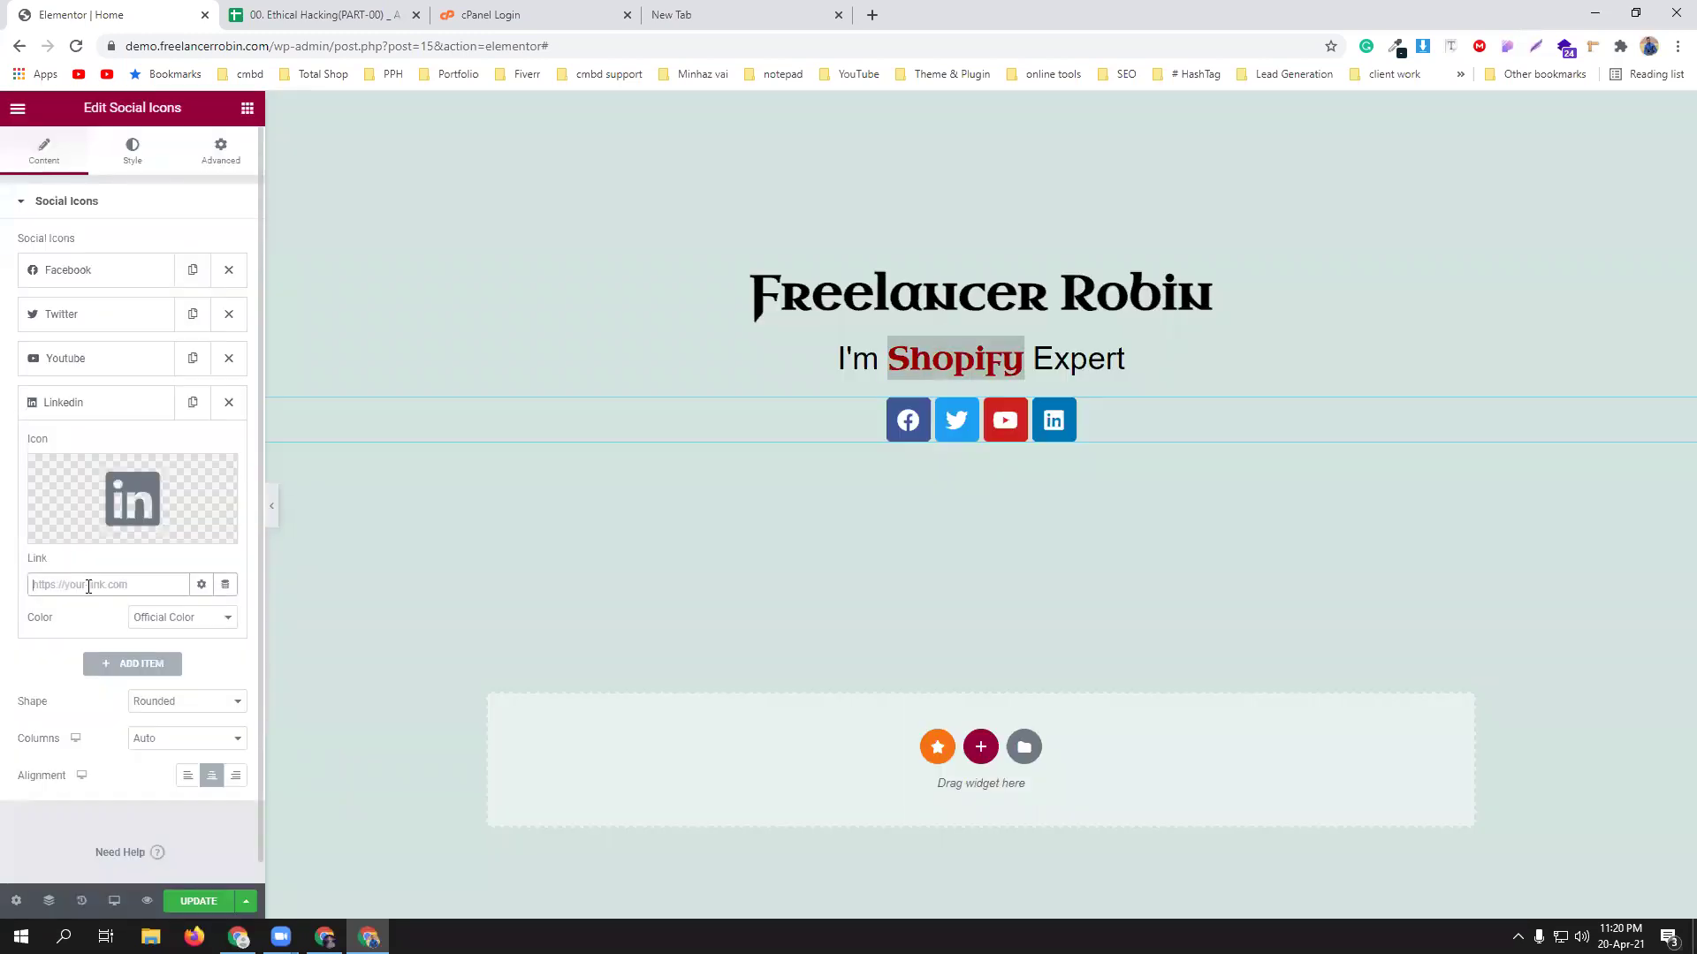
{"action": "left_click", "coordinate": [118, 402]}
Switch the Facebook icon's color to Custom and give it a dark red primary color.
{"action": "left_click", "coordinate": [104, 270]}
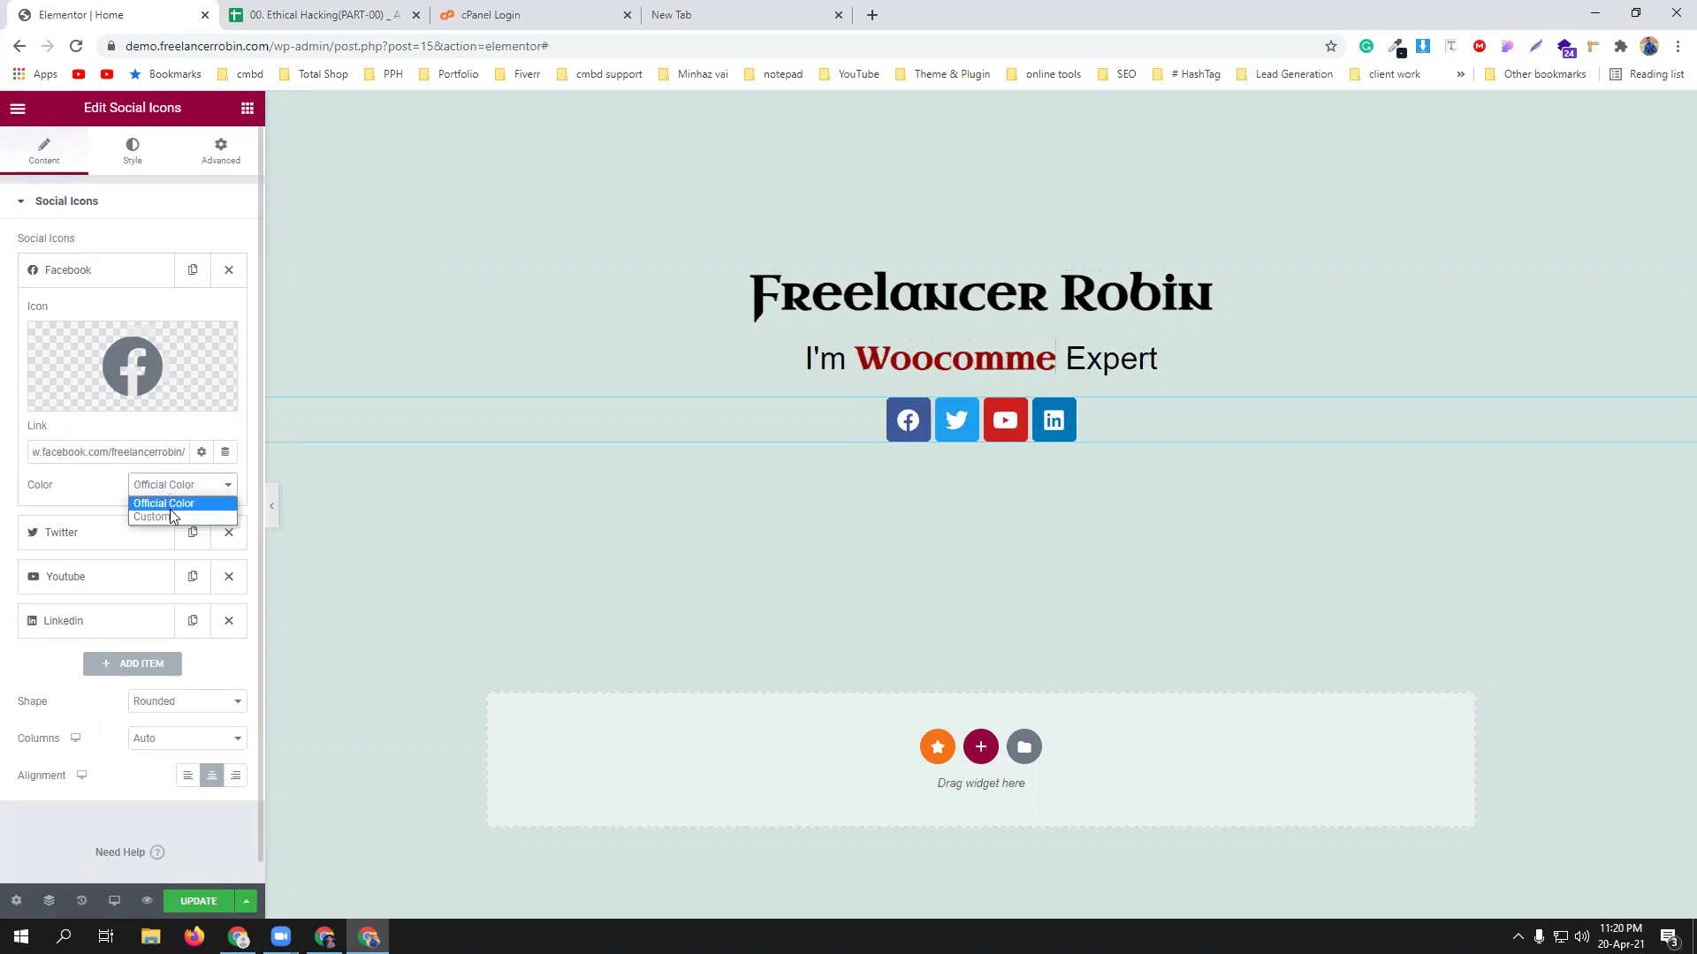
{"action": "left_click", "coordinate": [170, 516]}
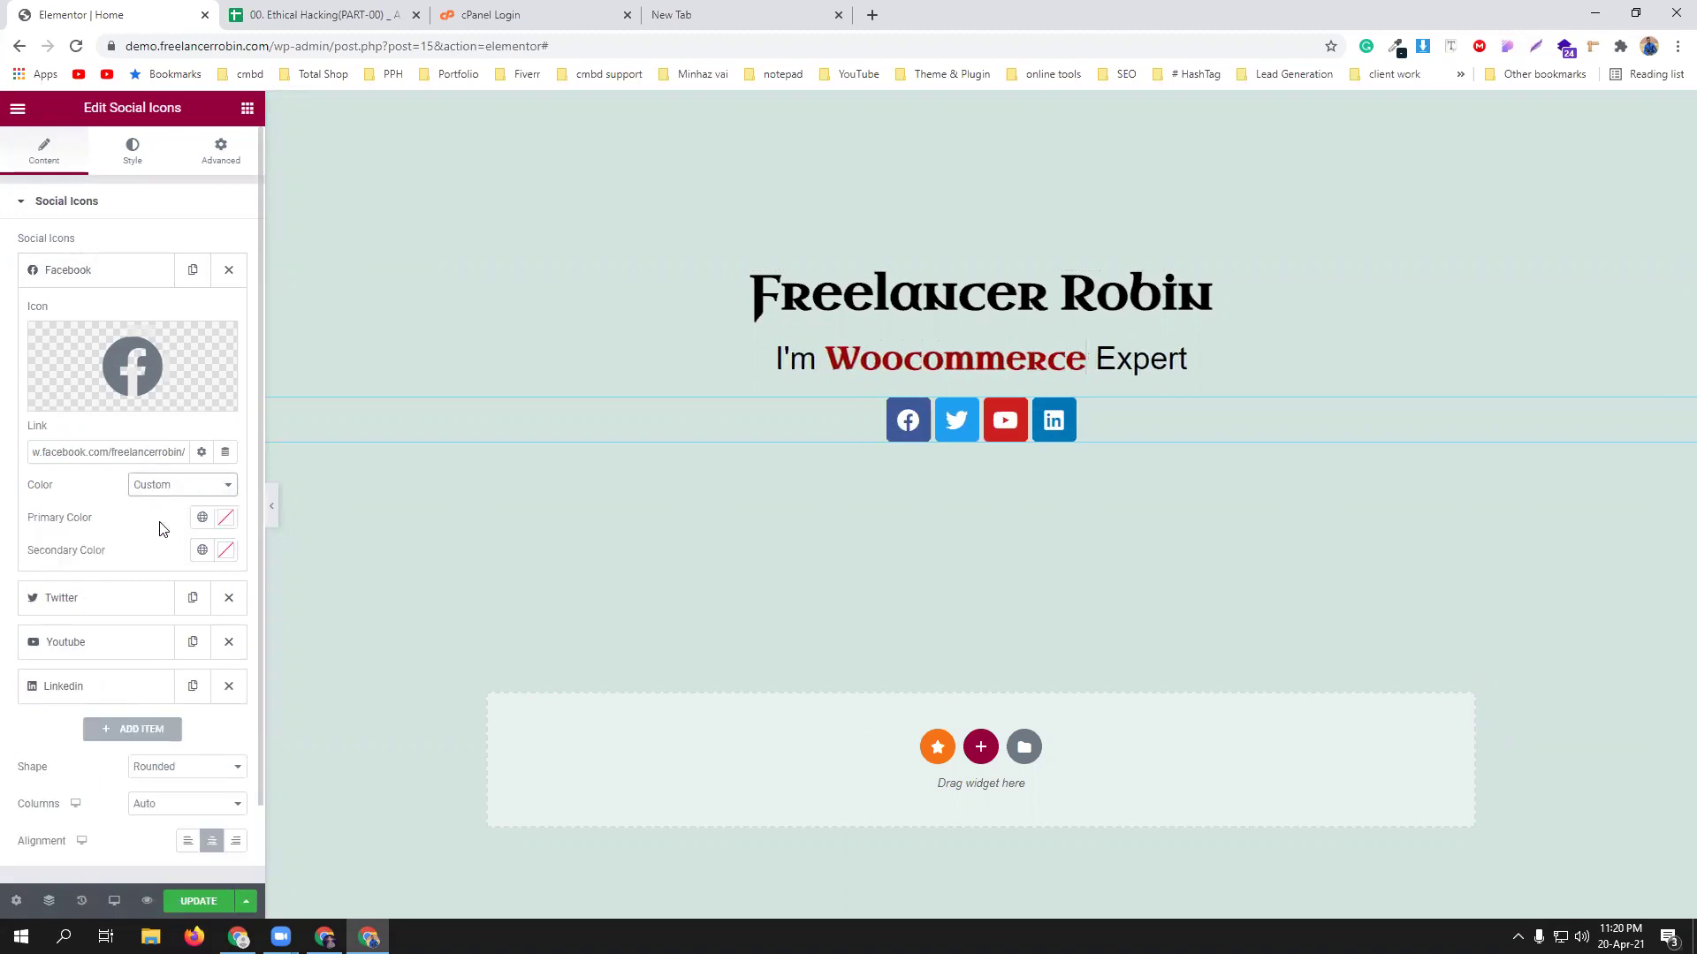
{"action": "left_click", "coordinate": [226, 519]}
{"action": "mouse_move", "coordinate": [253, 632]}
{"action": "left_mouse_down"}
{"action": "mouse_move", "coordinate": [366, 577]}
{"action": "mouse_move", "coordinate": [221, 512]}
{"action": "mouse_move", "coordinate": [144, 512]}
{"action": "left_mouse_up"}
{"action": "left_click", "coordinate": [144, 513]}
{"action": "left_click", "coordinate": [226, 519]}
{"action": "mouse_move", "coordinate": [265, 618]}
{"action": "left_mouse_down"}
{"action": "mouse_move", "coordinate": [343, 620]}
{"action": "mouse_move", "coordinate": [300, 584]}
{"action": "mouse_move", "coordinate": [357, 584]}
{"action": "left_mouse_up"}
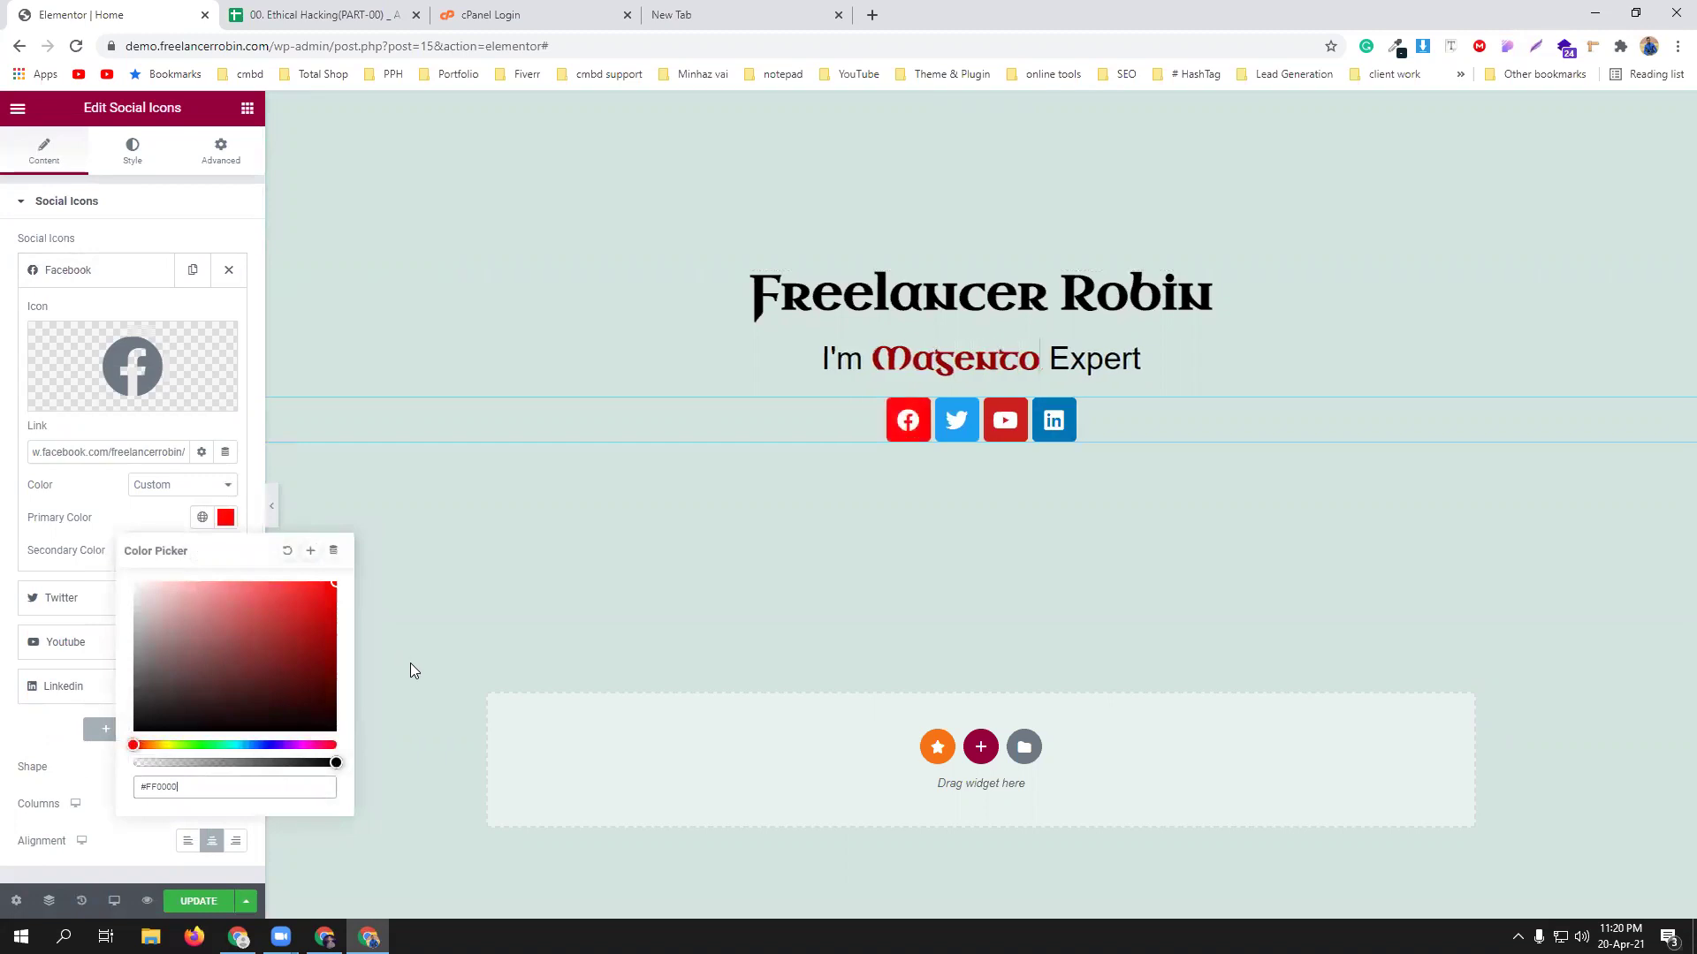
{"action": "left_click", "coordinate": [223, 584]}
{"action": "left_click", "coordinate": [330, 611]}
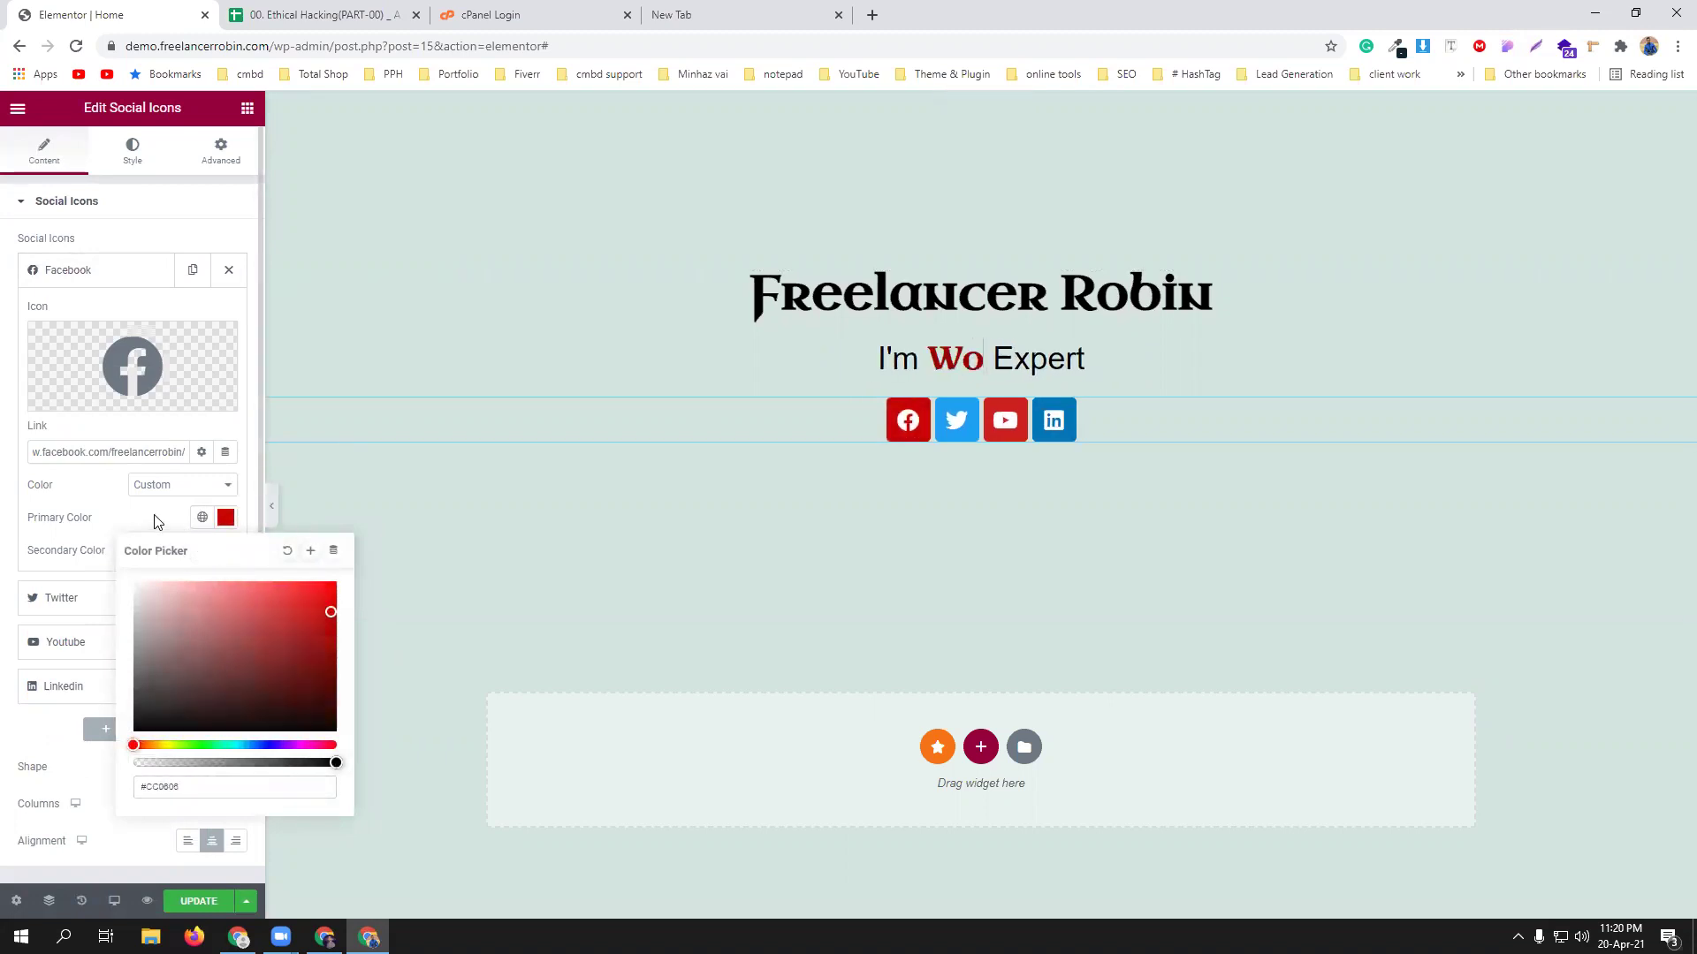
Set the Facebook icon's secondary color to light pink.
{"action": "left_click", "coordinate": [225, 549]}
{"action": "left_click", "coordinate": [226, 549]}
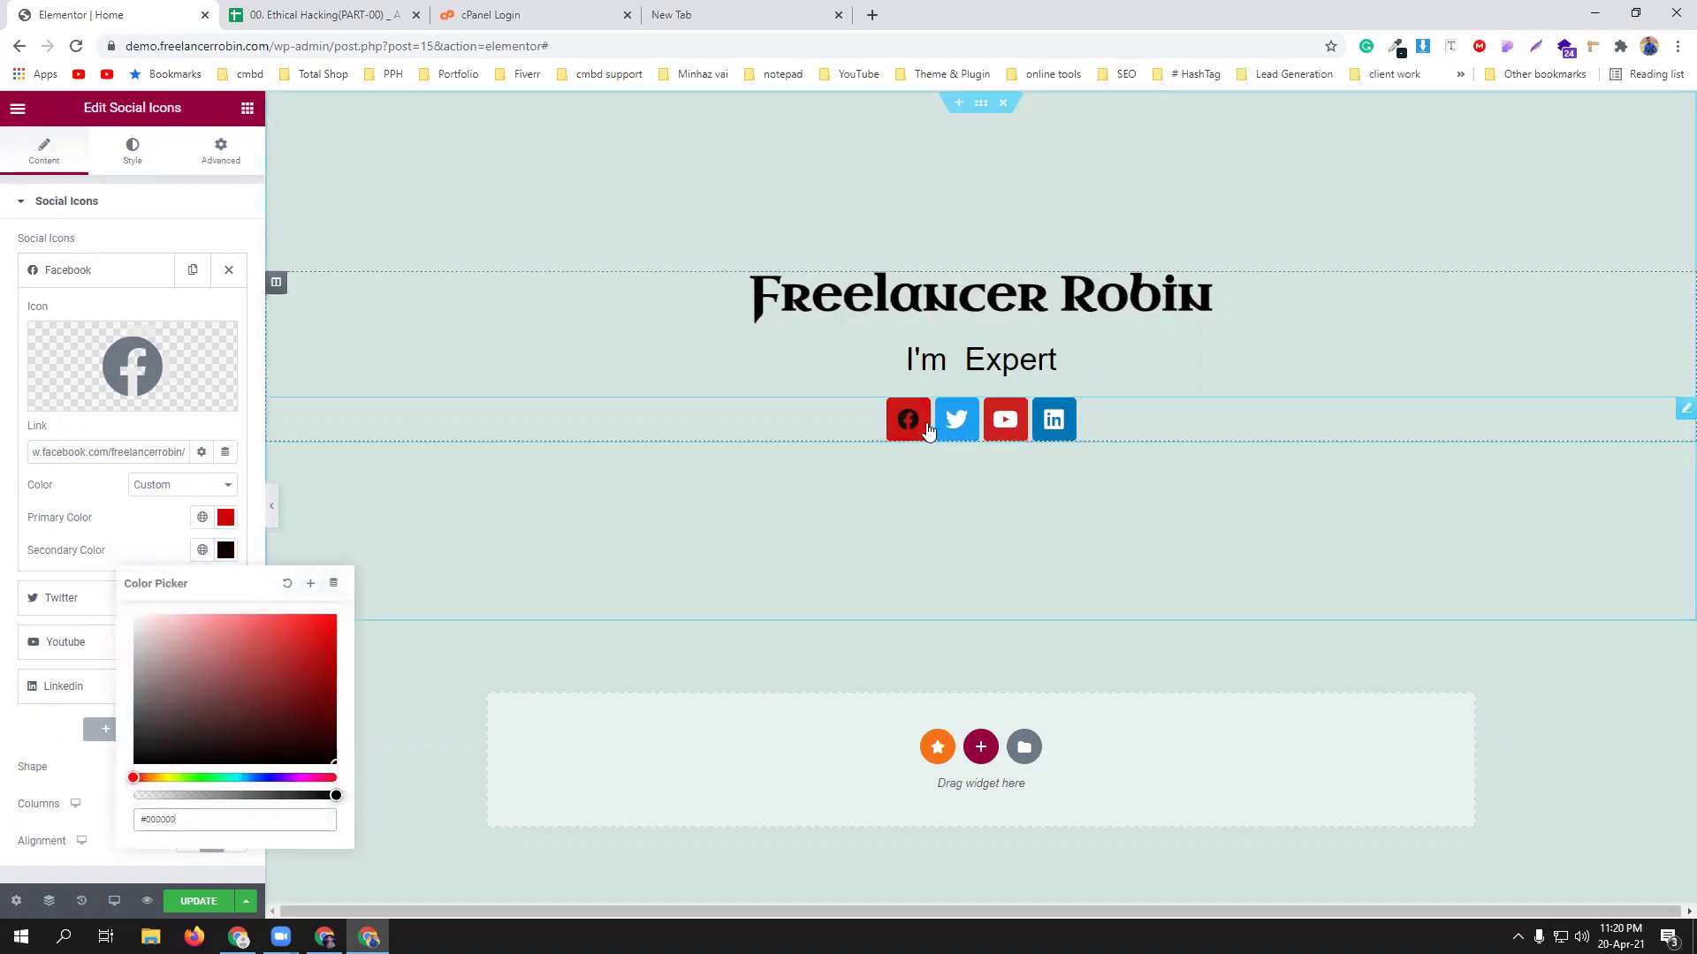
{"action": "left_click_drag", "start_coordinate": [296, 667], "coordinate": [204, 613]}
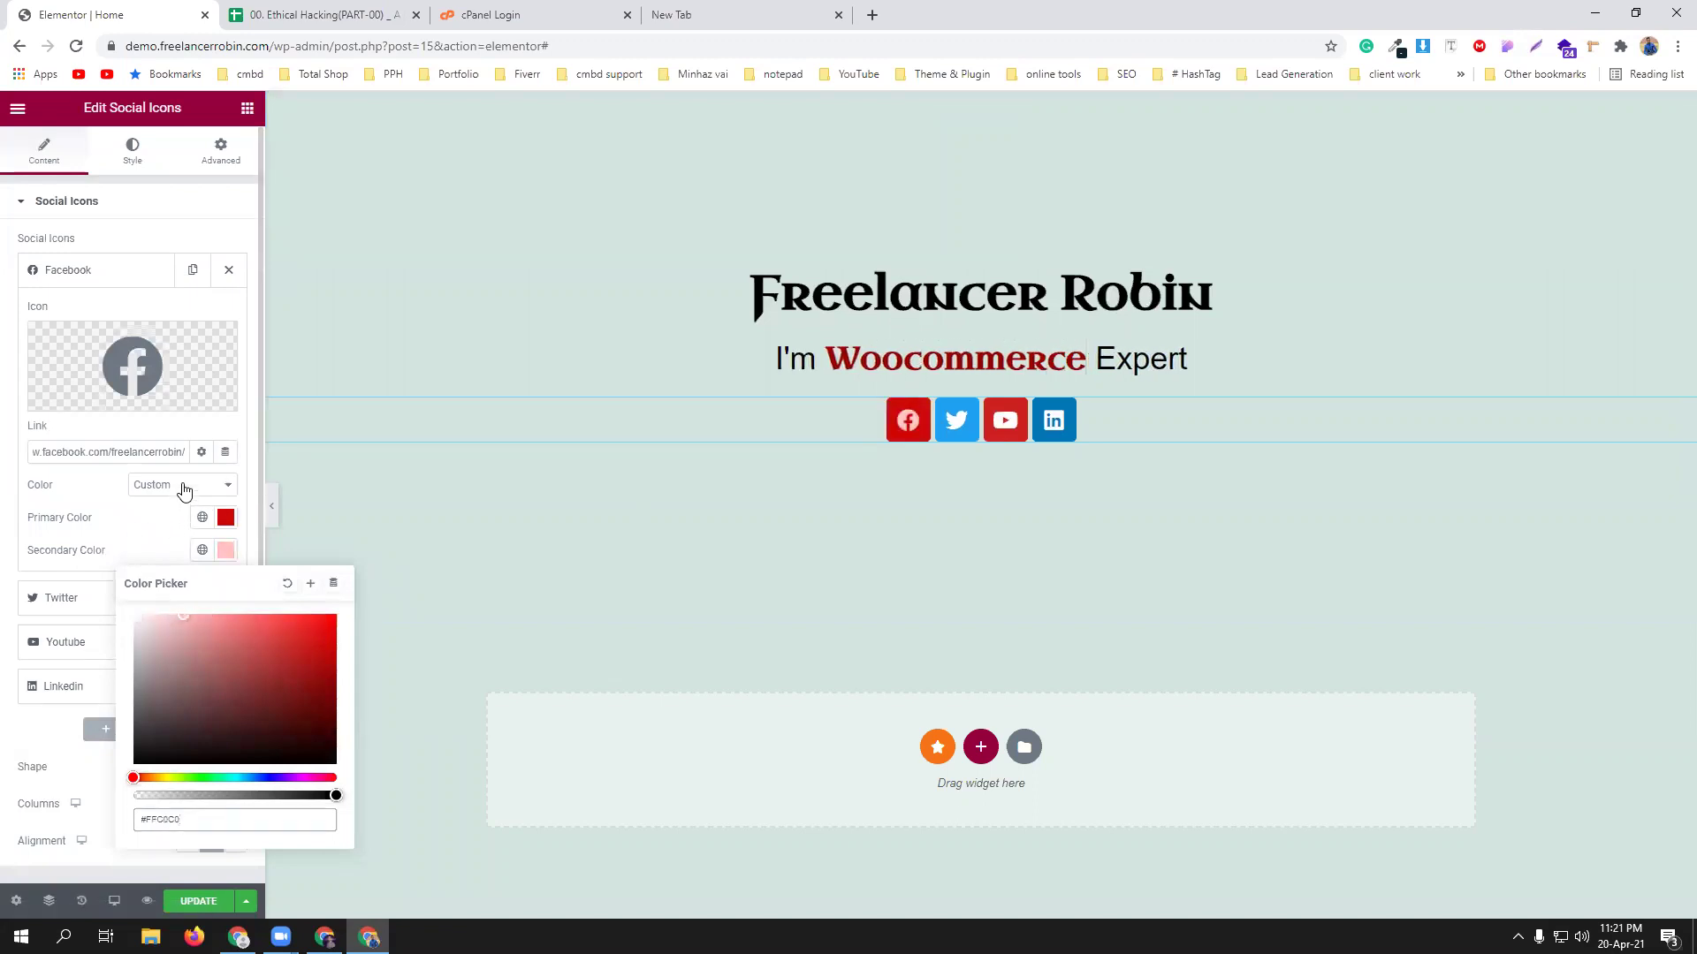
Return the Facebook icon's color to Official Color and collapse its settings.
{"action": "left_click", "coordinate": [183, 491]}
{"action": "left_click", "coordinate": [183, 500]}
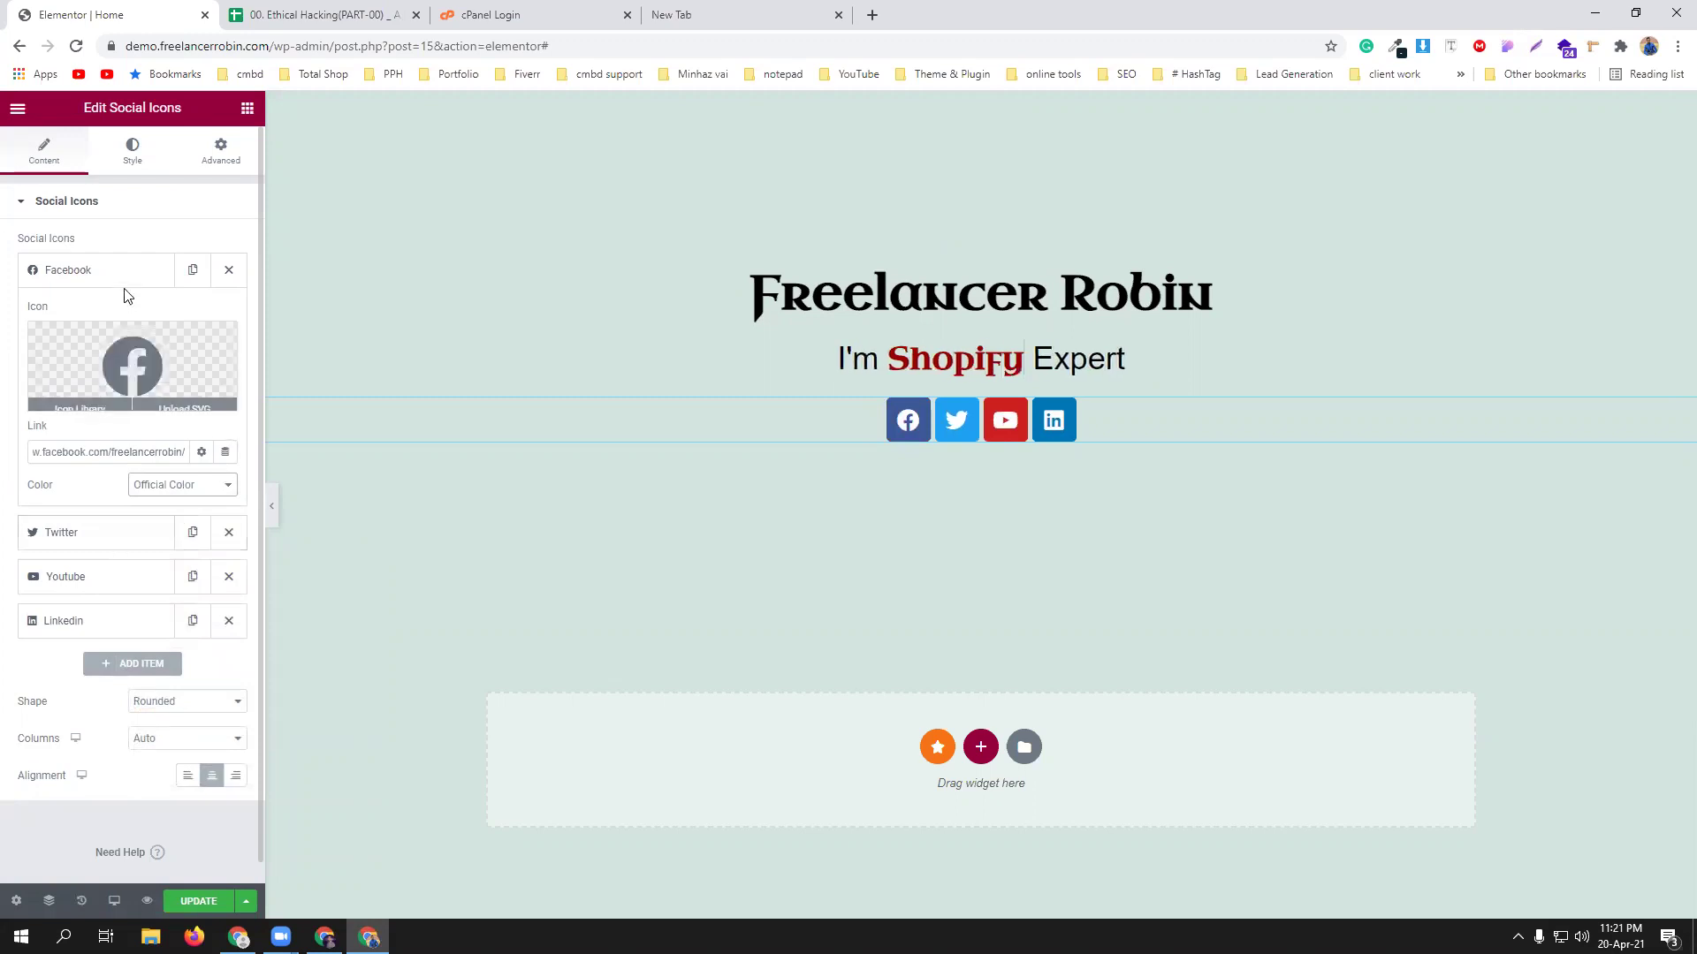
{"action": "left_click", "coordinate": [135, 267]}
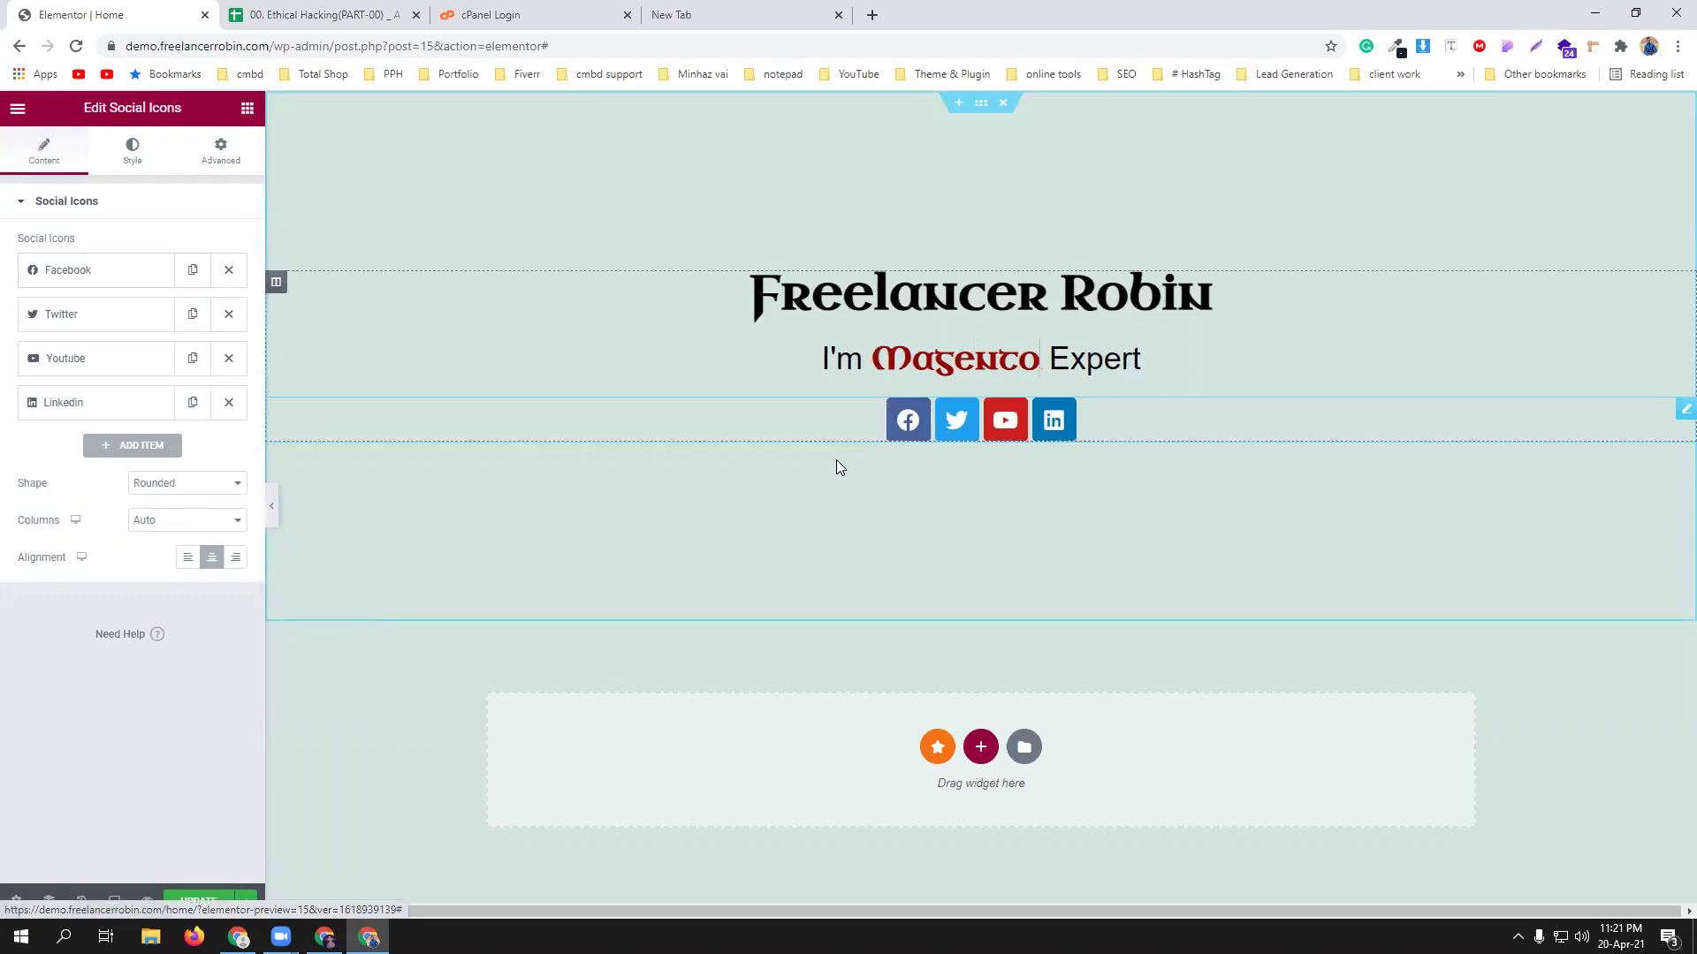
Try the Square shape on the social icons and settle on Circle.
{"action": "left_click", "coordinate": [168, 486]}
{"action": "left_click", "coordinate": [166, 516]}
{"action": "left_click", "coordinate": [182, 483]}
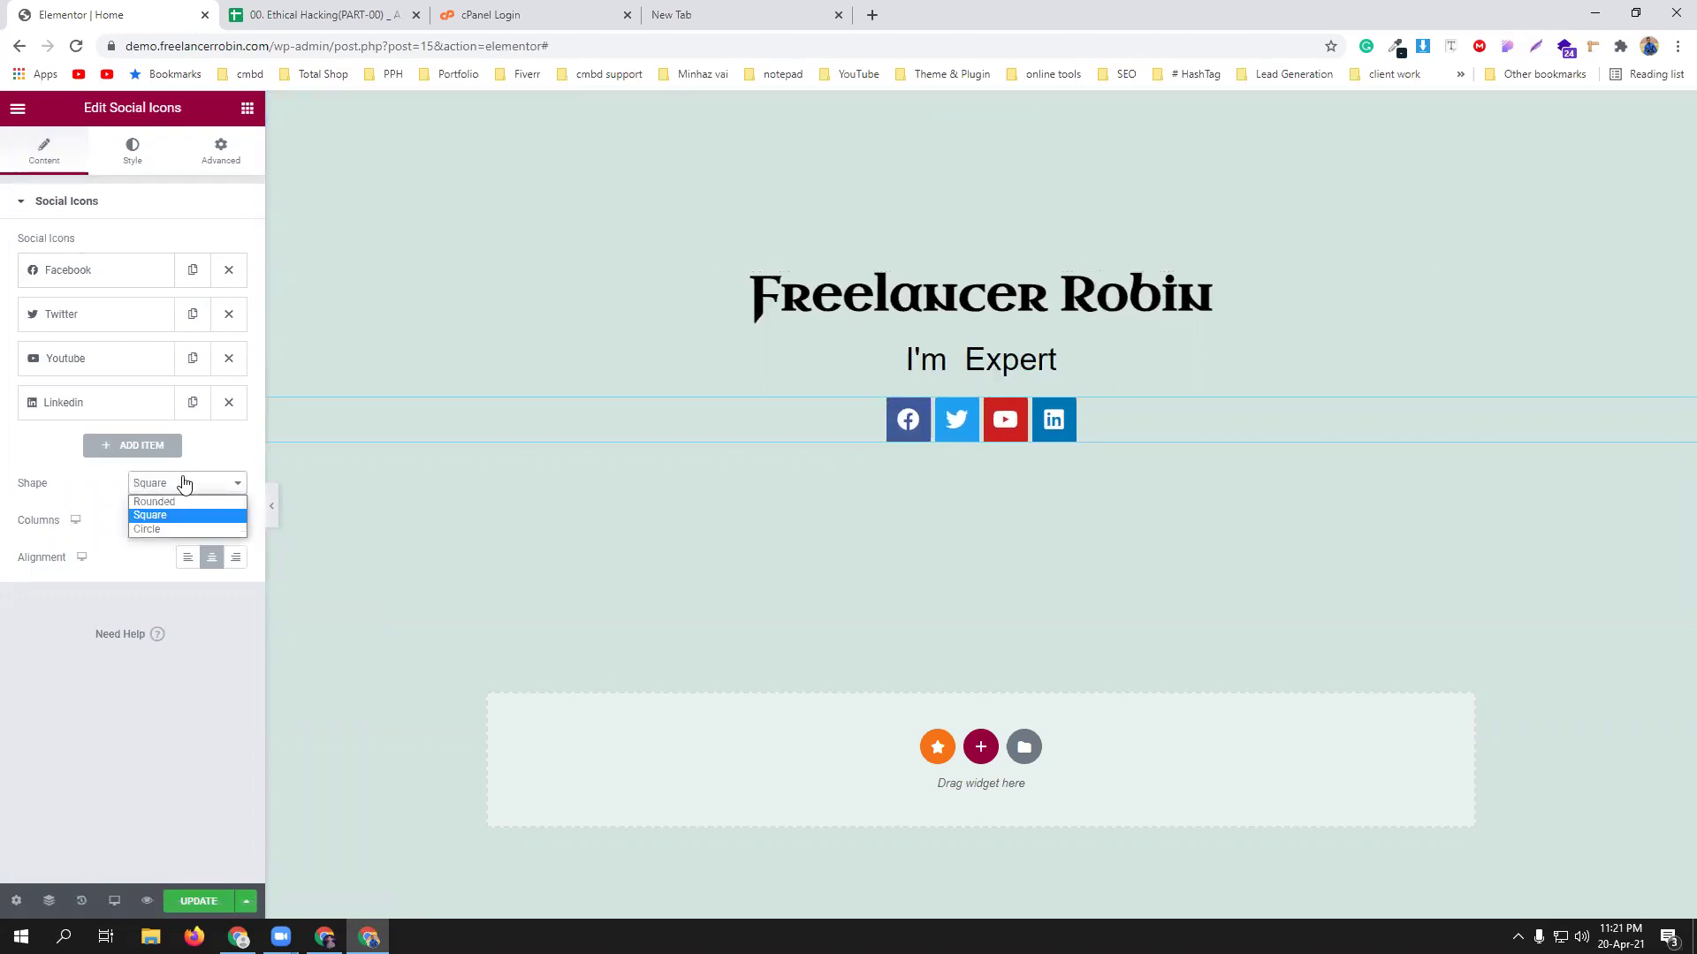
{"action": "left_click", "coordinate": [175, 529]}
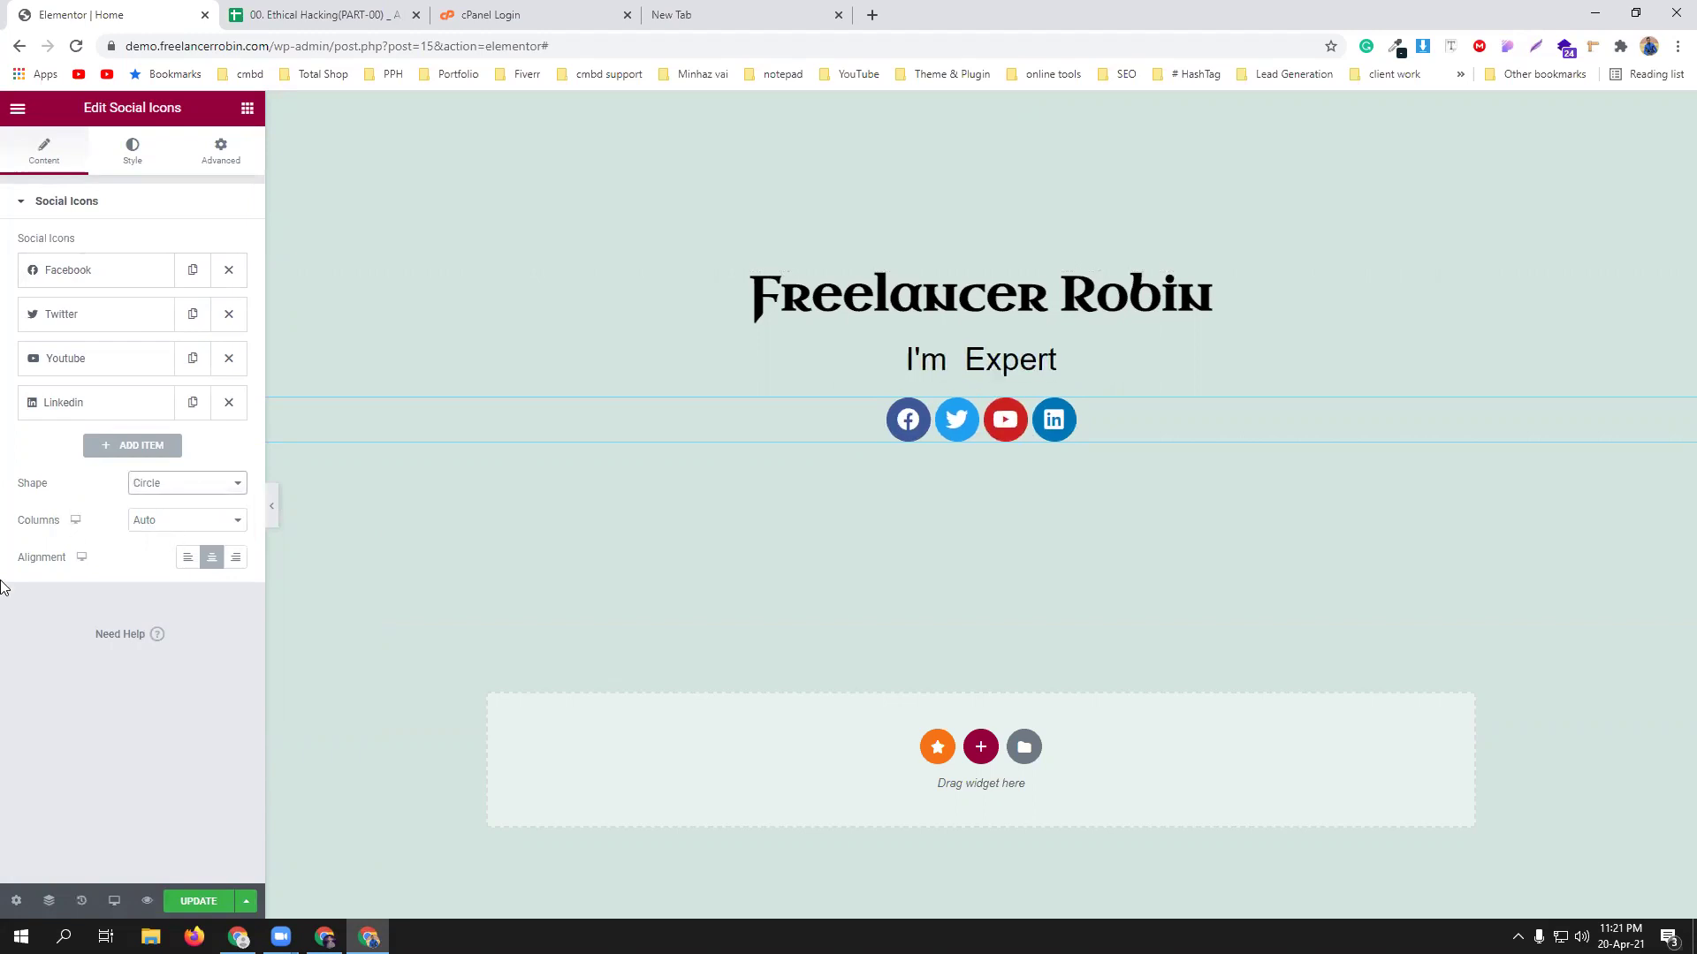
Style the social icons with size 29, padding 0.4 and spacing 14.
{"action": "left_click", "coordinate": [138, 161]}
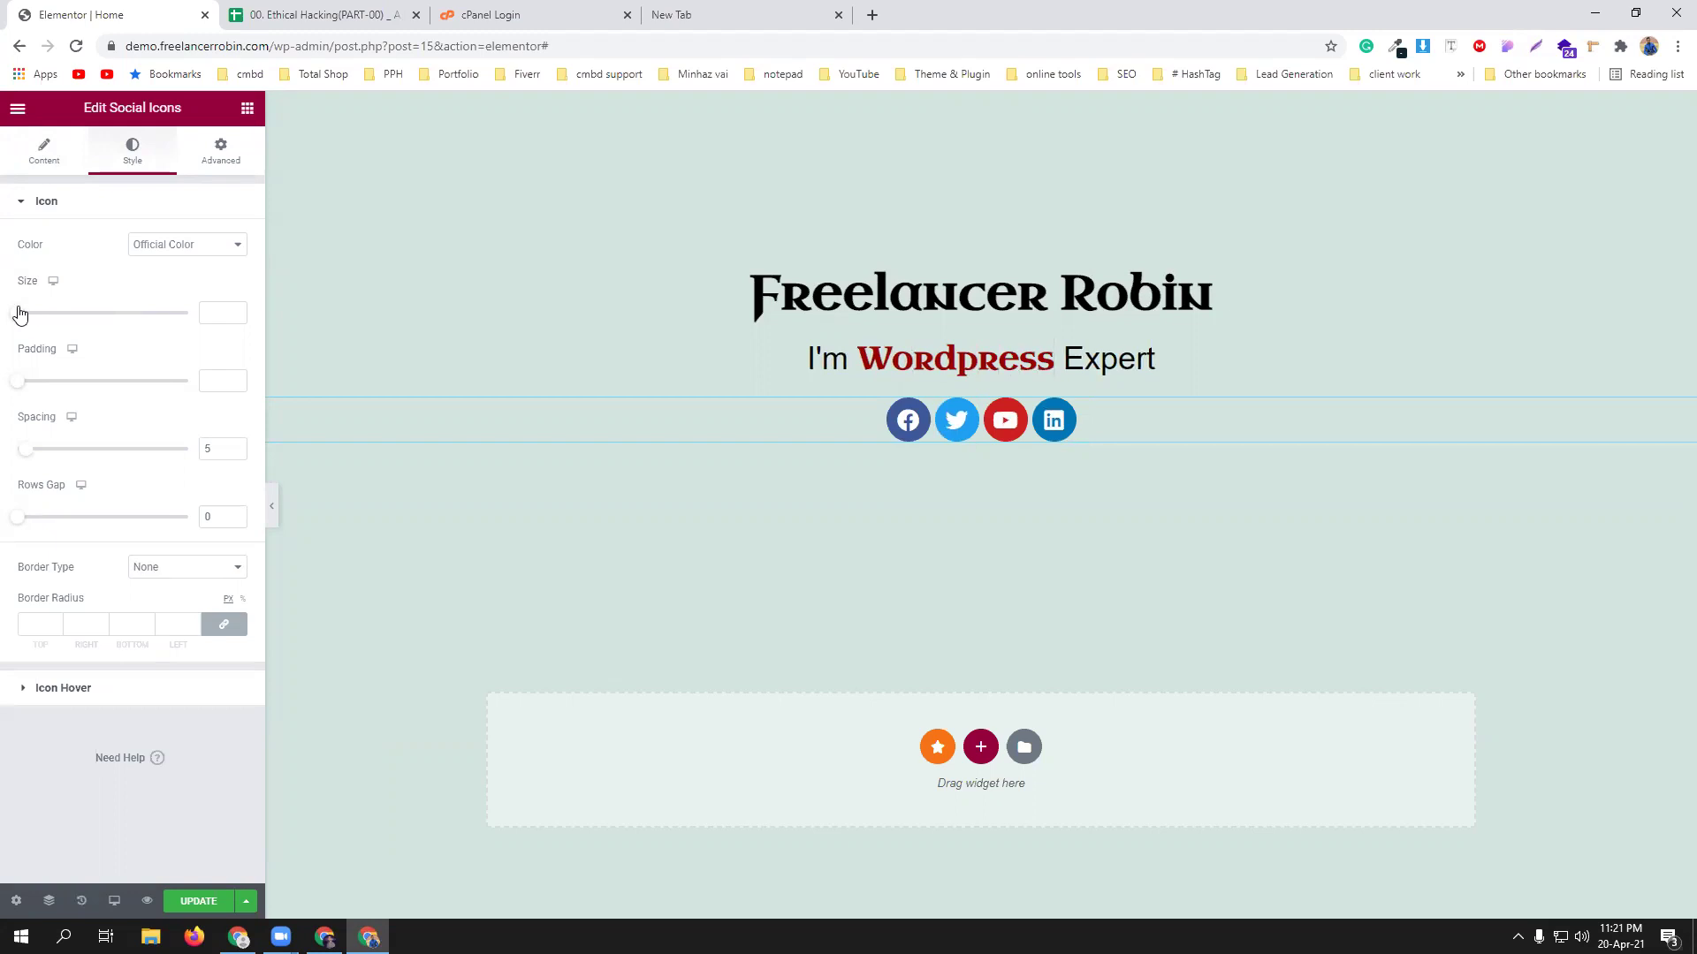
{"action": "left_click_drag", "start_coordinate": [25, 315], "coordinate": [34, 316]}
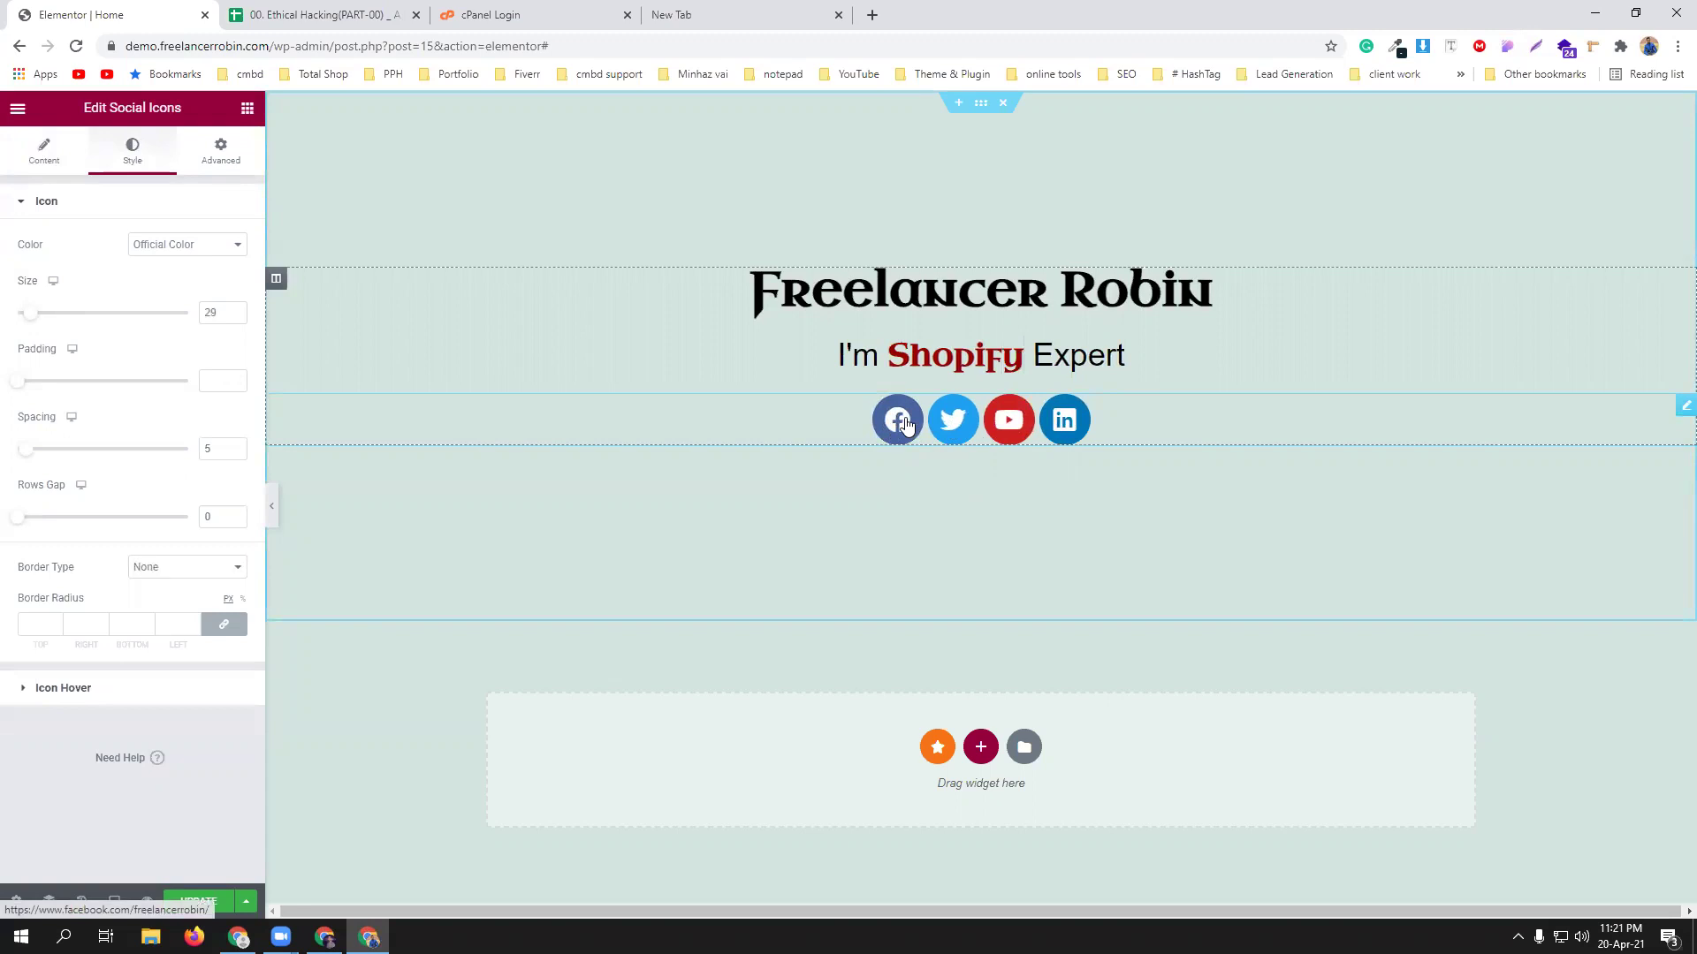
{"action": "left_click_drag", "start_coordinate": [19, 382], "coordinate": [36, 387]}
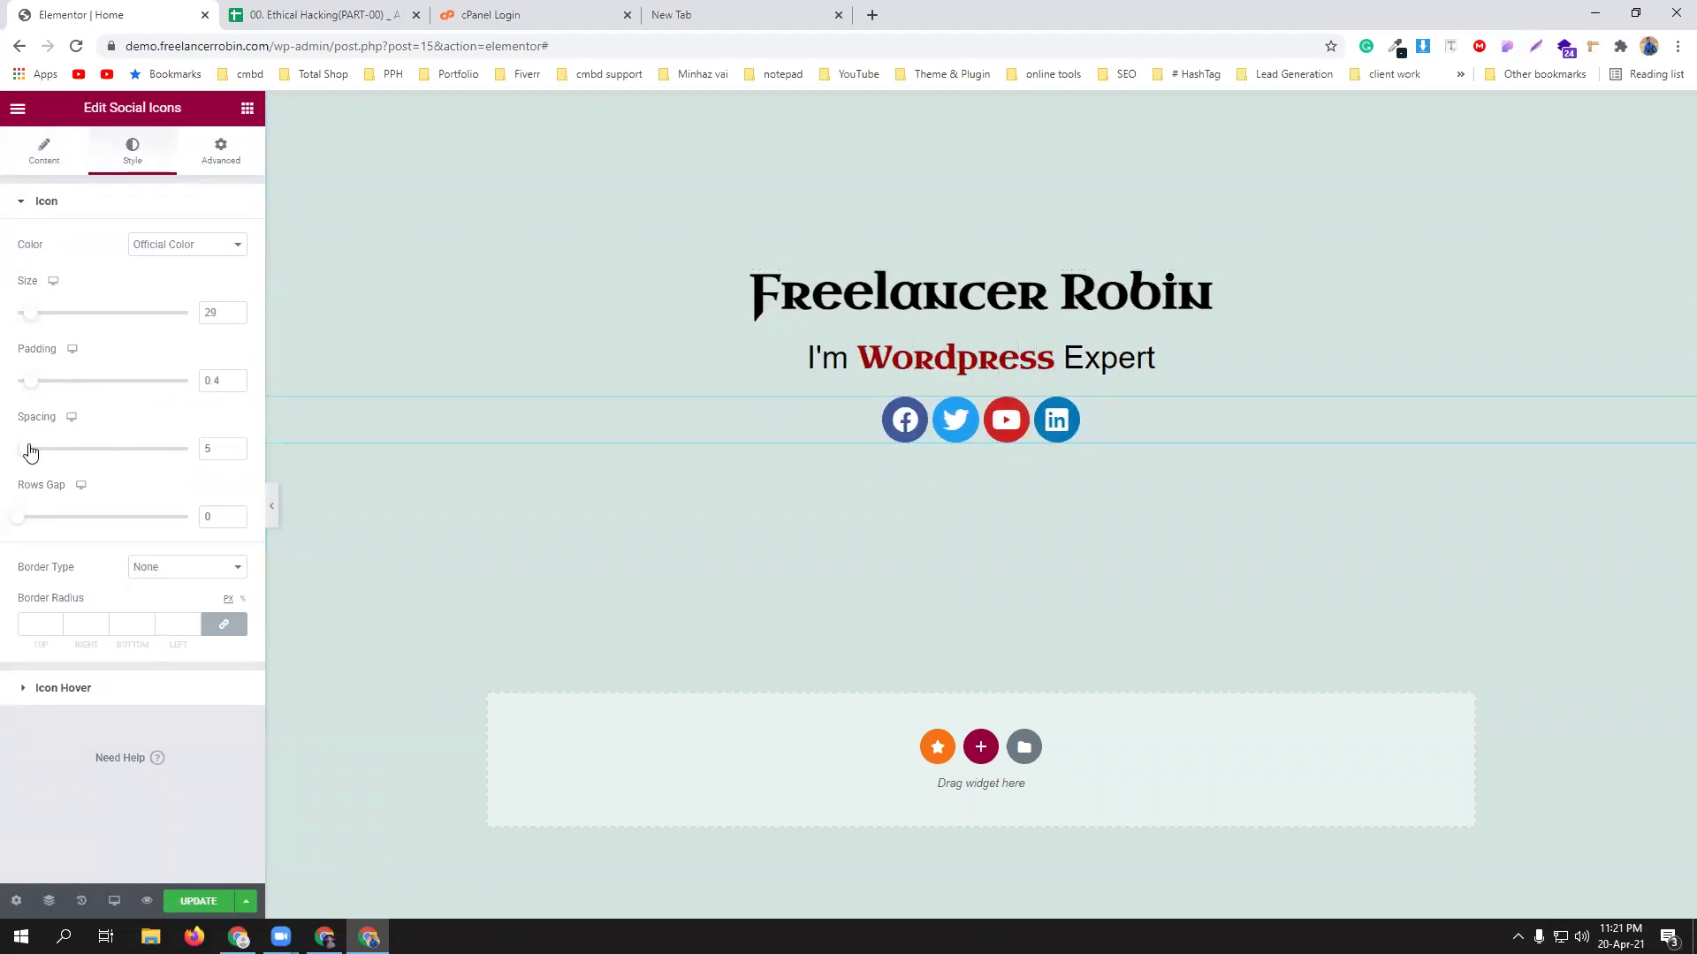
{"action": "left_click_drag", "start_coordinate": [32, 452], "coordinate": [49, 451]}
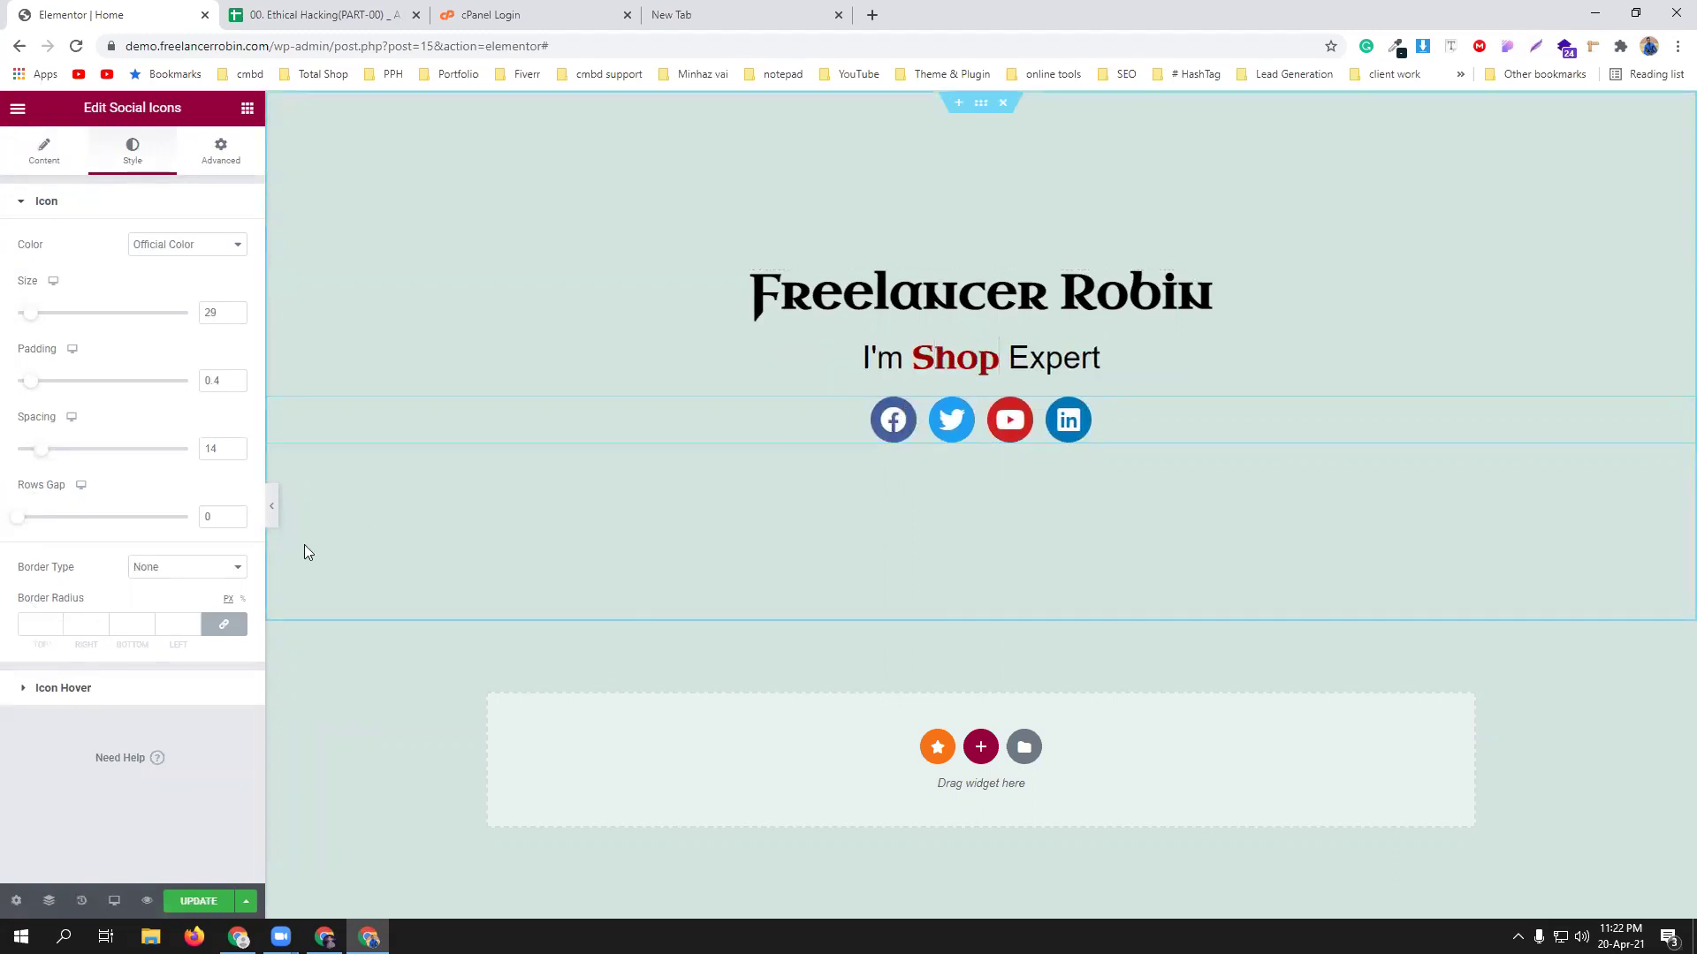
Try a solid border in red #FF0000 around the social icons and return the border type to None.
{"action": "left_click", "coordinate": [167, 566]}
{"action": "left_click", "coordinate": [155, 601]}
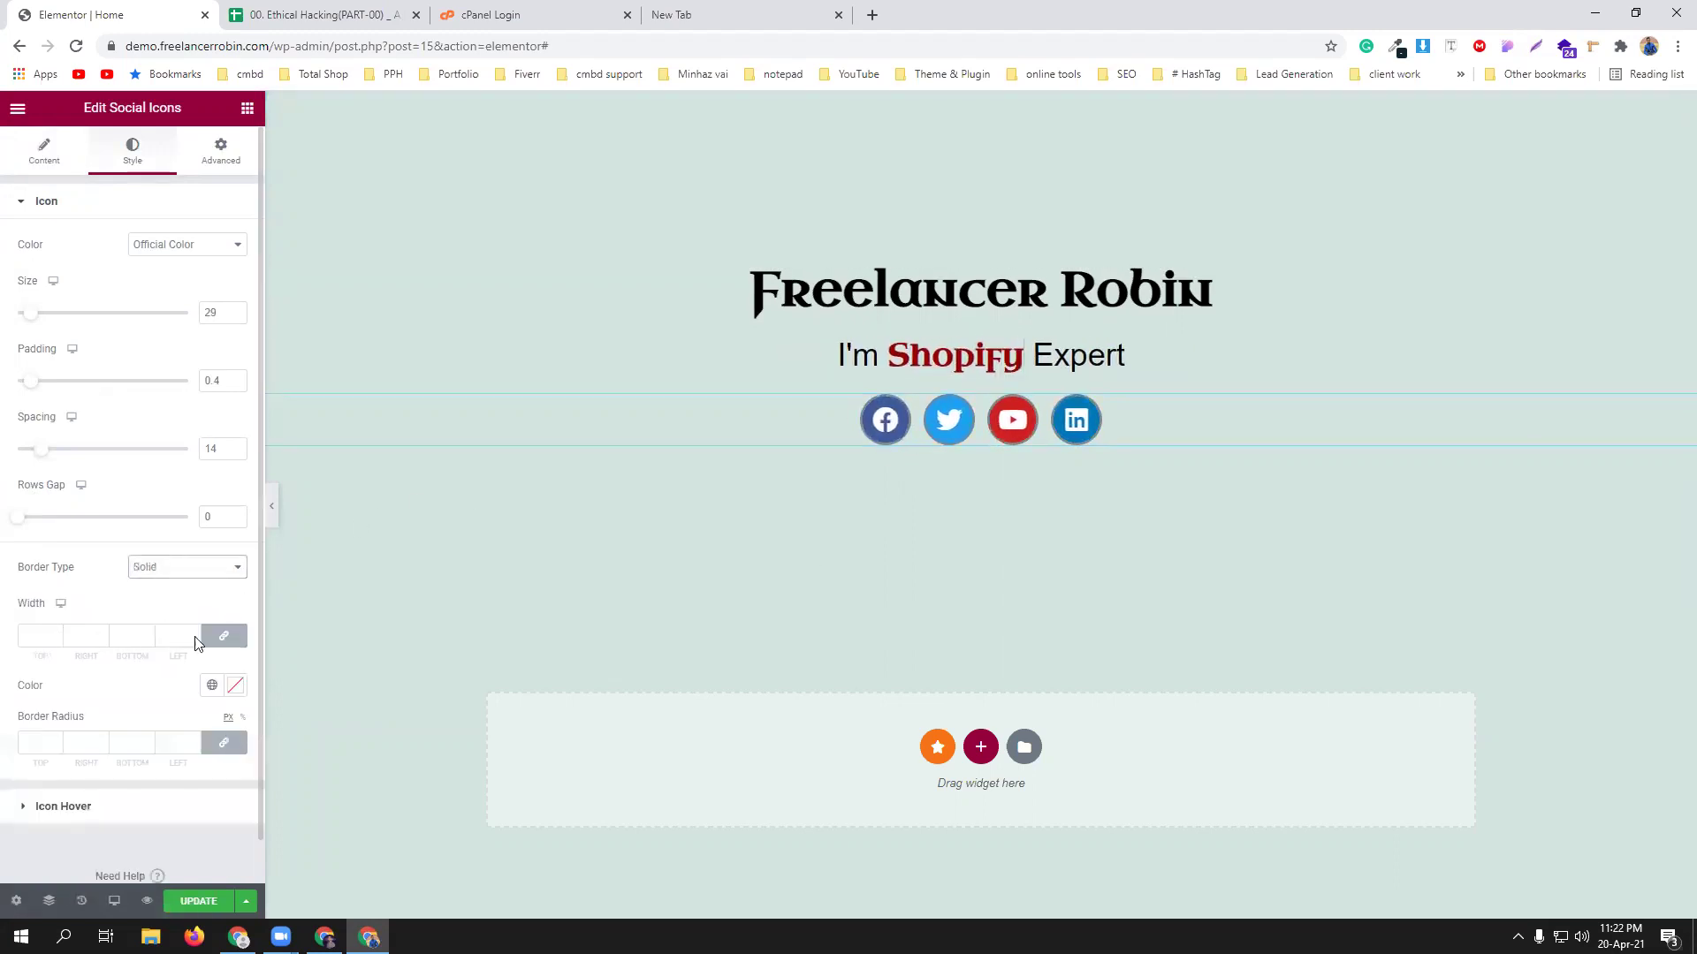
{"action": "left_click", "coordinate": [235, 686]}
{"action": "left_click_drag", "start_coordinate": [231, 442], "coordinate": [234, 436]}
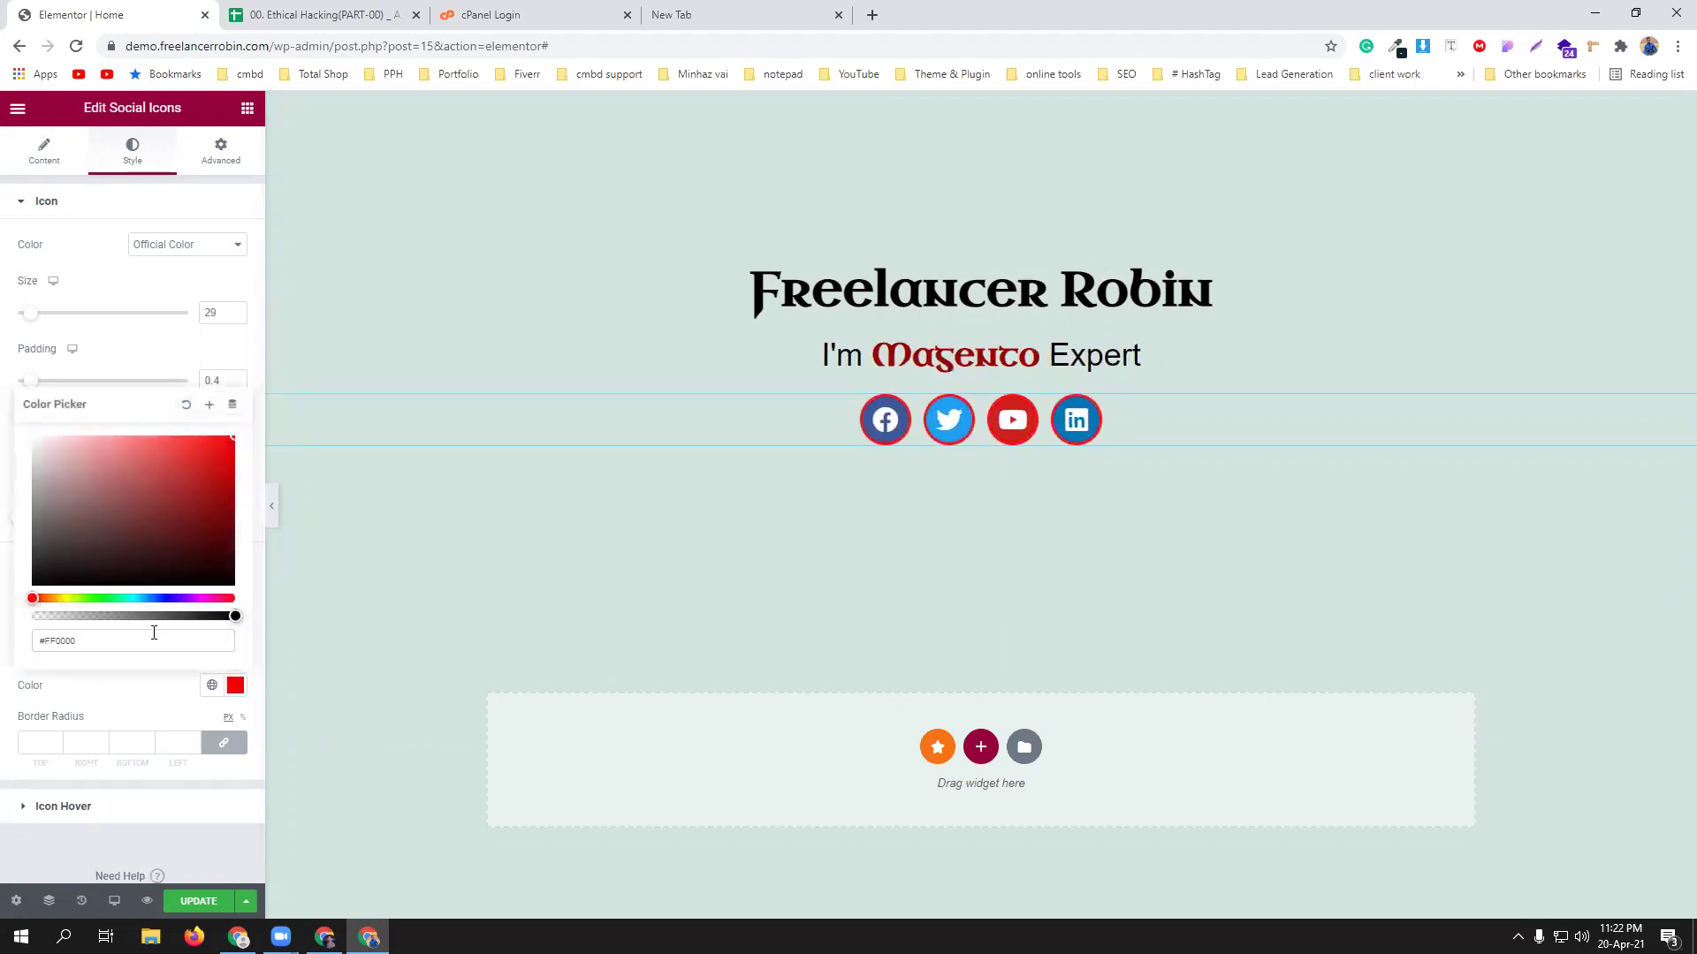
{"action": "left_click", "coordinate": [81, 684]}
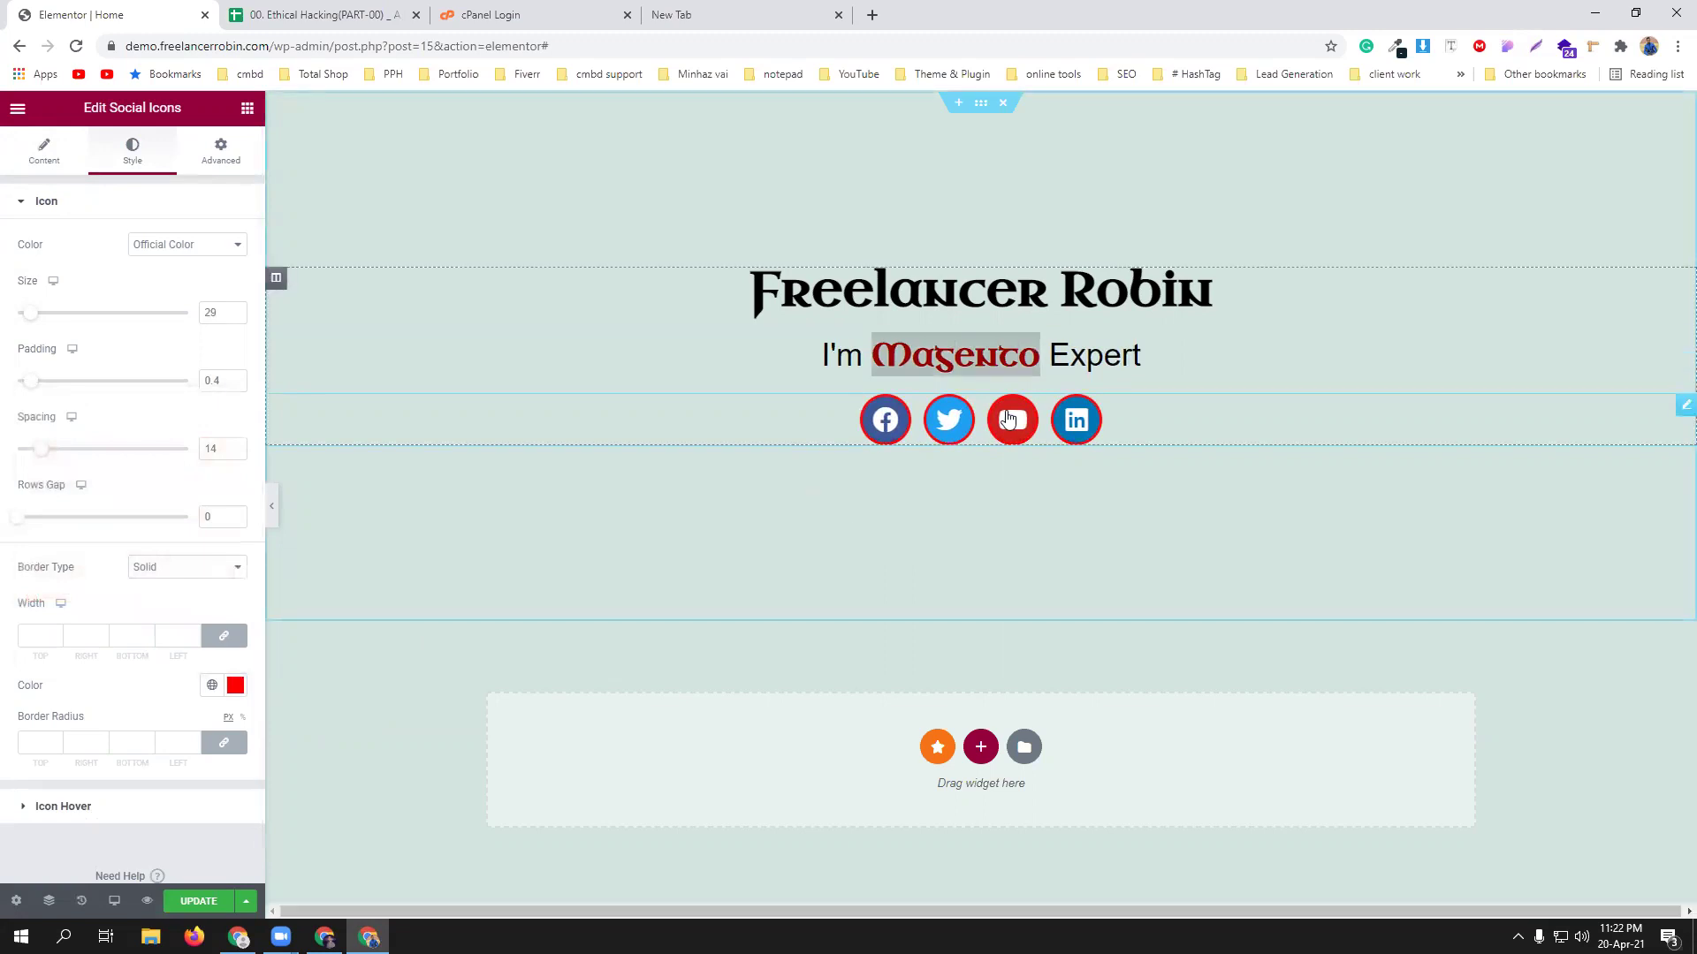
{"action": "left_click", "coordinate": [182, 567]}
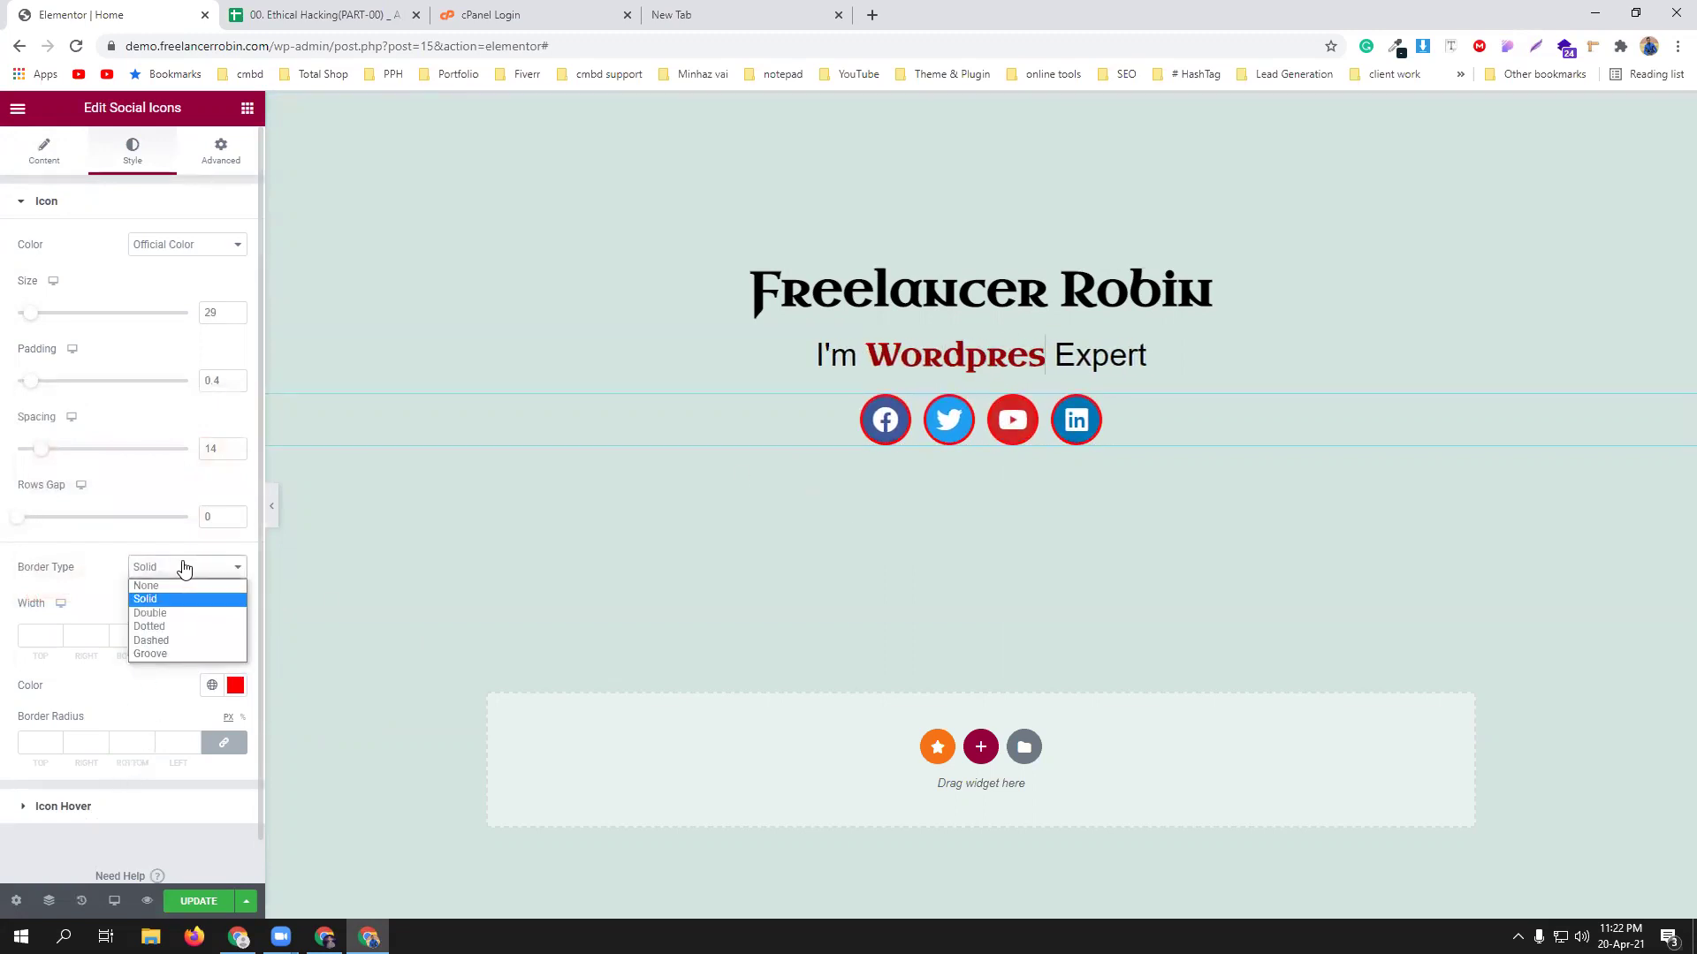
{"action": "left_click", "coordinate": [170, 587]}
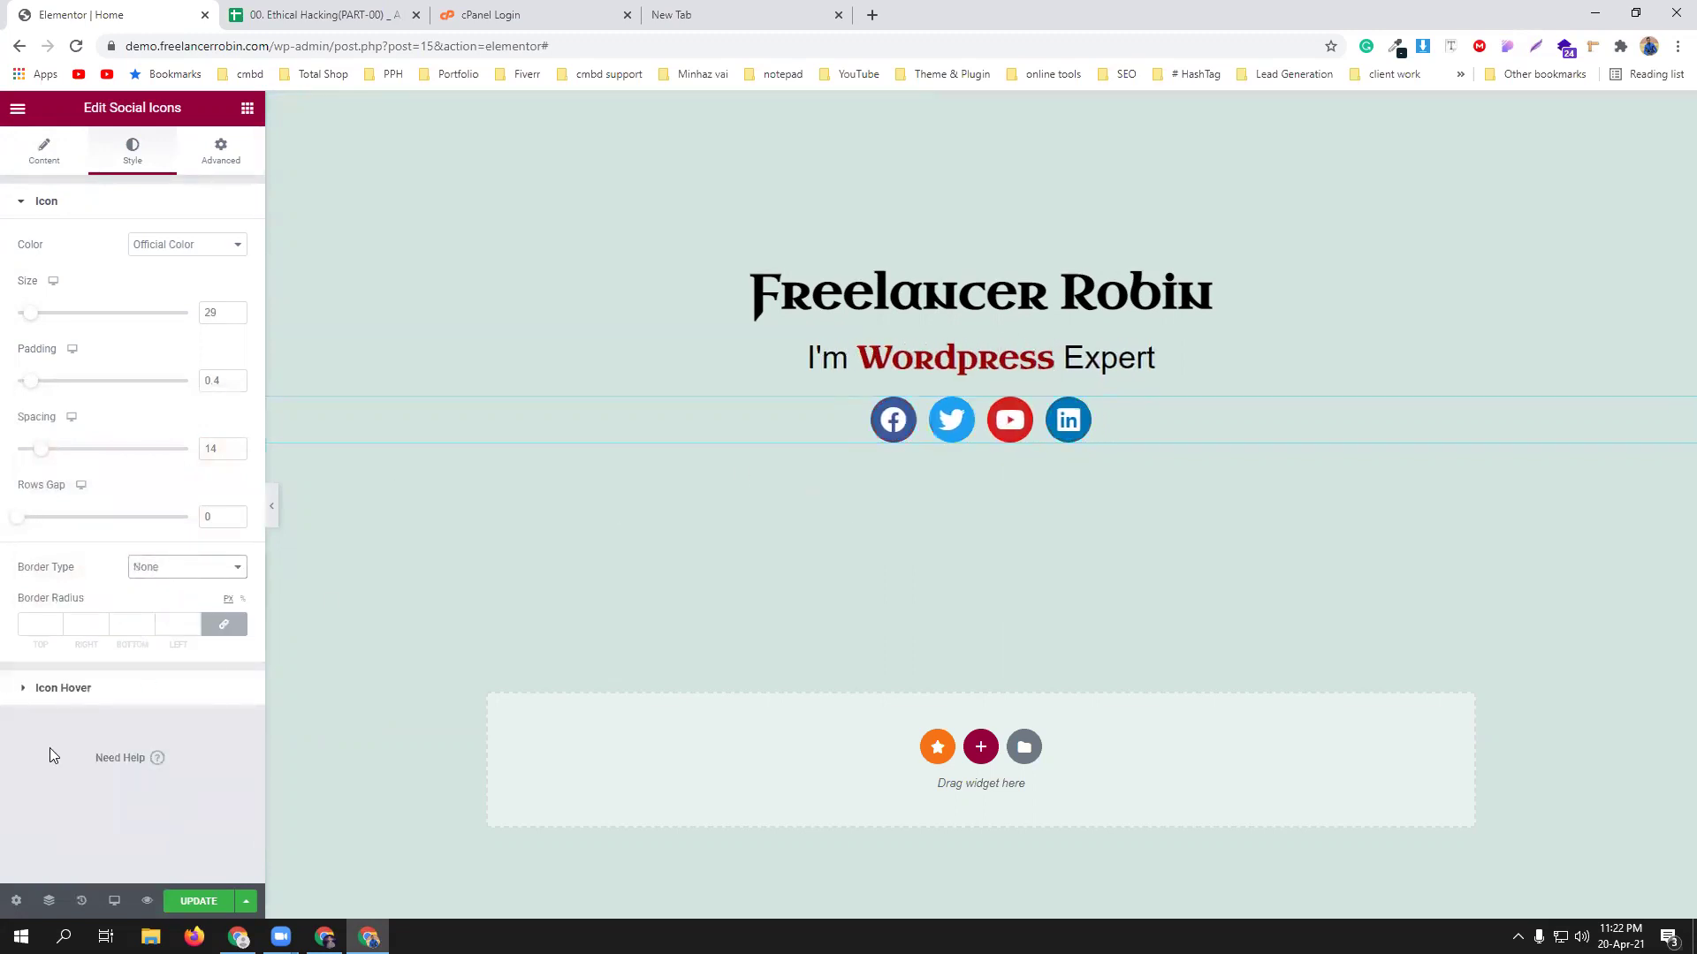
Try the Shrink, Pulse, Pulse Grow, Push and Pop hover animations on the social icons.
{"action": "left_click", "coordinate": [67, 689]}
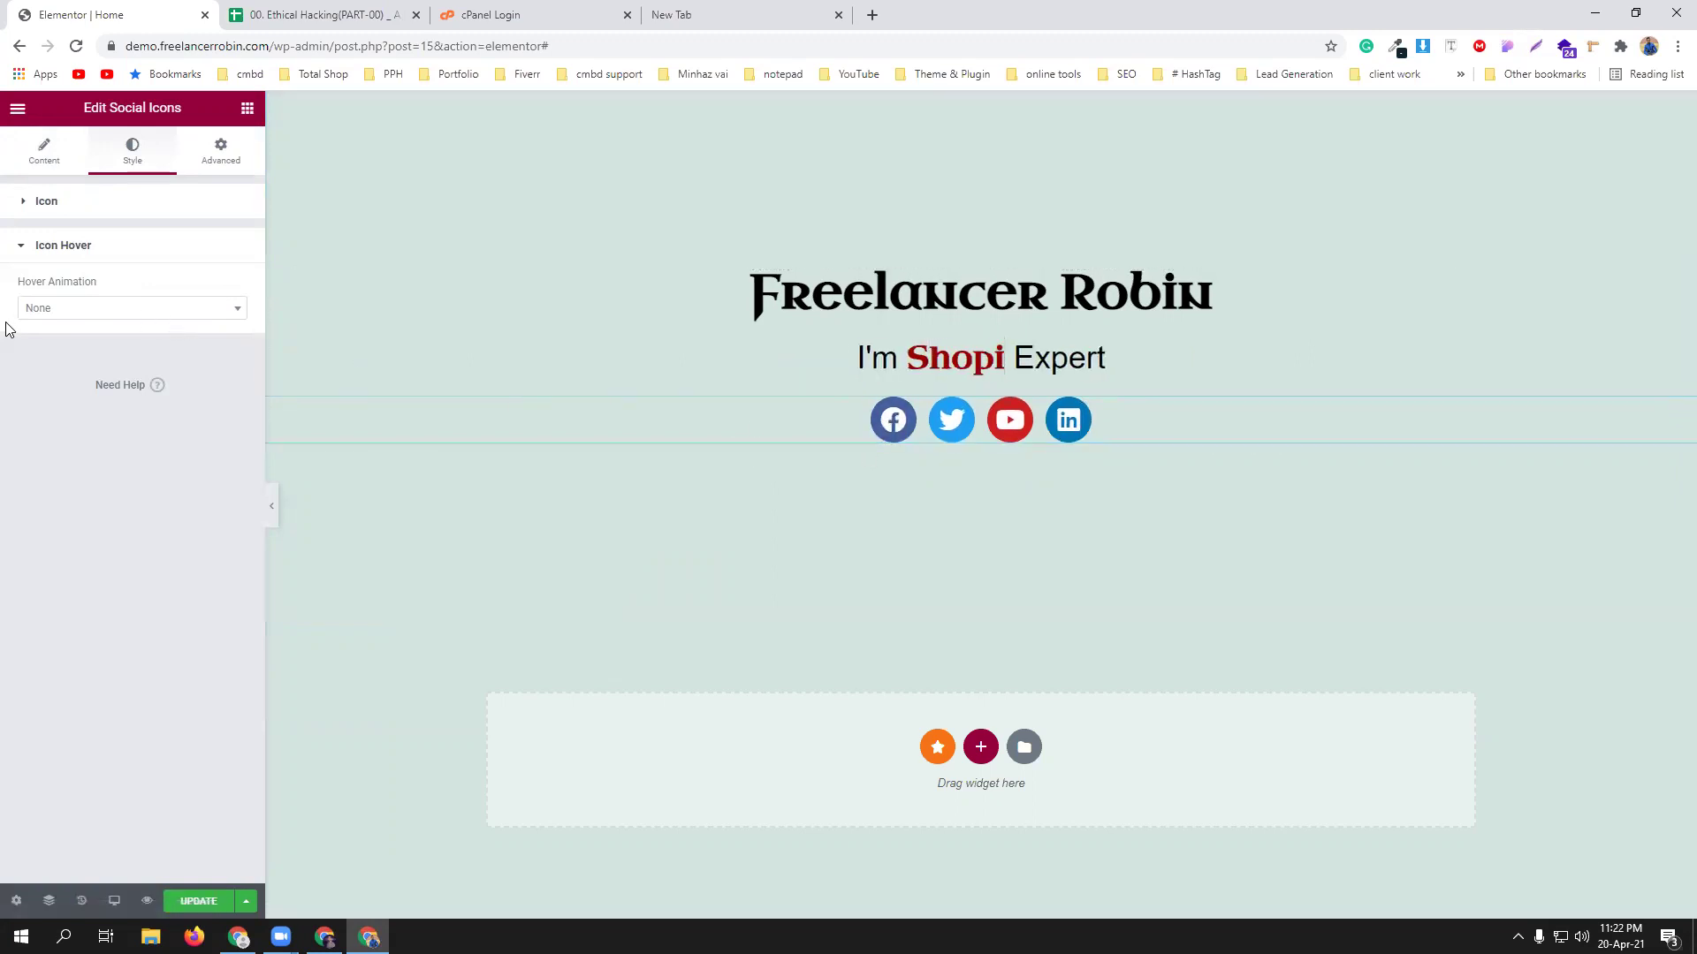
{"action": "left_click", "coordinate": [75, 308]}
{"action": "left_click", "coordinate": [87, 384]}
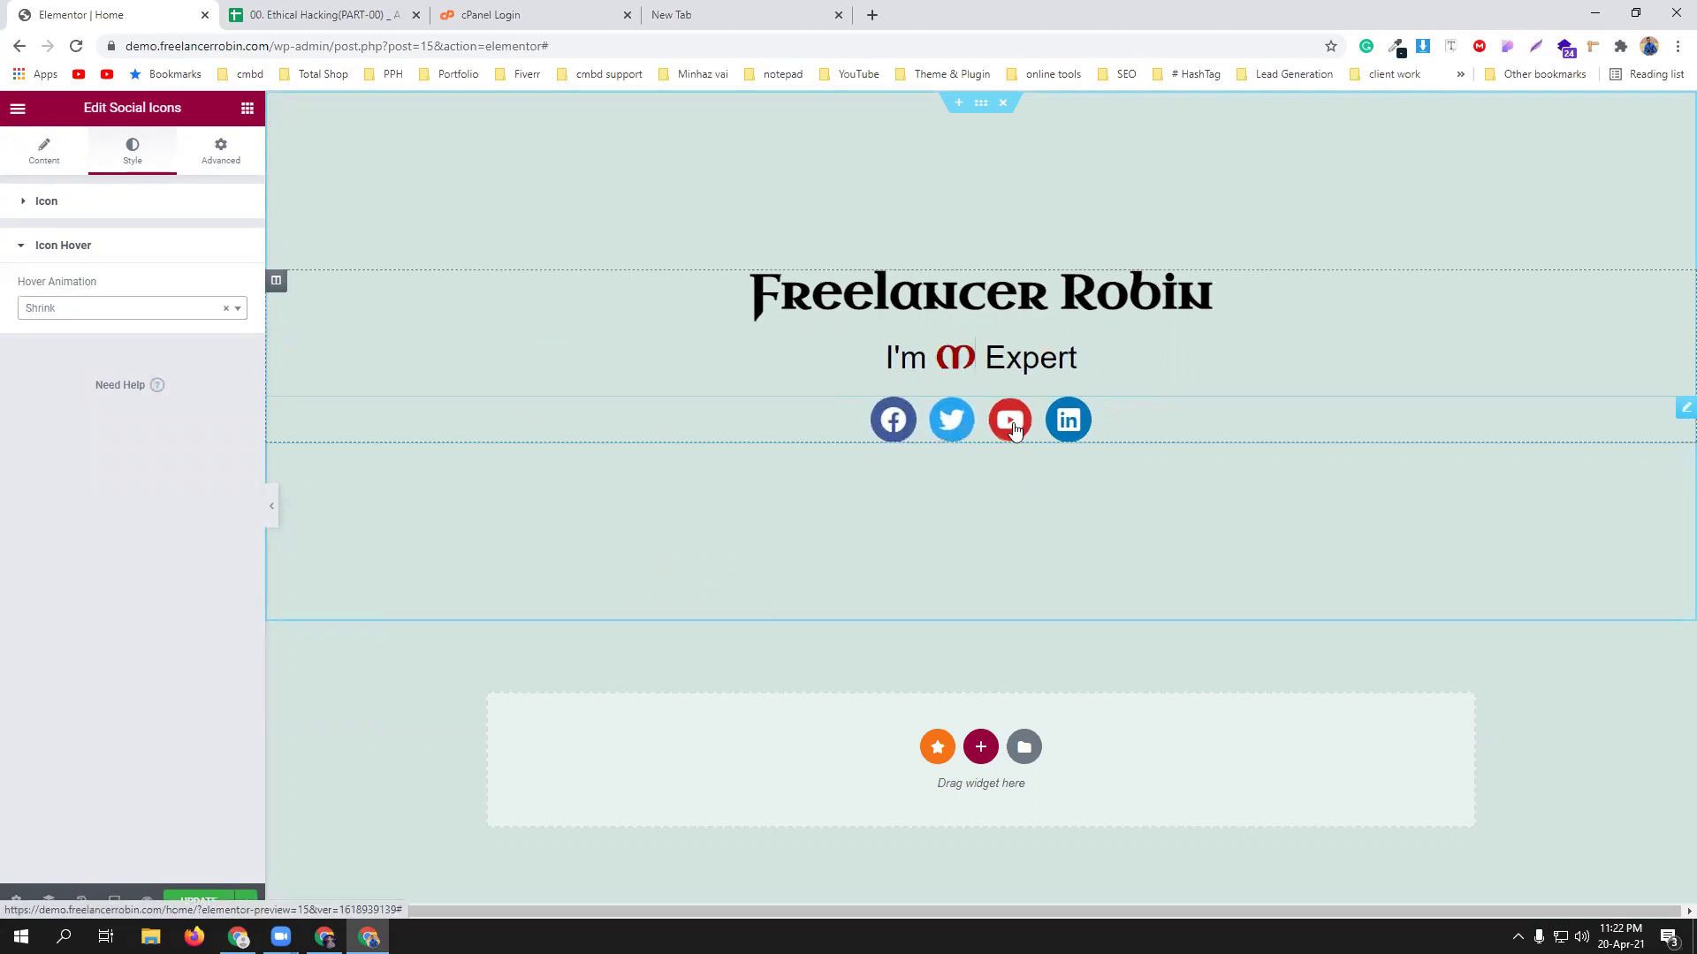
{"action": "left_click", "coordinate": [174, 309]}
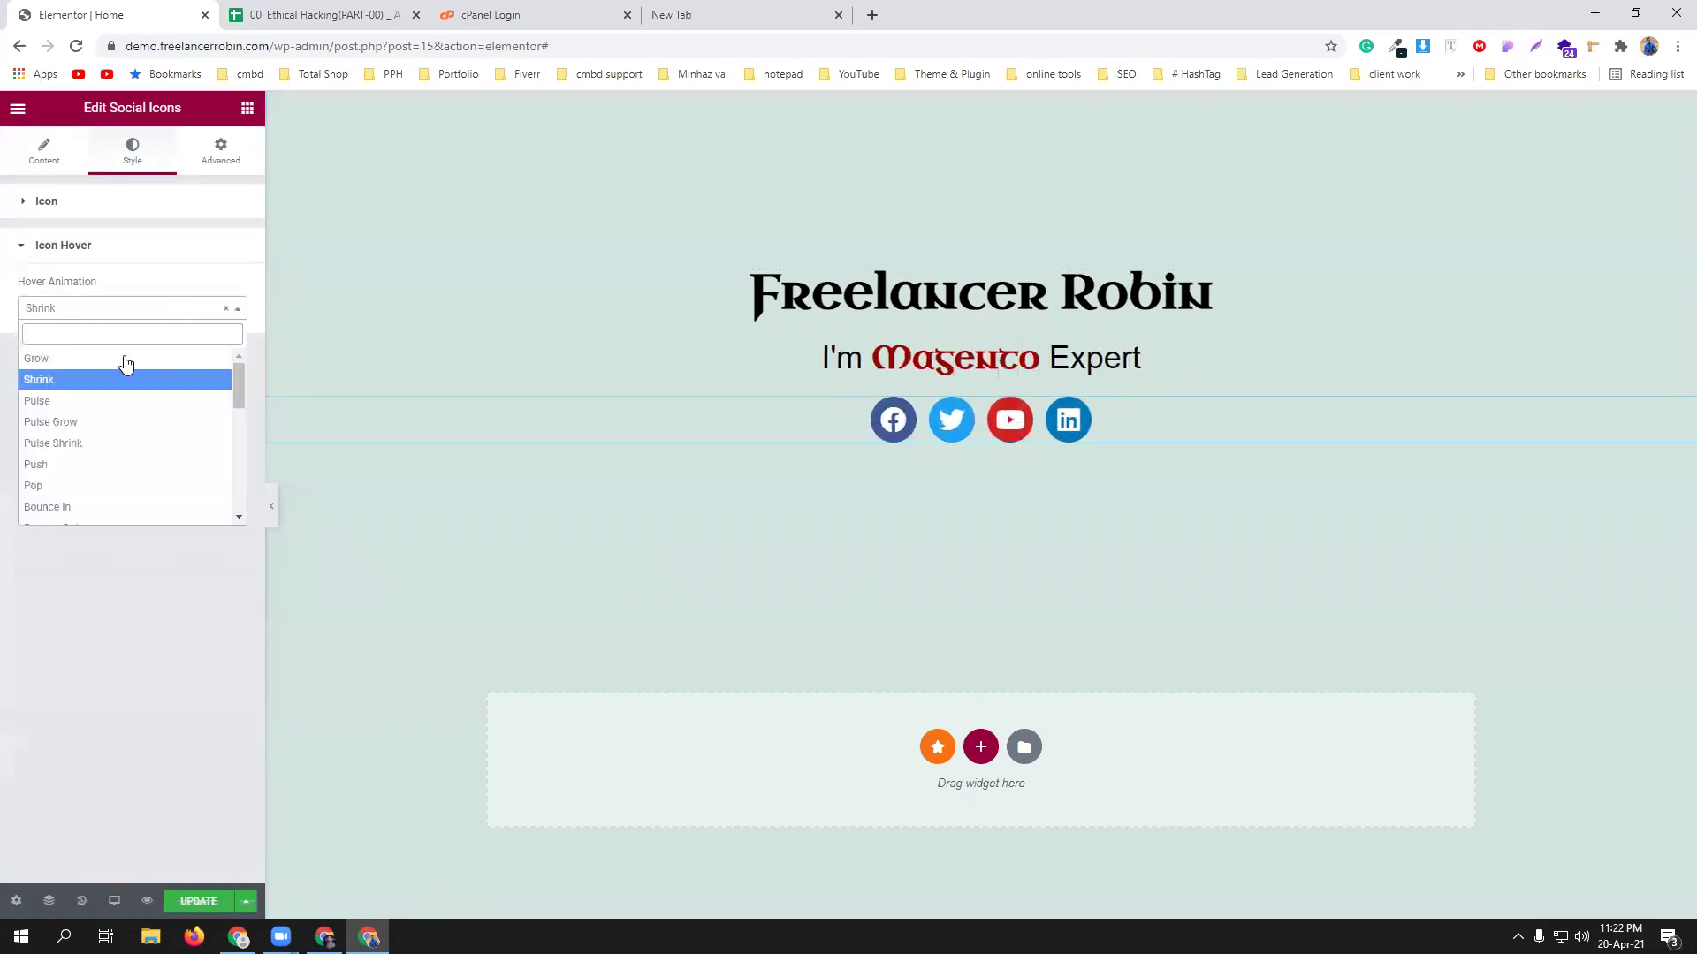
{"action": "left_click", "coordinate": [104, 402]}
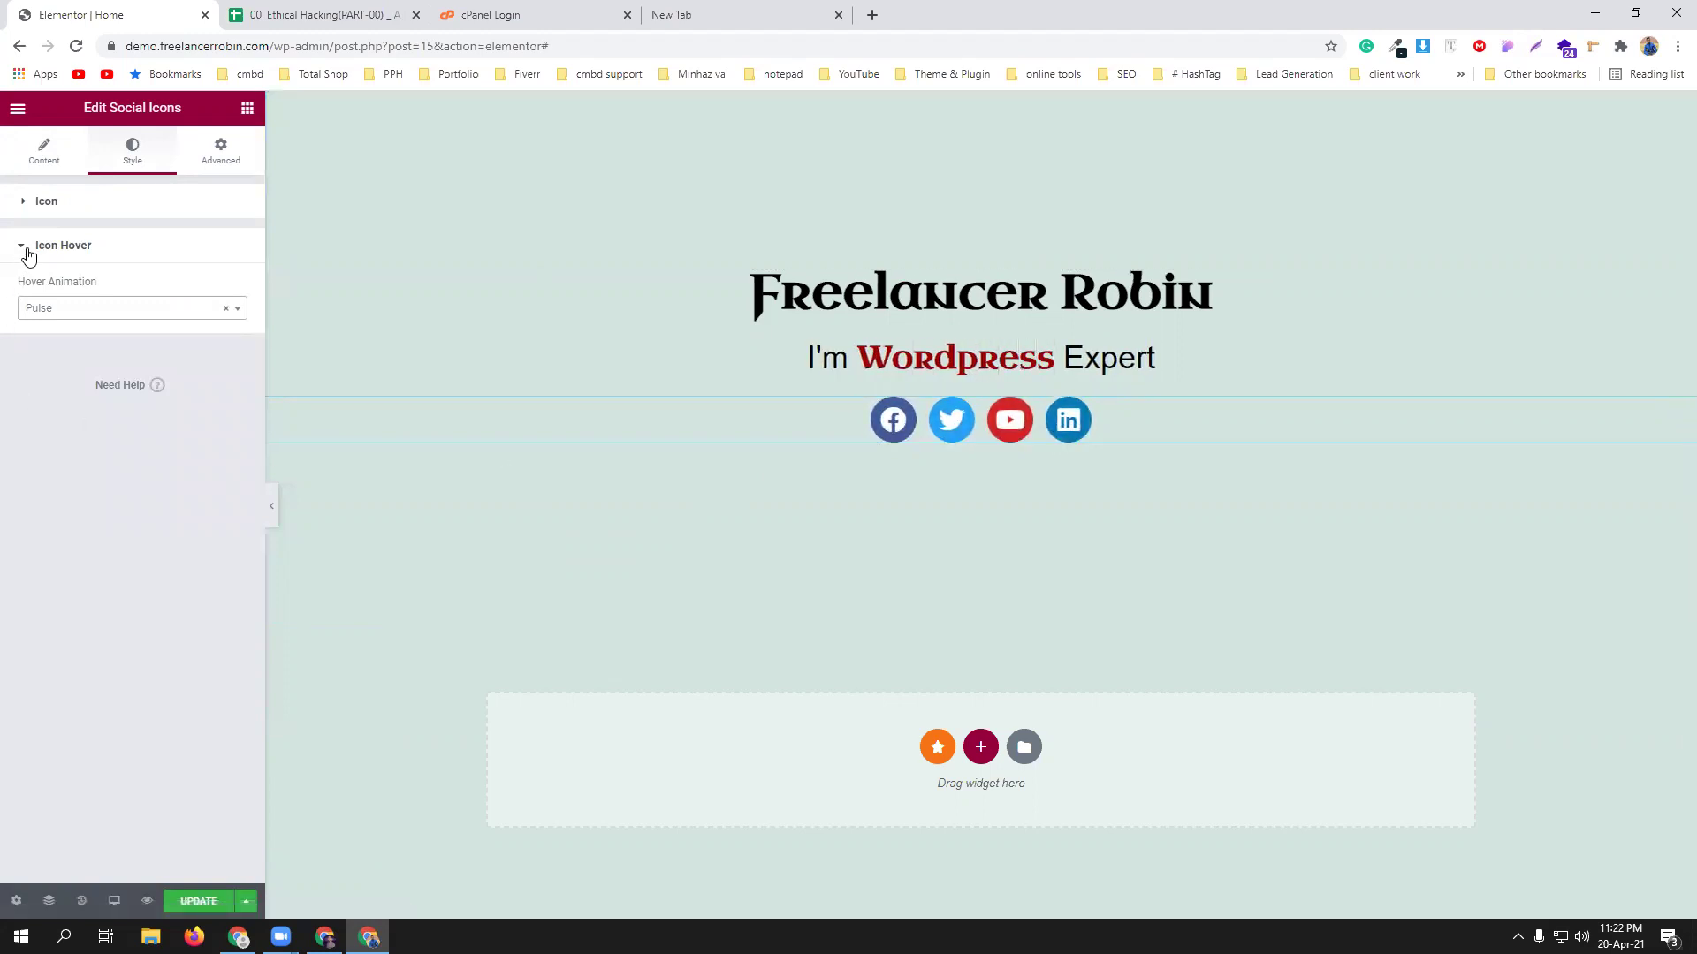
{"action": "left_click", "coordinate": [97, 309]}
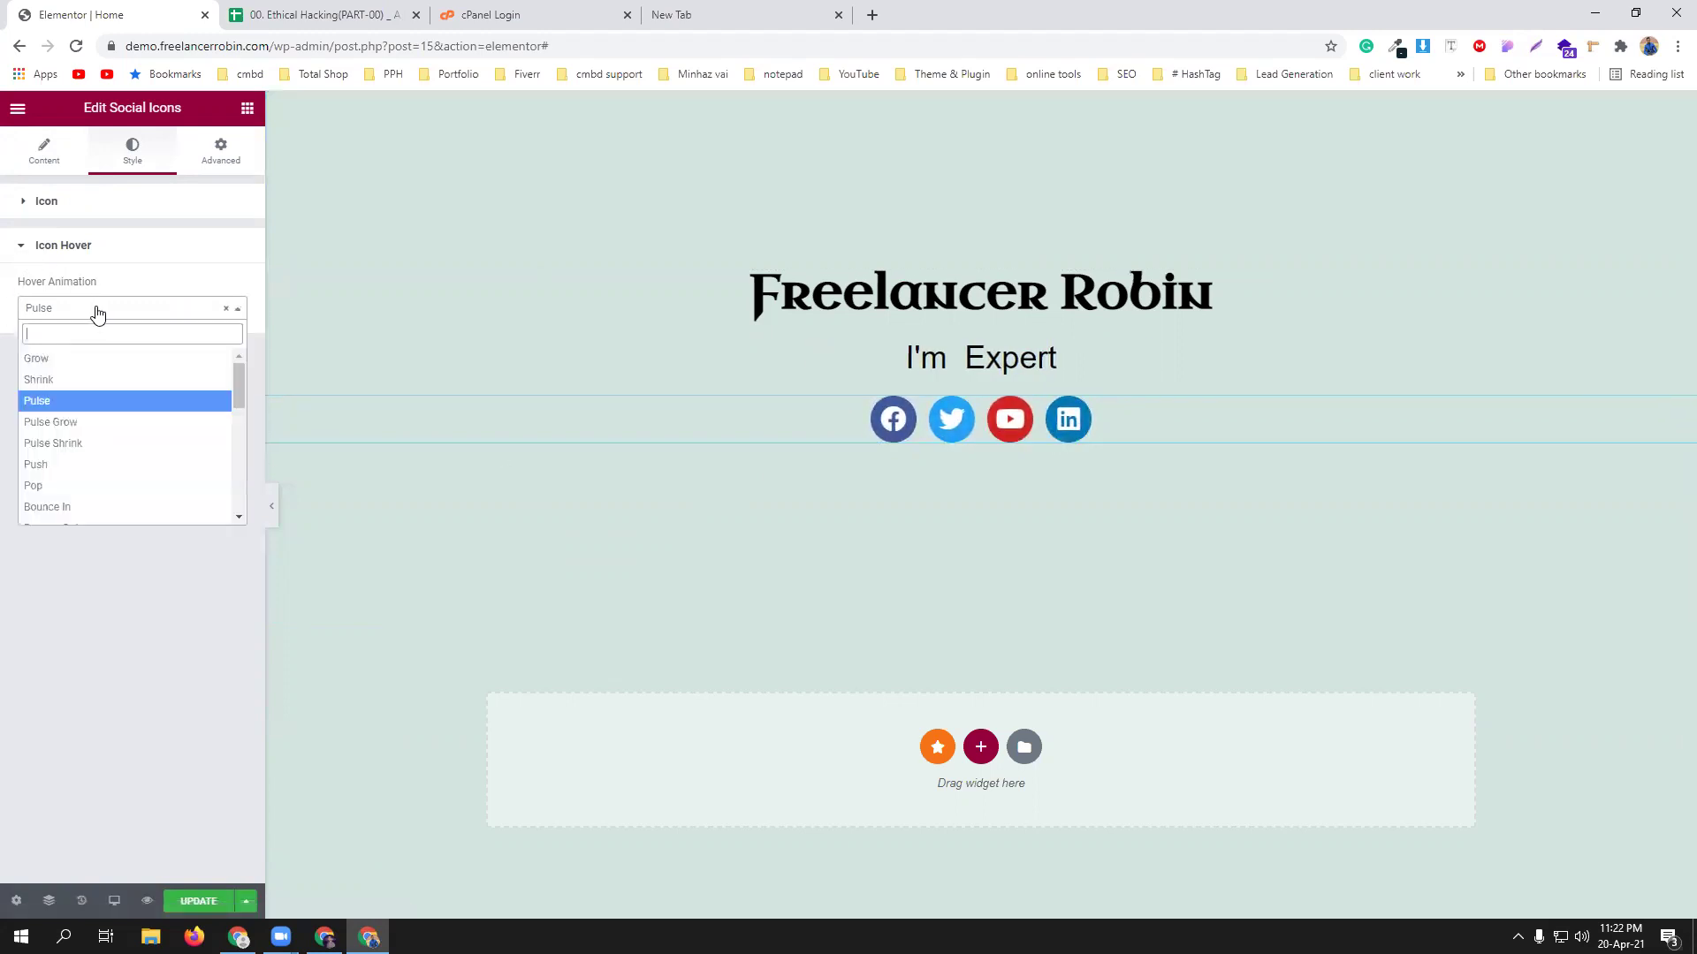
{"action": "left_click", "coordinate": [84, 423]}
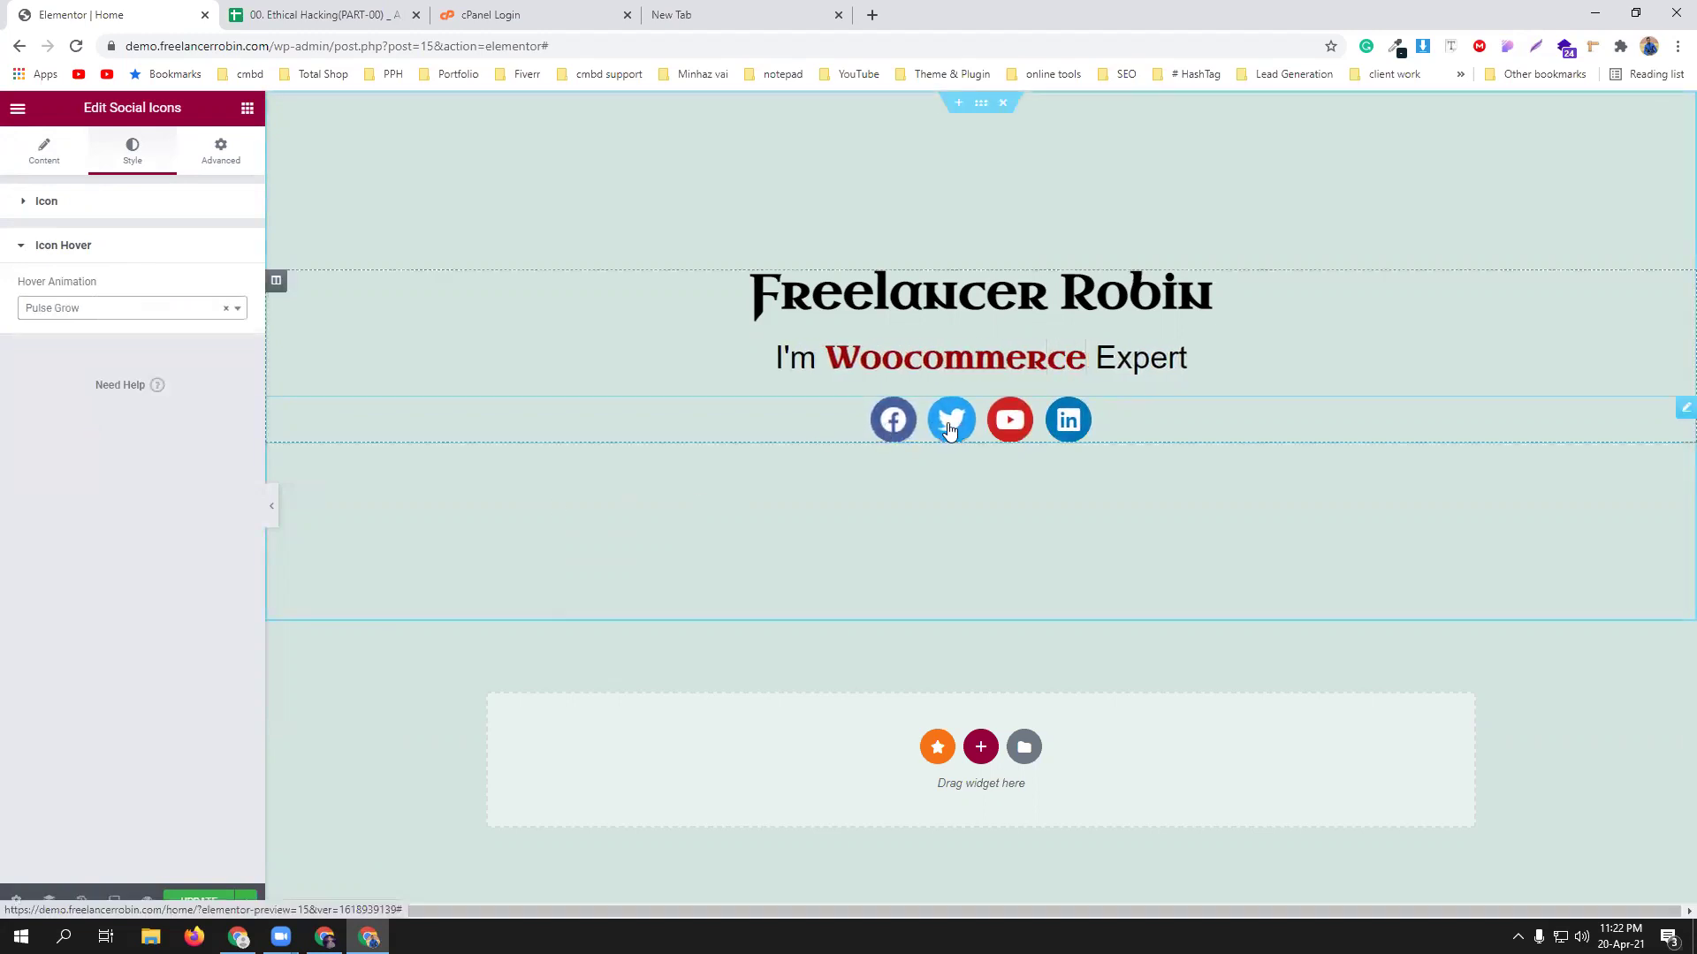
{"action": "left_click", "coordinate": [99, 308]}
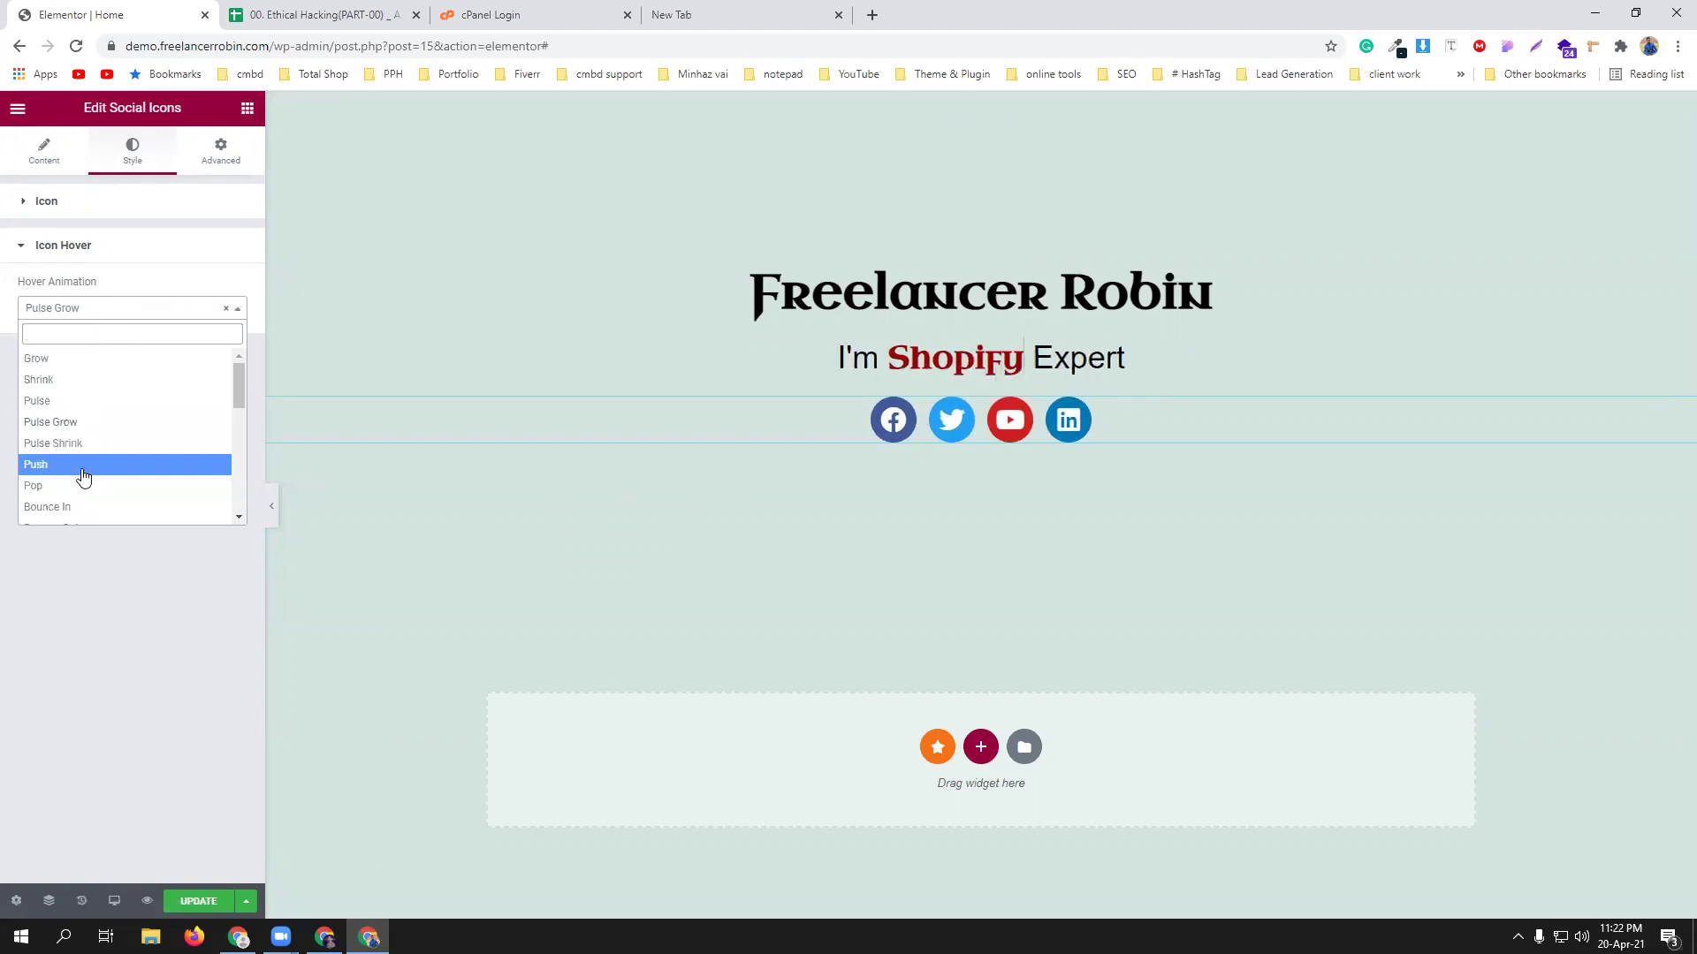
{"action": "left_click", "coordinate": [79, 465]}
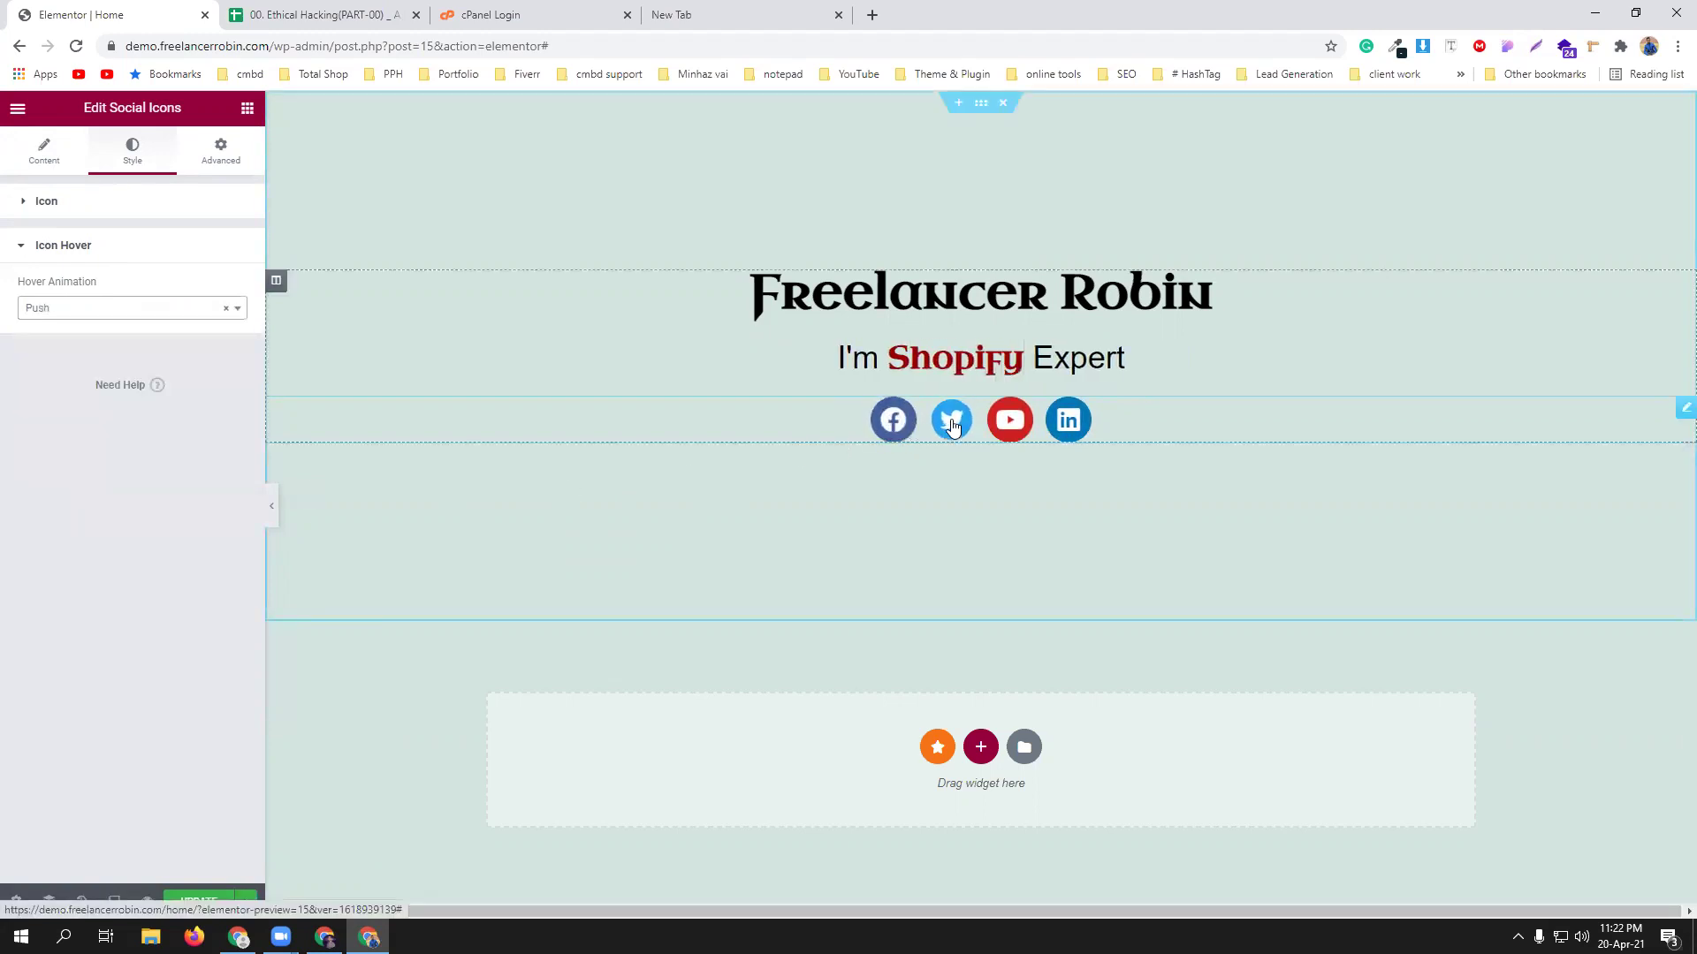
{"action": "left_click", "coordinate": [119, 314]}
{"action": "left_click", "coordinate": [68, 487]}
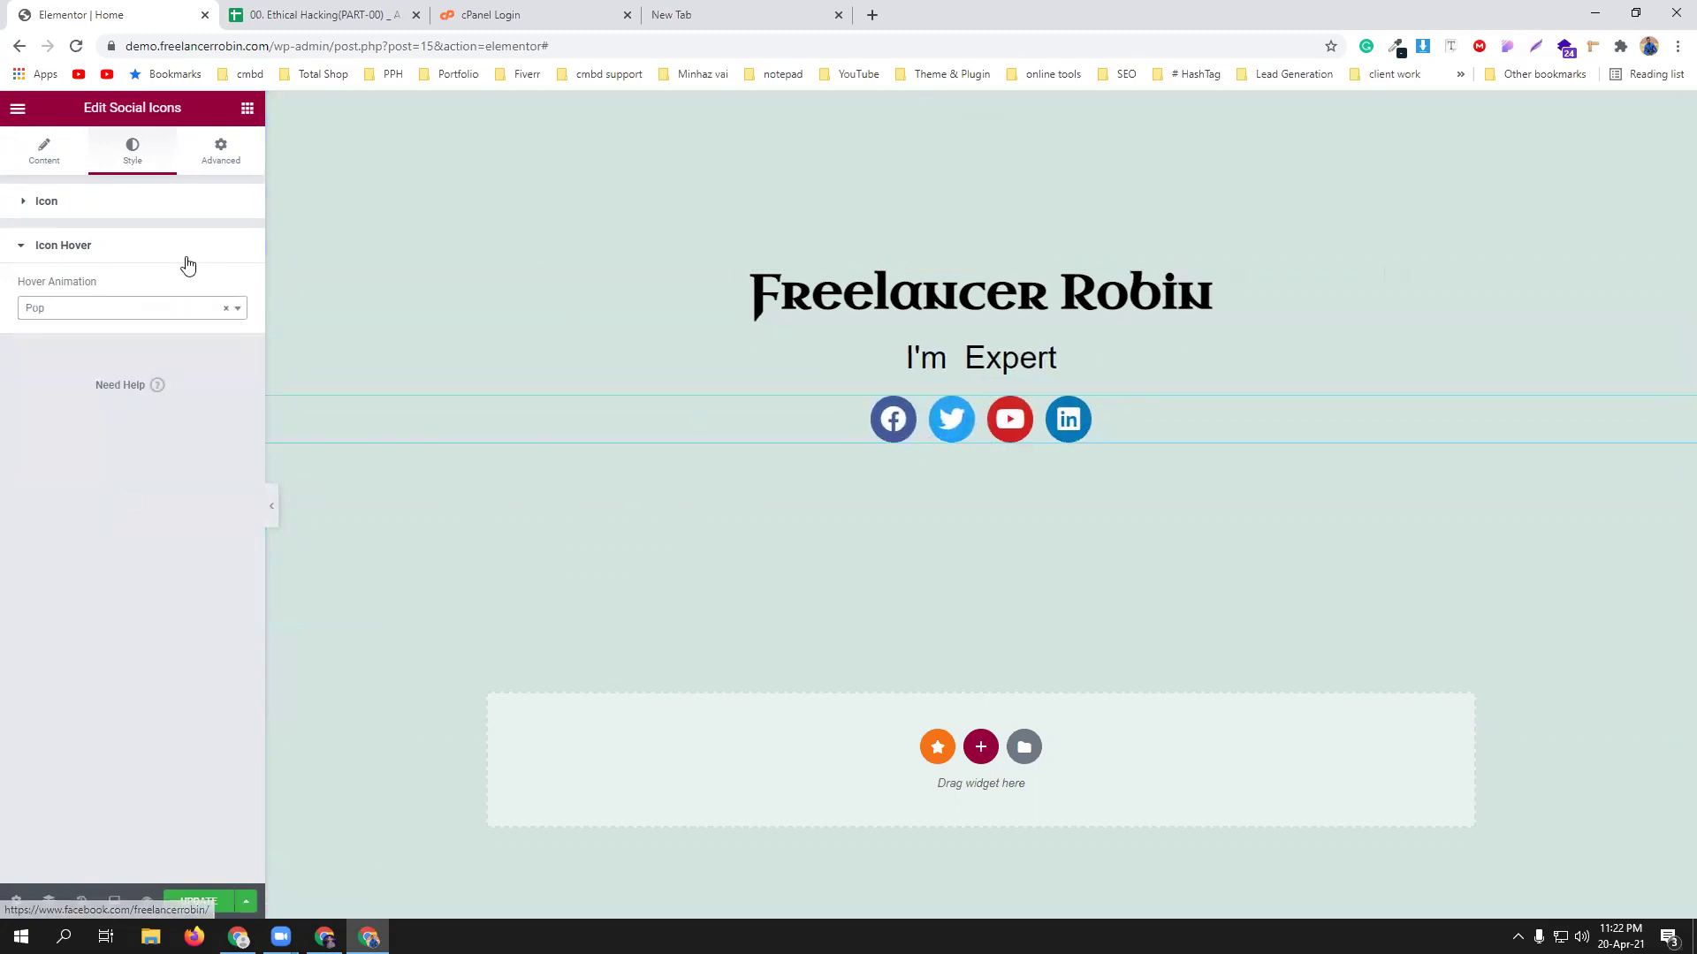
Set the social icons' hover animation to Bounce In and update the page.
{"action": "left_click", "coordinate": [158, 310]}
{"action": "scroll", "coordinate": [120, 433], "scroll_direction": "down", "scroll_amount": 2}
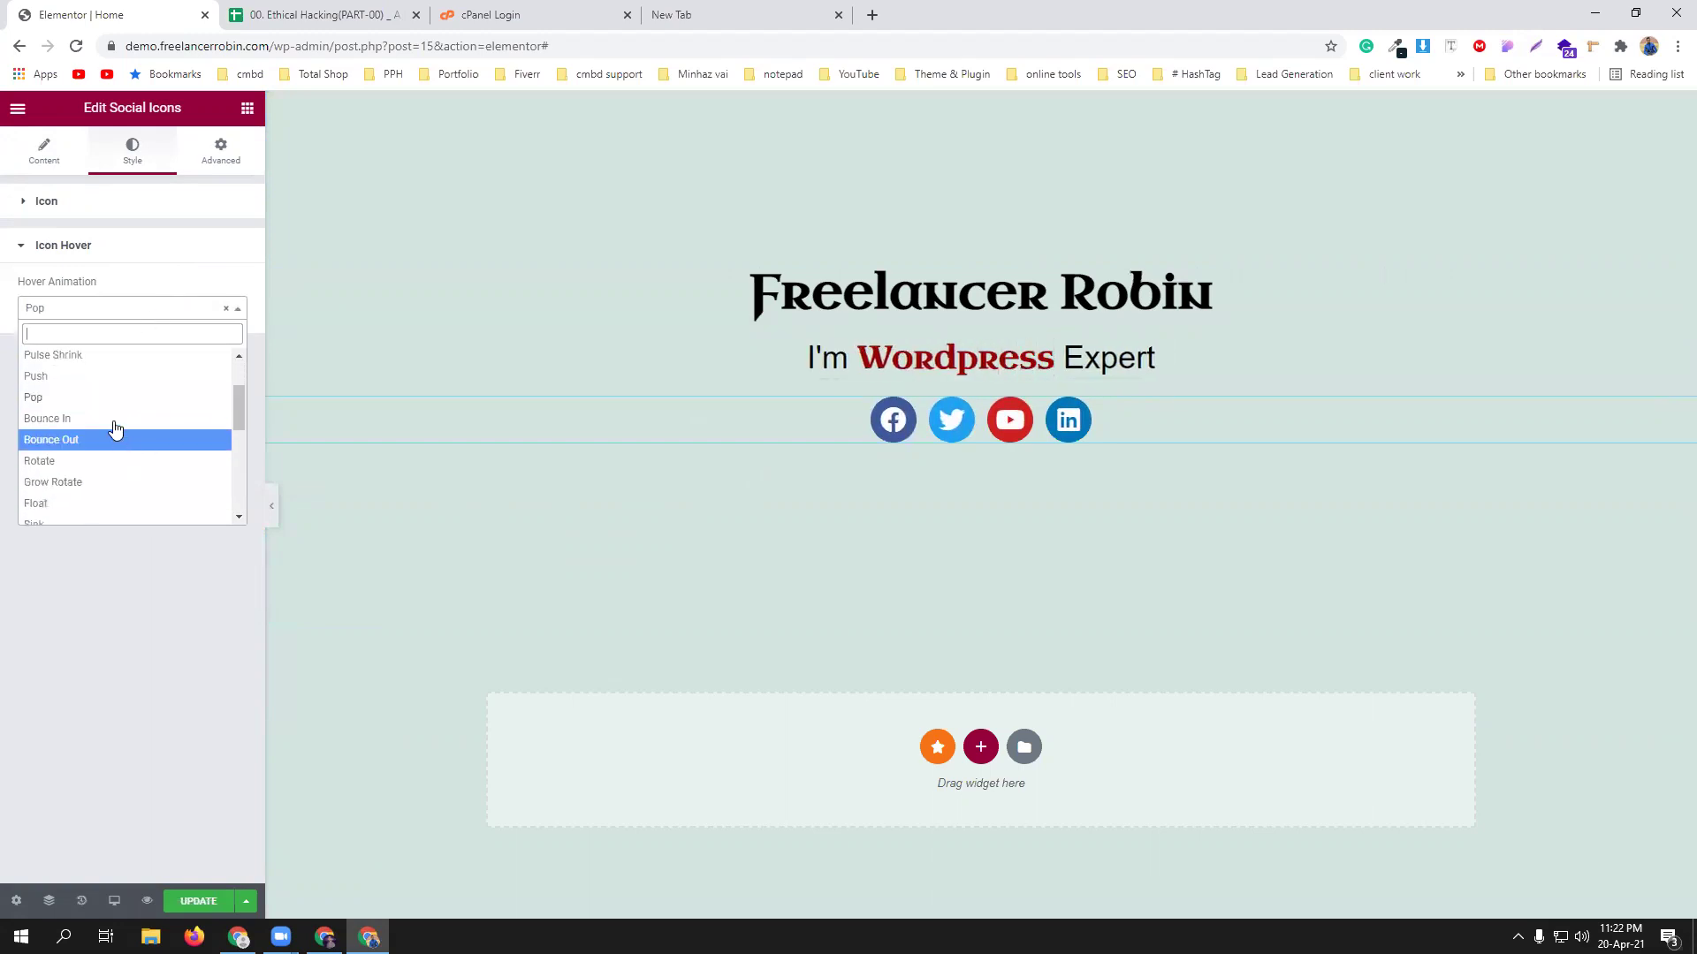
{"action": "left_click", "coordinate": [115, 418]}
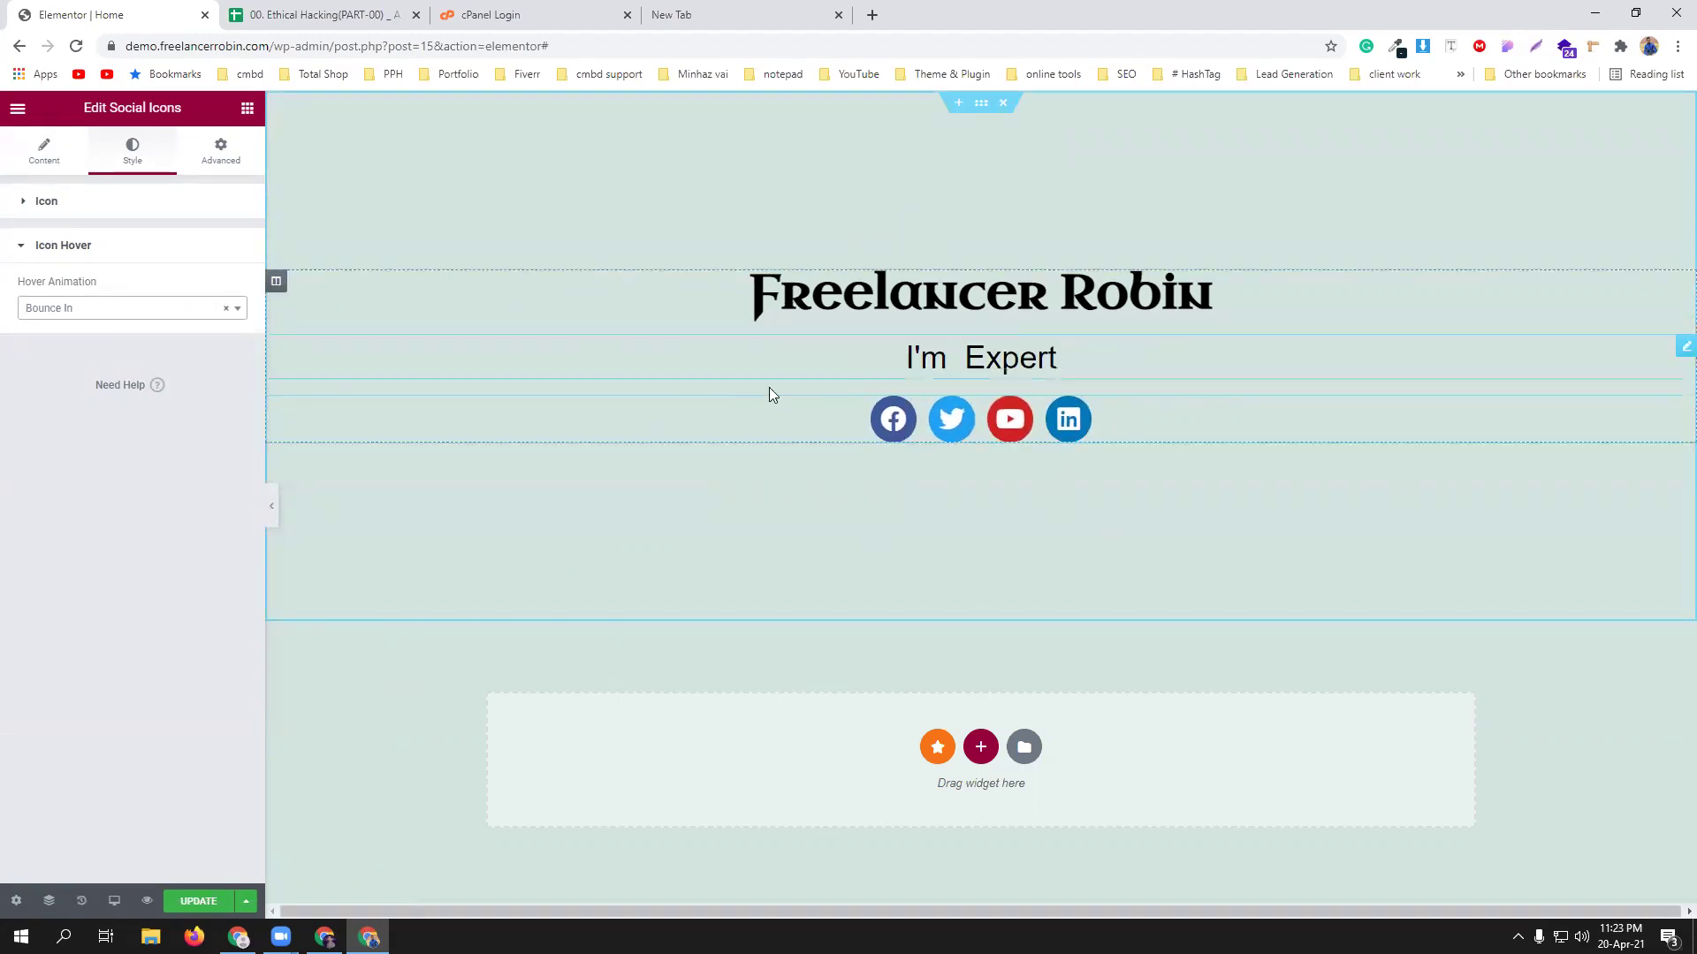
{"action": "left_click", "coordinate": [196, 900]}
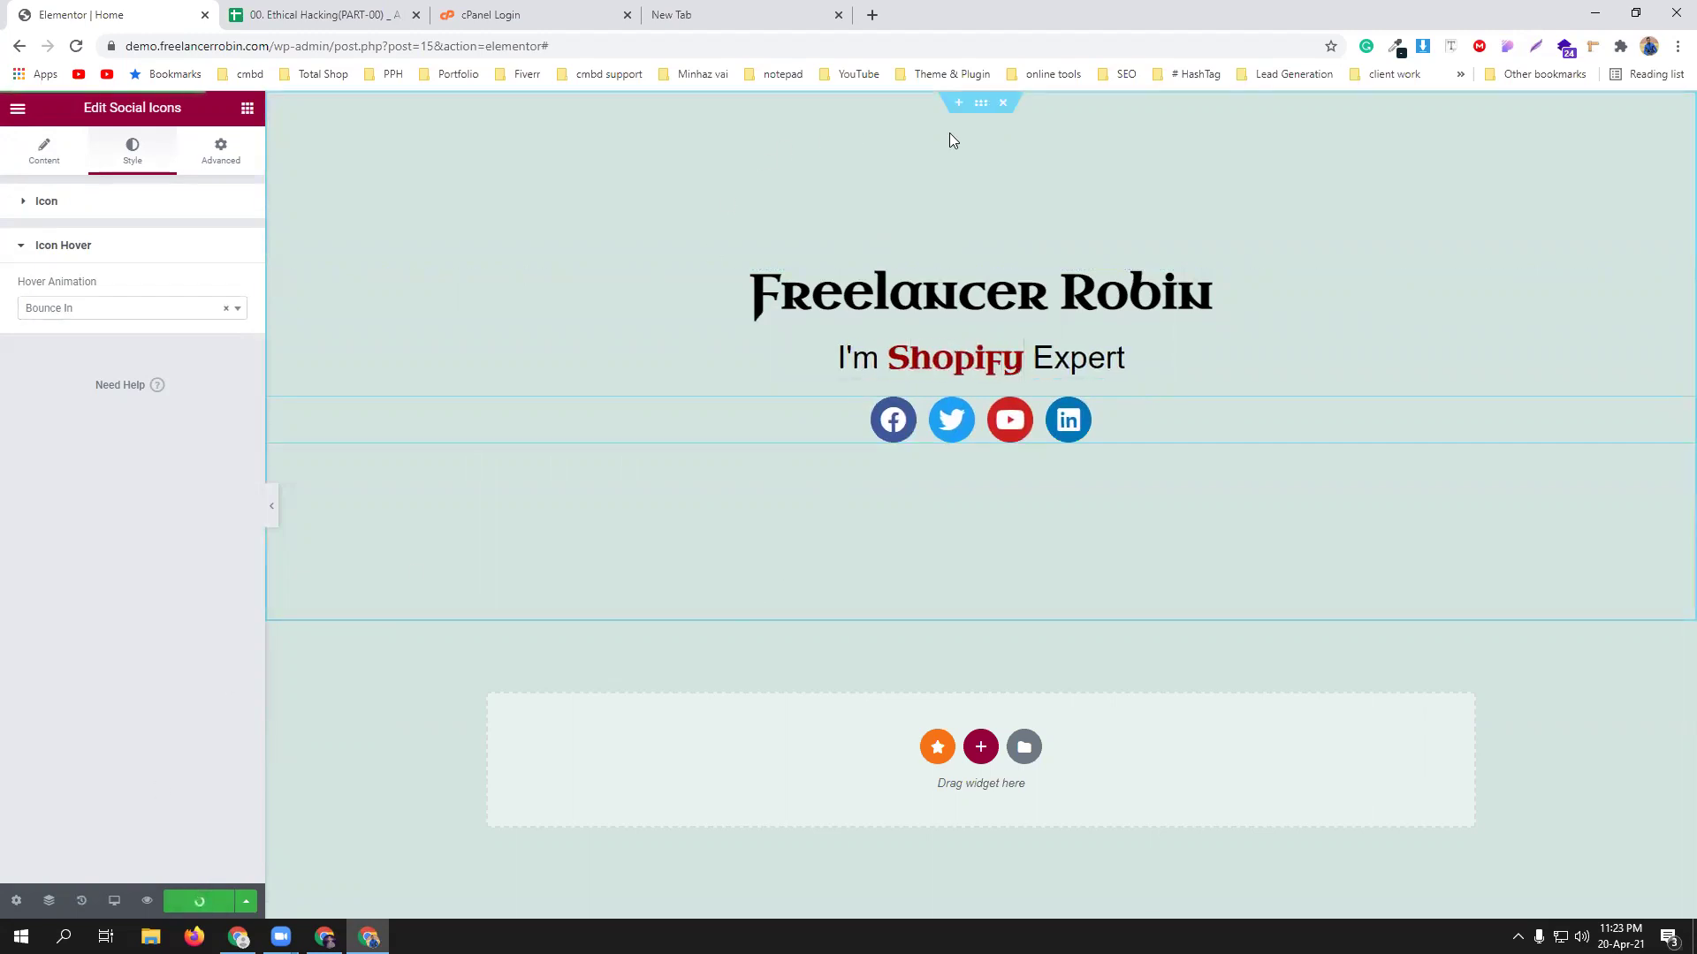
Open the style settings of the hero section, dismissing the right-click tip.
{"action": "left_click", "coordinate": [981, 102]}
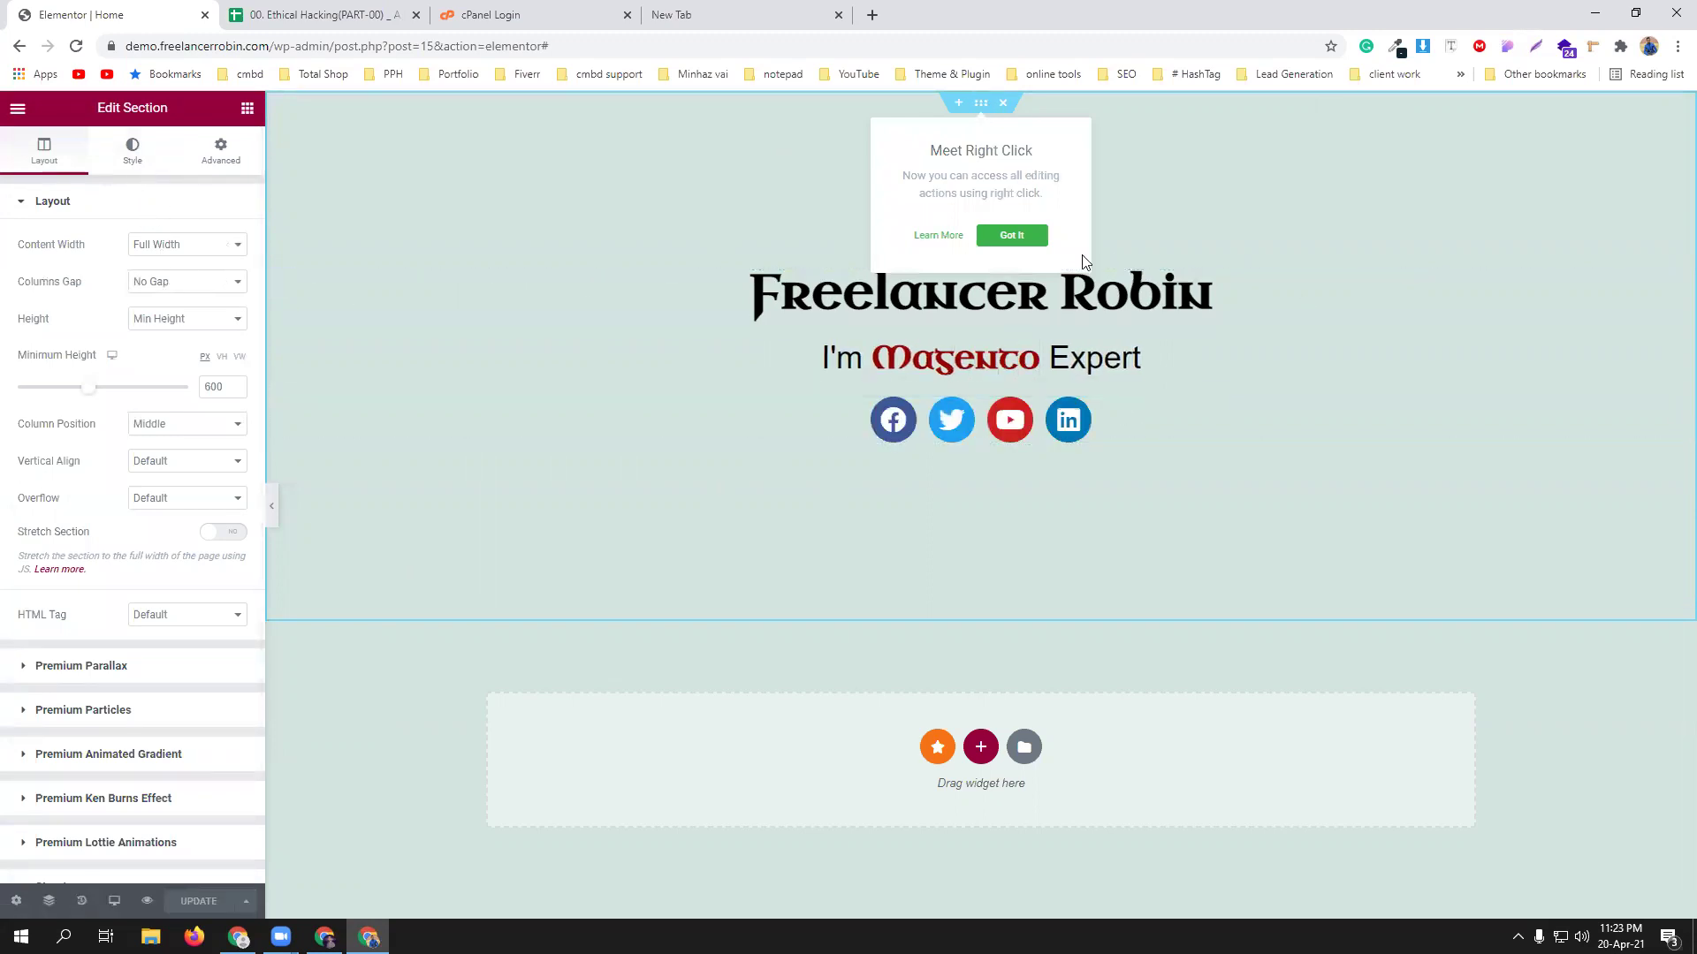
{"action": "left_click", "coordinate": [1011, 236]}
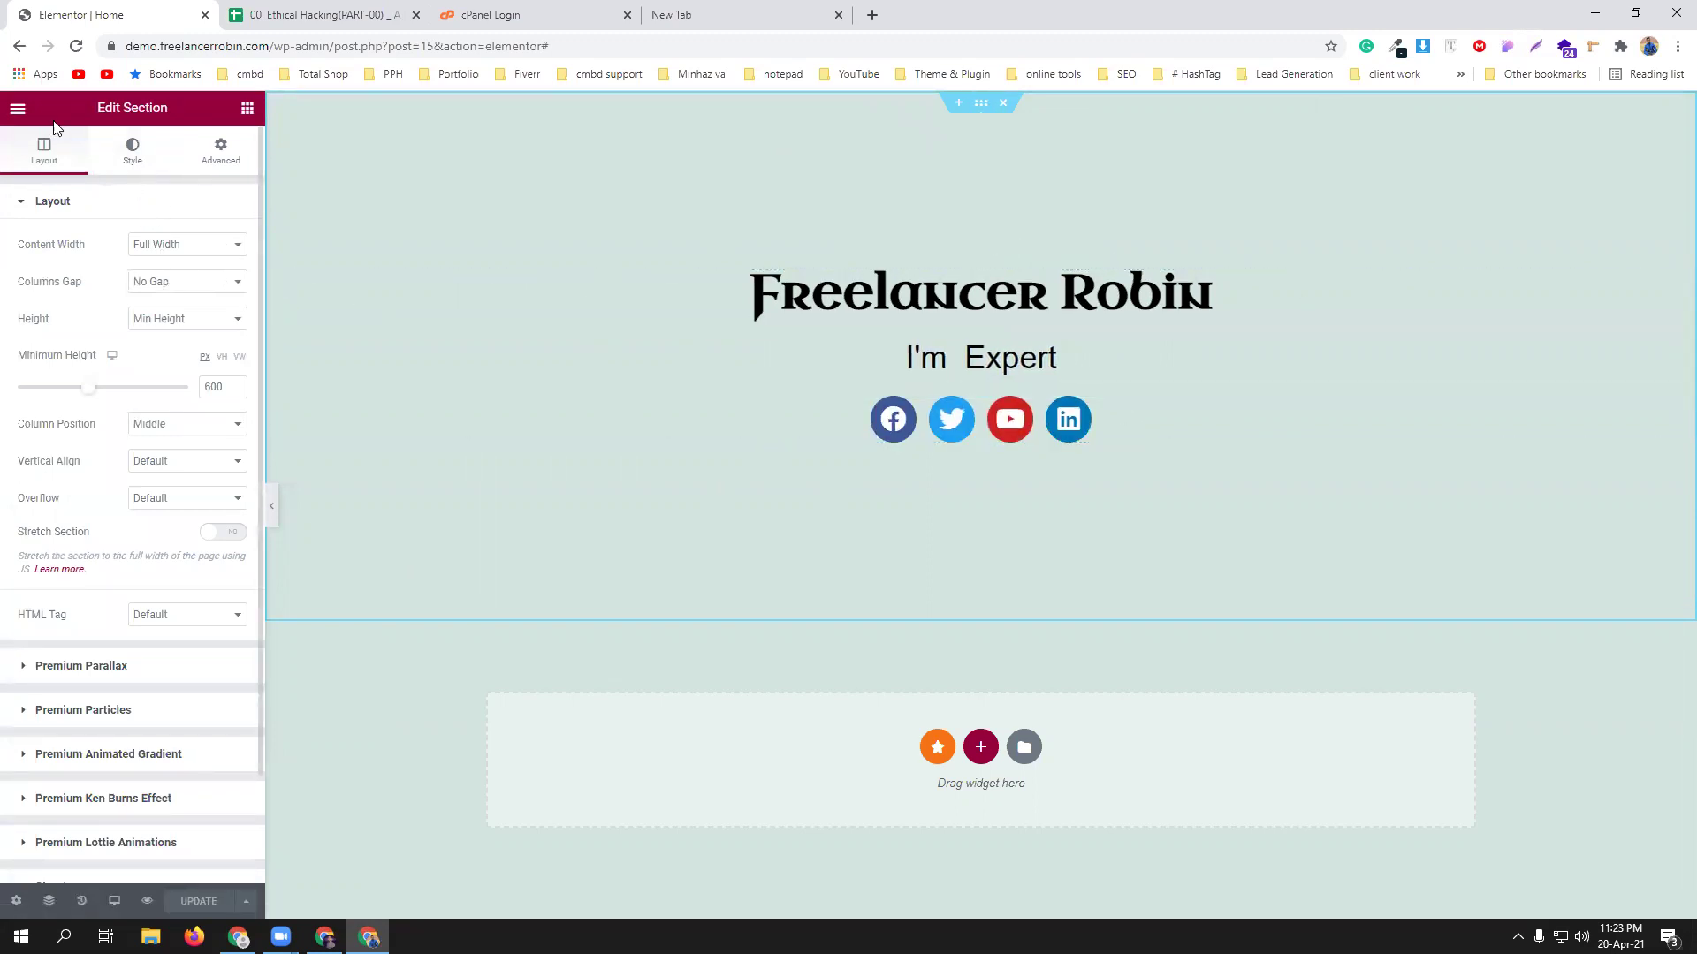
{"action": "left_click", "coordinate": [133, 148]}
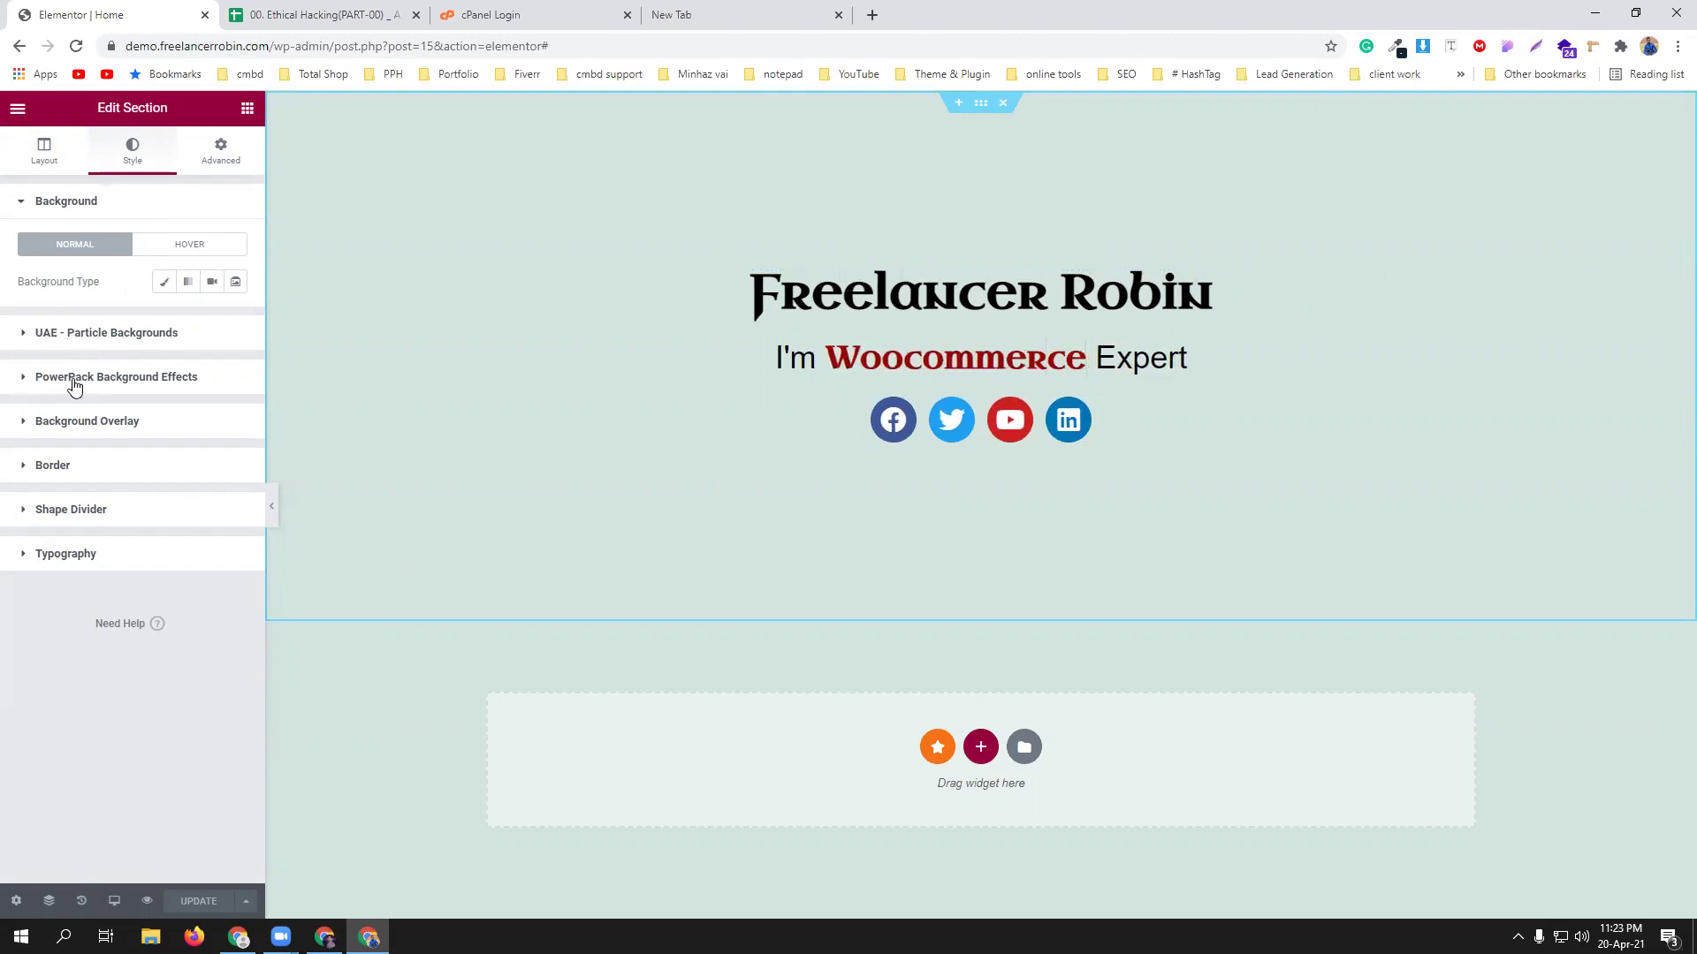
Enable the section's PowerPack background effects and try the Fog, Waves and Net animation types.
{"action": "left_click", "coordinate": [161, 380]}
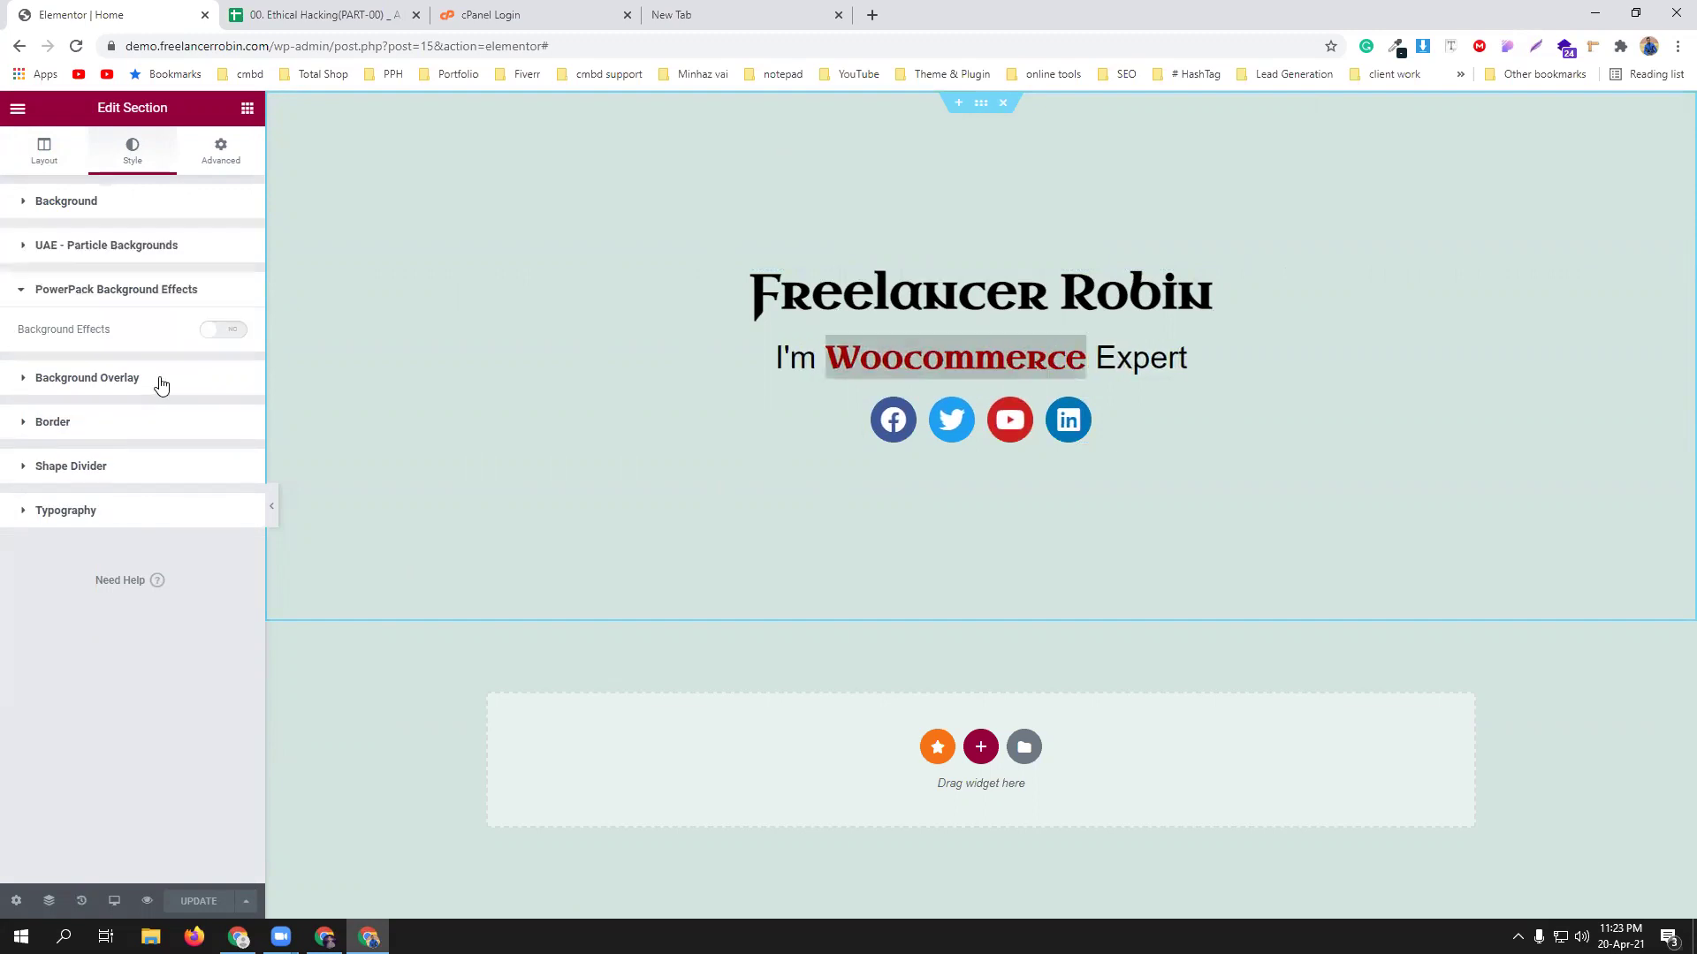
{"action": "left_click", "coordinate": [222, 332]}
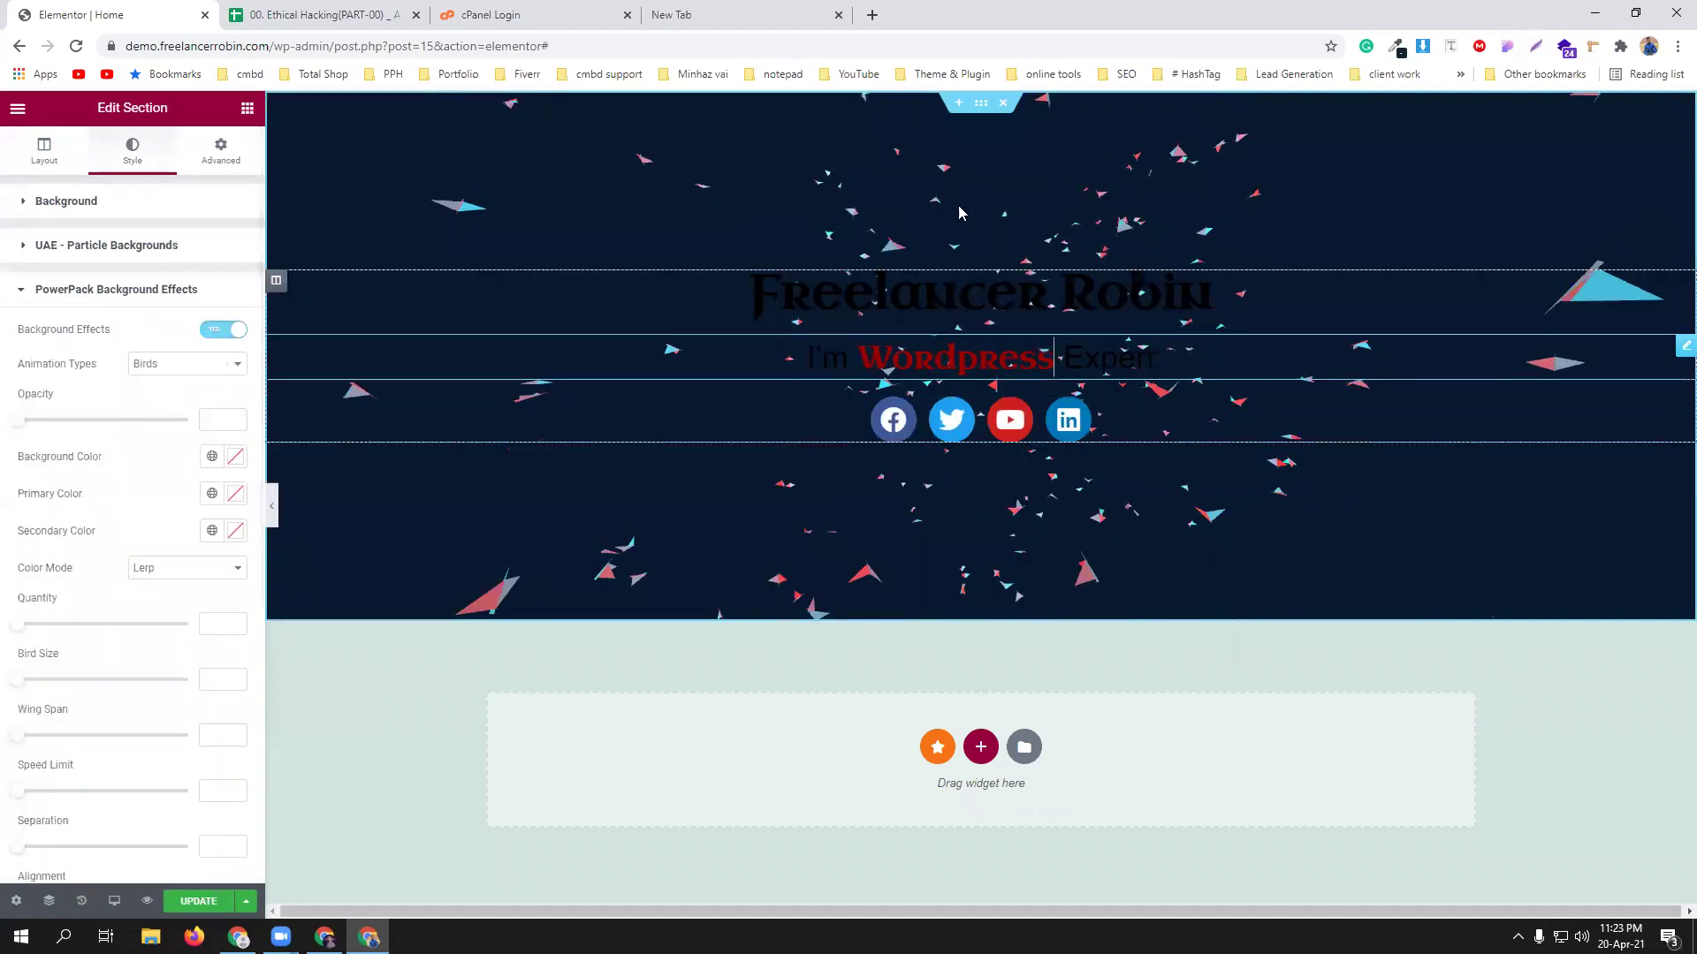
{"action": "left_click", "coordinate": [179, 365]}
{"action": "left_click", "coordinate": [177, 396]}
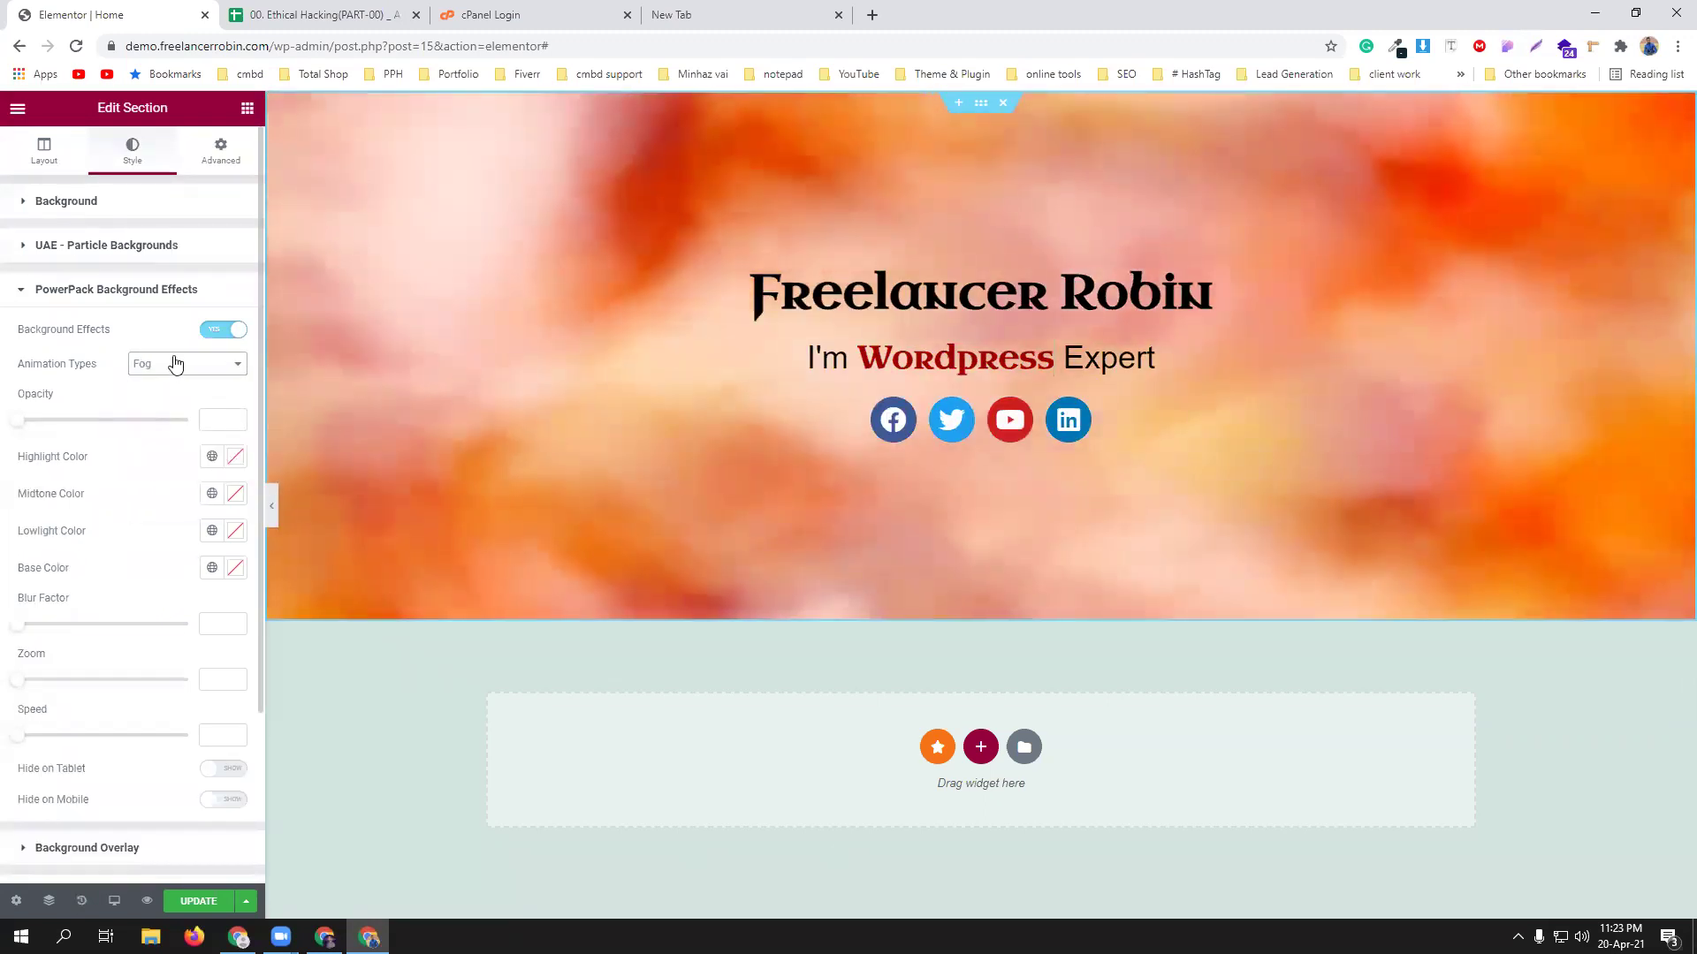
{"action": "left_click", "coordinate": [174, 365]}
{"action": "left_click", "coordinate": [166, 409]}
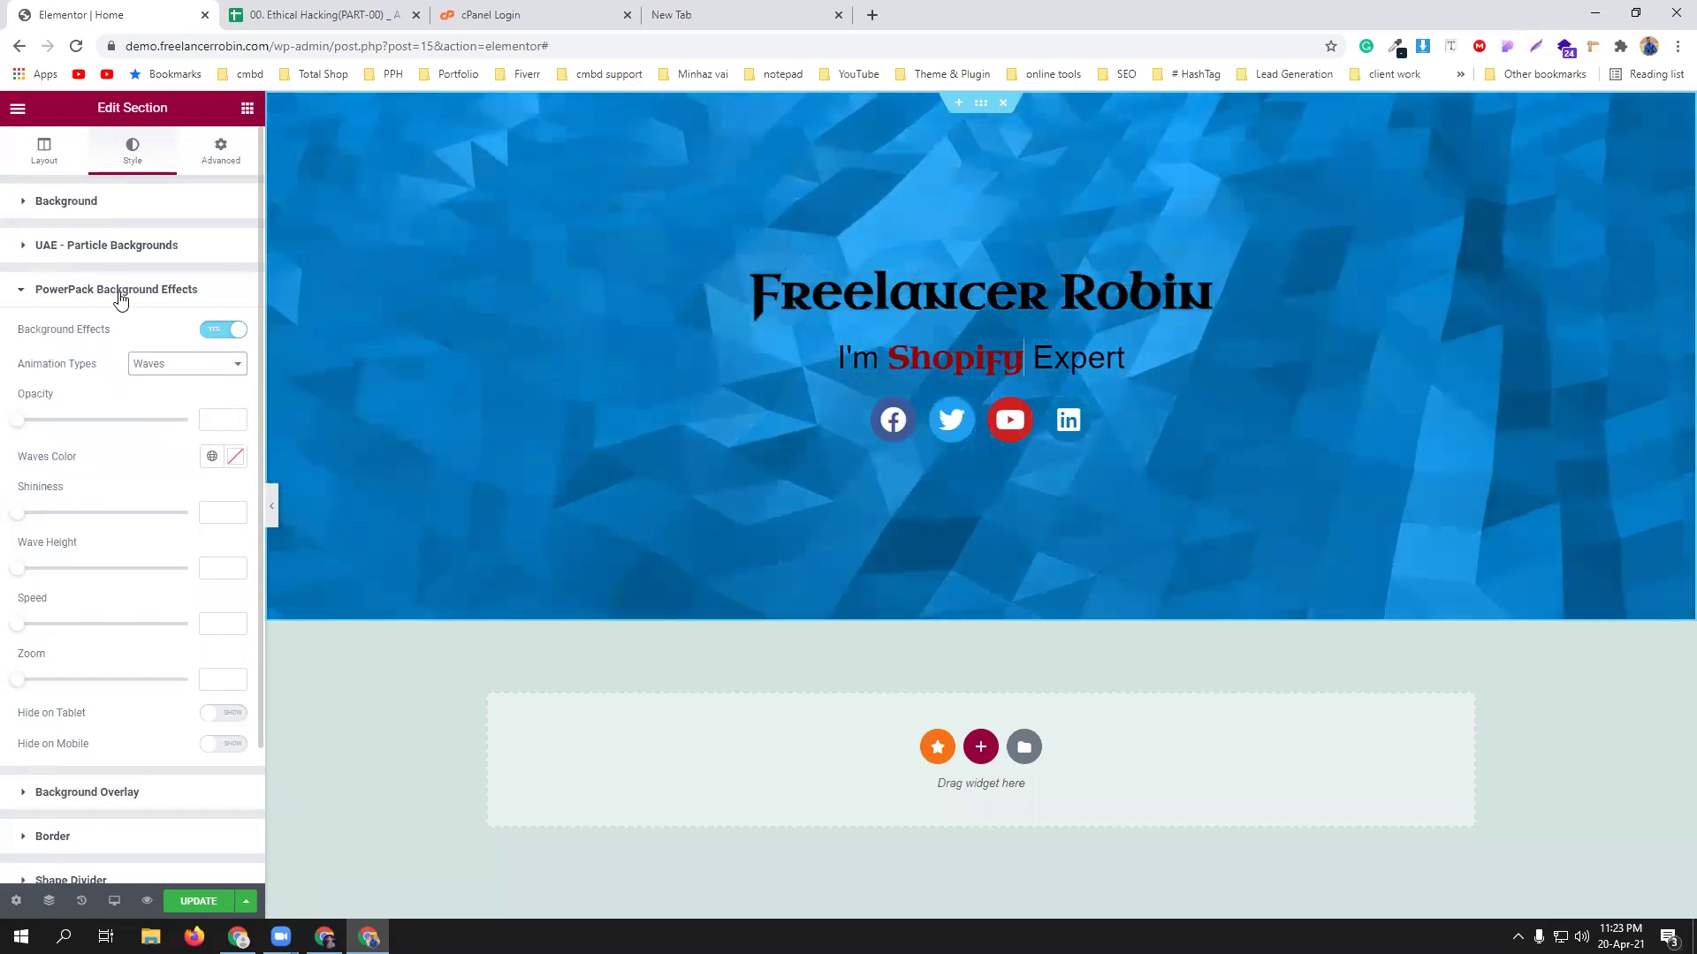
{"action": "left_click", "coordinate": [159, 364]}
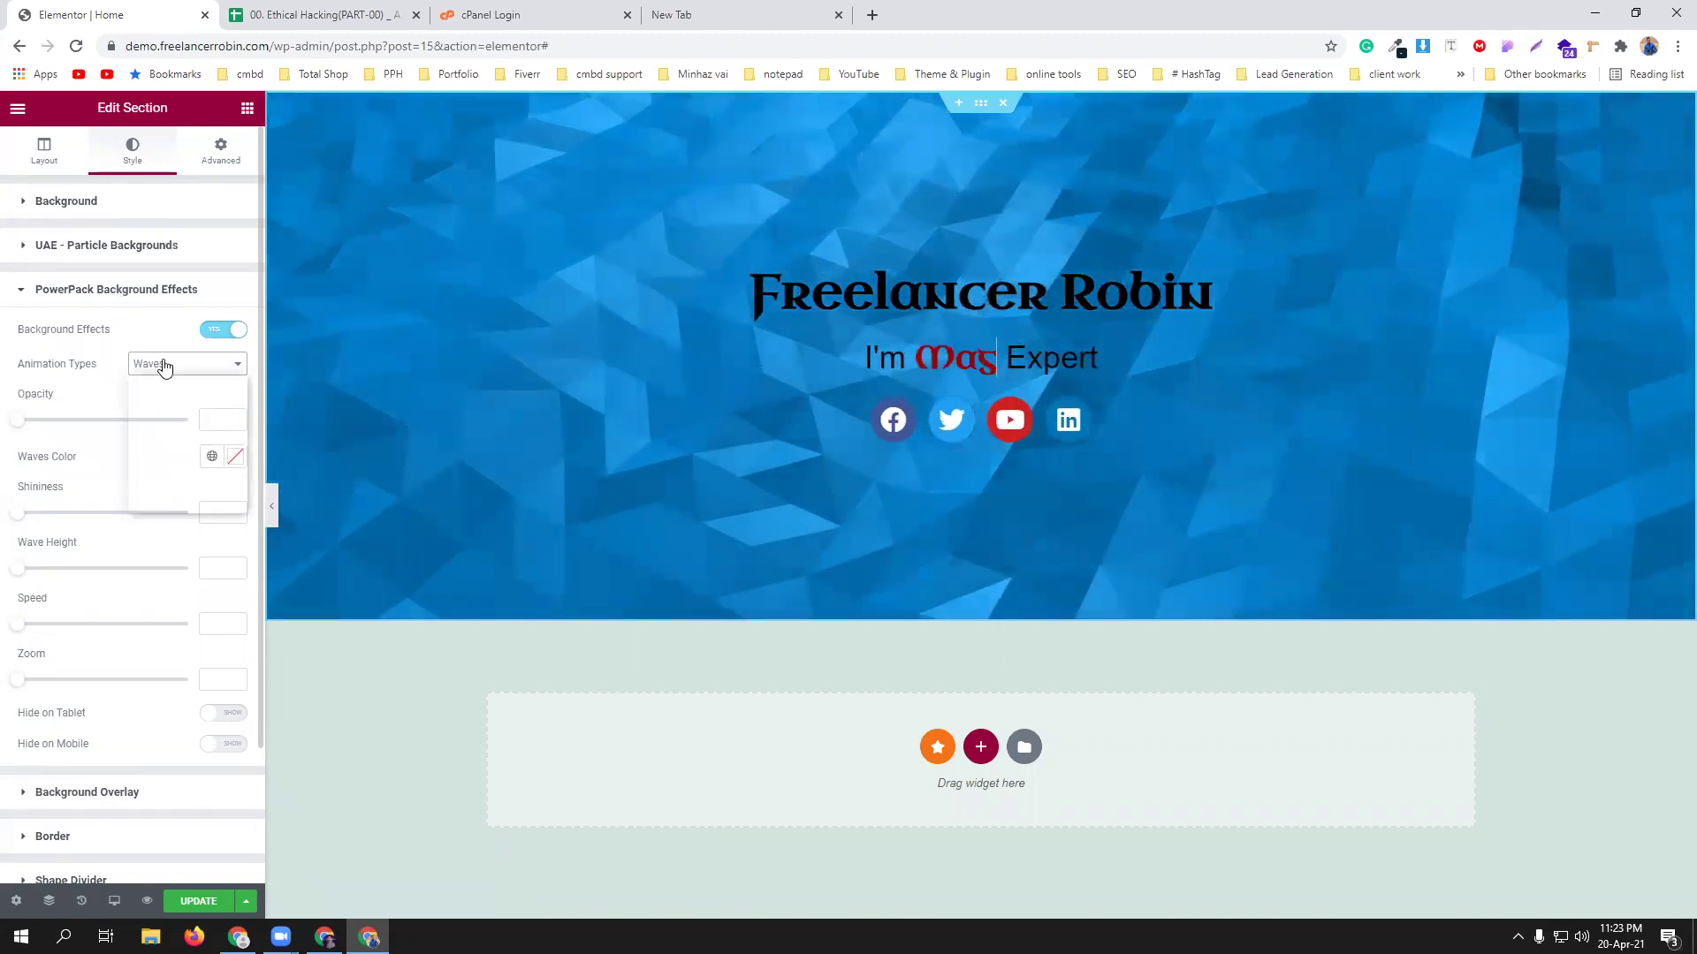
{"action": "left_click", "coordinate": [175, 423]}
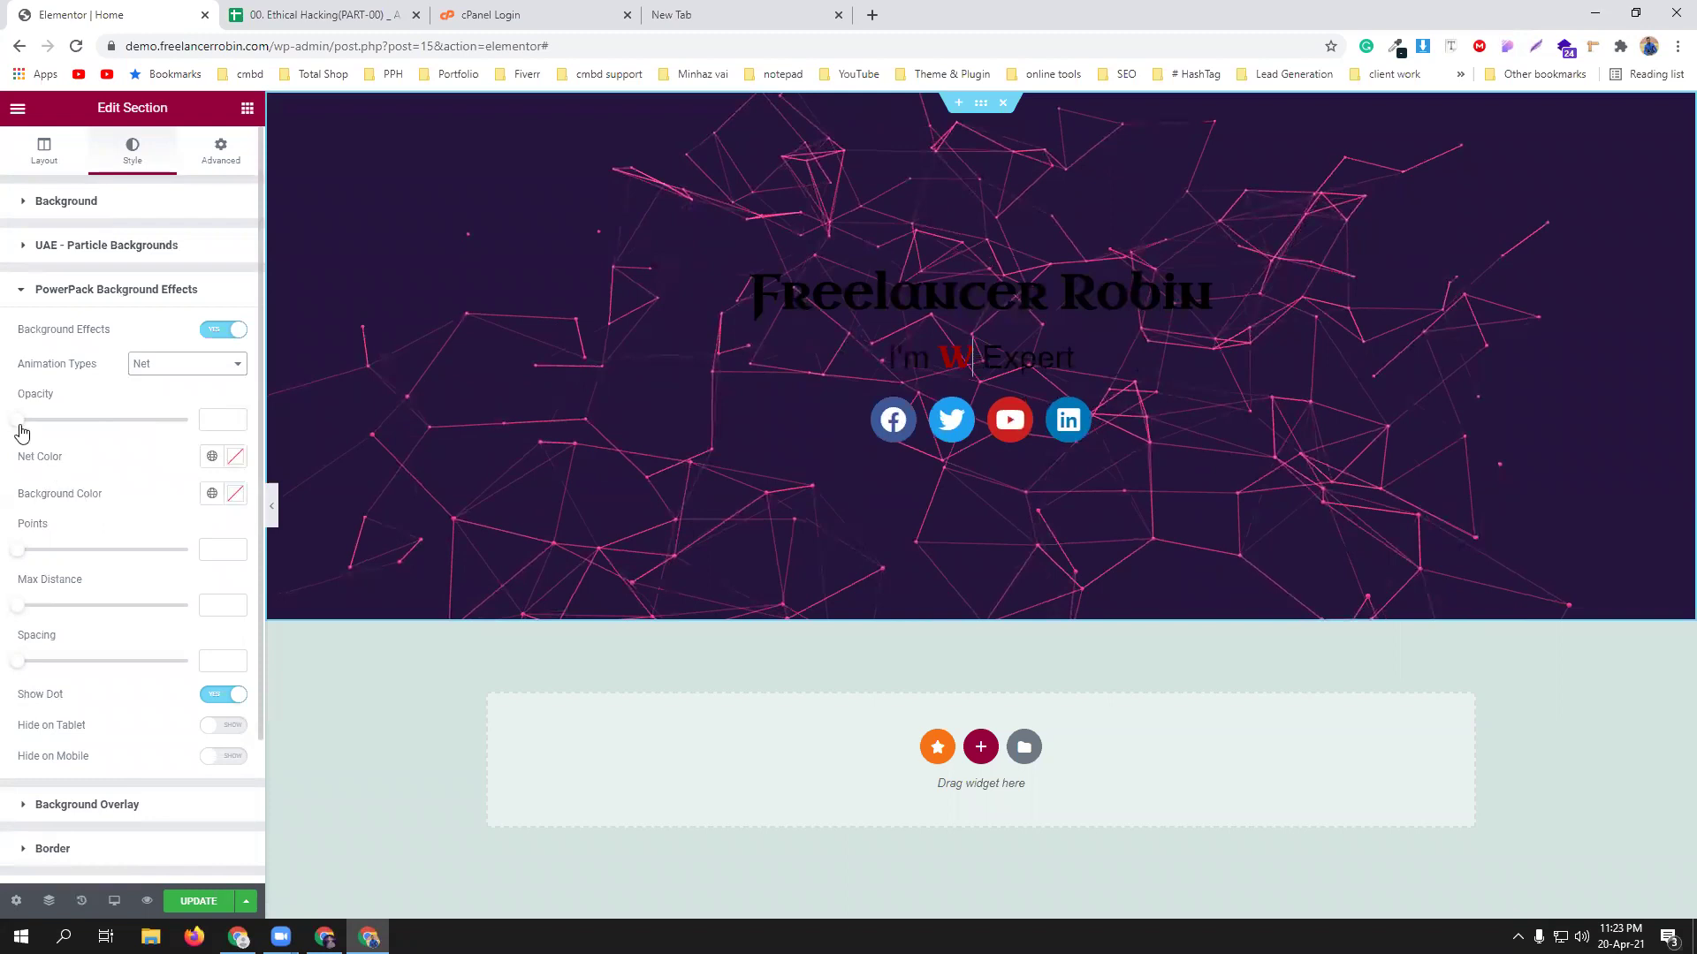
Set the Net effect's opacity to 0.1, its net color to dark red #9E0E0E and its background color to near-white.
{"action": "left_click_drag", "start_coordinate": [29, 425], "coordinate": [37, 425]}
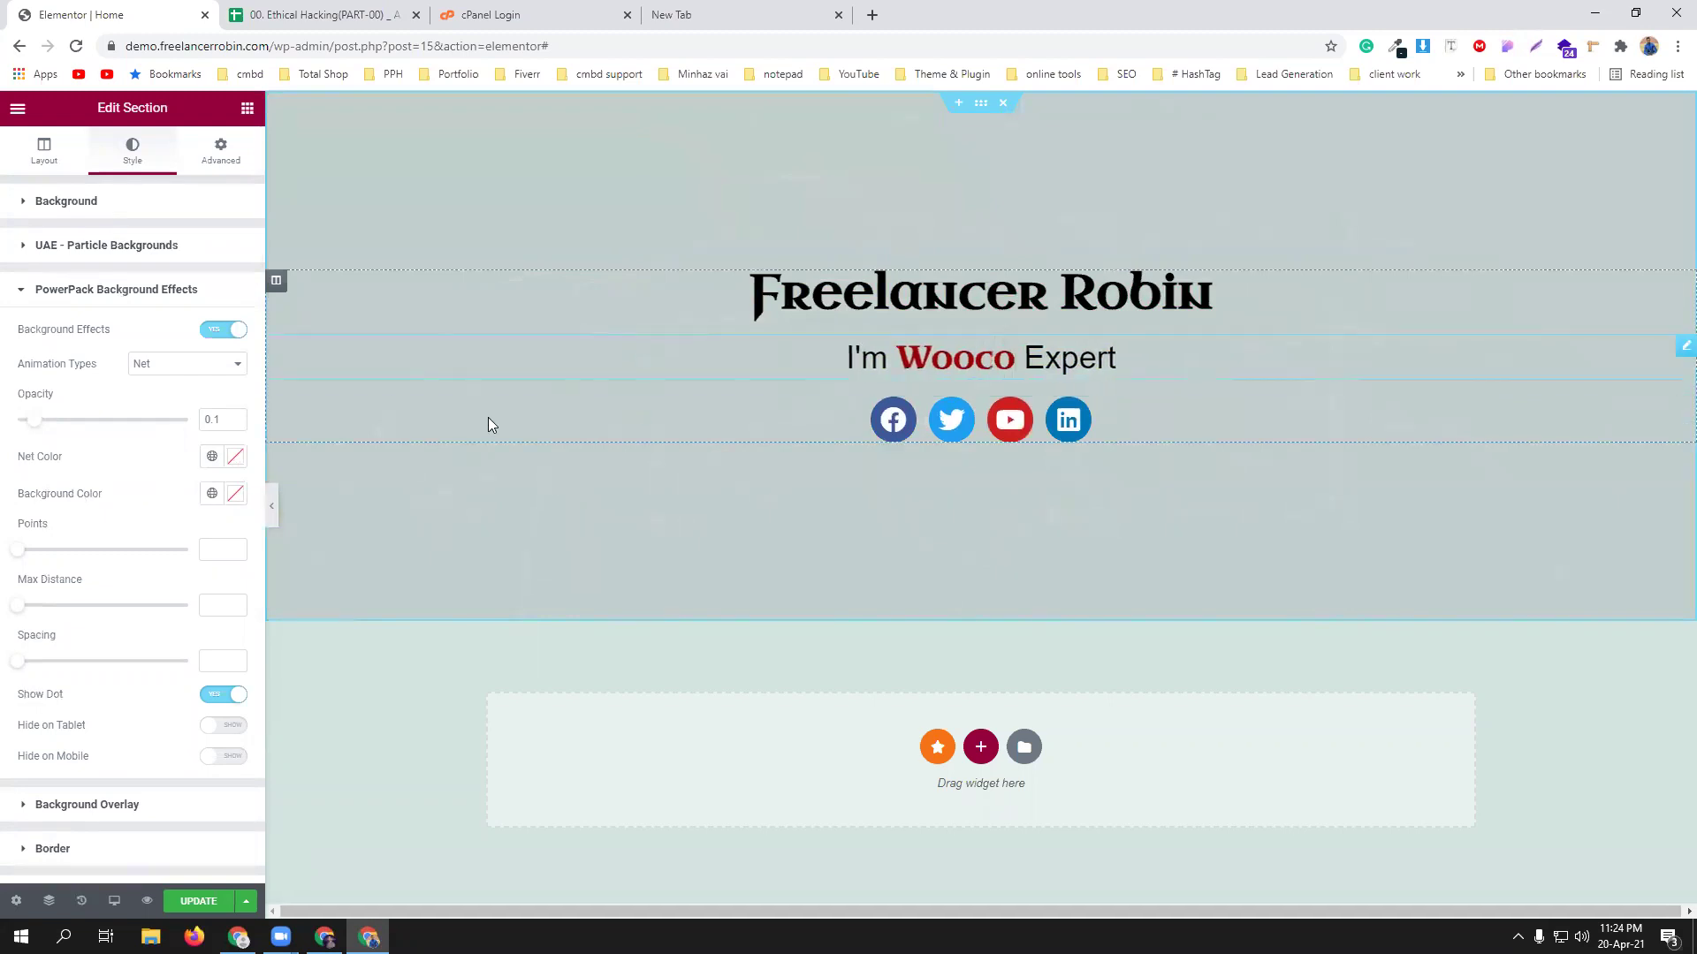
{"action": "left_click", "coordinate": [234, 458]}
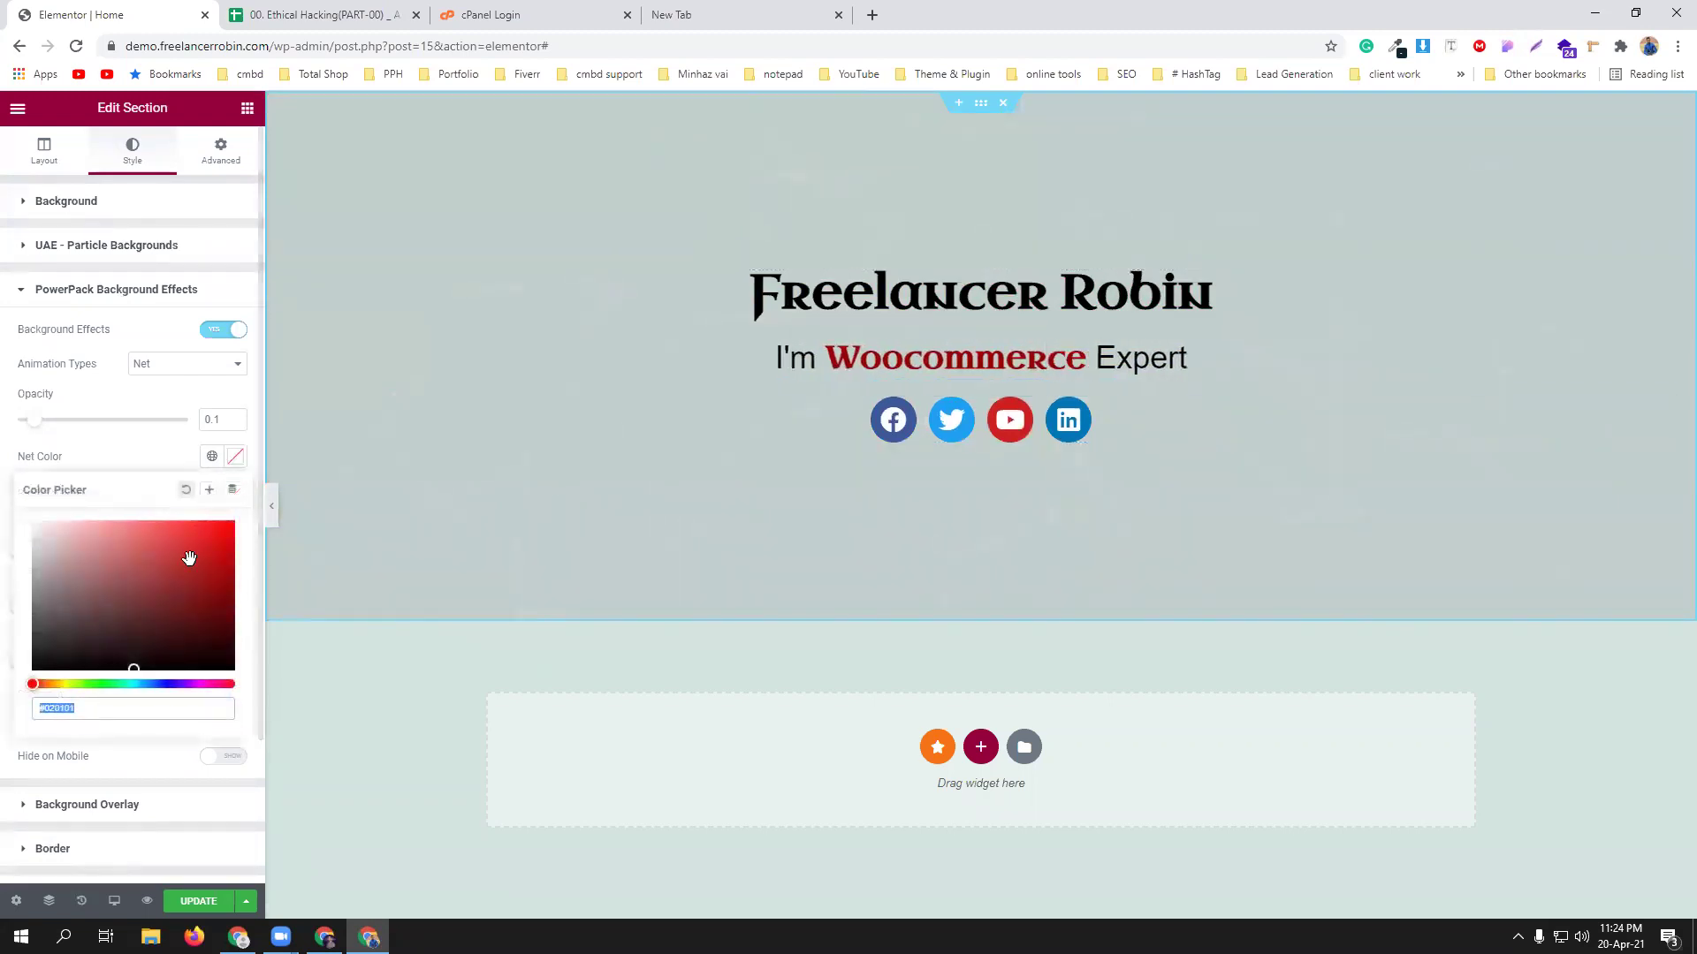
{"action": "left_click", "coordinate": [210, 536]}
{"action": "left_click_drag", "start_coordinate": [218, 527], "coordinate": [217, 527]}
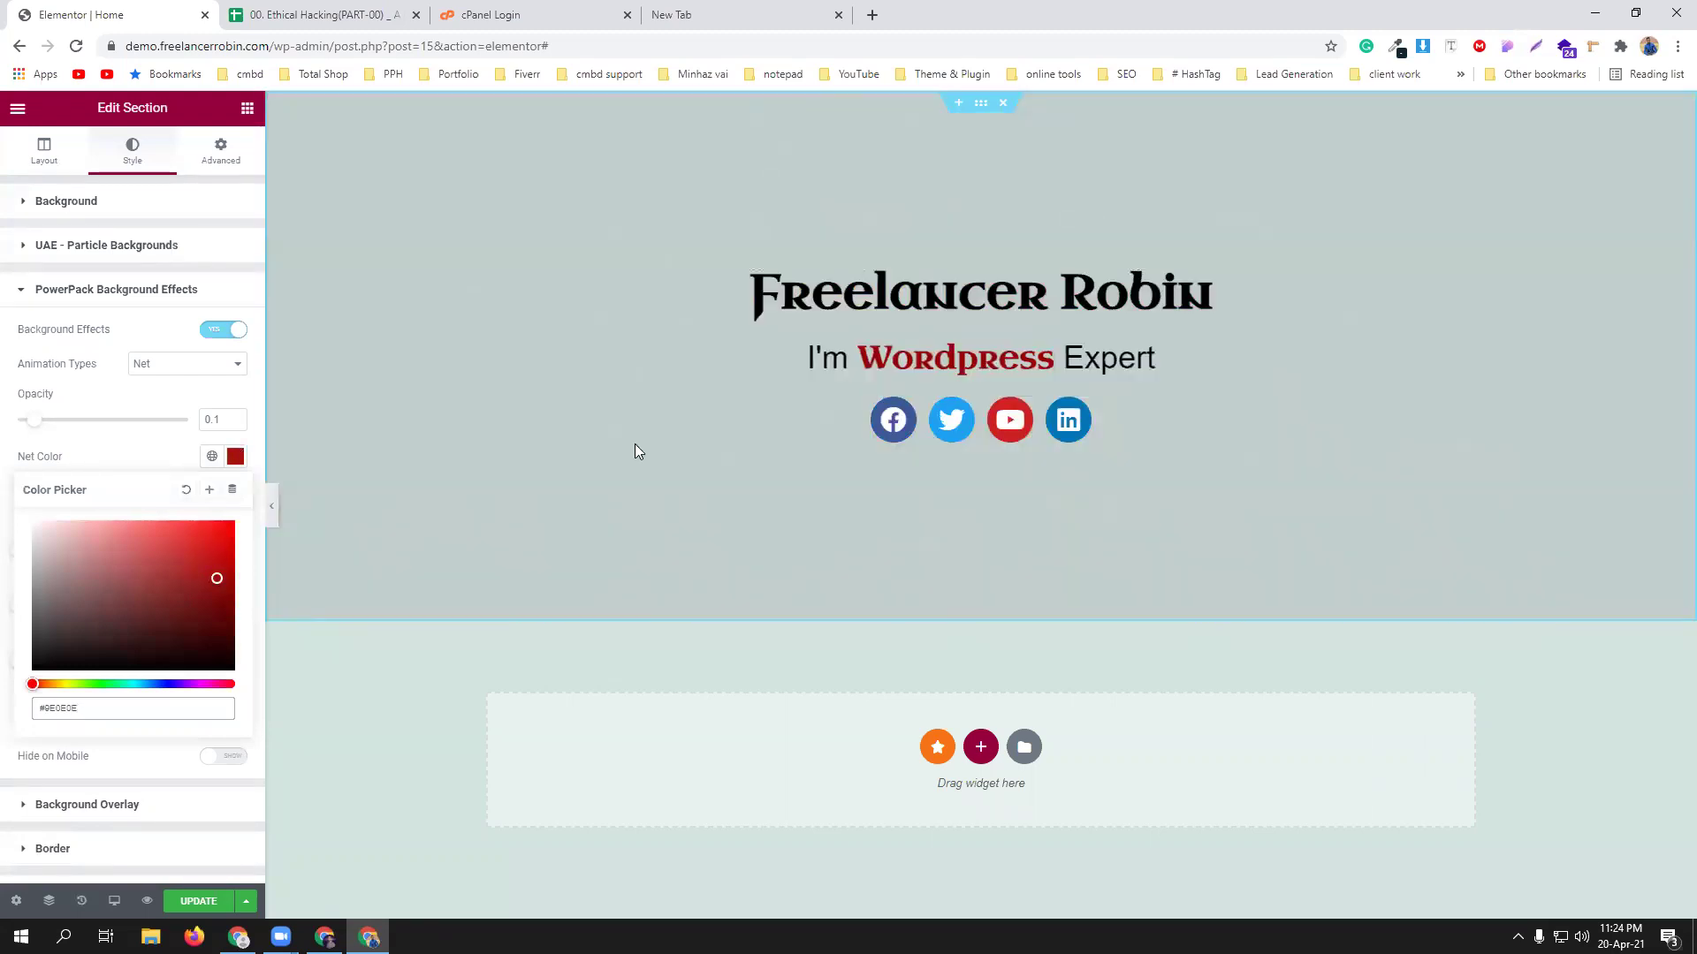
{"action": "left_click", "coordinate": [137, 454]}
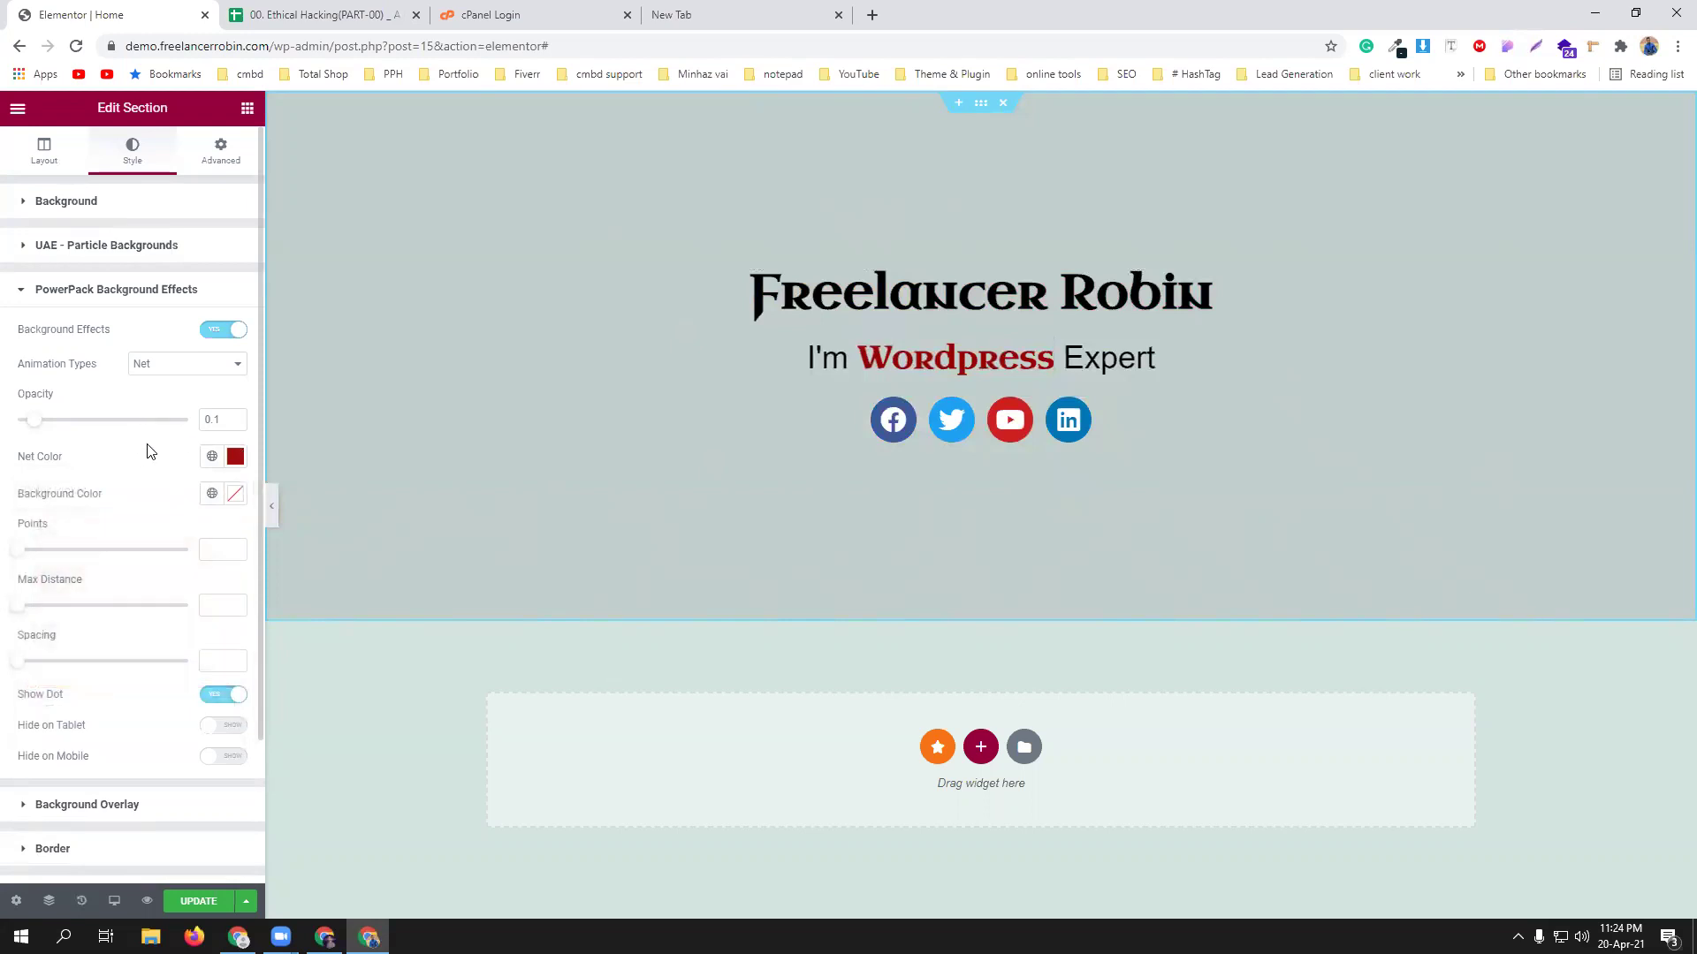
{"action": "left_click", "coordinate": [235, 494]}
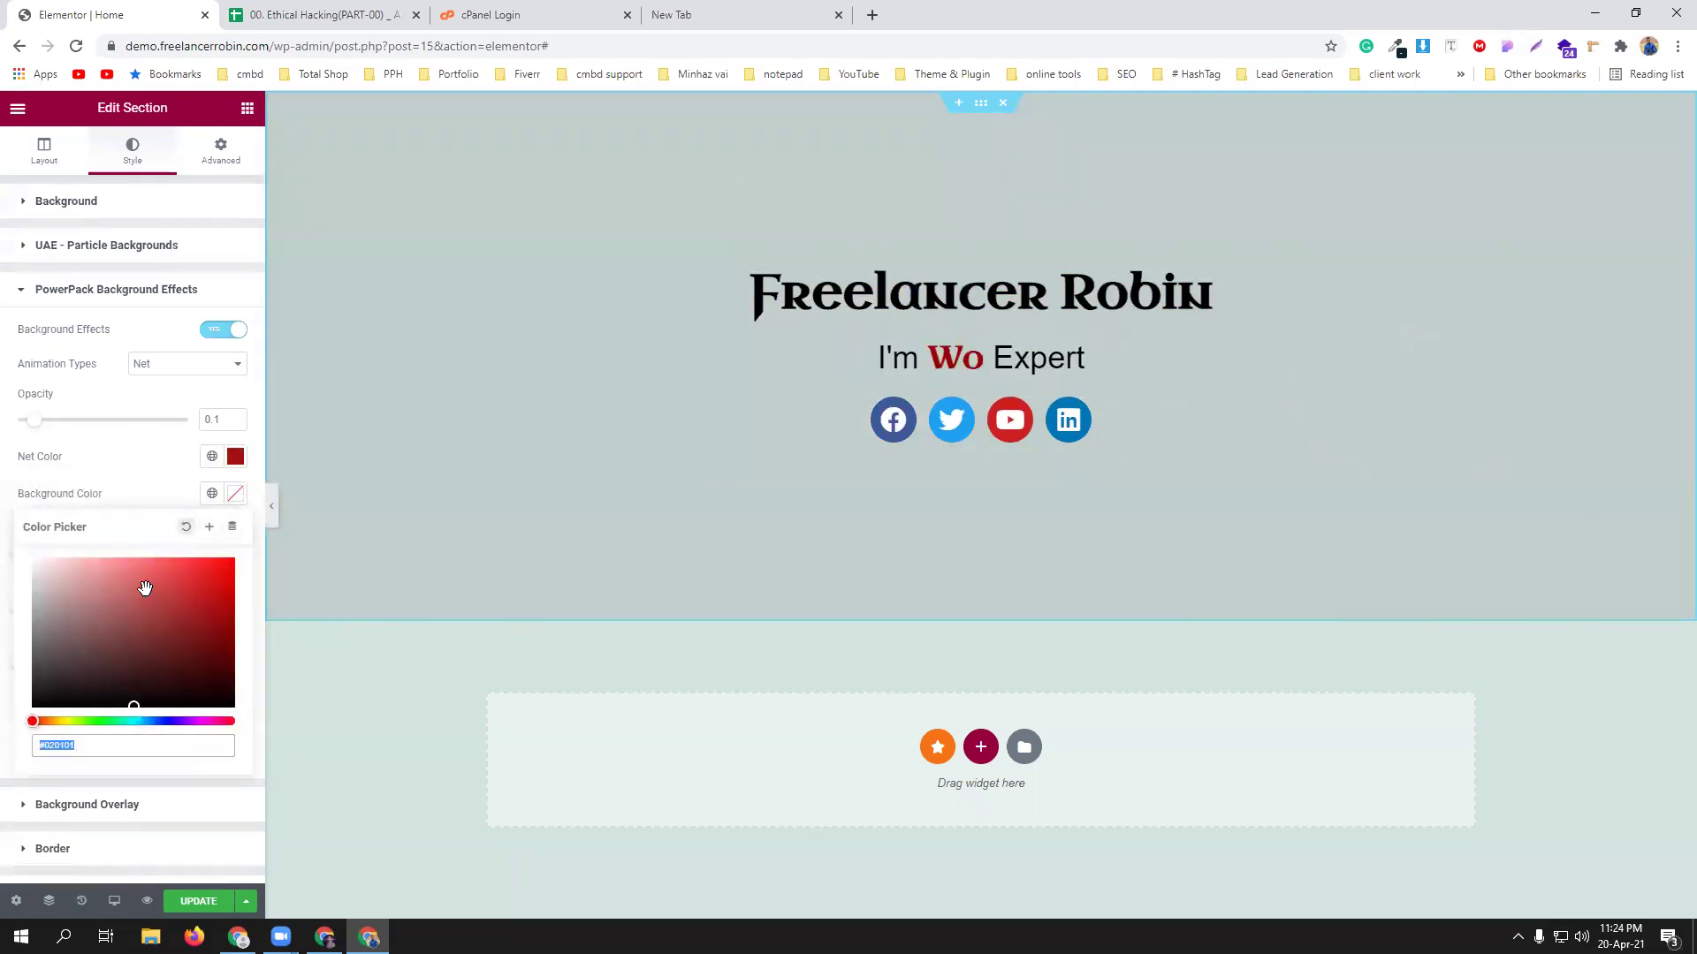
{"action": "left_click_drag", "start_coordinate": [145, 588], "coordinate": [32, 566]}
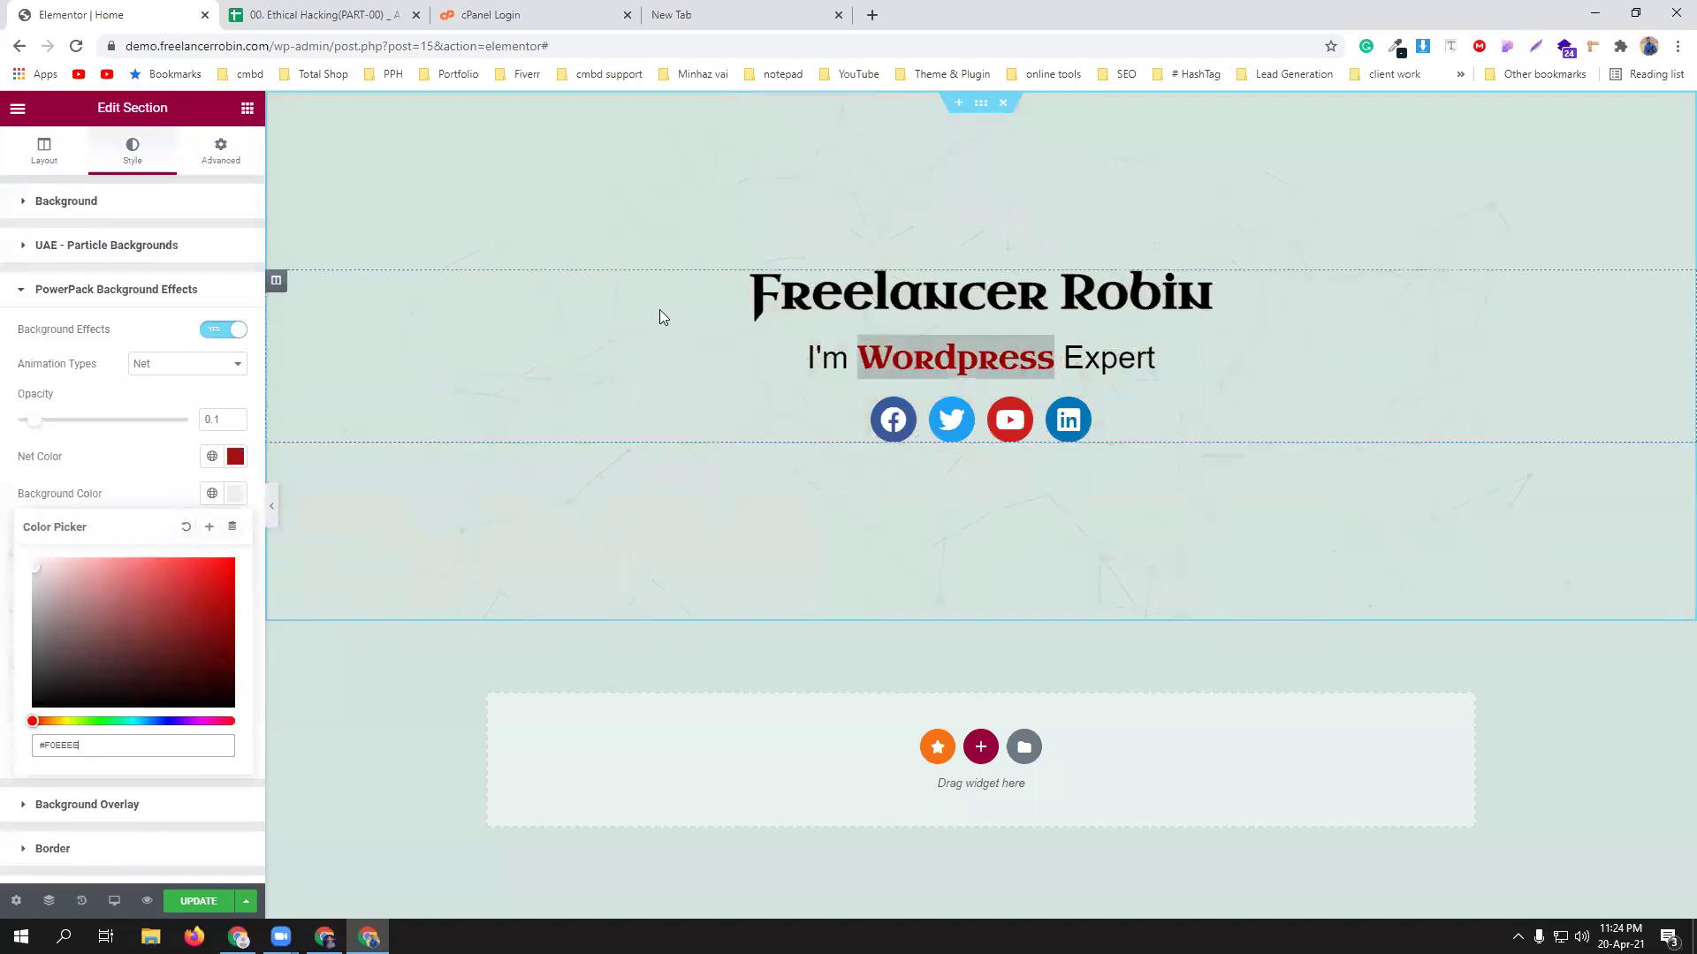
{"action": "left_click", "coordinate": [94, 444]}
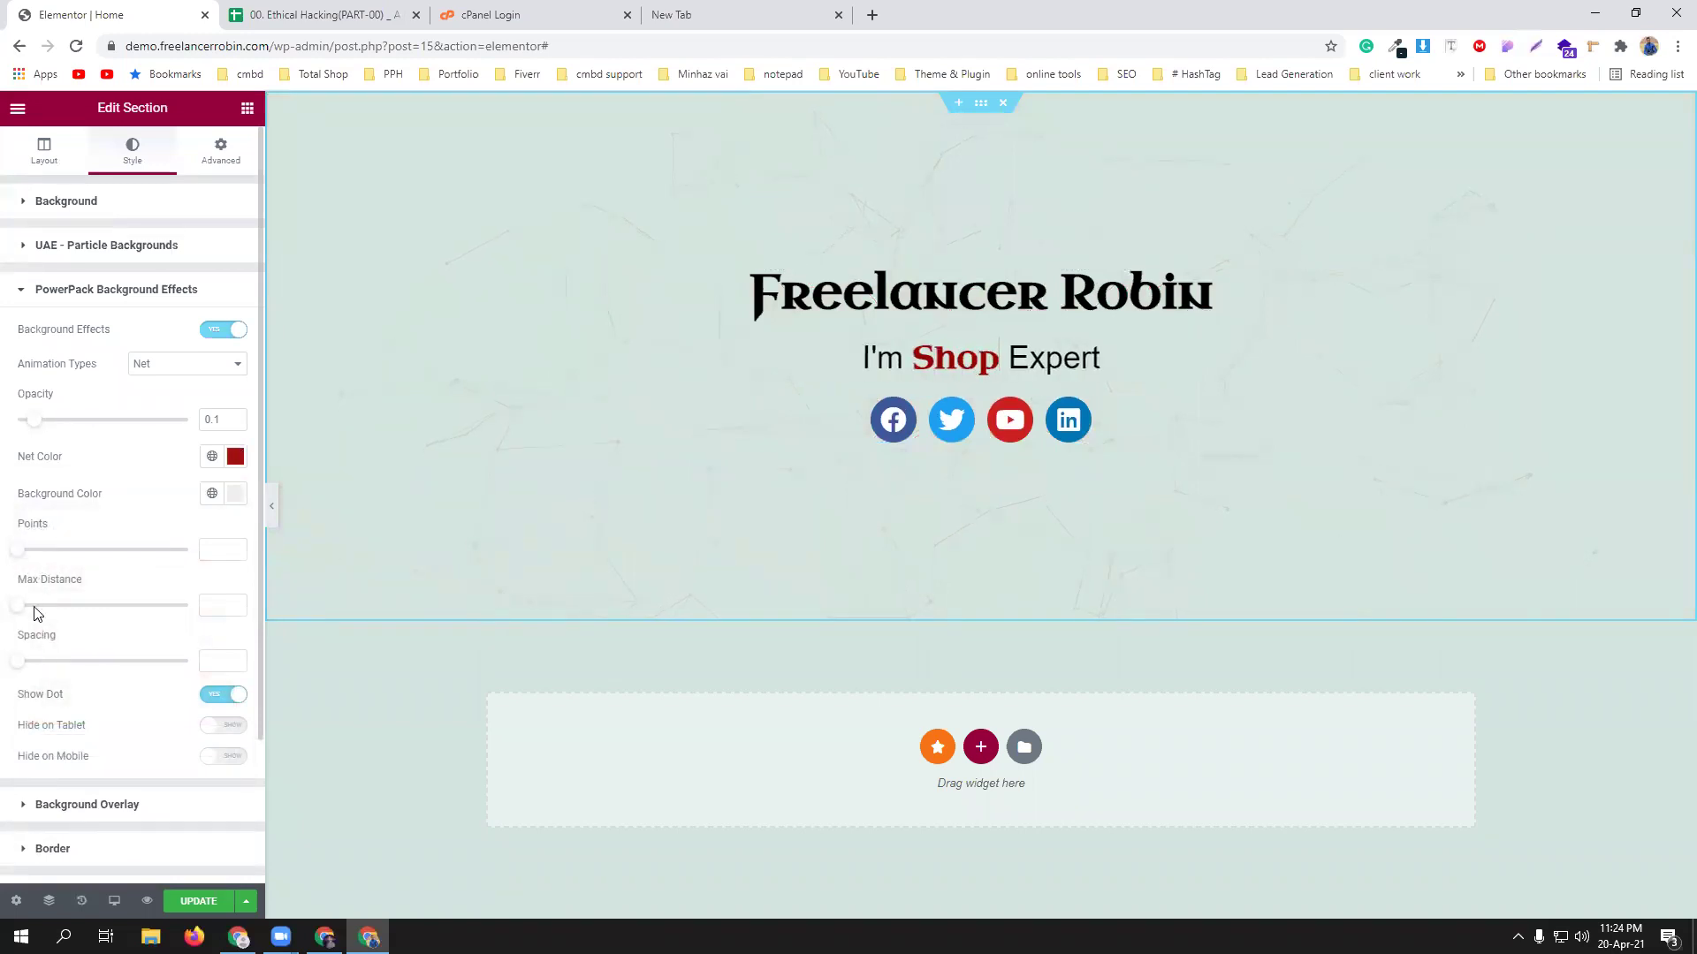
Try the Dots, NASA and Snow background animations and switch the section's PowerPack background effects off.
{"action": "left_click", "coordinate": [141, 365]}
{"action": "left_click", "coordinate": [169, 437]}
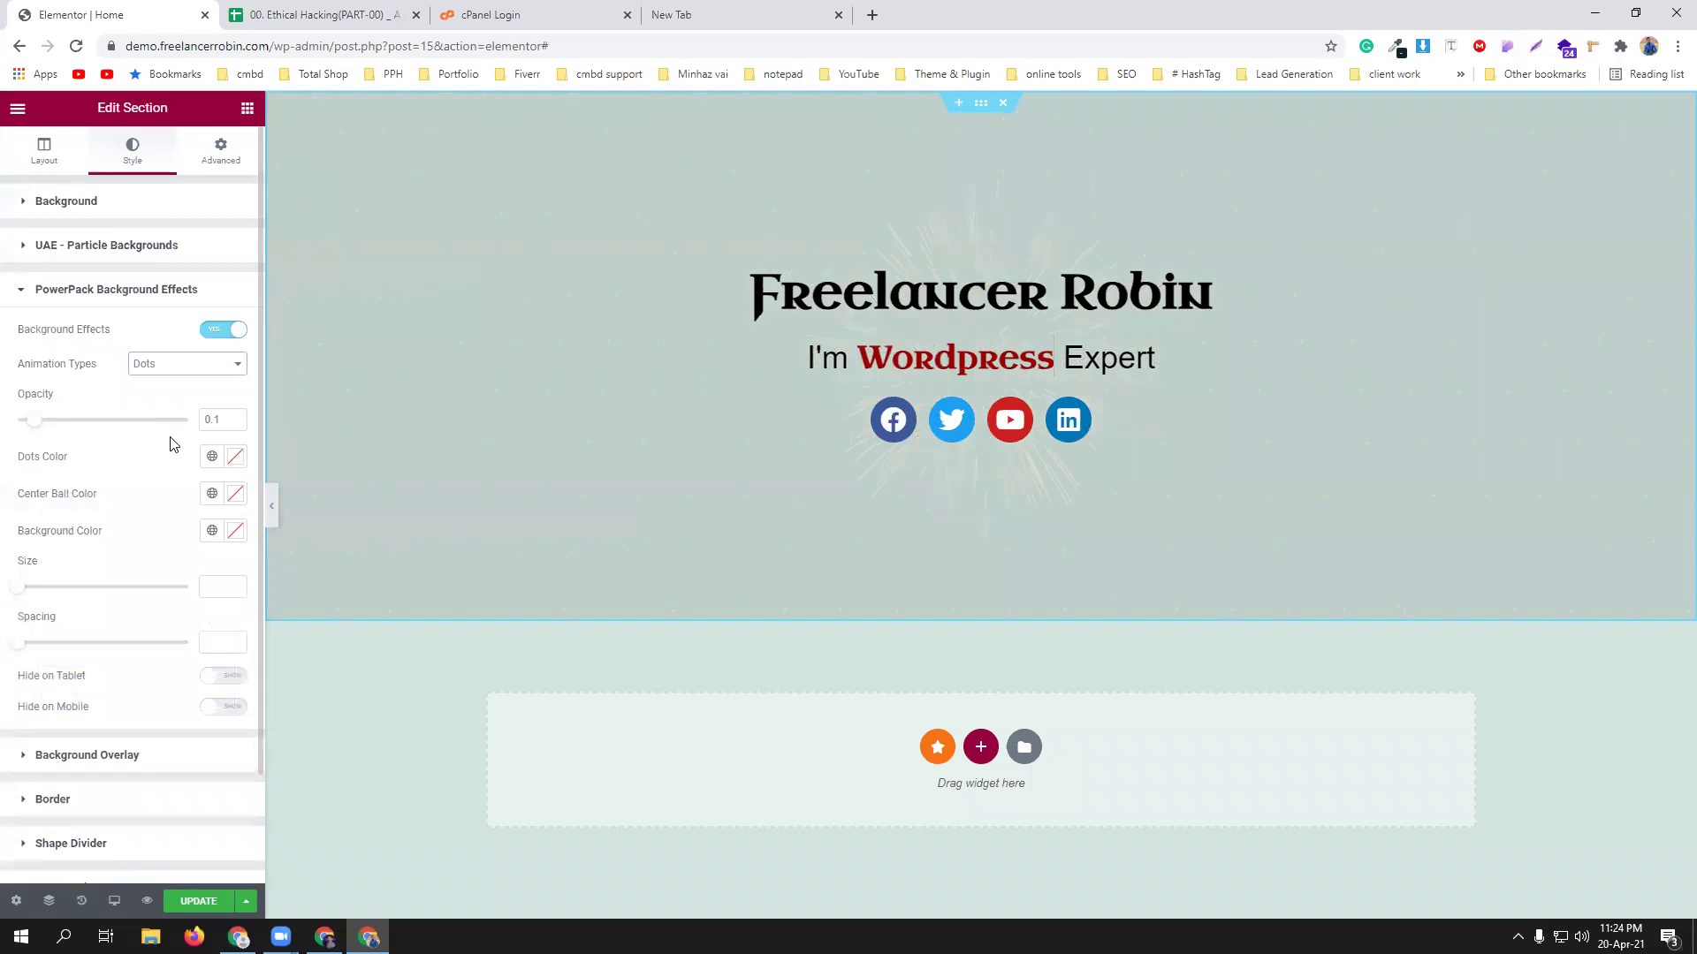
{"action": "left_click", "coordinate": [143, 366]}
{"action": "left_click", "coordinate": [146, 464]}
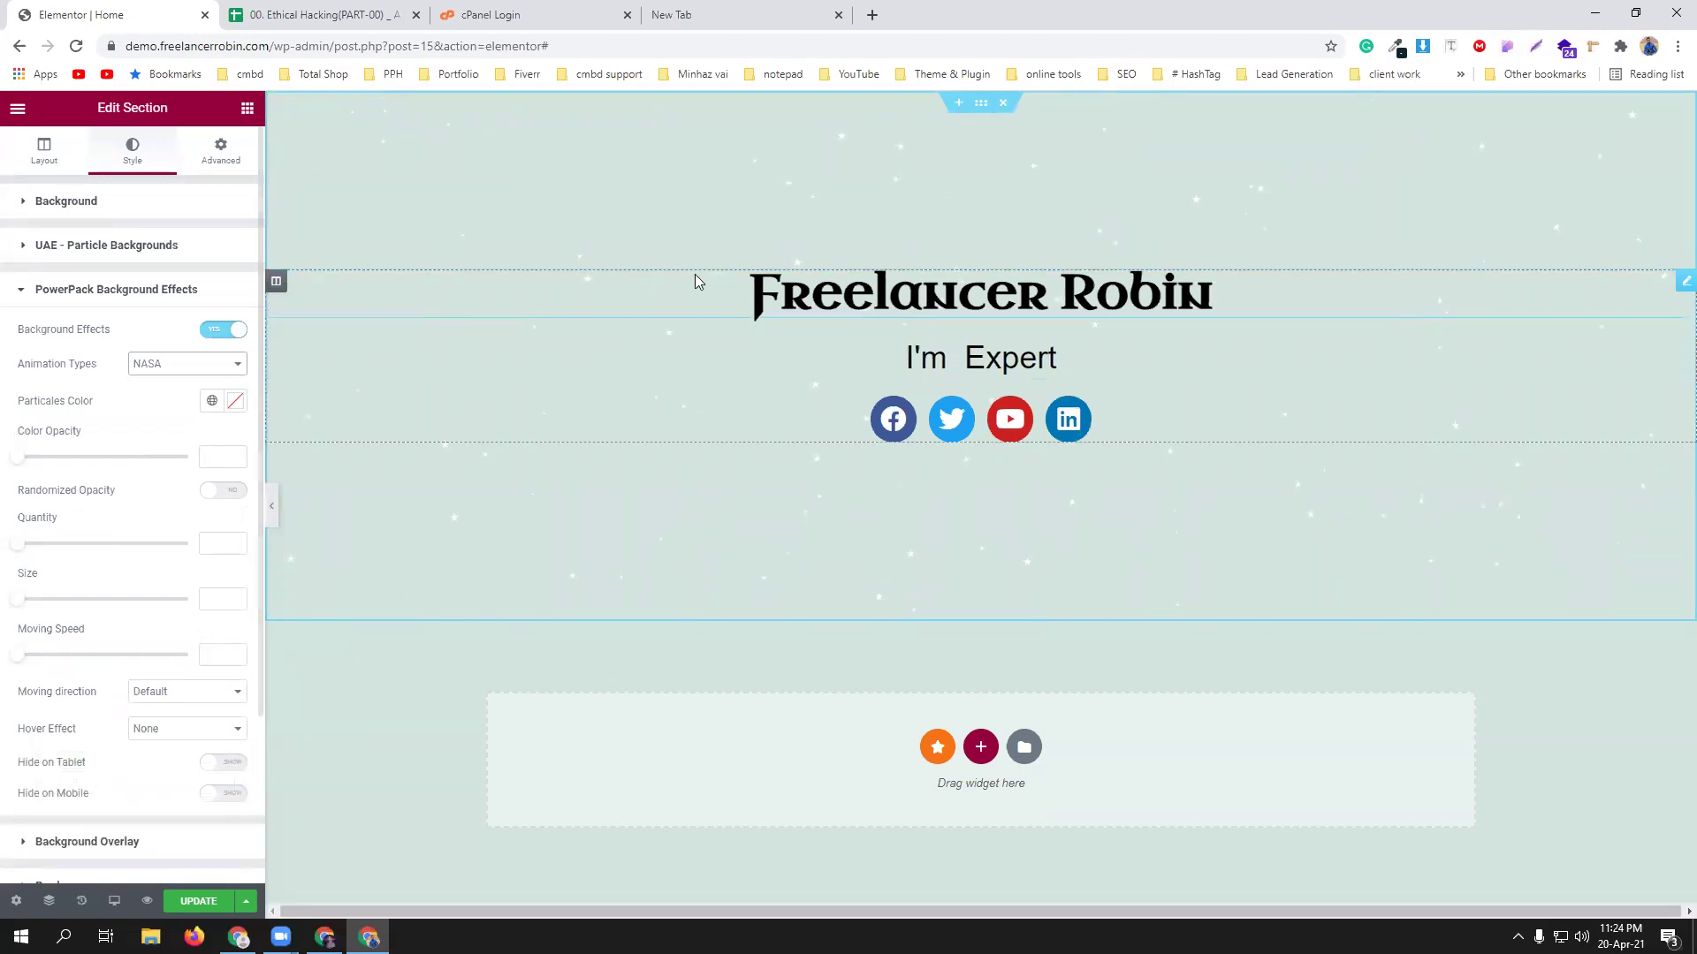
{"action": "left_click", "coordinate": [189, 365]}
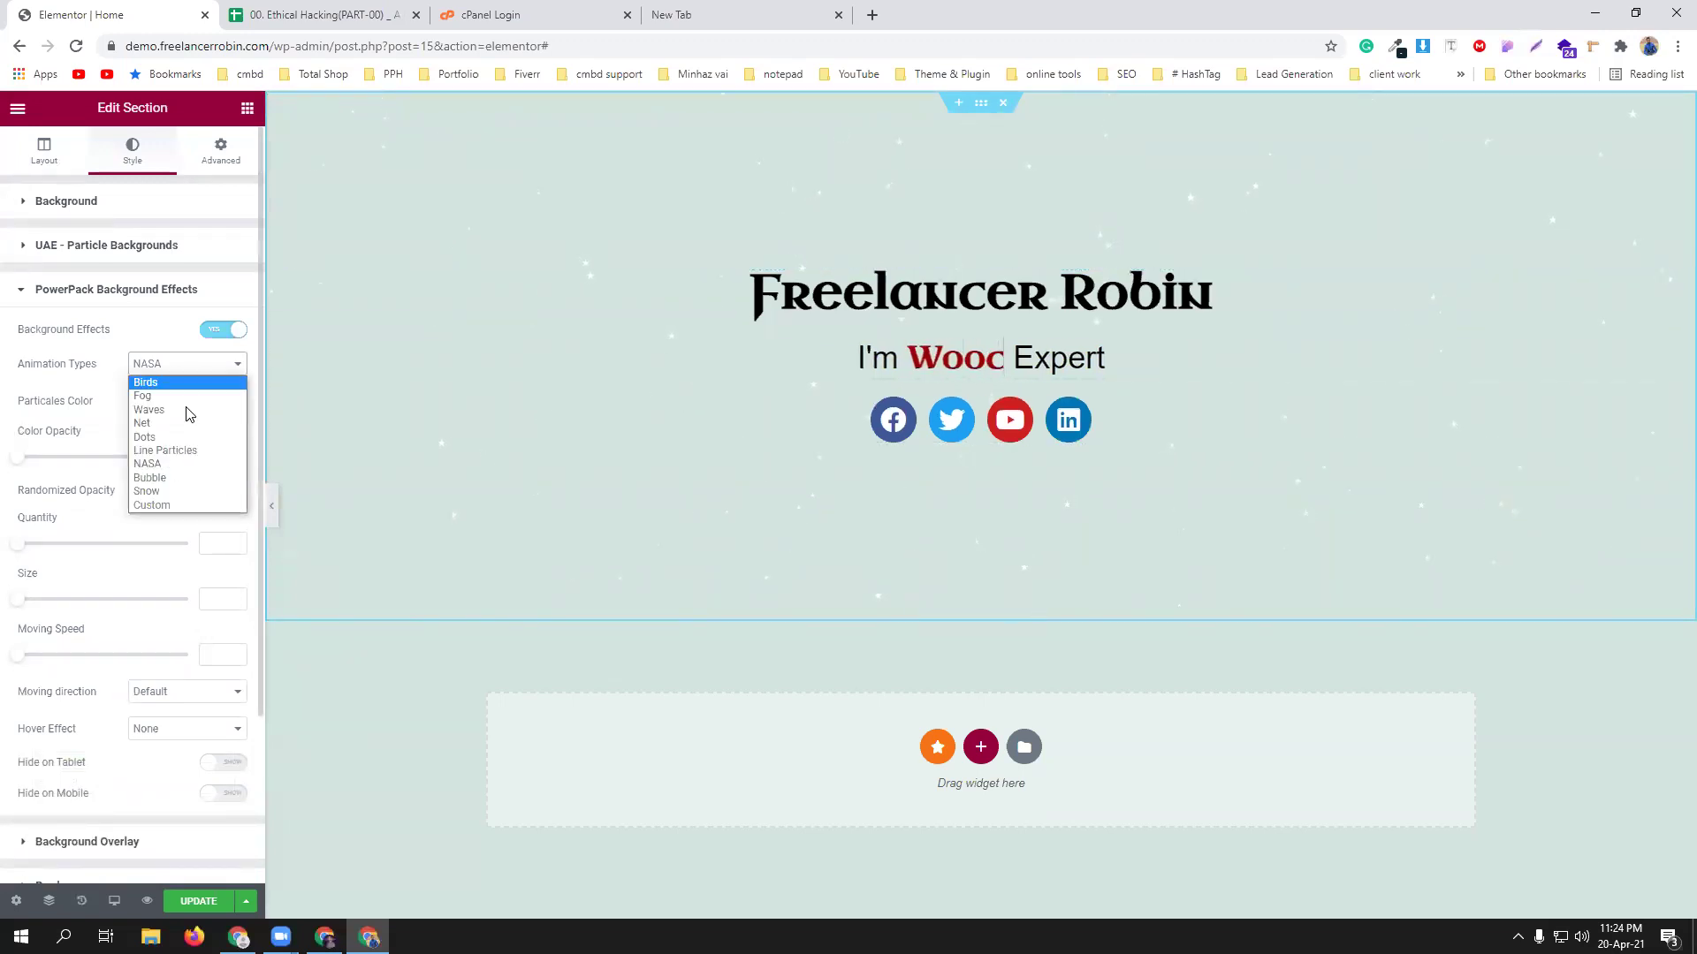
{"action": "left_click", "coordinate": [179, 492]}
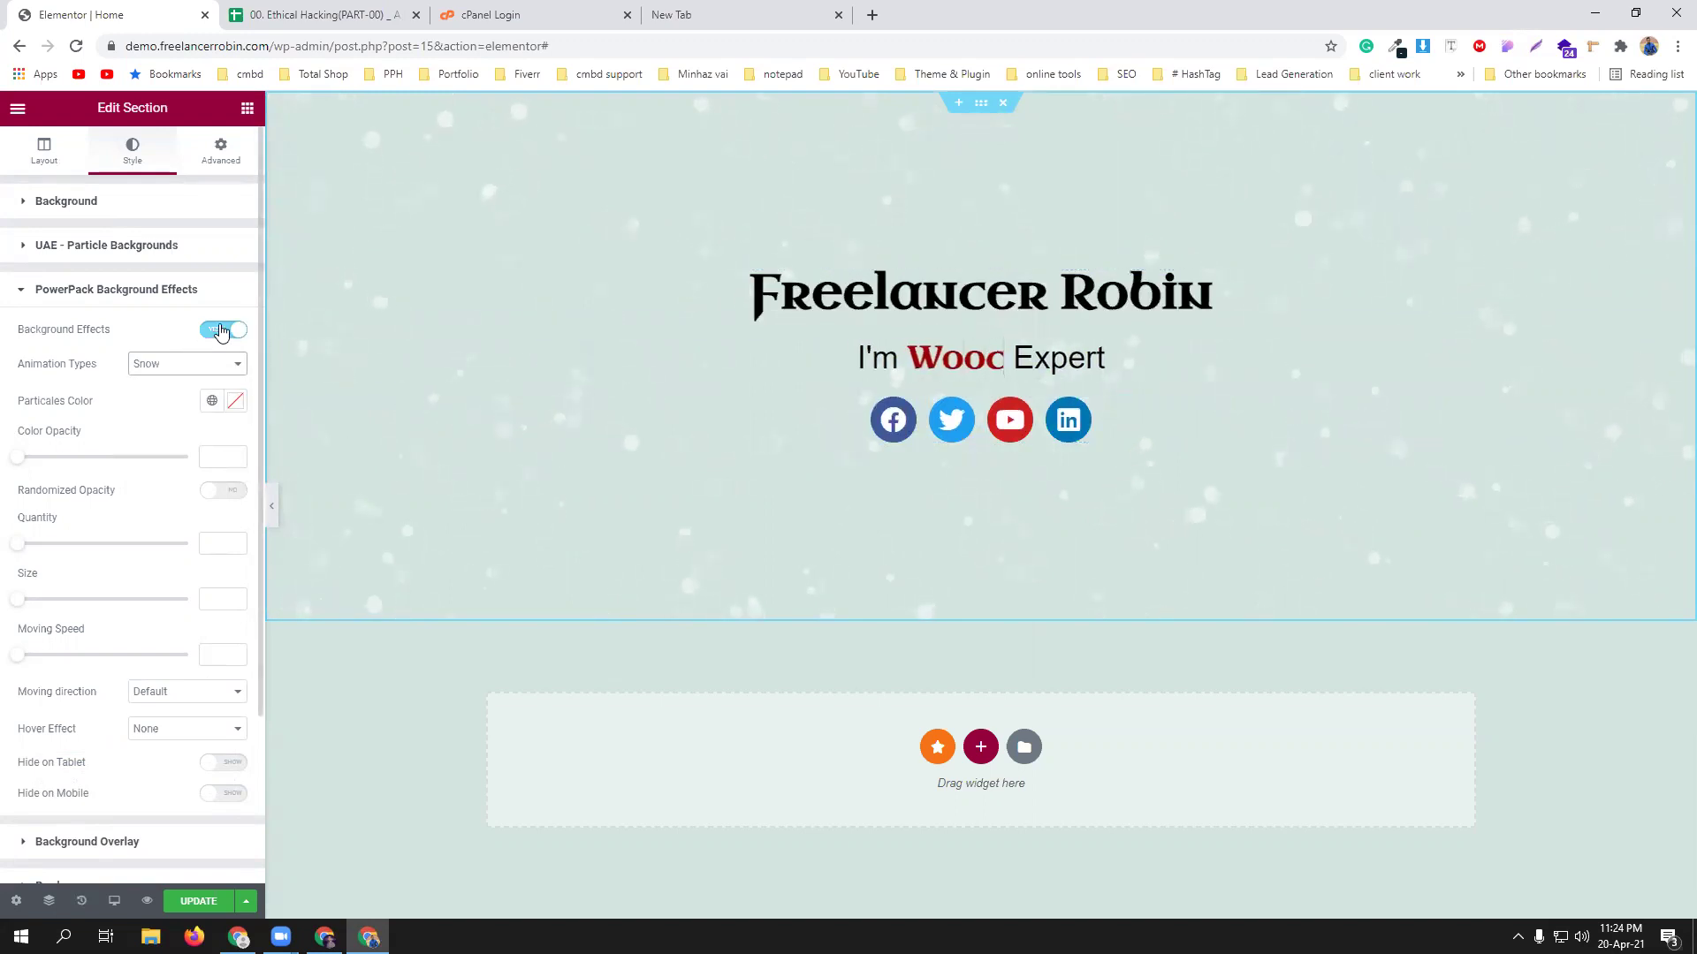
{"action": "left_click", "coordinate": [222, 329]}
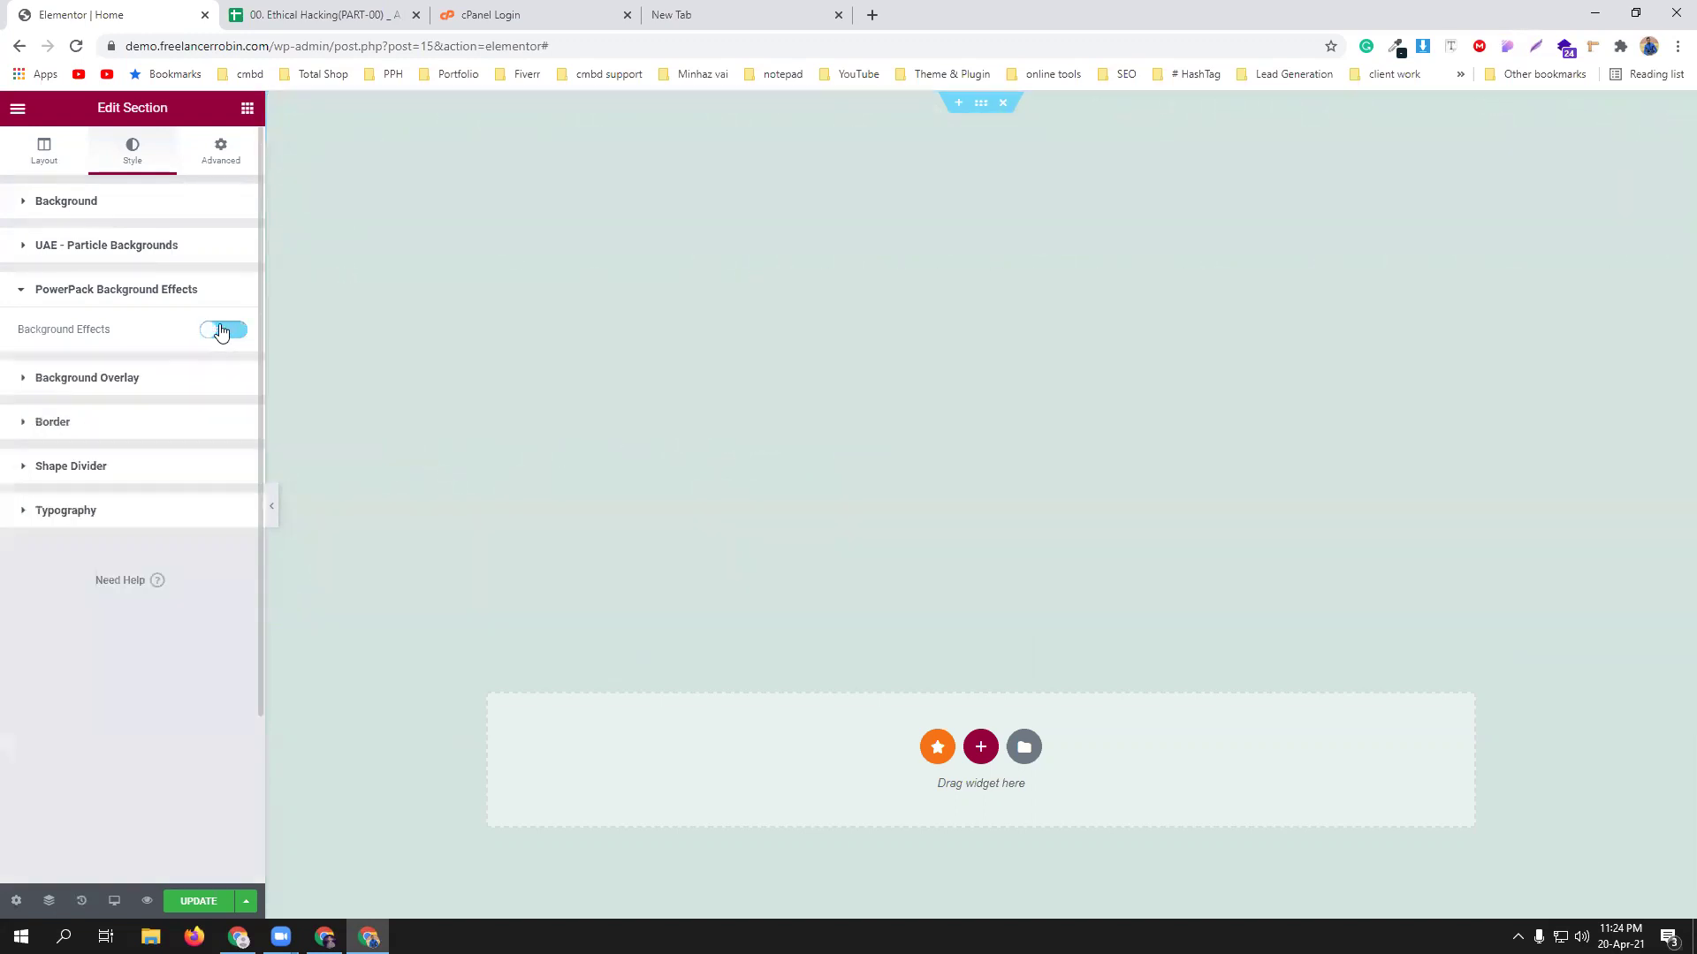
Give the section a Classic background with a solid grayish-brown color.
{"action": "left_click", "coordinate": [126, 205]}
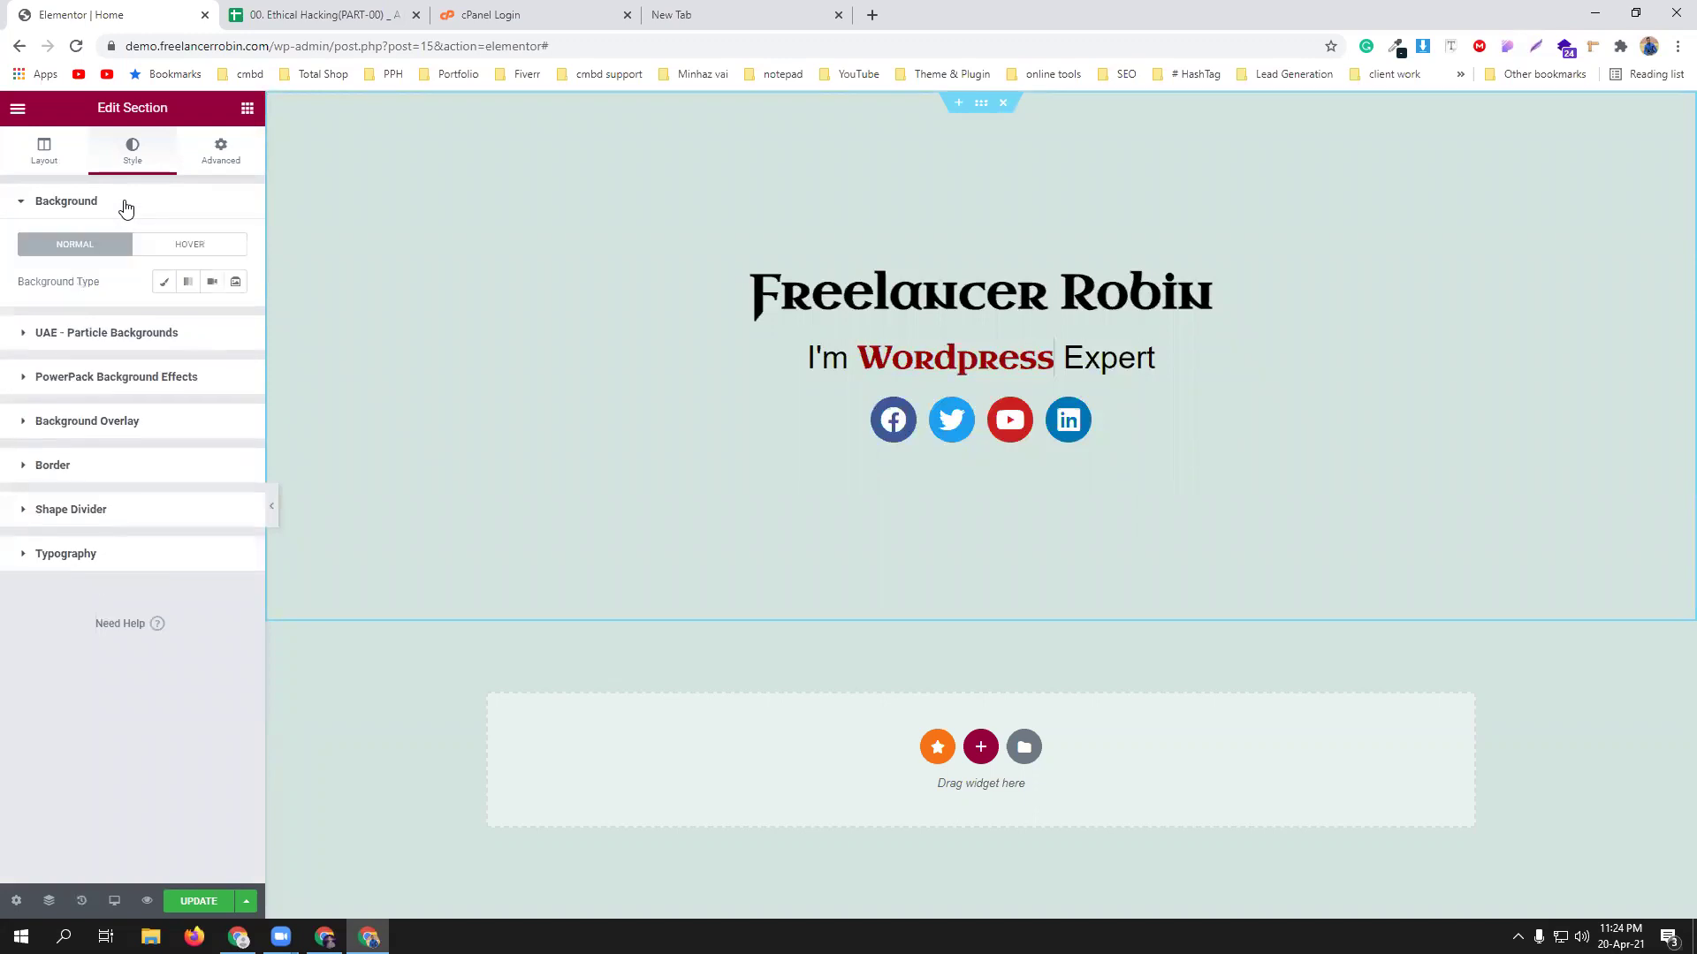
{"action": "left_click", "coordinate": [164, 283]}
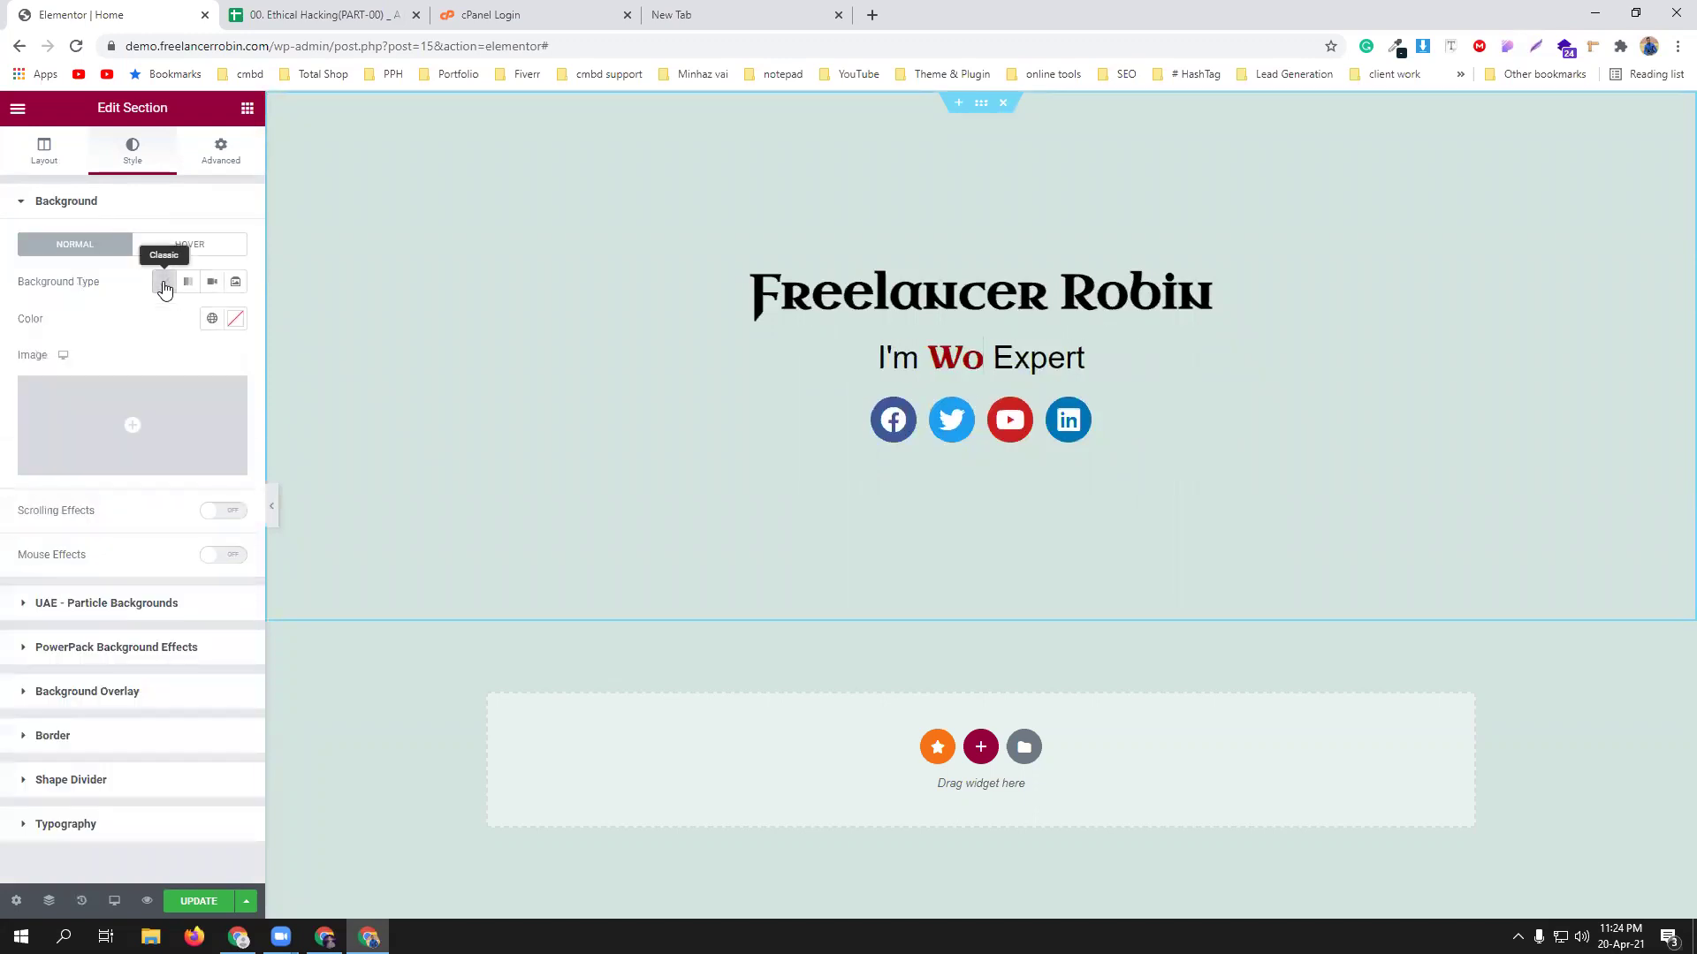
{"action": "left_click", "coordinate": [235, 318]}
{"action": "left_click", "coordinate": [224, 385]}
{"action": "left_click", "coordinate": [207, 410]}
{"action": "left_click_drag", "start_coordinate": [205, 419], "coordinate": [187, 493]}
{"action": "left_click_drag", "start_coordinate": [42, 392], "coordinate": [50, 455]}
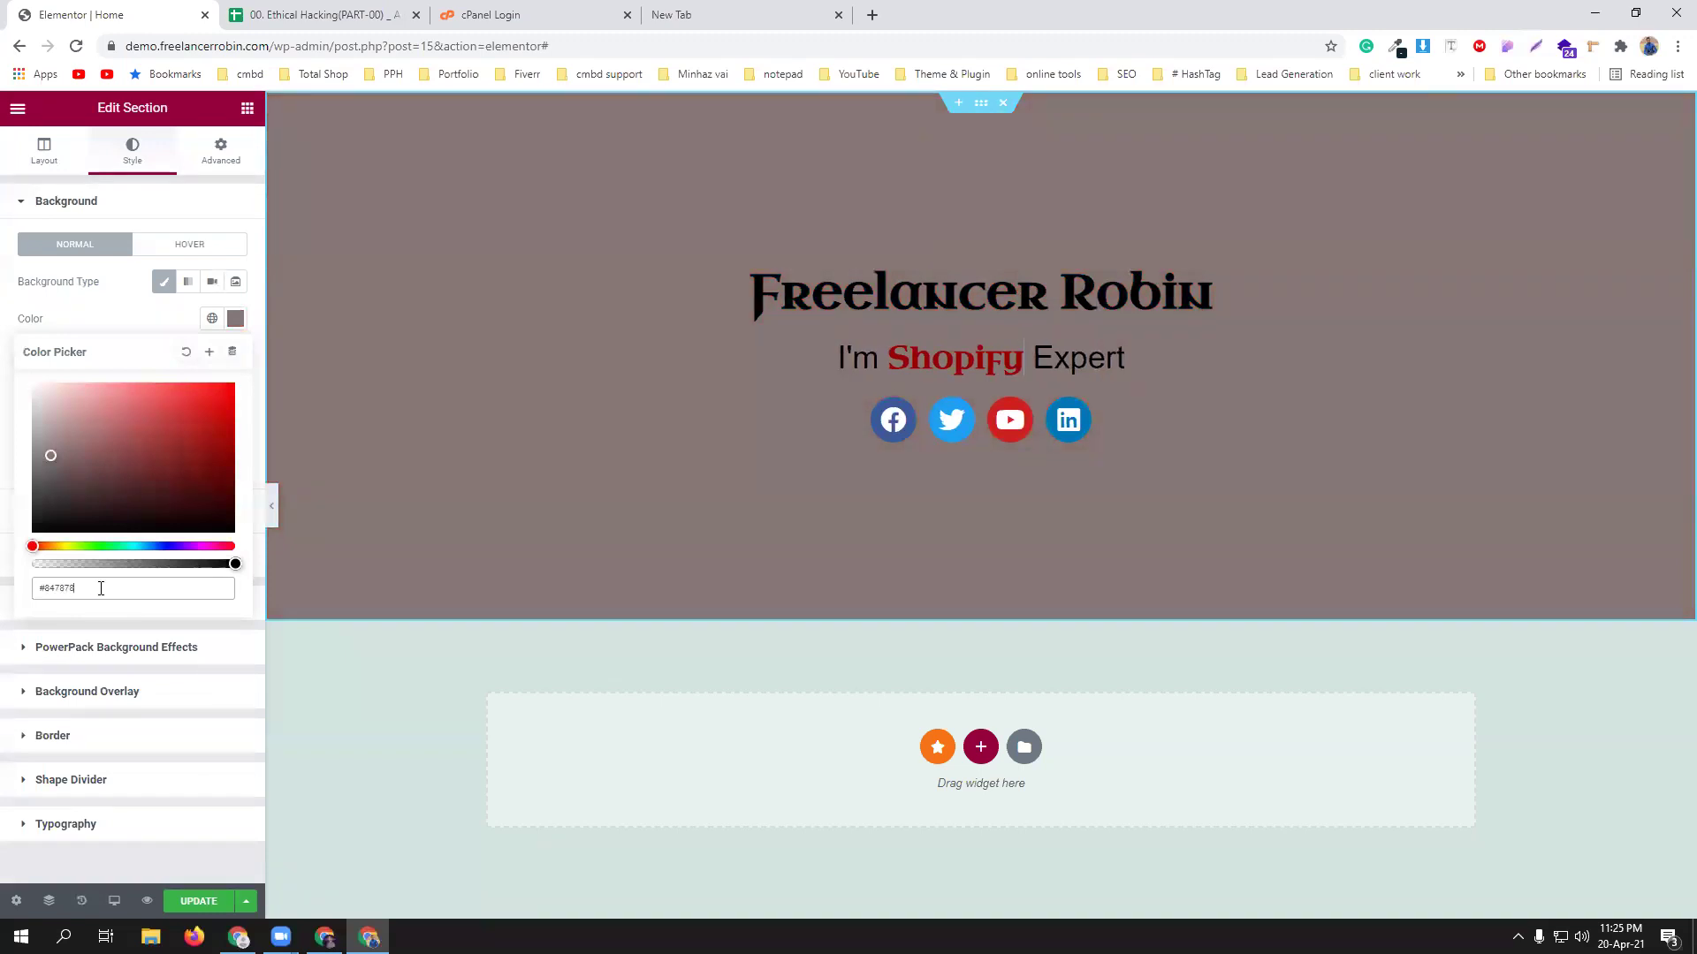
{"action": "left_click", "coordinate": [144, 322]}
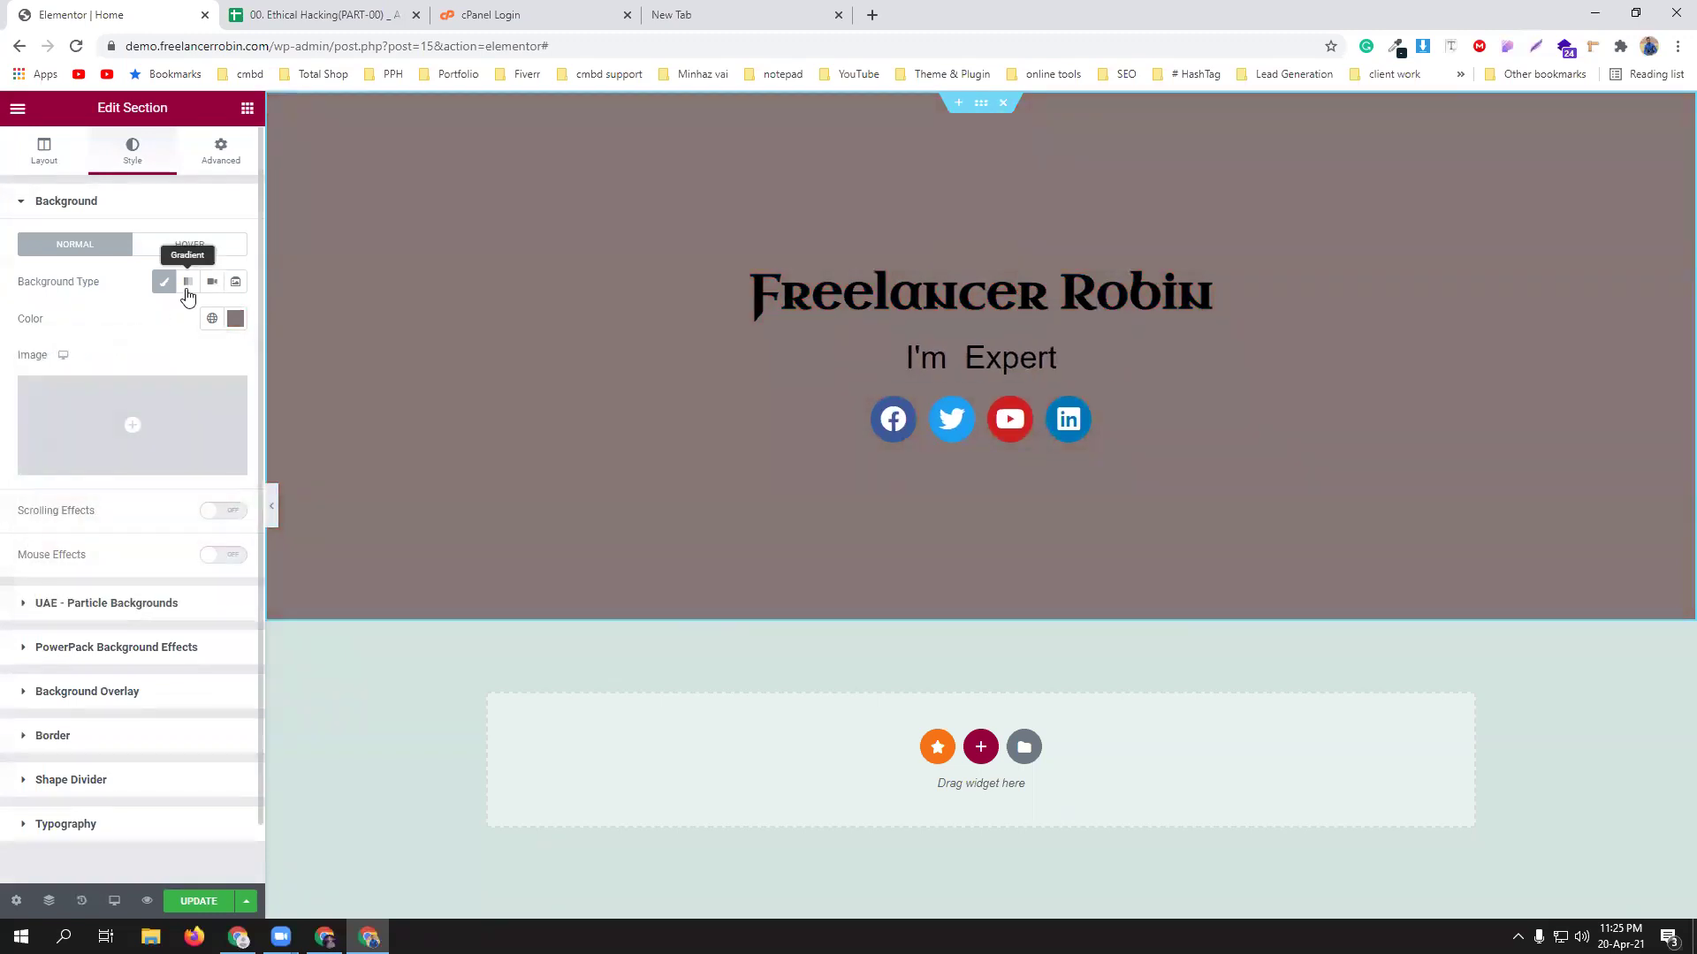
Switch the section background to Gradient and try black as its first color, settling on bright cyan #04DCEF.
{"action": "left_click", "coordinate": [187, 287]}
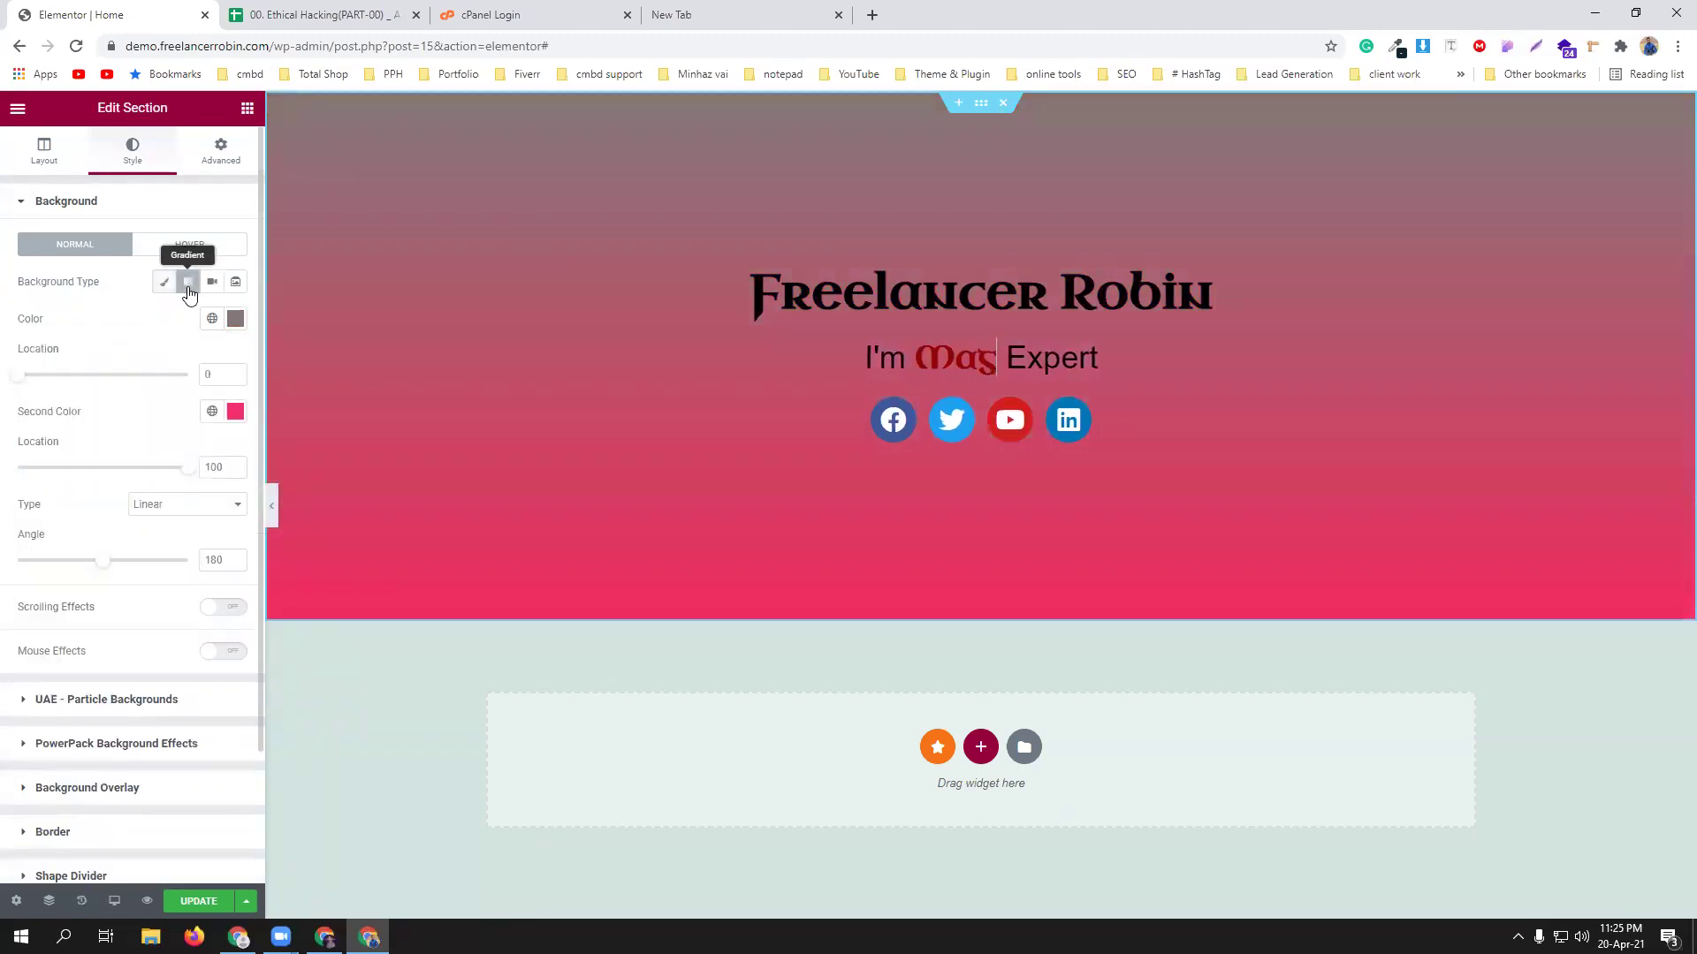
{"action": "left_click", "coordinate": [234, 319]}
{"action": "left_click_drag", "start_coordinate": [166, 469], "coordinate": [221, 541]}
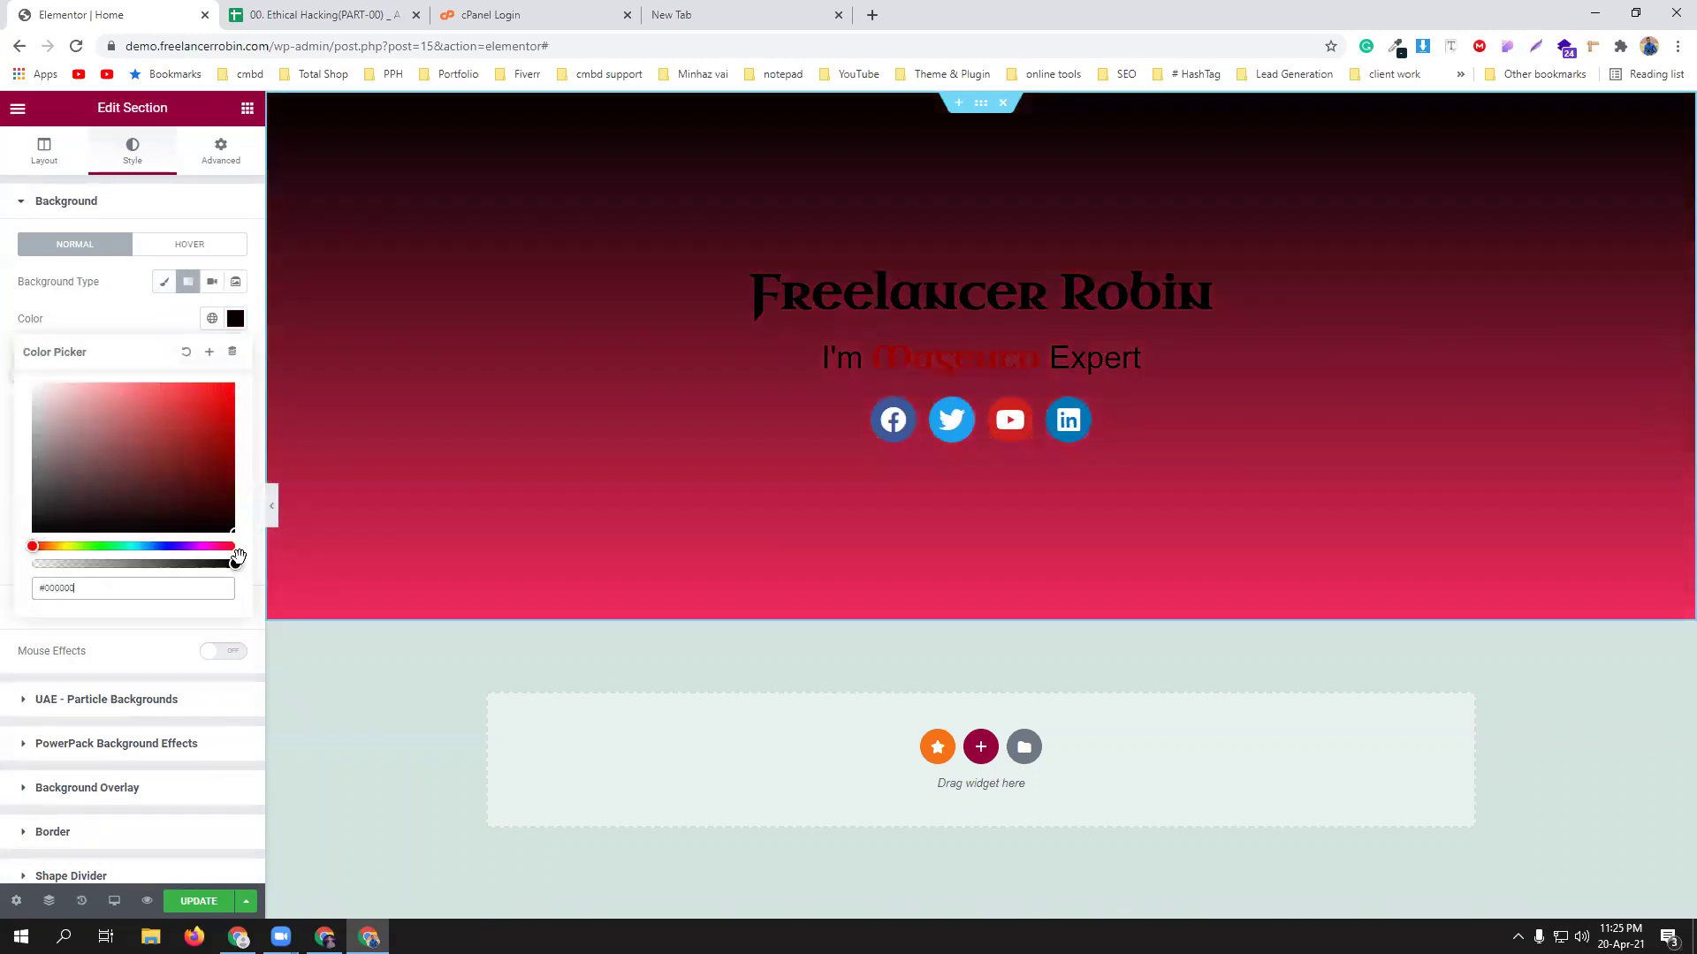
{"action": "left_click", "coordinate": [247, 339]}
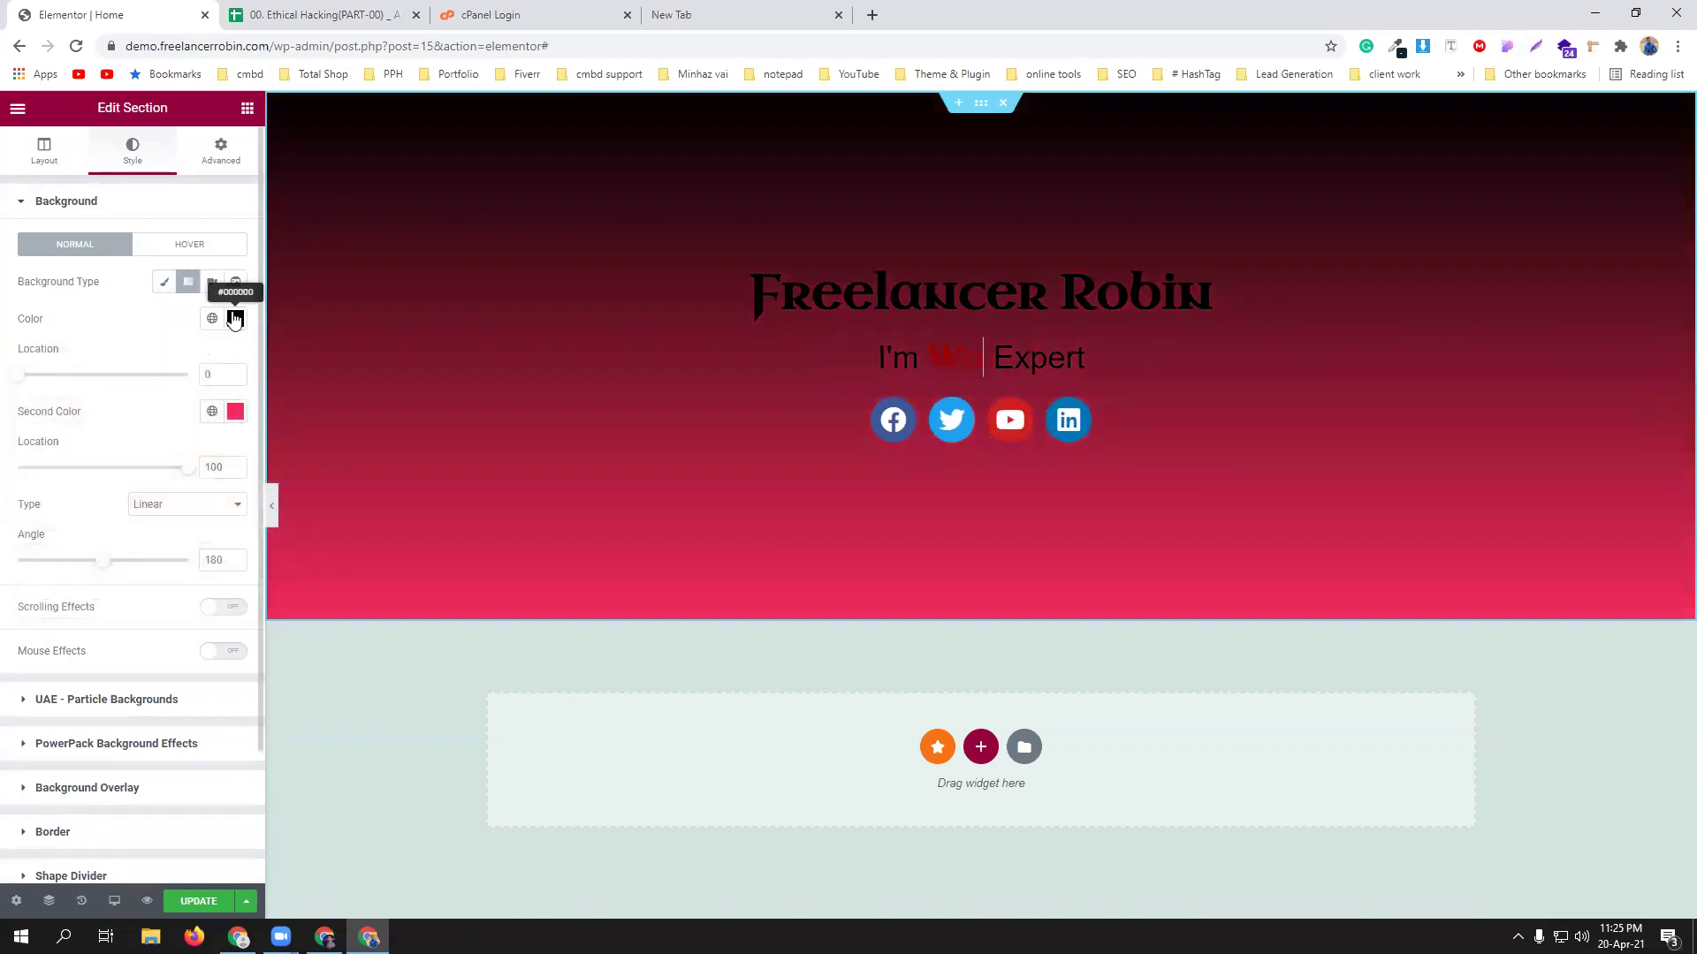
{"action": "left_click", "coordinate": [234, 318]}
{"action": "left_click", "coordinate": [134, 542]}
{"action": "left_click_drag", "start_coordinate": [212, 395], "coordinate": [228, 394]}
{"action": "left_click", "coordinate": [153, 300]}
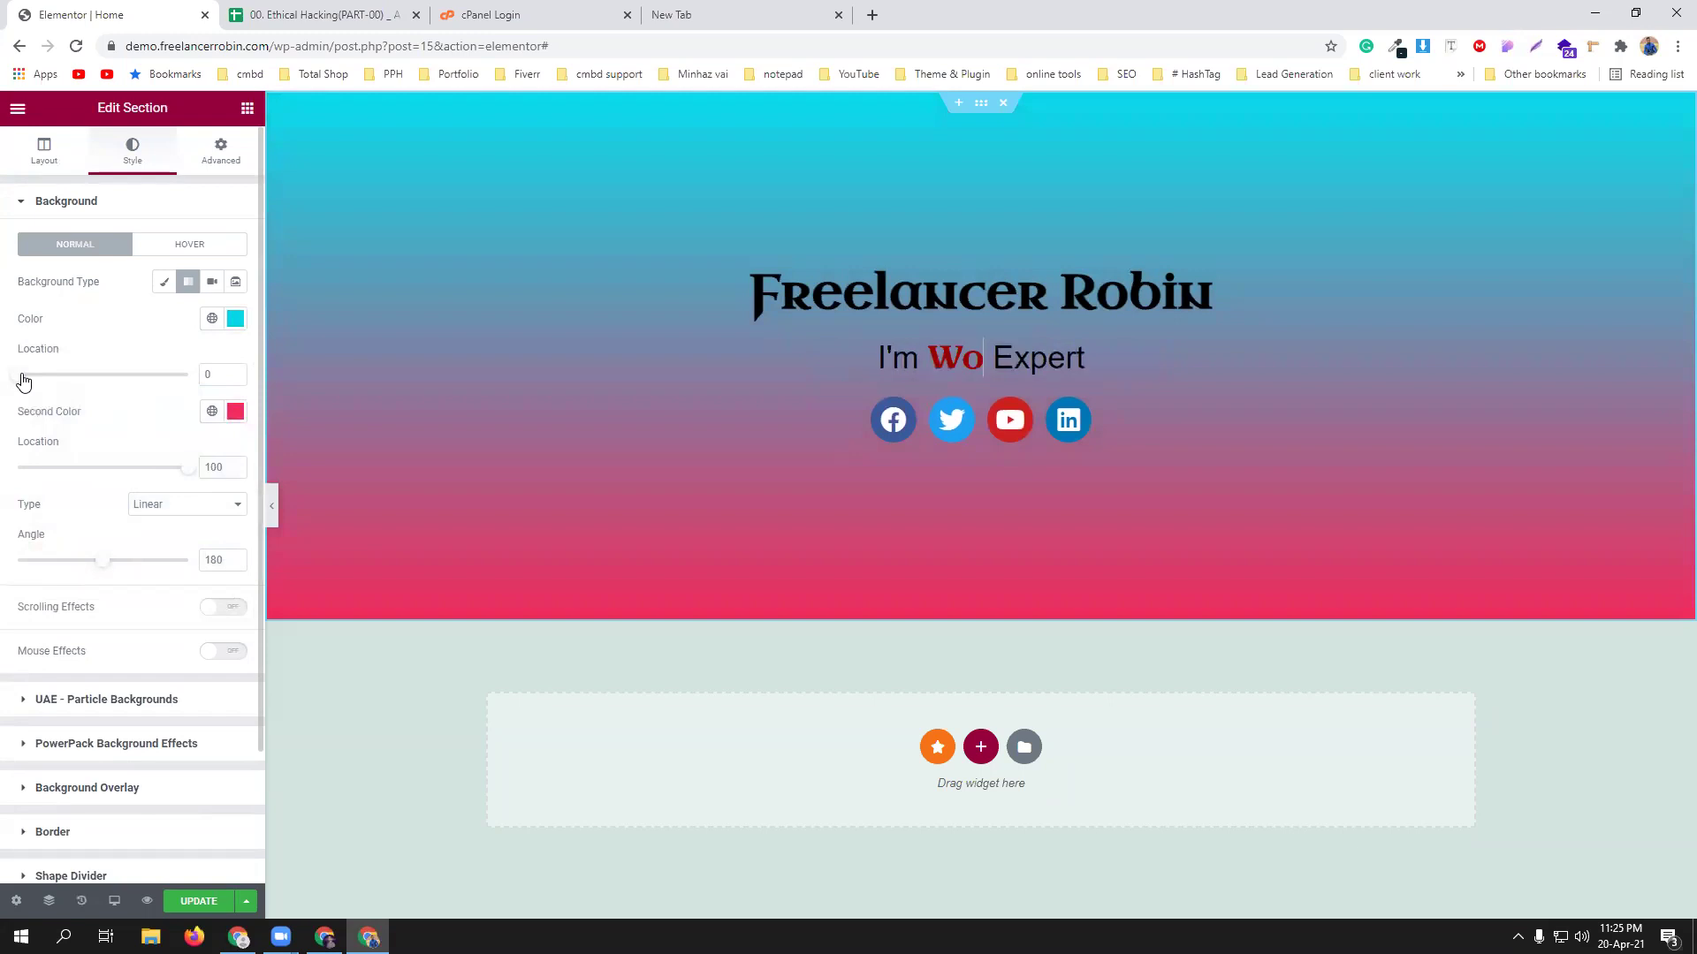
Try shifting the gradient's first color location and set the gradient angle to 190.
{"action": "left_click_drag", "start_coordinate": [39, 379], "coordinate": [81, 378]}
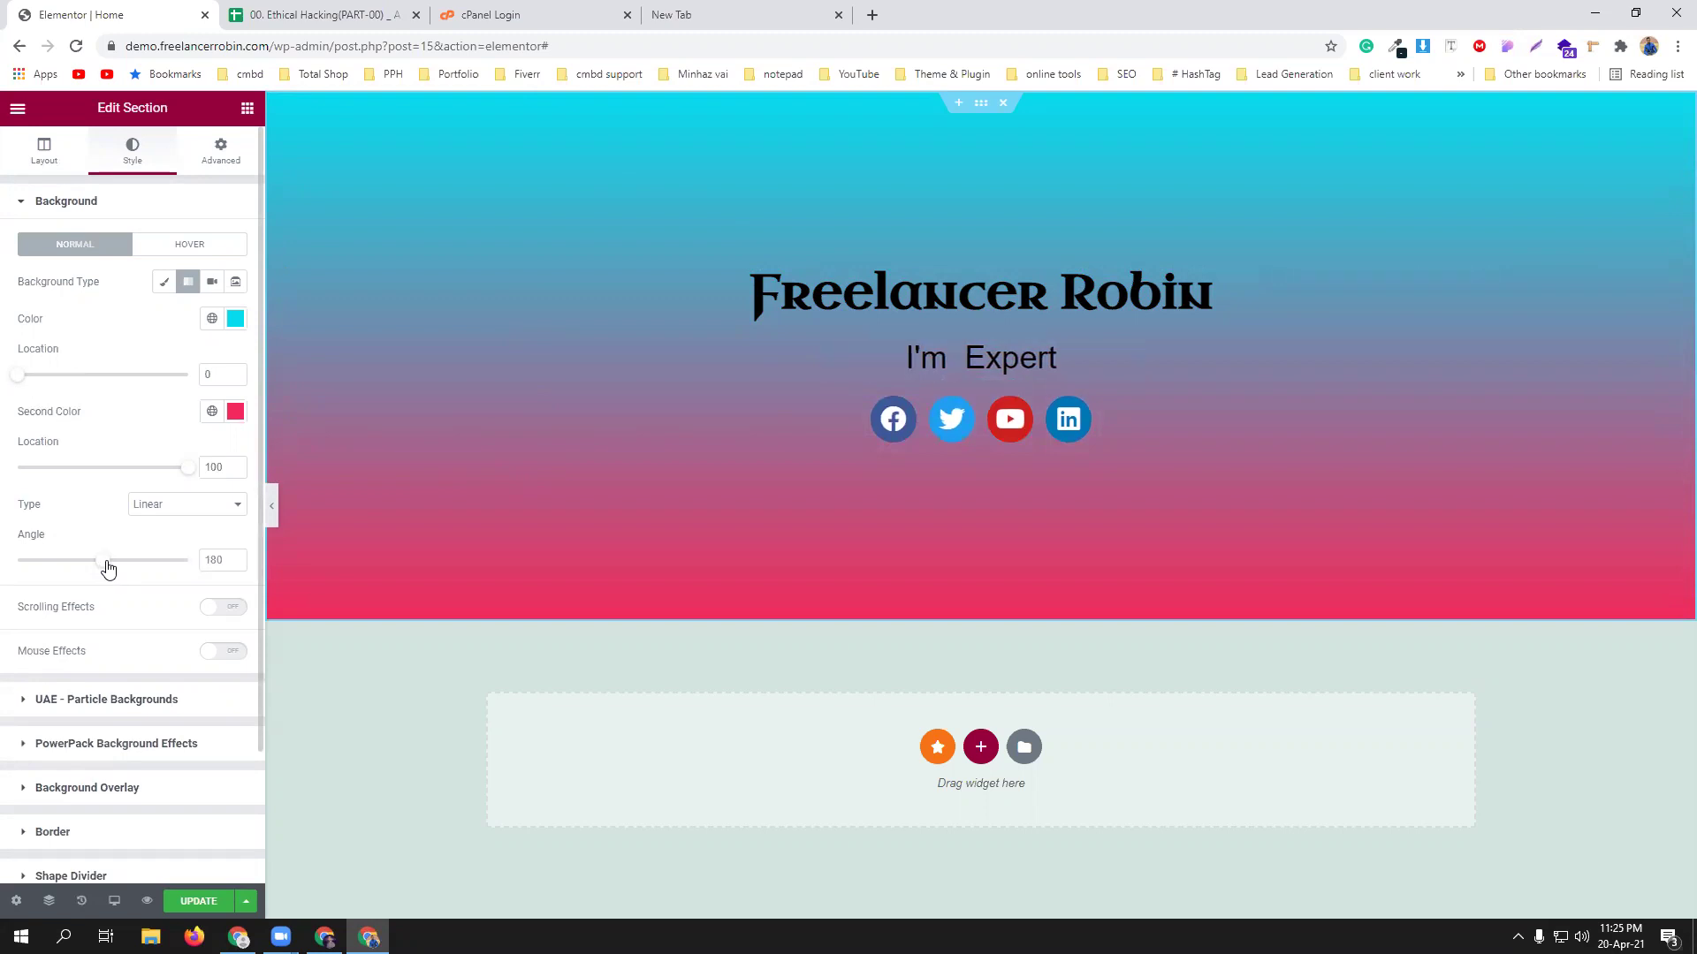
{"action": "left_click_drag", "start_coordinate": [107, 566], "coordinate": [112, 569]}
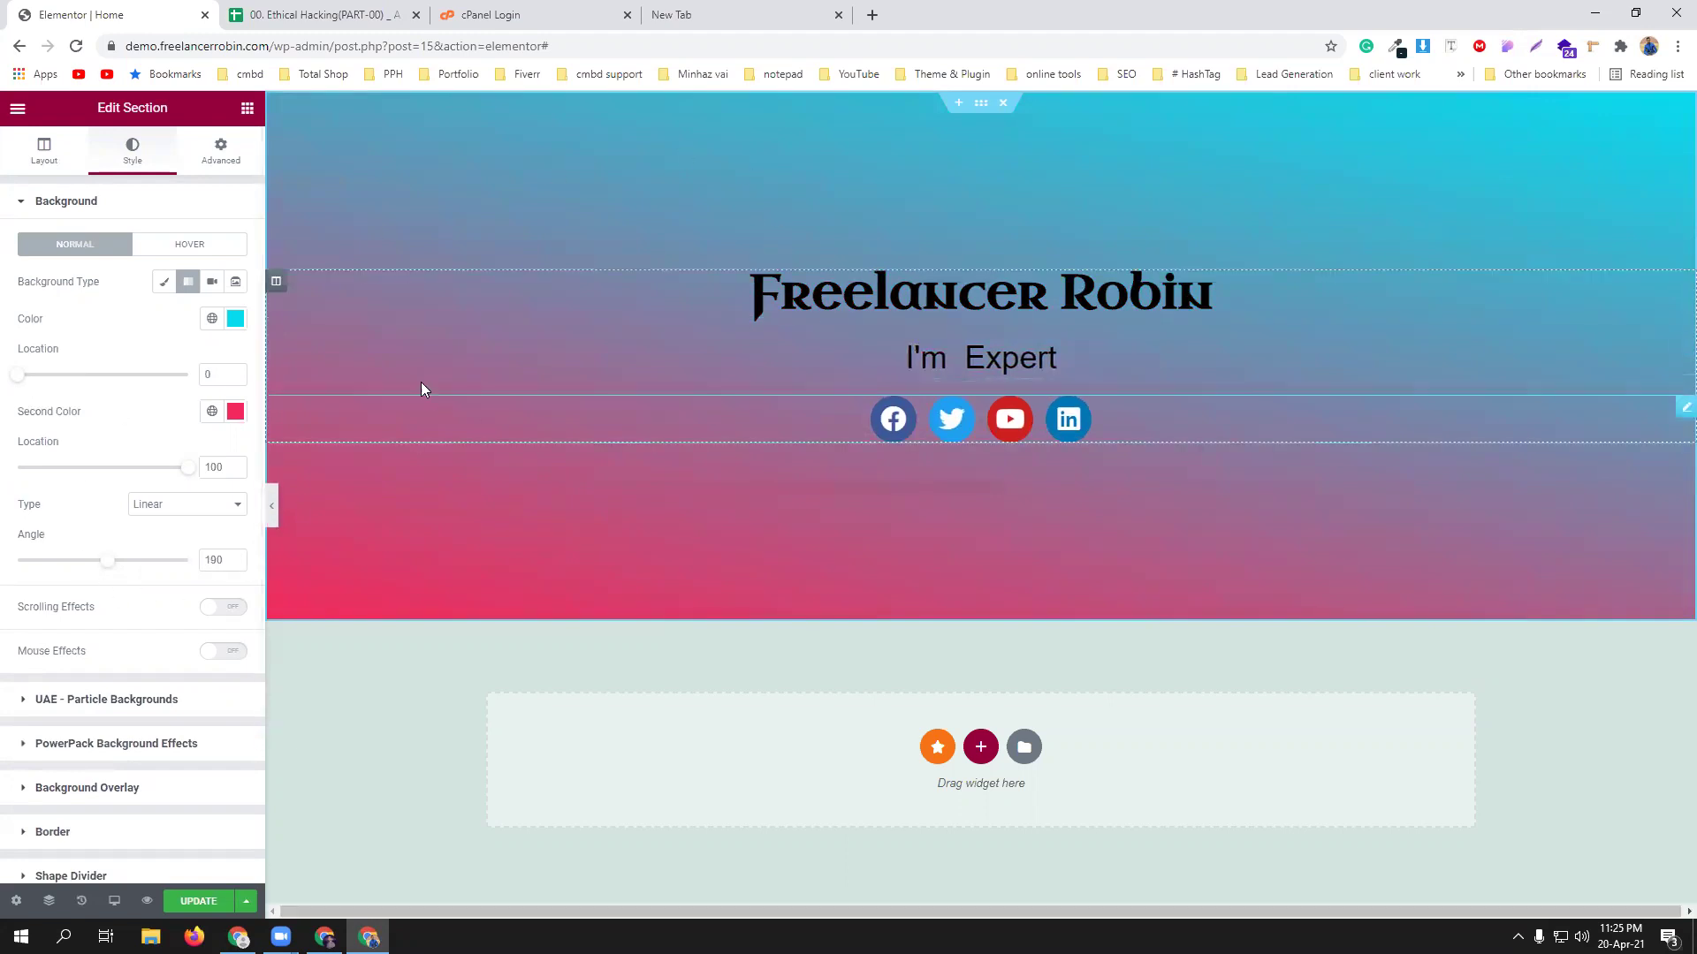
Preview the Video and Slideshow background types and return the section to the Classic type.
{"action": "left_click", "coordinate": [213, 283]}
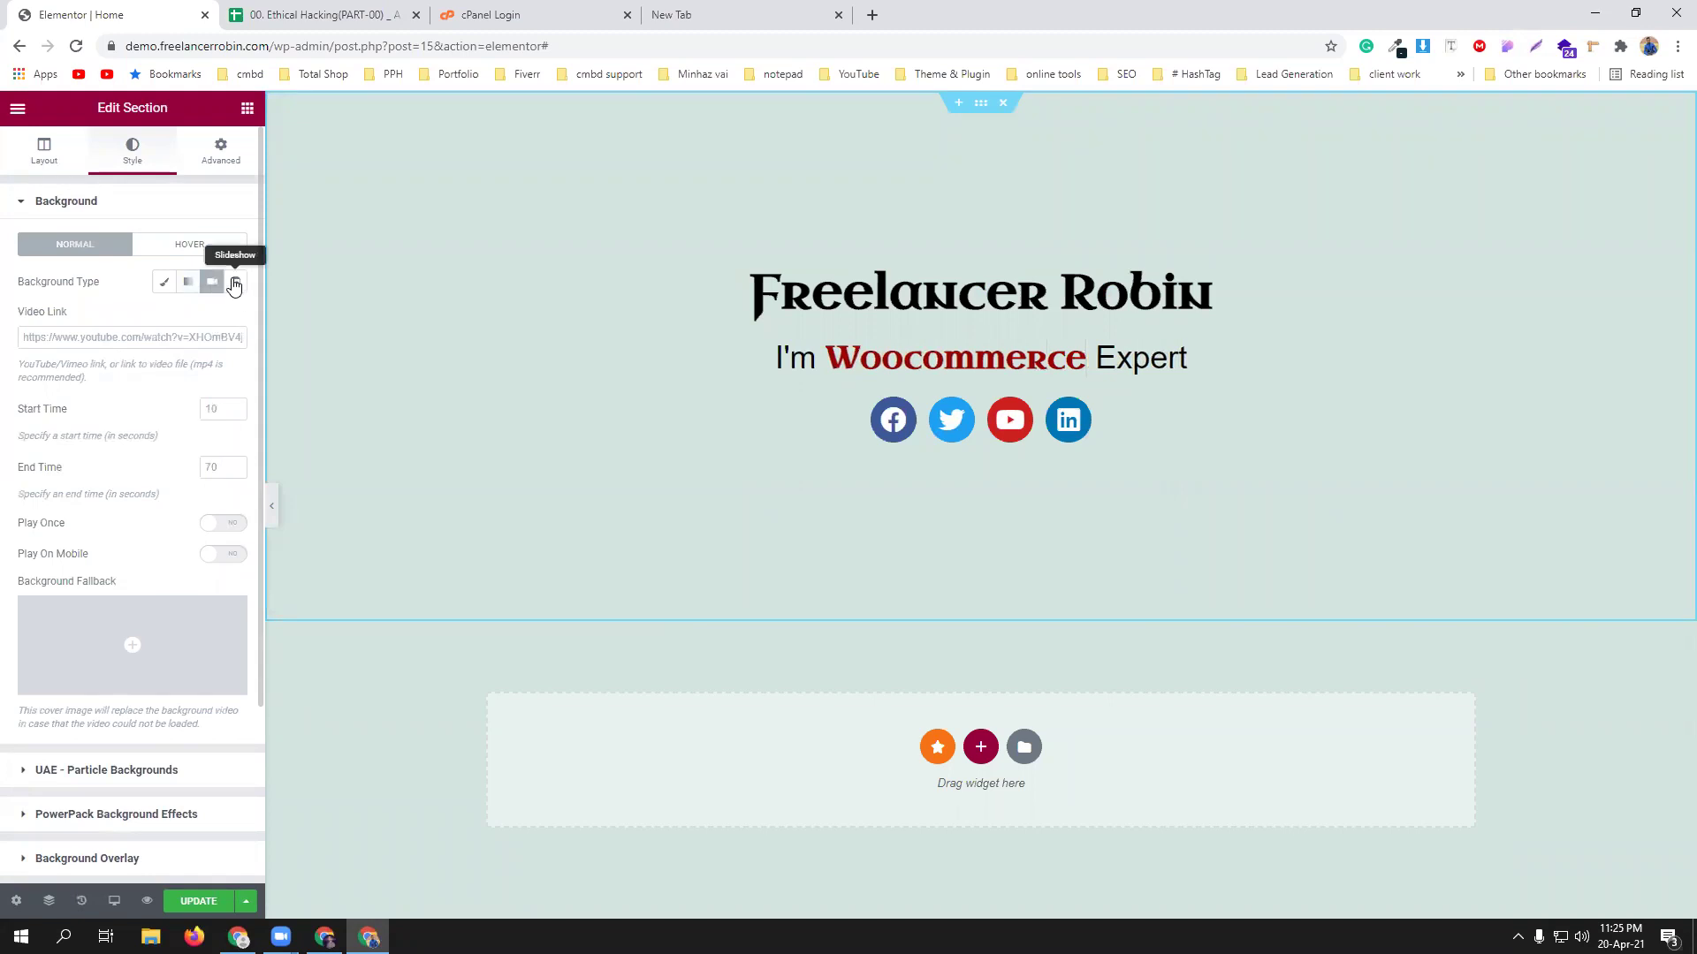
{"action": "left_click", "coordinate": [234, 284]}
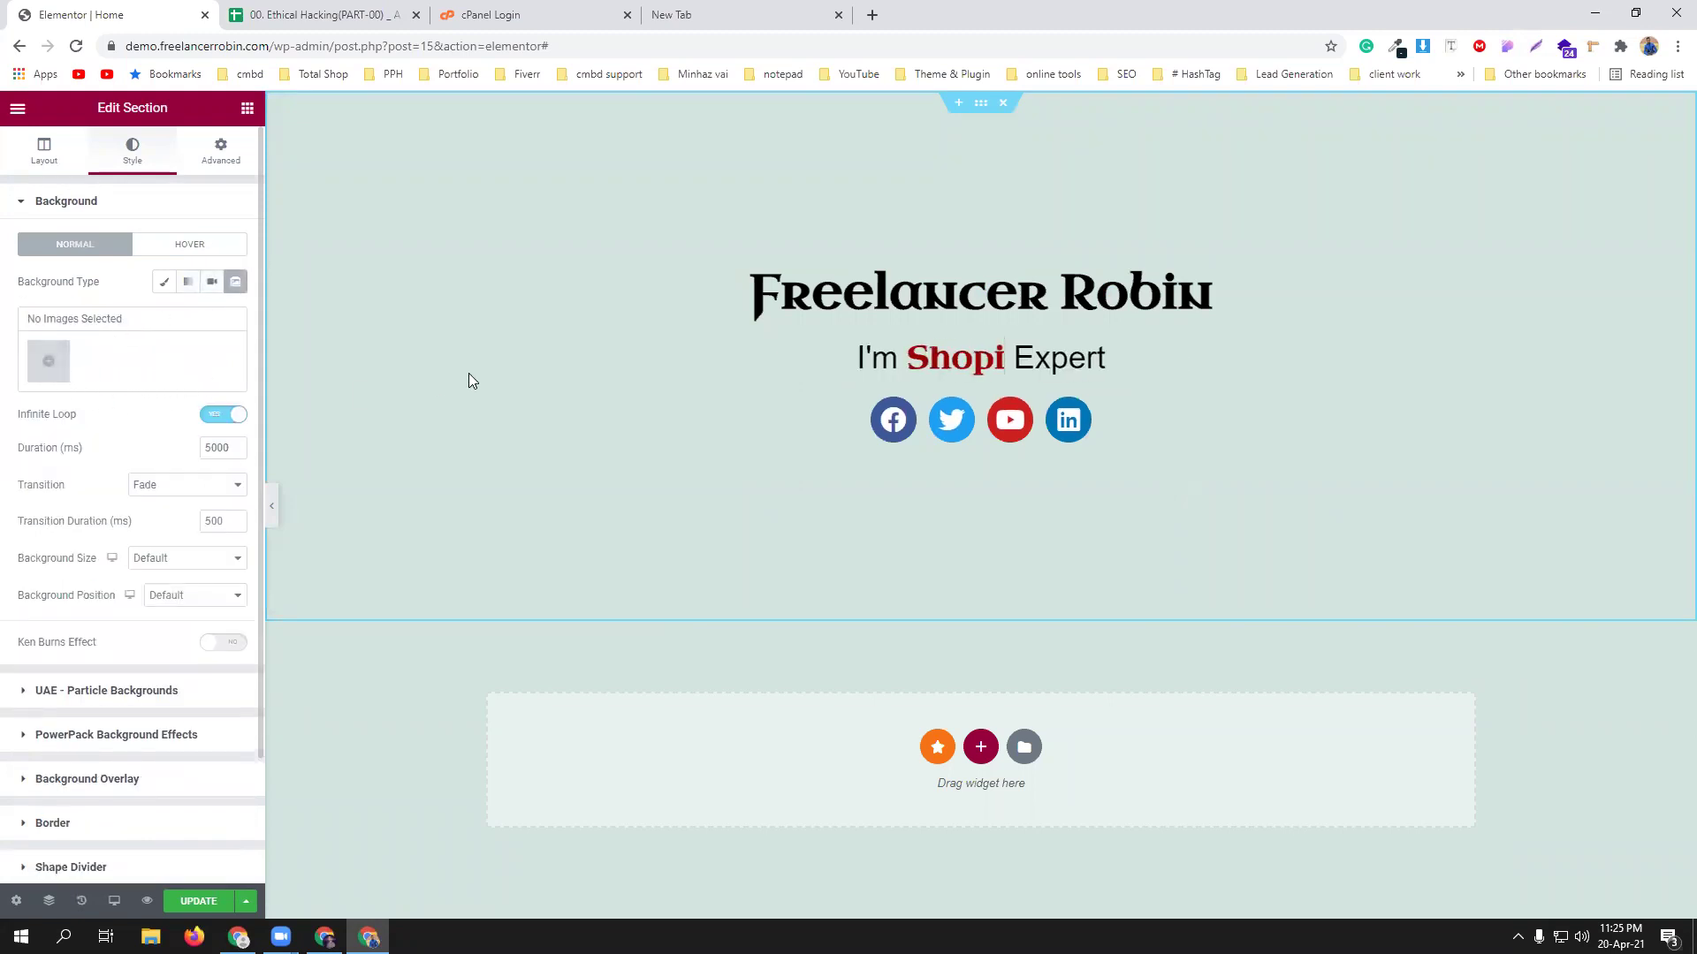
{"action": "left_click", "coordinate": [163, 283]}
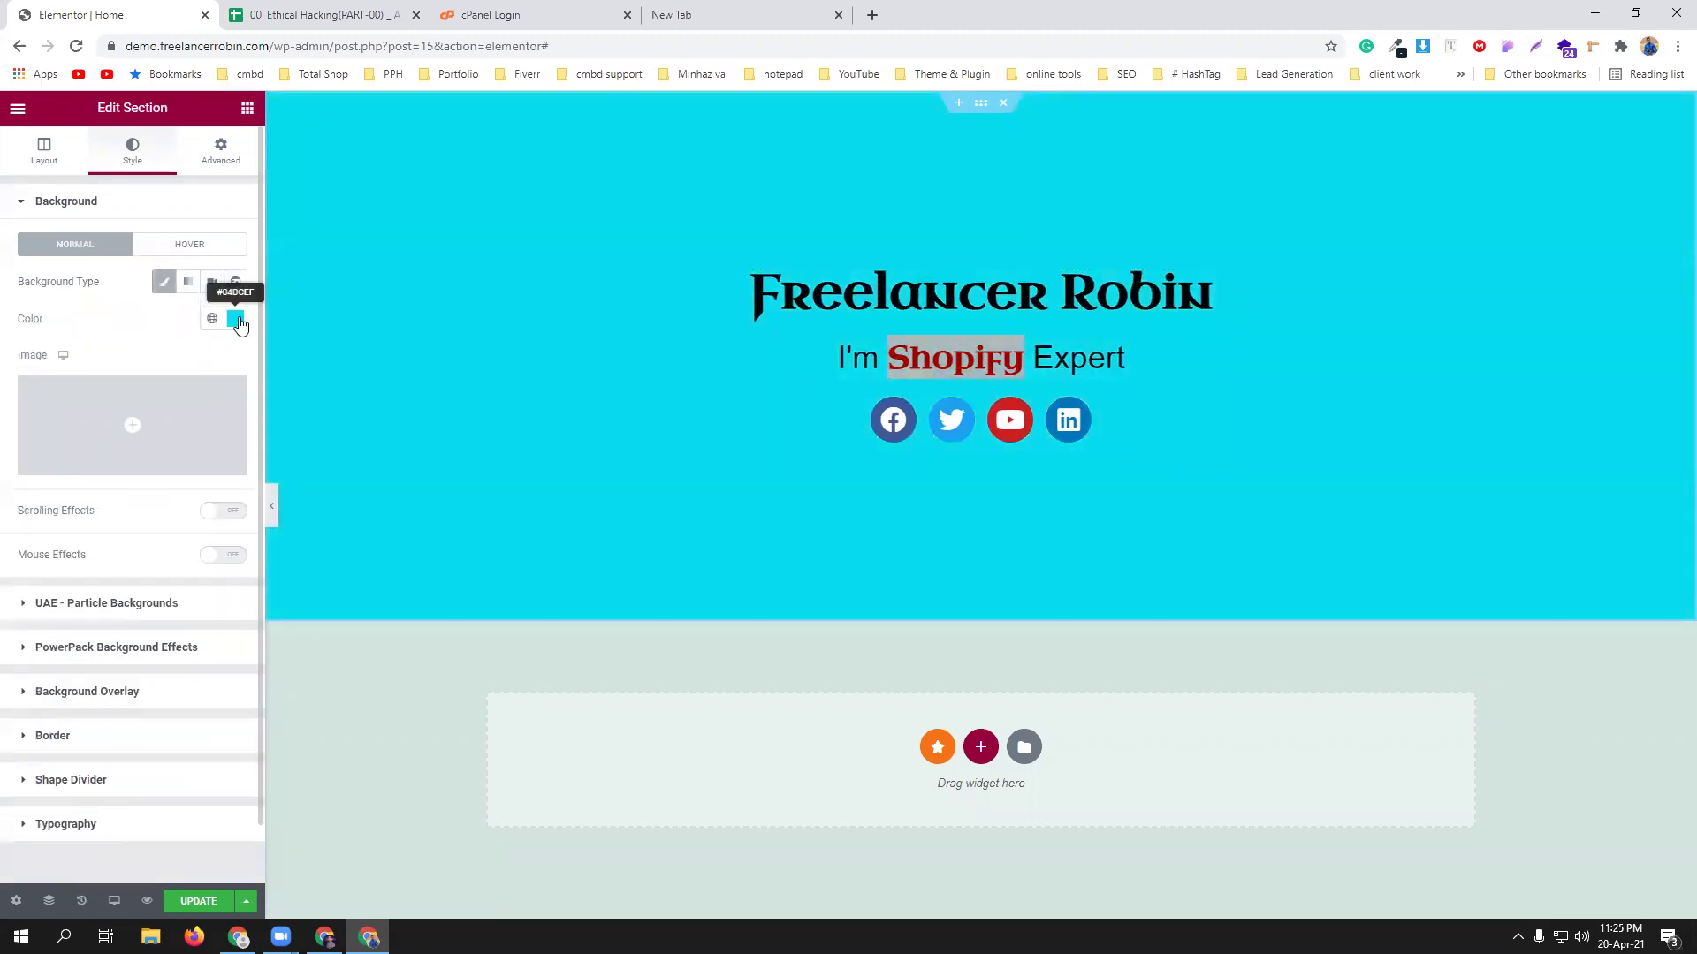
{"action": "left_click", "coordinate": [150, 417]}
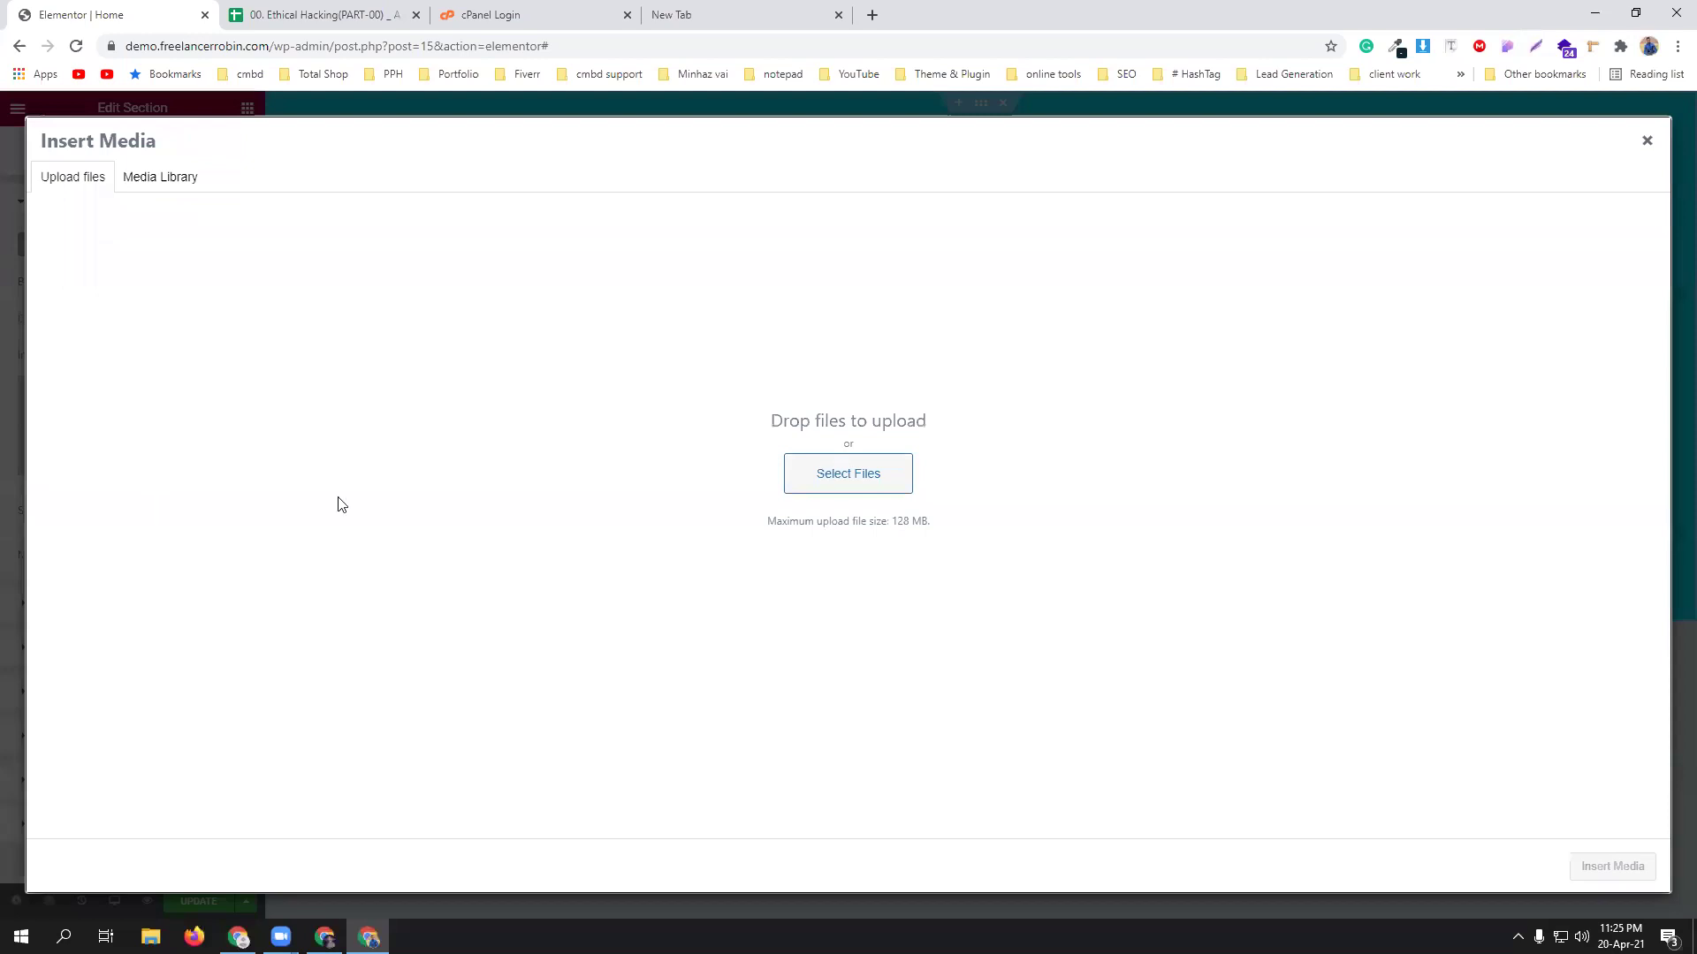
{"action": "left_click", "coordinate": [822, 485]}
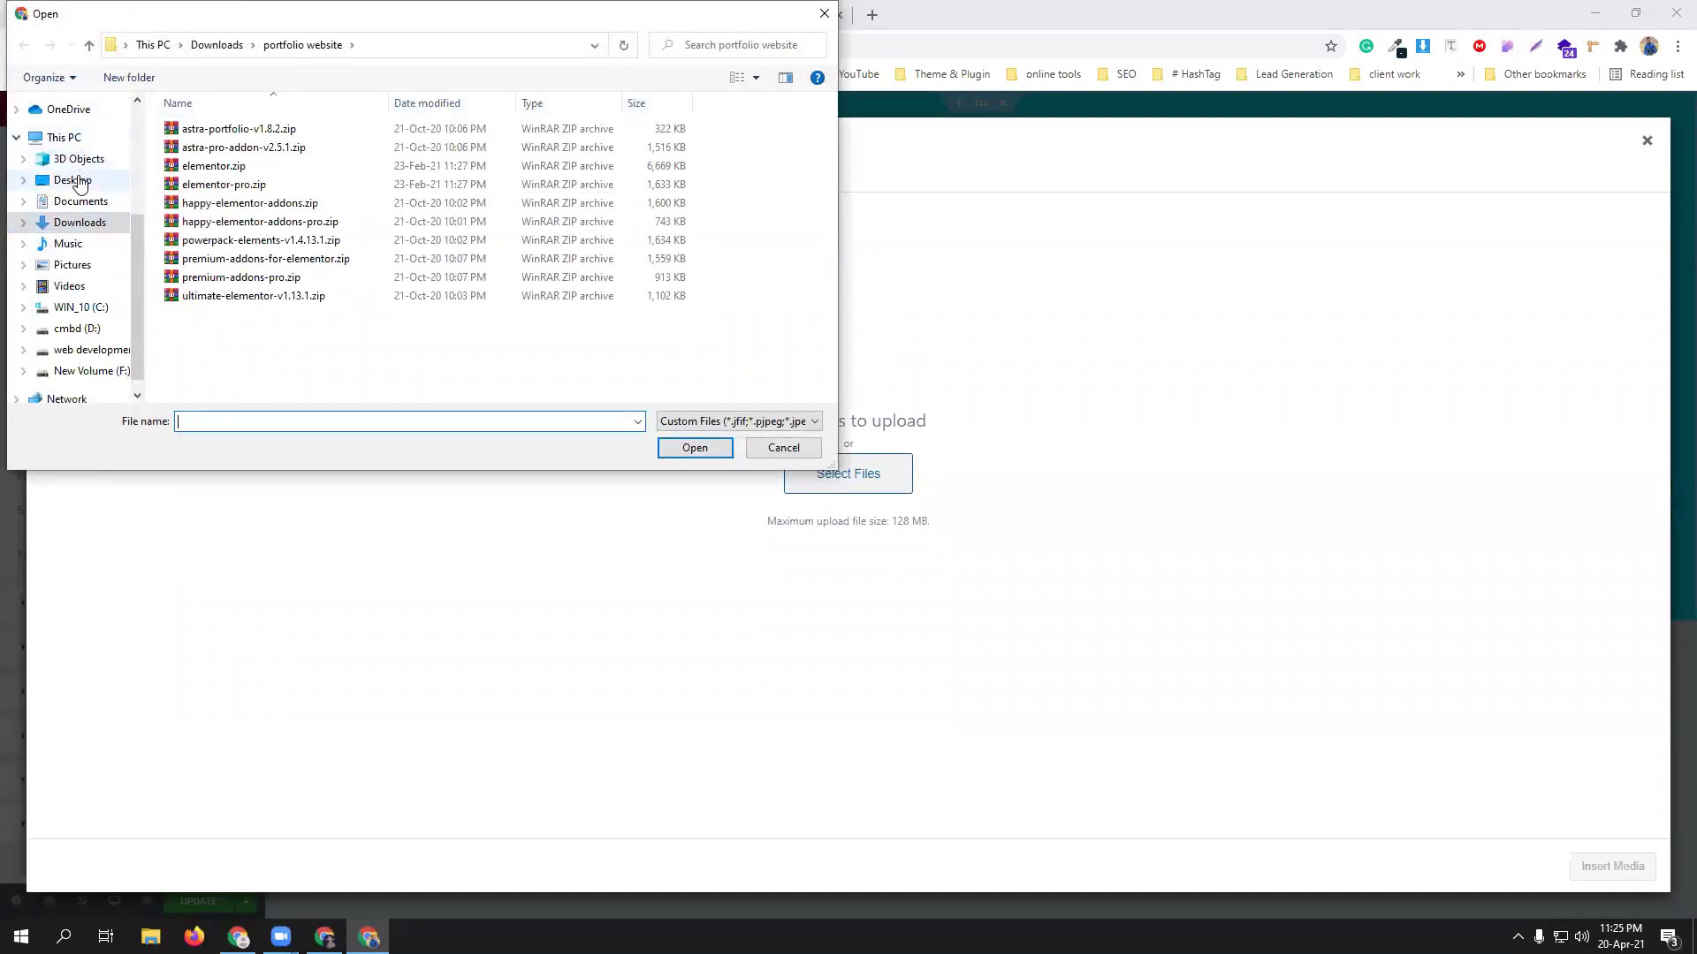
{"action": "left_click", "coordinate": [79, 181]}
{"action": "left_click_drag", "start_coordinate": [827, 194], "coordinate": [832, 265]}
{"action": "left_click", "coordinate": [212, 168]}
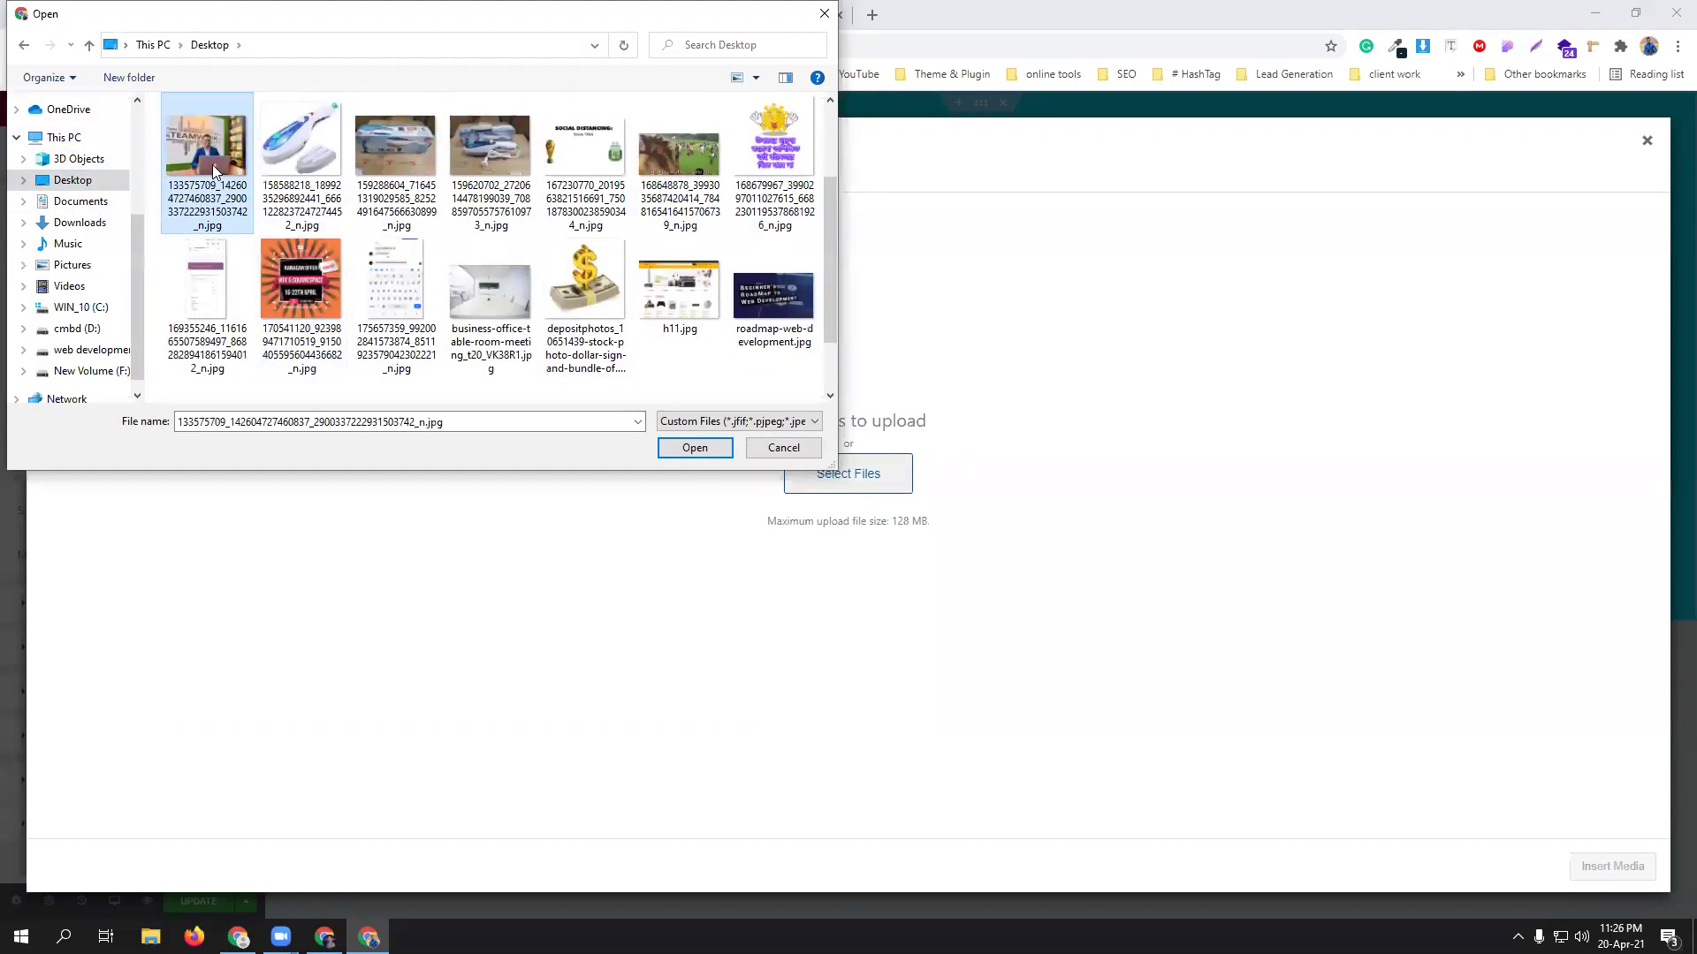
{"action": "left_click_drag", "start_coordinate": [831, 272], "coordinate": [831, 202]}
{"action": "left_click", "coordinate": [694, 447]}
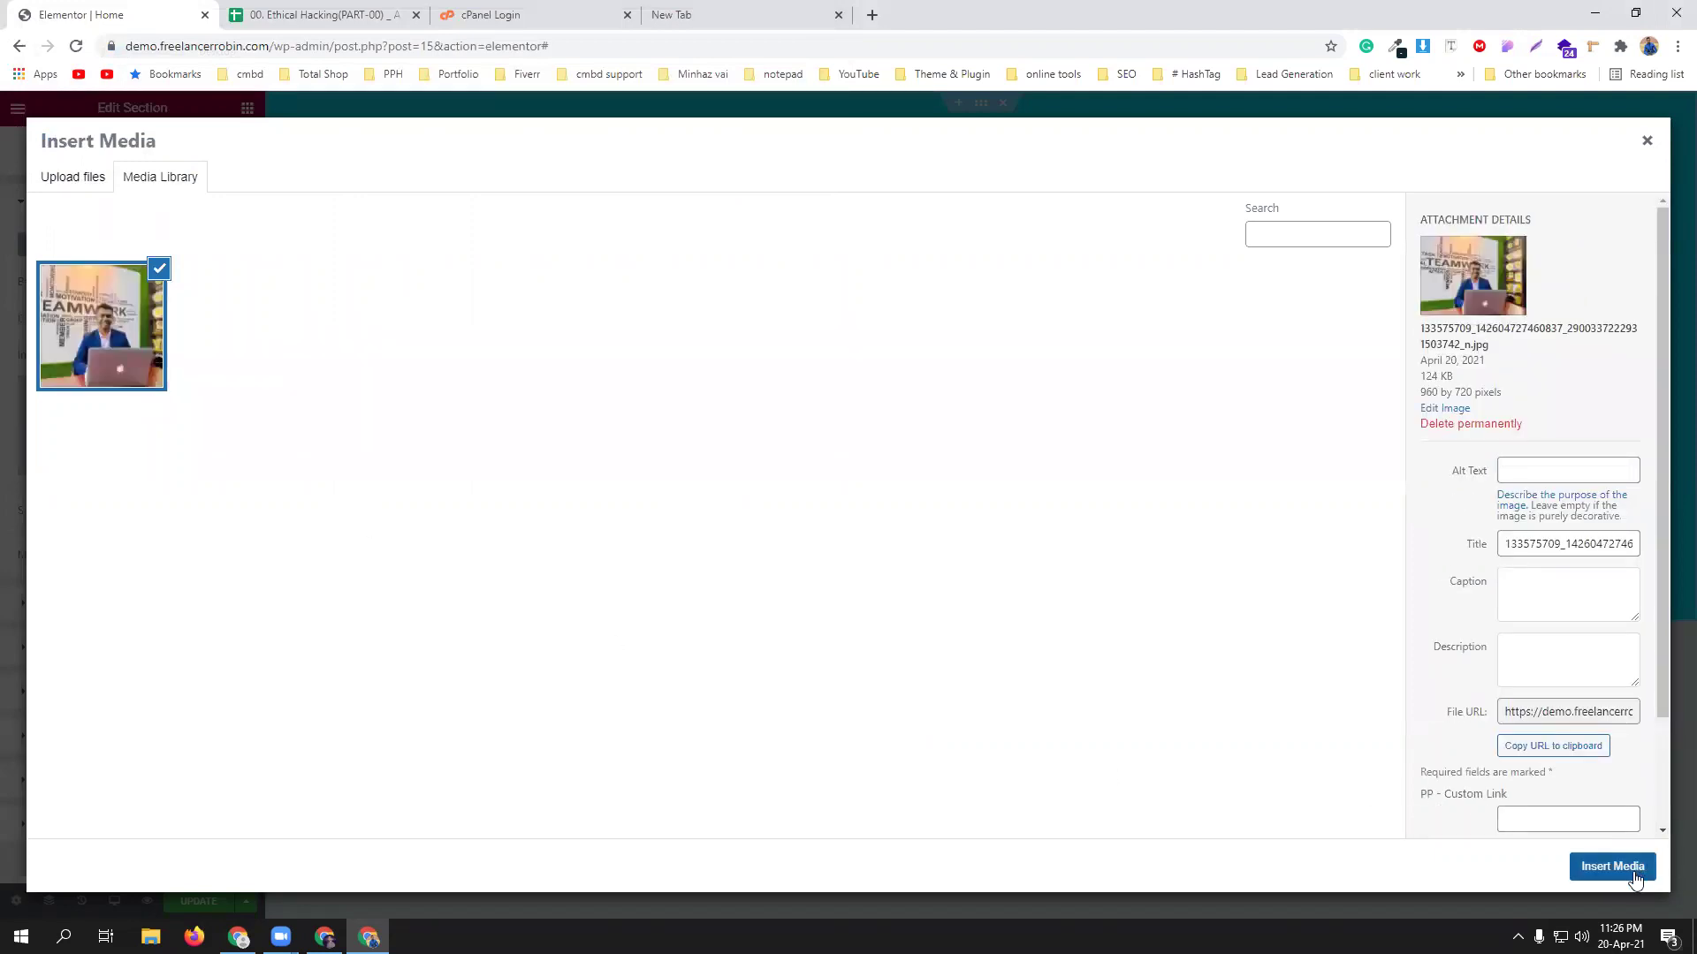
{"action": "left_click", "coordinate": [1633, 875]}
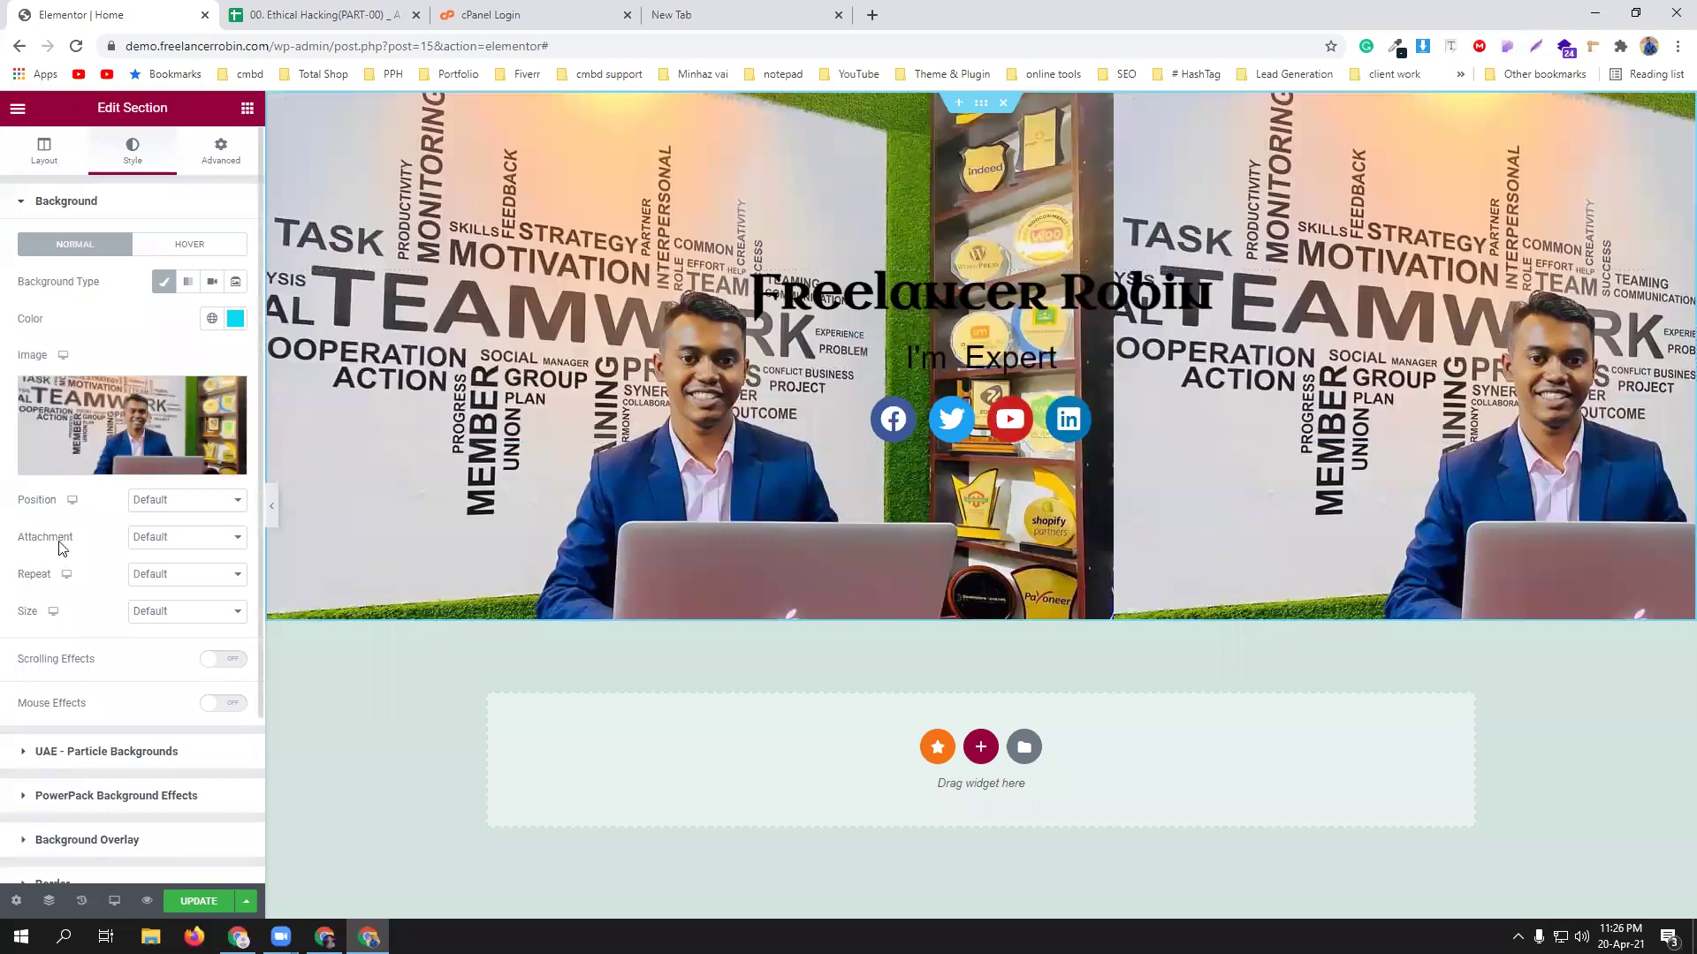
Set the background image's repeat to No-repeat, its position to Center Center and its size to Cover.
{"action": "left_click", "coordinate": [163, 575]}
{"action": "left_click", "coordinate": [171, 609]}
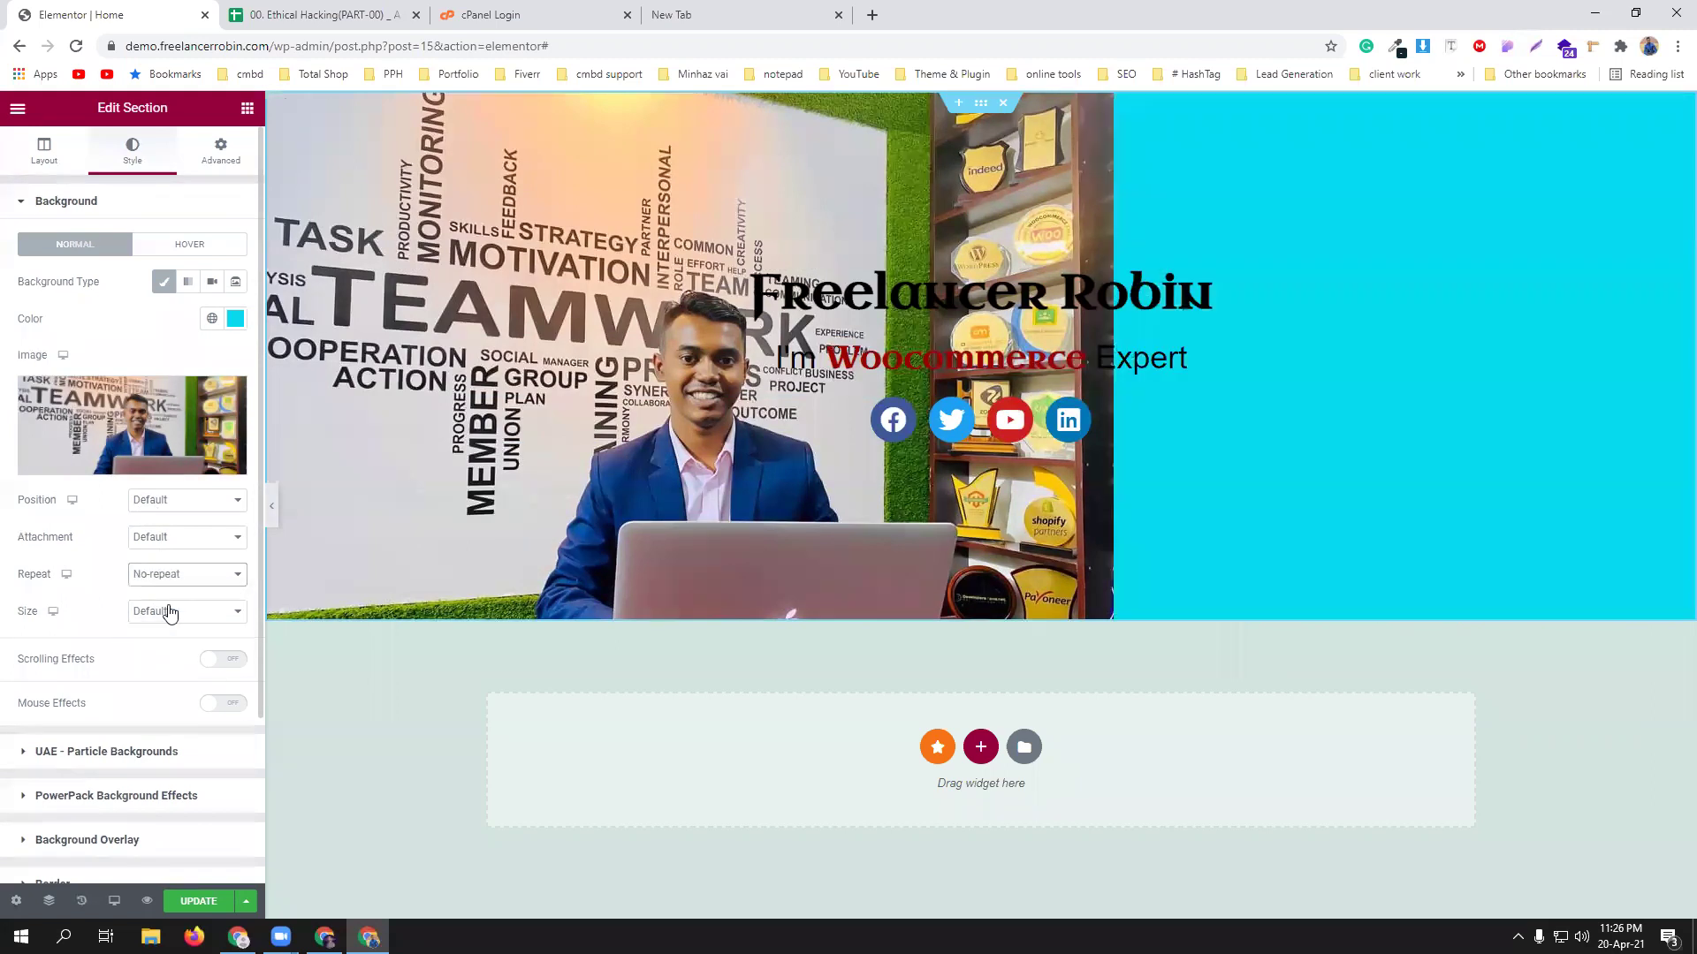
{"action": "left_click", "coordinate": [209, 502]}
{"action": "left_click", "coordinate": [215, 533]}
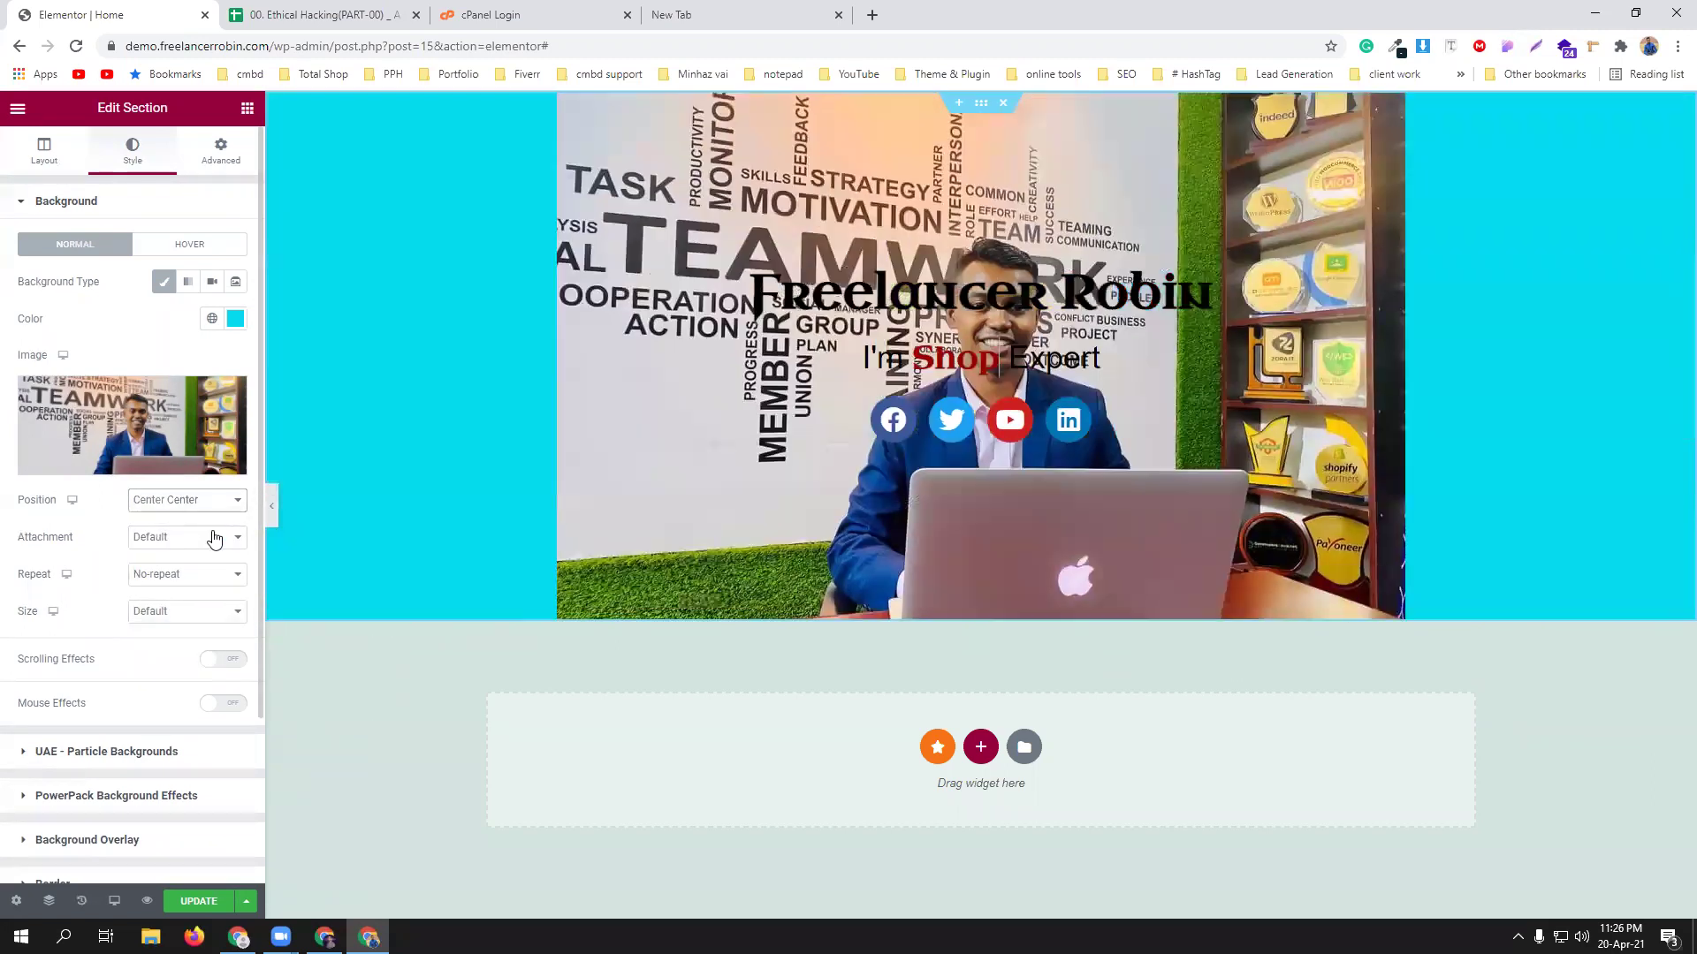
{"action": "left_click", "coordinate": [164, 616]}
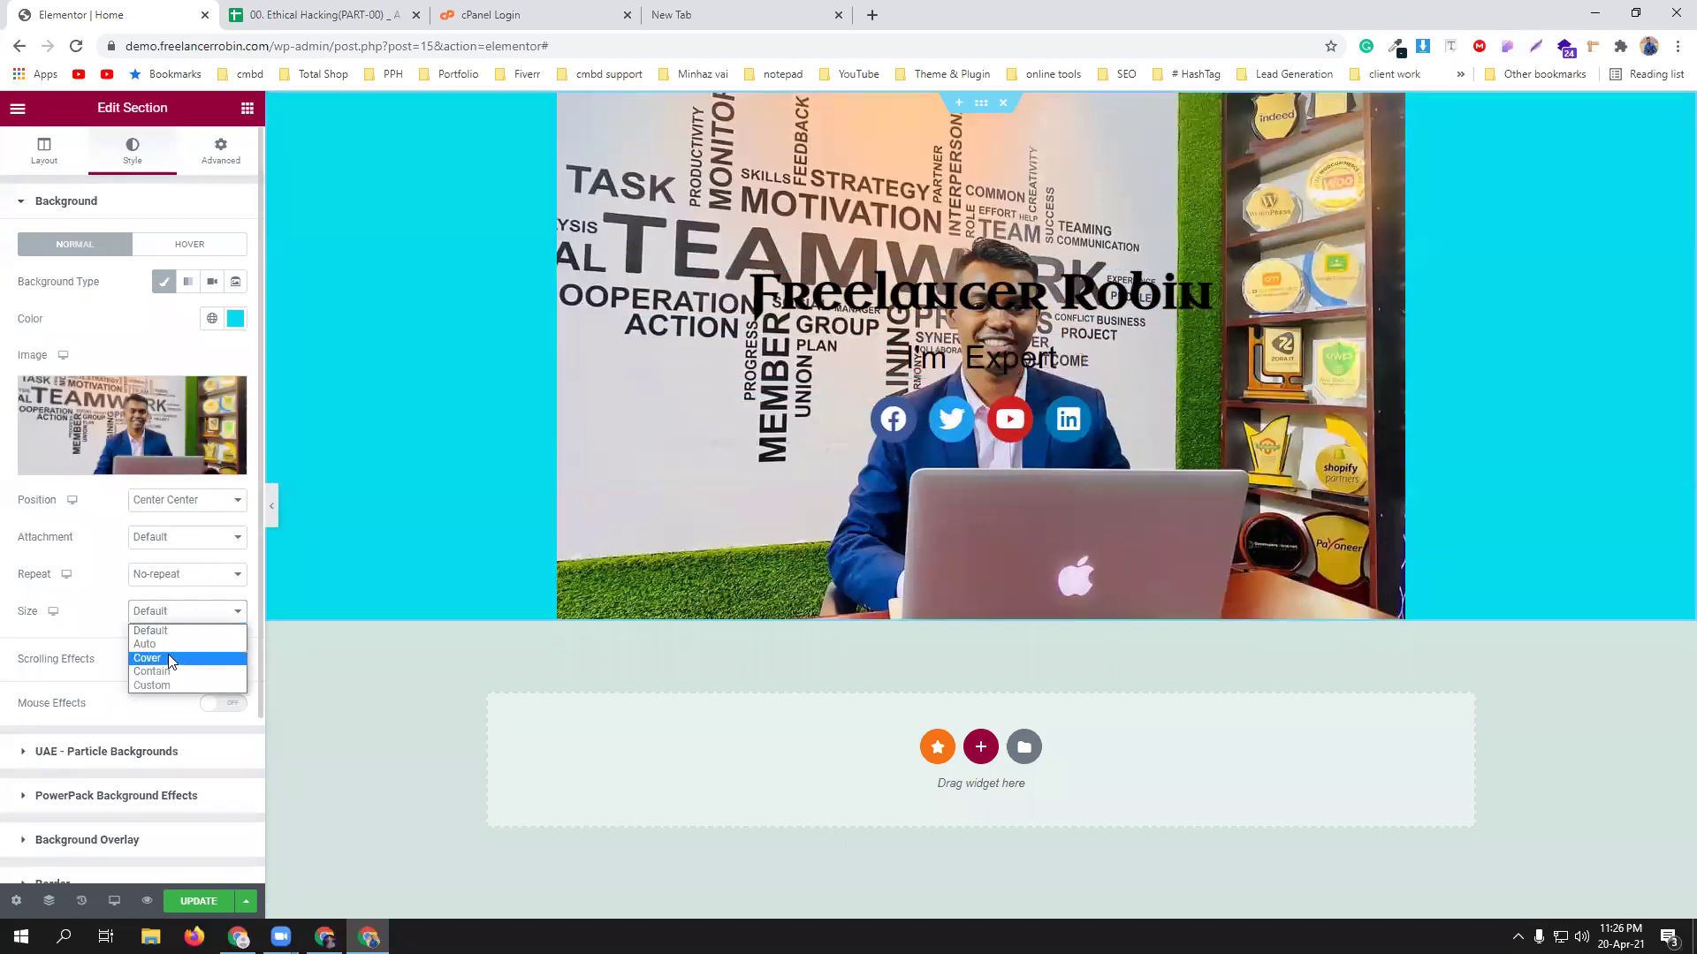
{"action": "left_click", "coordinate": [168, 654]}
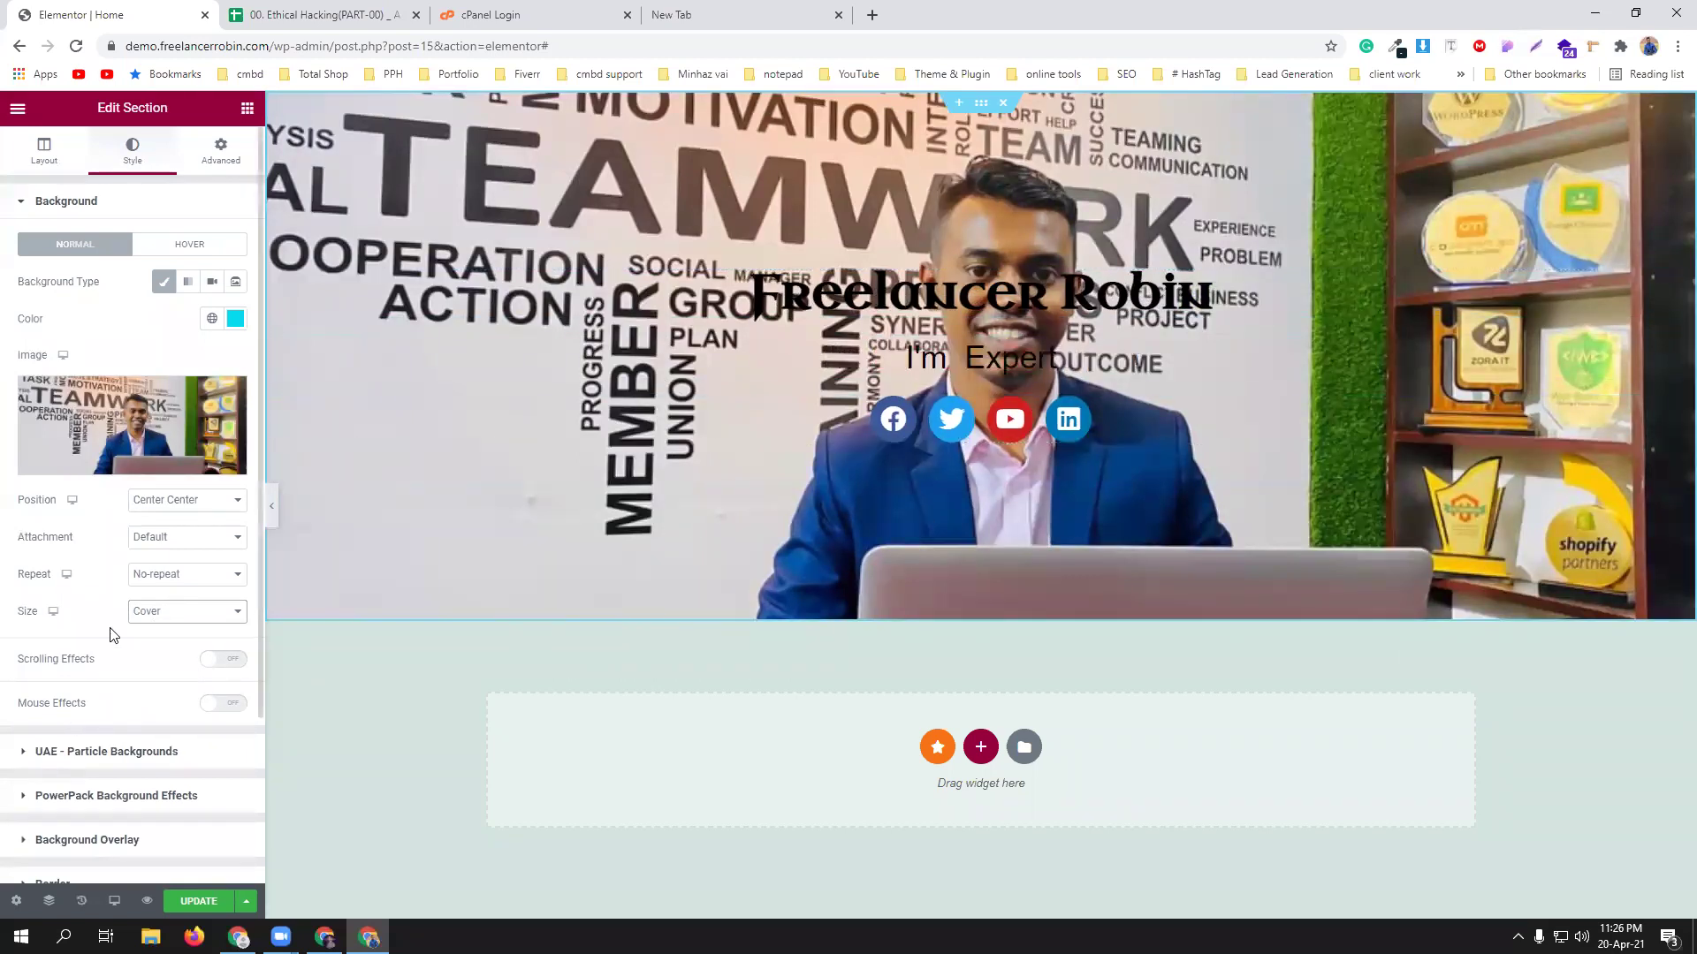
Try the Auto, Contain and Custom sizes for the background image, adjusting the custom width.
{"action": "left_click", "coordinate": [137, 616]}
{"action": "left_click", "coordinate": [155, 643]}
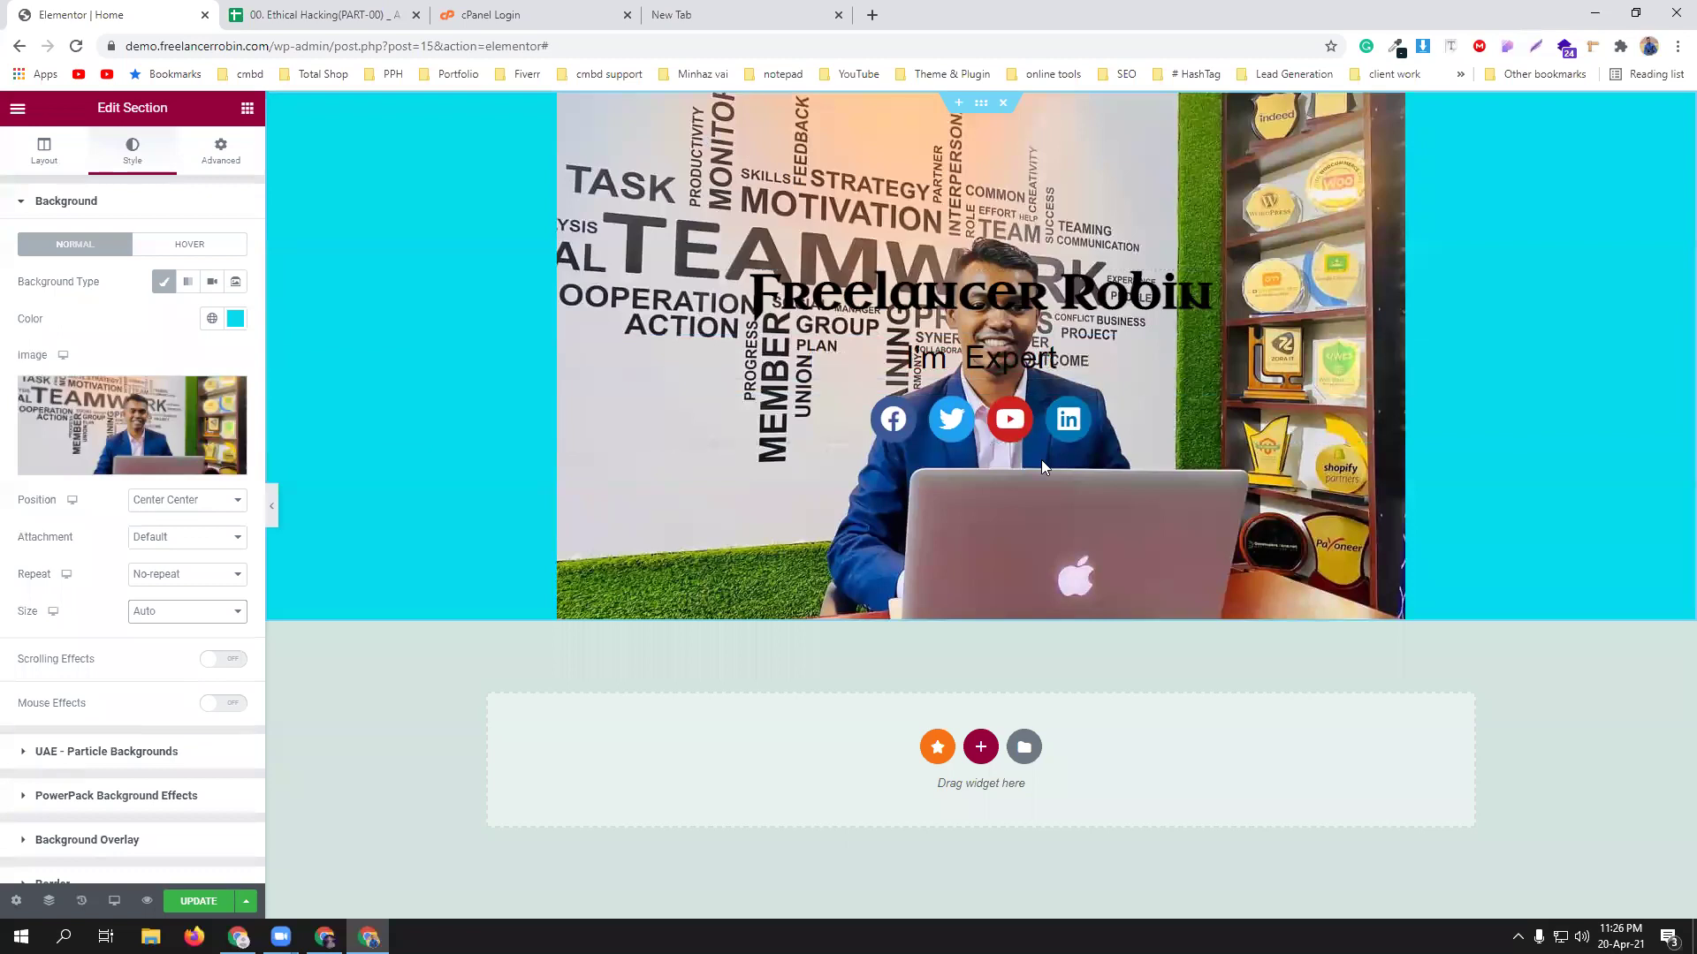
{"action": "left_click", "coordinate": [157, 618]}
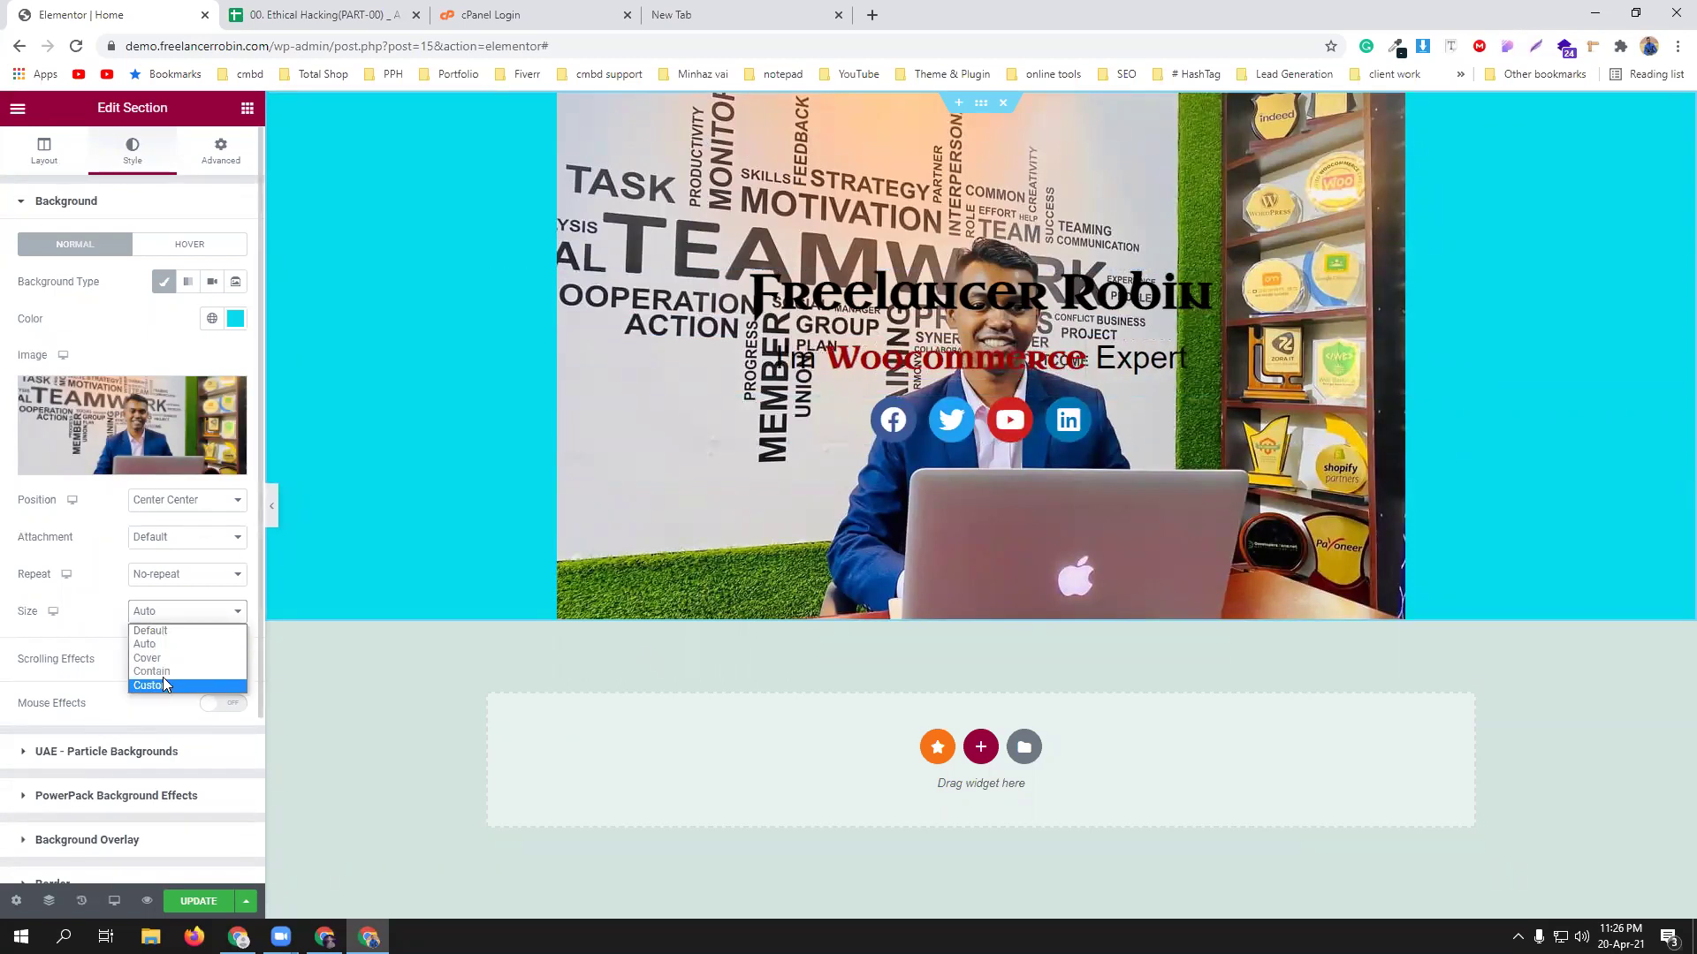
{"action": "left_click", "coordinate": [159, 673]}
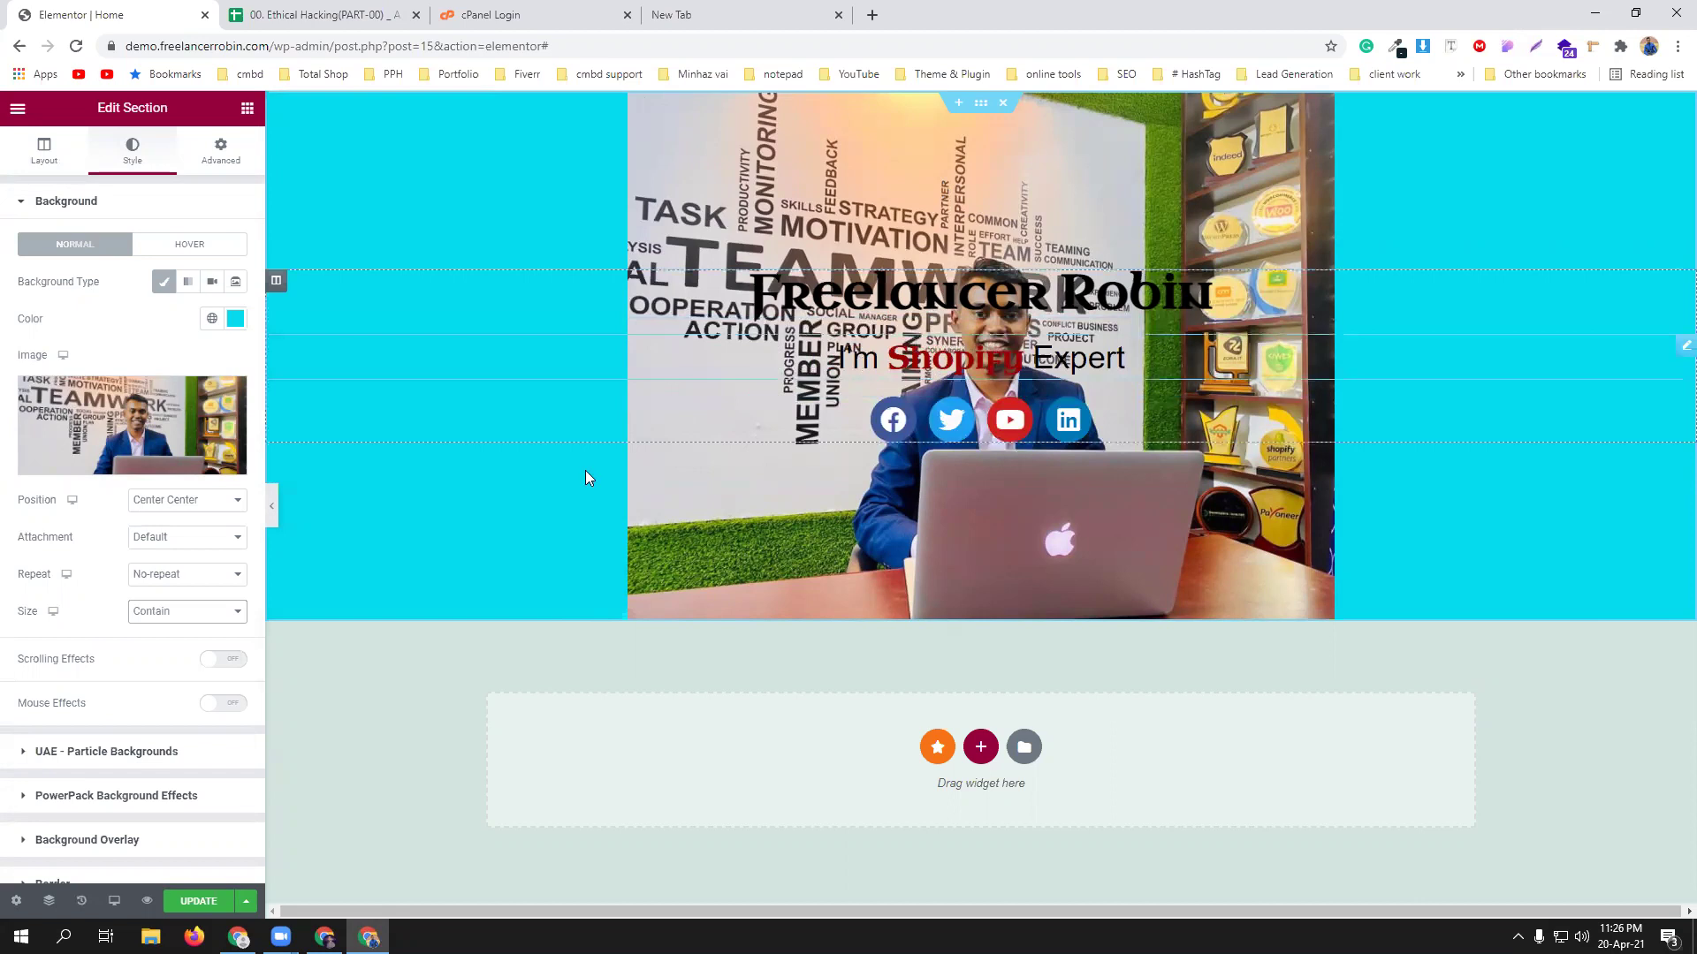
{"action": "left_click", "coordinate": [180, 612]}
{"action": "left_click", "coordinate": [169, 686]}
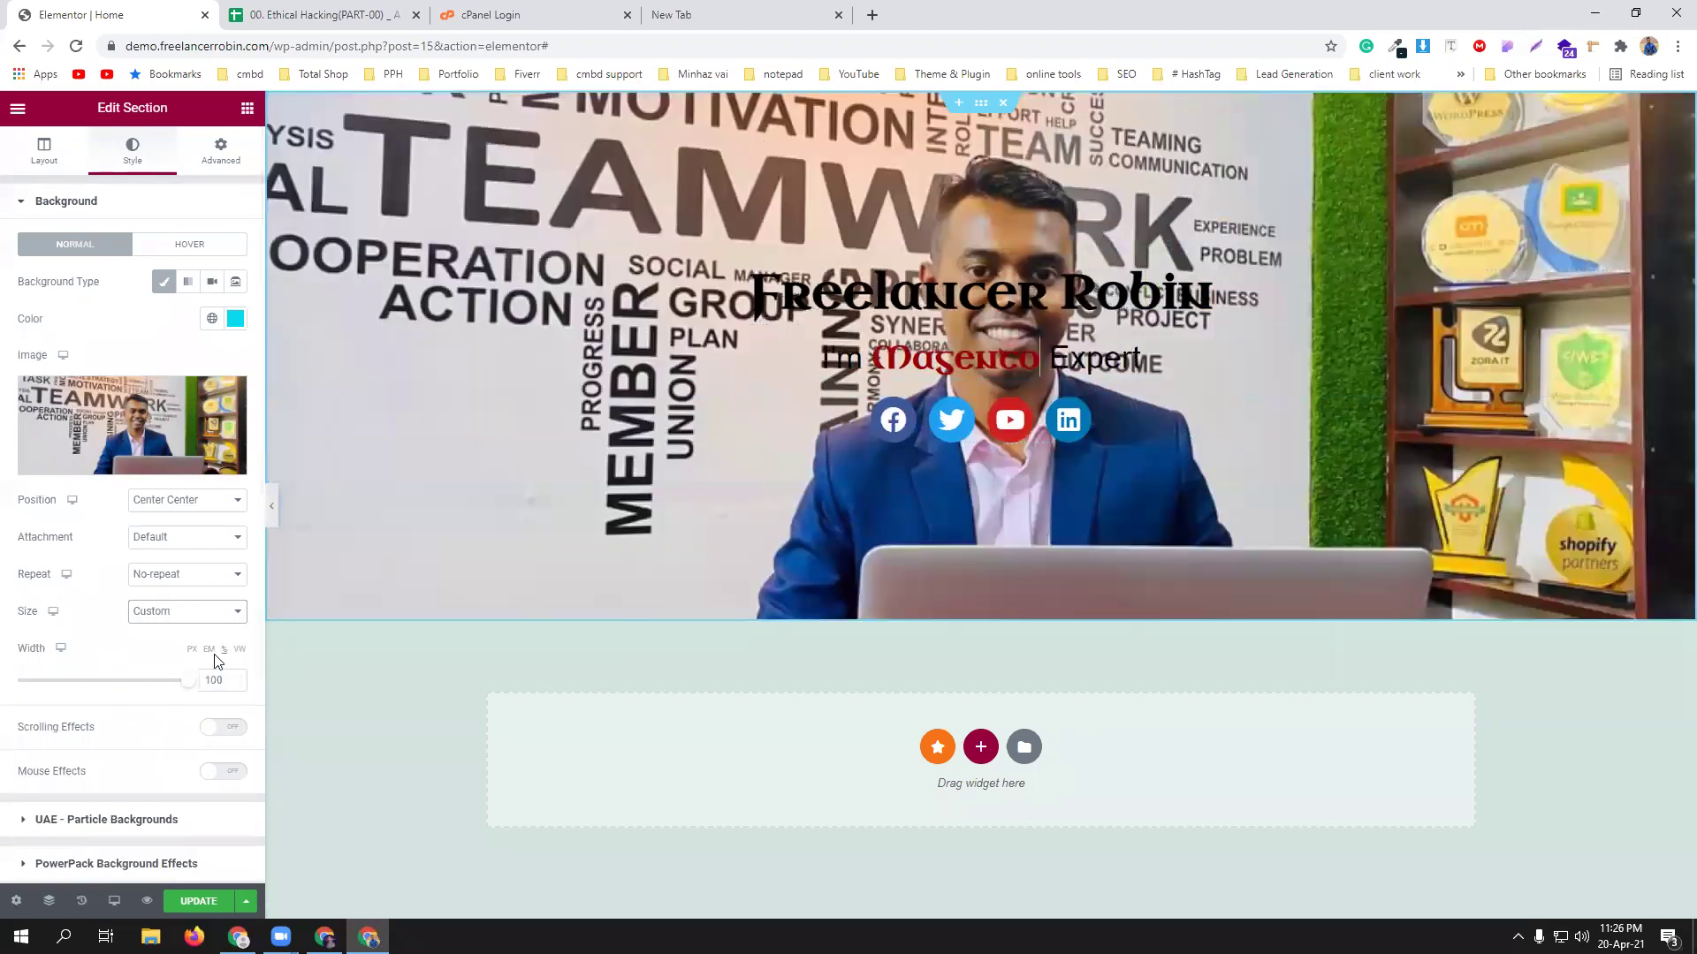
{"action": "mouse_move", "coordinate": [187, 687]}
{"action": "left_mouse_down"}
{"action": "mouse_move", "coordinate": [134, 690]}
{"action": "mouse_move", "coordinate": [189, 689]}
{"action": "left_mouse_up"}
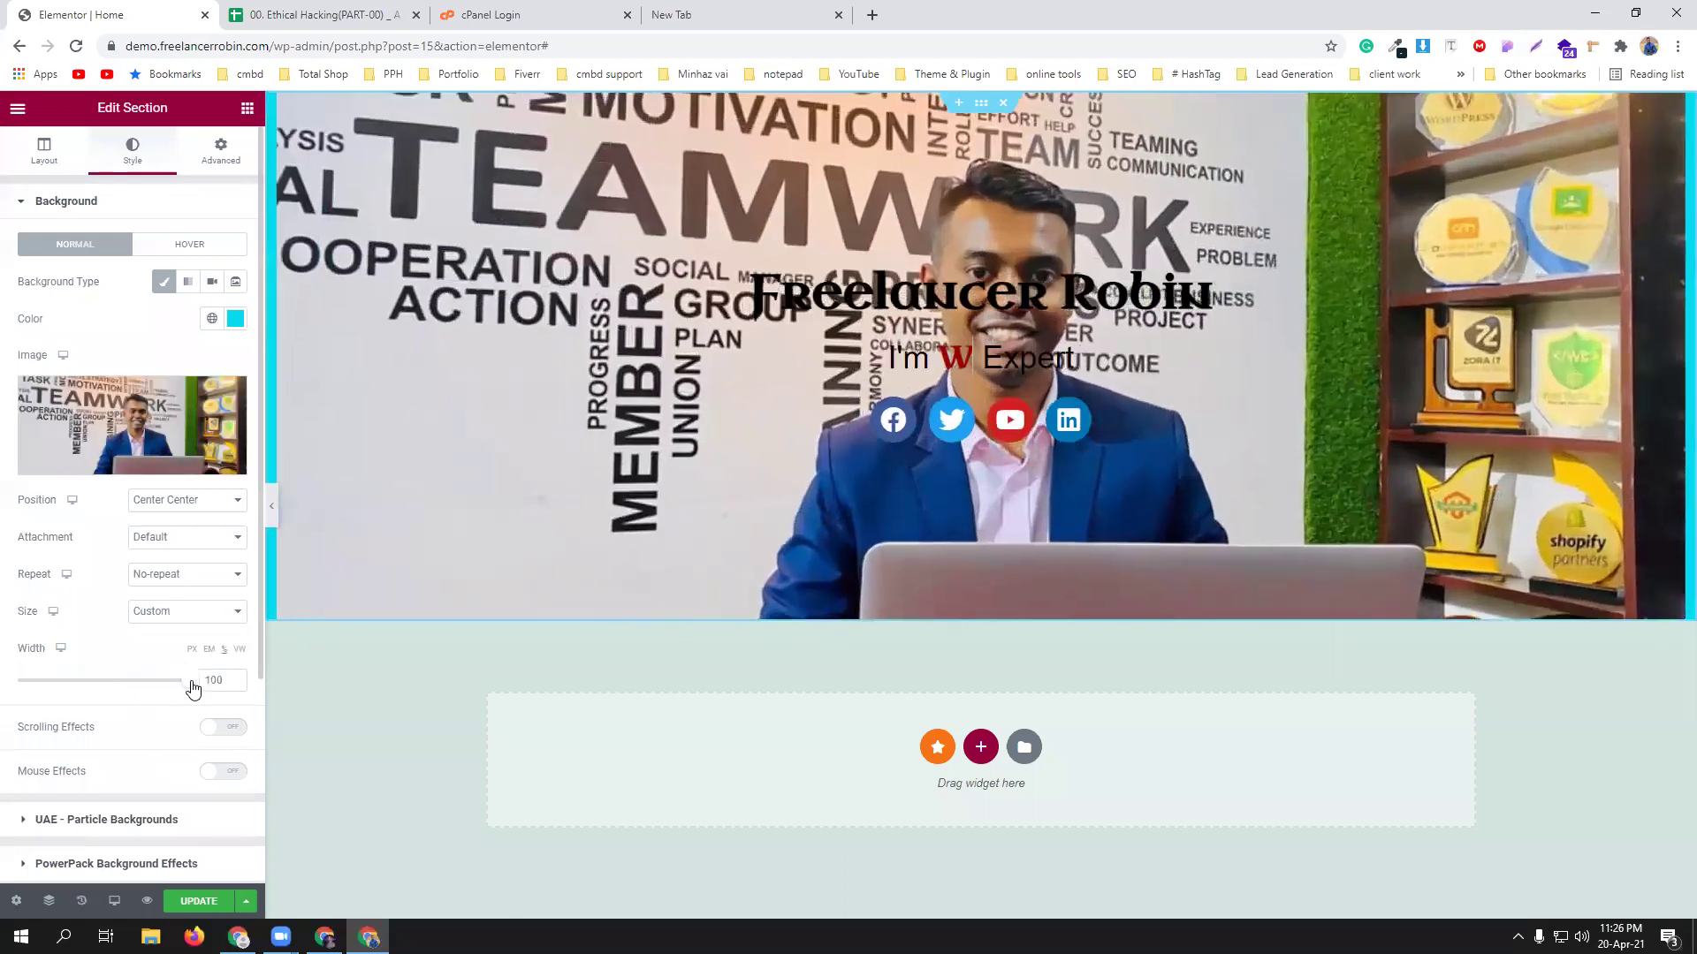
Set the background image's position to Center Left and its size back to Cover.
{"action": "left_click", "coordinate": [170, 501]}
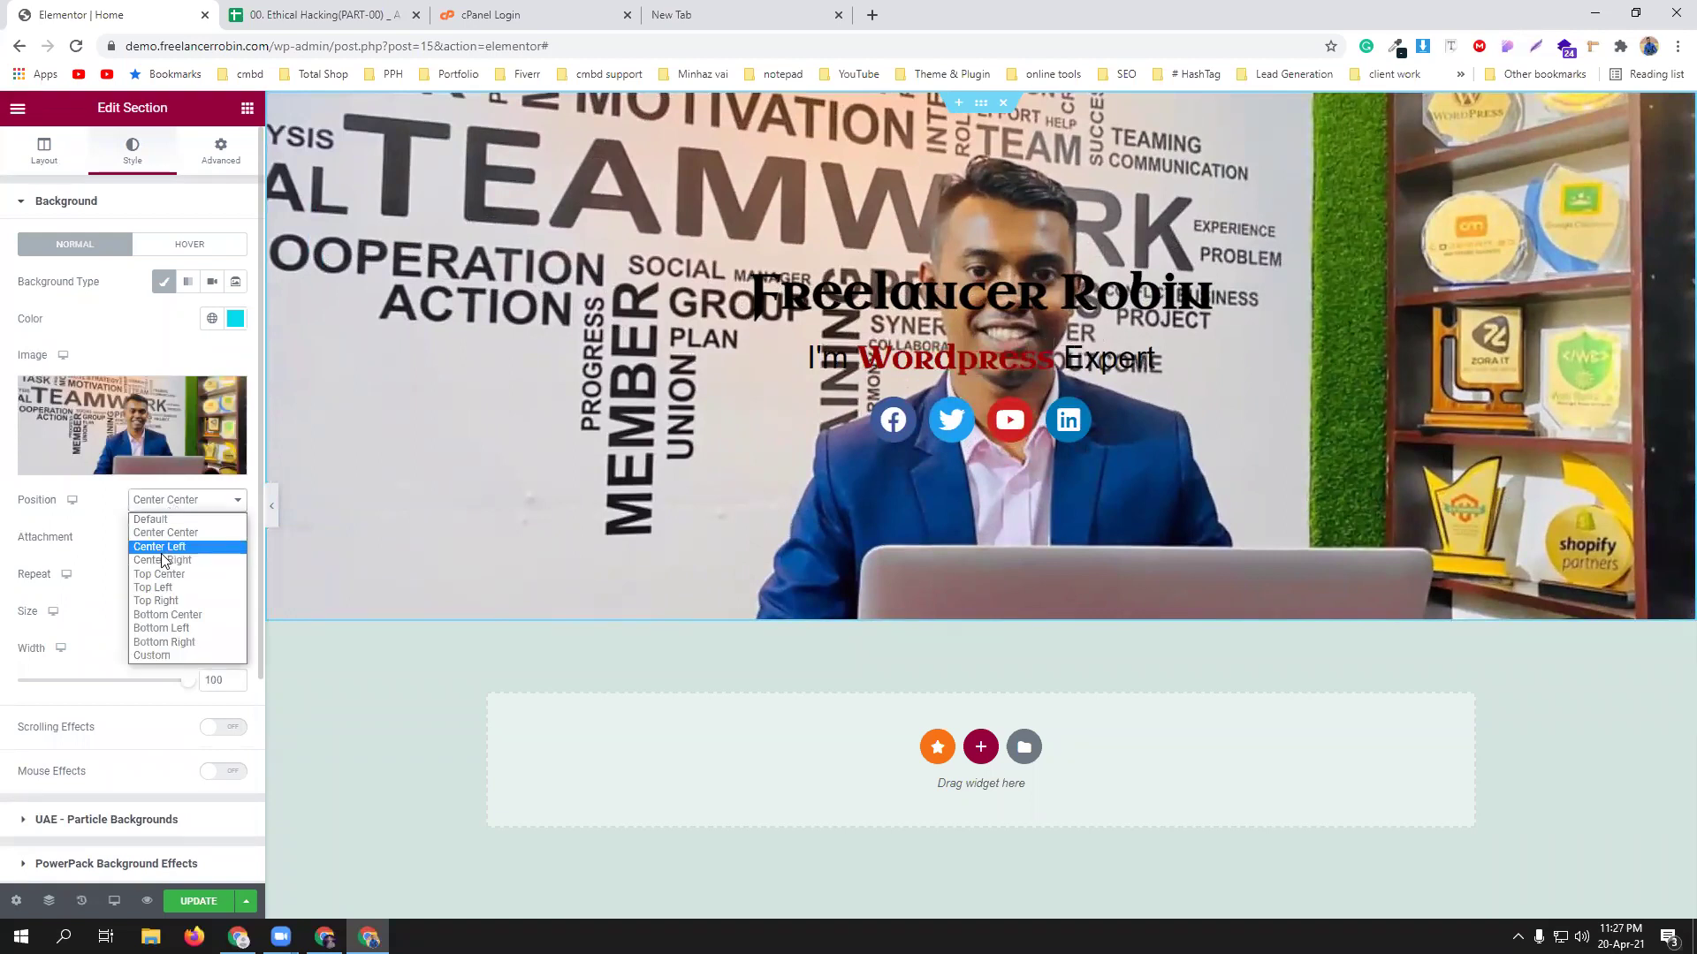
{"action": "left_click", "coordinate": [162, 551]}
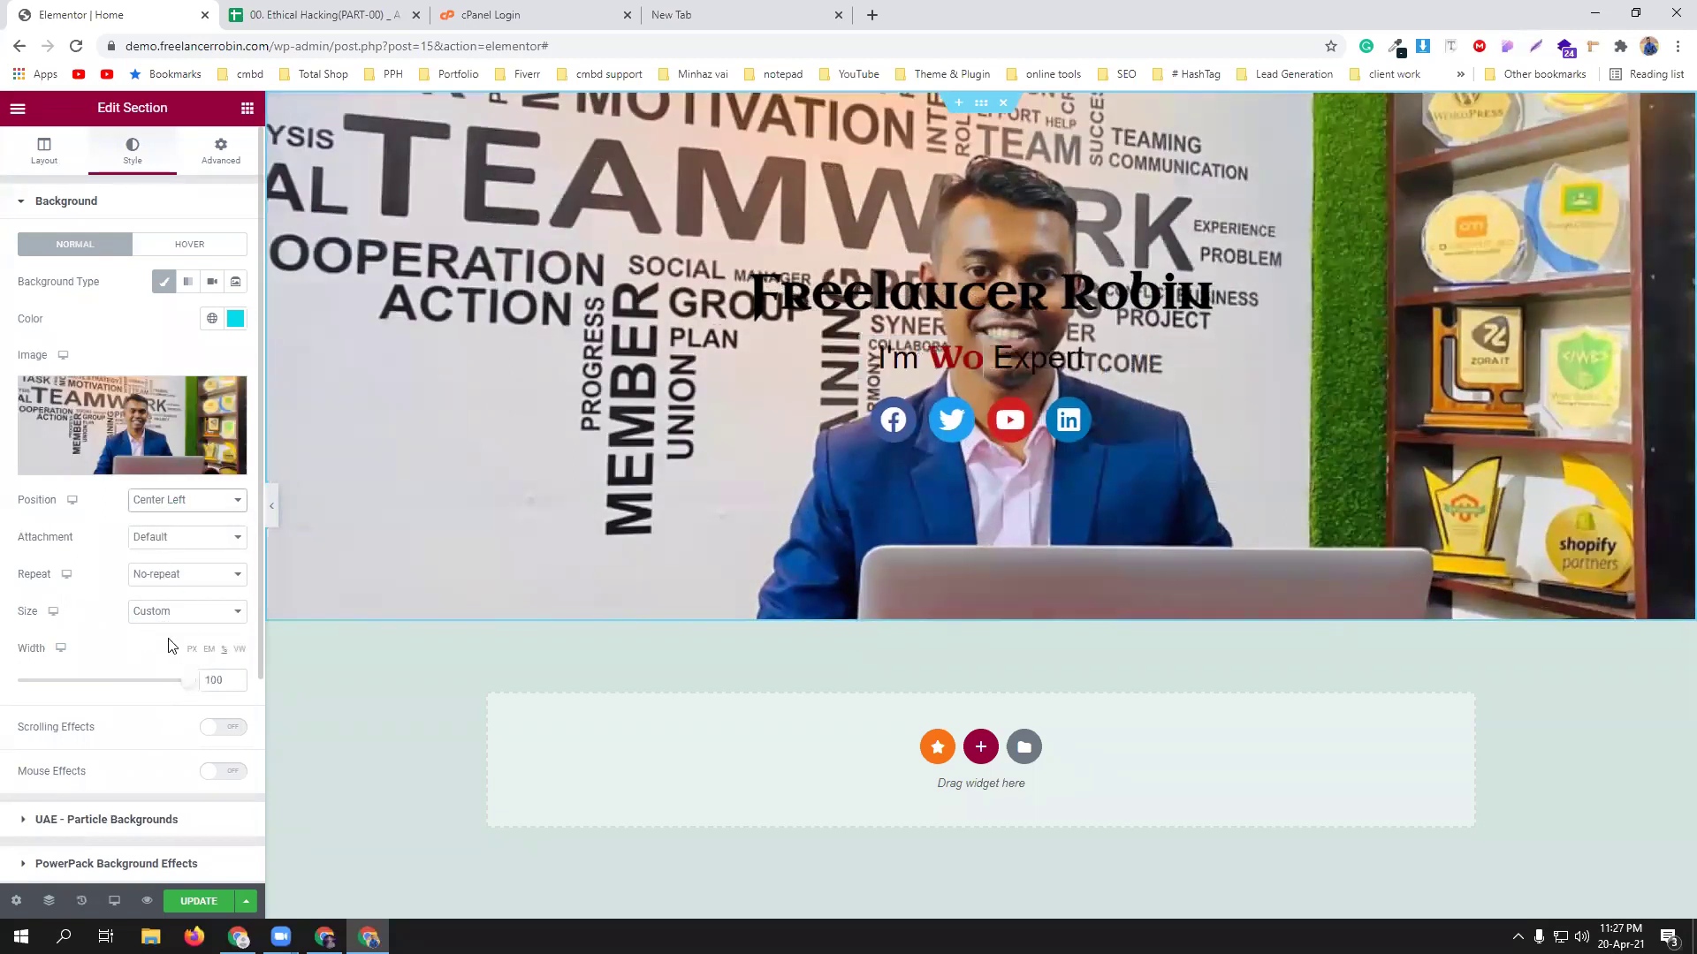
{"action": "left_click", "coordinate": [174, 612]}
{"action": "left_click", "coordinate": [182, 658]}
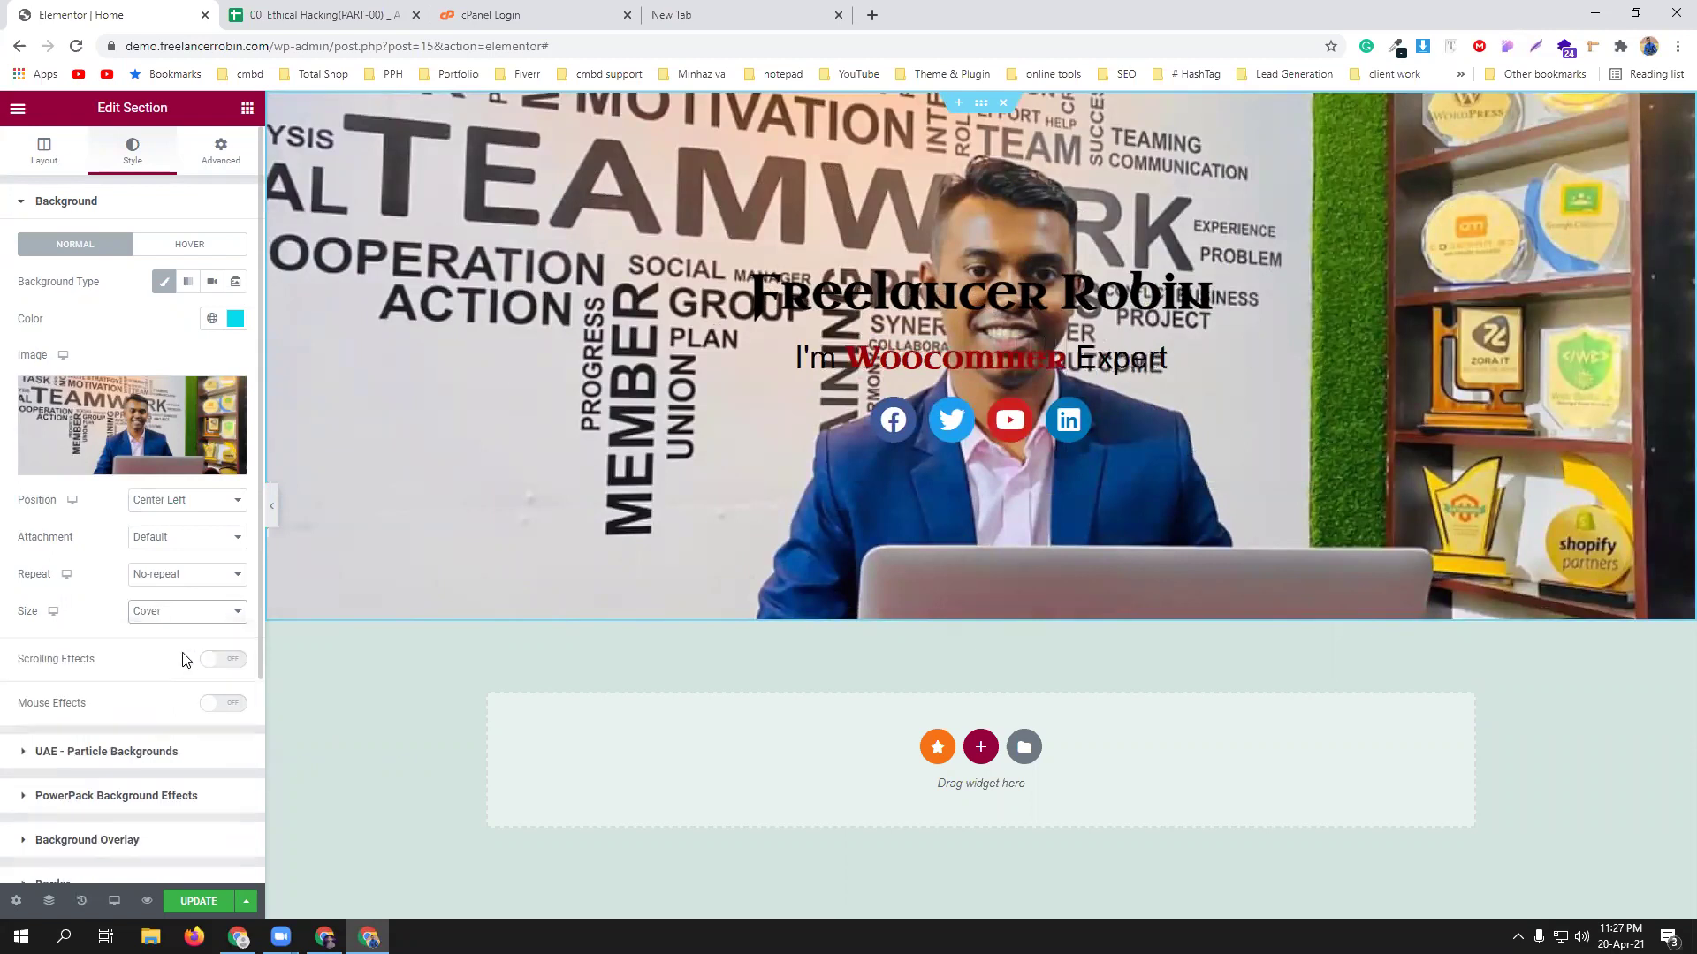
Try the Top Left, Bottom Left and Default positions for the section's background image.
{"action": "left_click", "coordinate": [172, 503]}
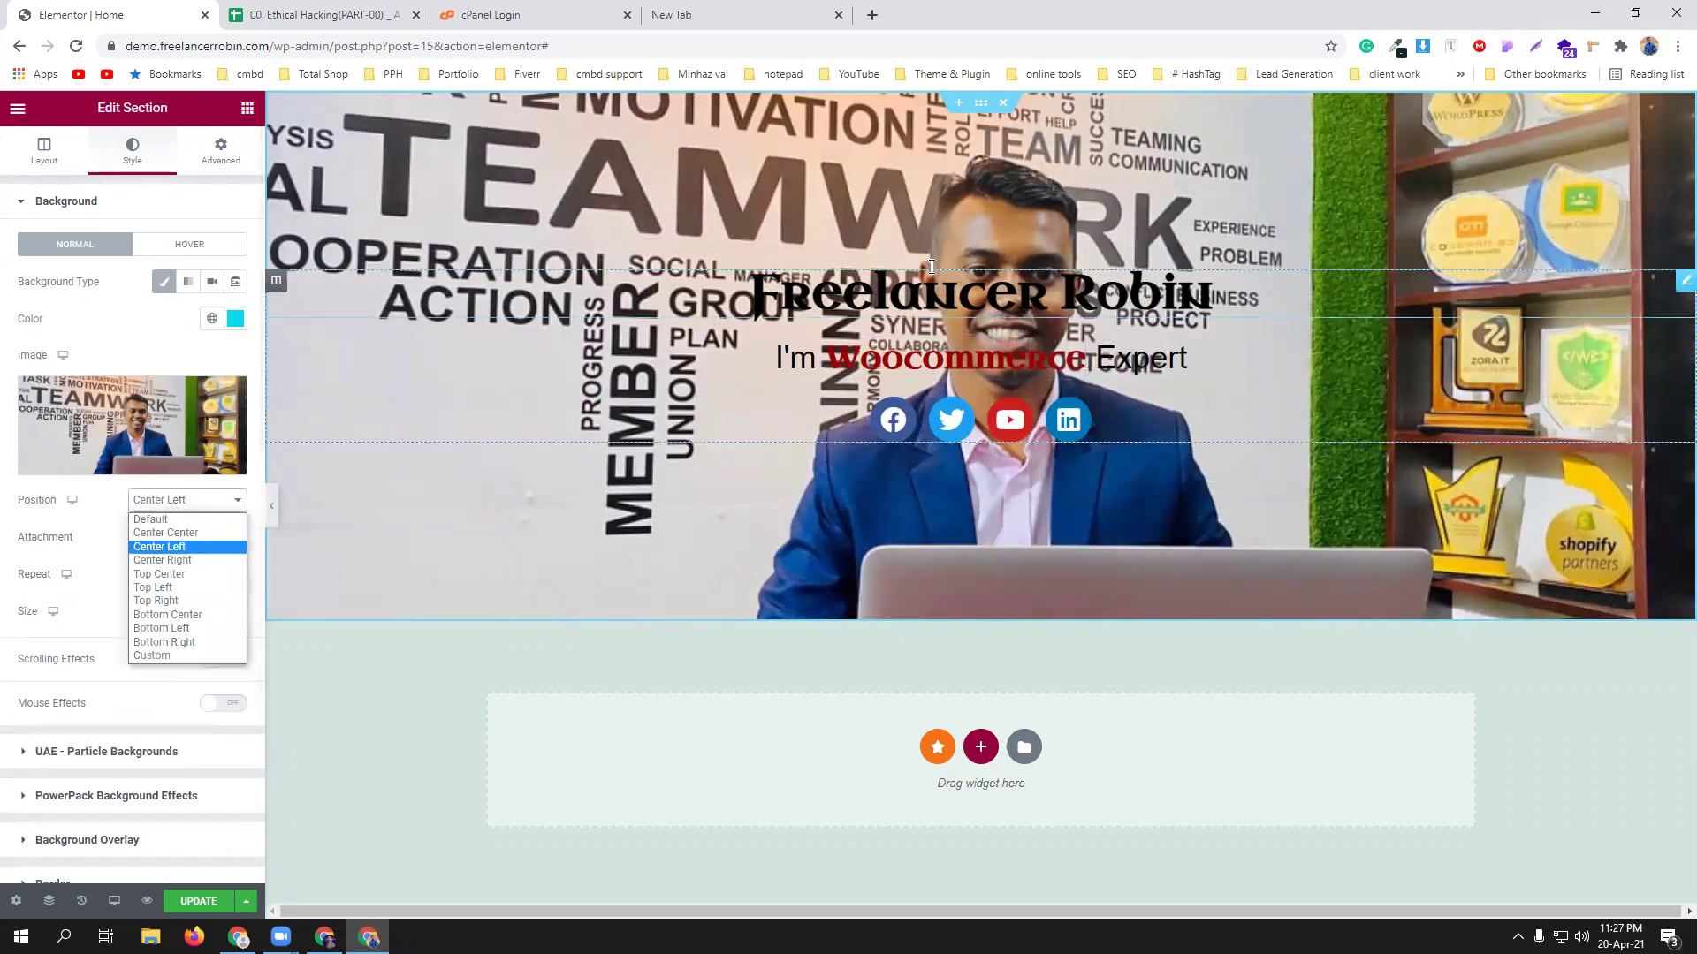
{"action": "left_click", "coordinate": [159, 587]}
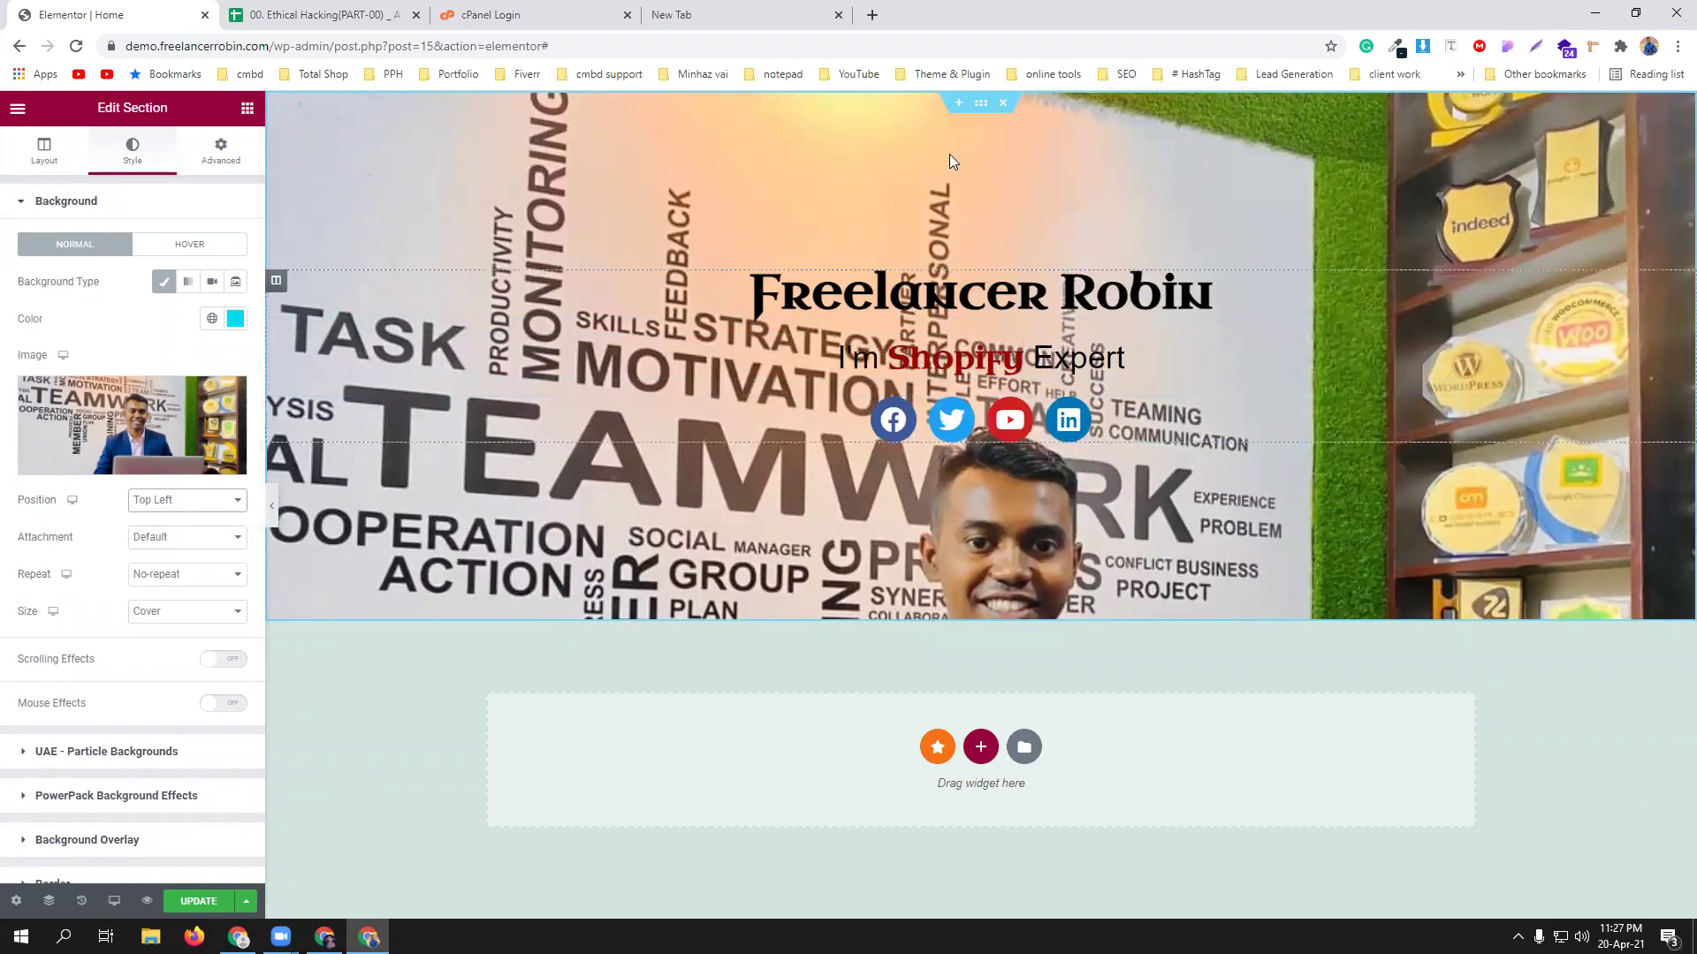
{"action": "left_click", "coordinate": [173, 503]}
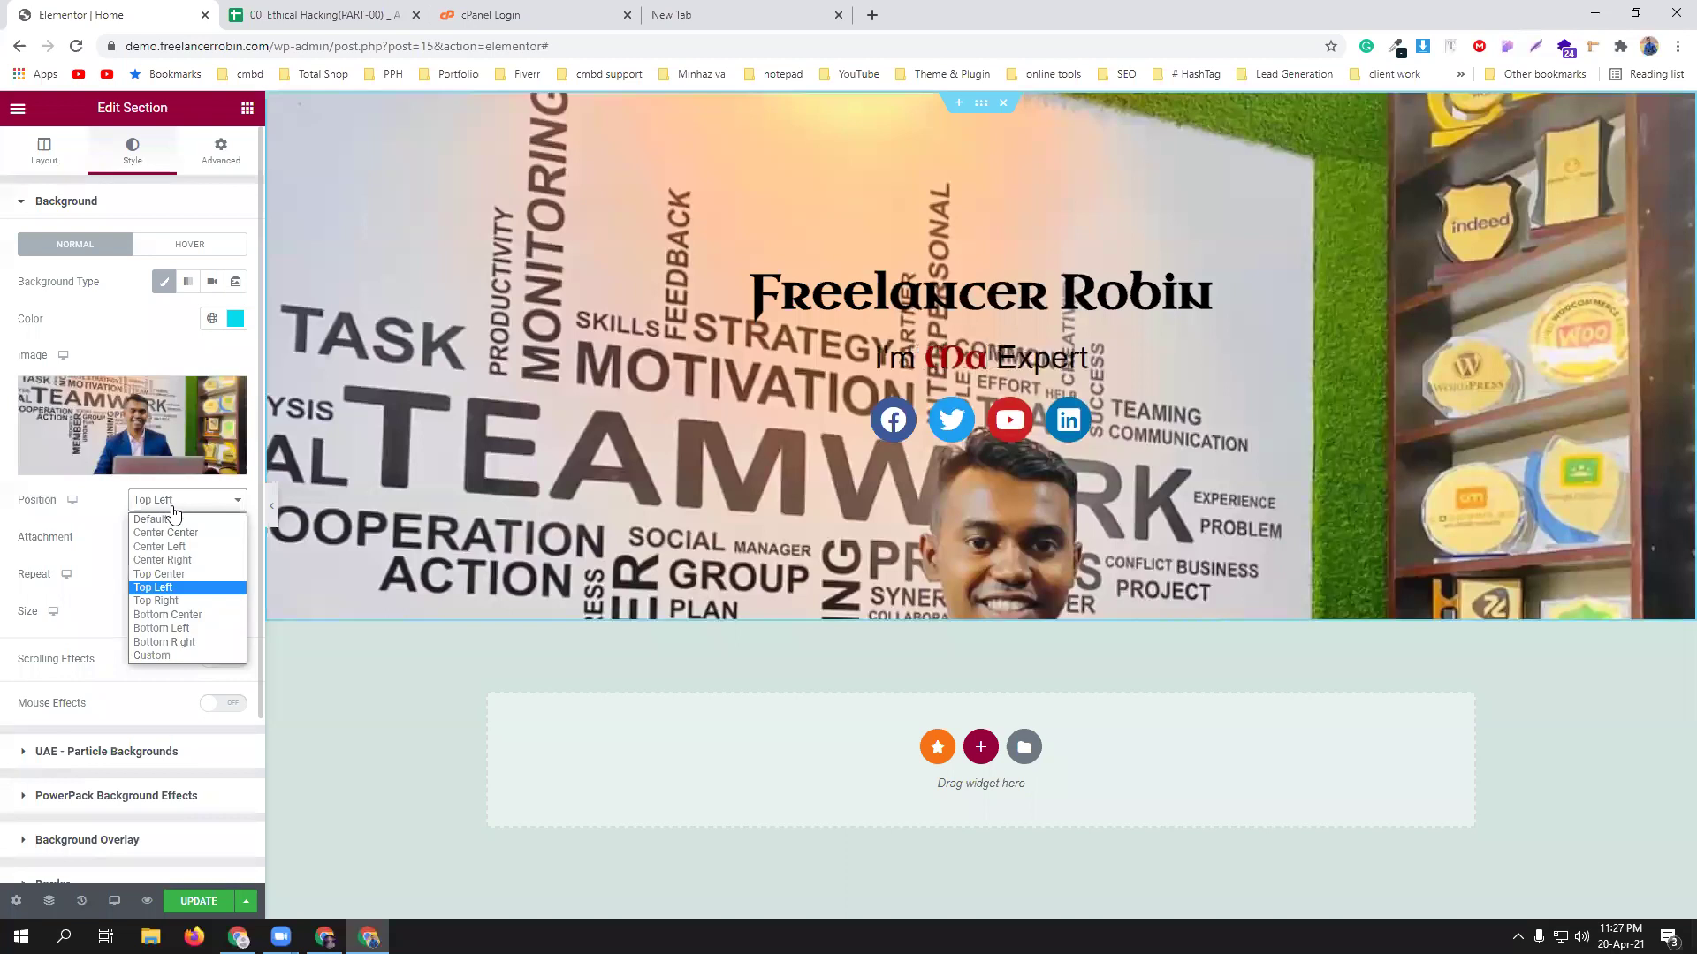
{"action": "left_click", "coordinate": [174, 630]}
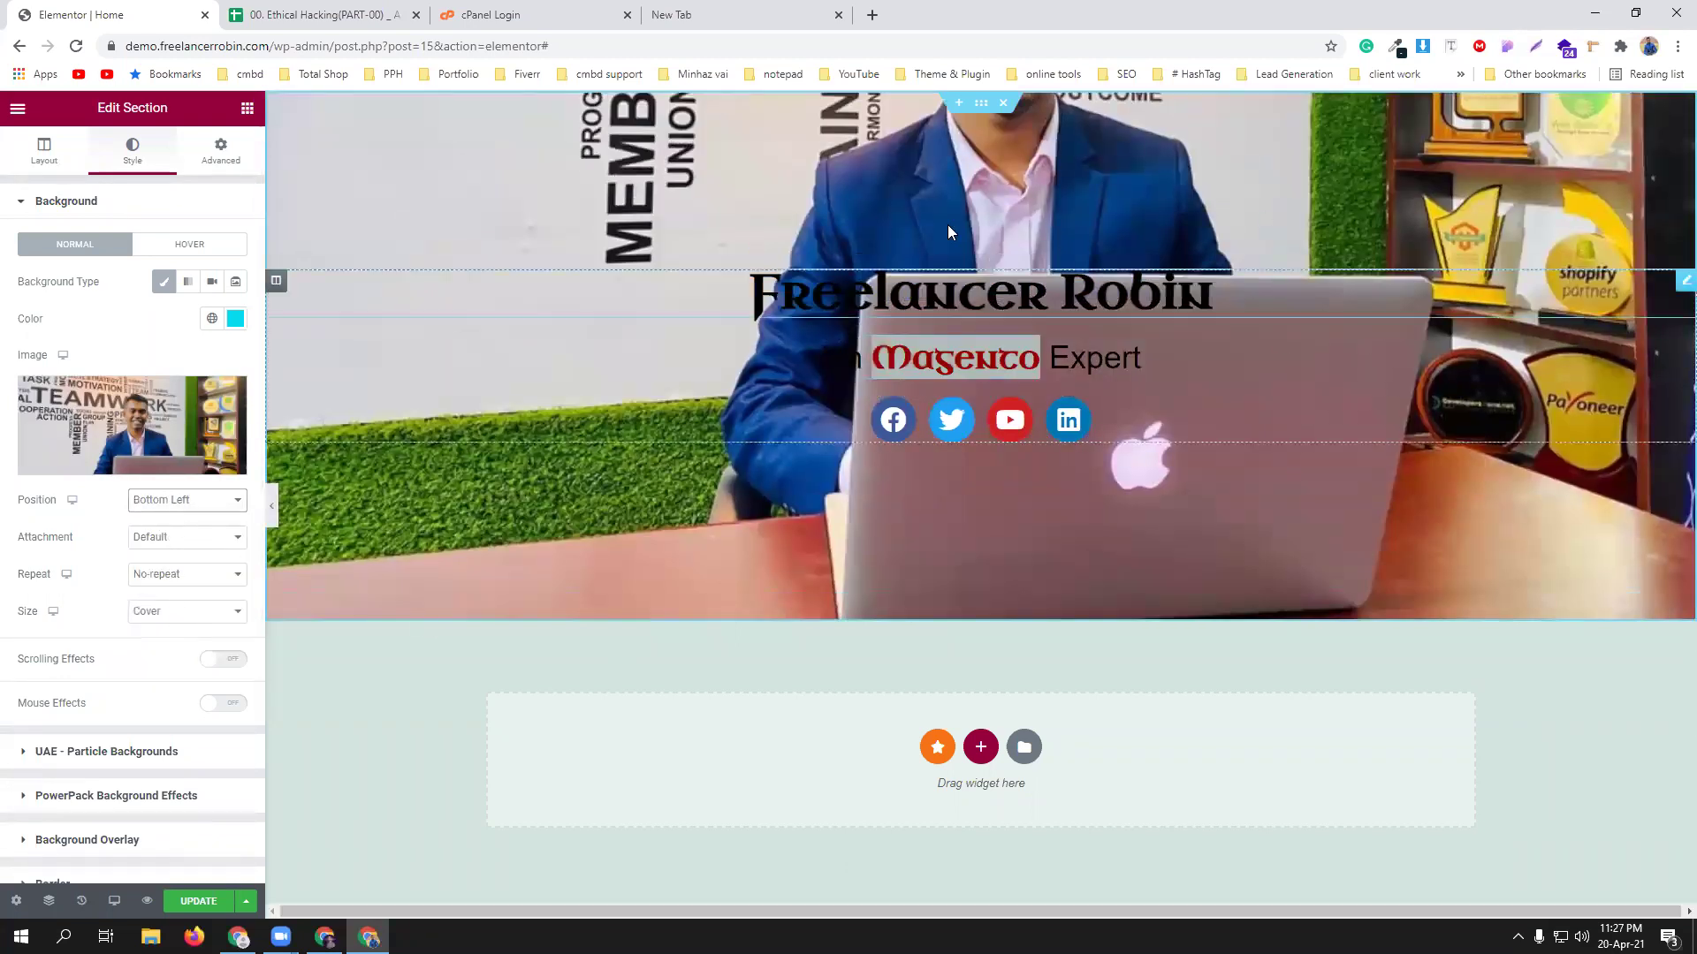
{"action": "left_click", "coordinate": [155, 500]}
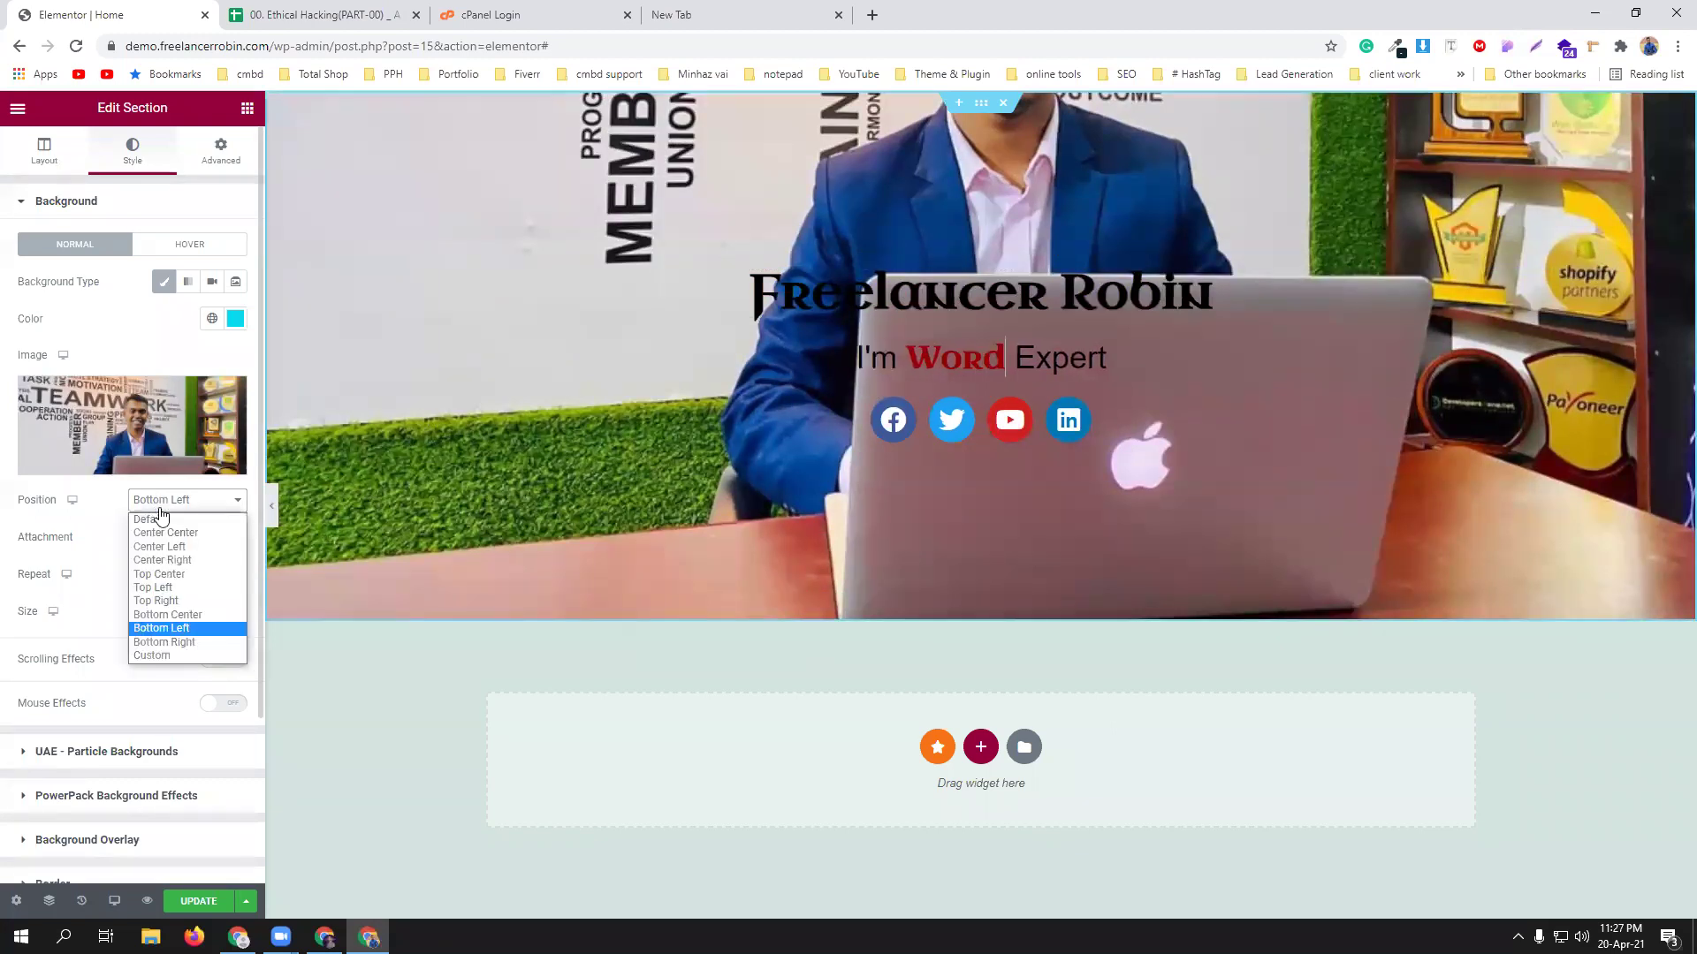
{"action": "left_click", "coordinate": [162, 523]}
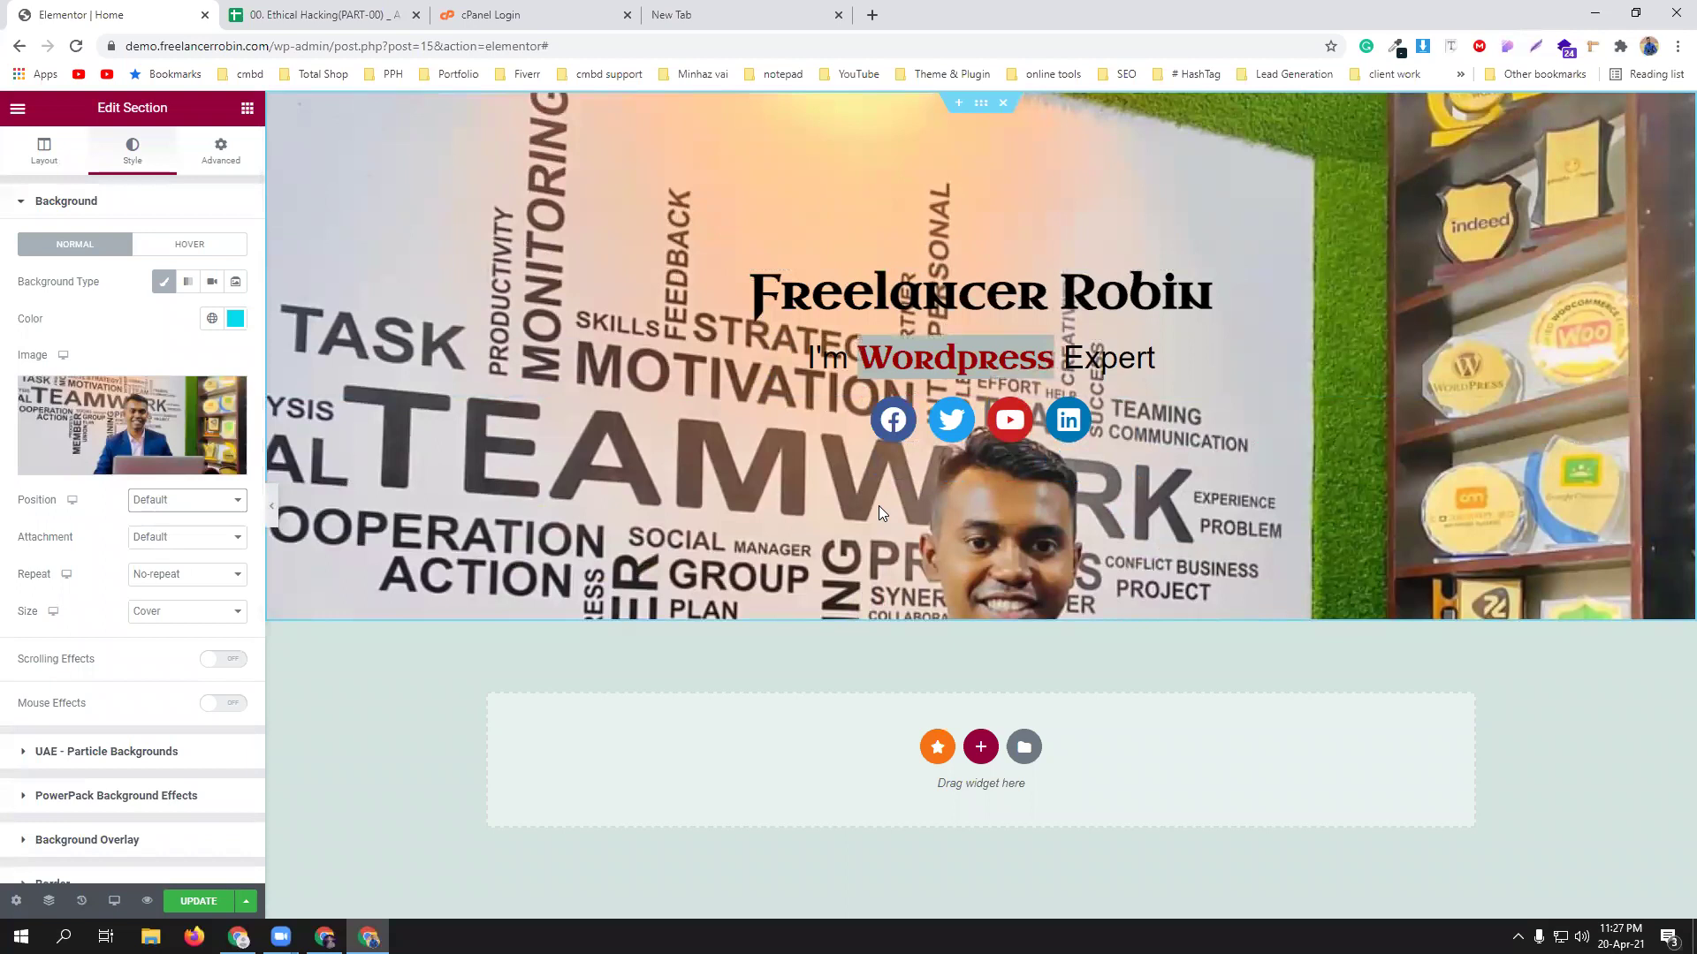
Set the background image's position to Center Center and switch the hero section's background type to Gradient.
{"action": "left_click", "coordinate": [165, 500]}
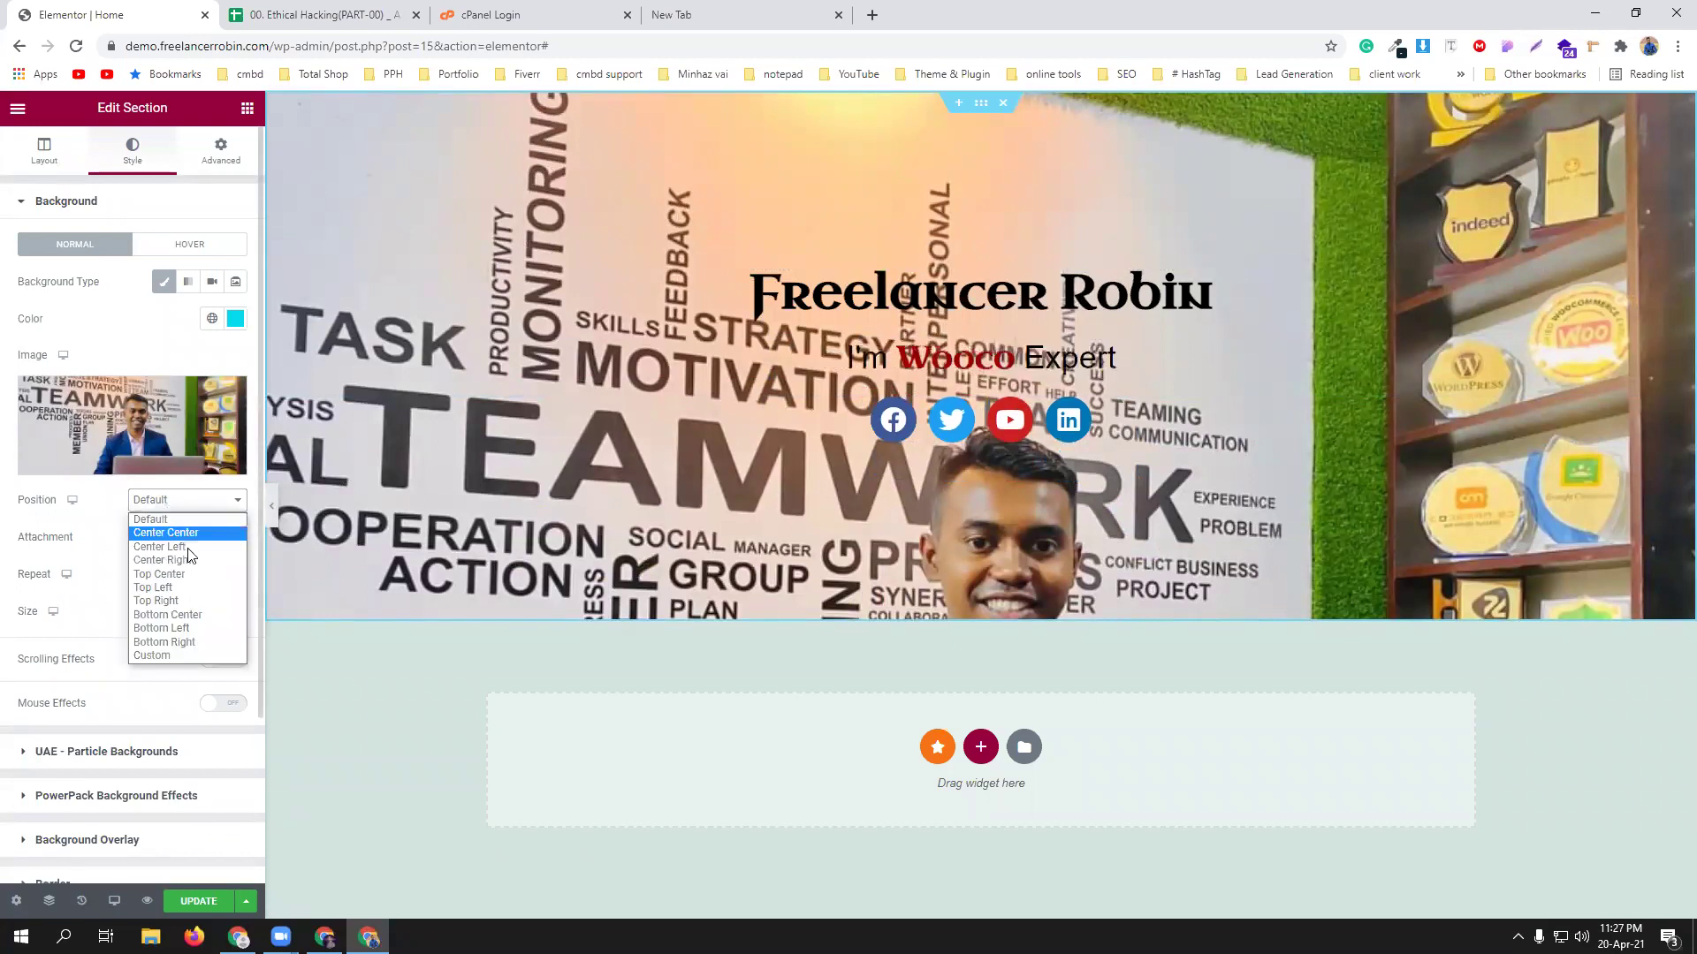
{"action": "key", "text": "Escape"}
{"action": "left_click", "coordinate": [191, 542]}
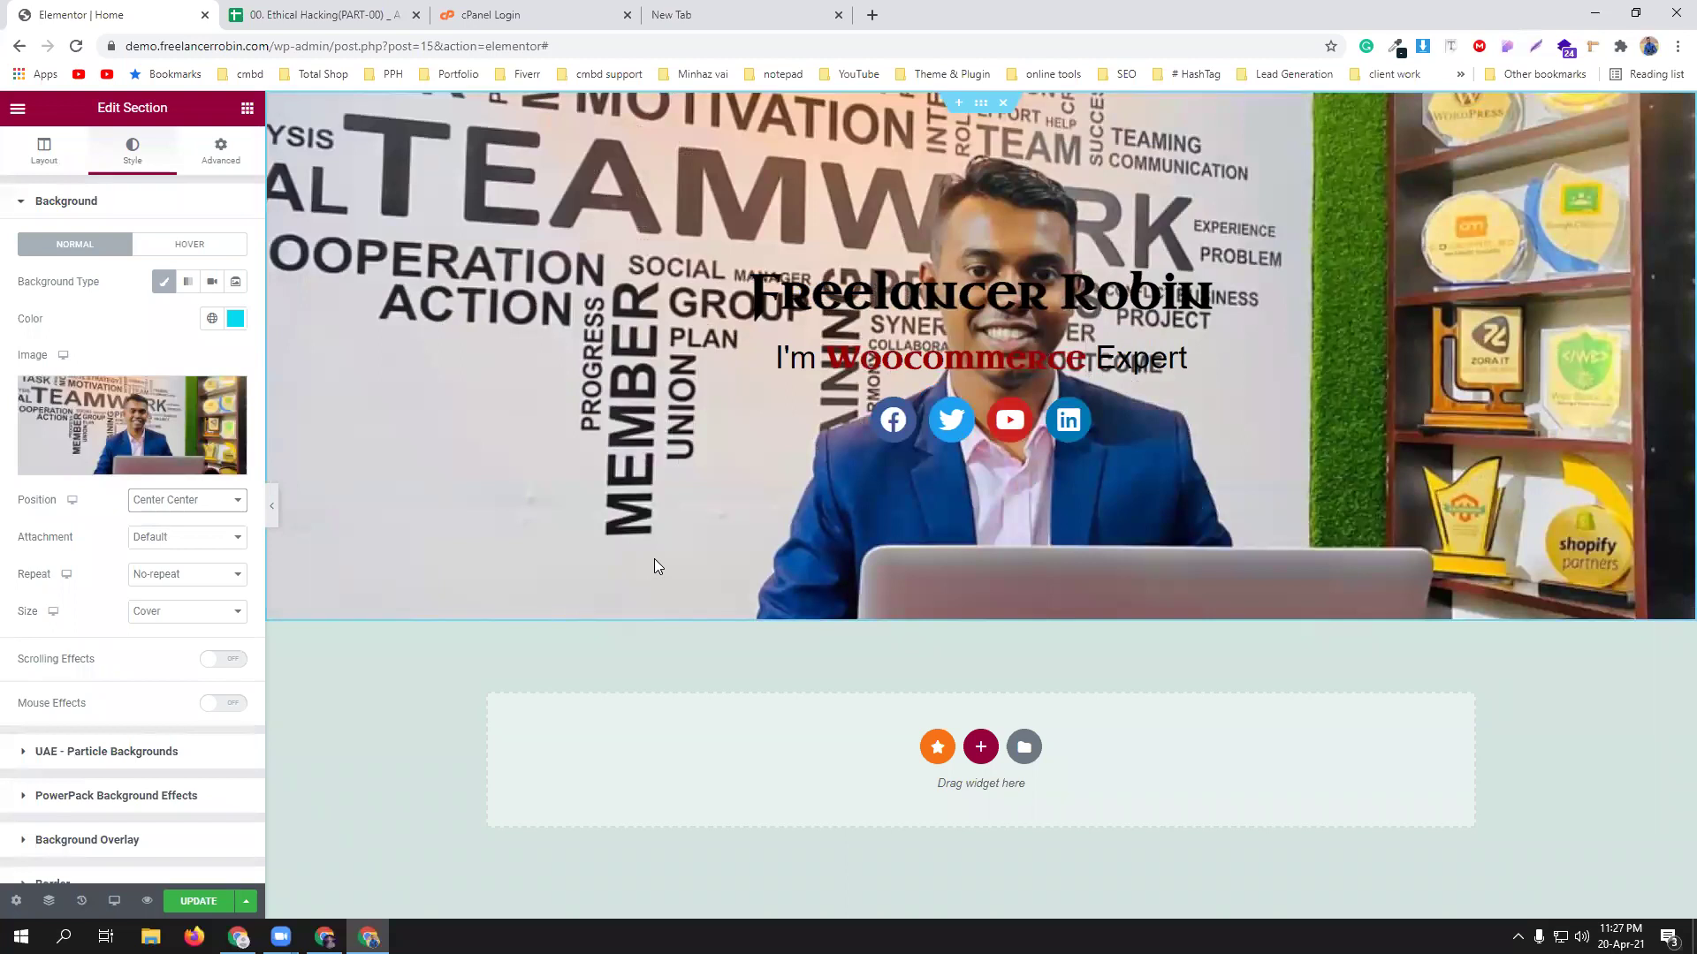
{"action": "left_click", "coordinate": [185, 281]}
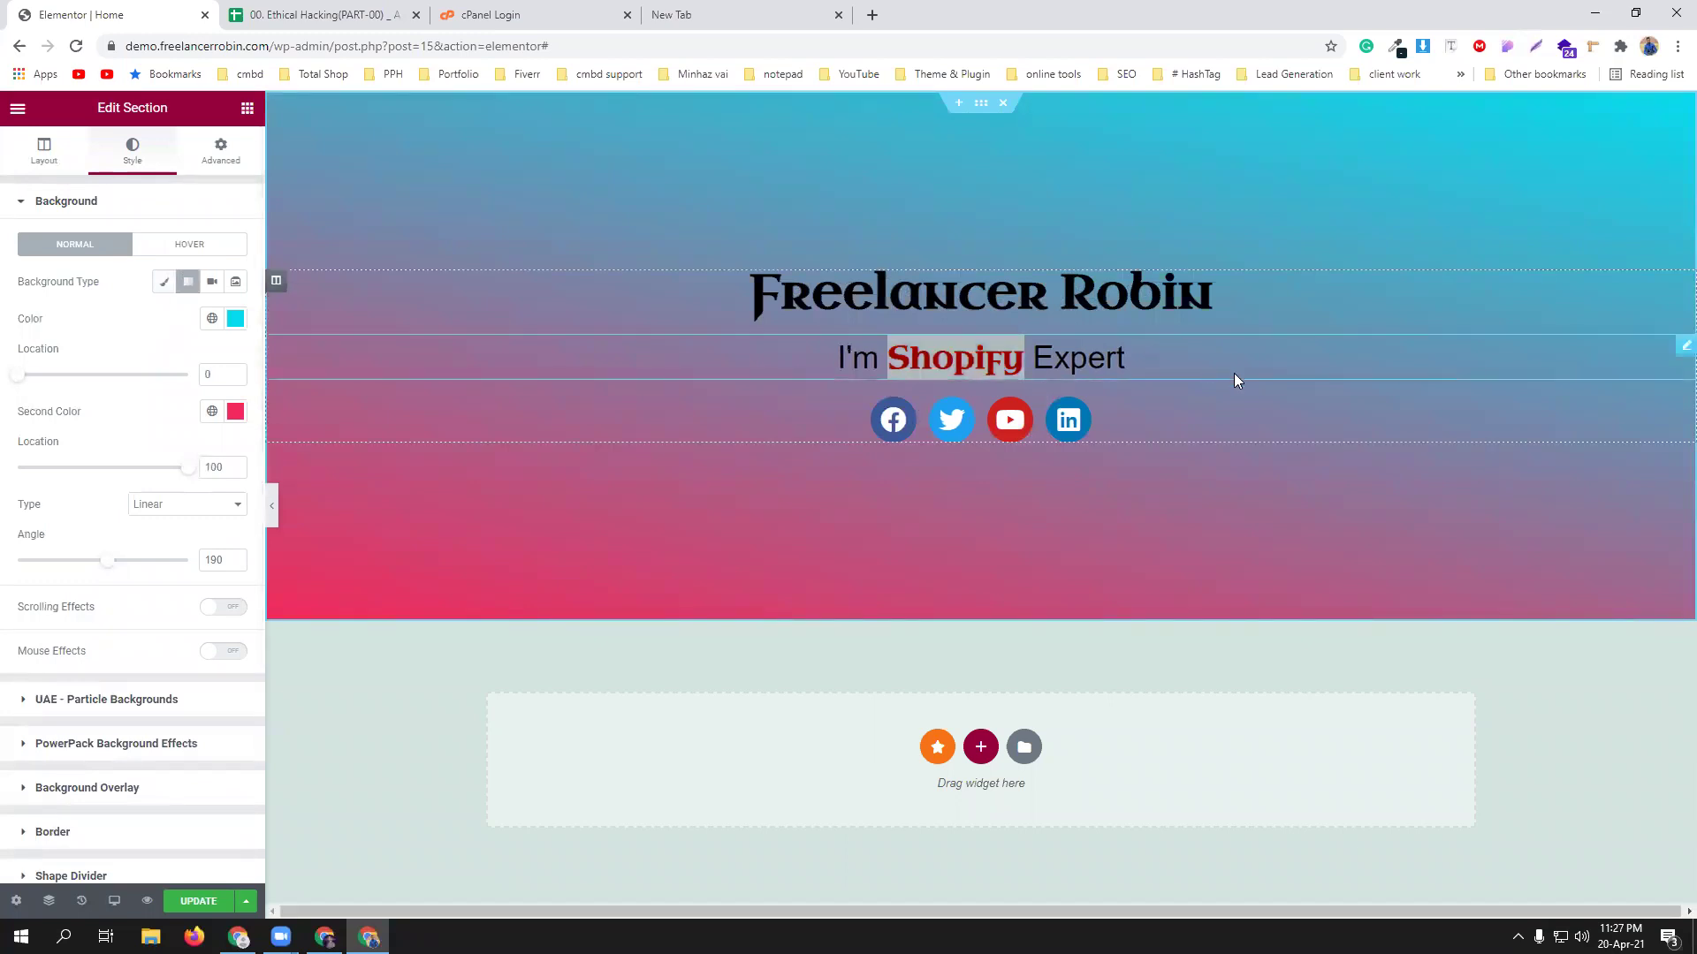
Change the color of the animated words in the hero headline to near-white.
{"action": "left_click", "coordinate": [1677, 353]}
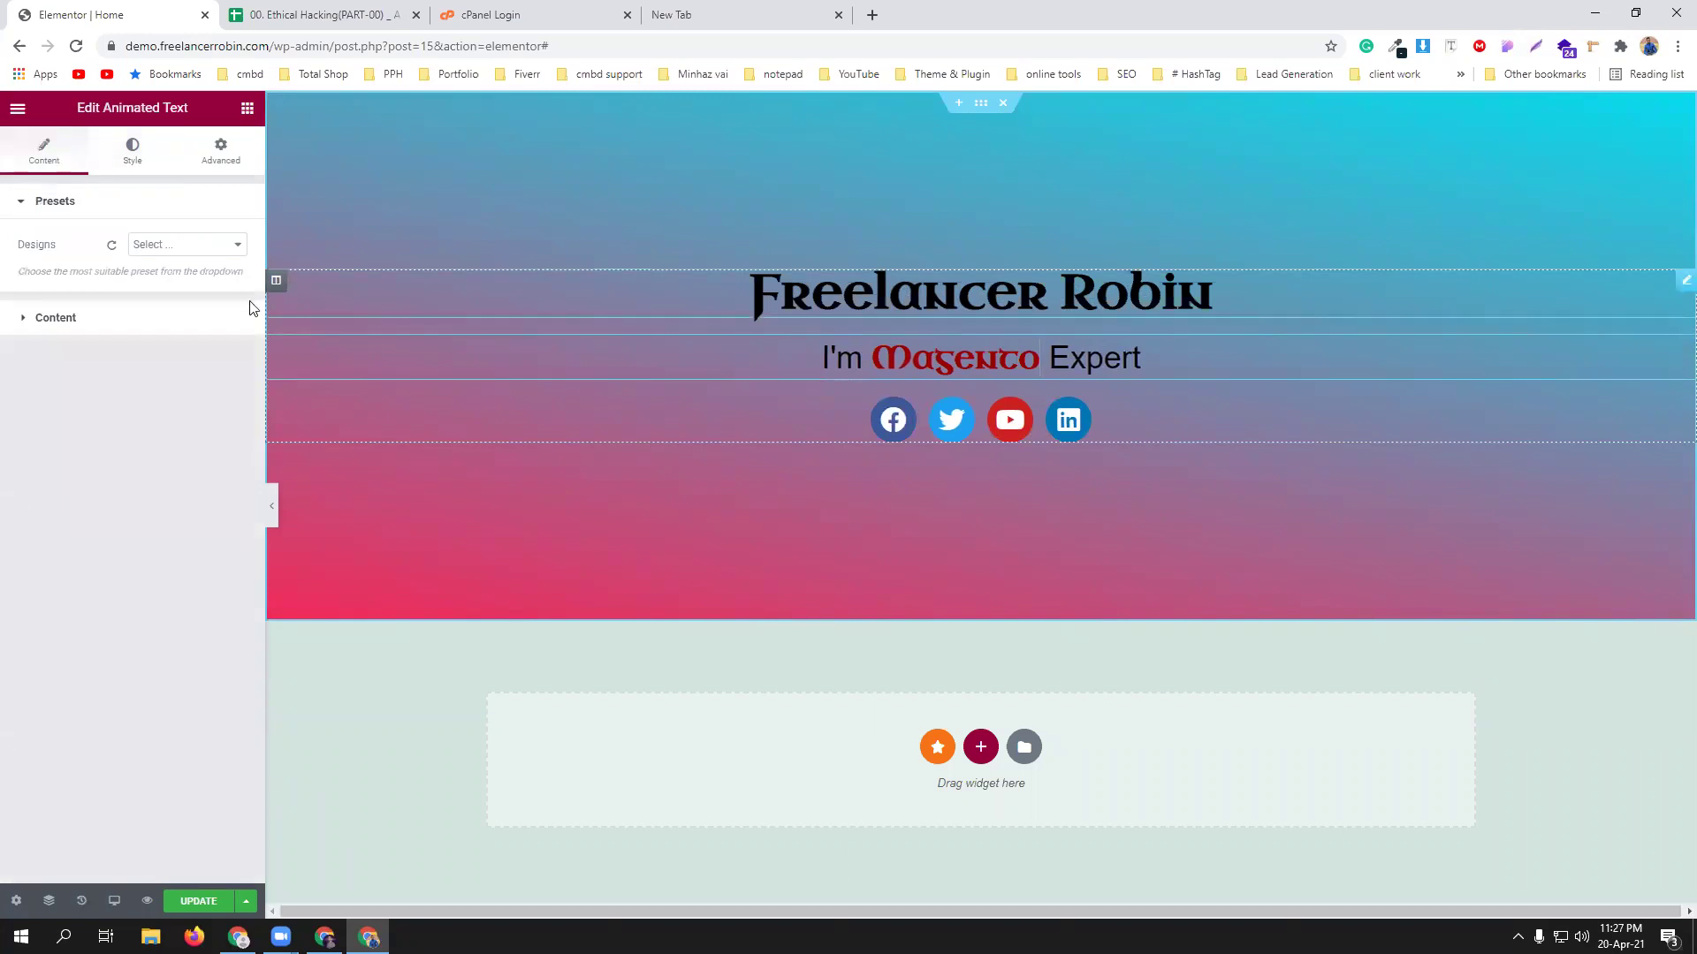
{"action": "left_click", "coordinate": [132, 155]}
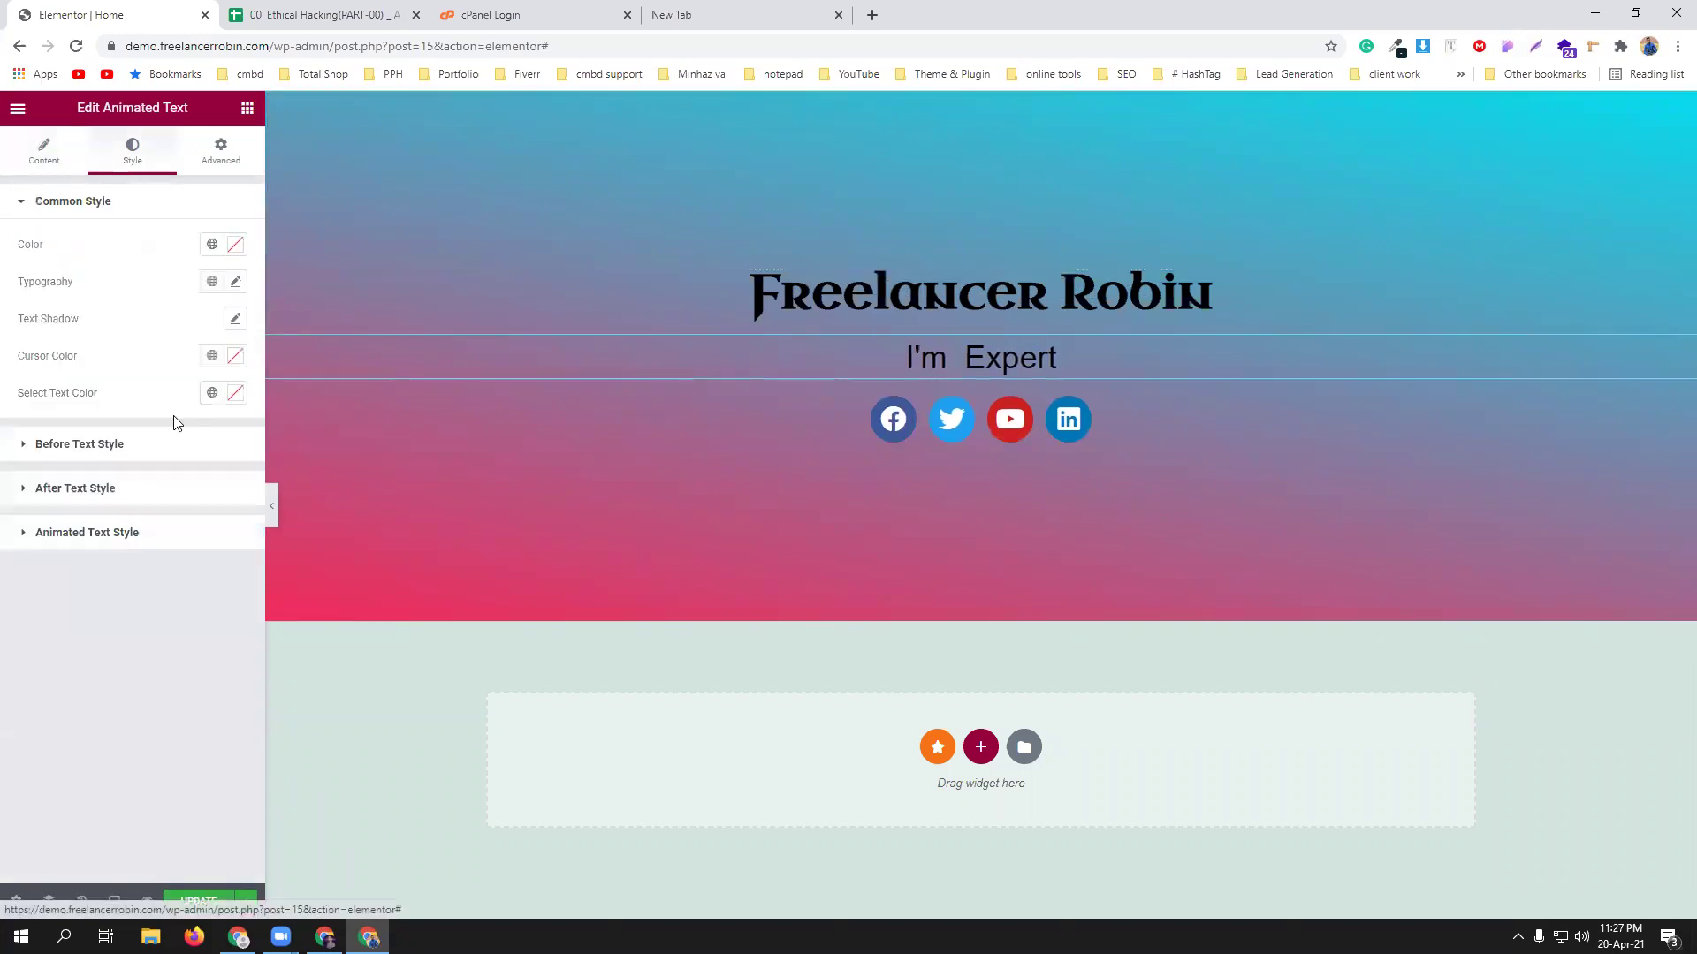
{"action": "left_click", "coordinate": [180, 534]}
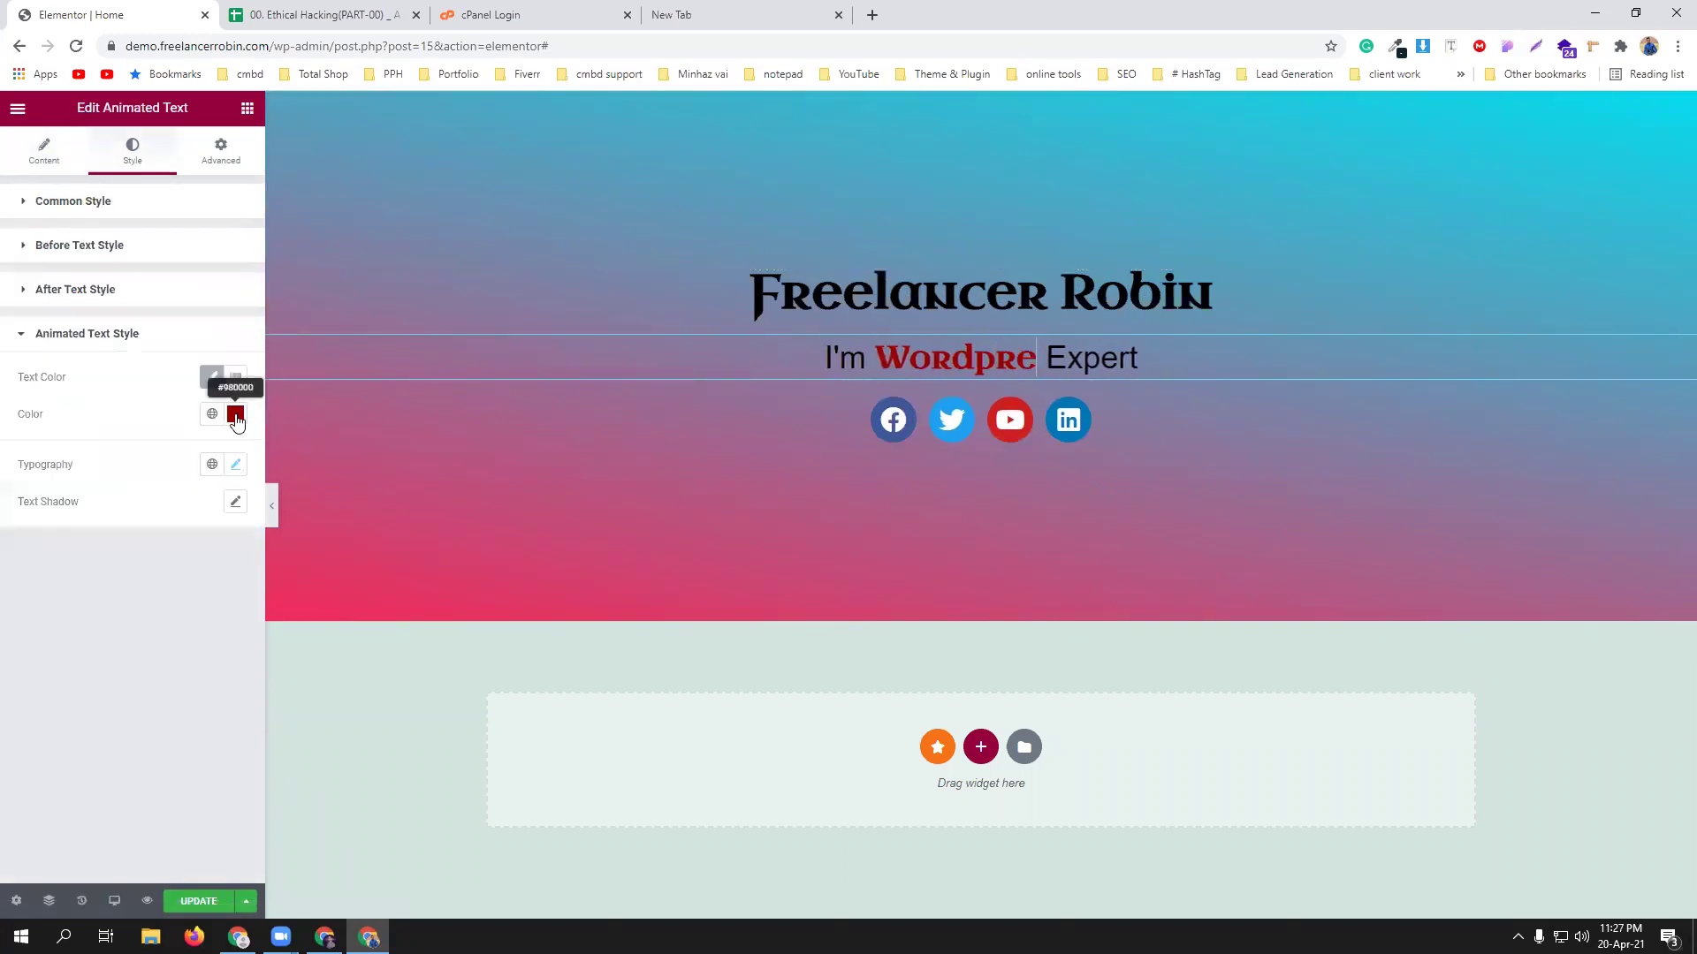
{"action": "left_click", "coordinate": [235, 413]}
{"action": "left_click", "coordinate": [52, 499]}
{"action": "left_click_drag", "start_coordinate": [31, 491], "coordinate": [10, 489]}
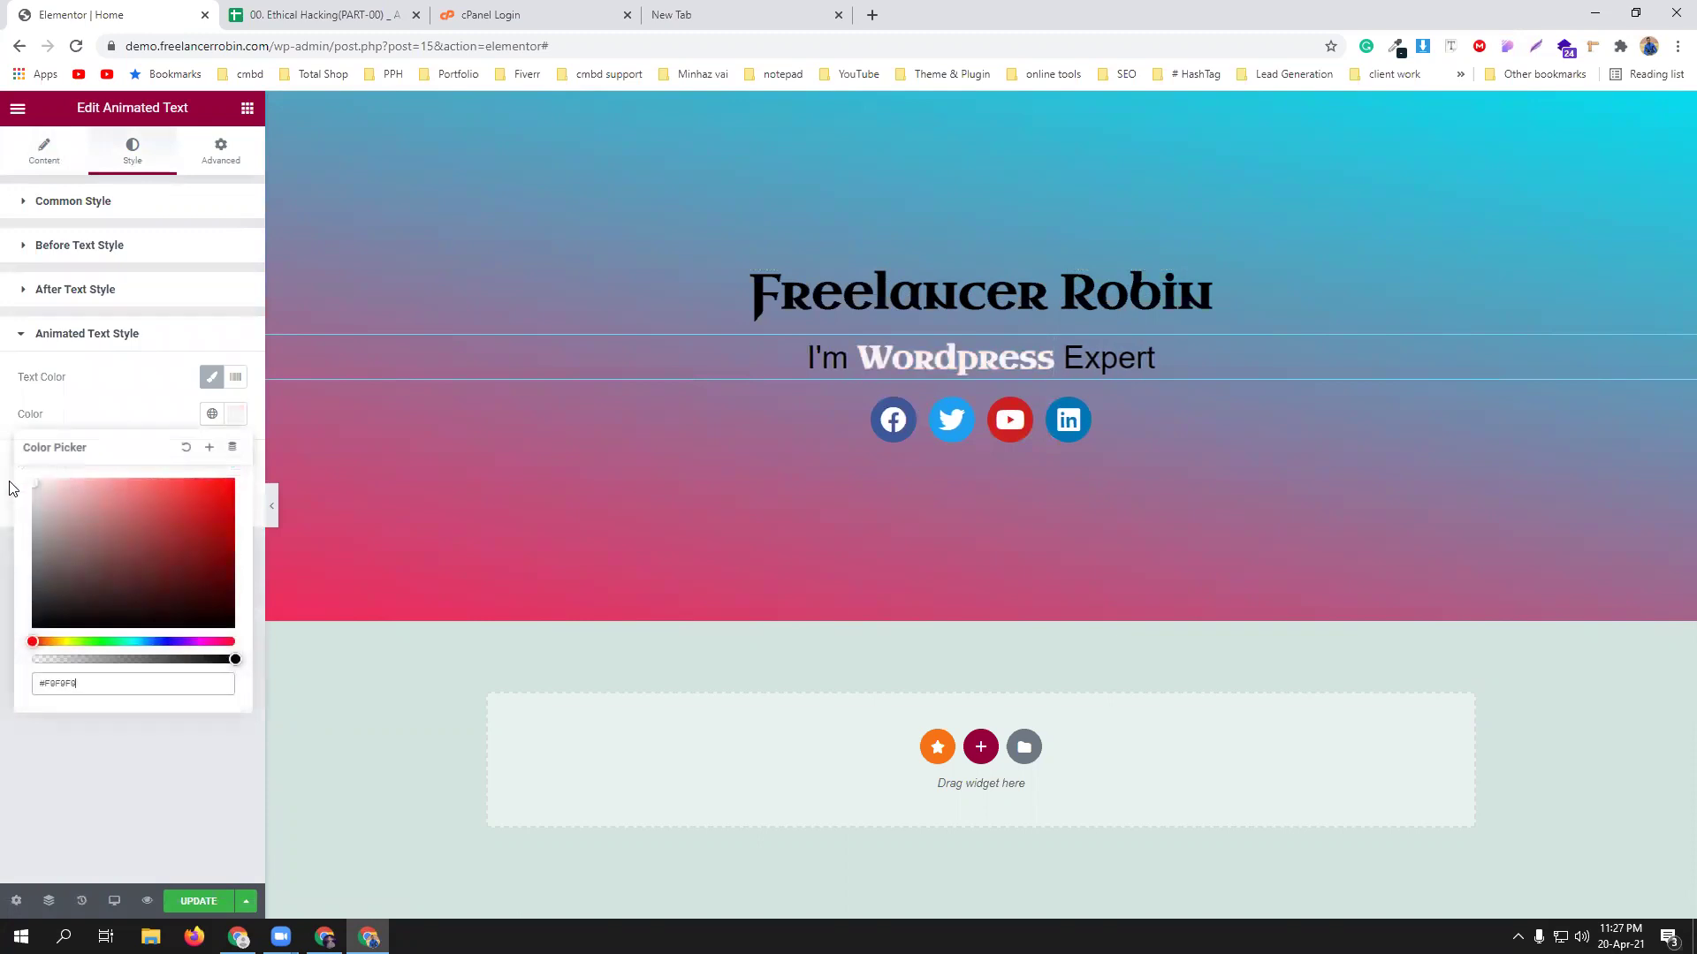
{"action": "left_click", "coordinate": [191, 333]}
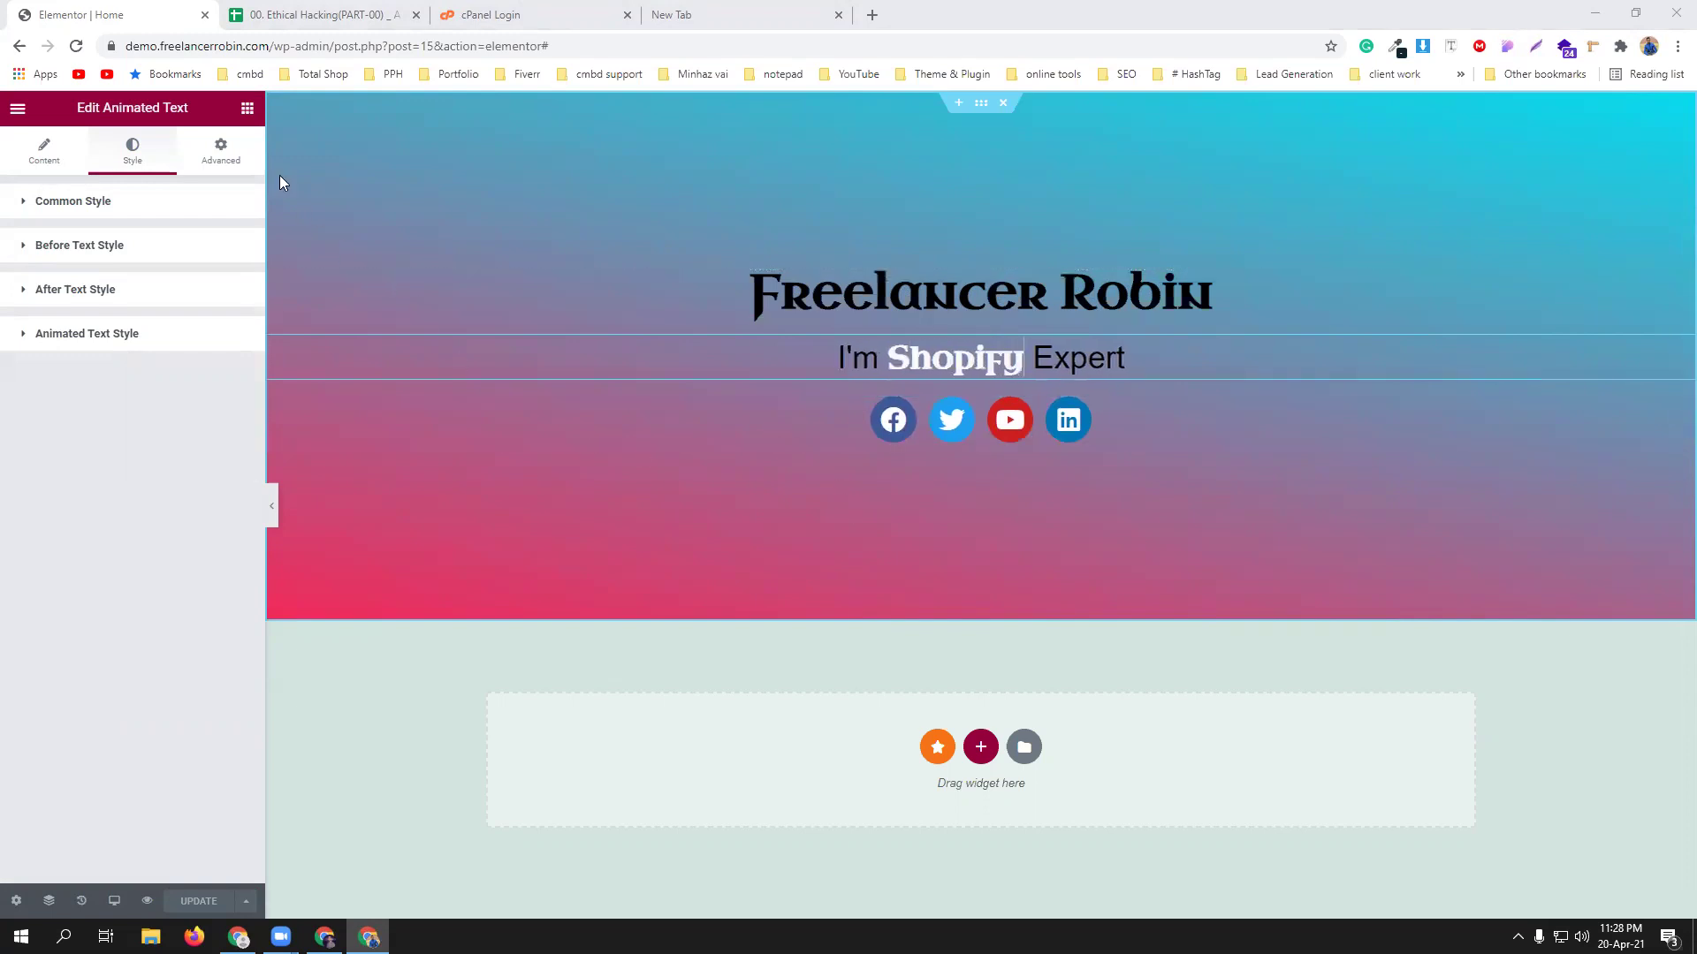
Add a new single-column section below the hero section.
{"action": "left_click", "coordinate": [247, 110]}
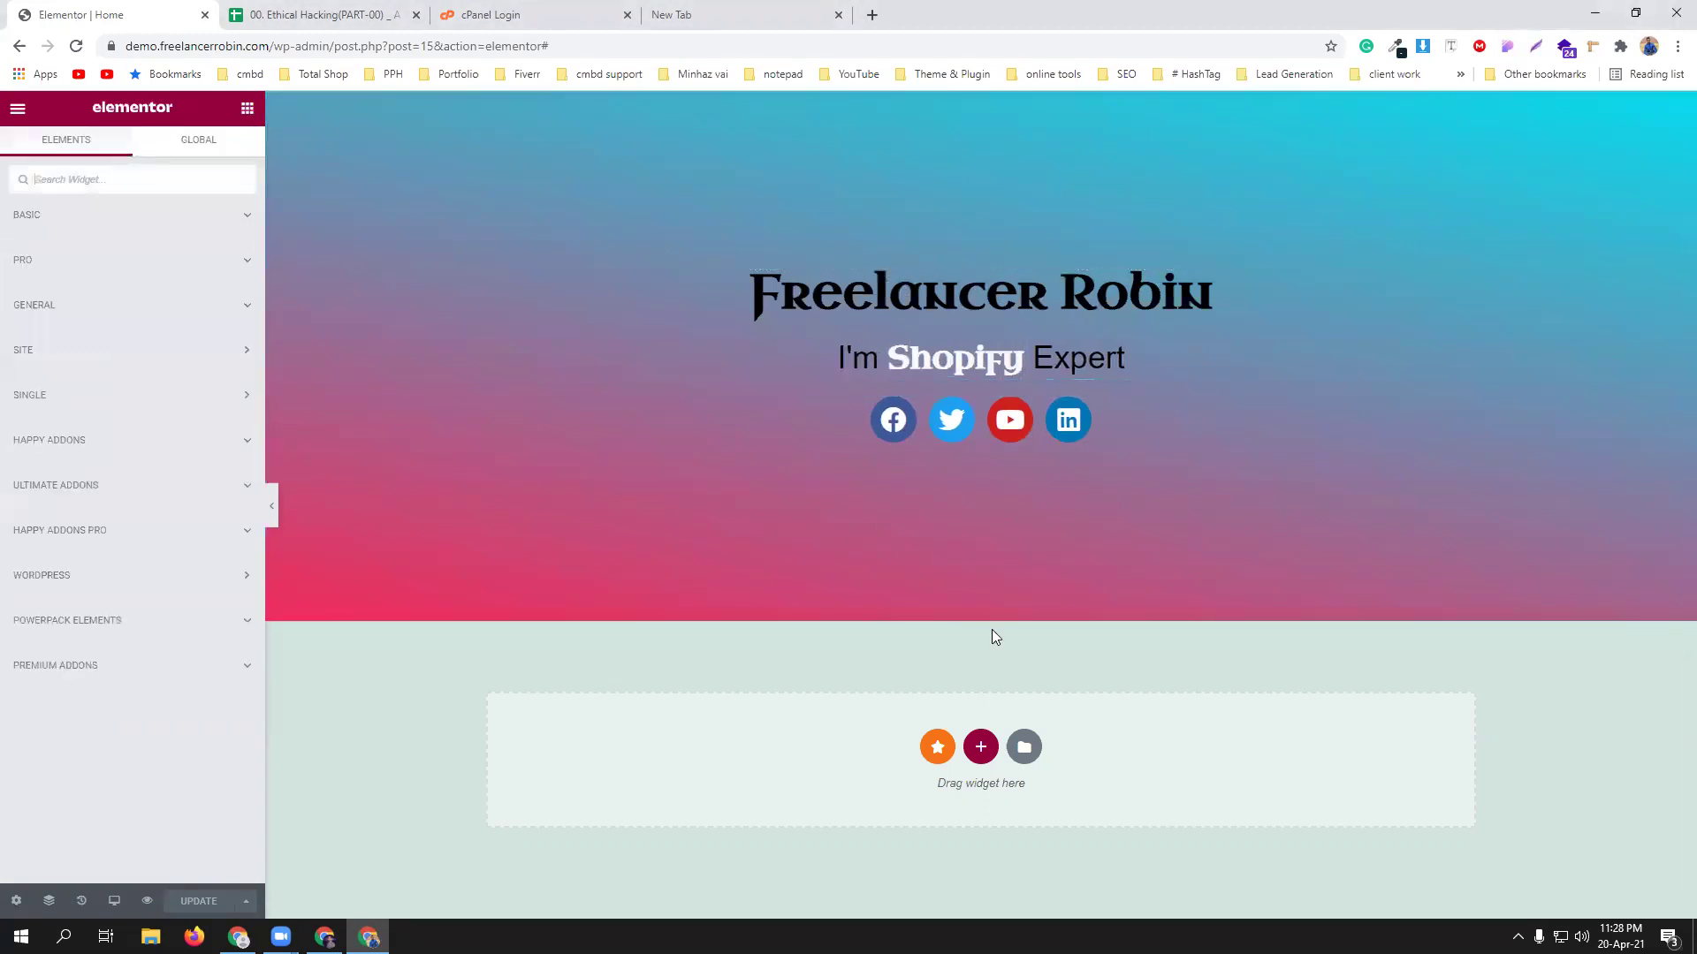
{"action": "left_click", "coordinate": [980, 746]}
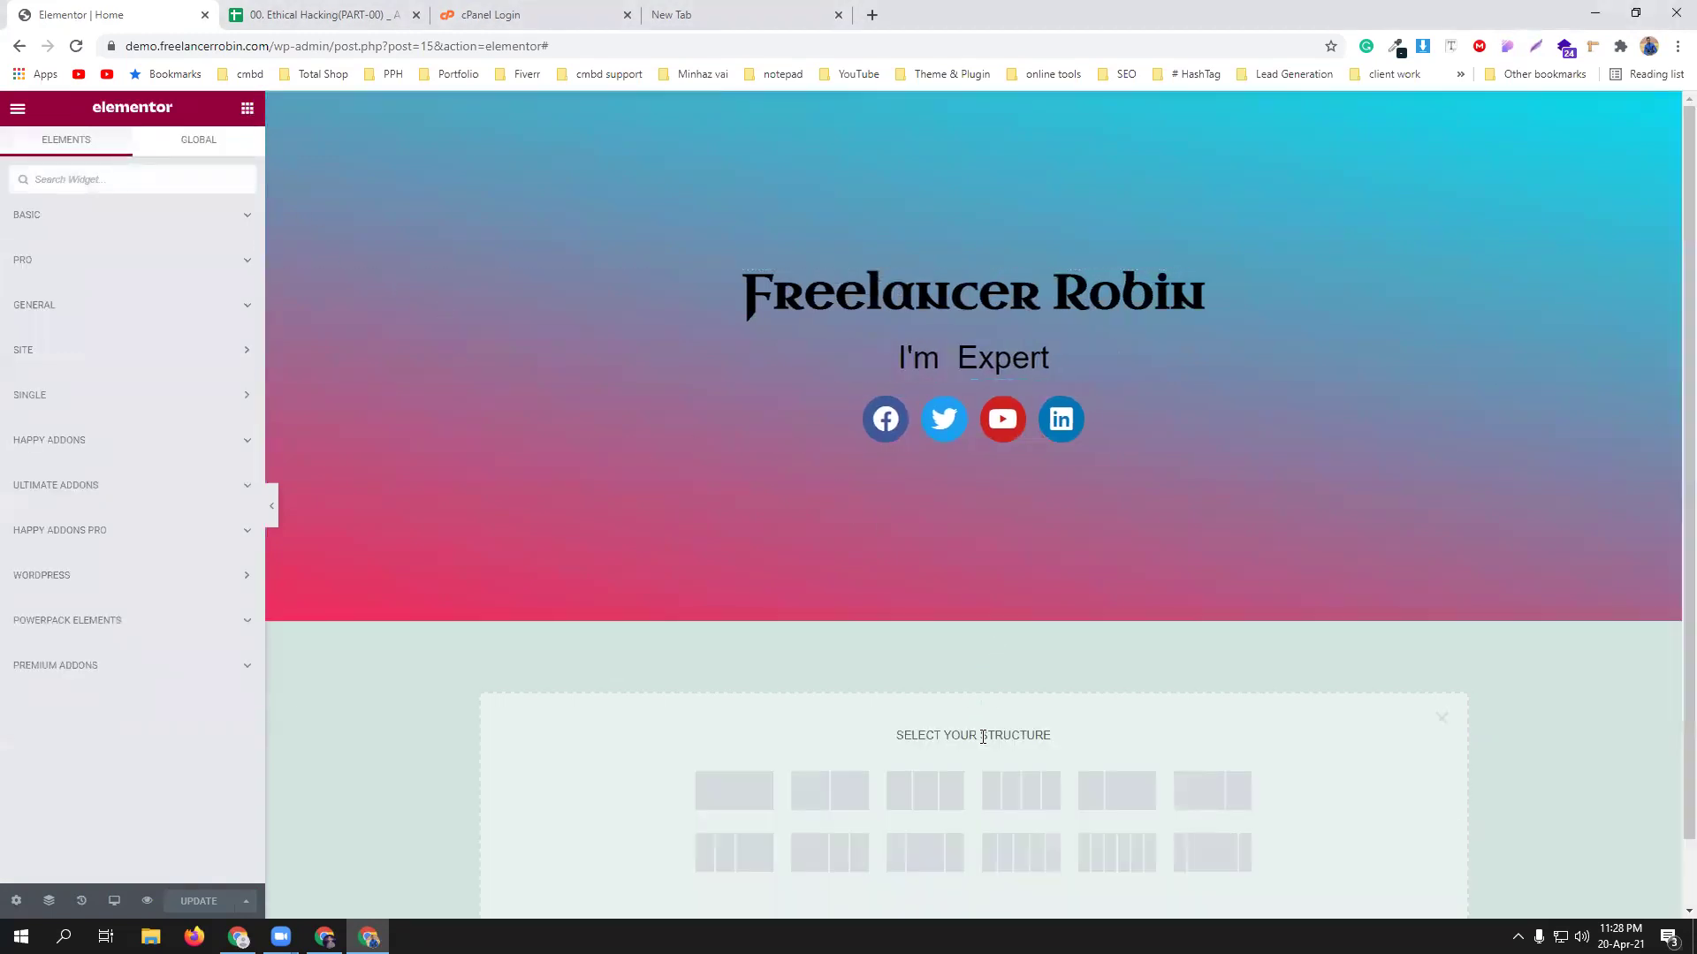
{"action": "left_click", "coordinate": [846, 767]}
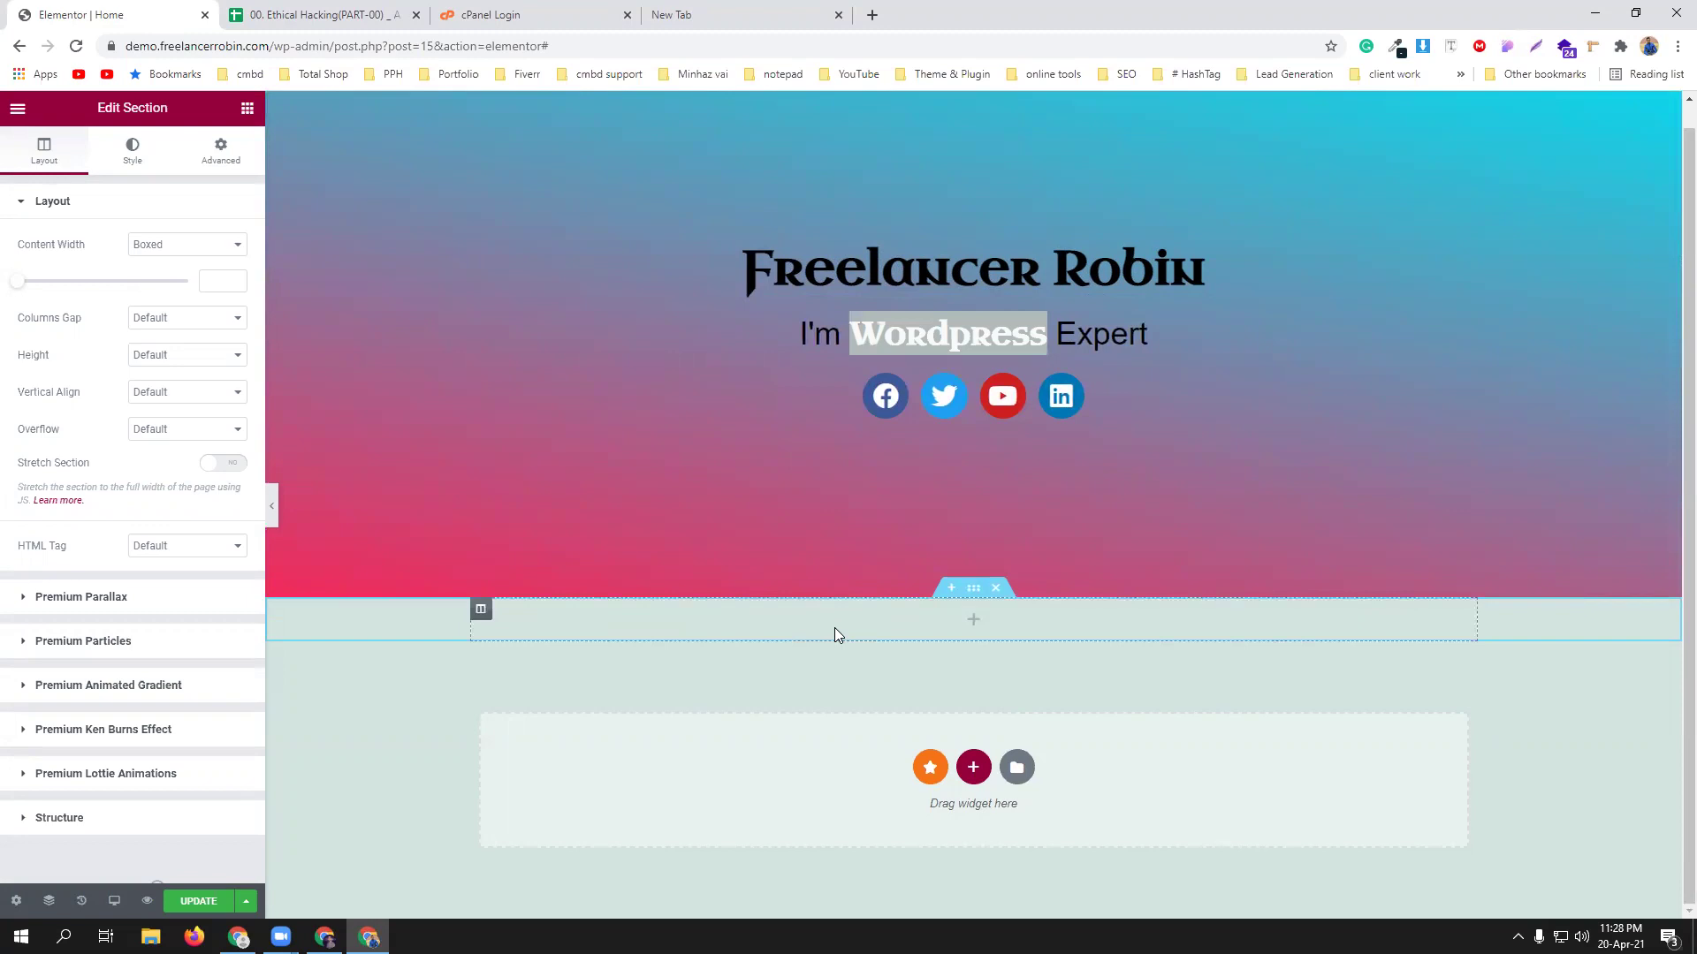
Insert an Inner Section widget into the empty section below the hero.
{"action": "left_click", "coordinate": [973, 619]}
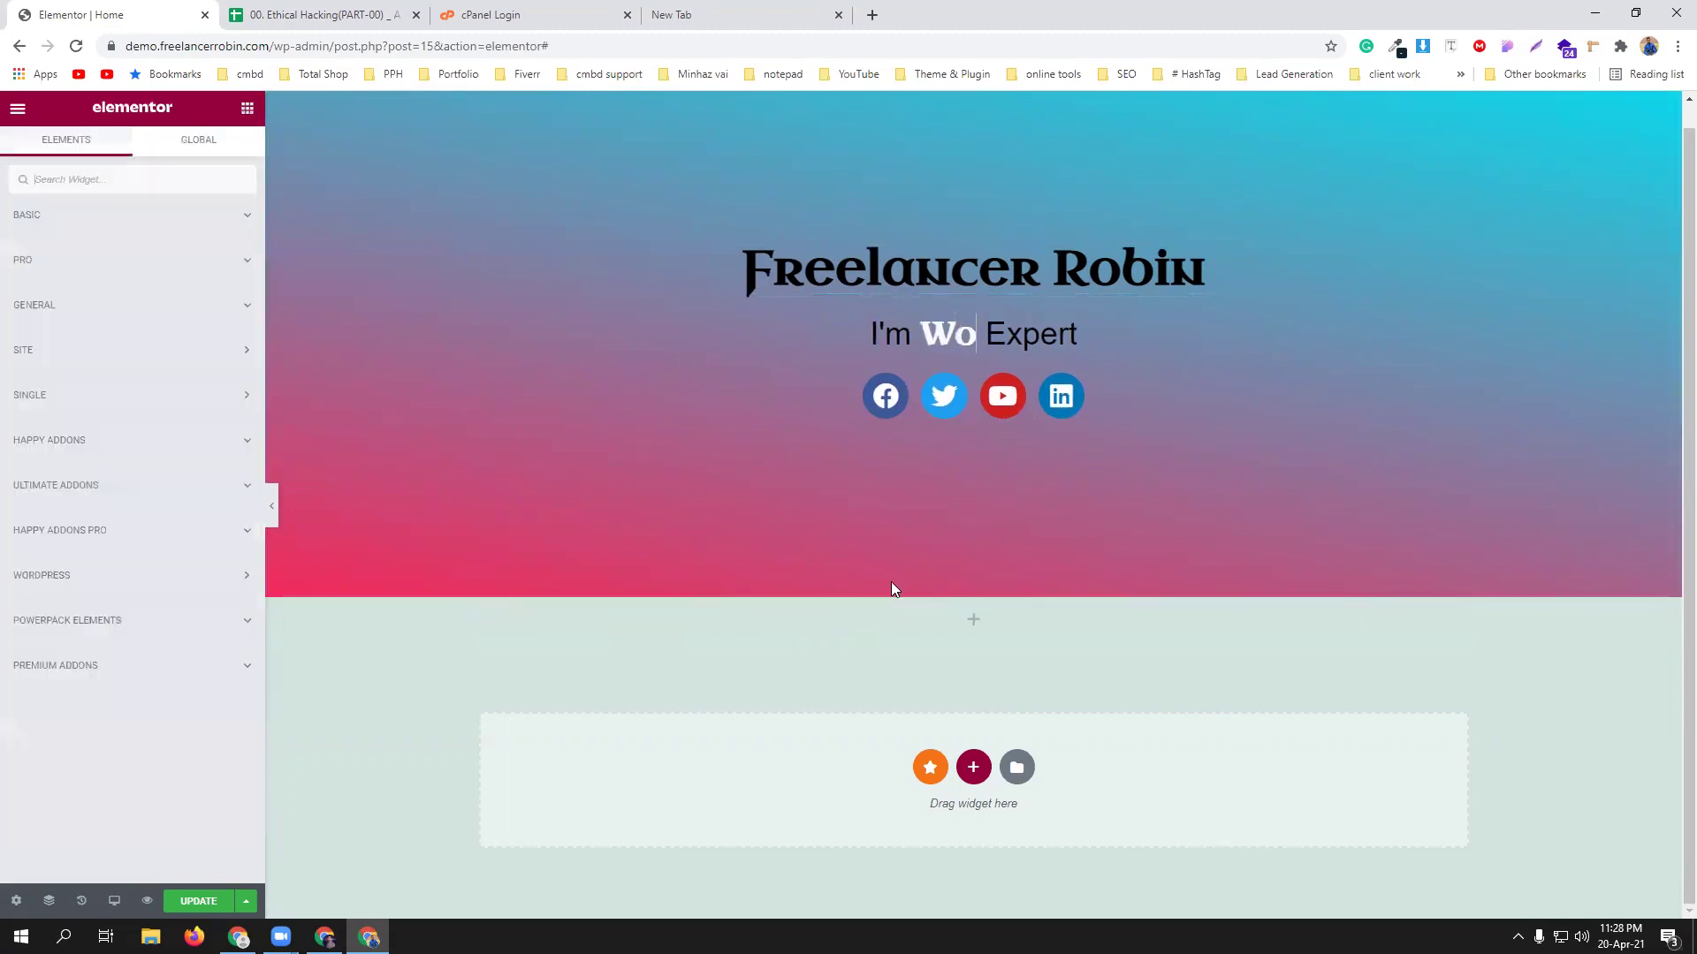
{"action": "left_click", "coordinate": [250, 219]}
{"action": "double_click", "coordinate": [27, 215]}
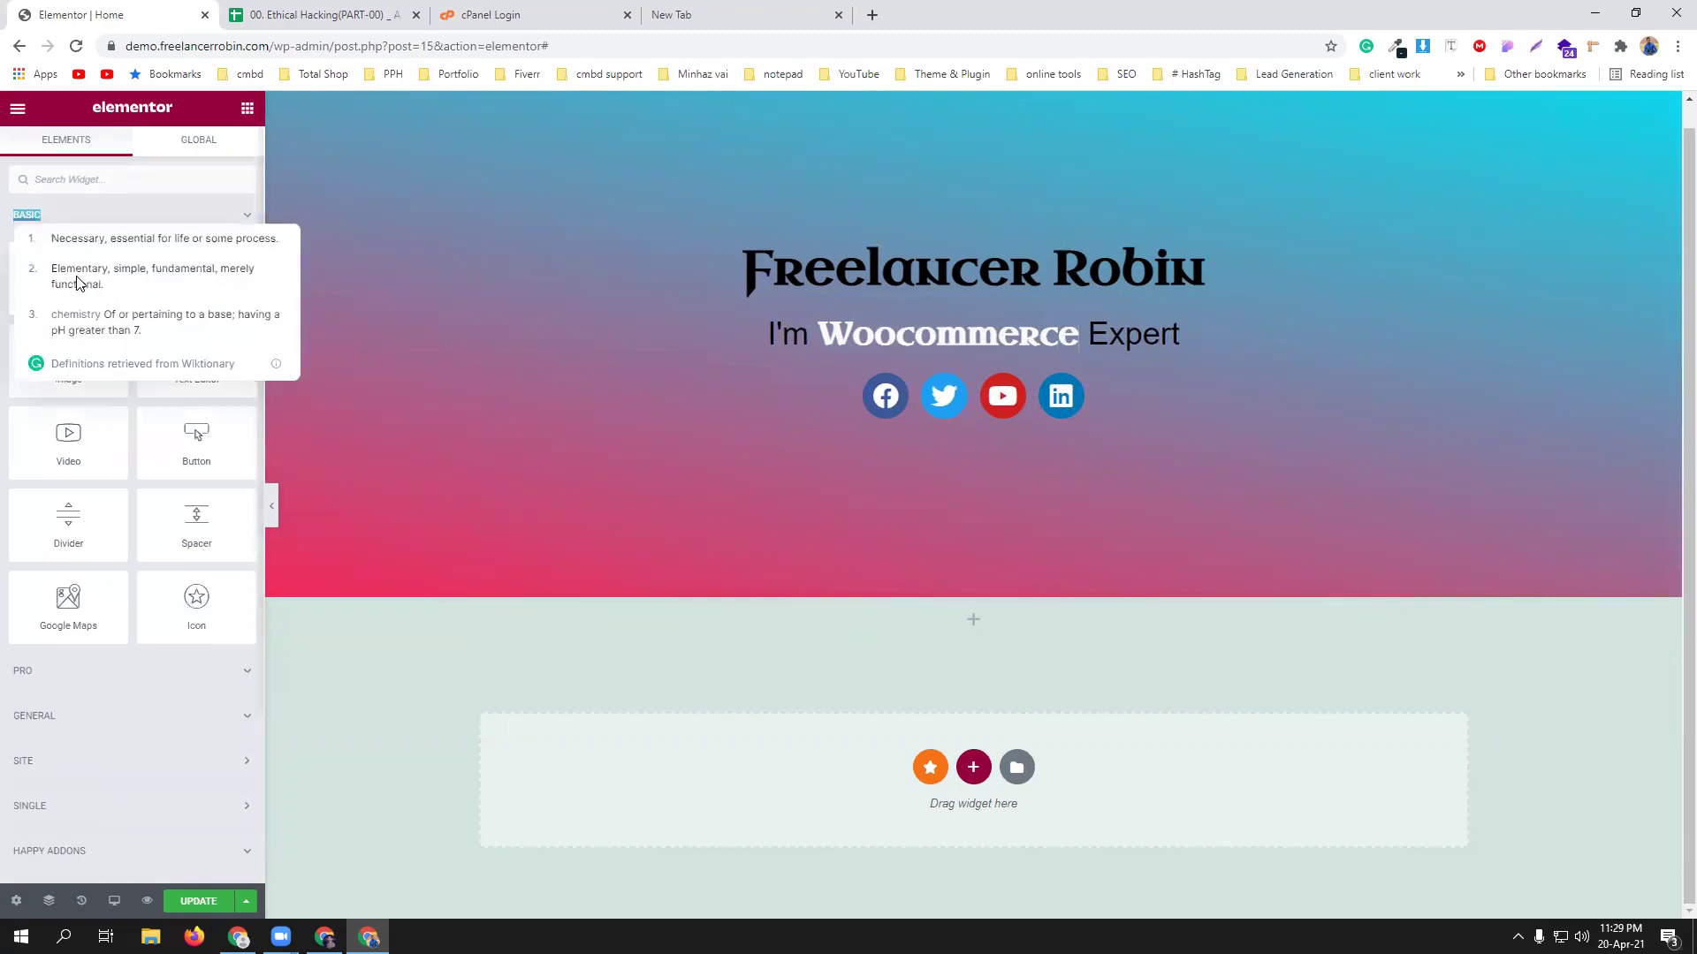
{"action": "left_click", "coordinate": [64, 216]}
{"action": "left_click", "coordinate": [63, 216]}
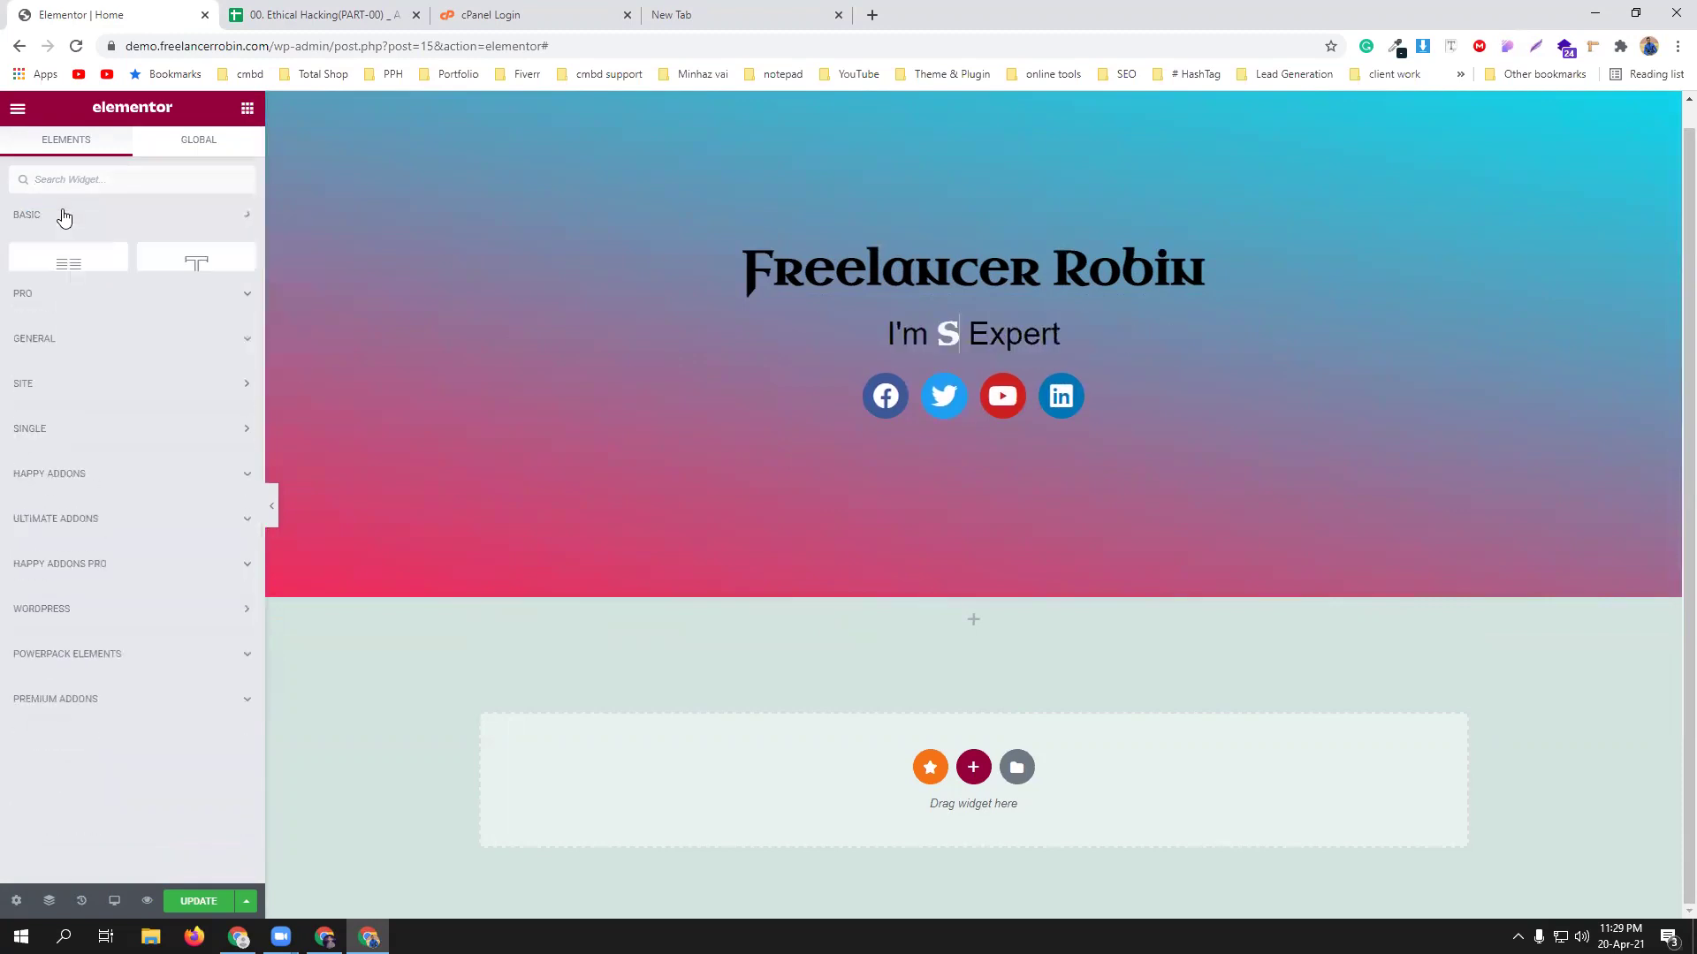
{"action": "left_click_drag", "start_coordinate": [65, 265], "coordinate": [977, 616]}
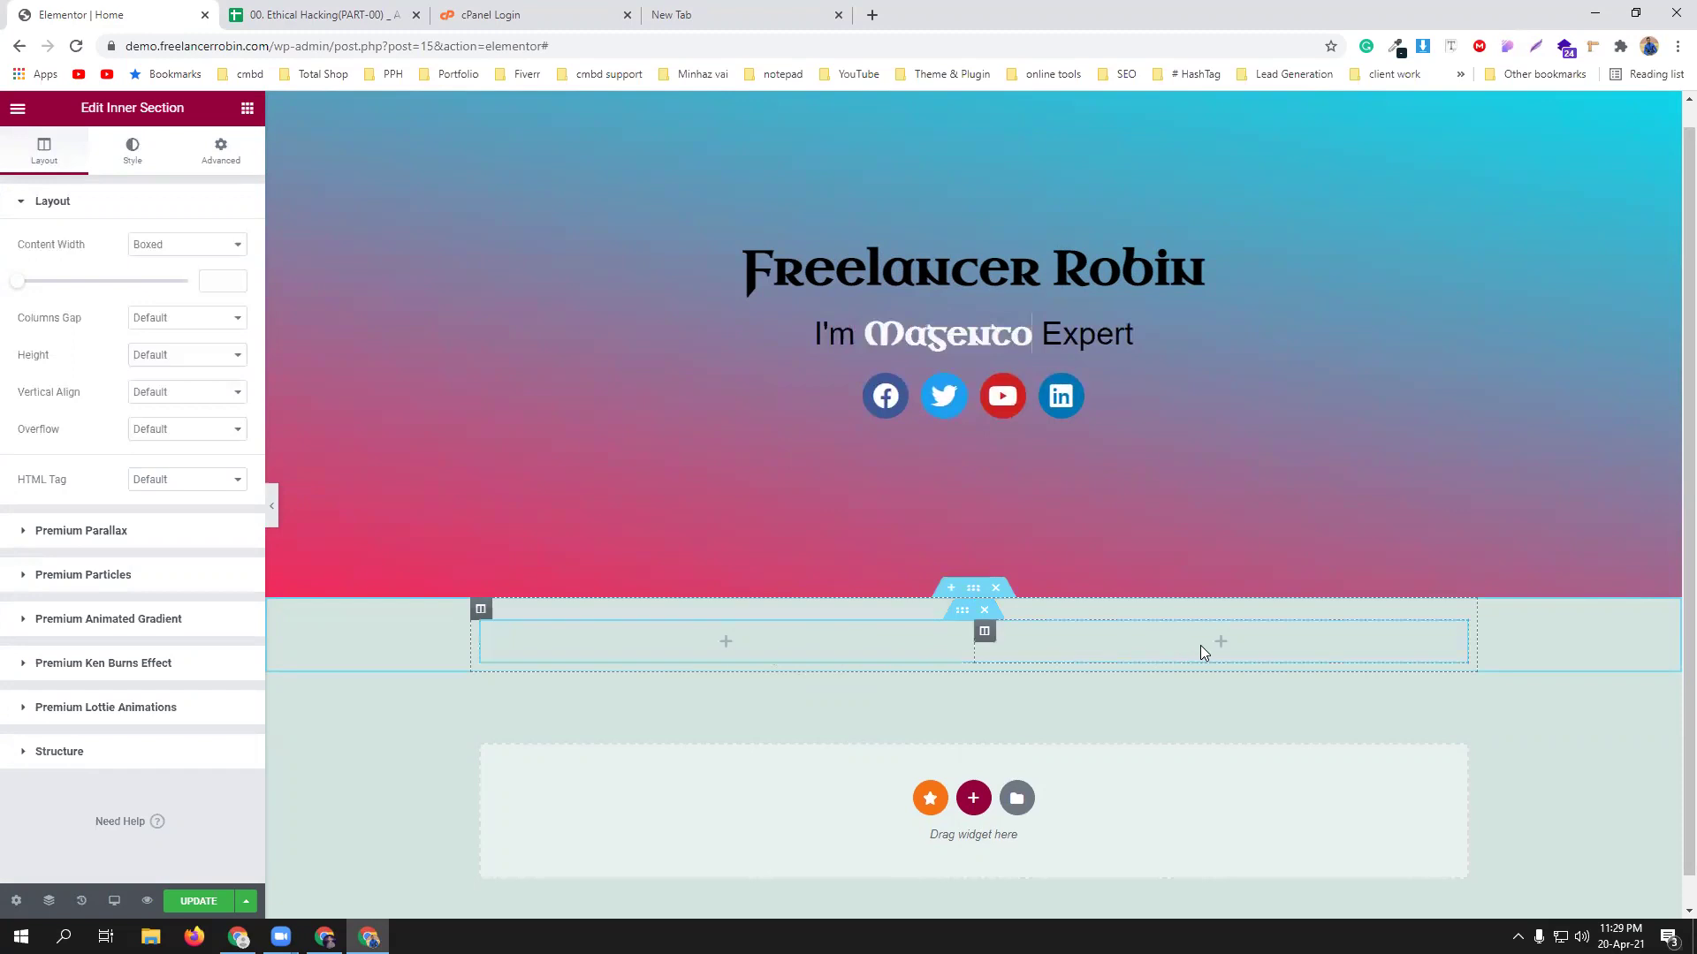
Duplicate a column of the inner section and delete the extra column again.
{"action": "right_click", "coordinate": [981, 634]}
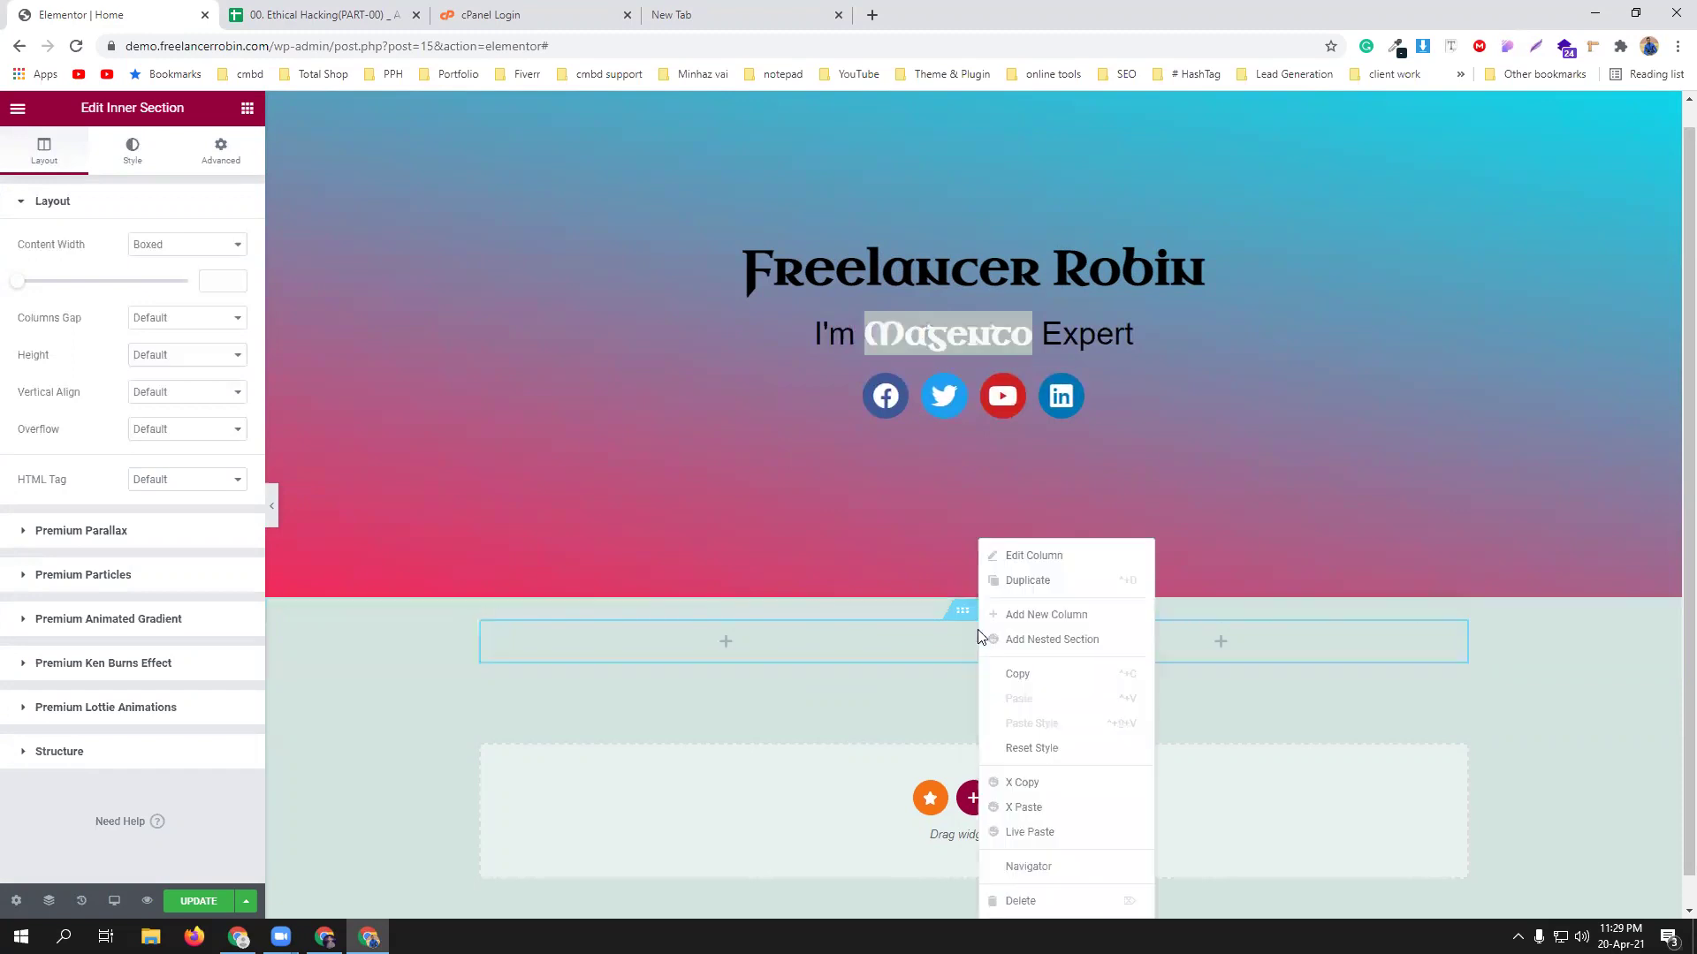
{"action": "left_click", "coordinate": [1029, 579]}
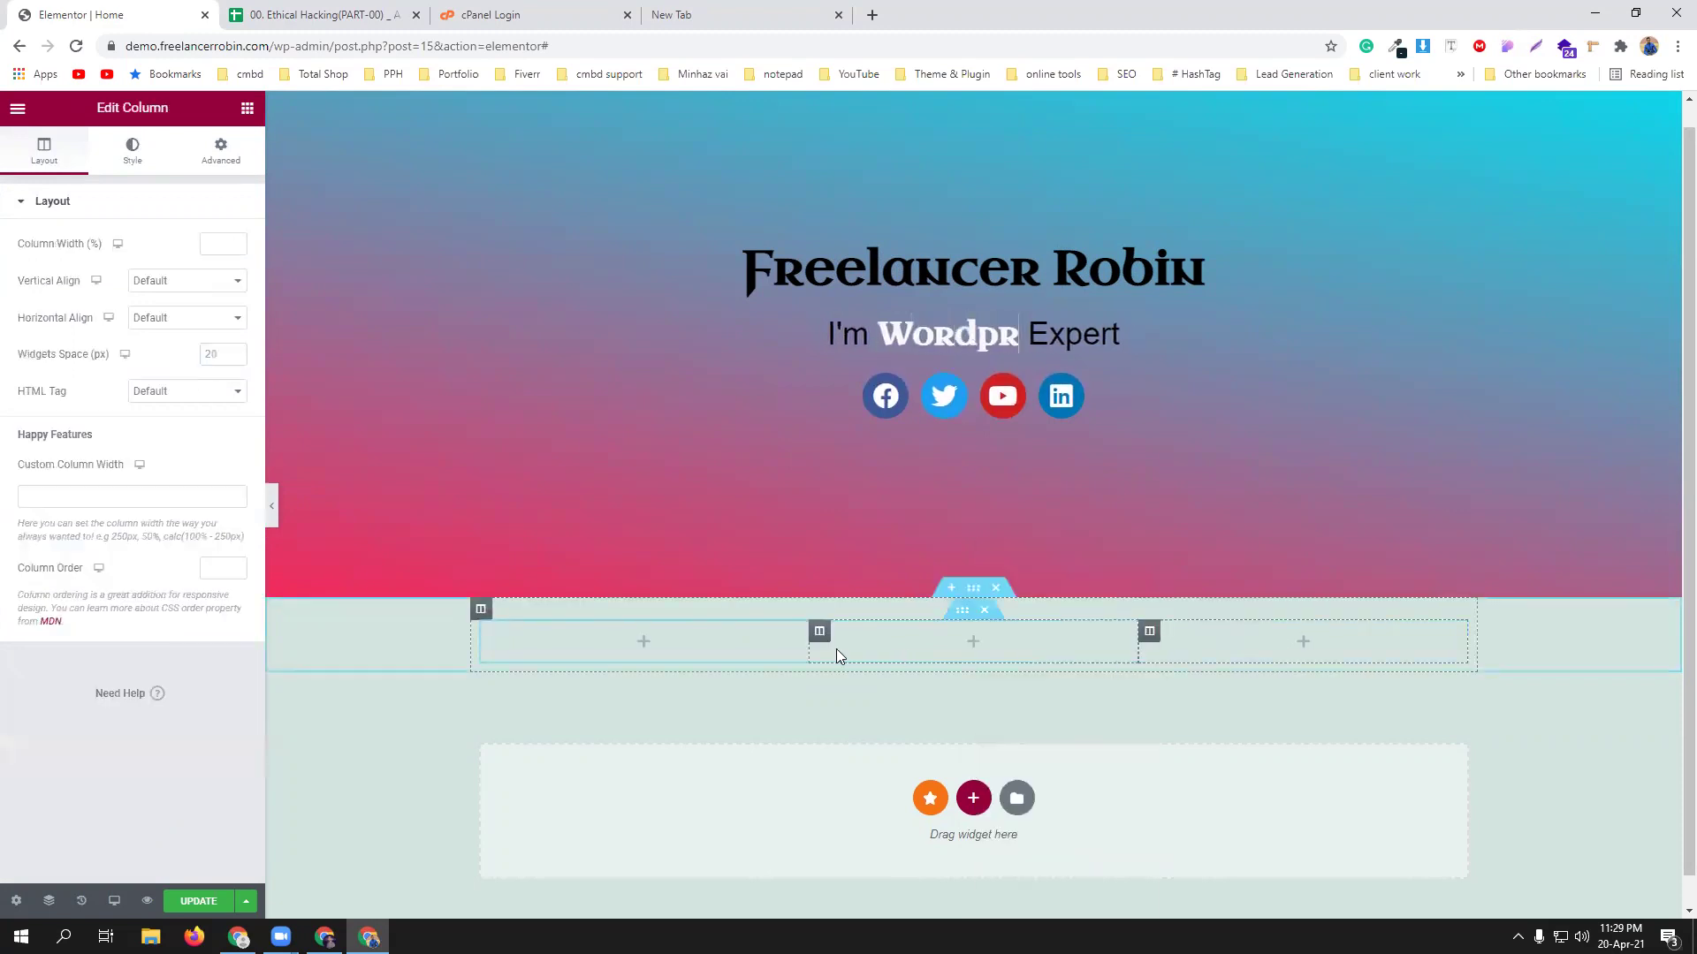
{"action": "right_click", "coordinate": [1148, 633]}
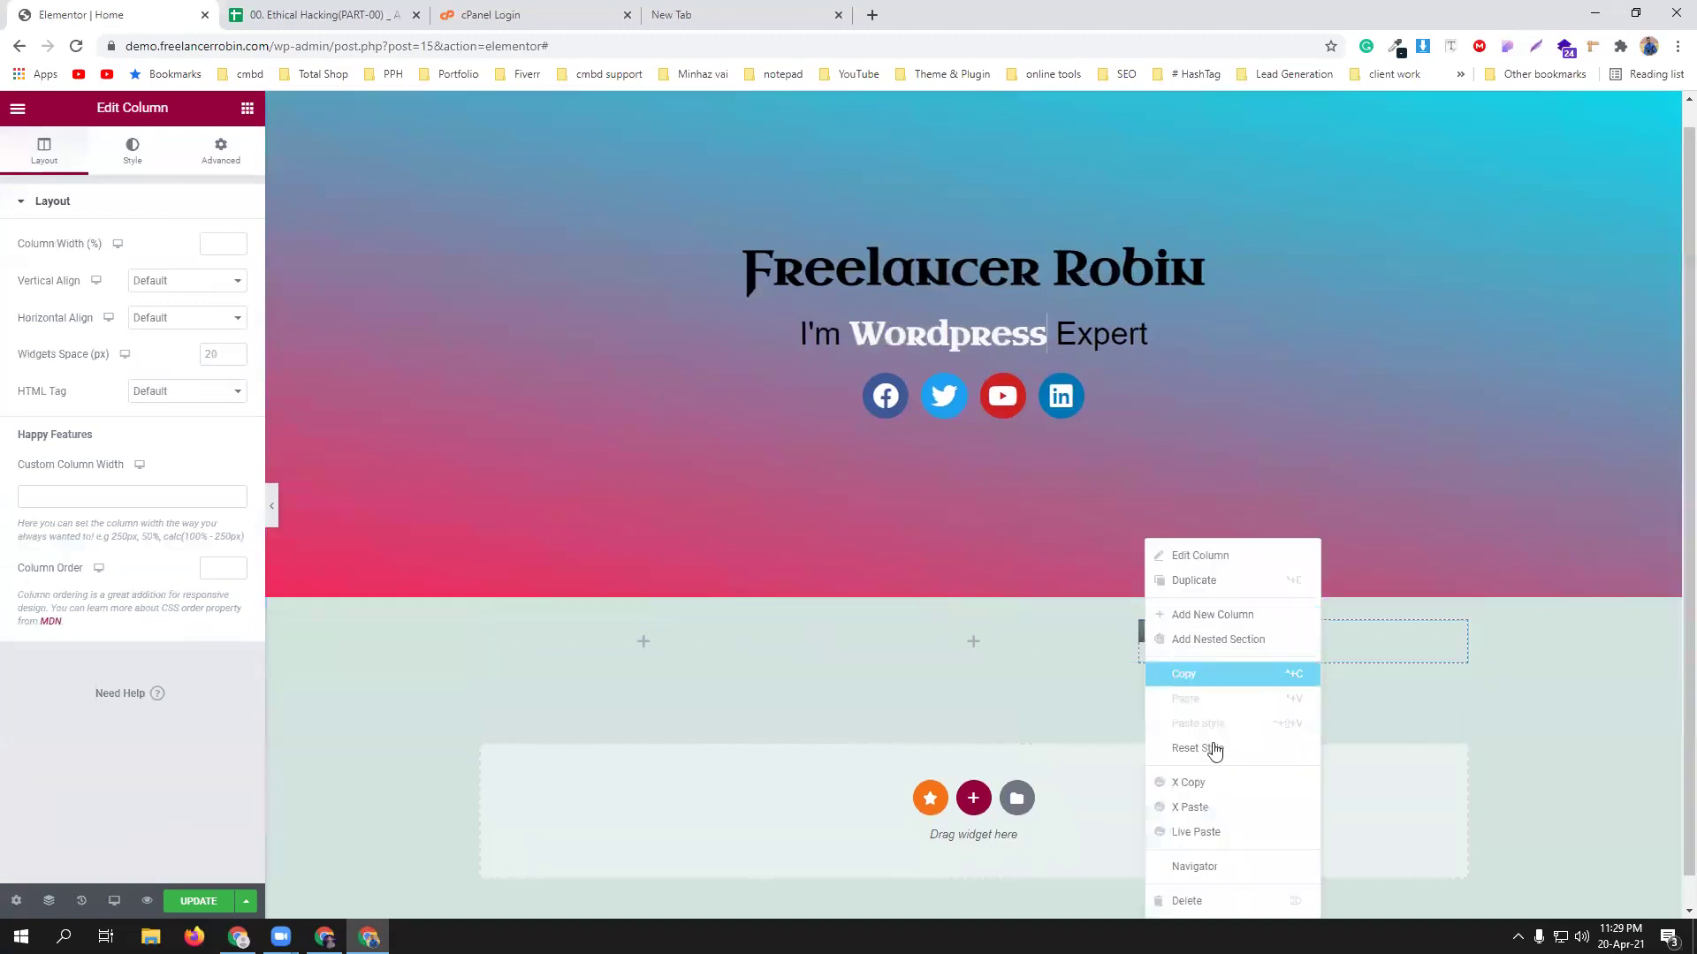
{"action": "left_click", "coordinate": [1211, 899]}
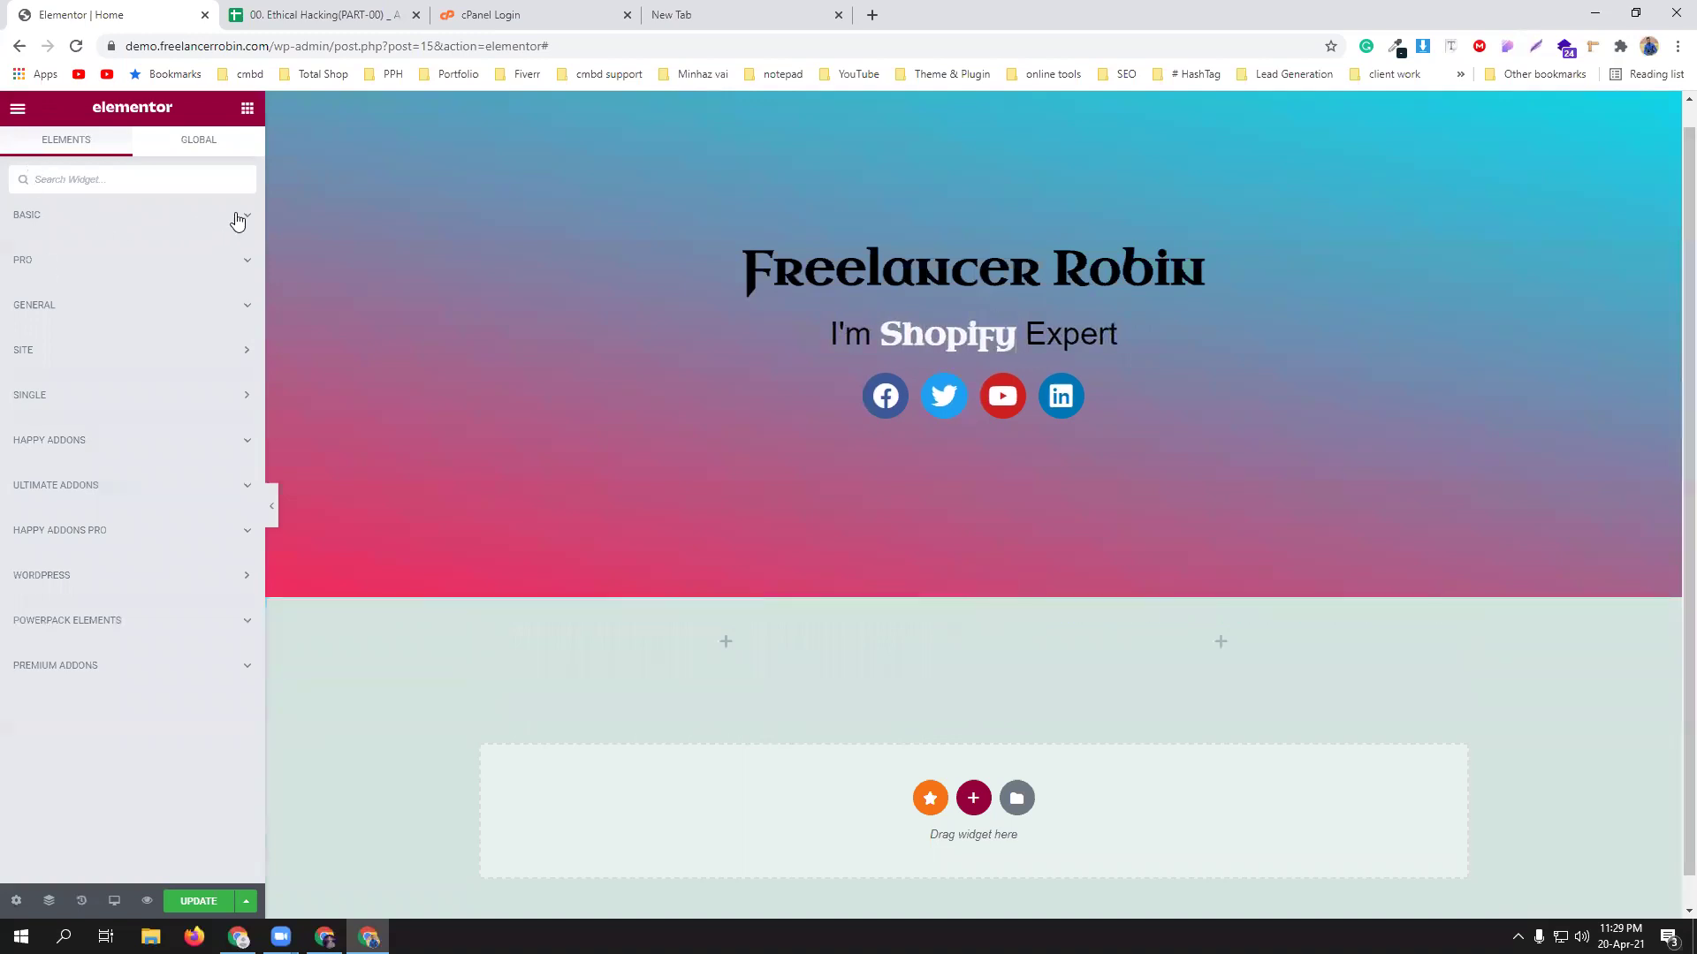
Add a Text Editor widget to the first column of the inner section.
{"action": "left_click", "coordinate": [237, 217]}
{"action": "left_click_drag", "start_coordinate": [196, 356], "coordinate": [761, 651]}
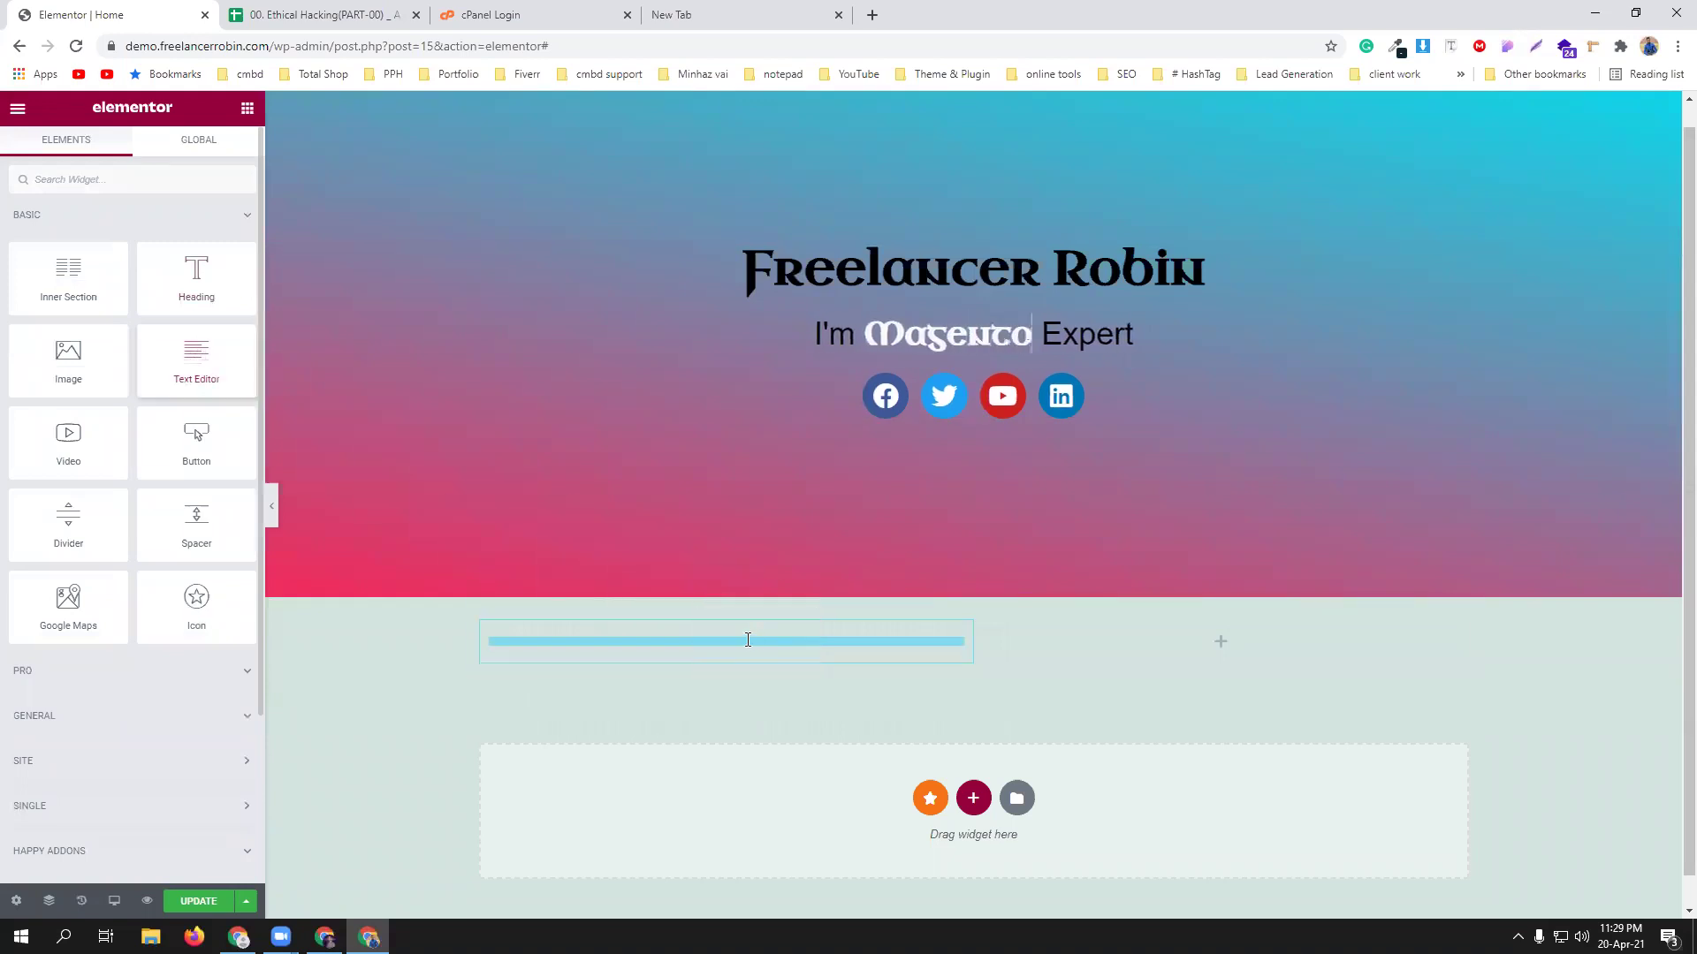
Open the about.me profile page in the empty browser tab and copy its complete bio text.
{"action": "left_click", "coordinate": [698, 19]}
{"action": "type", "text": "abou"}
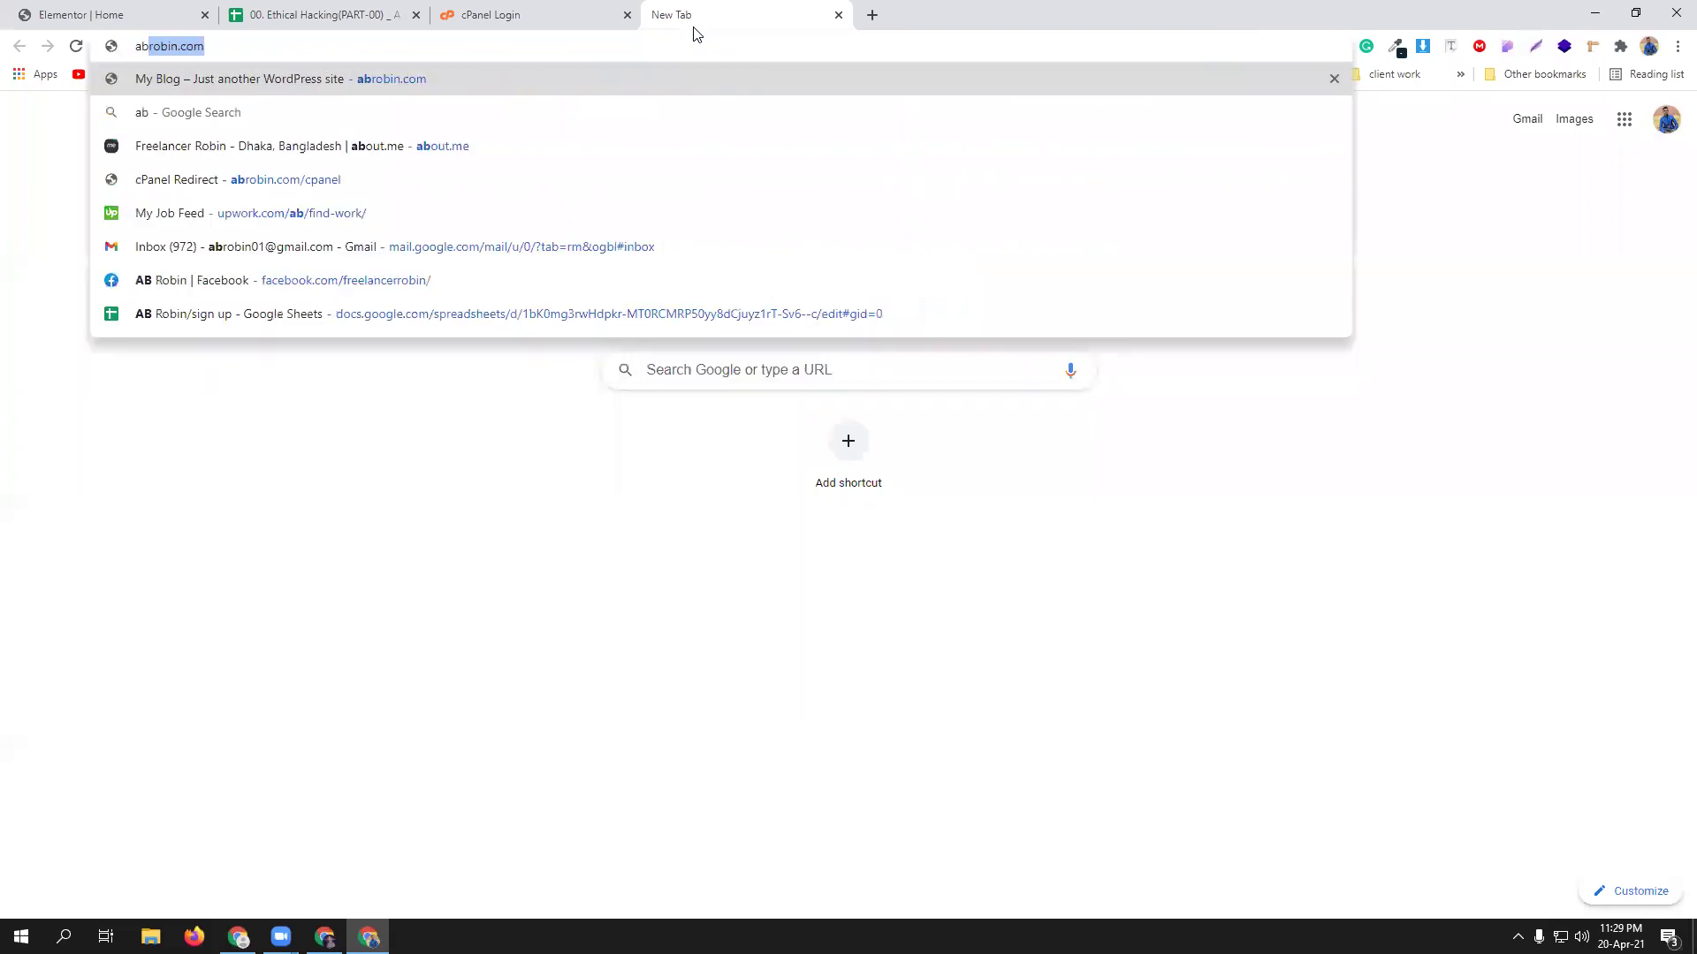
{"action": "key", "text": "Return"}
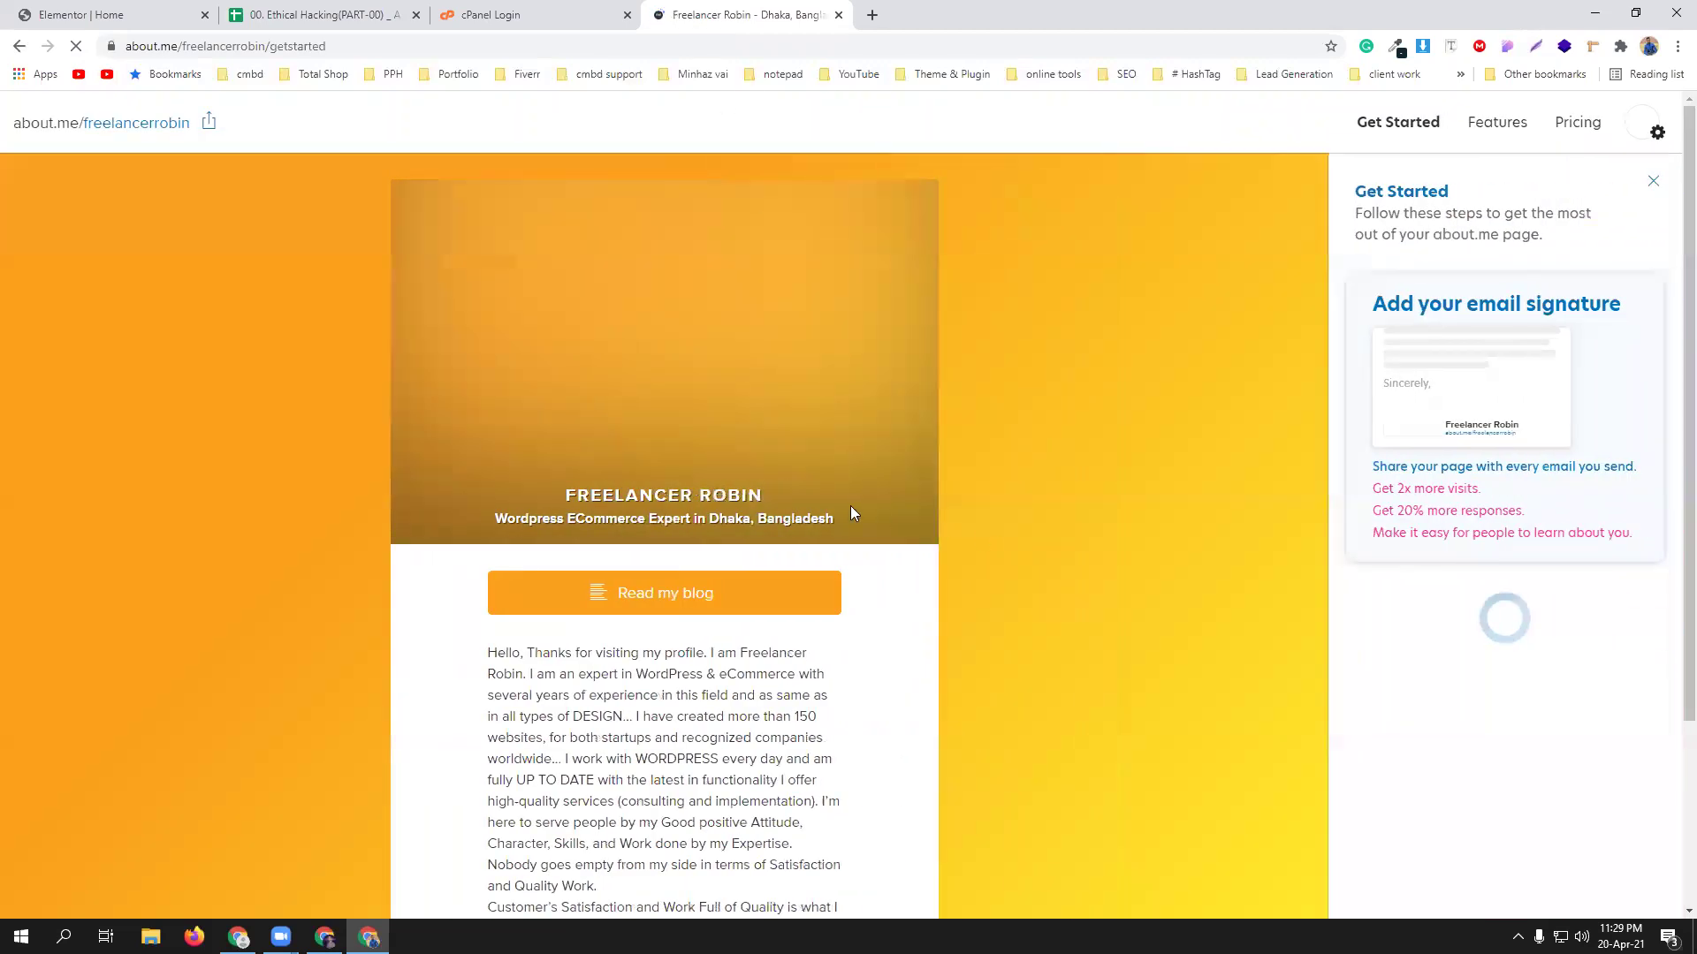
{"action": "scroll", "coordinate": [850, 508], "scroll_direction": "down", "scroll_amount": 3}
{"action": "left_click_drag", "start_coordinate": [479, 406], "coordinate": [849, 763]}
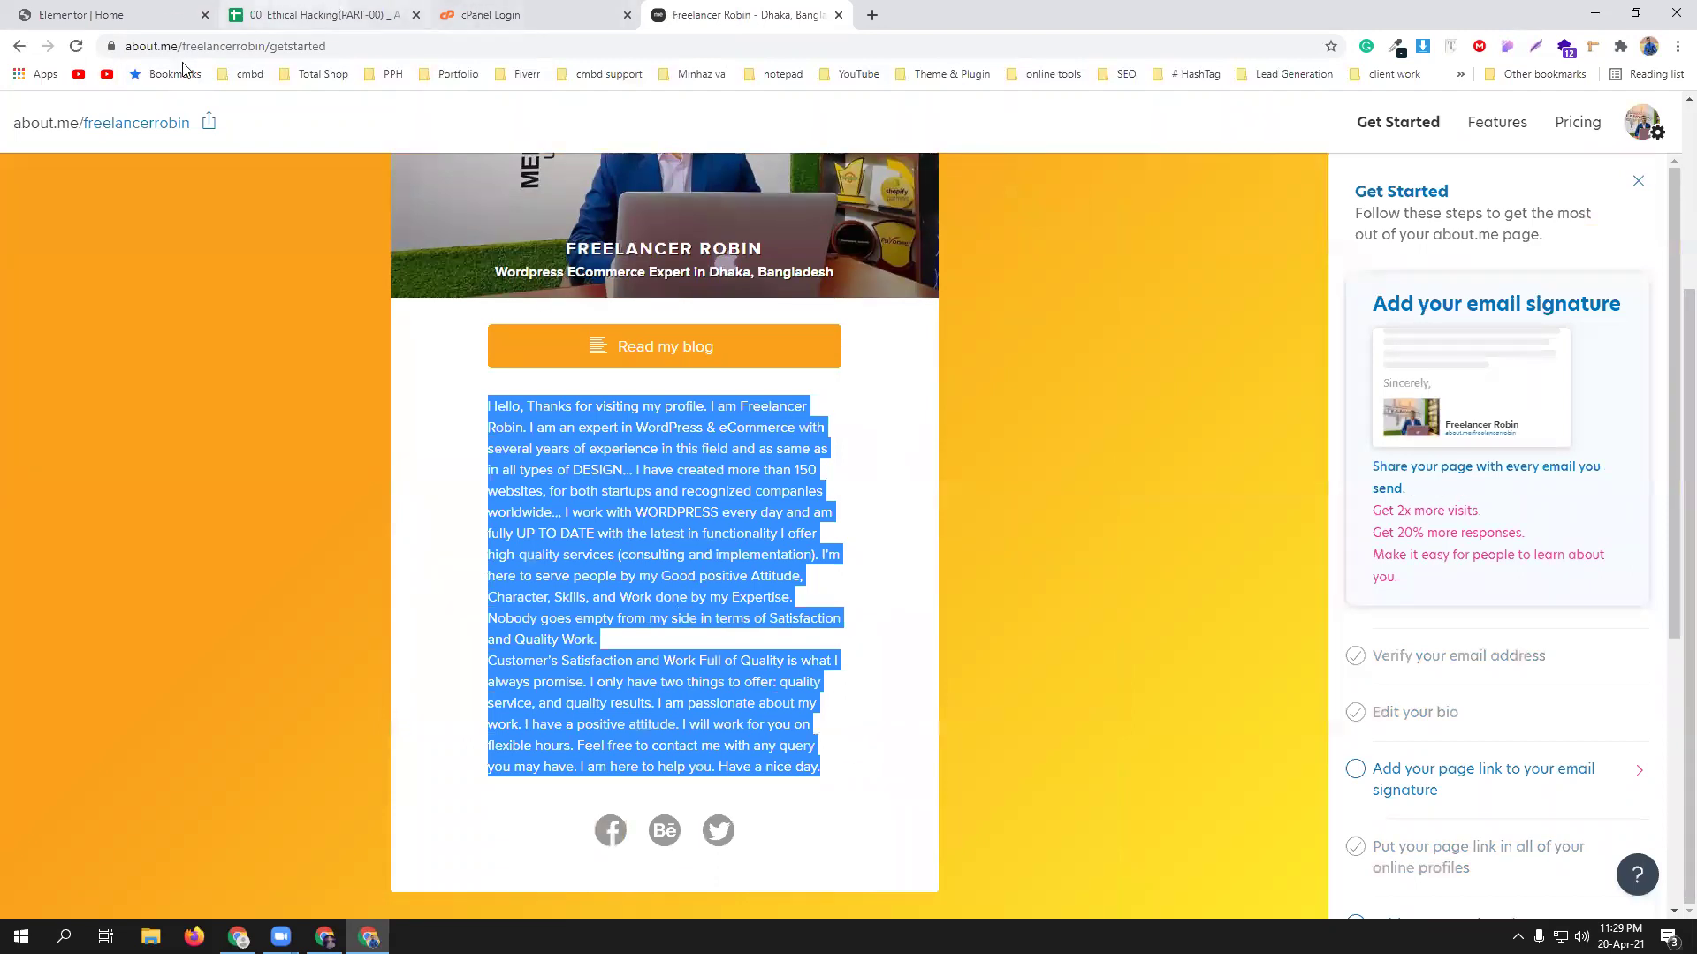
Return to the Elementor page and replace the Text Editor's placeholder text with the copied bio.
{"action": "left_click", "coordinate": [177, 15]}
{"action": "type", "text": "Wooco Expert"}
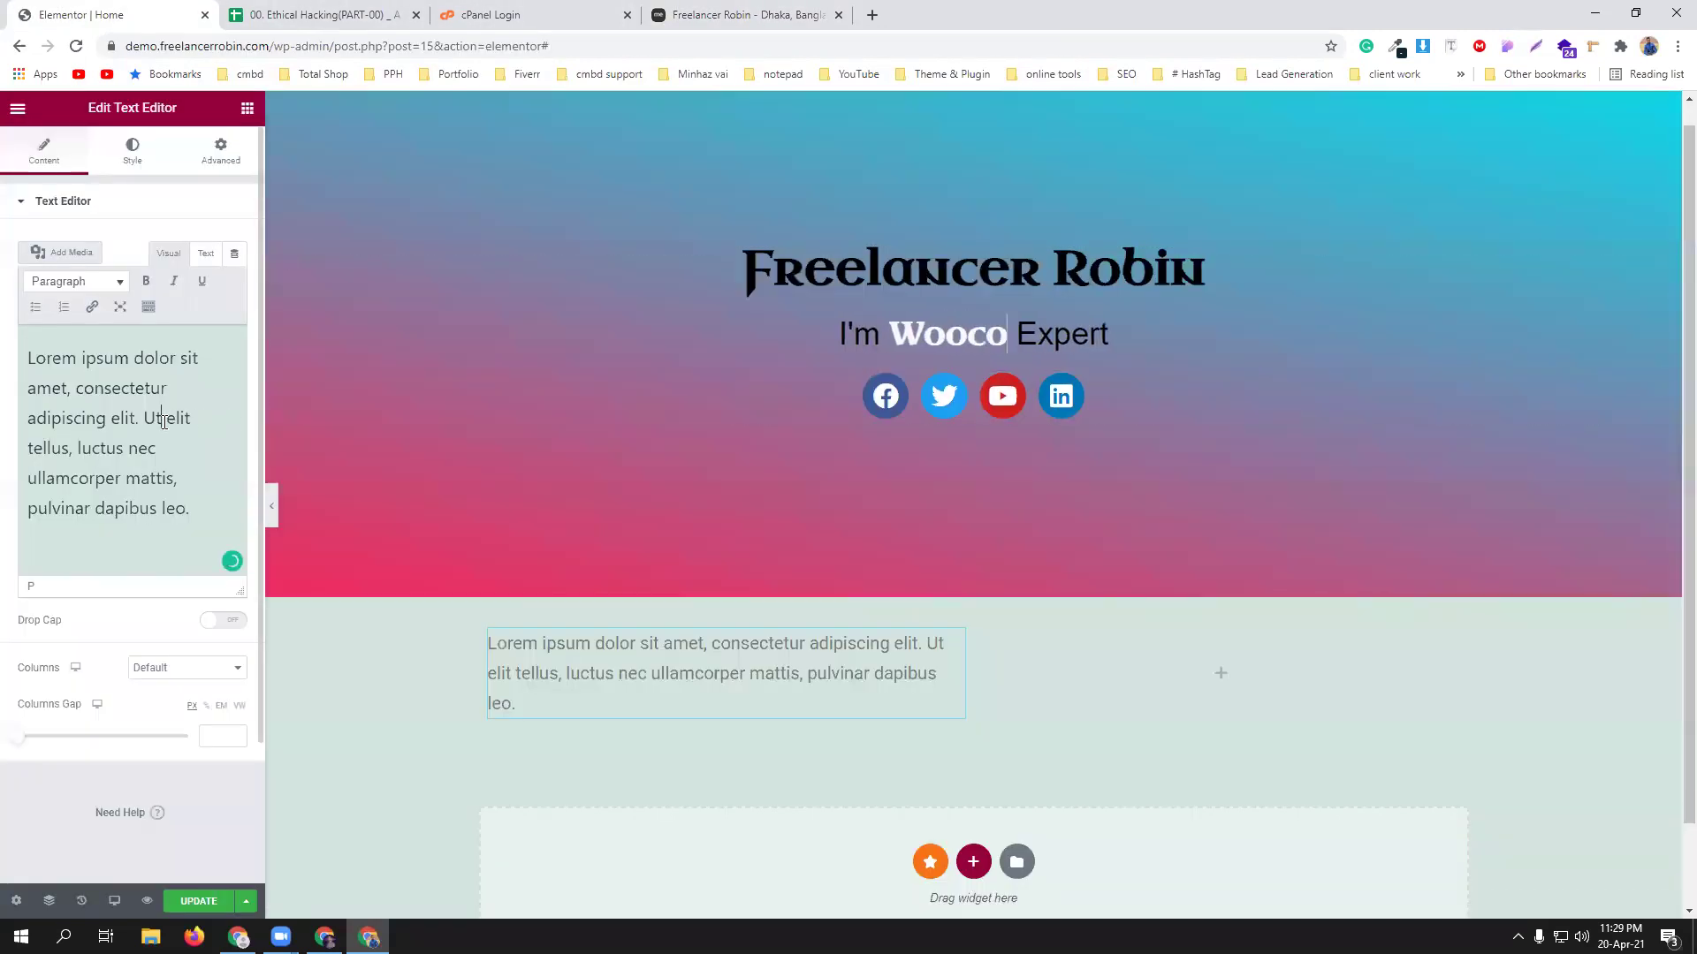
{"action": "key", "text": "ctrl+a"}
{"action": "key", "text": "ctrl+v"}
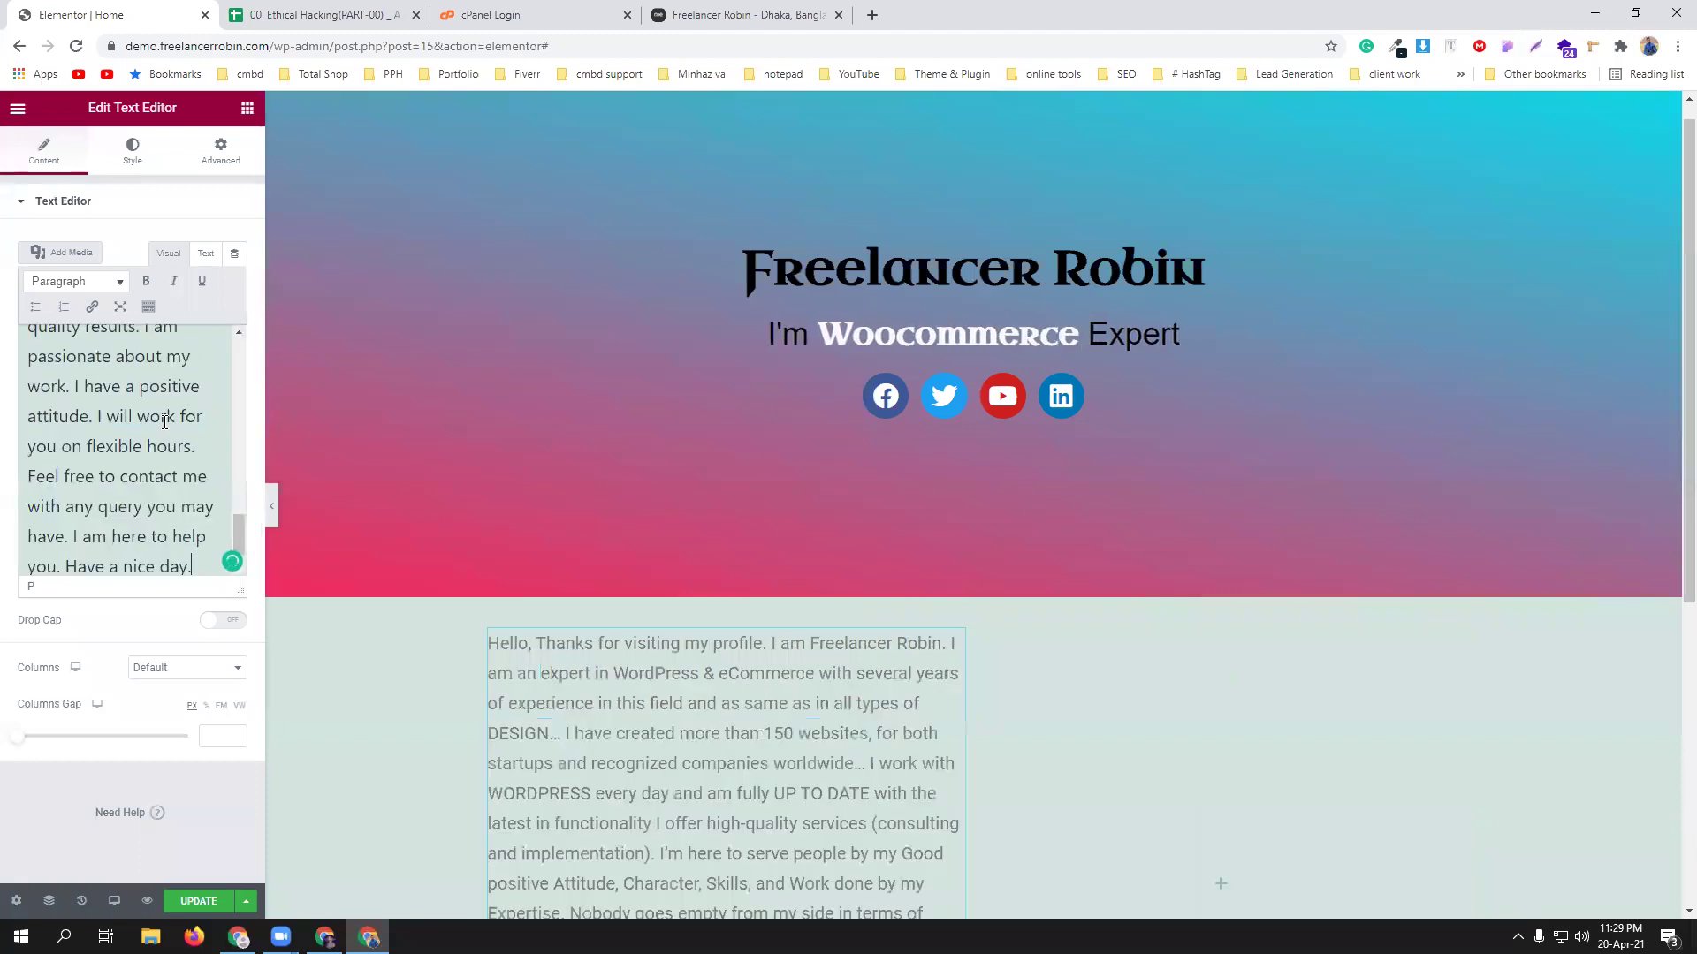
Set the bio text's color to black (#000000) and its alignment to Justified.
{"action": "scroll", "coordinate": [711, 536], "scroll_direction": "down", "scroll_amount": 2}
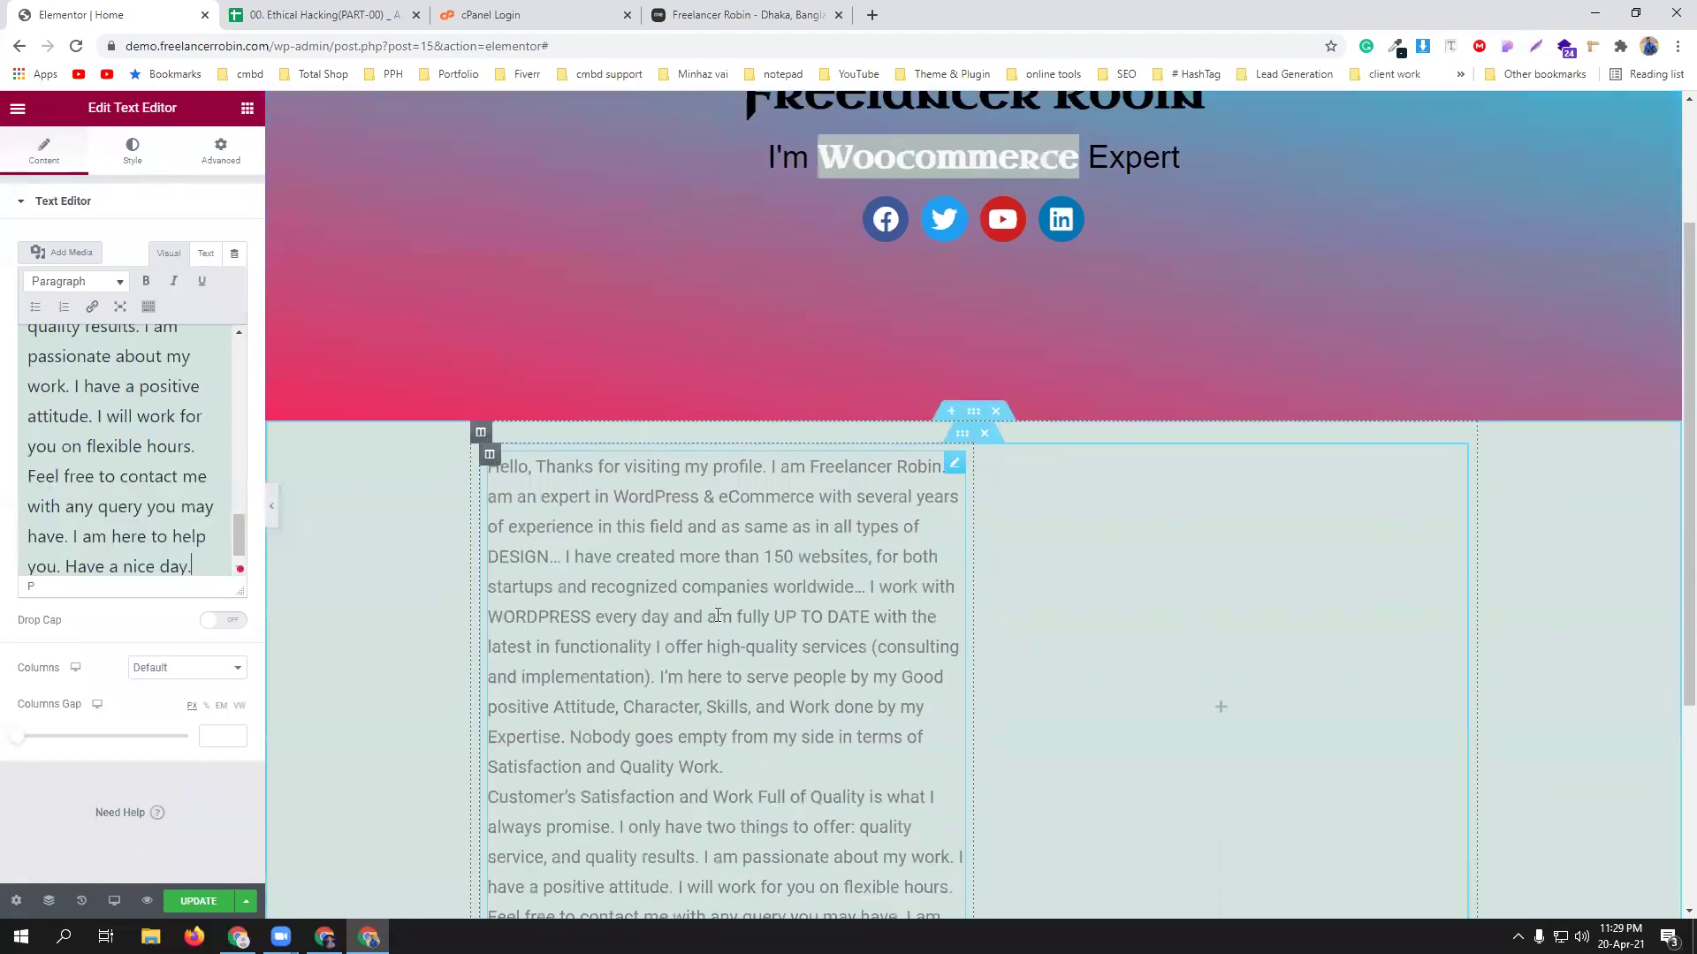
{"action": "scroll", "coordinate": [711, 535], "scroll_direction": "down", "scroll_amount": 2}
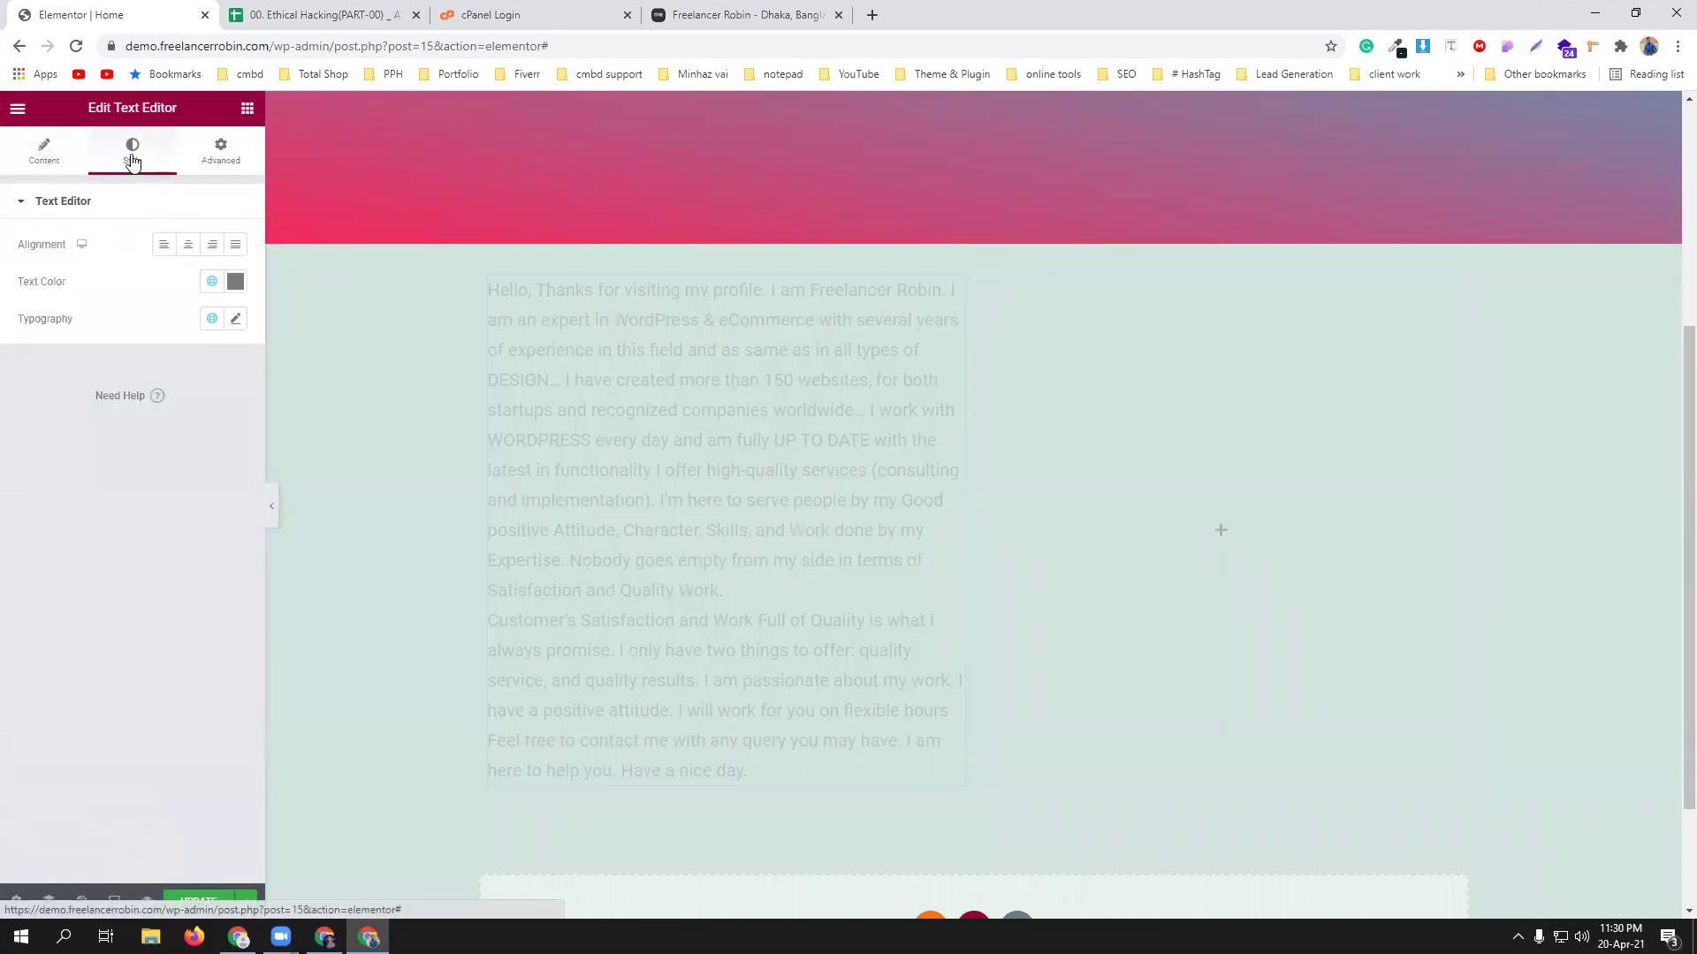
{"action": "left_click", "coordinate": [235, 281]}
{"action": "left_click_drag", "start_coordinate": [65, 419], "coordinate": [34, 500]}
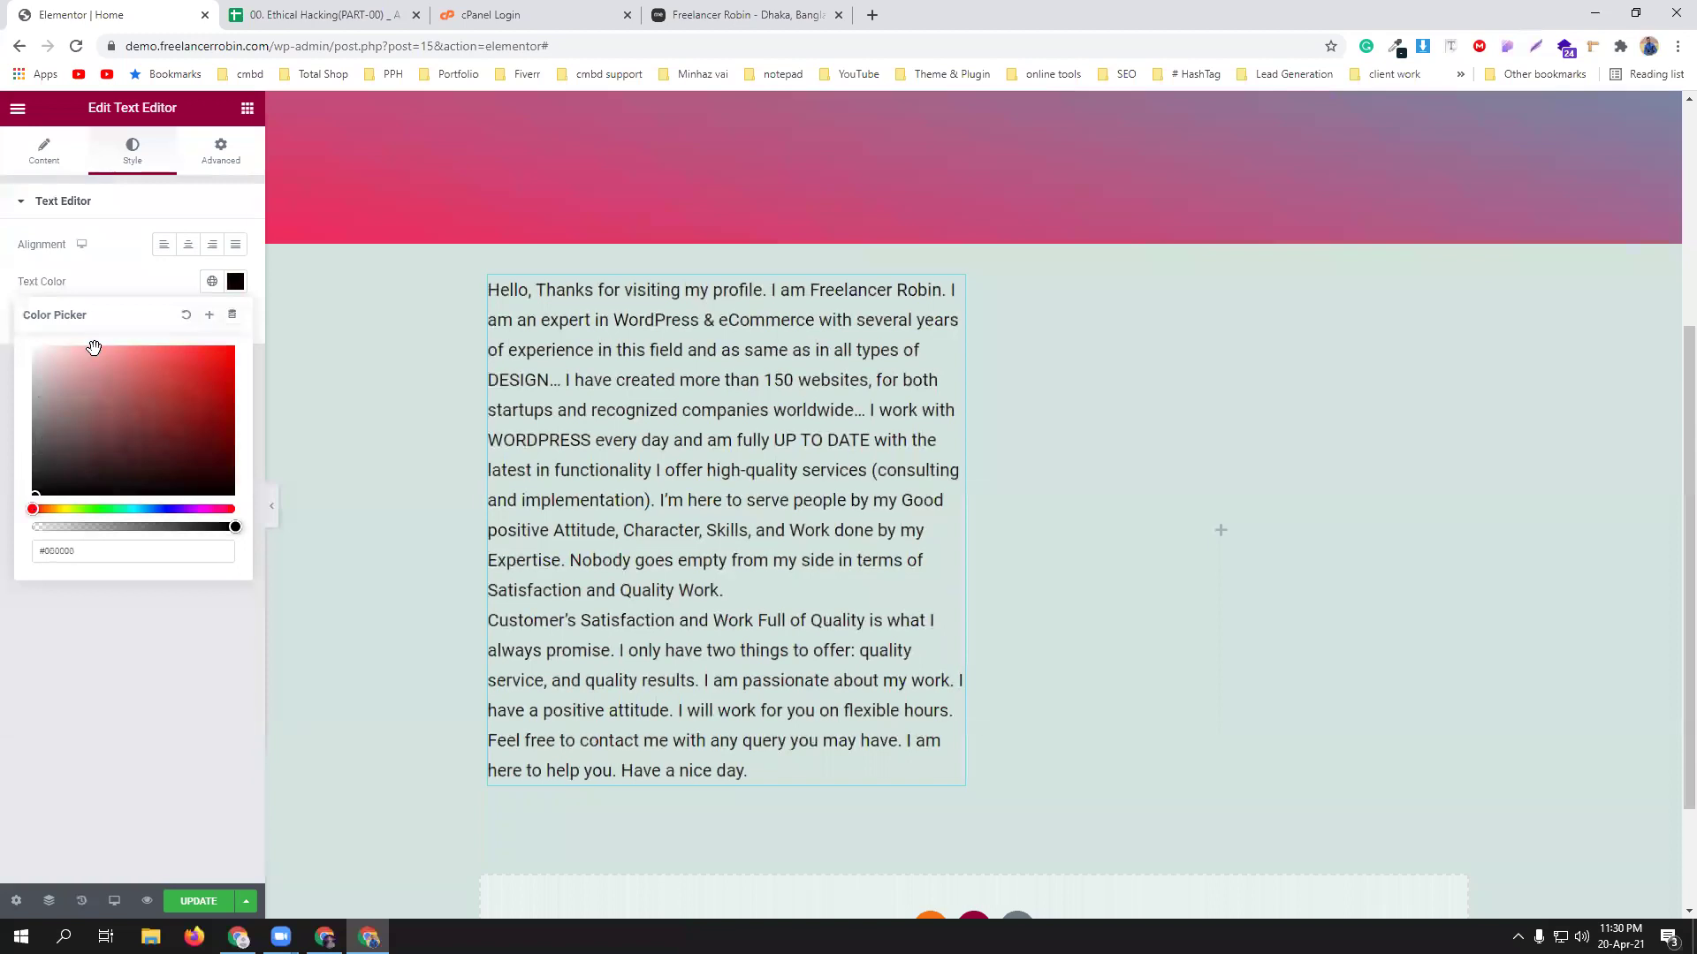
{"action": "left_click", "coordinate": [234, 244]}
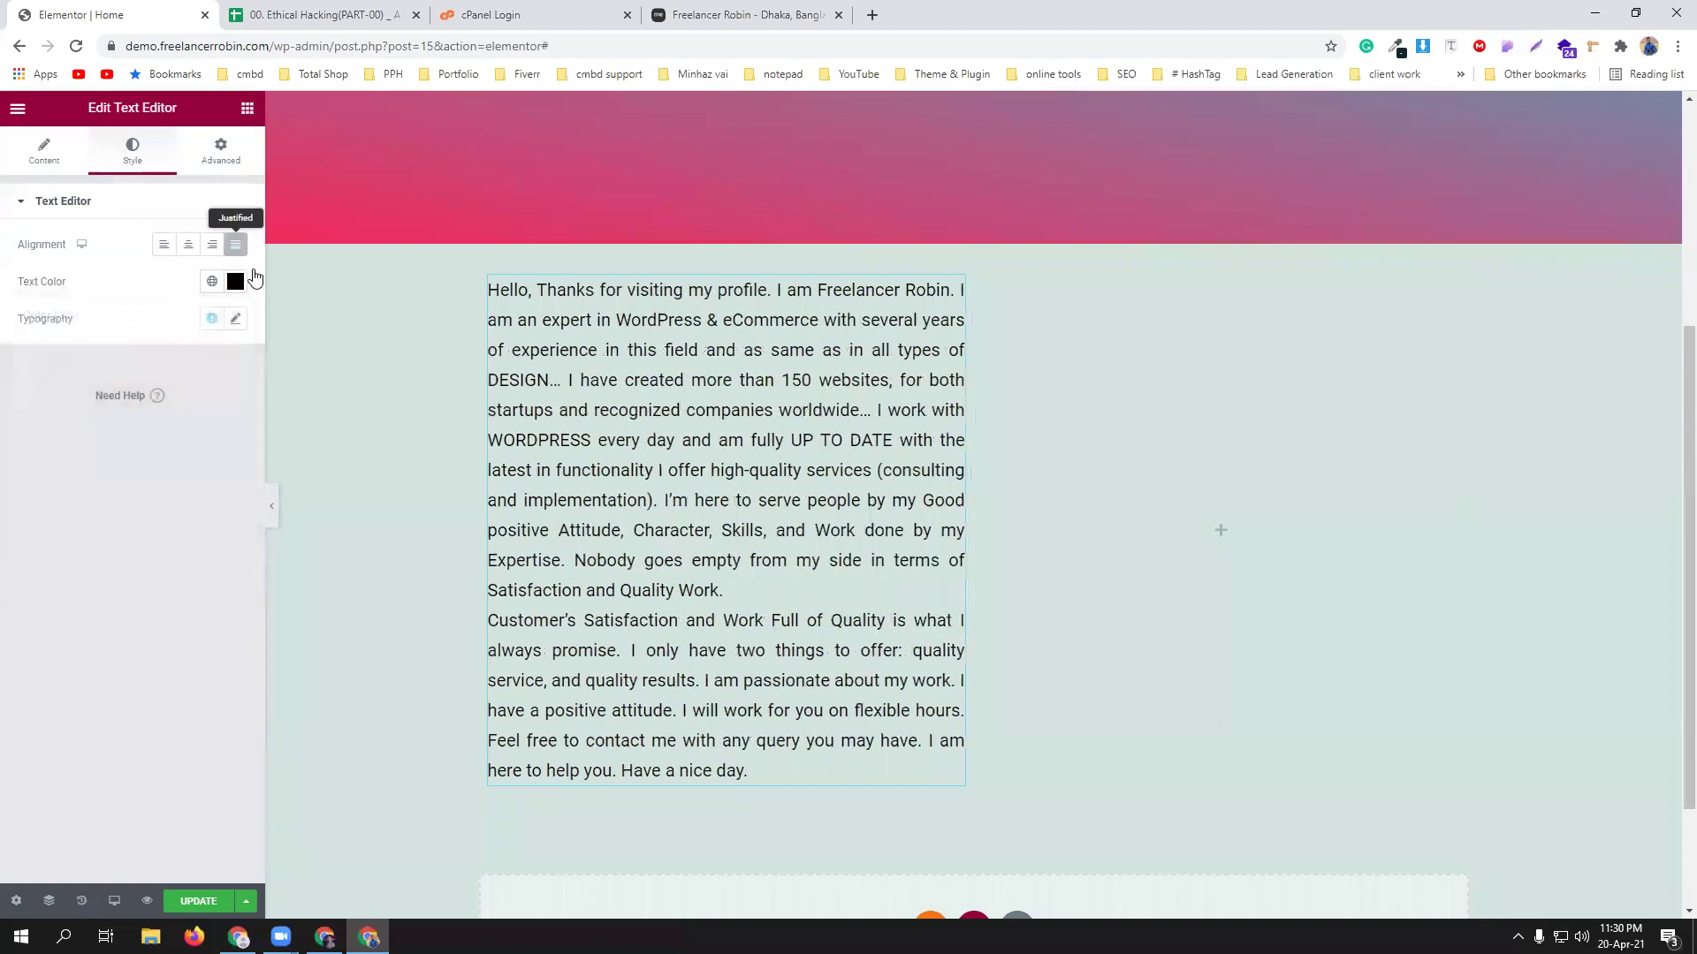
Set the bio text's alignment to Justified and its typography to size 18 px, line height 2.5 em and letter spacing 1.1.
{"action": "left_click", "coordinate": [187, 245]}
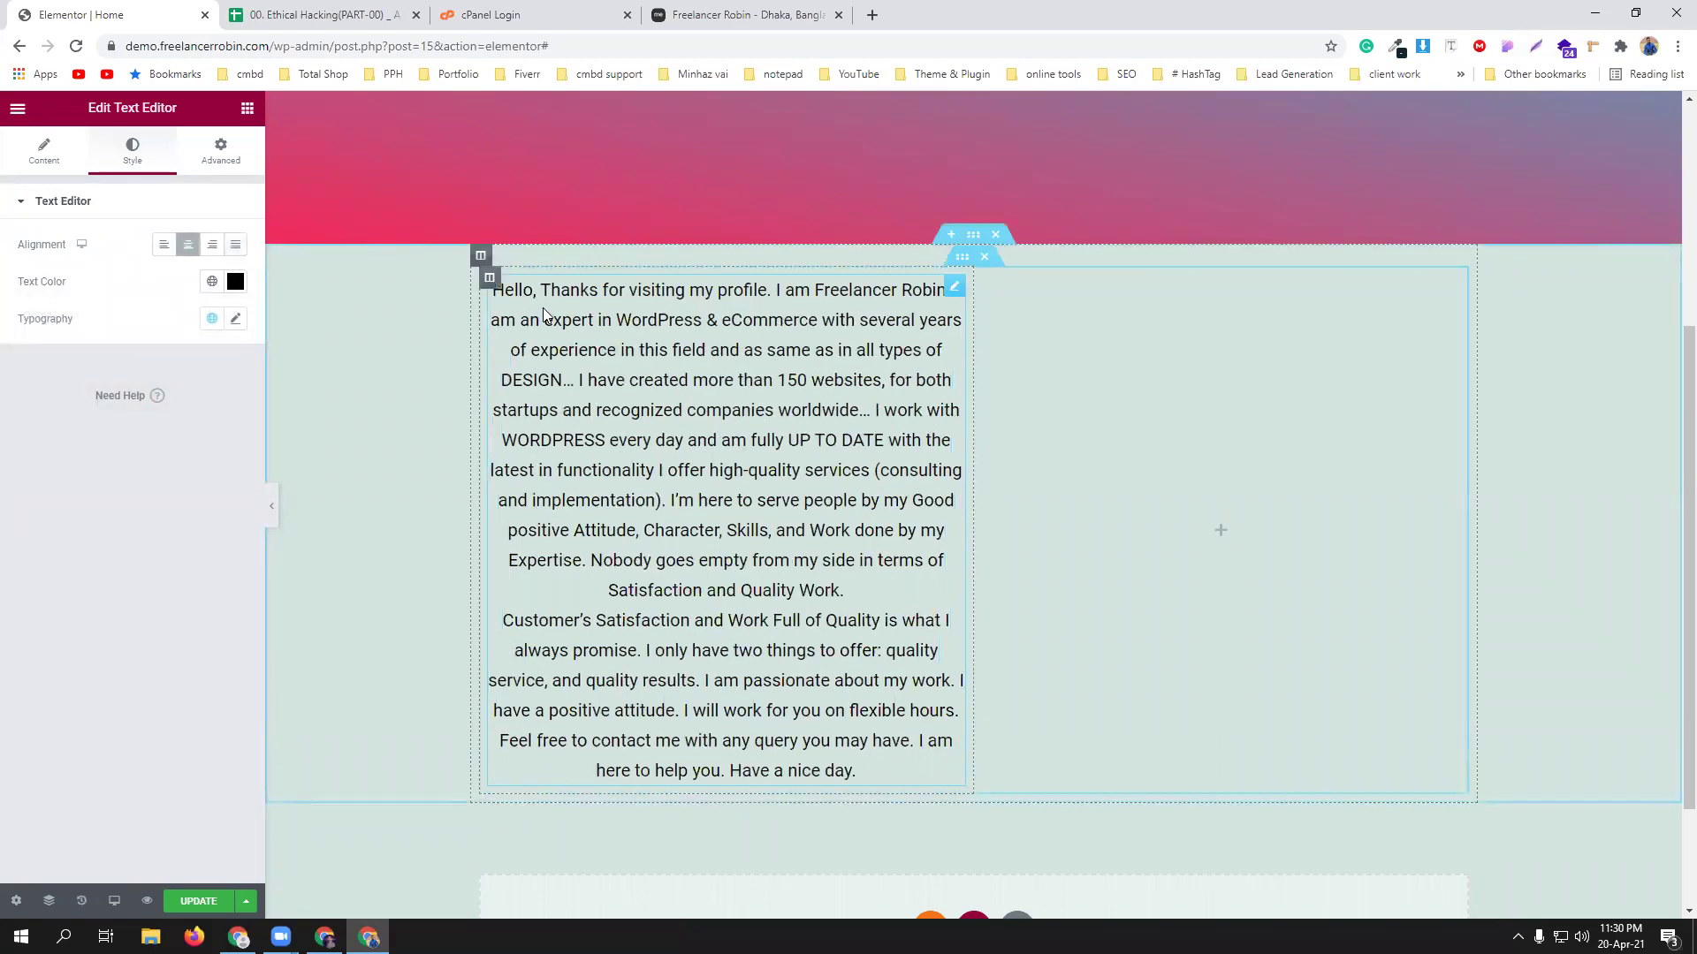
{"action": "left_click", "coordinate": [236, 248]}
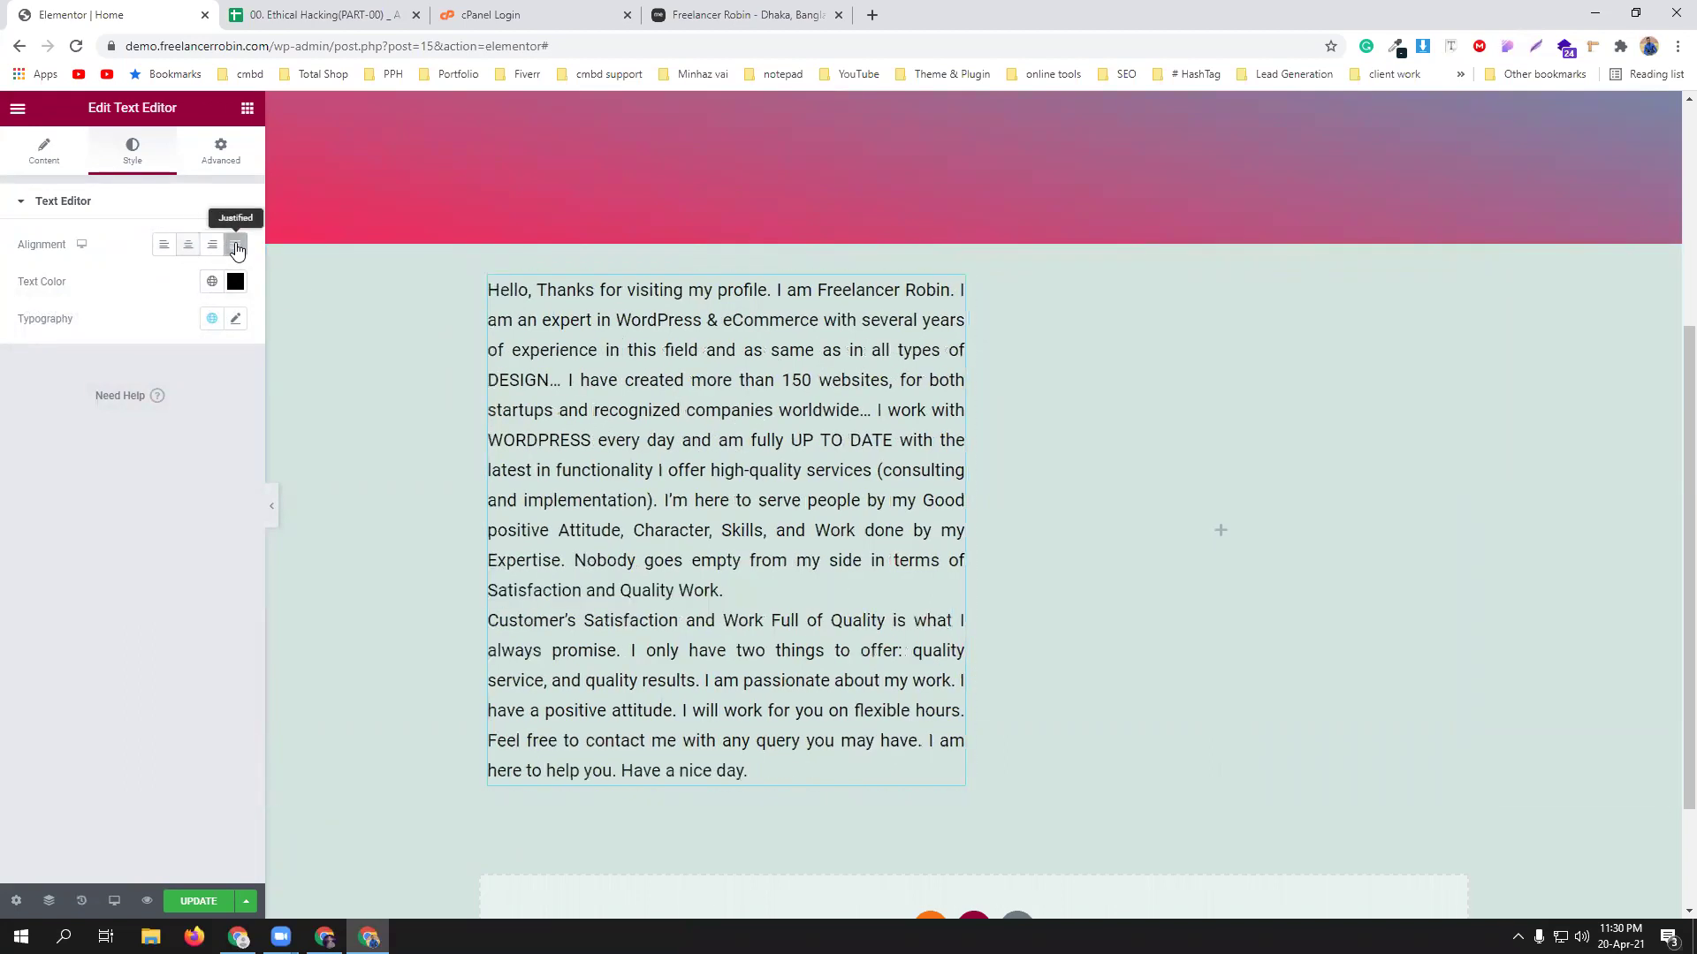
{"action": "left_click", "coordinate": [235, 319]}
{"action": "left_click", "coordinate": [176, 415]}
{"action": "left_click", "coordinate": [177, 419]}
{"action": "left_click_drag", "start_coordinate": [39, 475], "coordinate": [44, 476]}
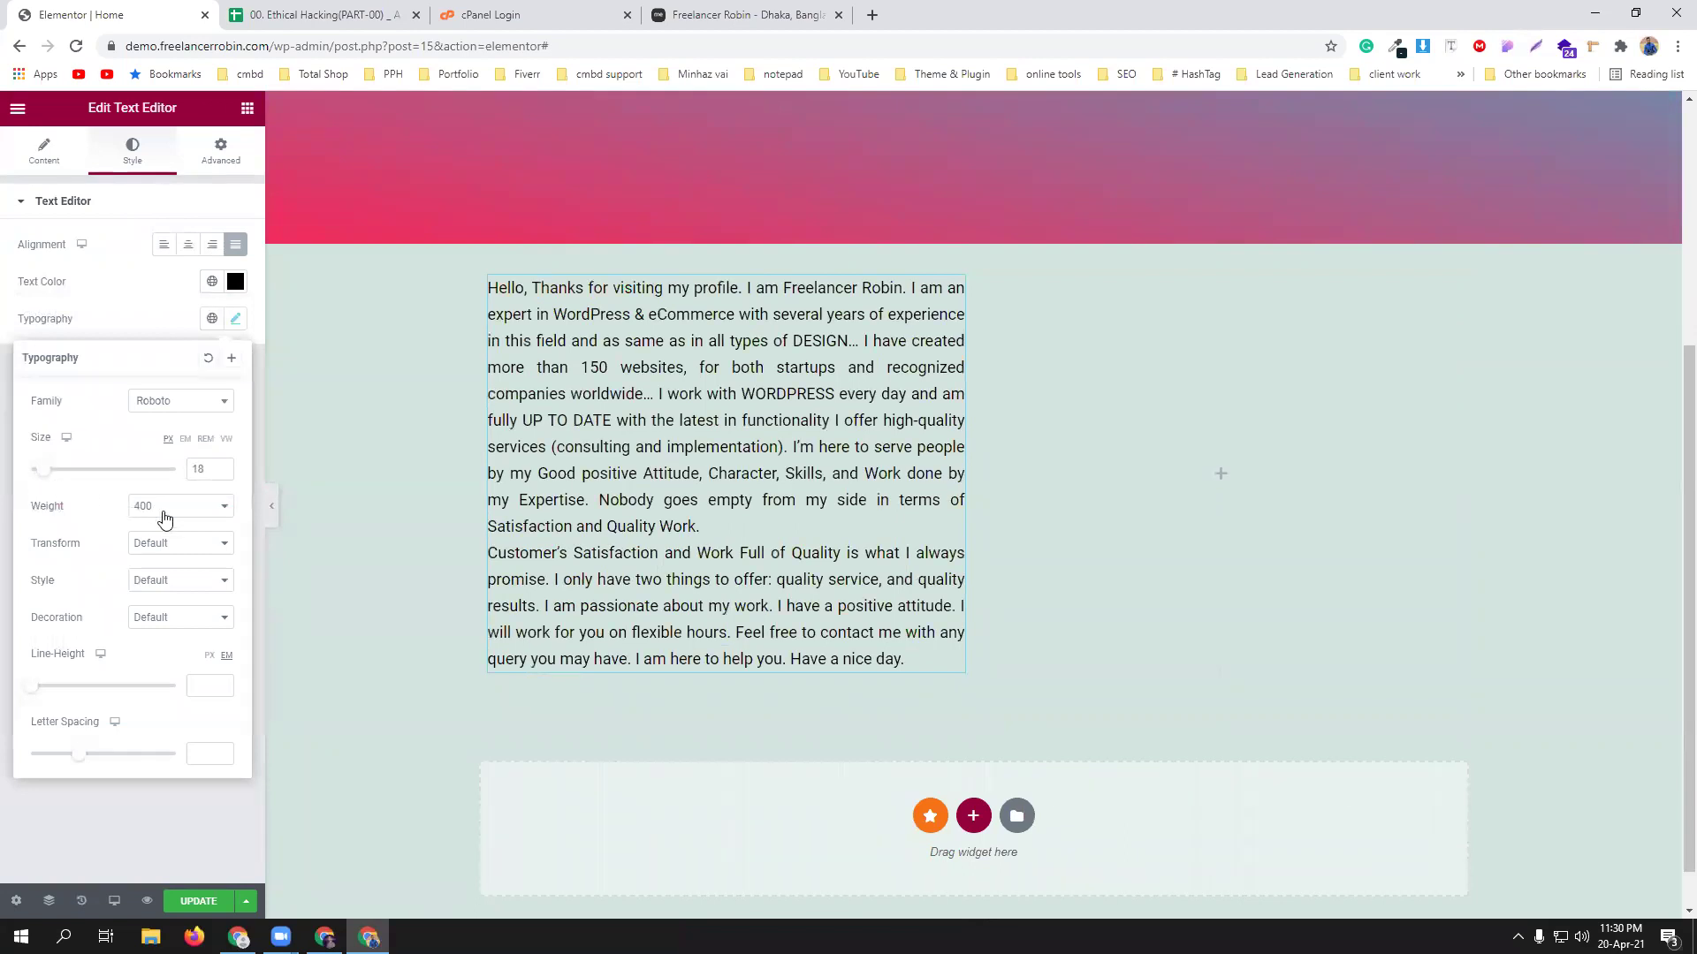
{"action": "left_click_drag", "start_coordinate": [30, 686], "coordinate": [66, 688]}
{"action": "left_click_drag", "start_coordinate": [76, 760], "coordinate": [93, 762]}
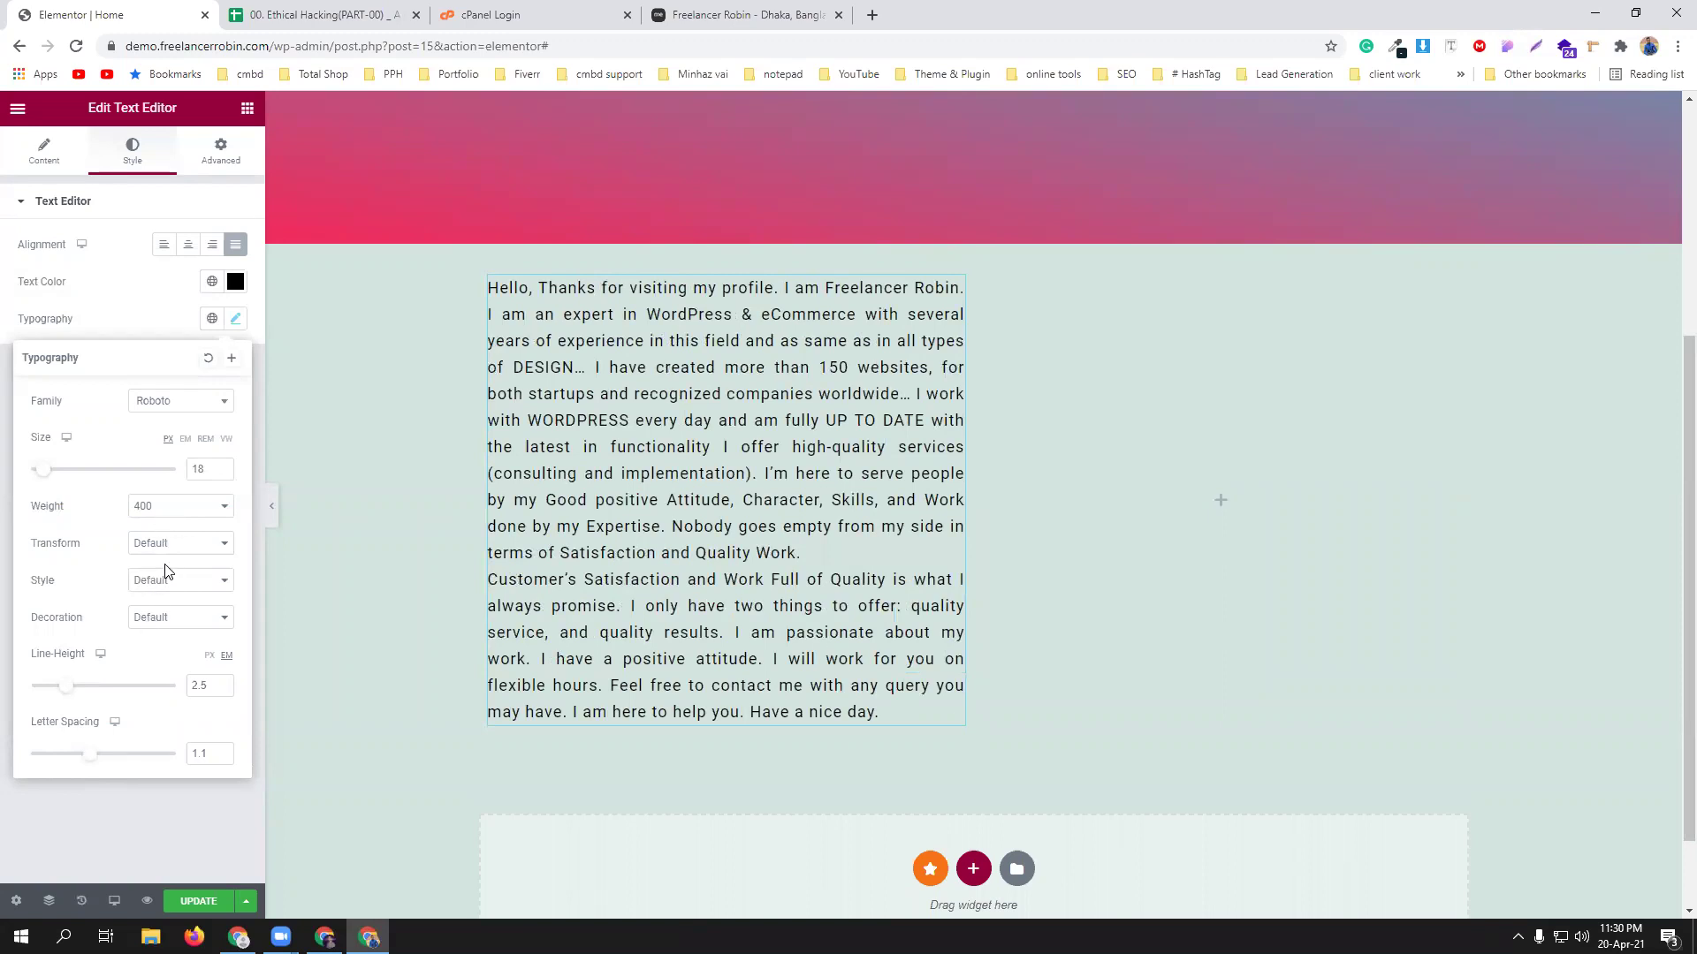
Unlink the bio text's padding values and set its left and right padding to 15 px each.
{"action": "left_click", "coordinate": [215, 162]}
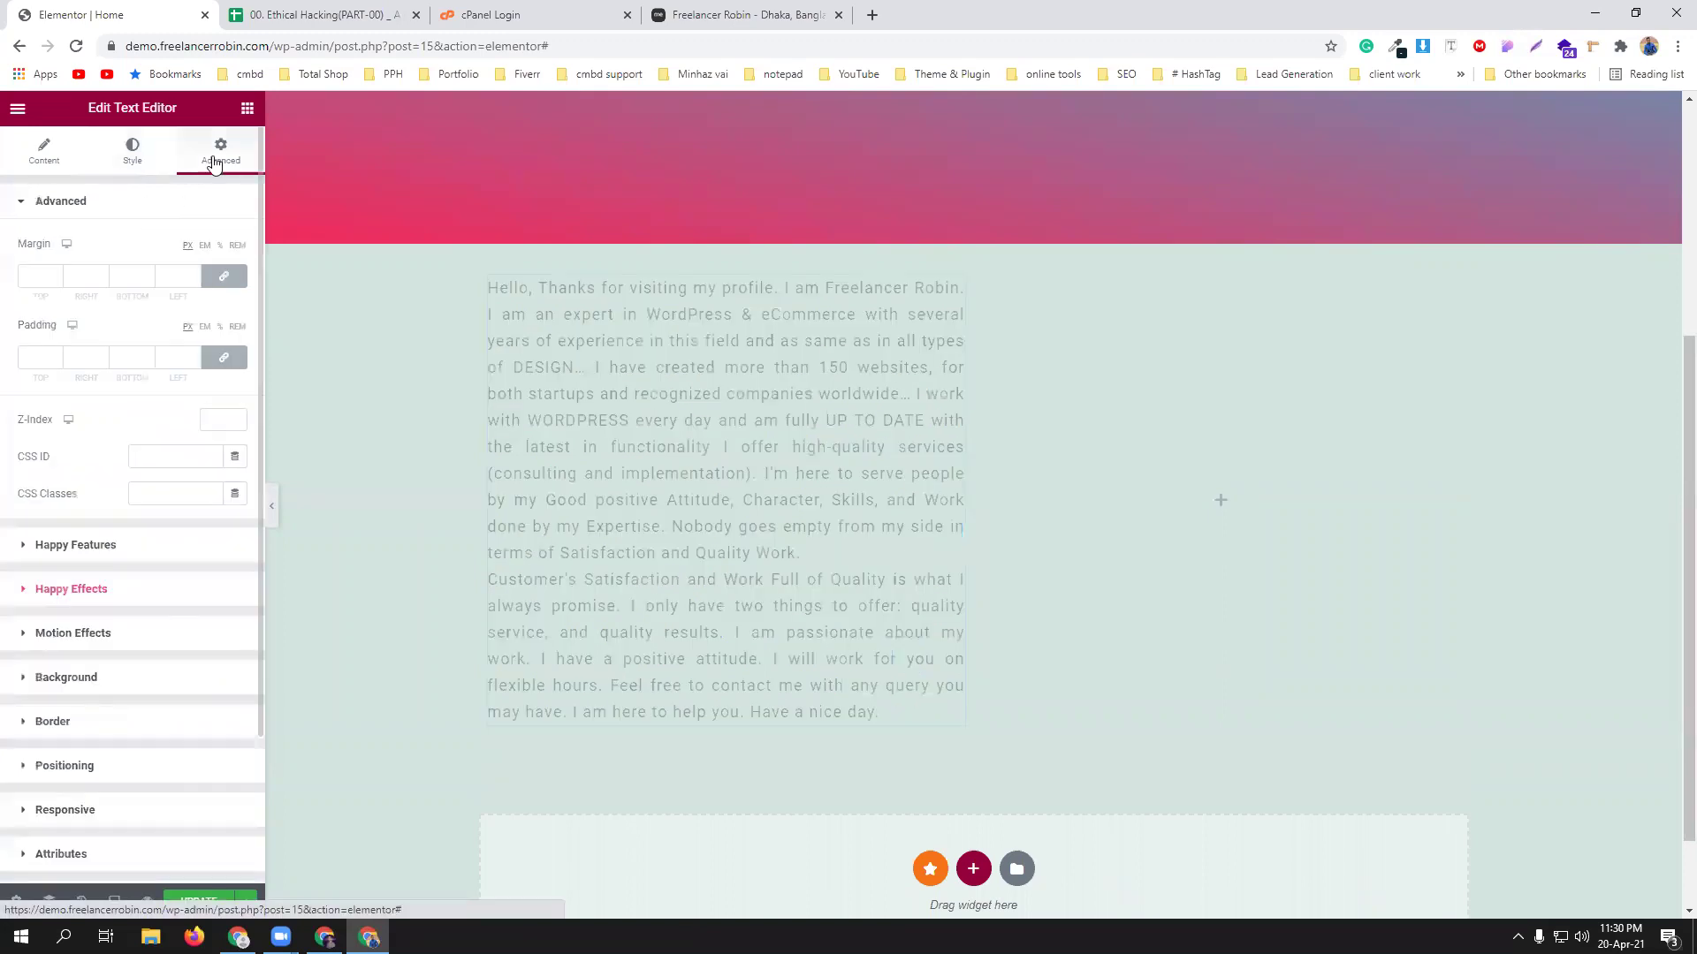
{"action": "left_click", "coordinate": [228, 359]}
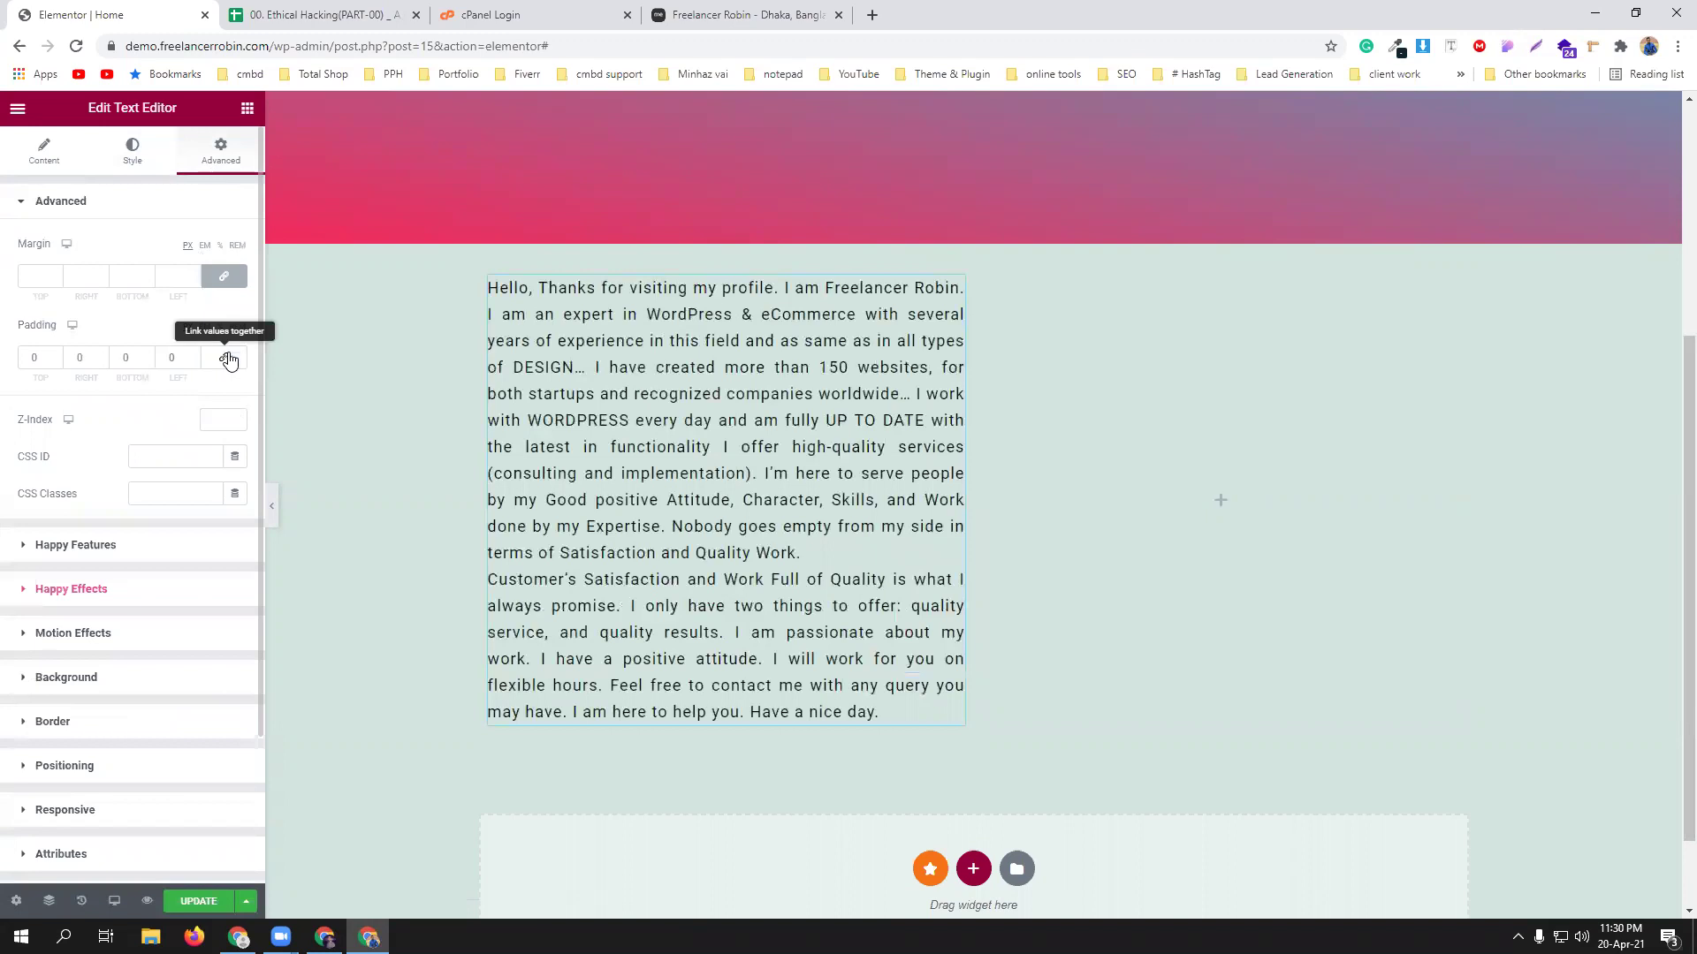
{"action": "left_click", "coordinate": [194, 354]}
{"action": "left_click", "coordinate": [193, 355]}
{"action": "left_click", "coordinate": [194, 354]}
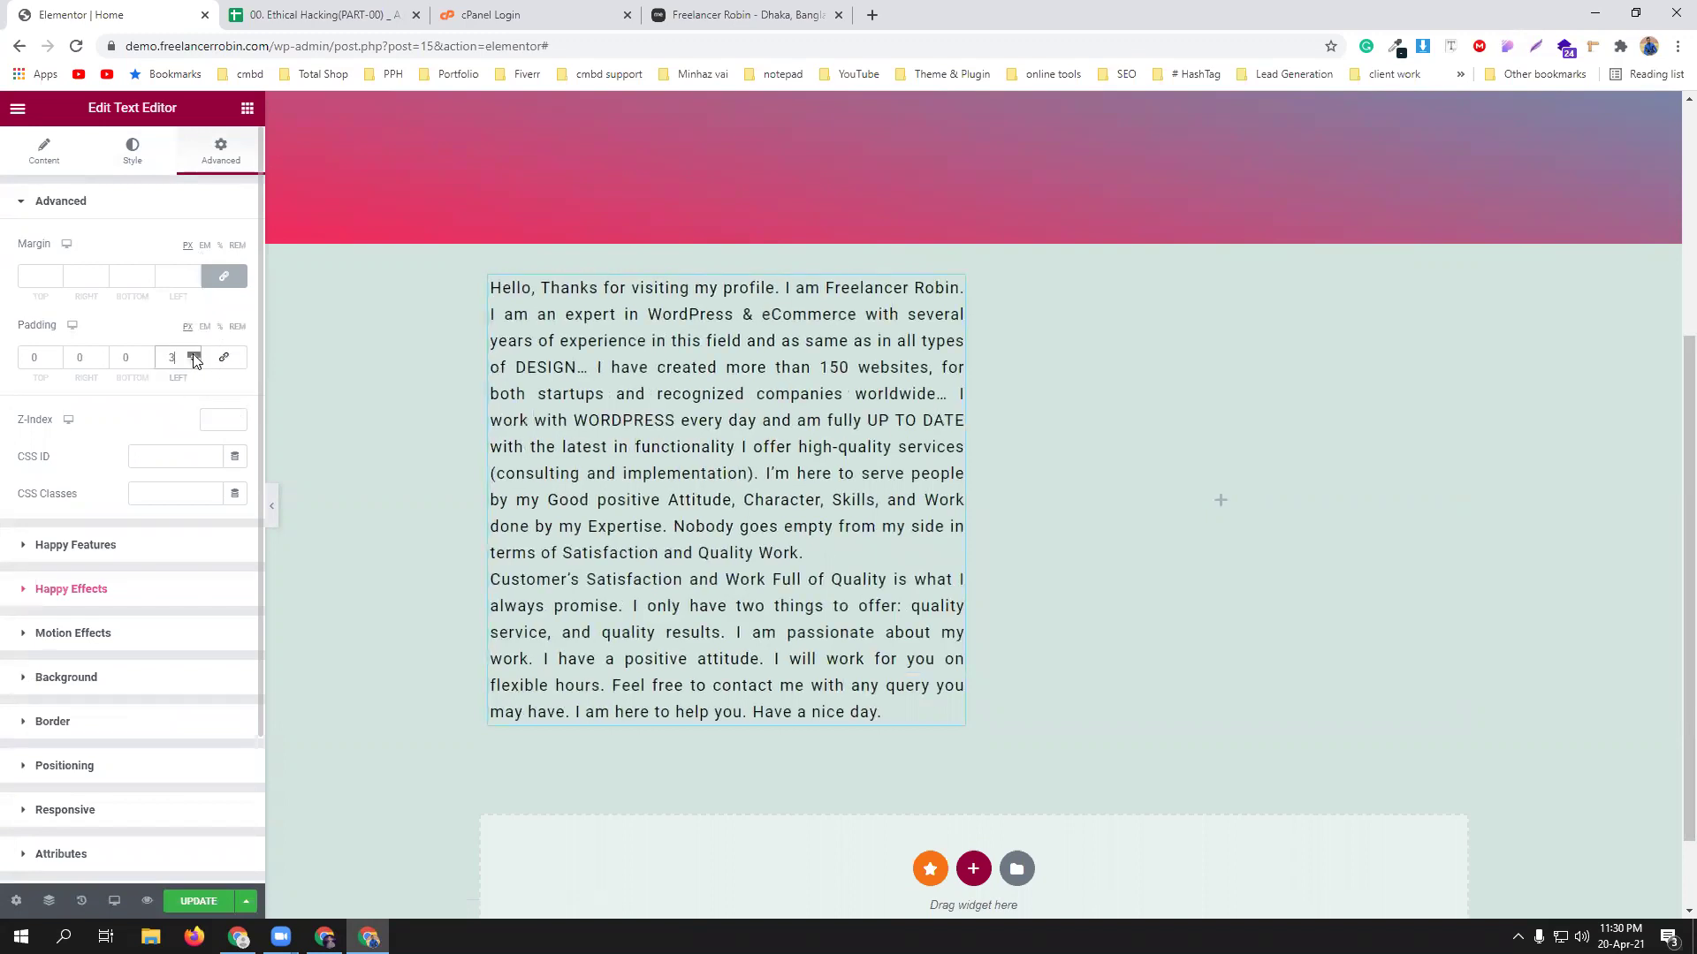
{"action": "left_click", "coordinate": [194, 354]}
{"action": "left_click", "coordinate": [193, 355]}
{"action": "left_click", "coordinate": [193, 354]}
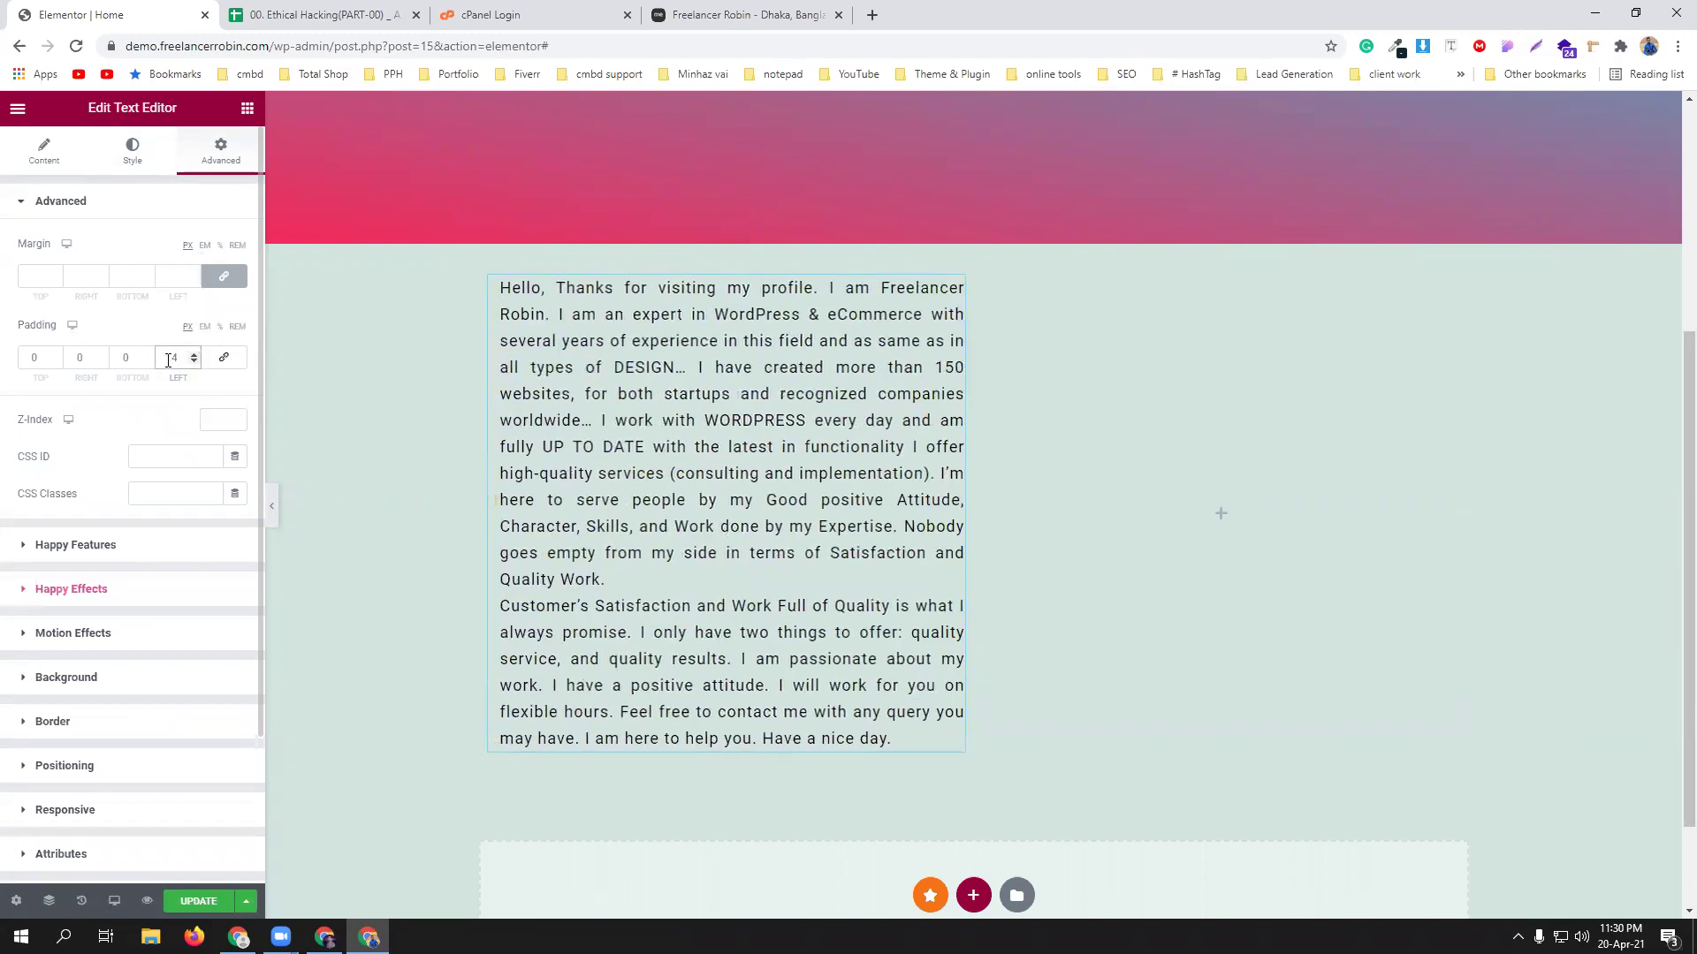
{"action": "type", "text": "15"}
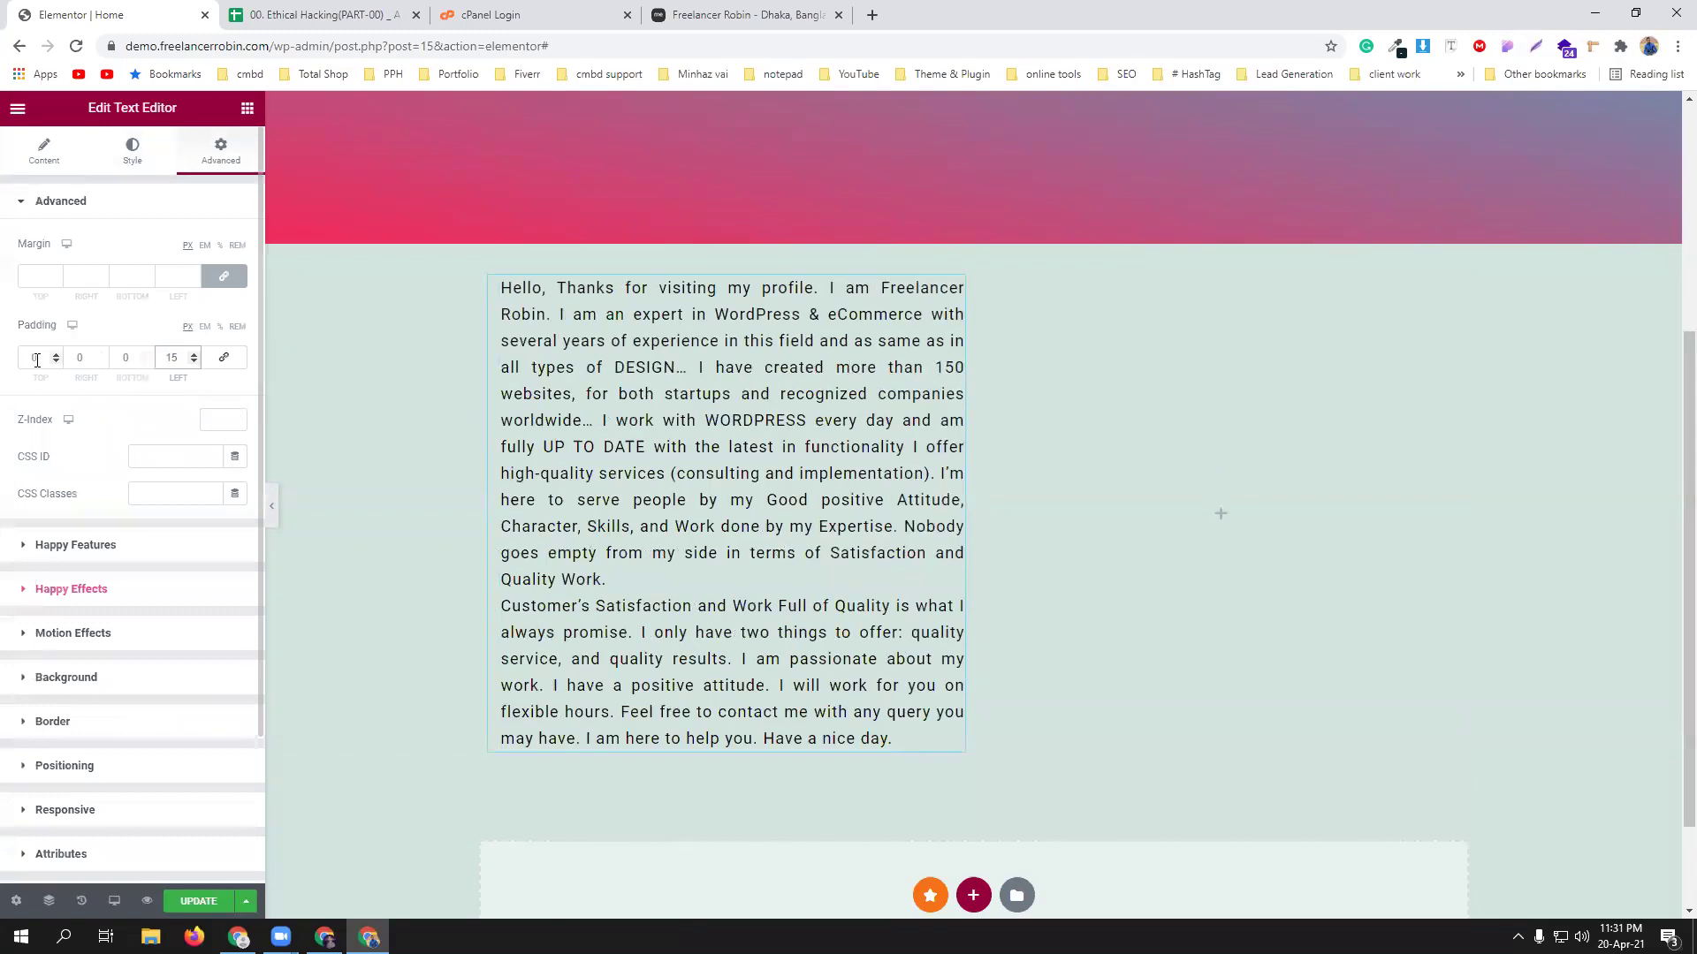
{"action": "left_click", "coordinate": [80, 355]}
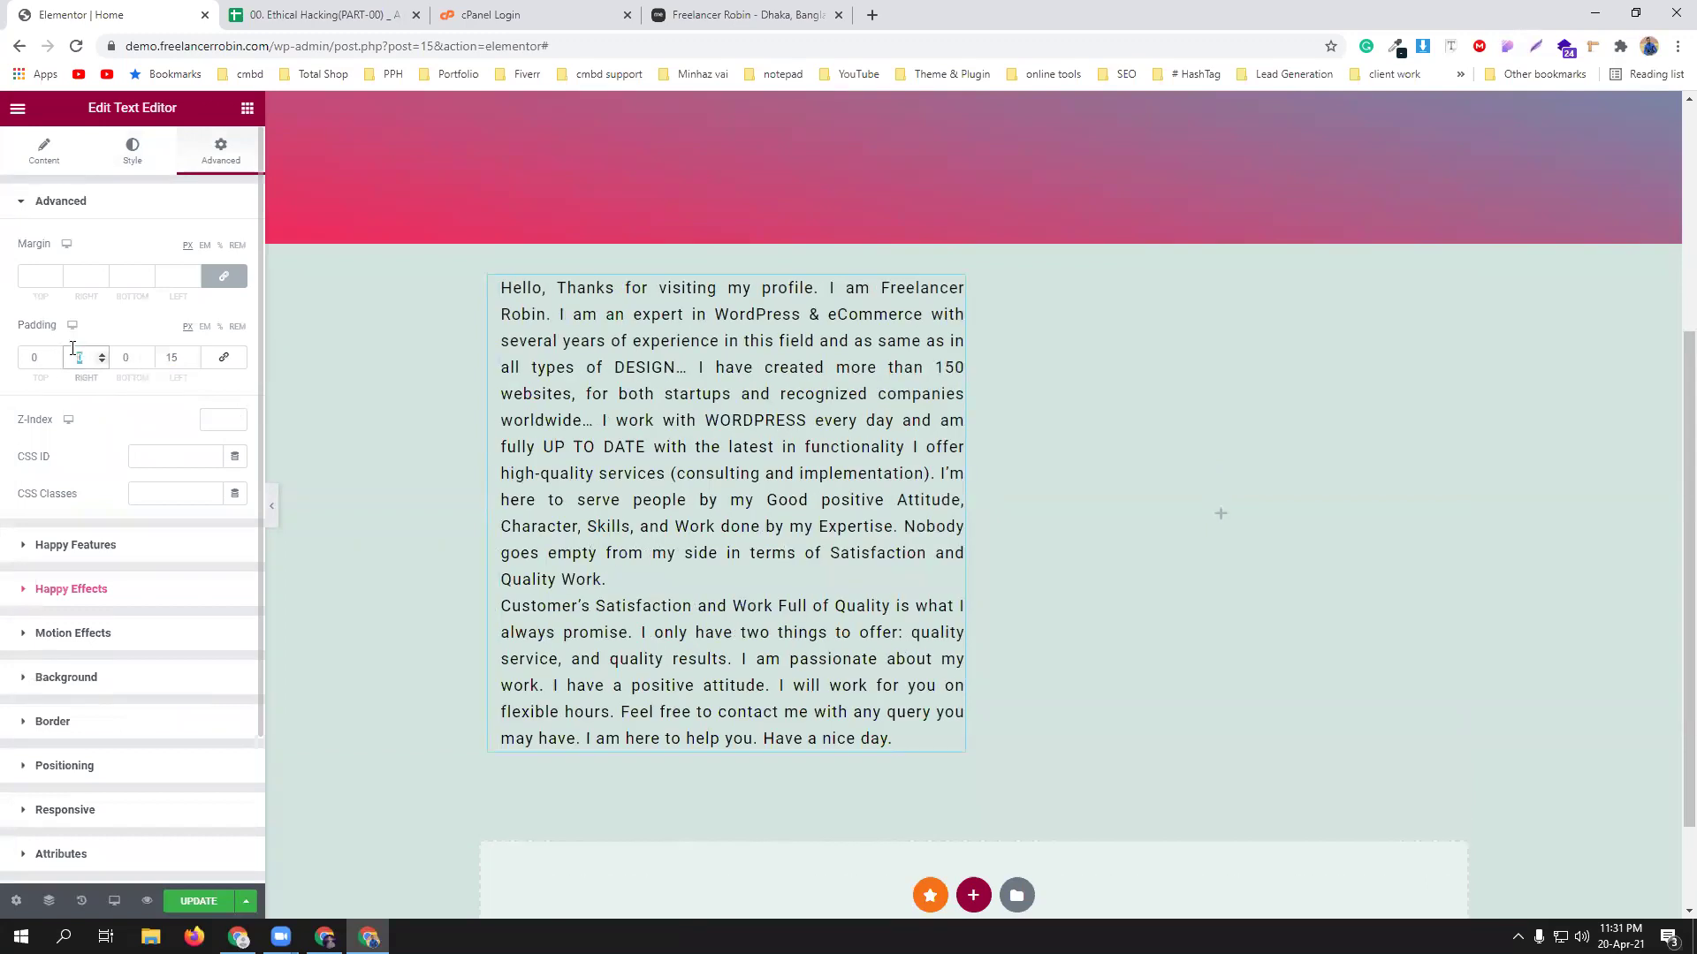
{"action": "type", "text": "15"}
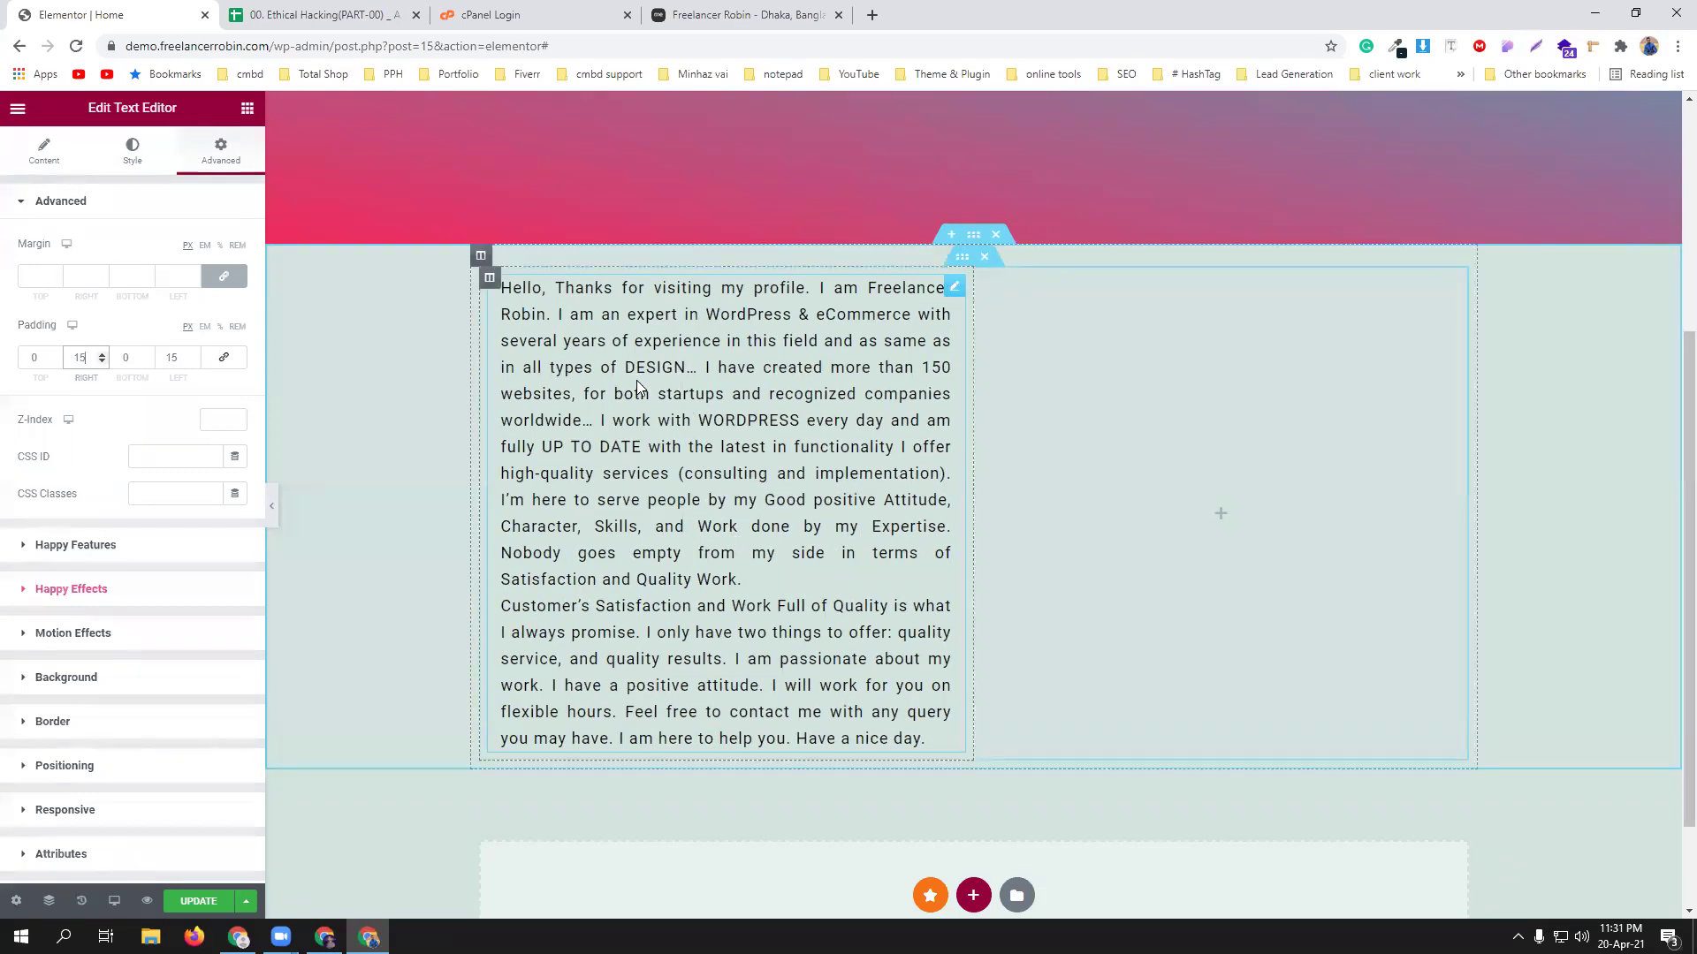
Add an Image widget to the empty second column of the inner section.
{"action": "left_click", "coordinate": [248, 109]}
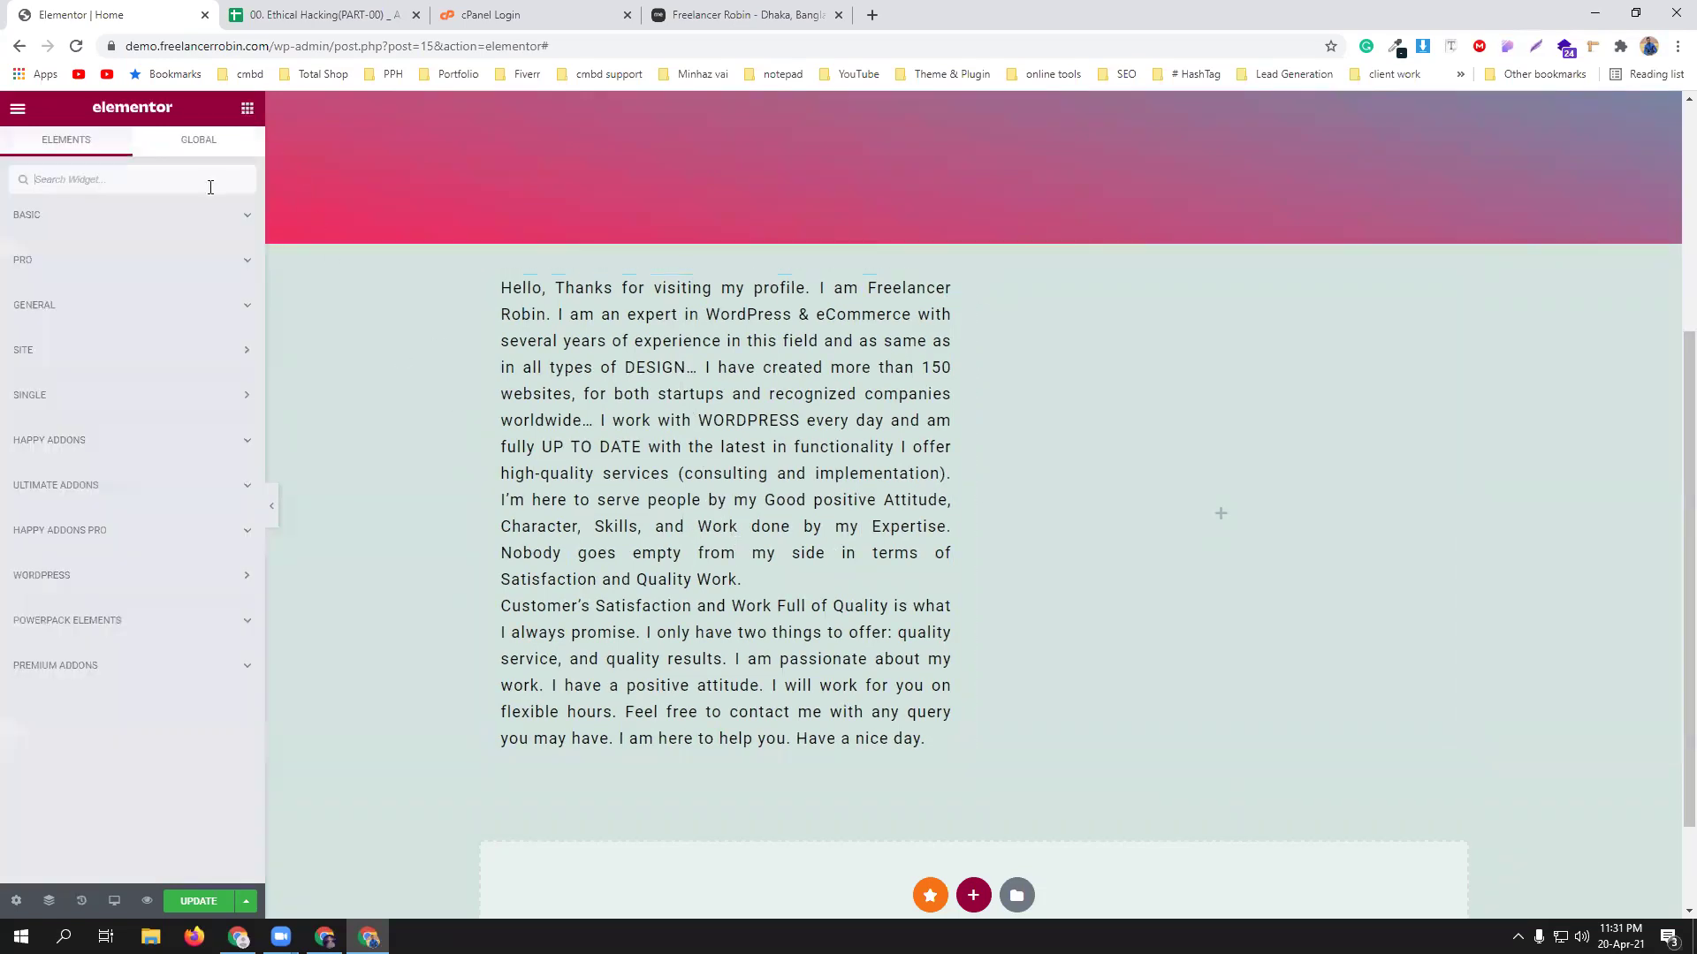
{"action": "left_click", "coordinate": [237, 222]}
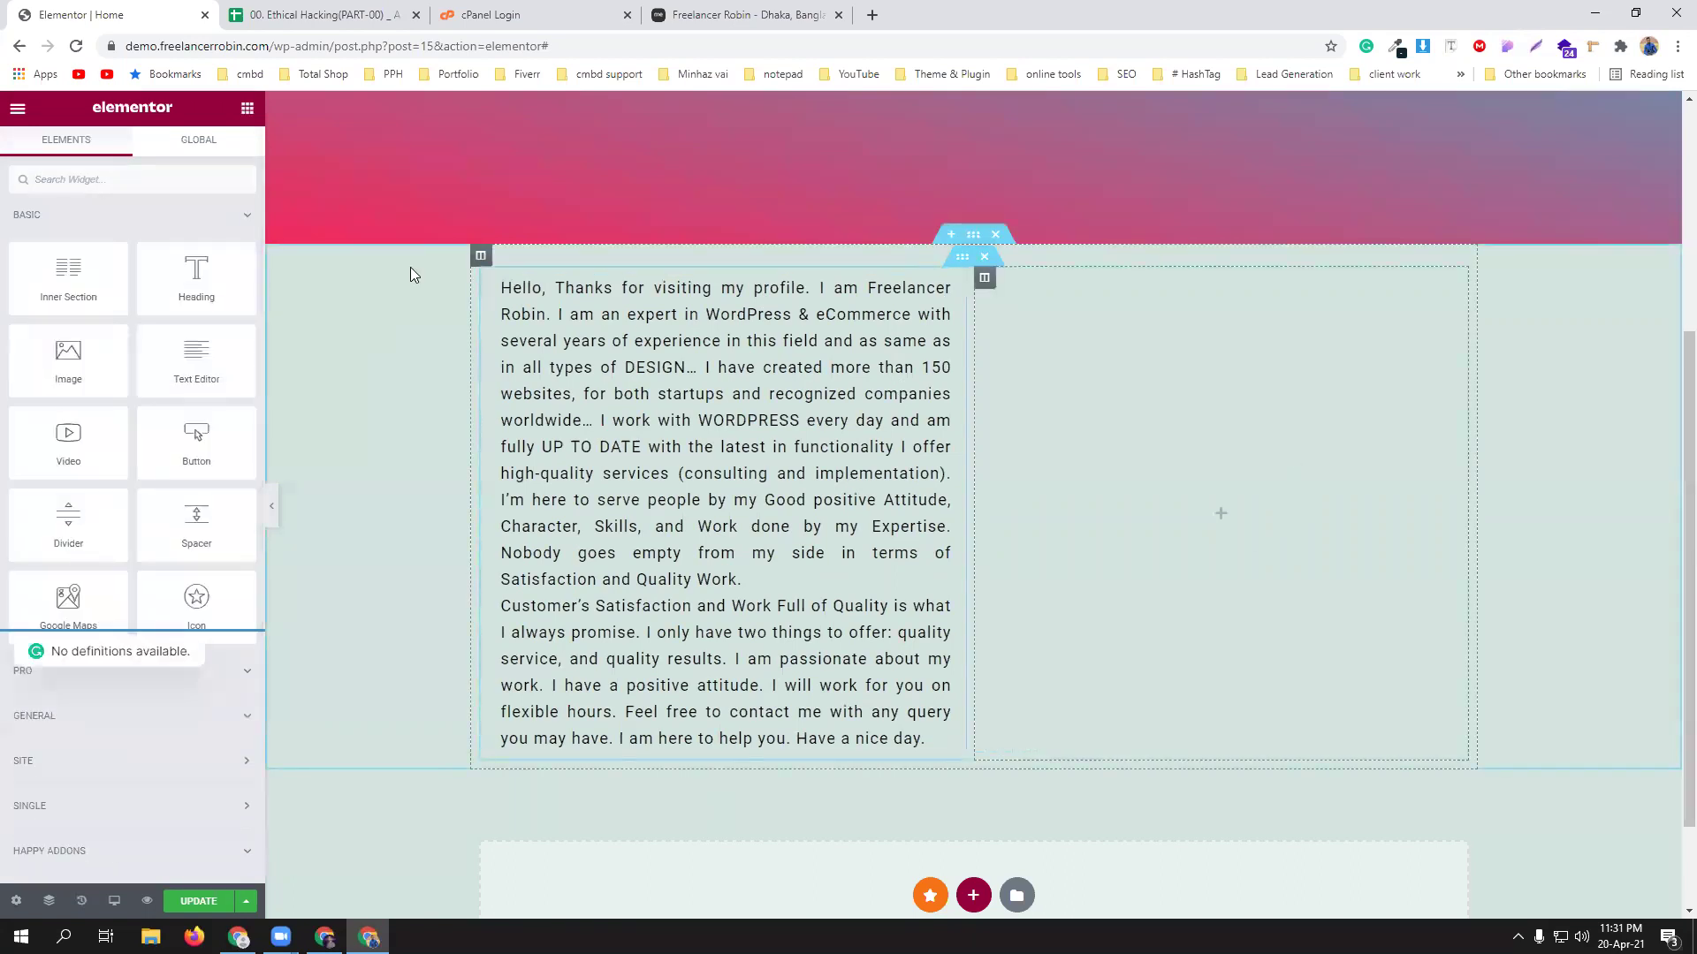
{"action": "left_click_drag", "start_coordinate": [89, 375], "coordinate": [1200, 488]}
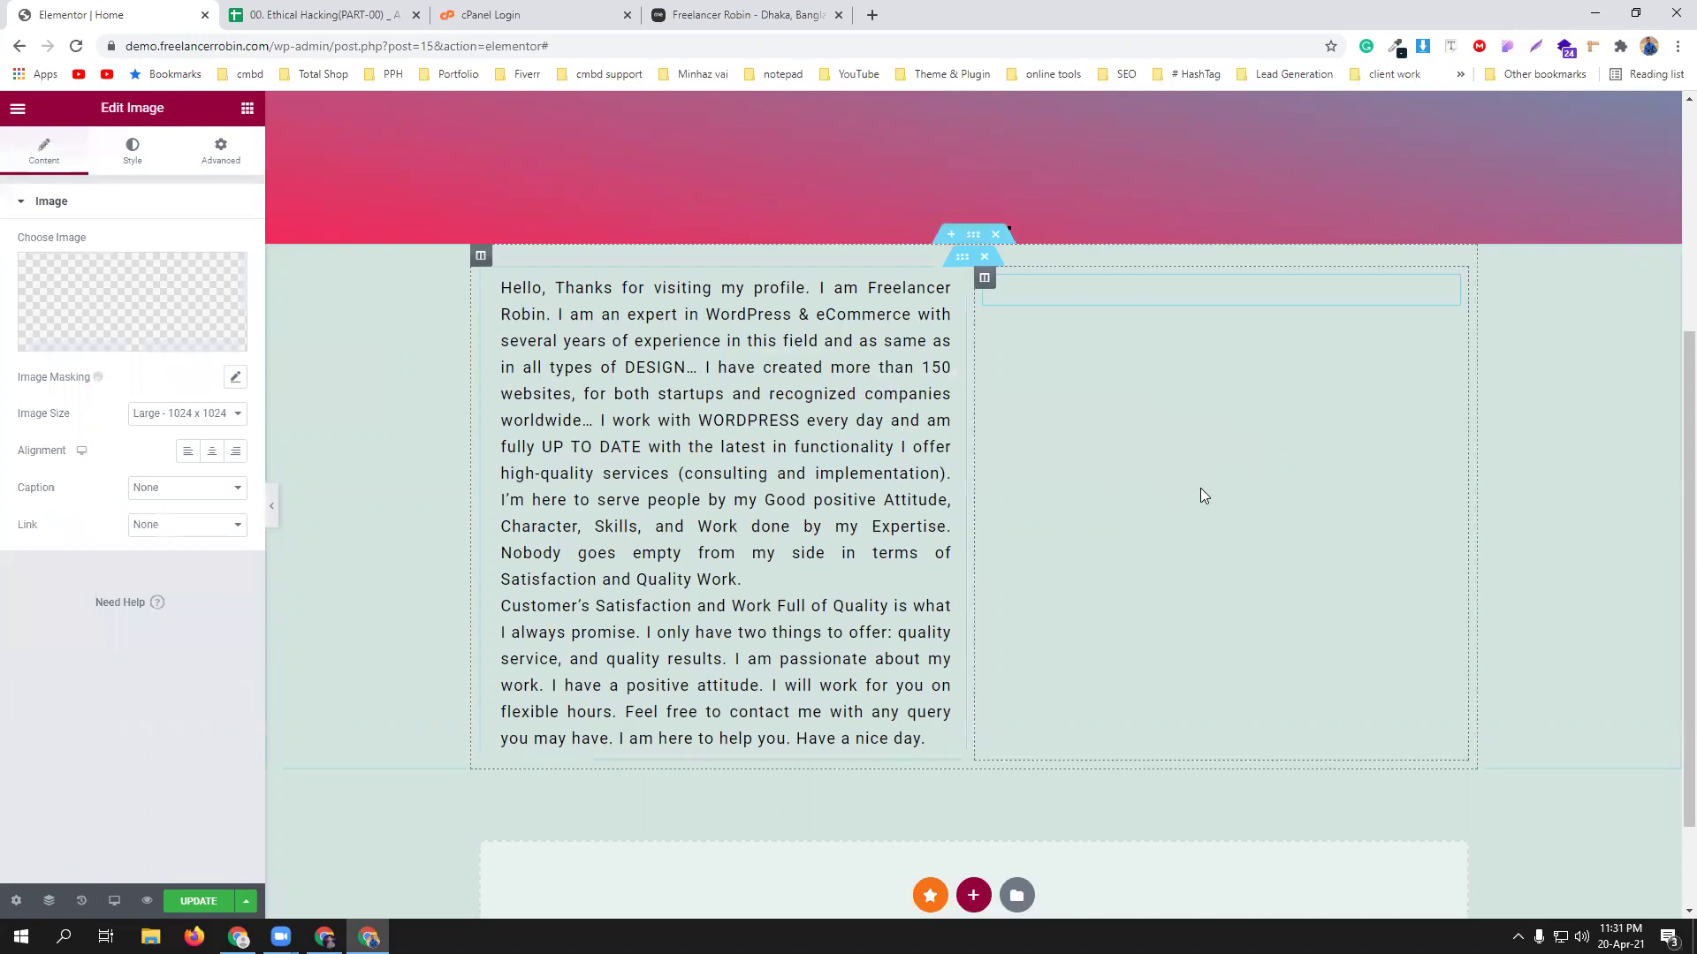
Insert the photo of the man with a laptop from the Media Library into the Image widget.
{"action": "left_click", "coordinate": [122, 289]}
{"action": "left_click", "coordinate": [70, 180]}
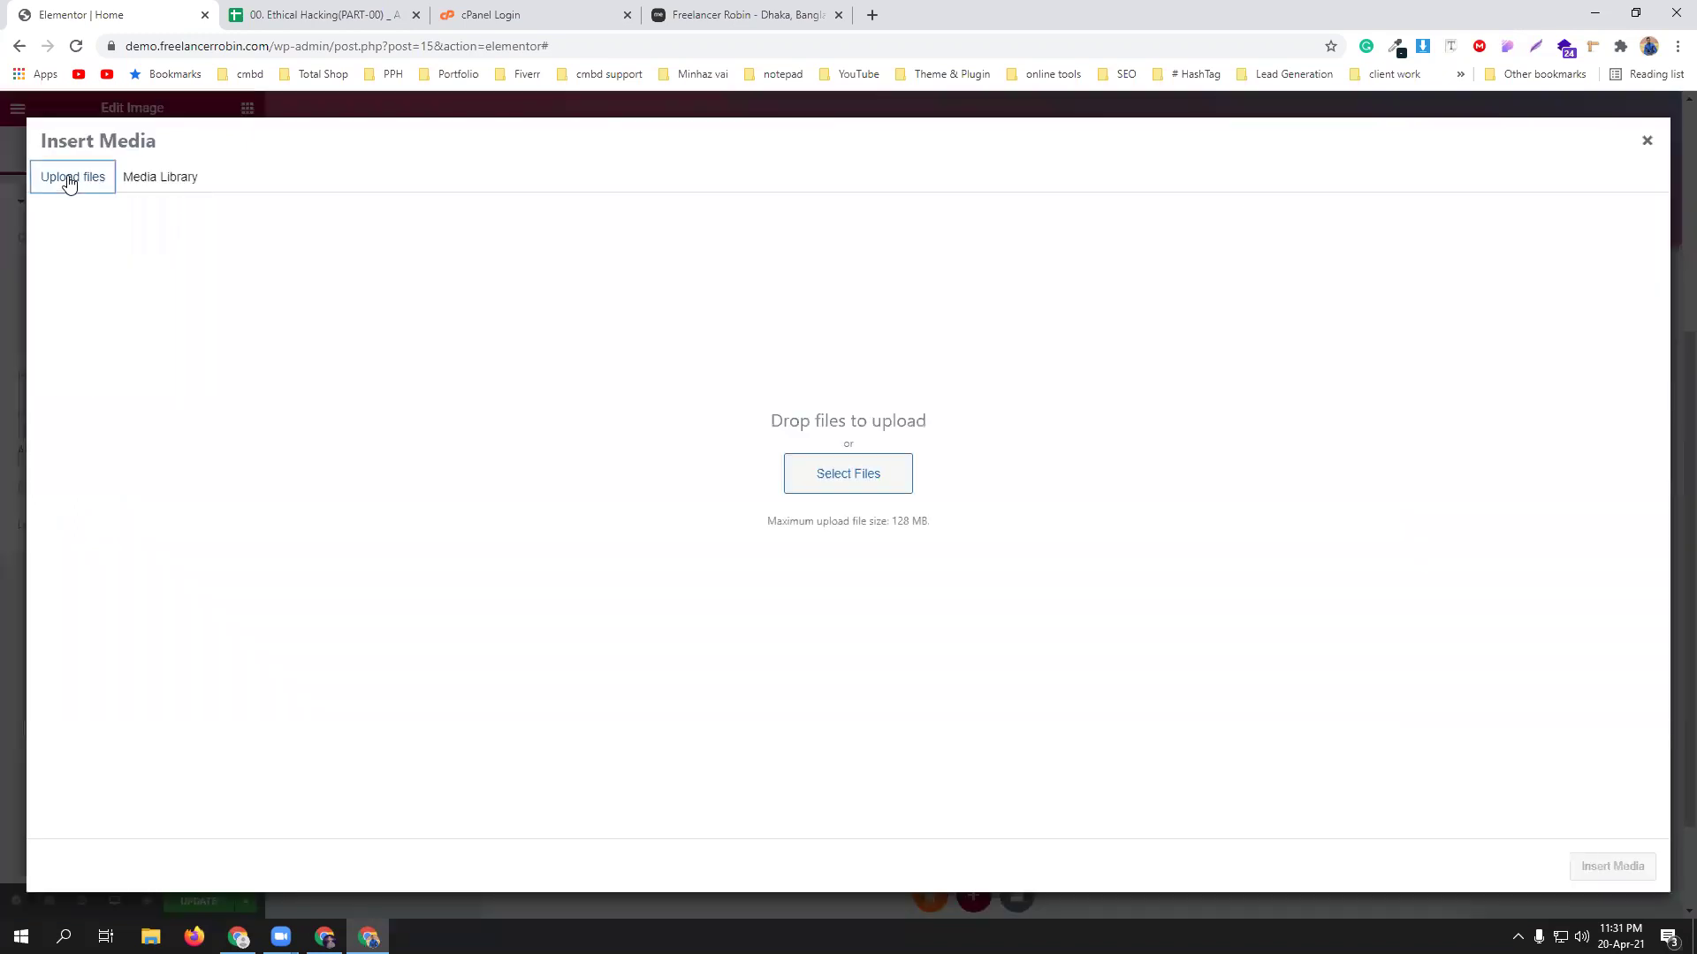
{"action": "left_click", "coordinate": [163, 179]}
{"action": "left_click", "coordinate": [143, 309]}
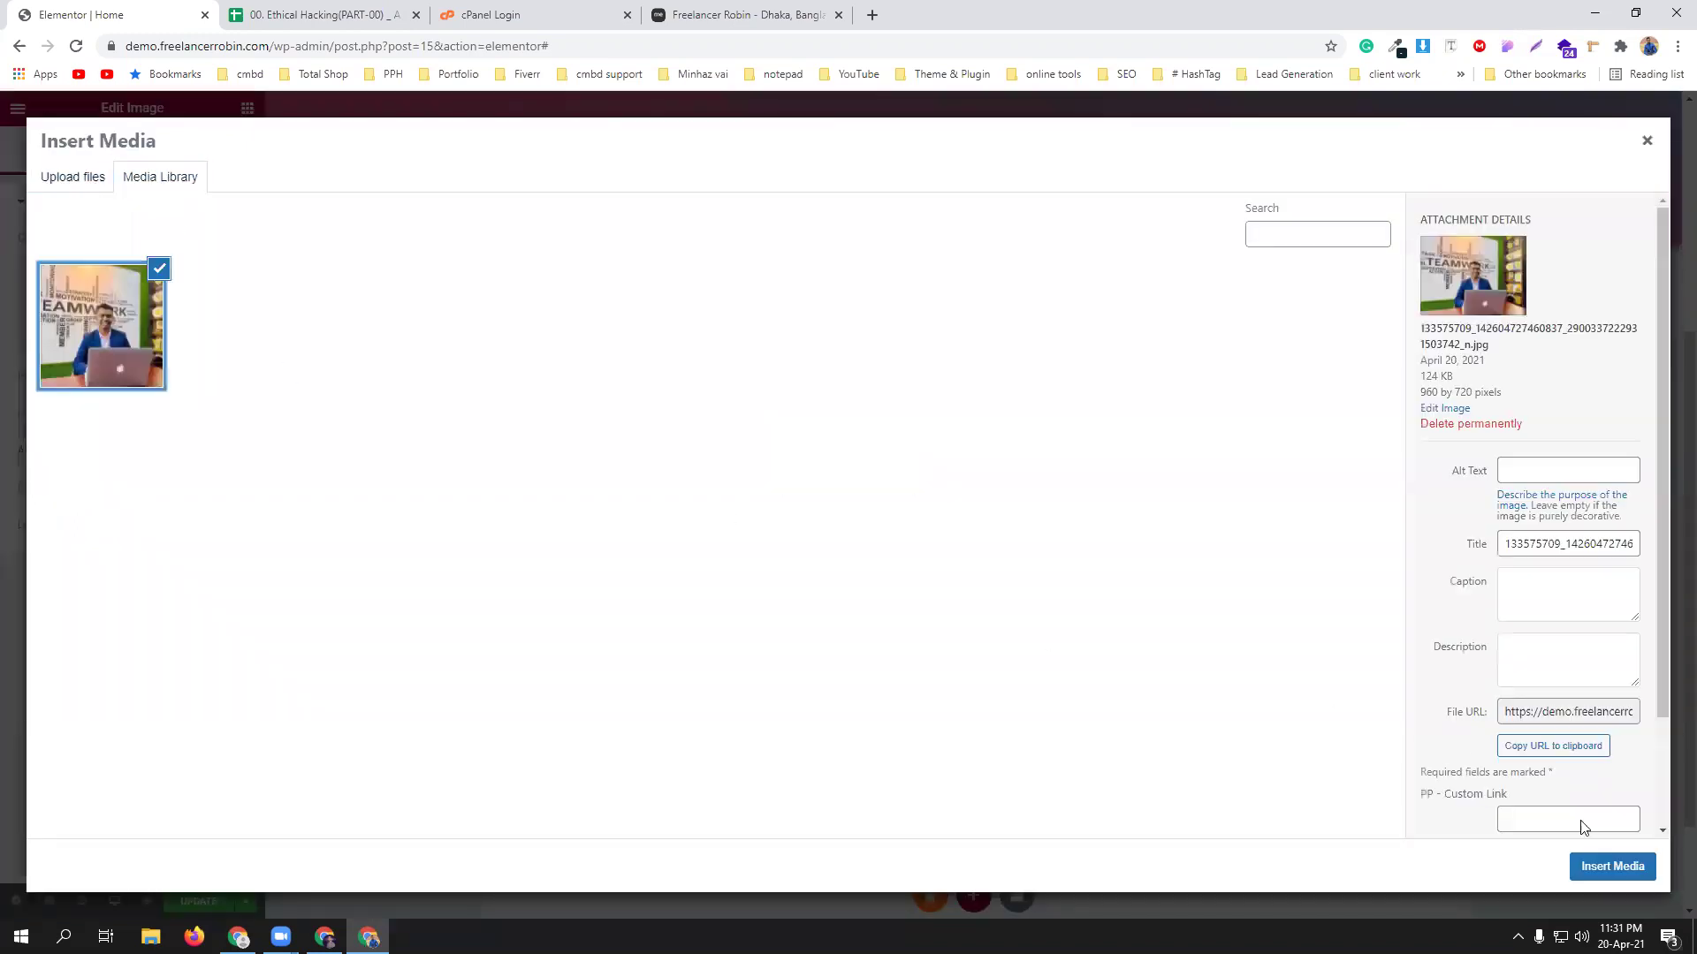
{"action": "left_click", "coordinate": [1614, 866]}
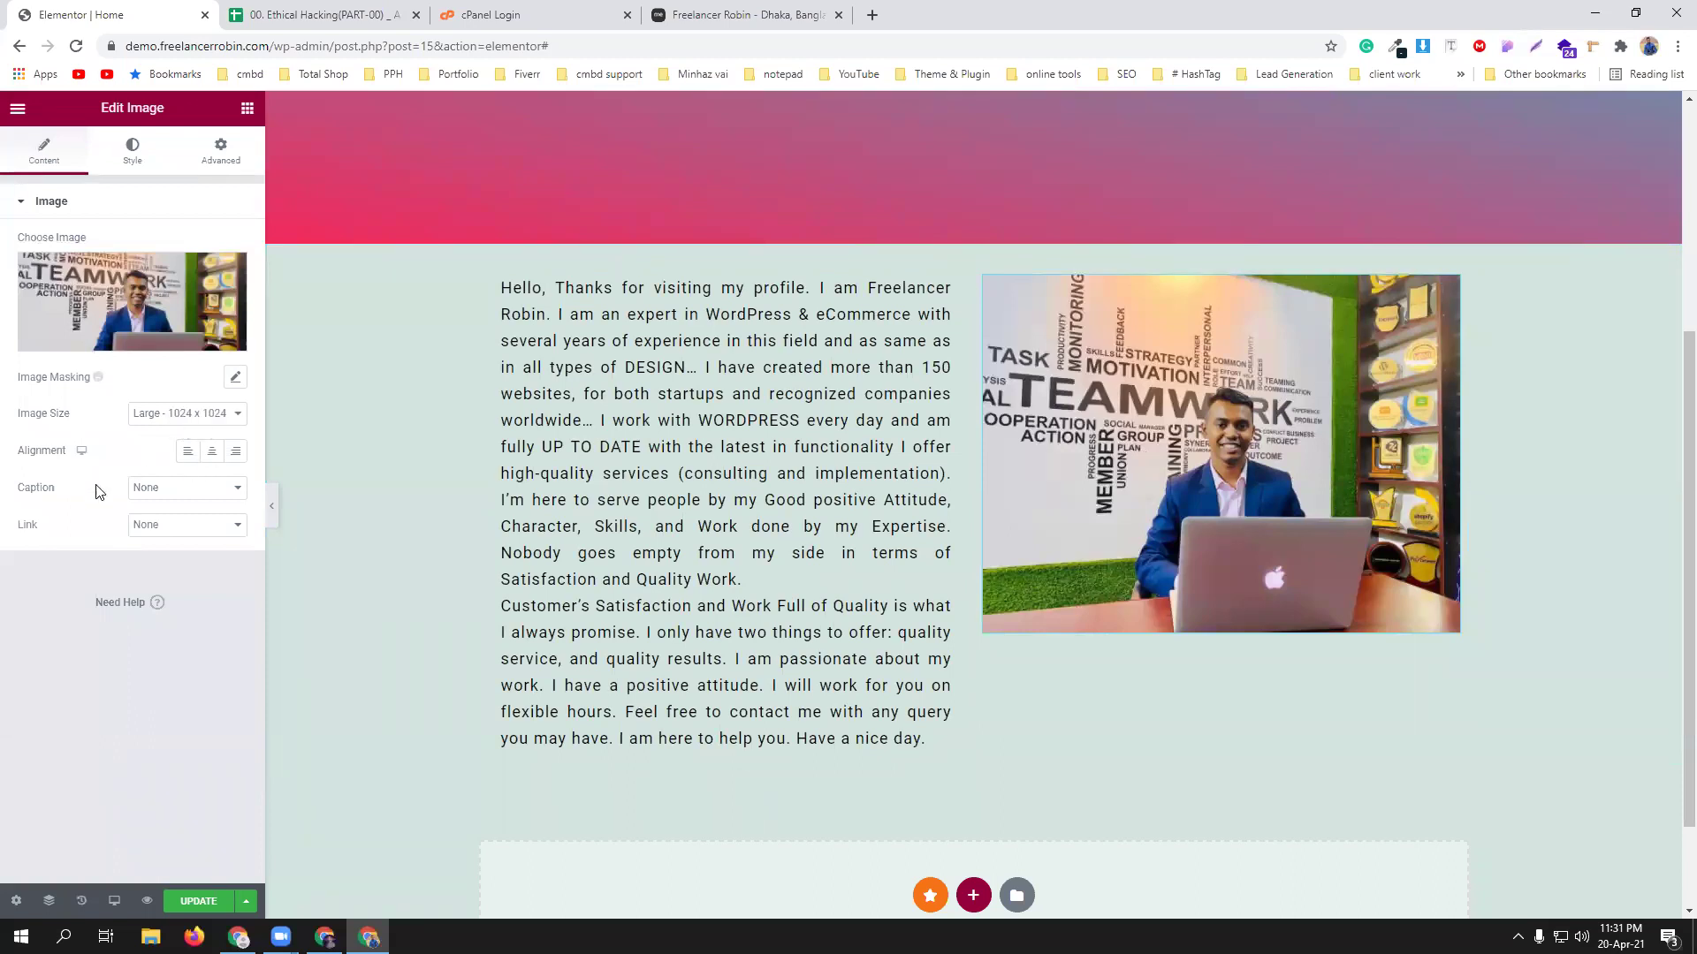
Set the image's link type to Custom URL.
{"action": "left_click", "coordinate": [171, 527]}
{"action": "left_click", "coordinate": [177, 572]}
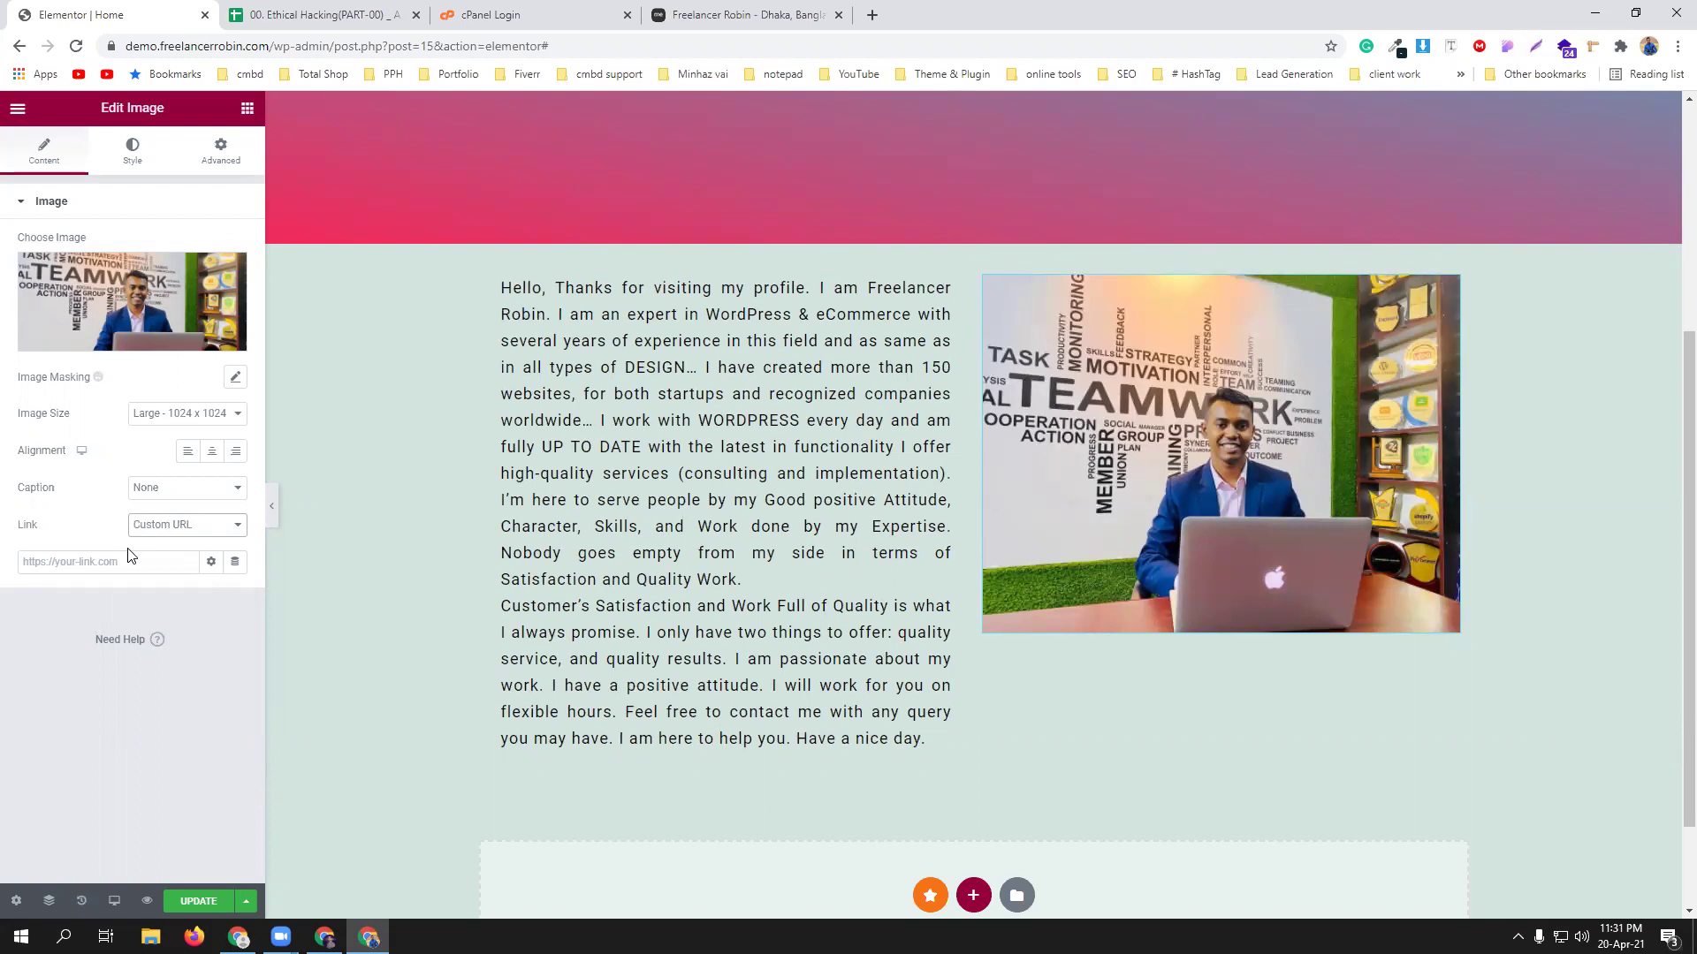
{"action": "left_click", "coordinate": [108, 564]}
Try hover opacities of 0.47 and 0.1 on the image.
{"action": "left_click", "coordinate": [132, 150]}
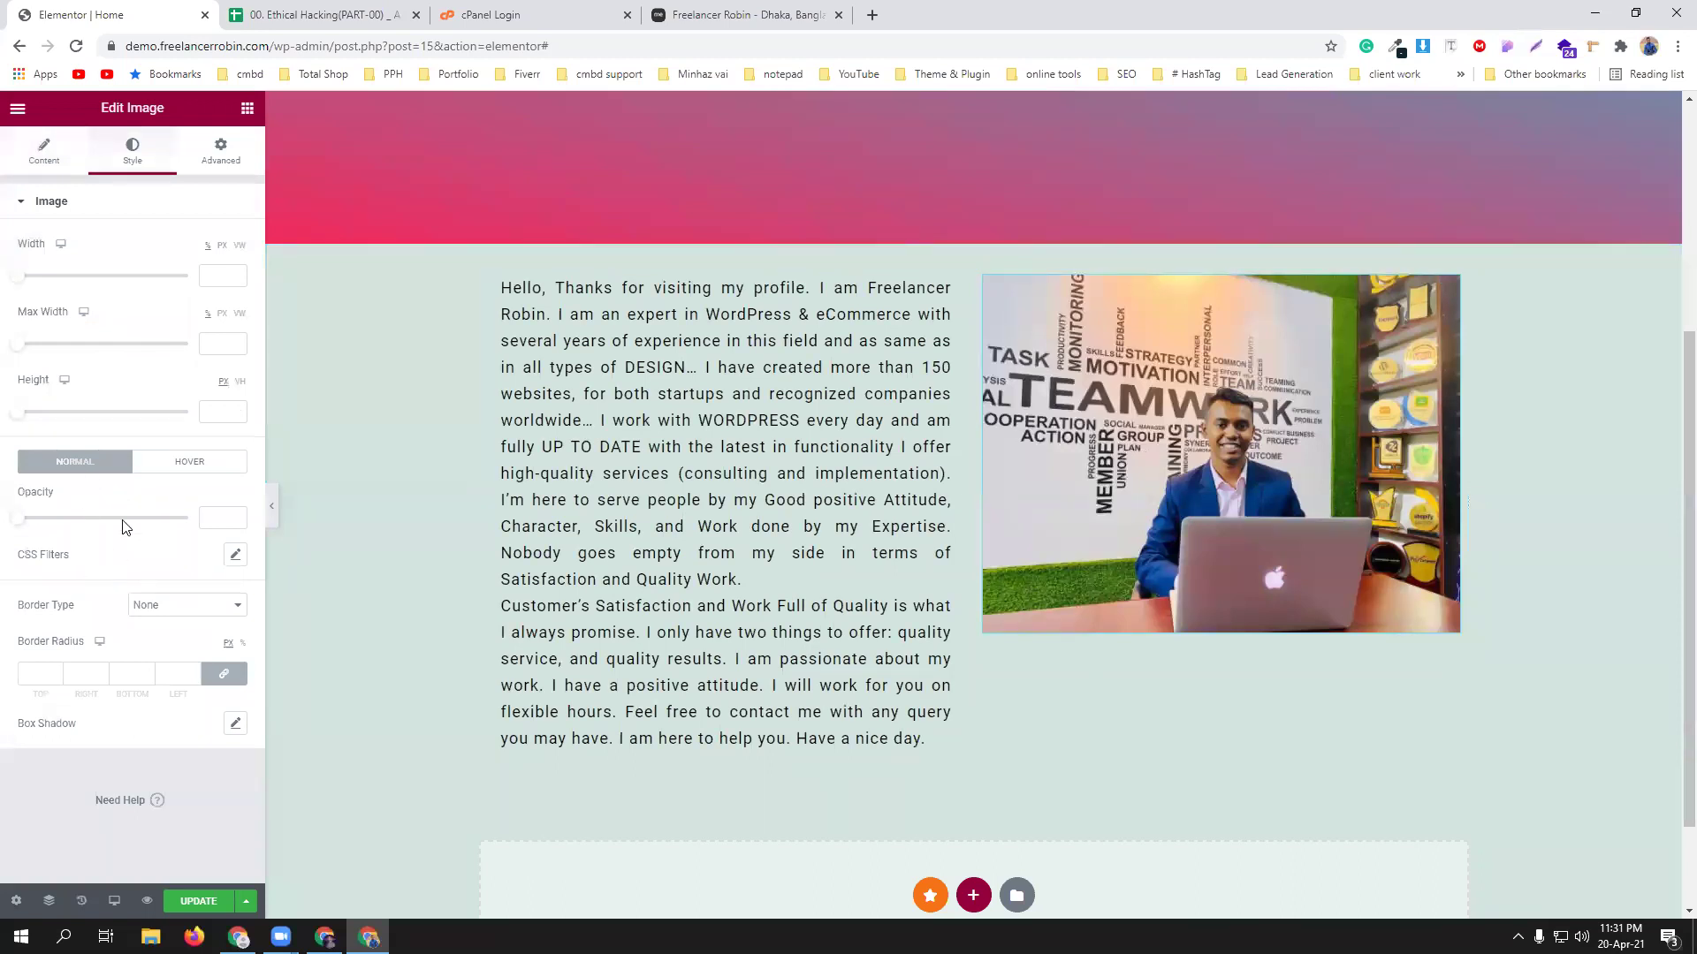
{"action": "left_click", "coordinate": [180, 465]}
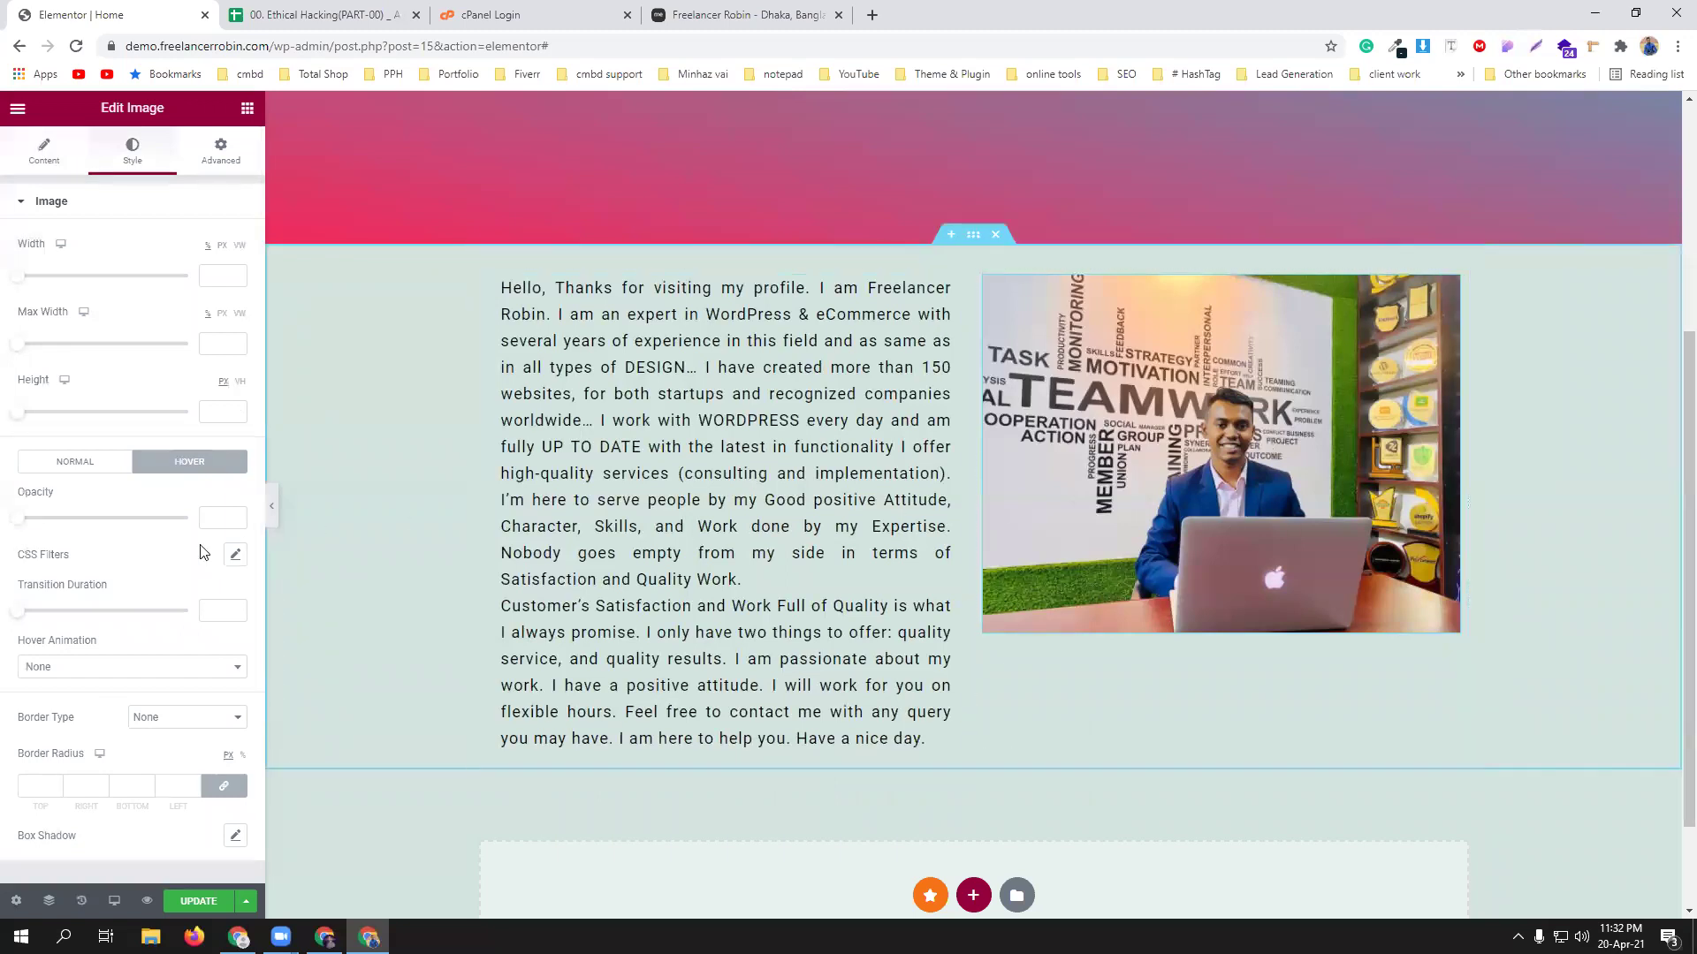
{"action": "left_click_drag", "start_coordinate": [22, 527], "coordinate": [87, 520]}
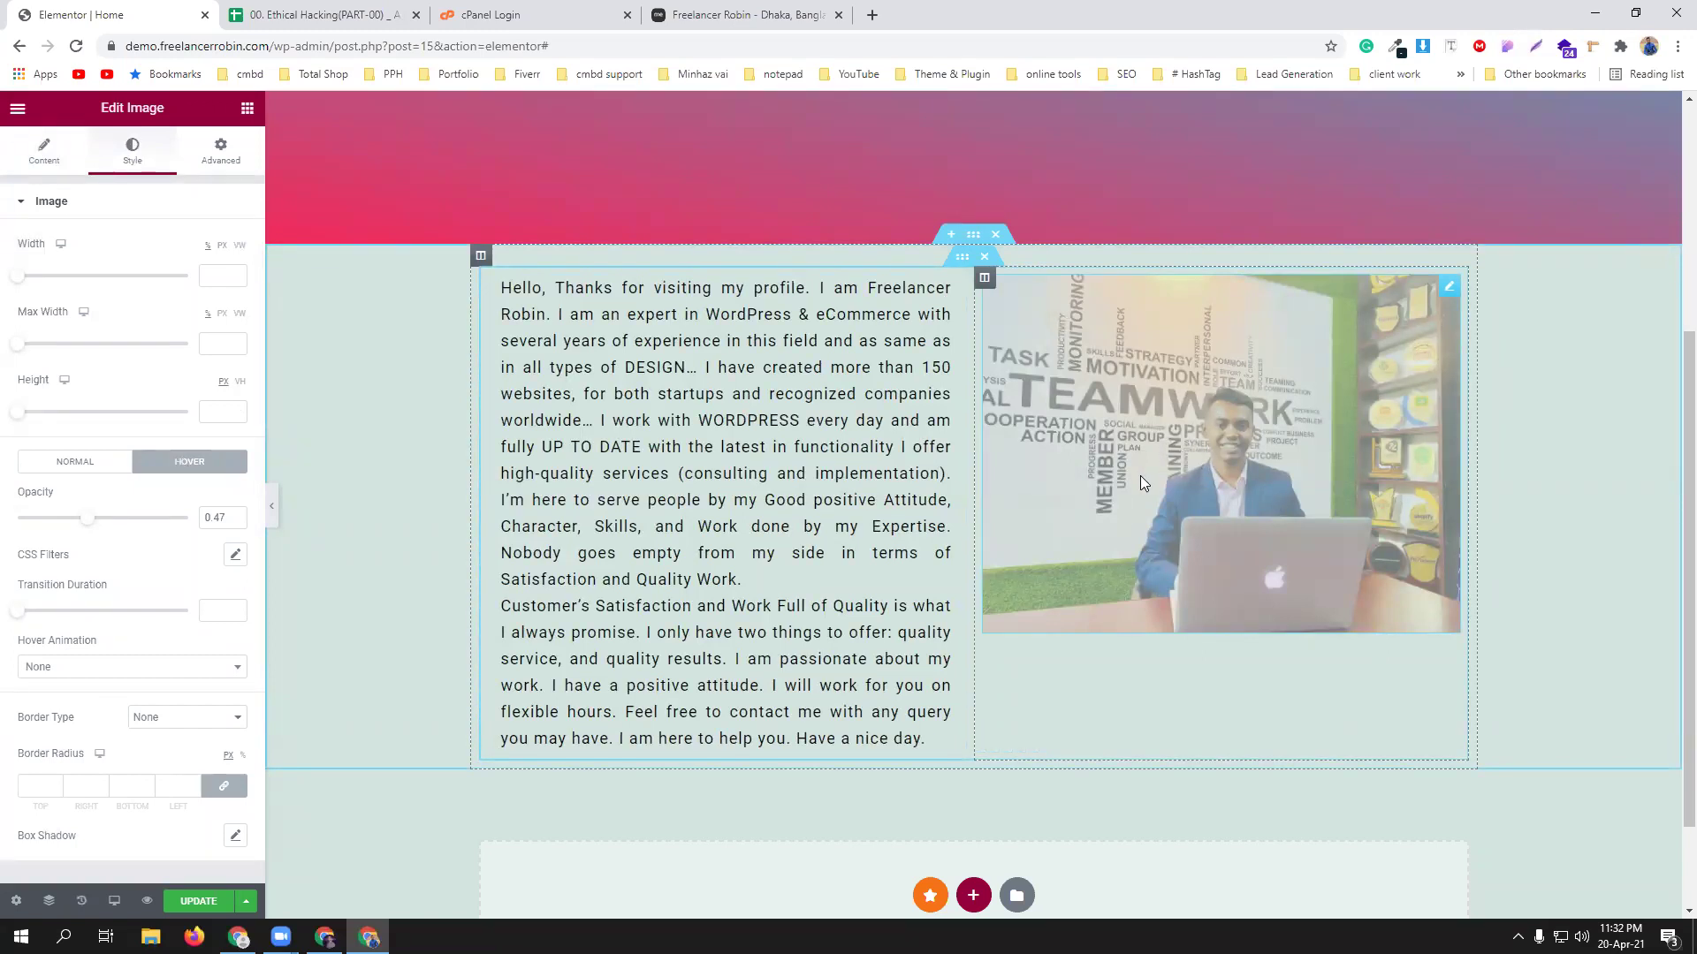
{"action": "left_click_drag", "start_coordinate": [87, 518], "coordinate": [7, 527]}
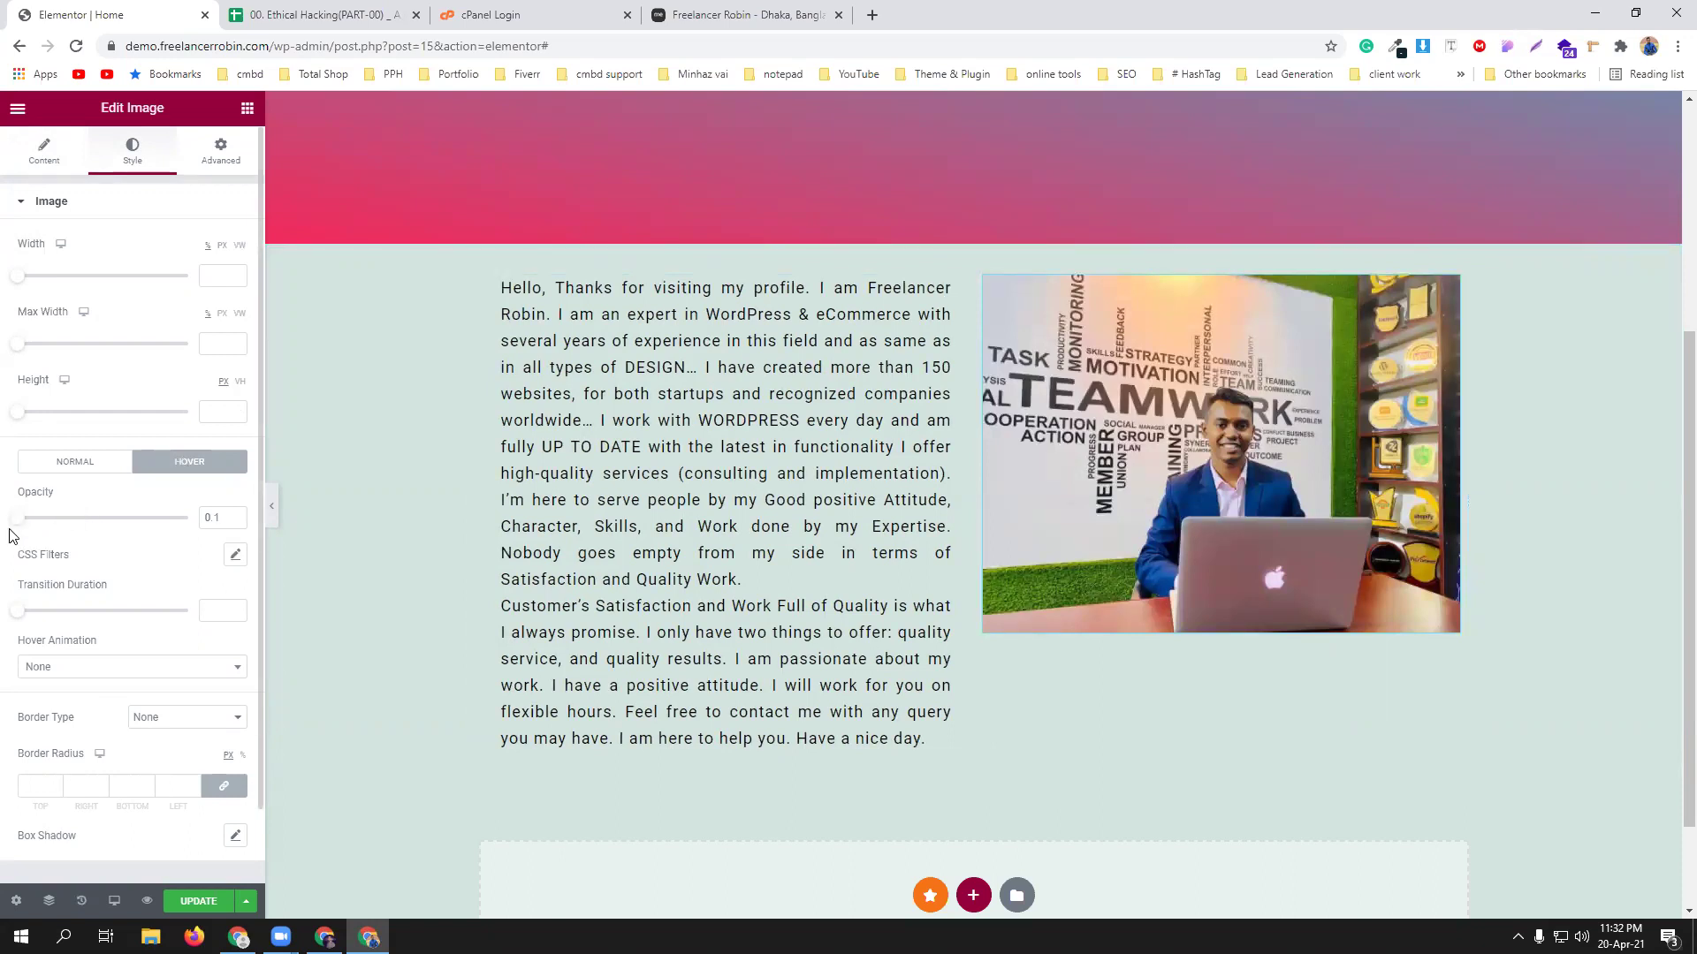
Choose a hover animation for the image and raise its hover opacity to the maximum.
{"action": "left_click", "coordinate": [142, 667]}
{"action": "left_click", "coordinate": [97, 757]}
{"action": "left_click_drag", "start_coordinate": [17, 521], "coordinate": [234, 517]}
Unlink the image's margin values and set its top margin to 50 px.
{"action": "left_click", "coordinate": [221, 150]}
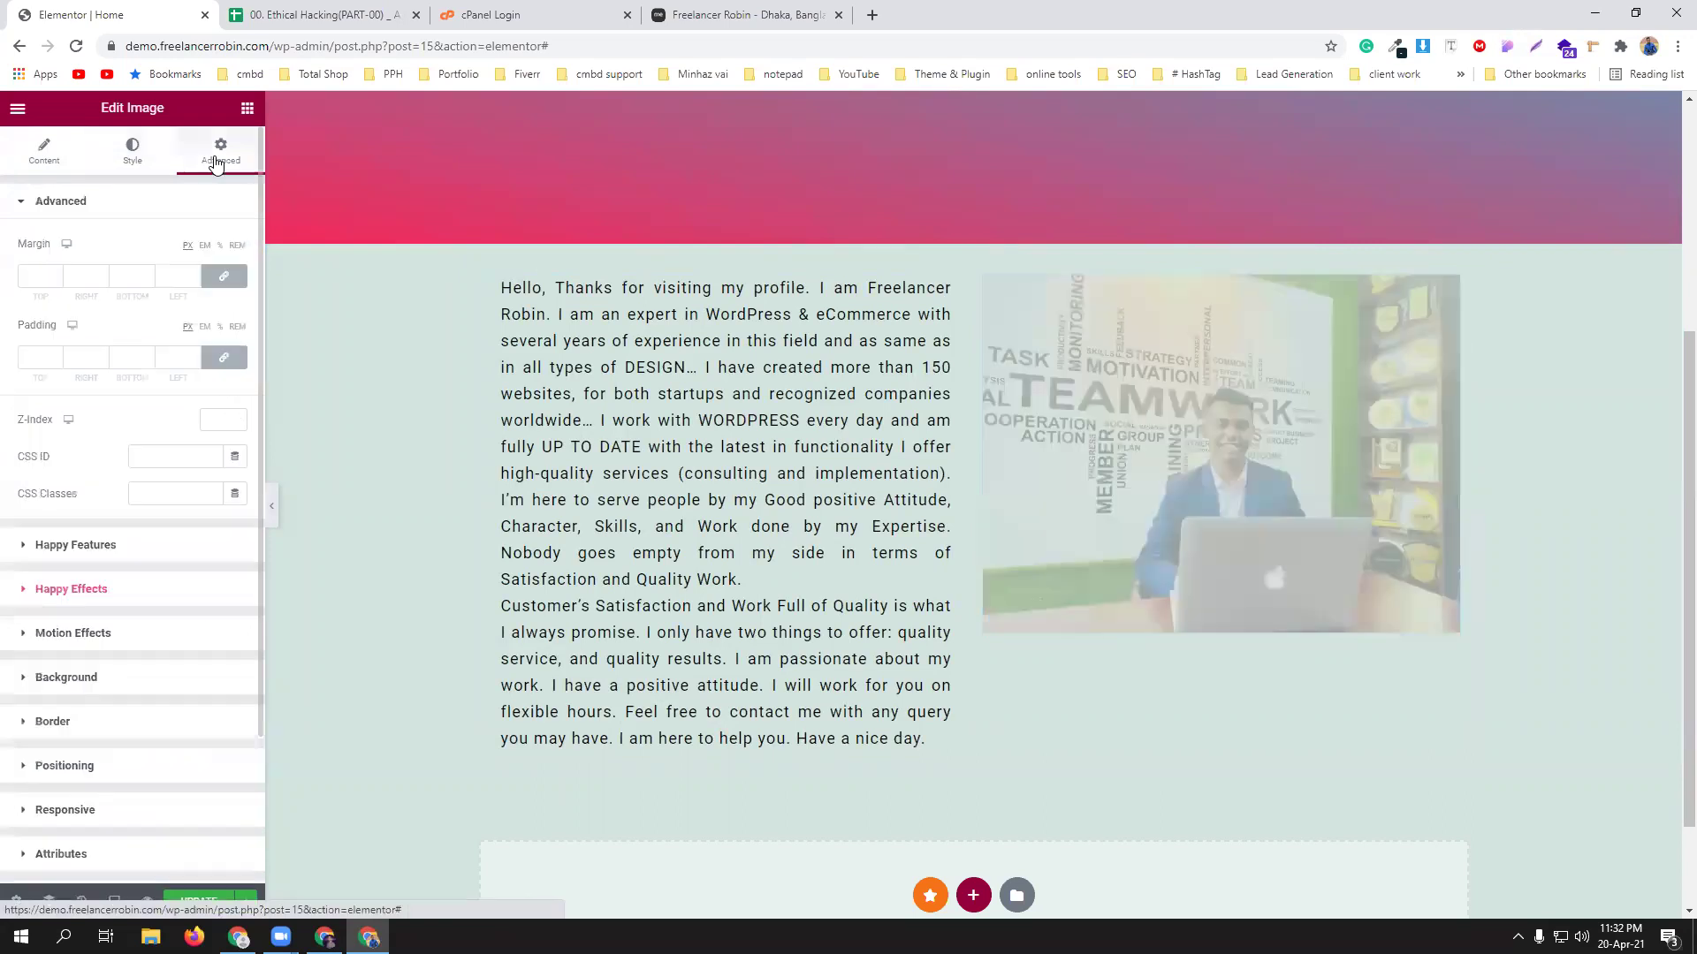
{"action": "left_click", "coordinate": [226, 277]}
{"action": "left_click", "coordinate": [55, 277]}
{"action": "left_click", "coordinate": [56, 277]}
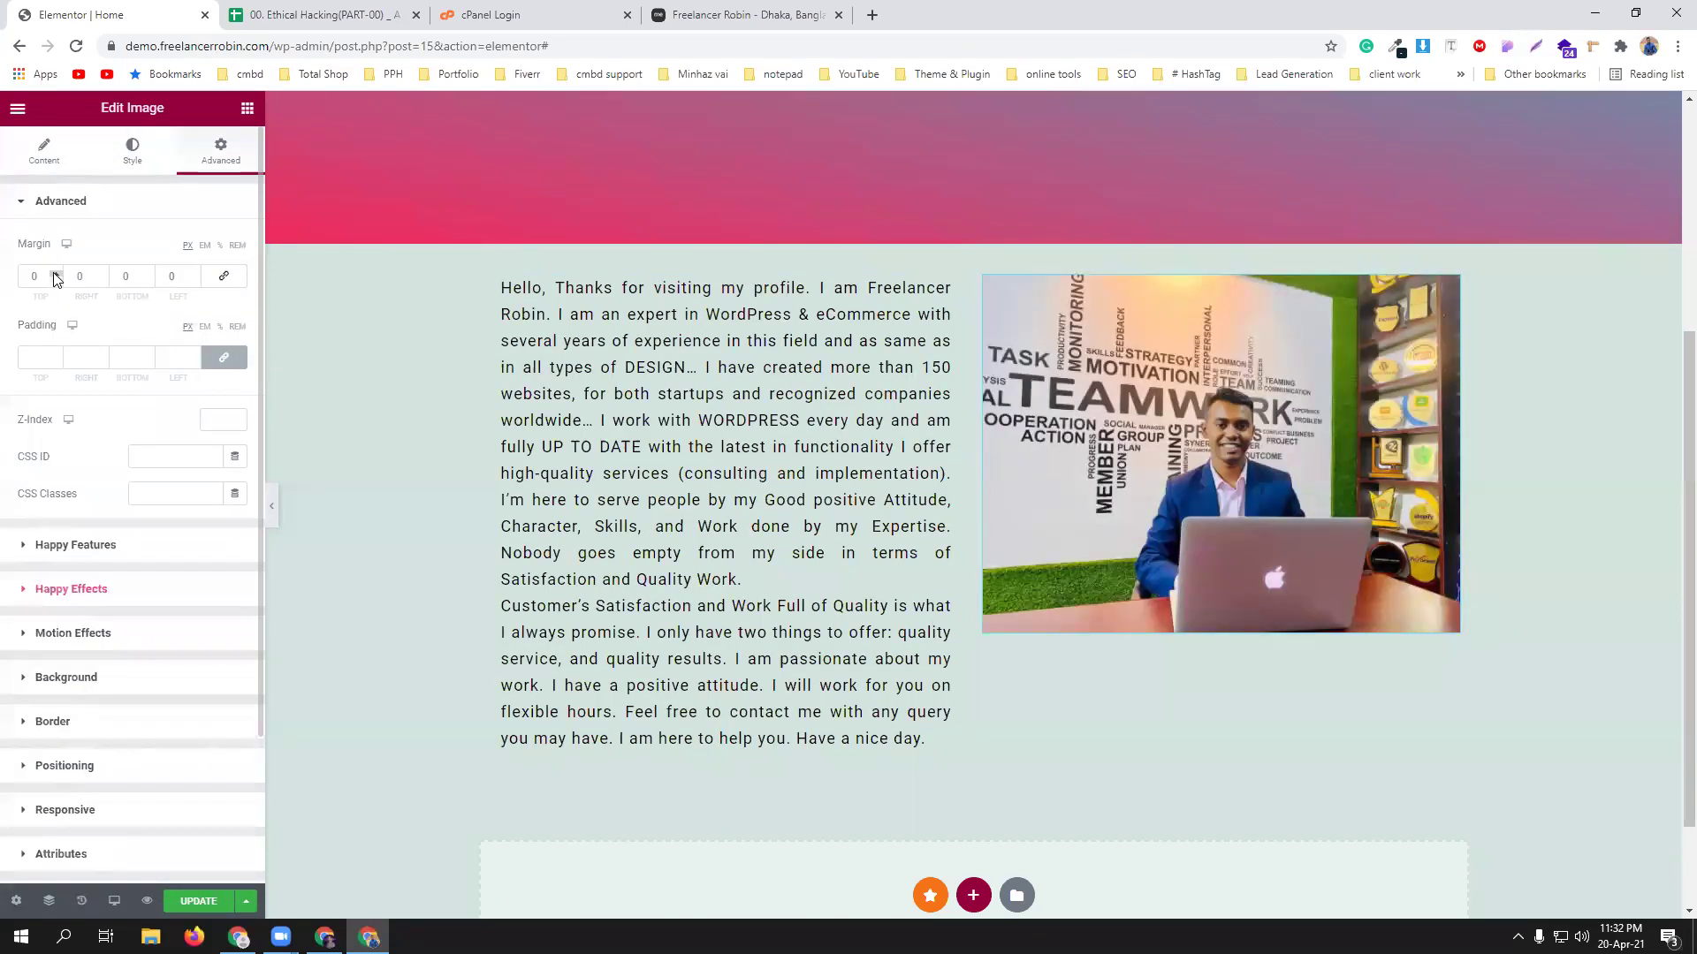
{"action": "left_click", "coordinate": [56, 276]}
{"action": "left_click", "coordinate": [56, 276]}
{"action": "left_click", "coordinate": [56, 276]}
{"action": "left_click", "coordinate": [56, 277]}
{"action": "left_click", "coordinate": [56, 275]}
{"action": "left_click", "coordinate": [56, 275]}
{"action": "left_click", "coordinate": [56, 275]}
{"action": "left_click", "coordinate": [56, 275]}
{"action": "left_click", "coordinate": [56, 275]}
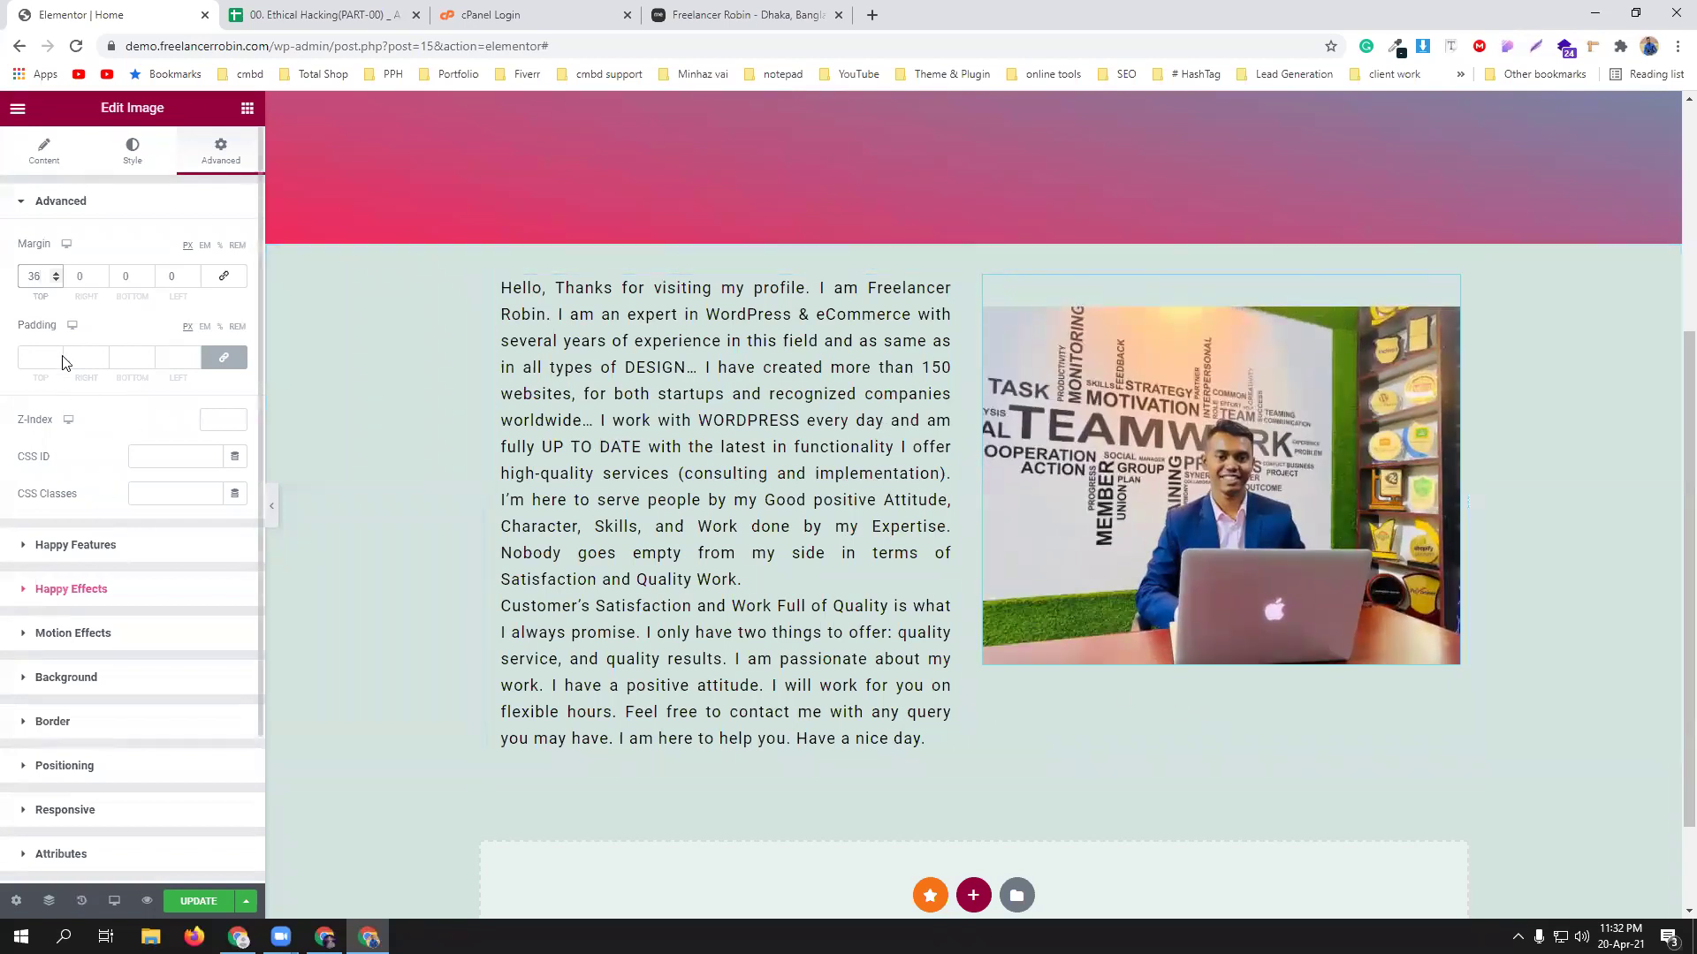
{"action": "double_click", "coordinate": [29, 275]}
{"action": "type", "text": "50"}
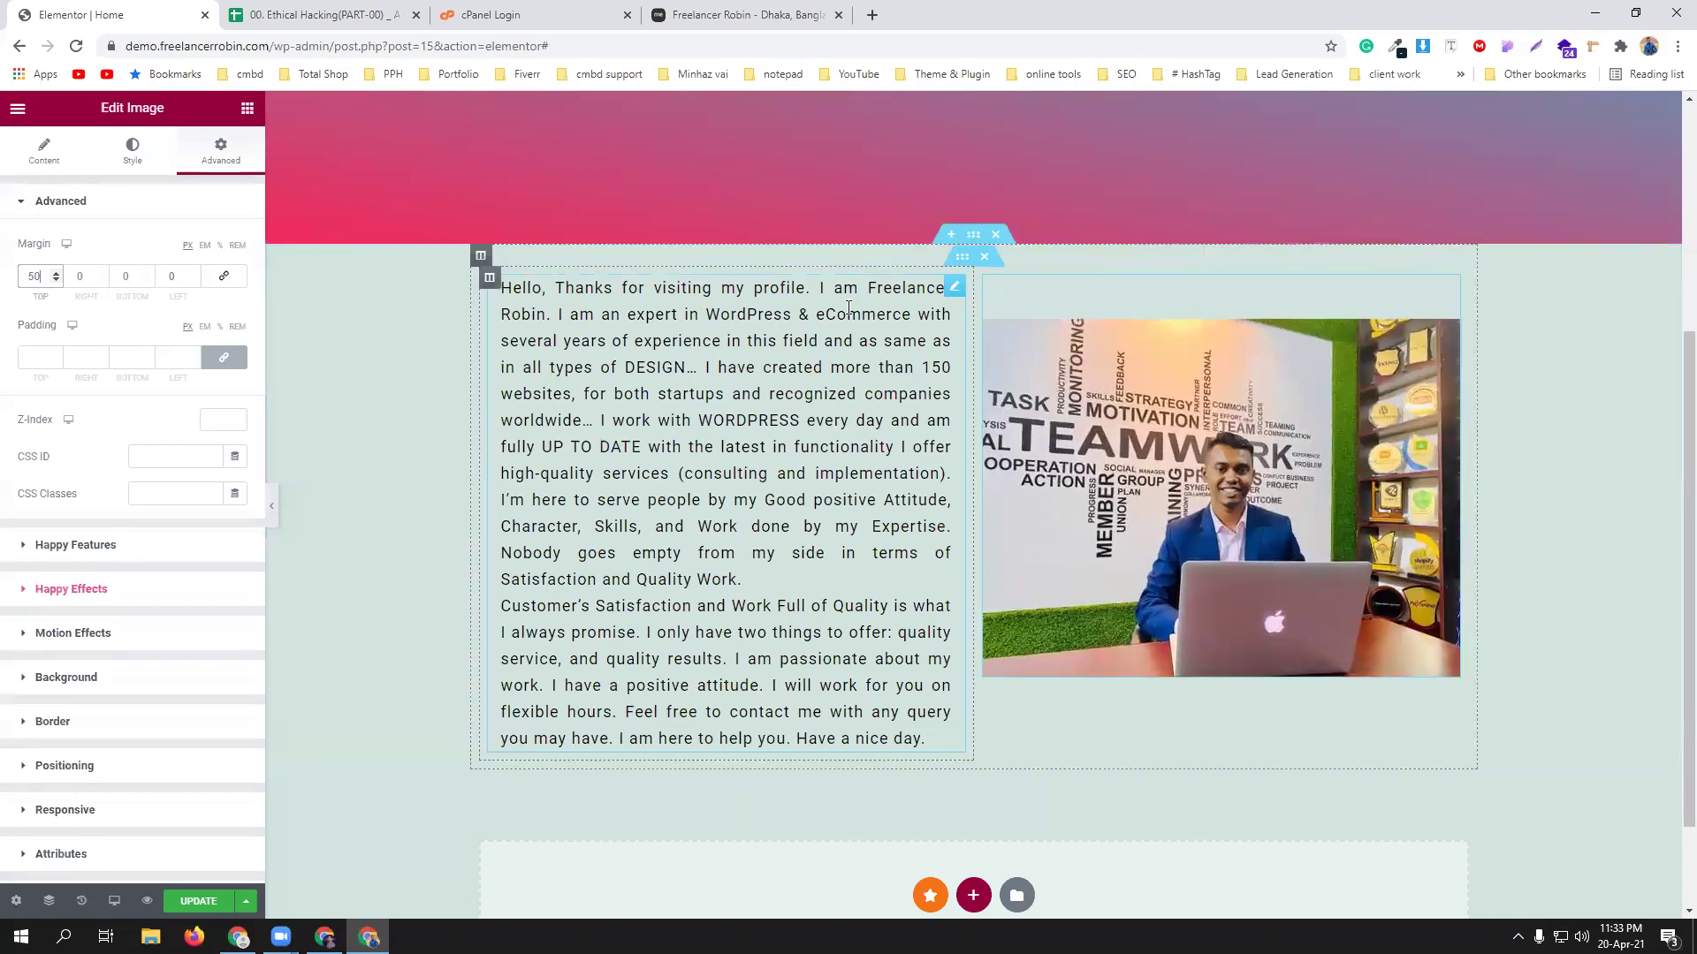
Search the widgets for "headin" and add a Heading widget above the two-column inner section.
{"action": "scroll", "coordinate": [892, 362], "scroll_direction": "up", "scroll_amount": 3}
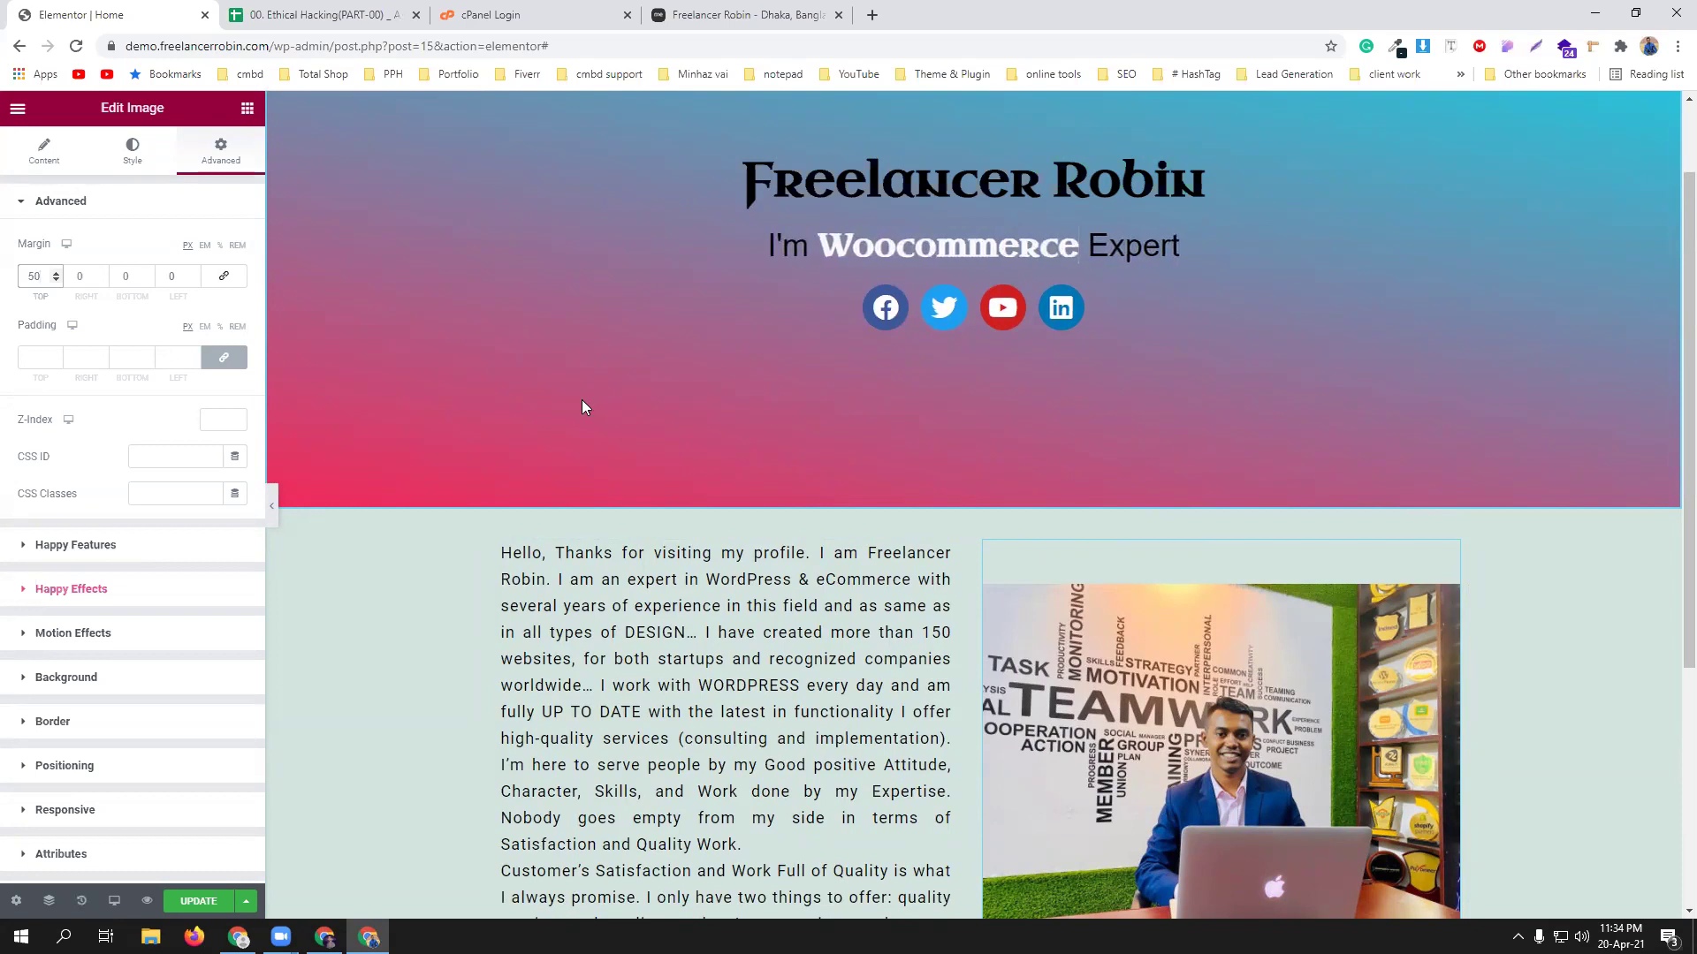
{"action": "left_click", "coordinate": [247, 108]}
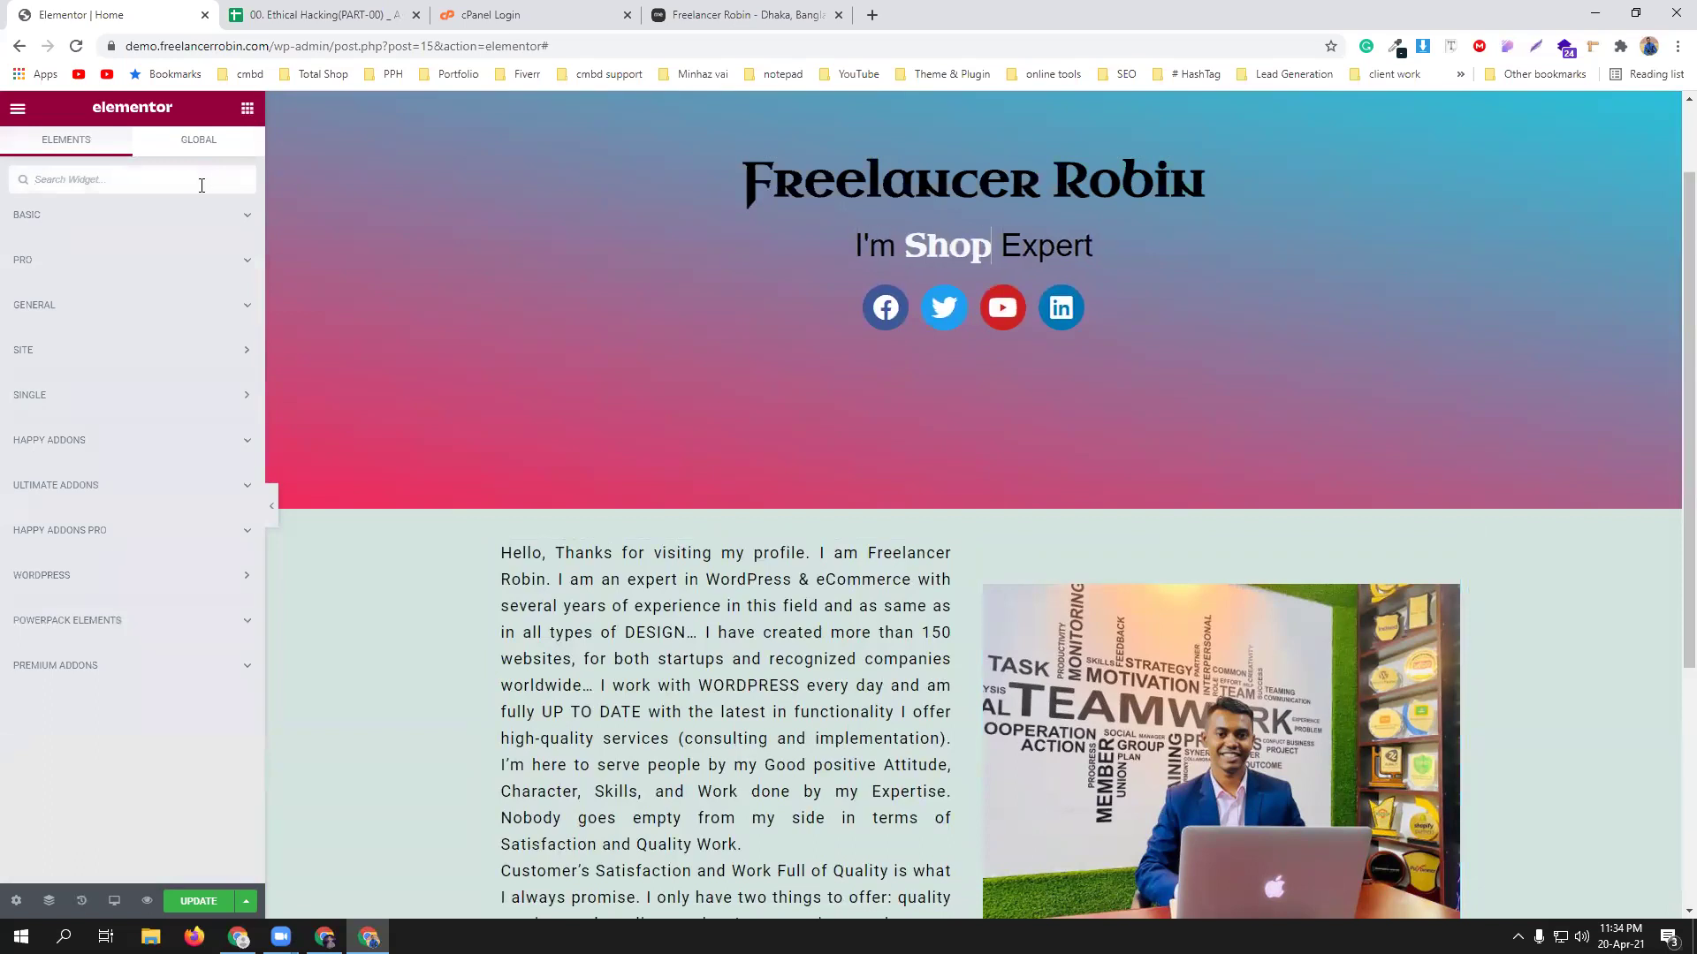
{"action": "type", "text": "headin"}
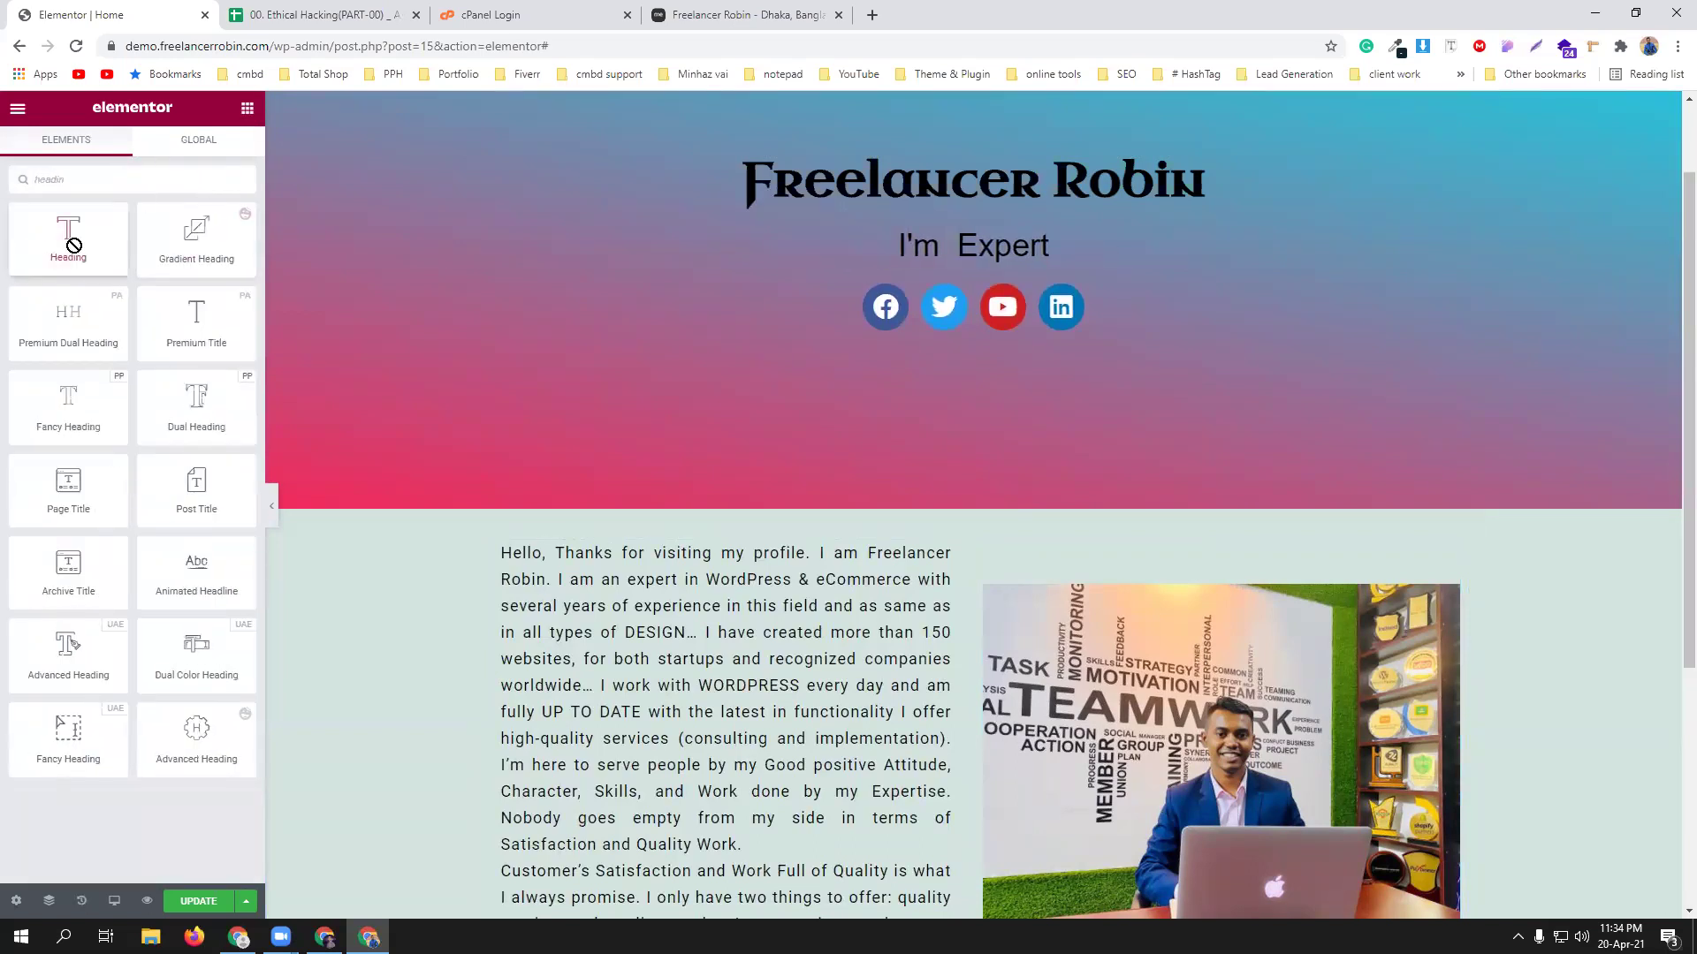
{"action": "left_click_drag", "start_coordinate": [68, 239], "coordinate": [984, 532]}
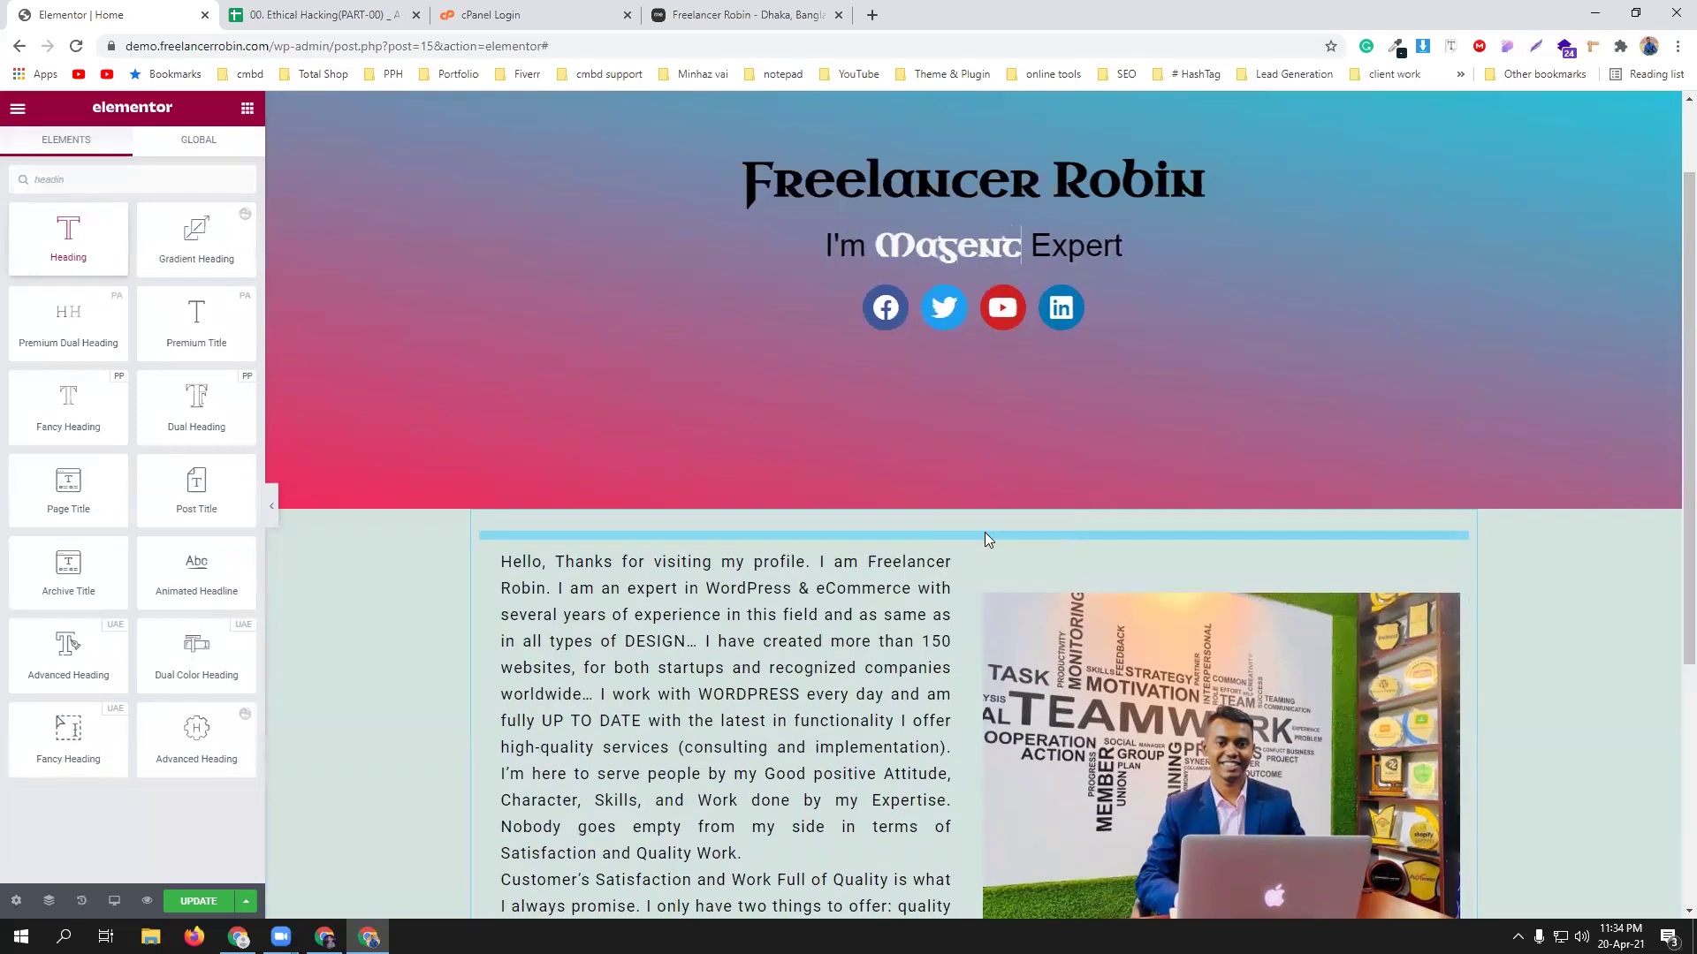
Replace the new heading's placeholder title with "ABOUT MEW" and center it.
{"action": "double_click", "coordinate": [180, 272]}
{"action": "triple_click", "coordinate": [179, 270]}
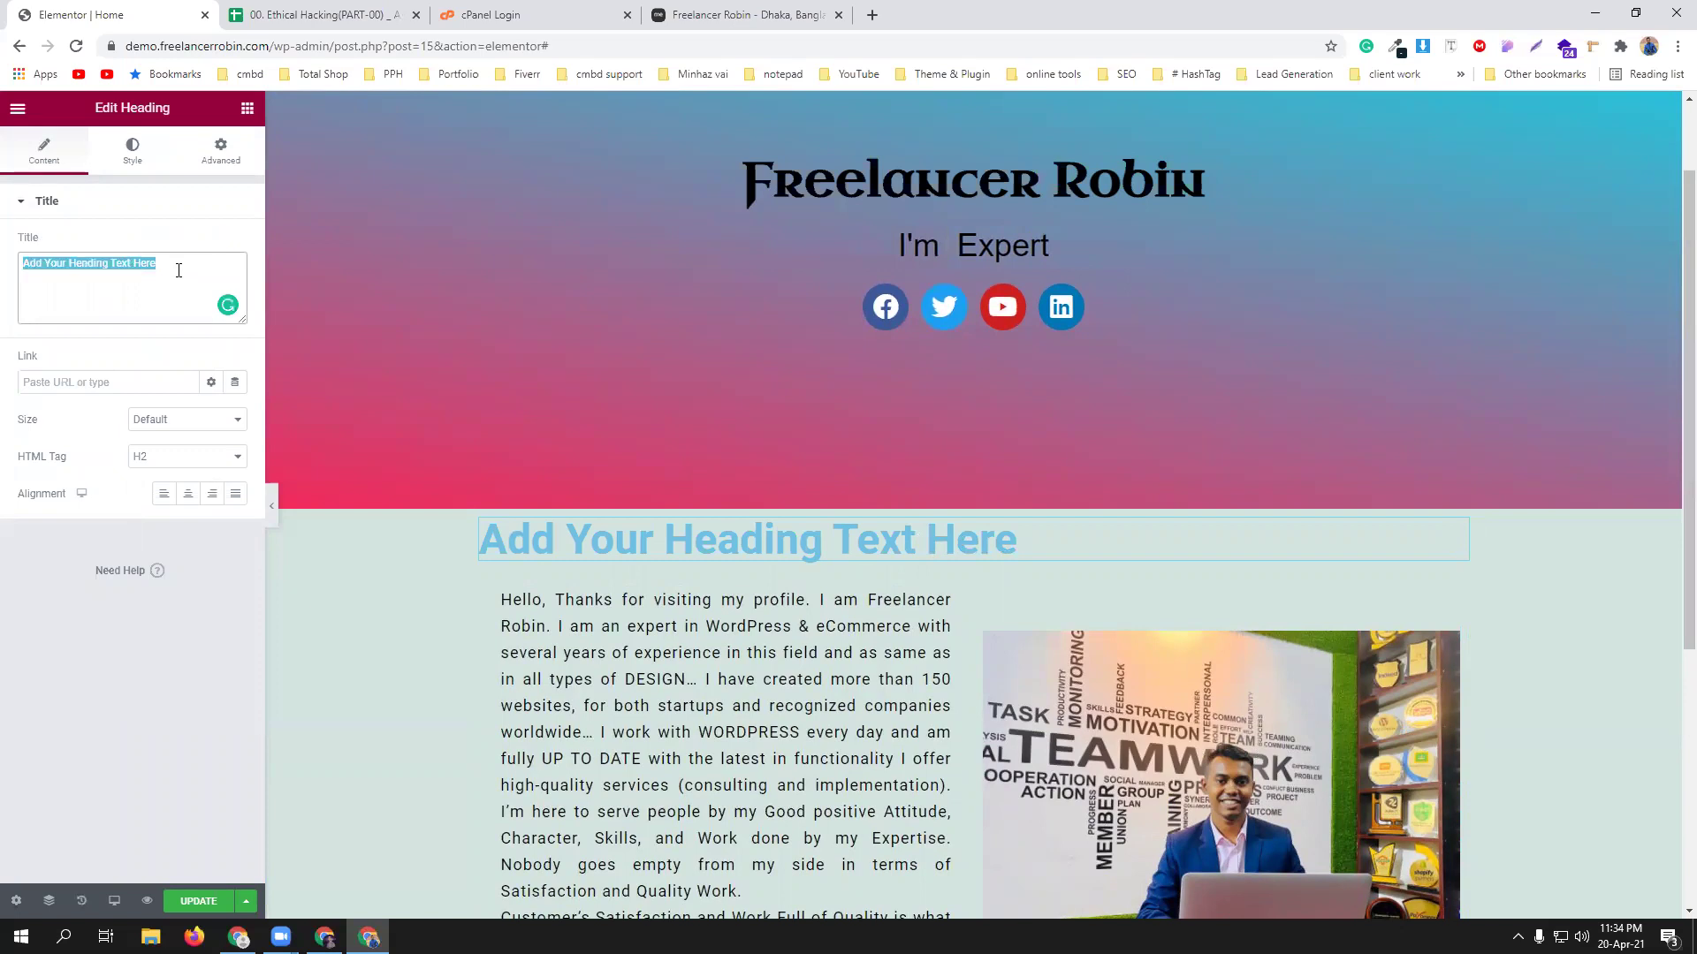
{"action": "type", "text": "AB"}
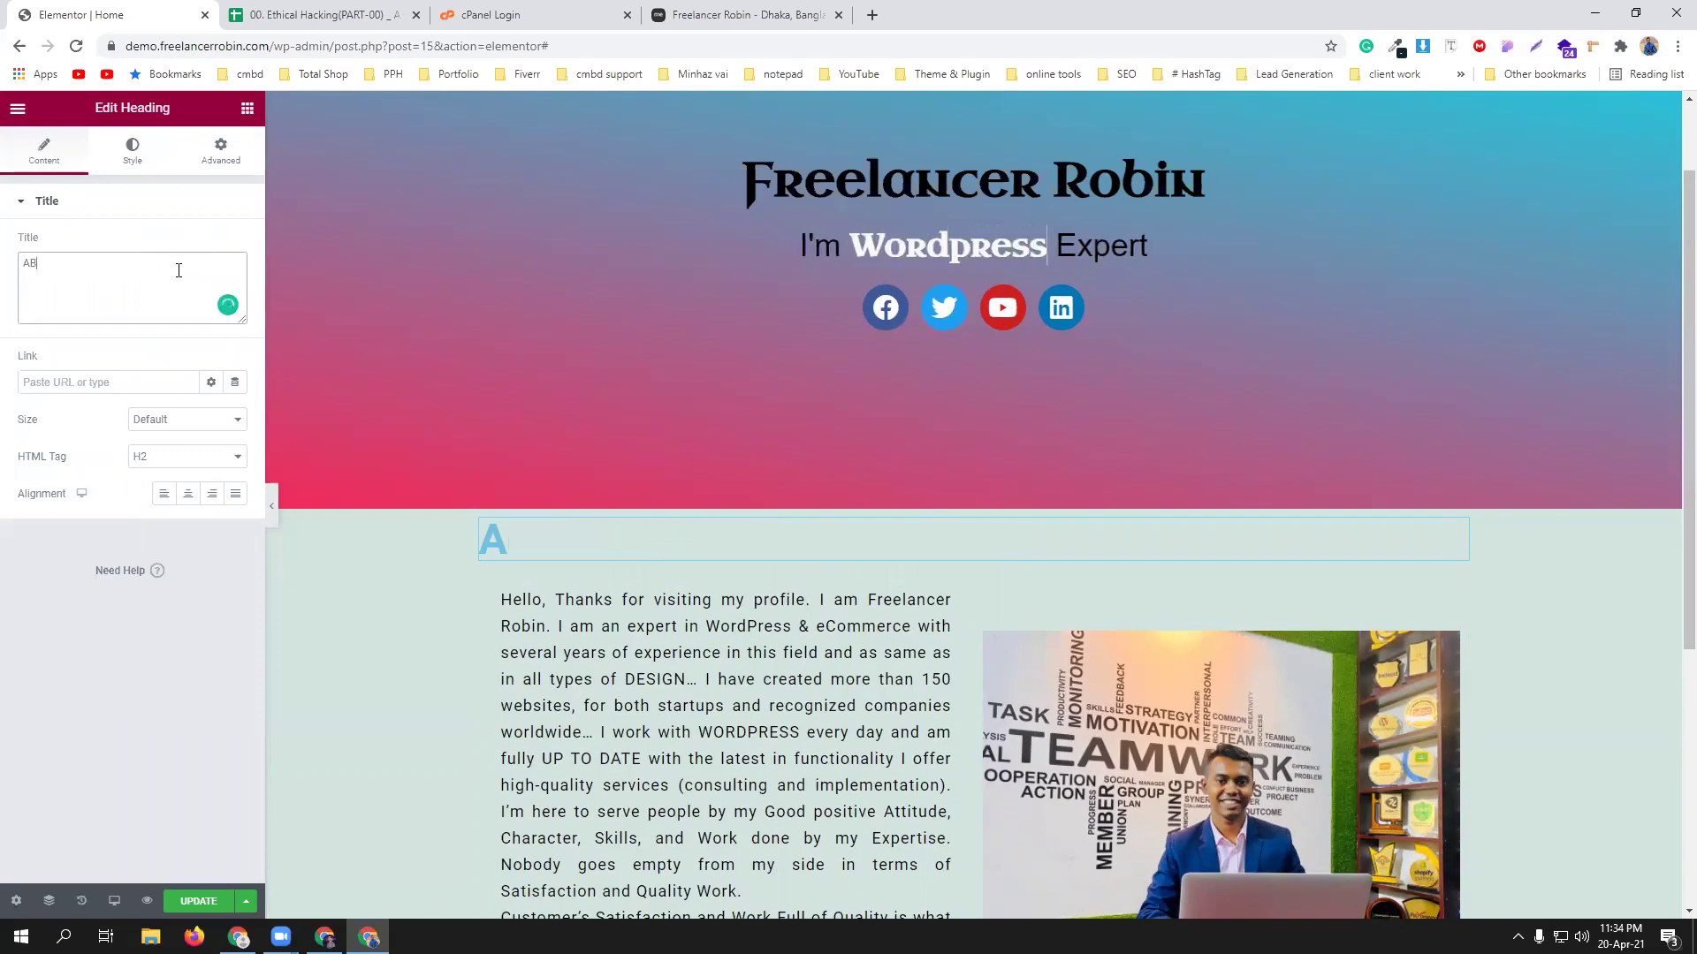
{"action": "type", "text": "OUT MEW"}
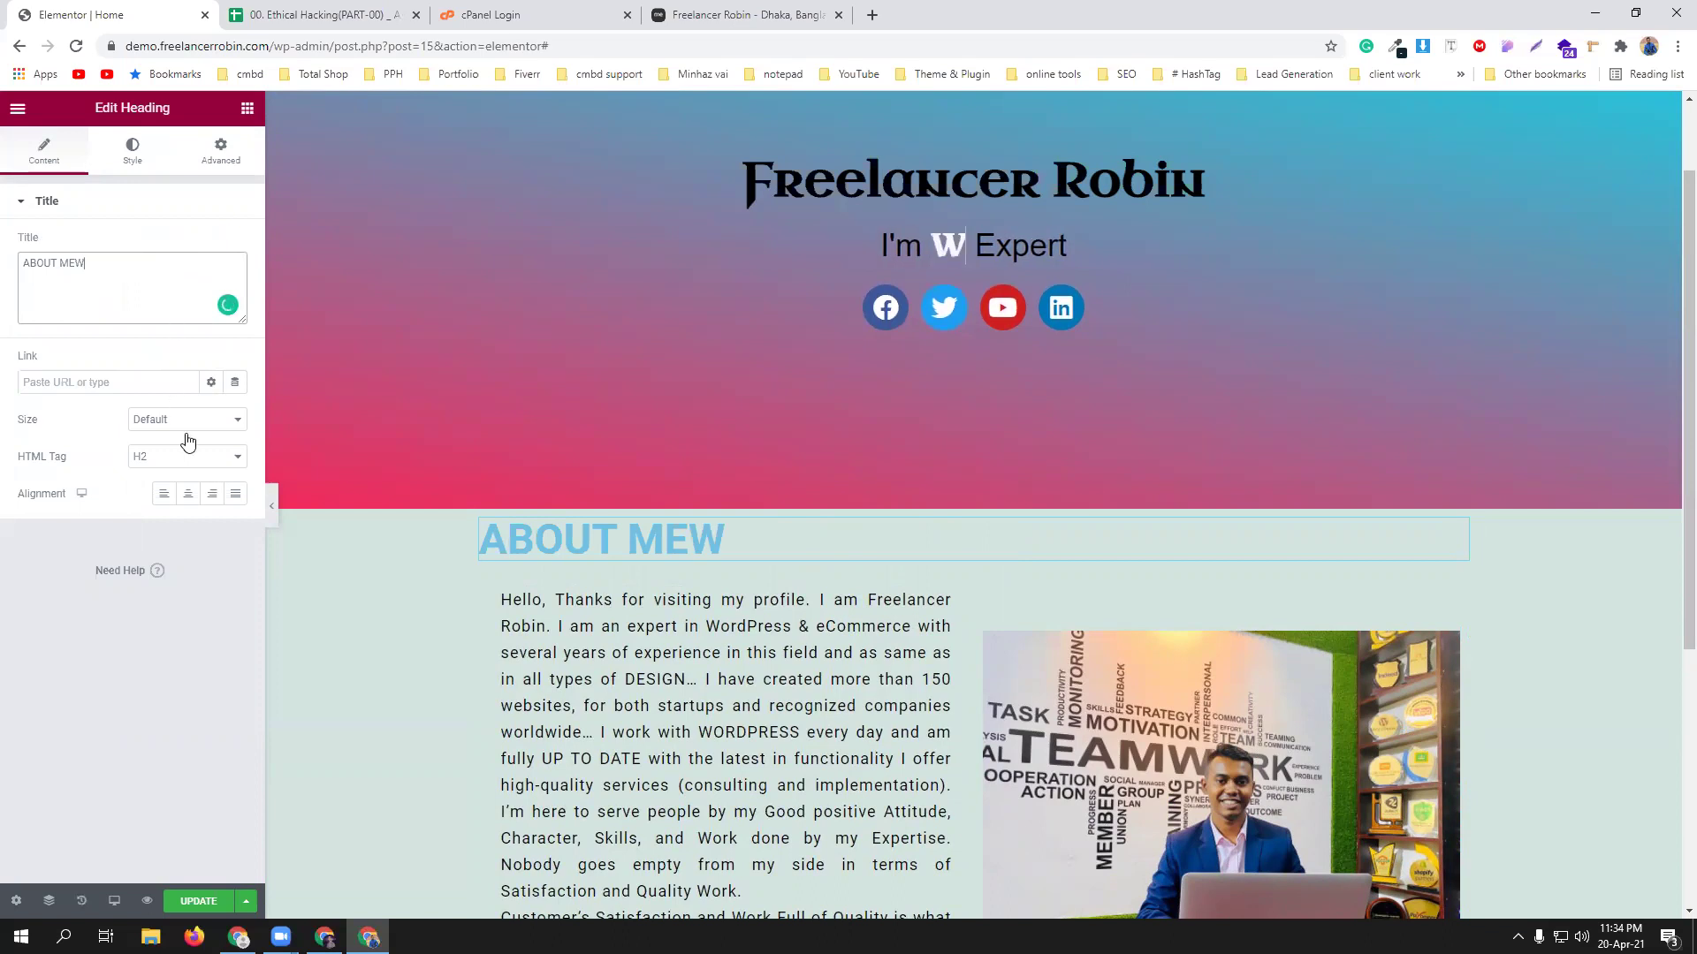
{"action": "left_click", "coordinate": [188, 492]}
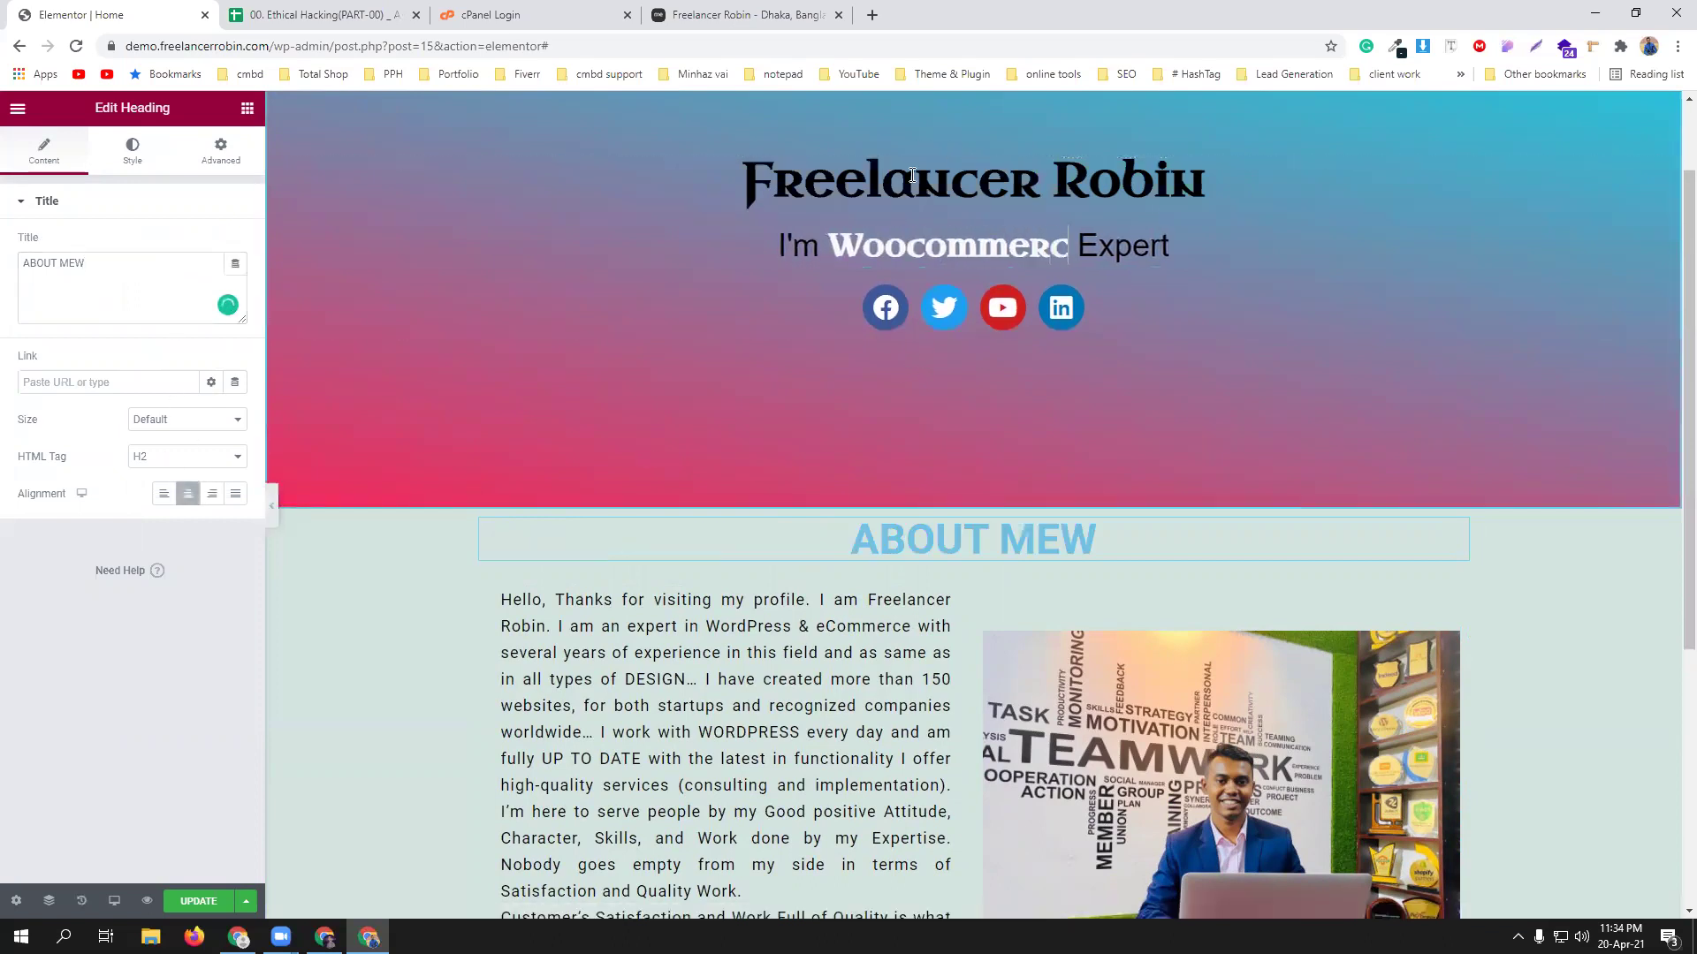
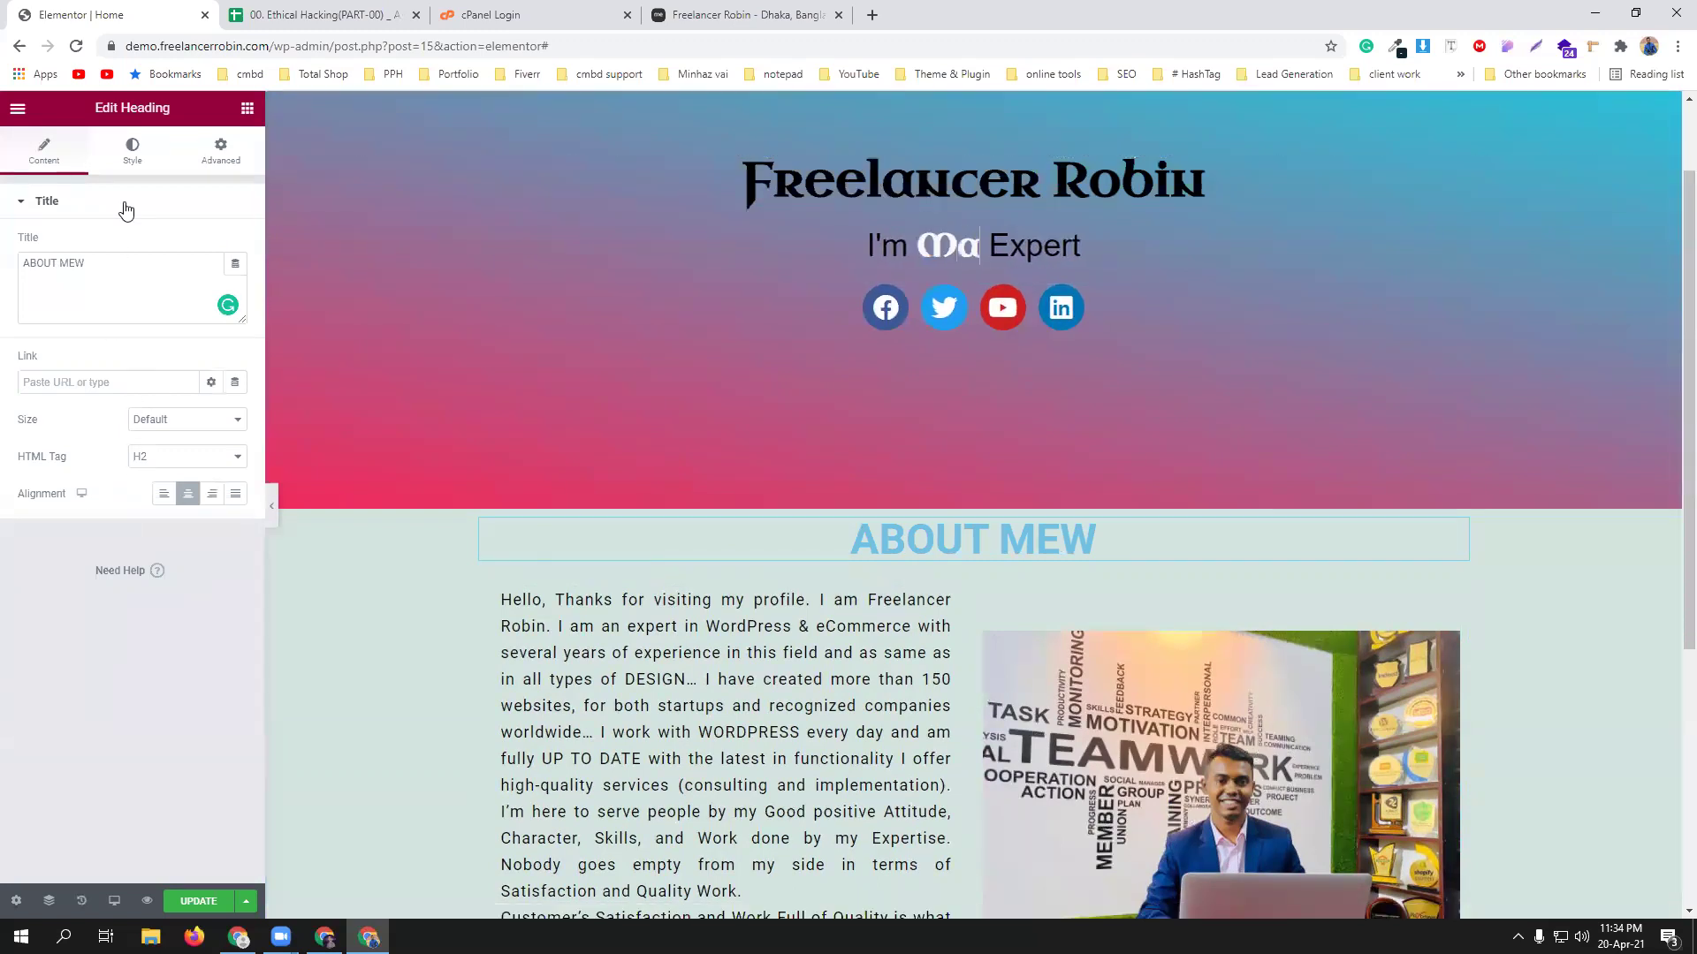
Correct the about section heading's title to "ABOUT ME".
{"action": "left_click", "coordinate": [131, 149]}
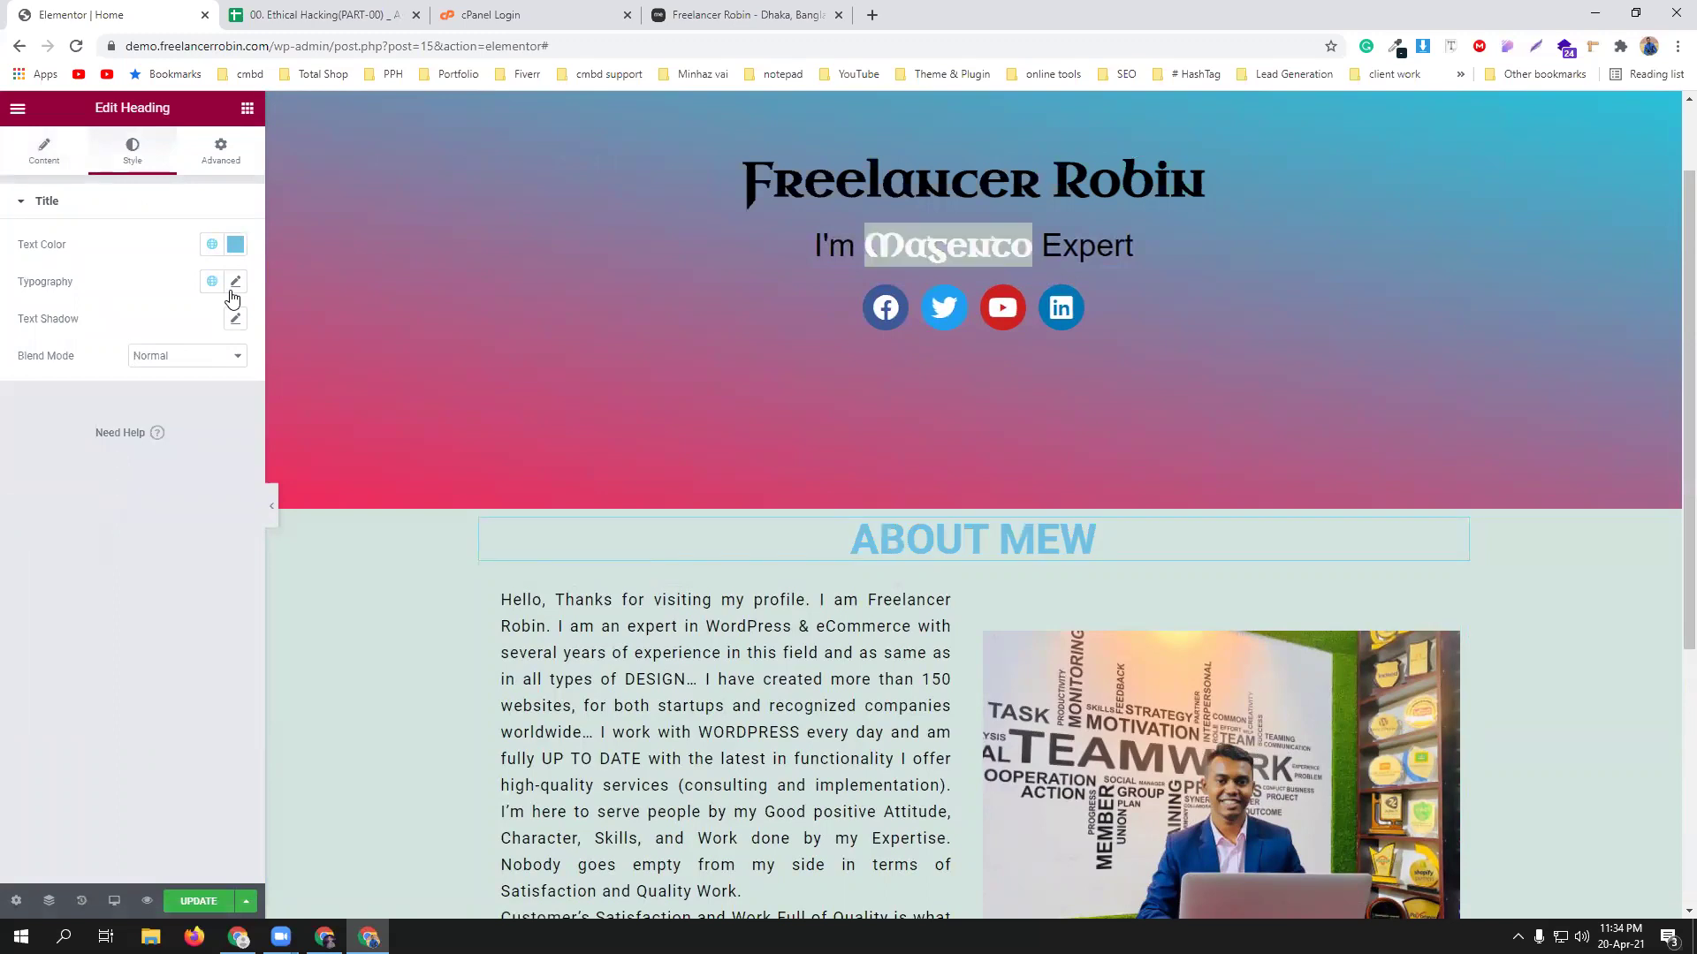
{"action": "left_click", "coordinate": [40, 156]}
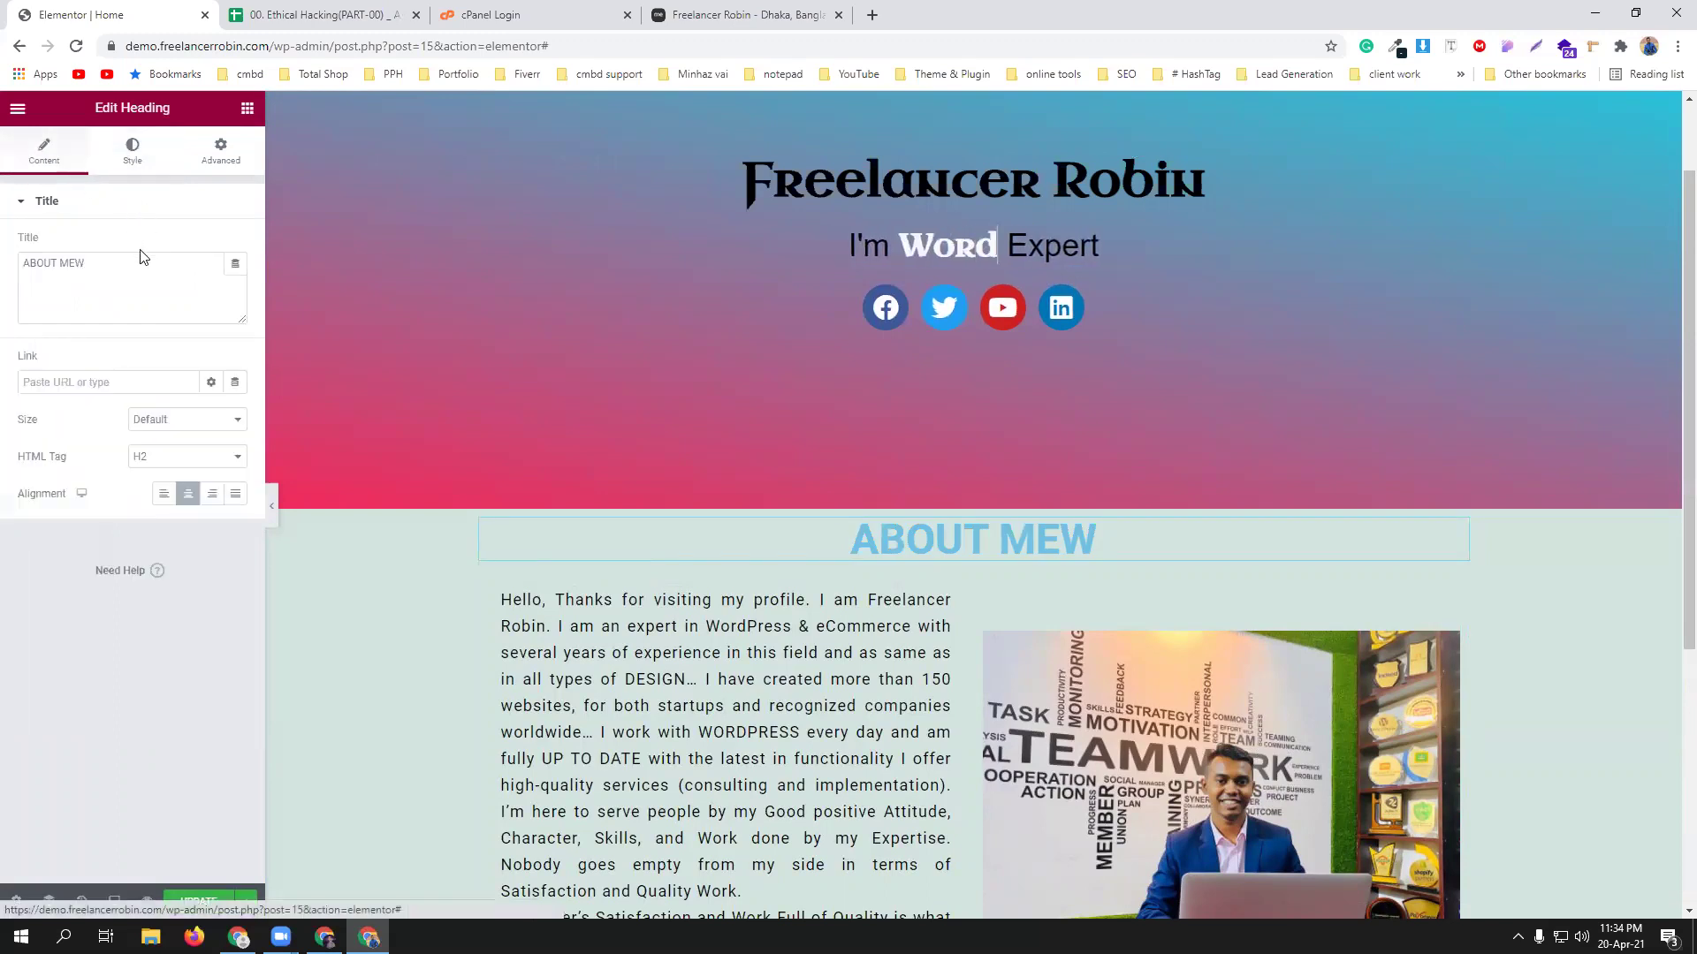
{"action": "left_click_drag", "start_coordinate": [77, 263], "coordinate": [150, 275]}
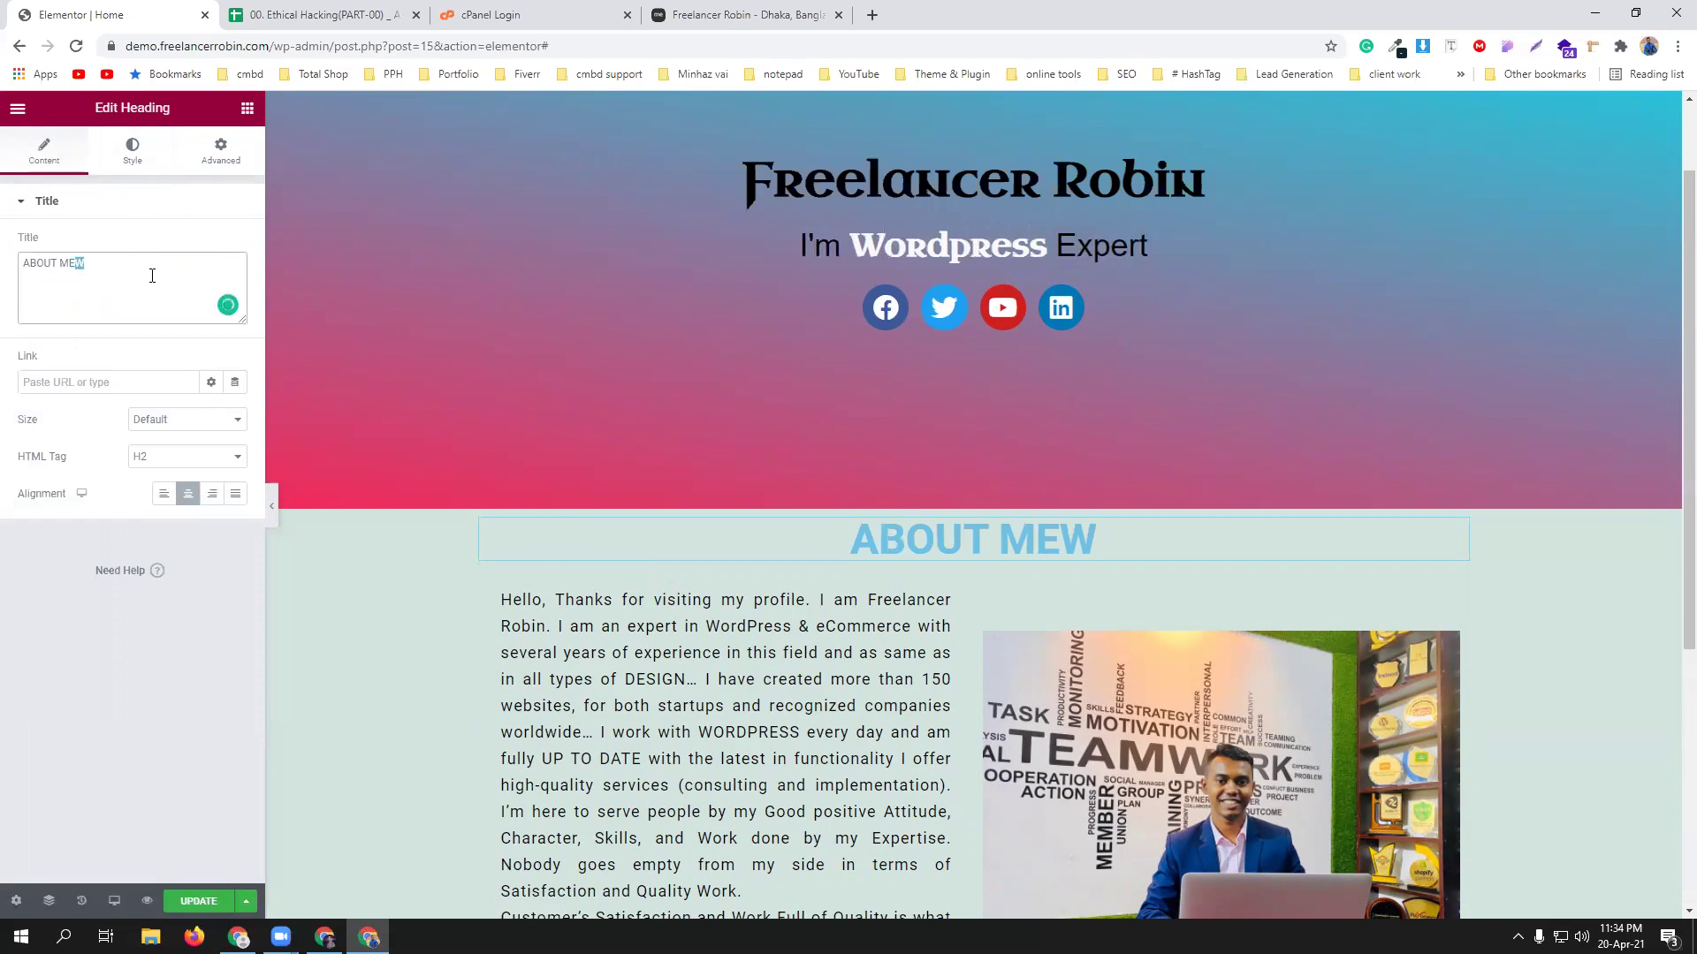
{"action": "key", "text": "BackSpace"}
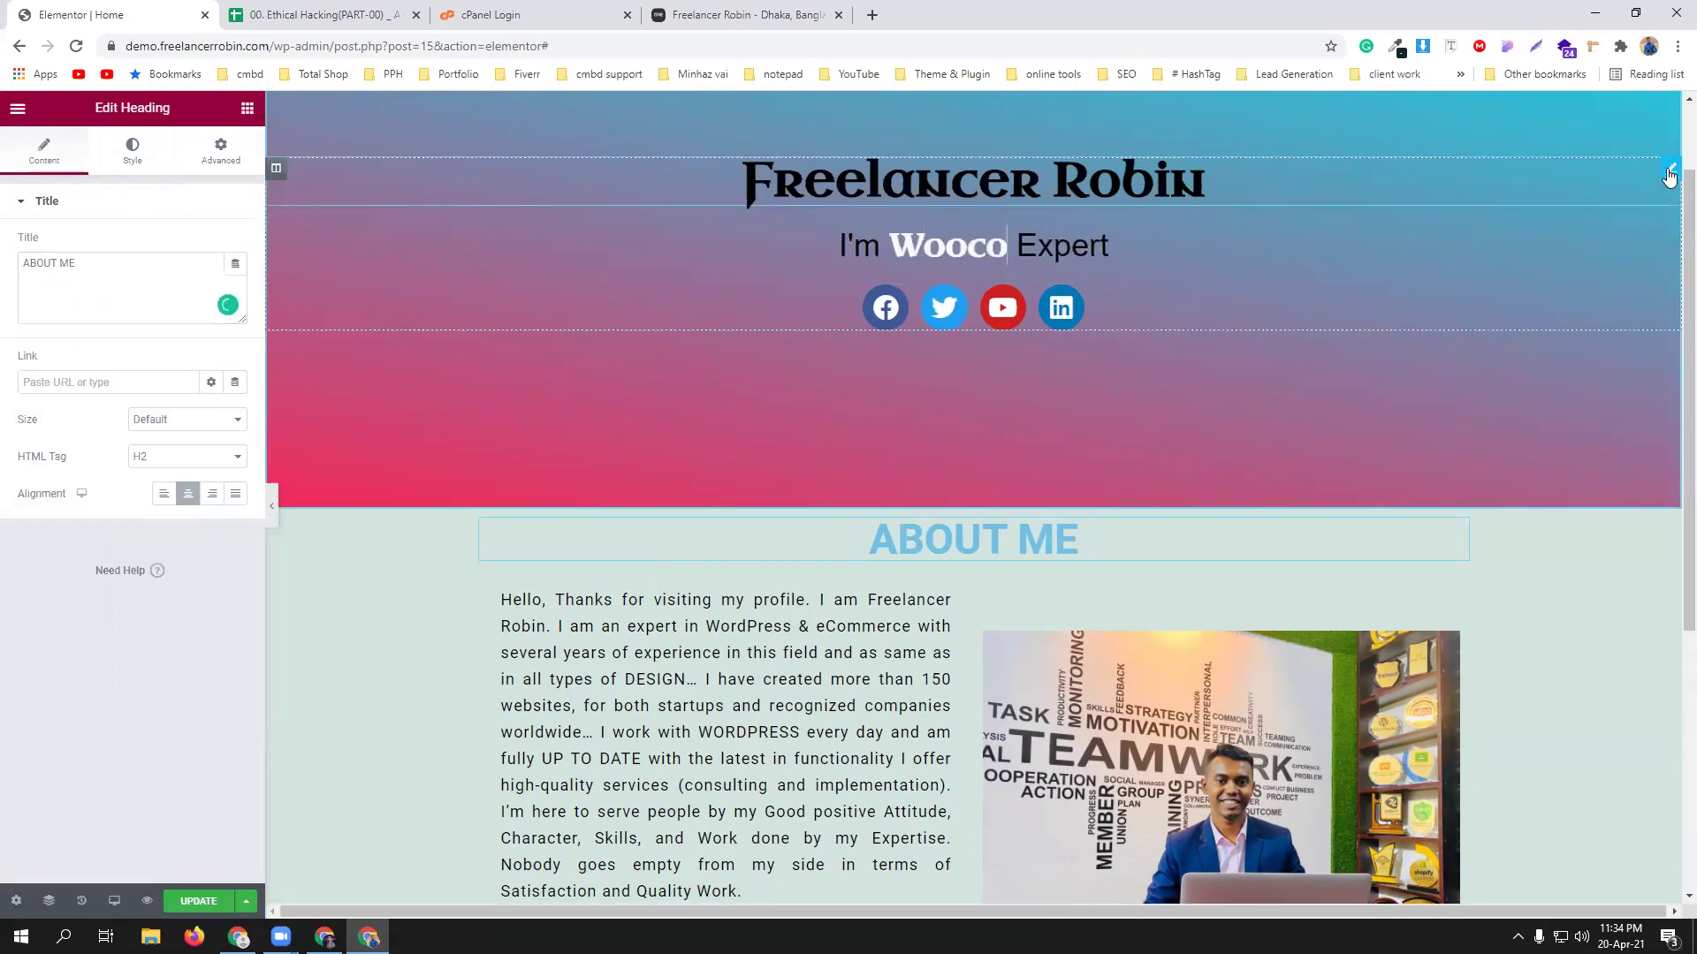
Copy the hero heading and paste its style onto the "ABOUT ME" heading.
{"action": "right_click", "coordinate": [1668, 177]}
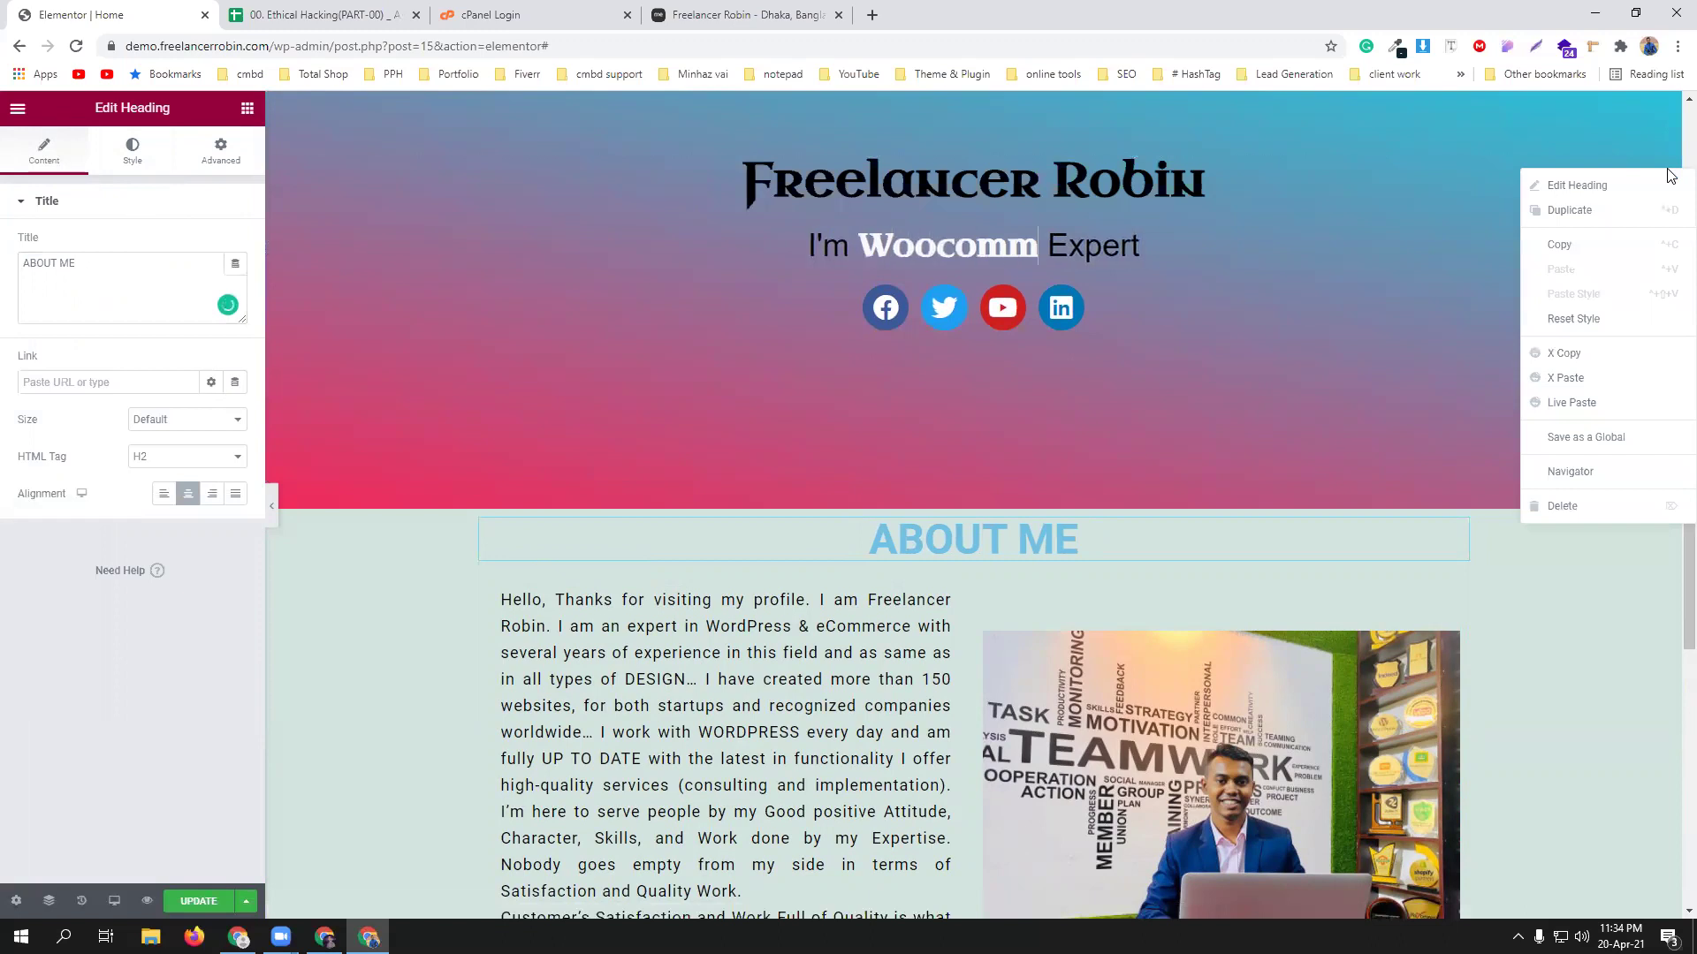
{"action": "left_click", "coordinate": [1606, 247]}
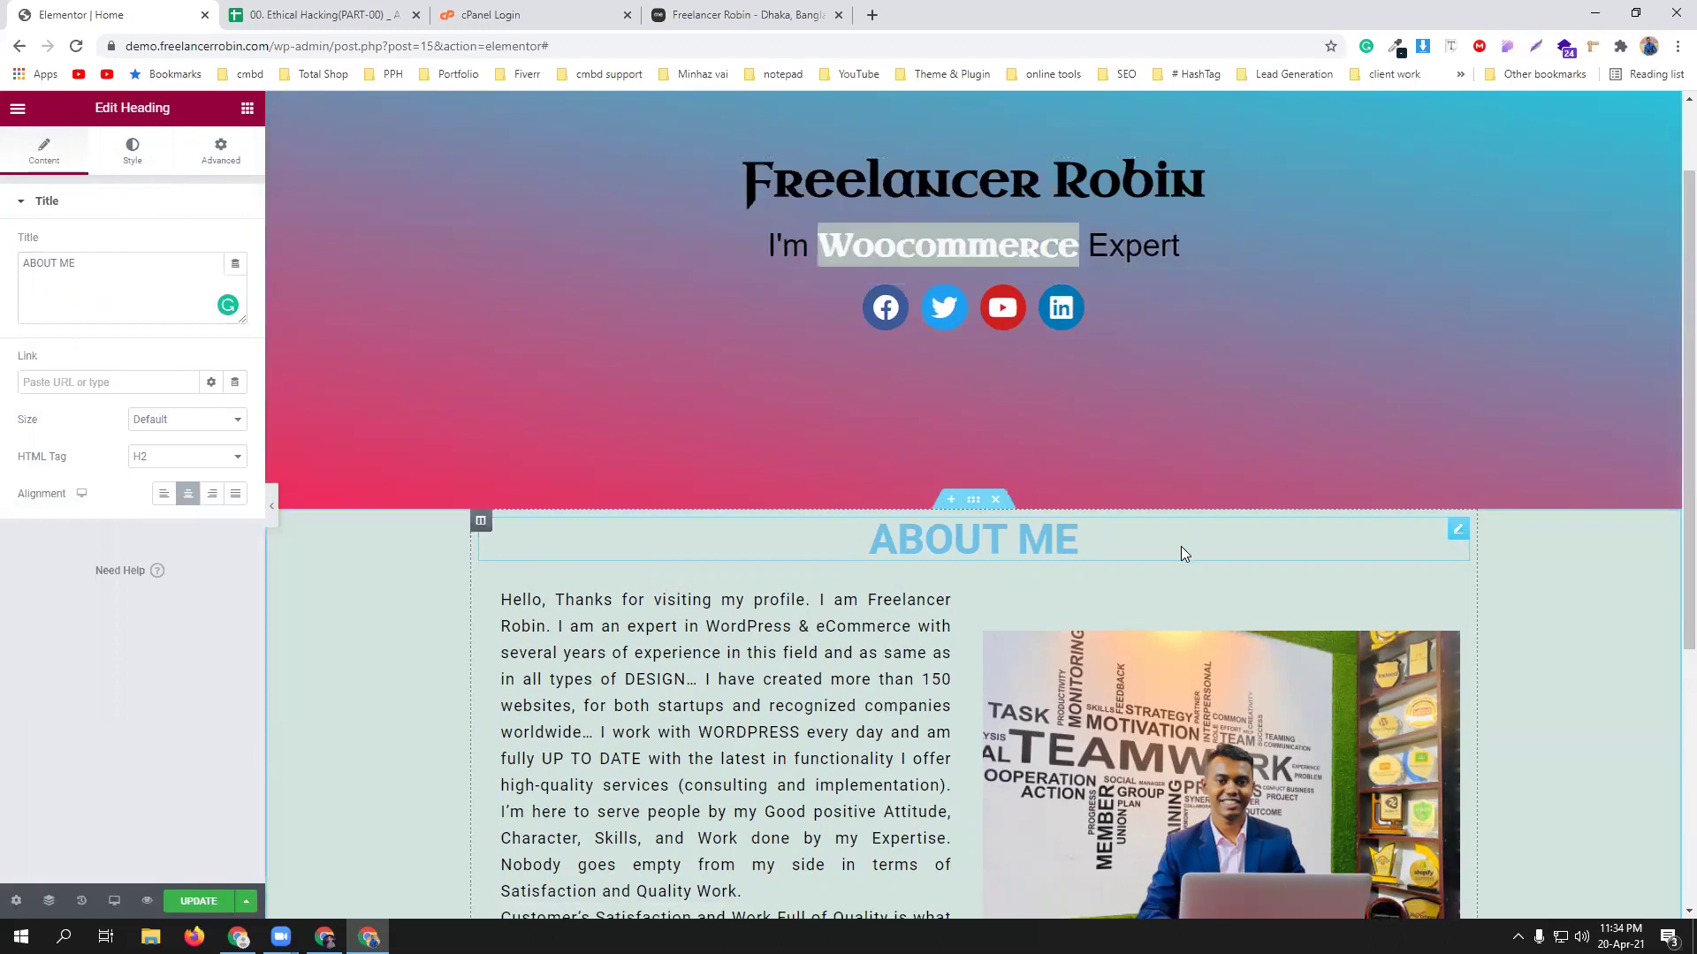
{"action": "right_click", "coordinate": [1456, 533]}
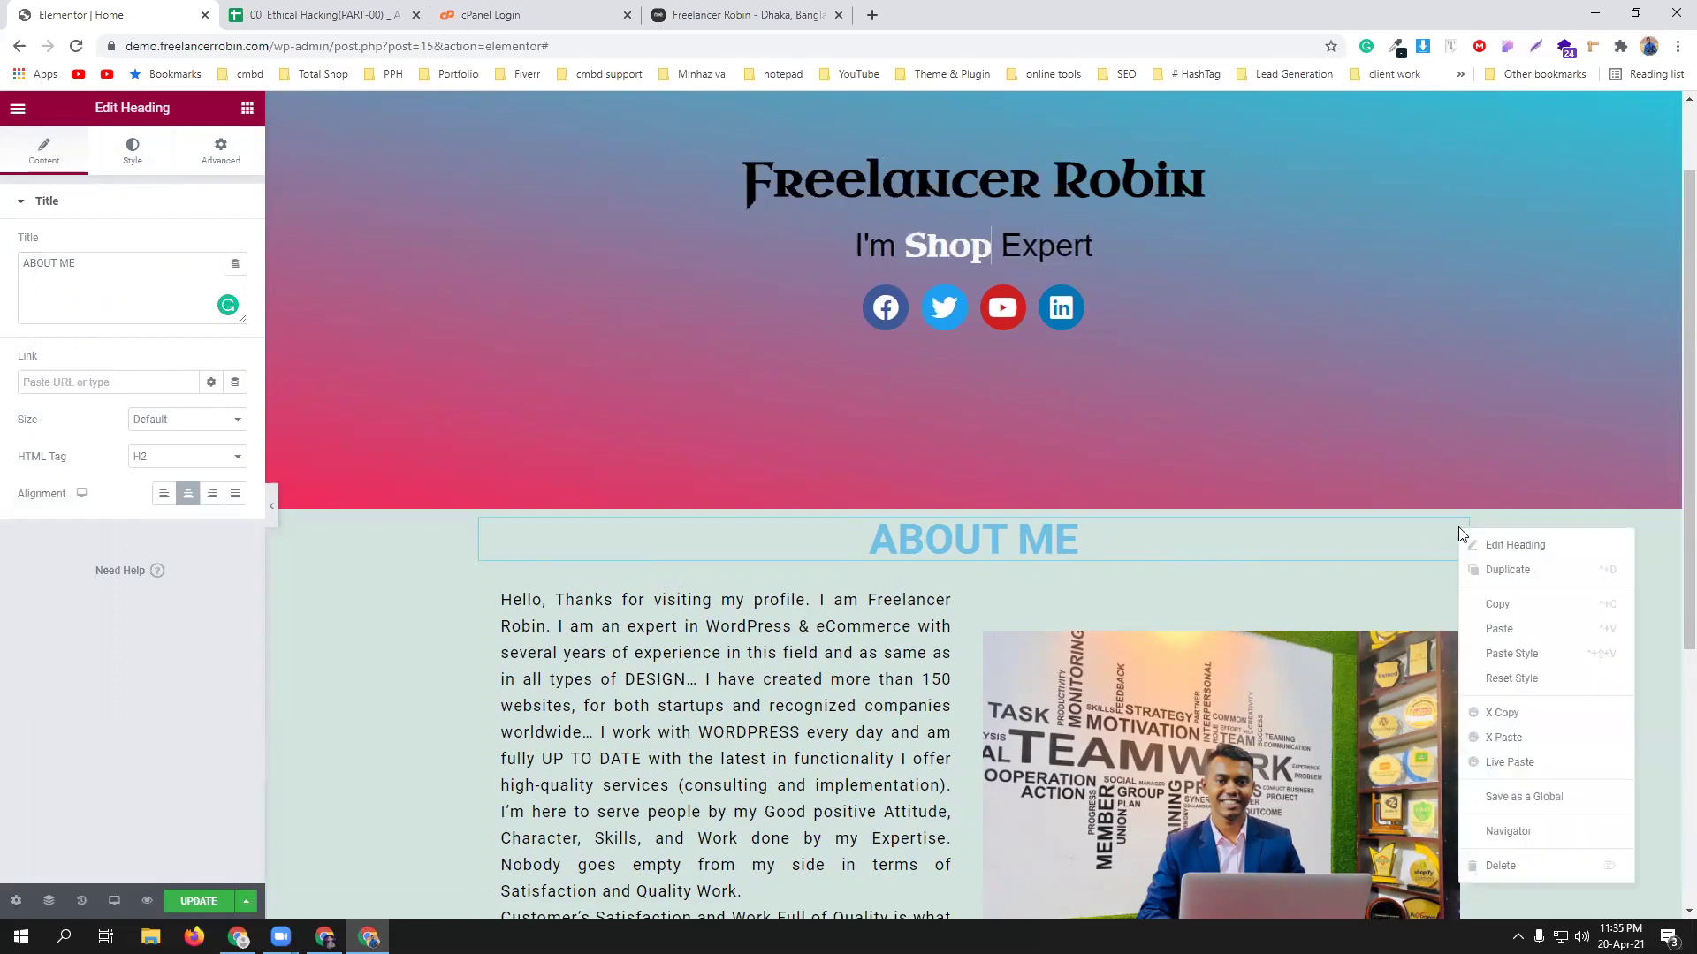
{"action": "left_click", "coordinate": [1538, 655]}
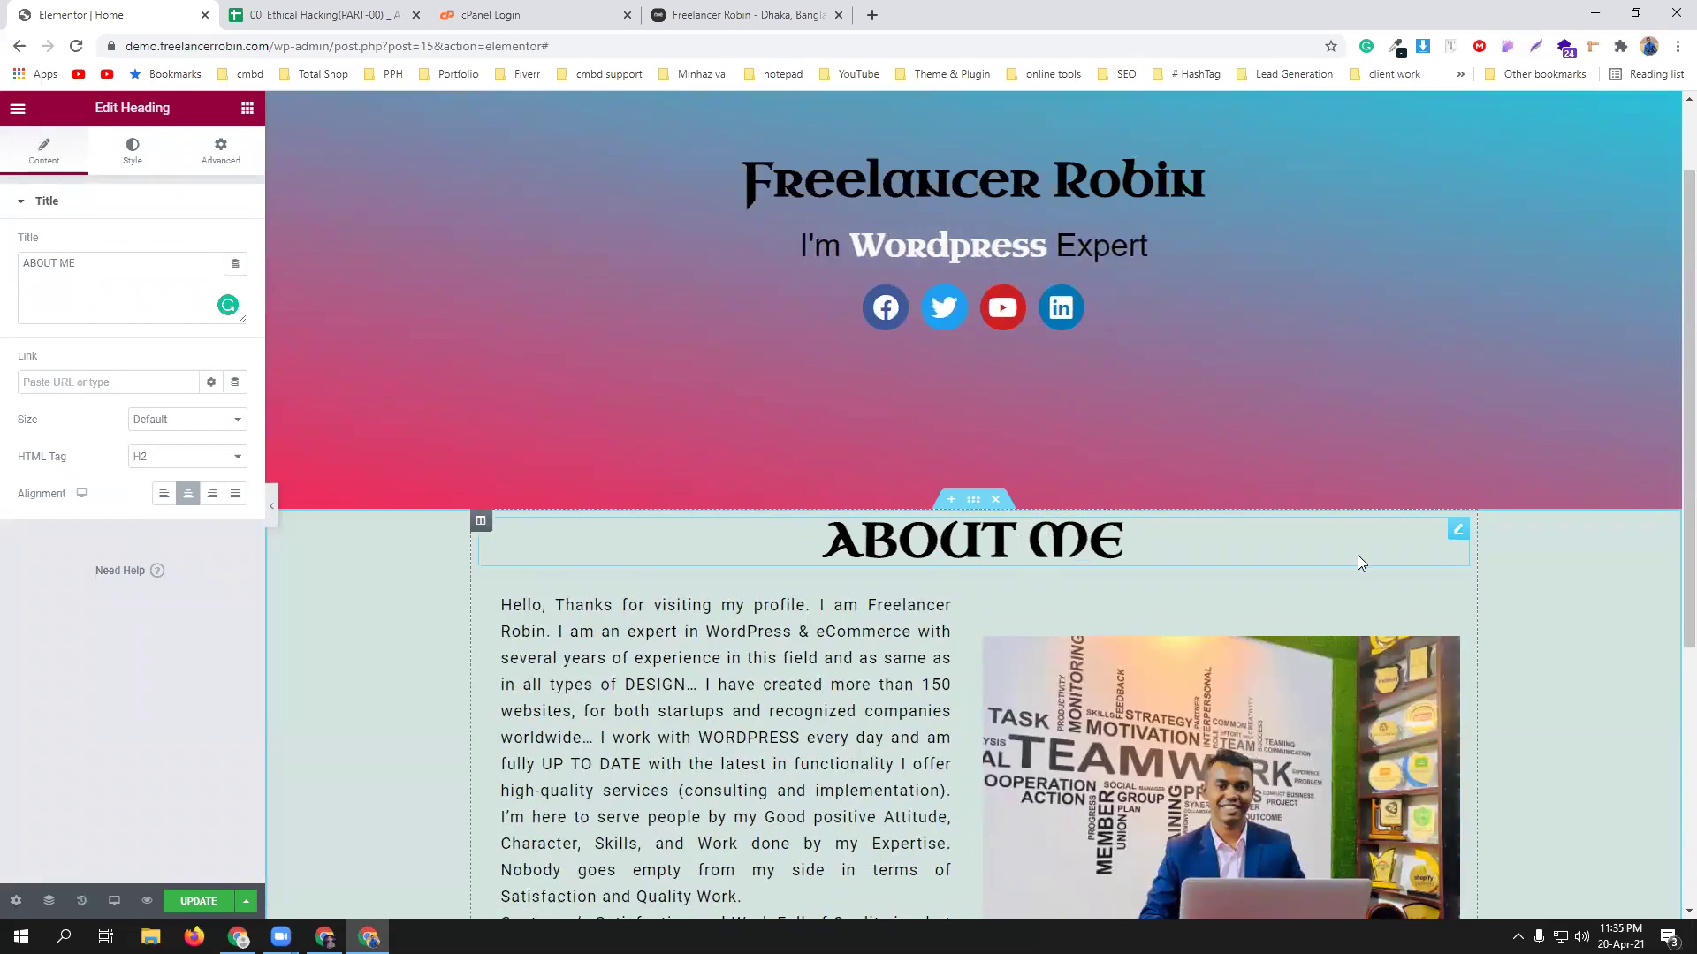
Replace the "ABOUT ME" heading with a pasted copy of the hero heading, moved above the bio text and photo.
{"action": "right_click", "coordinate": [1454, 529]}
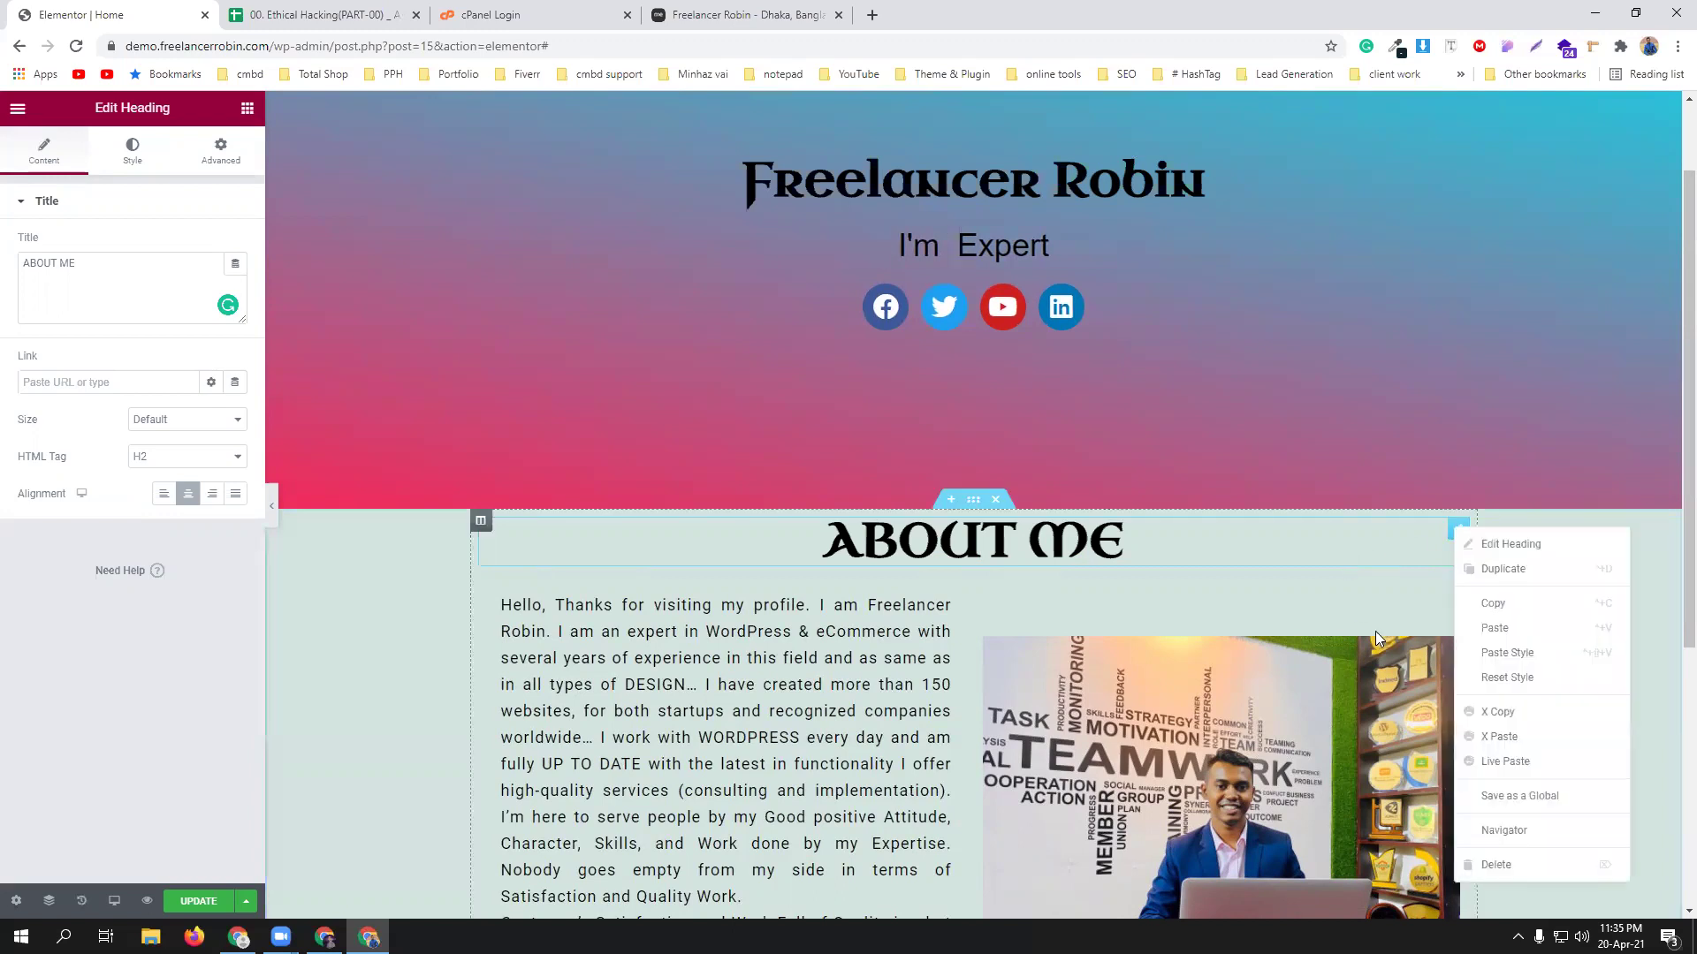
{"action": "left_click", "coordinate": [1500, 870]}
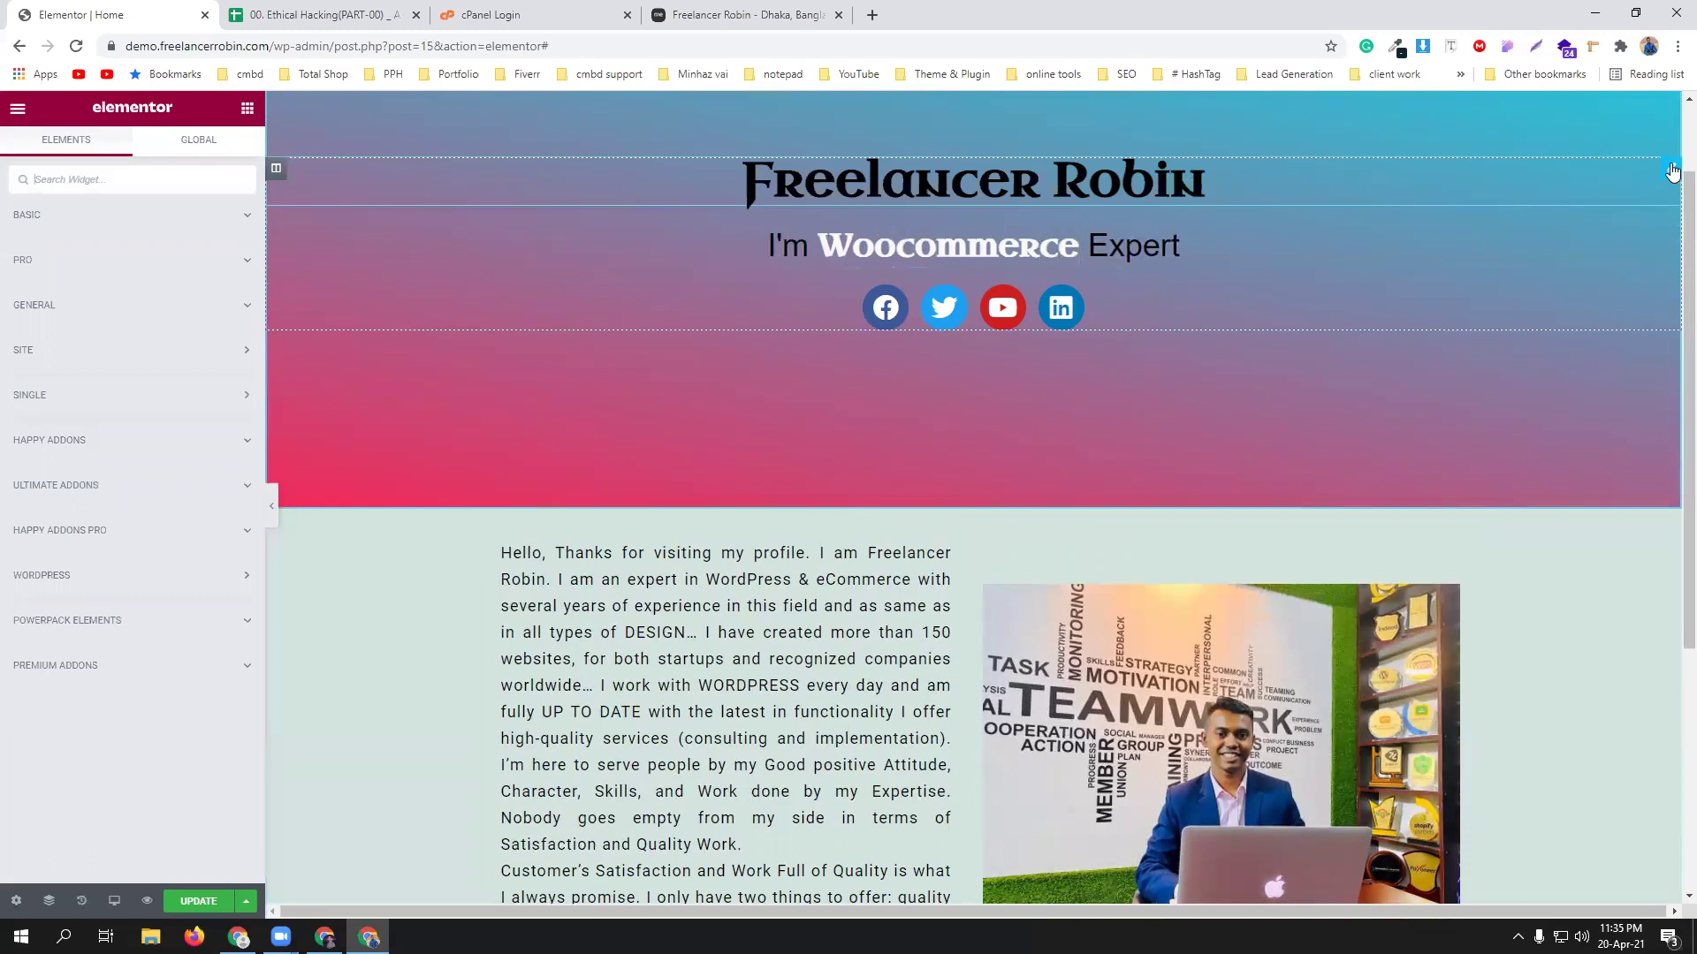
{"action": "right_click", "coordinate": [1673, 171]}
{"action": "left_click", "coordinate": [1560, 240]}
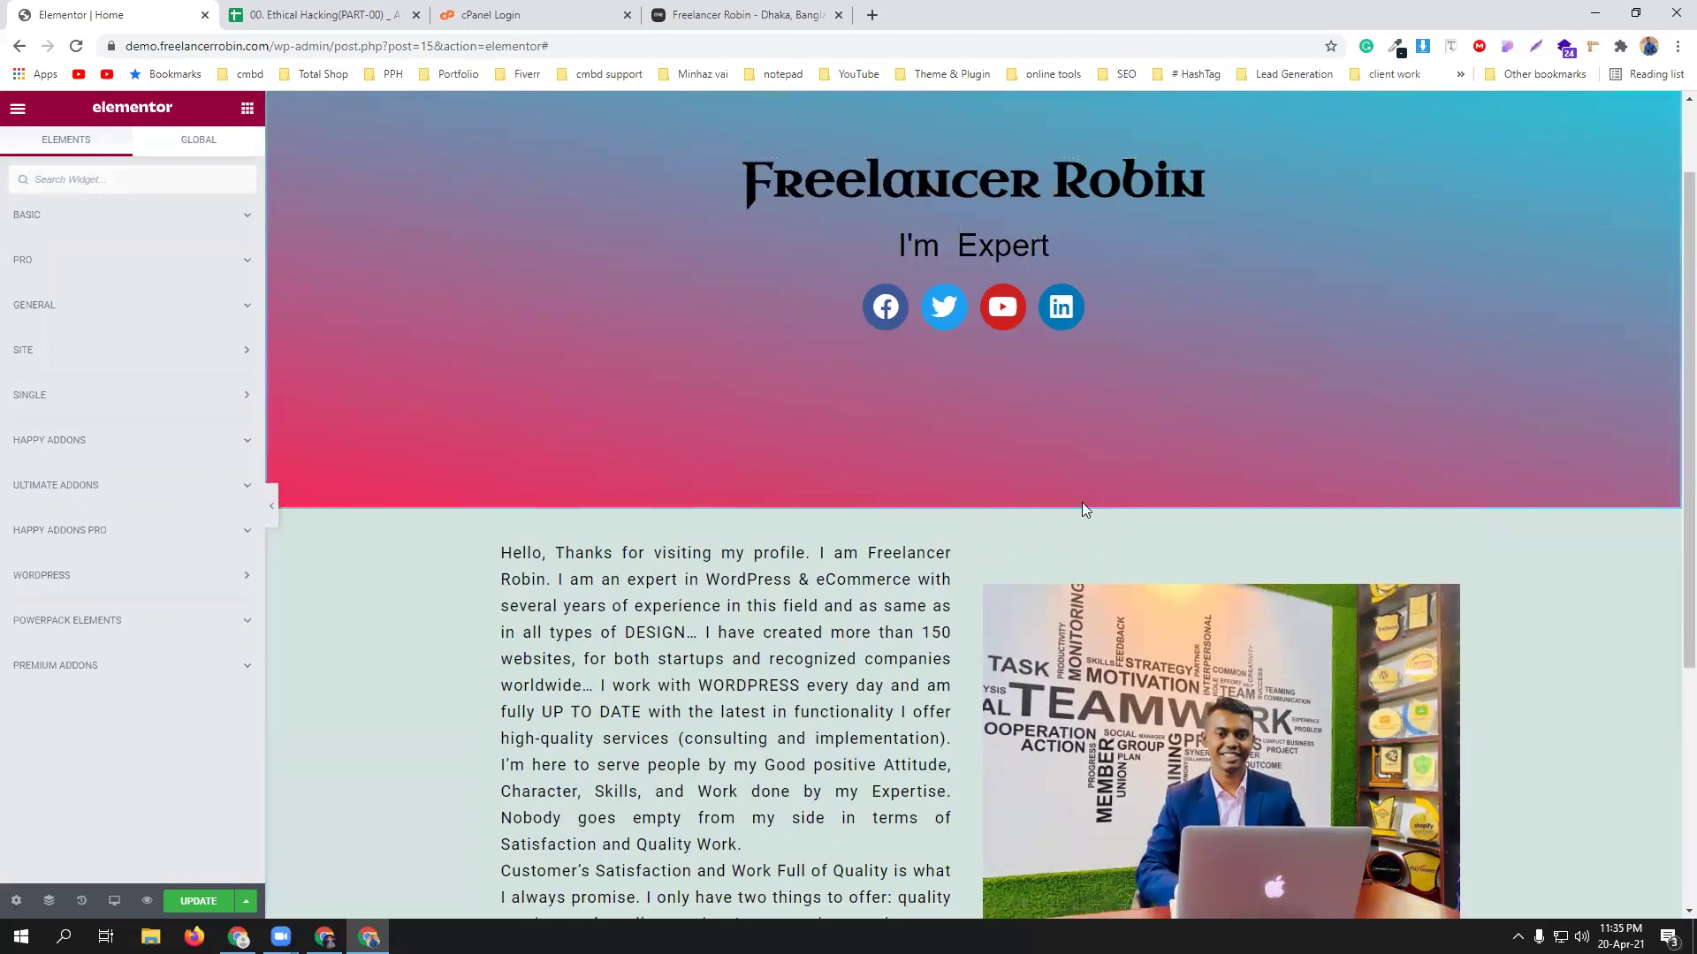
{"action": "right_click", "coordinate": [1019, 521]}
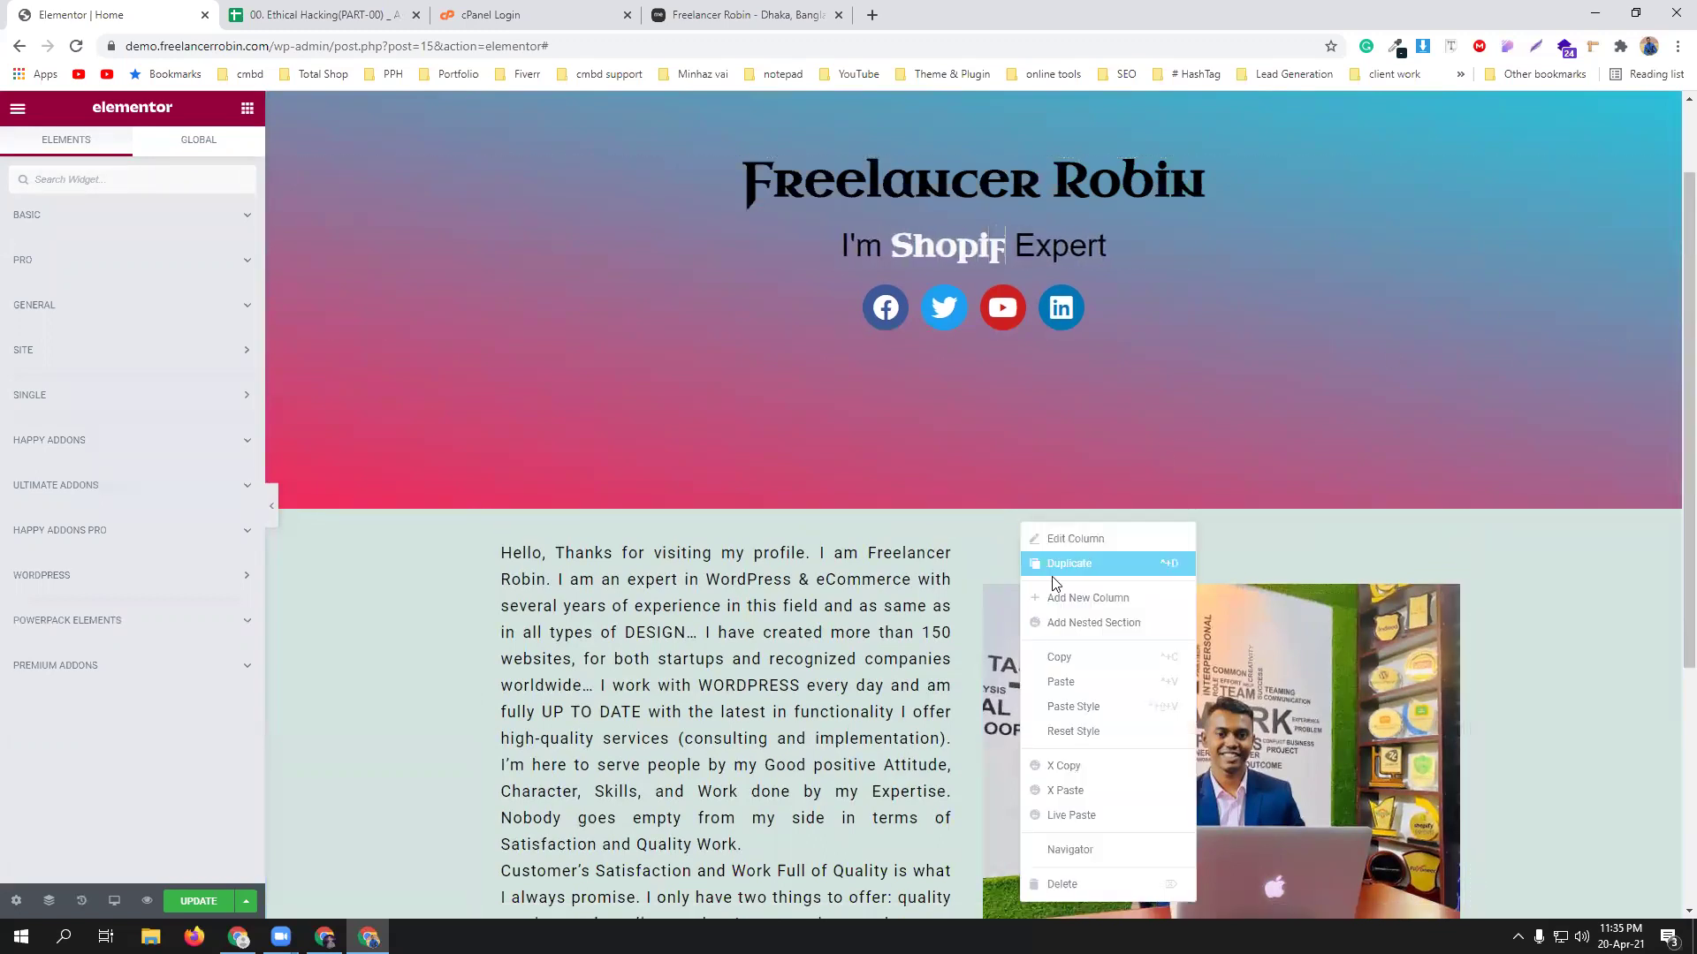
{"action": "left_click", "coordinate": [1077, 681]}
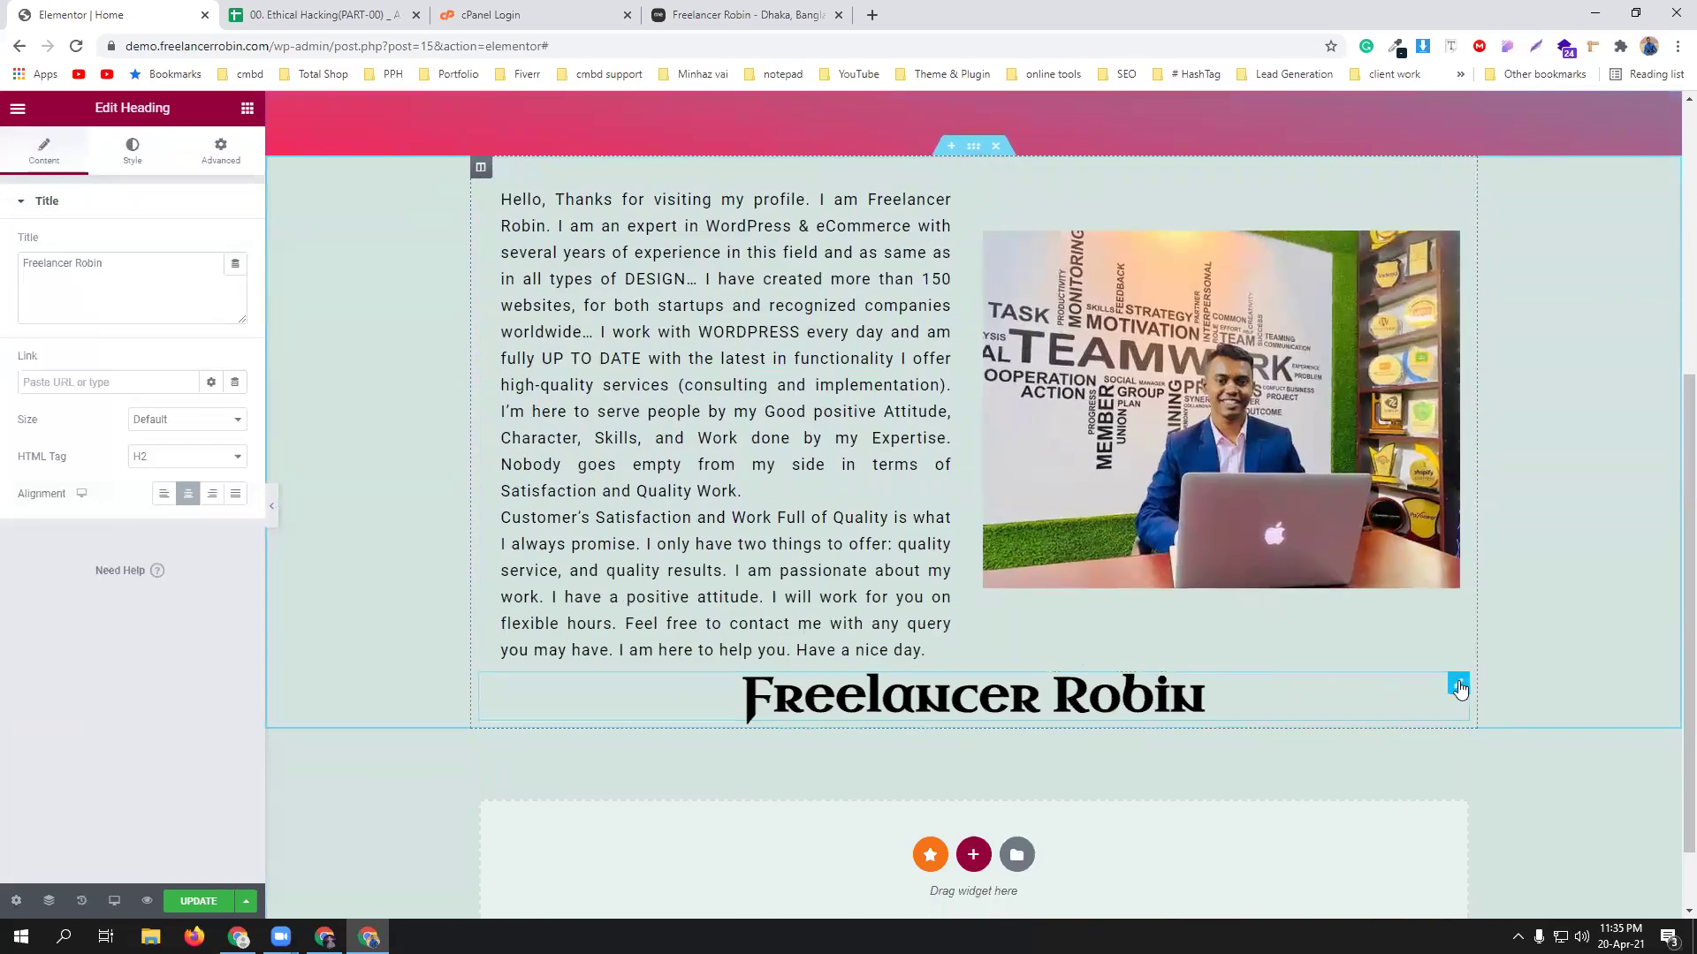
{"action": "left_click_drag", "start_coordinate": [1459, 688], "coordinate": [936, 513]}
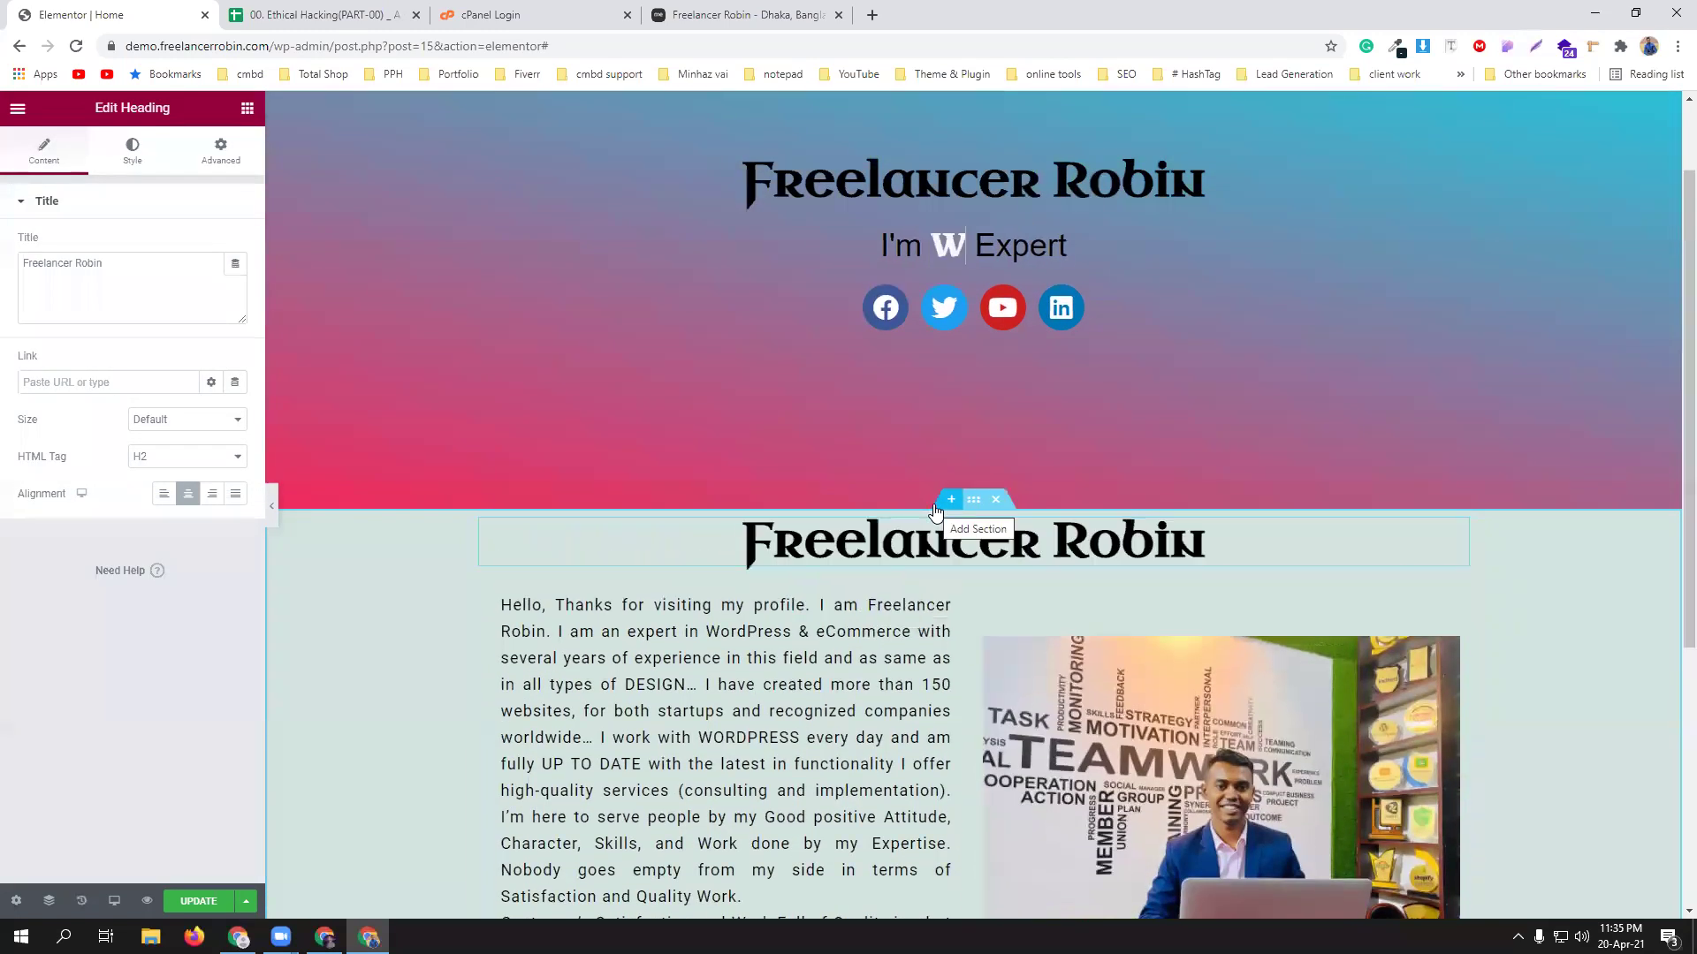
Change the title of the pasted heading above the bio text to "ABOUT ME".
{"action": "triple_click", "coordinate": [101, 256]}
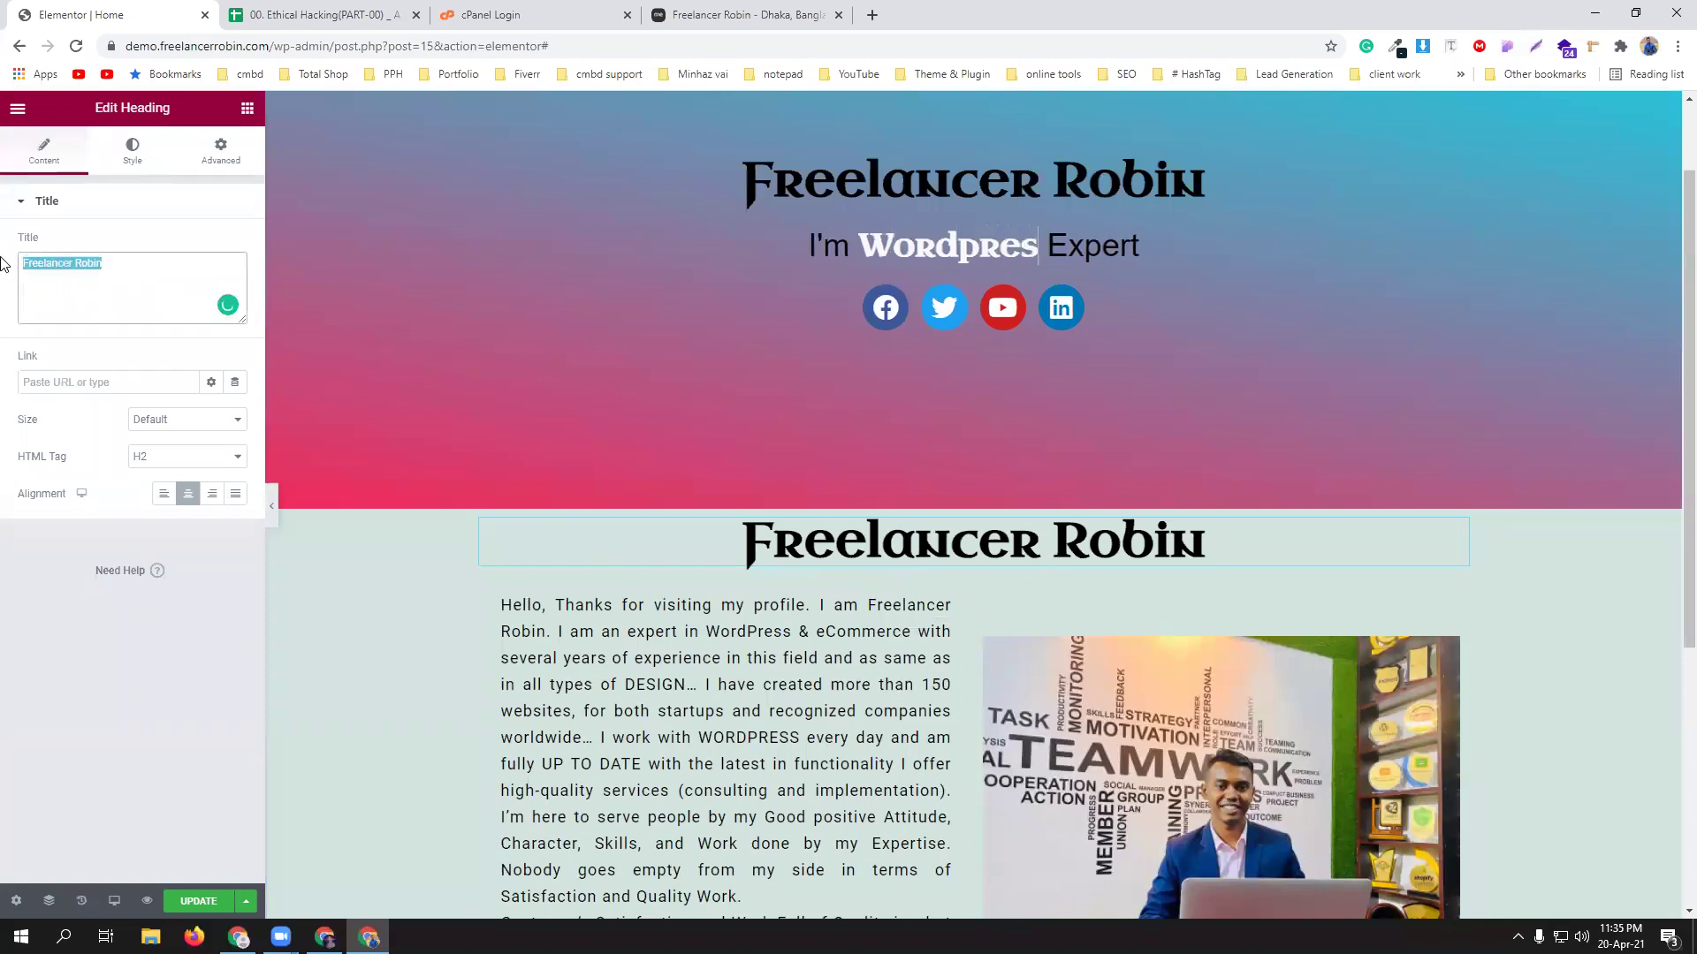
{"action": "type", "text": "AB"}
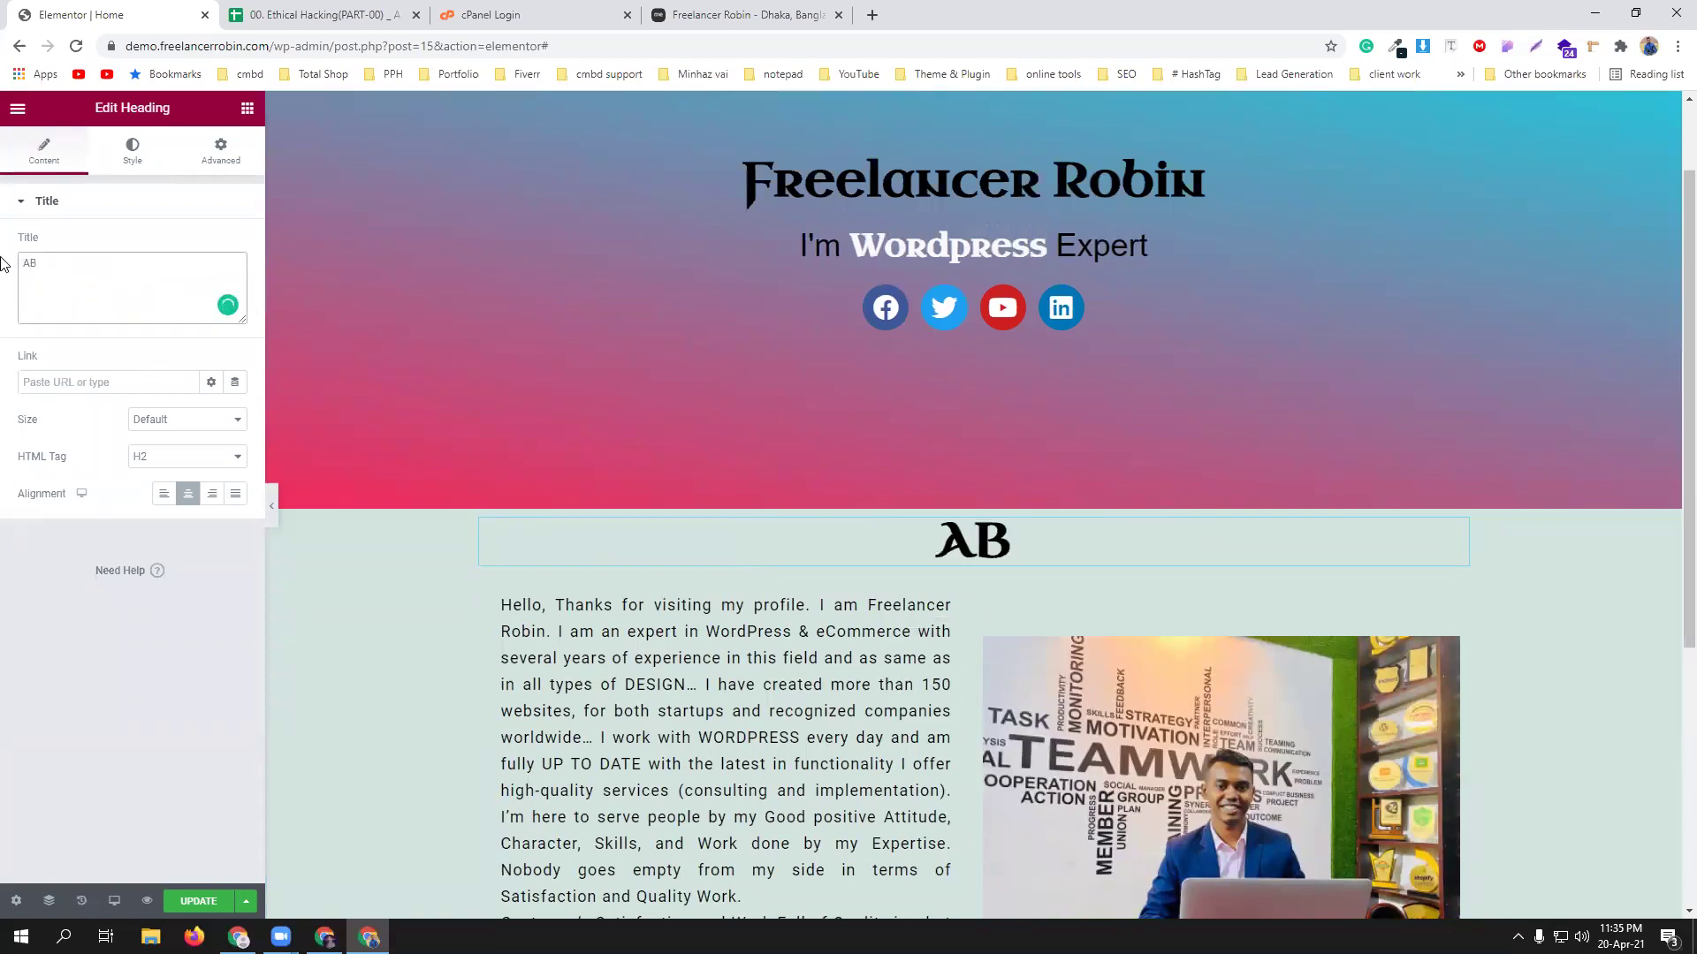
{"action": "type", "text": "OUT "}
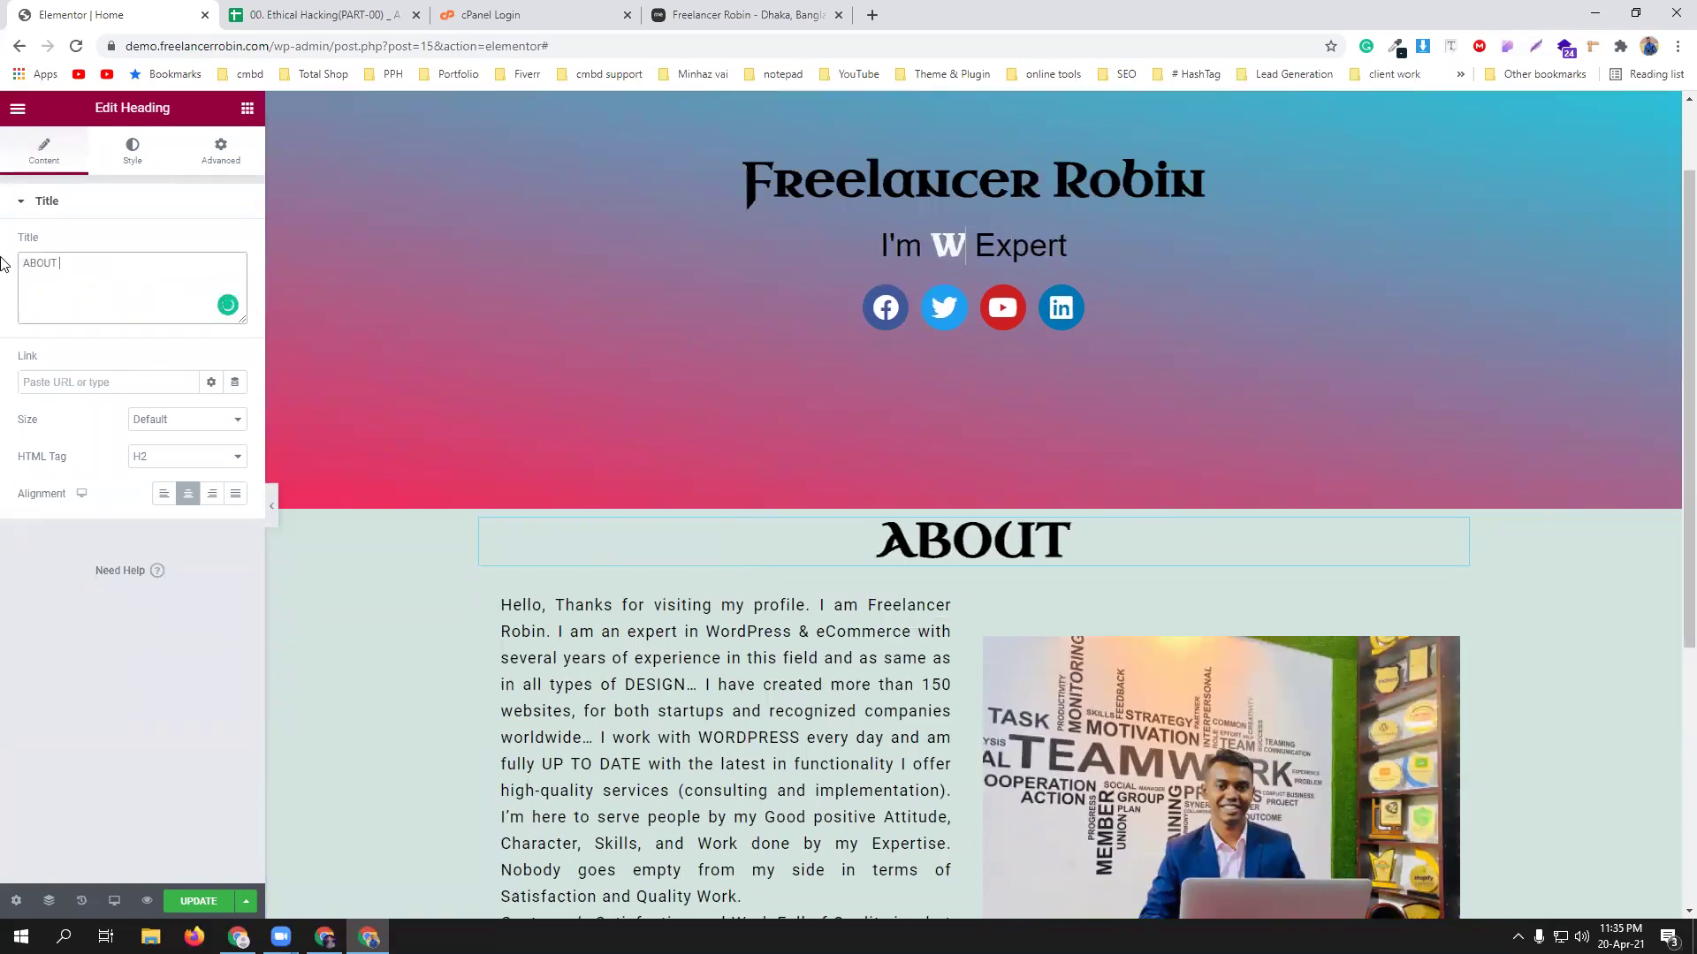
{"action": "type", "text": "ME"}
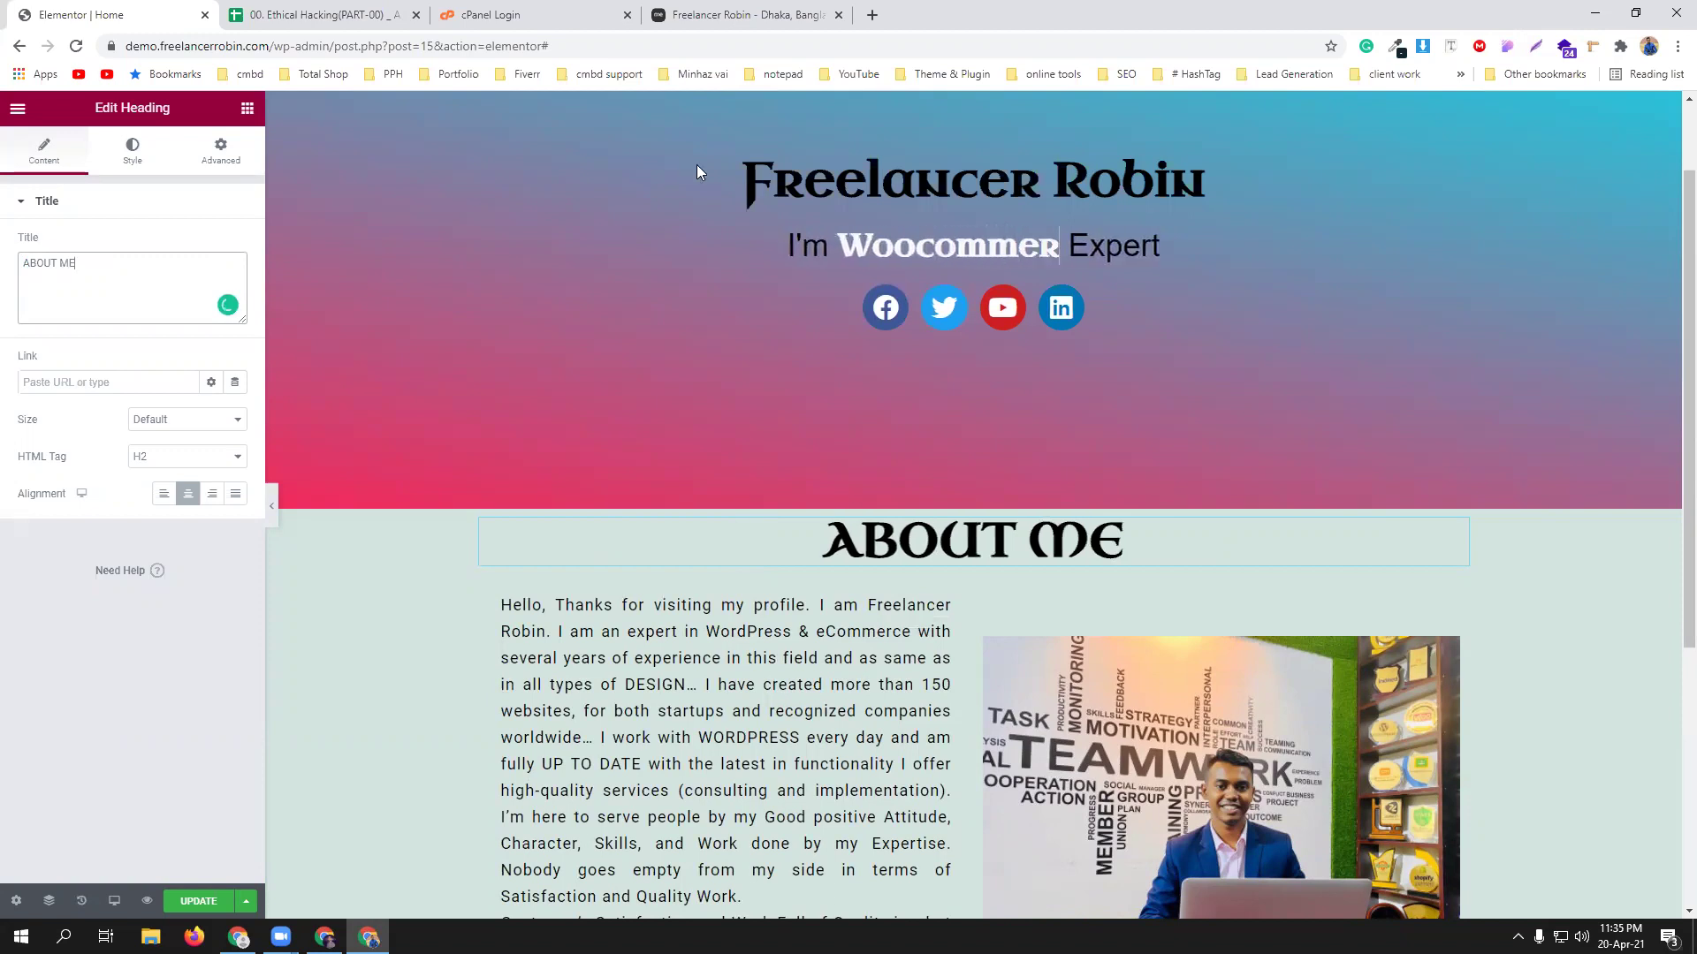
Duplicate the hero heading and move the copy to the very start of the about section.
{"action": "right_click", "coordinate": [1670, 177]}
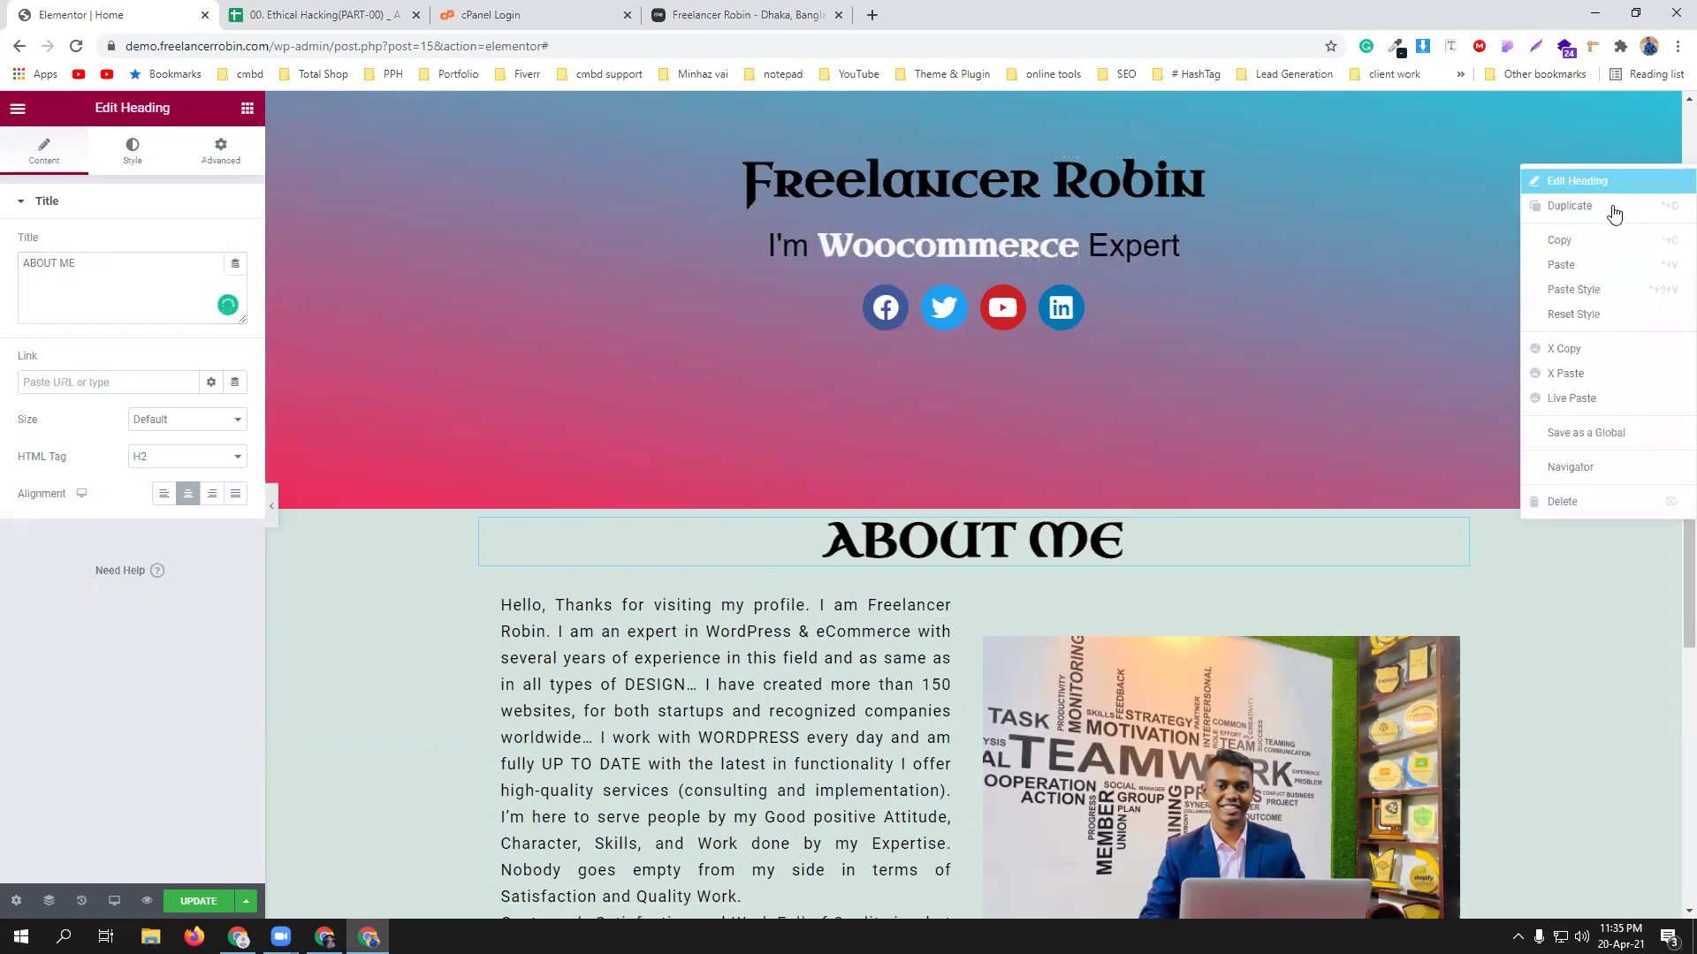
{"action": "left_click", "coordinate": [1607, 211]}
{"action": "left_click_drag", "start_coordinate": [1670, 202], "coordinate": [1069, 532]}
Retitle the duplicated heading "ABOUT ME" and delete the older heading directly below it.
{"action": "left_click_drag", "start_coordinate": [113, 271], "coordinate": [4, 272]}
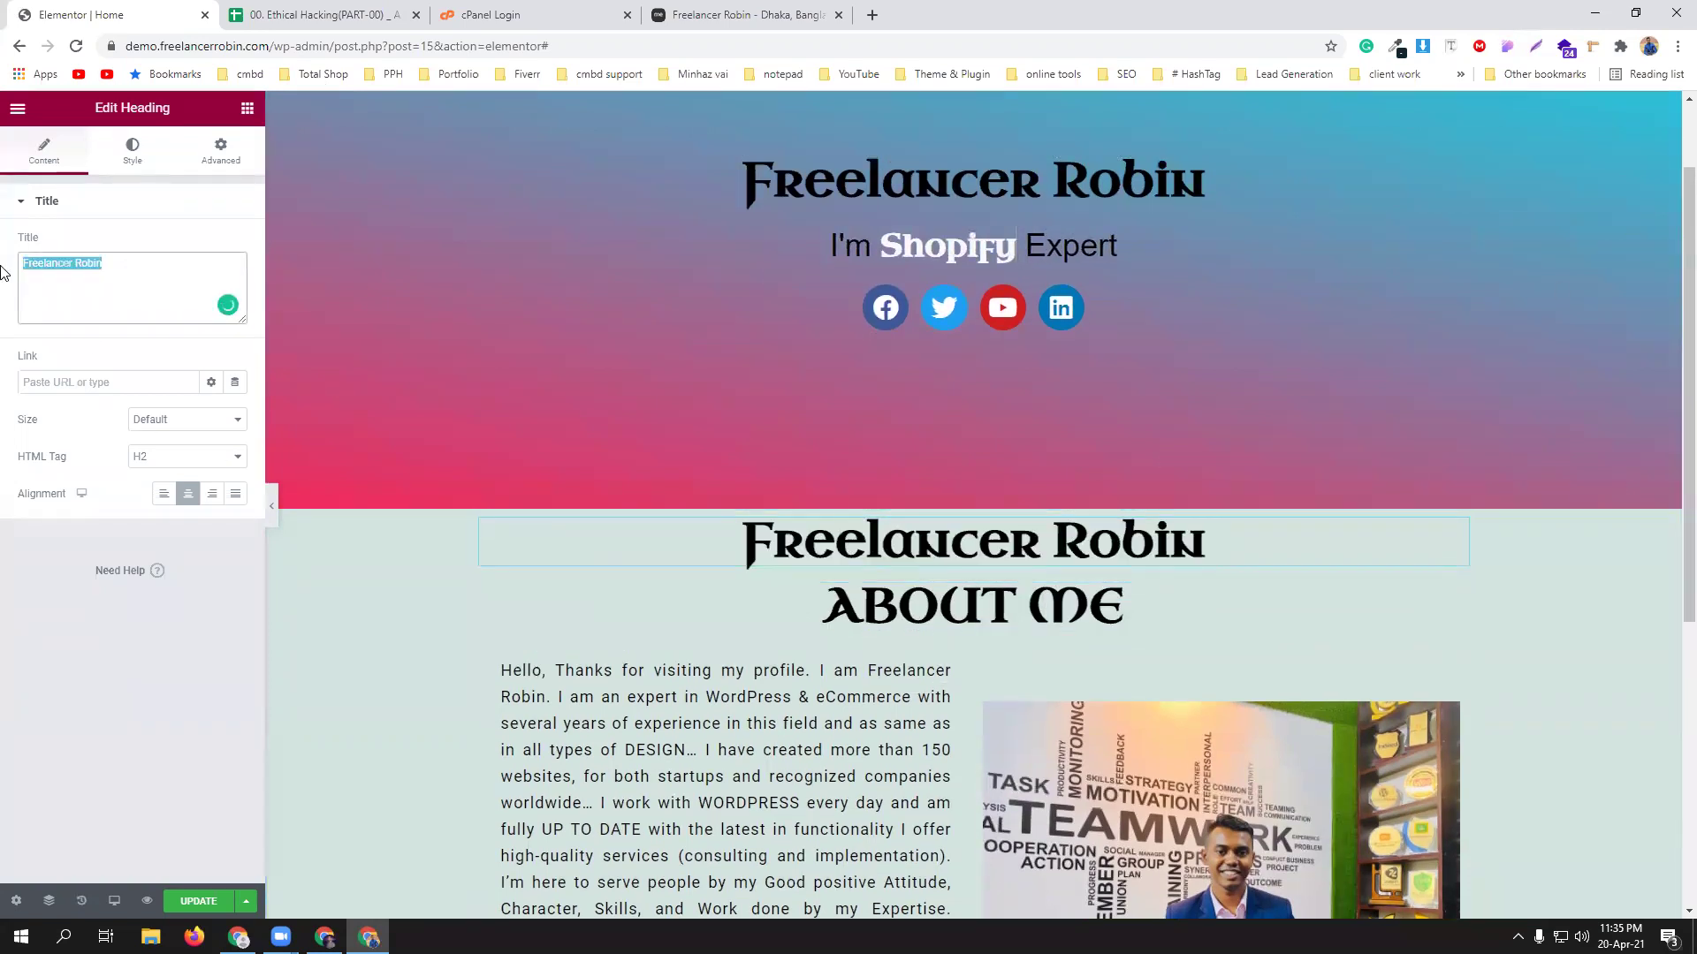
{"action": "type", "text": "ABOUT "}
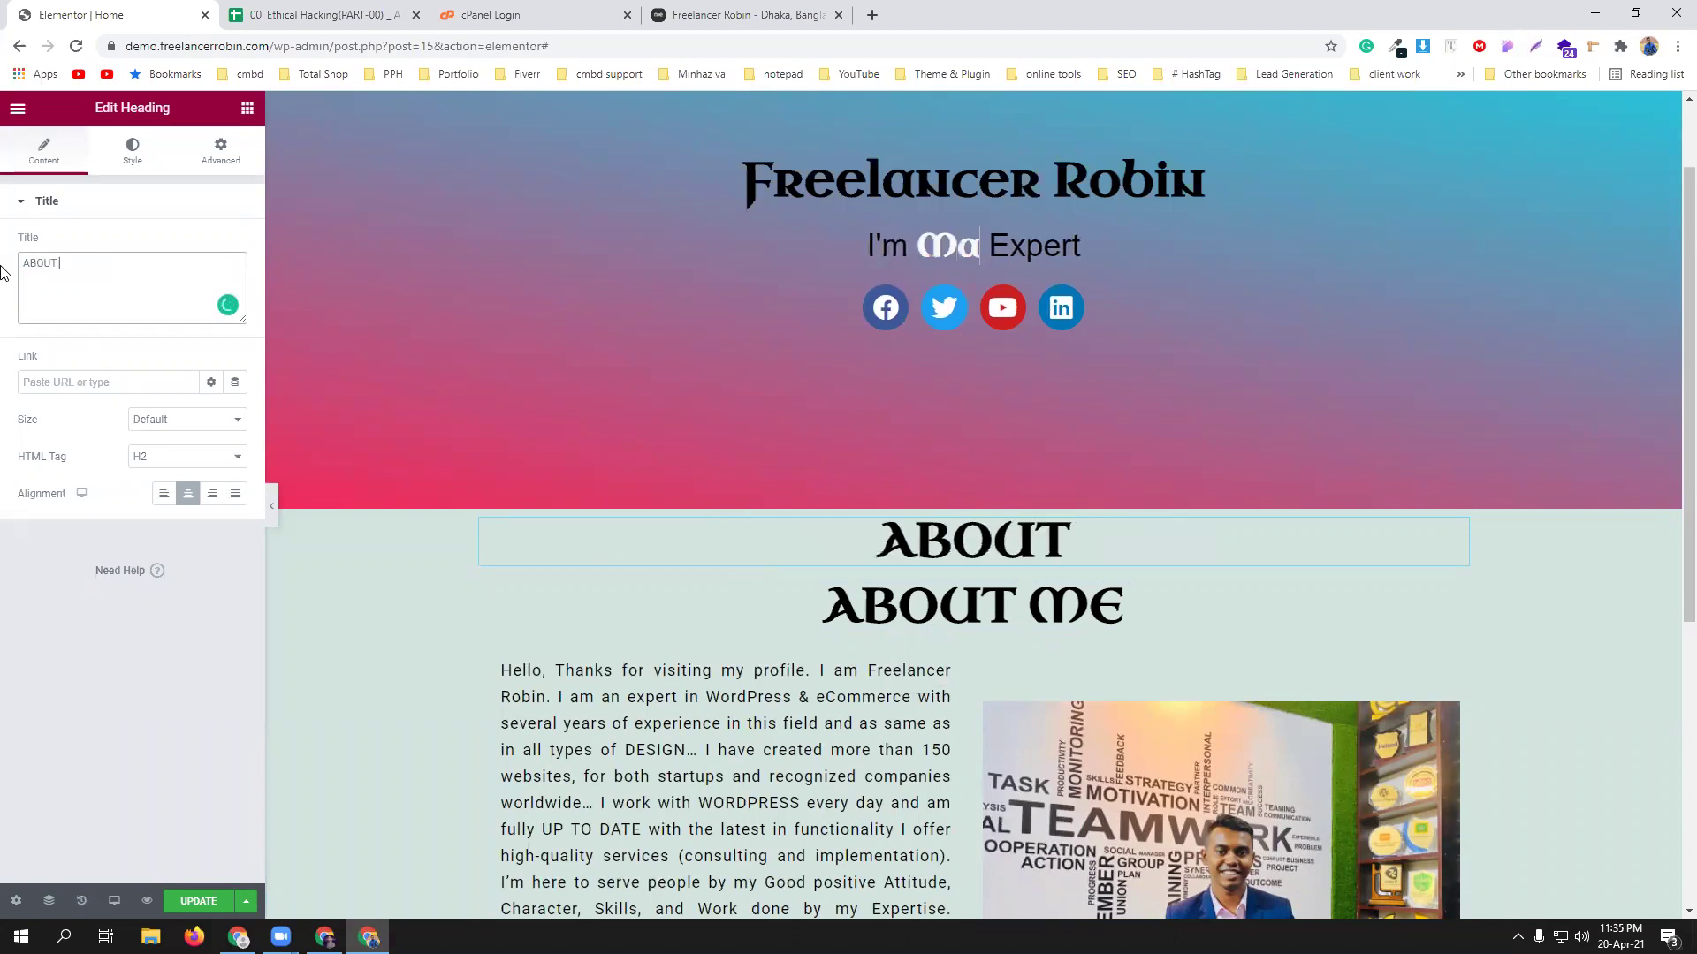
{"action": "type", "text": "ME"}
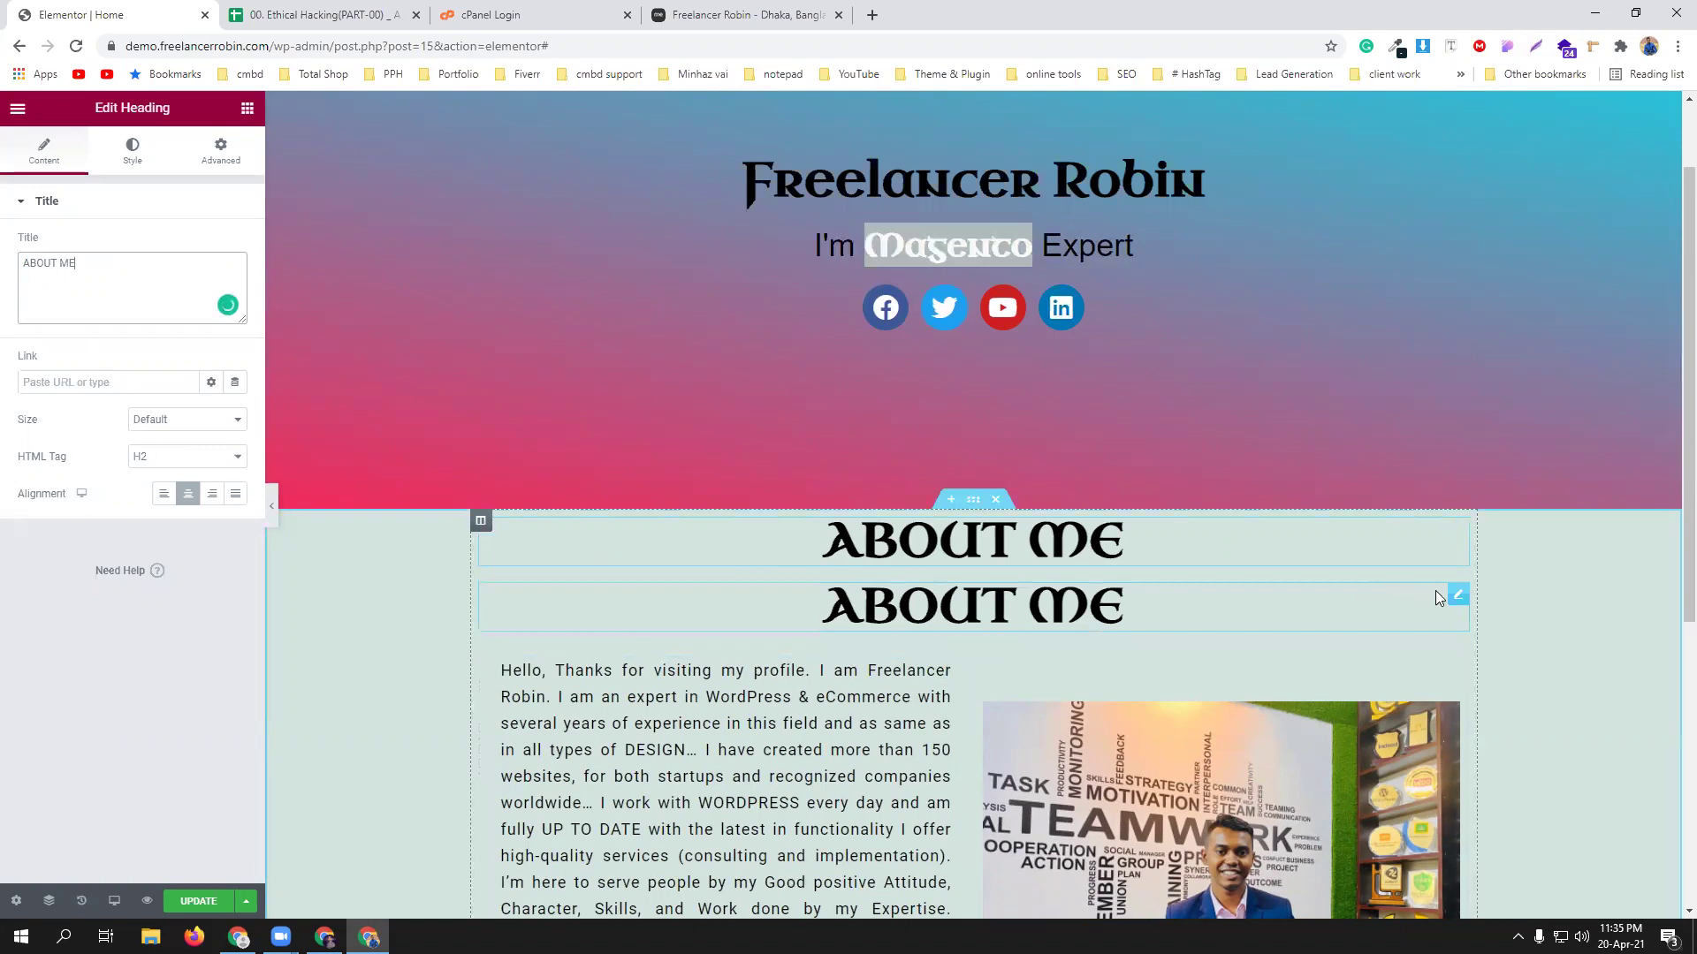
{"action": "right_click", "coordinate": [1461, 604]}
{"action": "left_click", "coordinate": [1577, 896]}
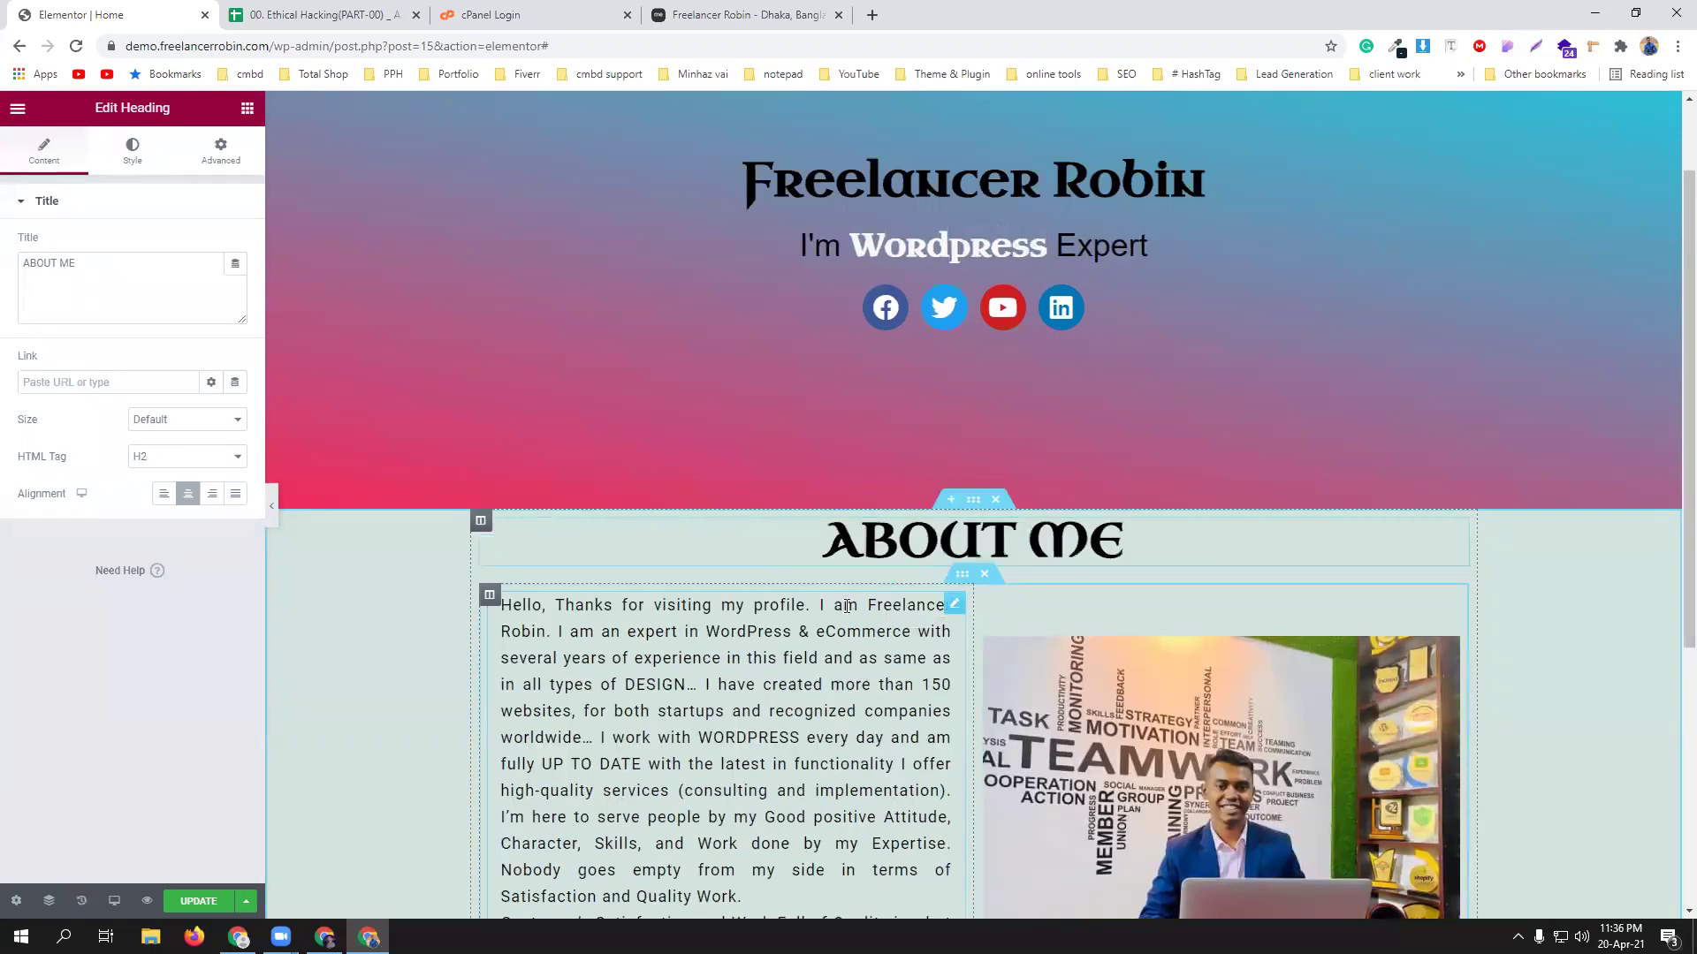
Give the about section a classic background in light grey, #CFCCCC.
{"action": "left_click", "coordinate": [381, 441]}
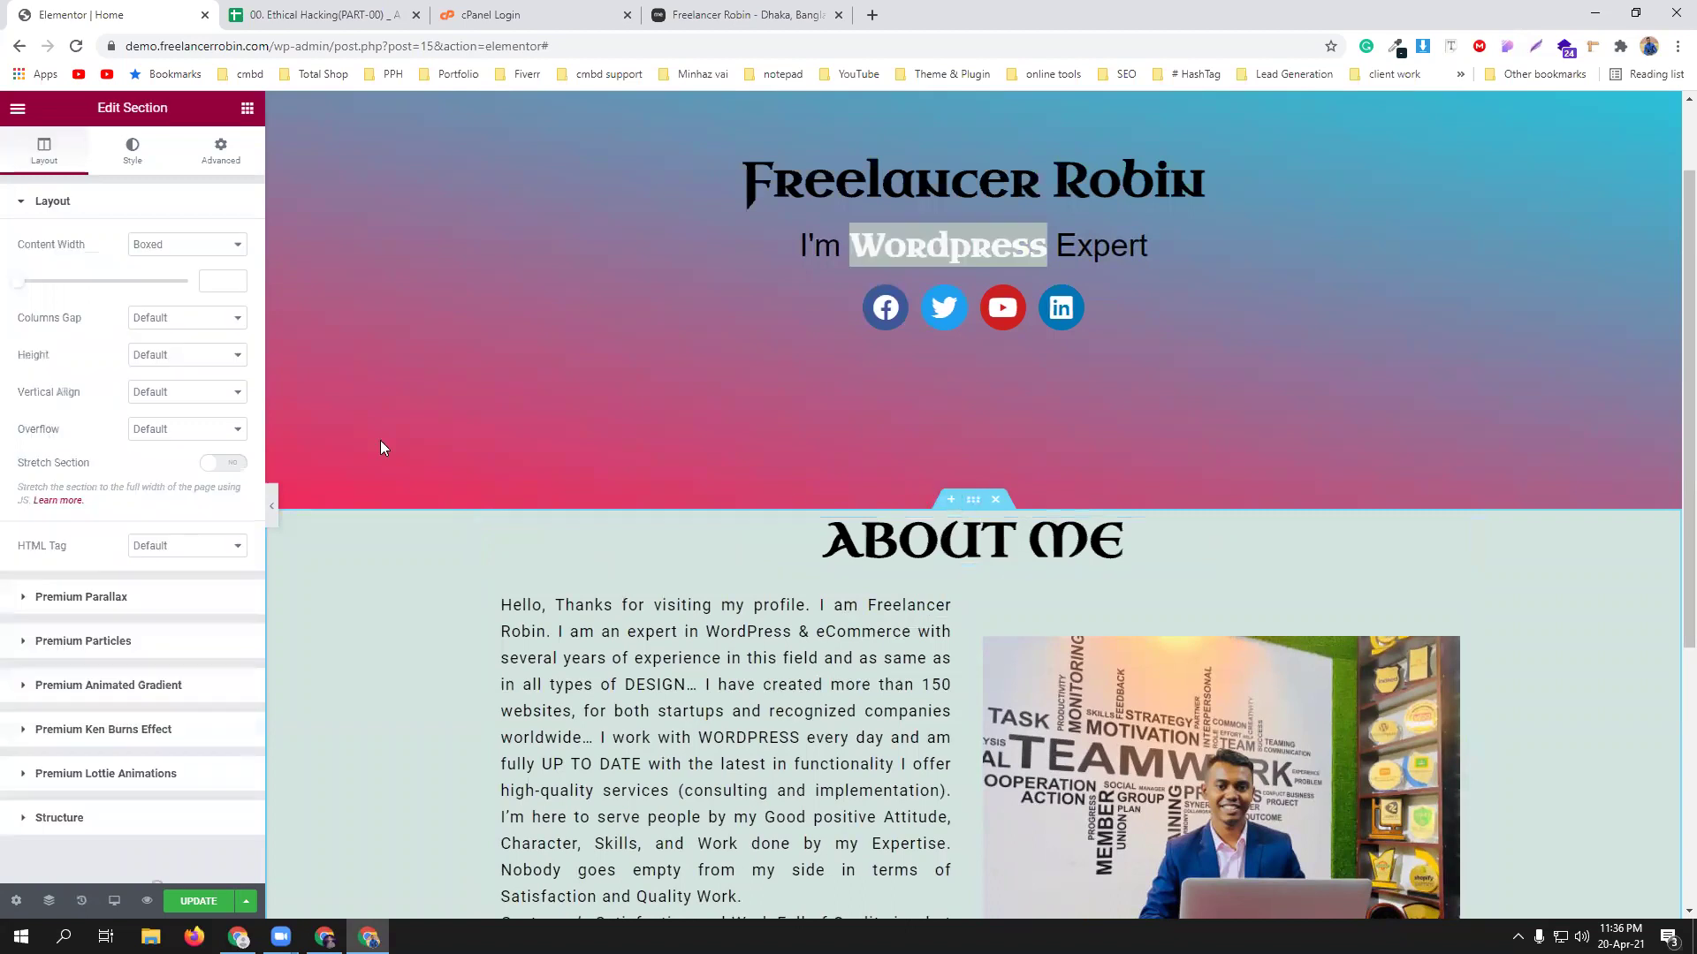
{"action": "left_click", "coordinate": [132, 150]}
{"action": "left_click", "coordinate": [162, 282]}
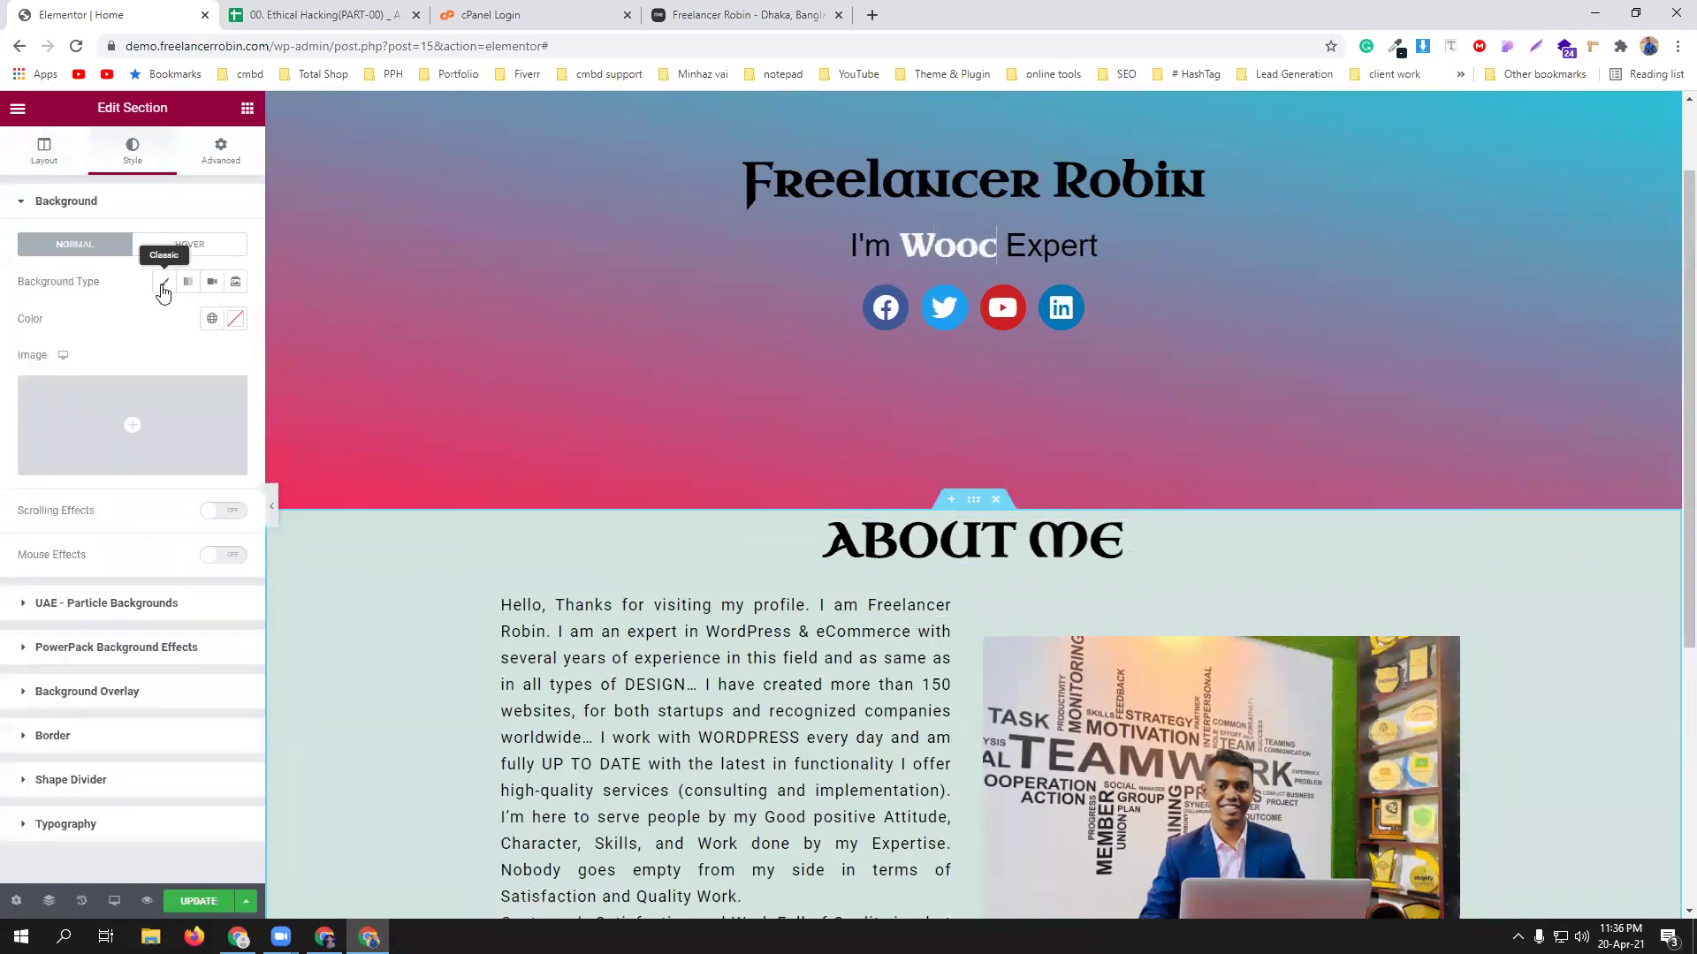
{"action": "left_click", "coordinate": [235, 318]}
{"action": "left_click_drag", "start_coordinate": [73, 421], "coordinate": [52, 435]}
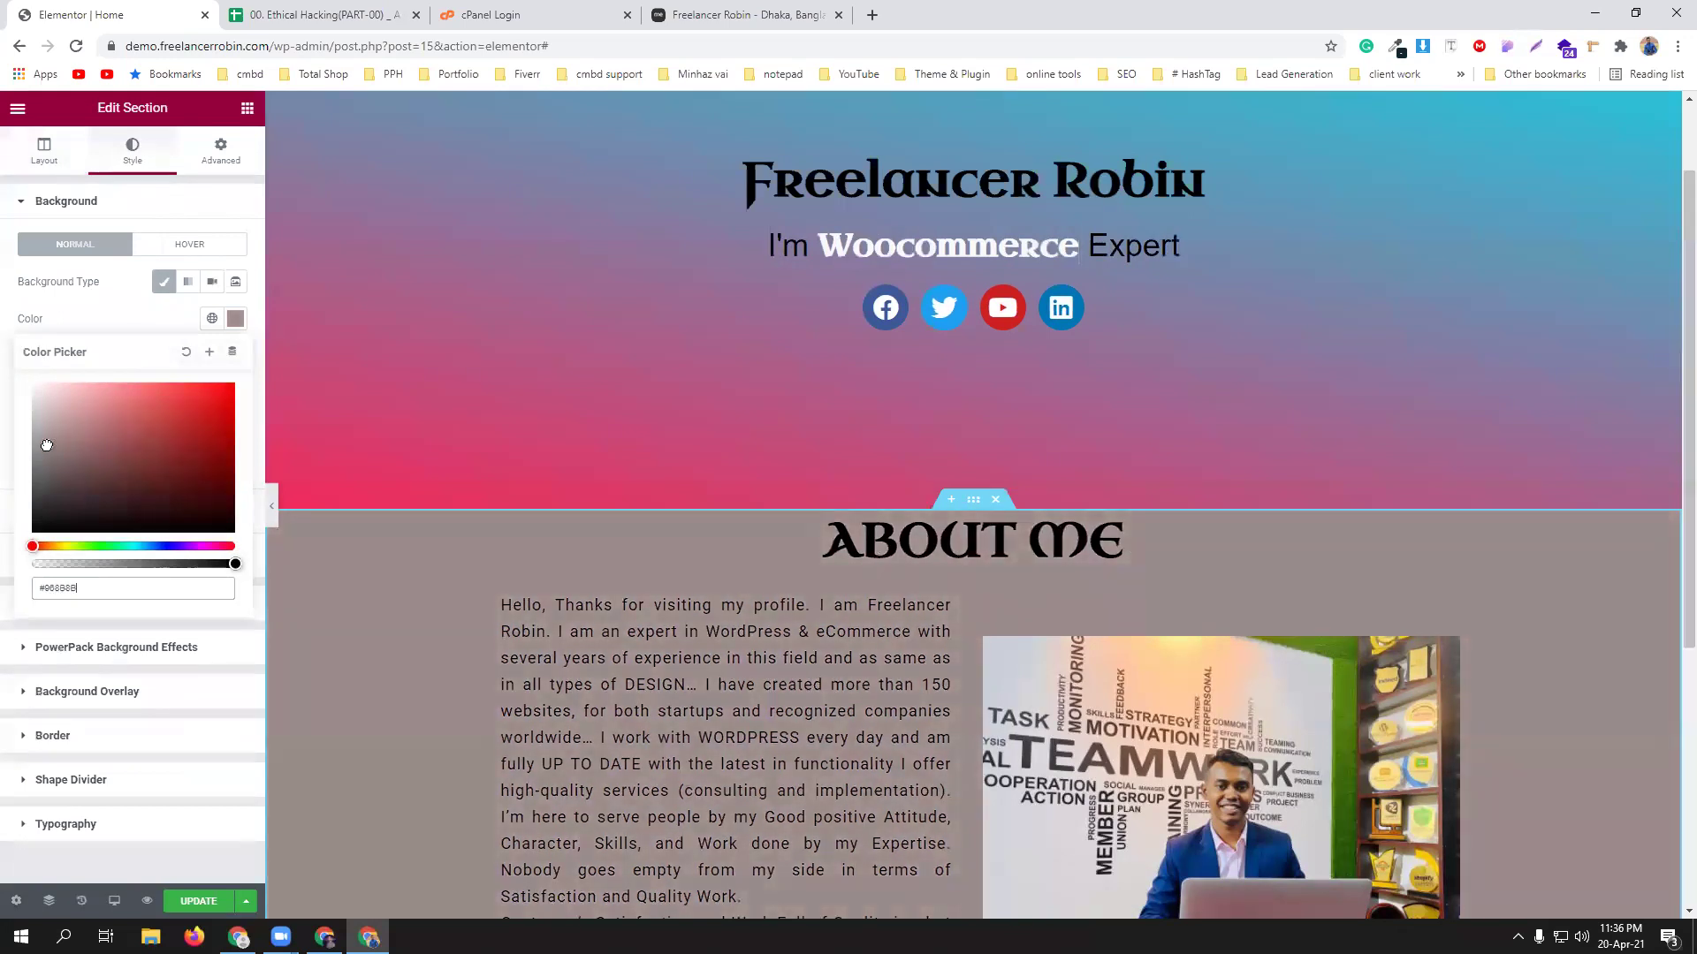
{"action": "left_click_drag", "start_coordinate": [47, 445], "coordinate": [36, 411]}
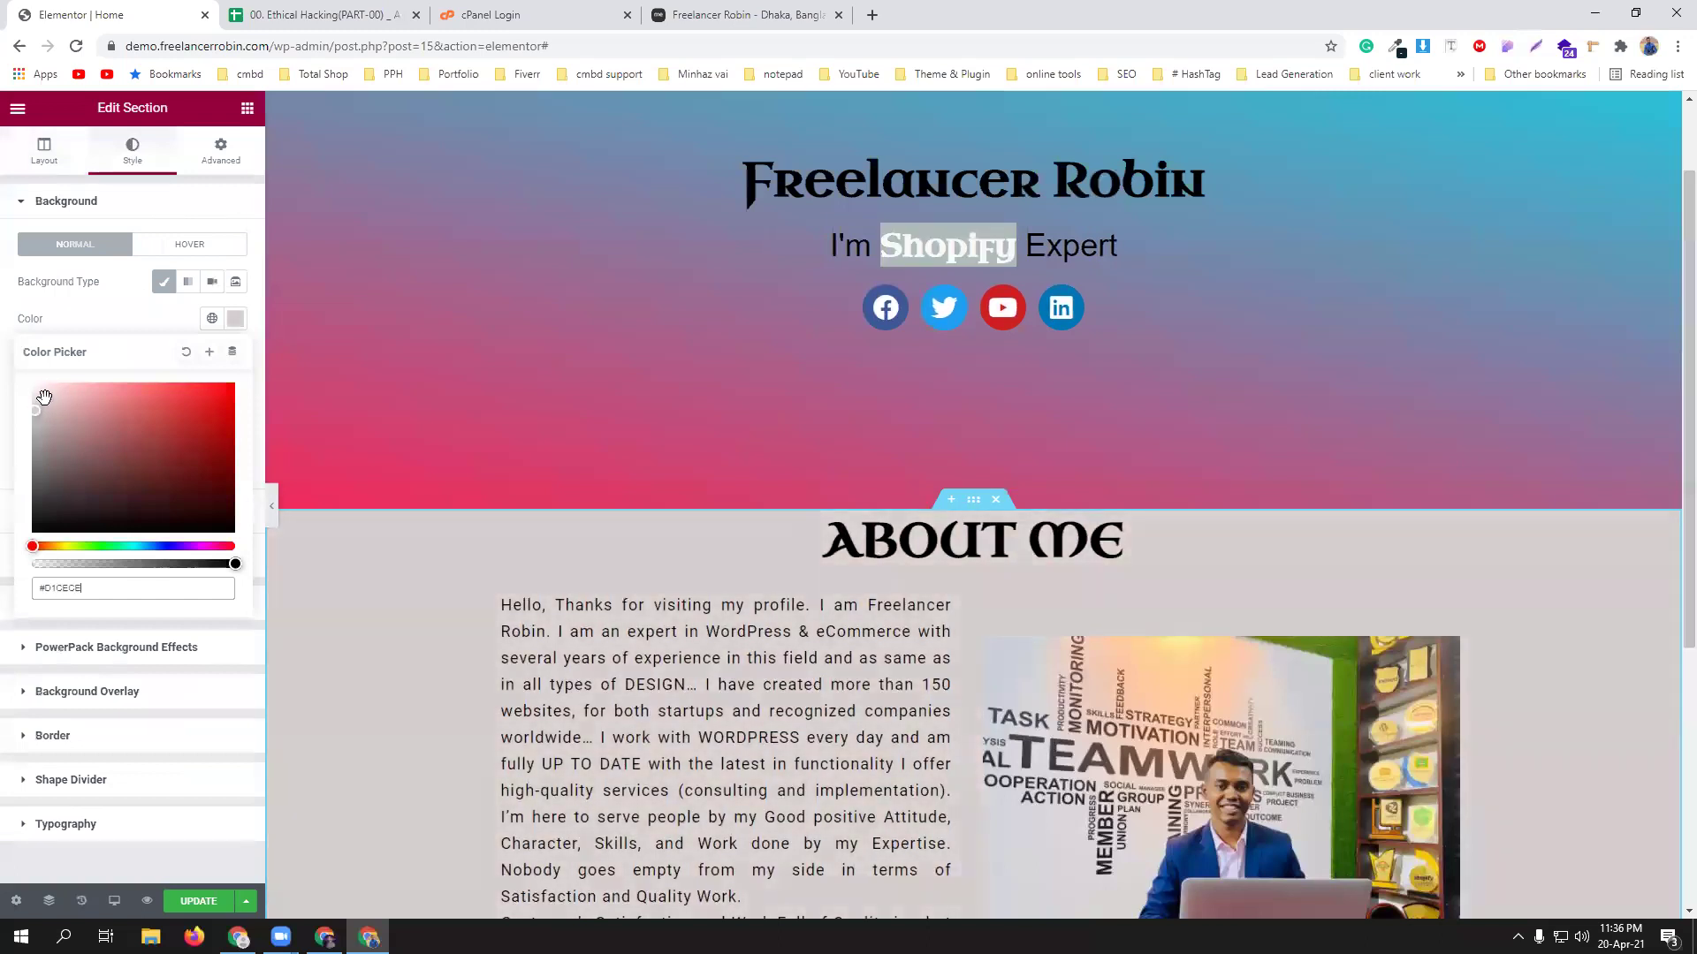
Add a new section with two equal columns below the about section.
{"action": "scroll", "coordinate": [811, 654], "scroll_direction": "down", "scroll_amount": 4}
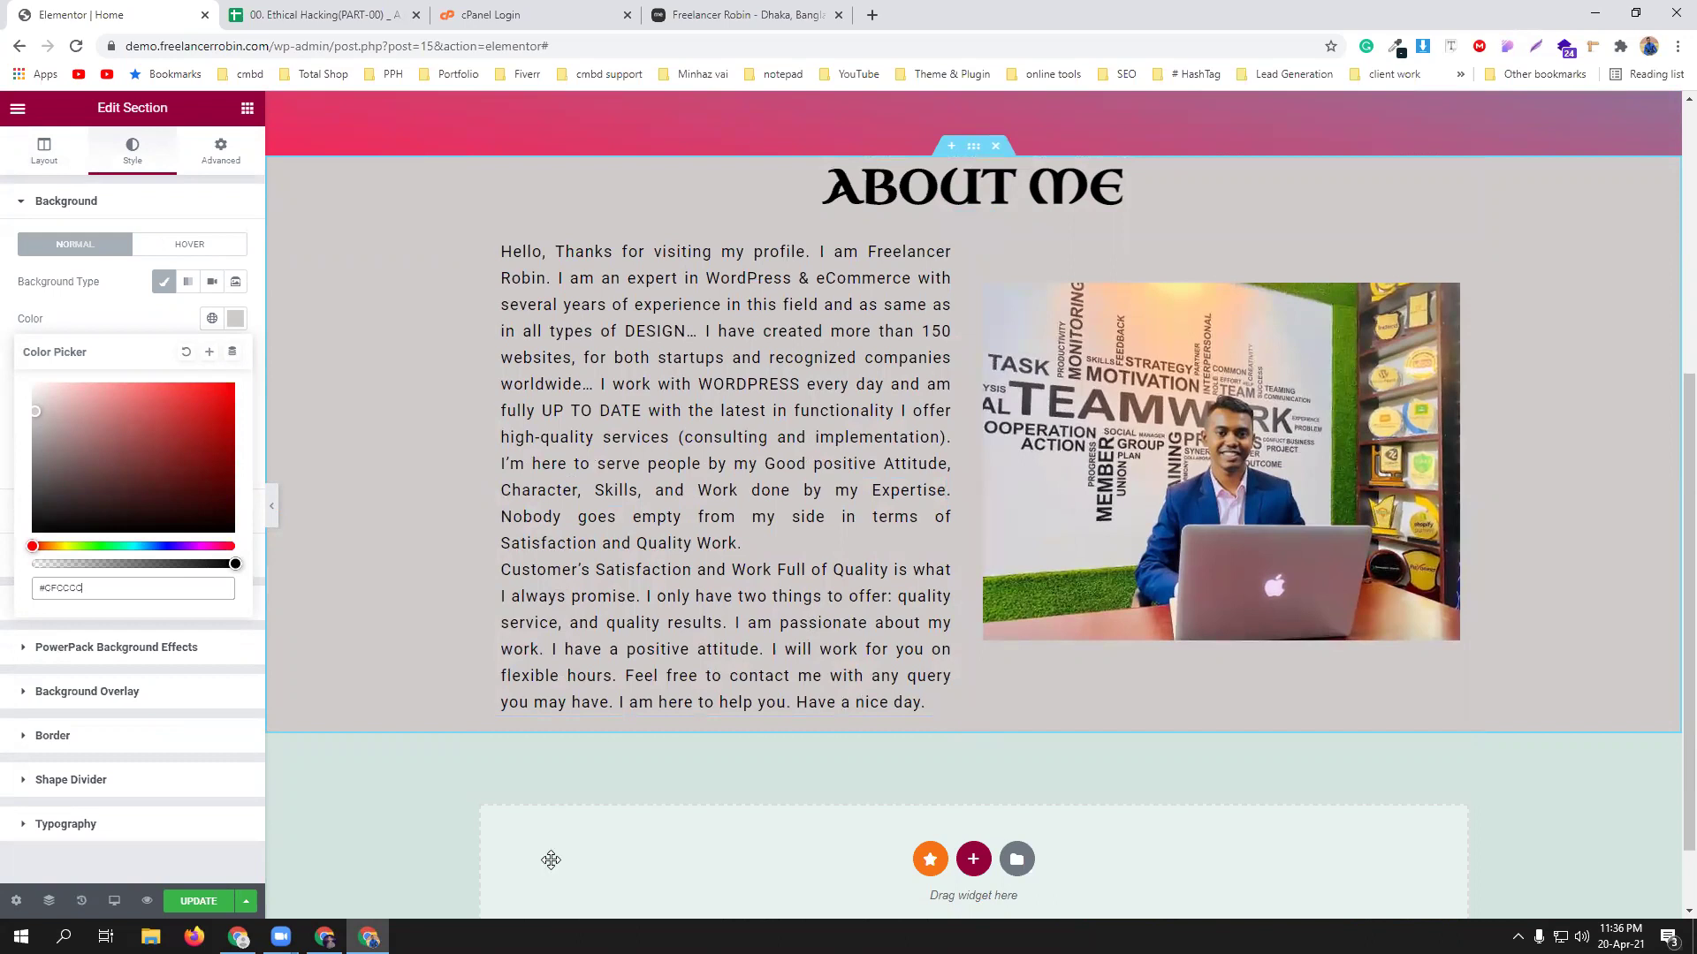
{"action": "left_click", "coordinate": [973, 859]}
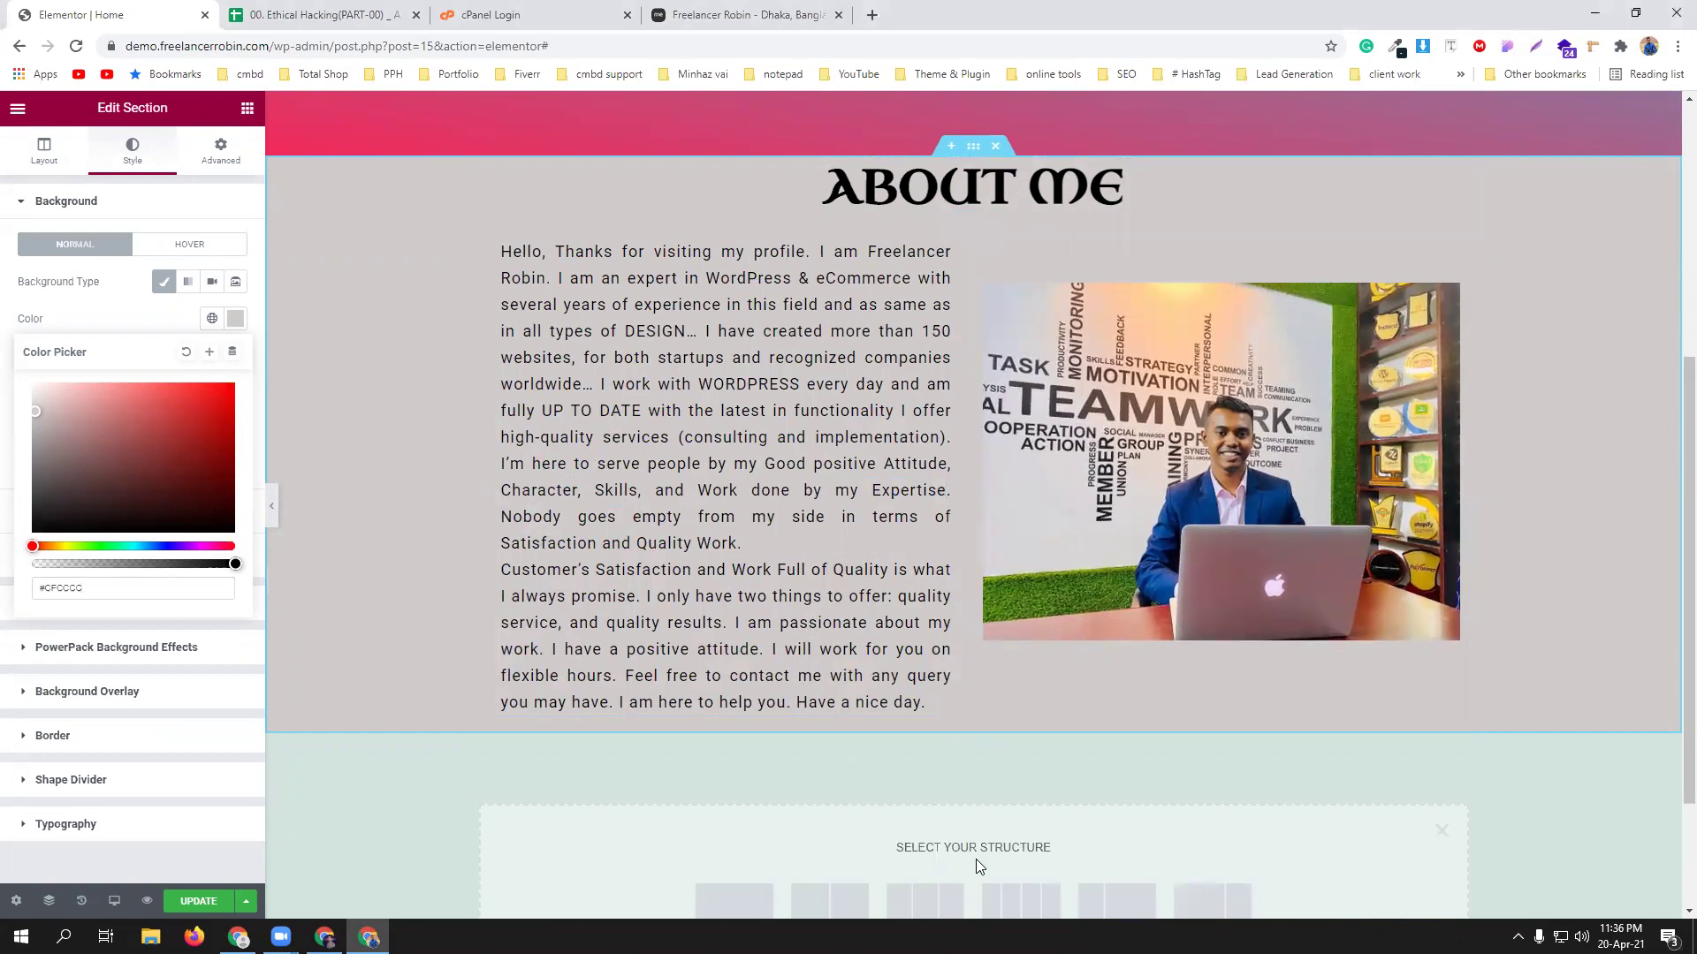
{"action": "scroll", "coordinate": [905, 819], "scroll_direction": "down", "scroll_amount": 2}
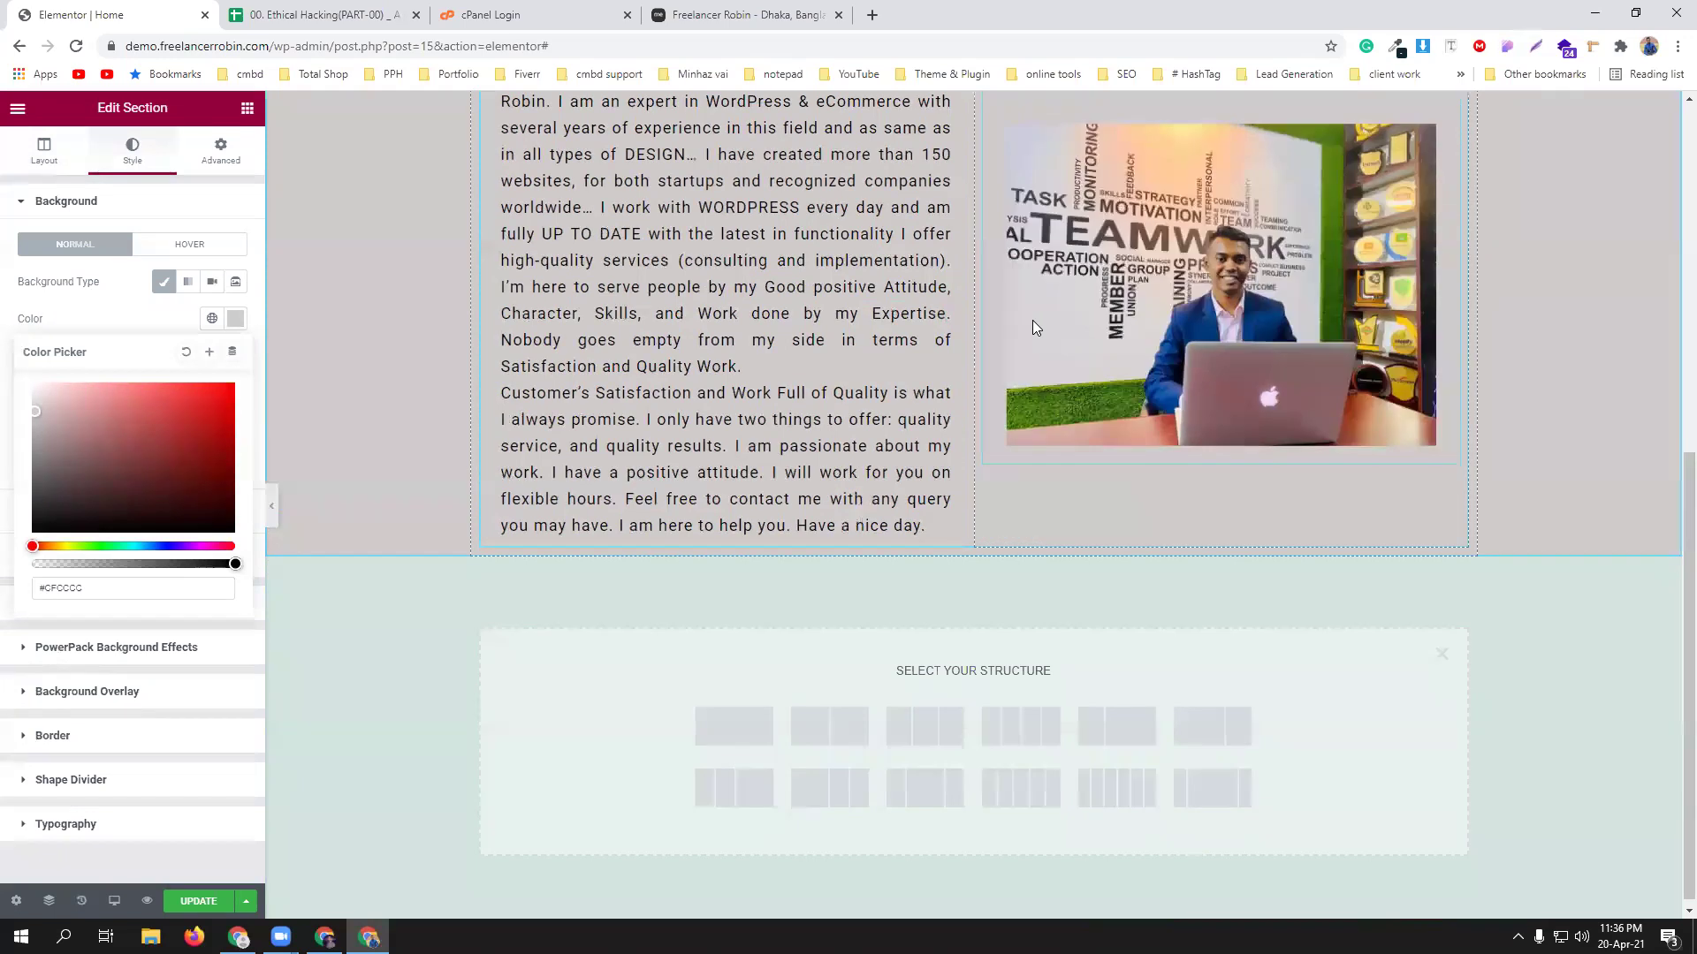
{"action": "left_click", "coordinate": [842, 730]}
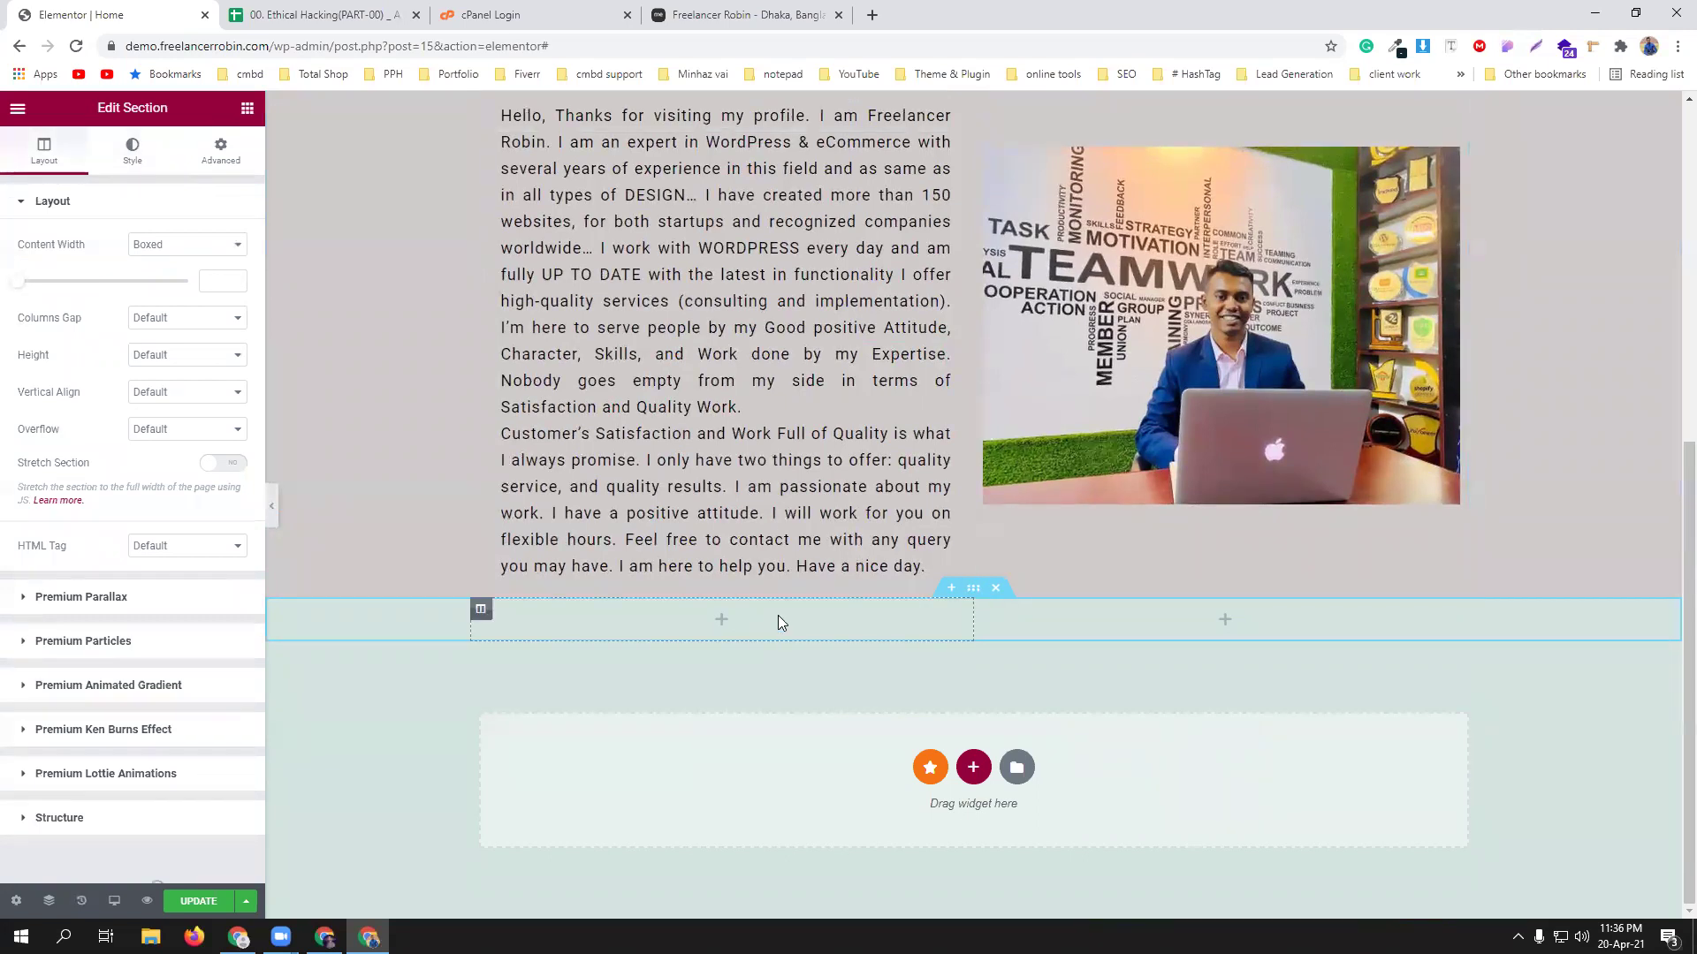
Copy the bio text editor from the about section and paste it into the new section's first column.
{"action": "scroll", "coordinate": [809, 364], "scroll_direction": "up", "scroll_amount": 3}
{"action": "right_click", "coordinate": [955, 389]}
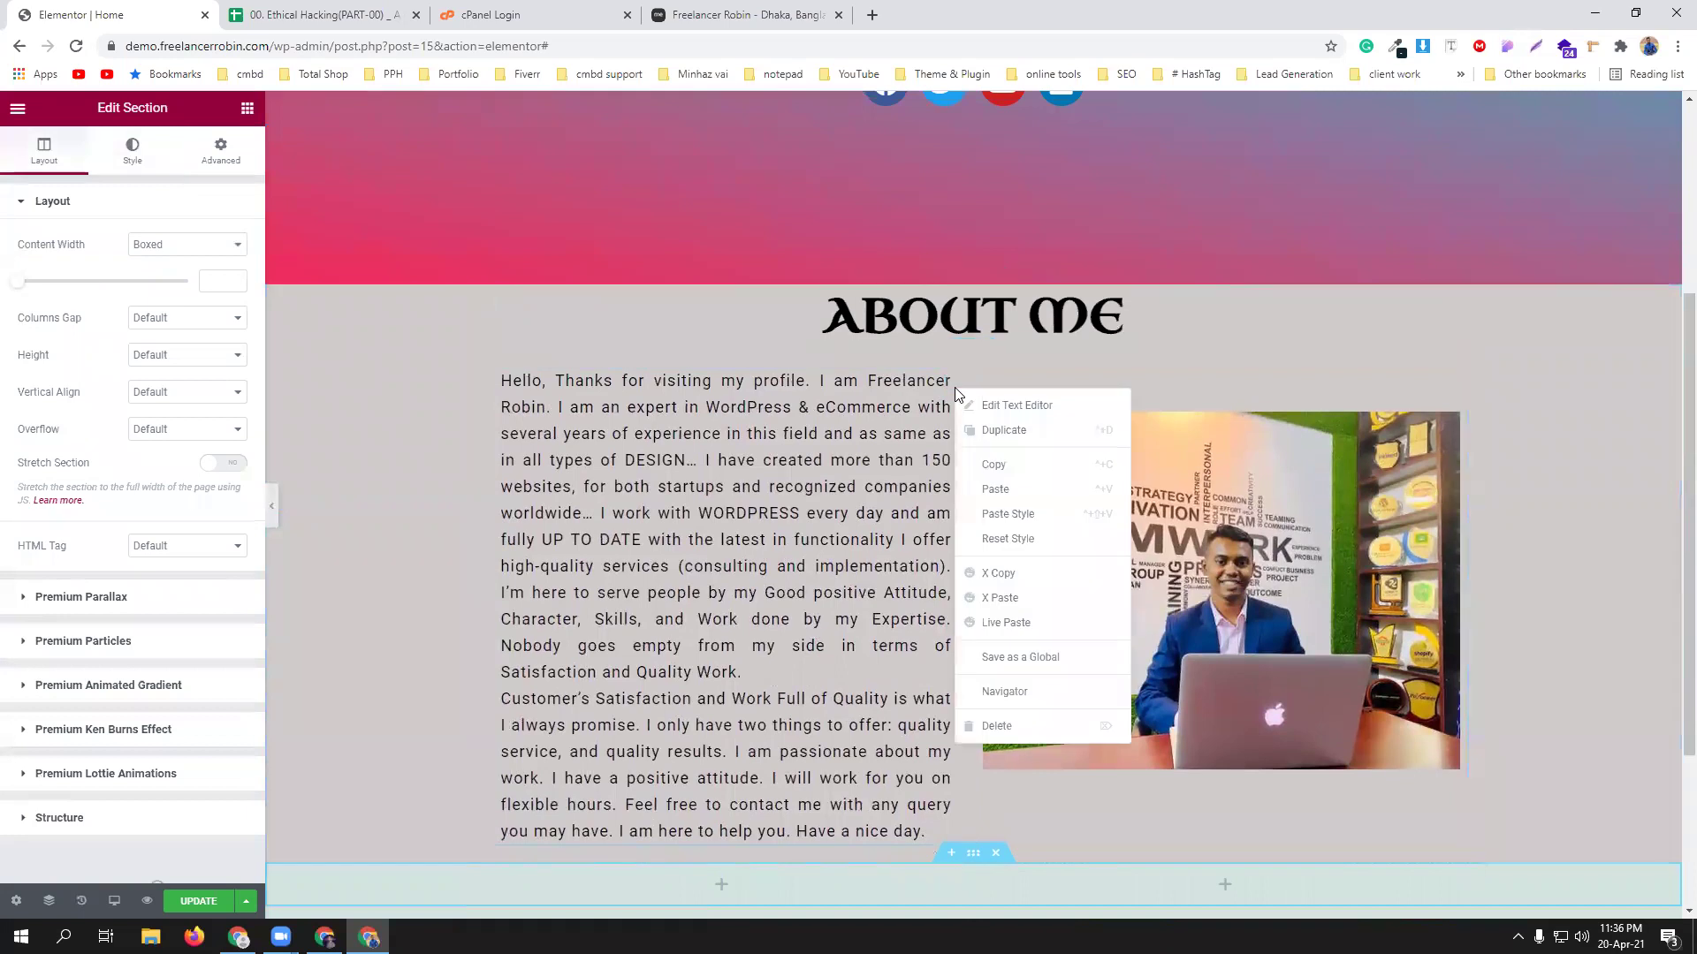
{"action": "scroll", "coordinate": [872, 530], "scroll_direction": "down", "scroll_amount": 3}
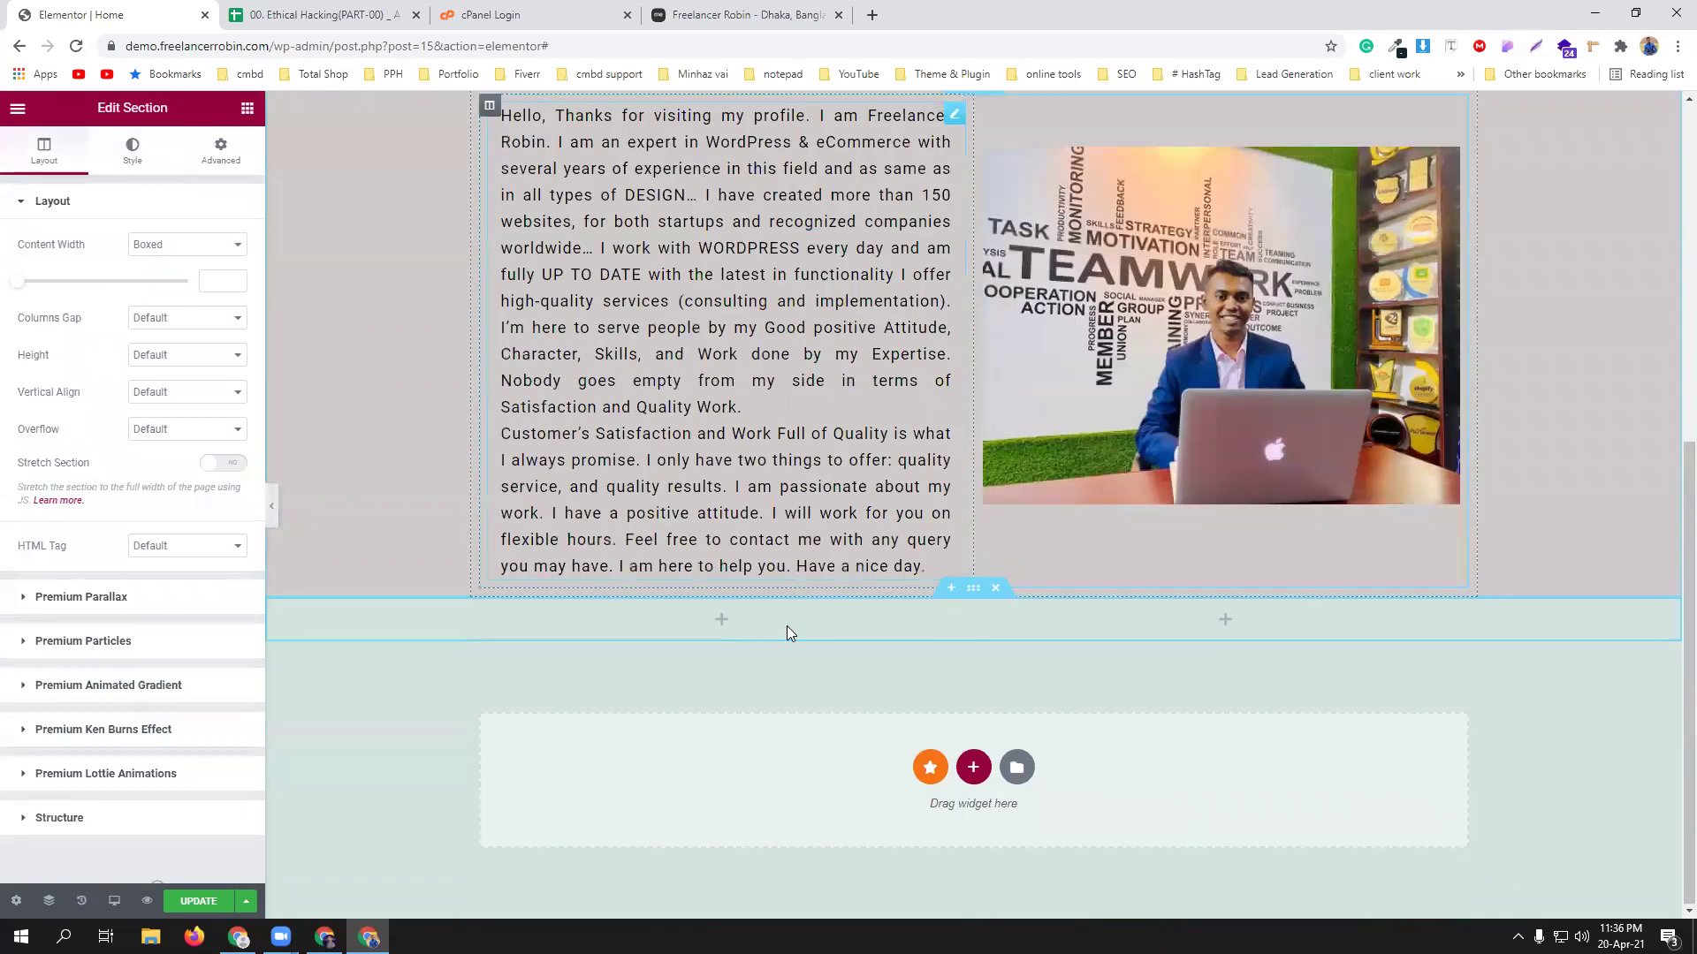
{"action": "right_click", "coordinate": [770, 624]}
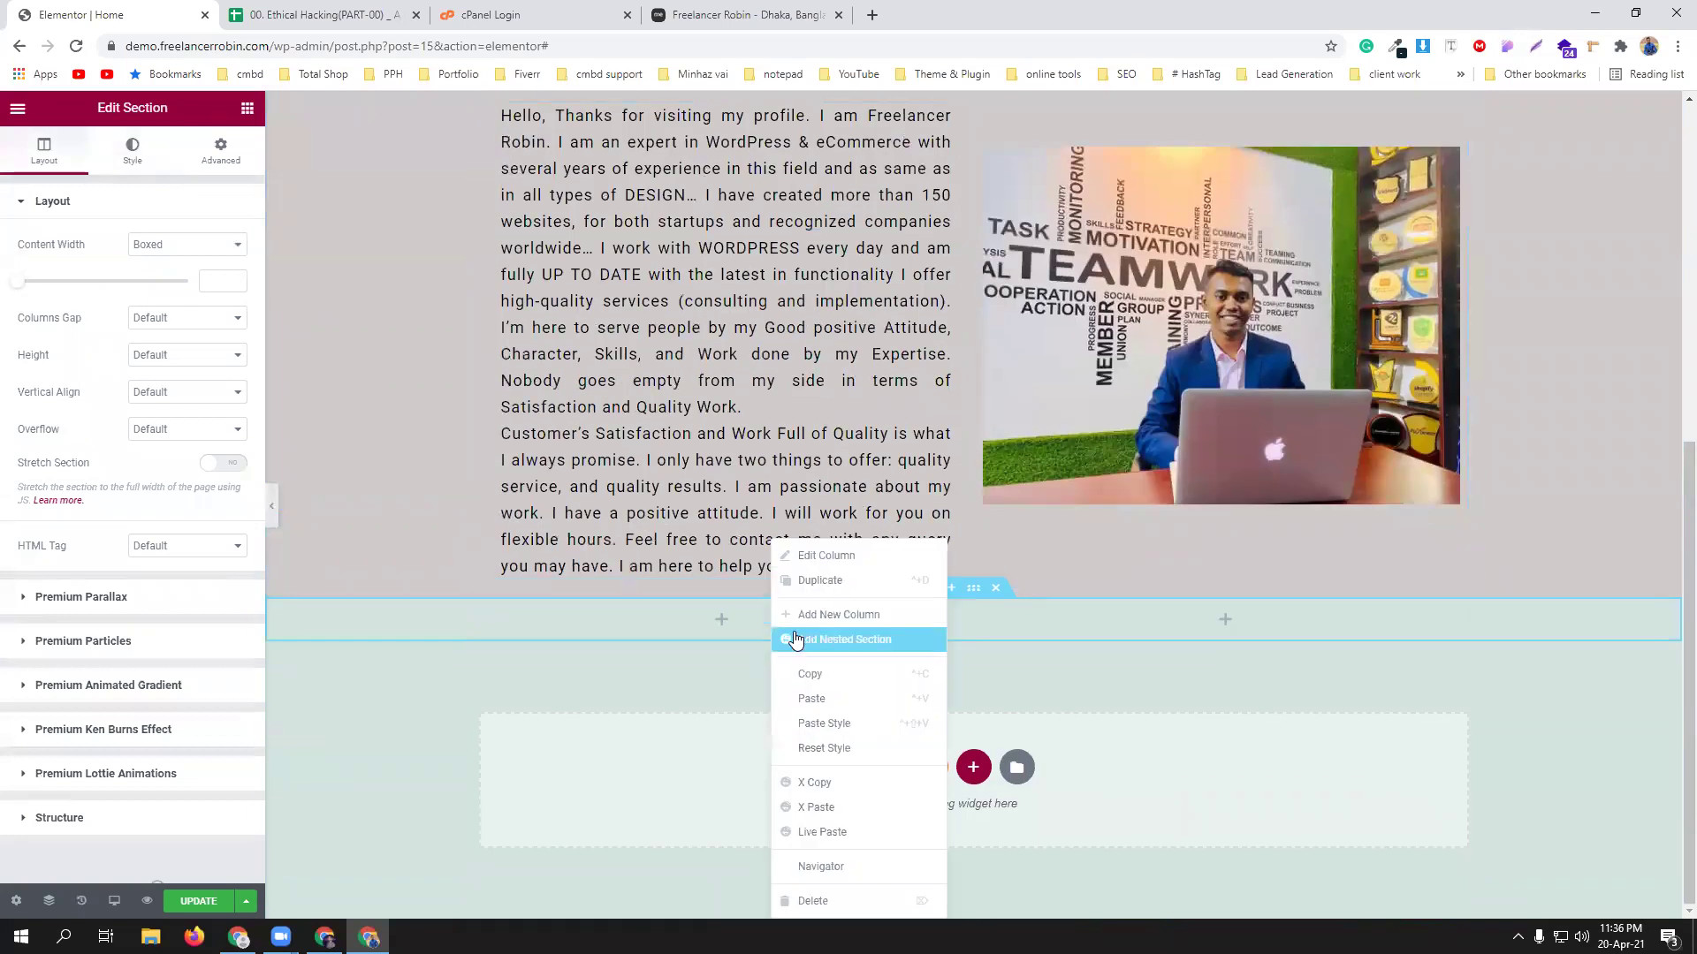
{"action": "left_click", "coordinate": [813, 699]}
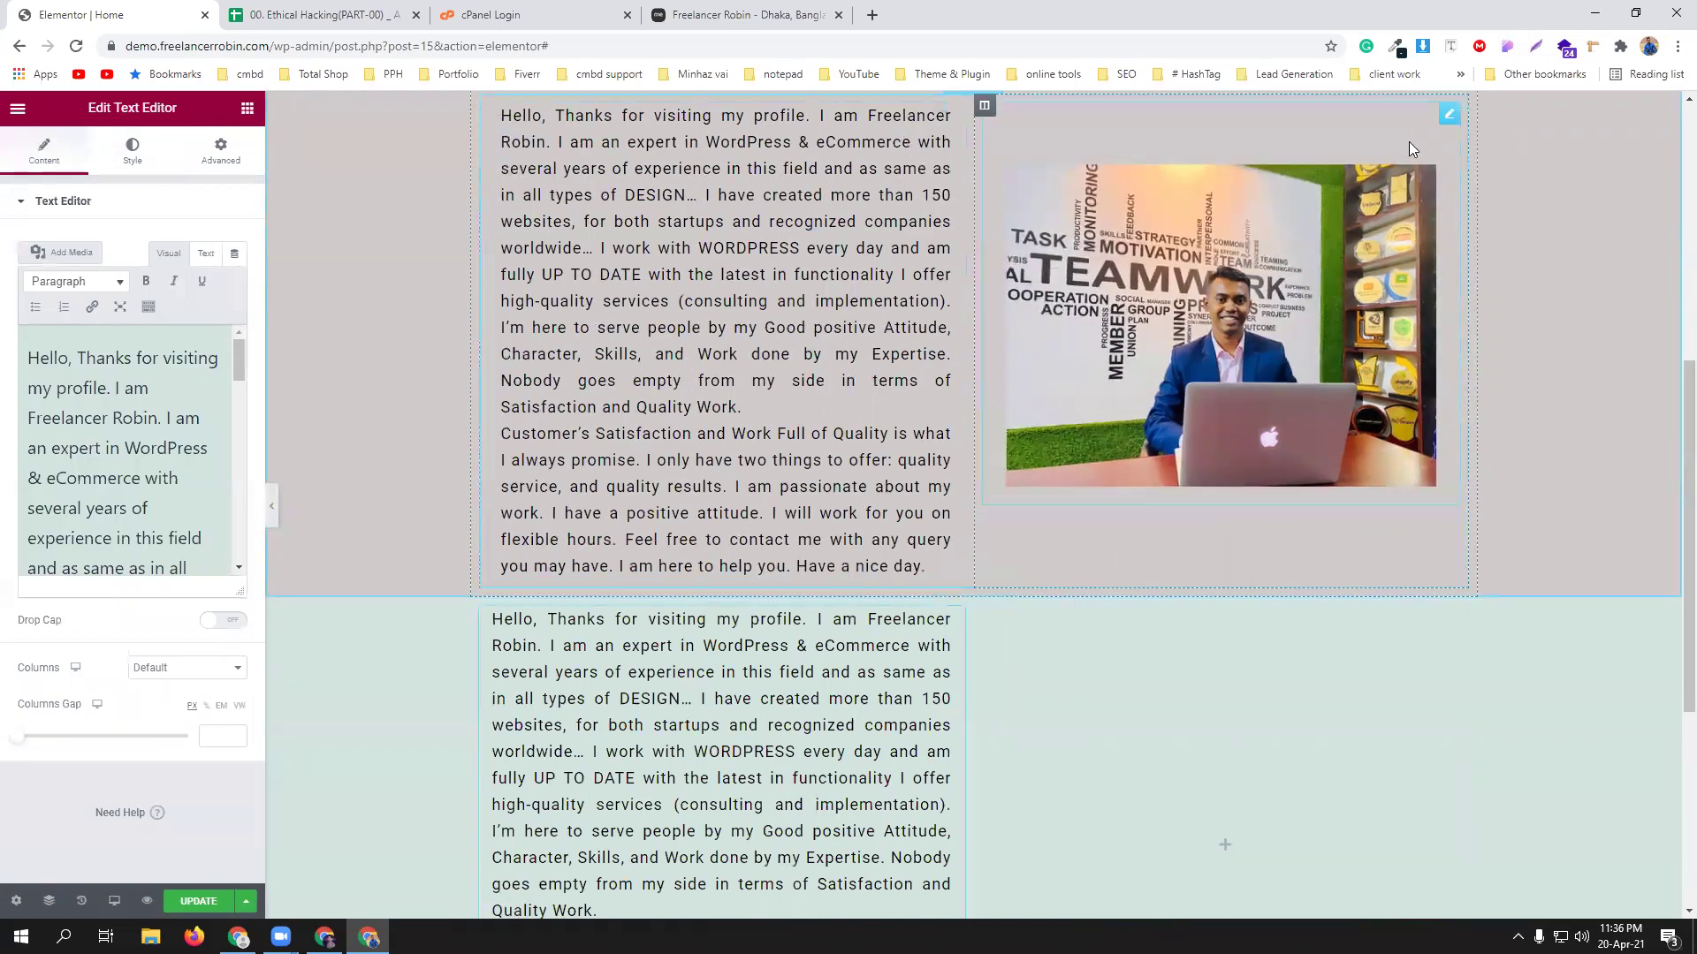
Copy the photo from the about section and paste it into the second column of the new section.
{"action": "right_click", "coordinate": [1446, 115]}
{"action": "left_click", "coordinate": [1465, 189]}
{"action": "scroll", "coordinate": [1456, 282], "scroll_direction": "down", "scroll_amount": 4}
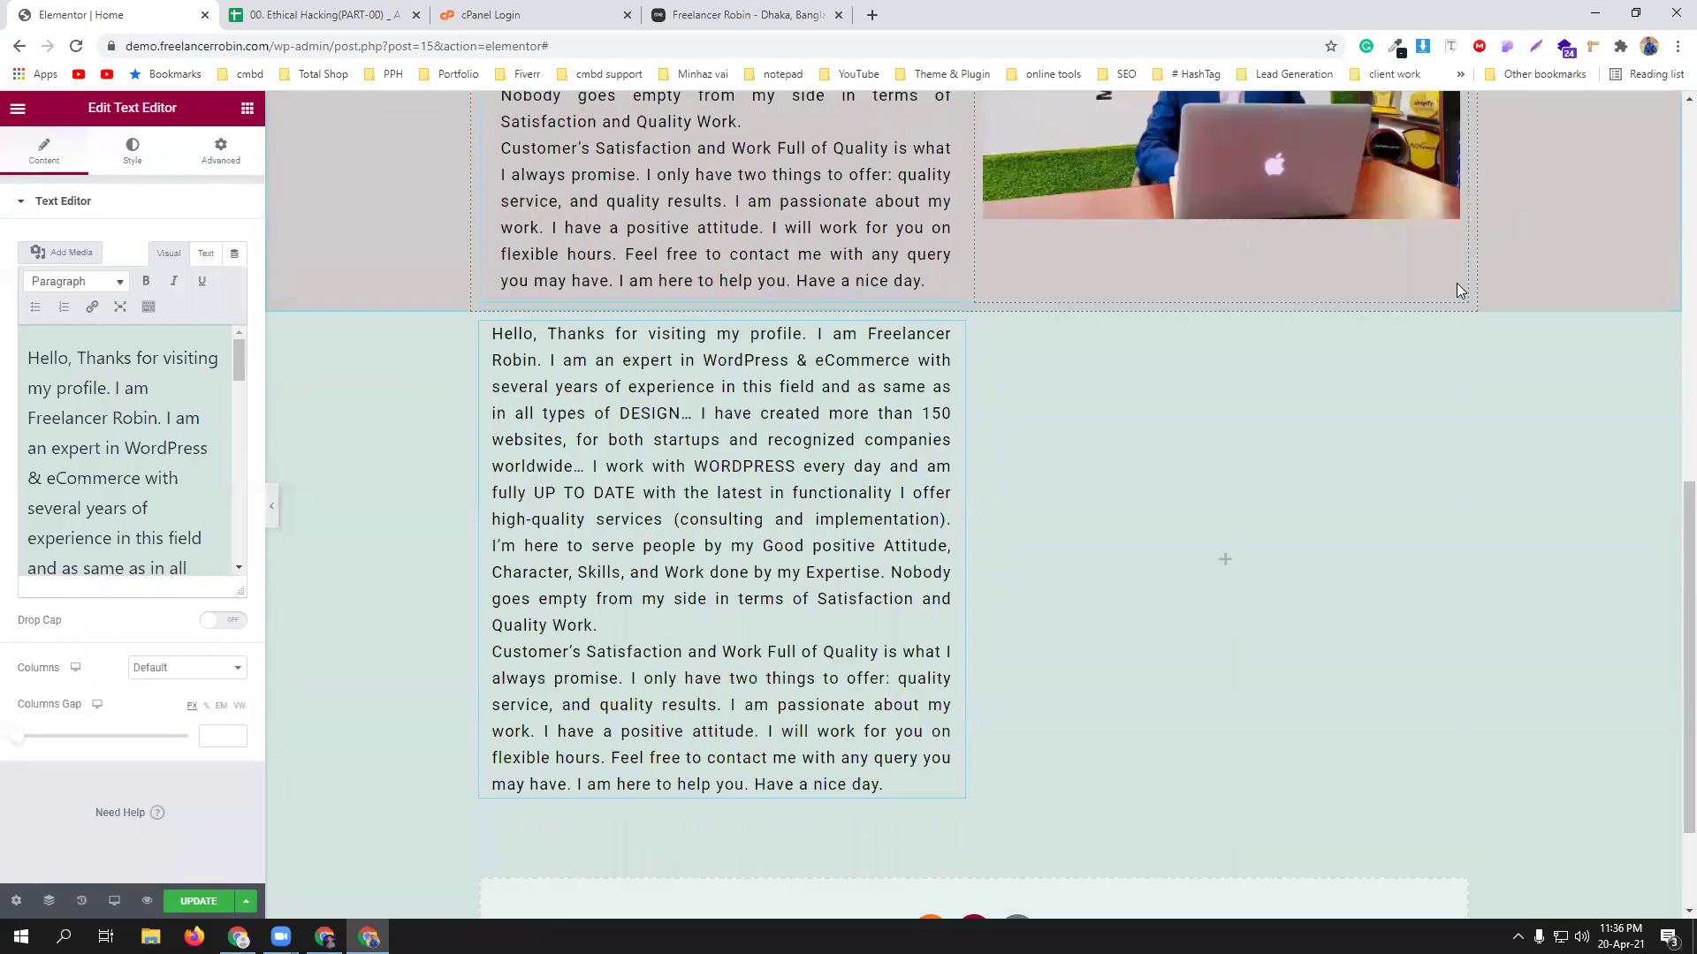
{"action": "right_click", "coordinate": [1218, 450]}
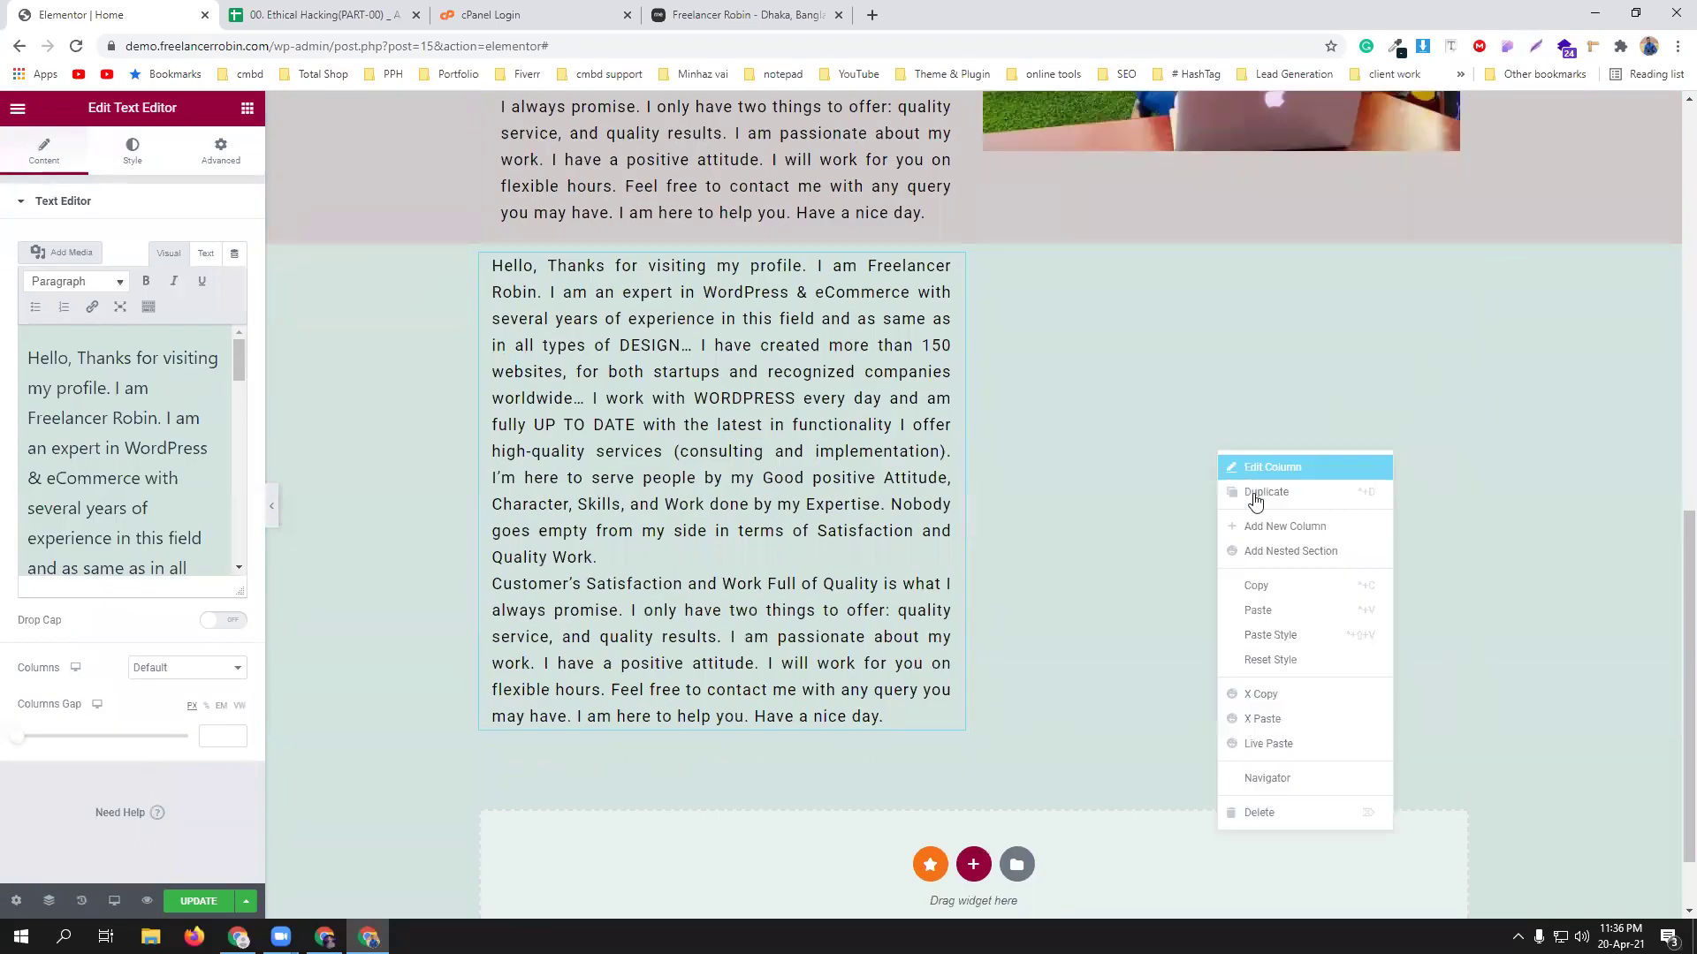
{"action": "left_click", "coordinate": [1281, 616]}
Give the about section's inner column holding the photo a classic background in red, #F00000.
{"action": "scroll", "coordinate": [943, 596], "scroll_direction": "up", "scroll_amount": 5}
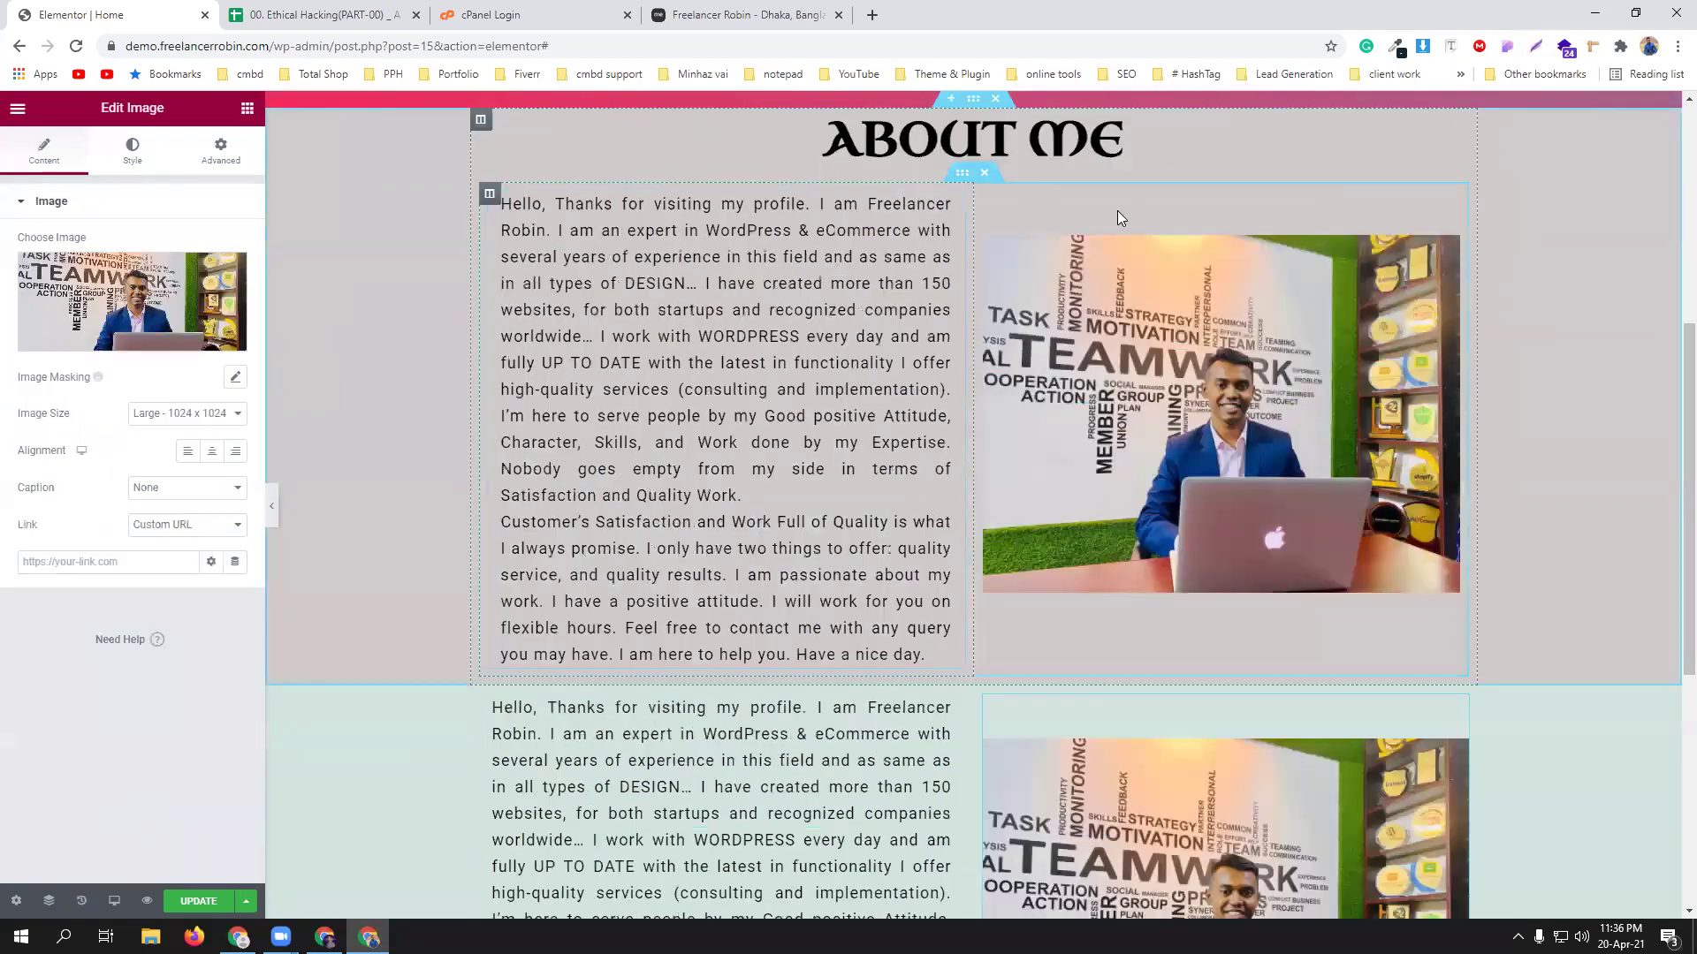
{"action": "left_click", "coordinate": [1450, 205]}
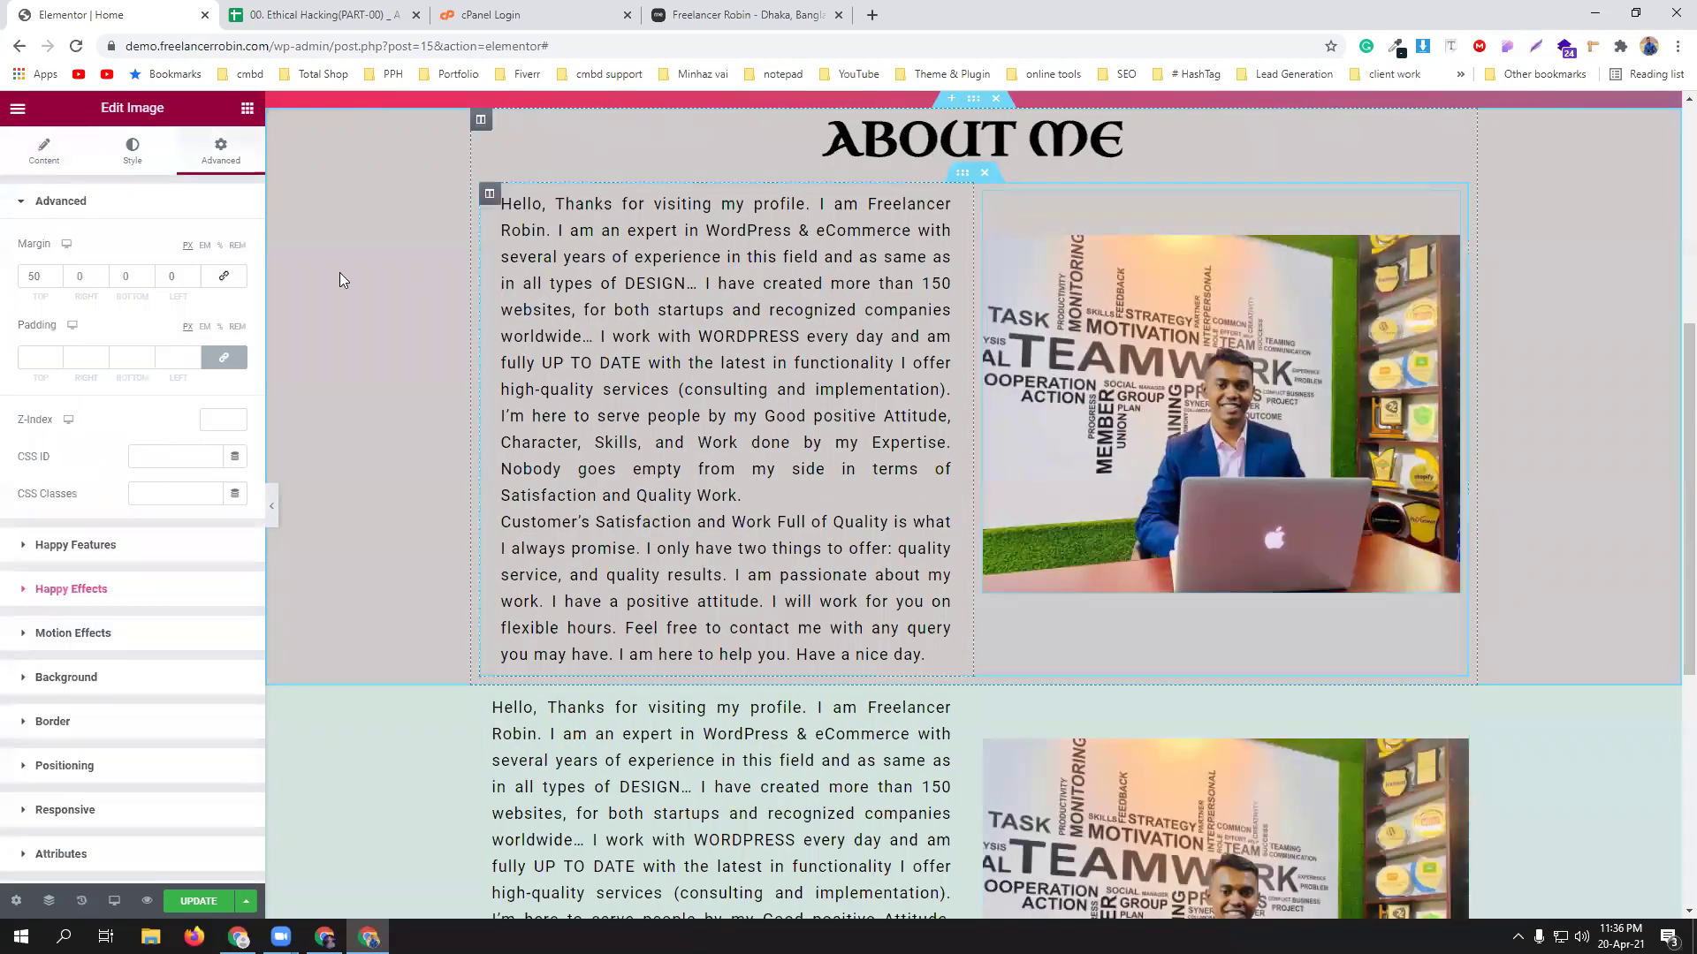
{"action": "left_click", "coordinate": [125, 151]}
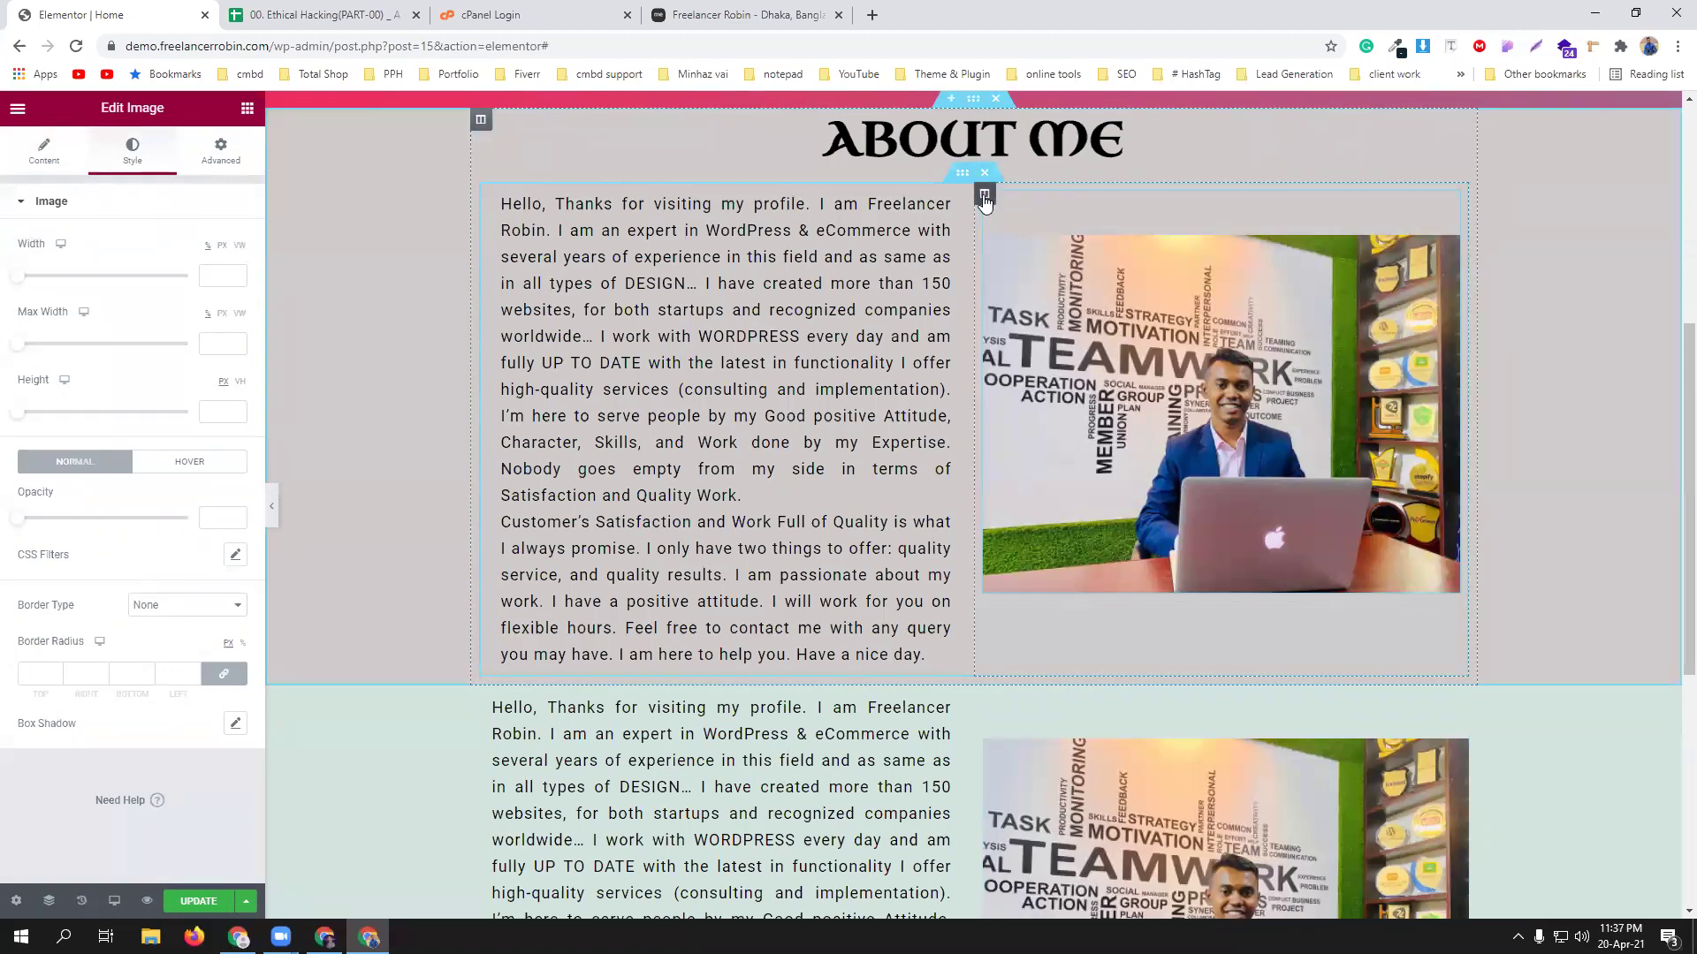
{"action": "left_click", "coordinate": [983, 196]}
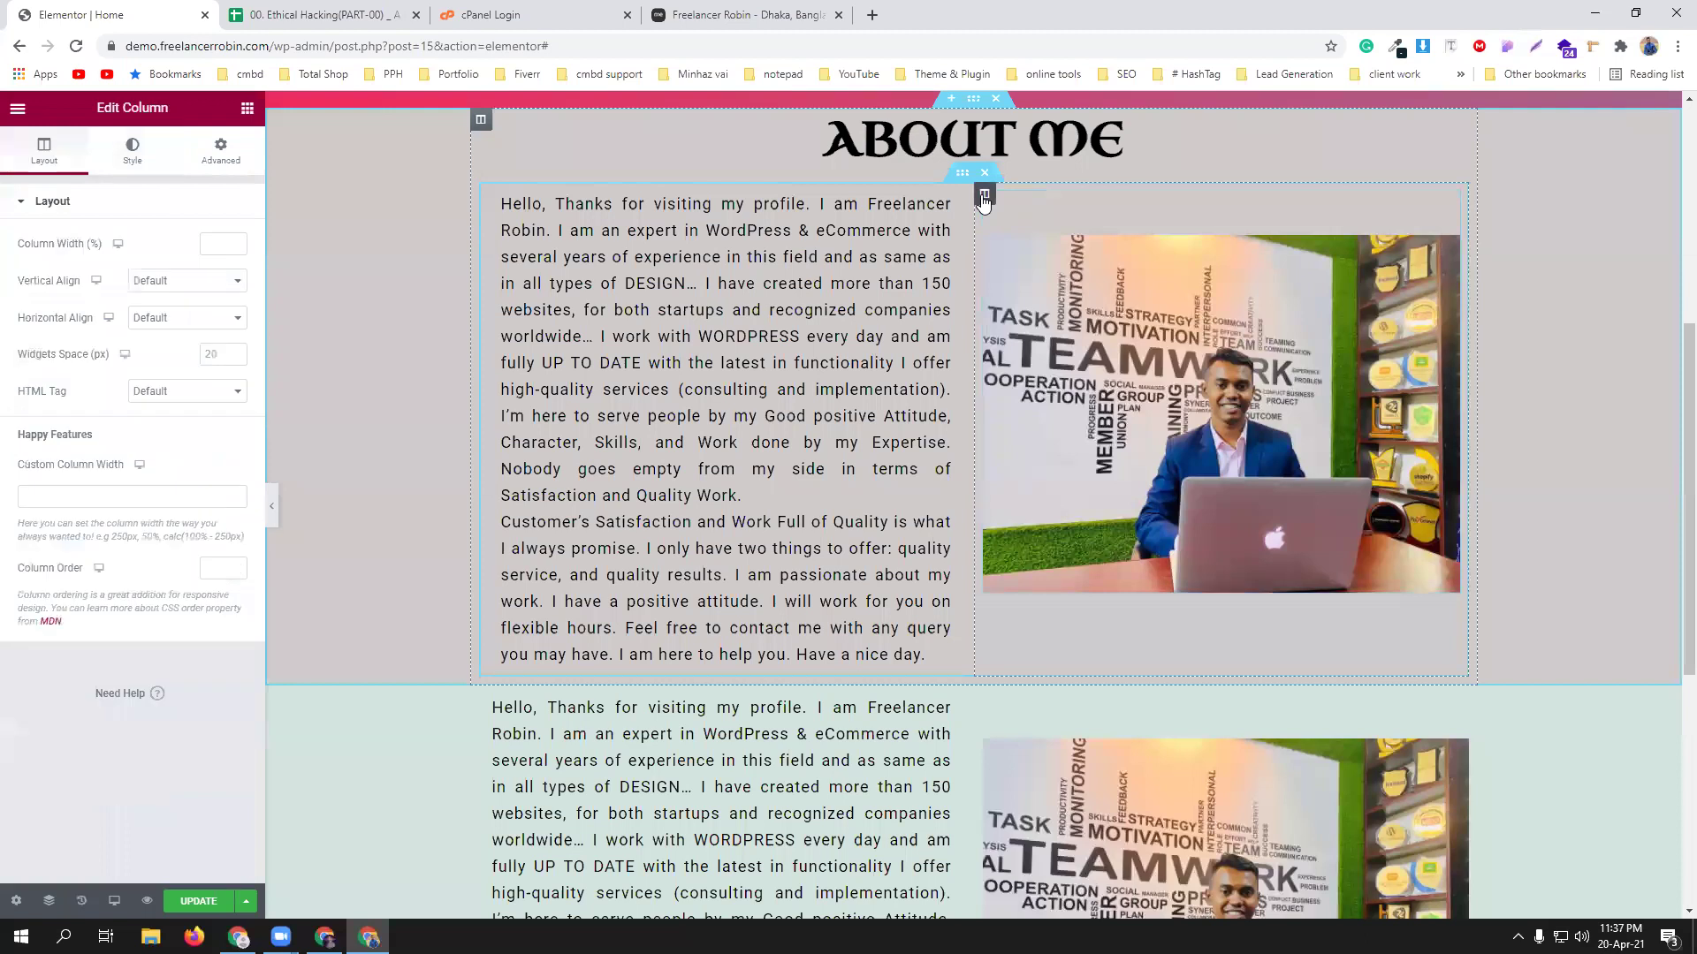
{"action": "left_click", "coordinate": [134, 151]}
{"action": "left_click", "coordinate": [187, 281]}
{"action": "left_click", "coordinate": [235, 318]}
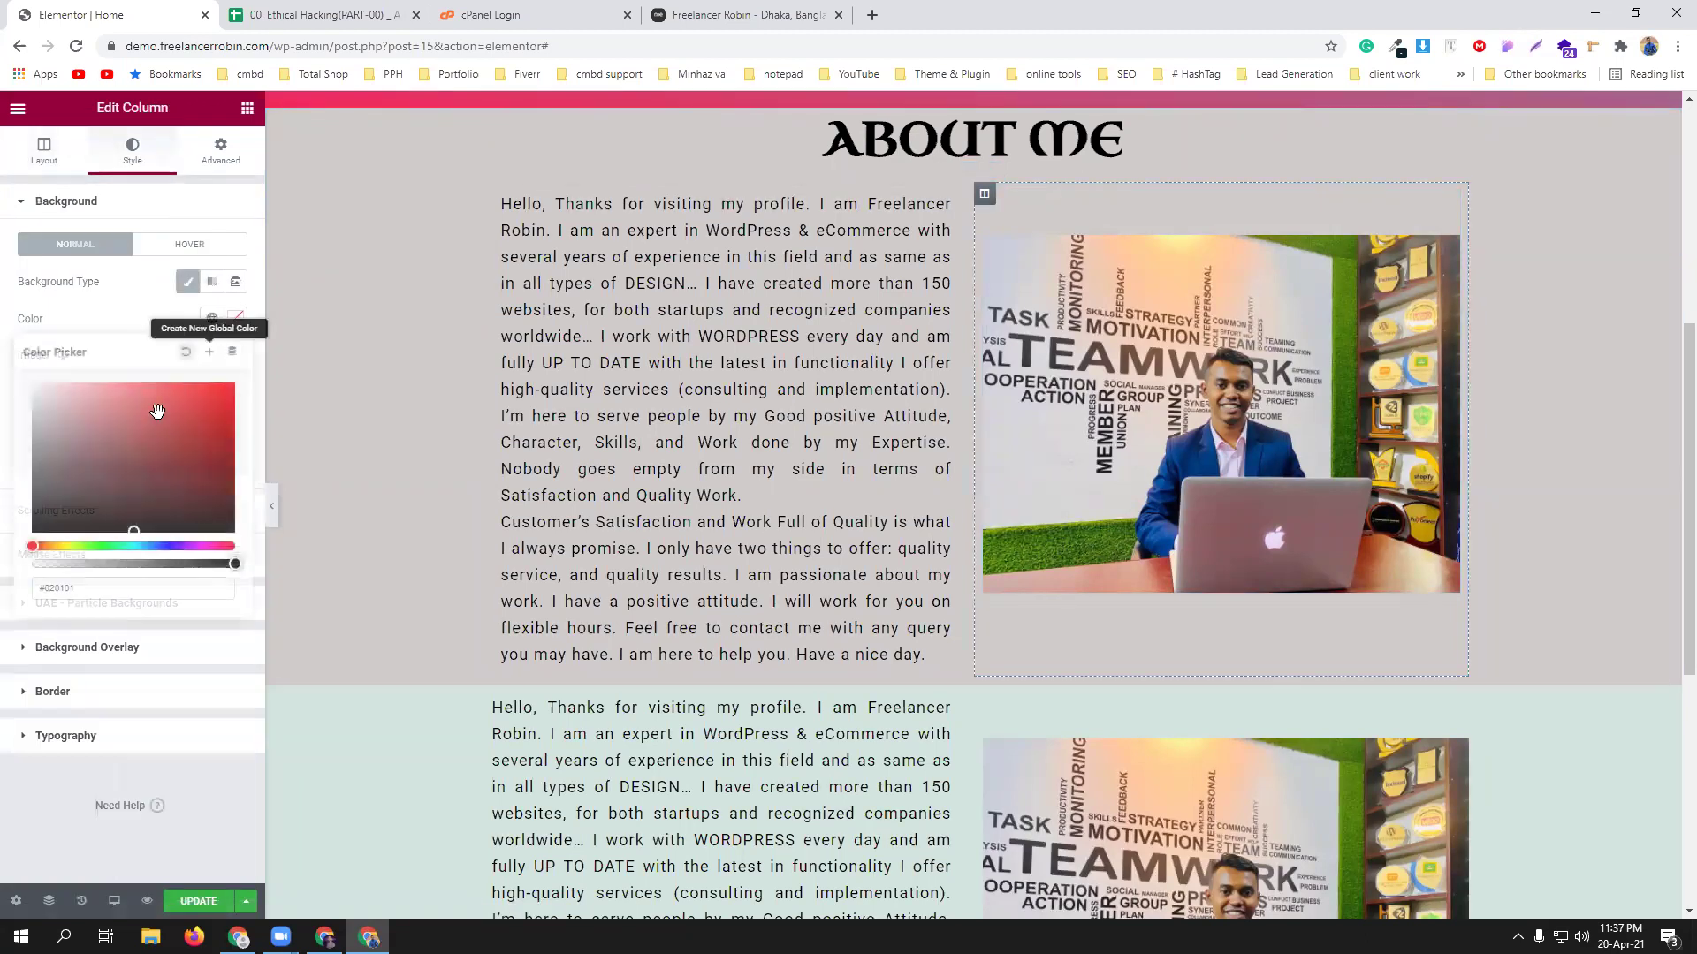
{"action": "left_click_drag", "start_coordinate": [197, 416], "coordinate": [234, 392]}
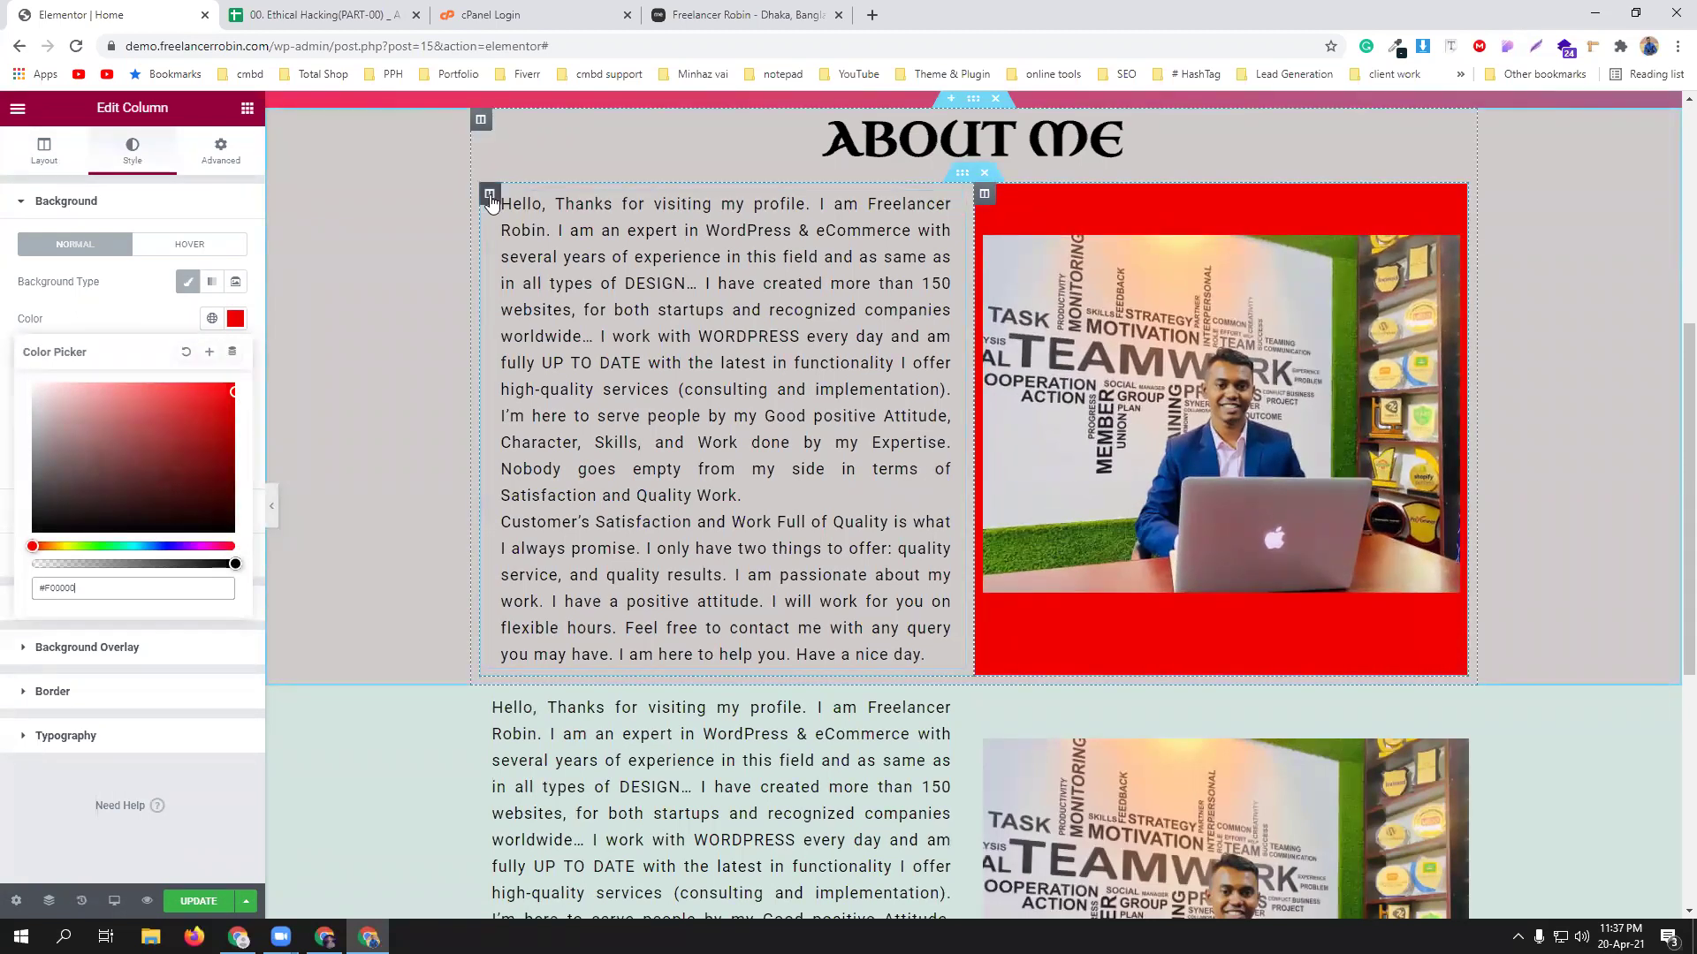
Give the about section's bio text column a gradient background with violet-blue #5449A5 as the first color.
{"action": "left_click", "coordinate": [490, 196]}
{"action": "left_click", "coordinate": [133, 151]}
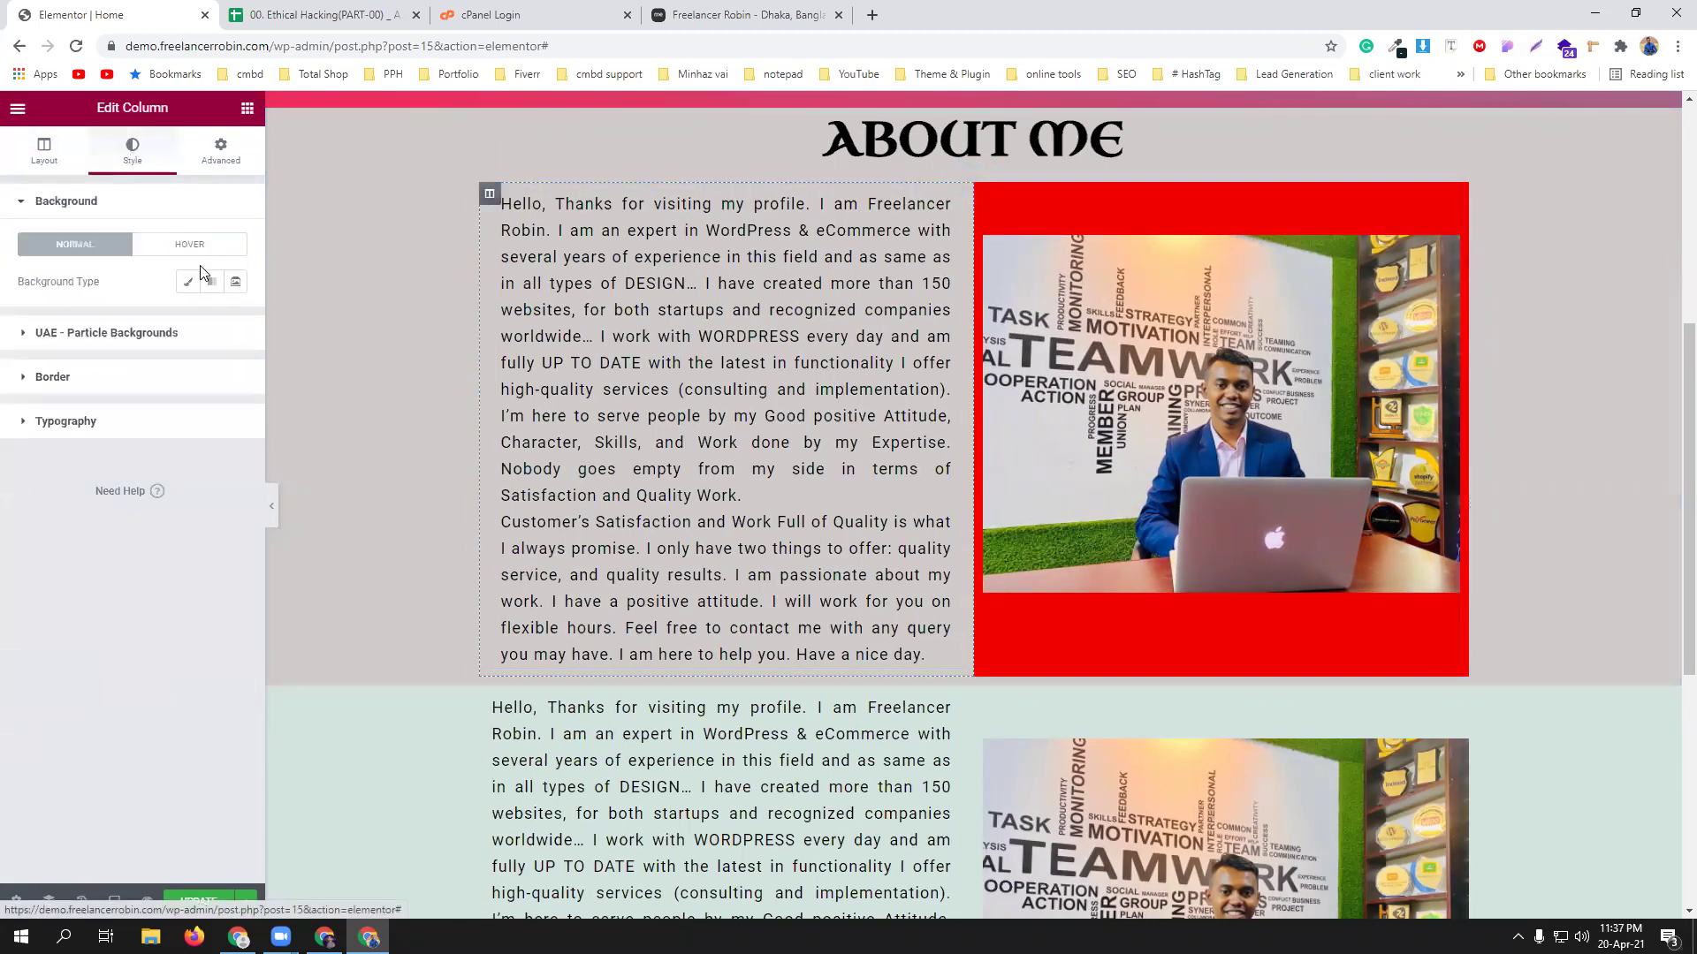
{"action": "left_click", "coordinate": [187, 281]}
{"action": "left_click", "coordinate": [211, 284]}
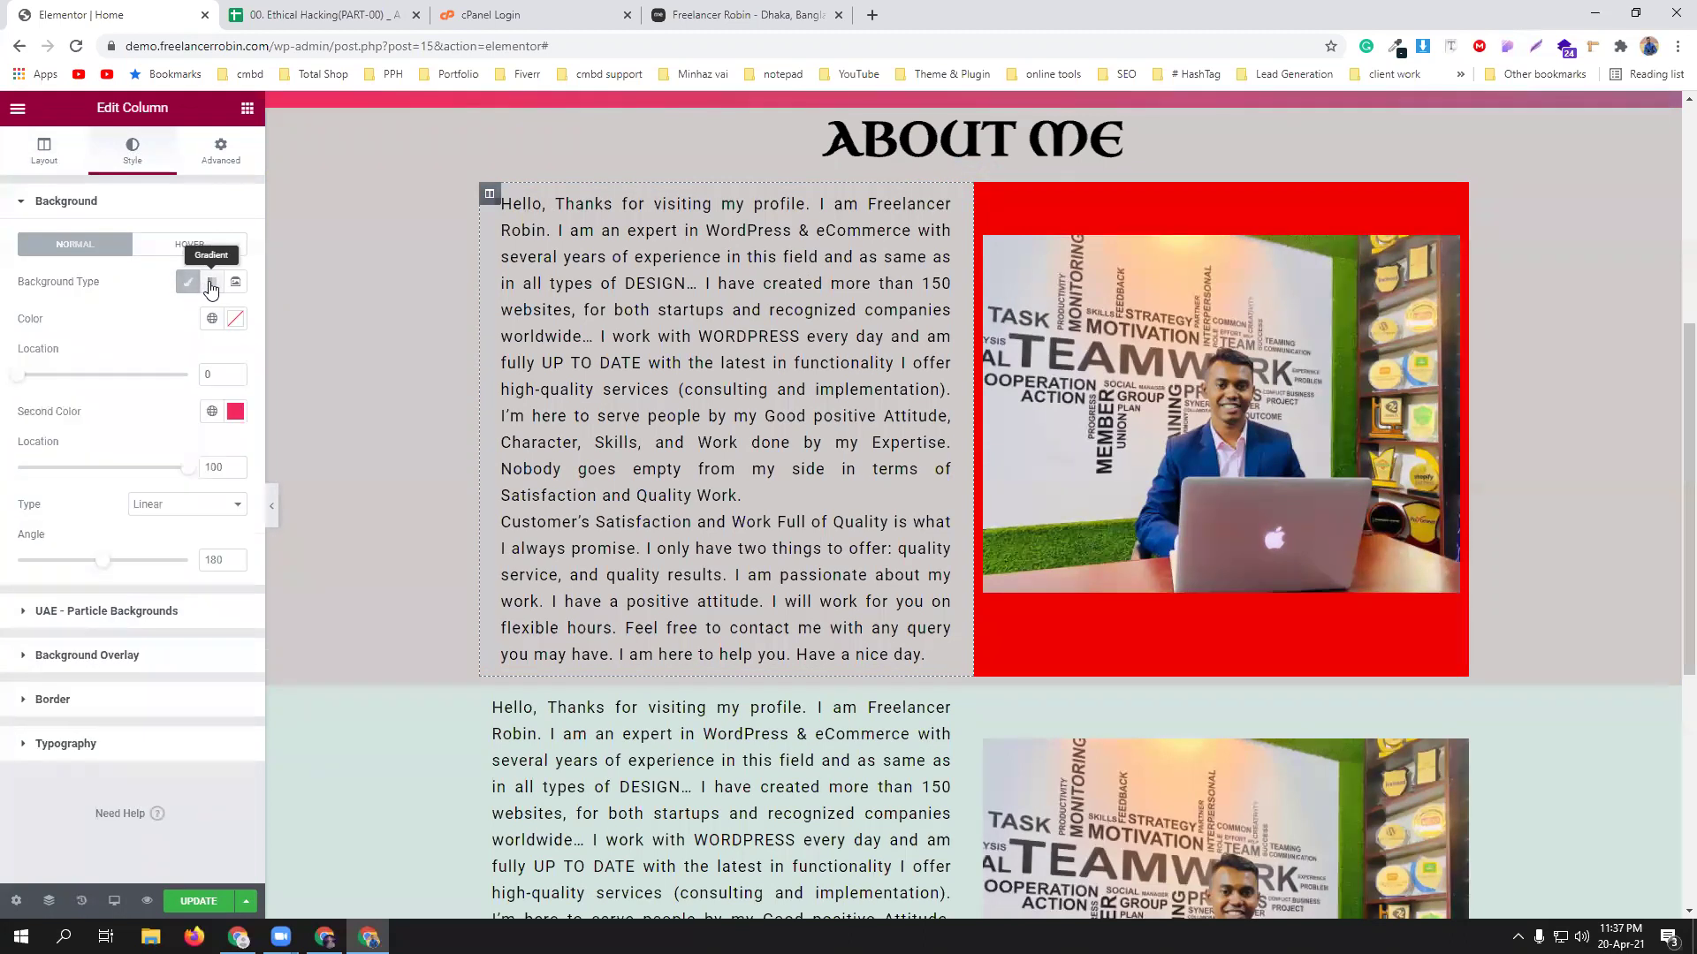
{"action": "left_click", "coordinate": [235, 319]}
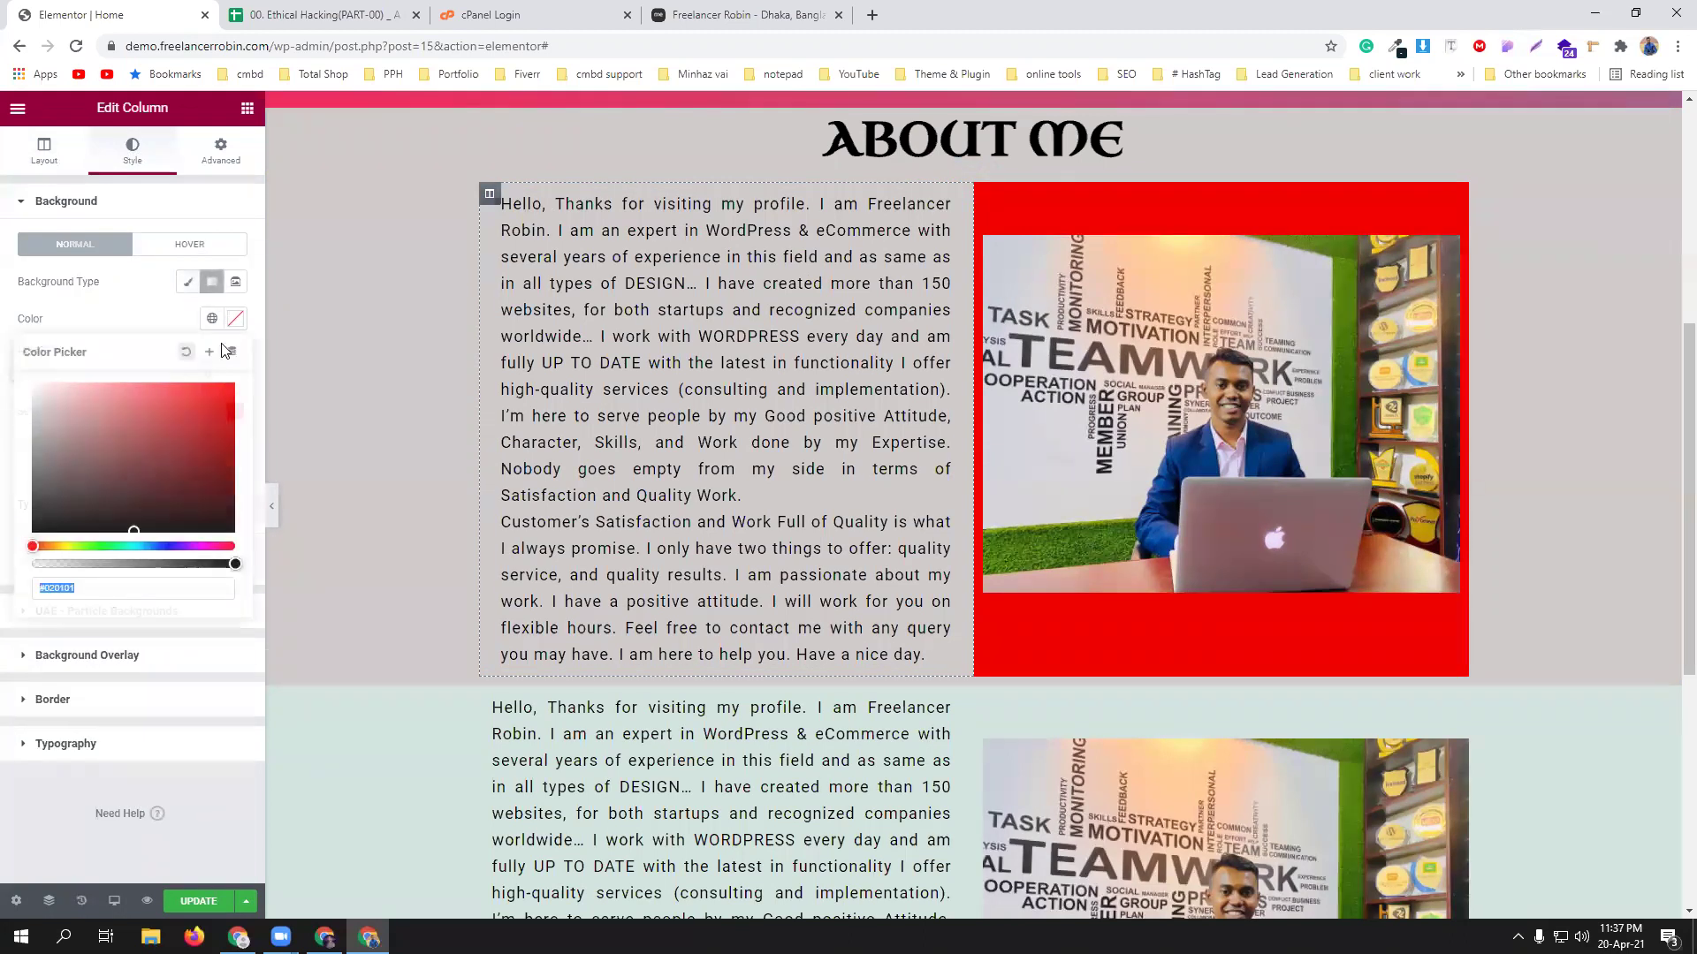
{"action": "left_click", "coordinate": [170, 546]}
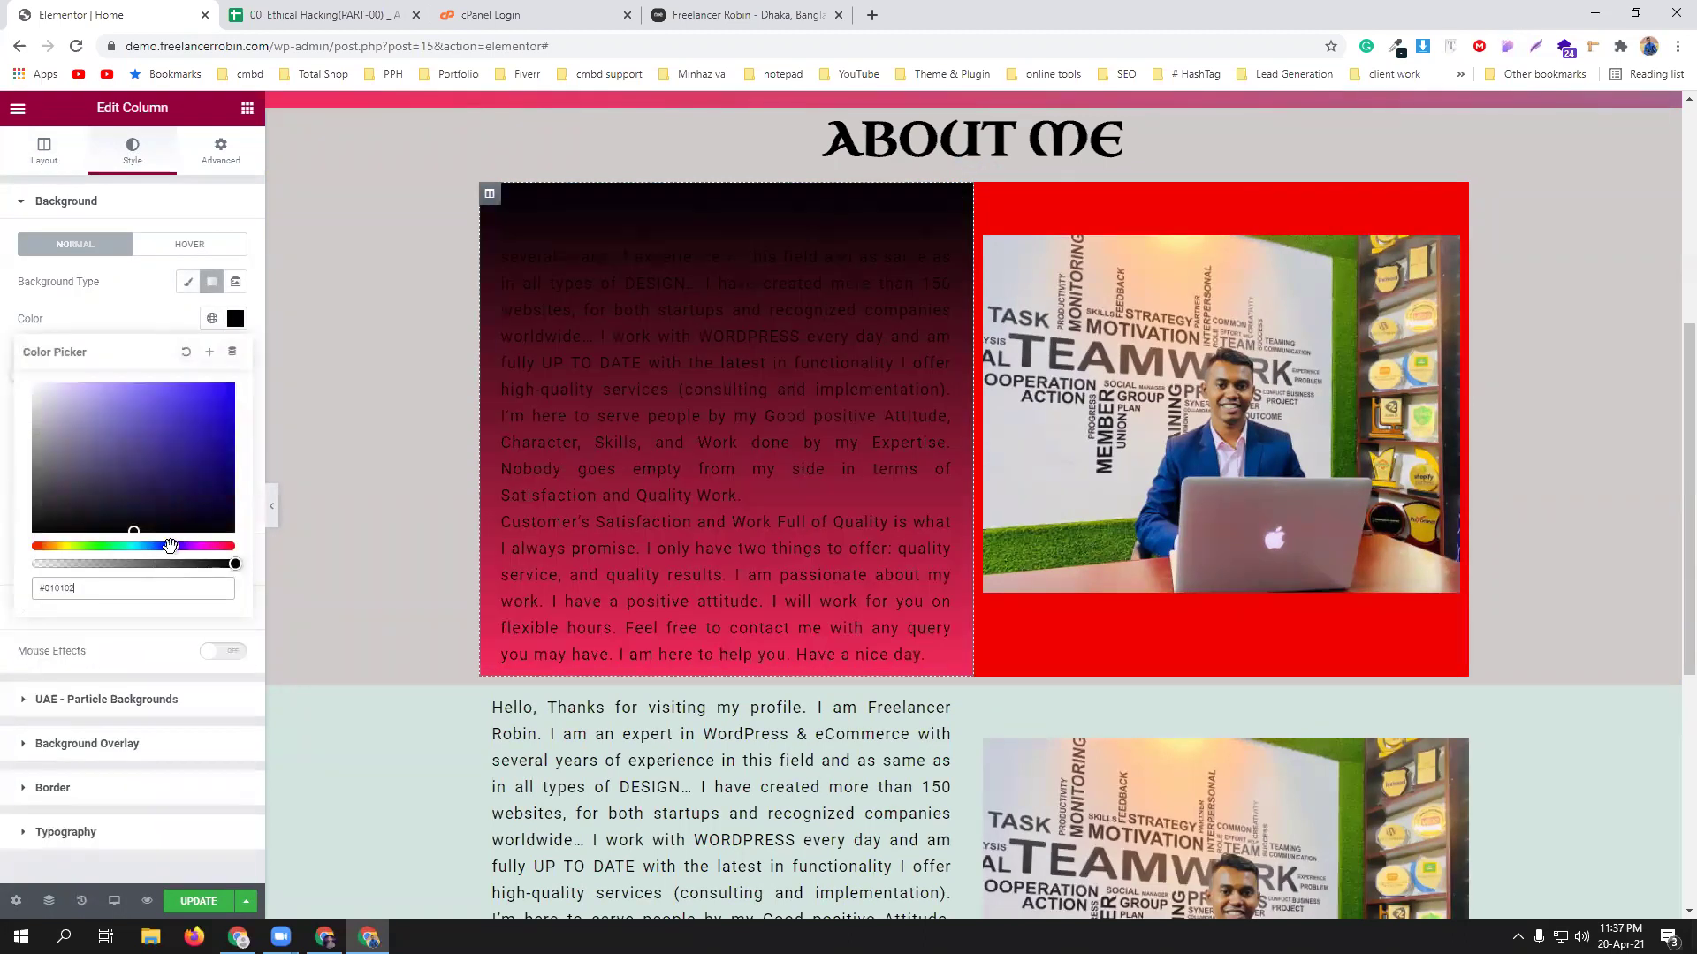
{"action": "left_click", "coordinate": [145, 444]}
{"action": "left_click_drag", "start_coordinate": [144, 444], "coordinate": [144, 435]}
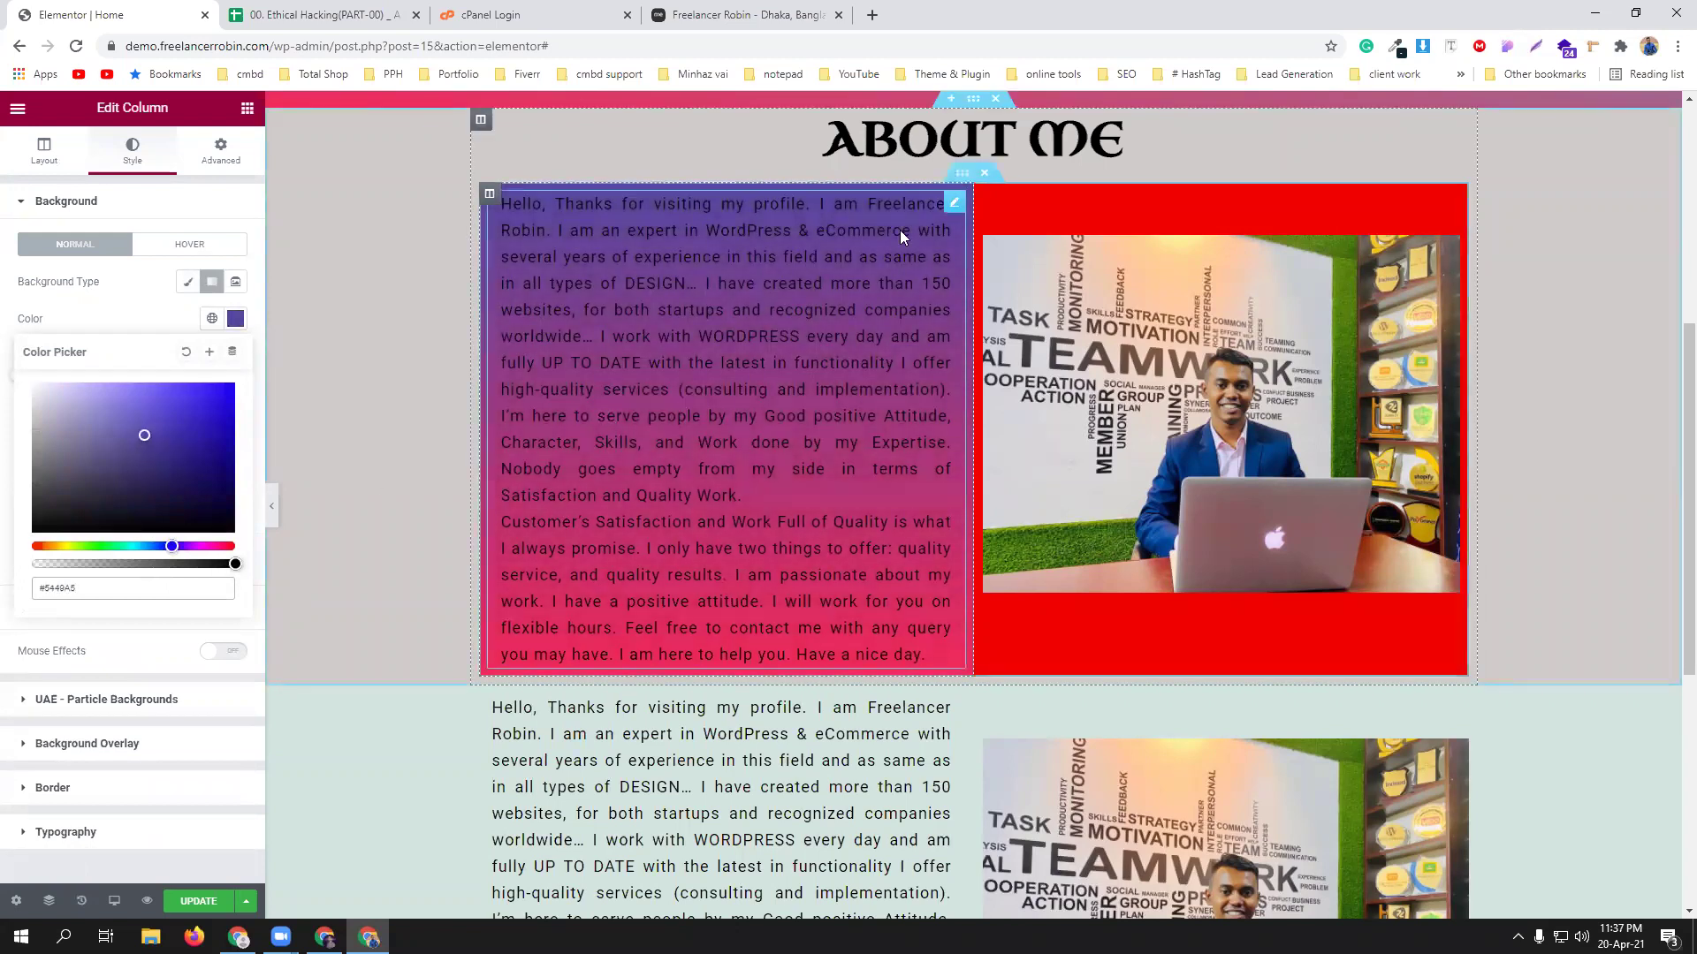
Give the about section's outer column, which holds the heading and the inner columns, a classic light pink background.
{"action": "scroll", "coordinate": [973, 166], "scroll_direction": "up", "scroll_amount": 1}
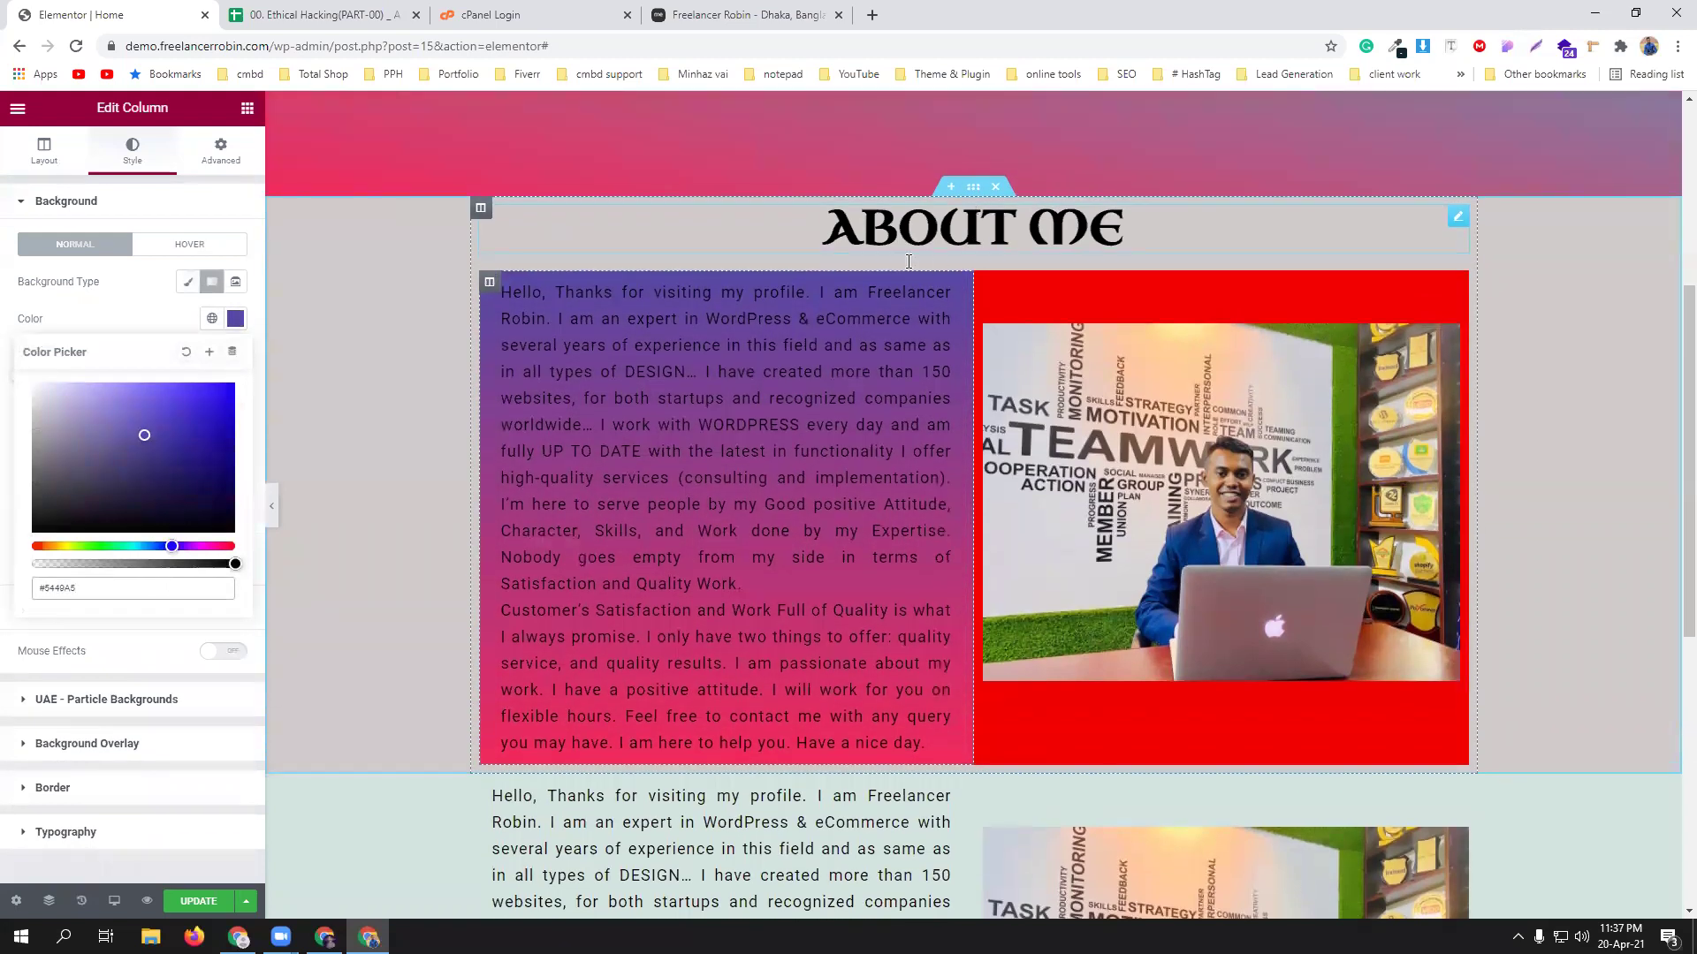
{"action": "left_click", "coordinate": [972, 188]}
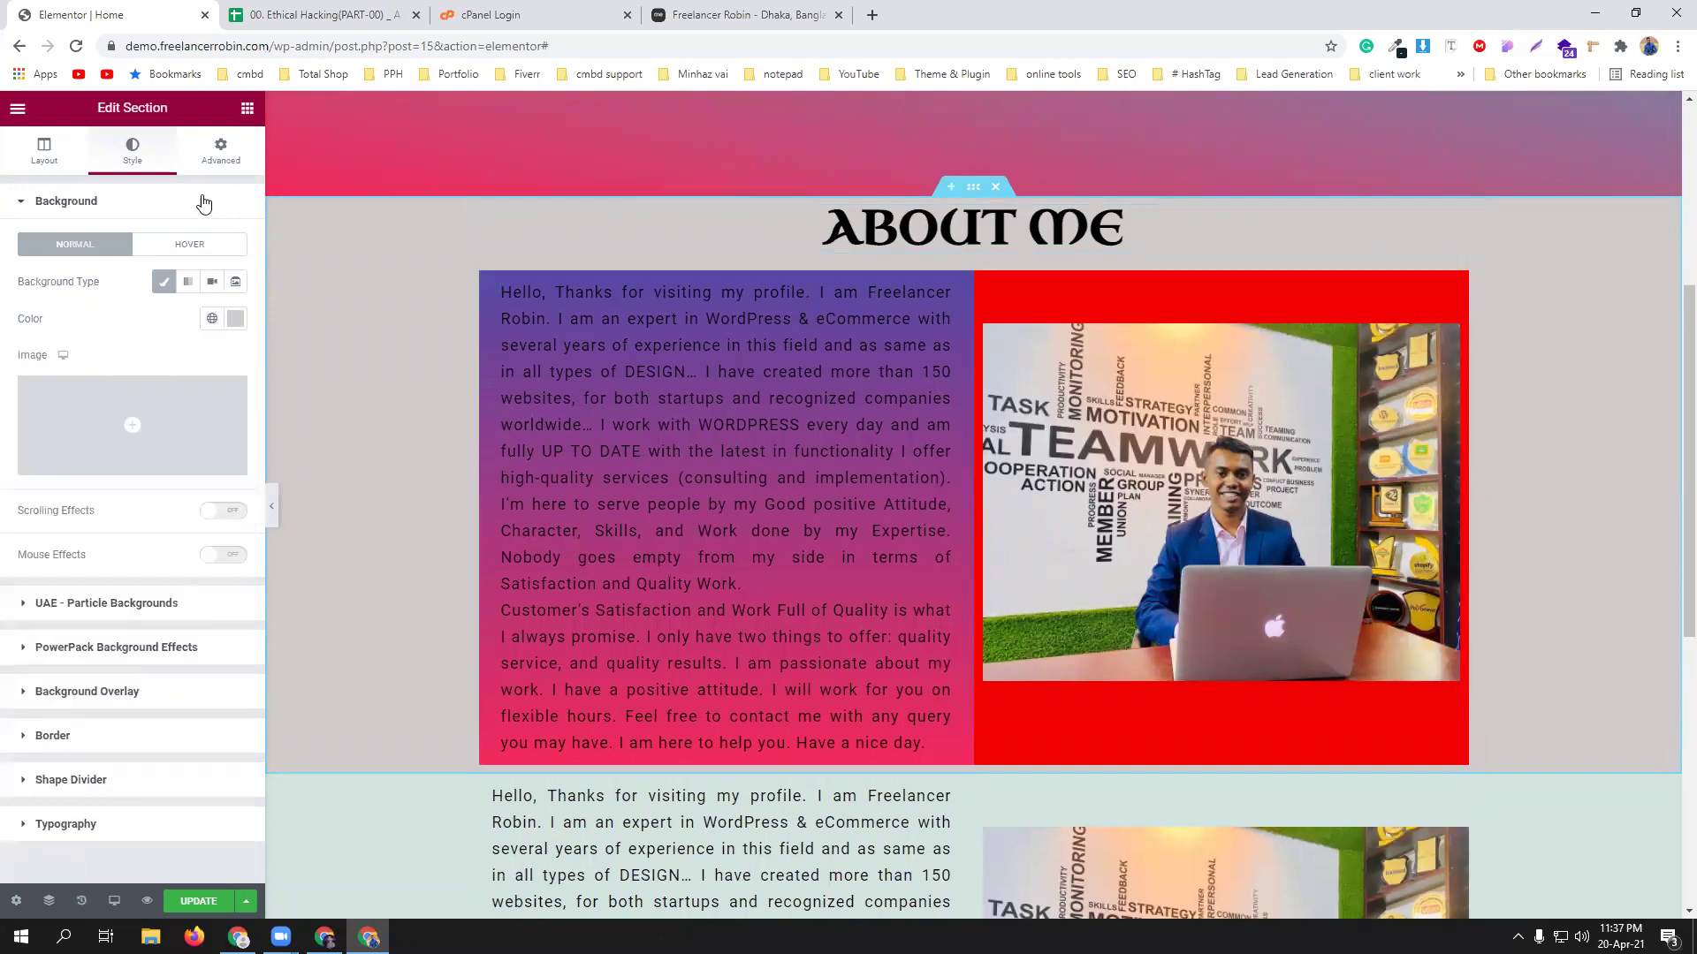
{"action": "left_click", "coordinate": [235, 319]}
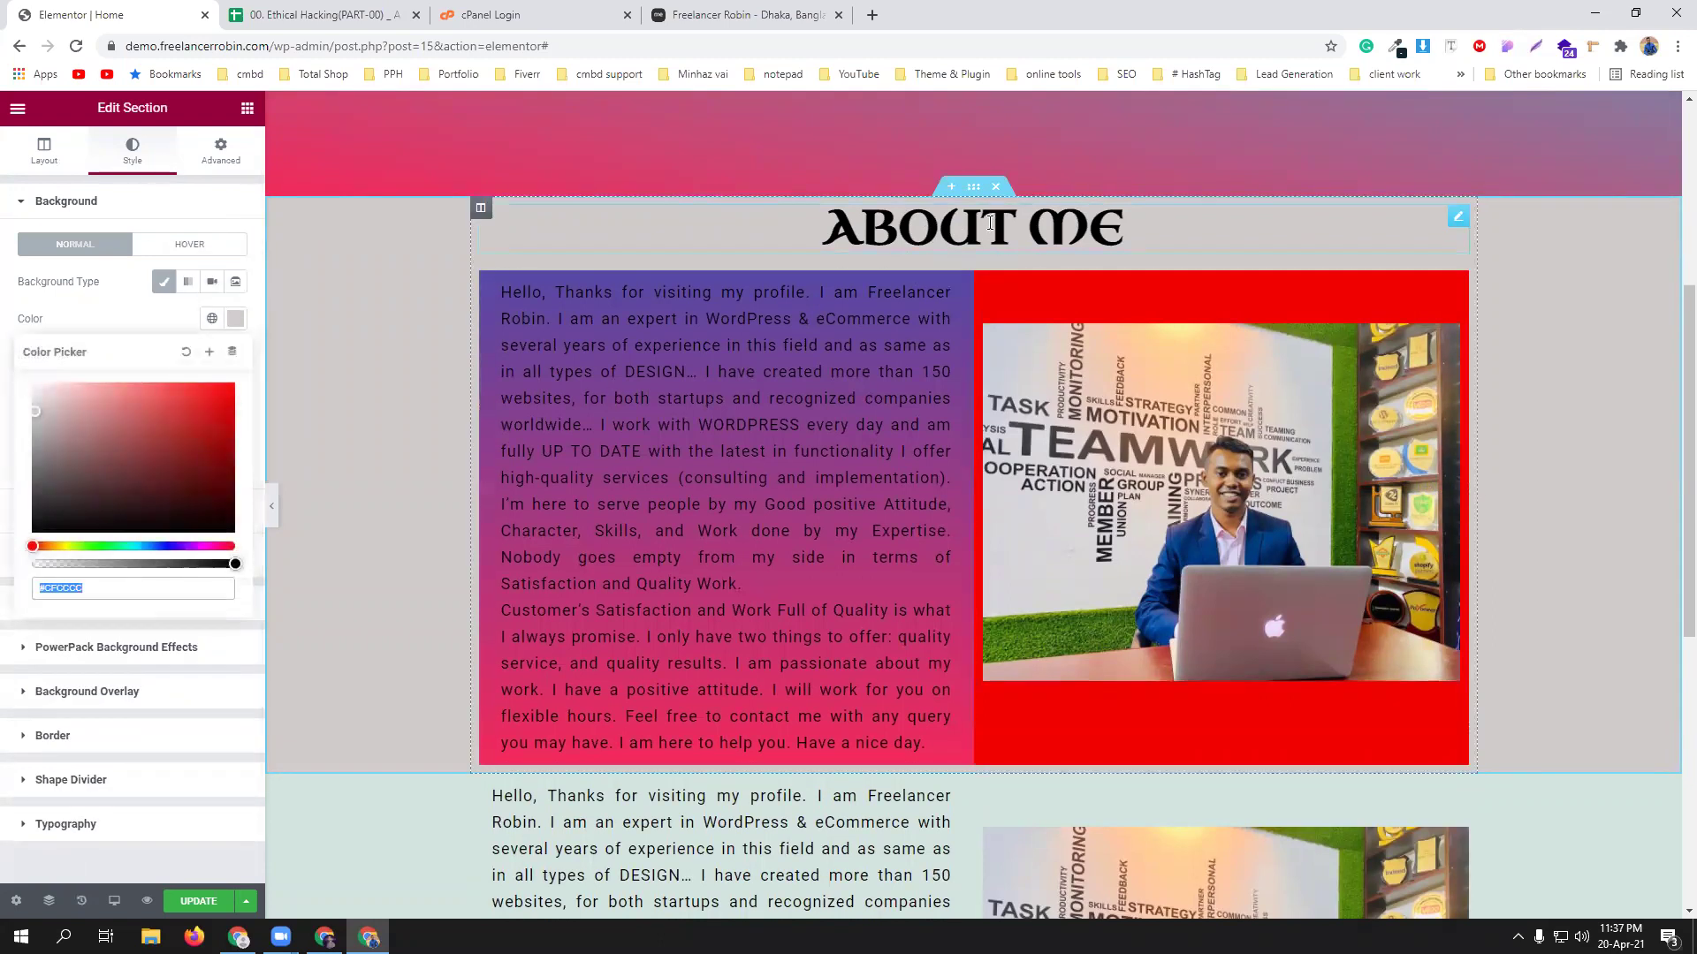
{"action": "left_click", "coordinate": [480, 207]}
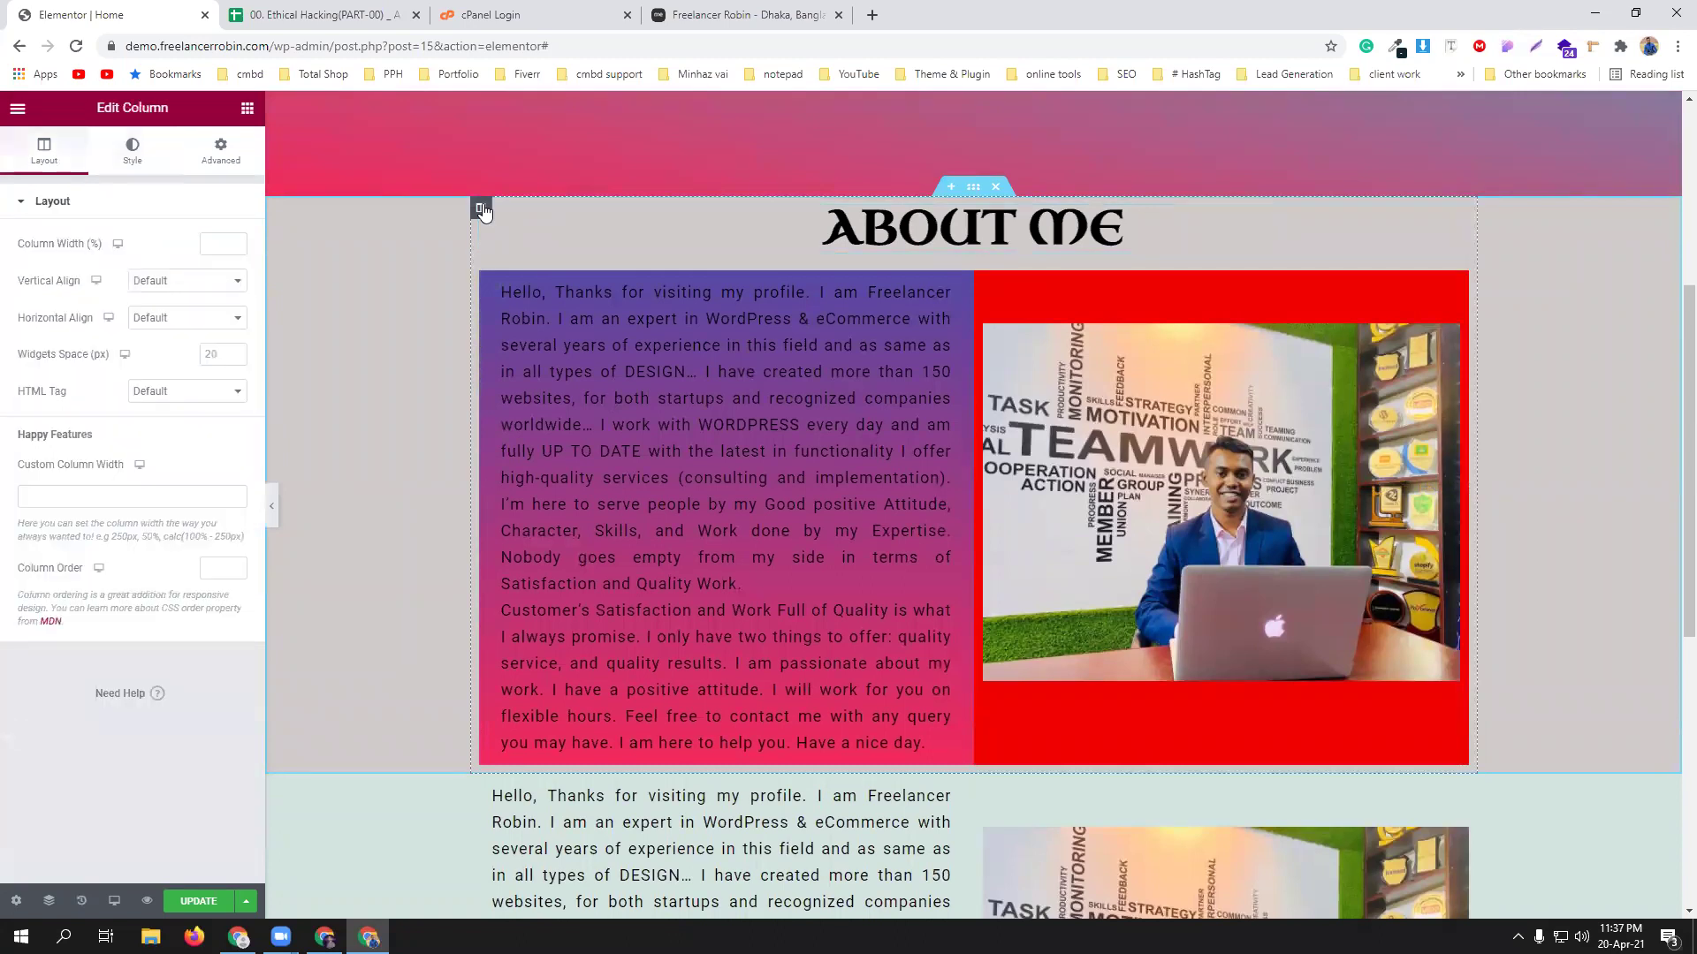
{"action": "left_click", "coordinate": [144, 149]}
{"action": "left_click", "coordinate": [187, 281]}
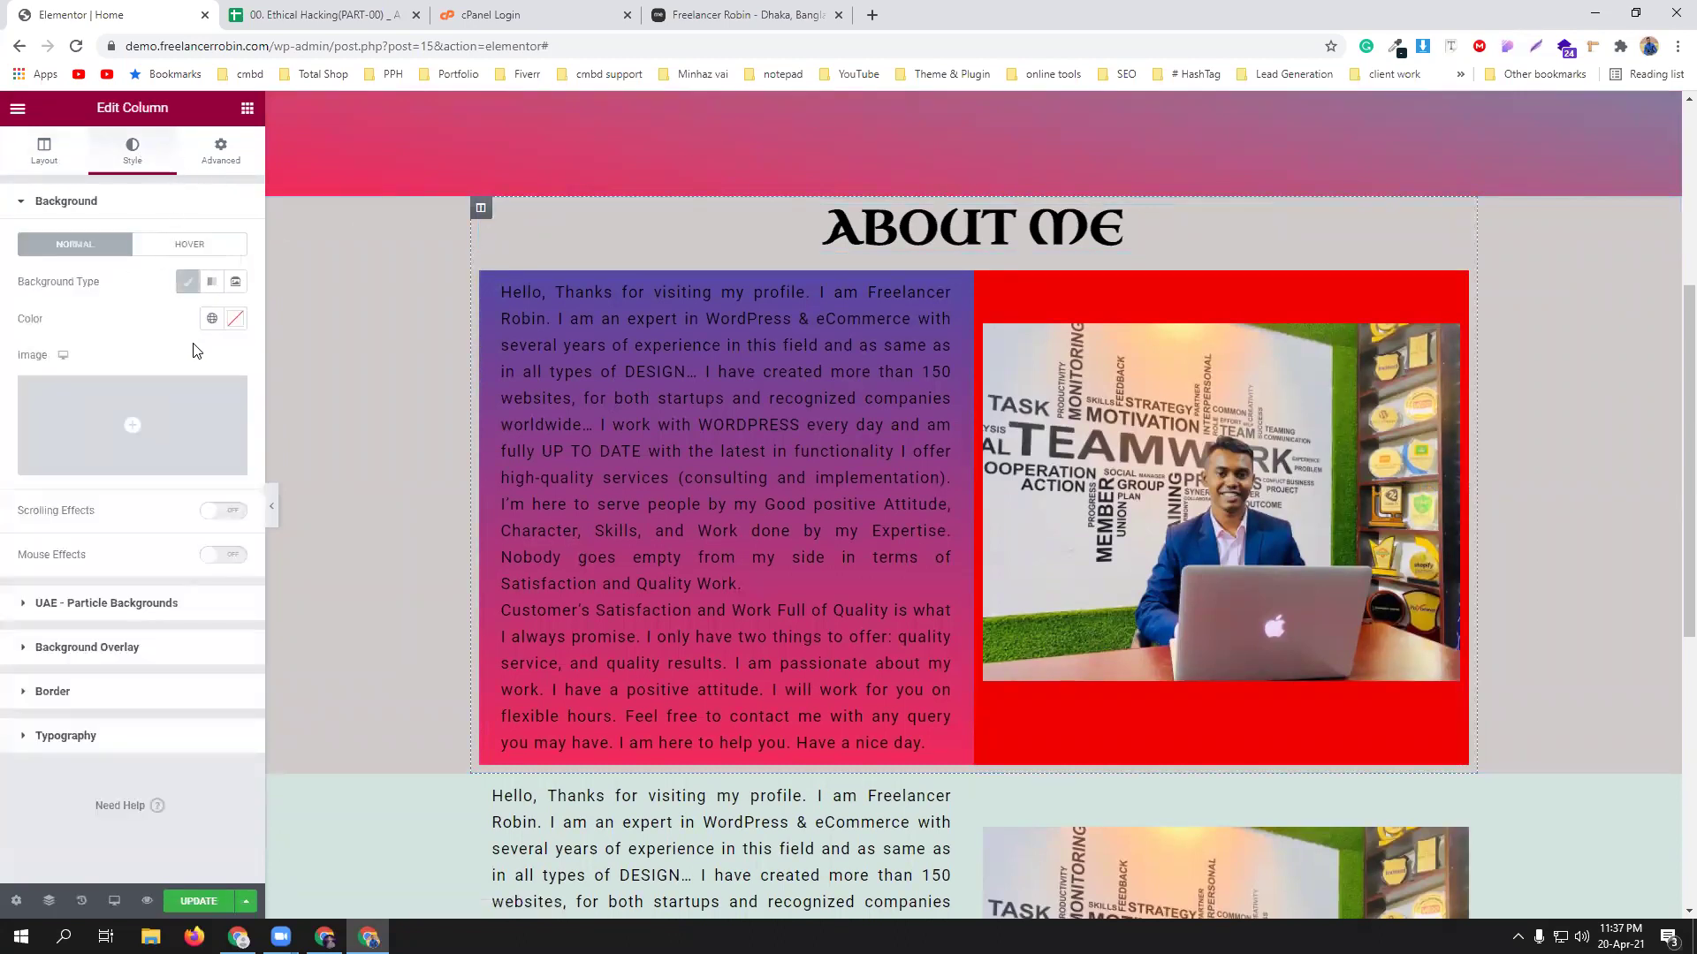
{"action": "left_click", "coordinate": [235, 318]}
{"action": "left_click", "coordinate": [235, 394]}
{"action": "left_click_drag", "start_coordinate": [242, 401], "coordinate": [172, 426]}
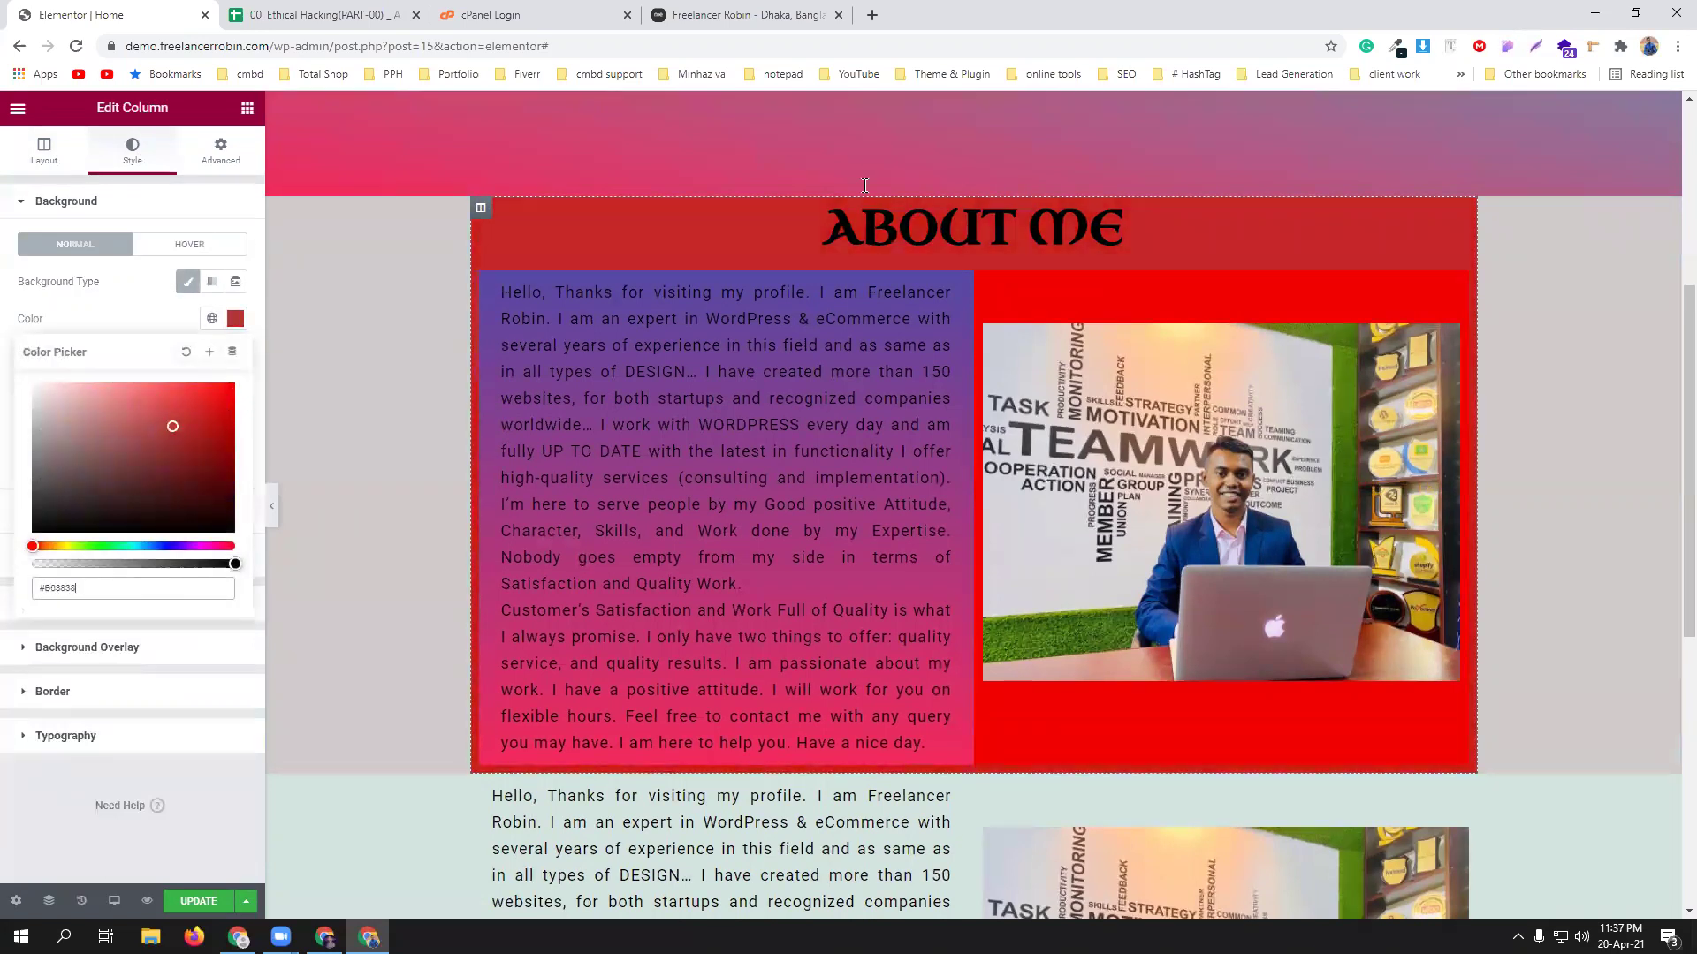
{"action": "left_click", "coordinate": [186, 352]}
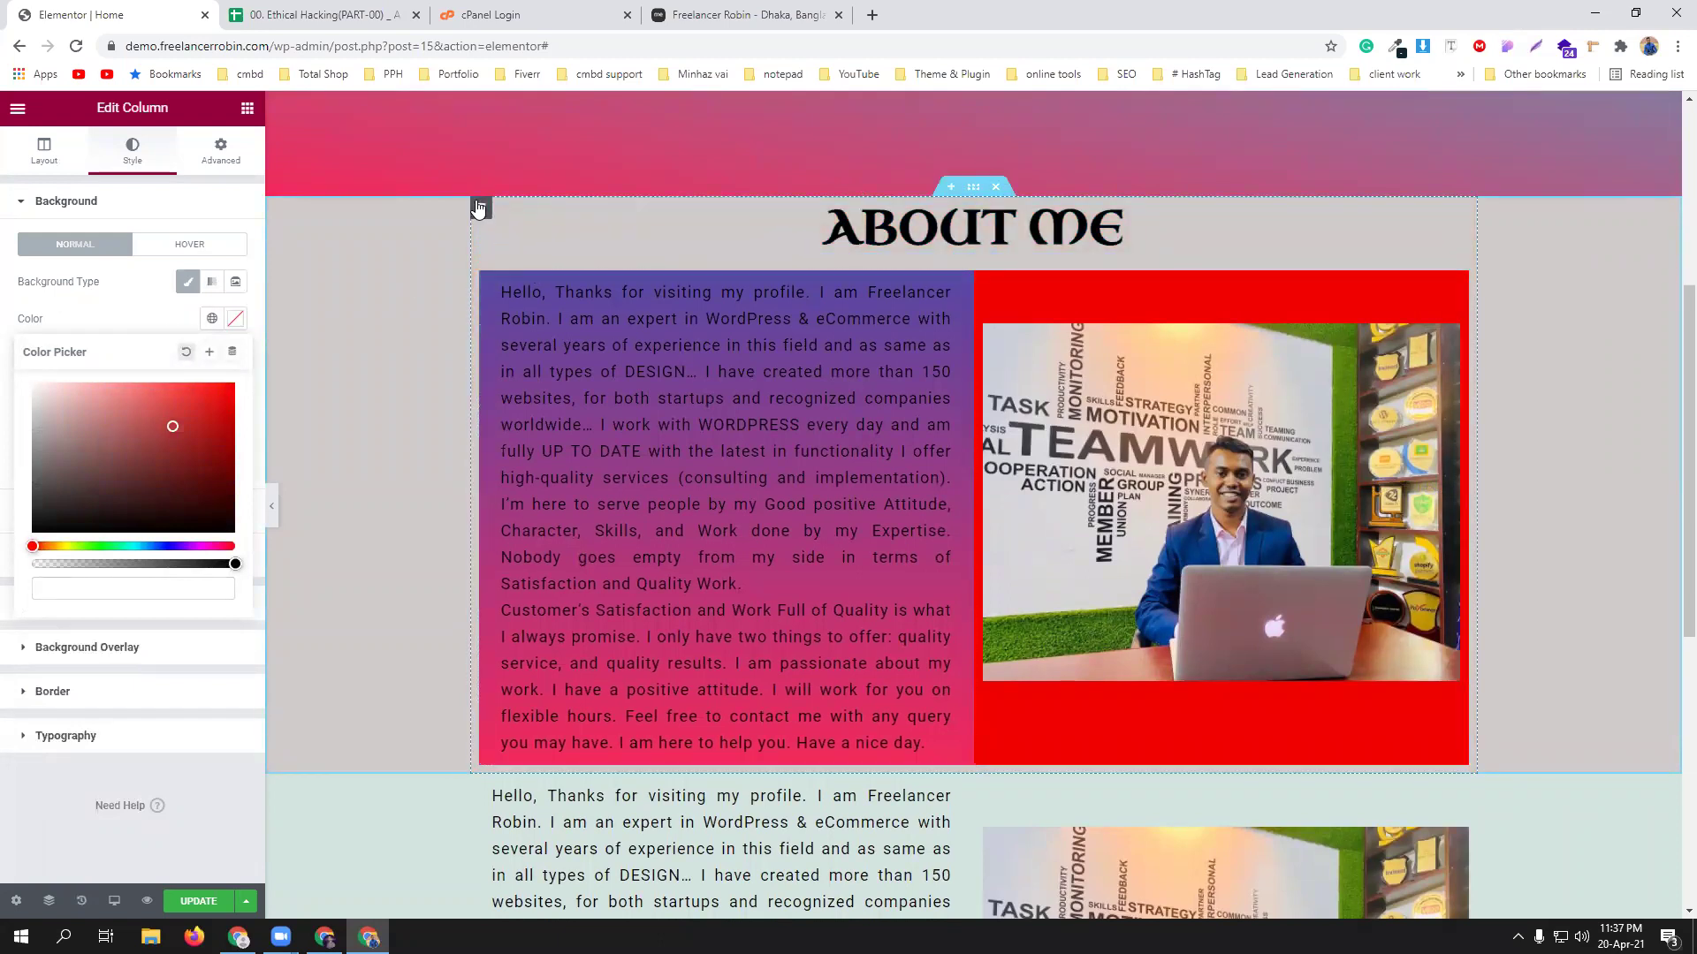
{"action": "left_click_drag", "start_coordinate": [102, 428], "coordinate": [100, 385]}
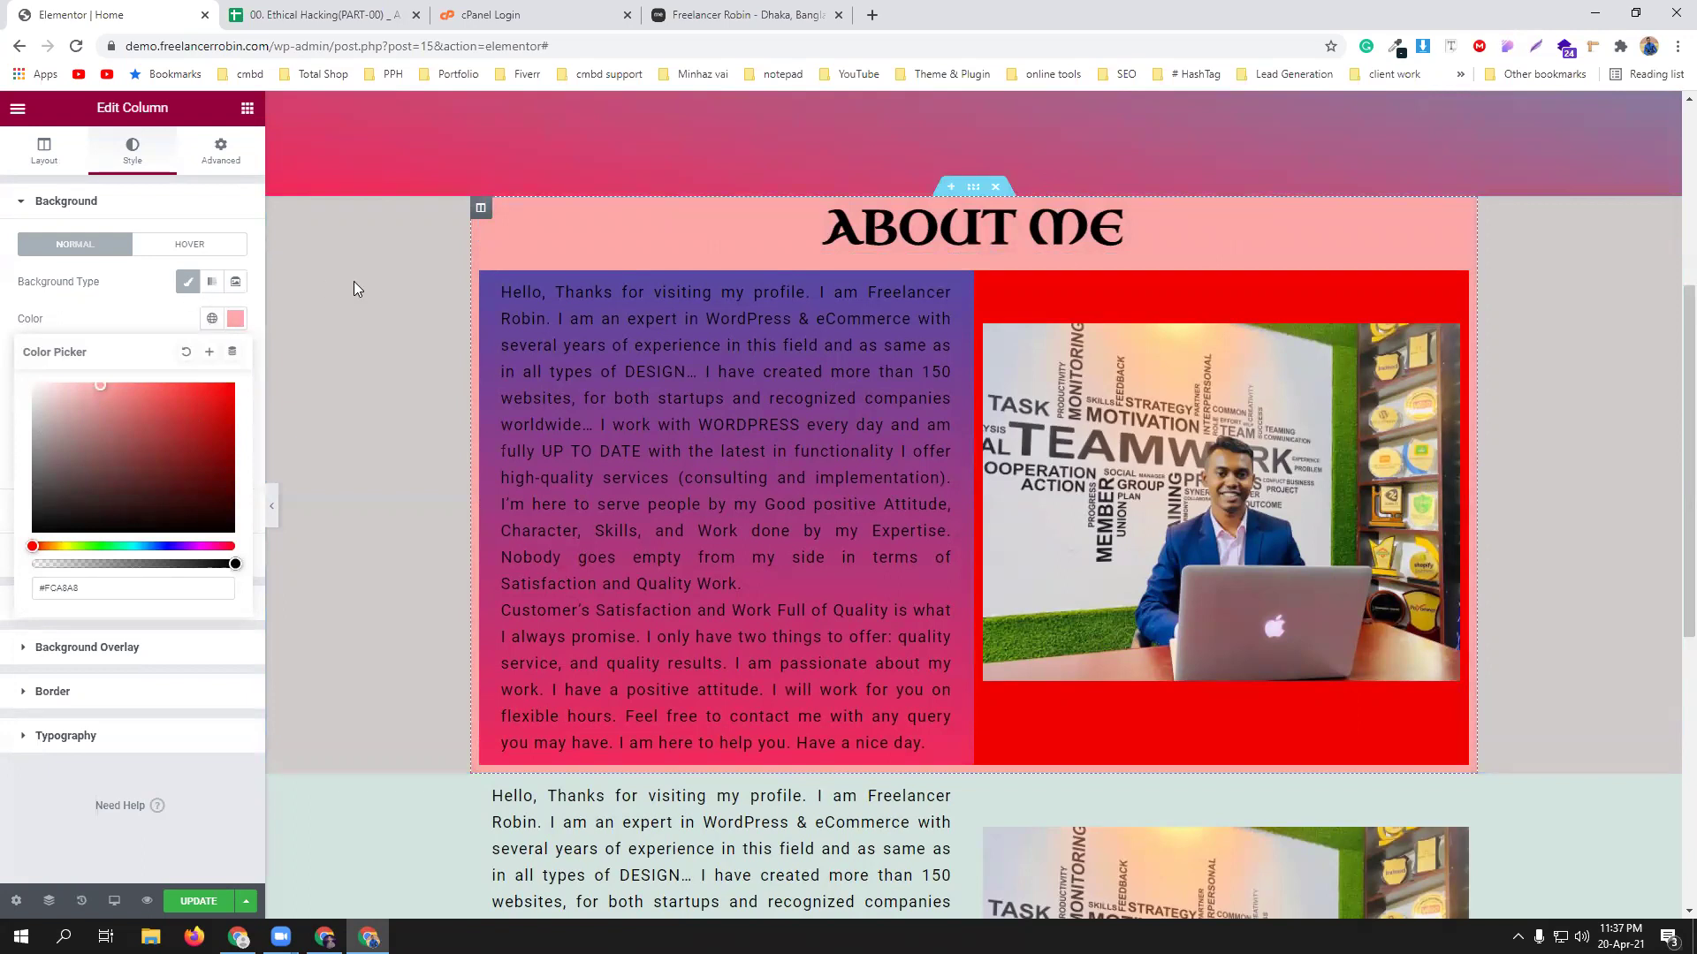
Give the lower two-column section a classic background in bright red.
{"action": "scroll", "coordinate": [365, 588], "scroll_direction": "down", "scroll_amount": 4}
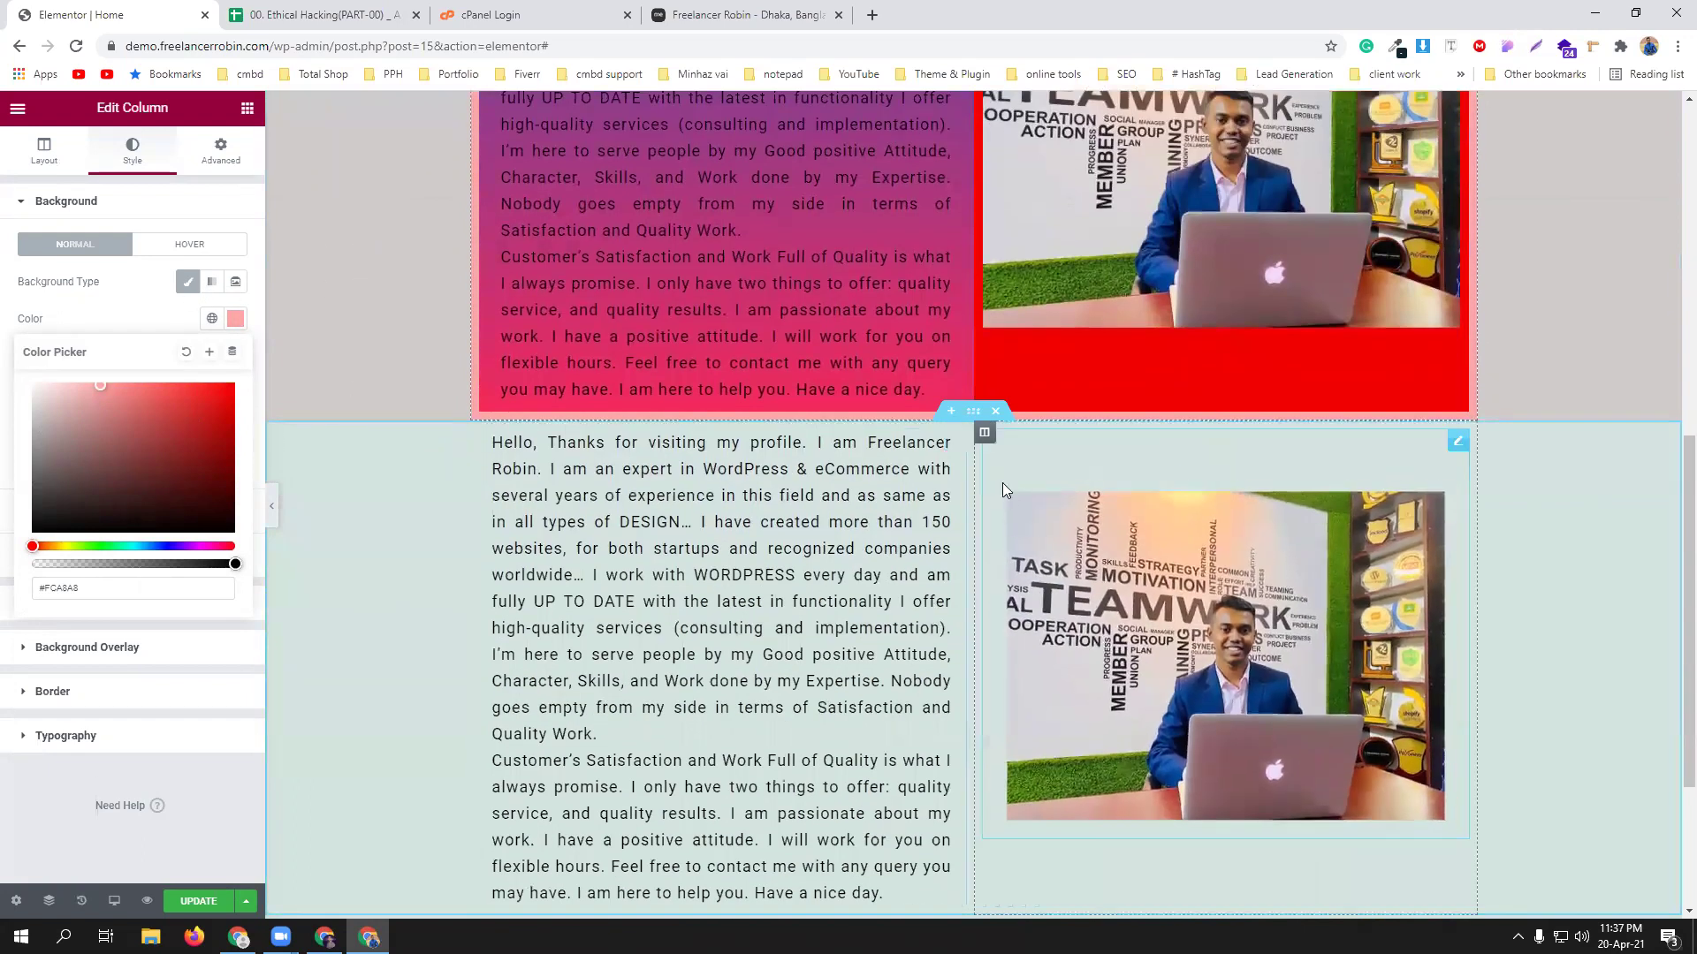
{"action": "left_click", "coordinate": [975, 413]}
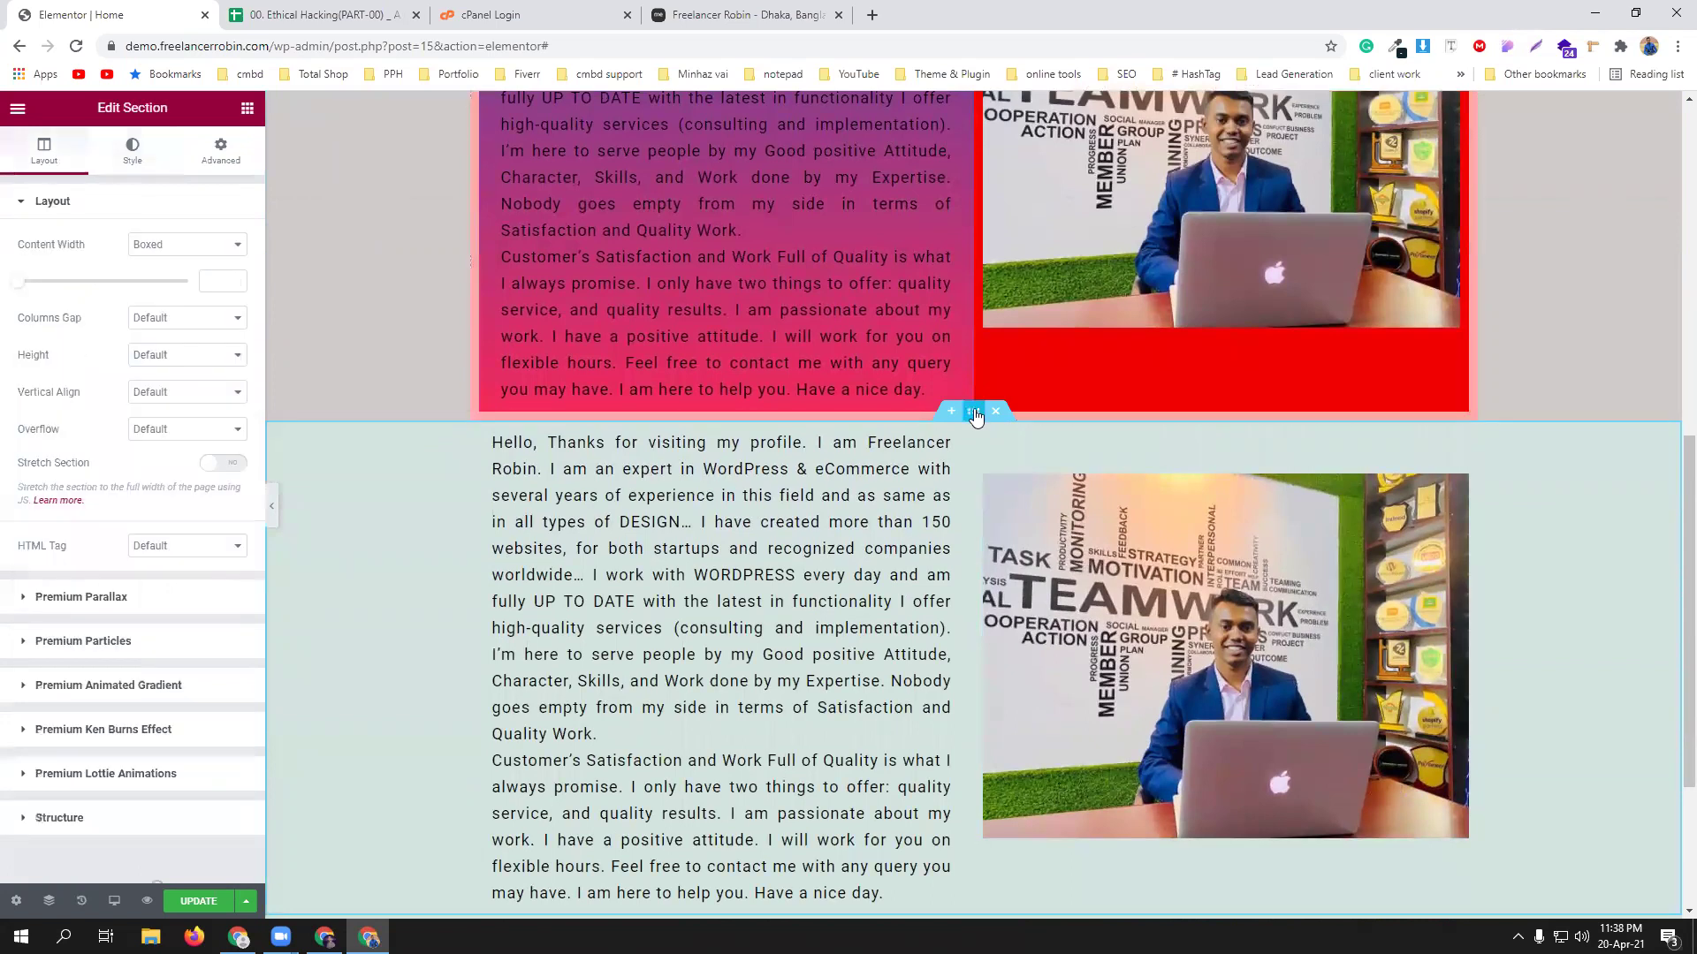
{"action": "left_click", "coordinate": [133, 148]}
{"action": "left_click", "coordinate": [163, 281]}
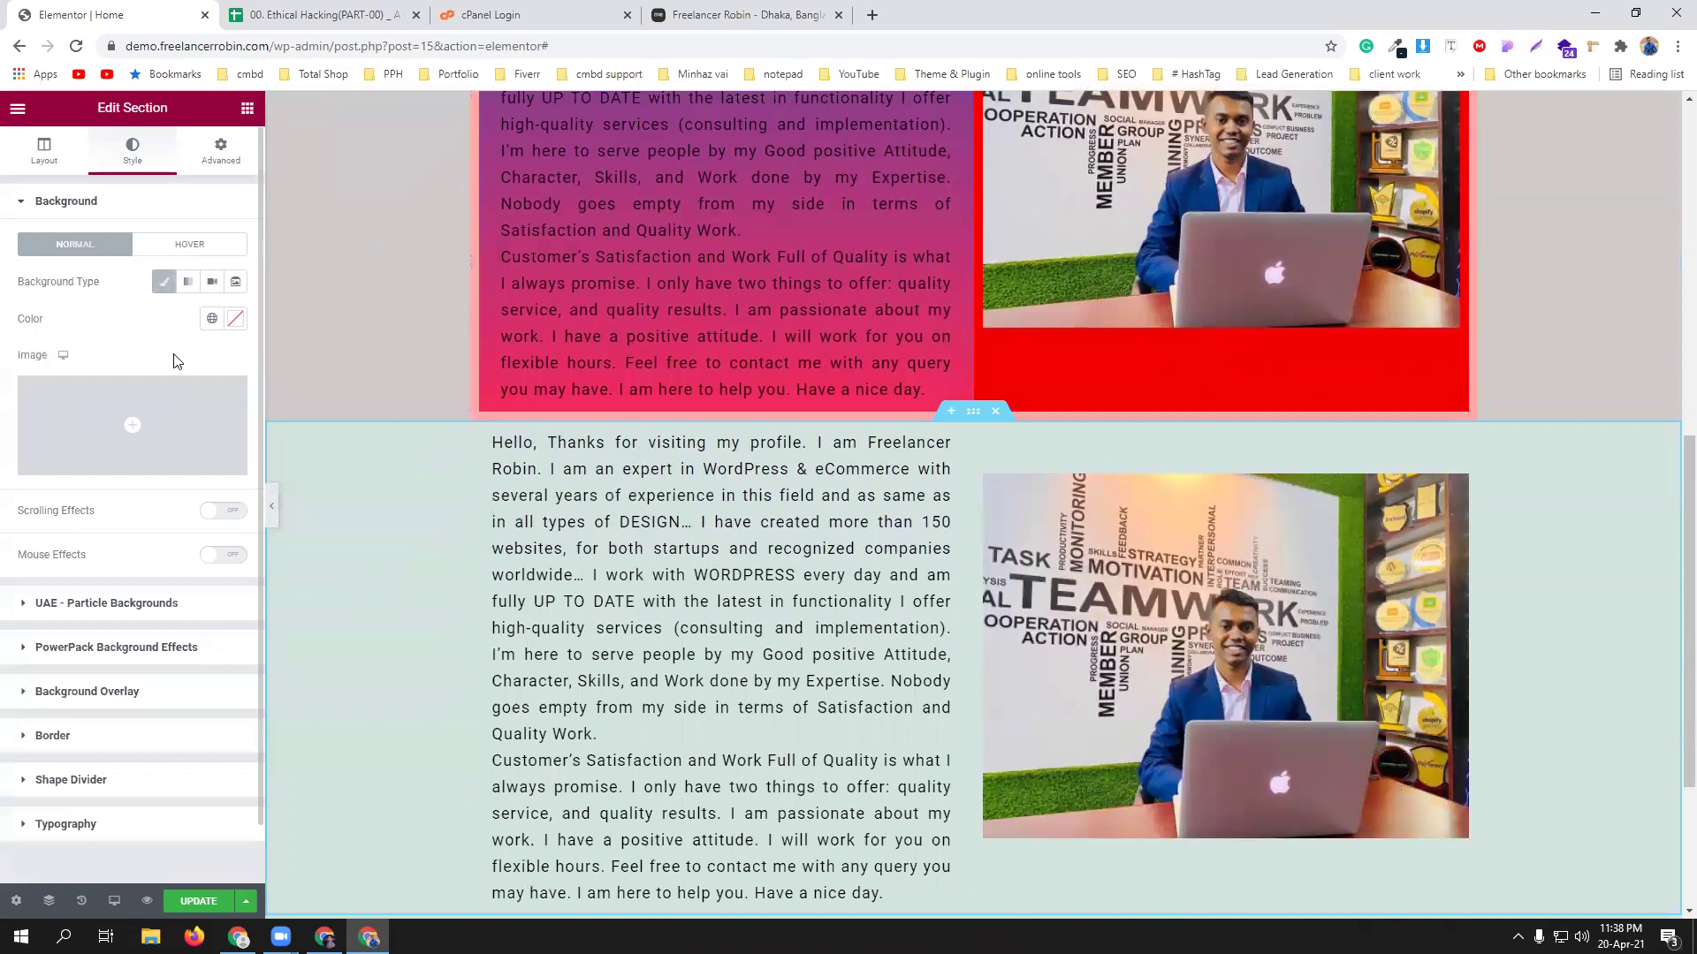
{"action": "left_click", "coordinate": [235, 320]}
{"action": "left_click", "coordinate": [229, 394]}
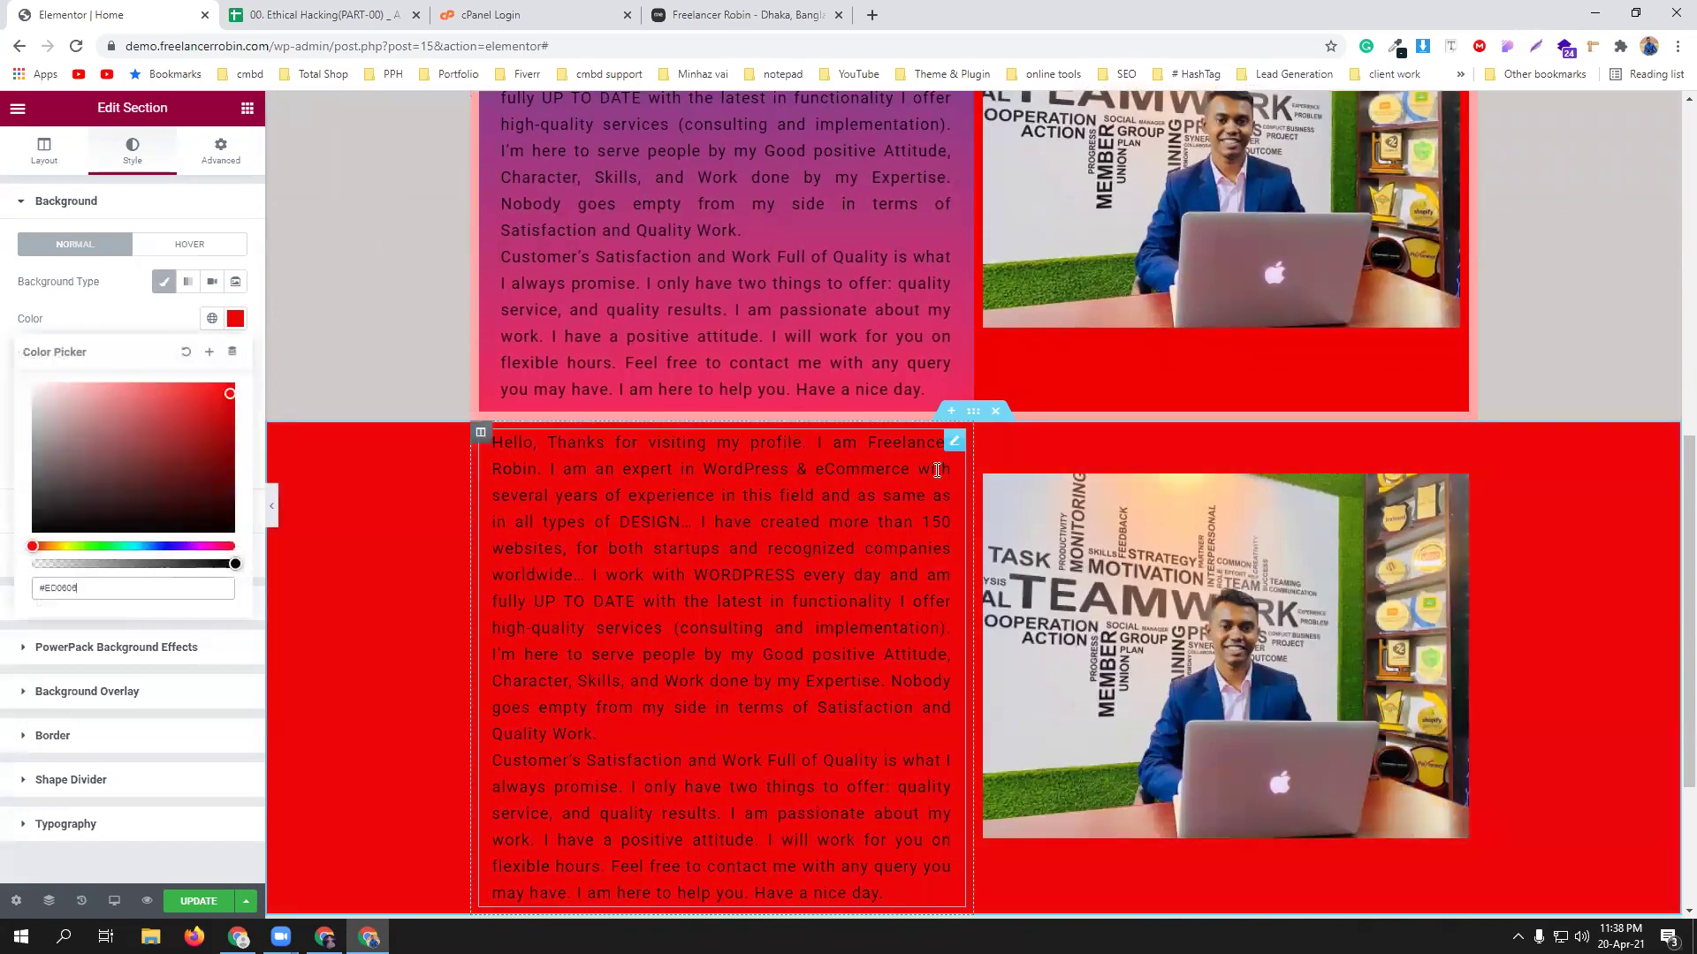
Give the bio text column of the lower section a classic background in medium blue.
{"action": "left_click", "coordinate": [481, 434]}
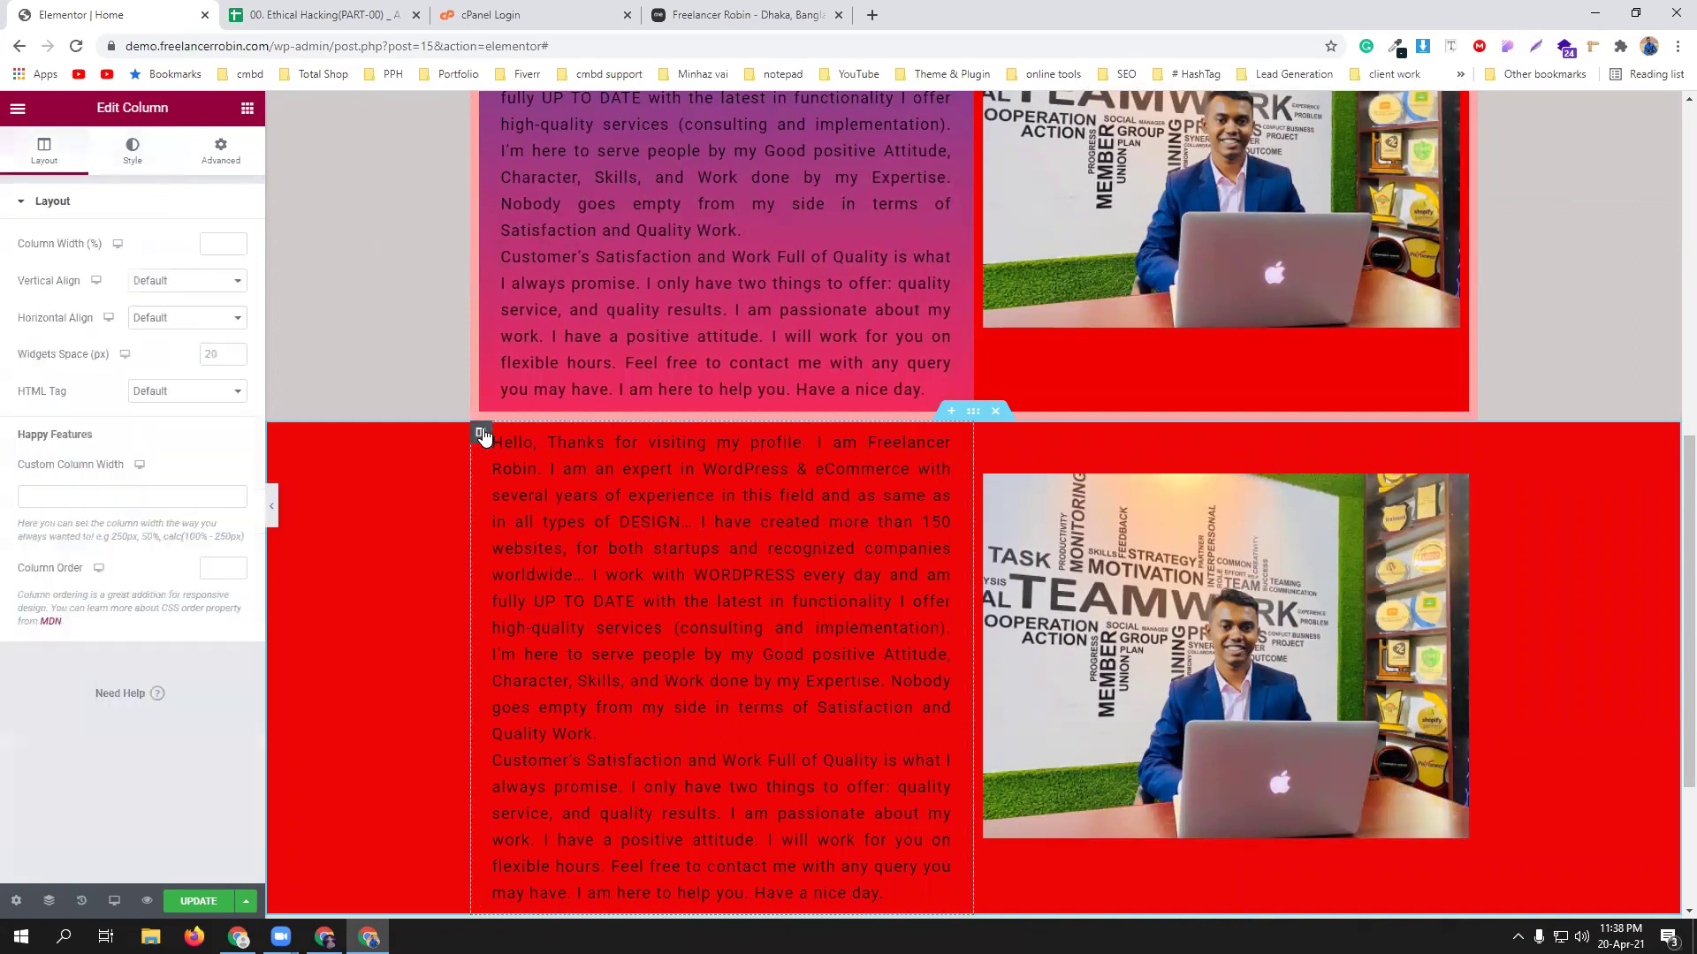
{"action": "left_click", "coordinate": [133, 151]}
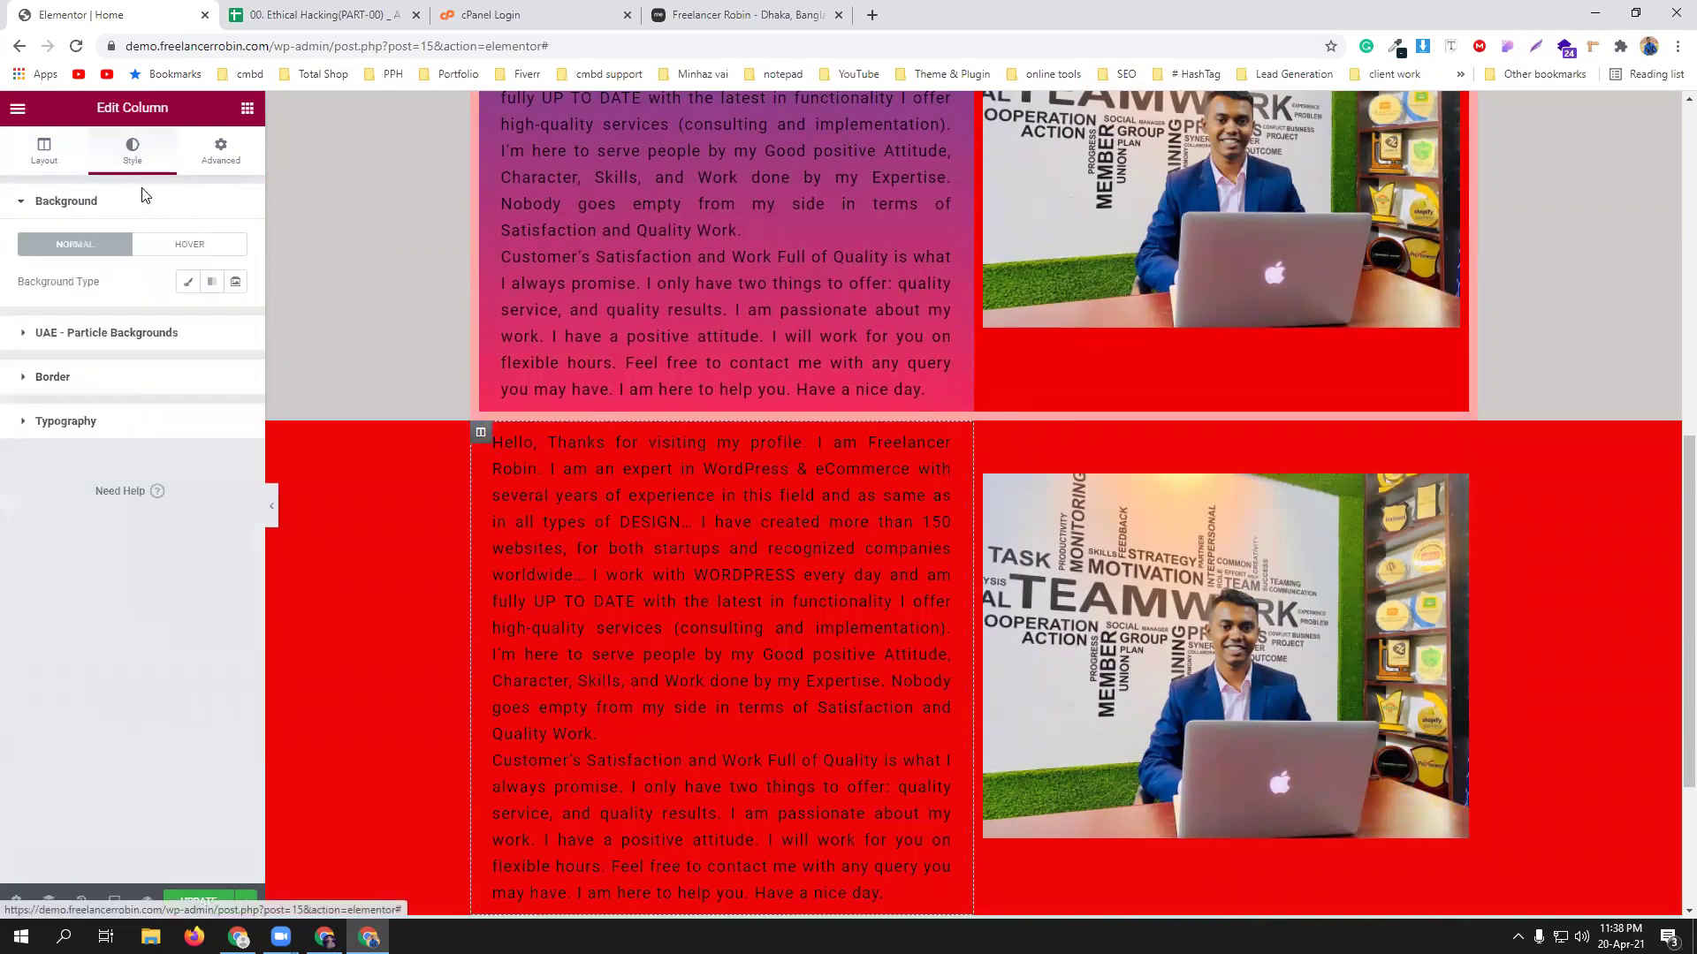
{"action": "left_click", "coordinate": [187, 283]}
{"action": "left_click", "coordinate": [235, 320]}
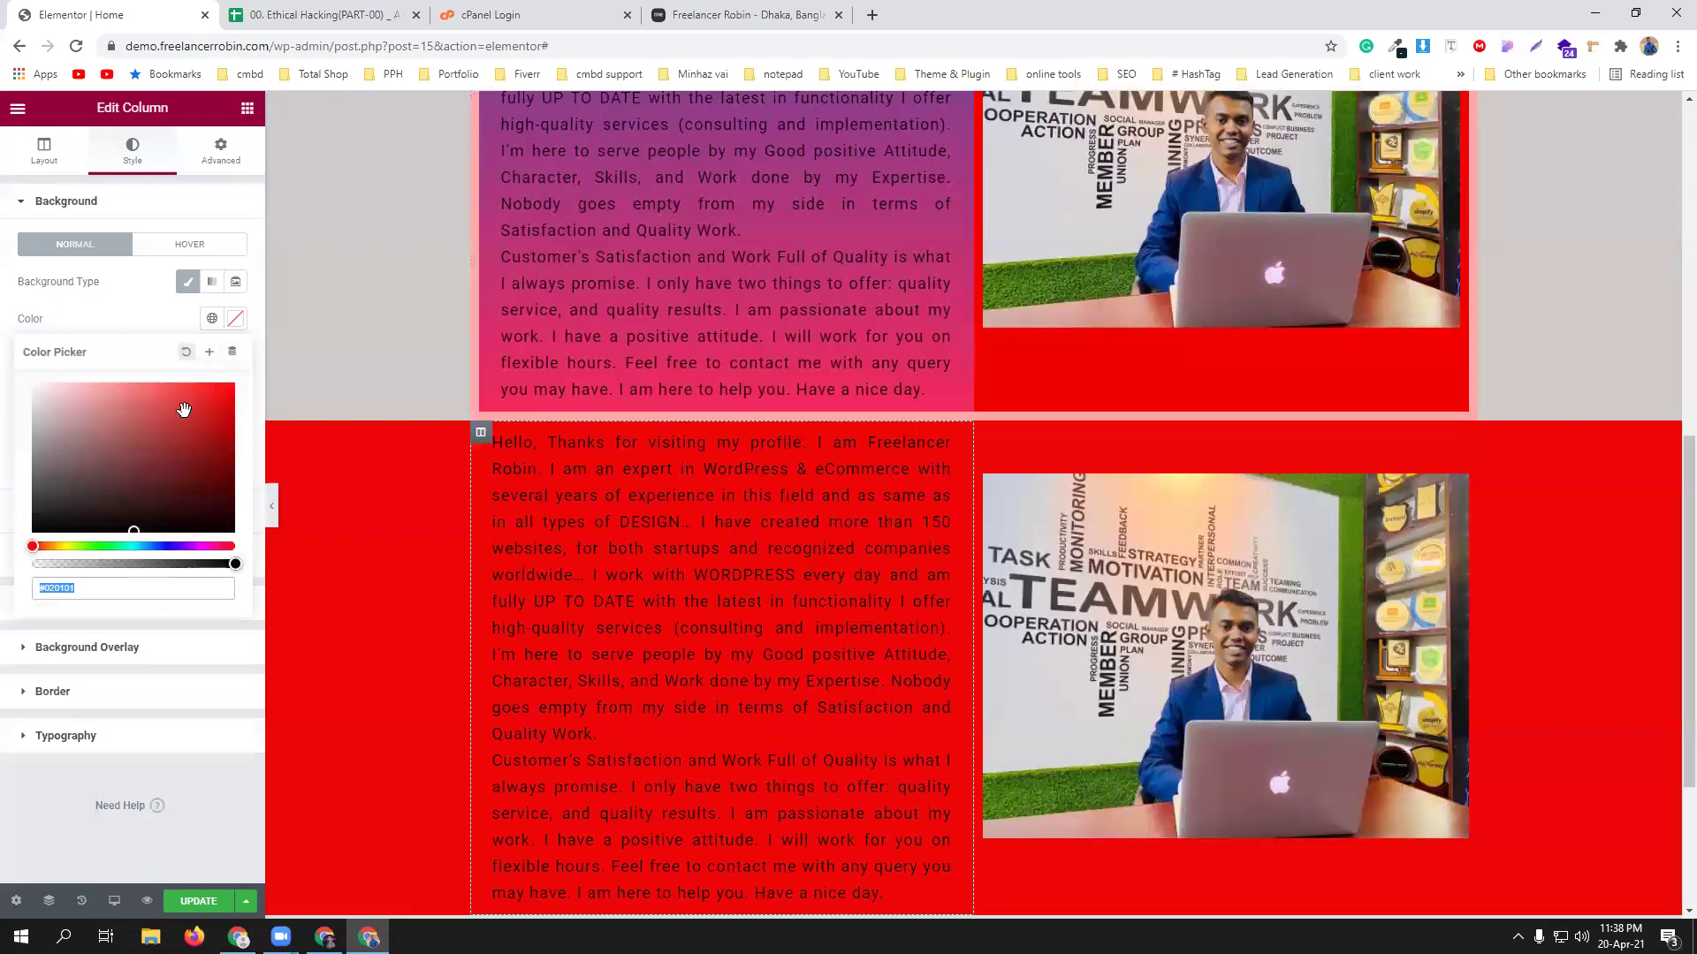
{"action": "left_click", "coordinate": [149, 544]}
{"action": "left_click_drag", "start_coordinate": [140, 522], "coordinate": [166, 414]}
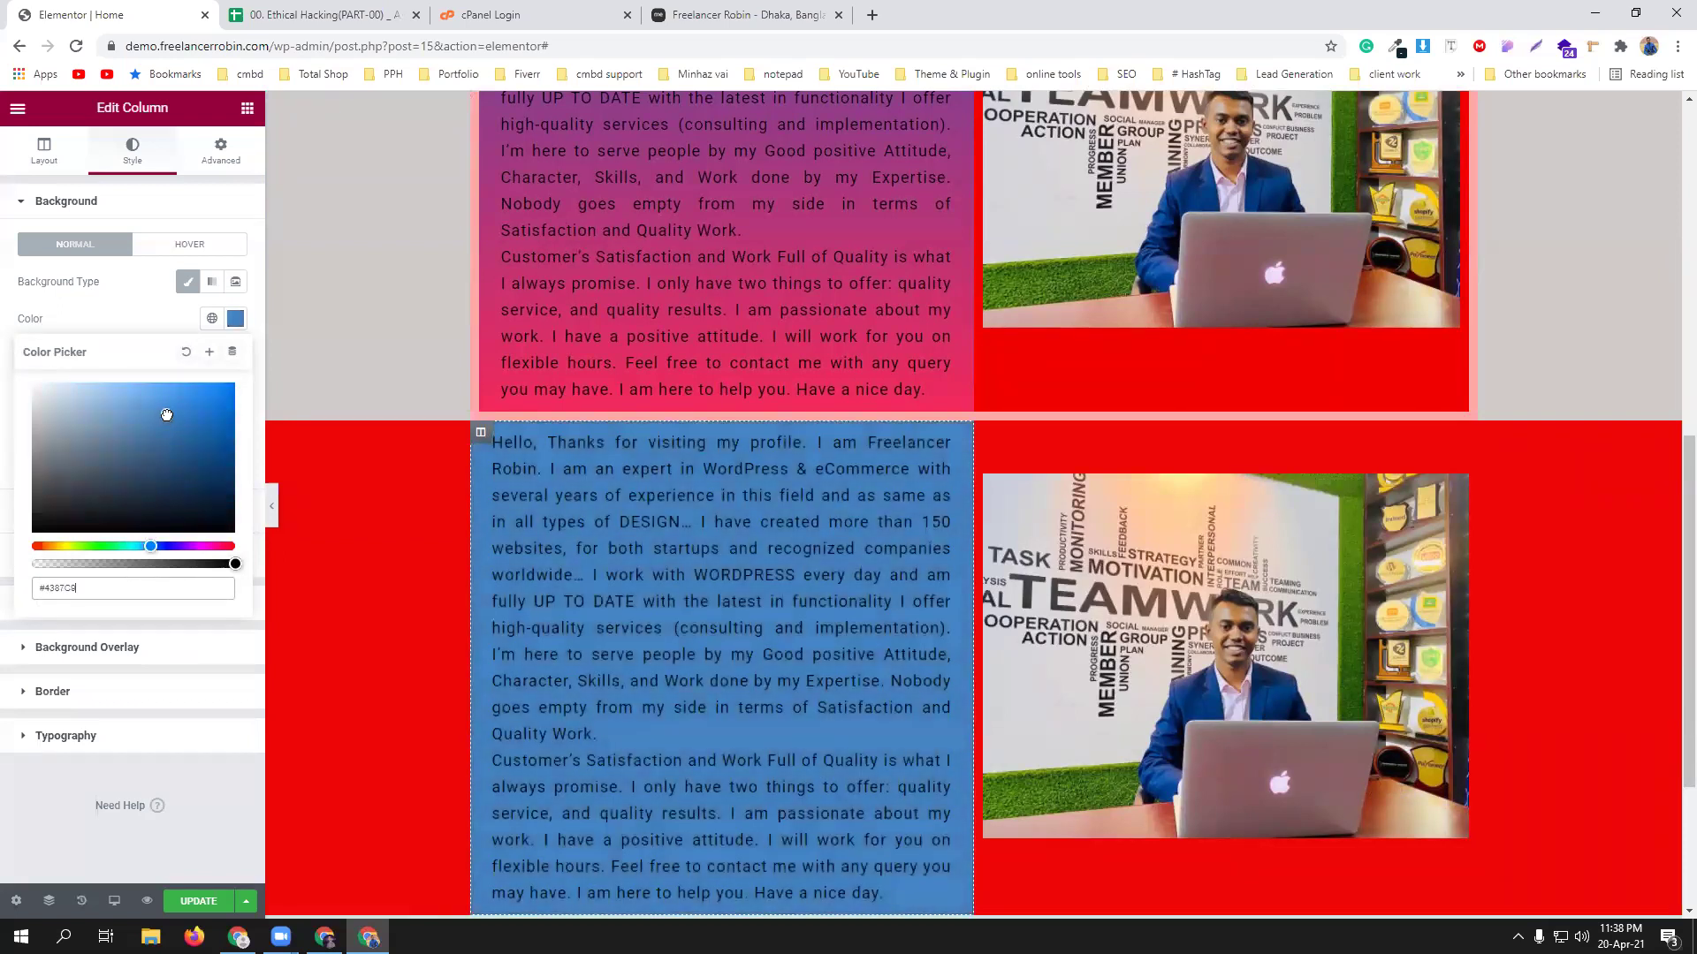
Delete the entire lower two-column section below the about section.
{"action": "left_click", "coordinate": [985, 457]}
{"action": "scroll", "coordinate": [818, 528], "scroll_direction": "up", "scroll_amount": 3}
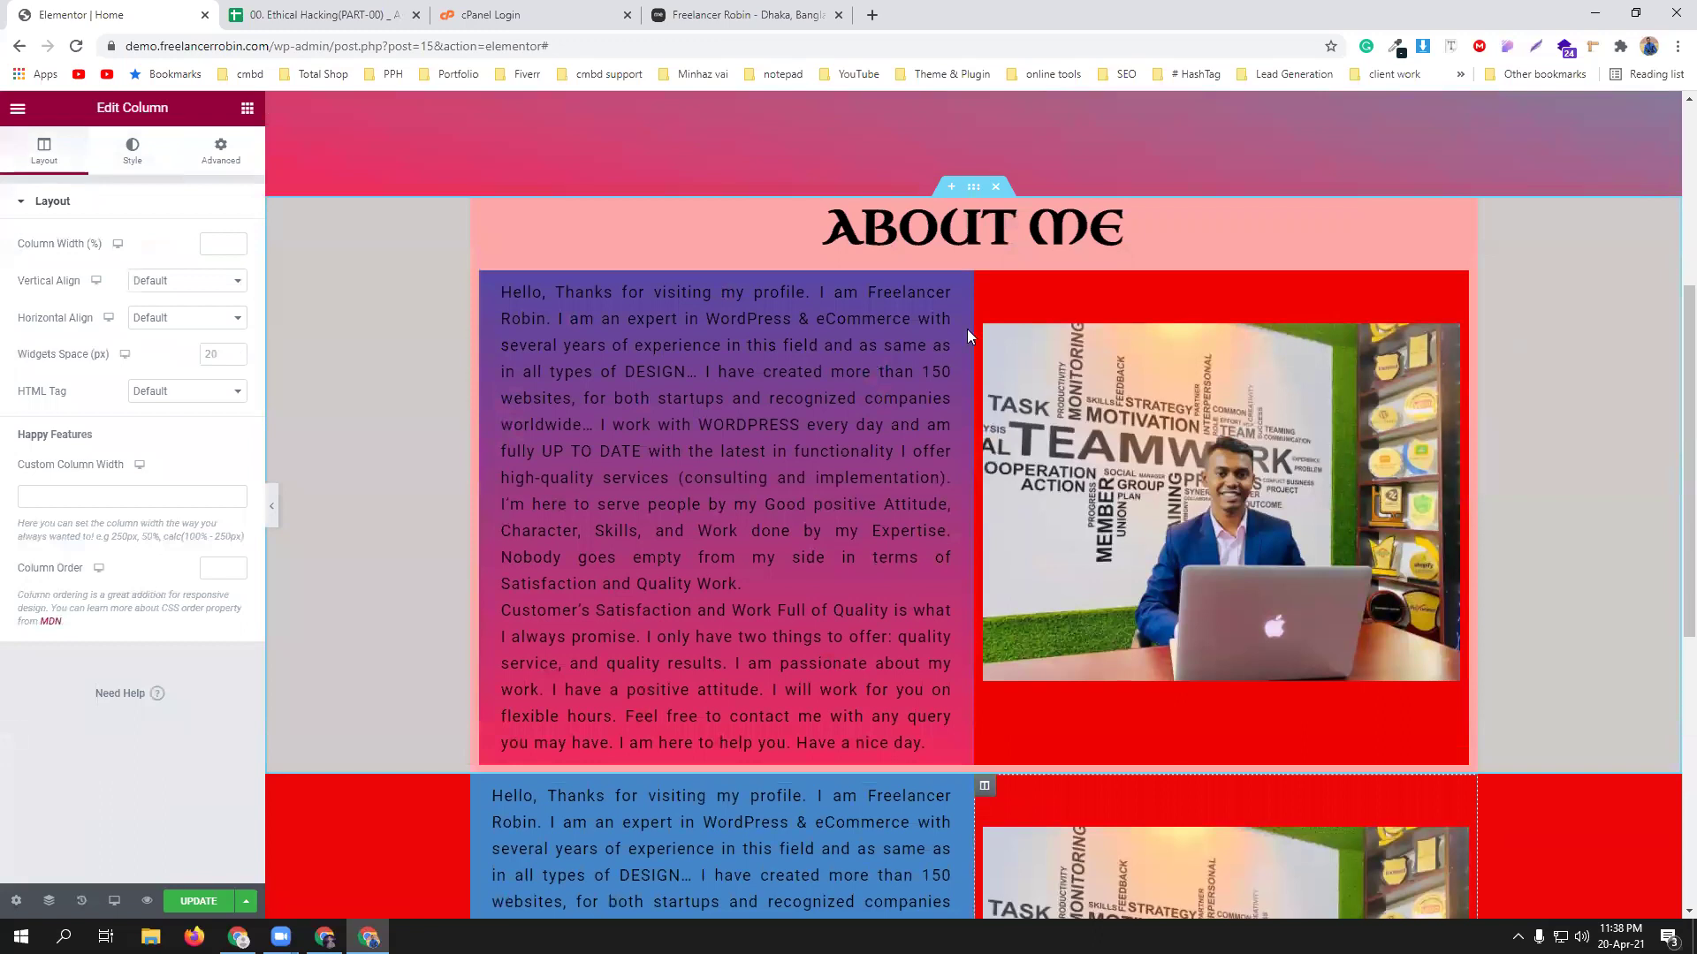
{"action": "scroll", "coordinate": [864, 500], "scroll_direction": "down", "scroll_amount": 1}
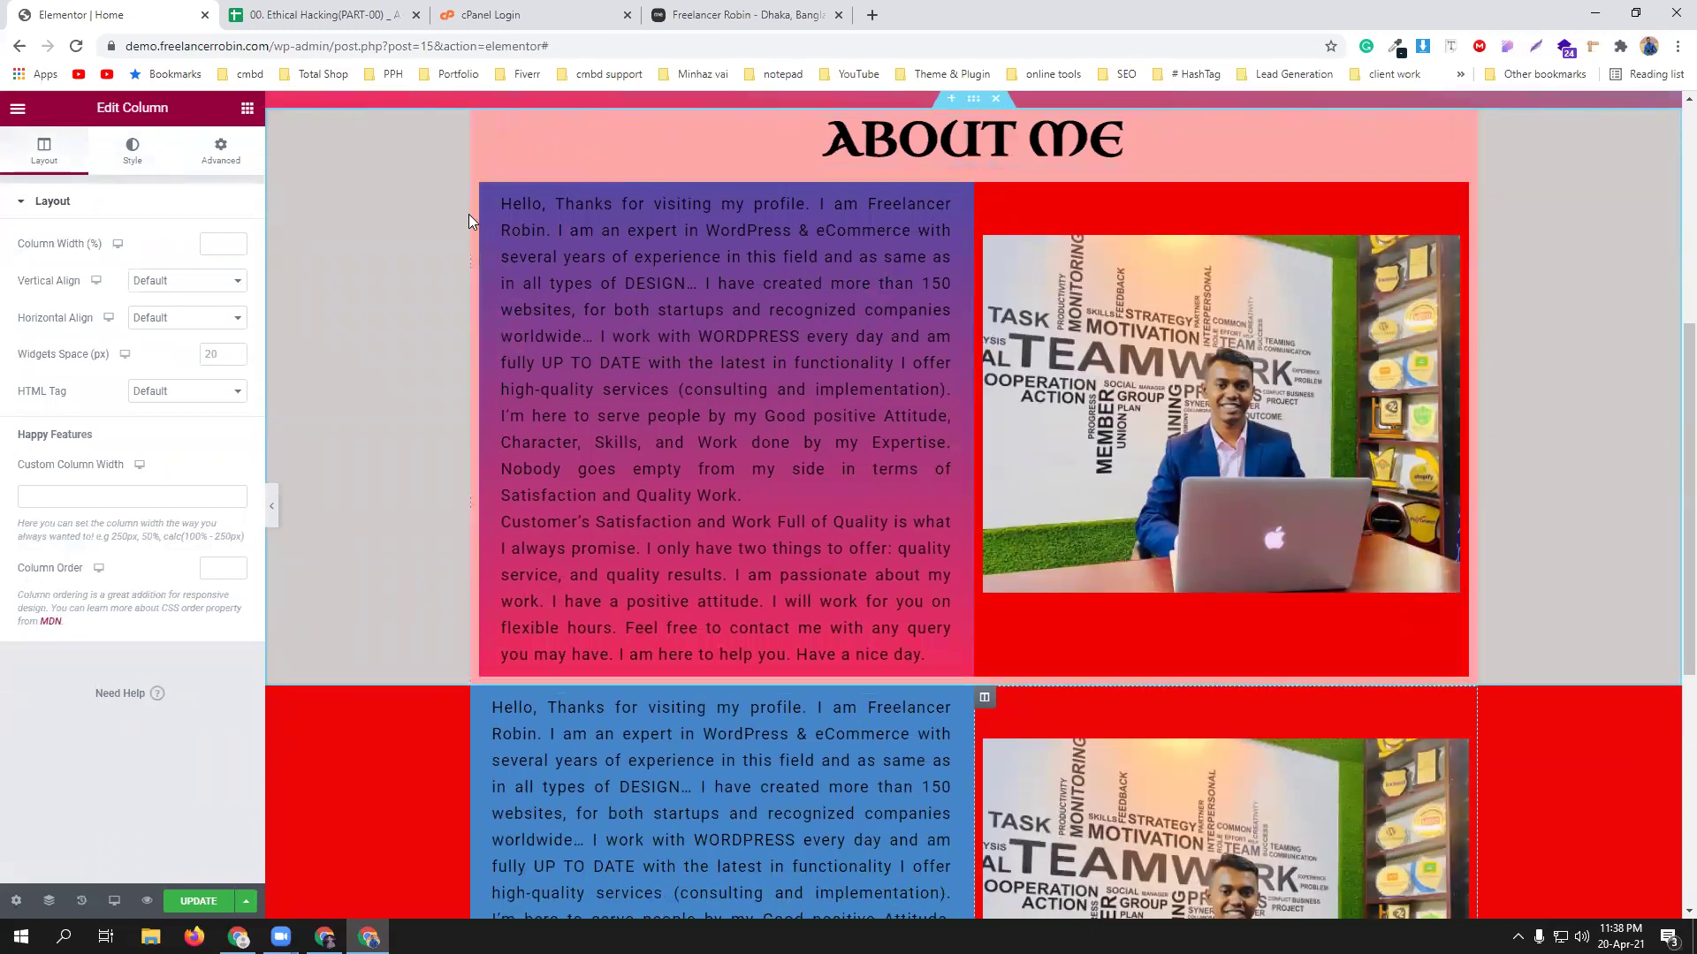
{"action": "scroll", "coordinate": [1041, 475], "scroll_direction": "down", "scroll_amount": 3}
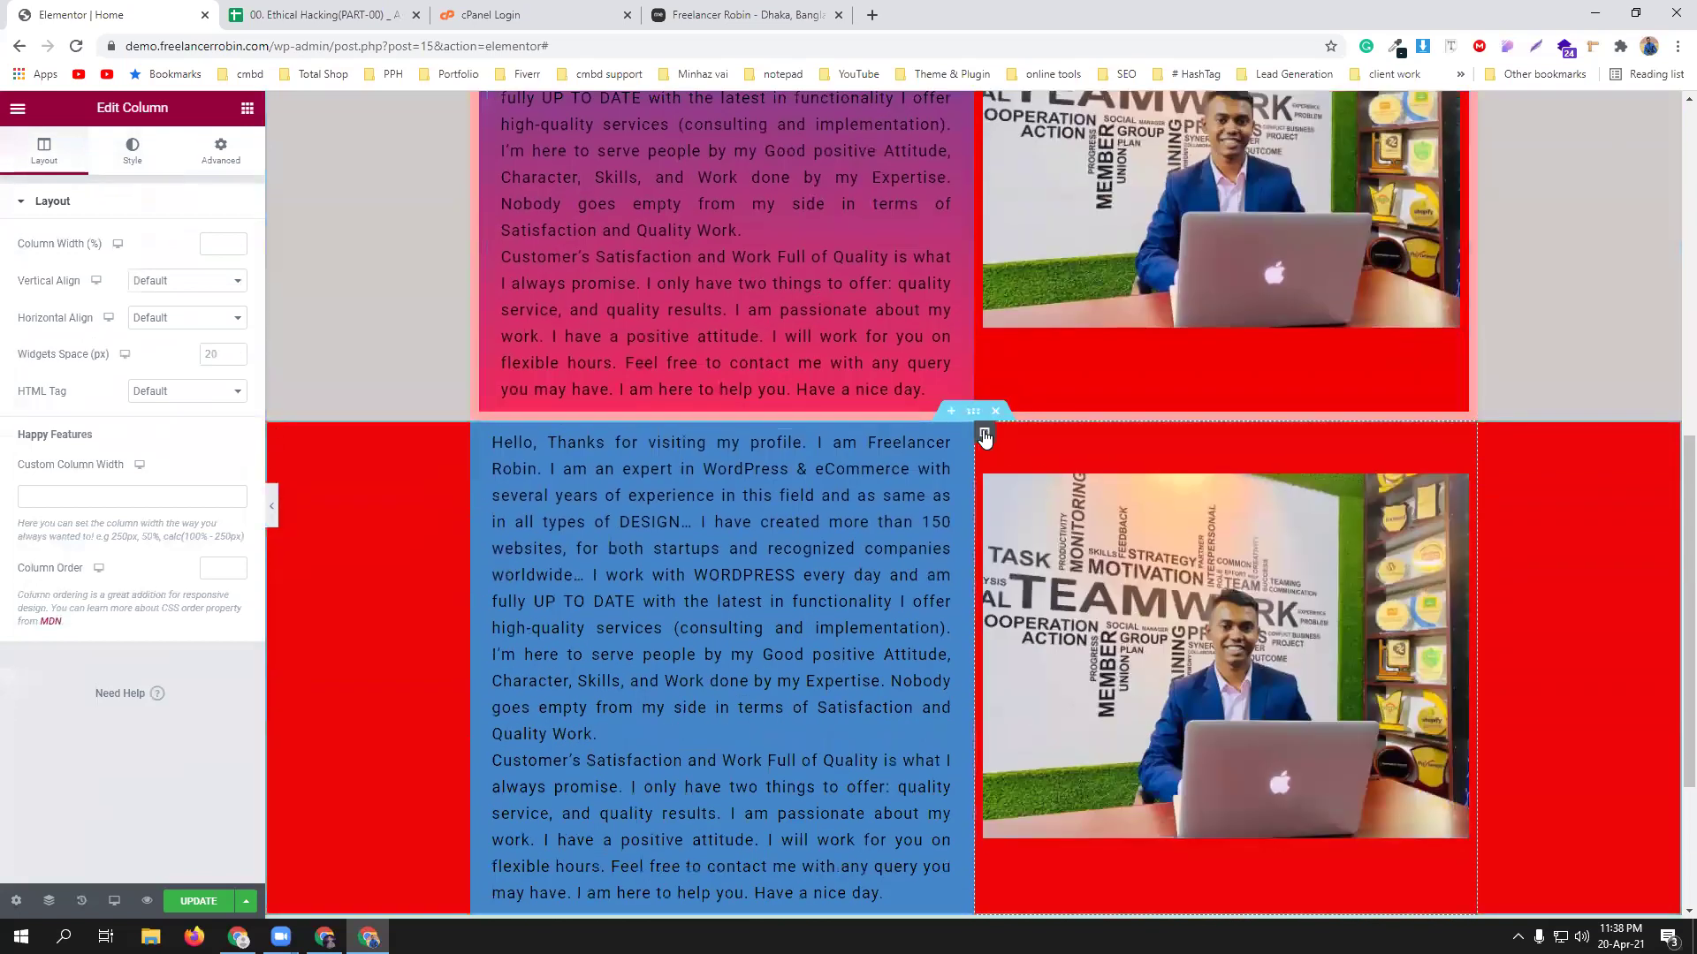
{"action": "scroll", "coordinate": [608, 294], "scroll_direction": "up", "scroll_amount": 3}
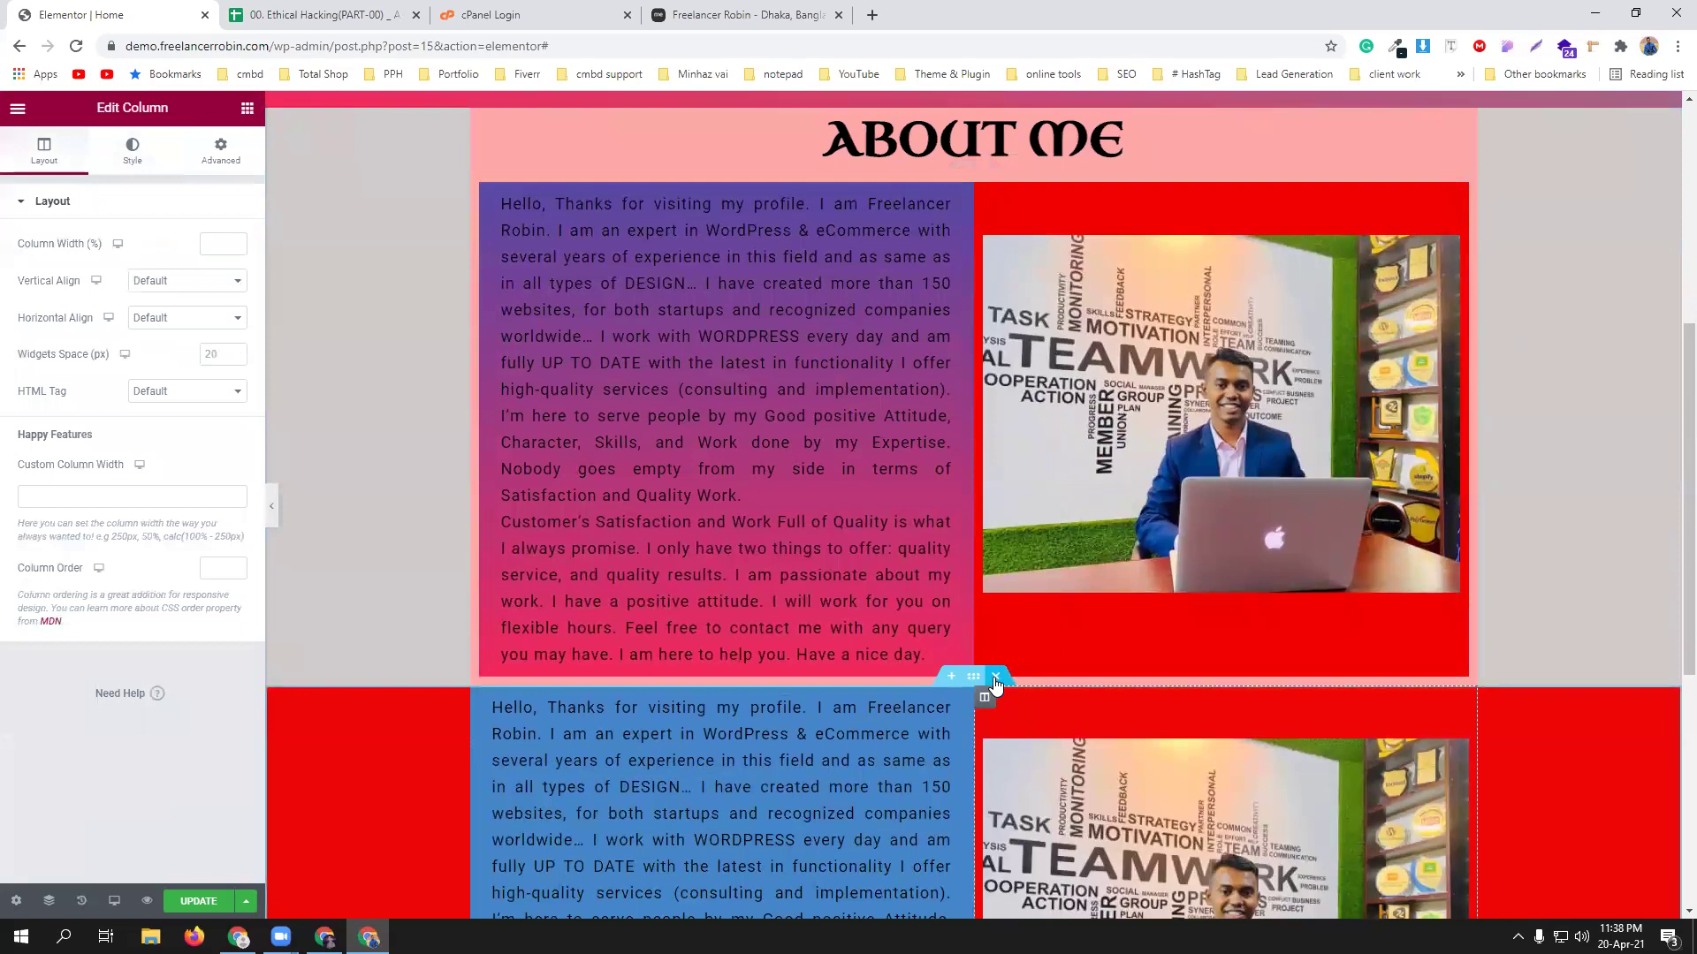
{"action": "left_click", "coordinate": [996, 678]}
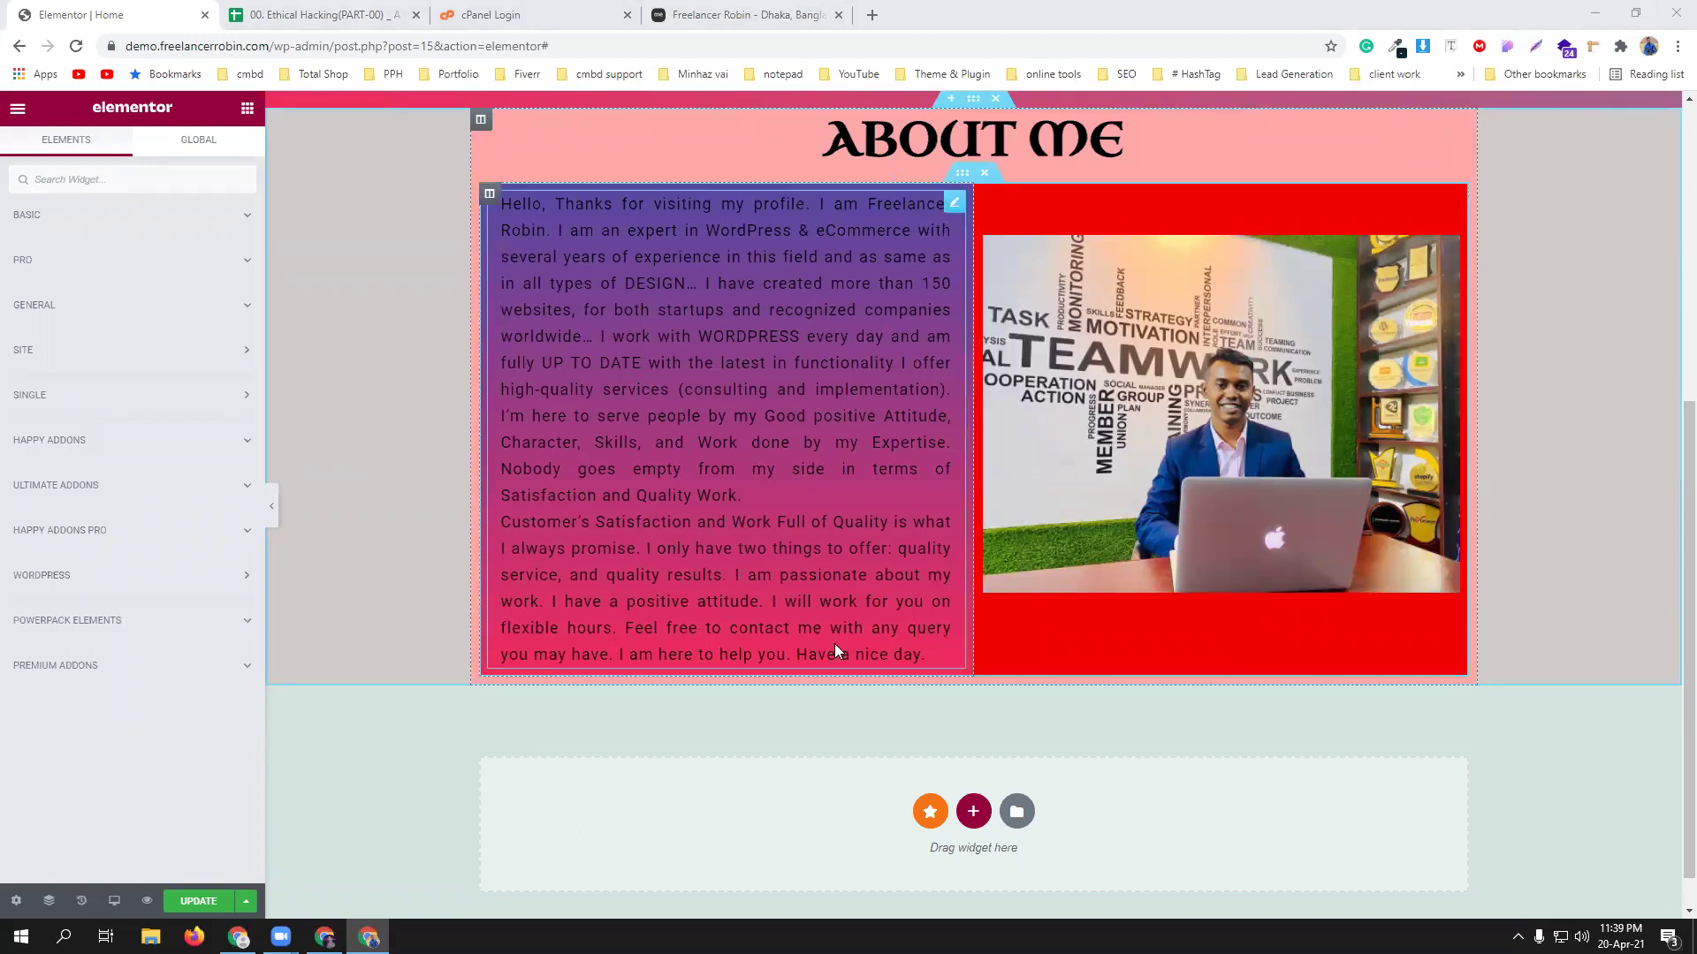
{"action": "scroll", "coordinate": [834, 650], "scroll_direction": "down", "scroll_amount": 1}
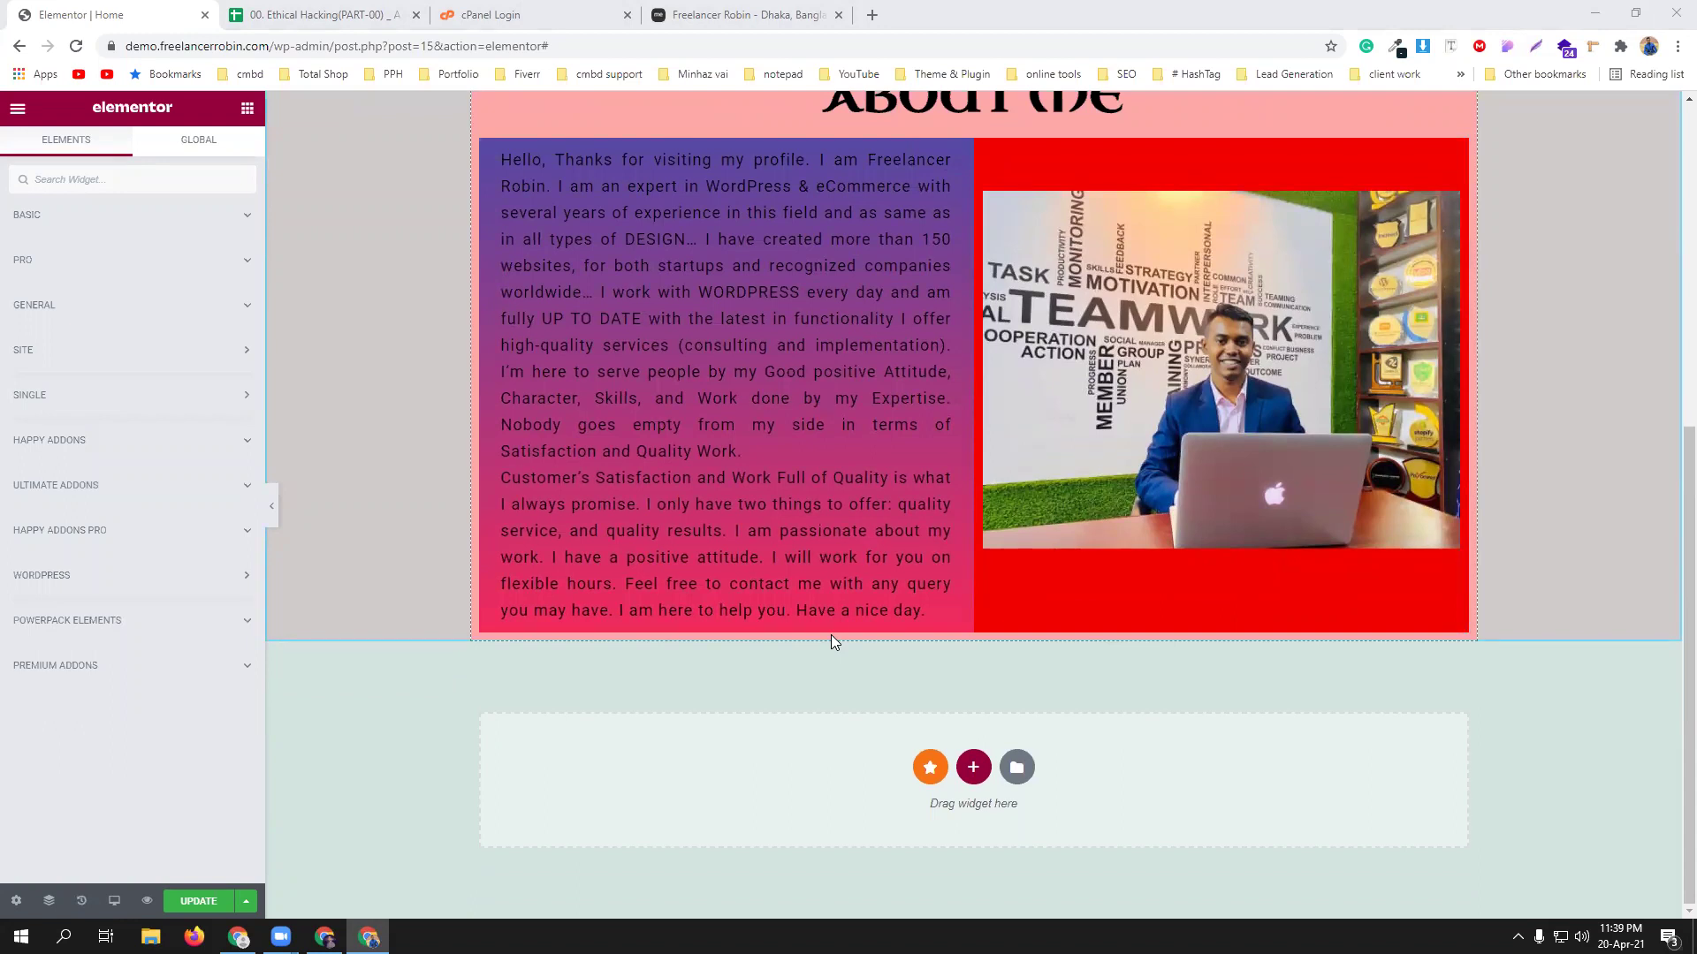
Add a single-column section below the about section and search the widget library for "prog".
{"action": "left_click", "coordinate": [973, 767]}
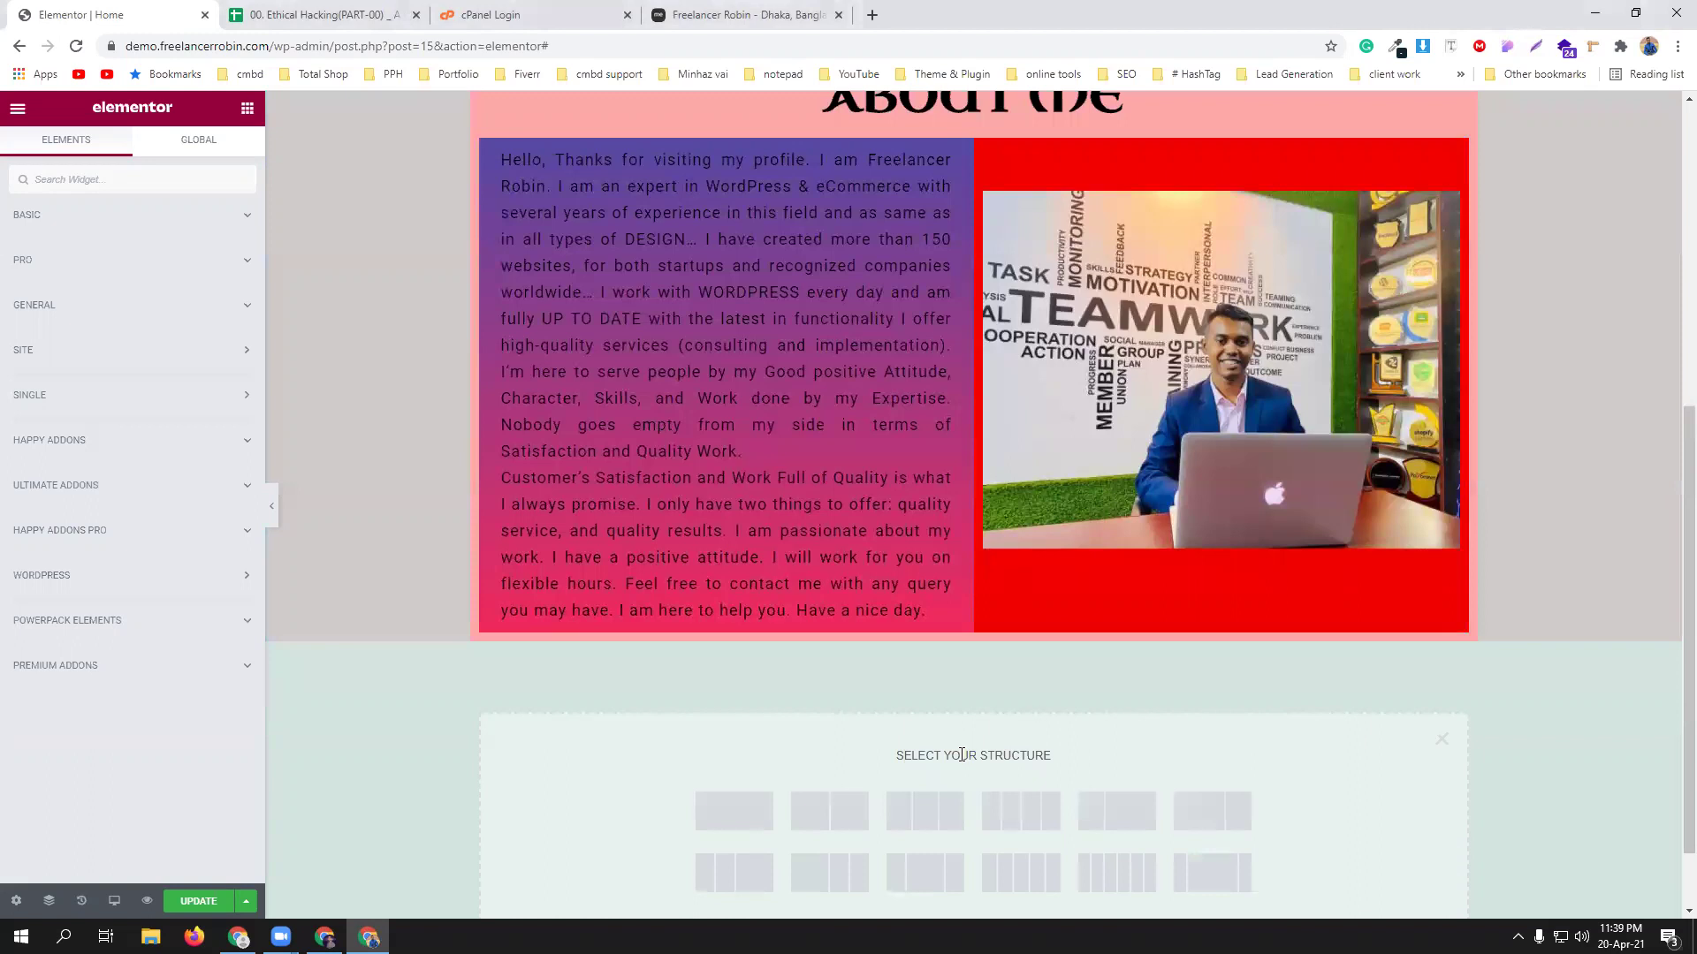
{"action": "left_click", "coordinate": [734, 813]}
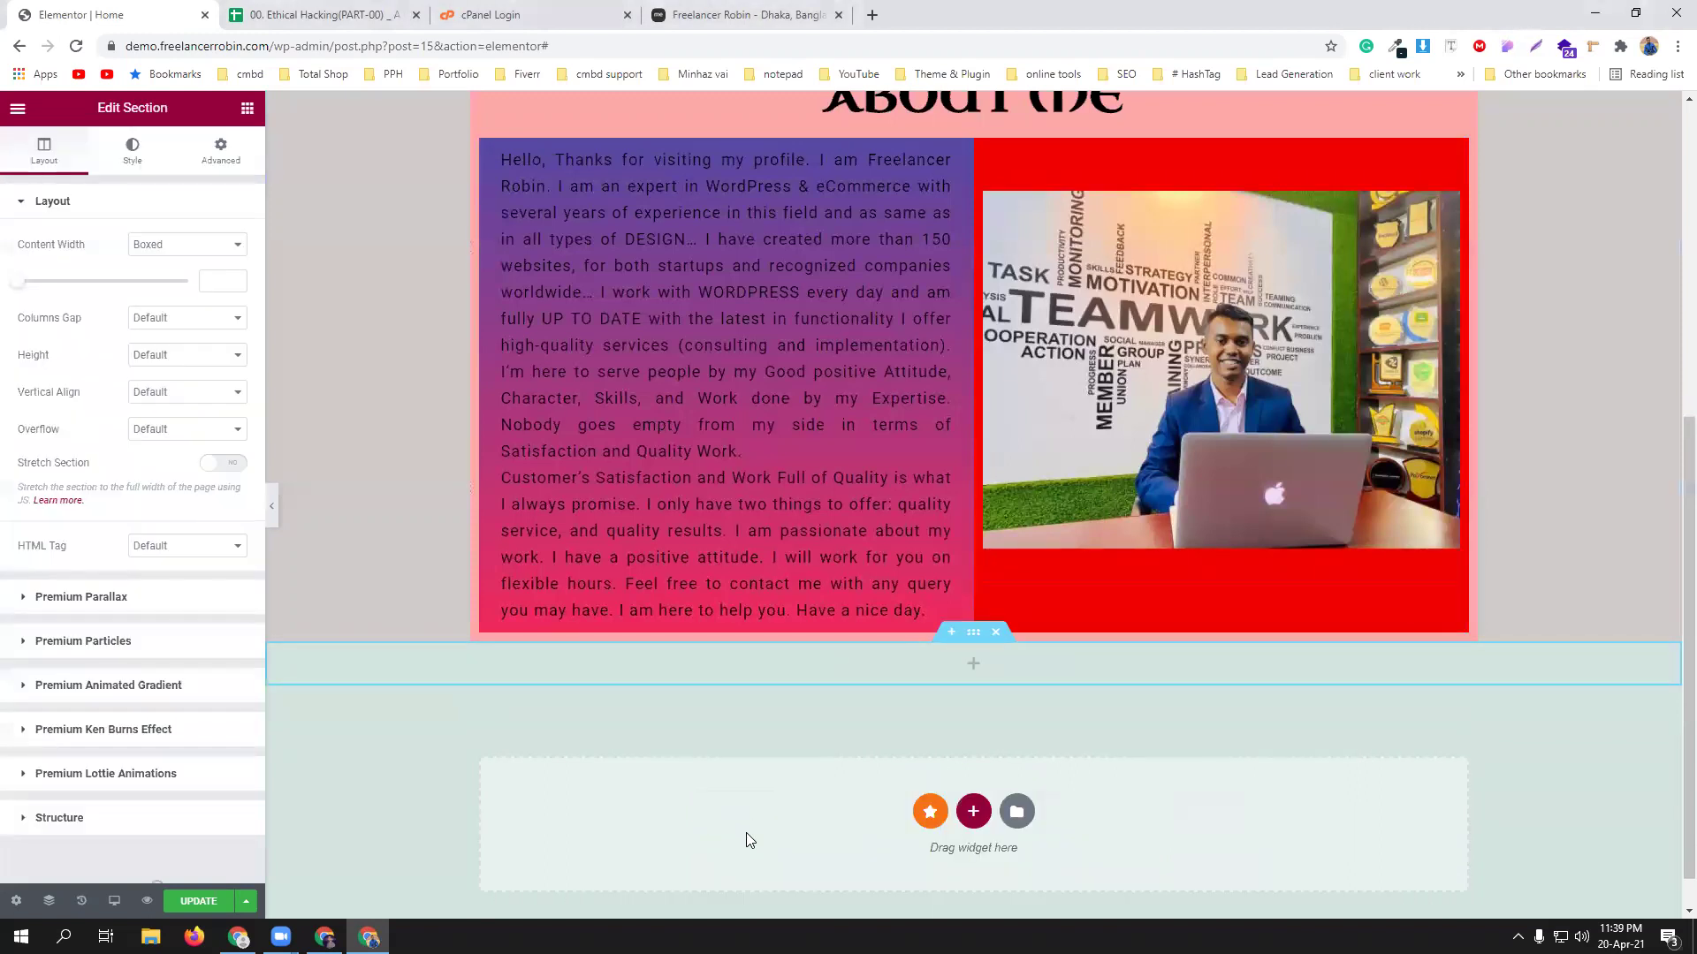
{"action": "left_click", "coordinate": [246, 107]}
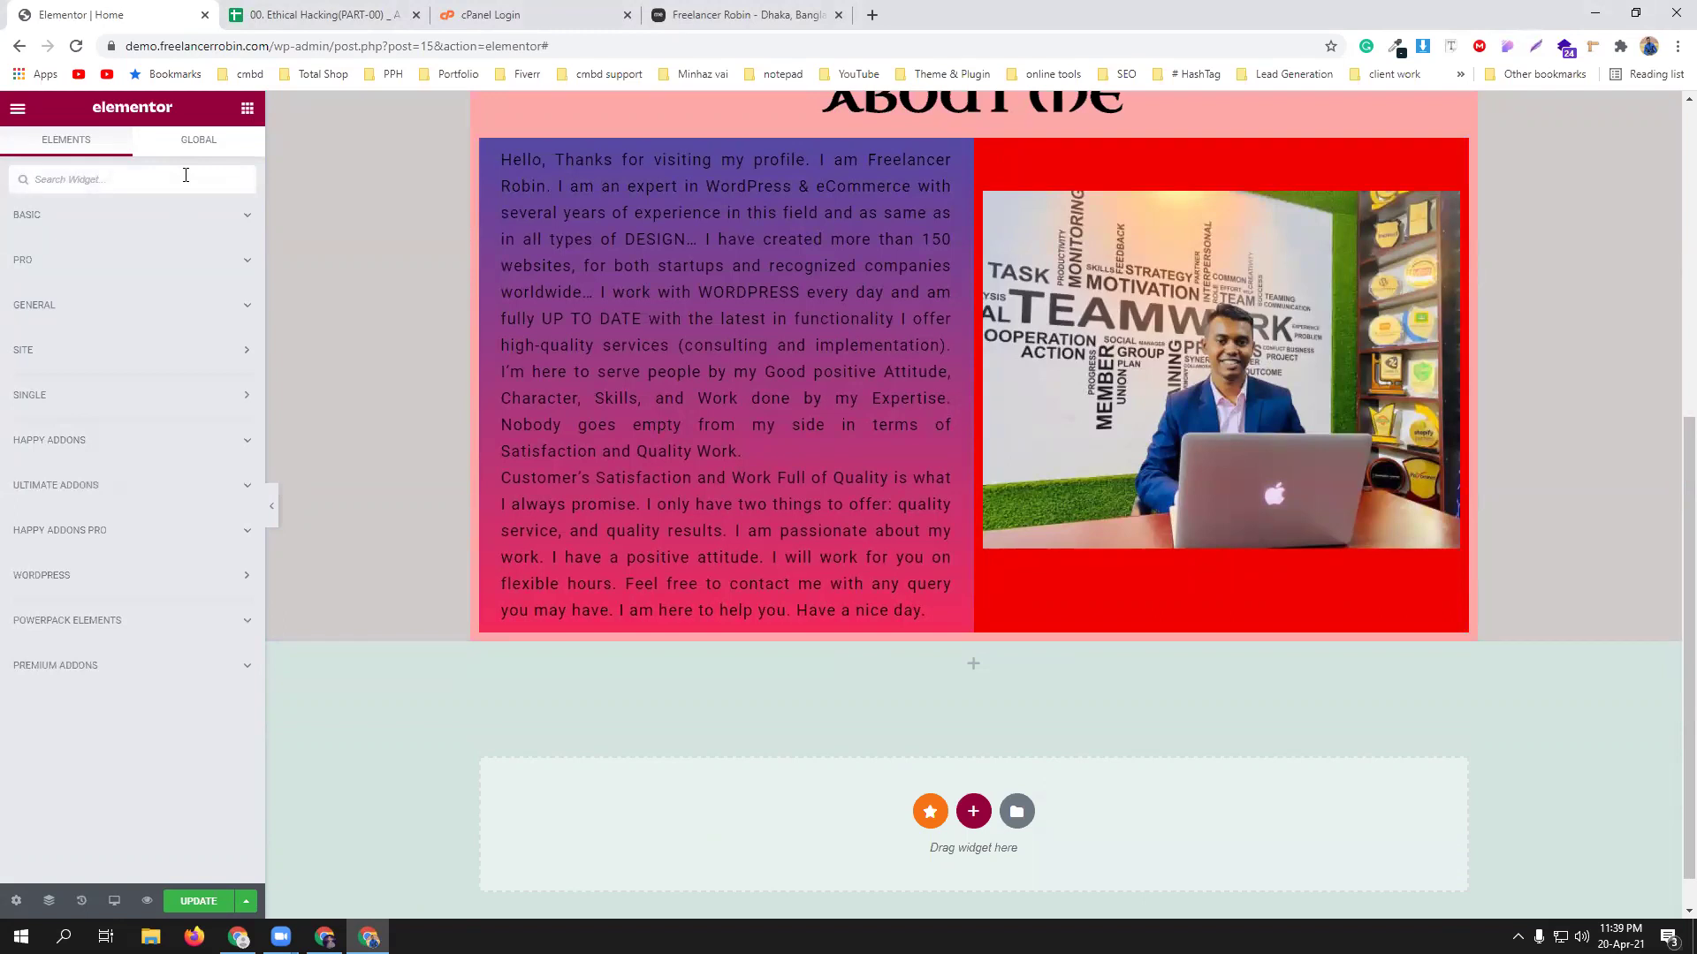
{"action": "left_click", "coordinate": [185, 175]}
{"action": "type", "text": "prog"}
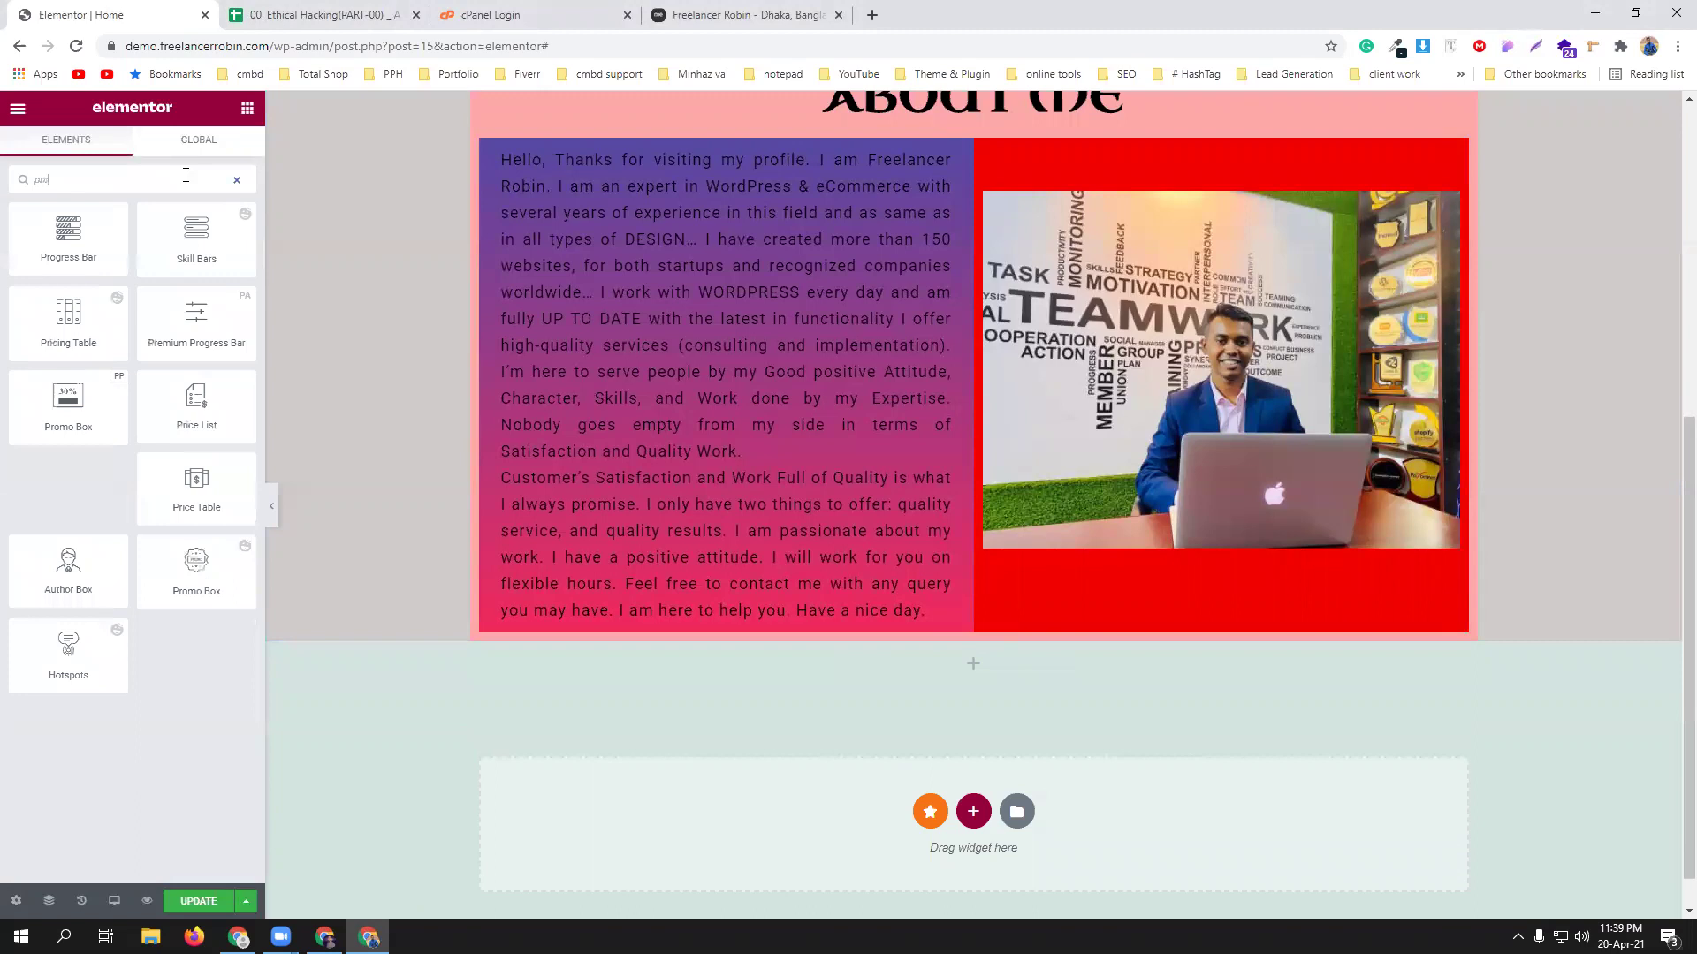
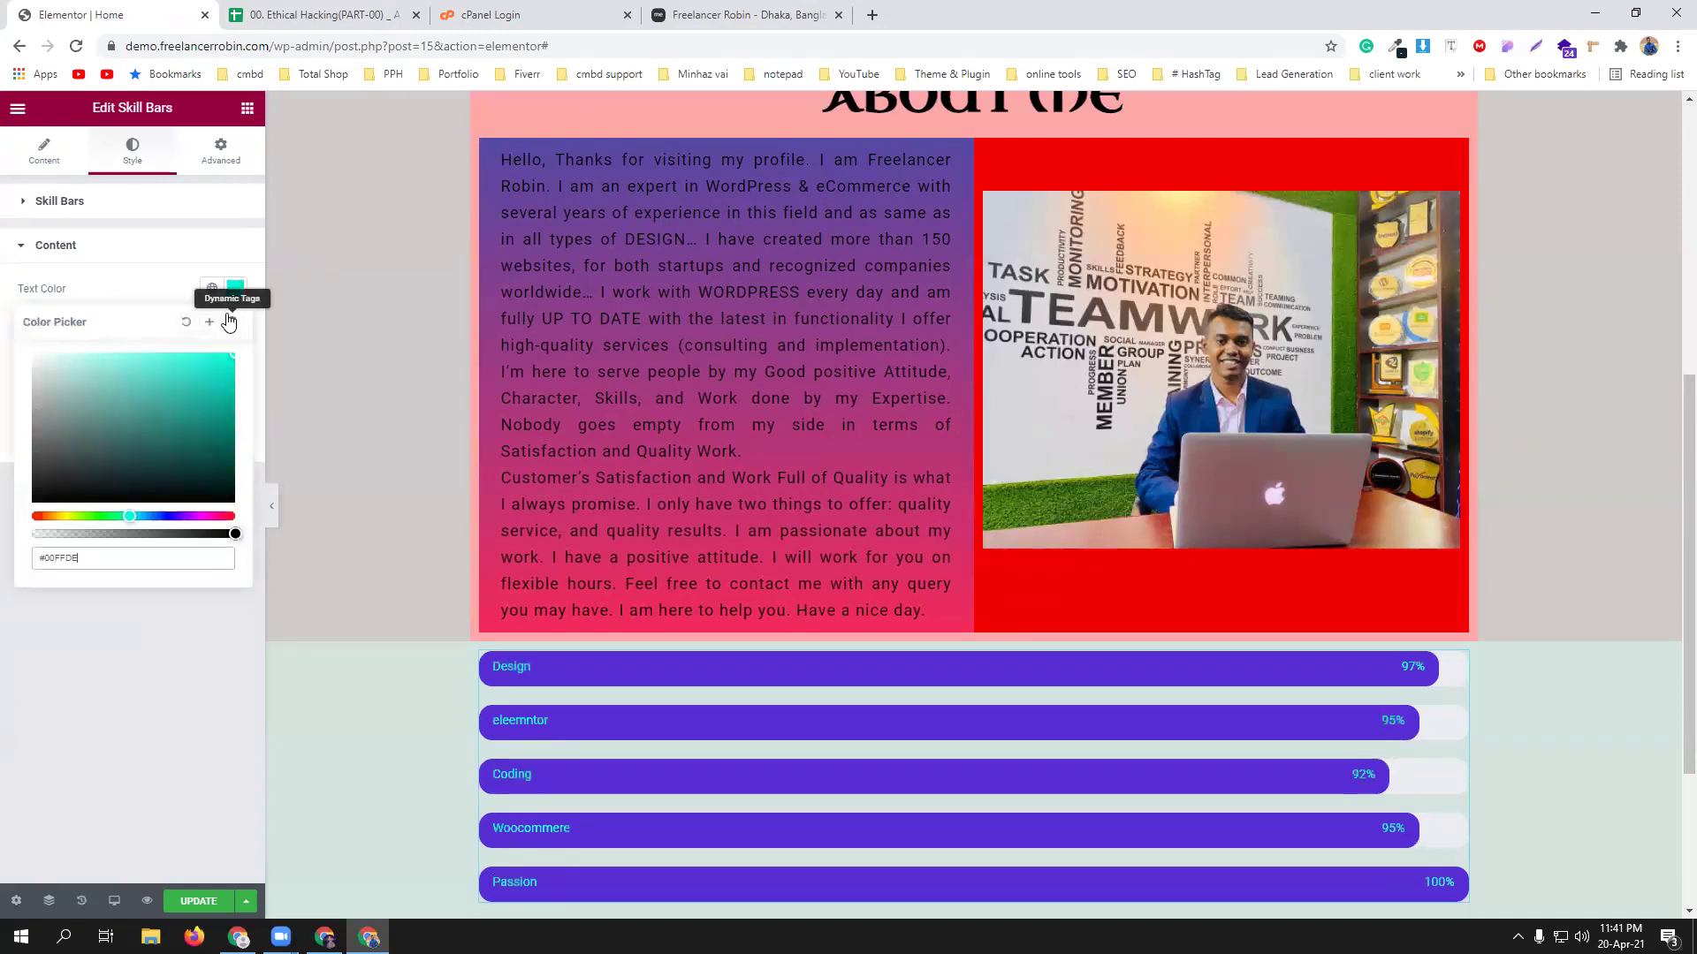
Set the level color of the skill bars to dark green (#36811D).
{"action": "left_click", "coordinate": [161, 288]}
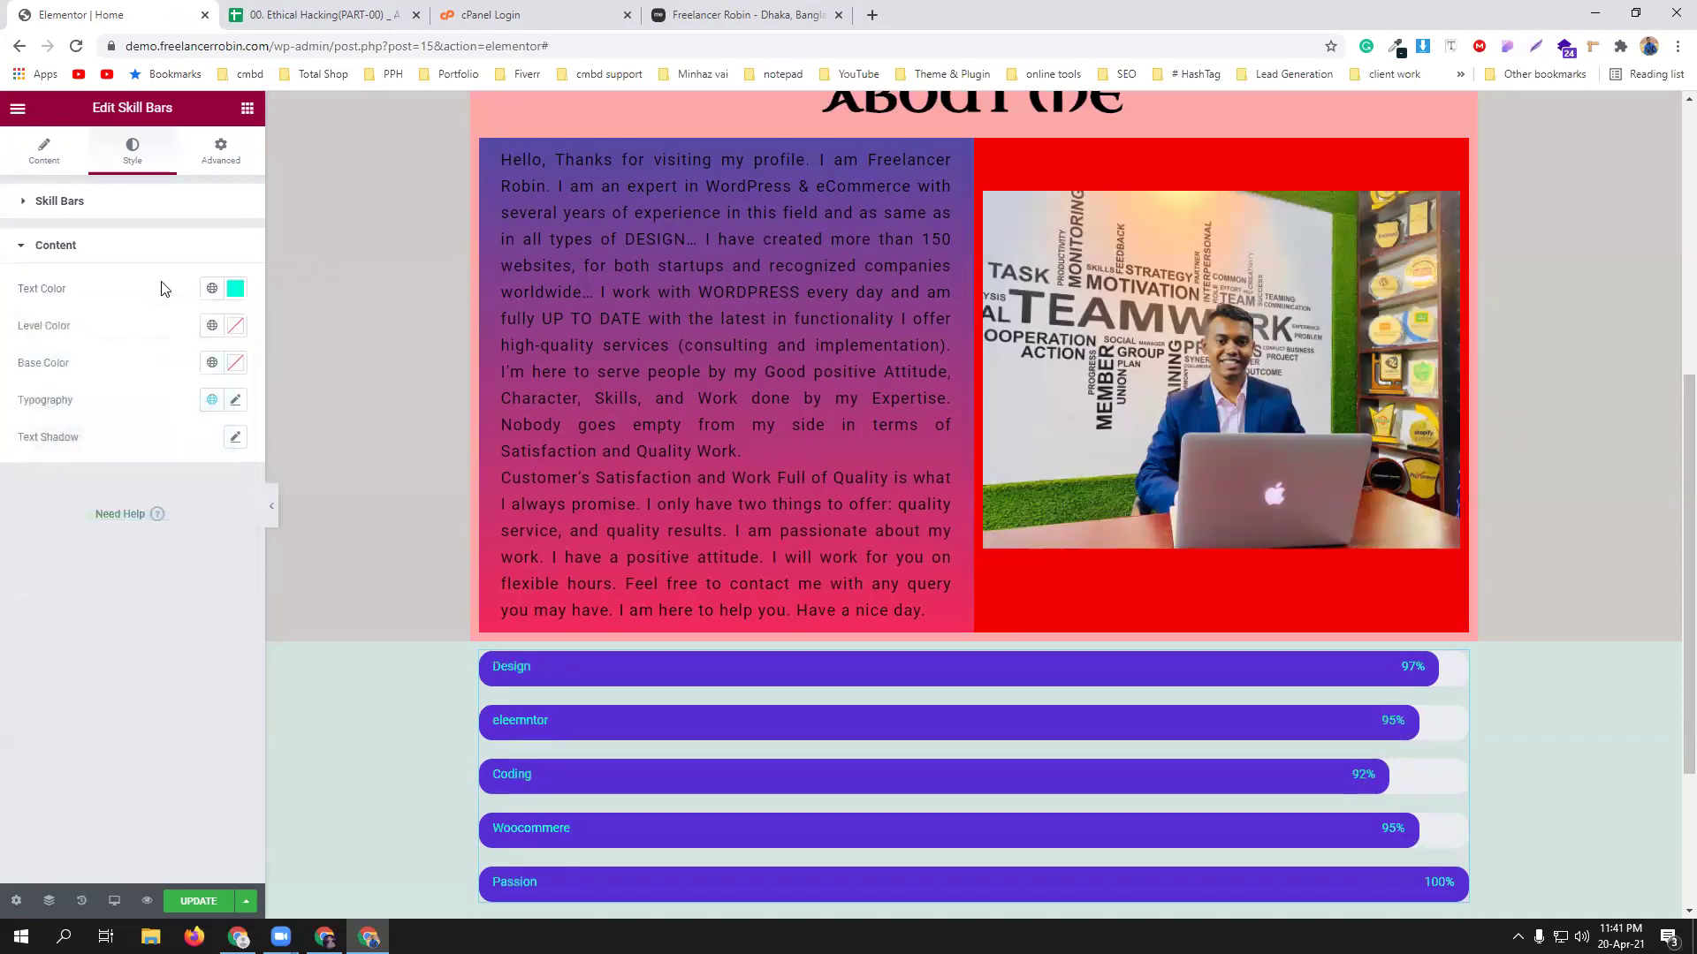
{"action": "left_click", "coordinate": [235, 327]}
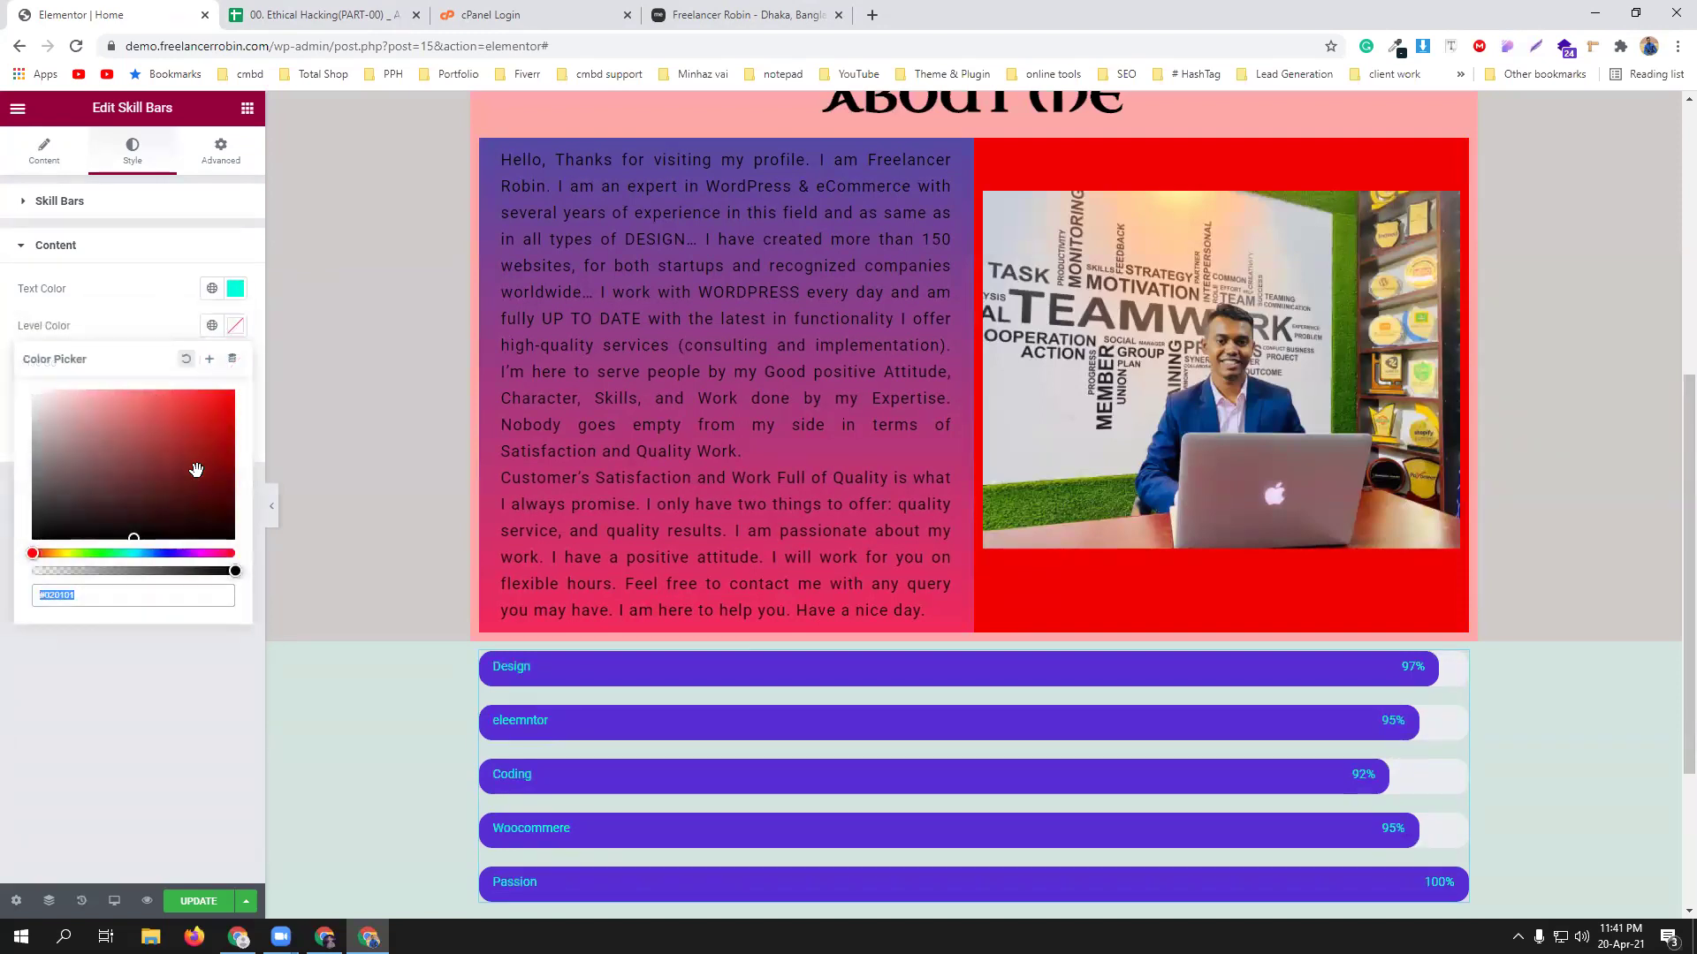
{"action": "left_click", "coordinate": [223, 422]}
{"action": "mouse_move", "coordinate": [223, 422]}
{"action": "left_mouse_down"}
{"action": "mouse_move", "coordinate": [210, 491]}
{"action": "mouse_move", "coordinate": [50, 482]}
{"action": "mouse_move", "coordinate": [91, 389]}
{"action": "mouse_move", "coordinate": [225, 394]}
{"action": "mouse_move", "coordinate": [193, 508]}
{"action": "left_mouse_up"}
{"action": "left_click", "coordinate": [92, 554]}
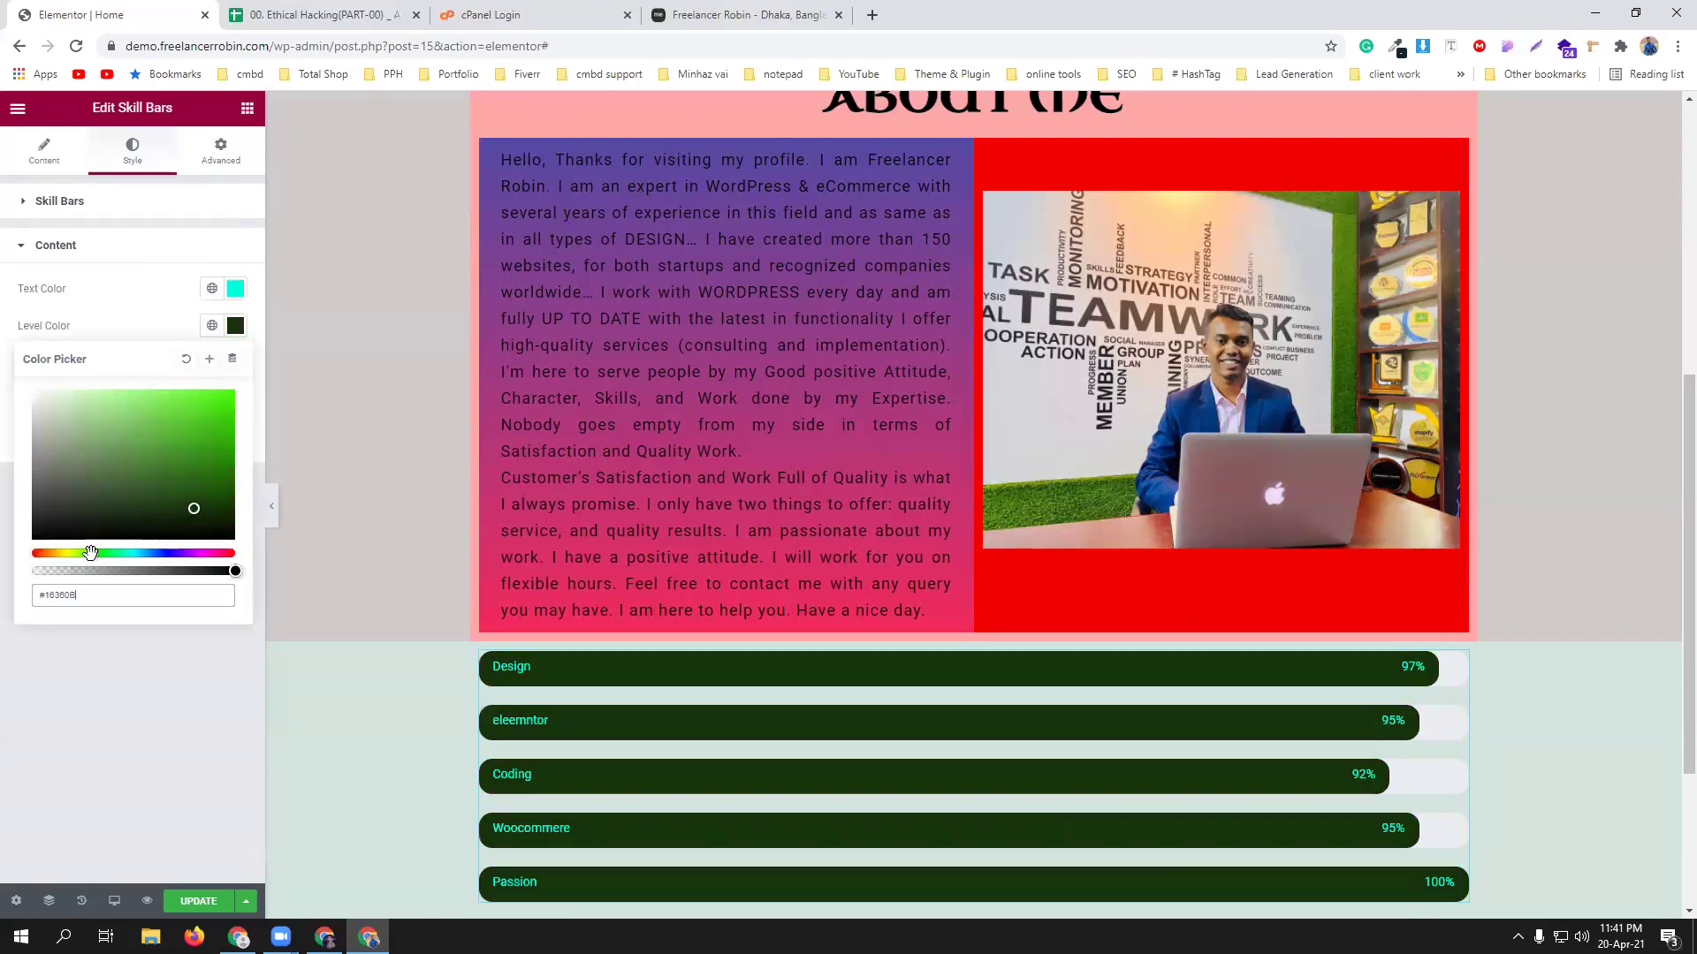
{"action": "mouse_move", "coordinate": [181, 427]}
{"action": "left_mouse_down"}
{"action": "mouse_move", "coordinate": [172, 447]}
{"action": "mouse_move", "coordinate": [190, 465]}
{"action": "left_mouse_up"}
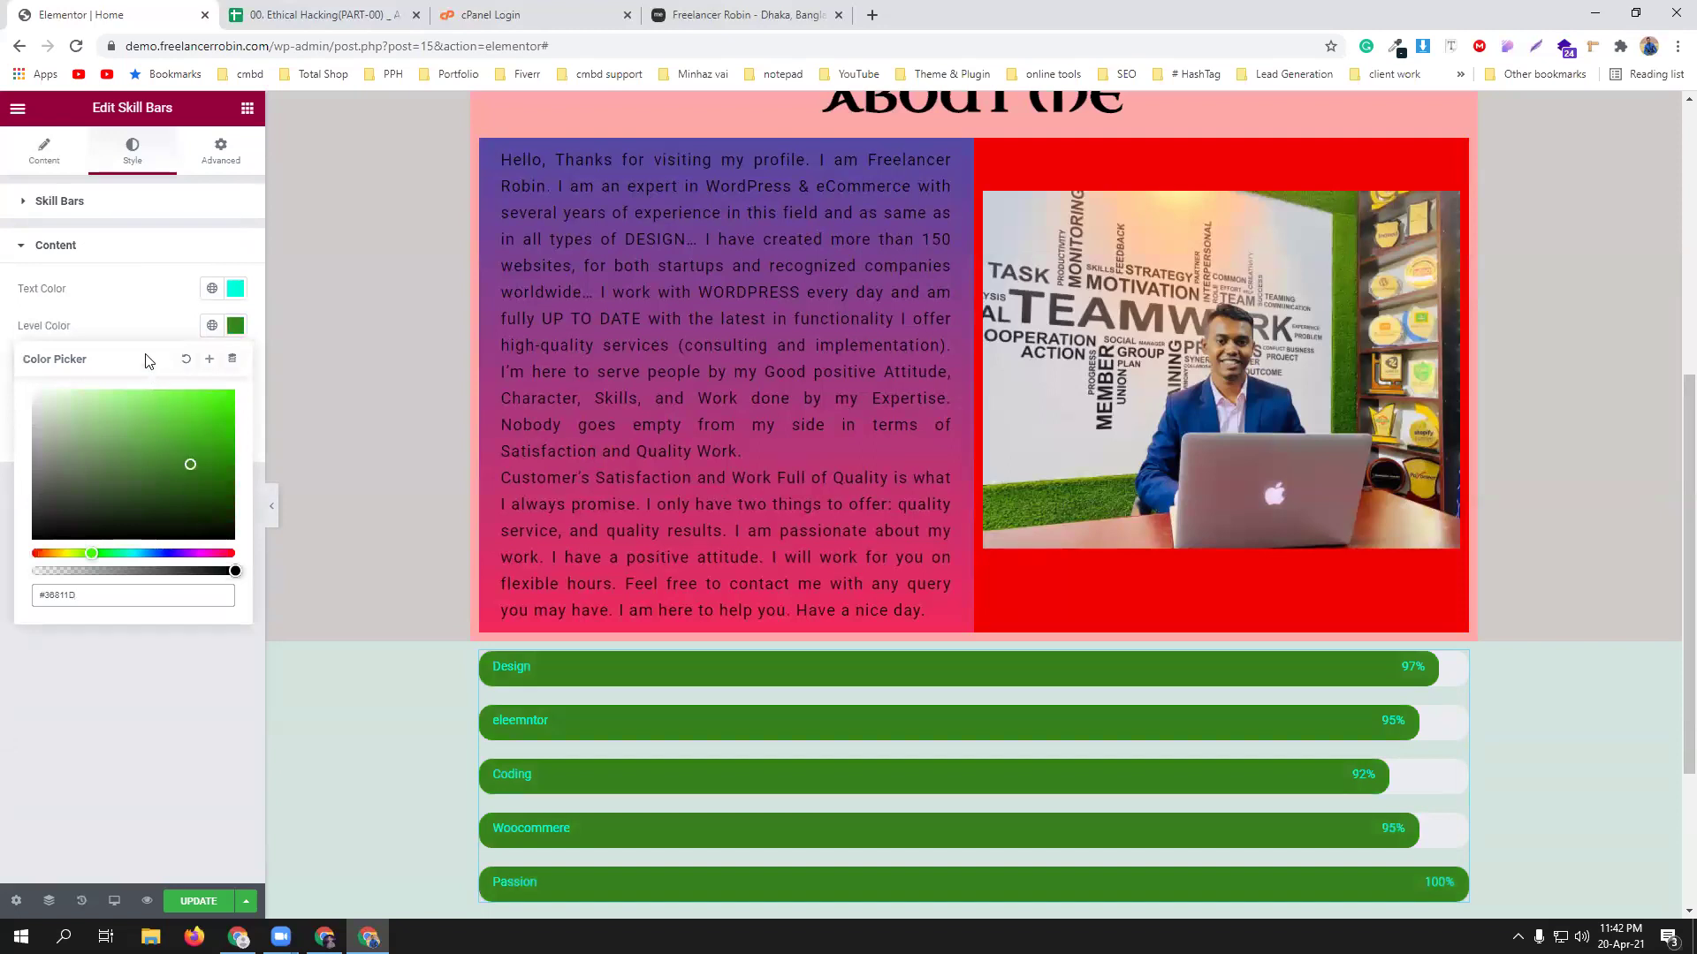
{"action": "left_click", "coordinate": [130, 328]}
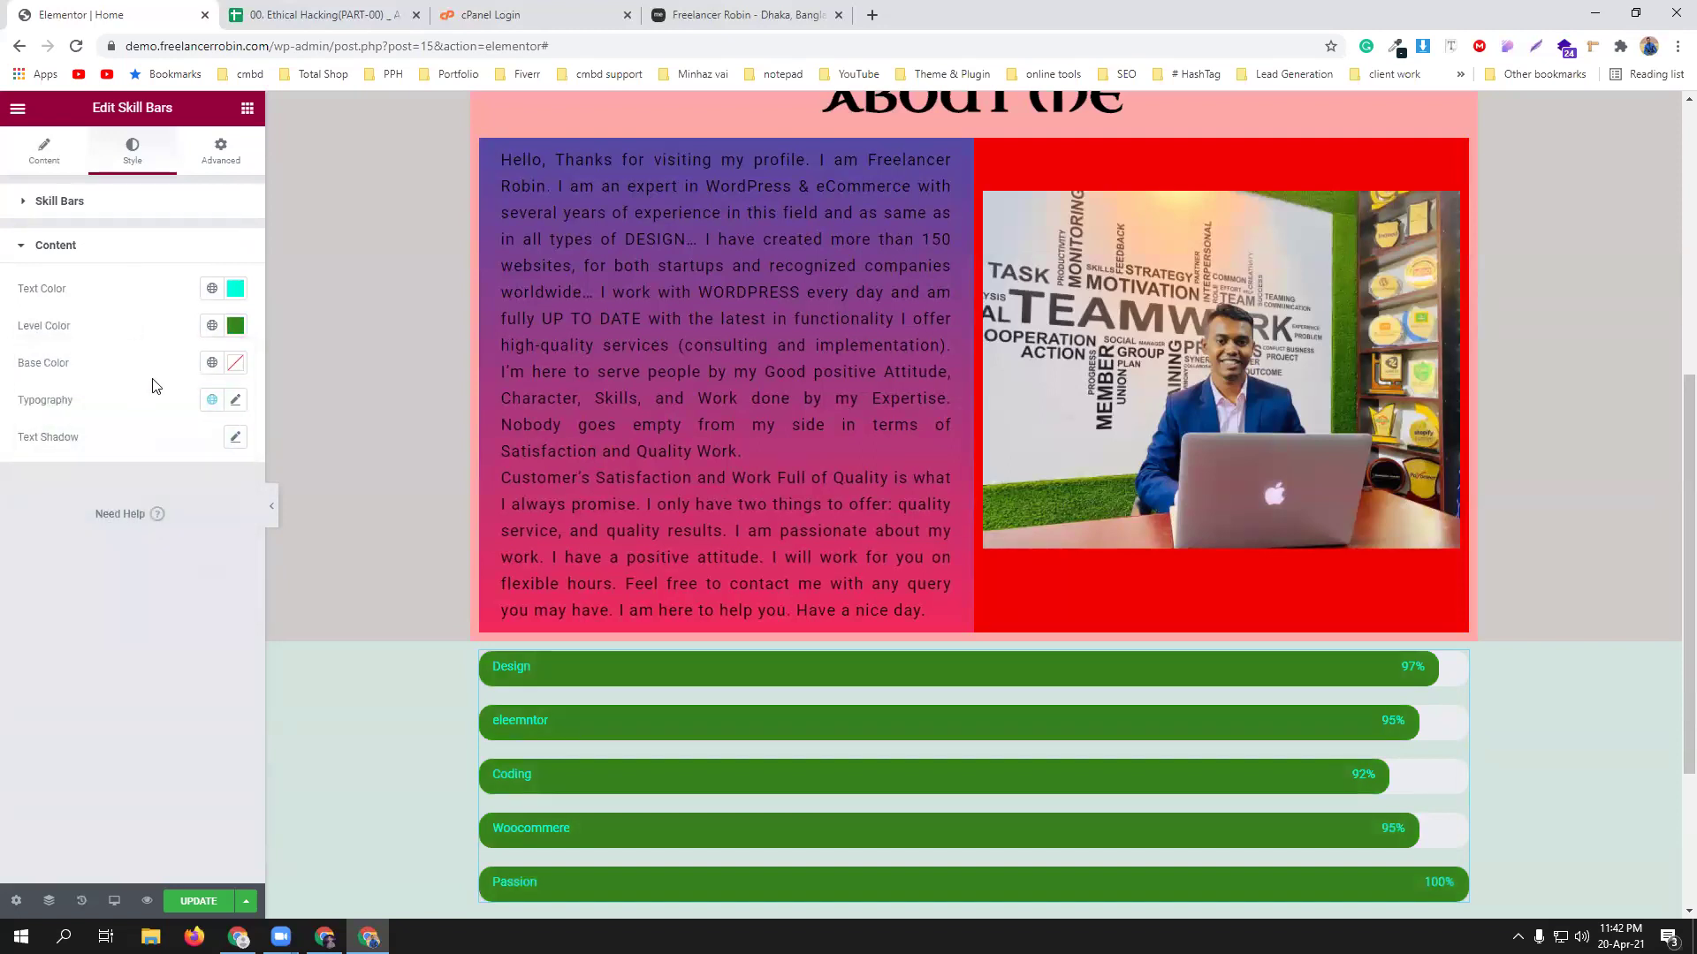
Set the base color of the skill bars to red (#D81010).
{"action": "left_click", "coordinate": [234, 363]}
{"action": "left_click", "coordinate": [220, 450]}
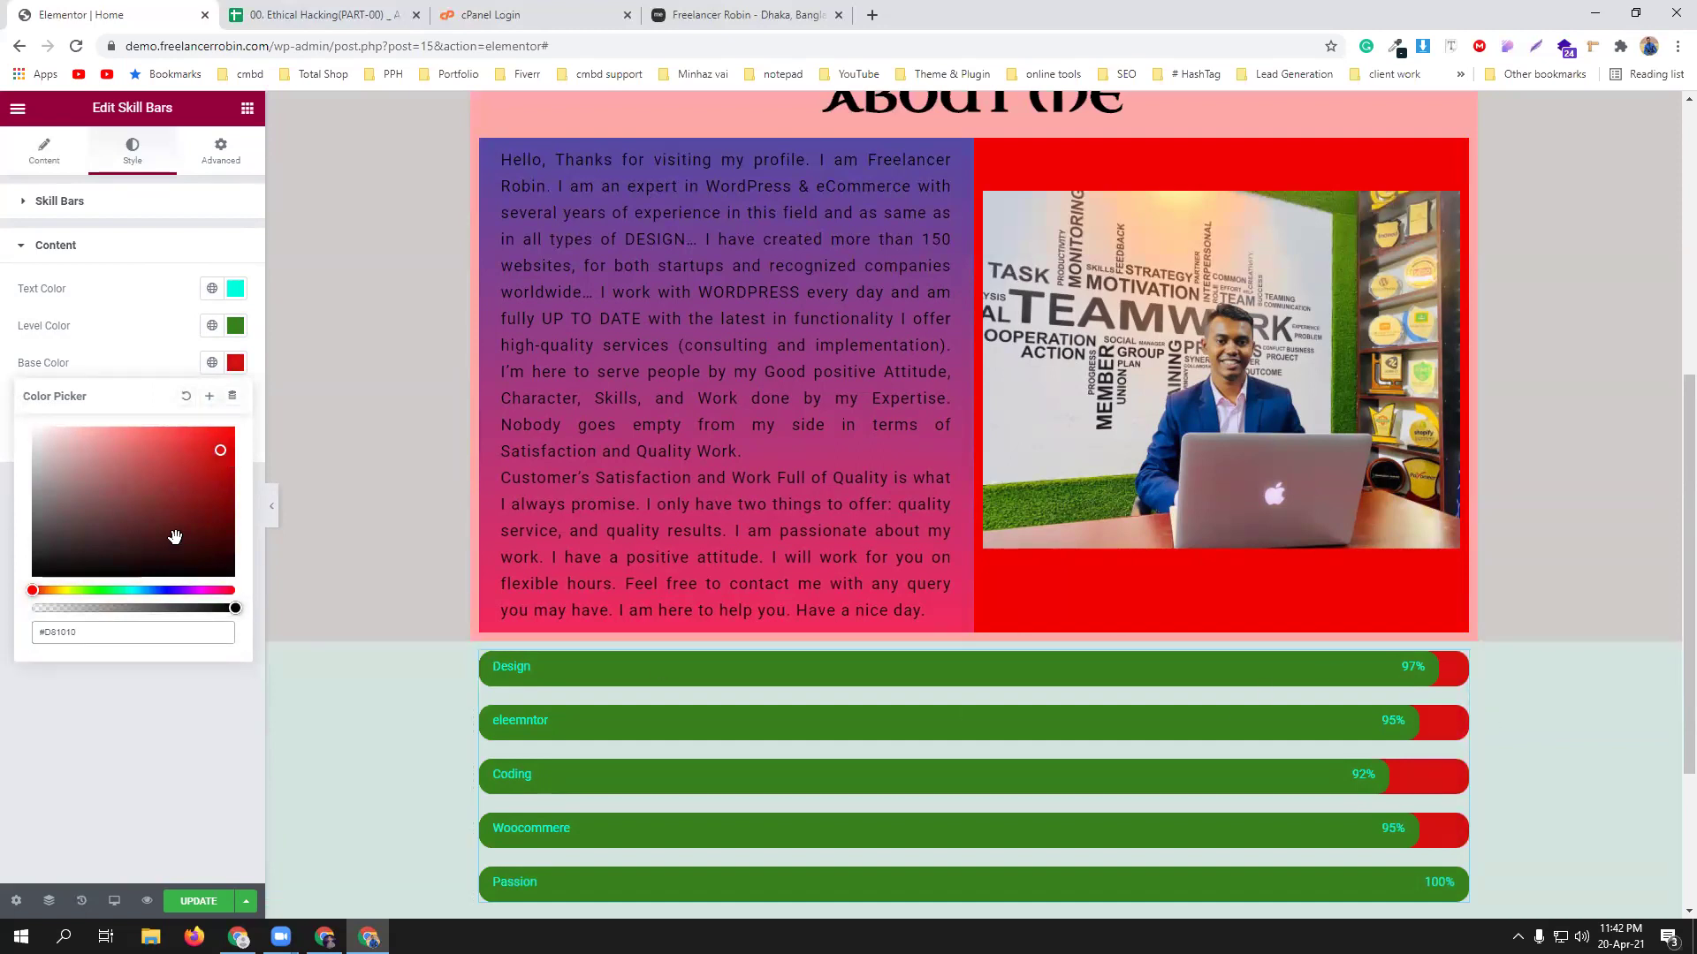
{"action": "left_click", "coordinate": [124, 361]}
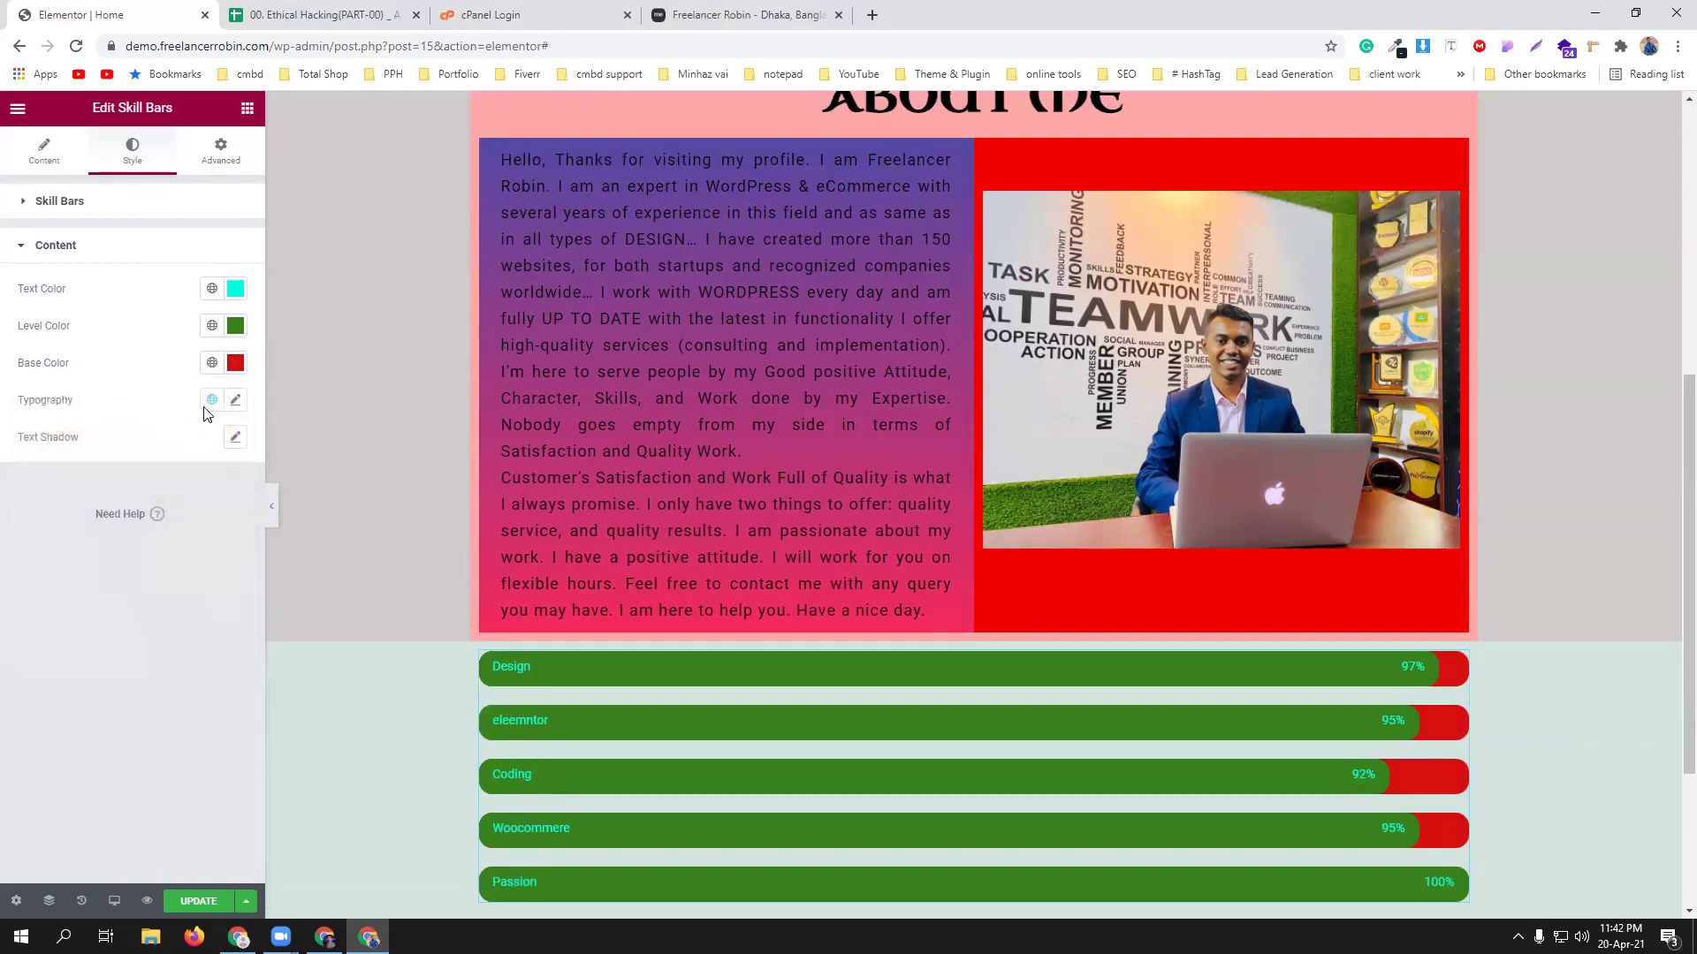
Set the skill bars' text typography to the Roboto Slab family at size 23 px.
{"action": "left_click", "coordinate": [235, 400]}
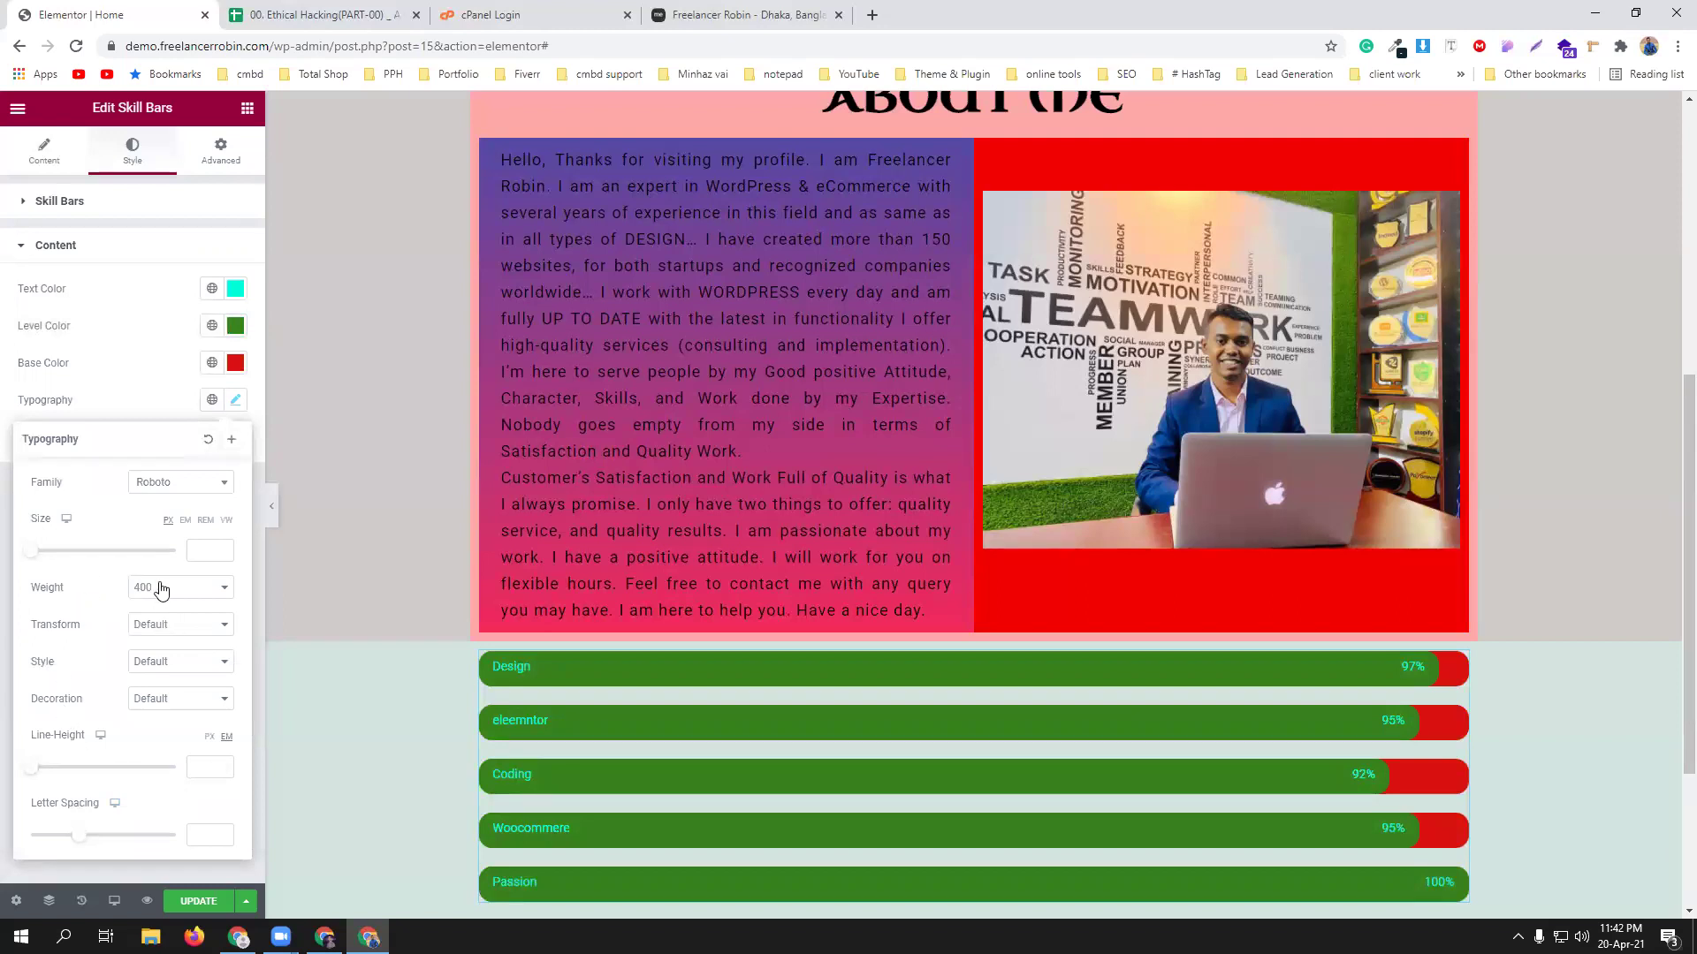
{"action": "left_click", "coordinate": [152, 485]}
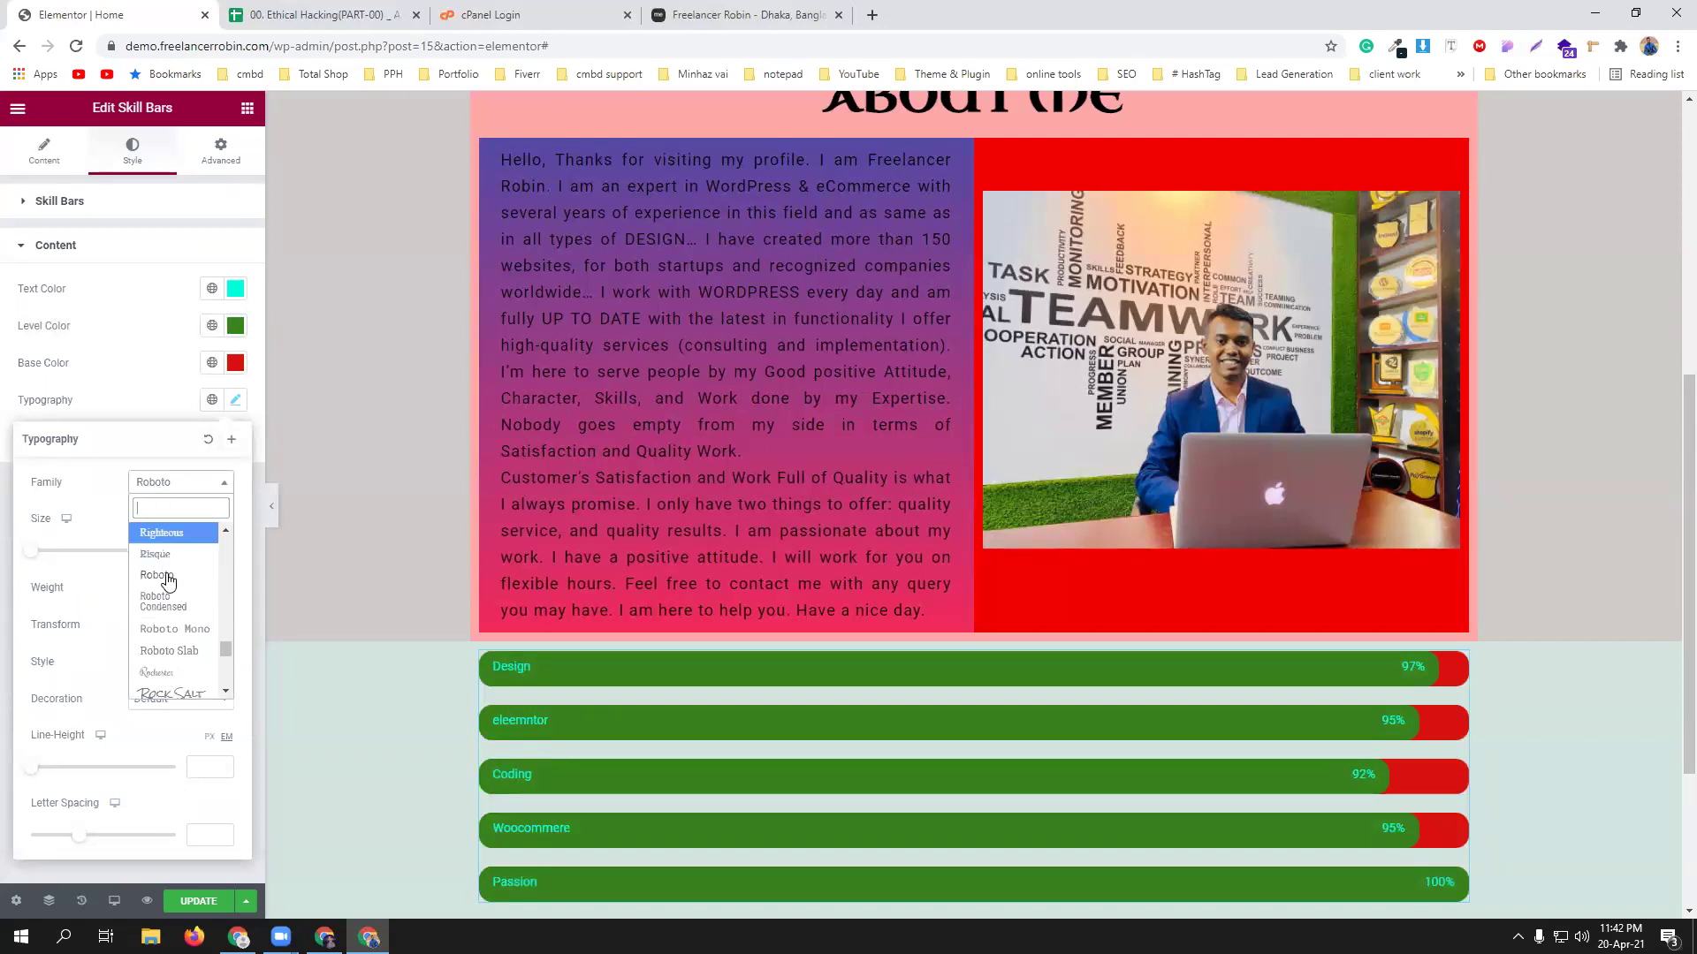
{"action": "left_click", "coordinate": [175, 655]}
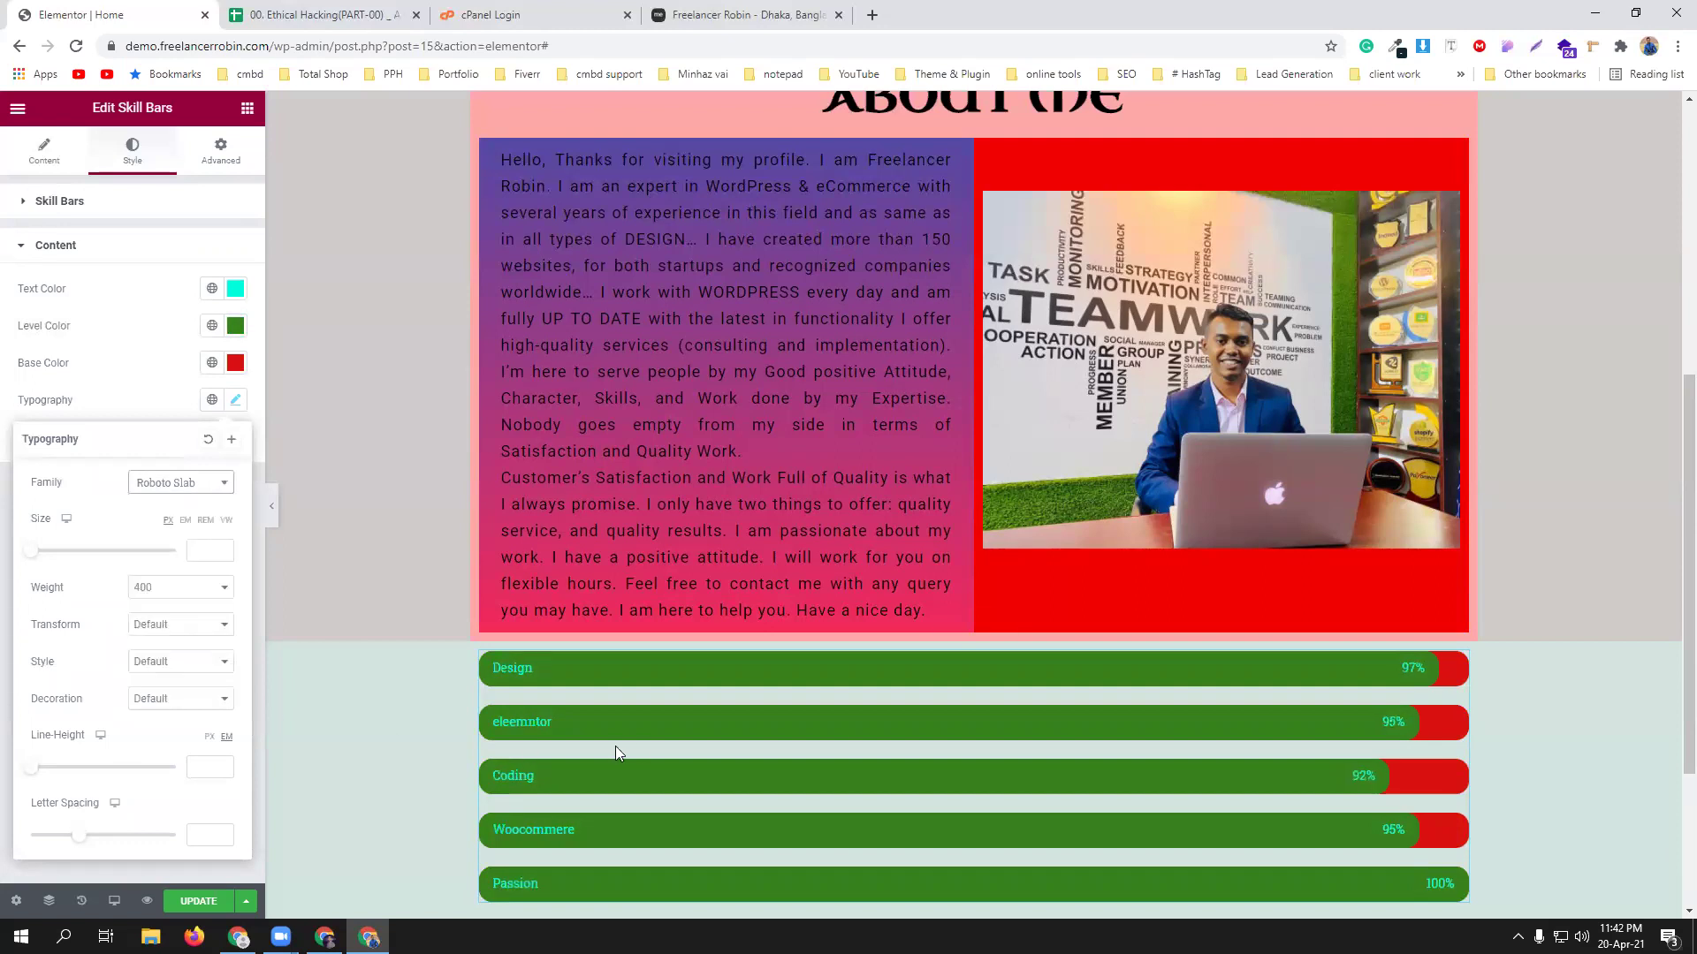
{"action": "left_click_drag", "start_coordinate": [33, 552], "coordinate": [48, 553]}
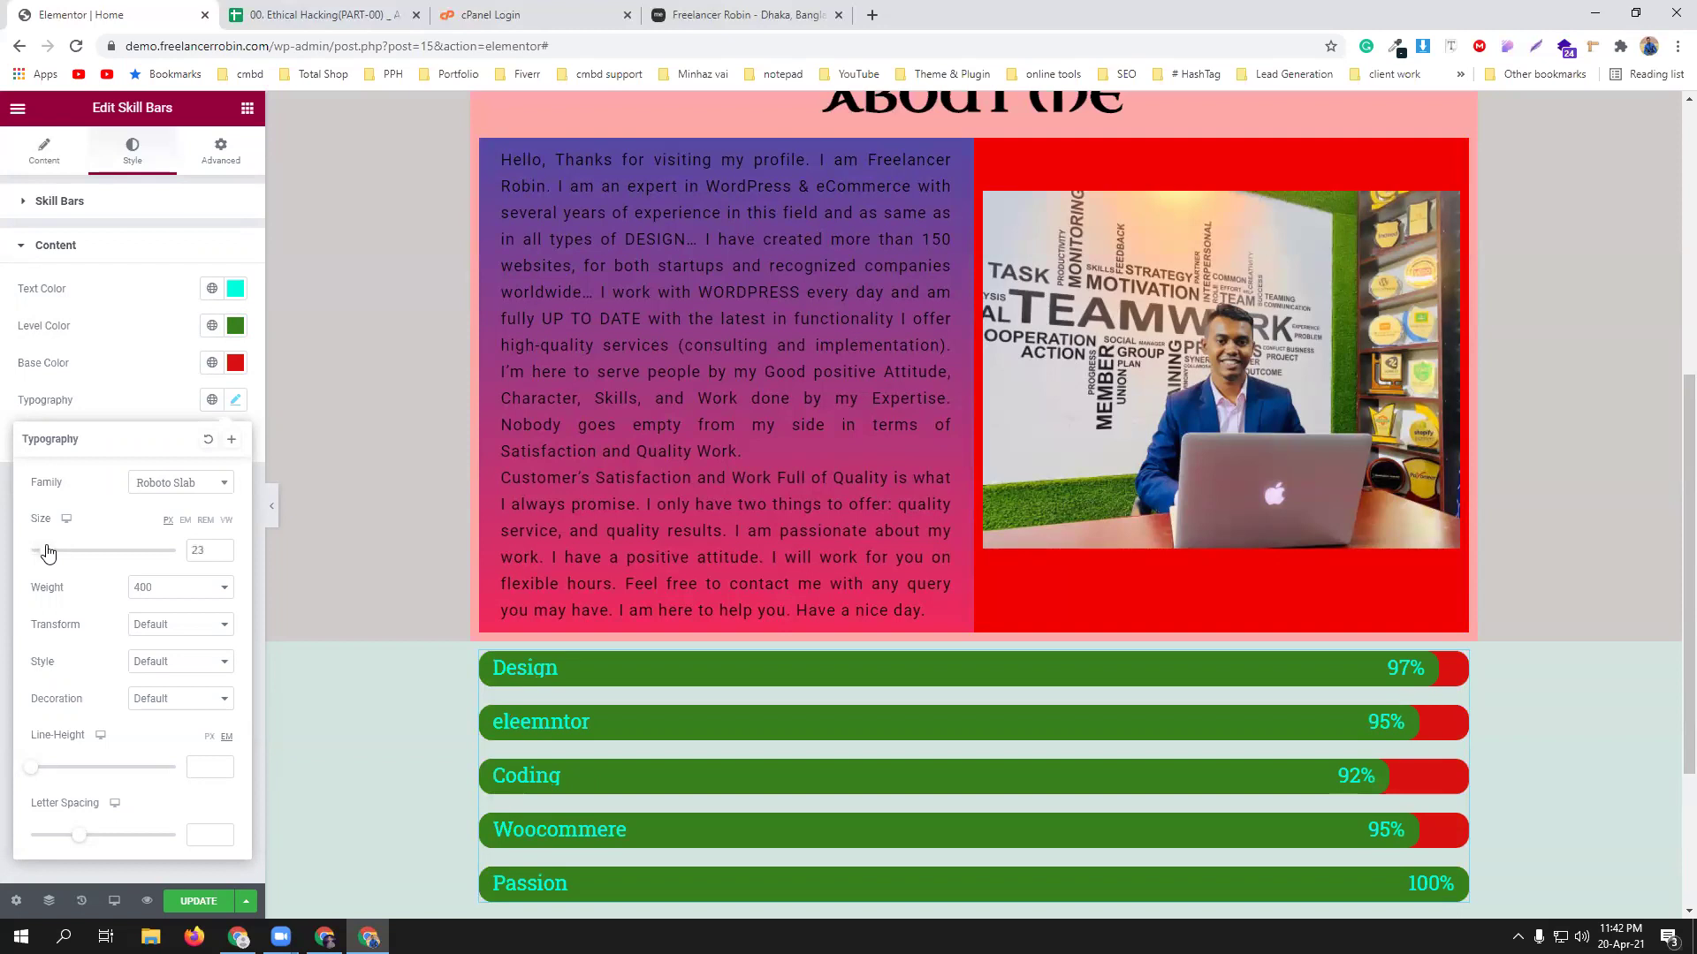
{"action": "left_click", "coordinate": [905, 665]}
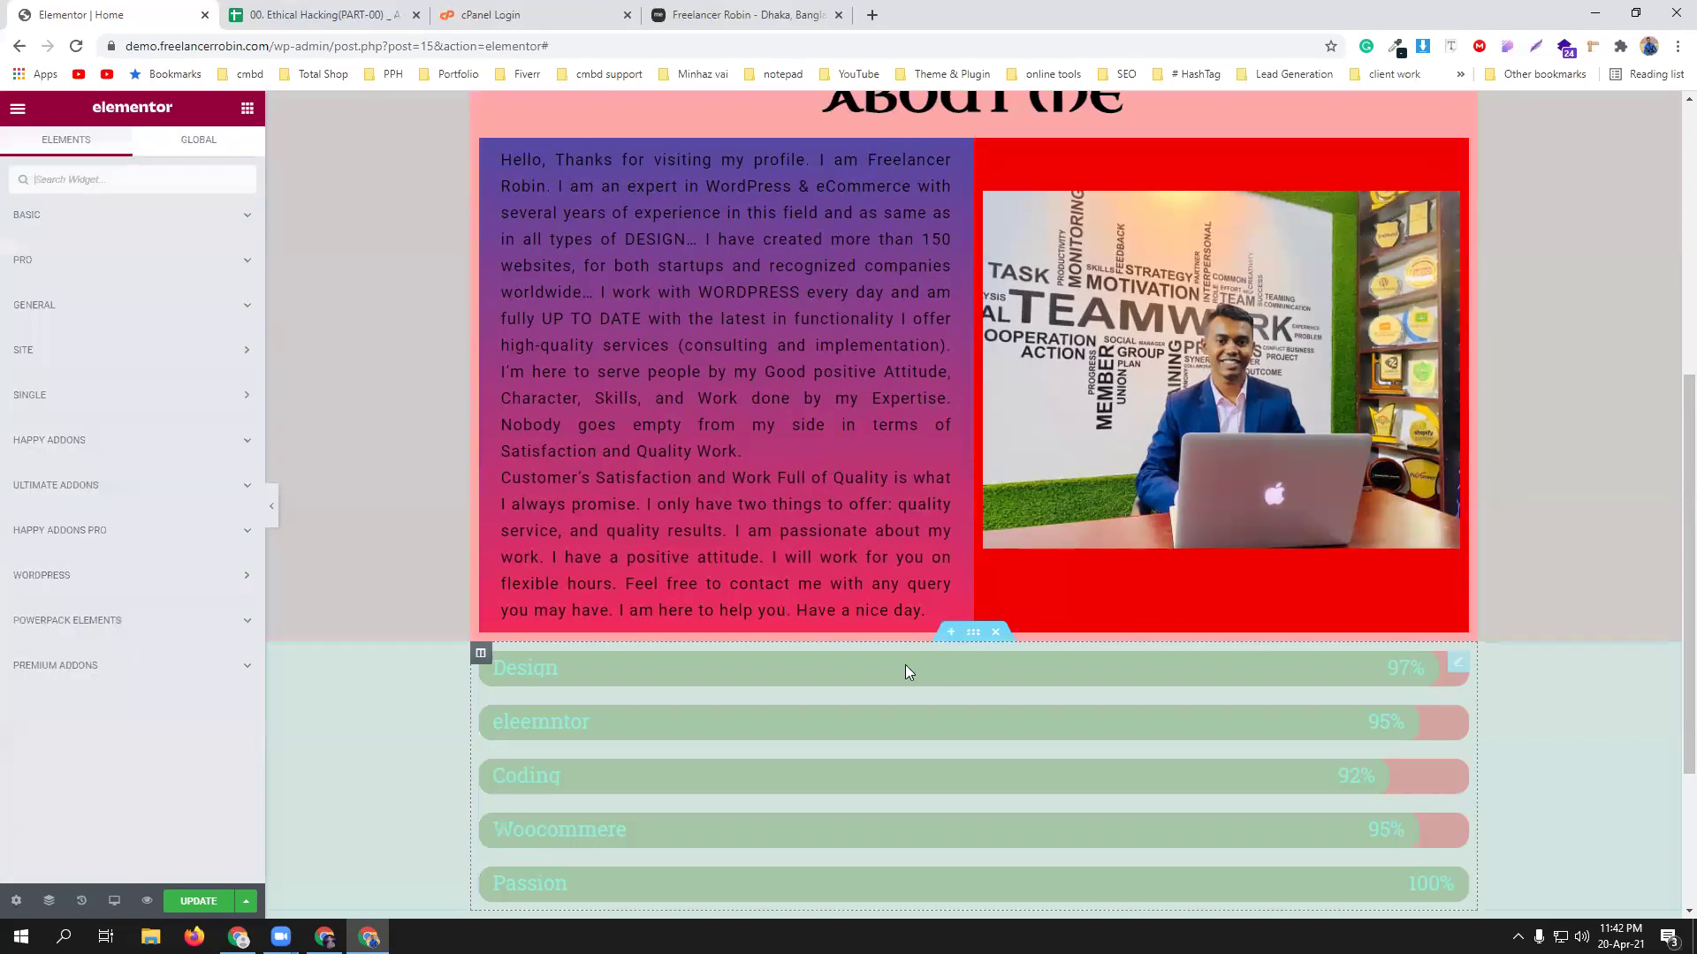
Copy the "ABOUT ME" heading into the skill bars column and place it above the bars.
{"action": "scroll", "coordinate": [956, 640], "scroll_direction": "up", "scroll_amount": 4}
{"action": "scroll", "coordinate": [1497, 531], "scroll_direction": "up", "scroll_amount": 1}
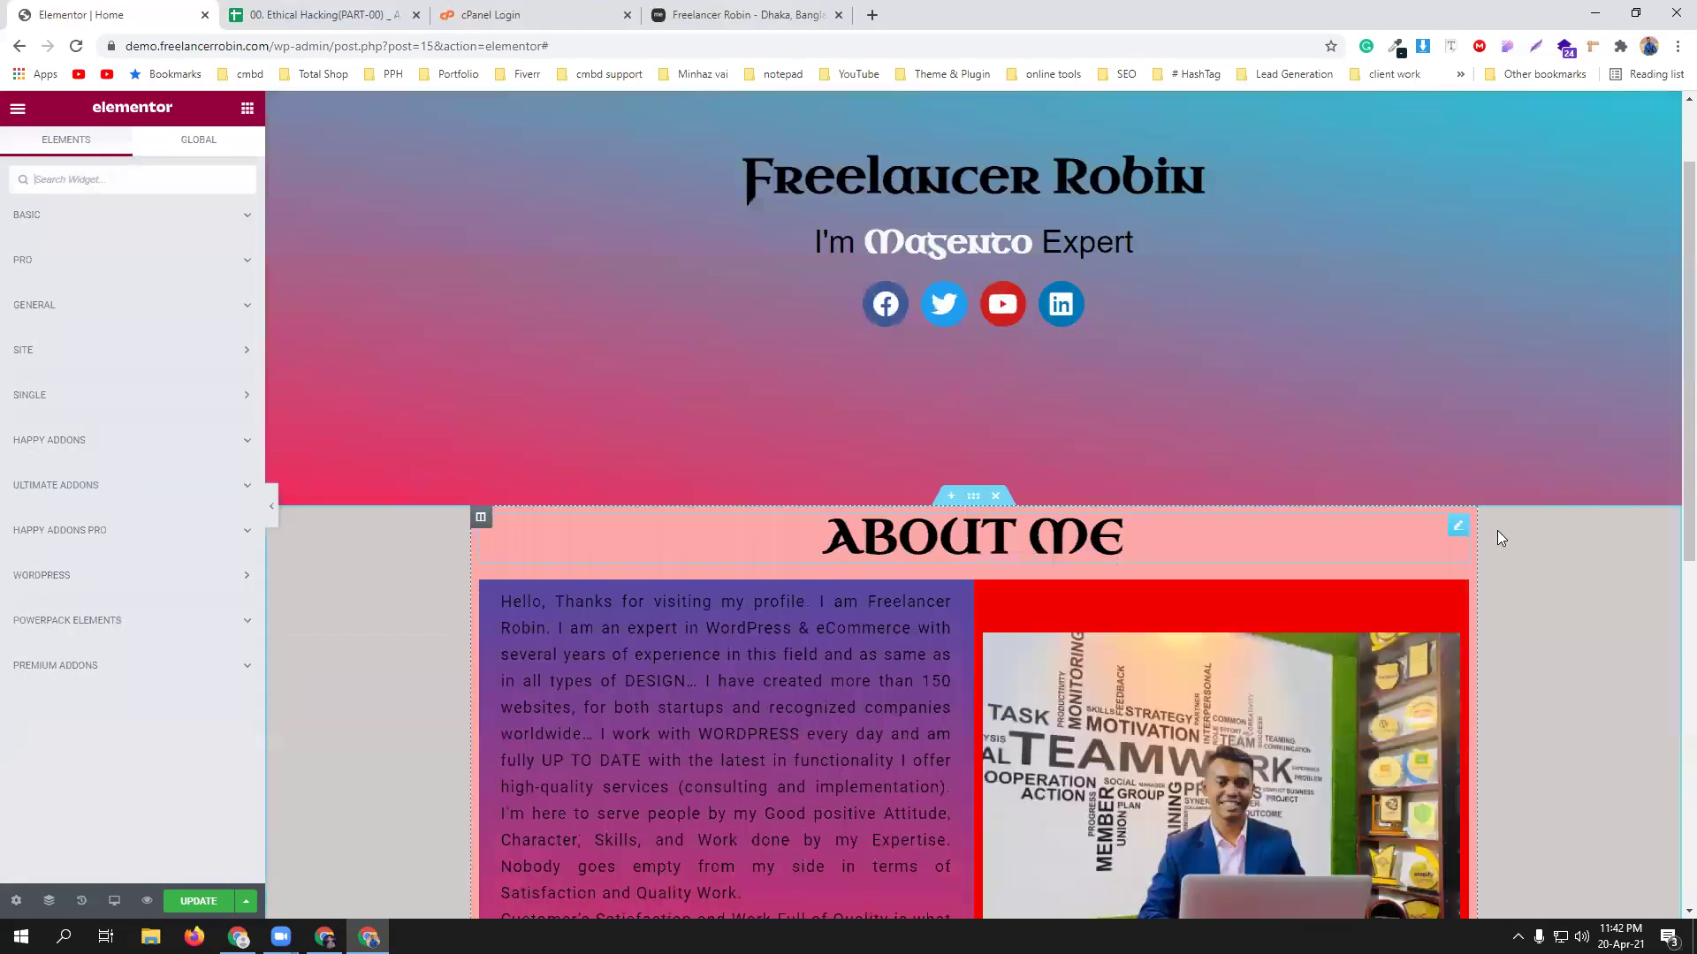
{"action": "right_click", "coordinate": [1460, 528]}
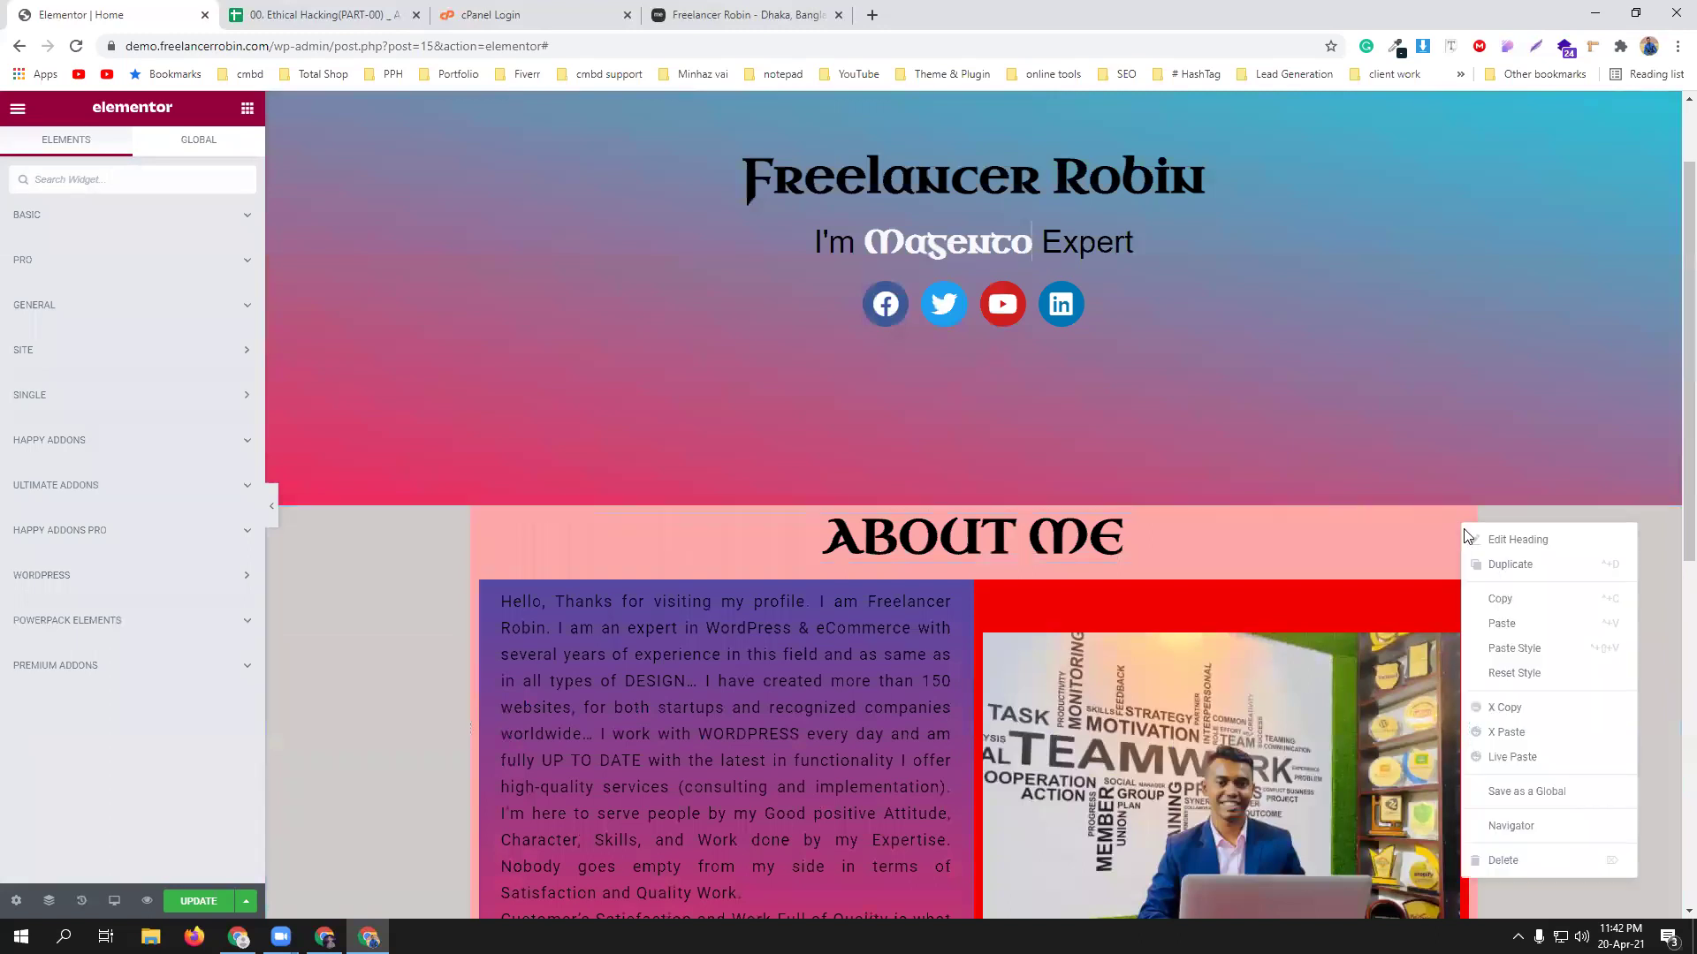
{"action": "left_click", "coordinate": [1485, 597]}
{"action": "scroll", "coordinate": [806, 747], "scroll_direction": "down", "scroll_amount": 2}
{"action": "scroll", "coordinate": [806, 747], "scroll_direction": "down", "scroll_amount": 4}
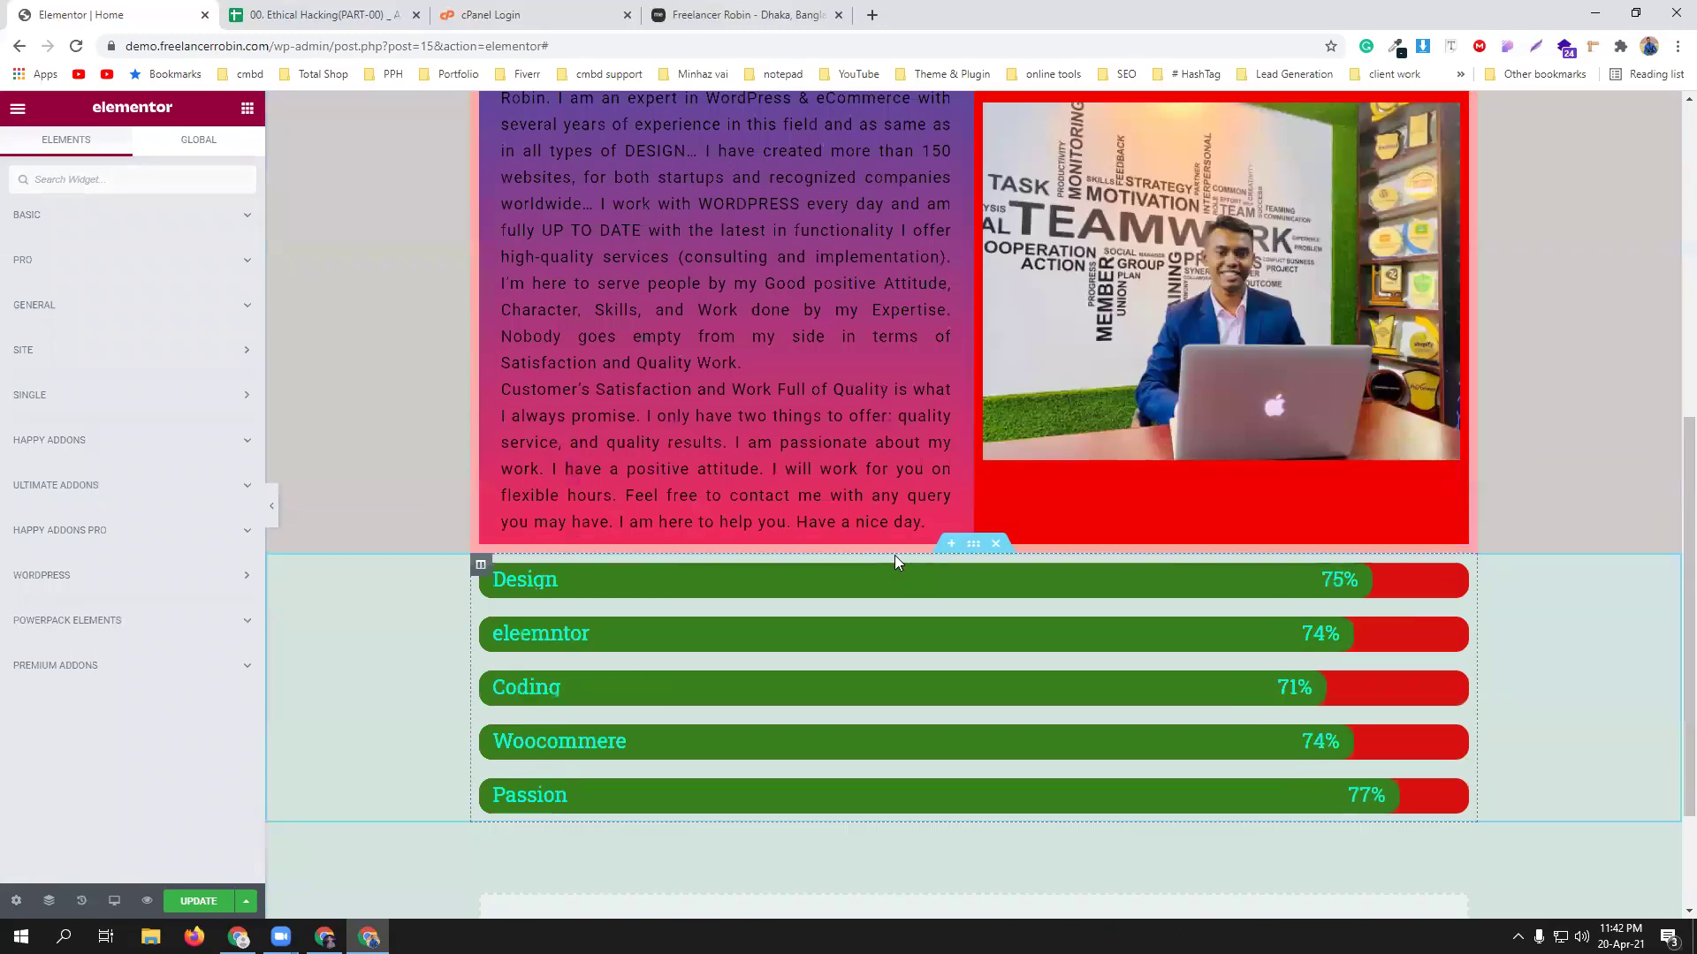
{"action": "right_click", "coordinate": [895, 543]}
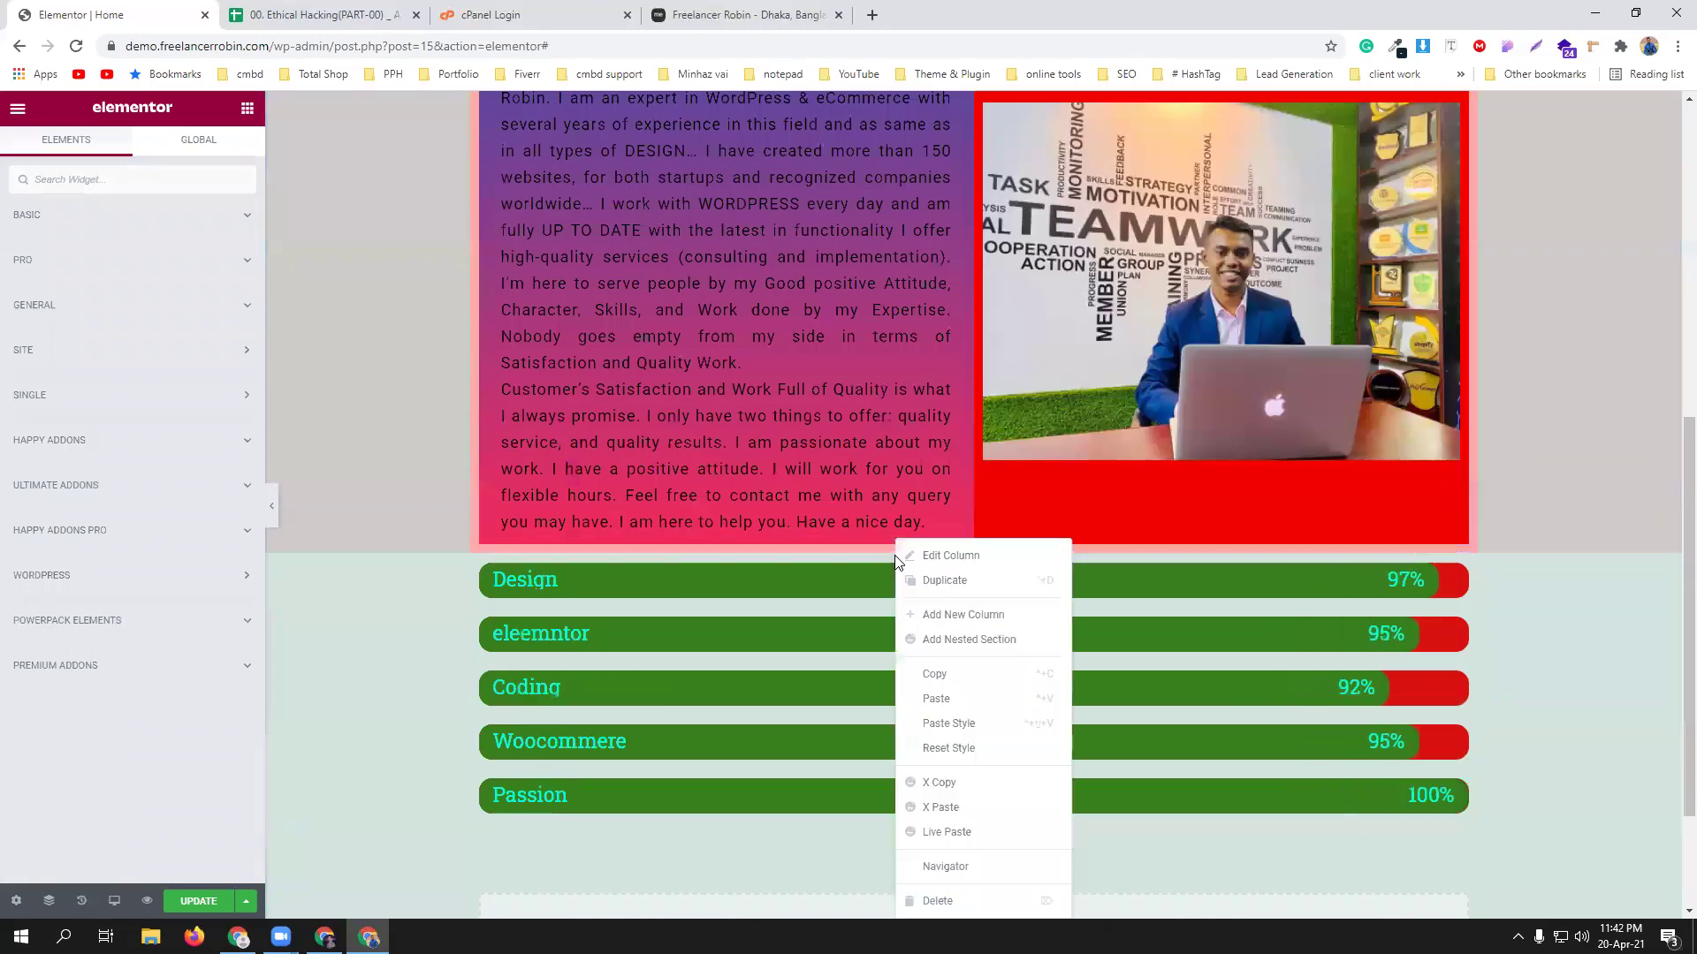
{"action": "left_click", "coordinate": [936, 699]}
{"action": "left_click_drag", "start_coordinate": [1457, 856], "coordinate": [1045, 582]}
Change the title of the pasted heading above the skill bars to "My Skill".
{"action": "left_click_drag", "start_coordinate": [75, 263], "coordinate": [3, 262]}
{"action": "type", "text": "M"}
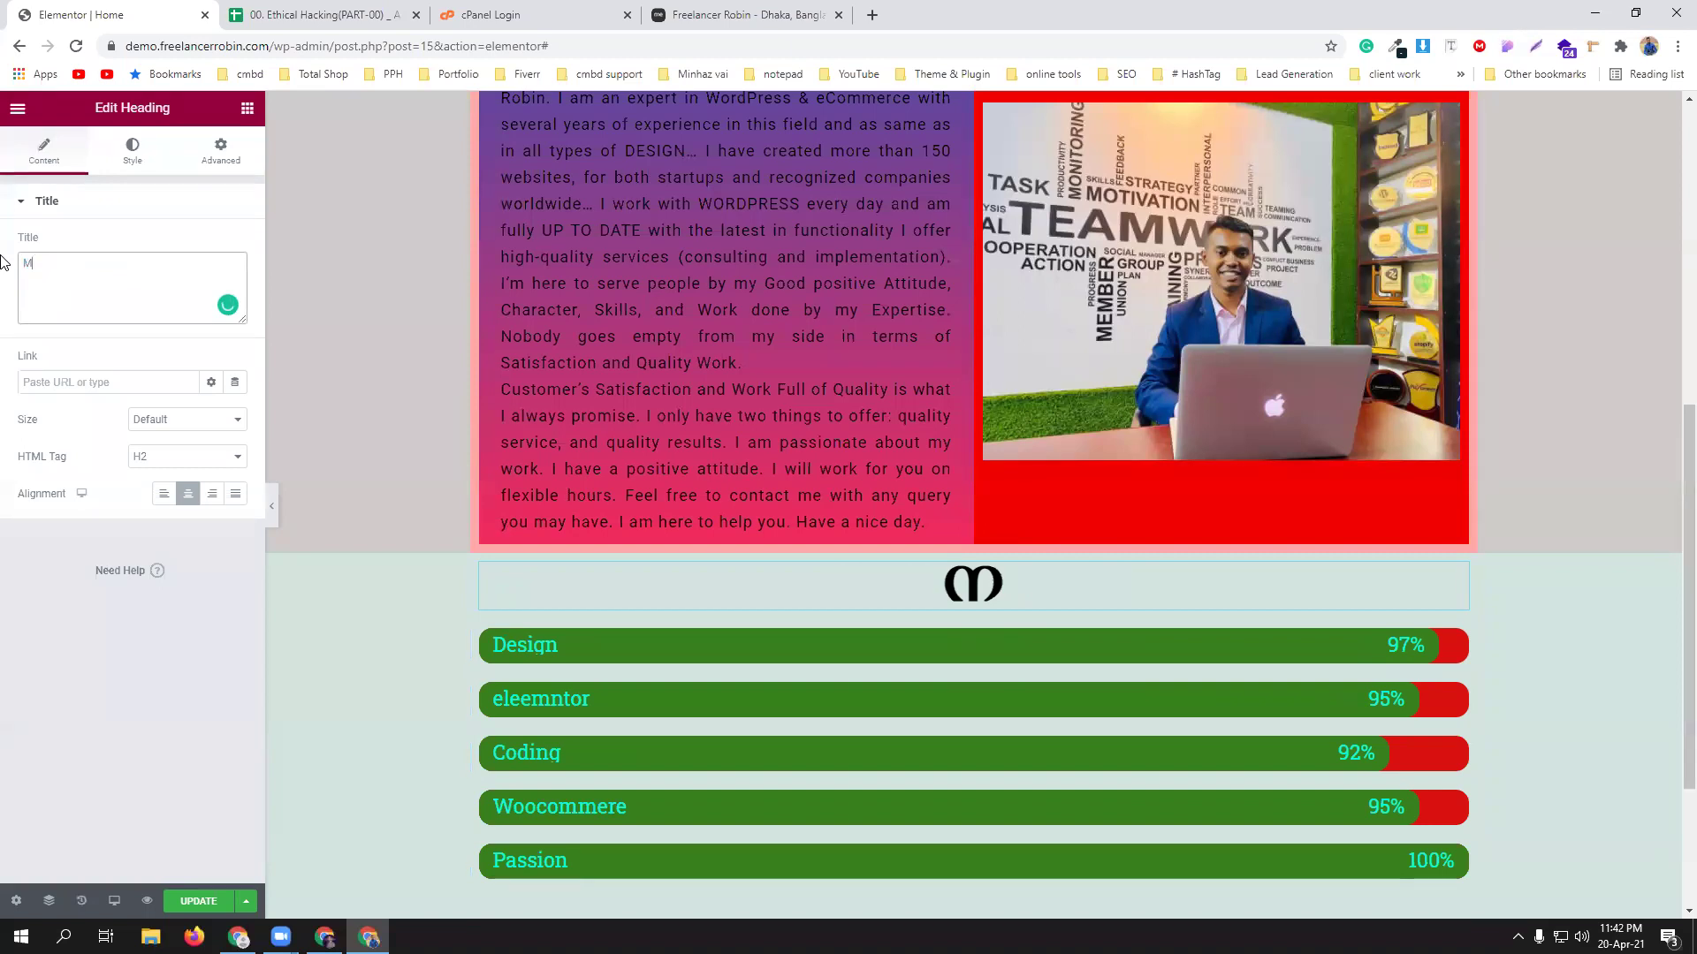
{"action": "type", "text": "y Sk"}
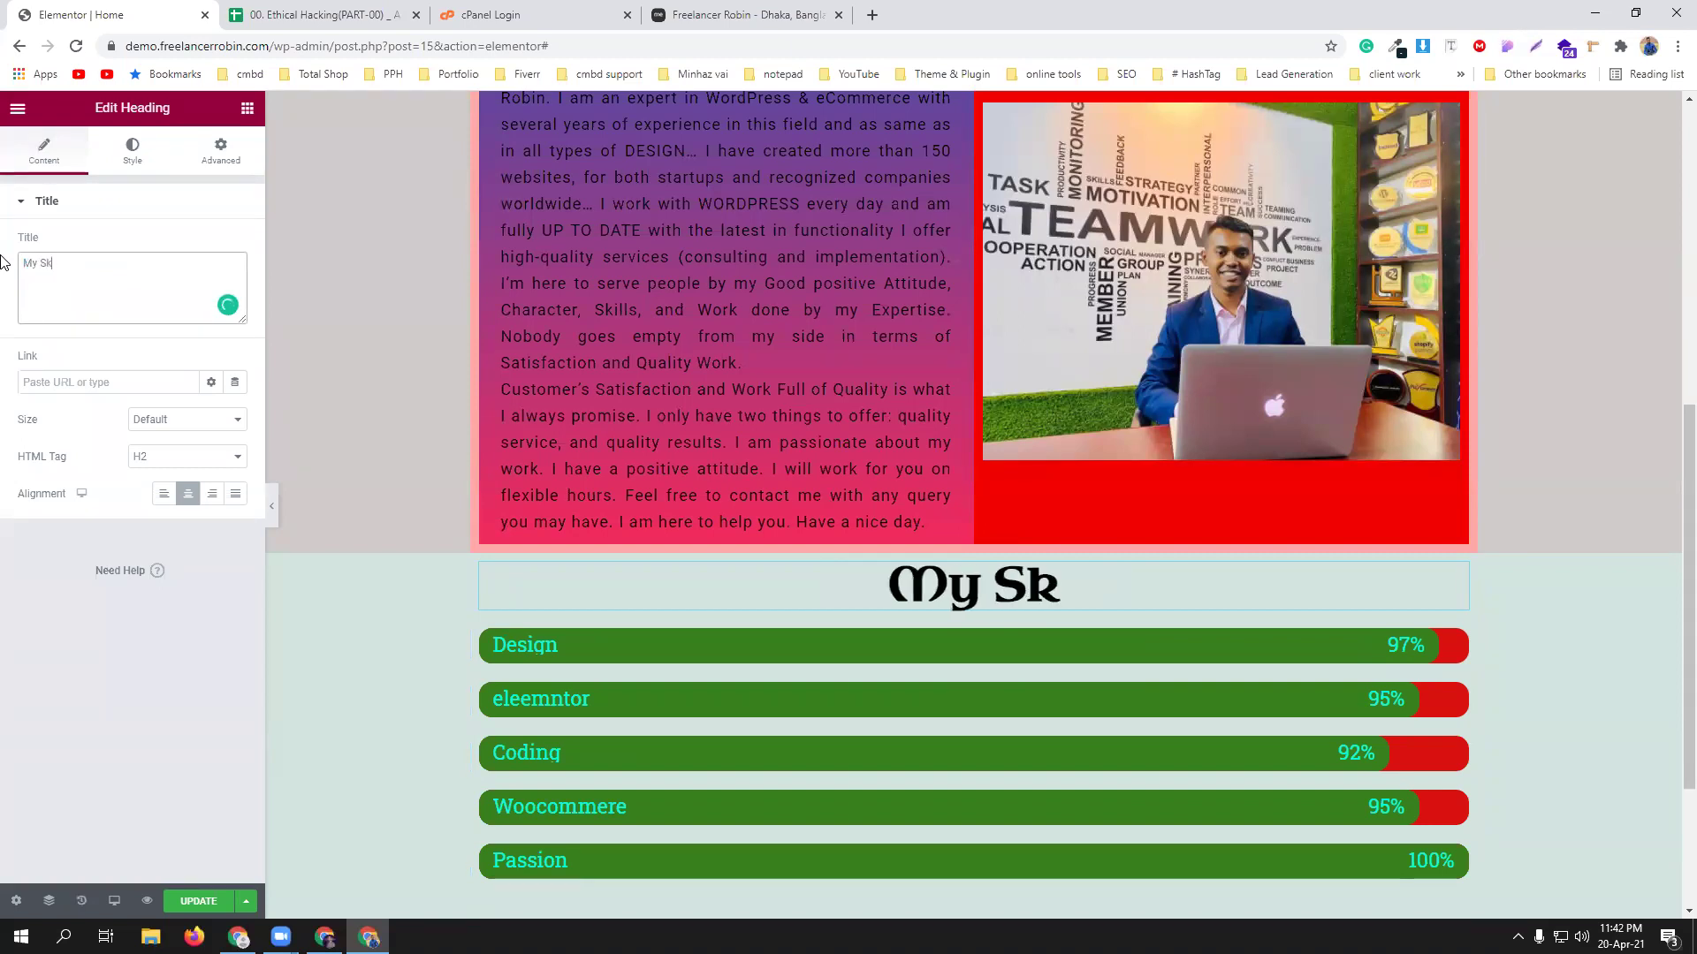
{"action": "type", "text": "ill"}
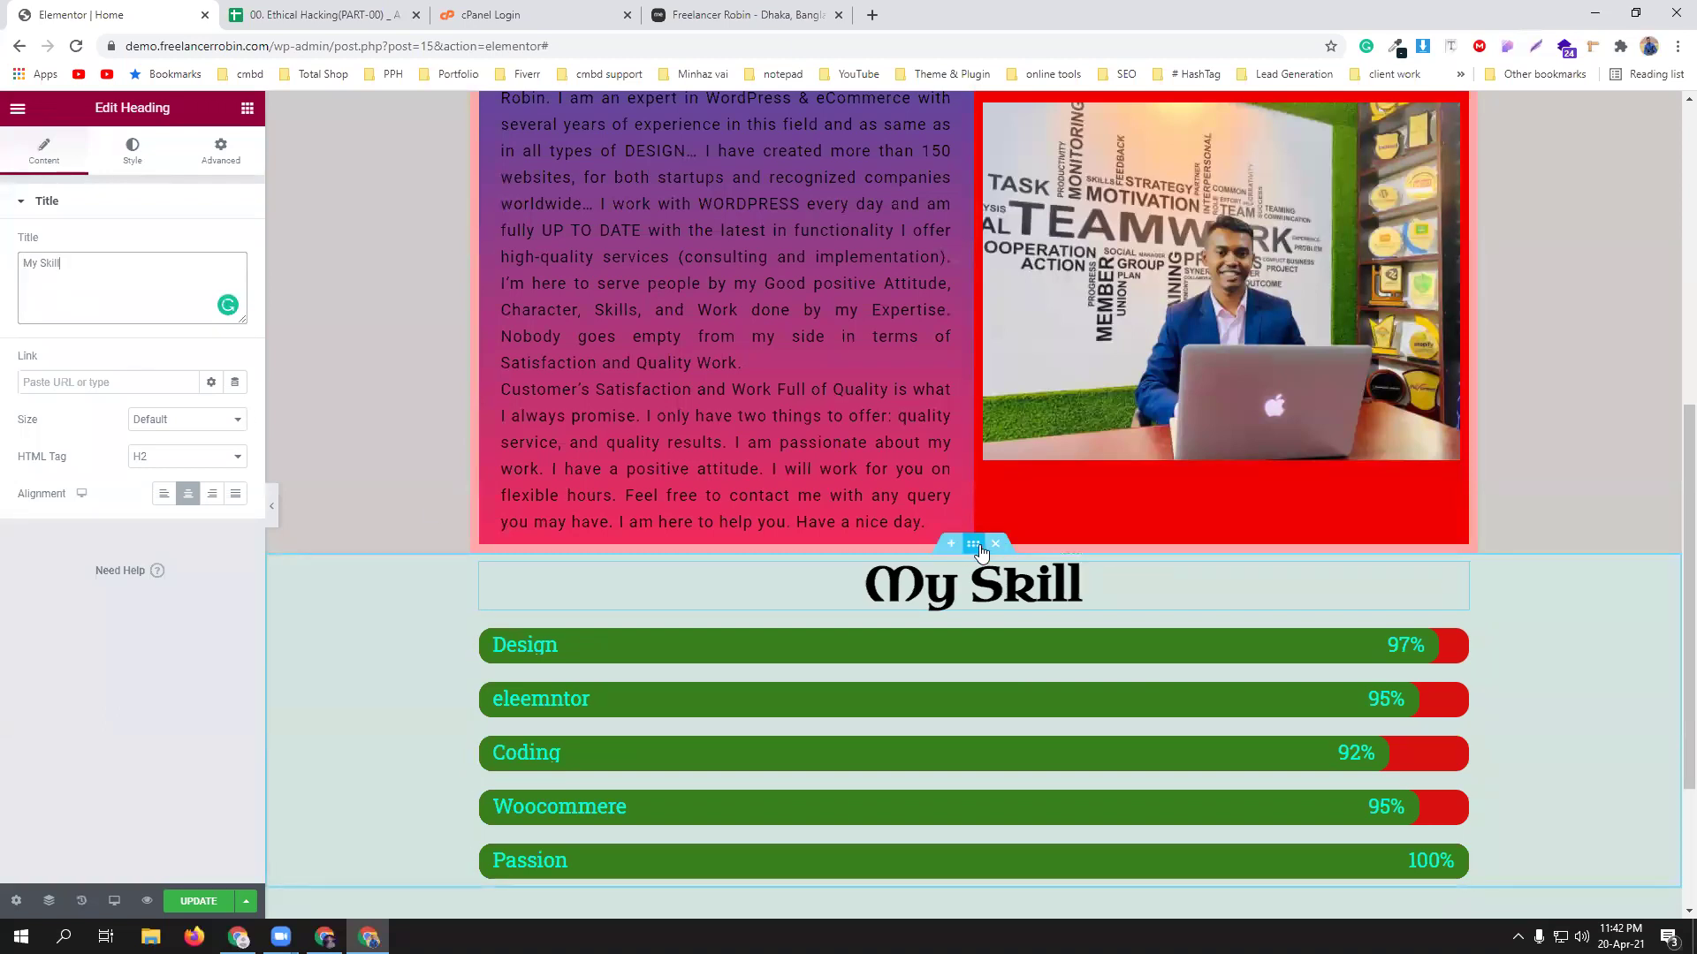
Unlink the margins of the "My Skill" section and set its top margin to 50 px.
{"action": "left_click", "coordinate": [975, 546]}
{"action": "left_click", "coordinate": [215, 164]}
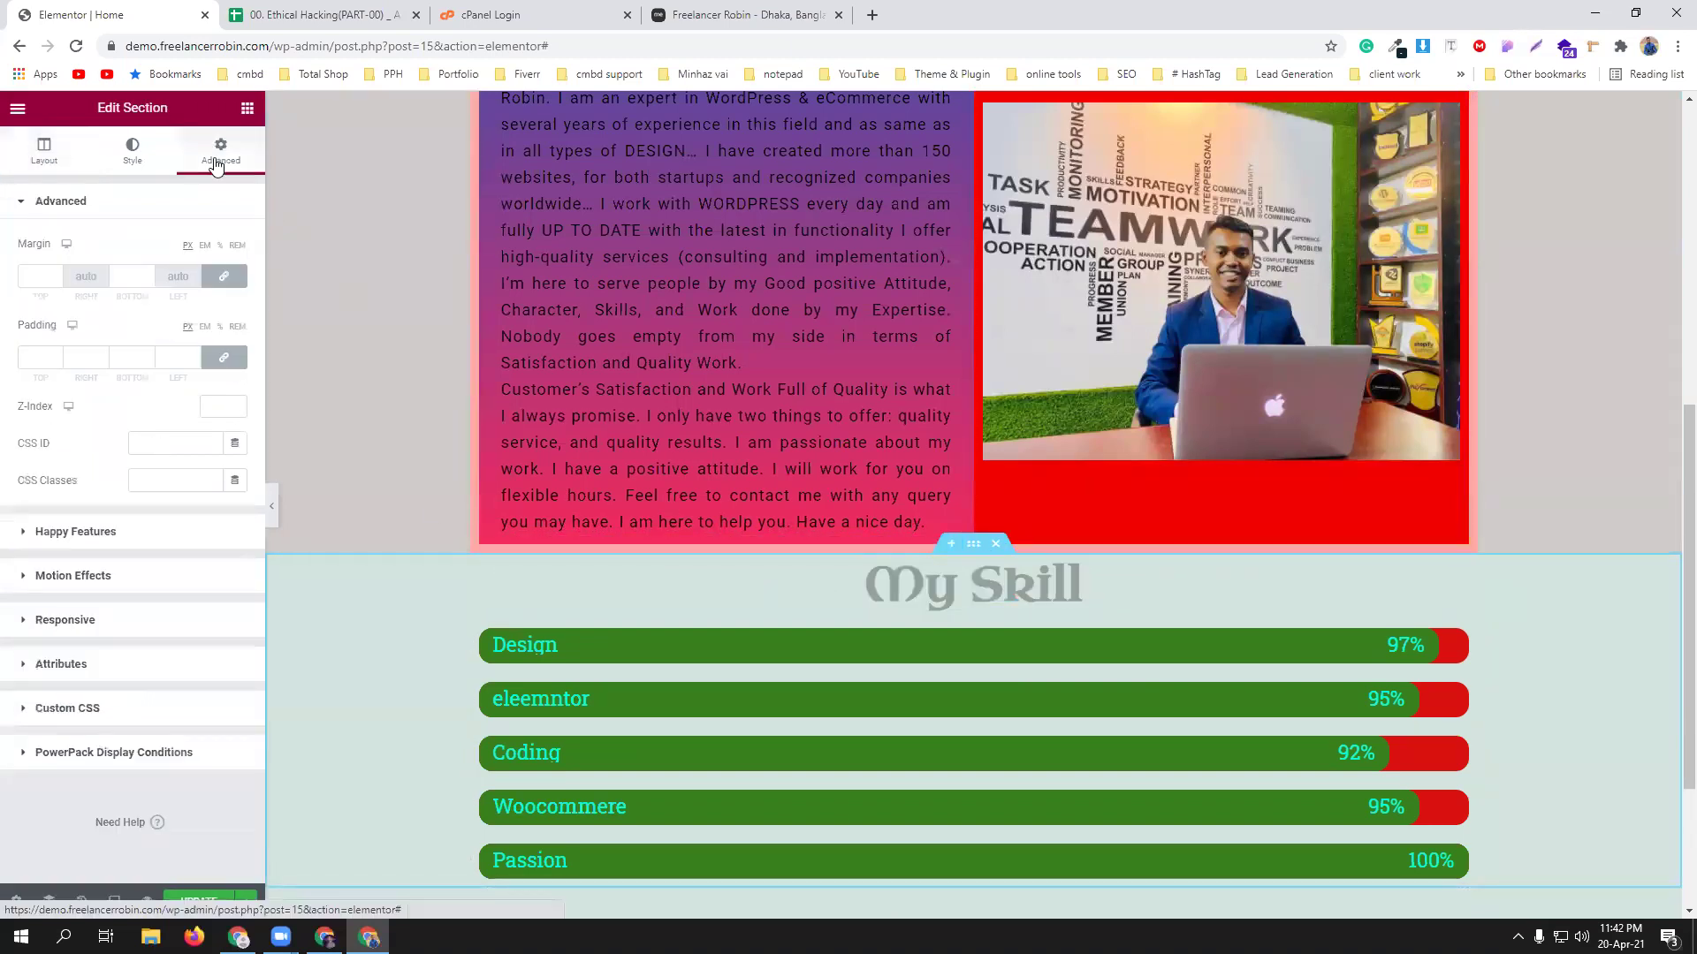
{"action": "left_click", "coordinate": [223, 276]}
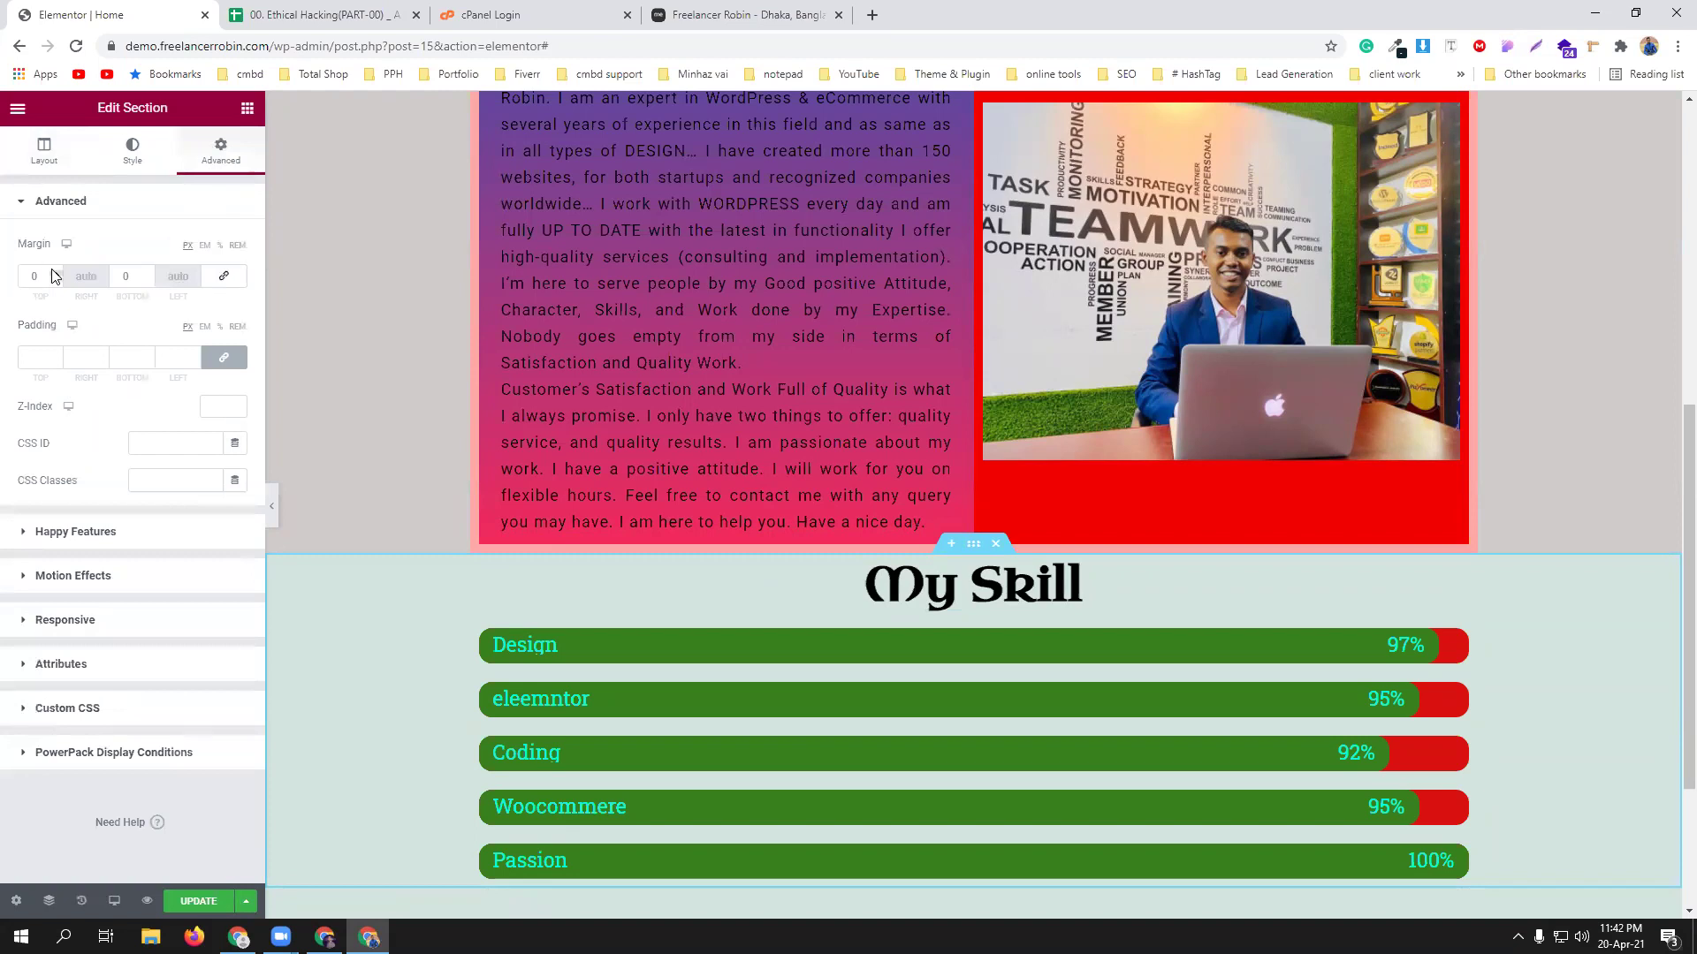
{"action": "left_click_drag", "start_coordinate": [46, 276], "coordinate": [3, 283]}
{"action": "type", "text": "50"}
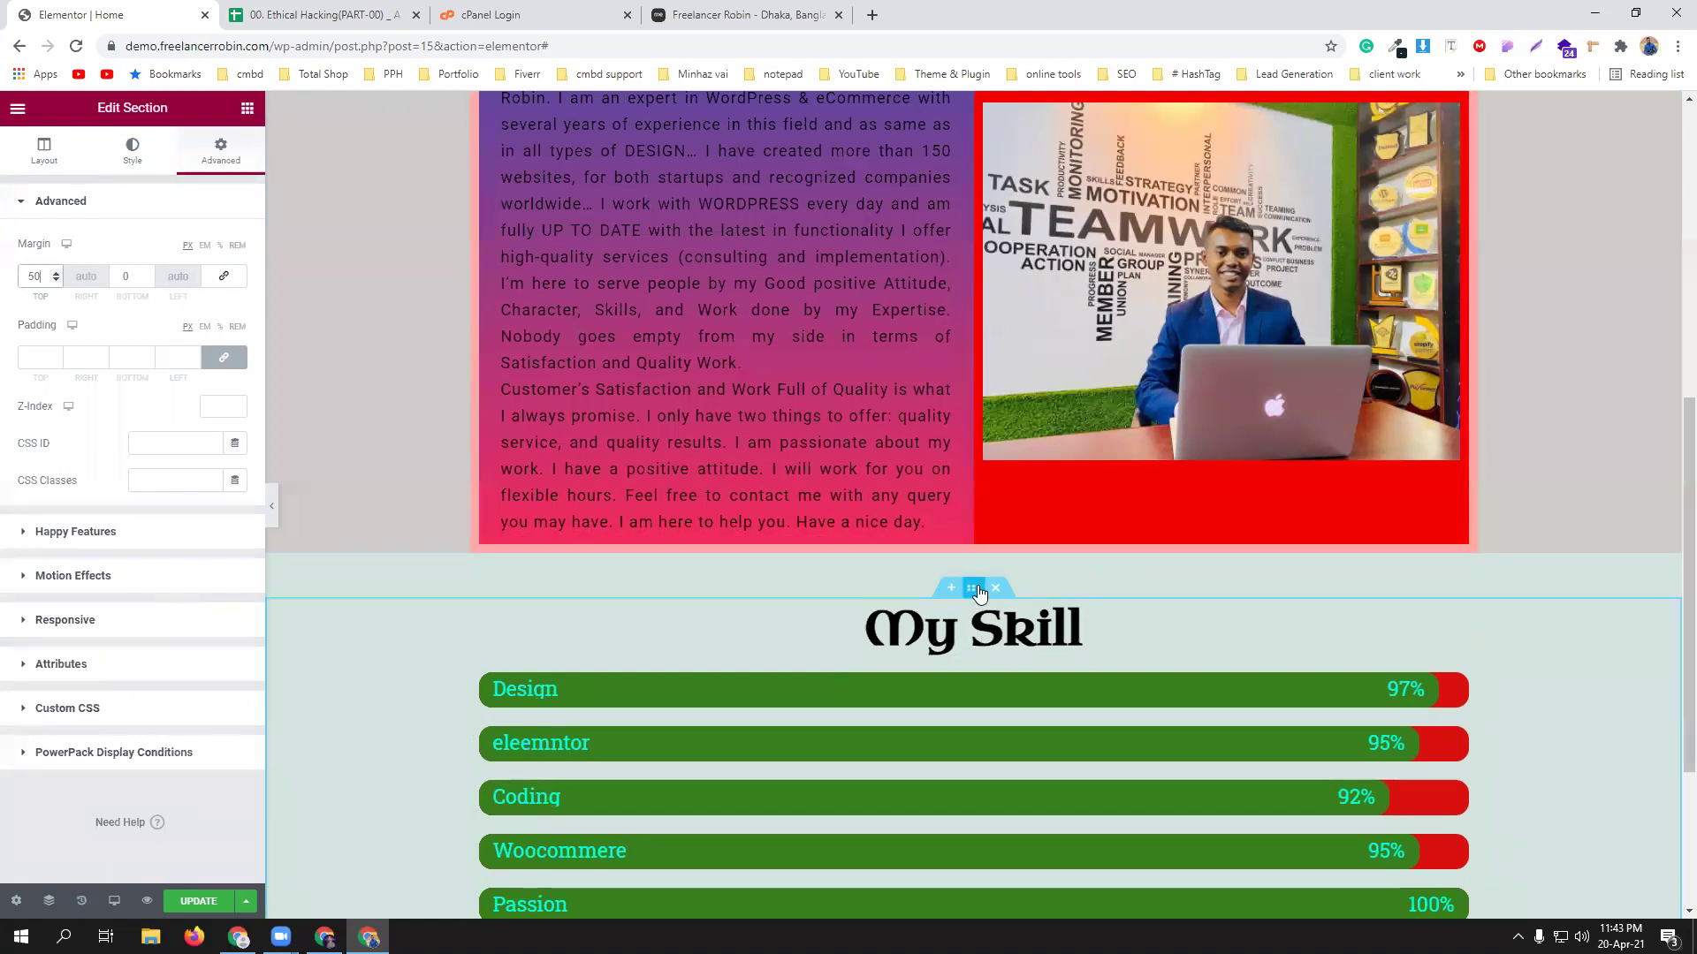
Give the "My Skill" section a classic background in white (#FFFFFF).
{"action": "left_click", "coordinate": [131, 152]}
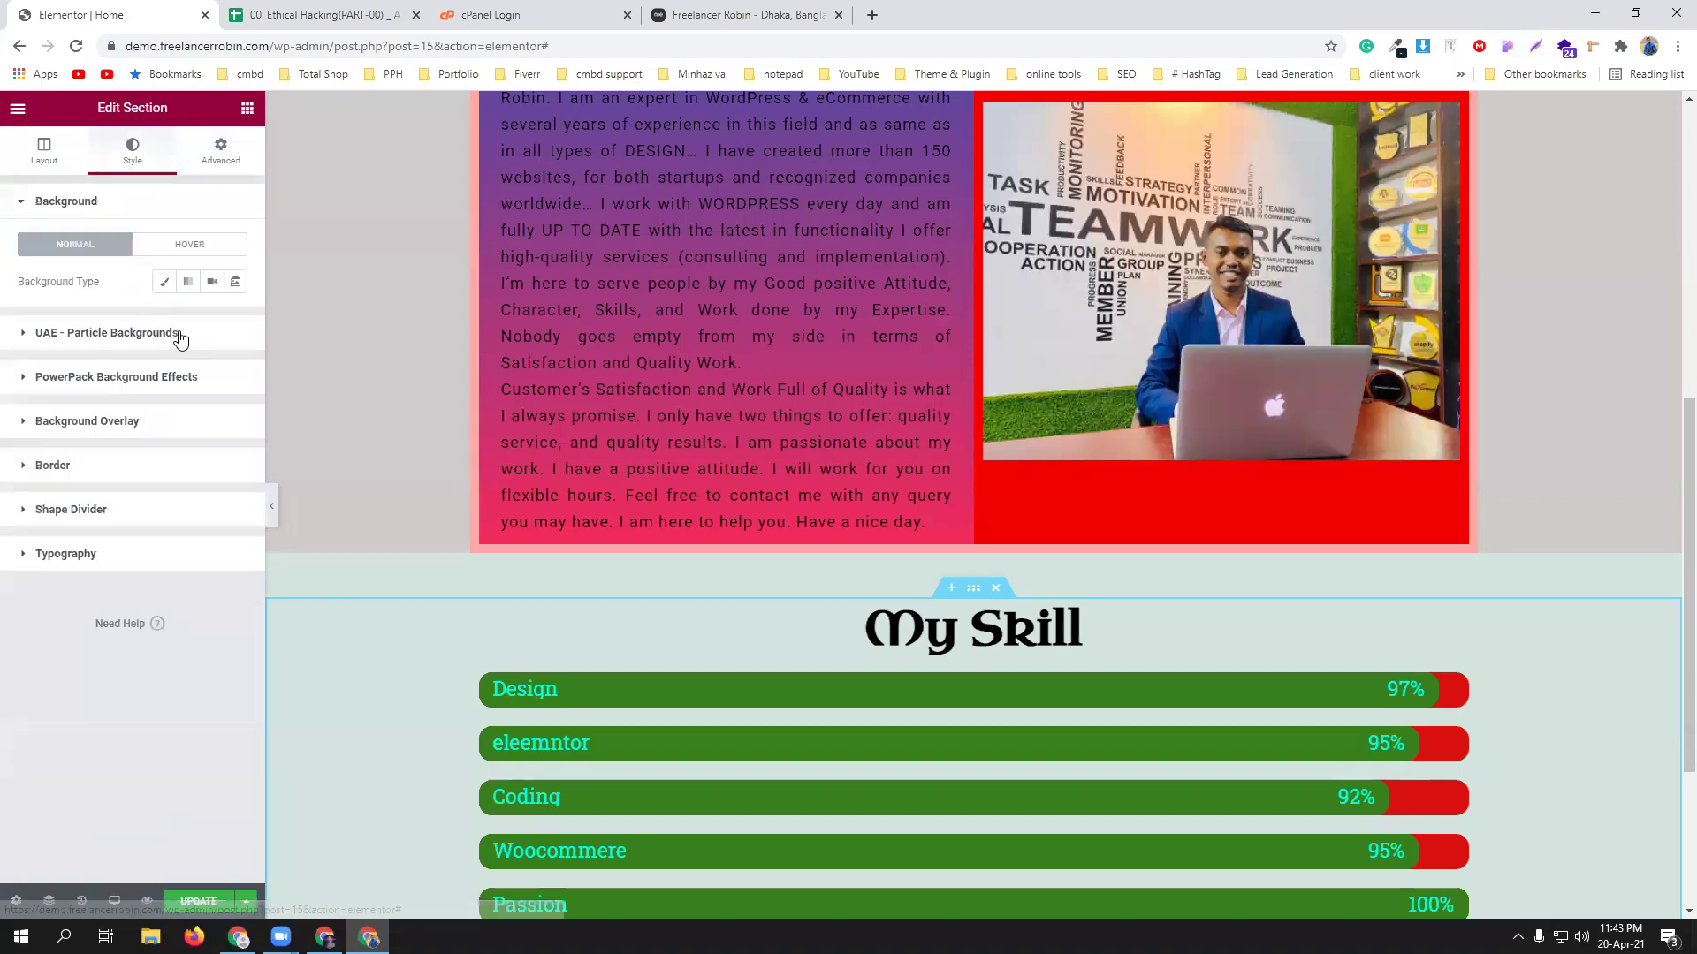
{"action": "left_click", "coordinate": [164, 281]}
{"action": "left_click", "coordinate": [236, 318]}
{"action": "key", "text": "ctrl+v"}
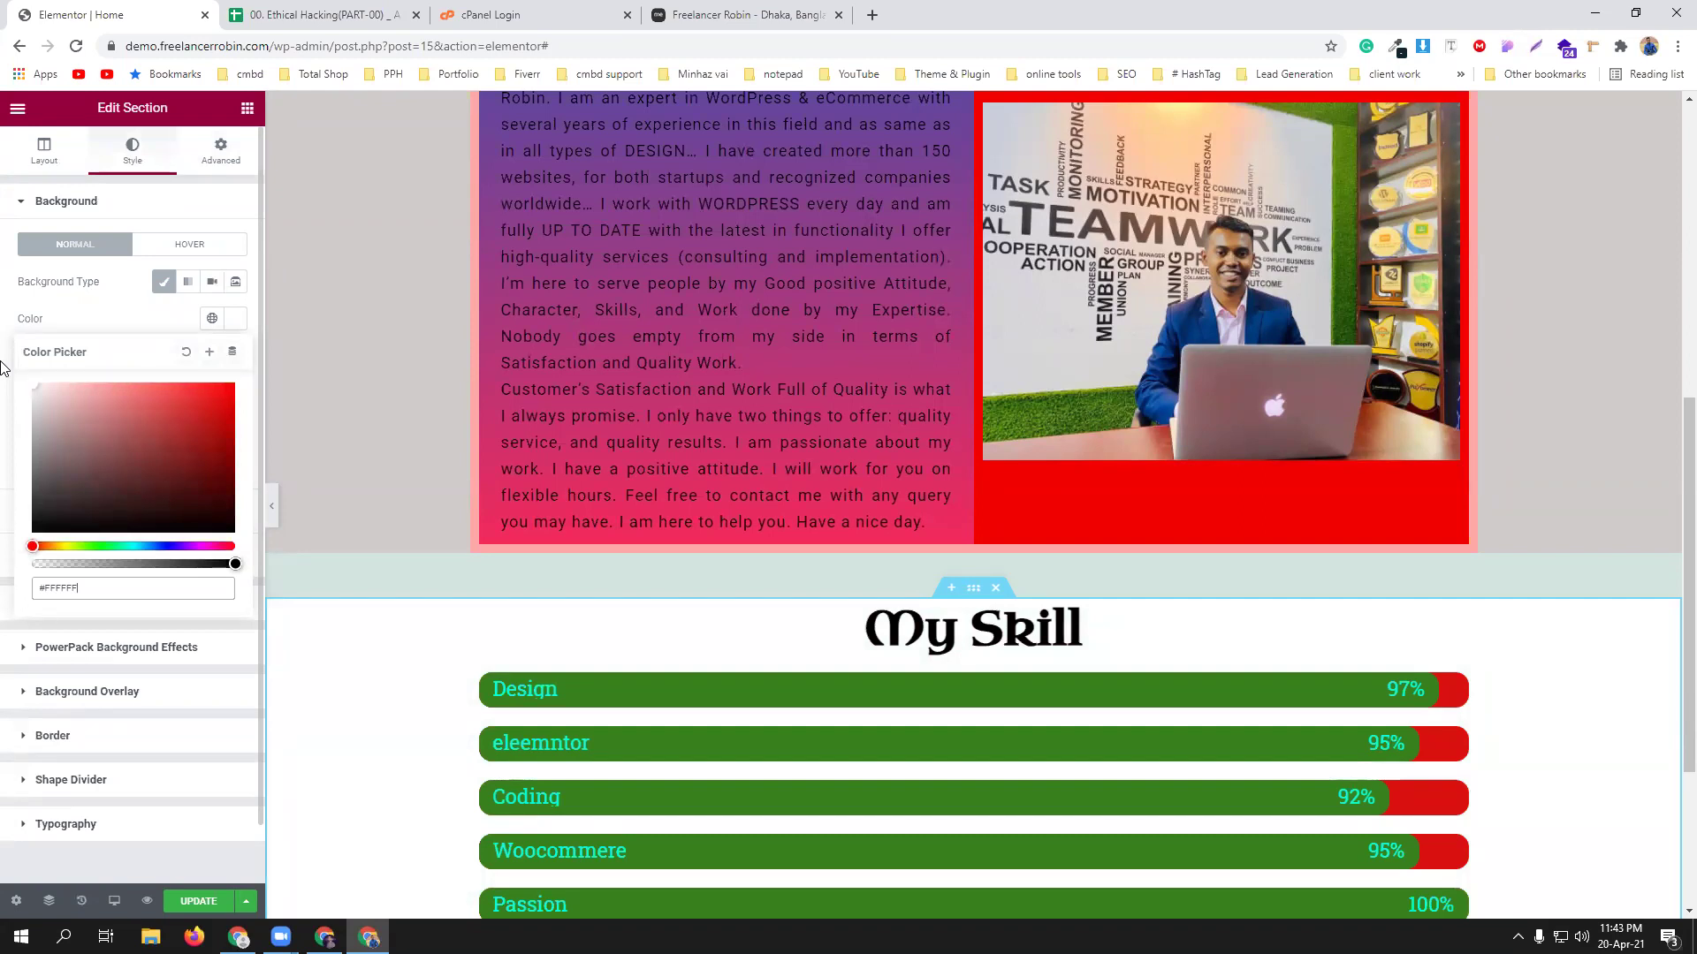
{"action": "left_click", "coordinate": [109, 304]}
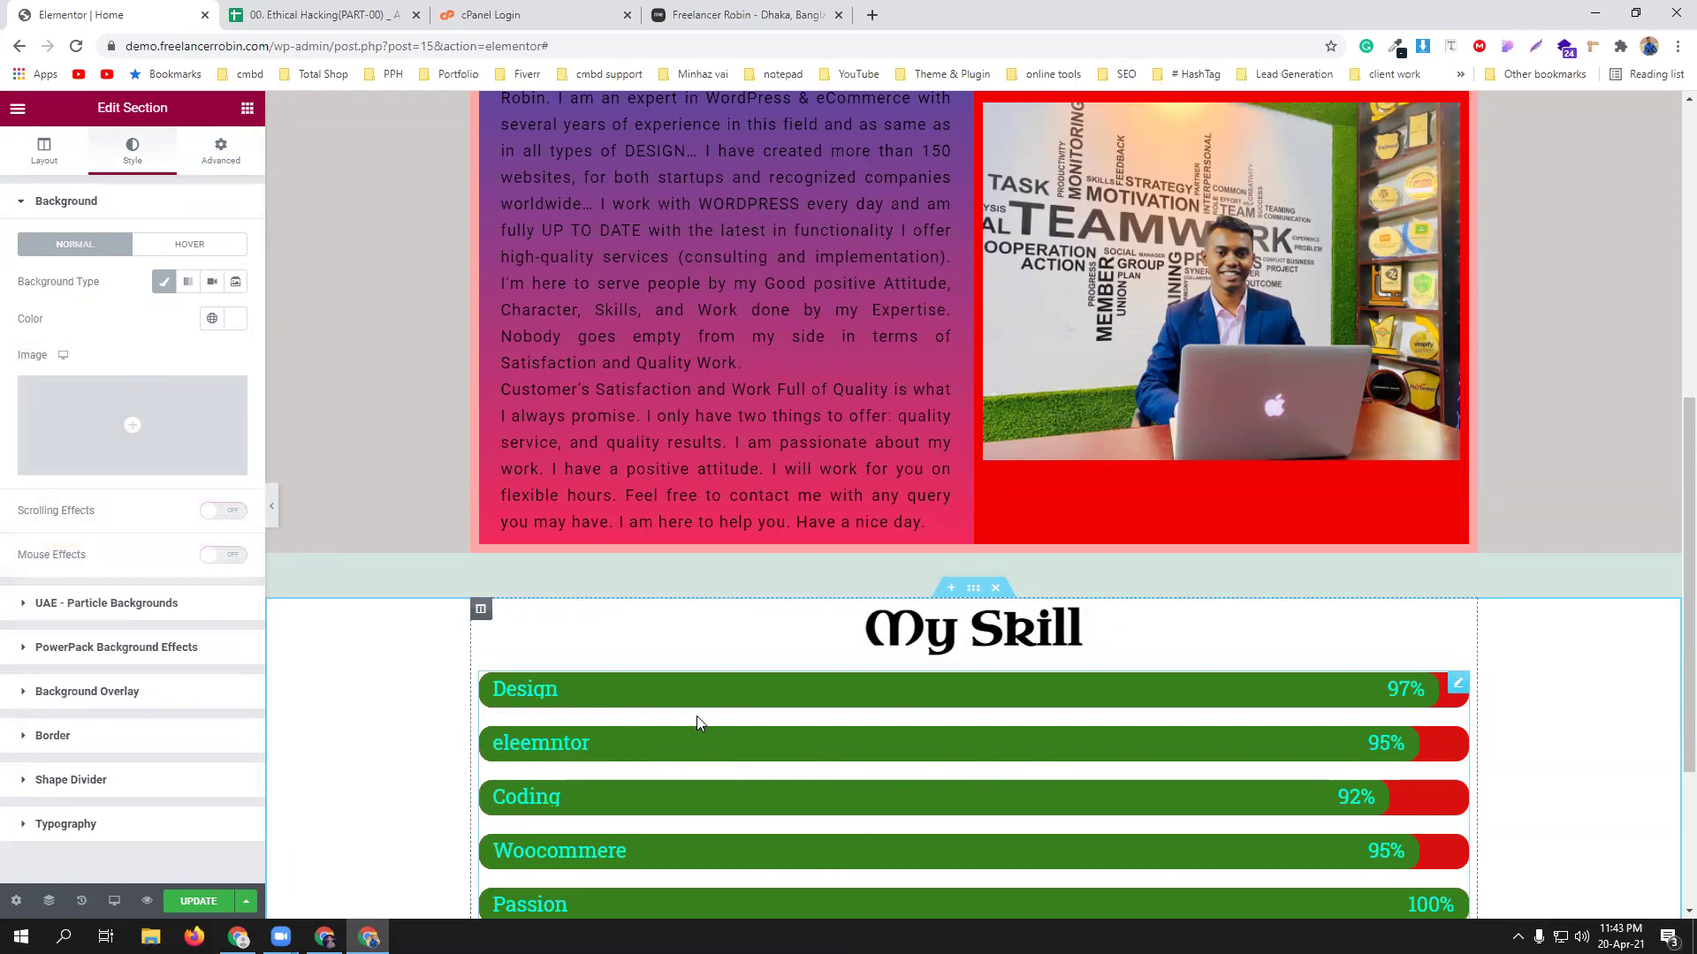
Add a single-column section below the "My Skill" section and search the widget library for "image".
{"action": "scroll", "coordinate": [818, 714], "scroll_direction": "down", "scroll_amount": 3}
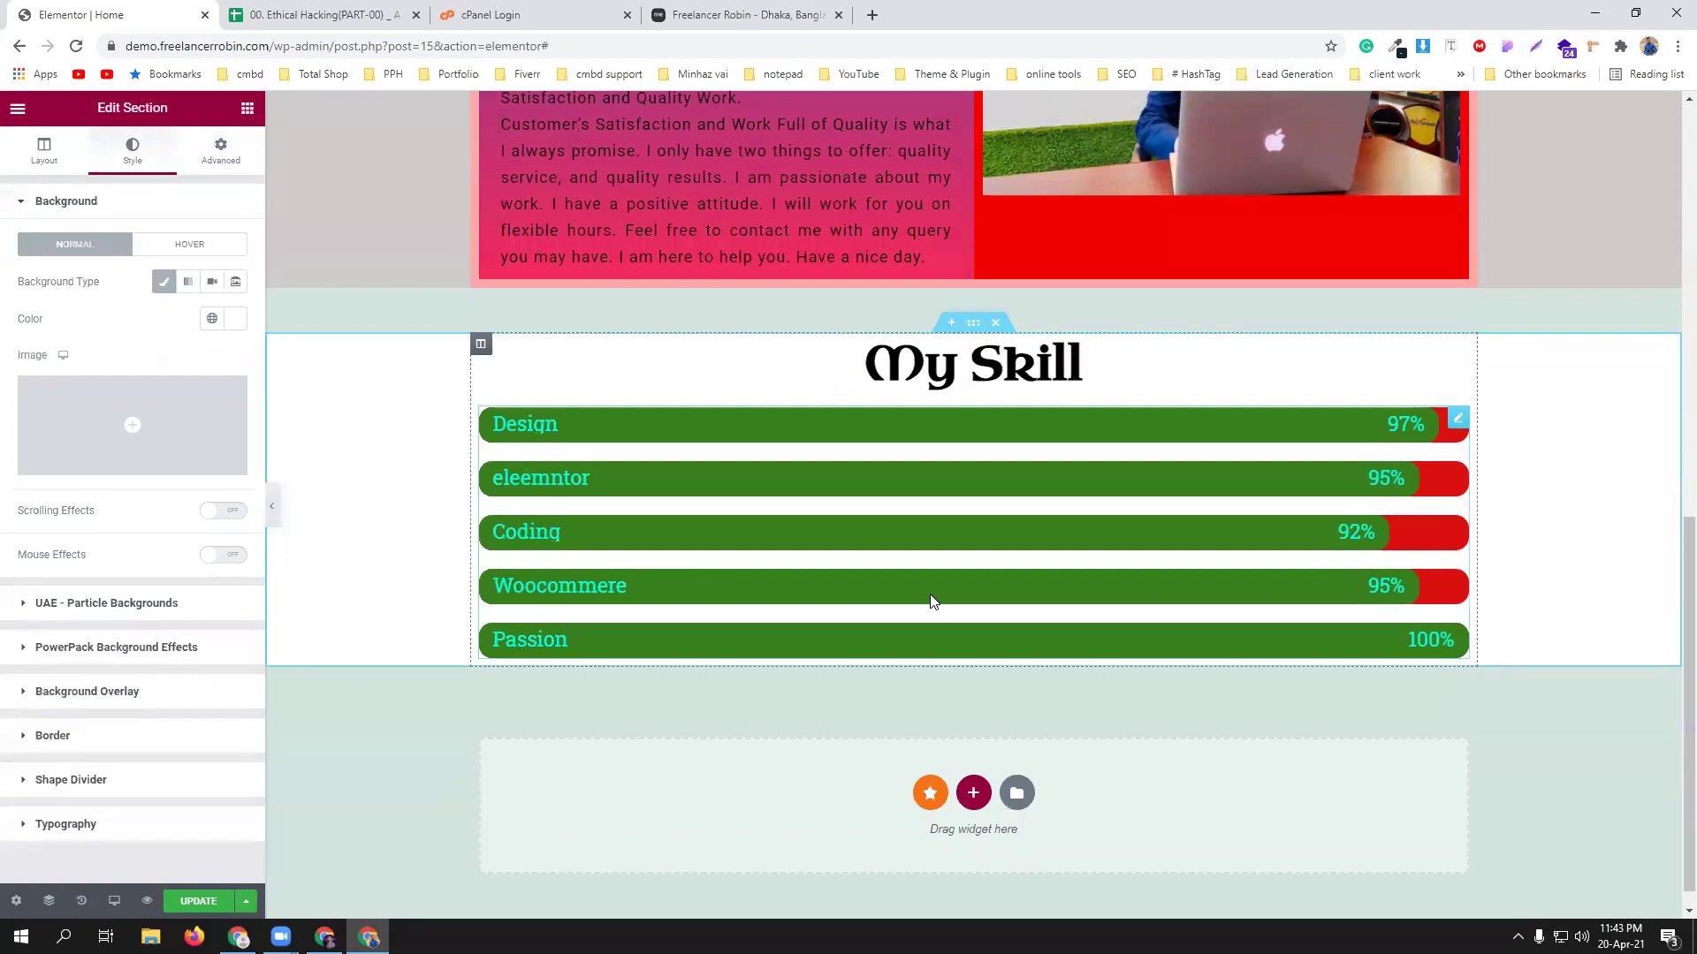
{"action": "left_click", "coordinate": [970, 804]}
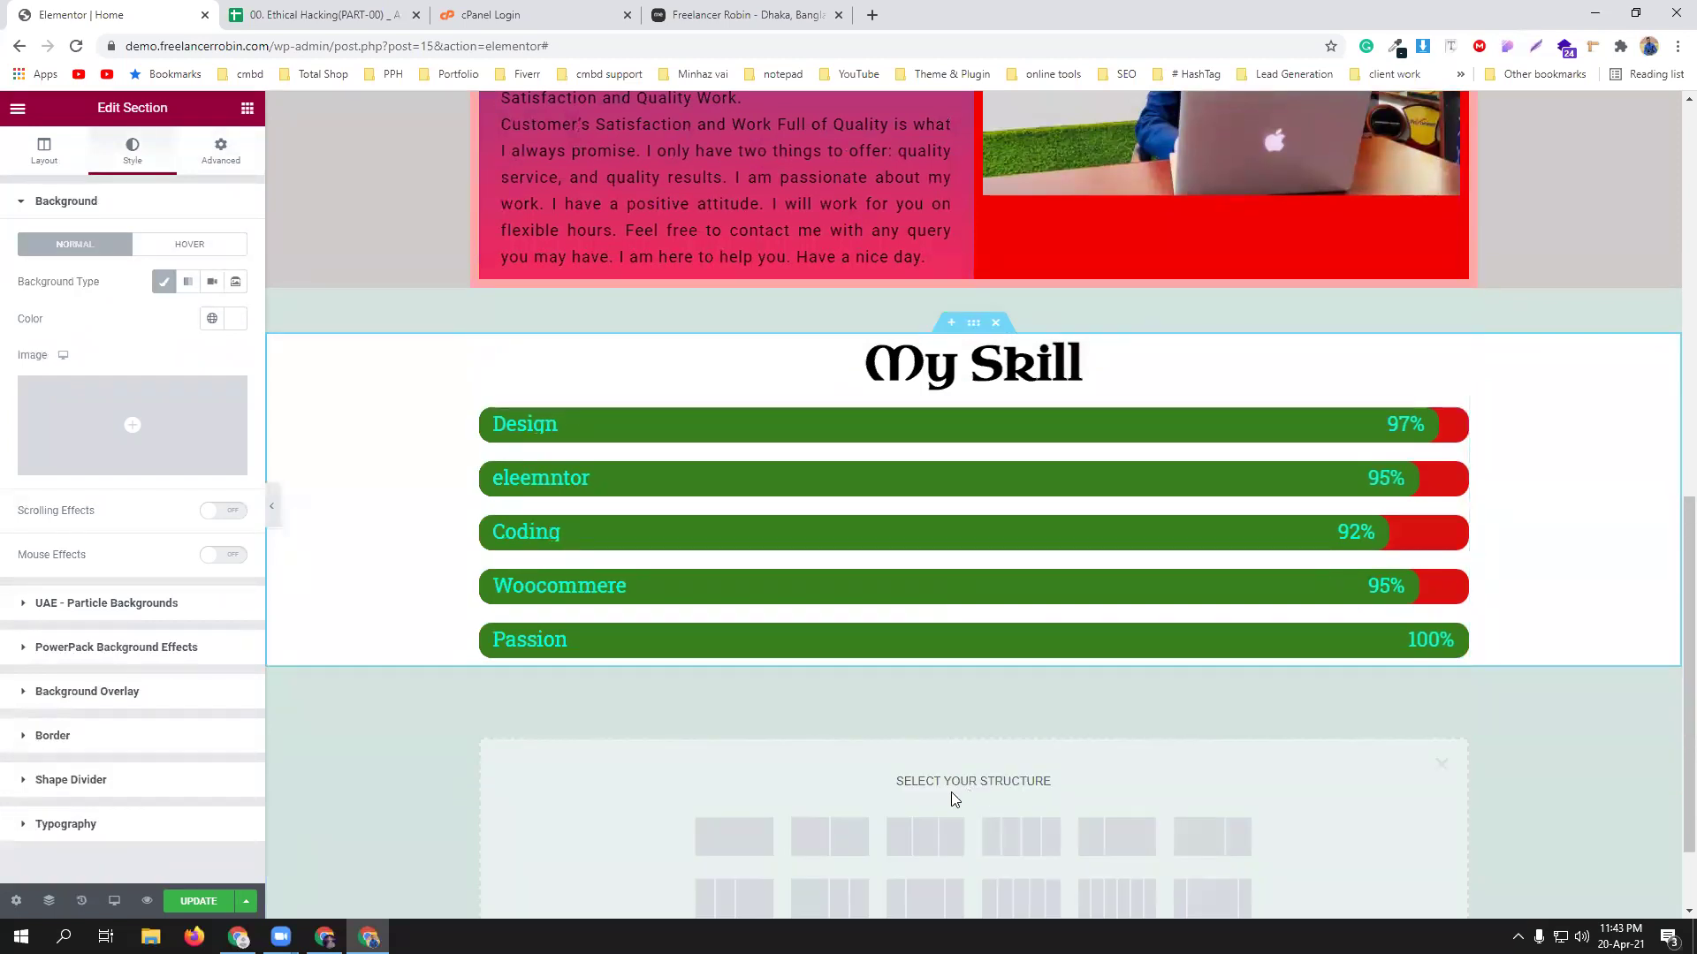
{"action": "left_click", "coordinate": [736, 836]}
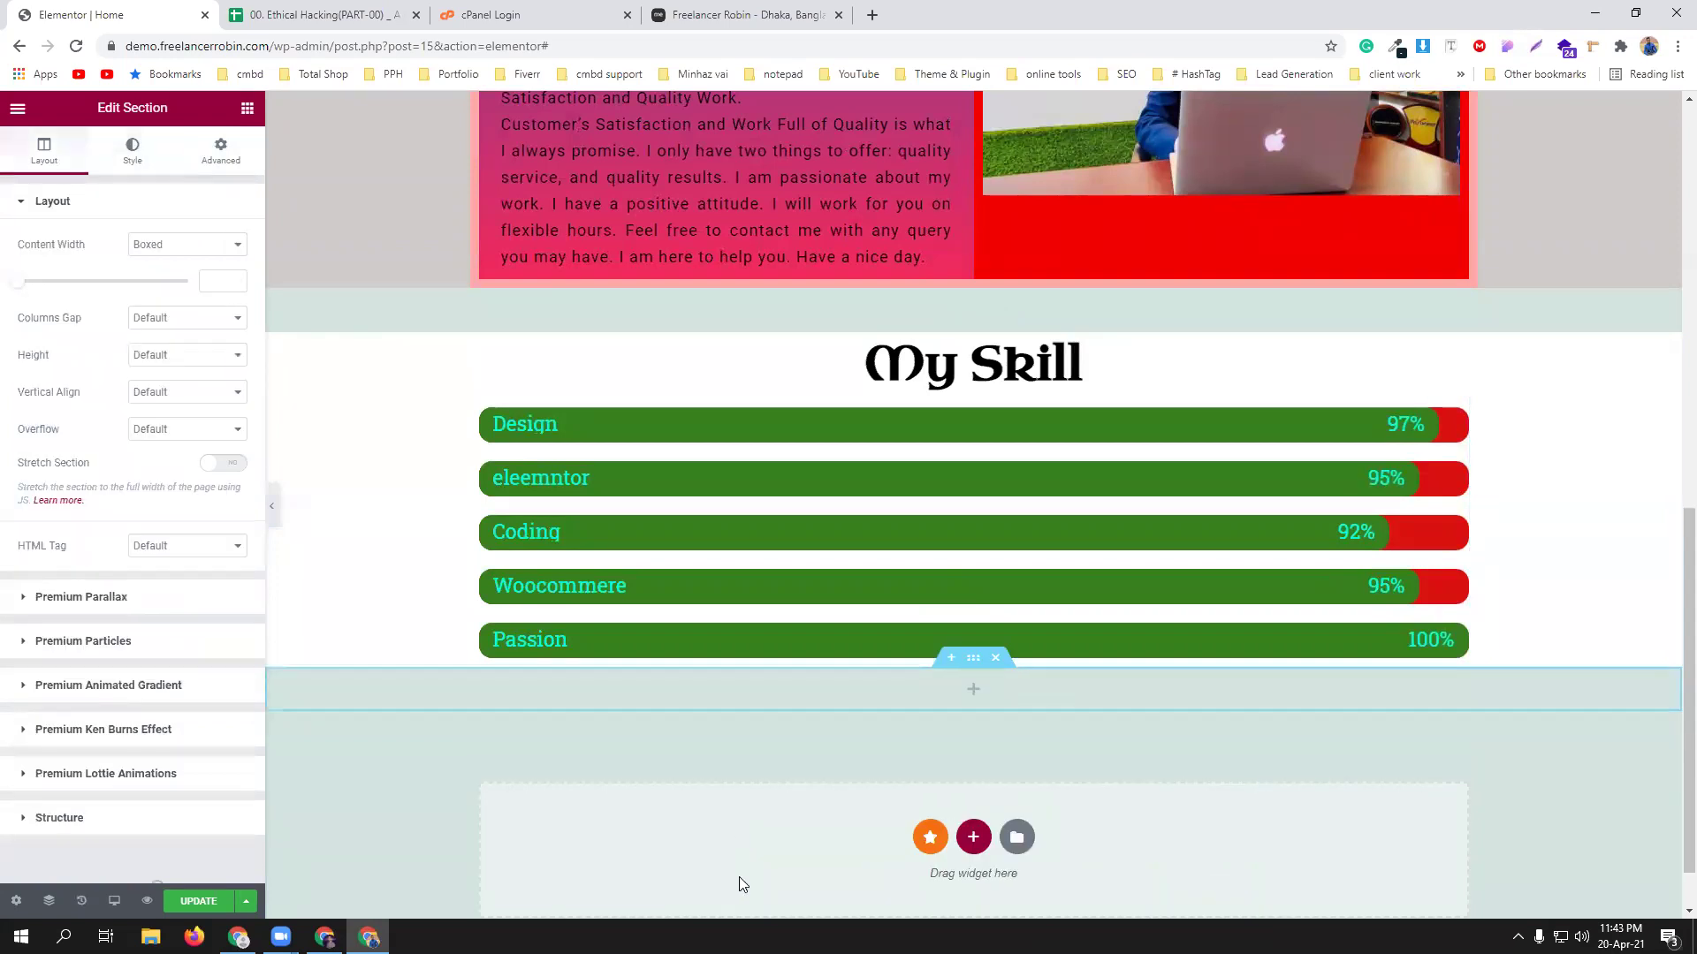
{"action": "left_click", "coordinate": [248, 110]}
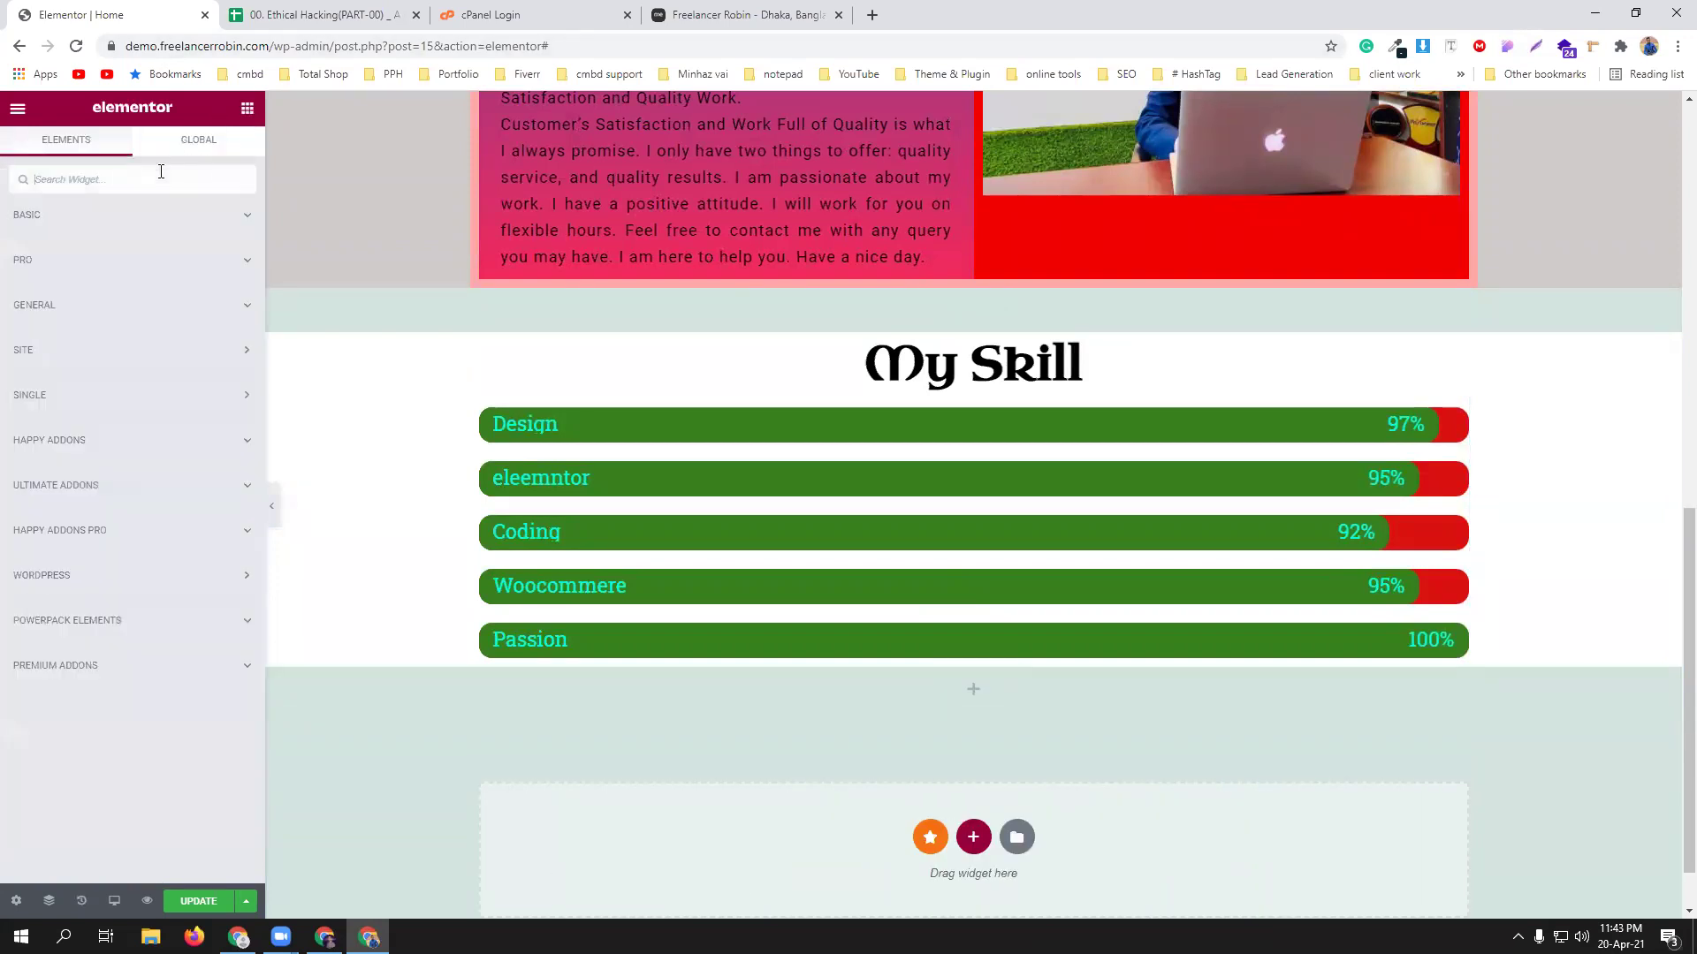
{"action": "type", "text": "image"}
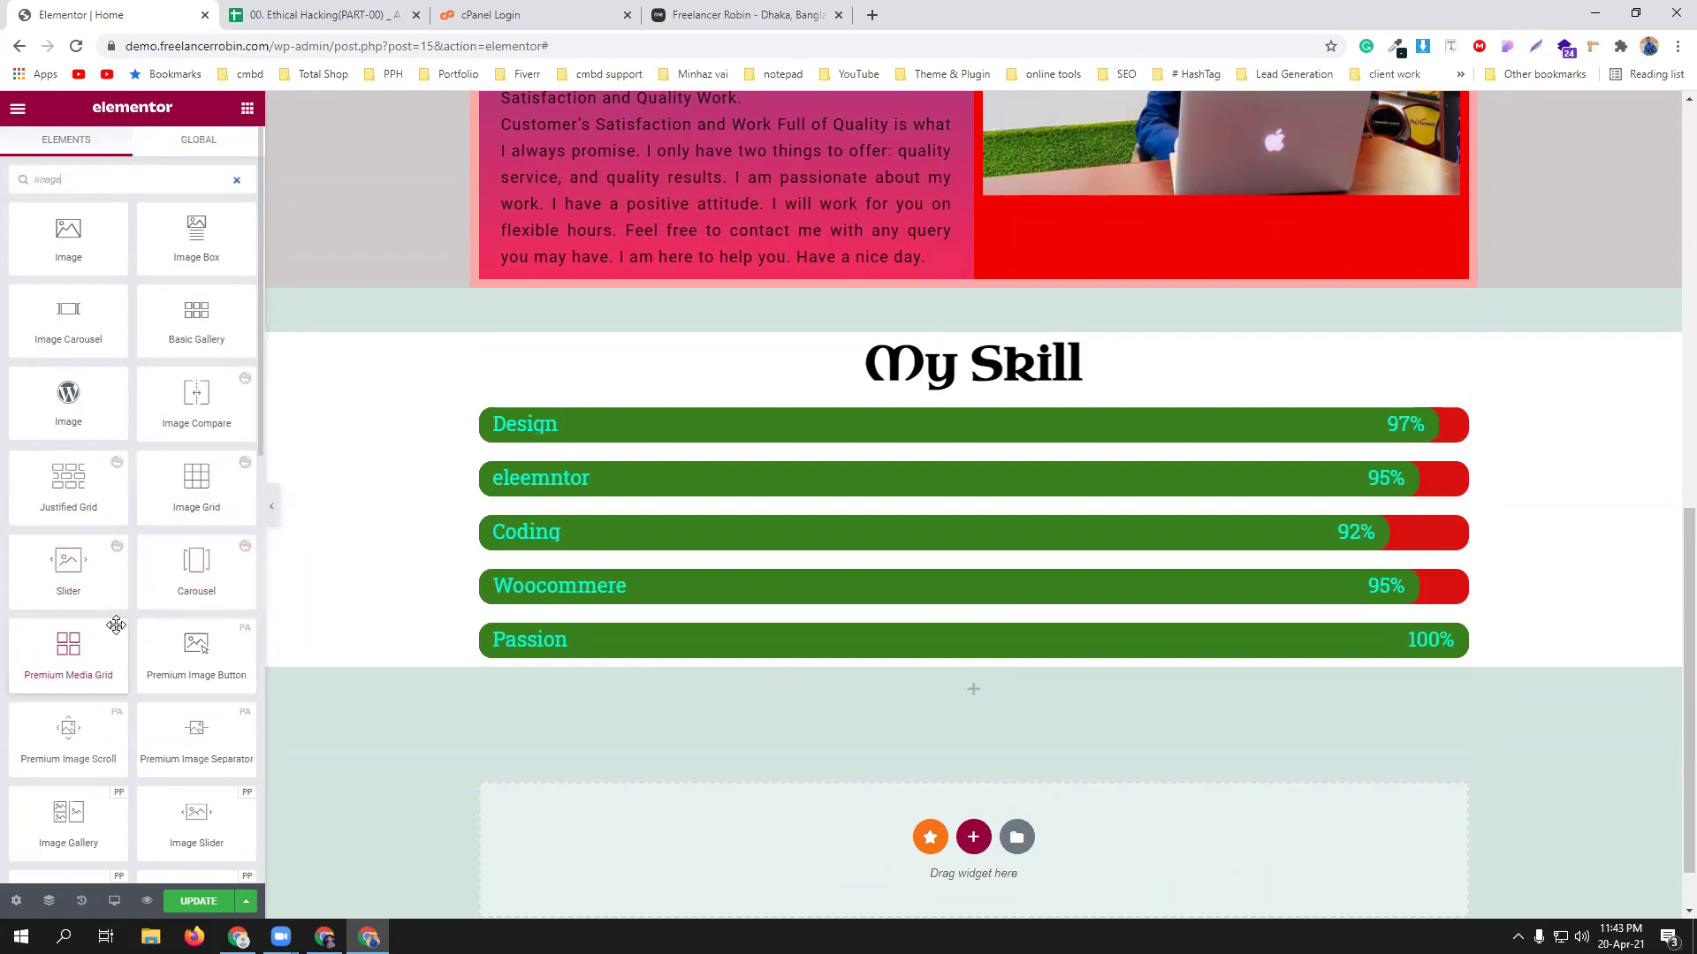
Add a Justified Grid widget to the empty section below "My Skill" and add a second filter group to its gallery.
{"action": "scroll", "coordinate": [115, 625], "scroll_direction": "down", "scroll_amount": 1}
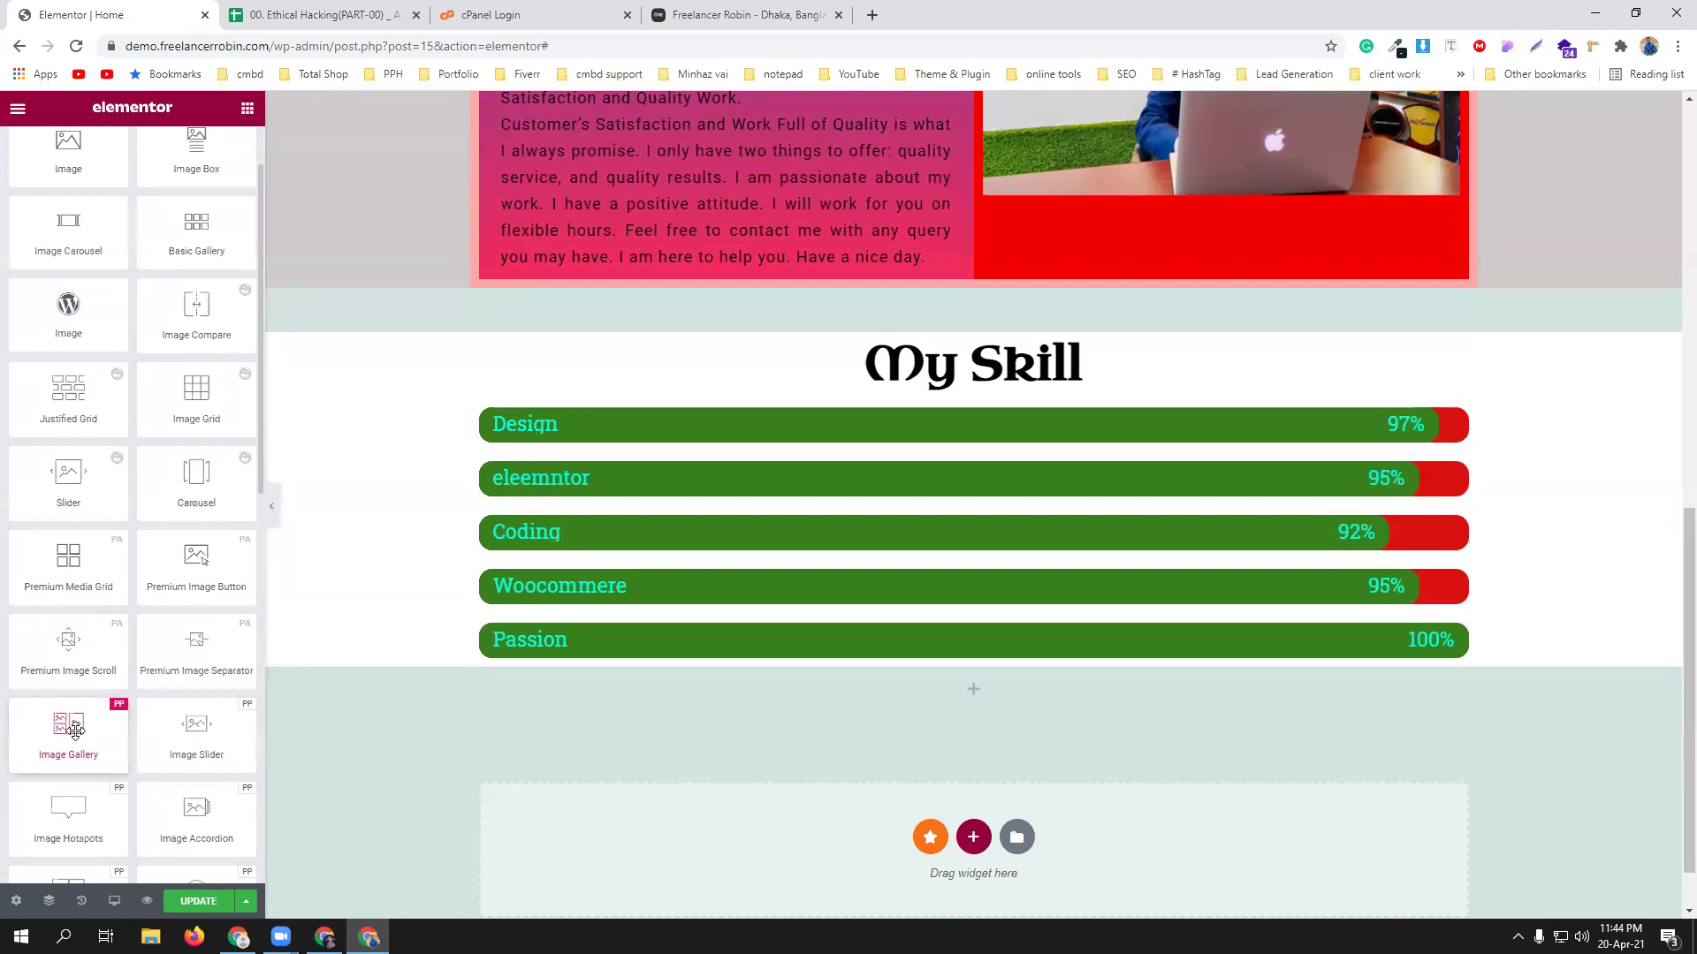
{"action": "left_click_drag", "start_coordinate": [69, 393], "coordinate": [896, 682]}
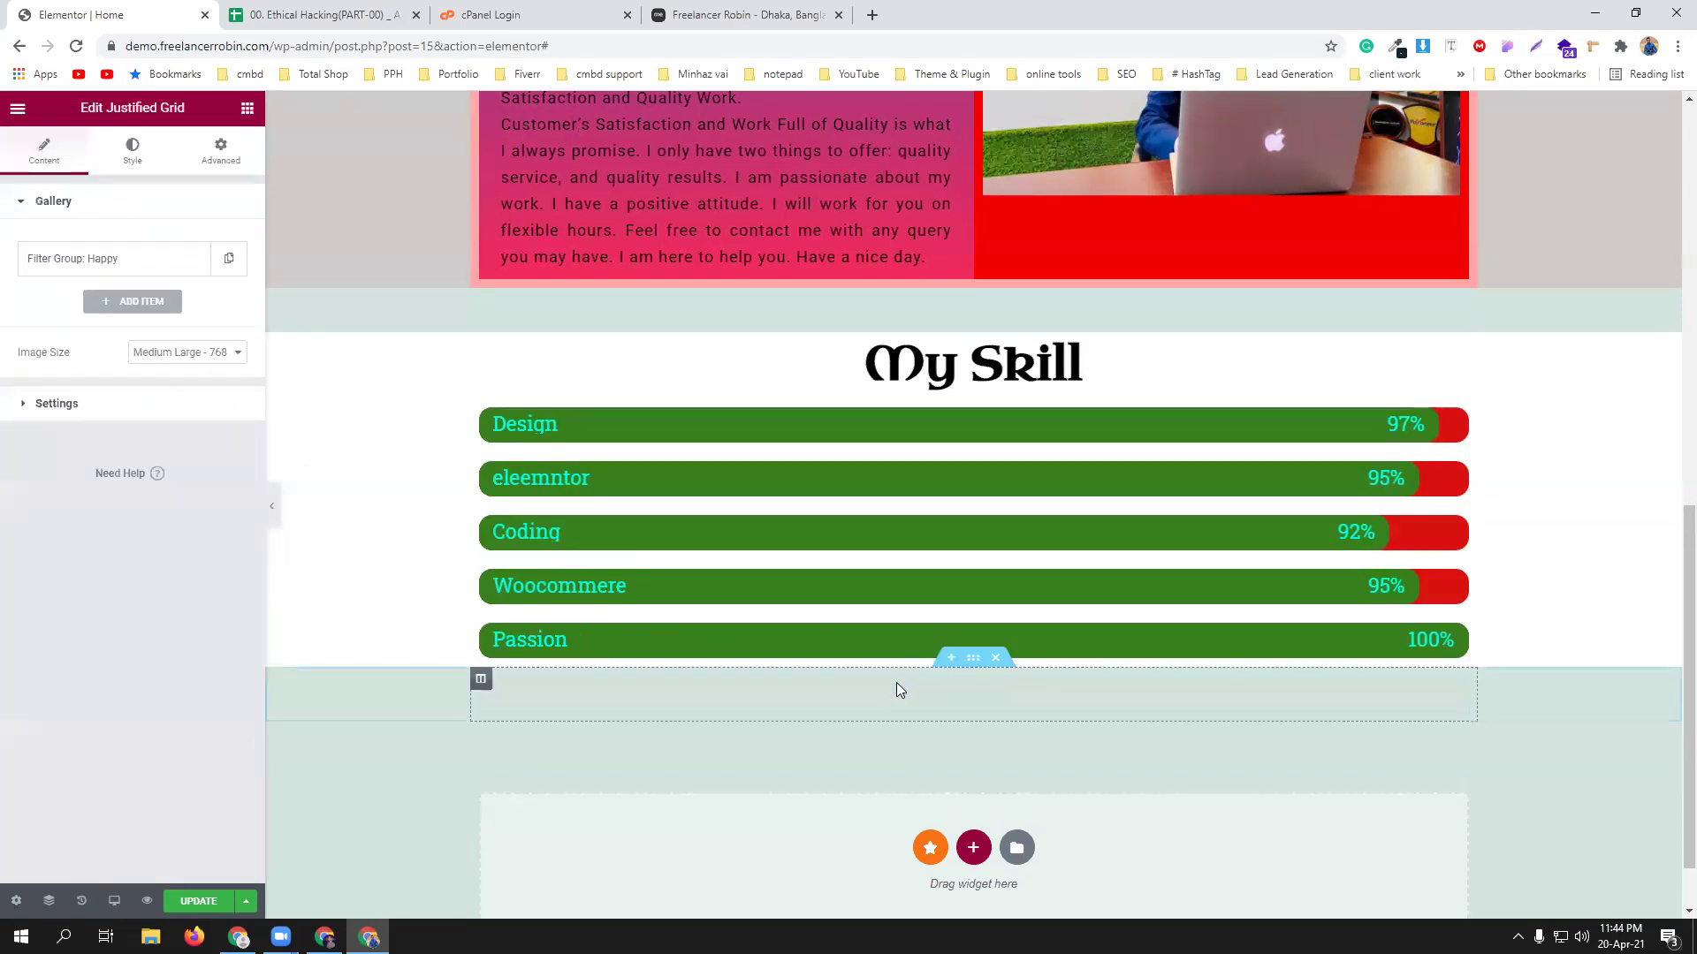
{"action": "left_click", "coordinate": [113, 301]}
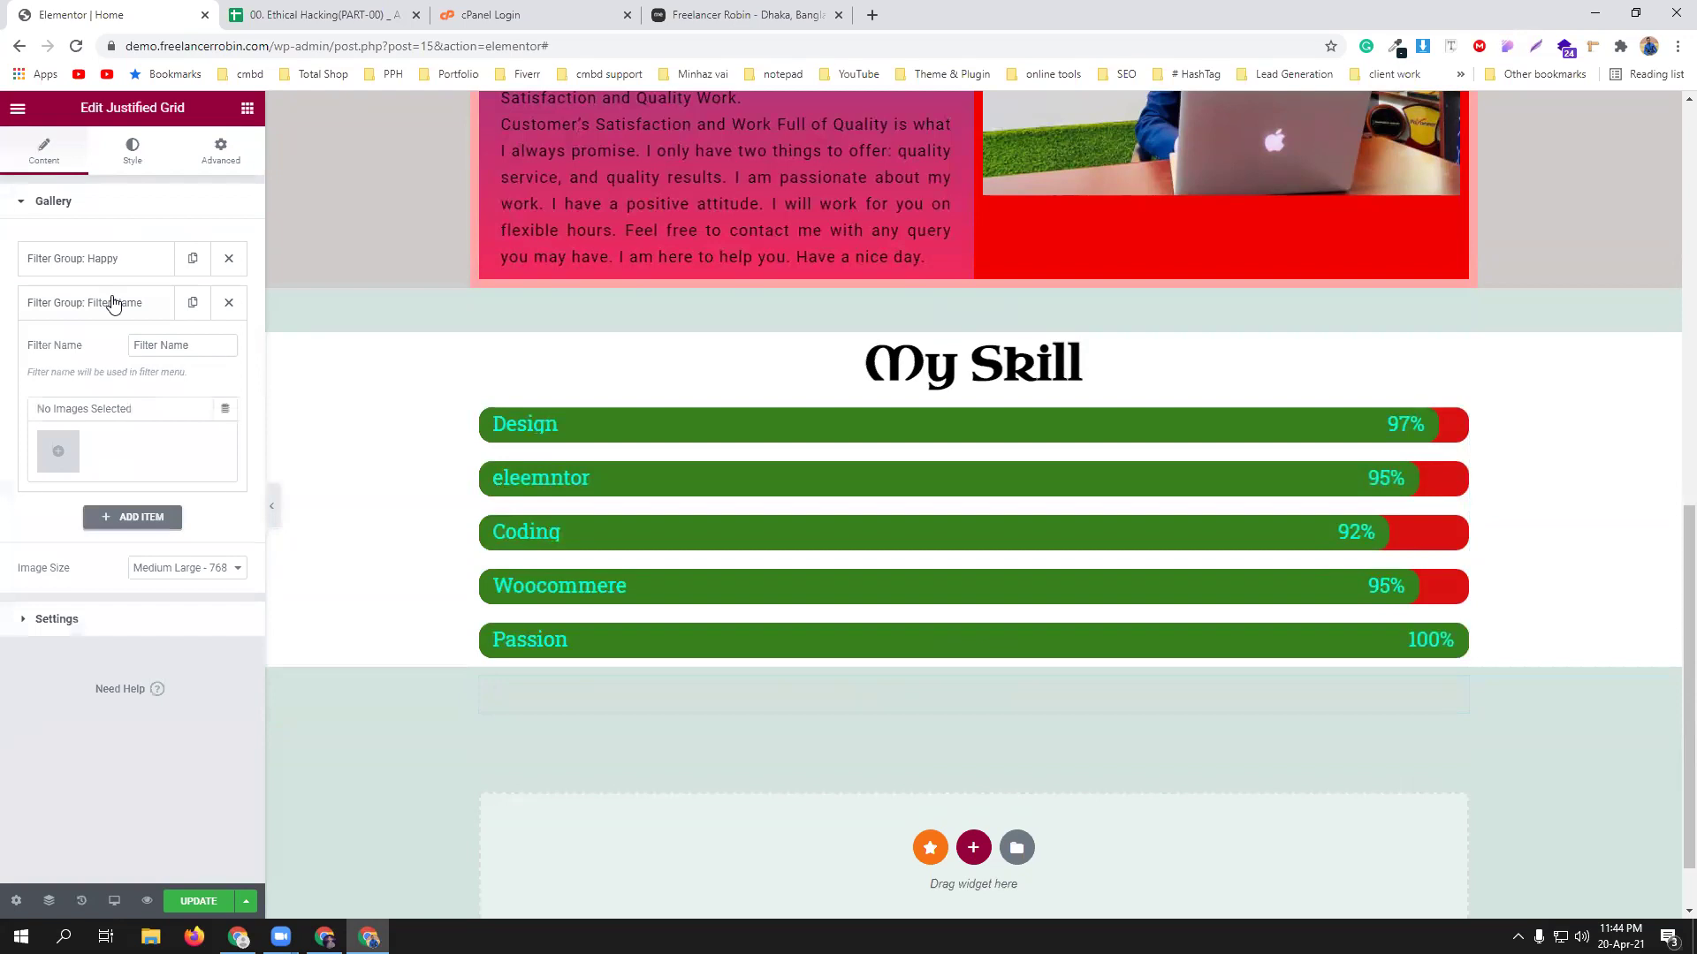
Start a file upload for the new filter group's gallery and browse to the India Tour folder on New Volume (F:).
{"action": "left_click", "coordinate": [59, 455]}
{"action": "left_click", "coordinate": [250, 177]}
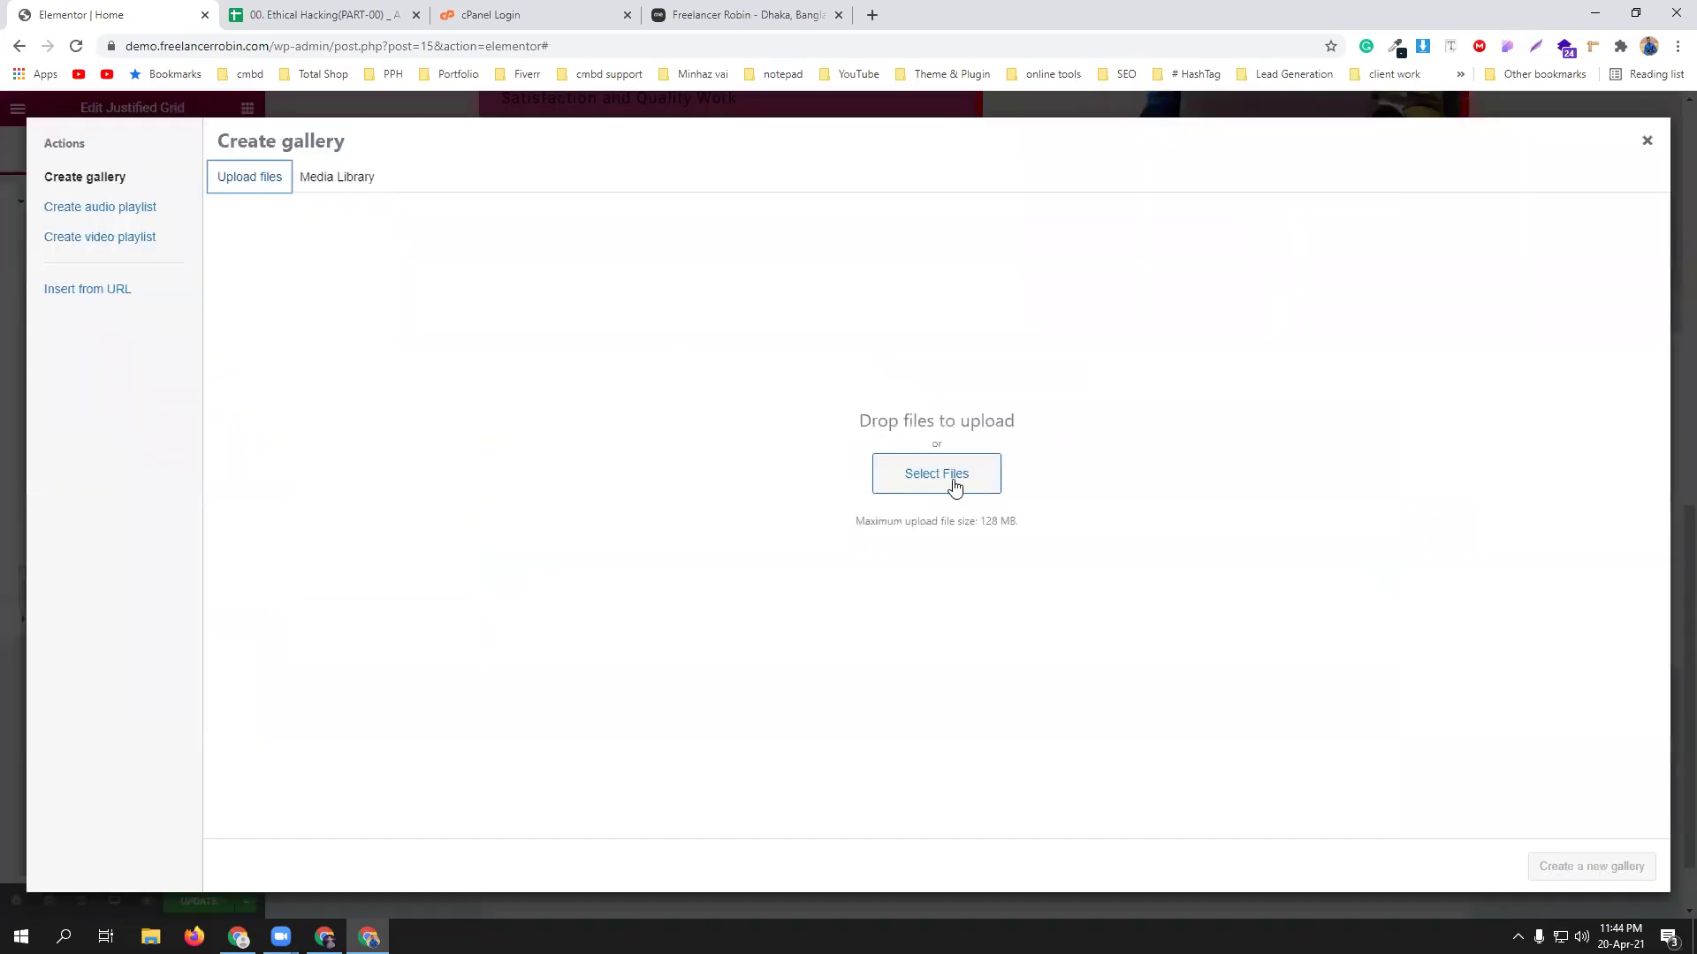
{"action": "left_click", "coordinate": [936, 474]}
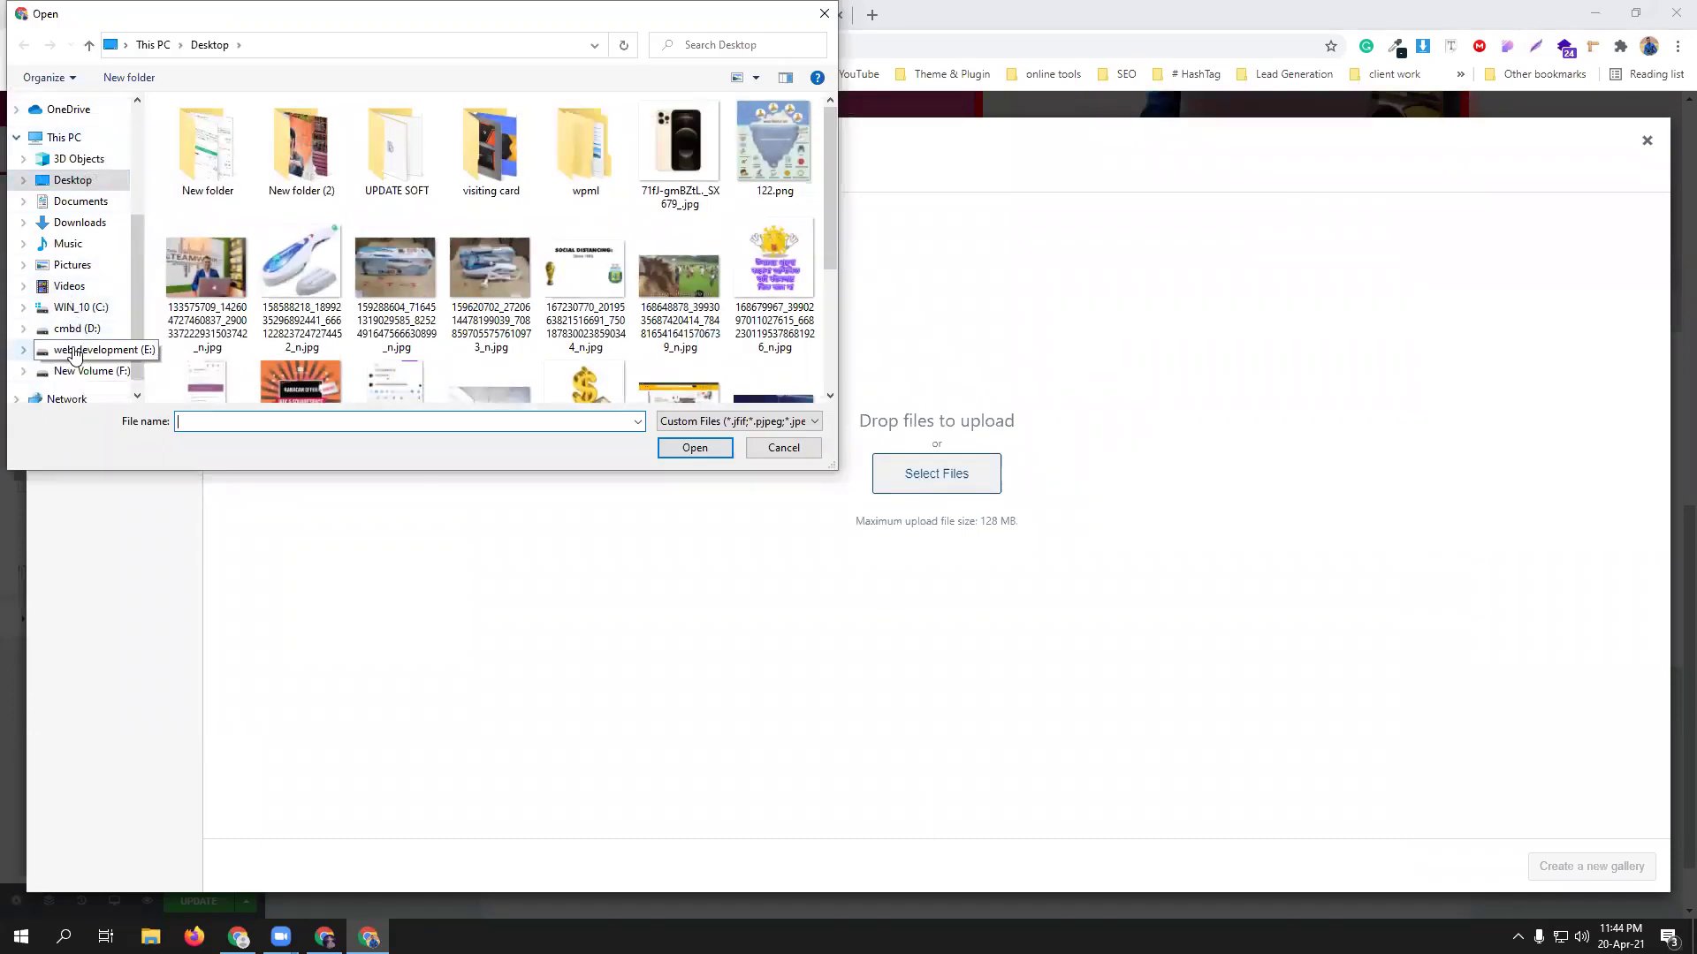
{"action": "scroll", "coordinate": [132, 324], "scroll_direction": "down", "scroll_amount": 1}
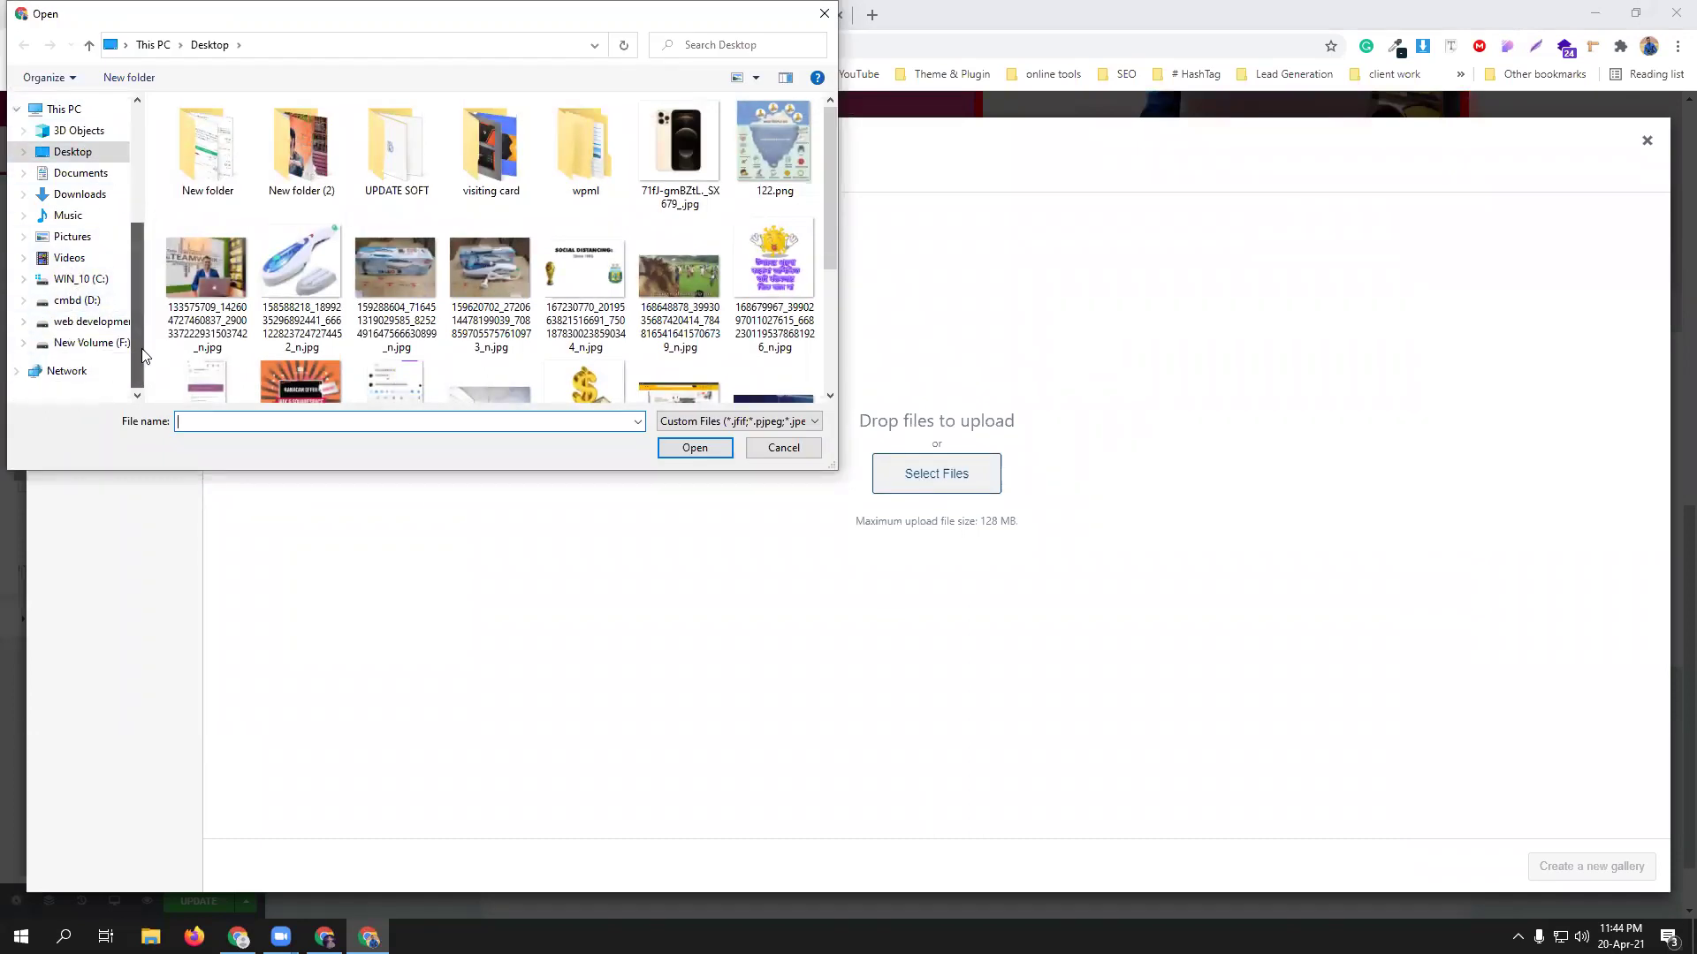
{"action": "left_click", "coordinate": [122, 349]}
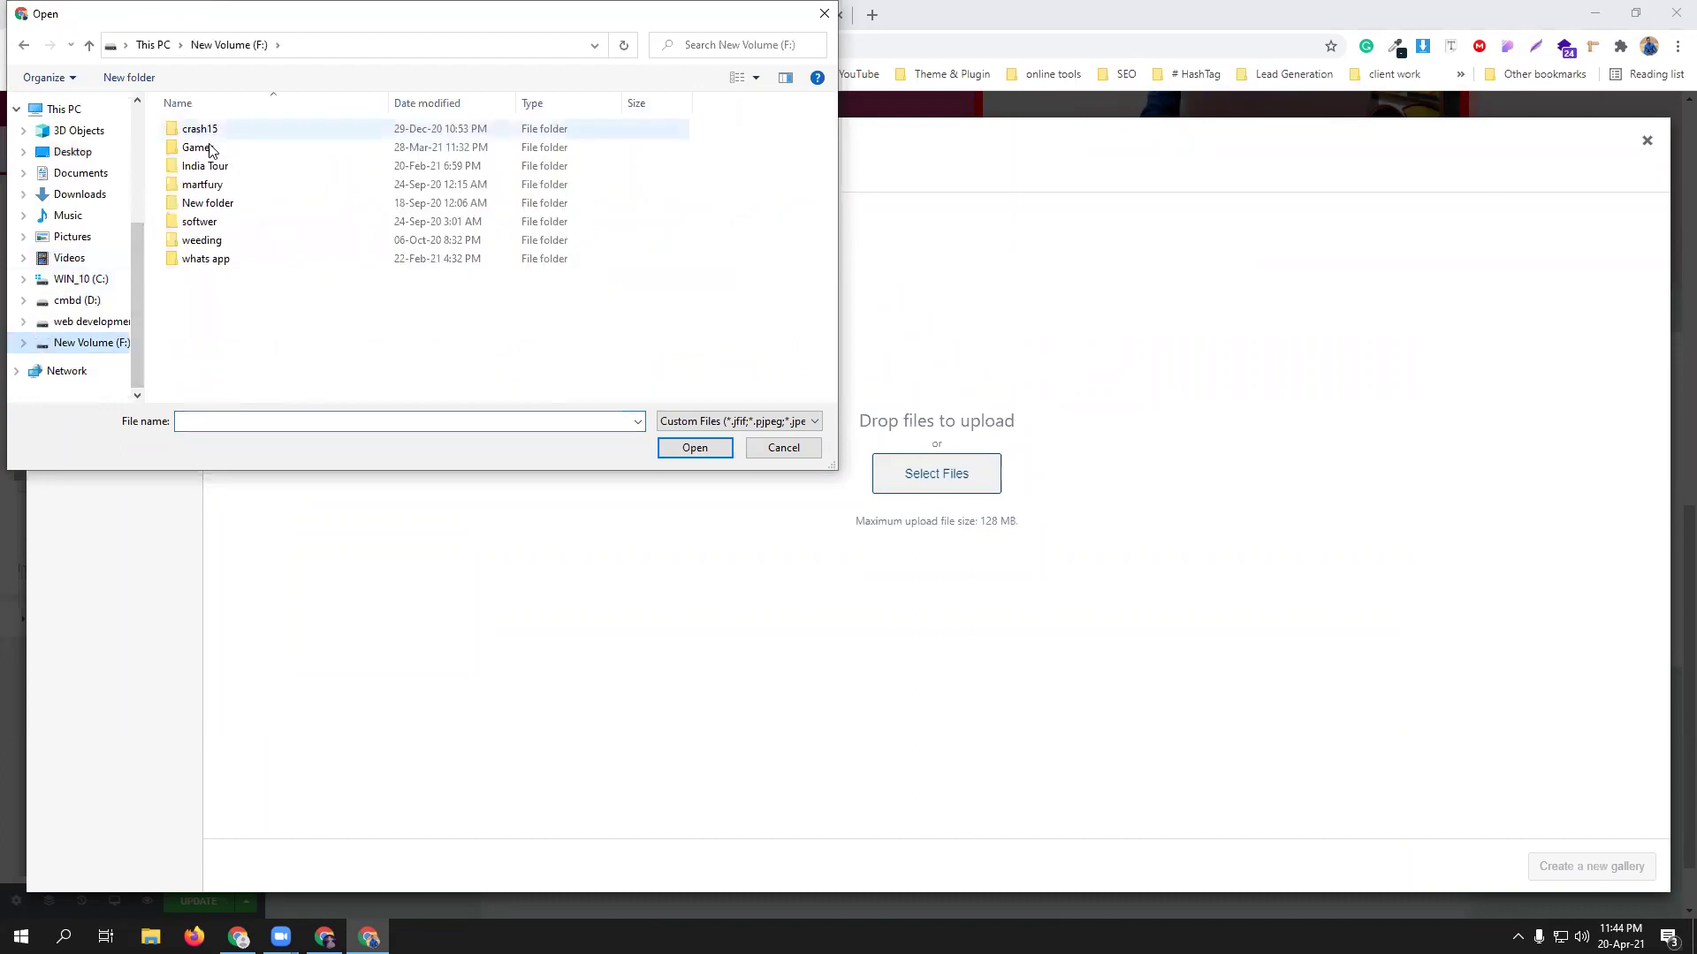
{"action": "left_click", "coordinate": [218, 170]}
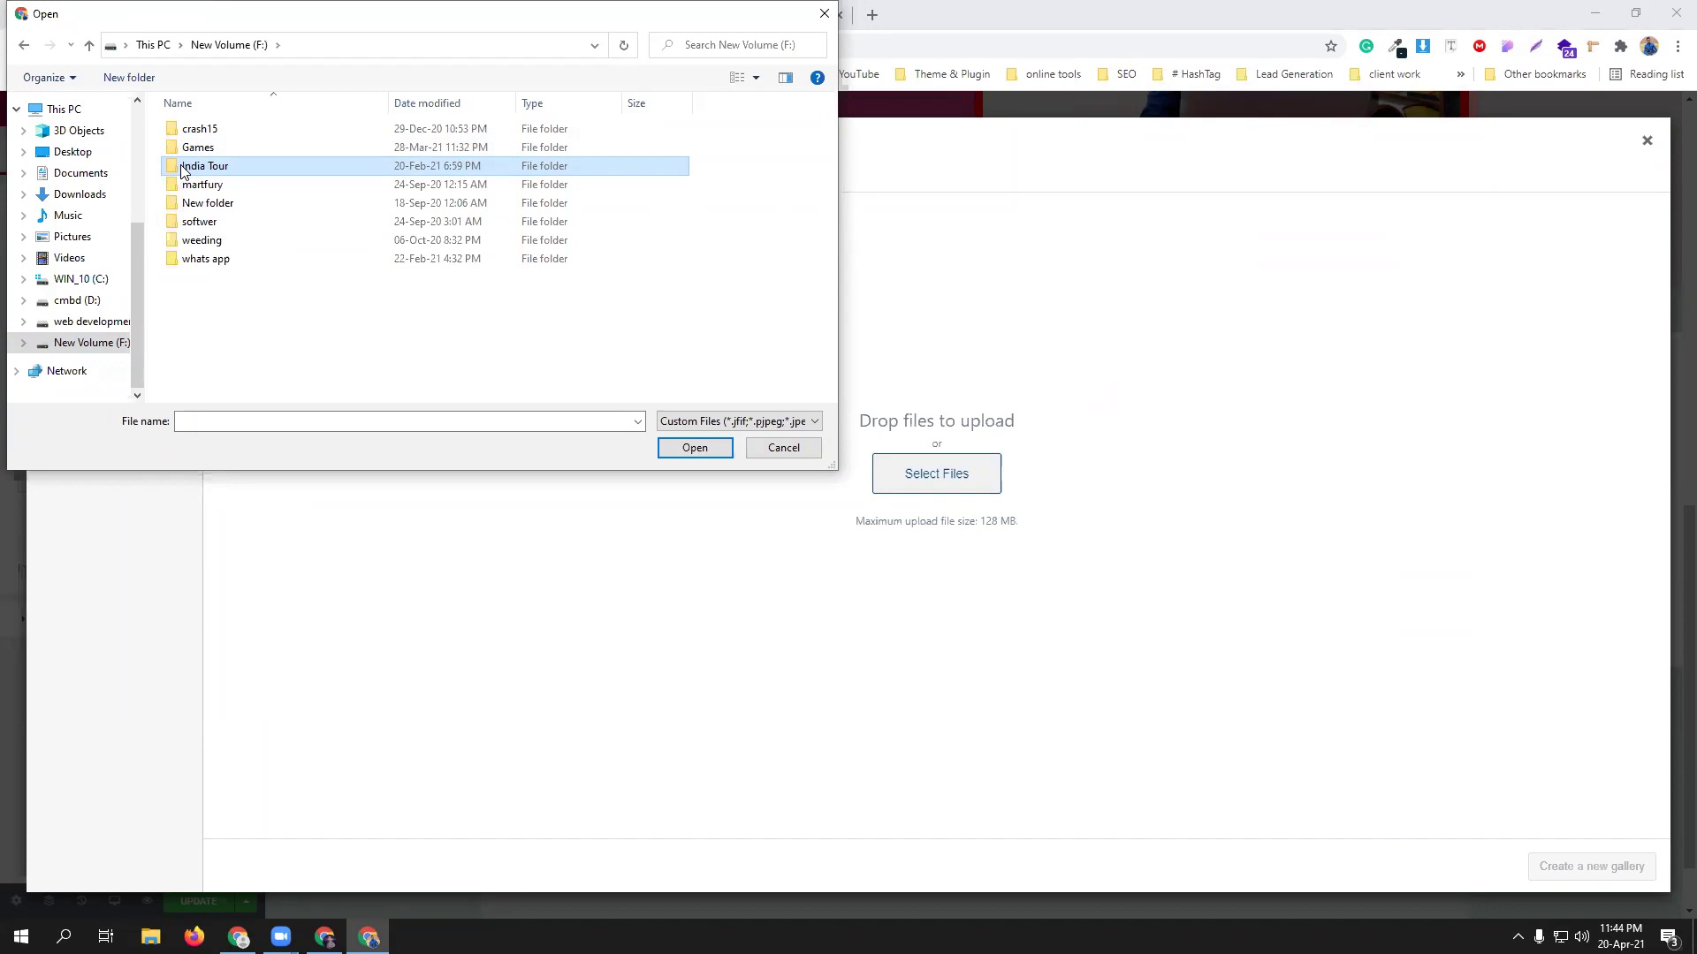
{"action": "double_click", "coordinate": [184, 170]}
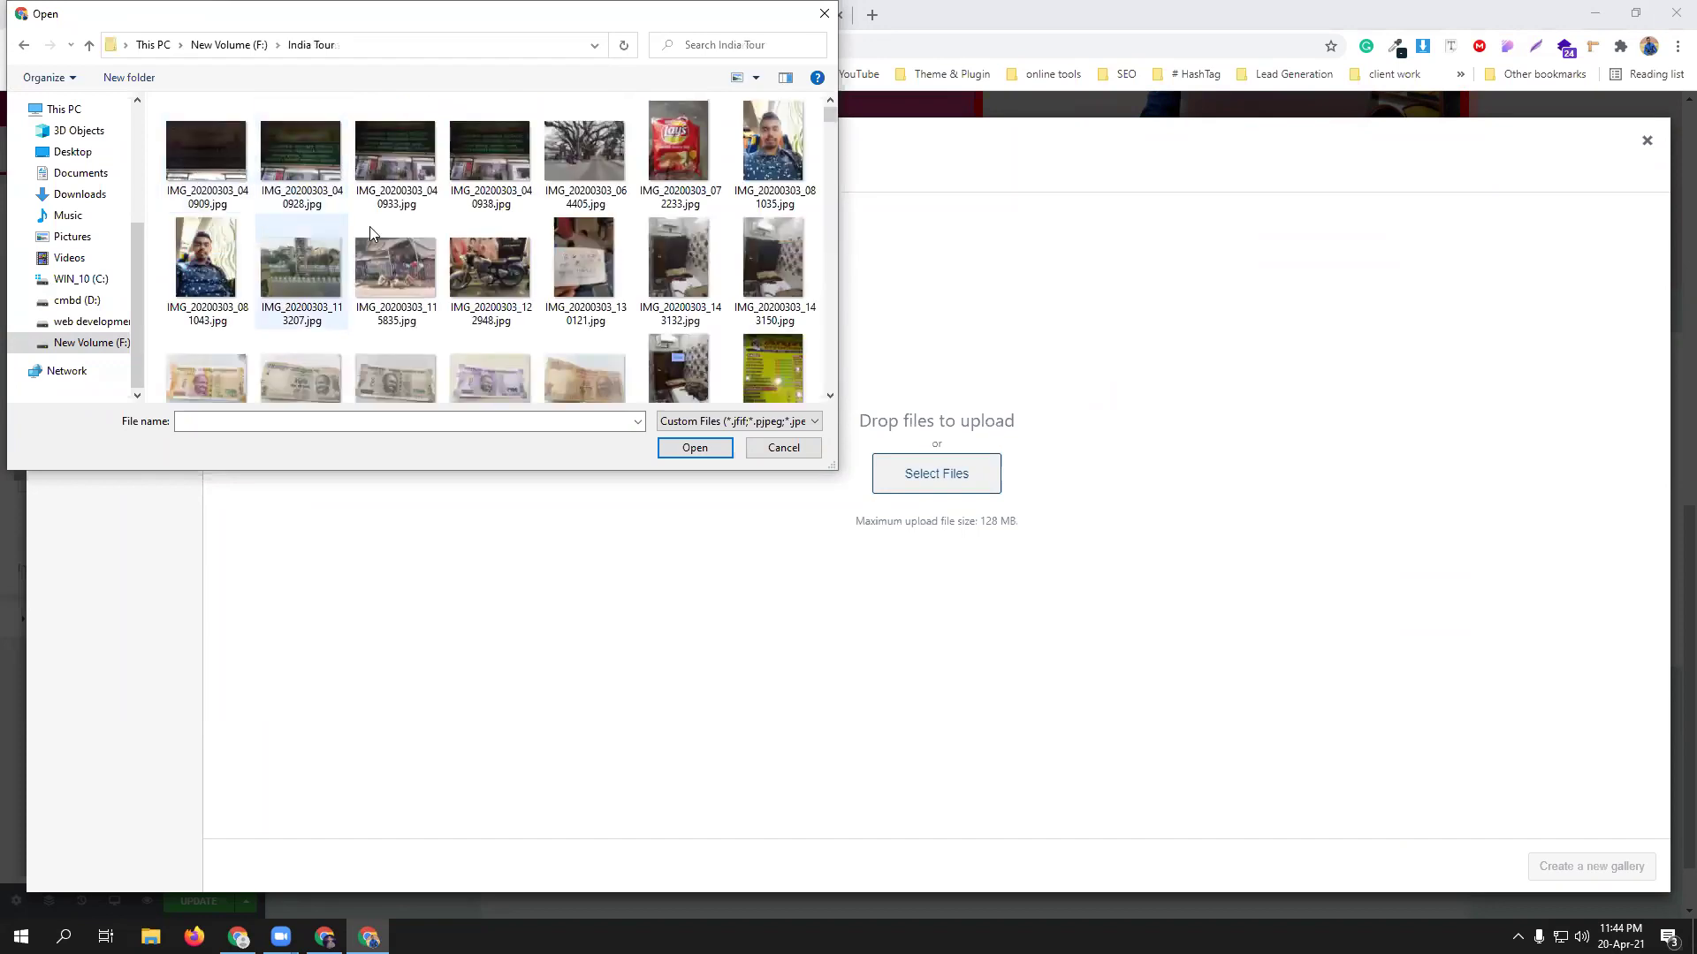
Upload eight India Tour photos, ranging from IMG_20200304_122806_BURST3.jpg to IMG_20200304_131045.jpg, for the gallery.
{"action": "scroll", "coordinate": [392, 231], "scroll_direction": "down", "scroll_amount": 3}
{"action": "scroll", "coordinate": [392, 231], "scroll_direction": "down", "scroll_amount": 2}
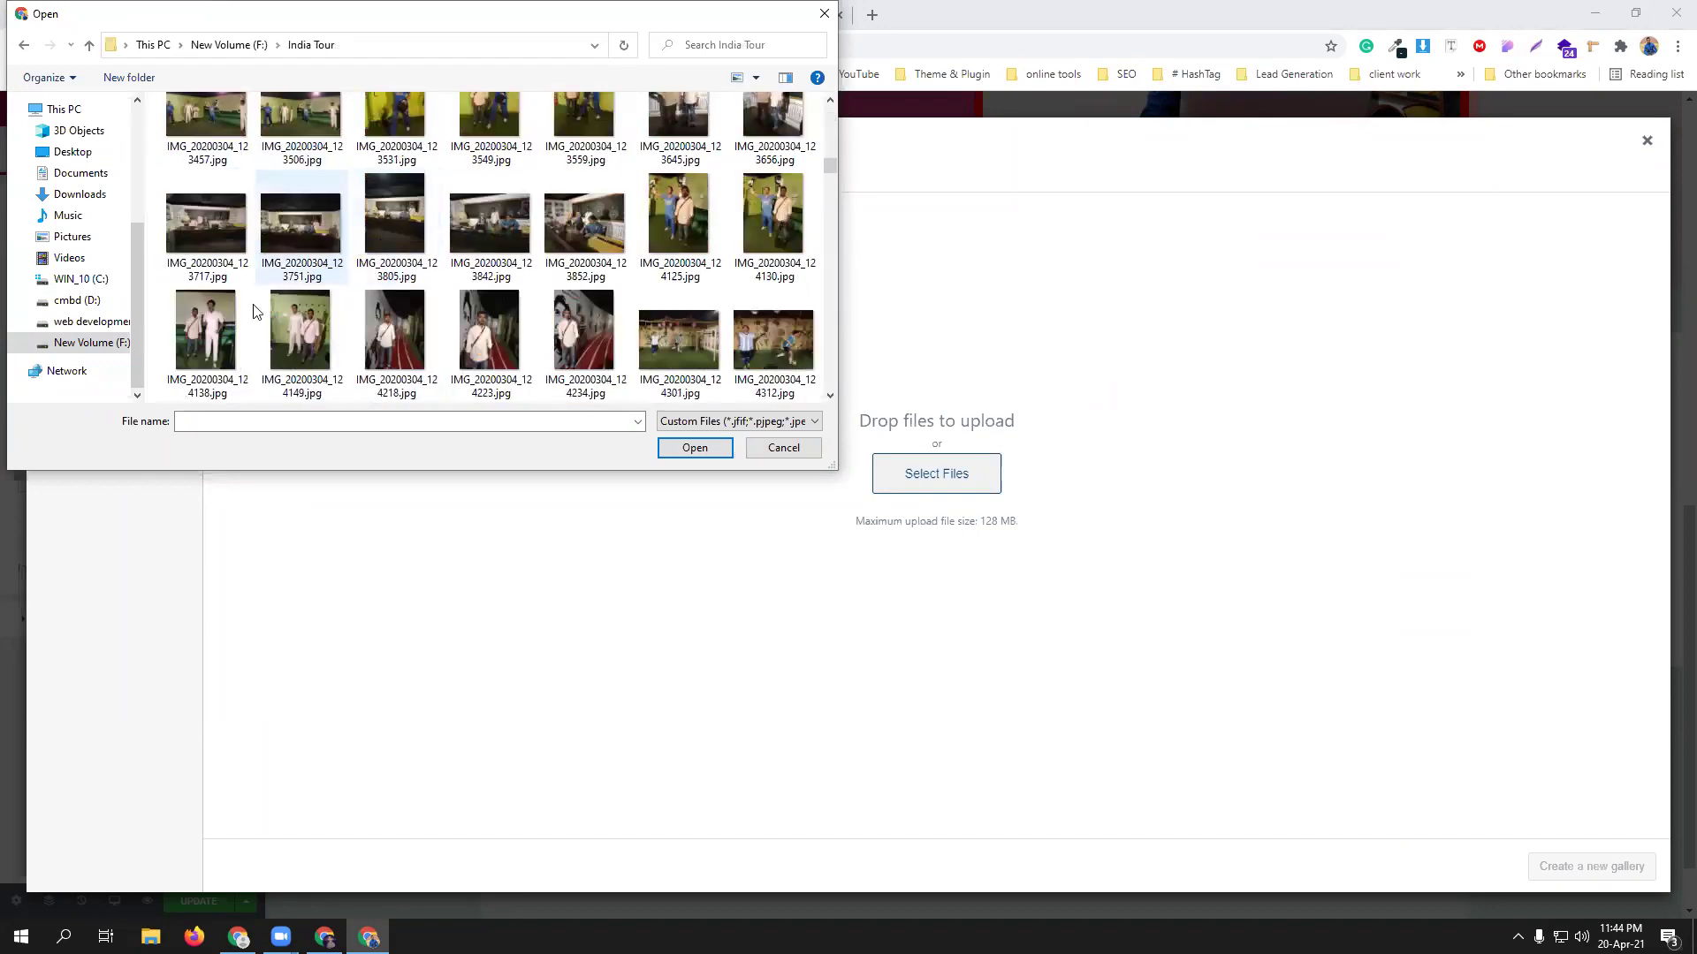
{"action": "scroll", "coordinate": [326, 351], "scroll_direction": "down", "scroll_amount": 2}
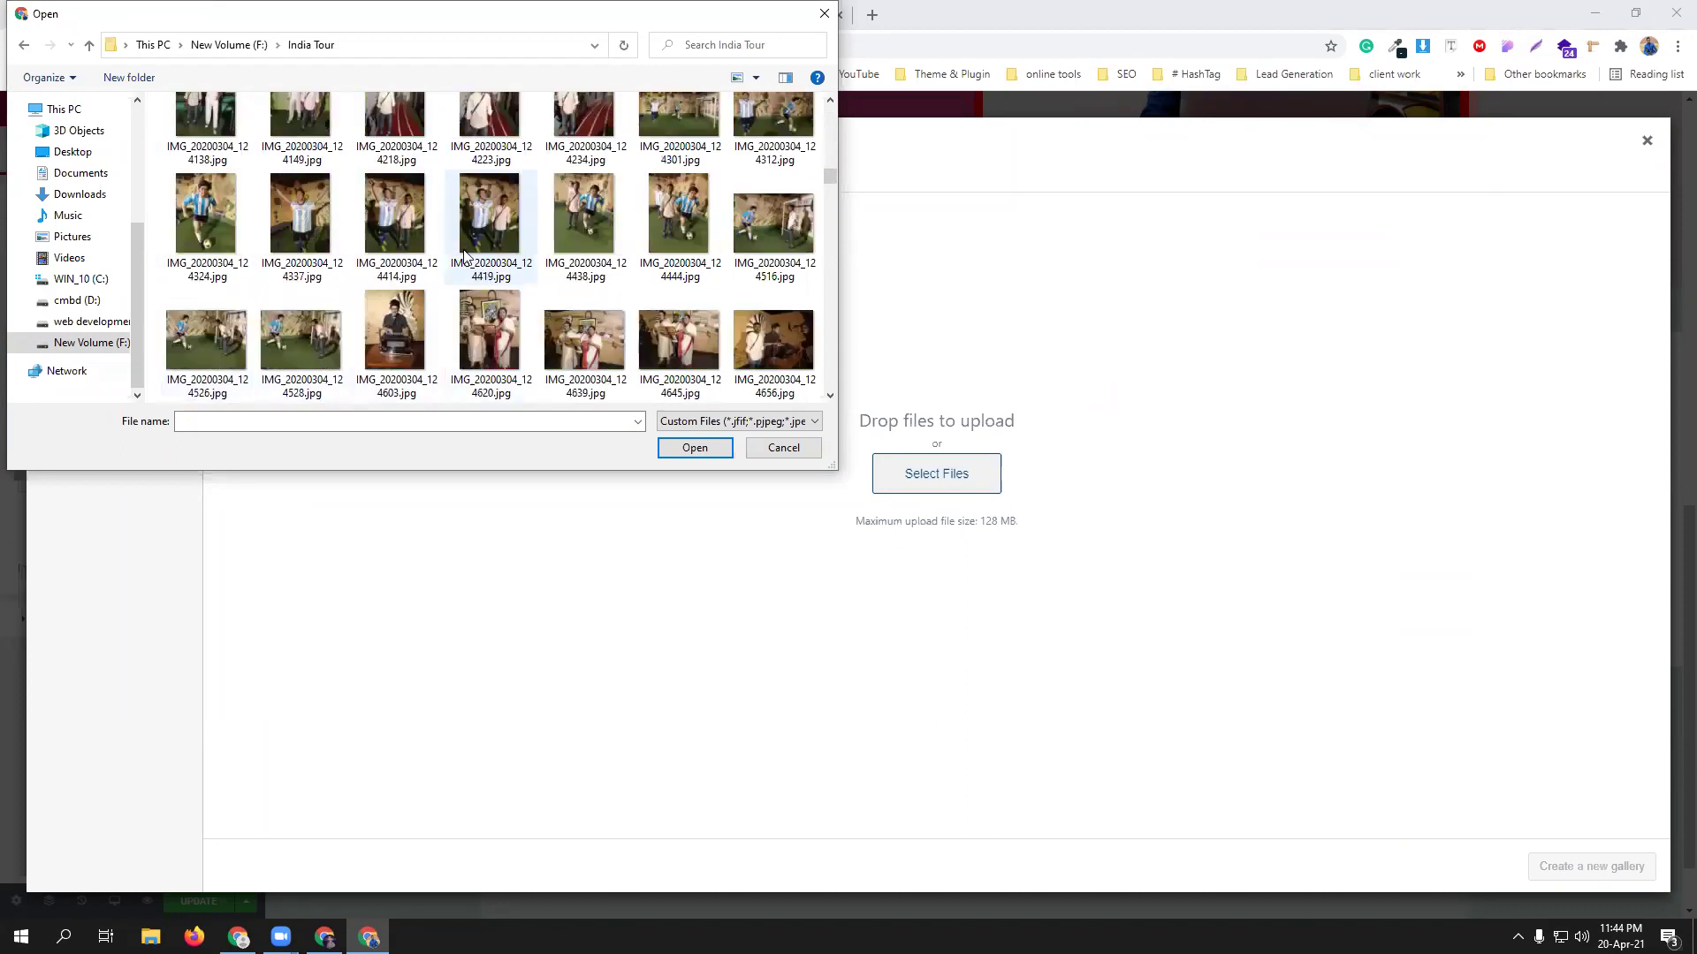
{"action": "left_click", "coordinate": [484, 327]}
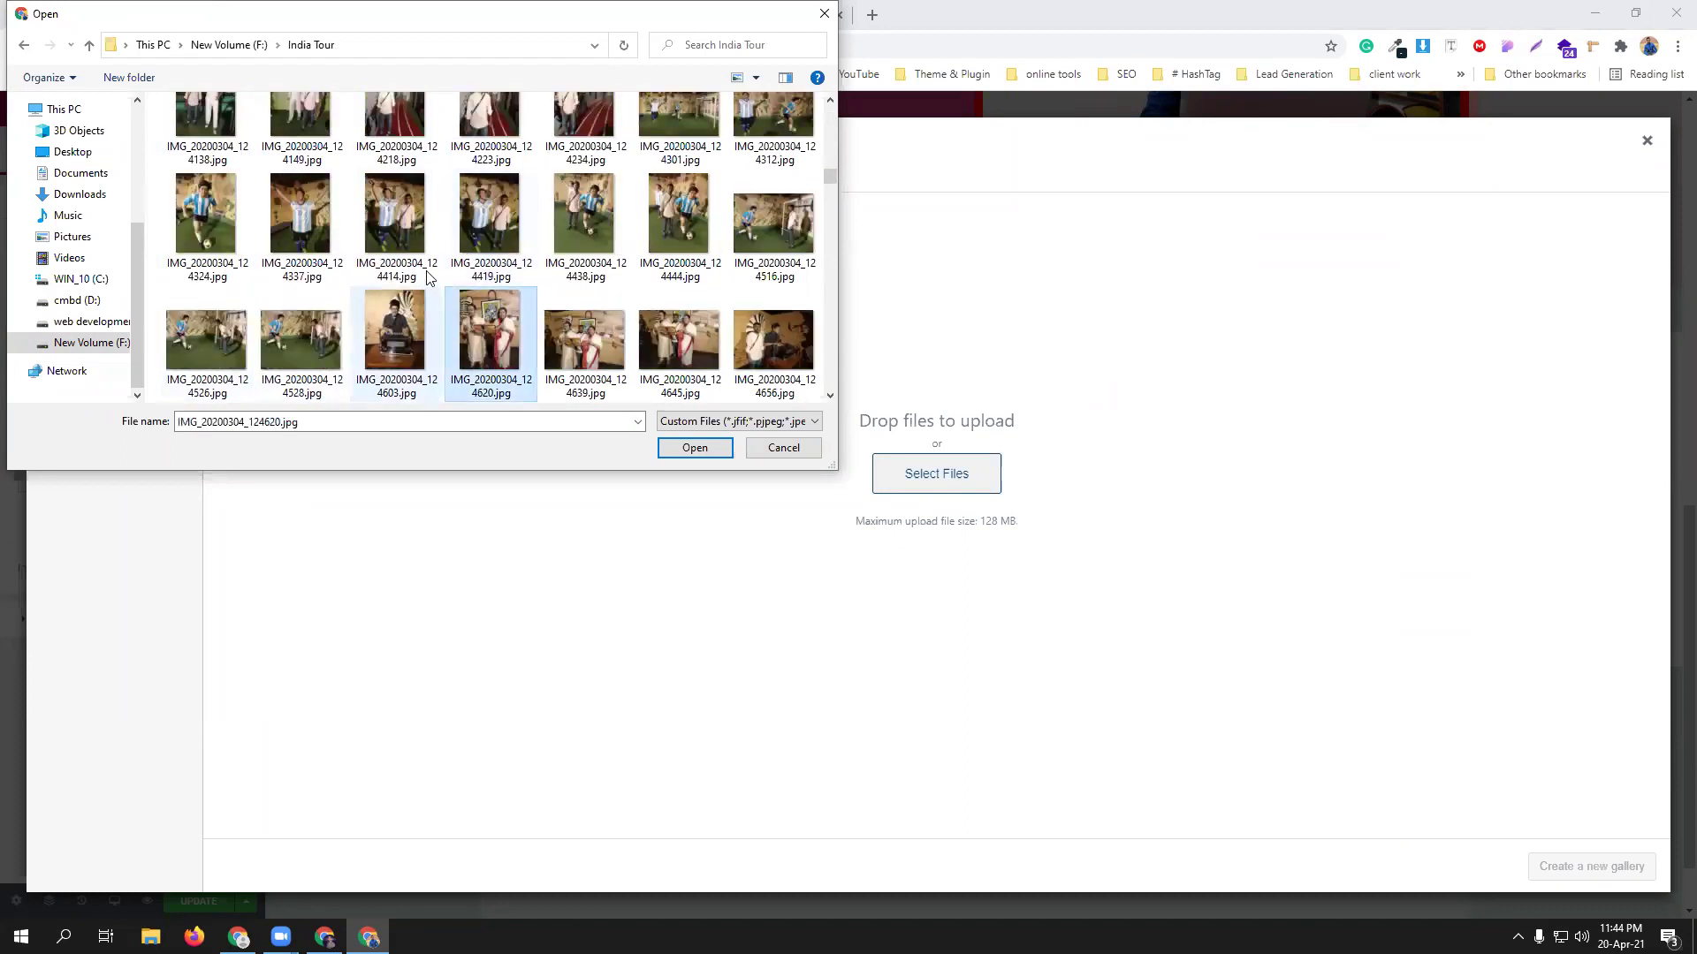
{"action": "left_click", "coordinate": [394, 228], "text": "ctrl"}
{"action": "left_click_drag", "start_coordinate": [829, 176], "coordinate": [827, 148]}
{"action": "left_click", "coordinate": [501, 230], "text": "ctrl"}
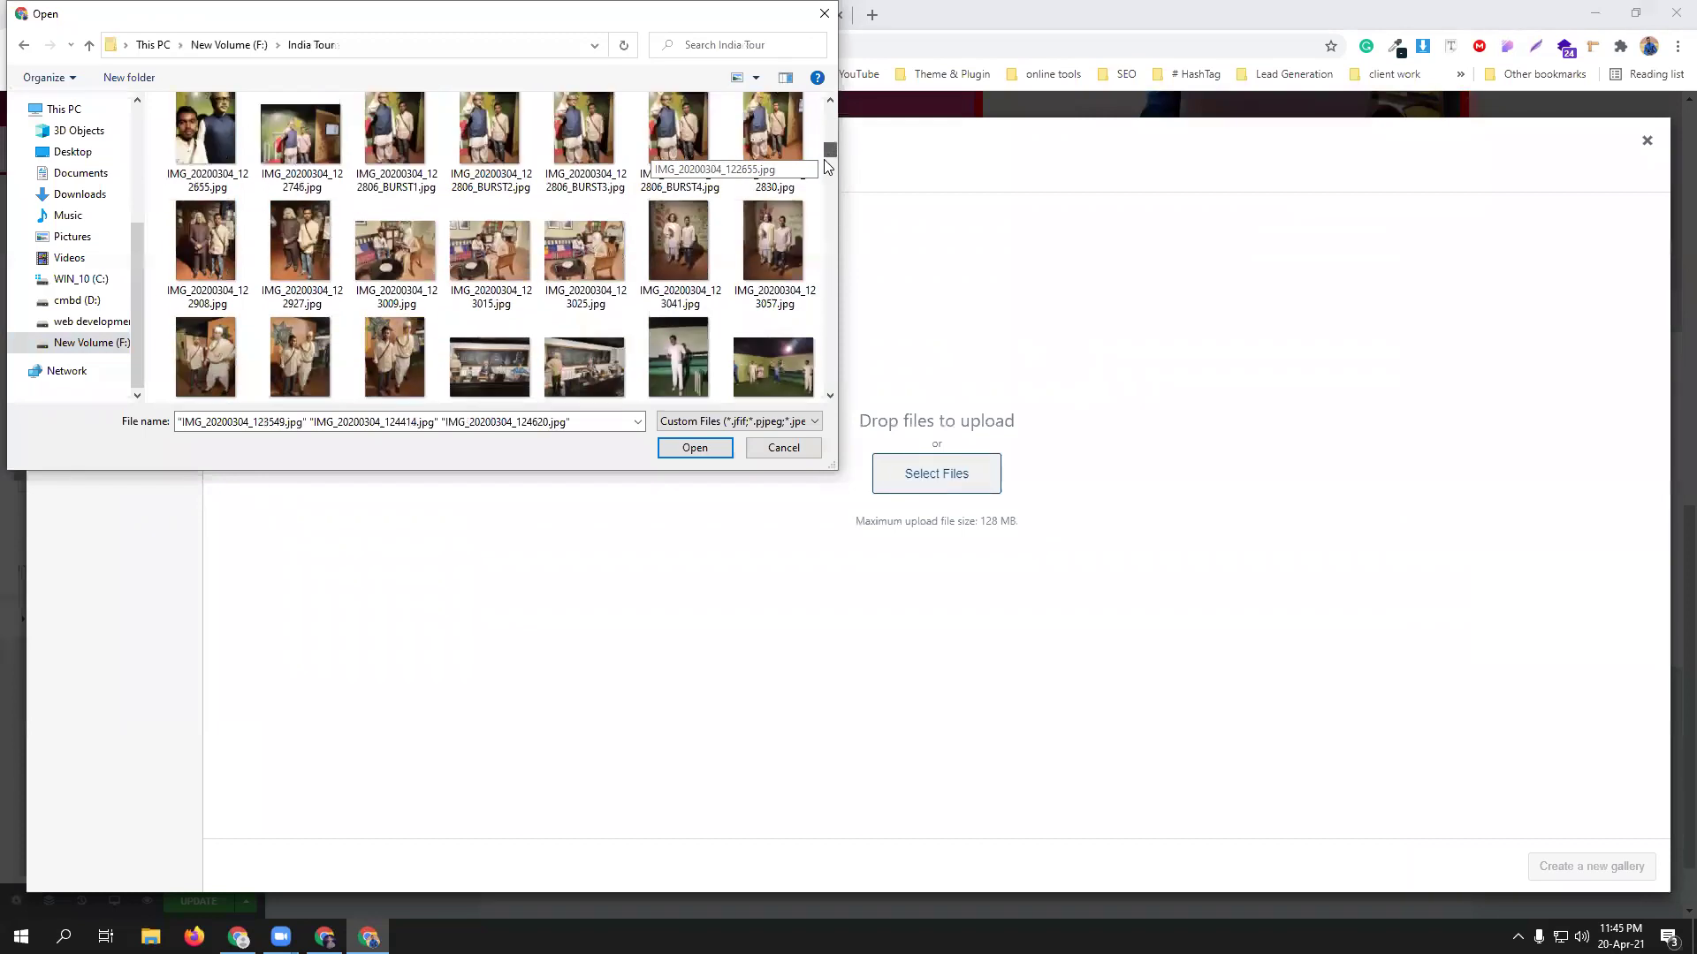
{"action": "left_click", "coordinate": [587, 246], "text": "ctrl"}
{"action": "left_click_drag", "start_coordinate": [826, 143], "coordinate": [845, 219]}
{"action": "left_click", "coordinate": [583, 236], "text": "ctrl"}
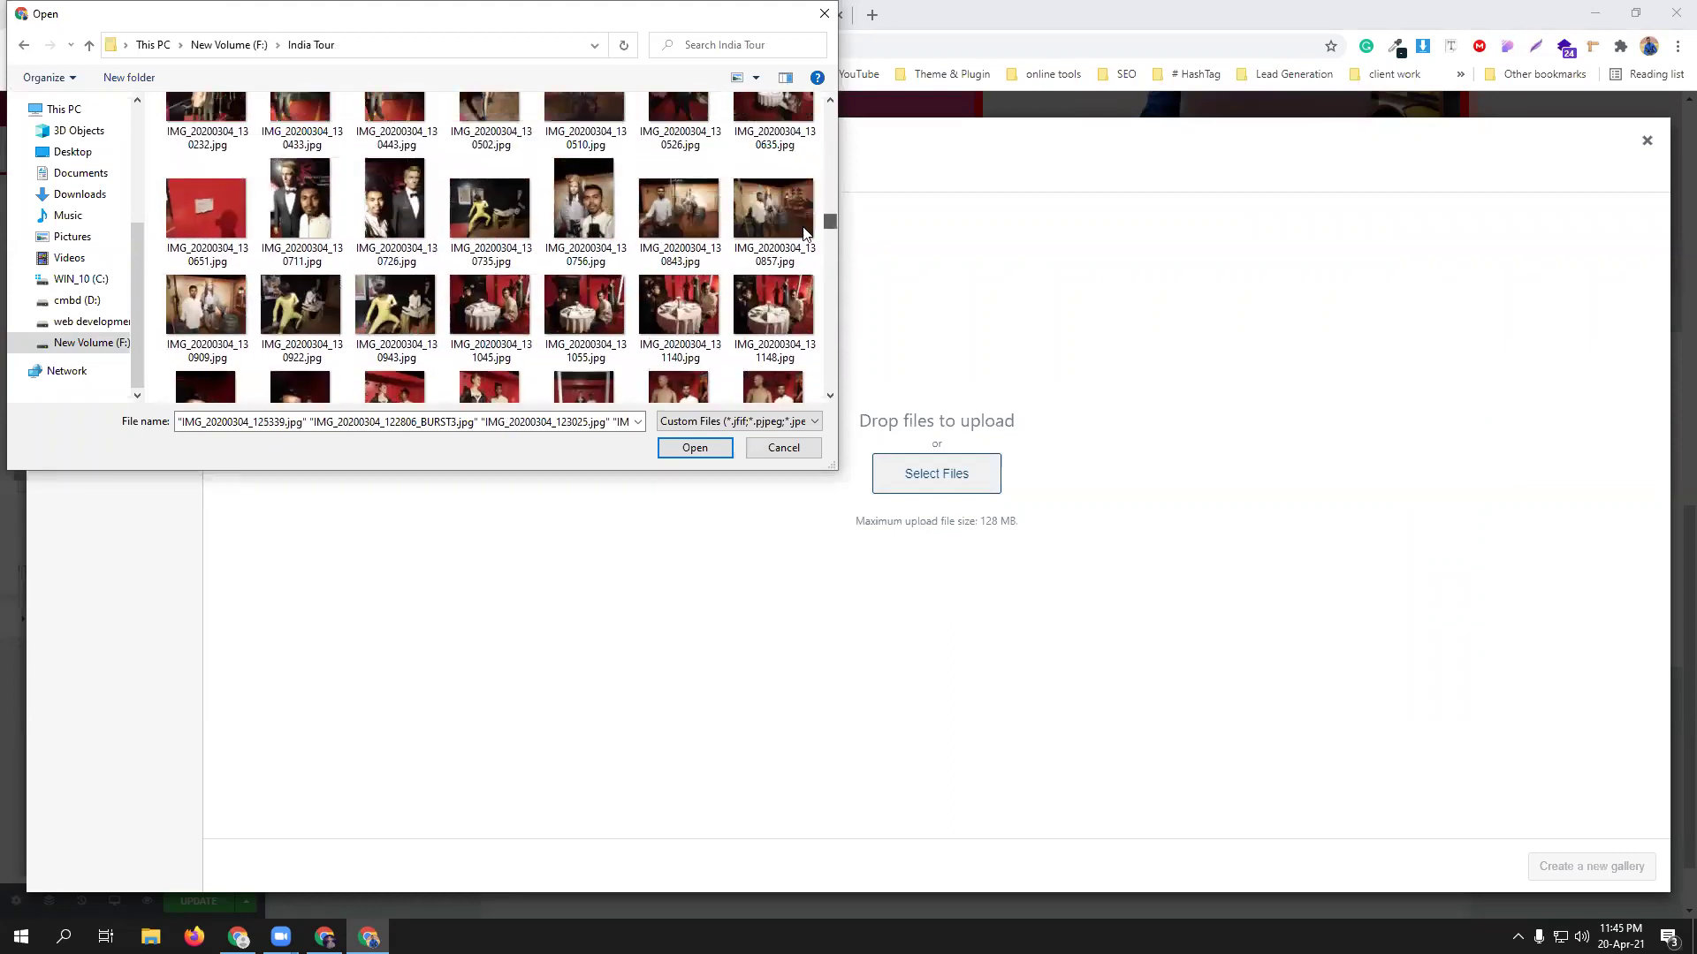
{"action": "left_click", "coordinate": [486, 297], "text": "ctrl"}
{"action": "left_click", "coordinate": [396, 213], "text": "ctrl"}
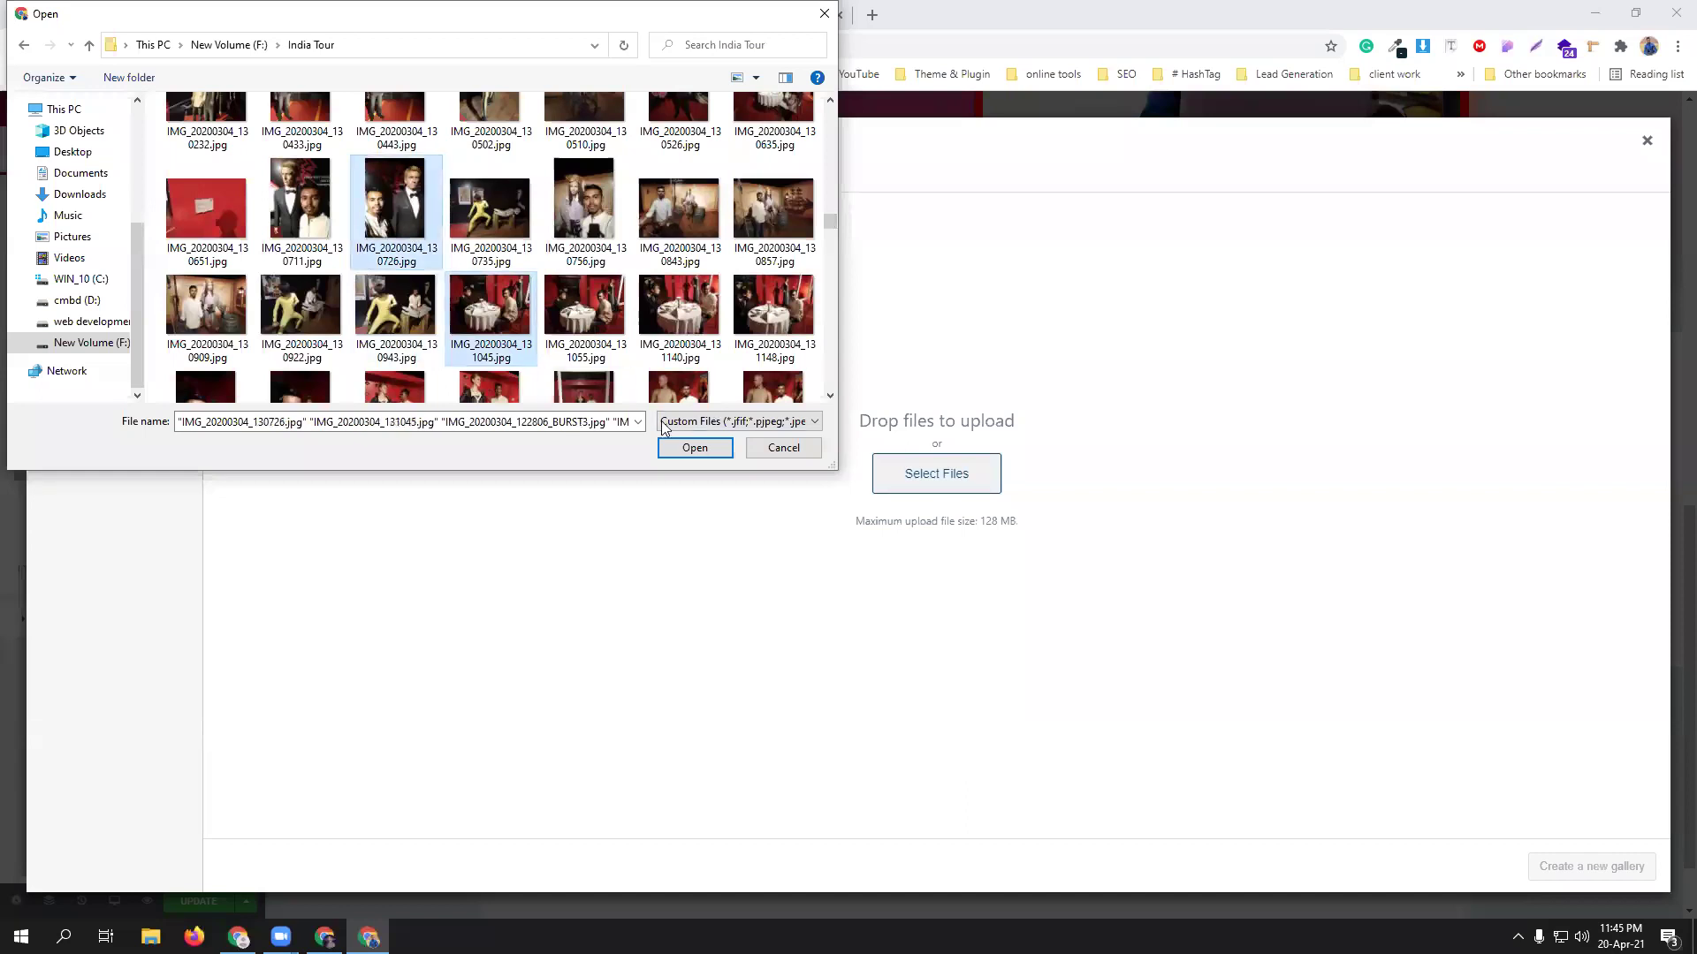
{"action": "left_click", "coordinate": [680, 447]}
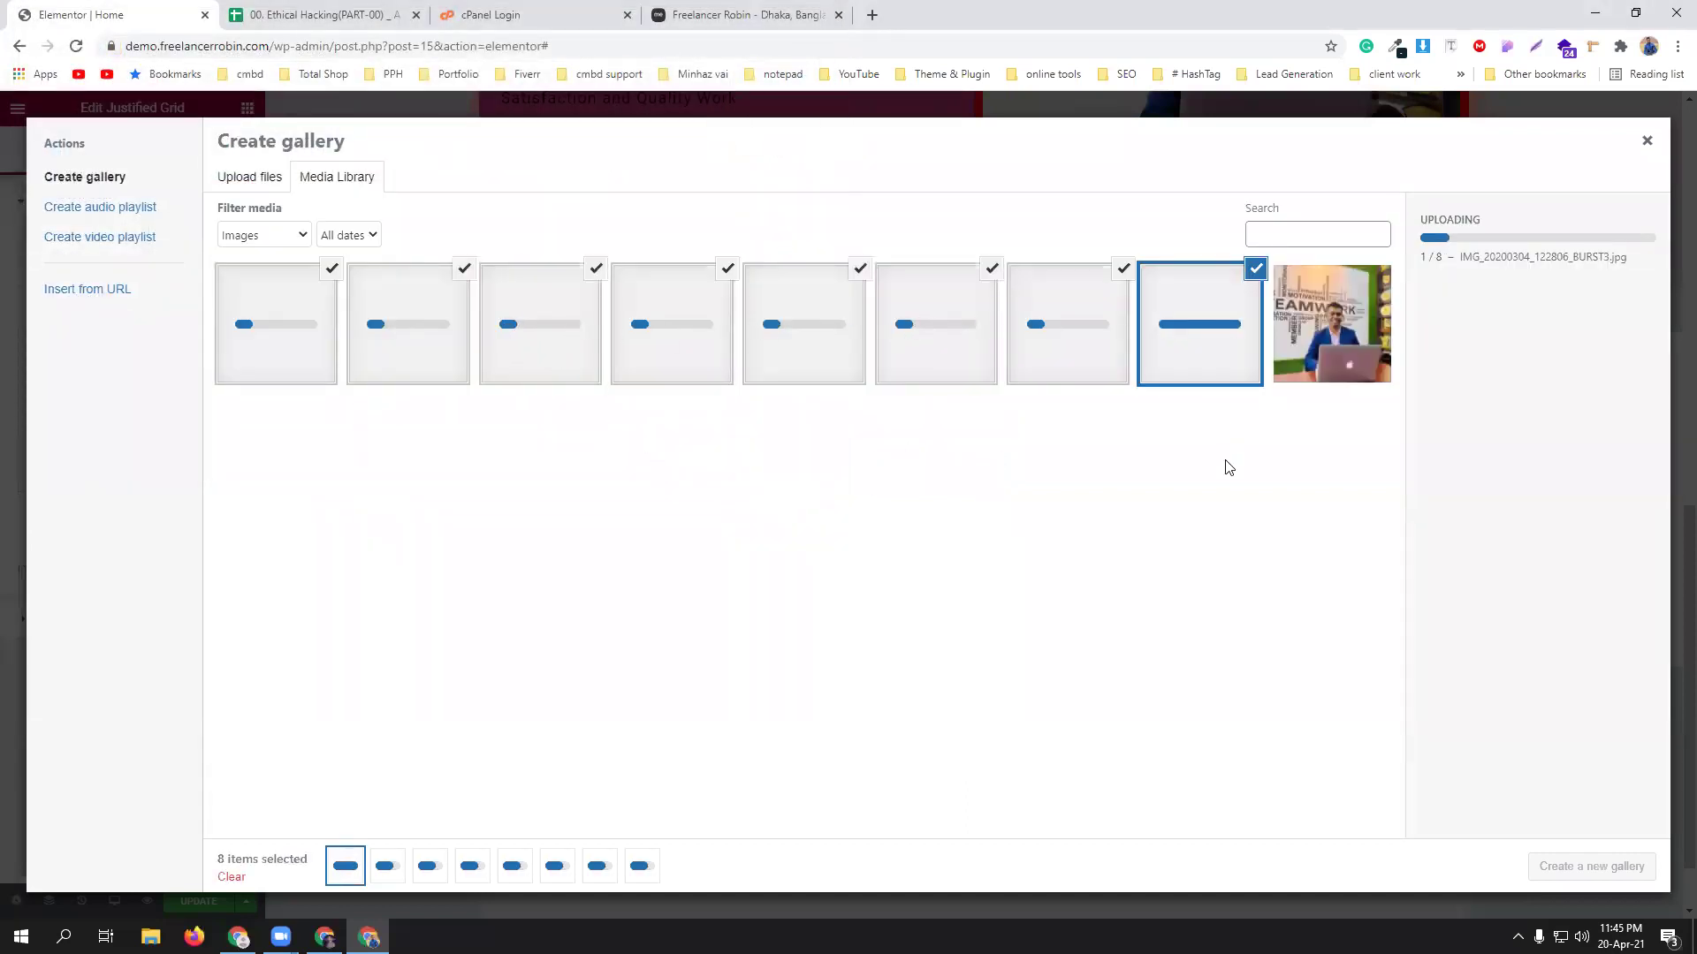
Add the existing laptop portrait to the uploaded photos, create a gallery from them and insert it into the filter group.
{"action": "left_click", "coordinate": [1346, 334]}
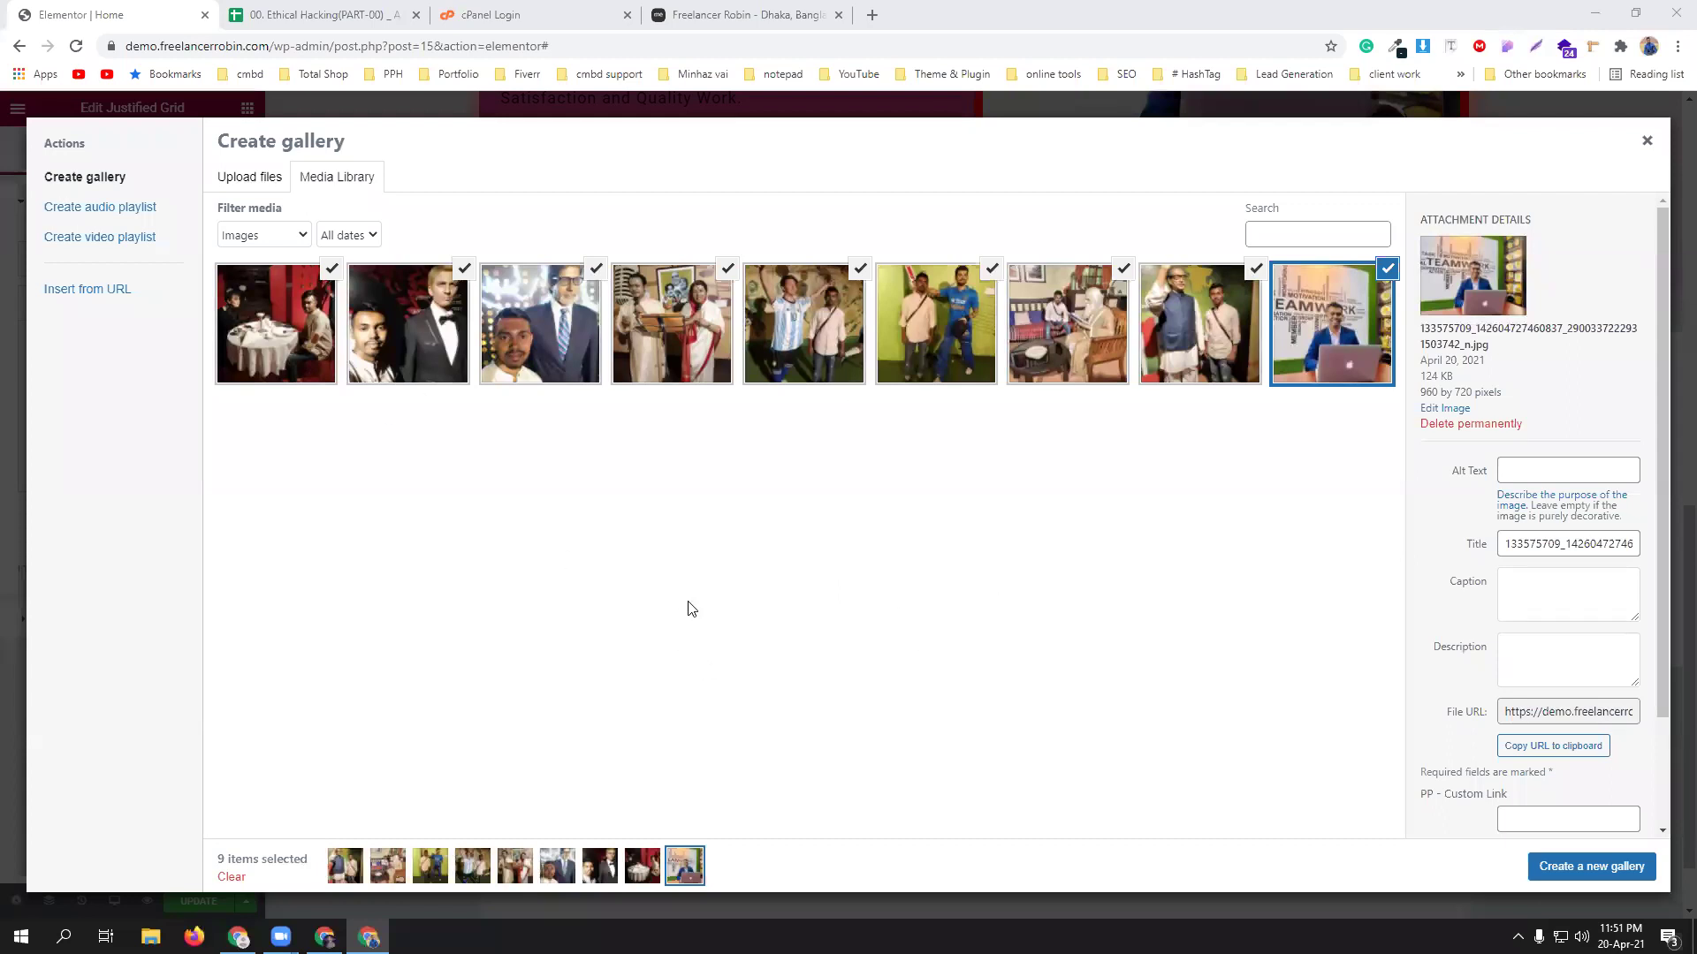
{"action": "left_click", "coordinate": [1567, 871]}
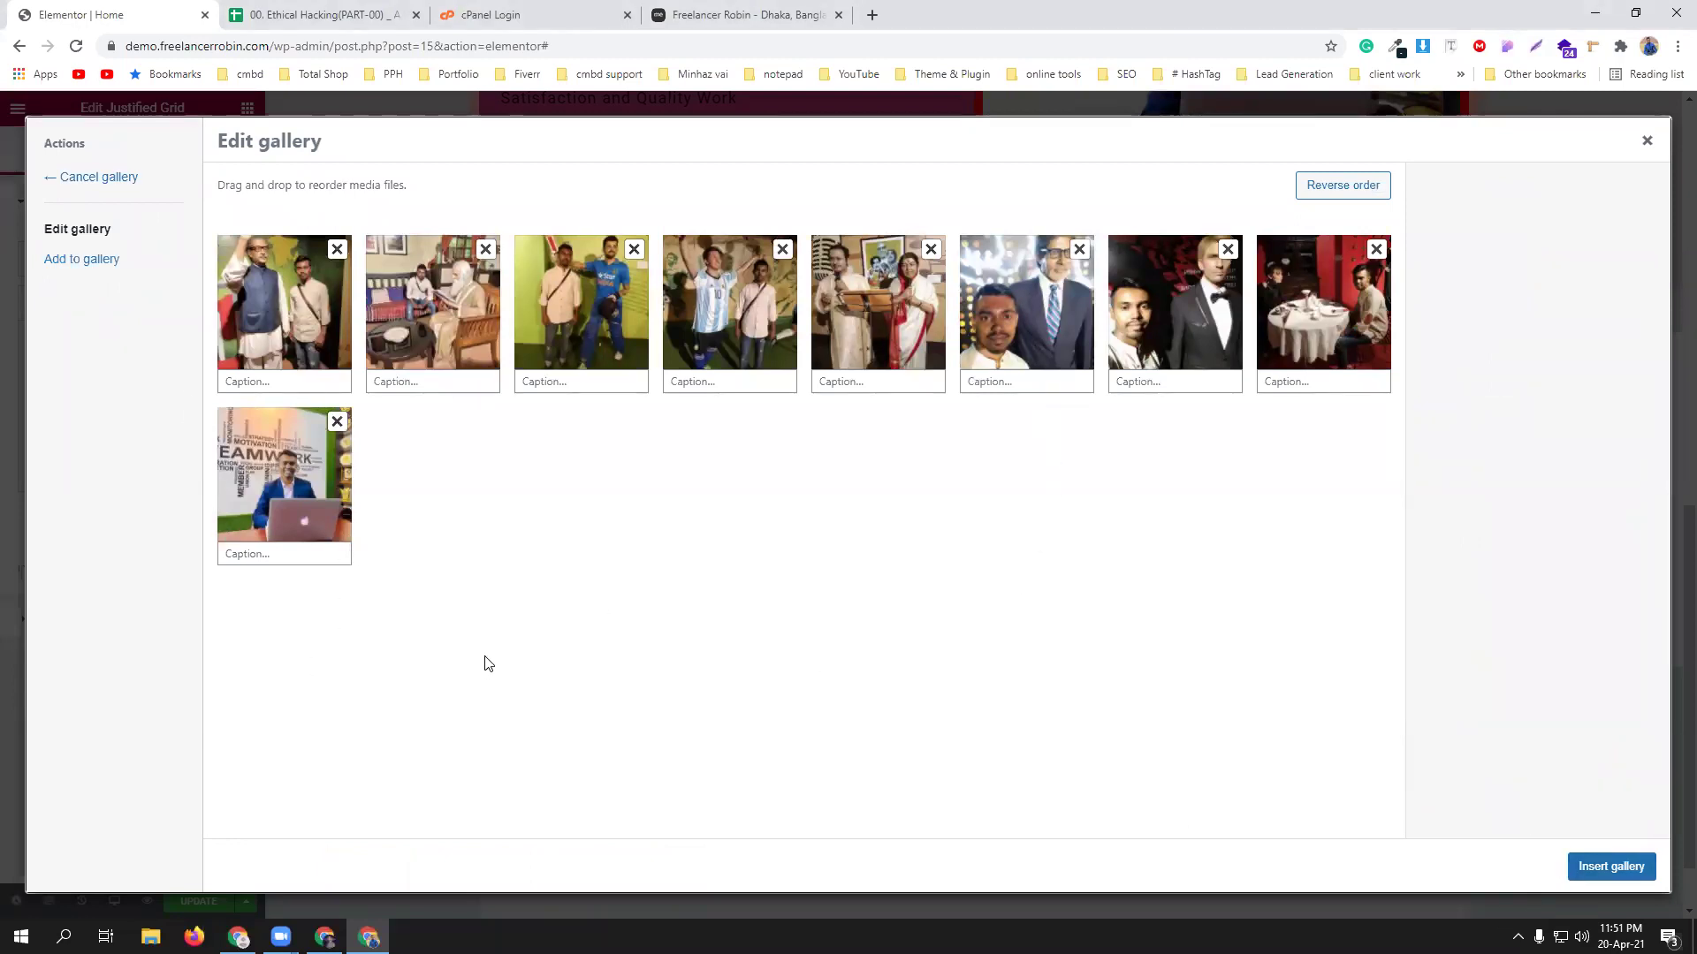
{"action": "left_click", "coordinate": [258, 380]}
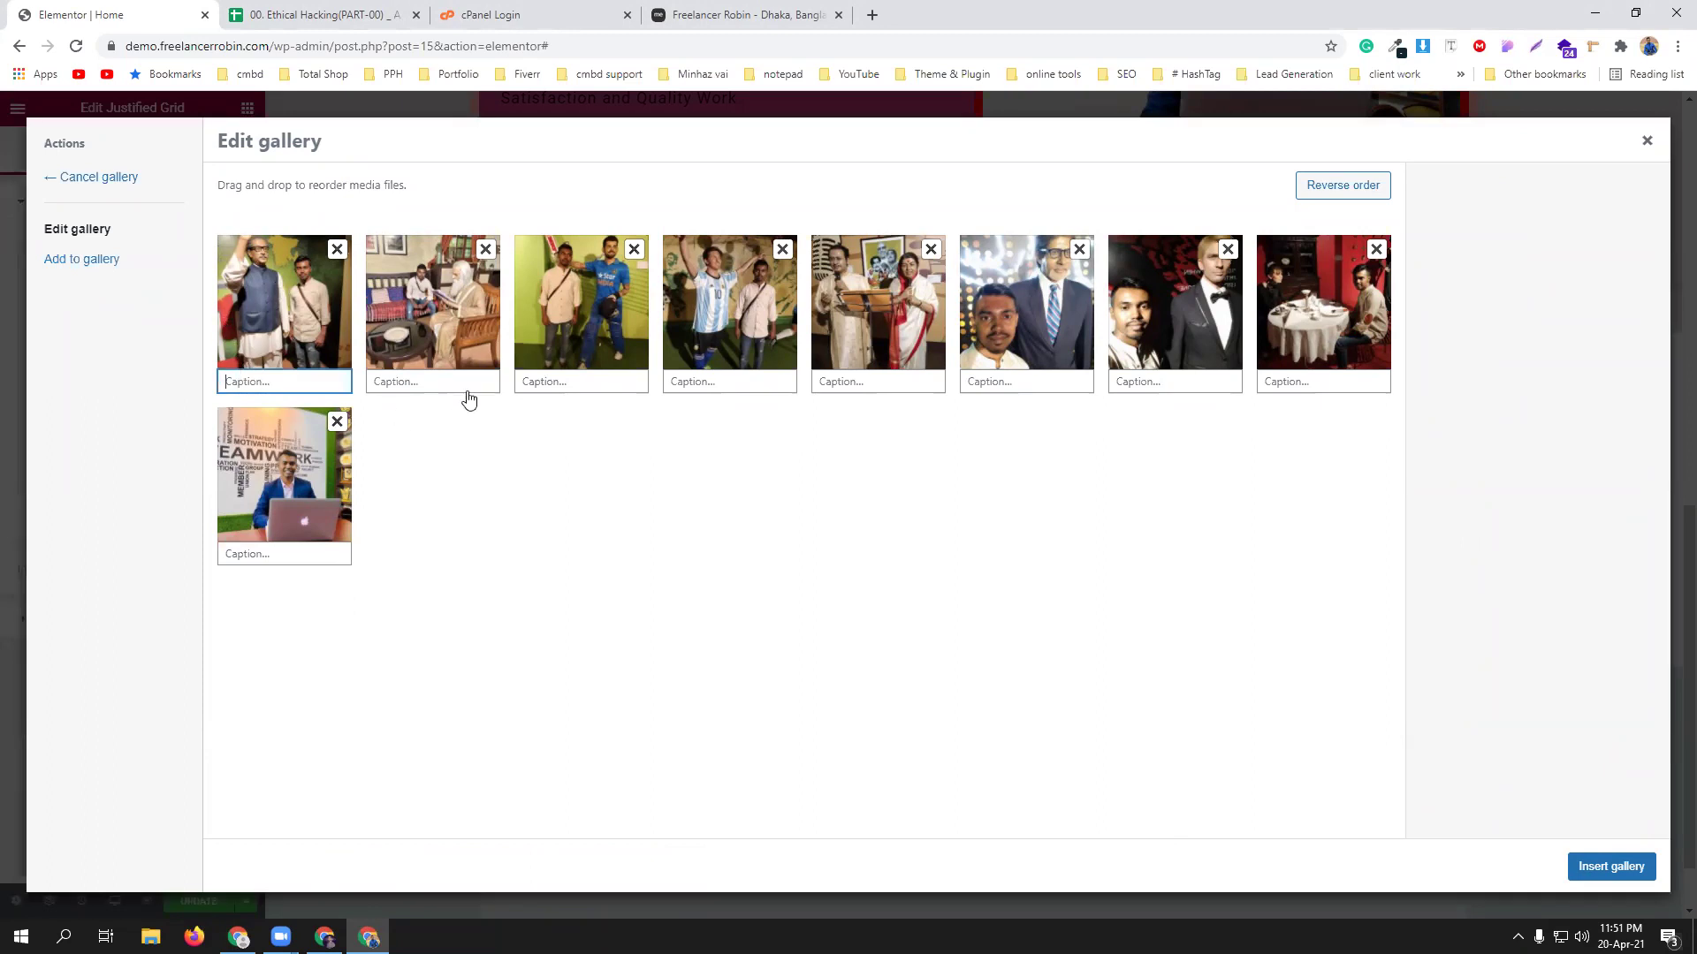
{"action": "left_click", "coordinate": [434, 378]}
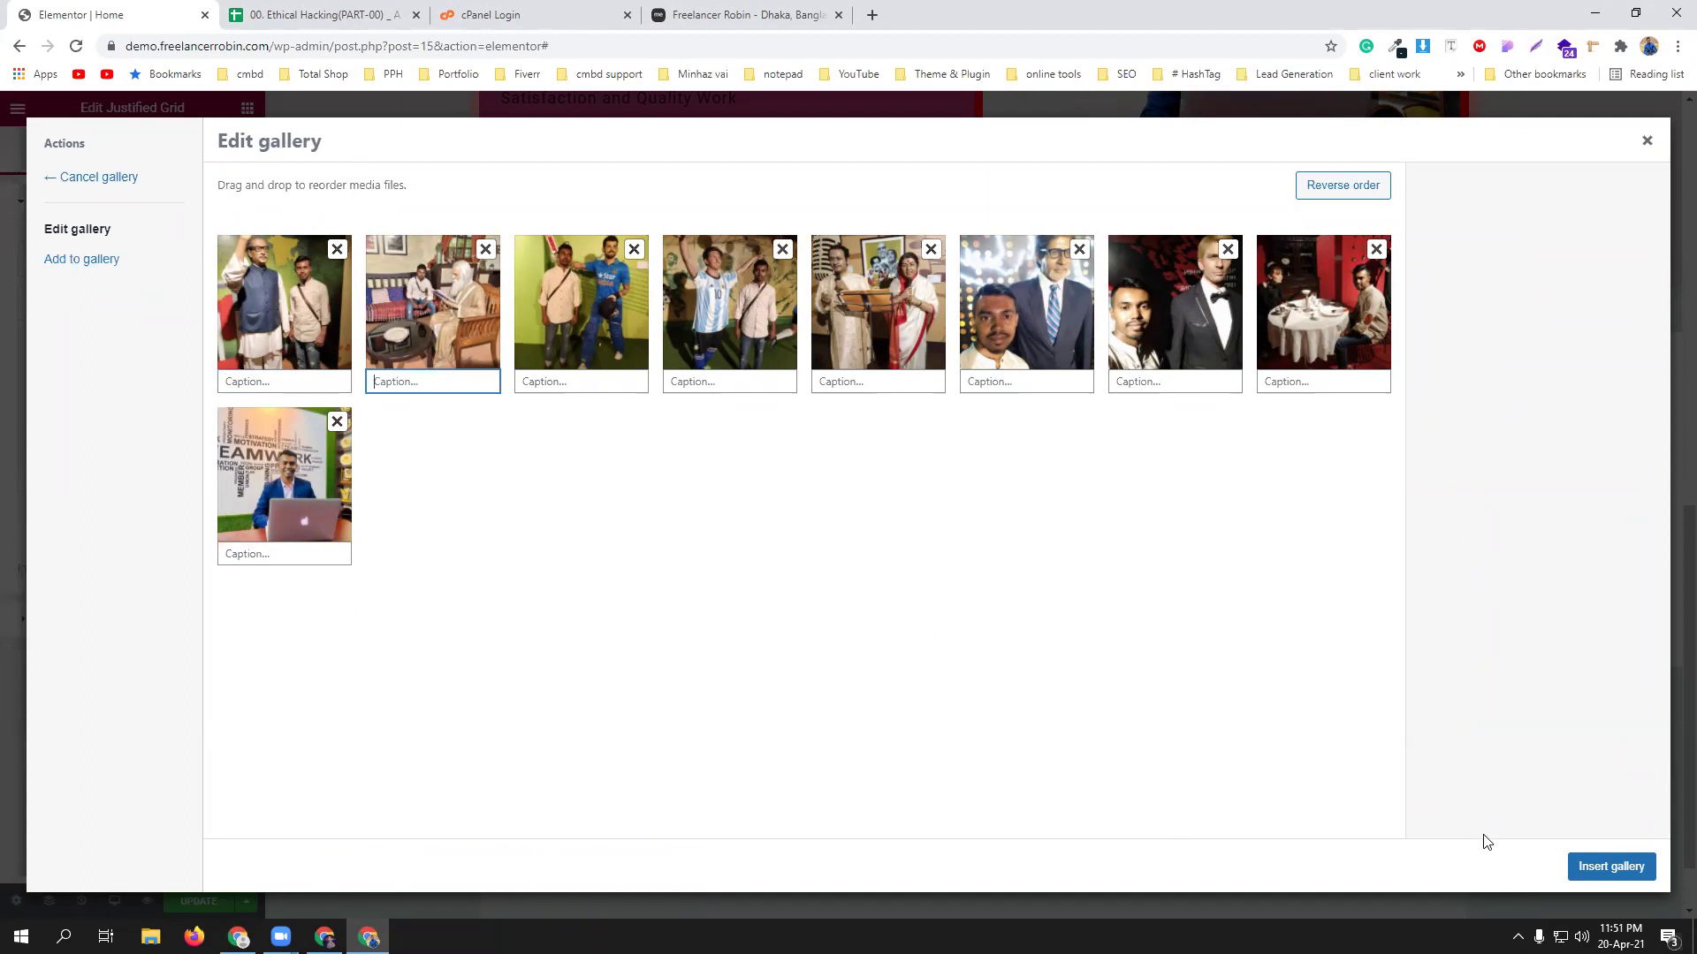
{"action": "left_click", "coordinate": [1605, 870]}
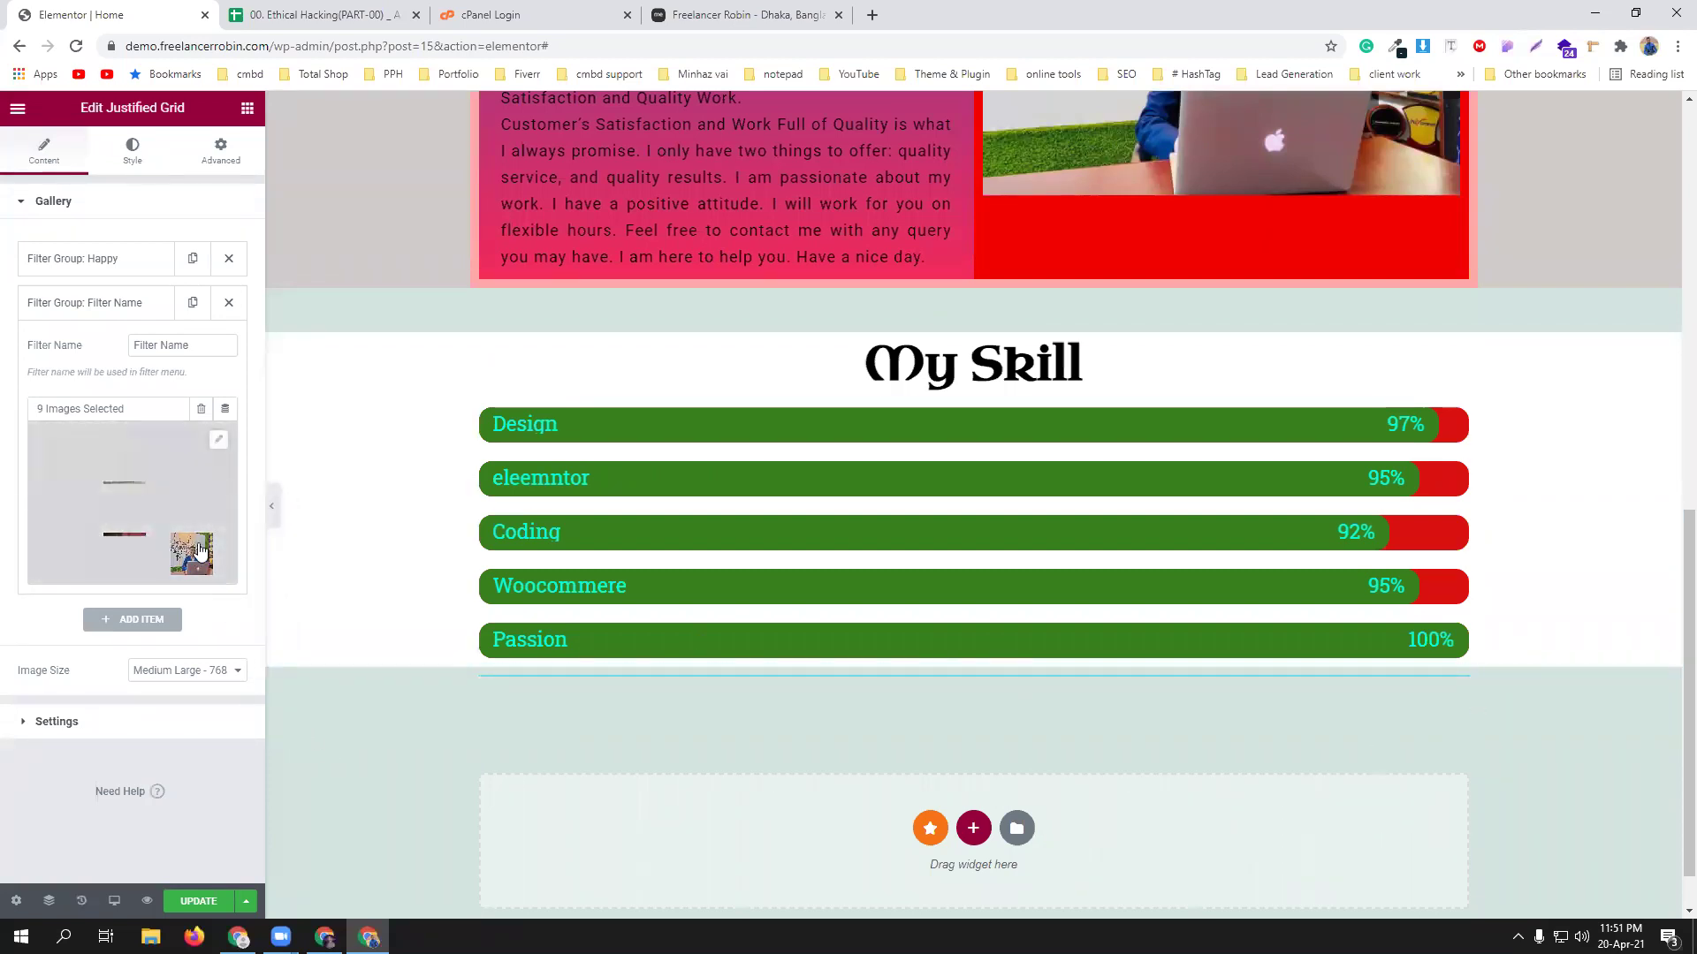
Examine the justified grid's image size options and the layout of the inserted photos below the skill bars.
{"action": "scroll", "coordinate": [389, 737], "scroll_direction": "down", "scroll_amount": 1}
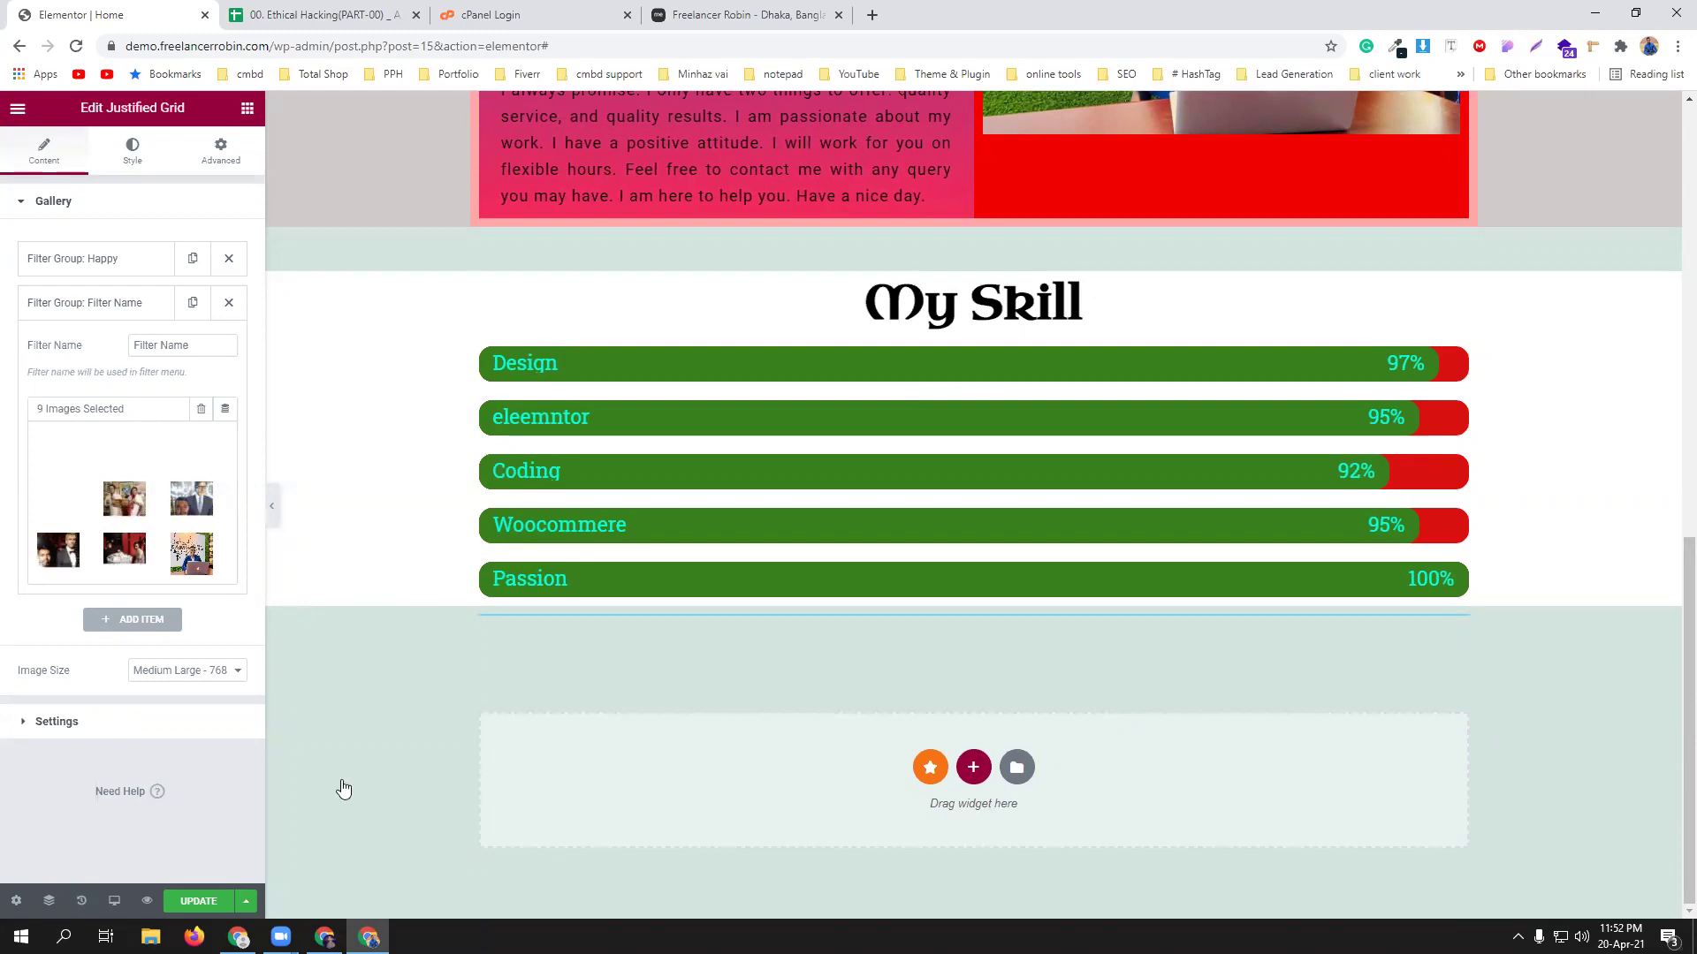
{"action": "left_click", "coordinate": [187, 671]}
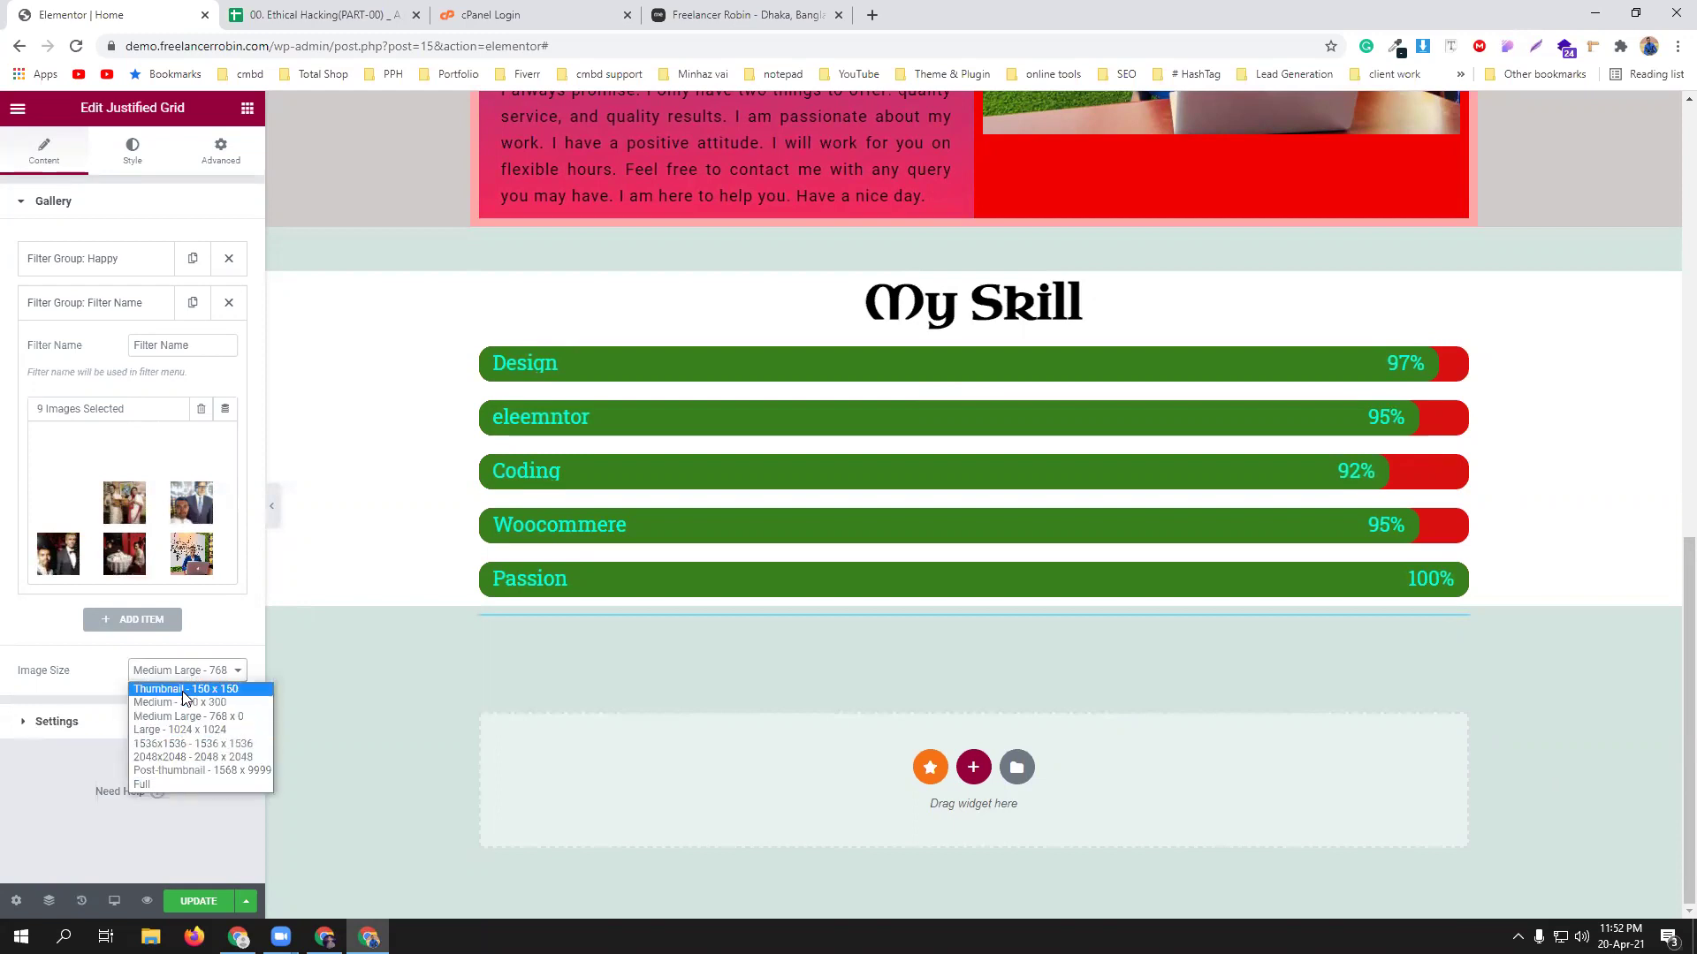
{"action": "key", "text": "Escape"}
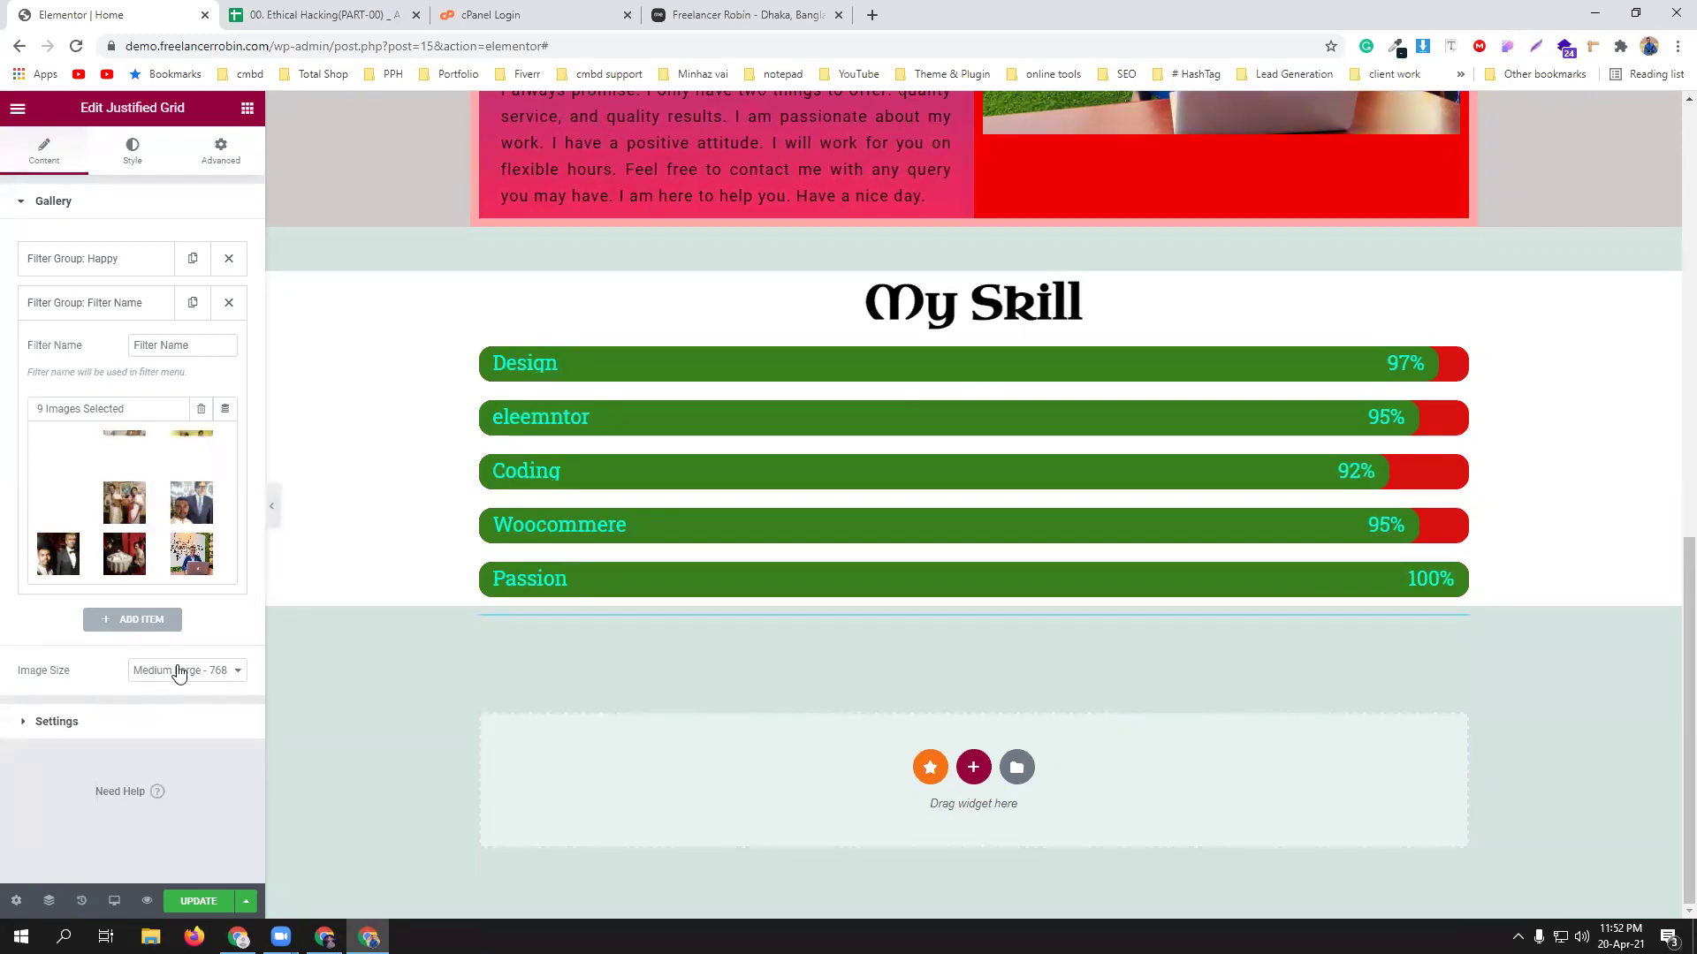
{"action": "left_click", "coordinate": [198, 351]}
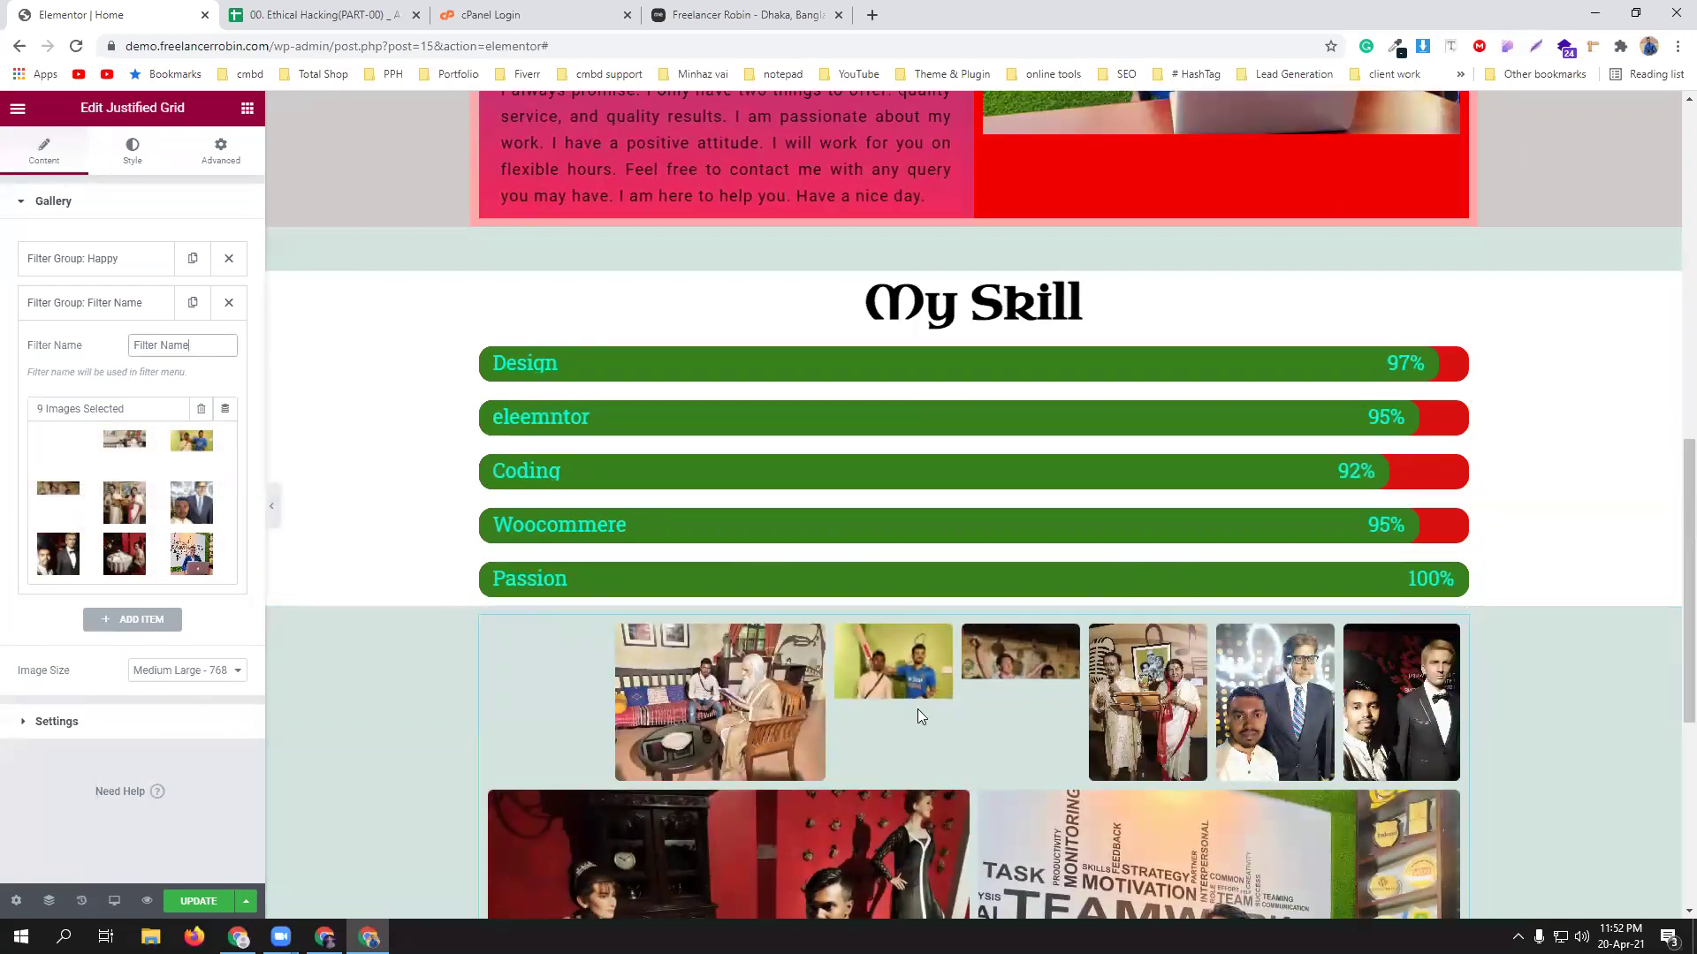
{"action": "scroll", "coordinate": [1553, 720], "scroll_direction": "down", "scroll_amount": 2}
{"action": "scroll", "coordinate": [1554, 727], "scroll_direction": "down", "scroll_amount": 3}
{"action": "scroll", "coordinate": [1553, 728], "scroll_direction": "up", "scroll_amount": 1}
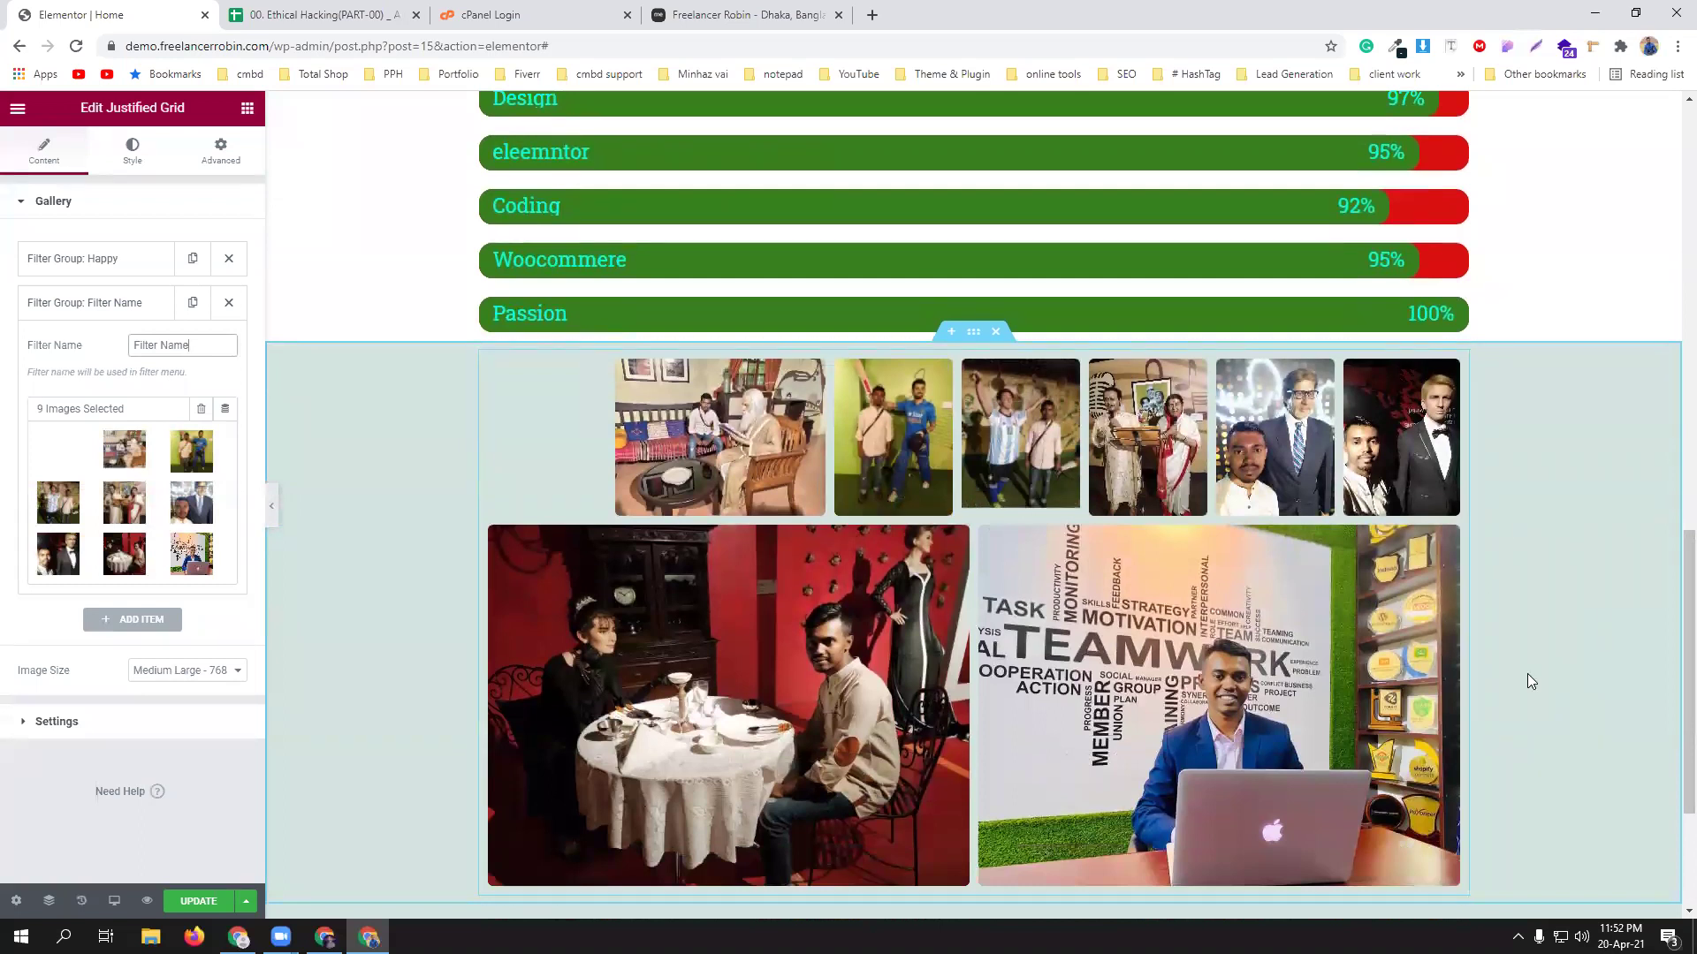
{"action": "scroll", "coordinate": [1528, 669], "scroll_direction": "up", "scroll_amount": 1}
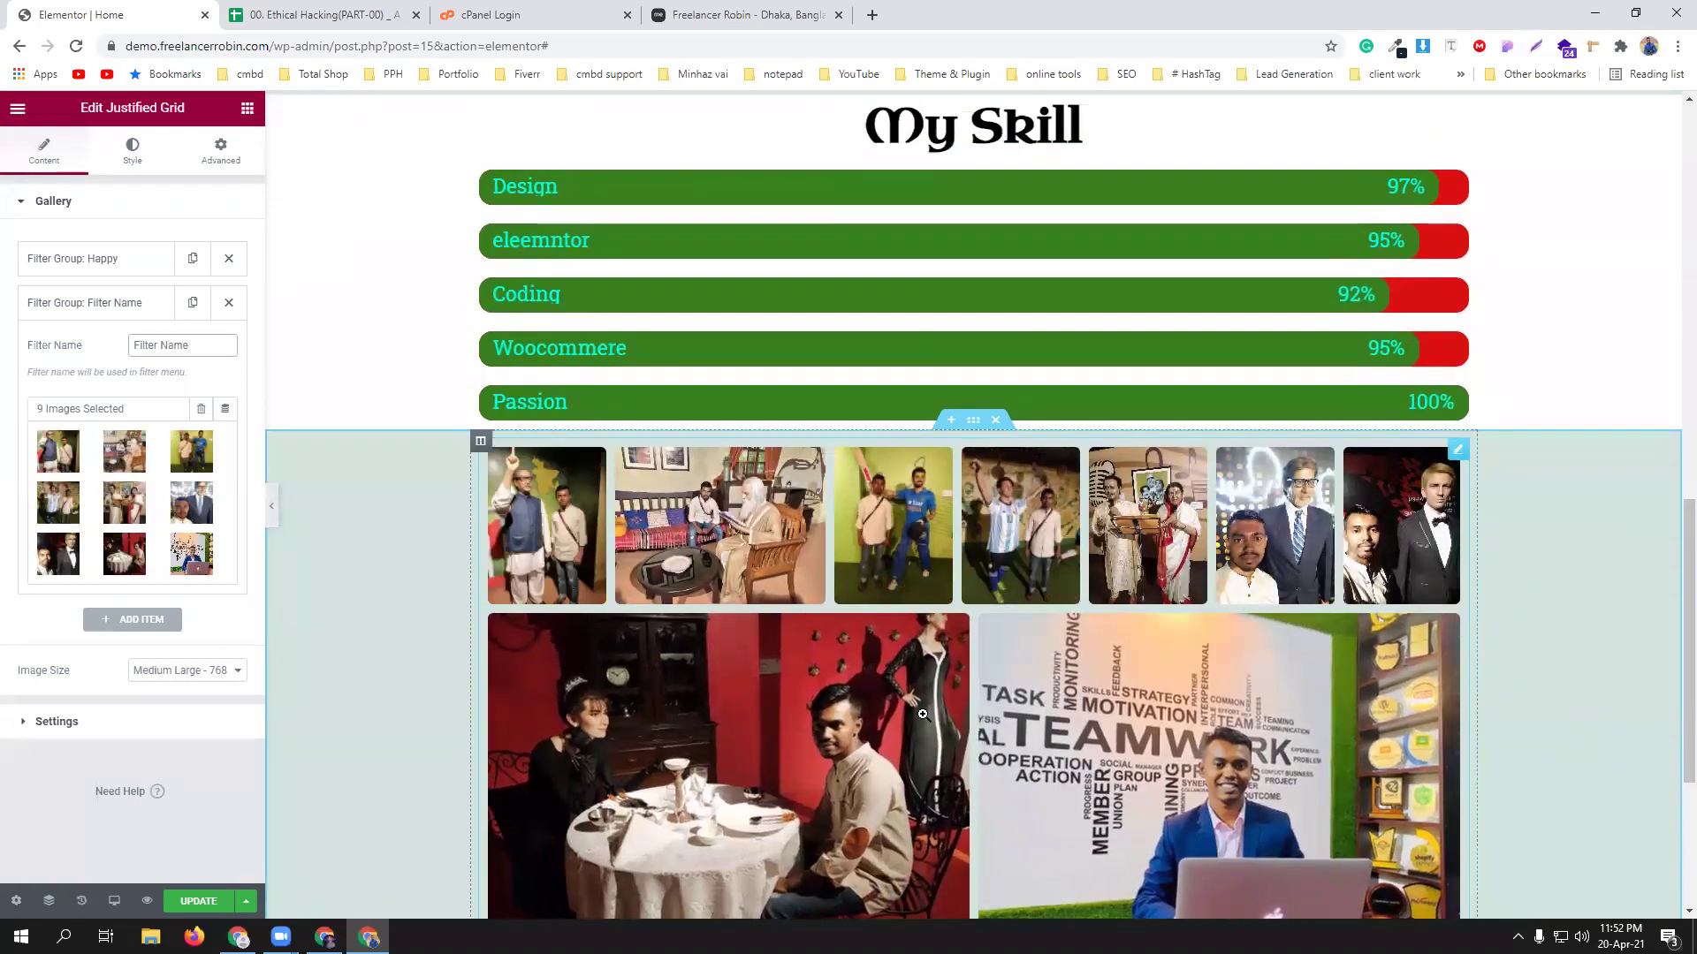
{"action": "scroll", "coordinate": [1604, 653], "scroll_direction": "down", "scroll_amount": 2}
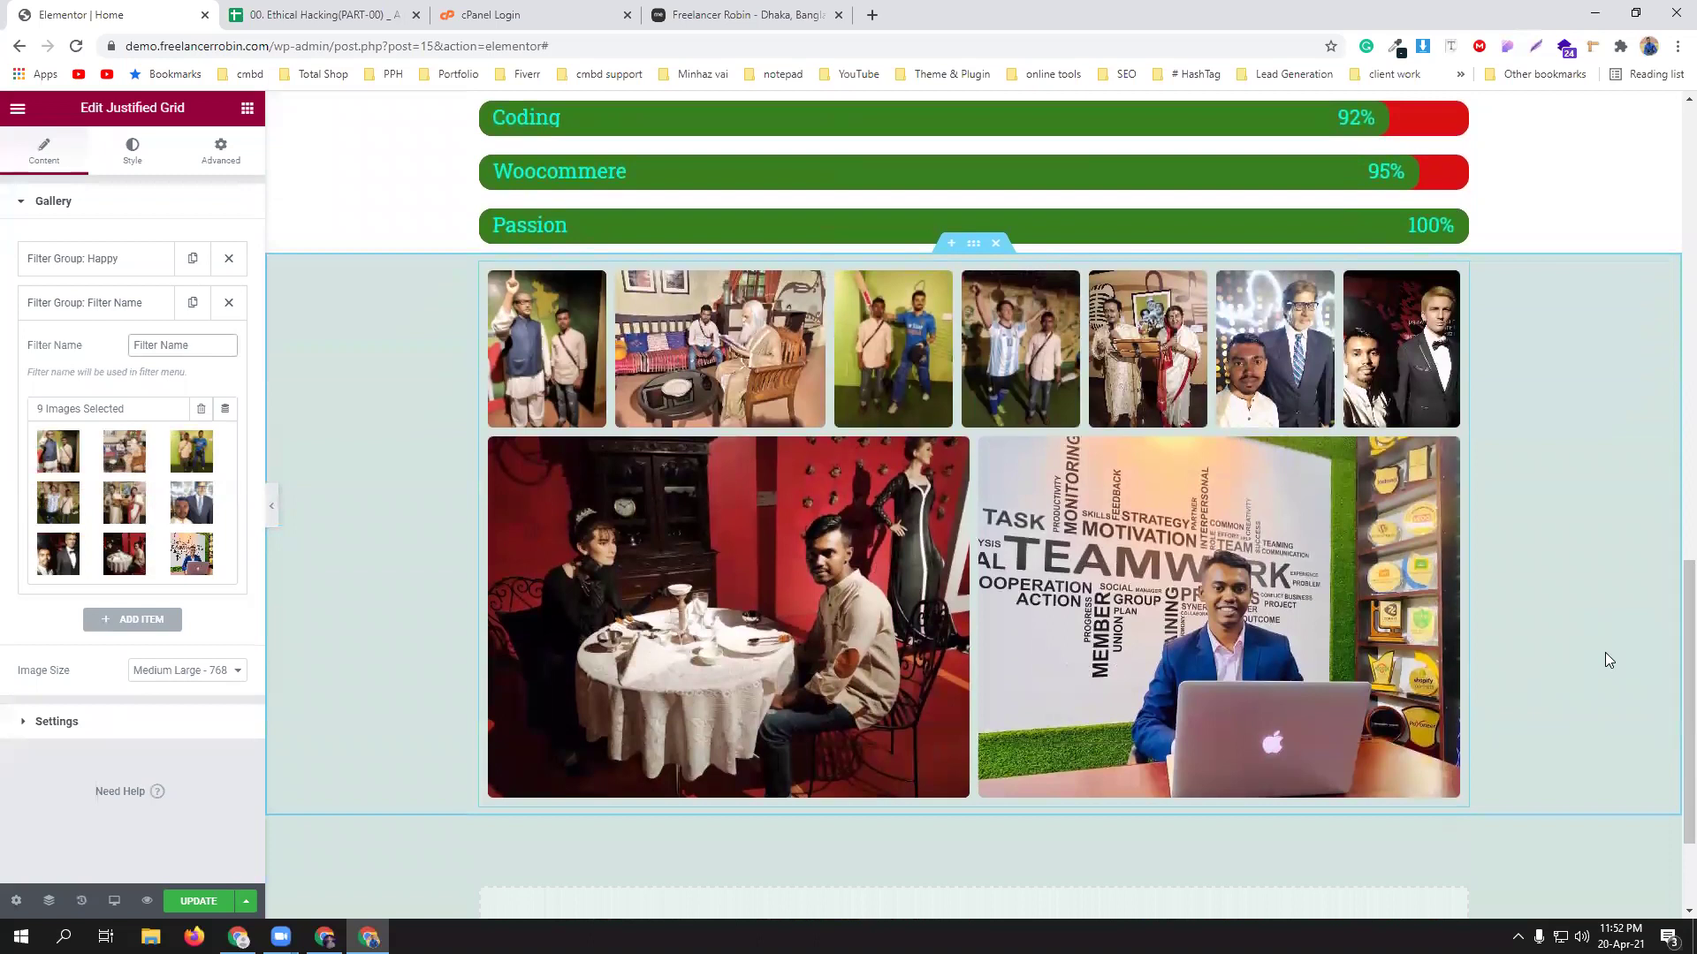
{"action": "scroll", "coordinate": [1606, 660], "scroll_direction": "up", "scroll_amount": 2}
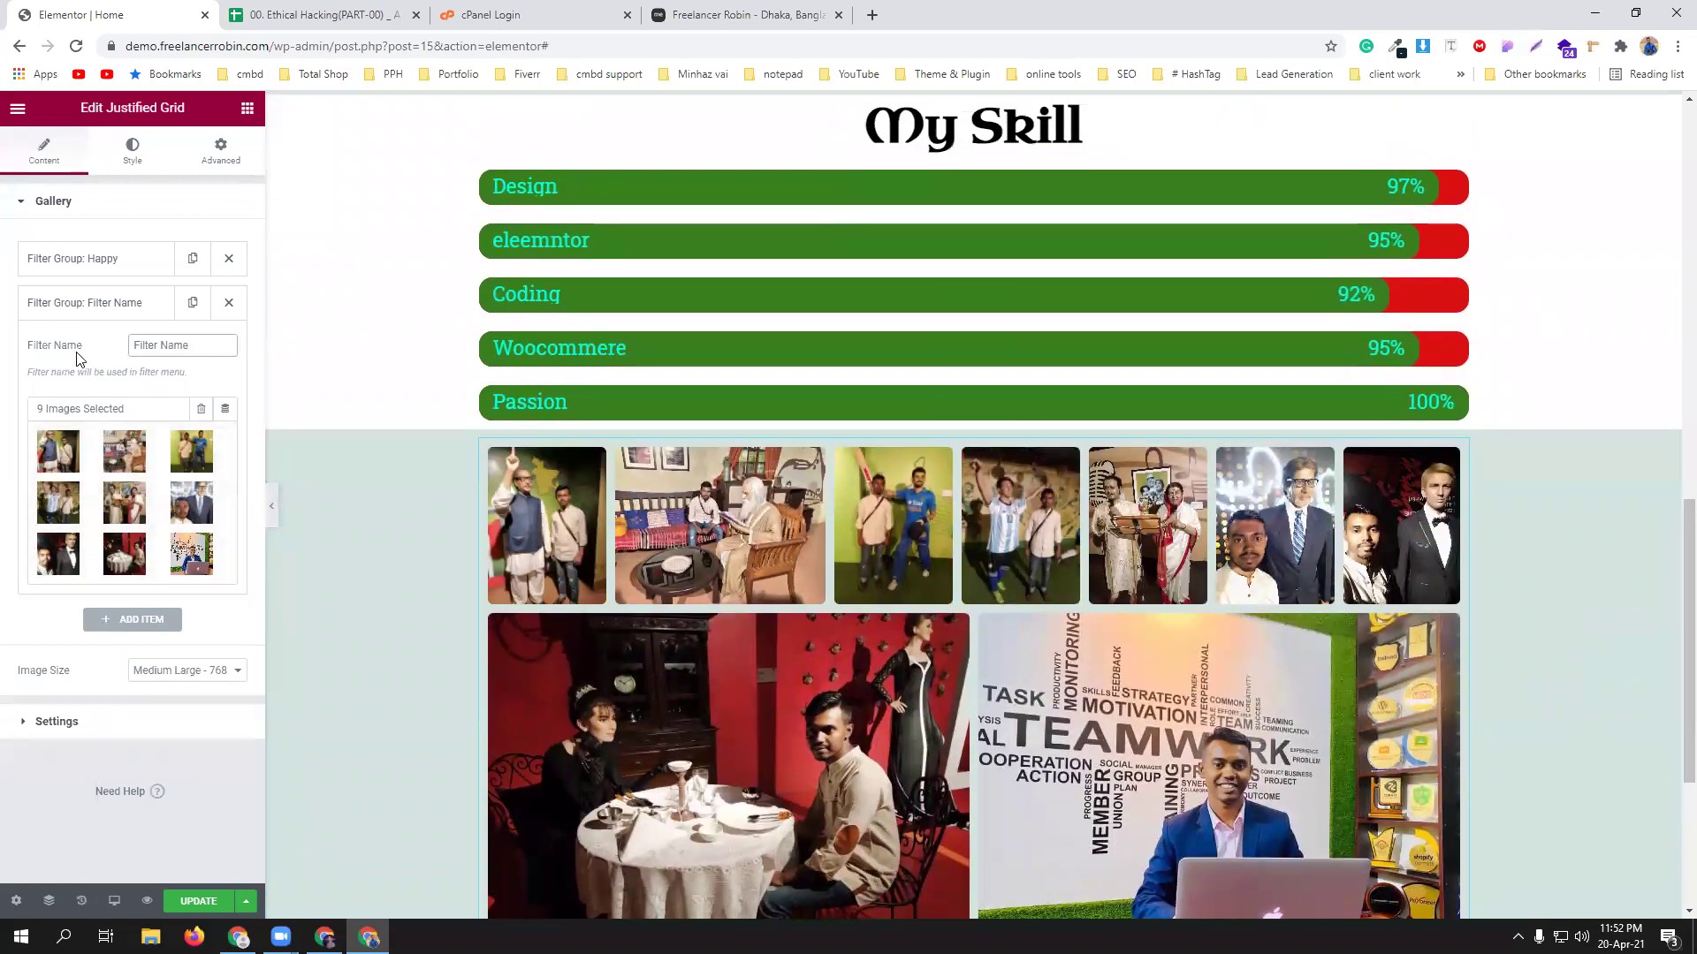
Select three media library photos, IMG_20200304_122806_BURST3, IMG_20200304_123025 and IMG_20200304_123549, for the "Happy" filter group's gallery.
{"action": "left_click", "coordinate": [66, 303]}
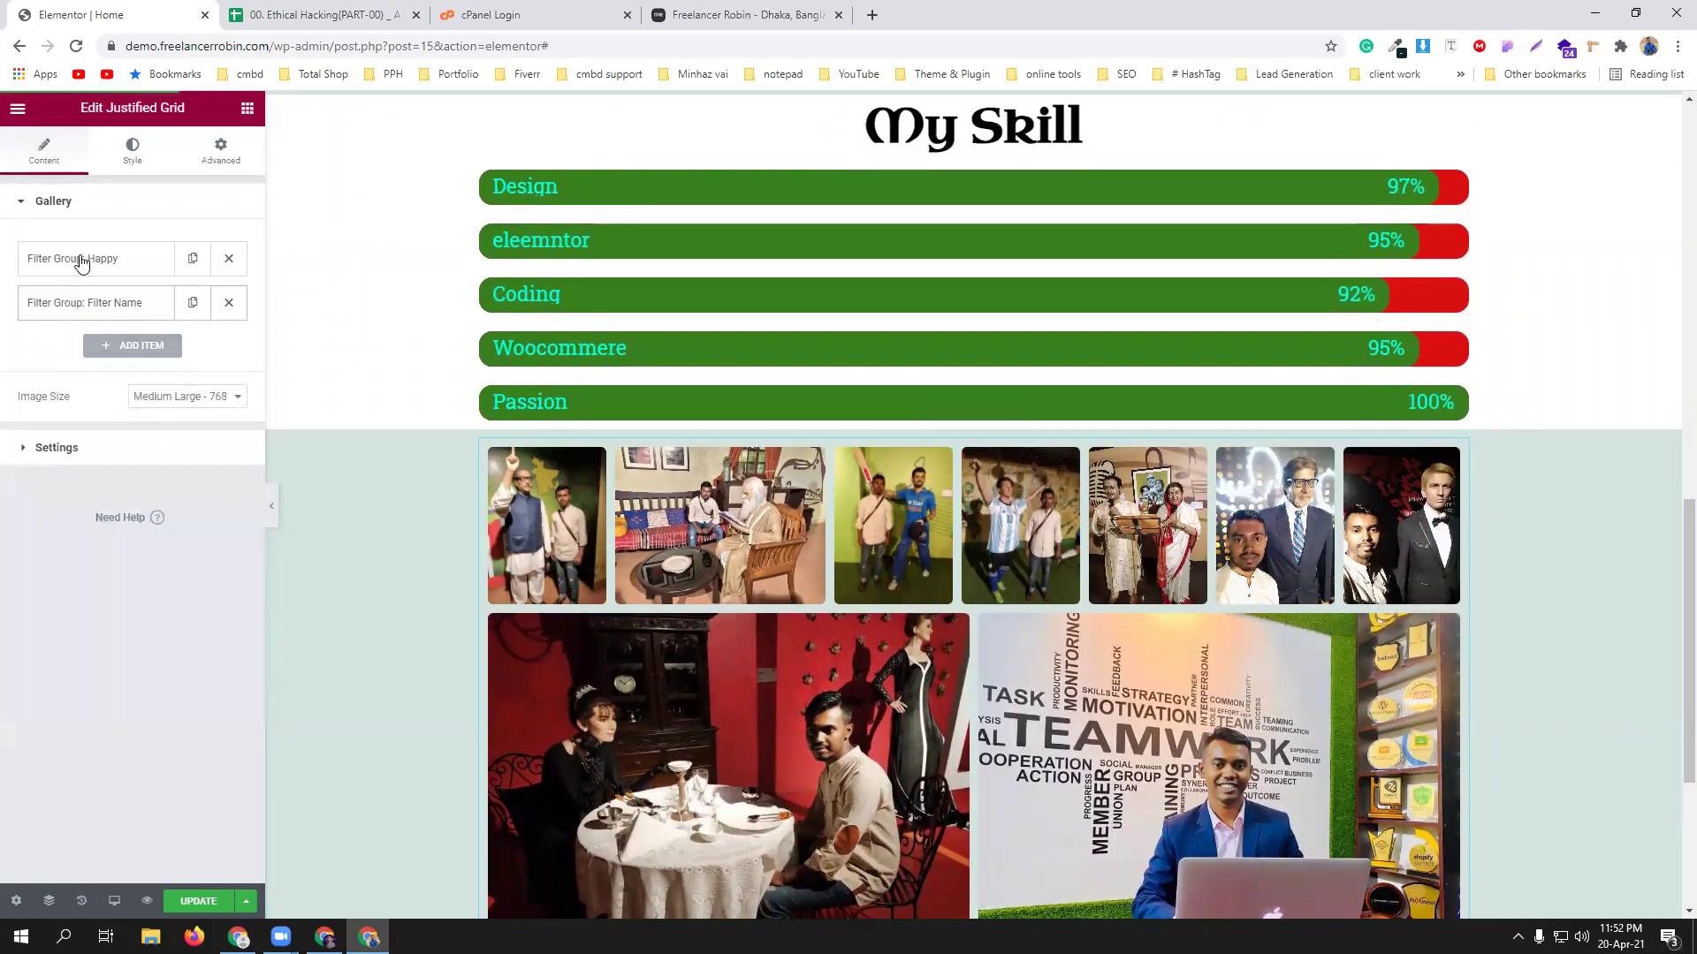
{"action": "left_click", "coordinate": [80, 262]}
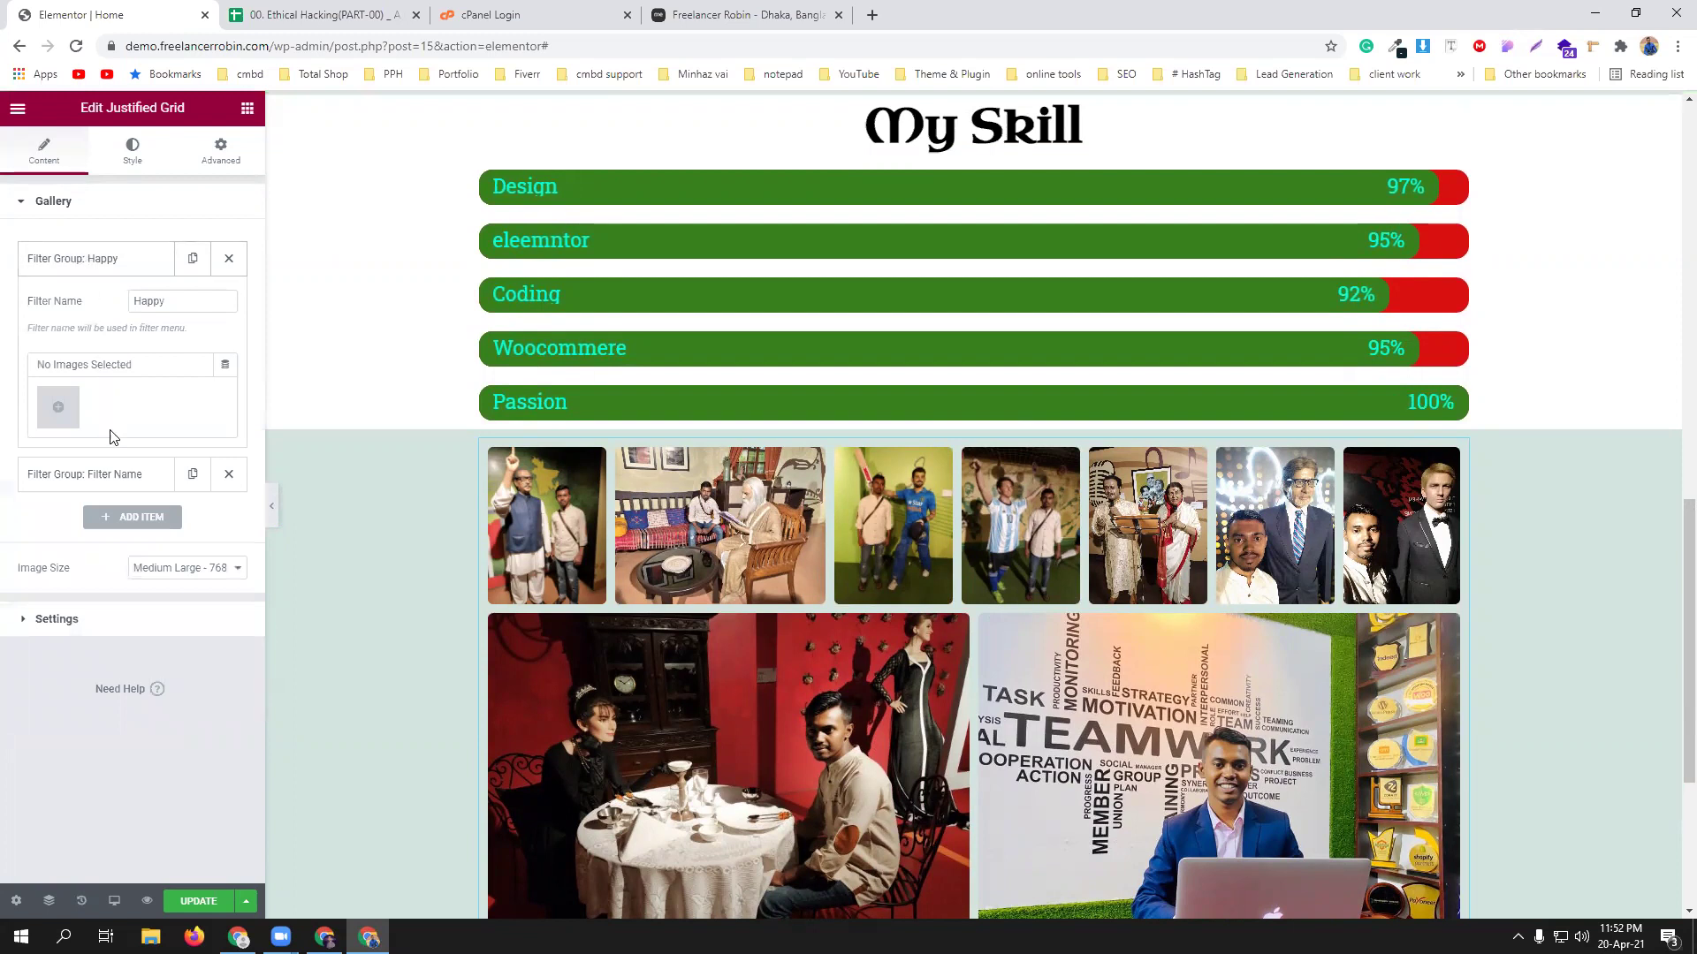
{"action": "left_click", "coordinate": [69, 408]}
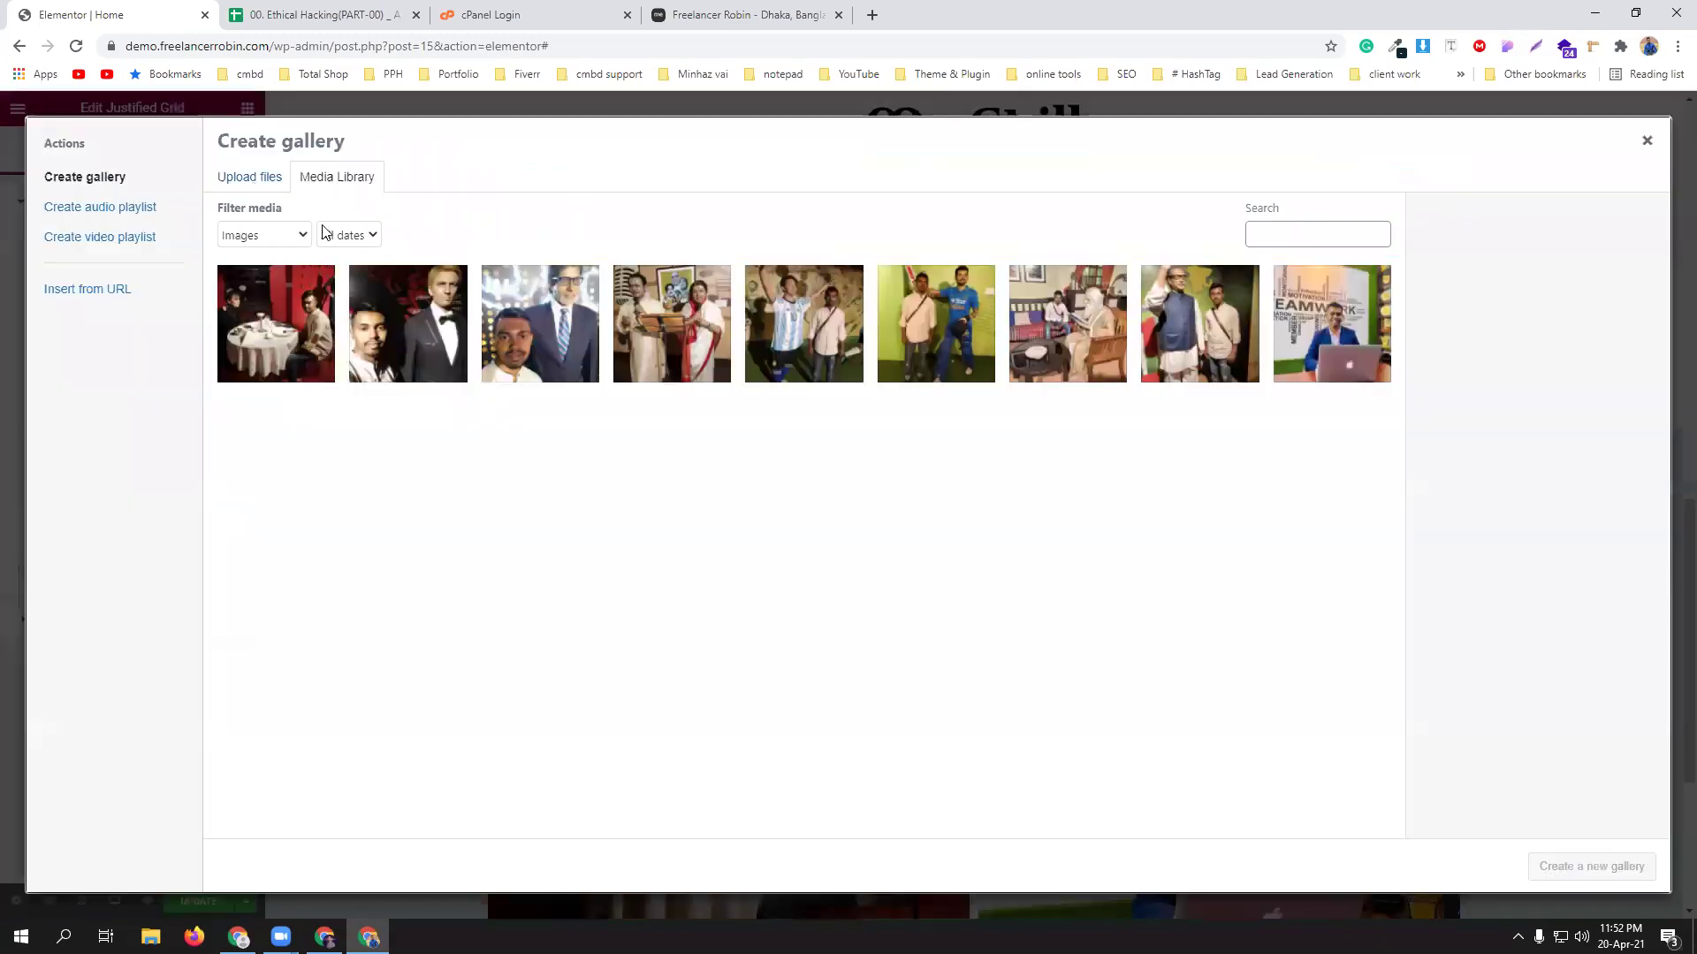
{"action": "left_click", "coordinate": [1200, 331]}
{"action": "left_click", "coordinate": [1076, 356]}
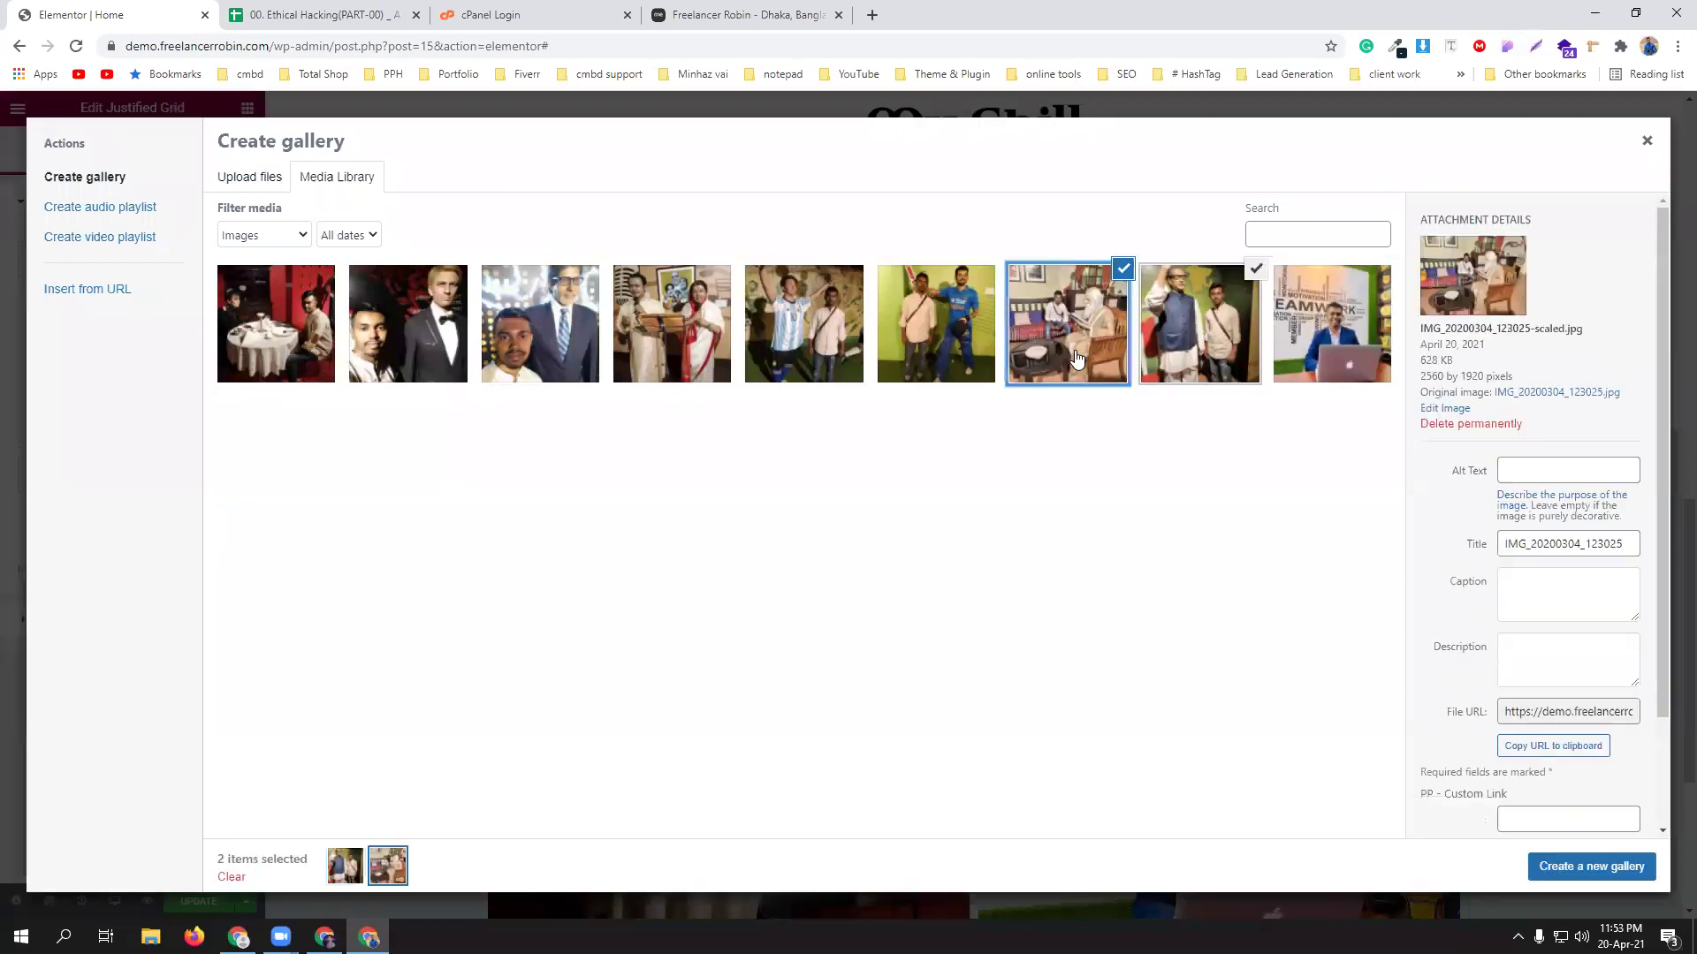
{"action": "left_click", "coordinate": [983, 351]}
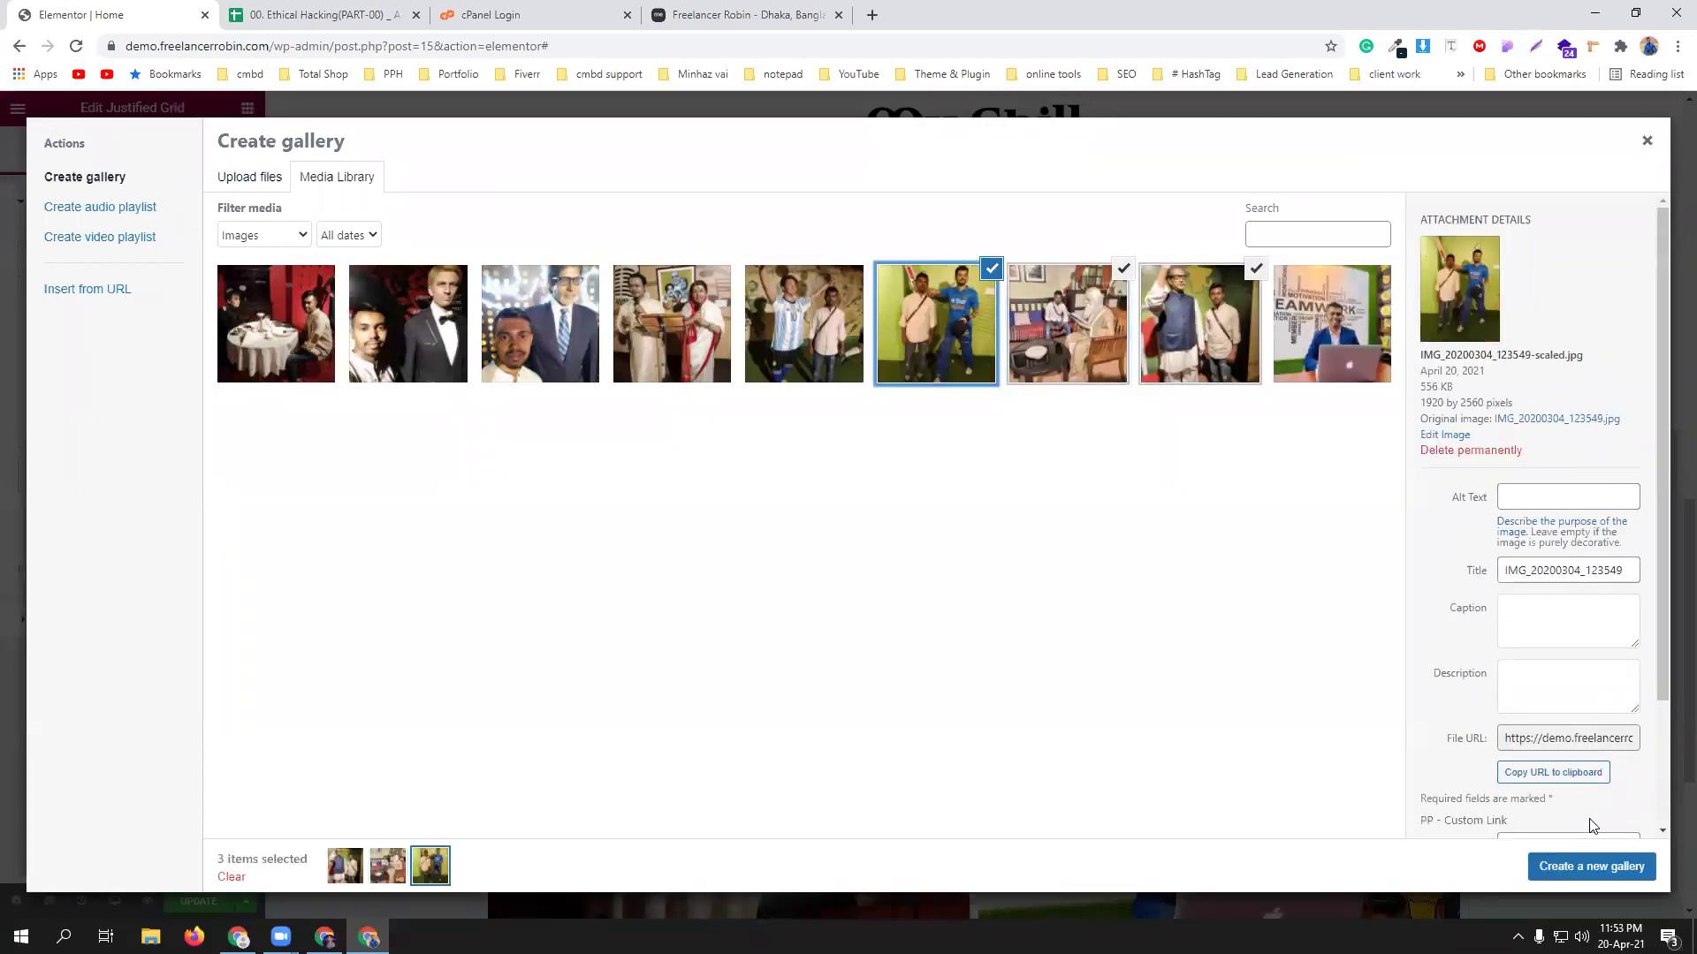